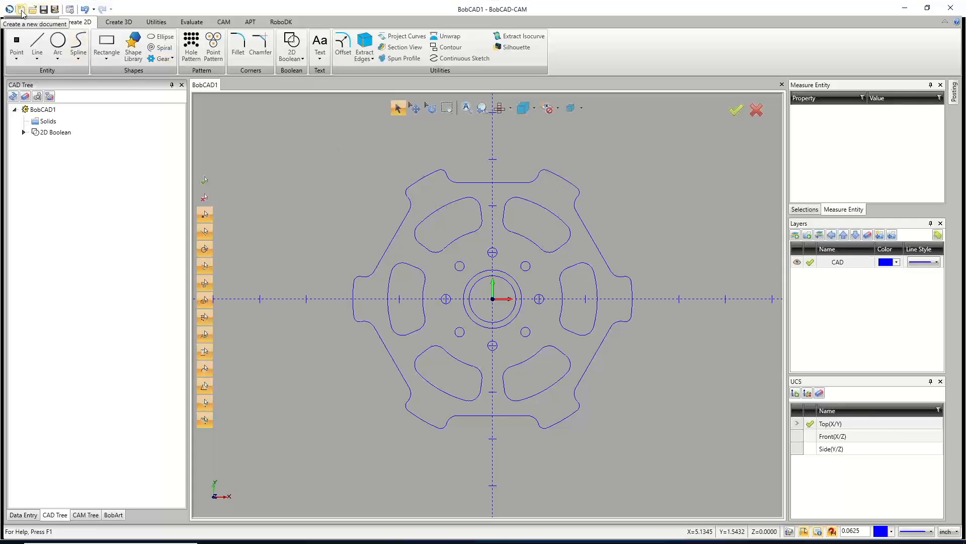
Create a new document and draw a circle of 6 inch diameter centred at the origin.
key(ctrl+n)
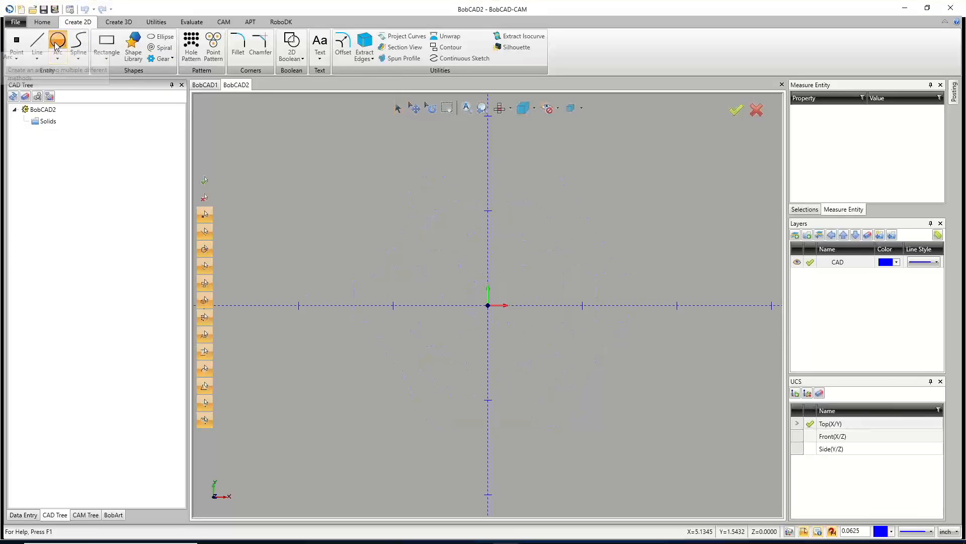
click(61, 48)
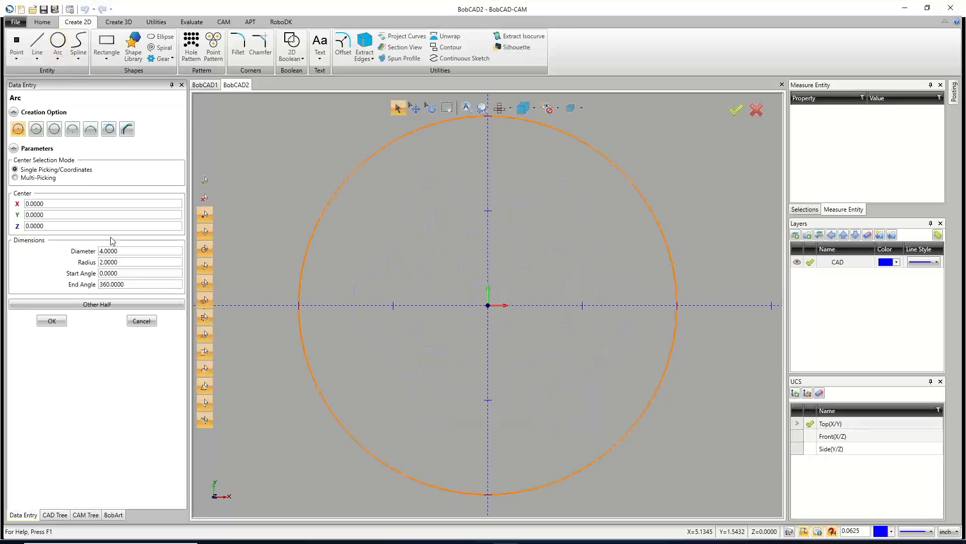
double_click(130, 251)
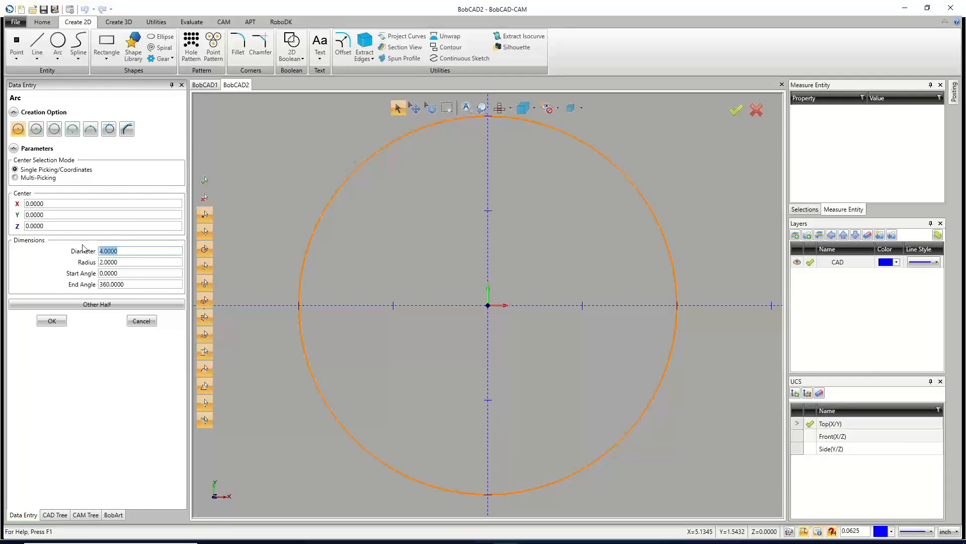
text(6)
key(Tab)
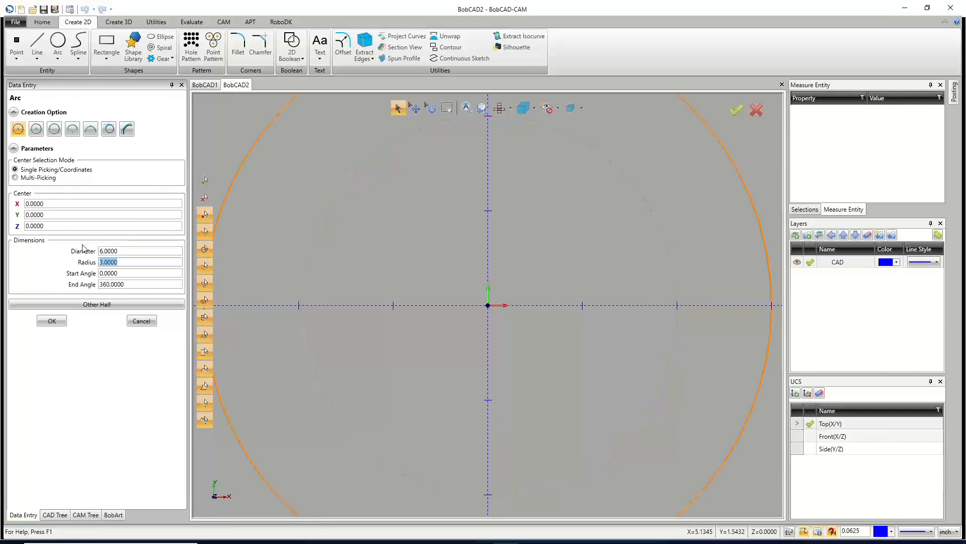
click(52, 321)
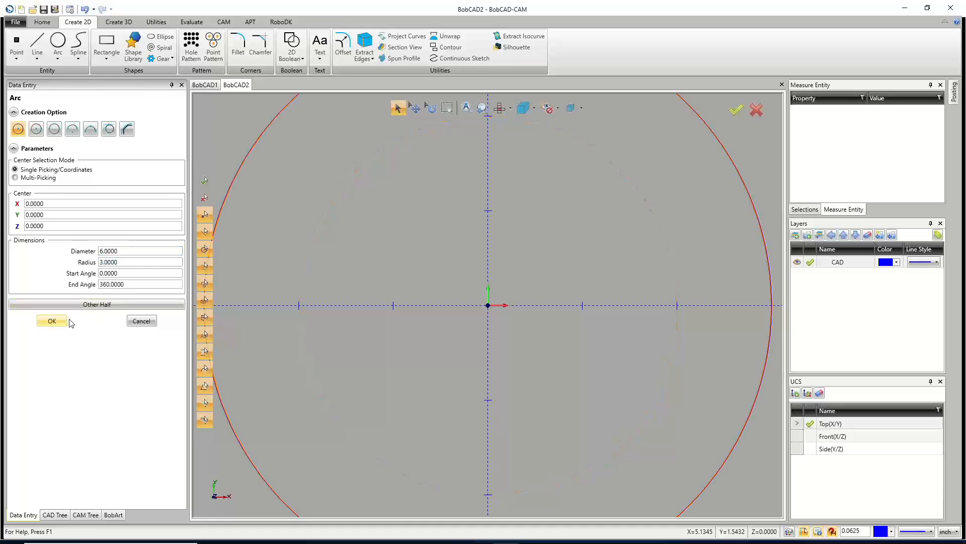
Draw a second circle of 1 inch diameter centred at the origin.
scroll(502, 317, down, 5)
double_click(116, 251)
text(1)
key(Tab)
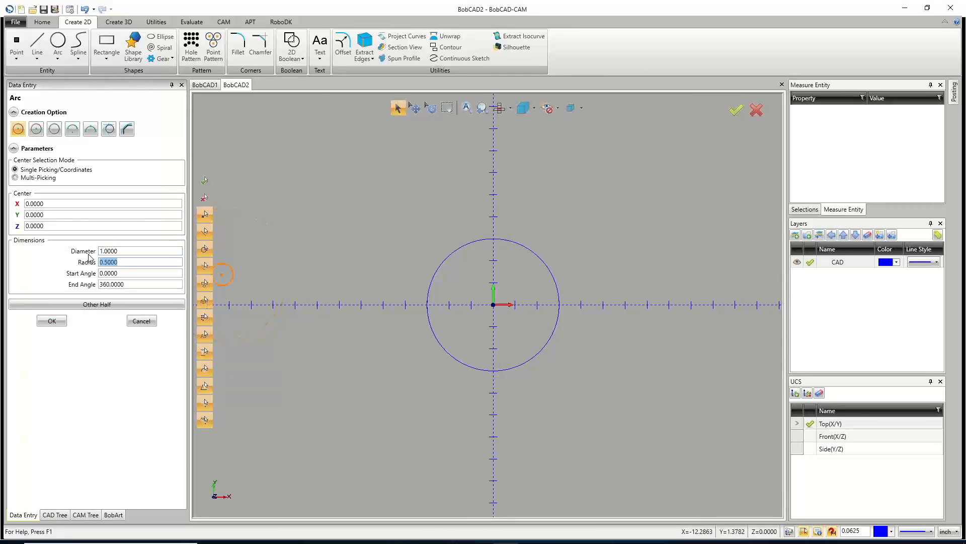
click(57, 321)
Rename the CAD layer to BASE and add a new layer named SLOTS.
double_click(832, 262)
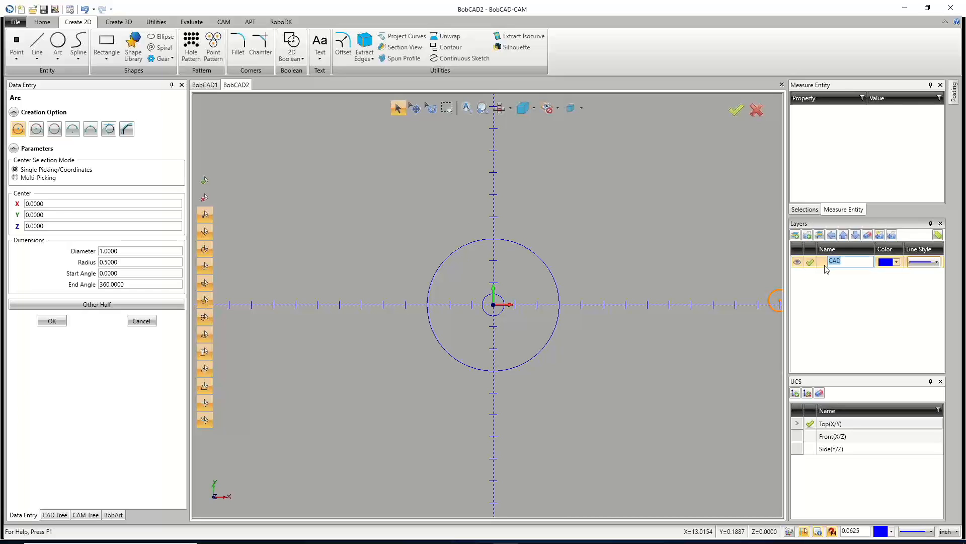
text(BASE)
click(855, 287)
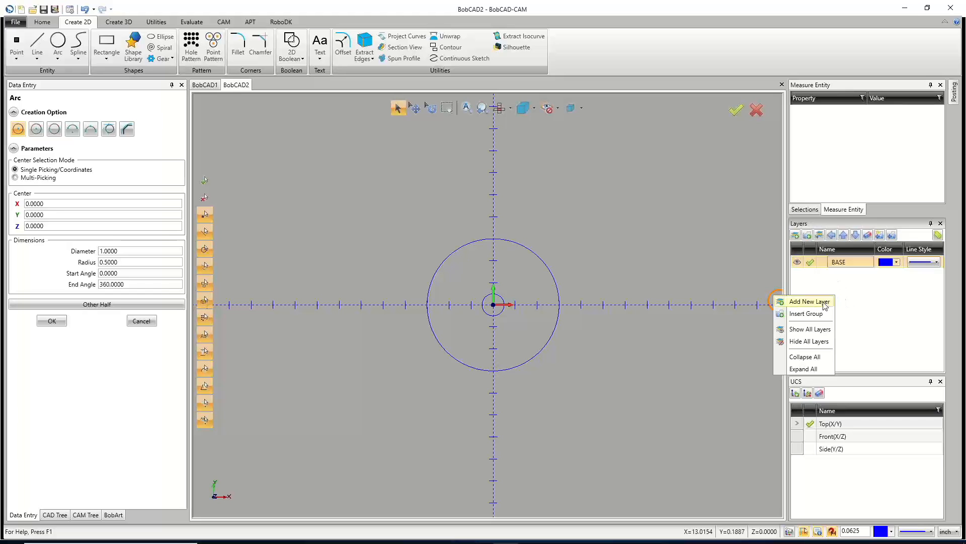
click(833, 301)
text(sLOTS)
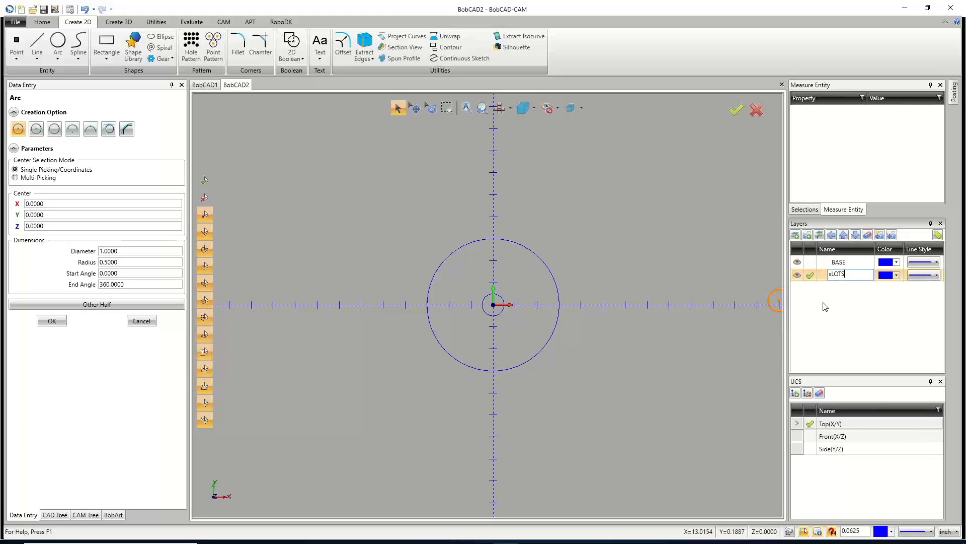
key(BackSpace)
key(BackSpace)
key(BackSpace)
key(BackSpace)
key(BackSpace)
text(SLOTS)
Draw a circle of 3 inch diameter, radius 3/2, centred at the origin on the SLOTS layer.
click(123, 251)
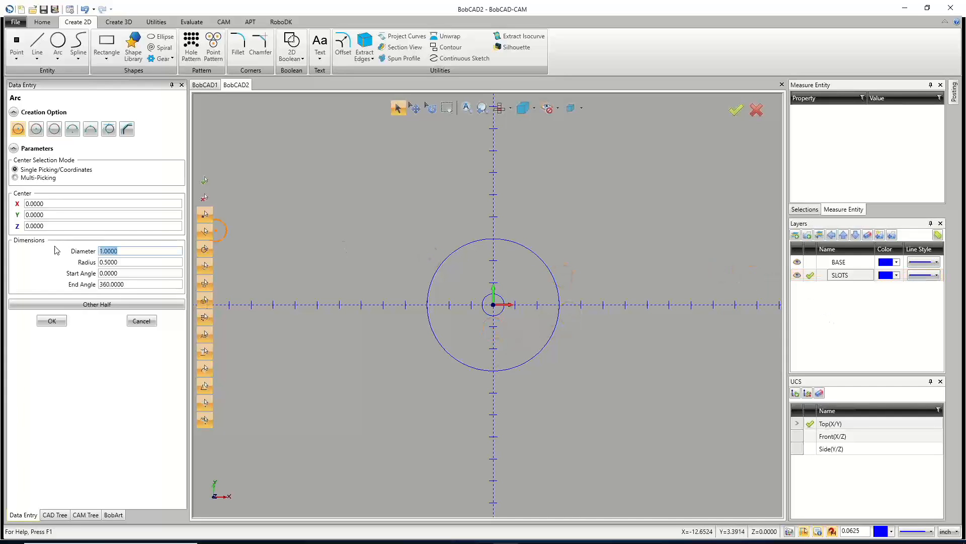
text(3)
key(Tab)
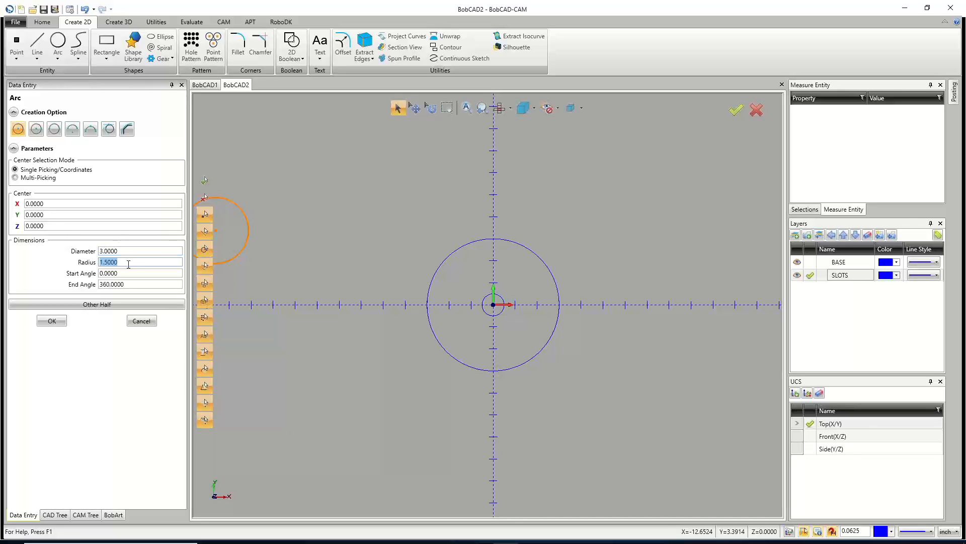
text(3/2)
key(Tab)
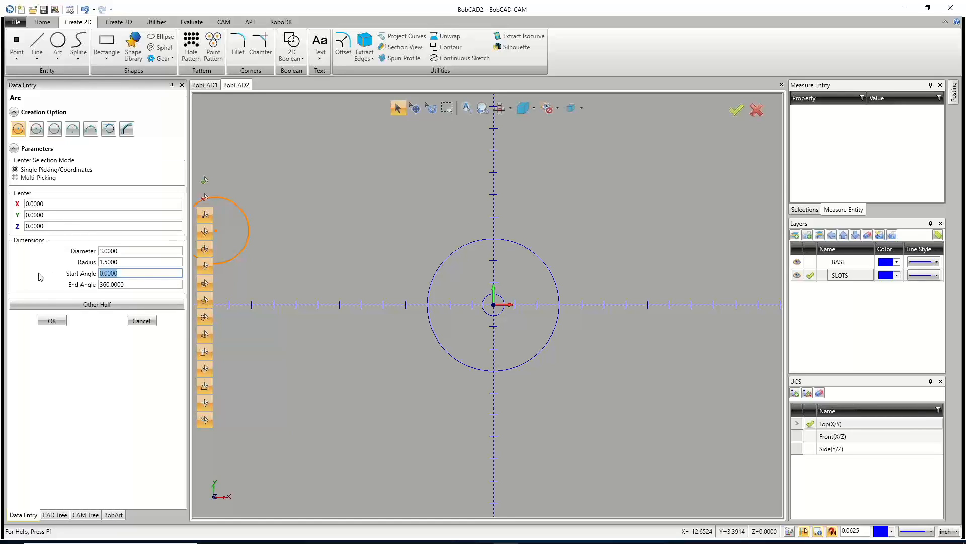
click(57, 325)
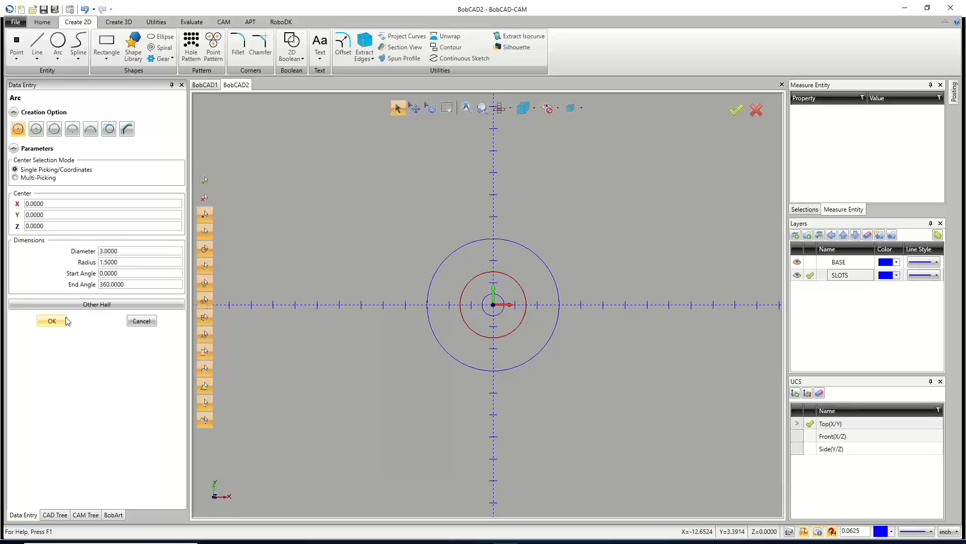
Draw a circle of 4.5 inch diameter centred at the origin.
double_click(126, 251)
text(4.5)
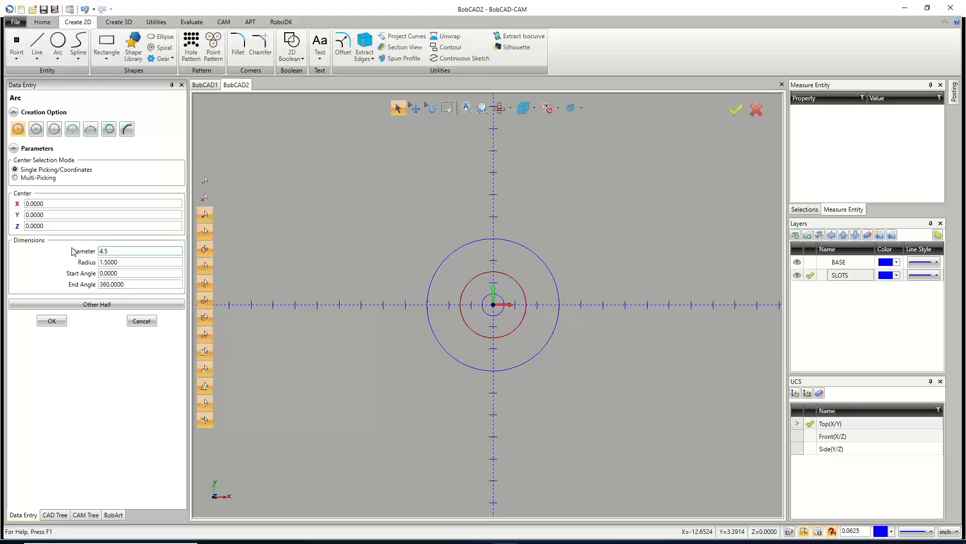
key(Tab)
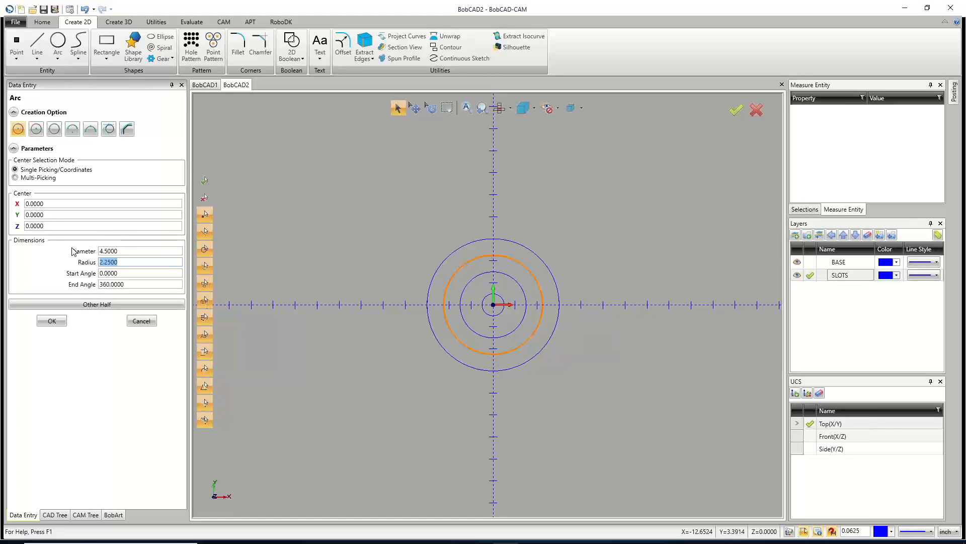
click(52, 321)
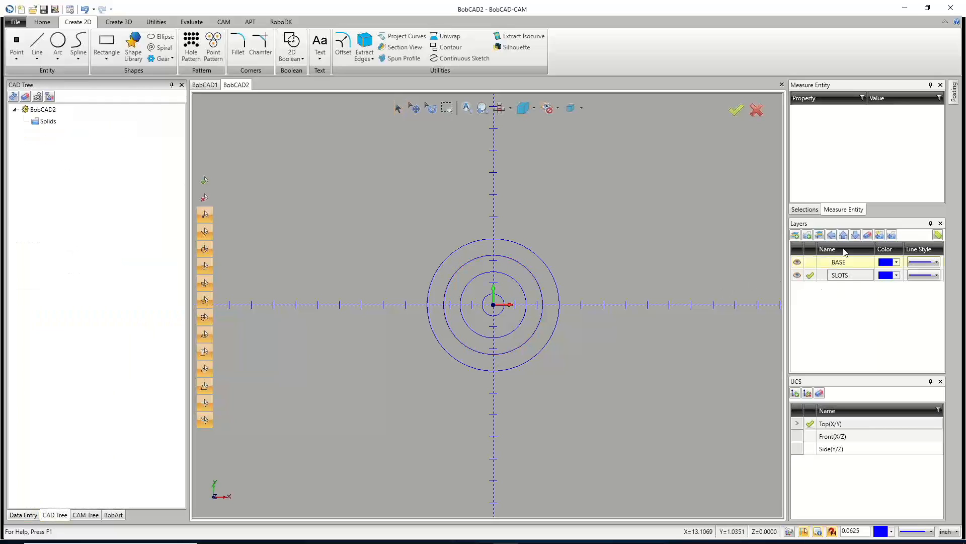
Add a new layer named C-BORE.
click(801, 262)
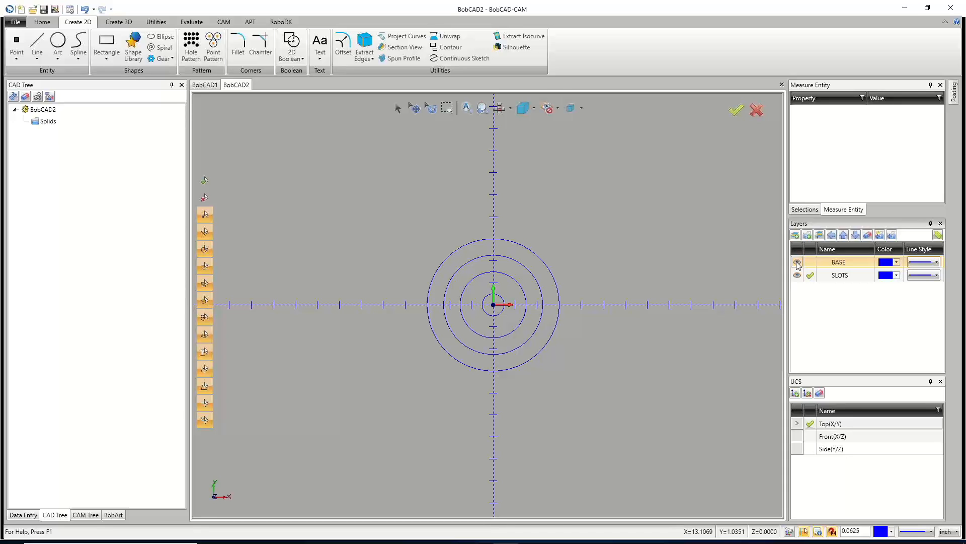
scroll(500, 303, up, 2)
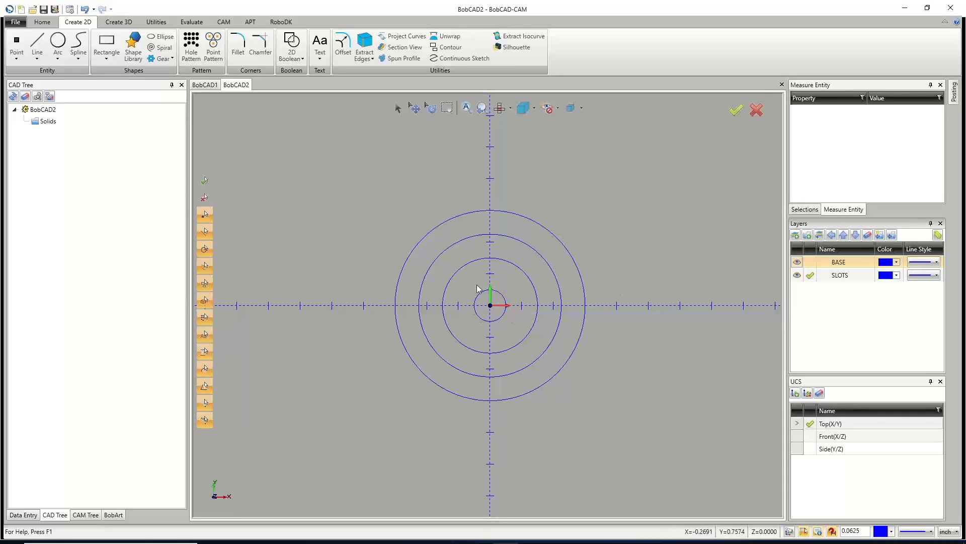
right_click(812, 310)
click(800, 311)
text(C-BORE)
key(Return)
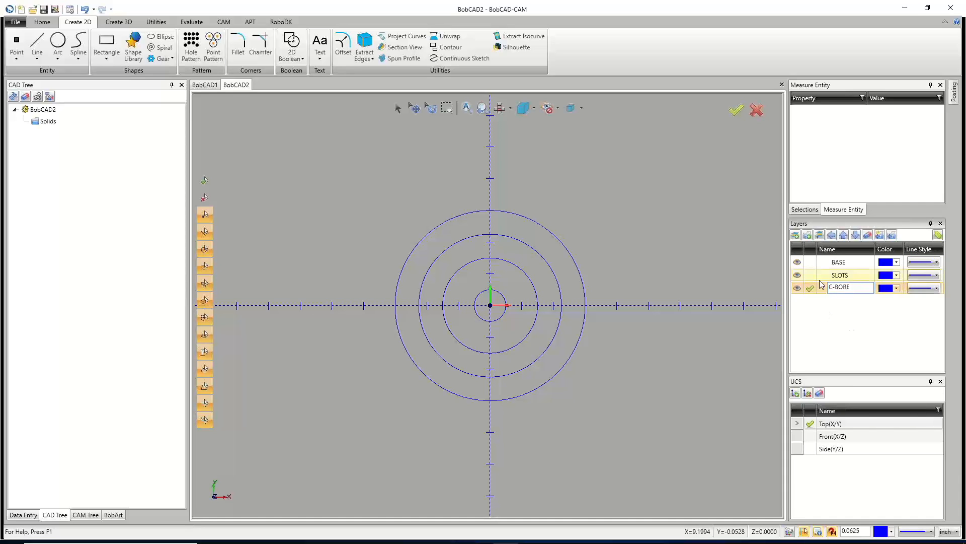
Draw a circle of 1.25 inch diameter centred at the origin on the C-BORE layer and close the Arc tool.
click(58, 43)
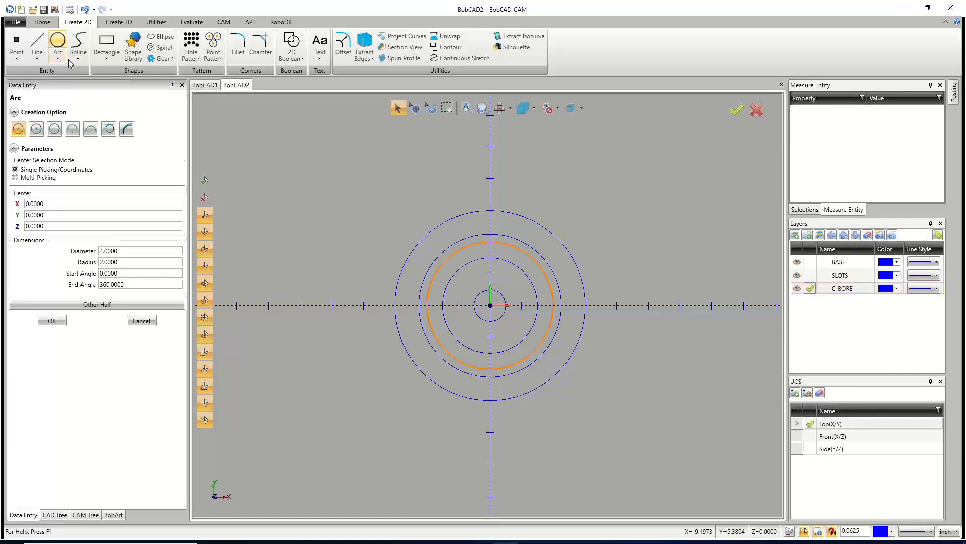
click(113, 250)
text(1.25)
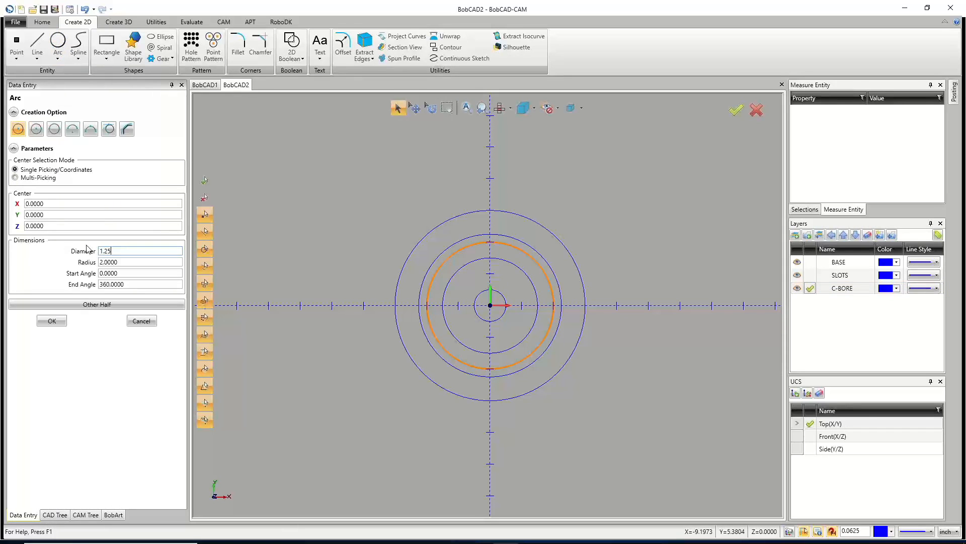
key(Tab)
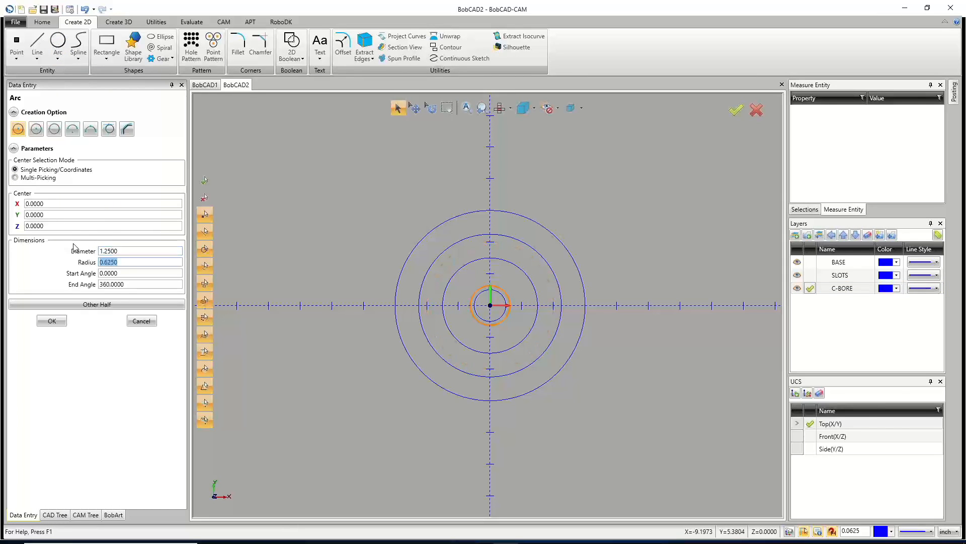
scroll(493, 308, up, 2)
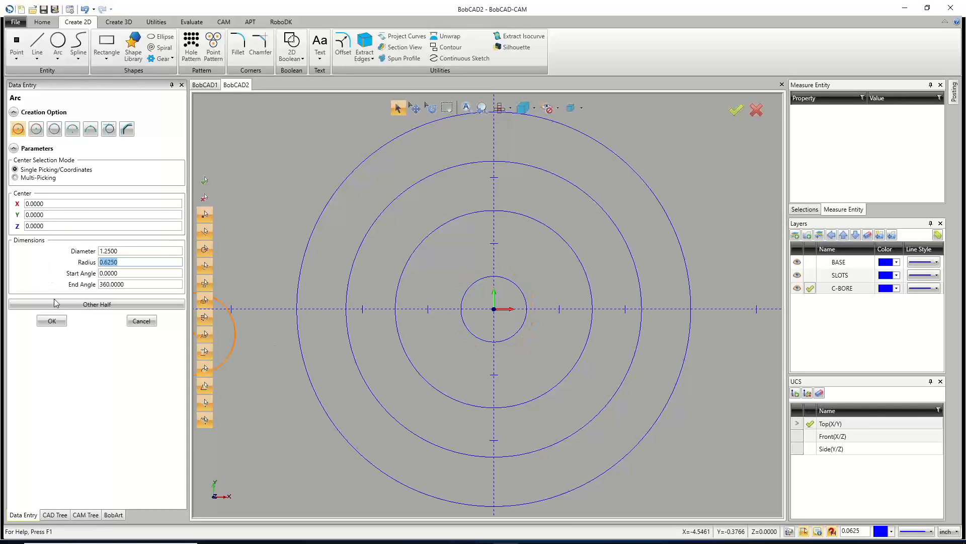
click(52, 321)
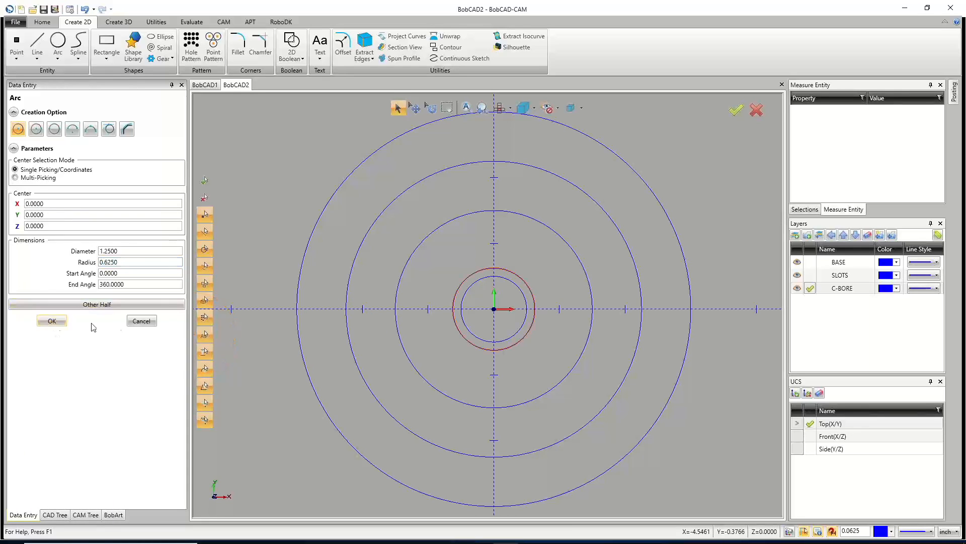
click(142, 320)
Make SLOTS the active layer and hide the BASE and C-BORE layers.
click(809, 275)
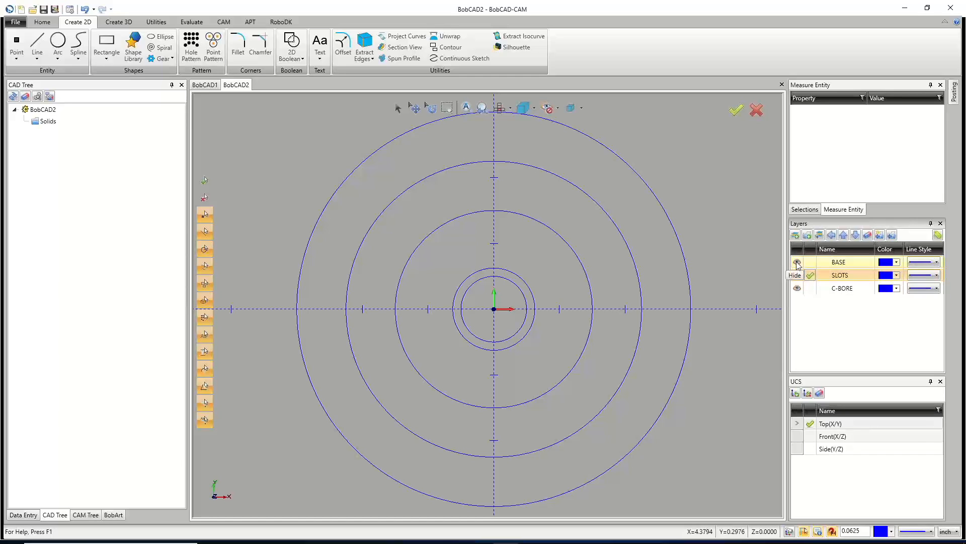
click(797, 262)
click(797, 288)
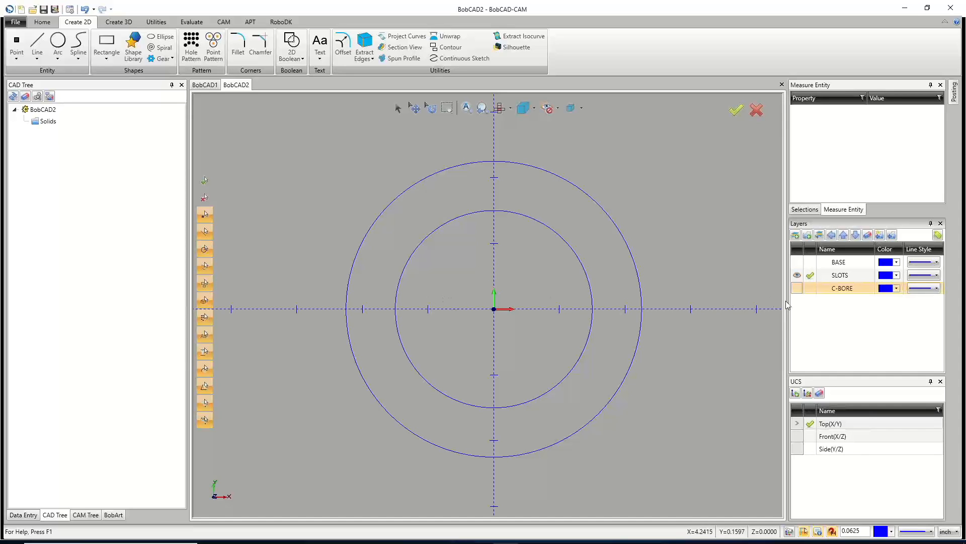
Draw a line from the origin 3 inches long at 0 degrees.
click(44, 42)
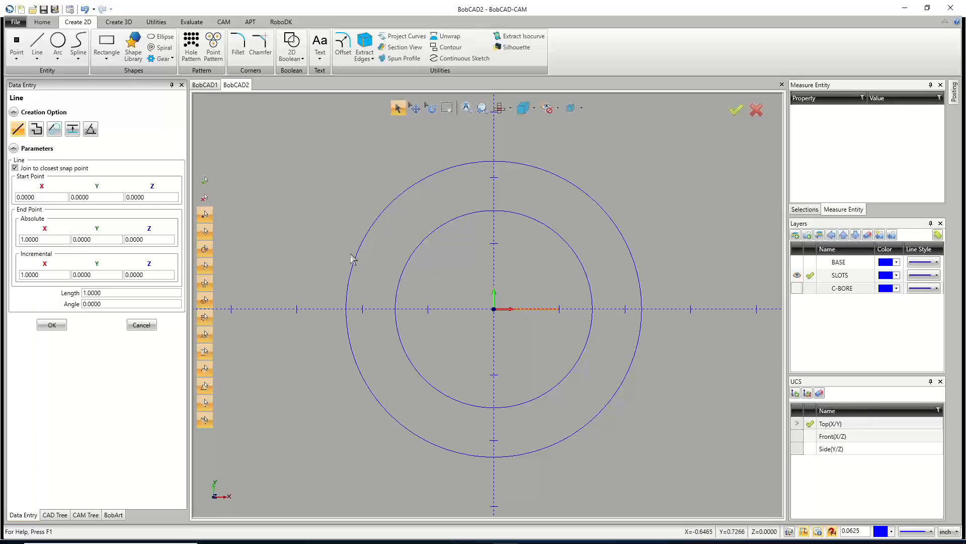
drag(107, 292, 36, 293)
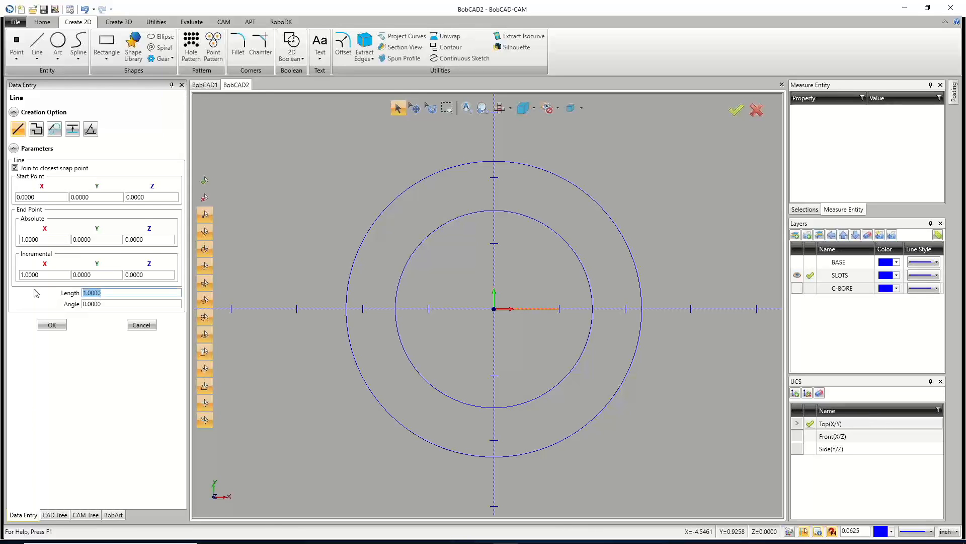
text(3)
key(Tab)
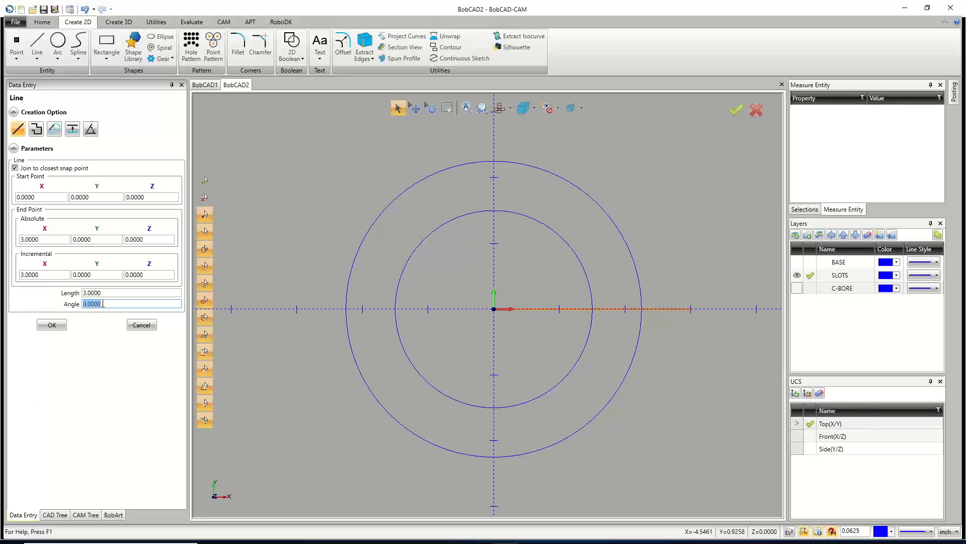
click(53, 325)
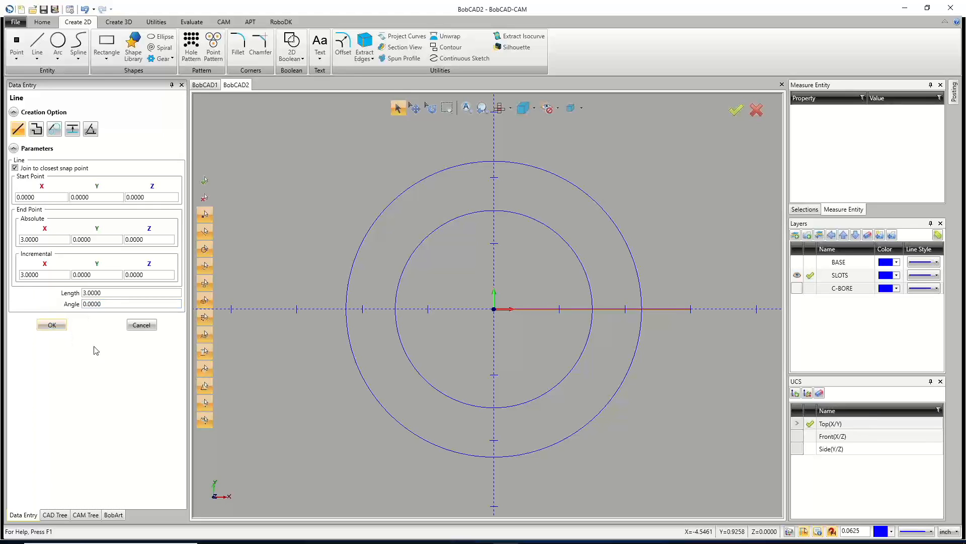
Draw another 3 inch line from the origin at an angle of 45/2 degrees.
click(111, 302)
text(45)
key(BackSpace)
key(BackSpace)
key(BackSpace)
key(BackSpace)
key(BackSpace)
key(BackSpace)
key(BackSpace)
key(BackSpace)
text(45)
key(Tab)
click(111, 301)
text(/2)
click(123, 292)
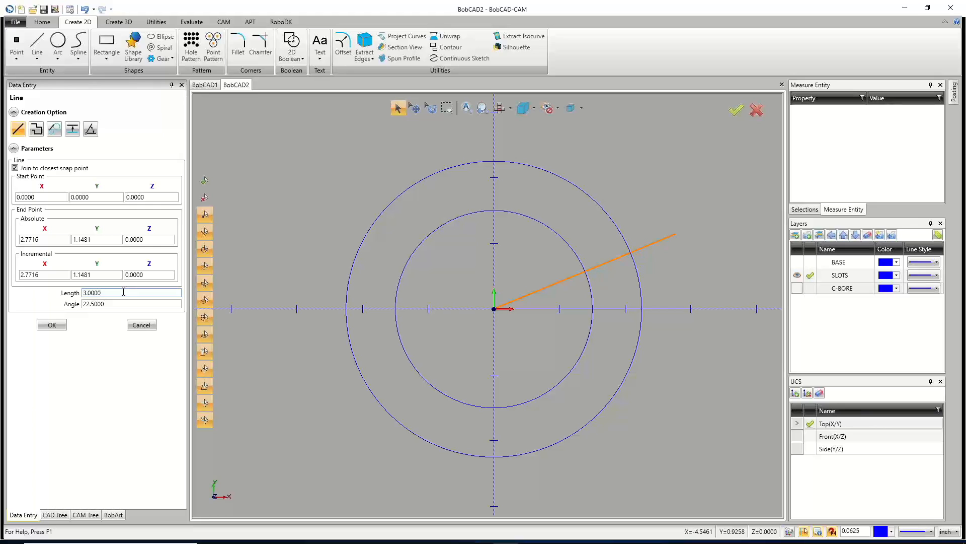
click(53, 327)
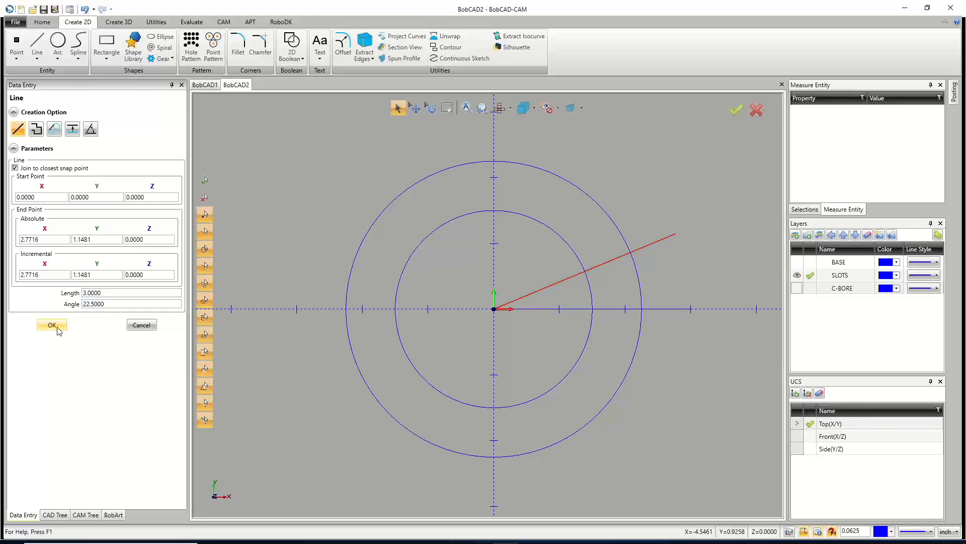
Draw a 3 inch line from the origin at -22.5 degrees.
double_click(84, 305)
click(84, 304)
text(1)
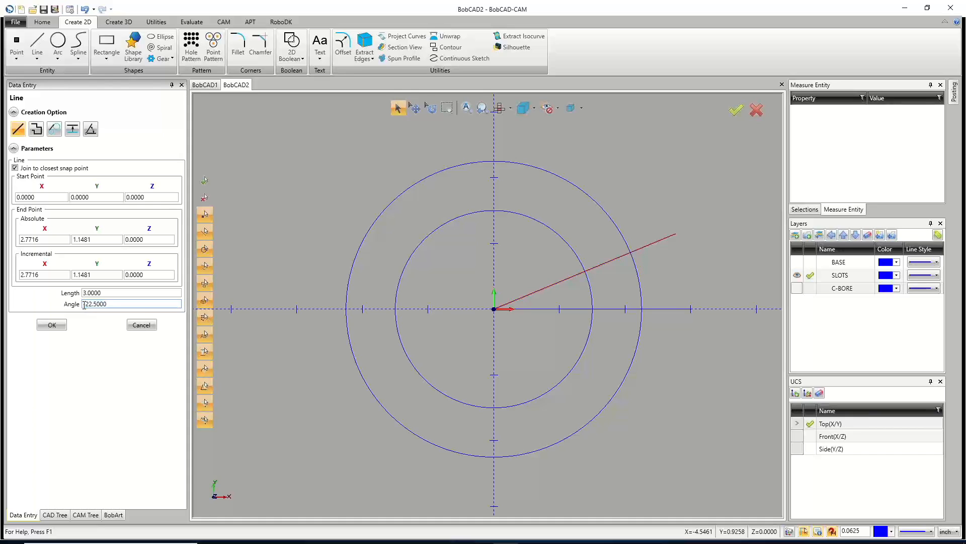
click(110, 292)
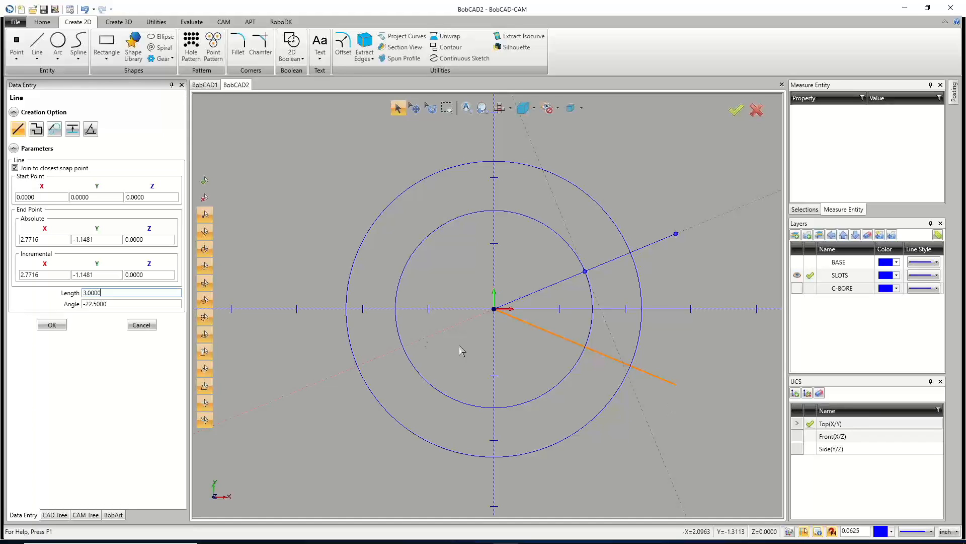
click(59, 325)
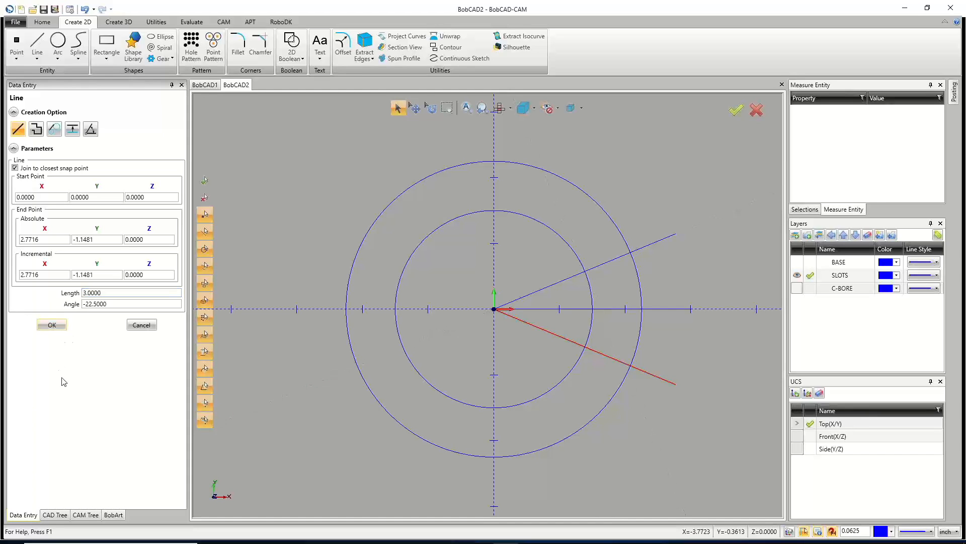
Close the line-creation command.
click(141, 325)
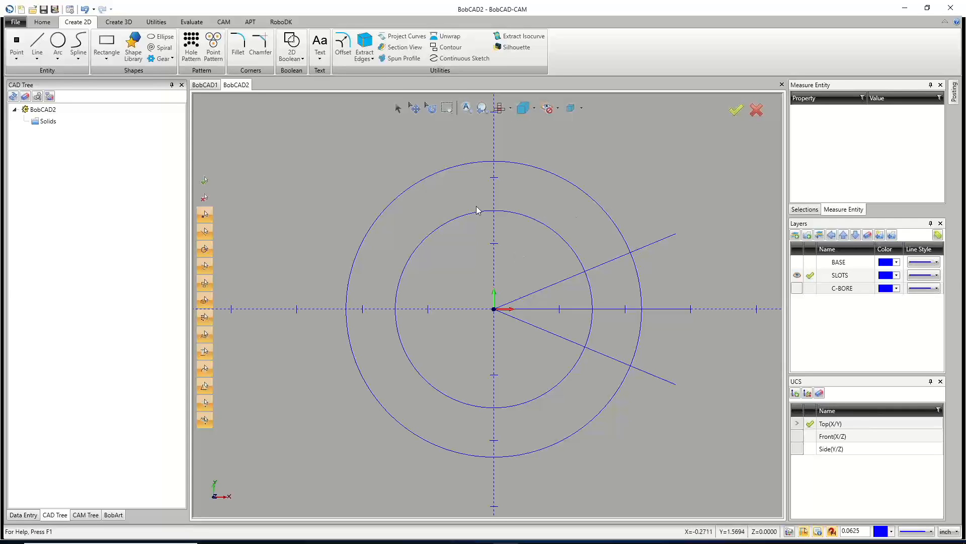
click(155, 23)
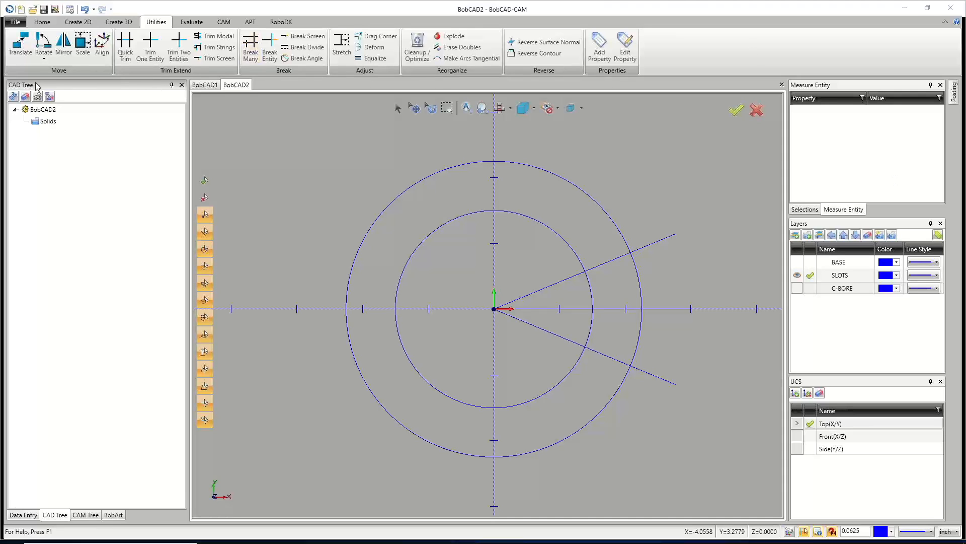
click(80, 23)
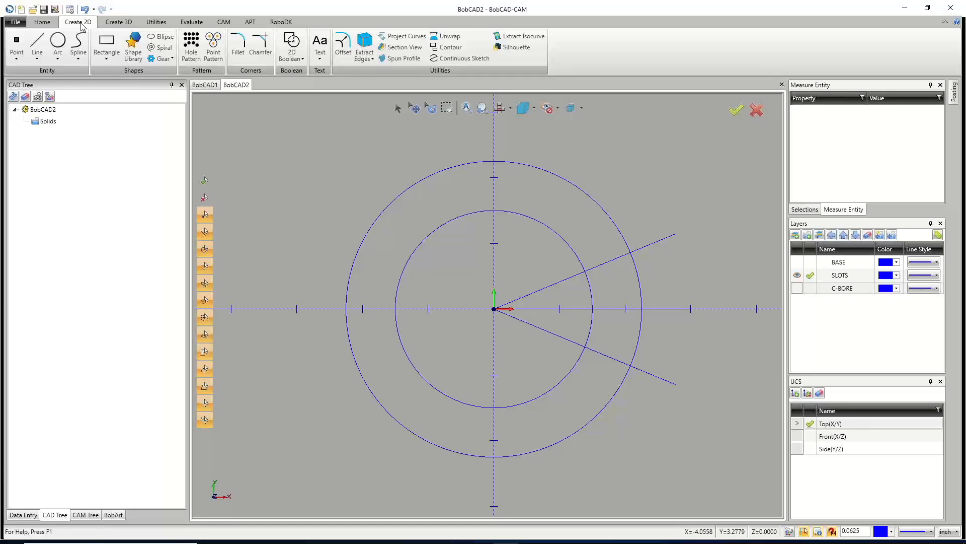
click(112, 23)
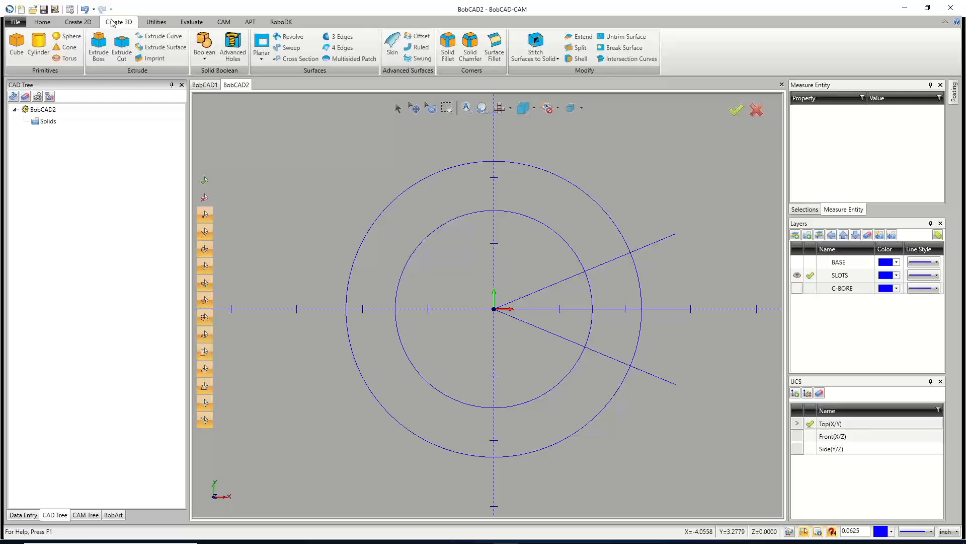
click(150, 22)
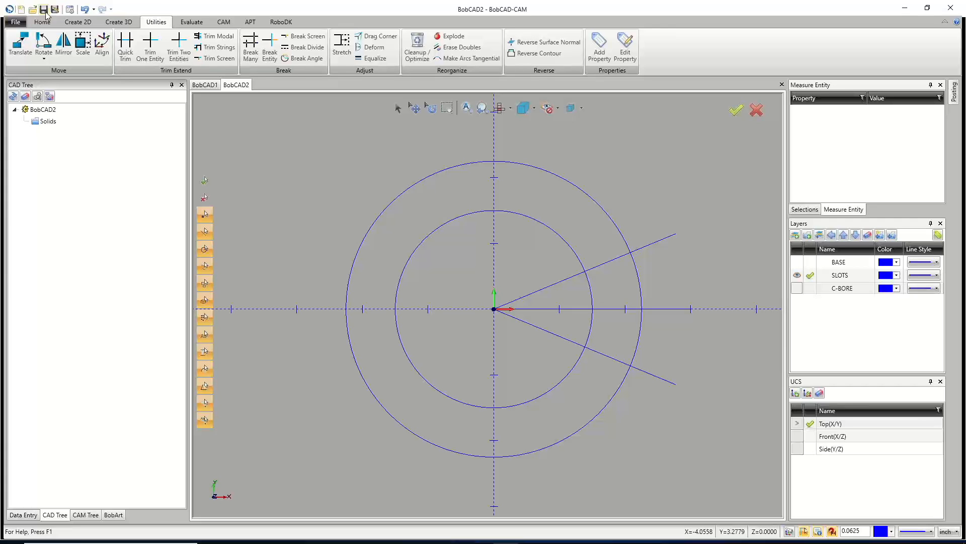
Open the Settings dialog and view its Customize Ribbon and Customize Shortcuts pages.
click(70, 9)
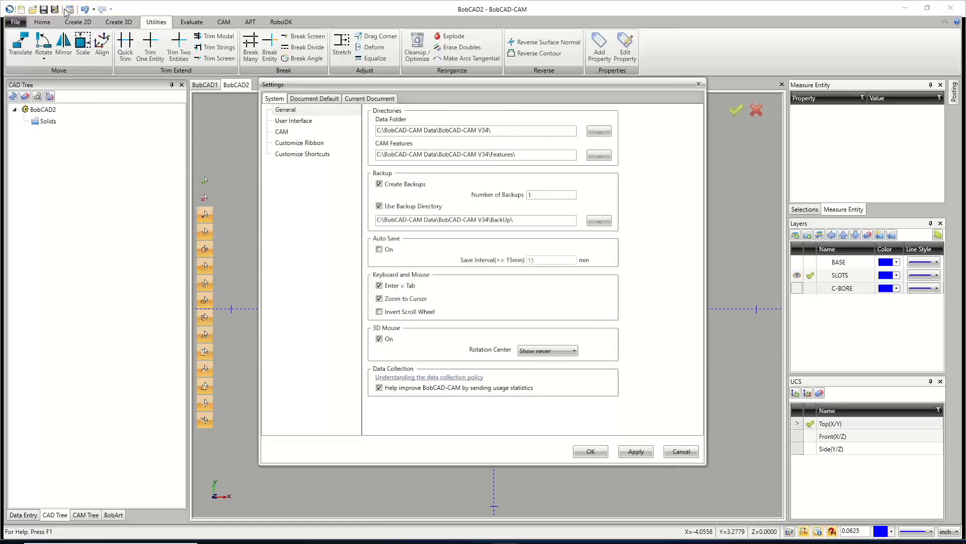
click(699, 84)
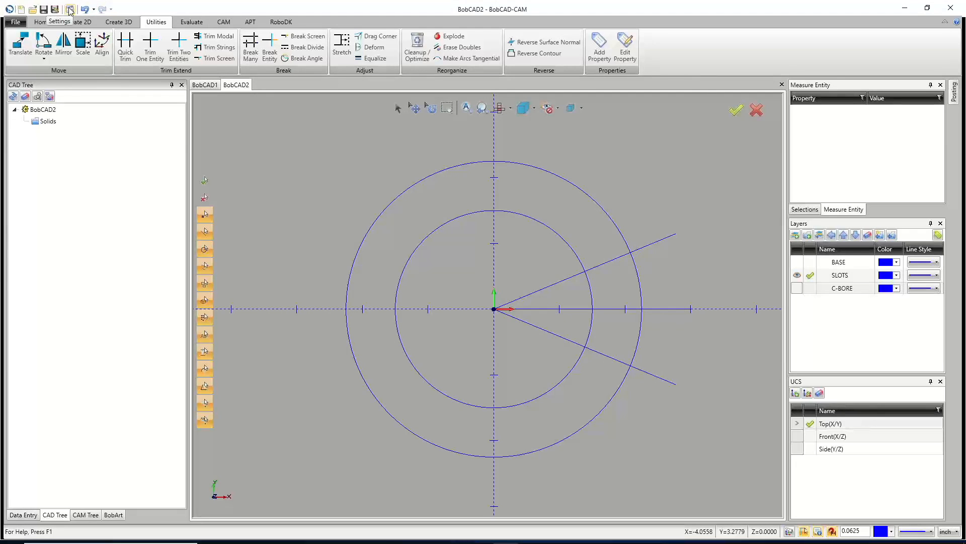
click(70, 9)
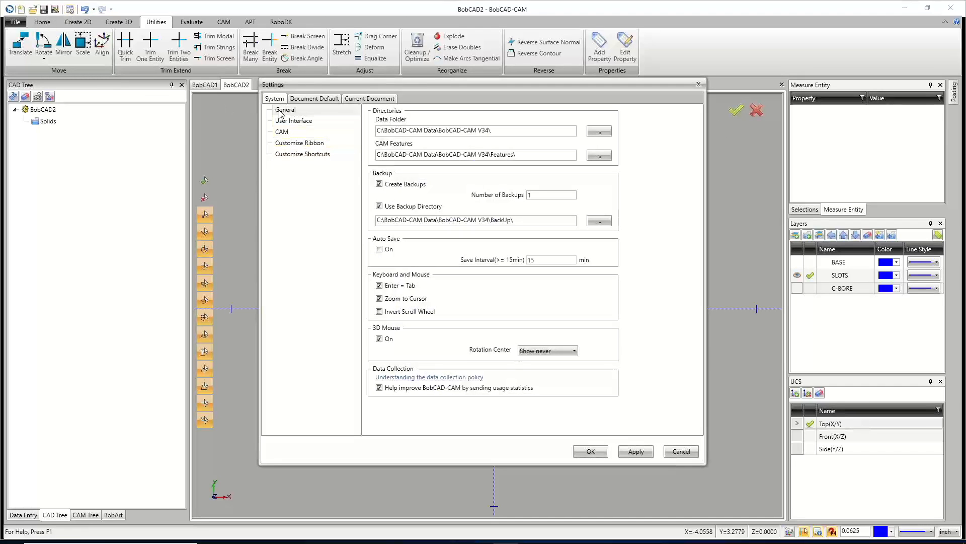
click(291, 145)
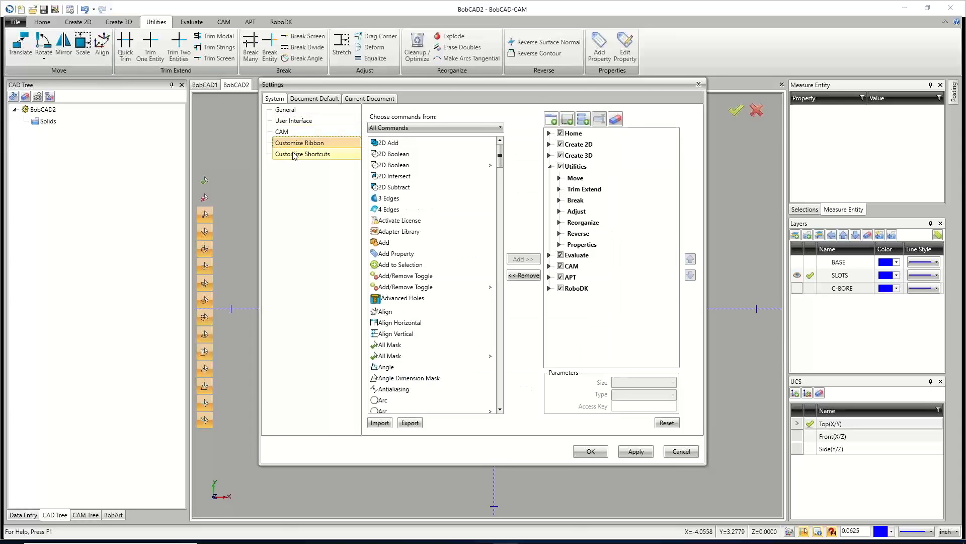
click(293, 153)
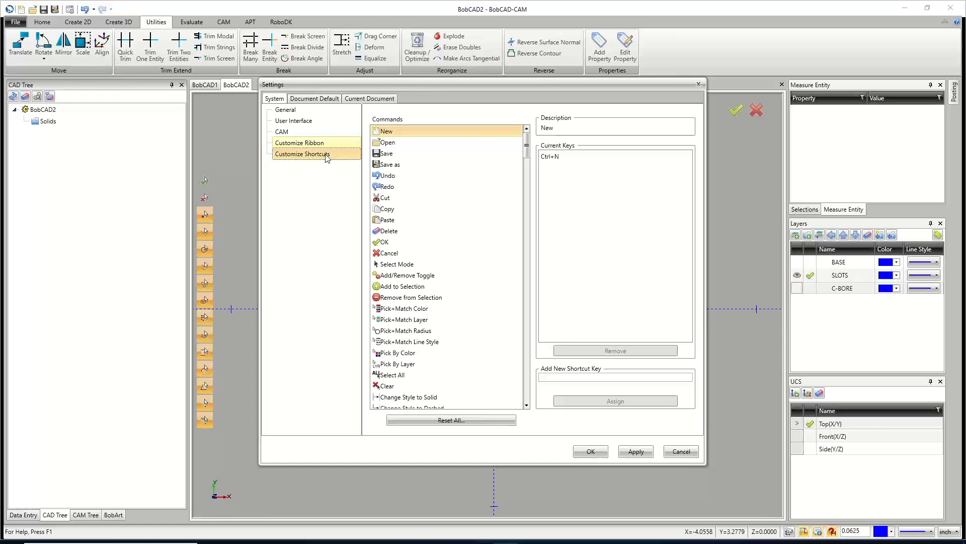
Choose the Select Mode command and enter Ctrl+Alt+S as its new shortcut key.
scroll(400, 221, down, 3)
click(398, 165)
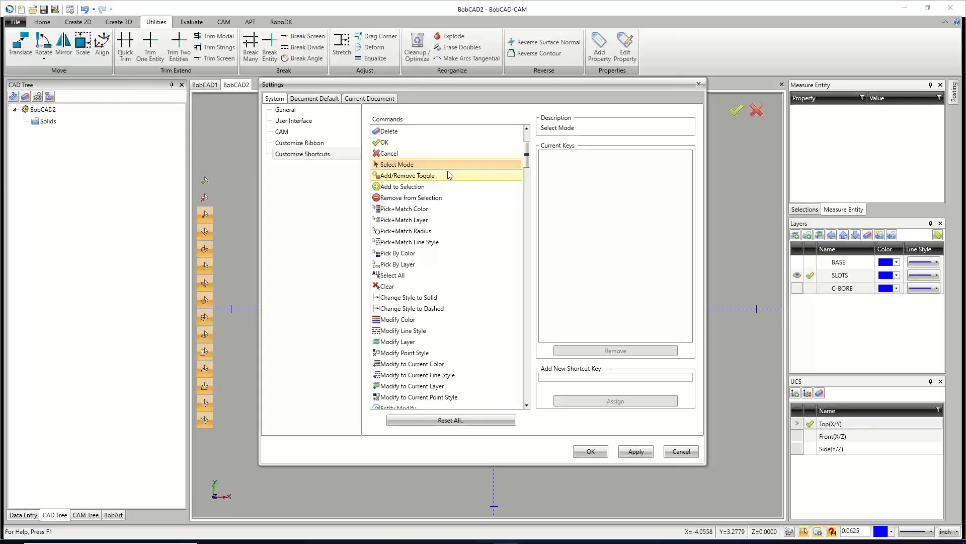
drag(454, 87, 399, 117)
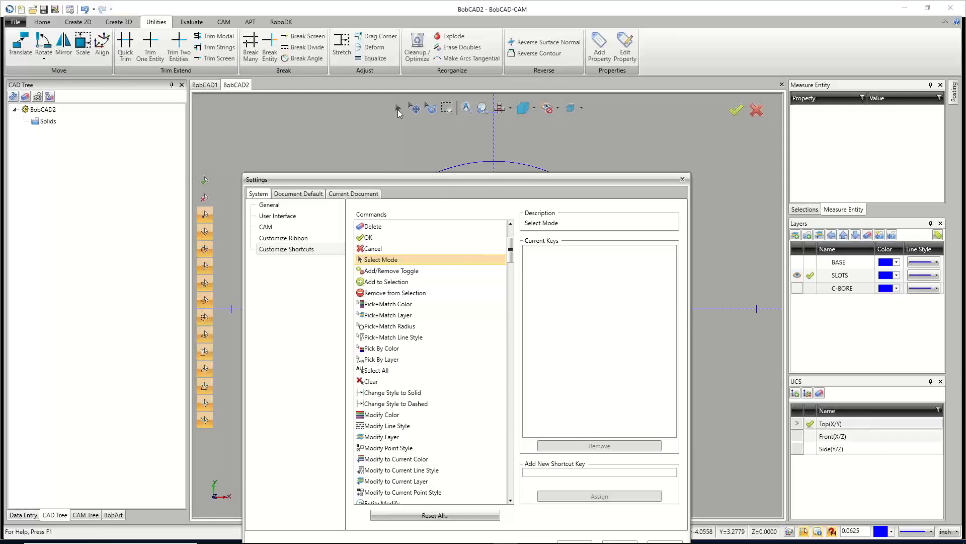
drag(437, 182, 436, 105)
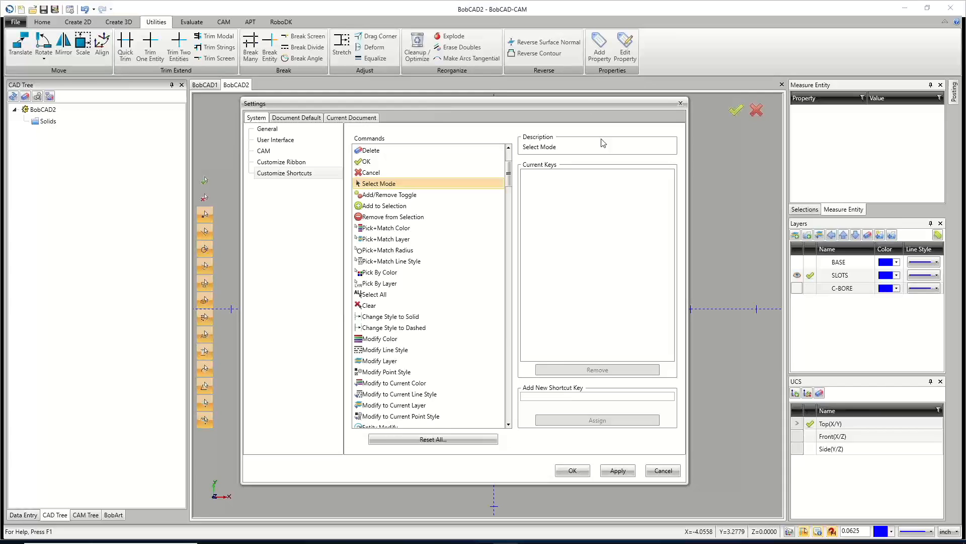
click(571, 398)
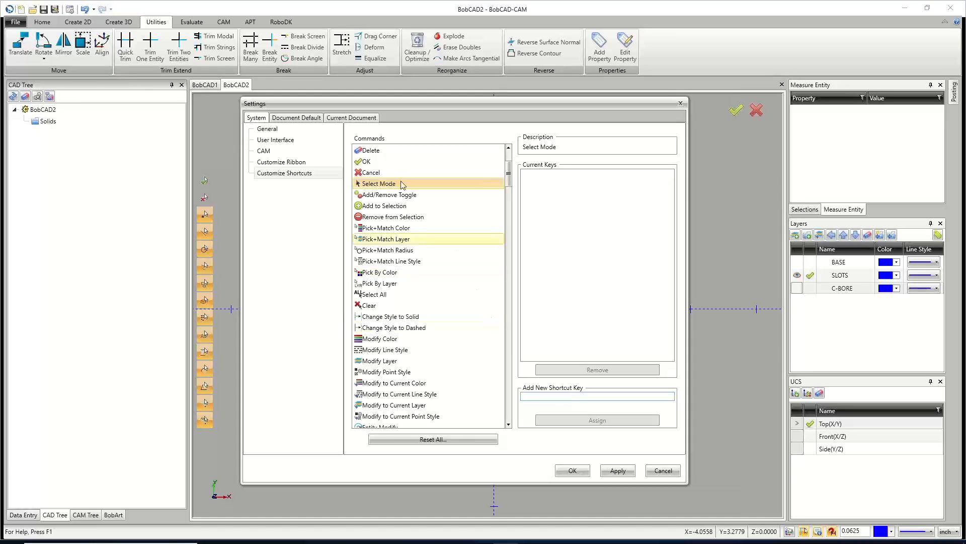
click(381, 187)
click(545, 396)
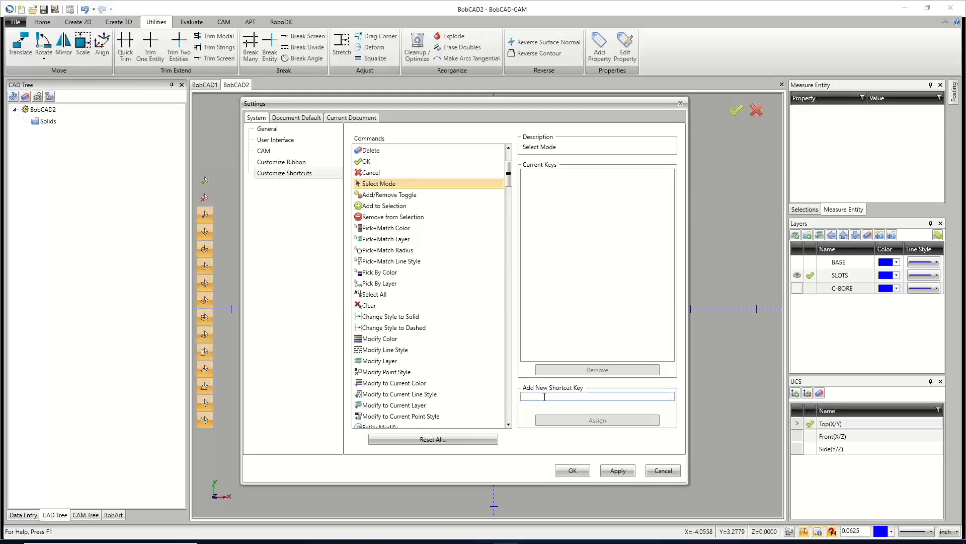
key(ctrl+alt+s)
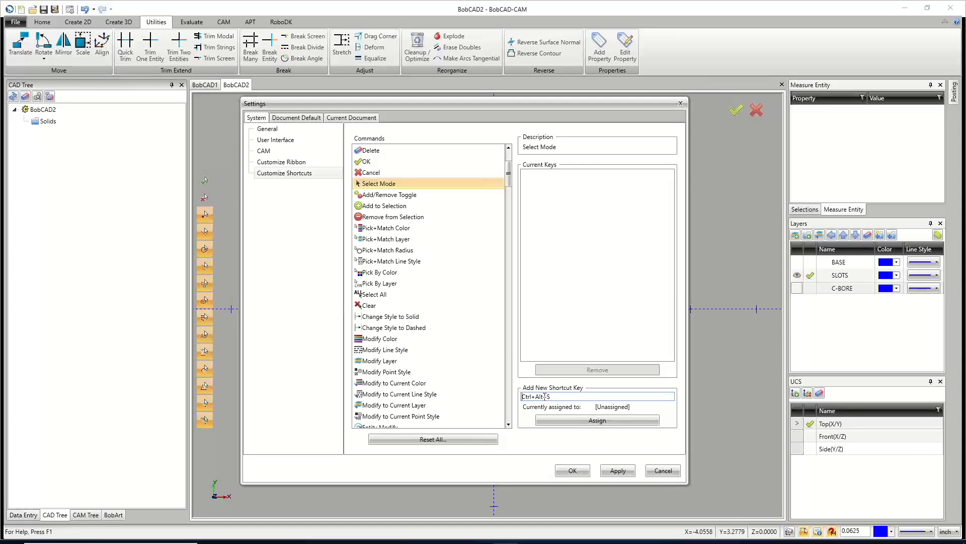
Try other key combinations such as Ctrl+S, Ctrl+Shift+S, F1, F2, F3 and F9 as the new shortcut.
key(ctrl+s)
key(ctrl+shift+s)
key(F1)
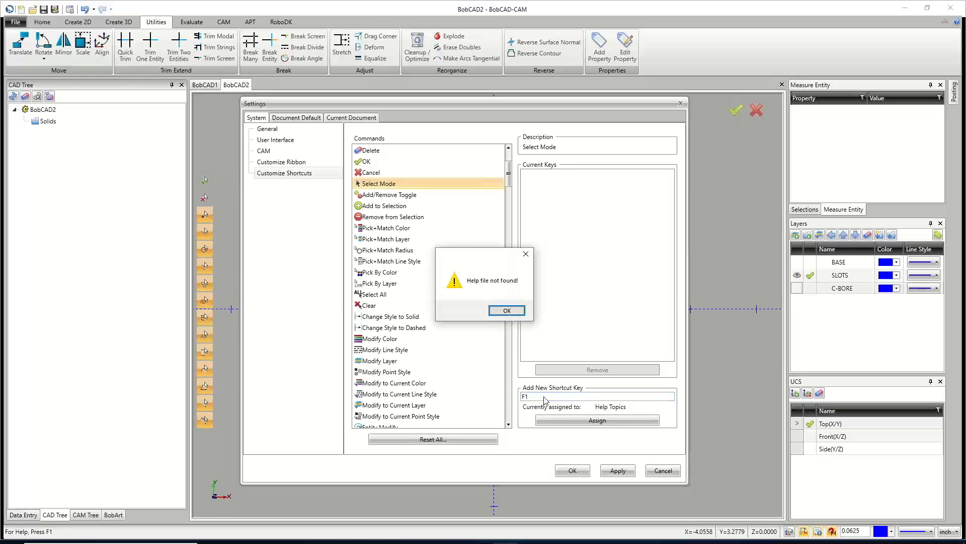
click(505, 310)
key(F2)
key(F3)
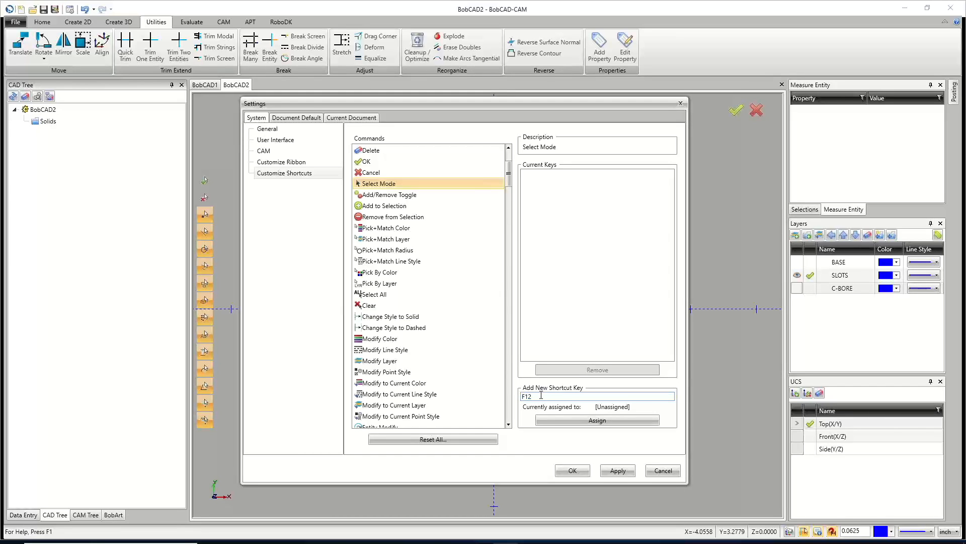
key(F9)
key(ctrl+alt+s)
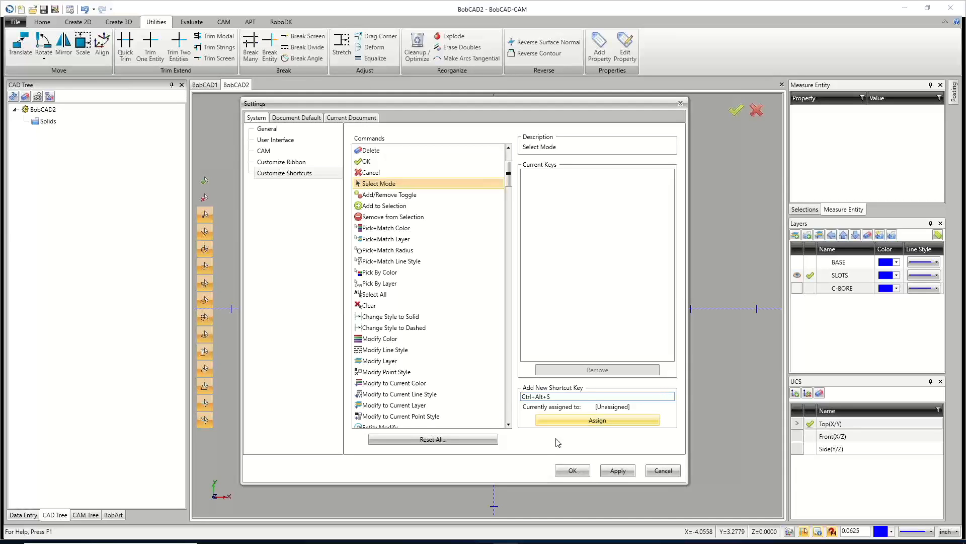
Assign Ctrl+Alt+S to Select Mode and apply the settings.
click(618, 470)
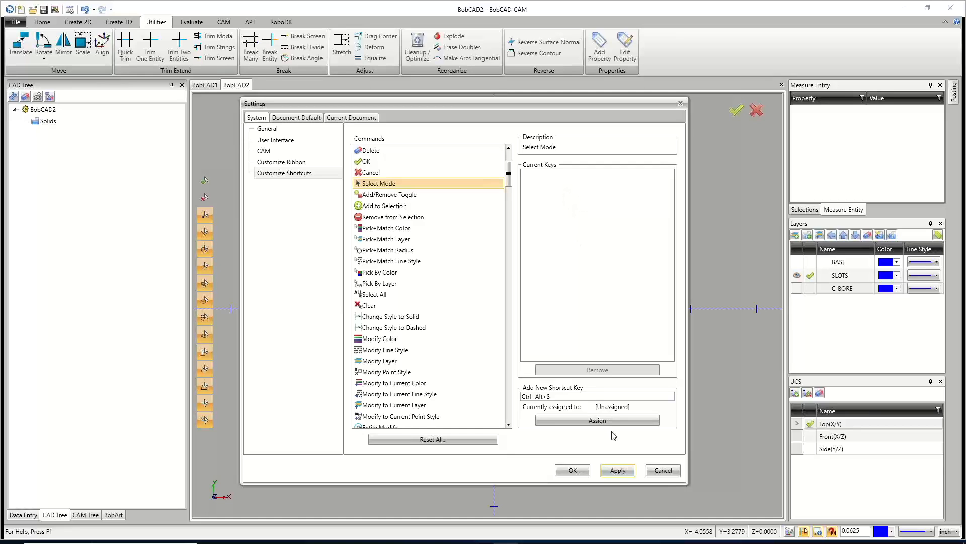
click(605, 418)
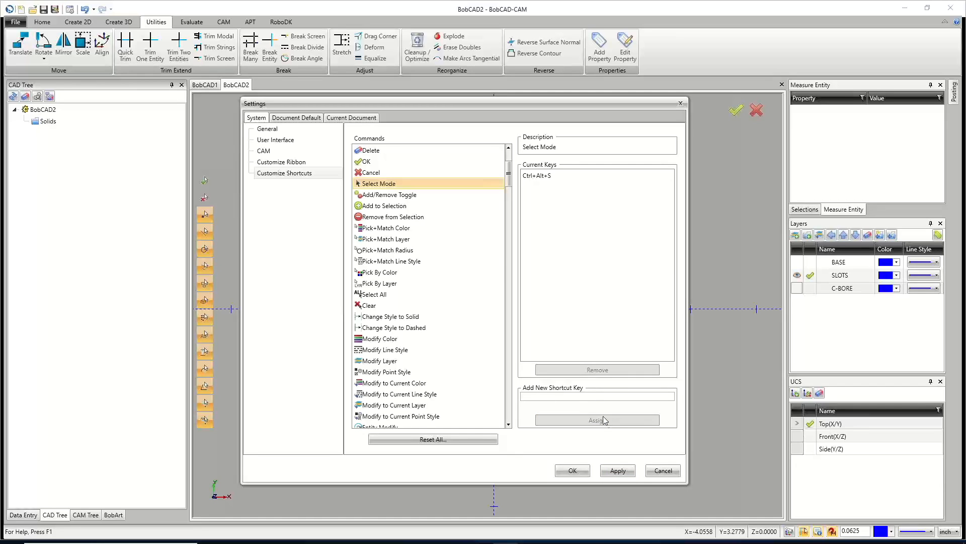
click(560, 193)
click(618, 470)
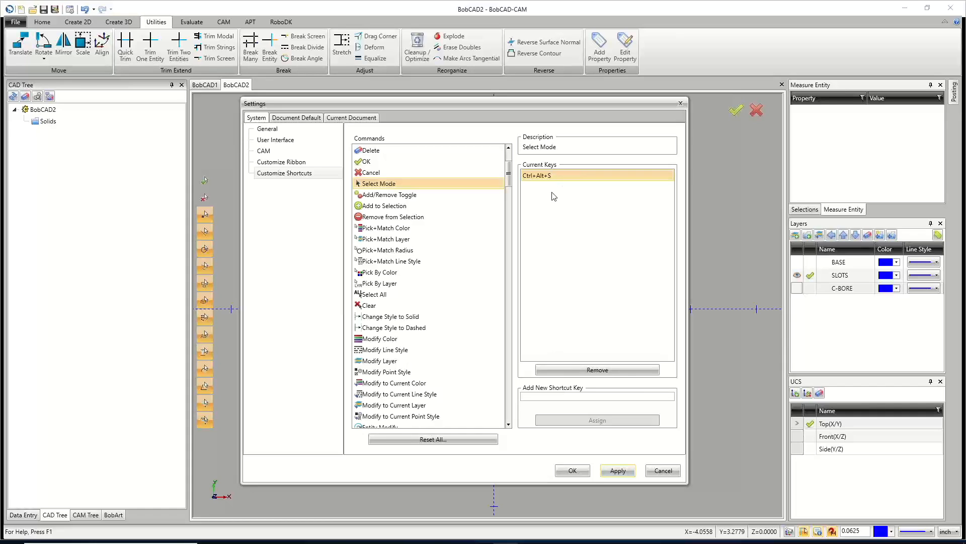
Examine the Utilities tab's Move group structure in ribbon customization and browse the available commands list.
click(291, 164)
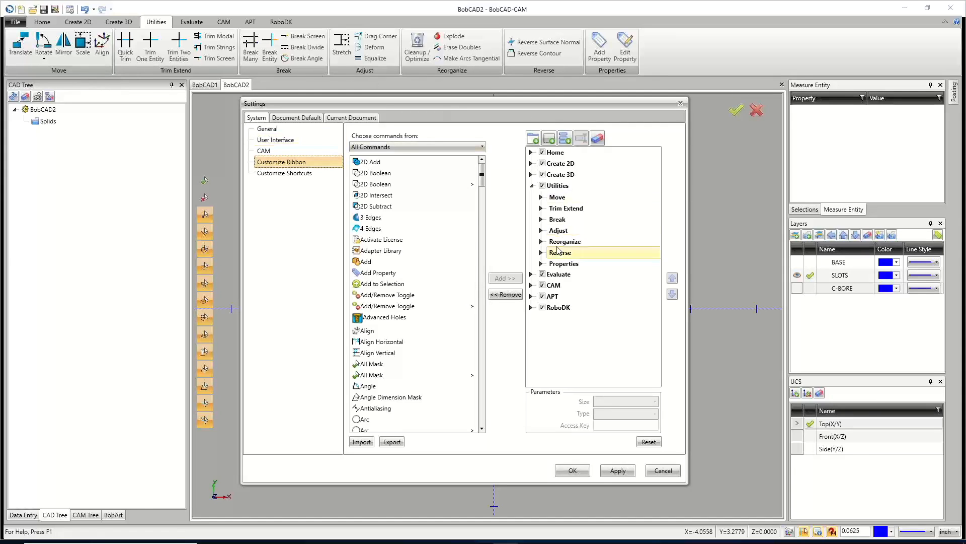
click(542, 199)
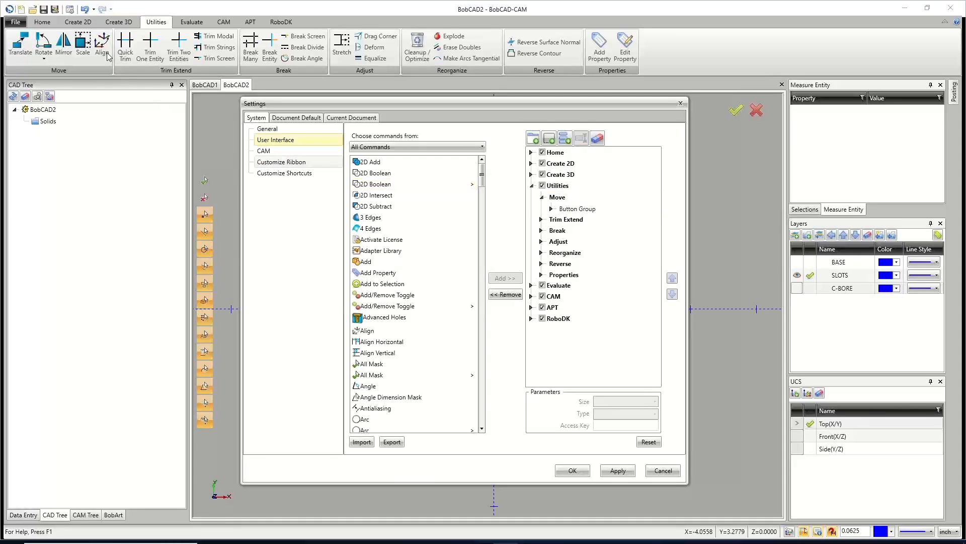
click(552, 209)
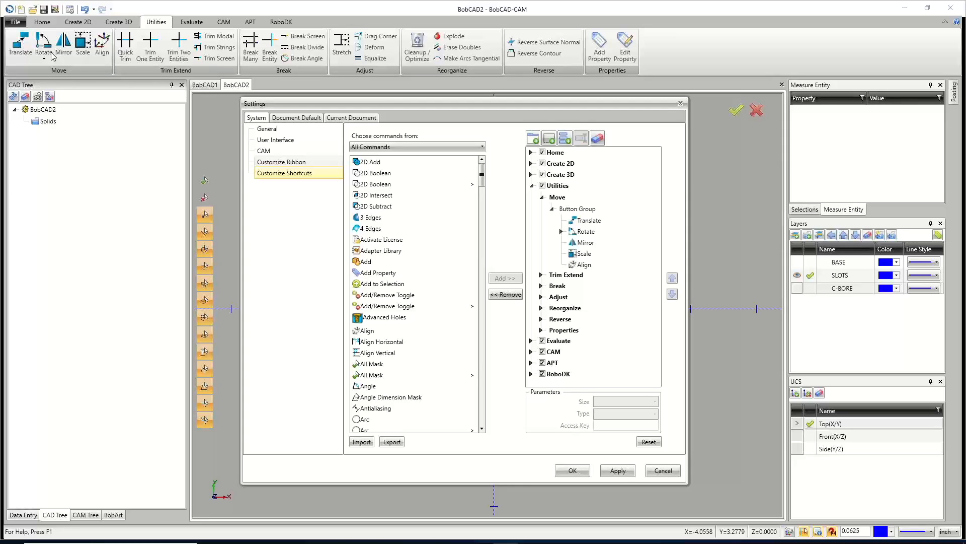
click(562, 231)
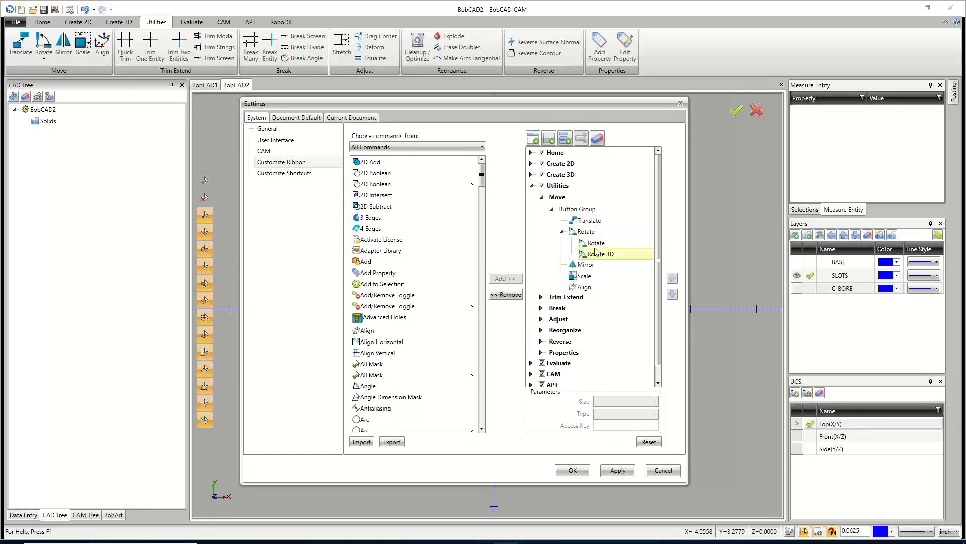
scroll(413, 272, down, 3)
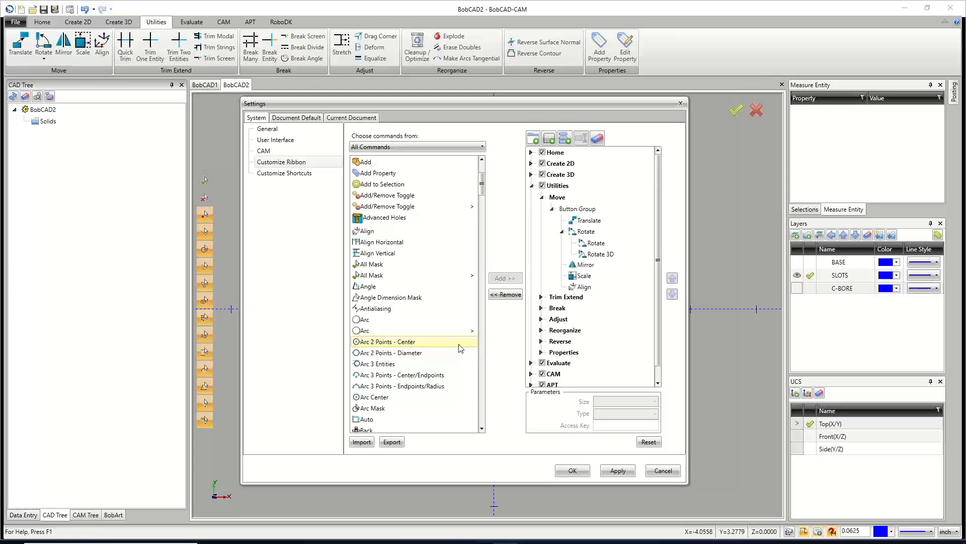
scroll(416, 353, down, 2)
scroll(417, 357, down, 8)
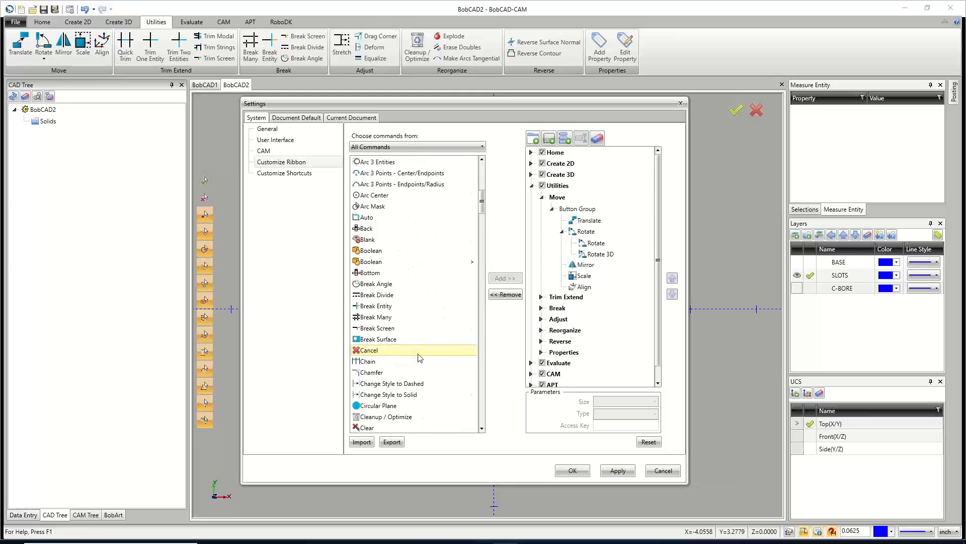
scroll(418, 354, down, 8)
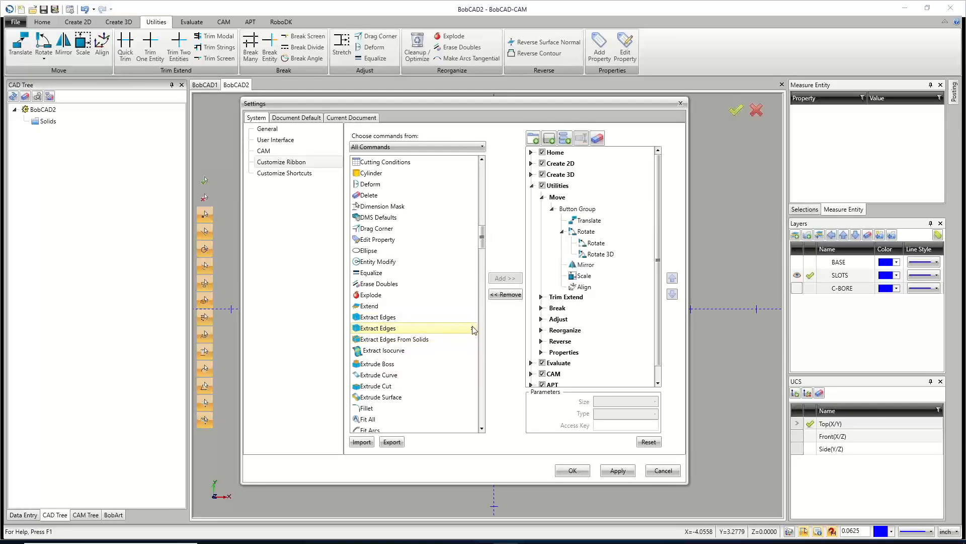
Add a new group to the Utilities ribbon tab after Properties.
click(461, 332)
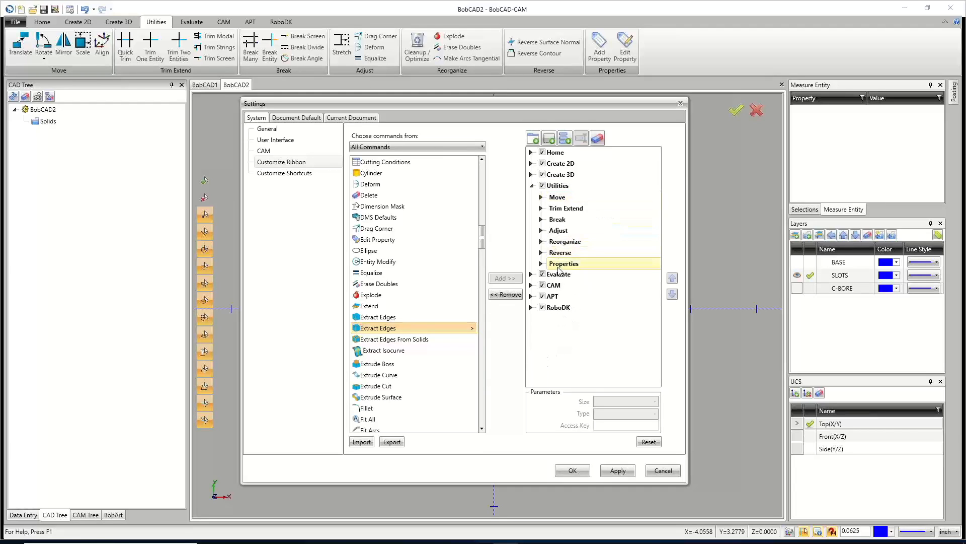
click(560, 263)
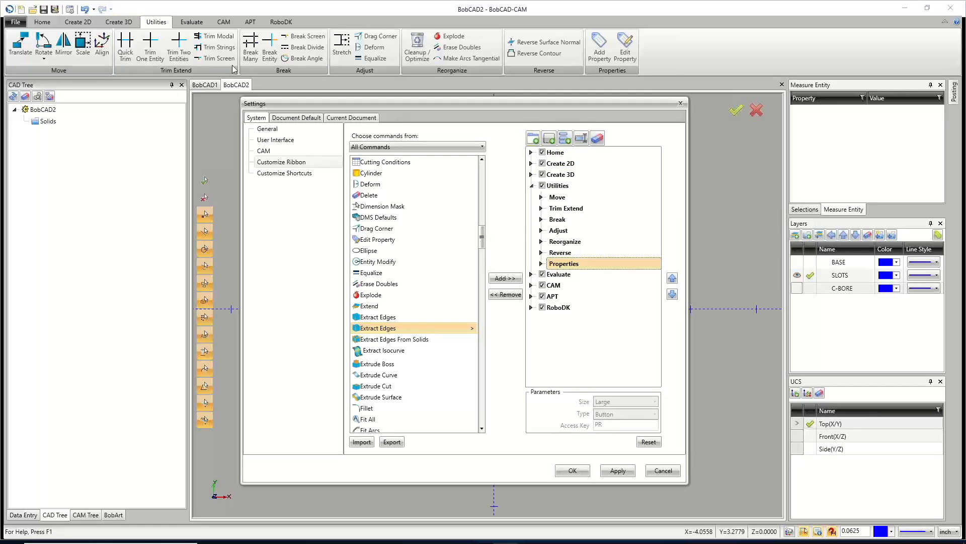
click(549, 139)
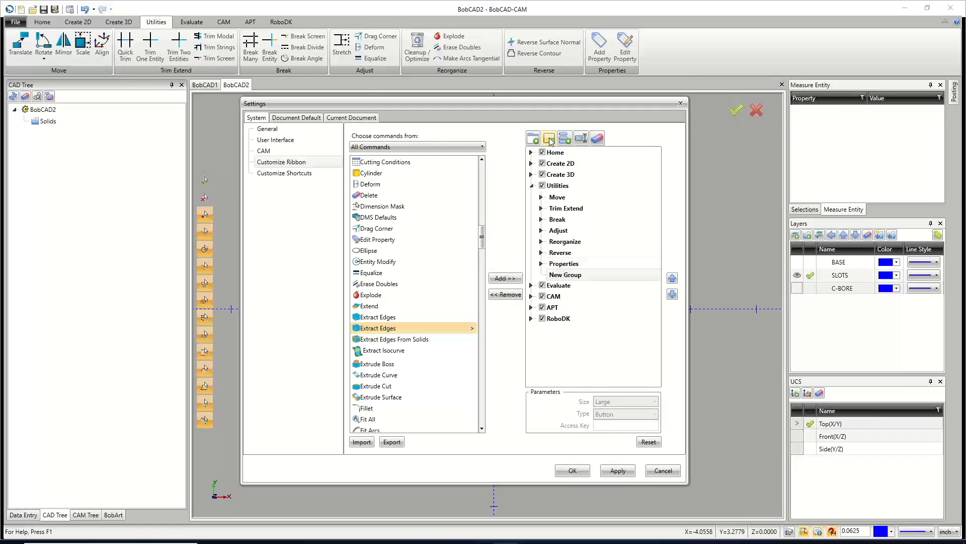
click(577, 278)
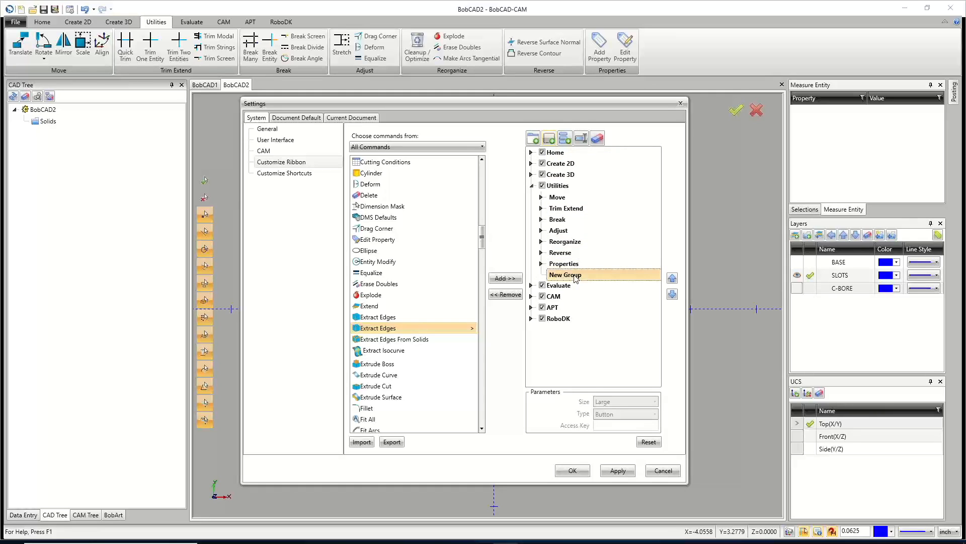
Rename the new ribbon group as Extract Edges.
click(582, 139)
text(eXTRACT)
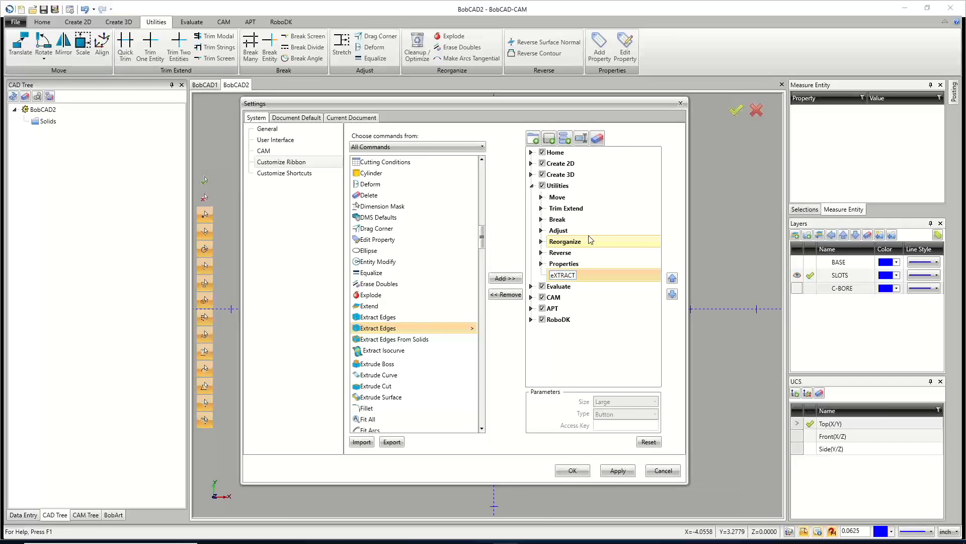
key(BackSpace)
key(BackSpace)
key(BackSpace)
key(BackSpace)
key(BackSpace)
key(BackSpace)
key(BackSpace)
text(Extract Ede)
key(BackSpace)
text(ges)
key(Return)
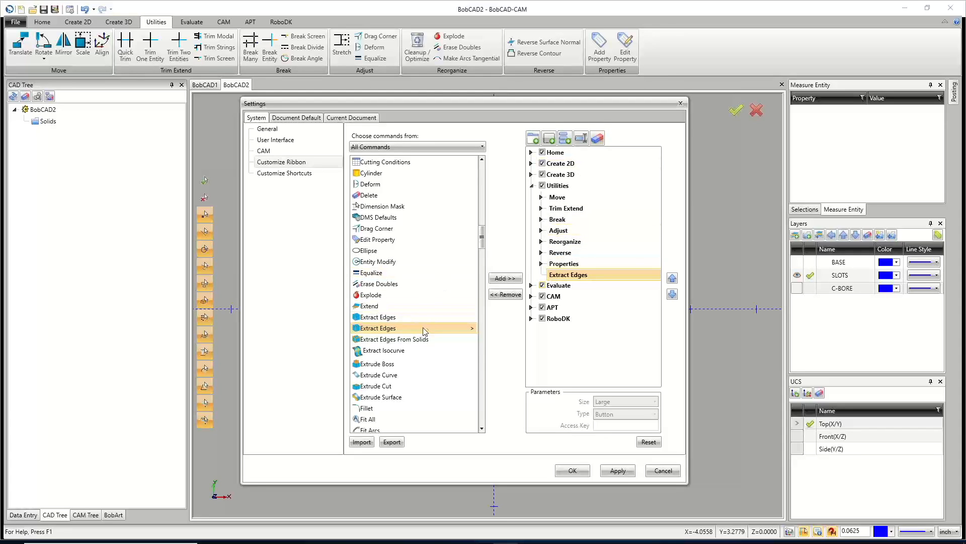
Add the Extract Edges command to the new Extract Edges group with access key EE and apply the settings.
click(514, 280)
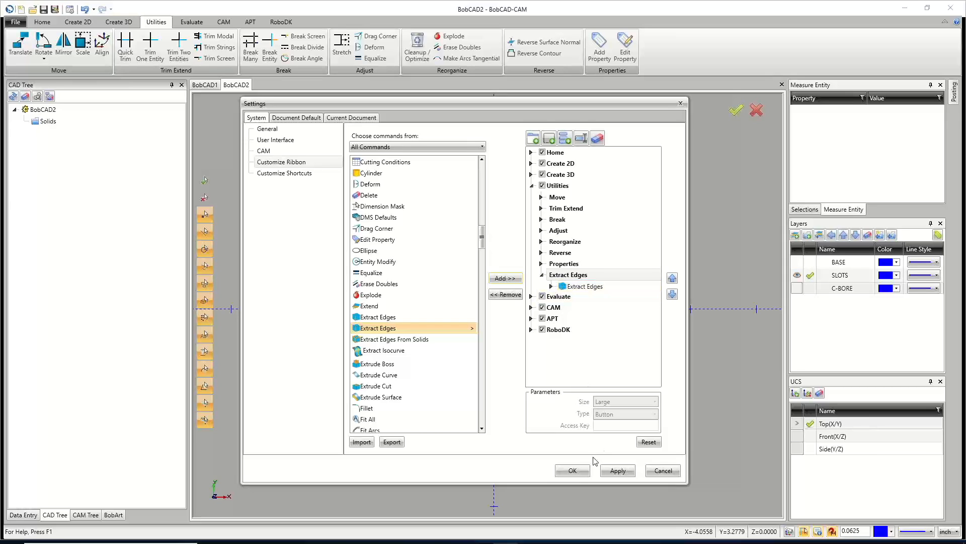
click(585, 286)
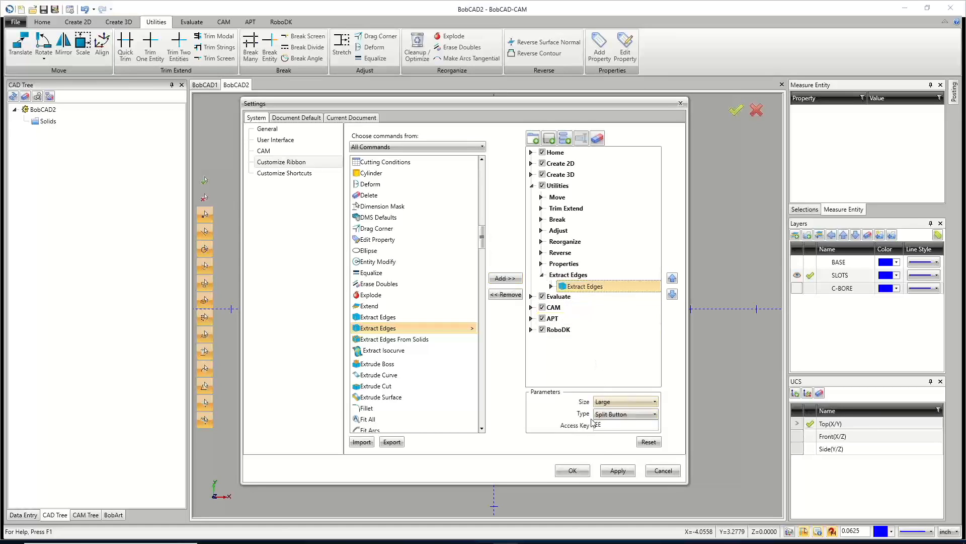
click(614, 424)
text(EE)
click(619, 415)
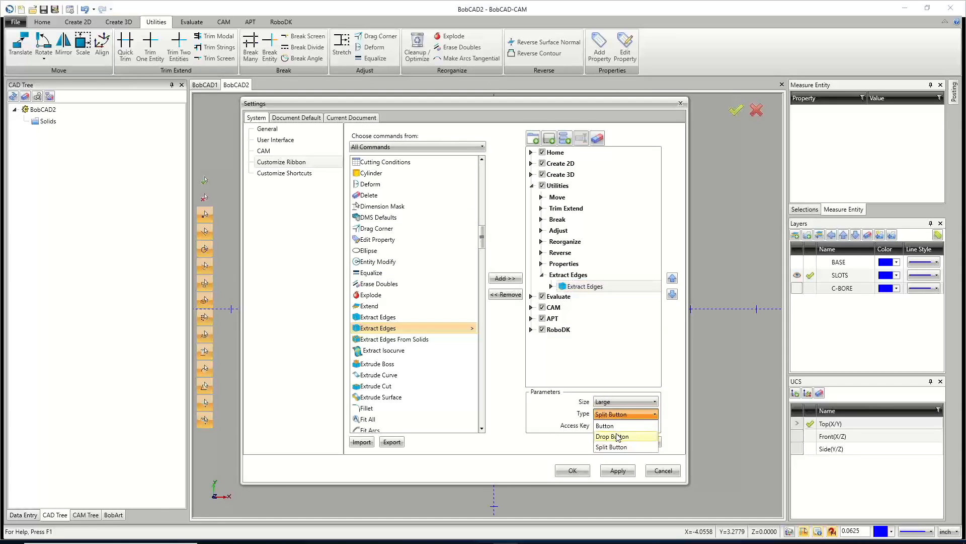
click(618, 416)
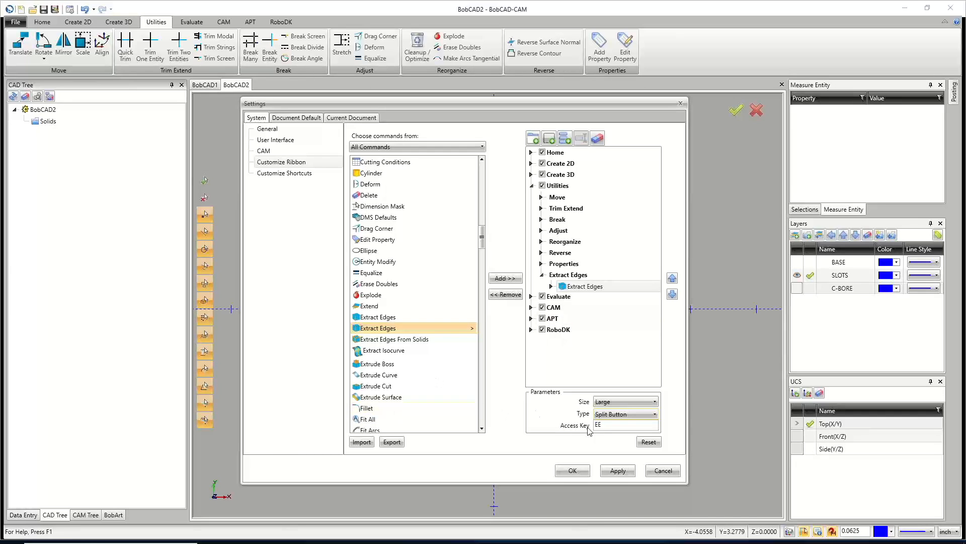
click(618, 470)
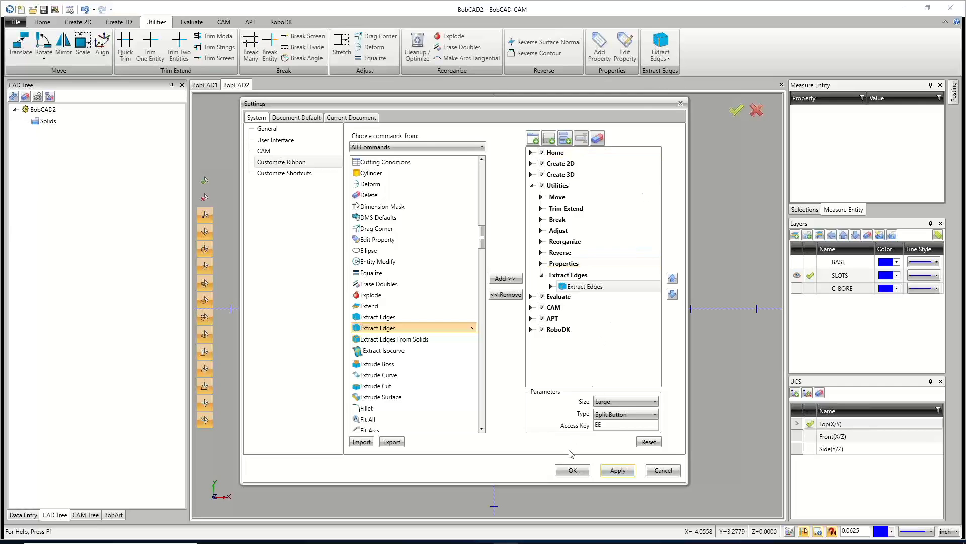
click(572, 470)
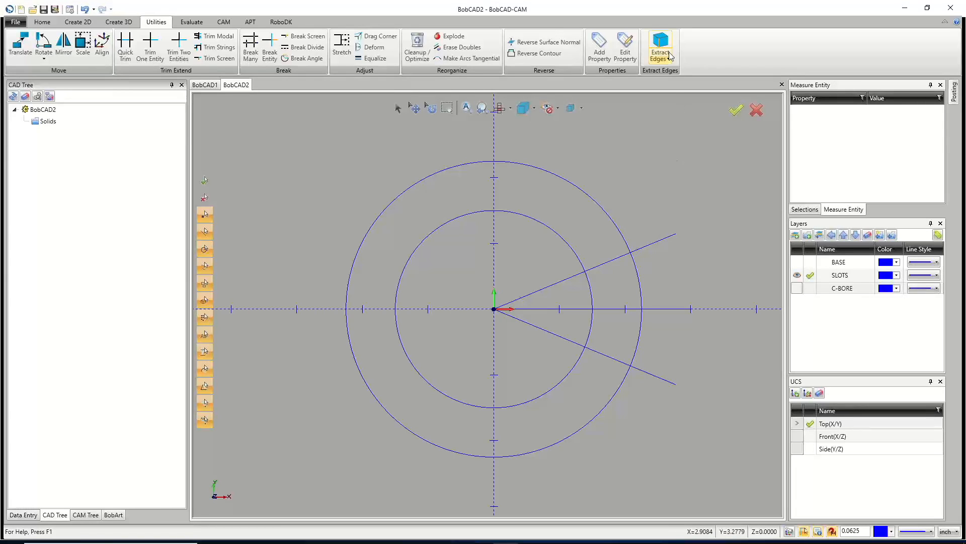
Inspect the new Extract Edges ribbon button's menu and review the ribbon customization settings again.
click(668, 59)
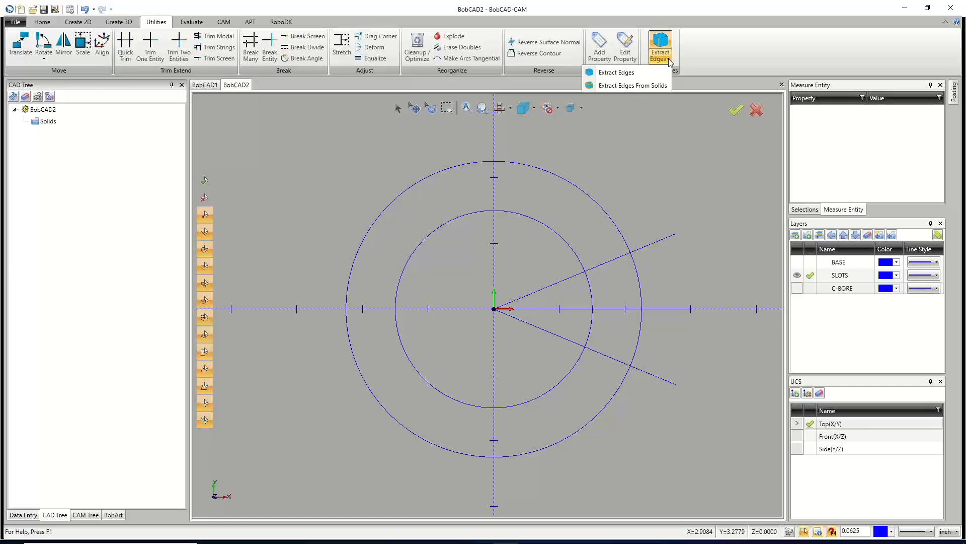
click(663, 192)
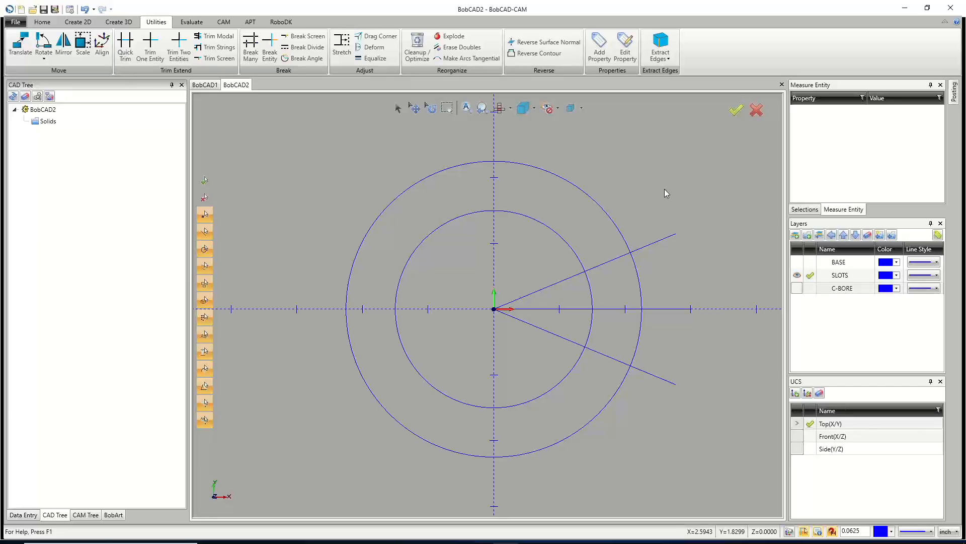
click(69, 9)
click(304, 144)
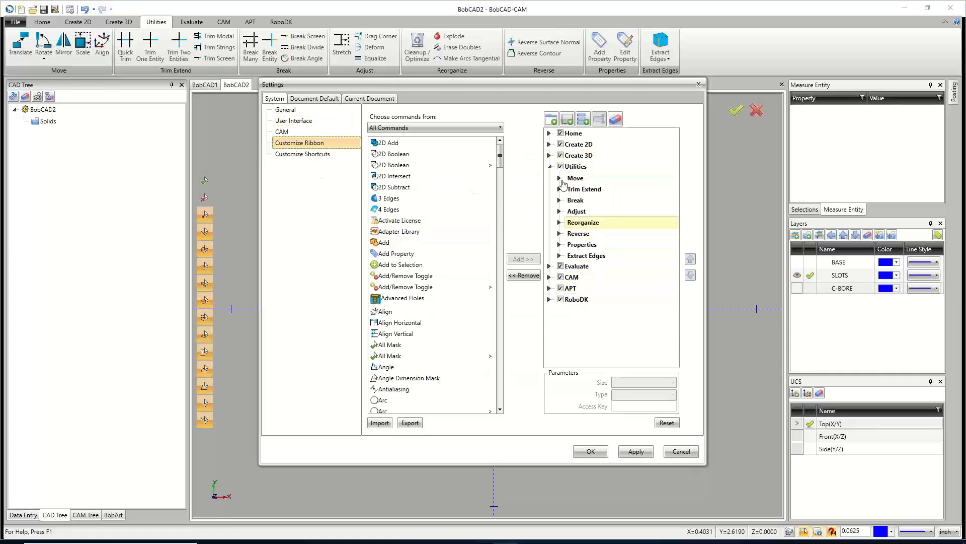
click(550, 170)
click(549, 167)
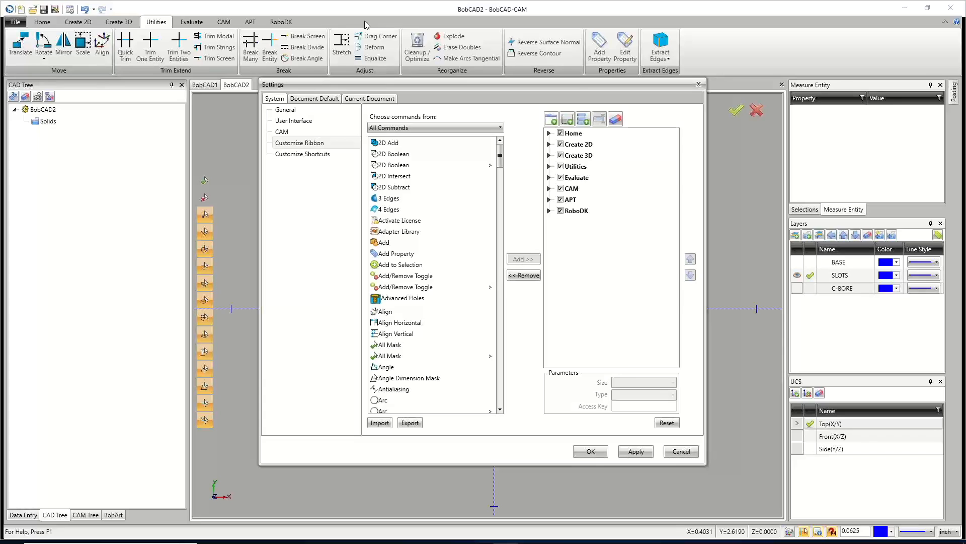
click(590, 451)
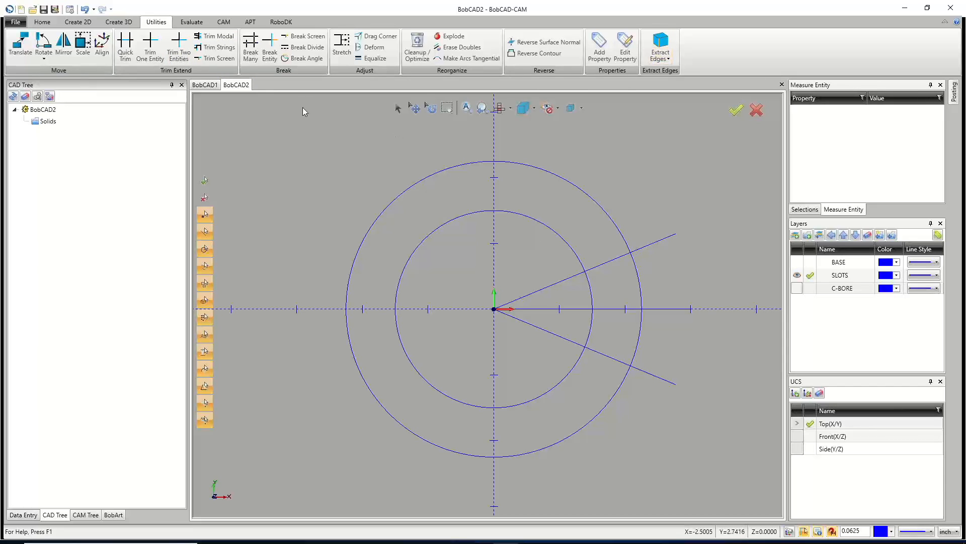
Quick Trim the inner ends of the two radial slot lines back to the inner circle.
click(127, 47)
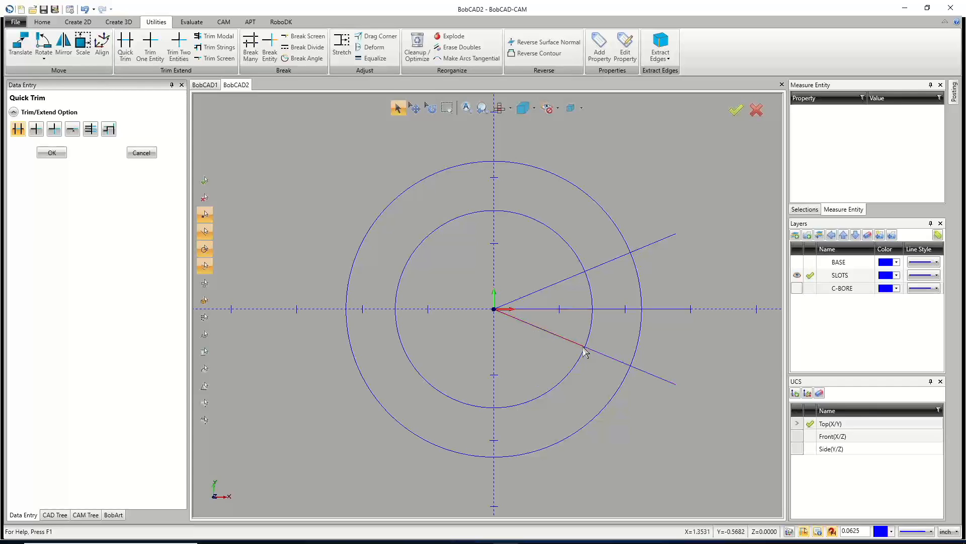
click(531, 324)
click(561, 285)
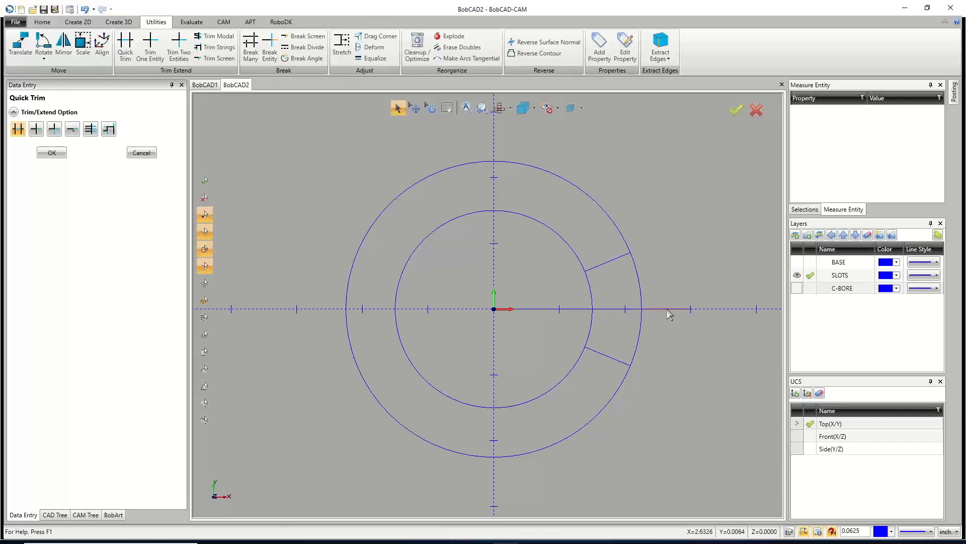
click(142, 154)
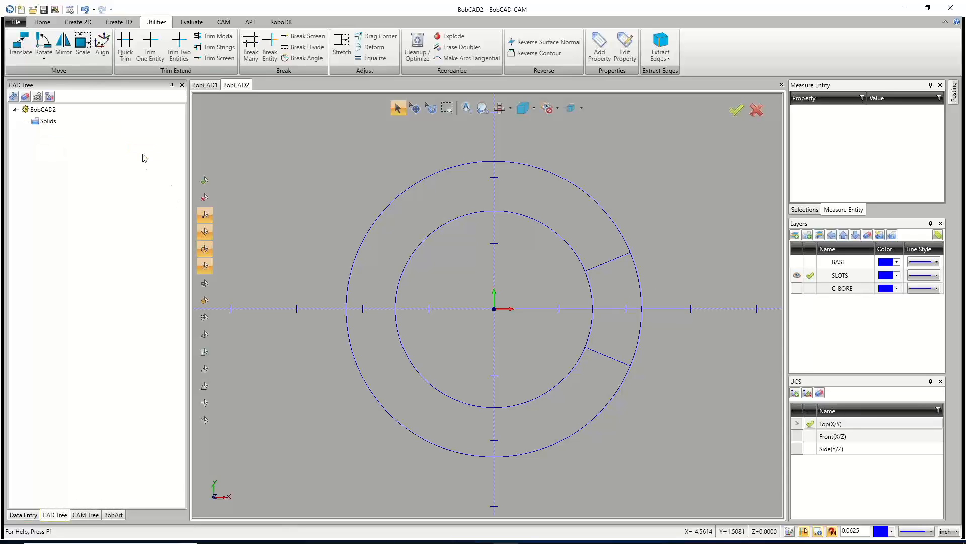
Remove the horizontal line and Quick Trim the inner and outer circles down to the slot's bounding arcs.
click(397, 108)
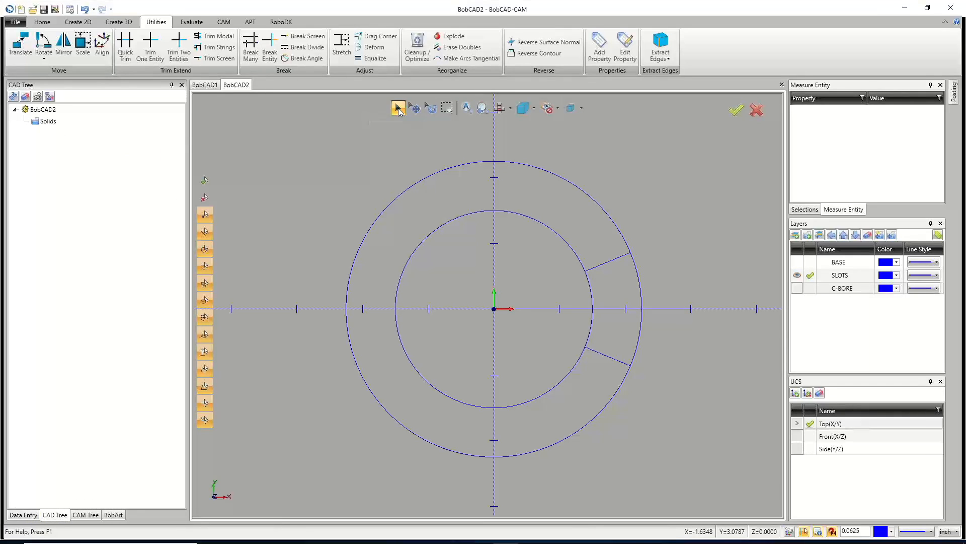
click(553, 309)
click(125, 50)
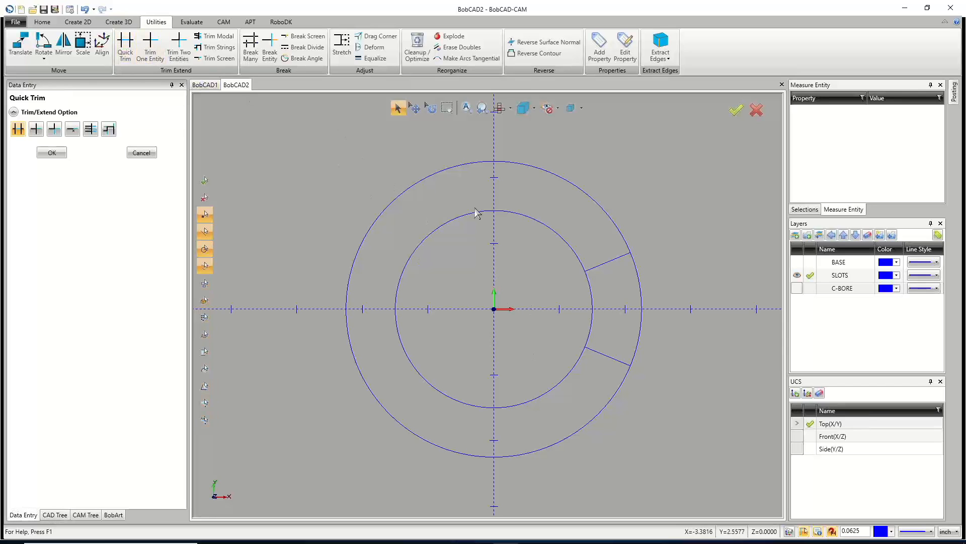
click(531, 222)
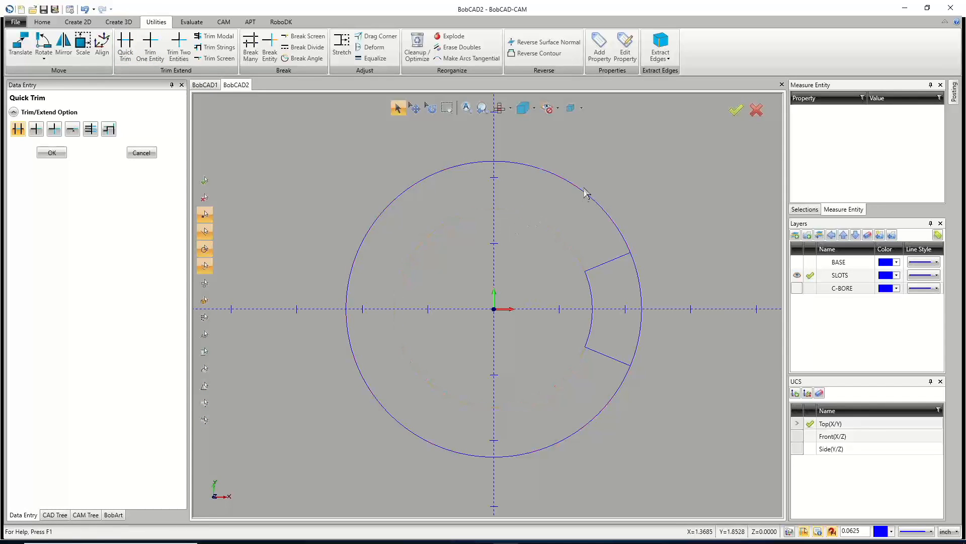
click(581, 195)
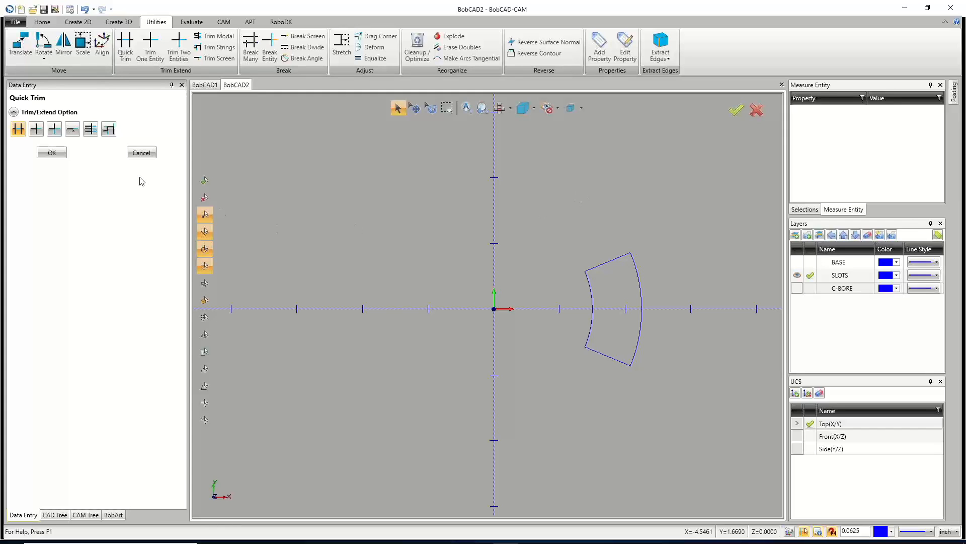
click(141, 153)
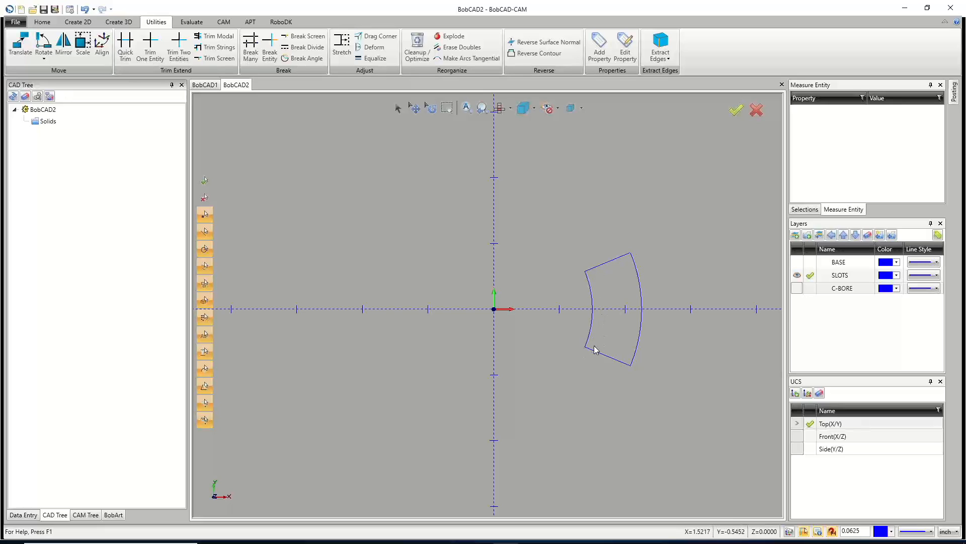
Break the slot's upper line into 50 divisions with Break Divide.
click(398, 109)
click(308, 47)
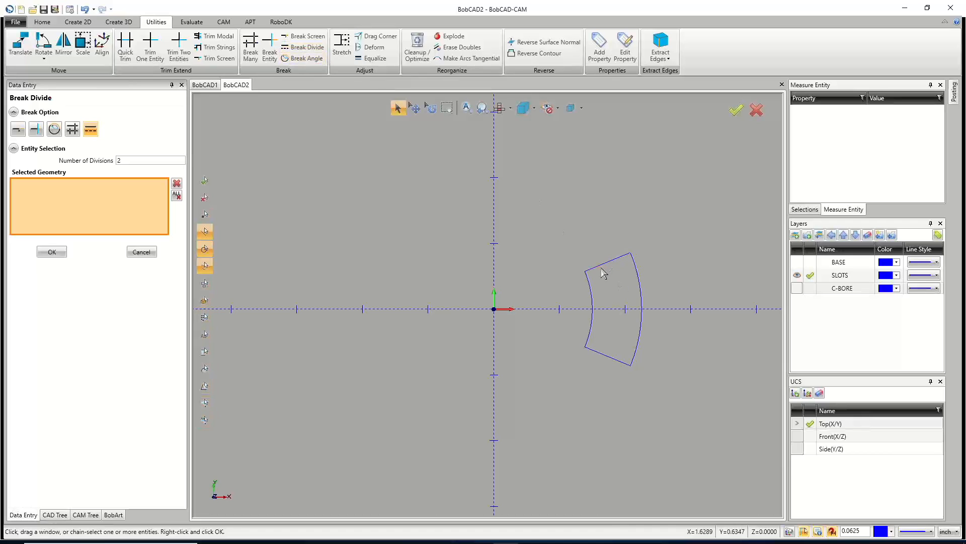
click(121, 162)
text(50)
click(597, 268)
click(51, 251)
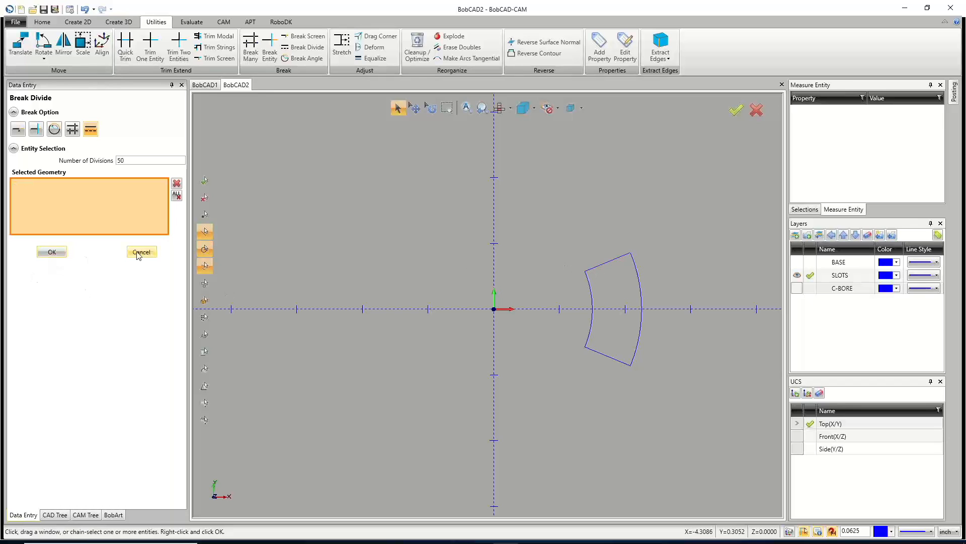
click(135, 252)
Show the C-BORE and BASE layers to display the whole part.
scroll(614, 249, up, 5)
click(397, 107)
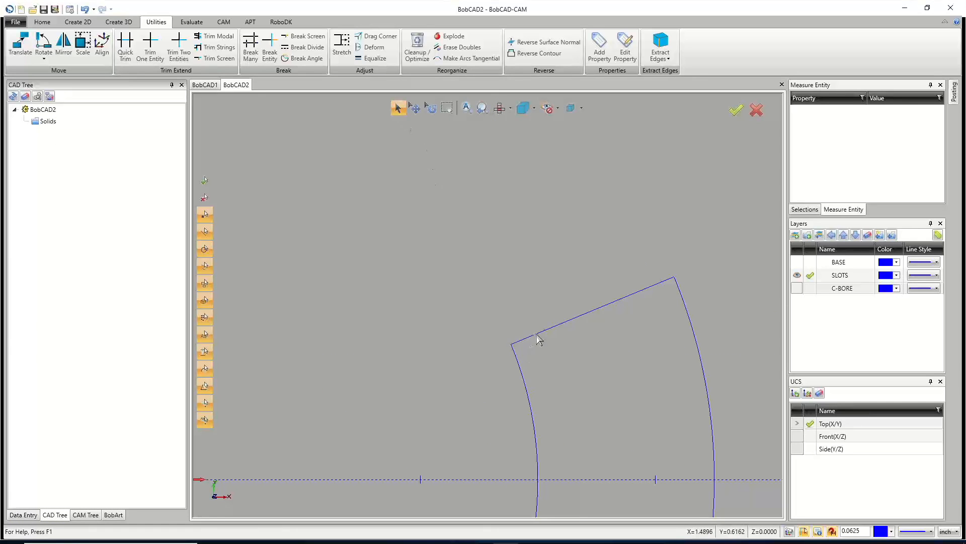
scroll(593, 364, down, 5)
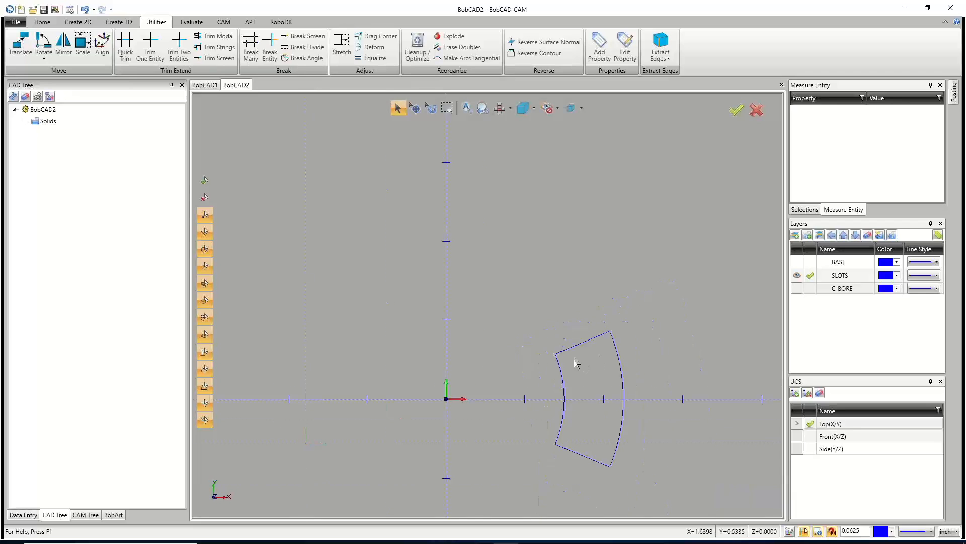
scroll(550, 402, up, 3)
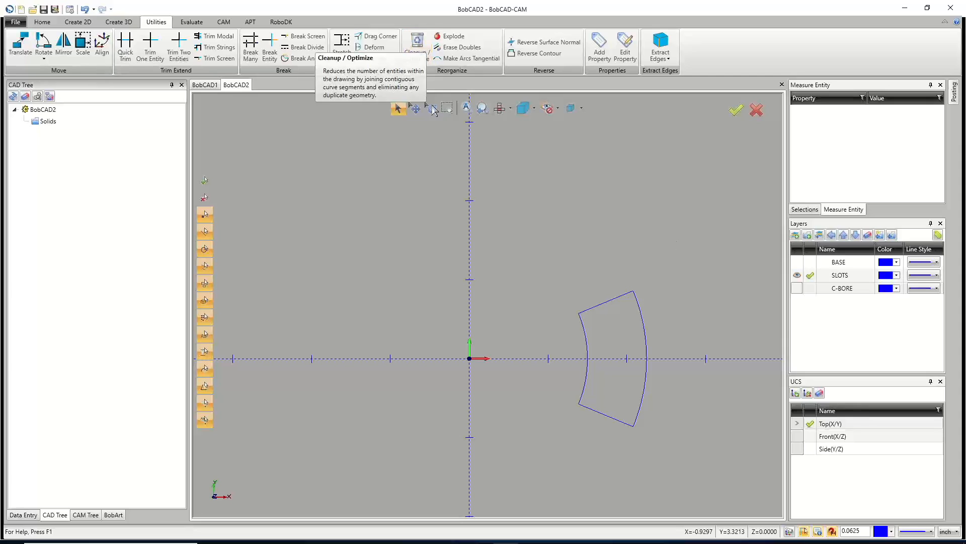
click(797, 287)
click(797, 262)
scroll(491, 299, down, 2)
scroll(491, 300, down, 2)
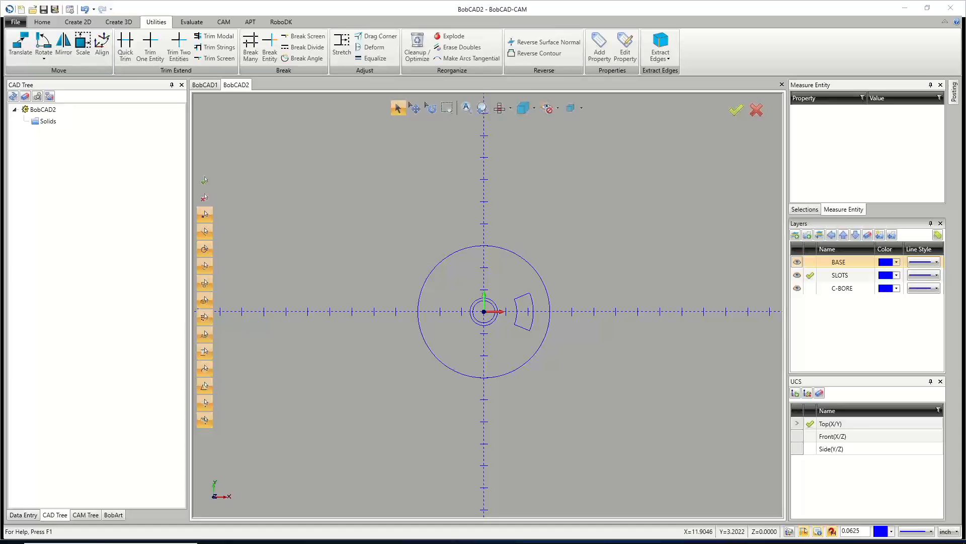
Run Cleanup / Optimize on all the geometry selected with a window.
click(417, 49)
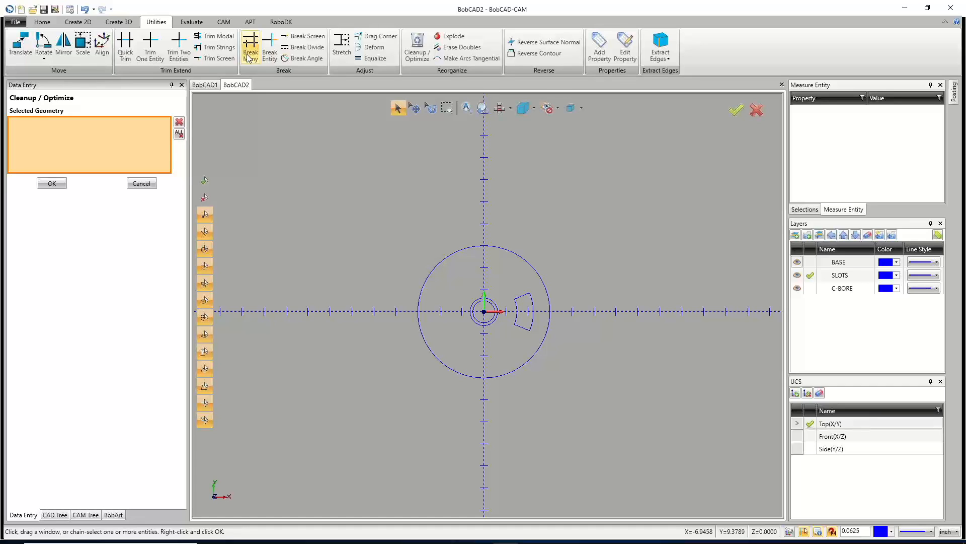
drag(354, 170, 618, 471)
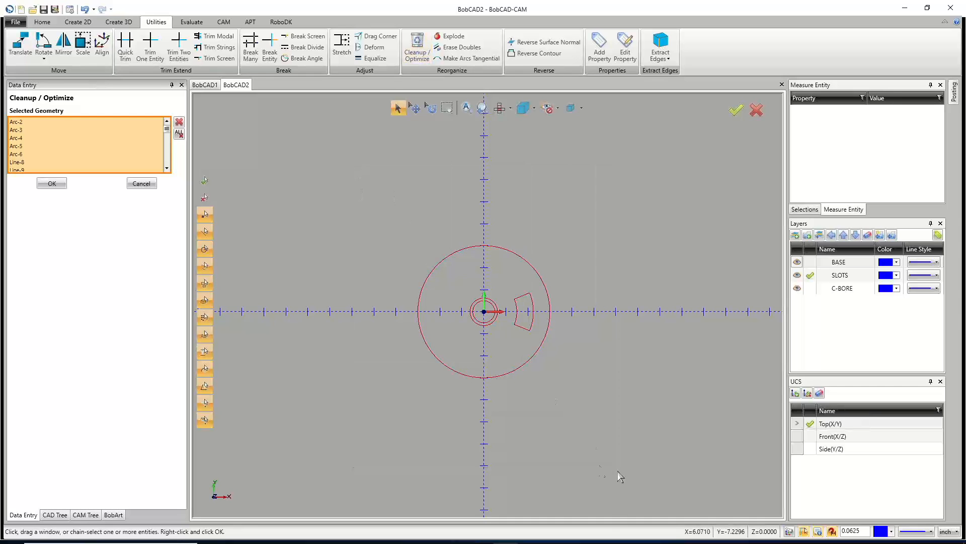
click(50, 183)
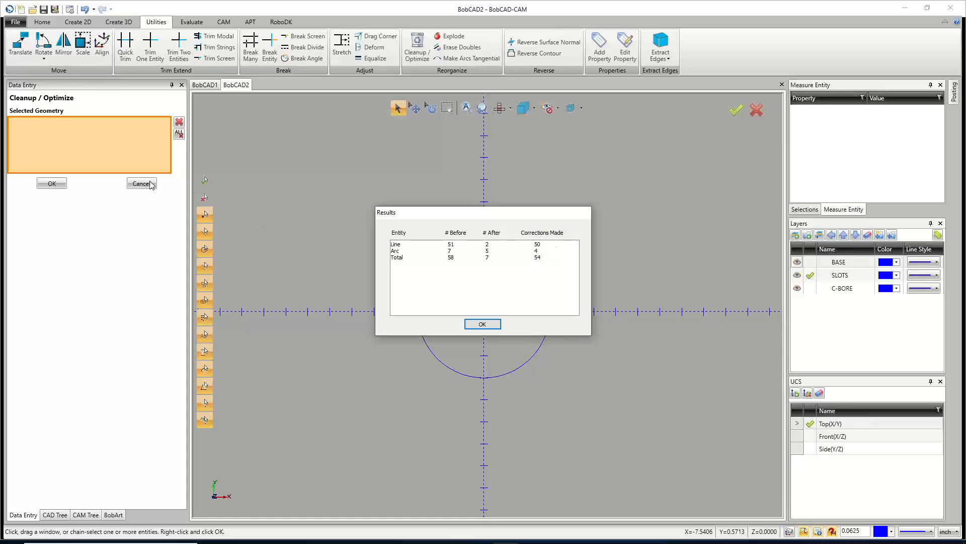
click(489, 325)
Run Cleanup / Optimize a second time on the window-selected geometry.
drag(355, 191, 632, 422)
click(64, 183)
click(483, 325)
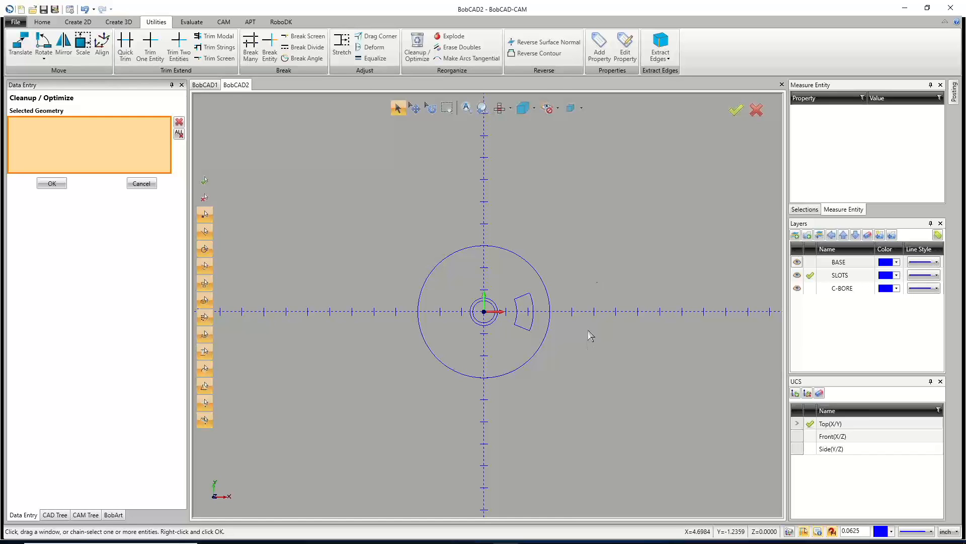
click(141, 184)
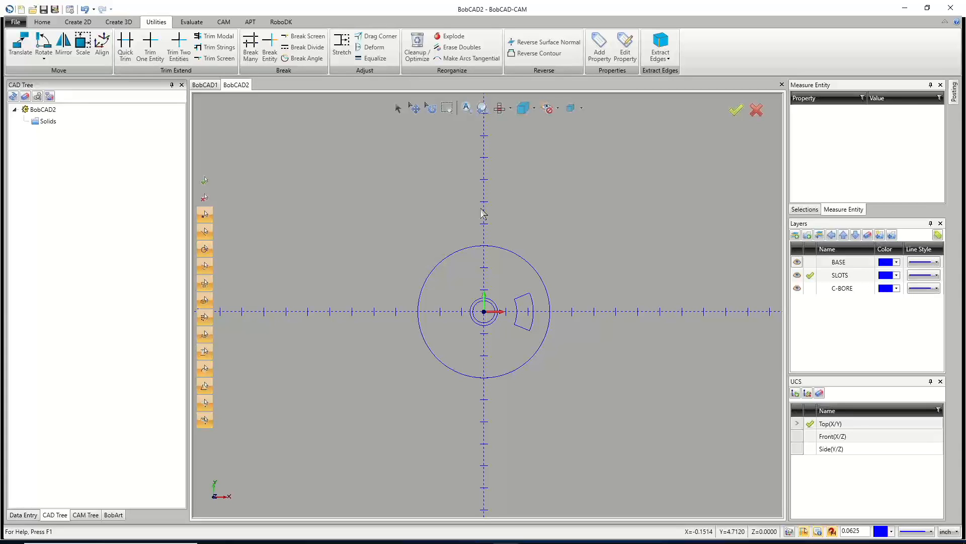
Fillet all corners of the slot profile as a chain with a 0.125 radius, trimming the corners.
scroll(520, 317, up, 3)
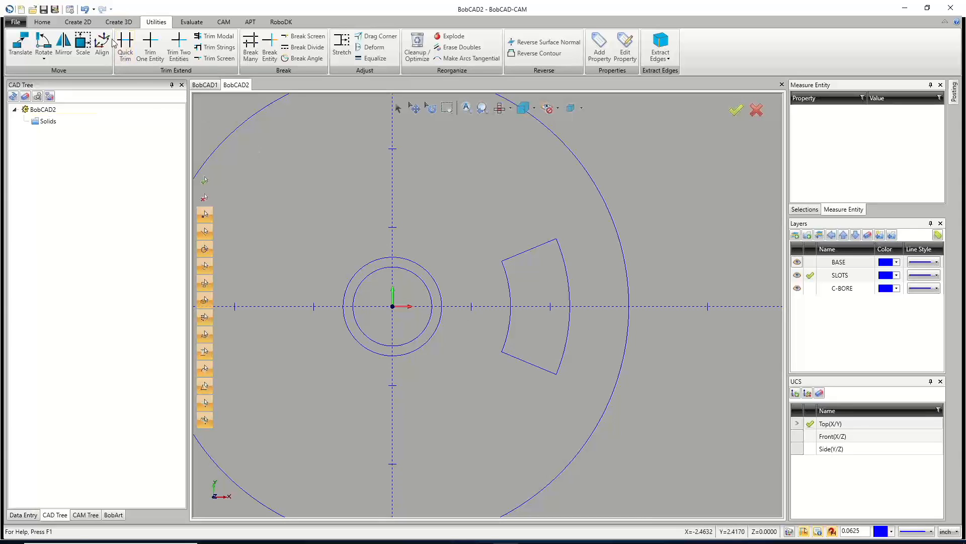
click(81, 23)
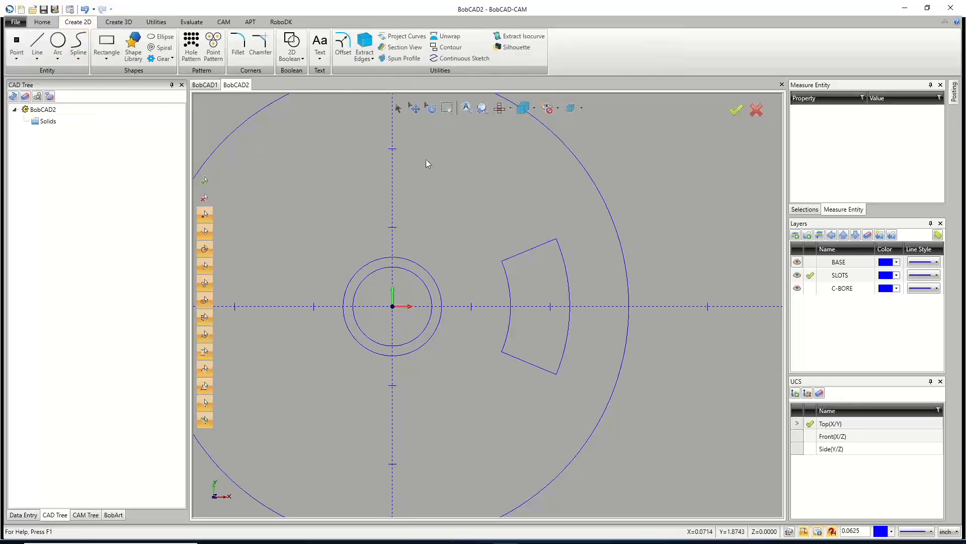
click(240, 45)
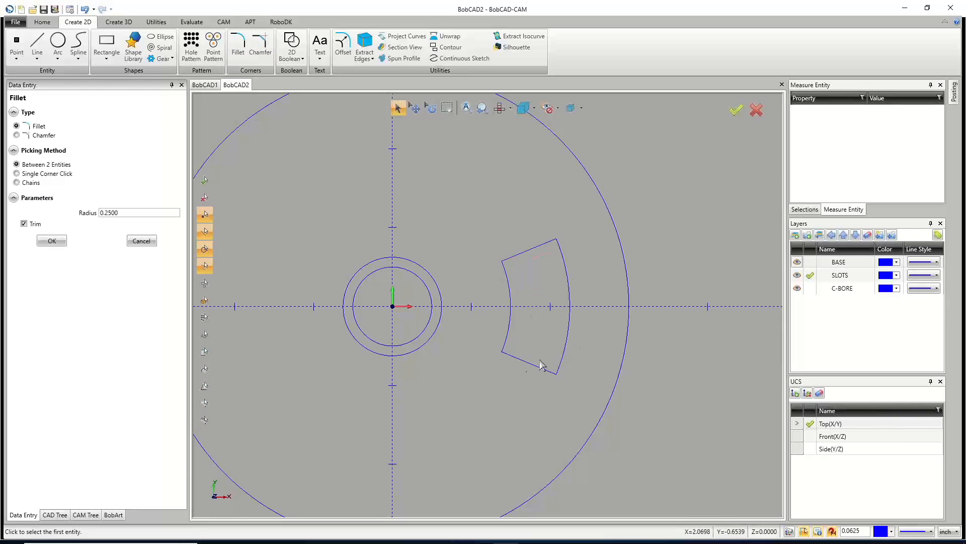
click(26, 183)
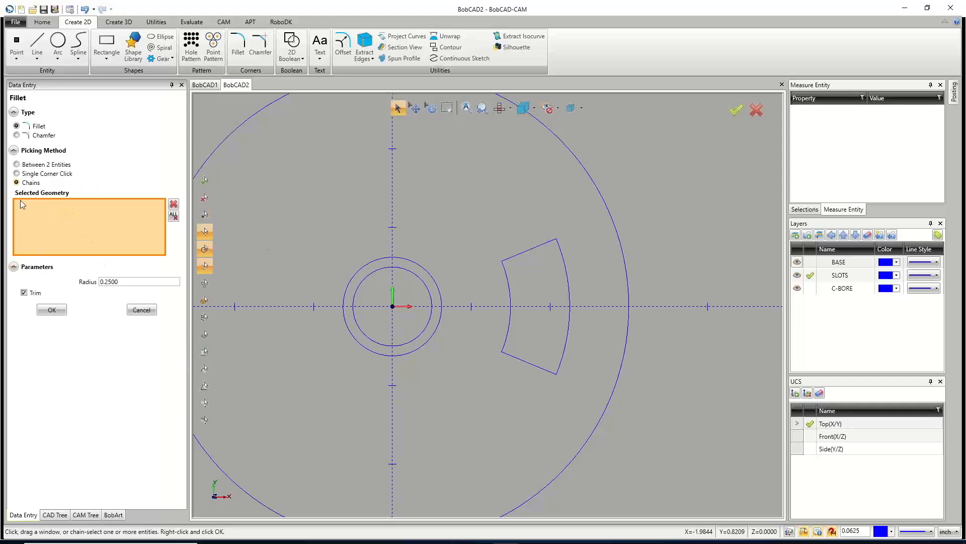
double_click(113, 281)
text(.125)
key(Tab)
click(511, 309)
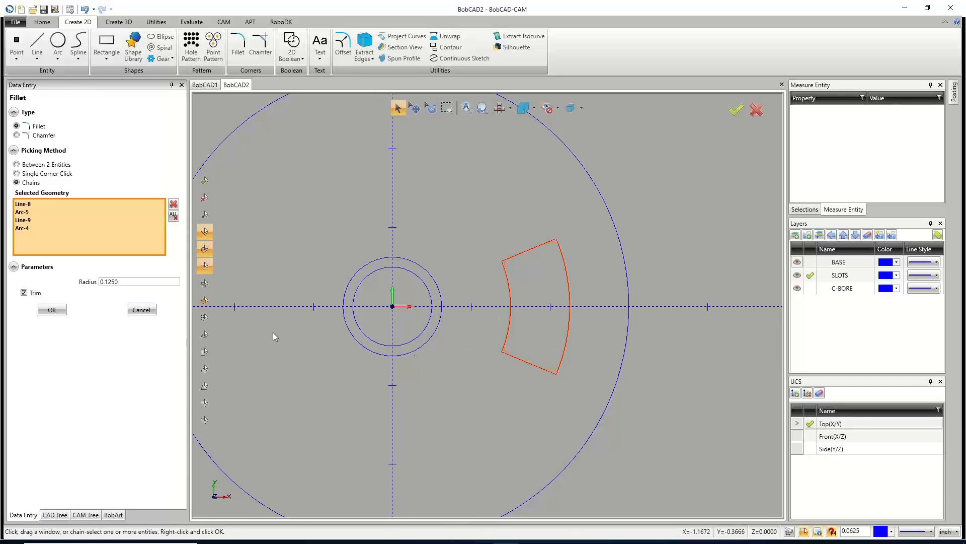
click(57, 310)
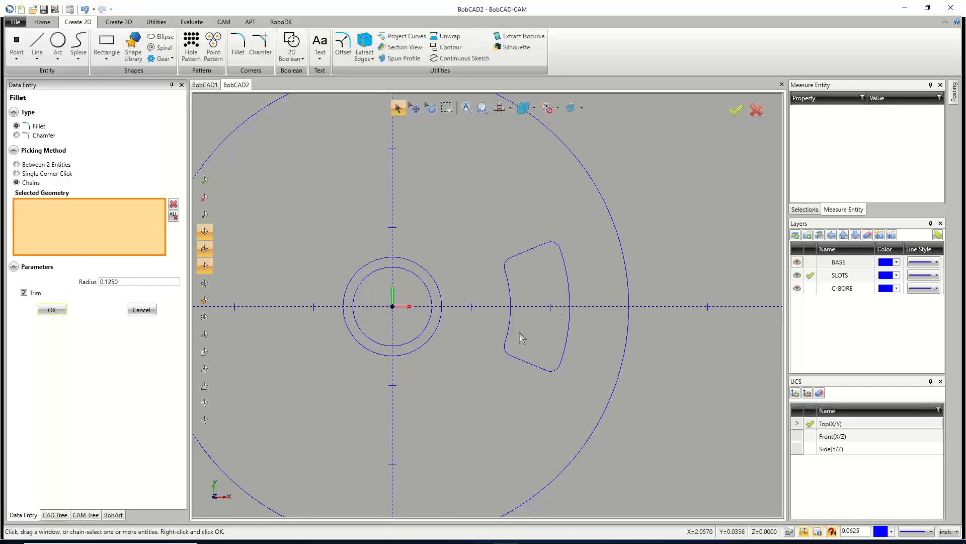
click(141, 310)
Start Rotate with a Z angle of 360/6 and select the filleted slot profile.
scroll(498, 288, down, 2)
scroll(498, 288, down, 1)
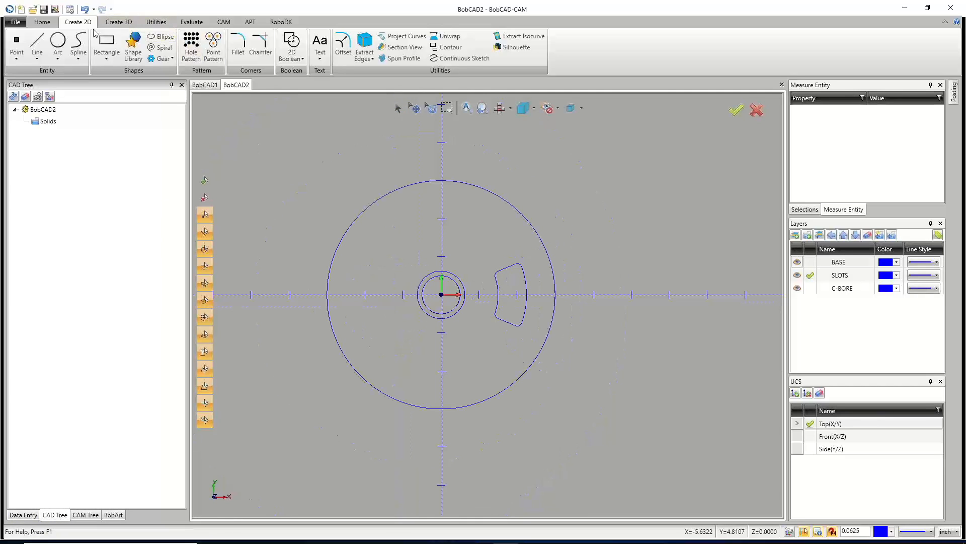
click(153, 23)
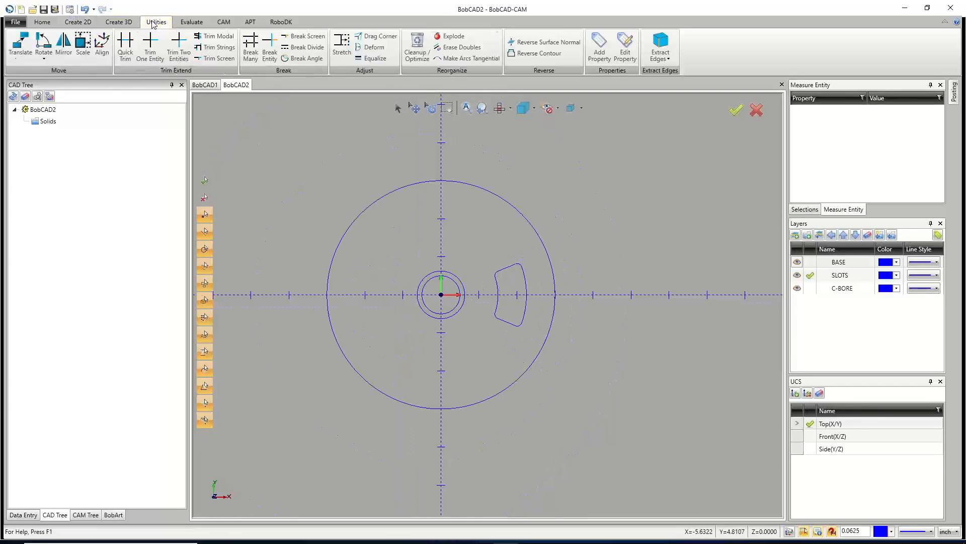
click(207, 86)
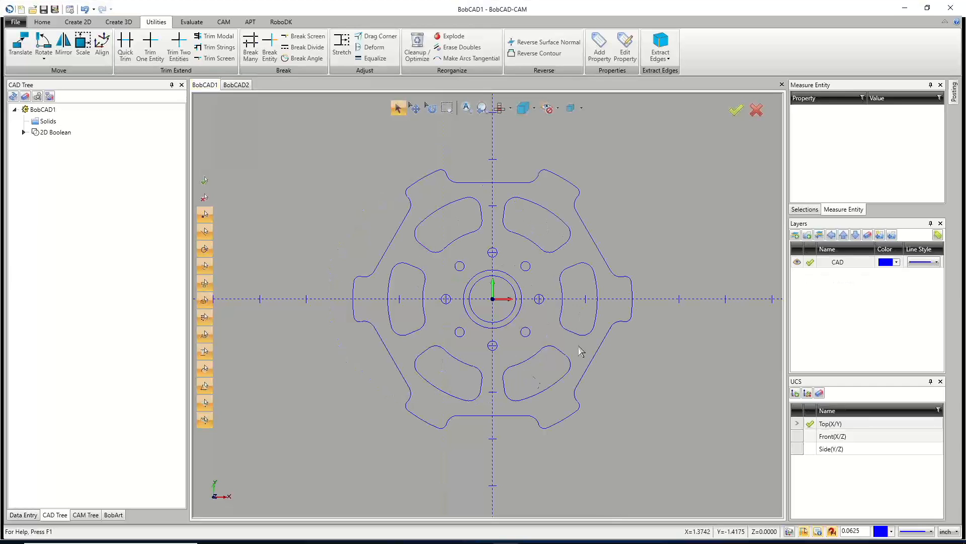
click(236, 85)
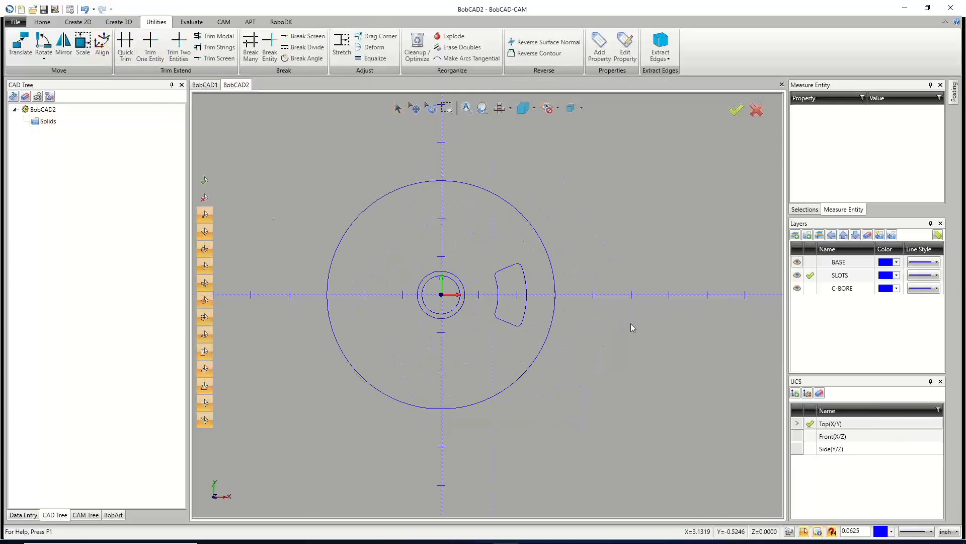
click(44, 45)
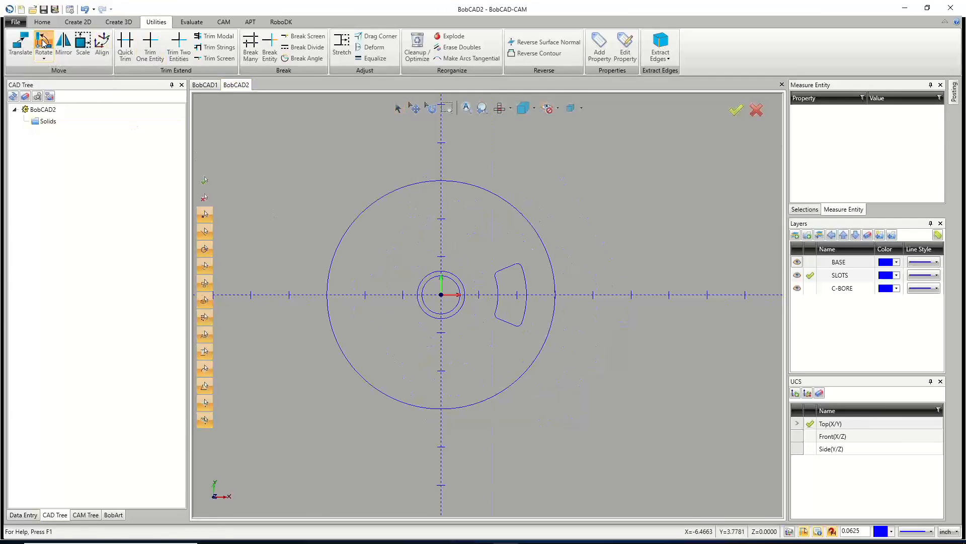
drag(95, 258, 34, 259)
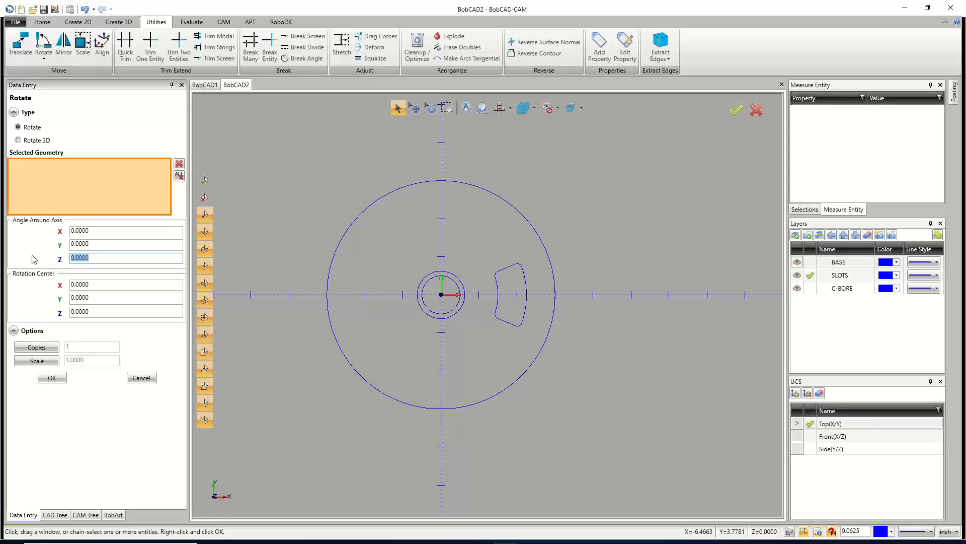
text(360/6)
key(Tab)
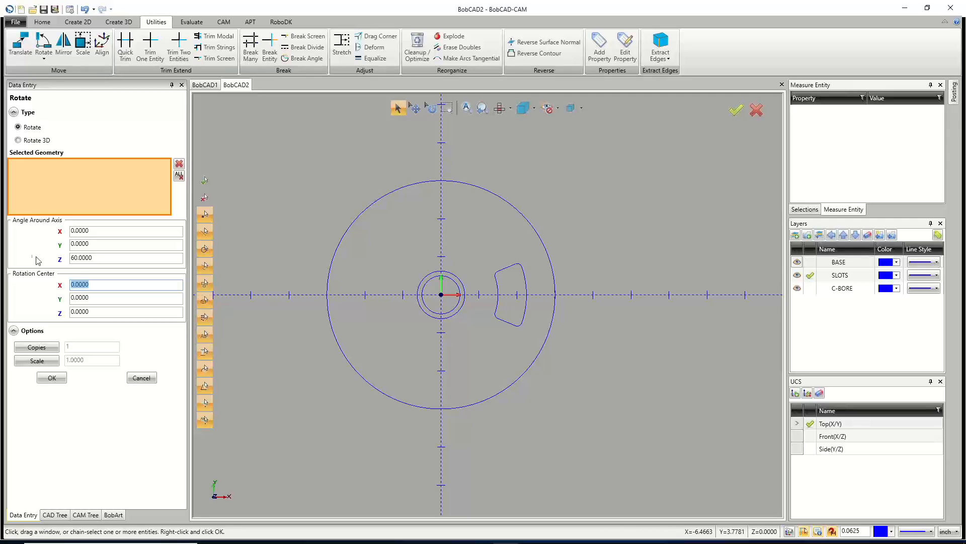
click(497, 314)
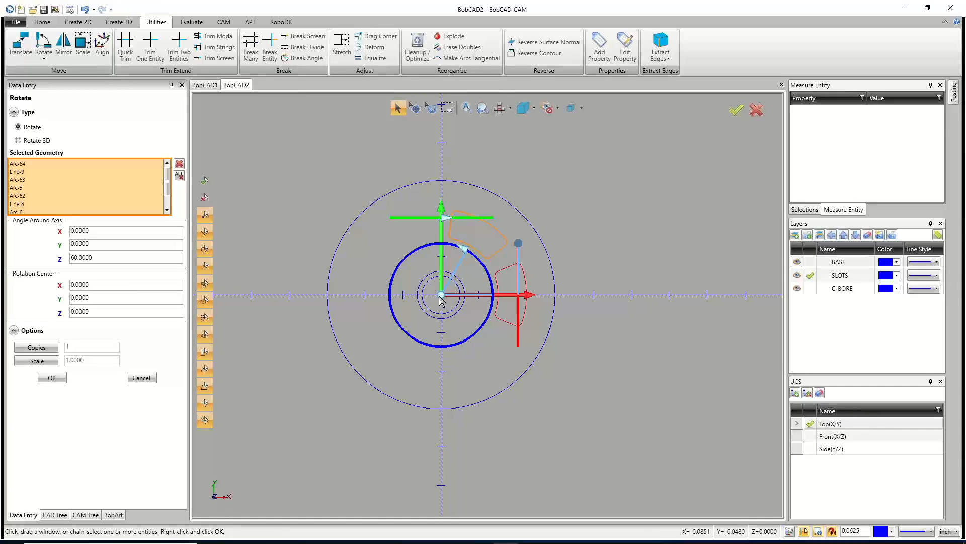
mouse_move(441, 296)
mouse_down()
mouse_move(467, 284)
mouse_move(505, 317)
mouse_move(524, 349)
mouse_move(514, 401)
mouse_move(417, 399)
mouse_move(324, 345)
mouse_move(412, 276)
mouse_move(442, 295)
mouse_up()
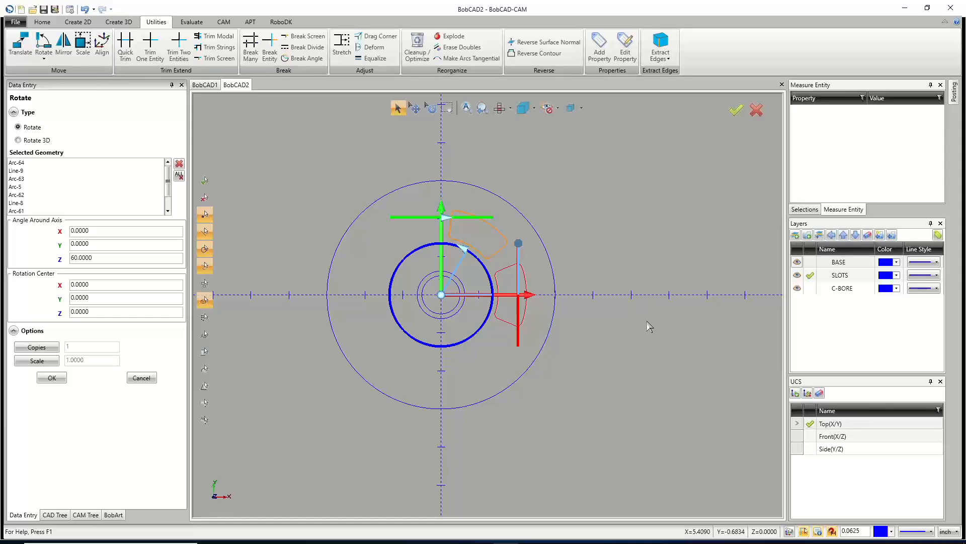
key(Home)
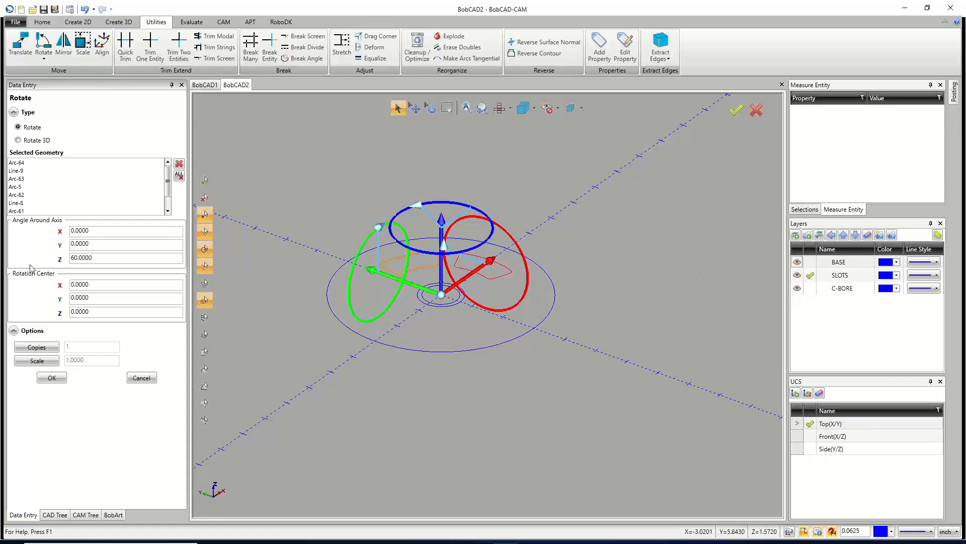
Try adjusting the rotation interactively with the gizmo, angle and rotation center, then restore the 360/6 angle about the origin.
double_click(96, 257)
text(0)
key(Return)
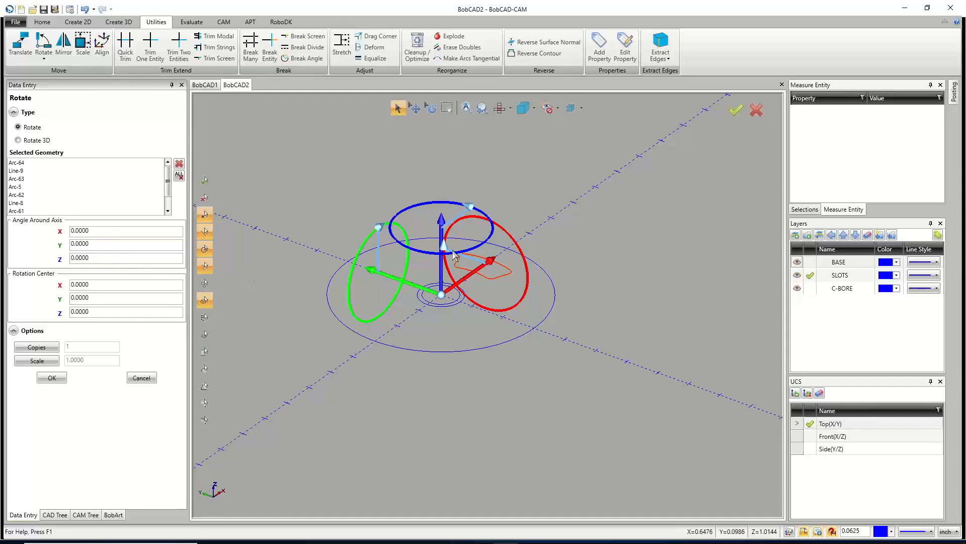
mouse_move(444, 249)
mouse_down()
mouse_move(485, 221)
mouse_move(556, 258)
mouse_move(524, 299)
mouse_move(473, 275)
mouse_move(512, 283)
mouse_move(441, 249)
mouse_up()
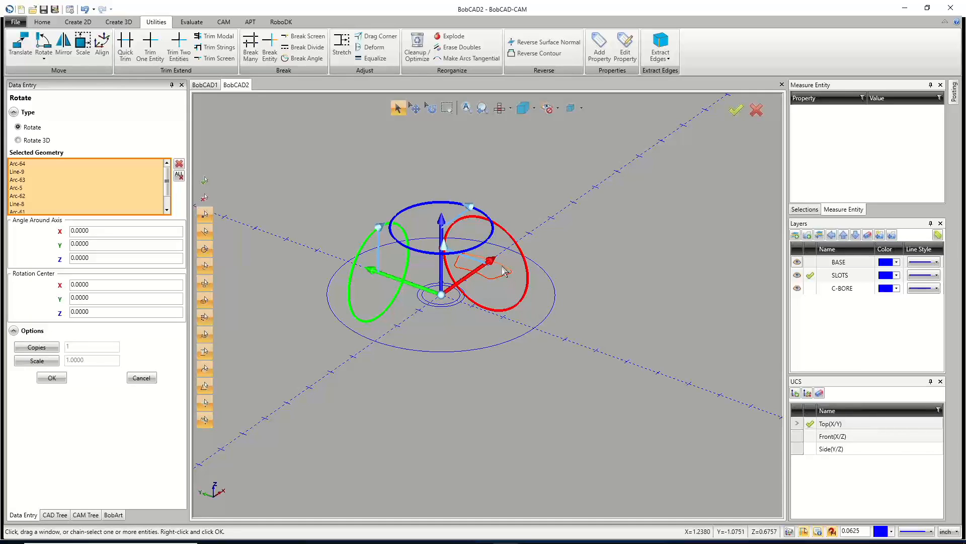
drag(379, 227, 376, 182)
drag(470, 209, 484, 194)
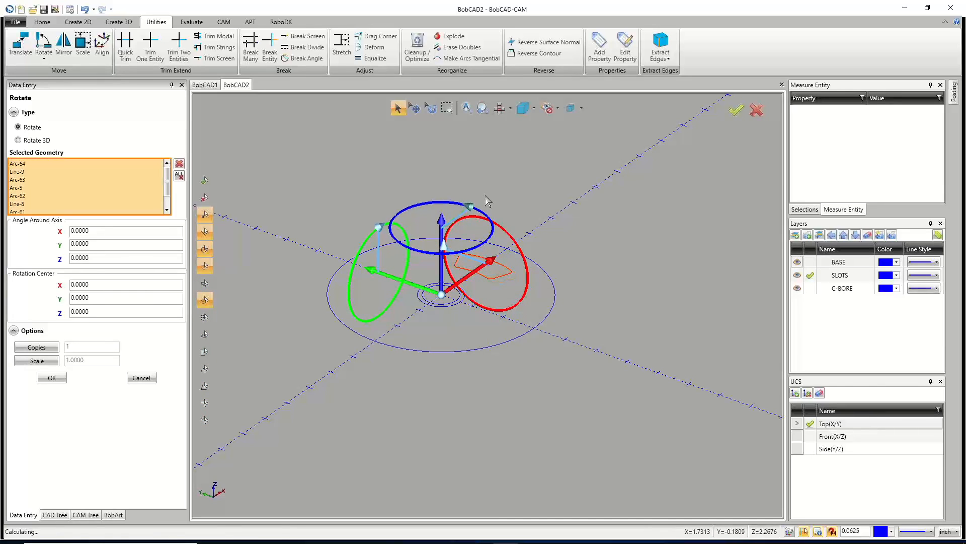
drag(95, 256, 29, 256)
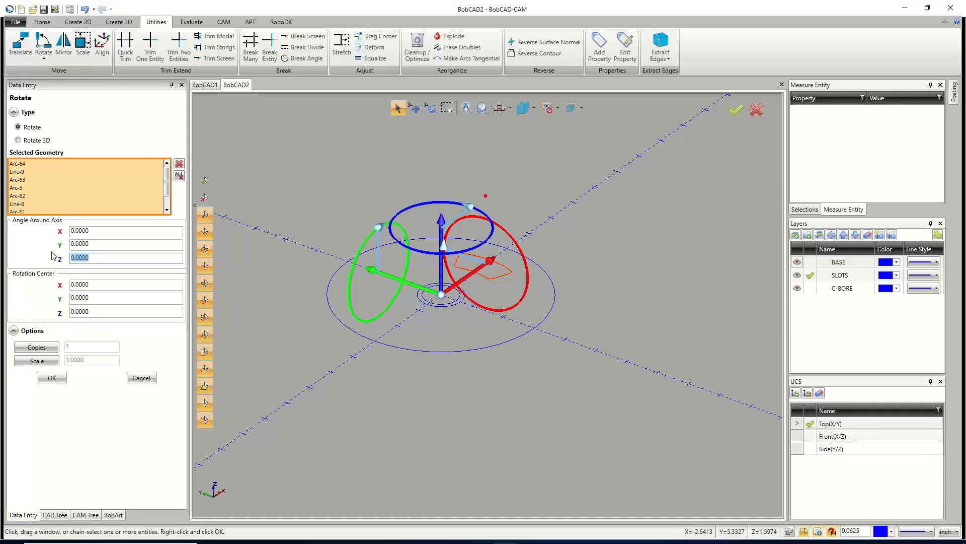
text(360/6)
key(Tab)
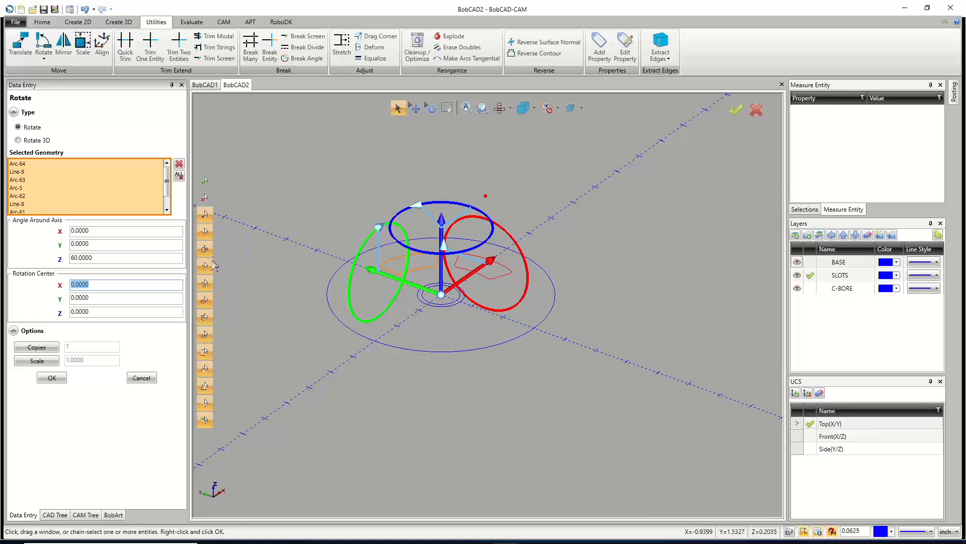
drag(442, 297, 505, 344)
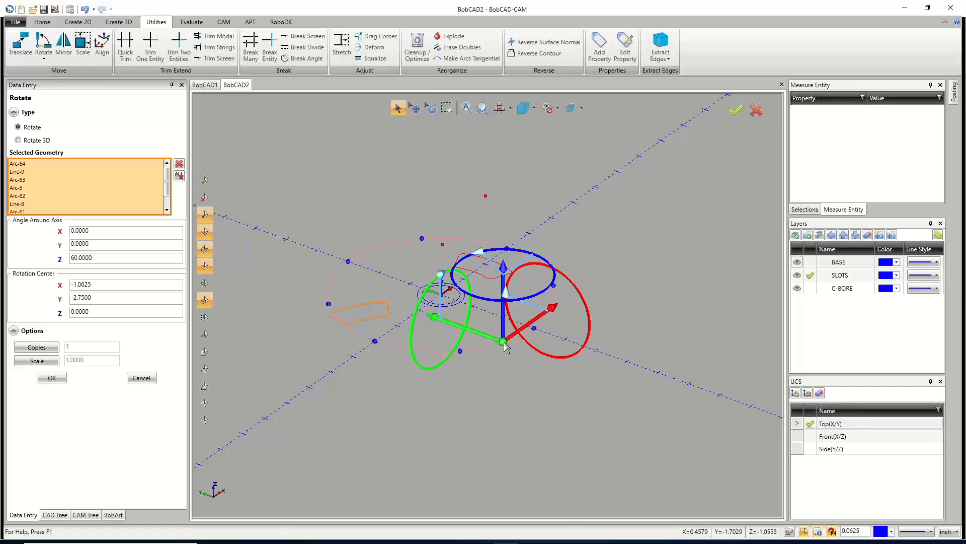
drag(504, 344, 442, 297)
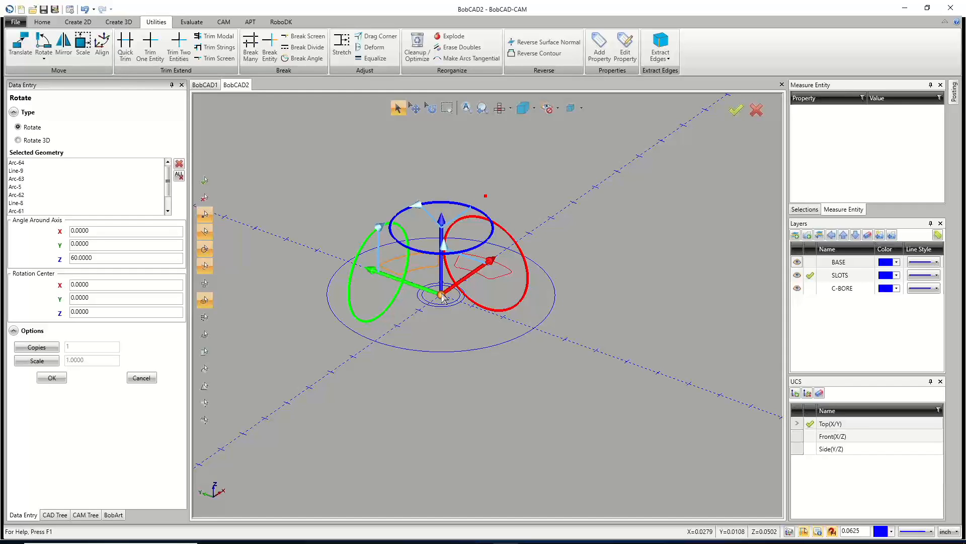
Set the rotation to 5 copies and apply it to pattern the slot around the center.
click(36, 347)
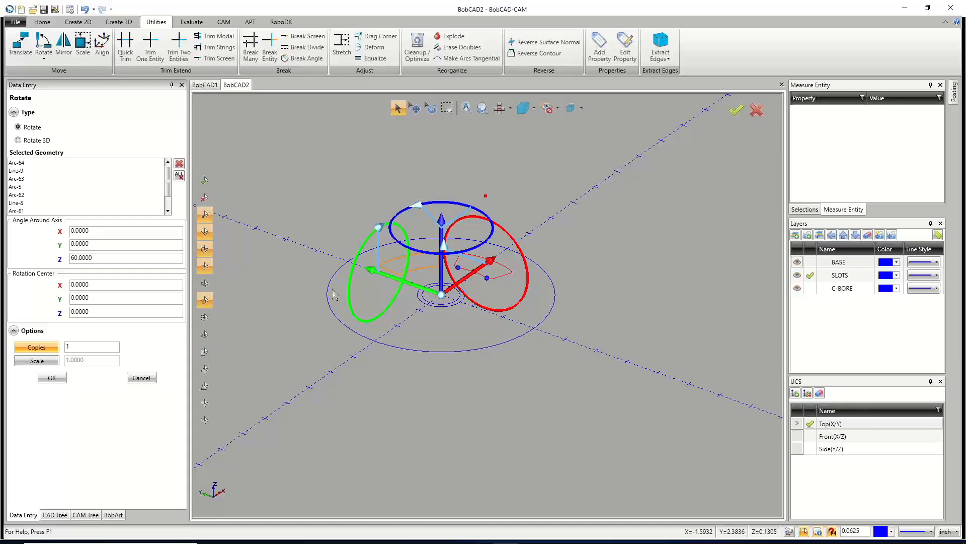
click(69, 346)
text(5)
click(116, 312)
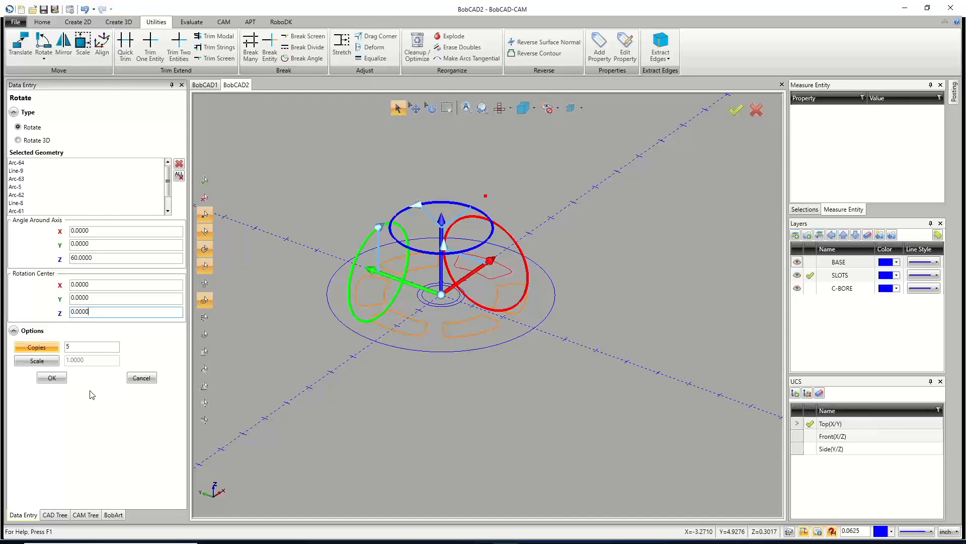
click(52, 378)
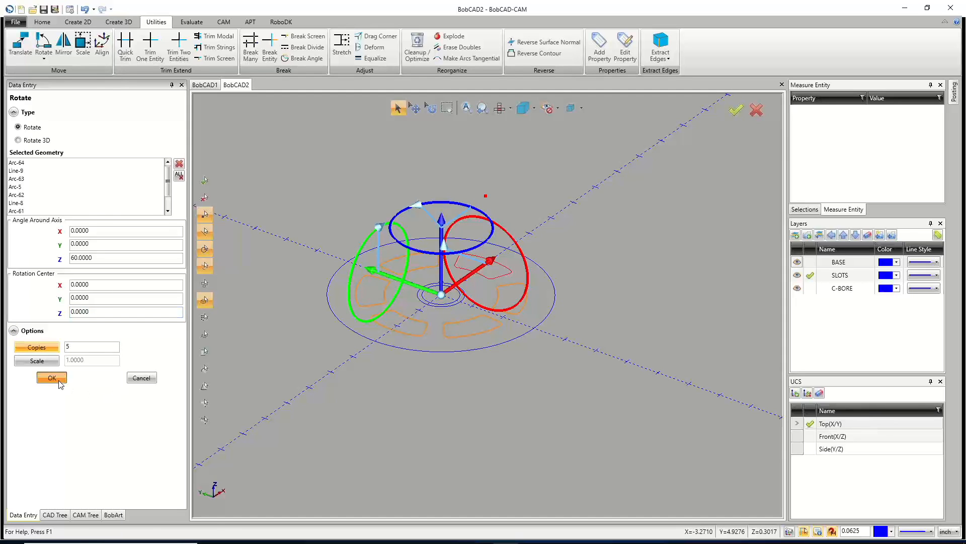
click(141, 378)
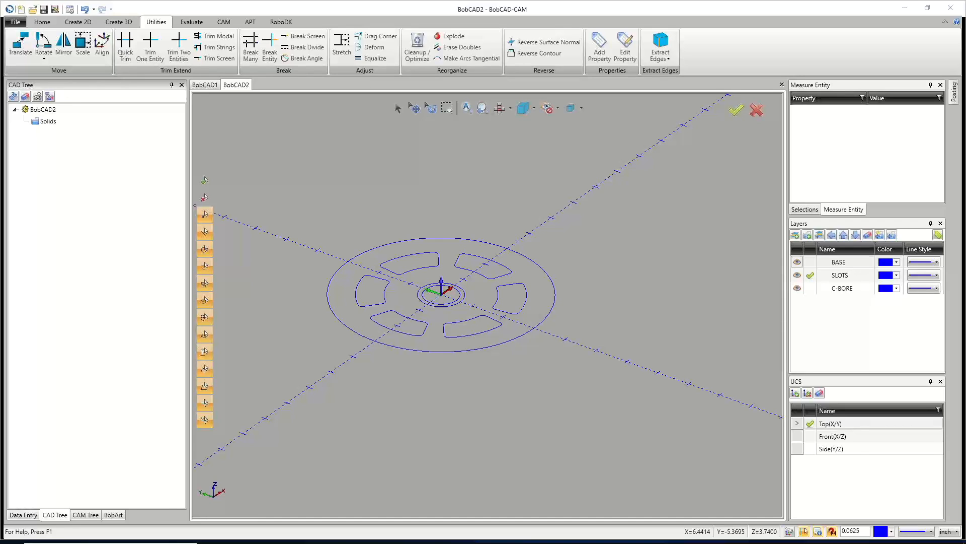
Make BASE the active layer and hide the SLOTS layer.
key(f)
key(t)
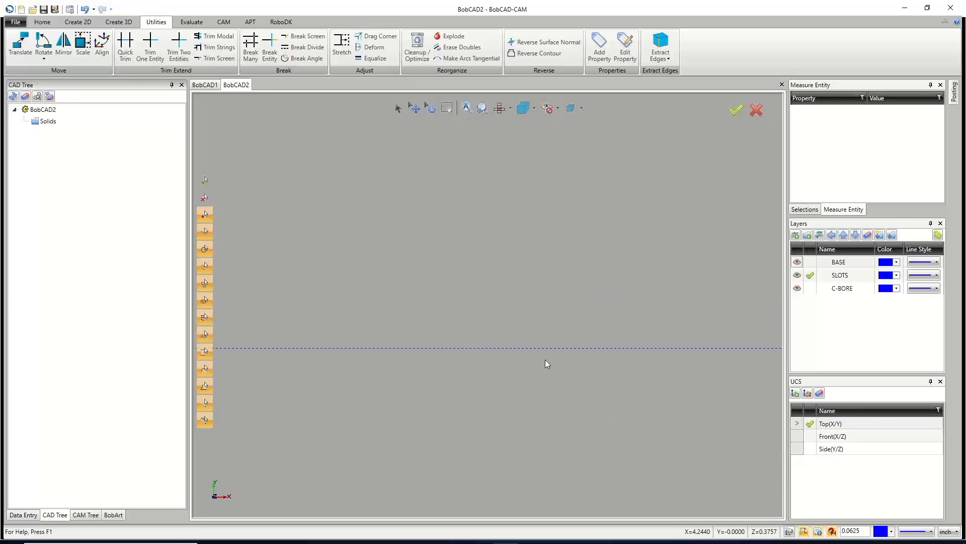
key(ctrl+f)
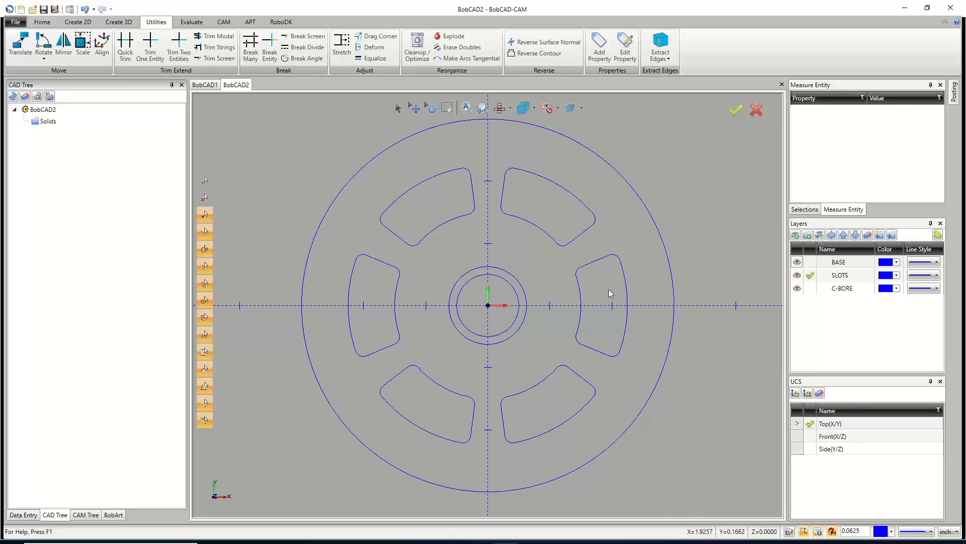
click(810, 263)
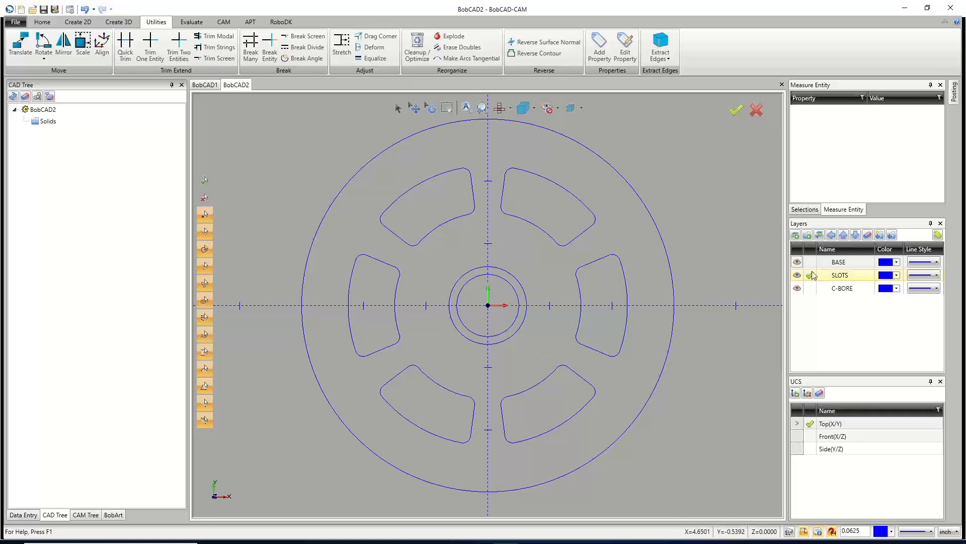
click(797, 276)
click(797, 275)
click(798, 275)
click(798, 276)
click(798, 276)
click(797, 276)
click(798, 276)
click(798, 276)
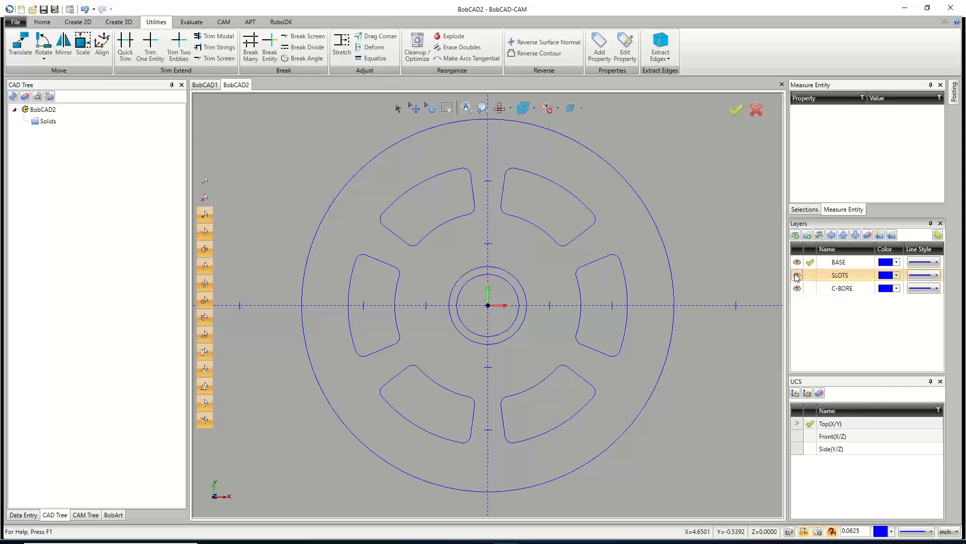
click(798, 276)
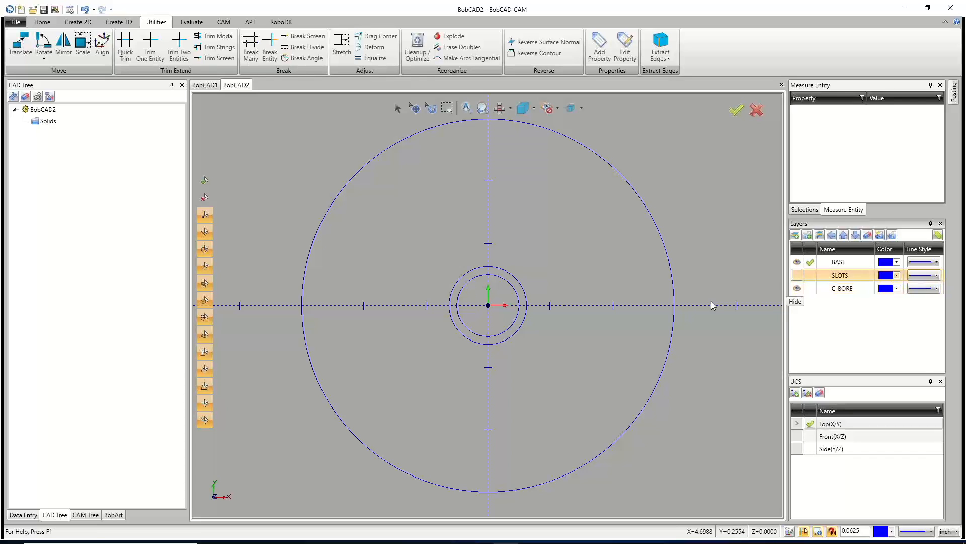
Open the Hole Pattern command and switch the pattern type to Grid.
click(87, 23)
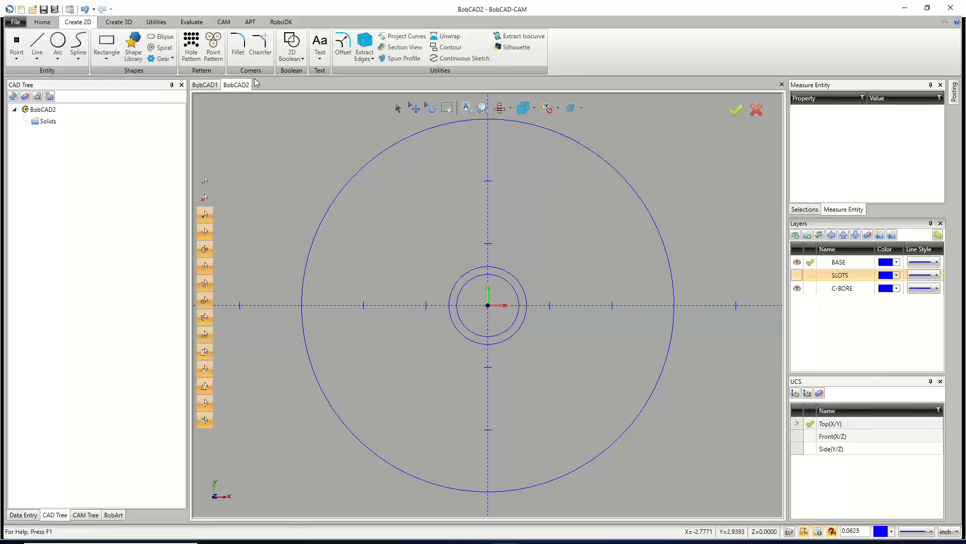
click(192, 49)
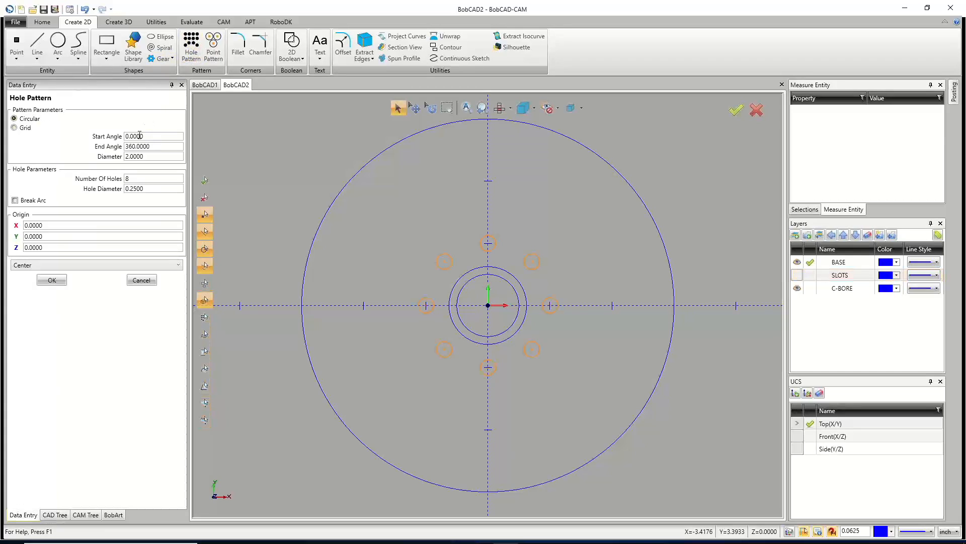
click(26, 128)
click(30, 120)
click(25, 129)
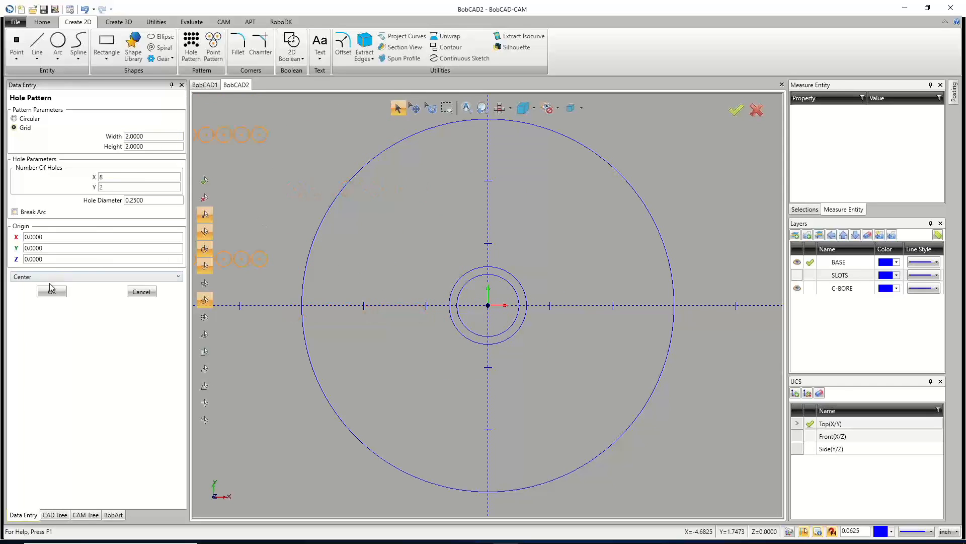
Center the grid hole pattern at the origin and set it to 6 by 4 holes.
click(487, 304)
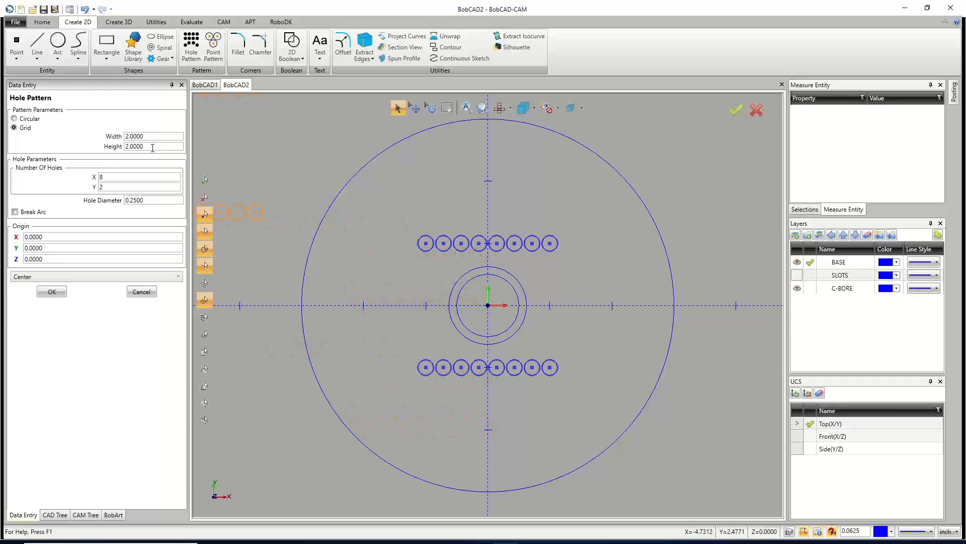
click(113, 176)
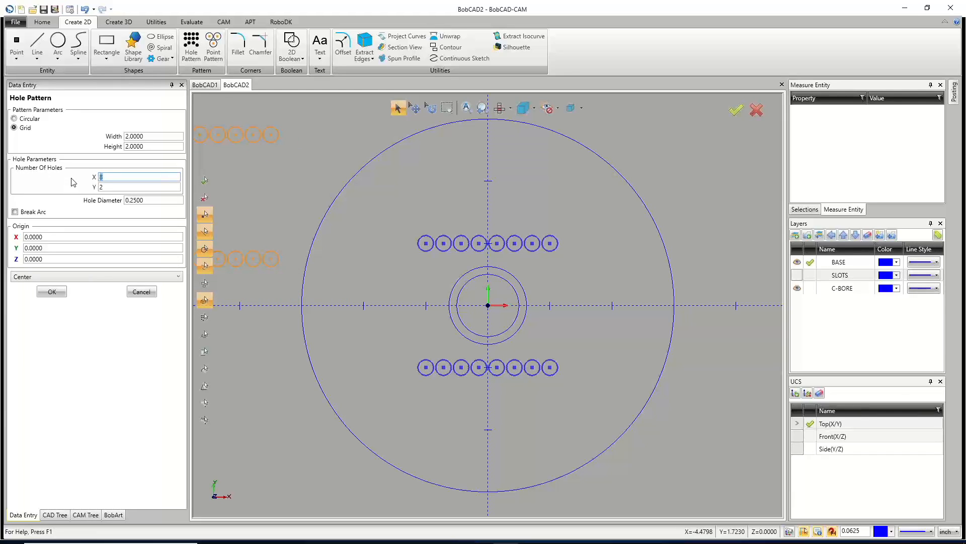
text(6)
key(Tab)
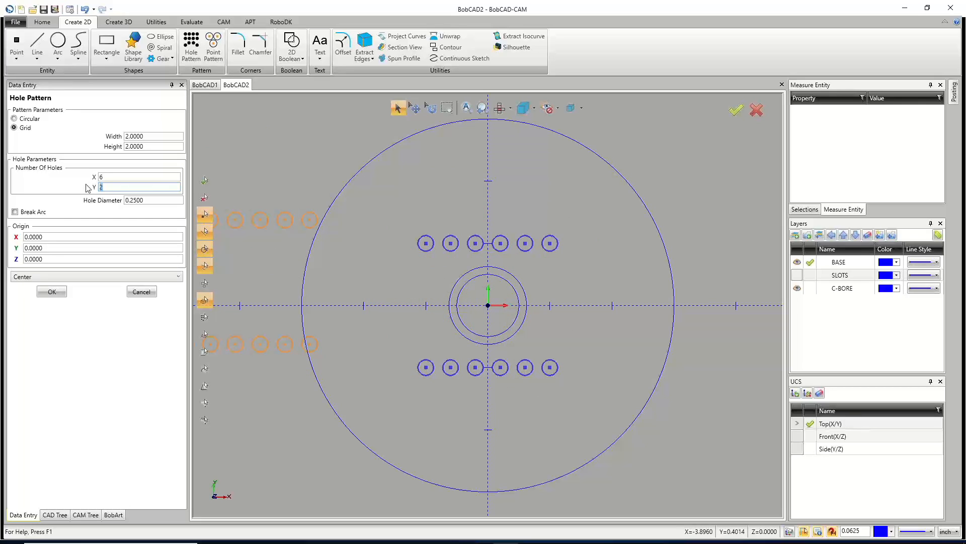
key(Tab)
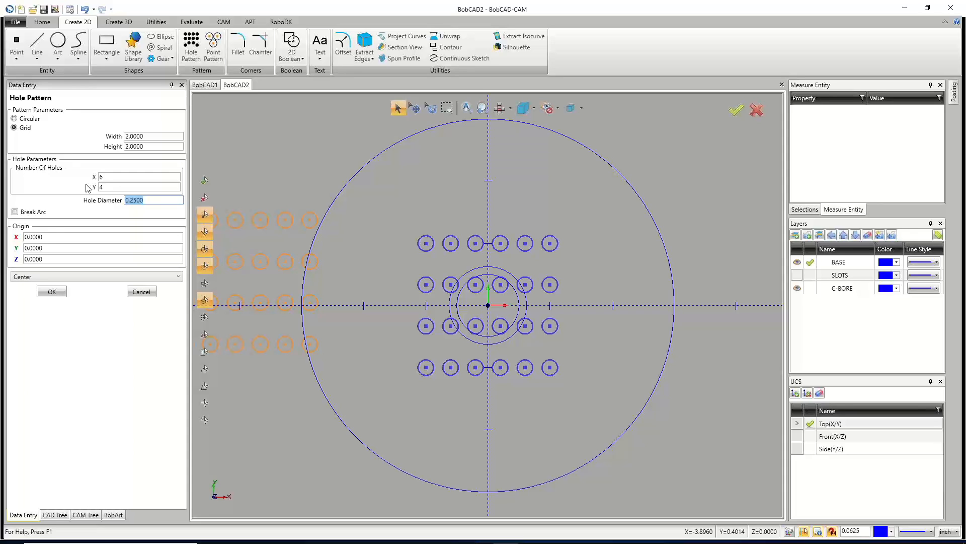
Set the grid's hole diameter to 0.201.
text(.375)
key(Tab)
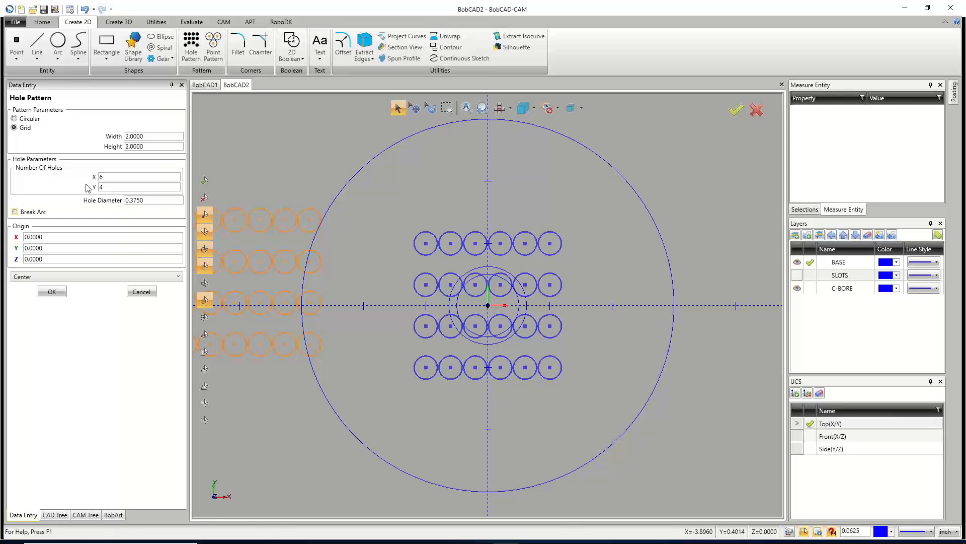
key(shift+Tab)
text(.25)
key(Tab)
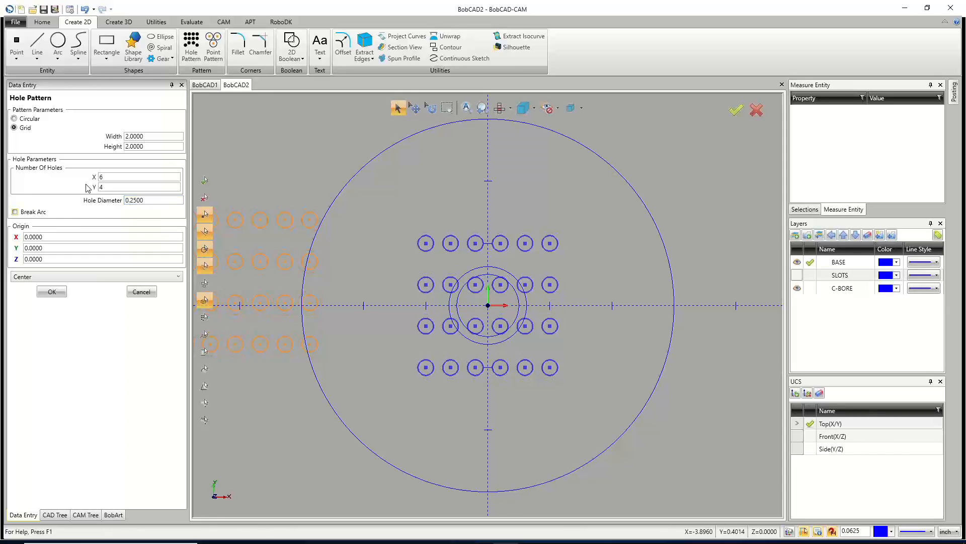
key(shift+Tab)
text(.201)
key(Tab)
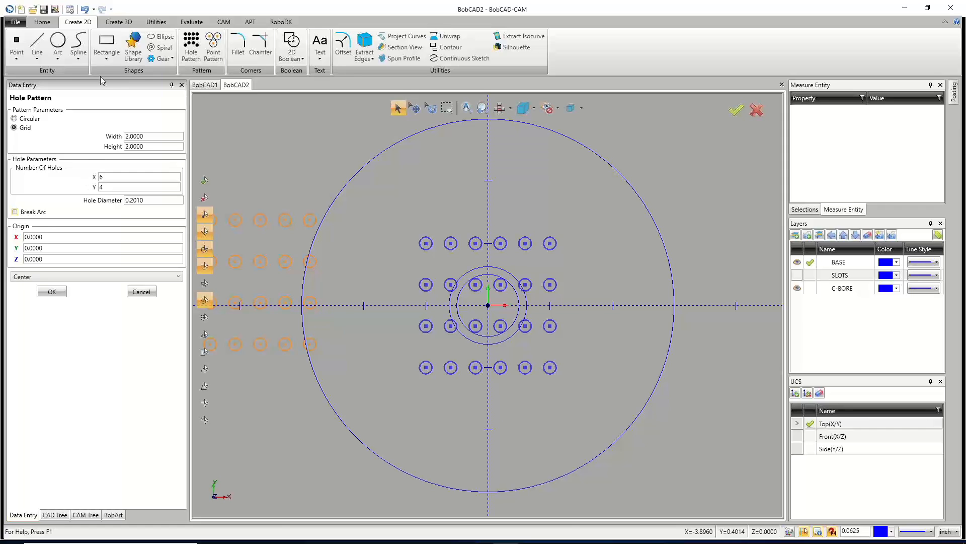
Add a new layer named HOLE PATTERN and make it the active layer.
click(121, 22)
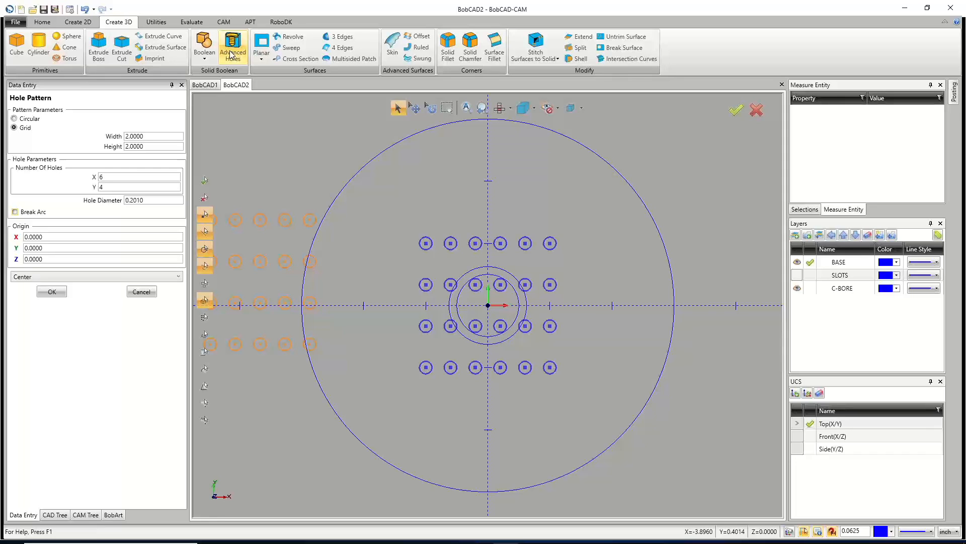
click(29, 211)
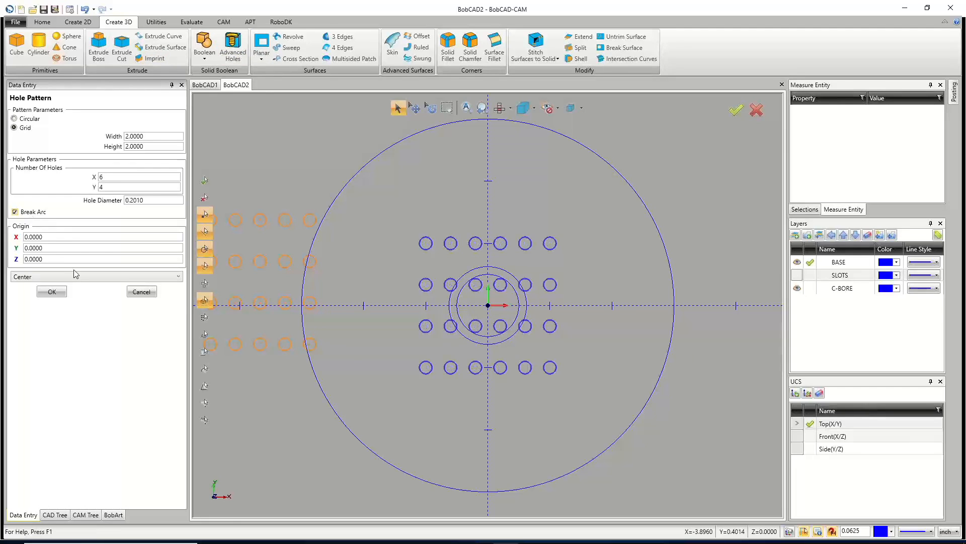
click(40, 214)
right_click(832, 315)
click(813, 316)
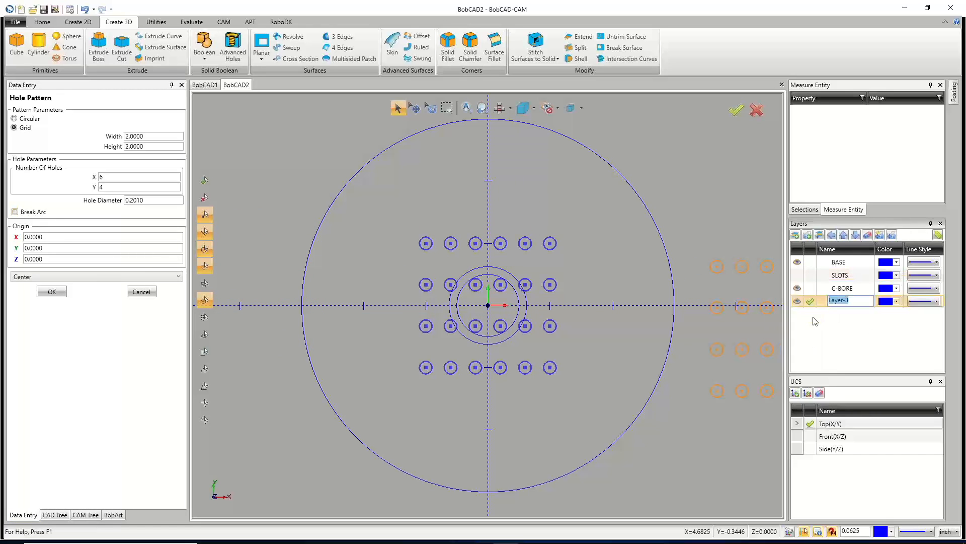
text(HOLE PATTERN)
click(811, 304)
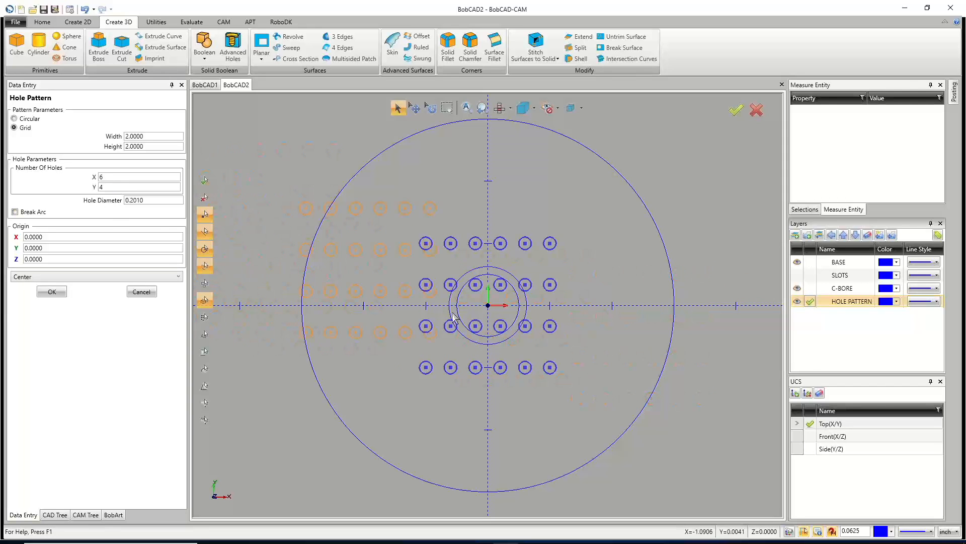
Apply the hole pattern with Break Arc enabled and hide the C-BORE and BASE layers.
click(37, 215)
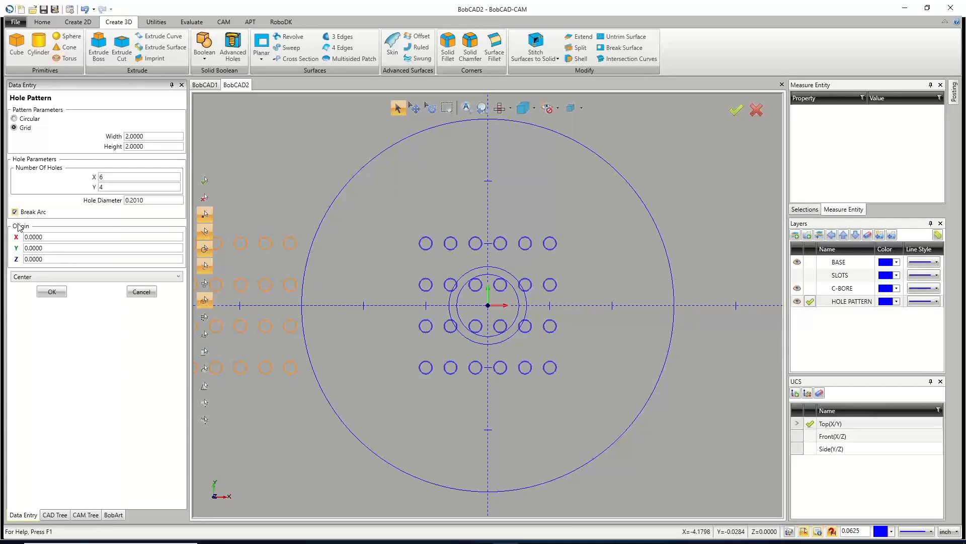
click(52, 292)
click(141, 291)
click(797, 288)
click(797, 261)
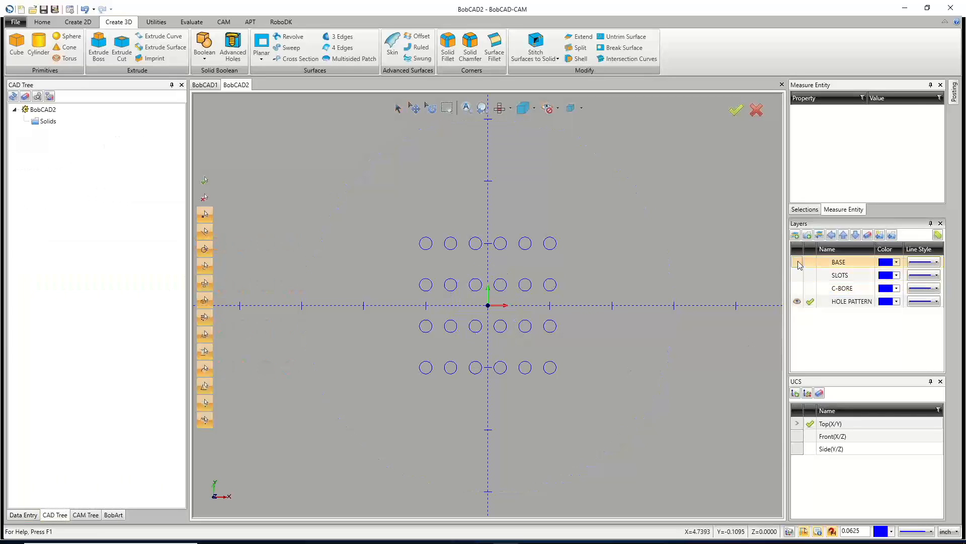
Create points at the arc centers of all pattern holes with Point From Entities, excluding end points.
click(69, 24)
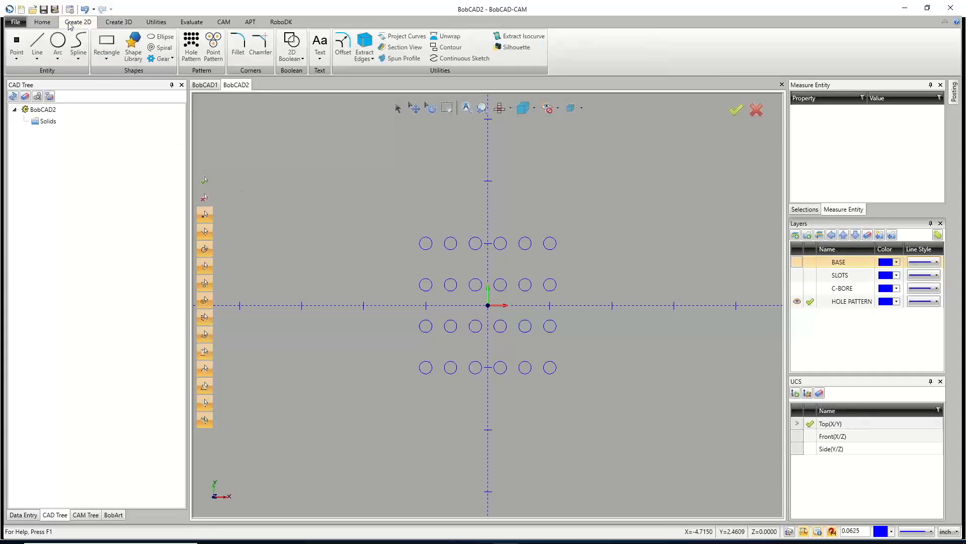
click(17, 40)
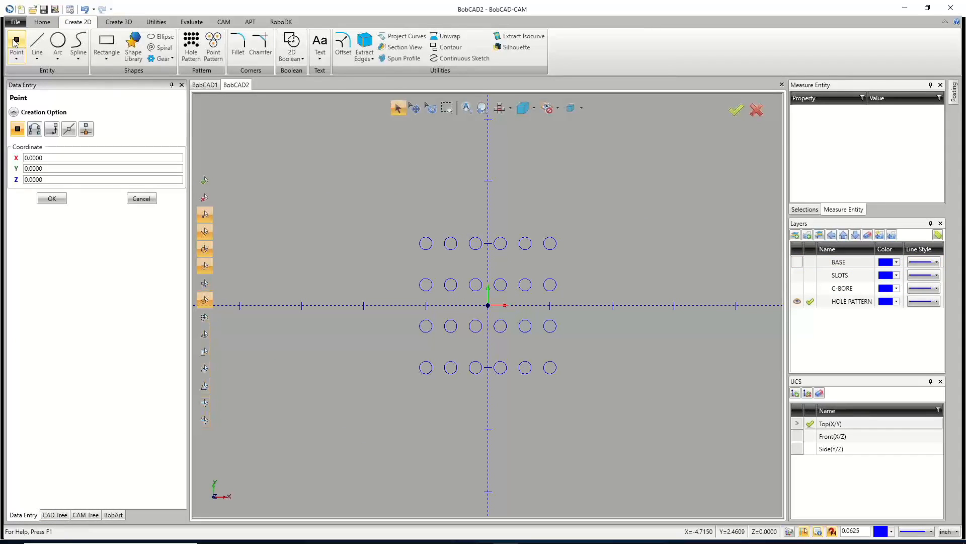
click(34, 130)
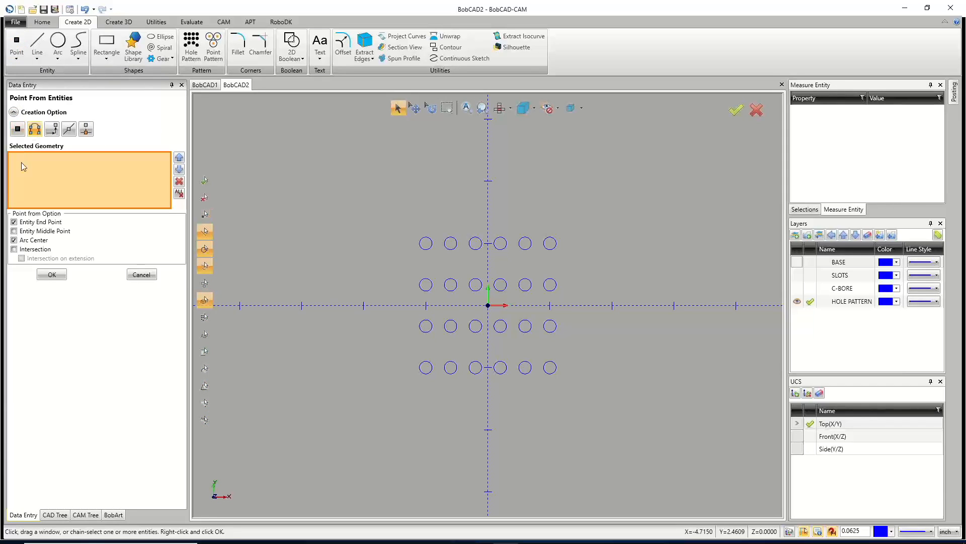
click(14, 240)
click(14, 240)
click(14, 222)
drag(321, 170, 650, 403)
click(52, 275)
click(141, 275)
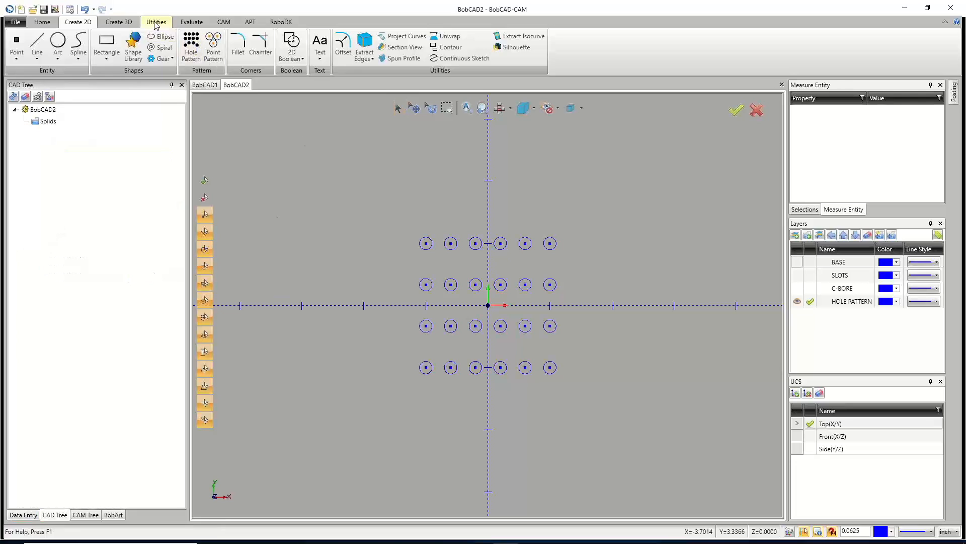
Start Advanced Holes as a plain hole section with a 1/4-20 UNC thread.
click(117, 25)
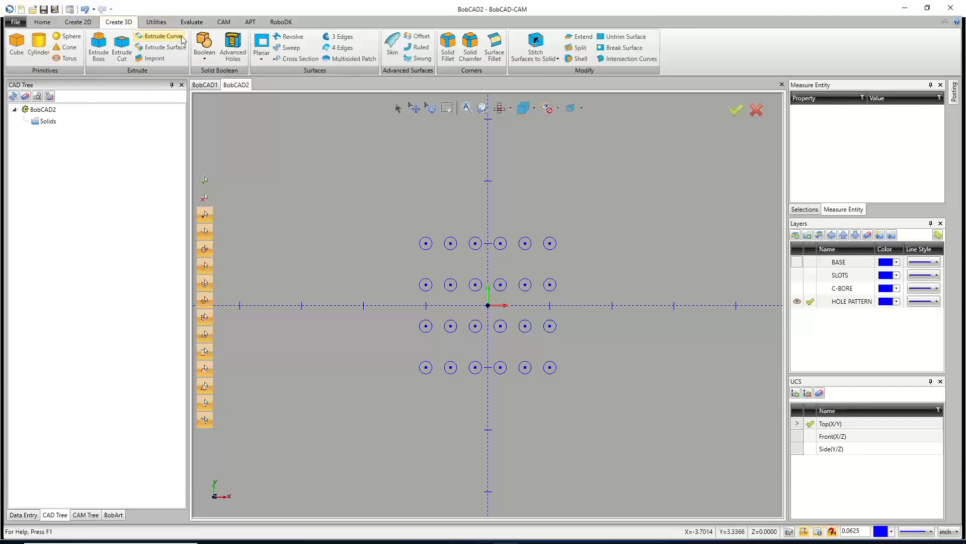
click(234, 47)
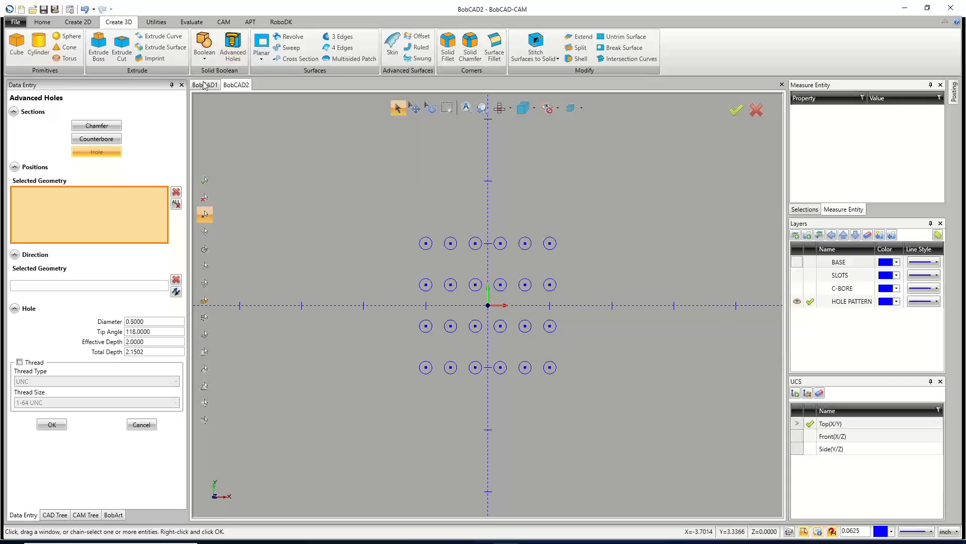
click(98, 142)
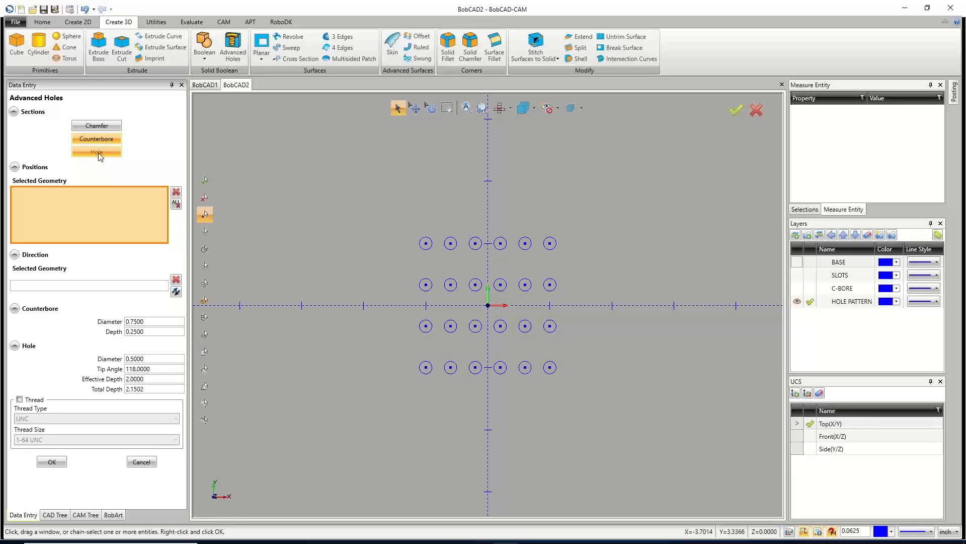
click(99, 145)
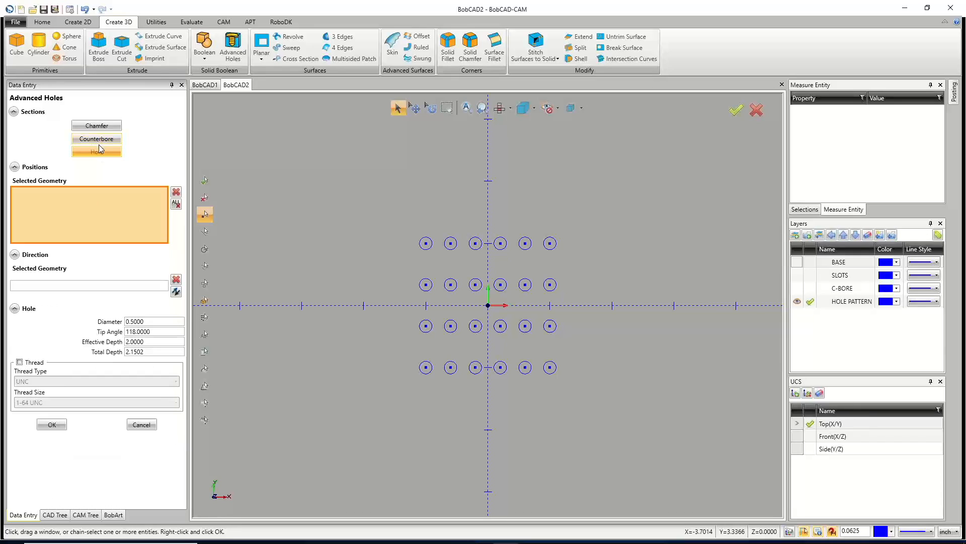
click(19, 362)
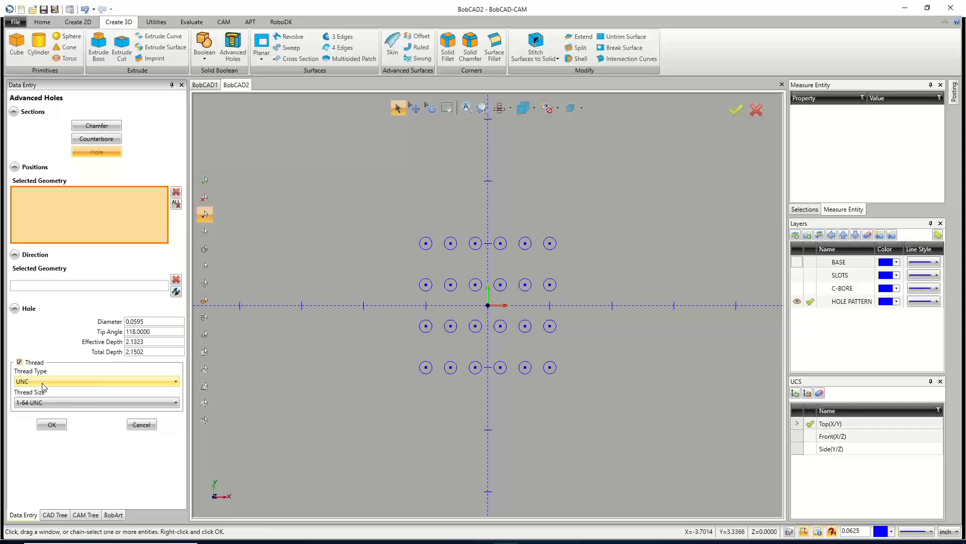
click(192, 22)
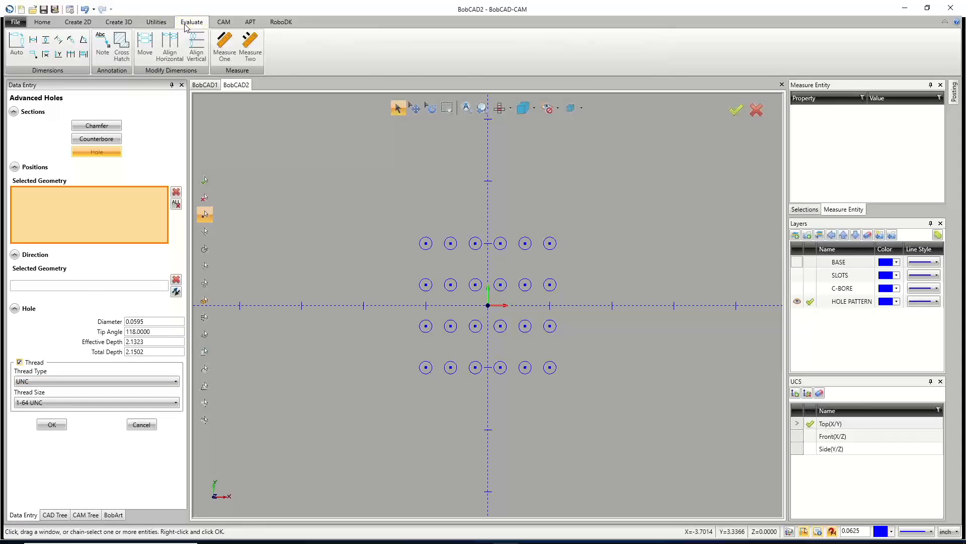
click(168, 23)
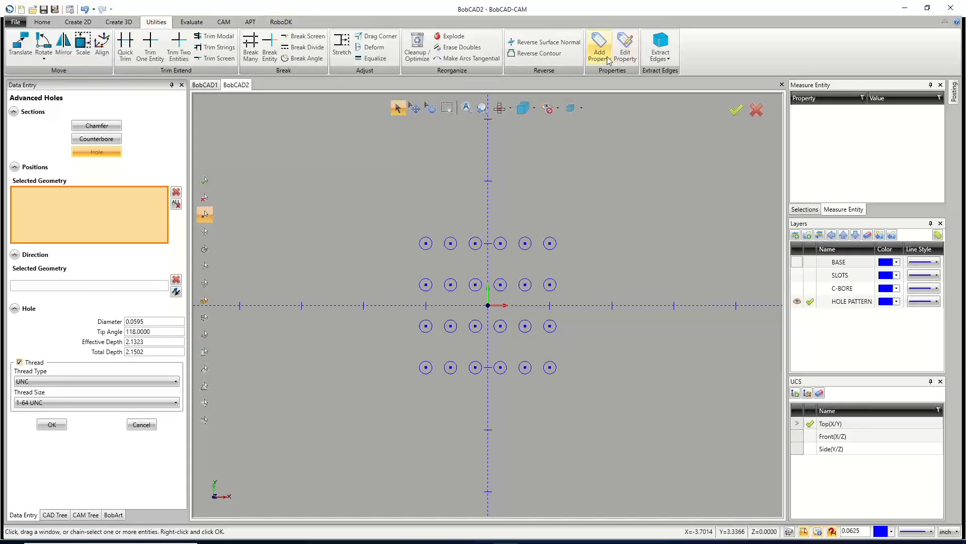
click(41, 402)
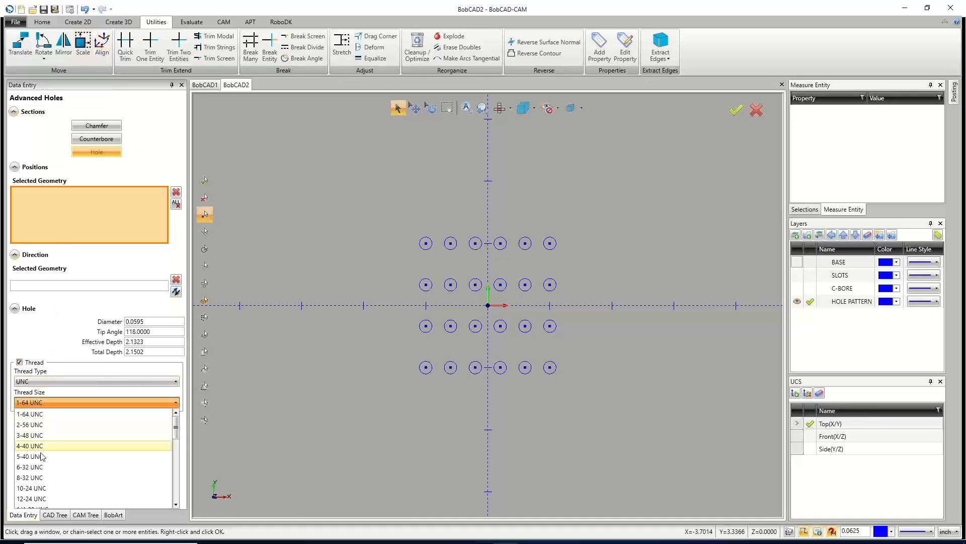
click(40, 478)
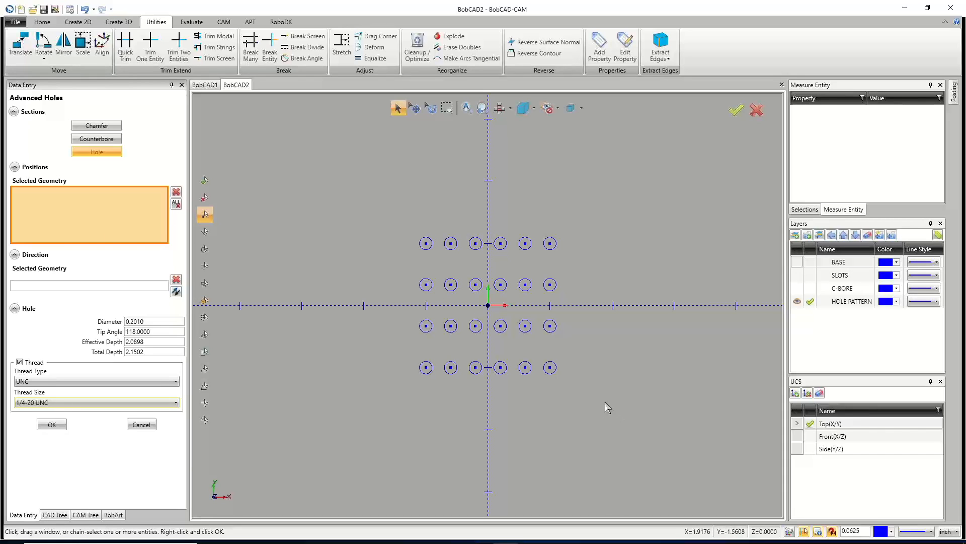
Select the hole center points as positions and add a counterbore section before cancelling Advanced Holes.
drag(391, 204, 606, 404)
middle_drag(554, 368, 607, 319)
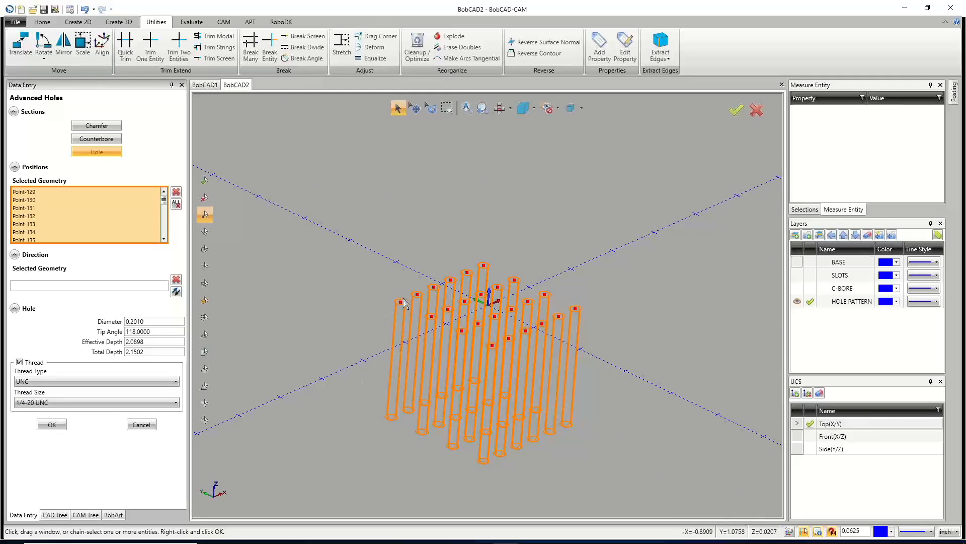
click(109, 143)
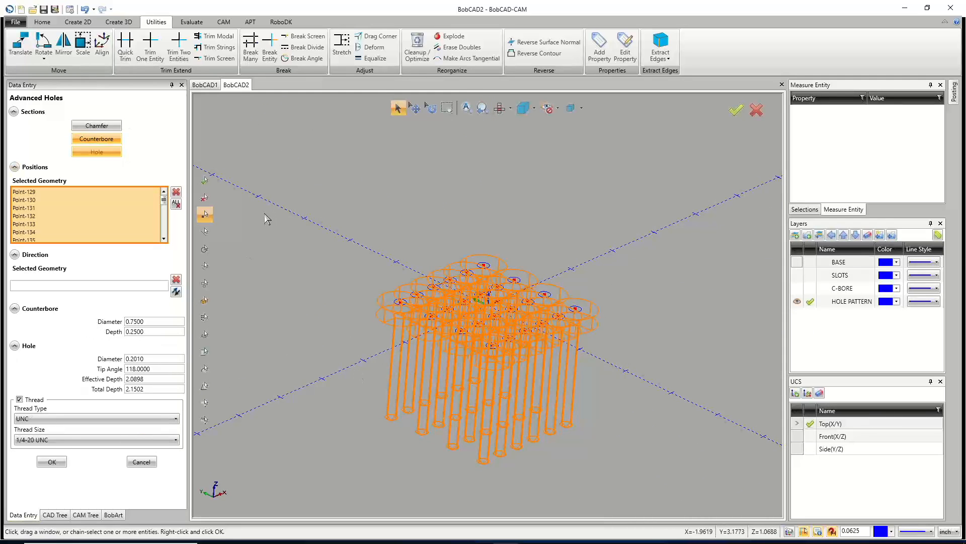
click(142, 461)
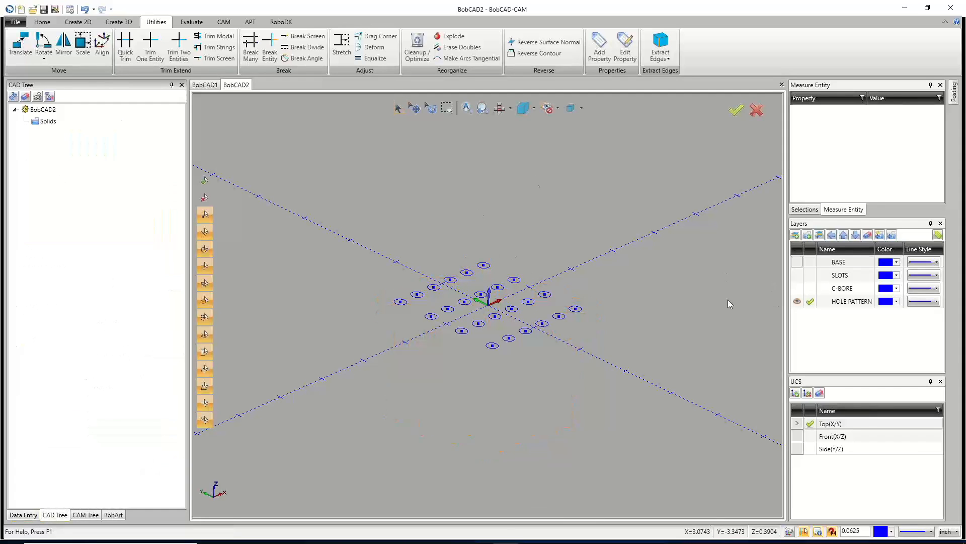
click(78, 21)
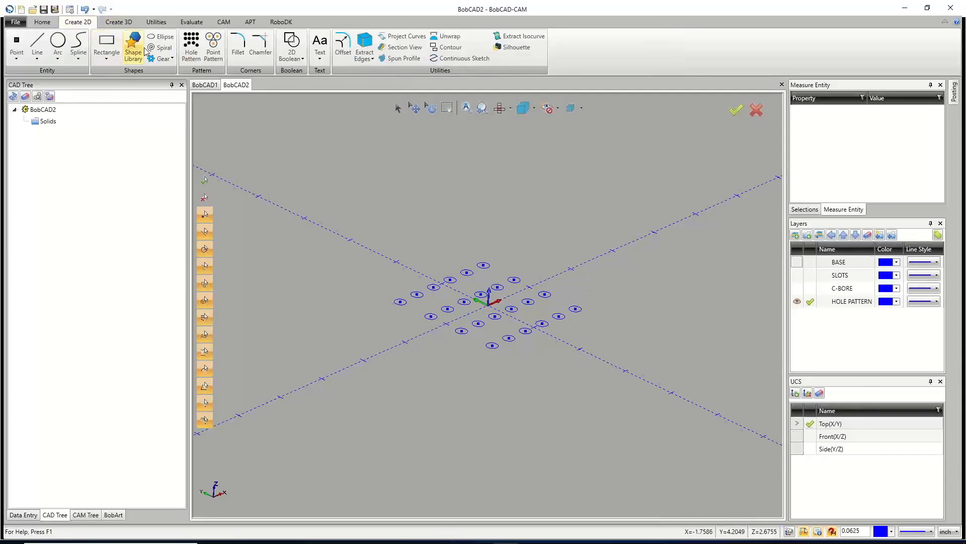
click(191, 40)
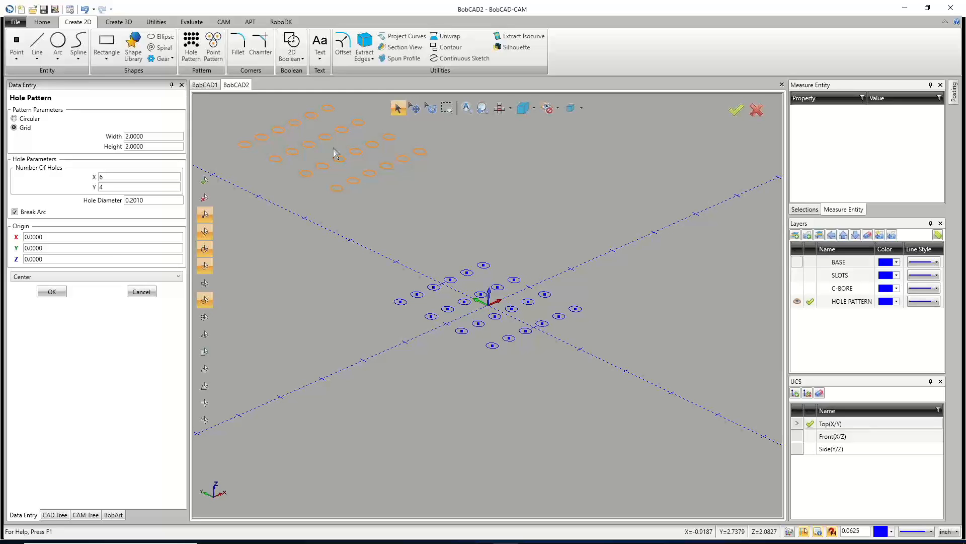
right_click(322, 187)
click(337, 204)
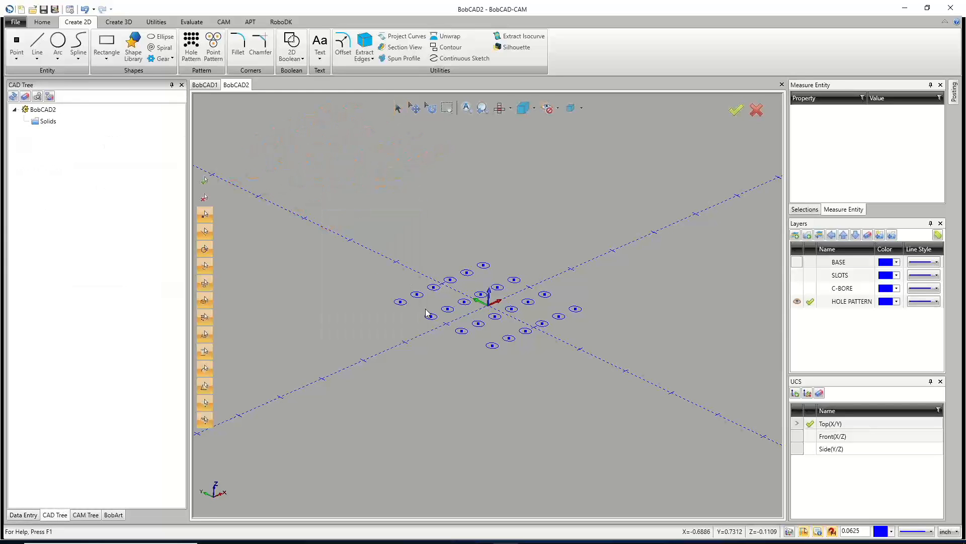
Select the hole circles with Pick+Match Radius and delete the hole pattern geometry.
click(42, 22)
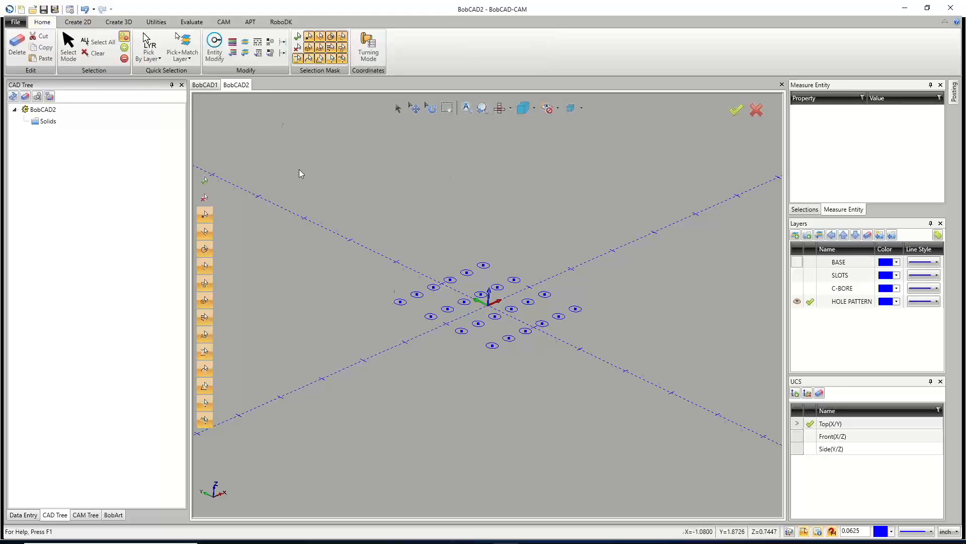
click(396, 108)
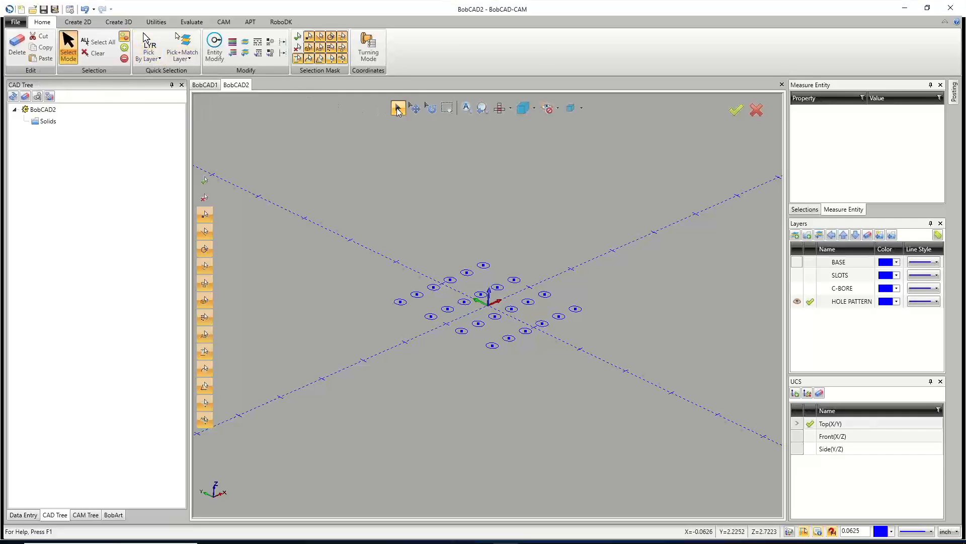
click(187, 59)
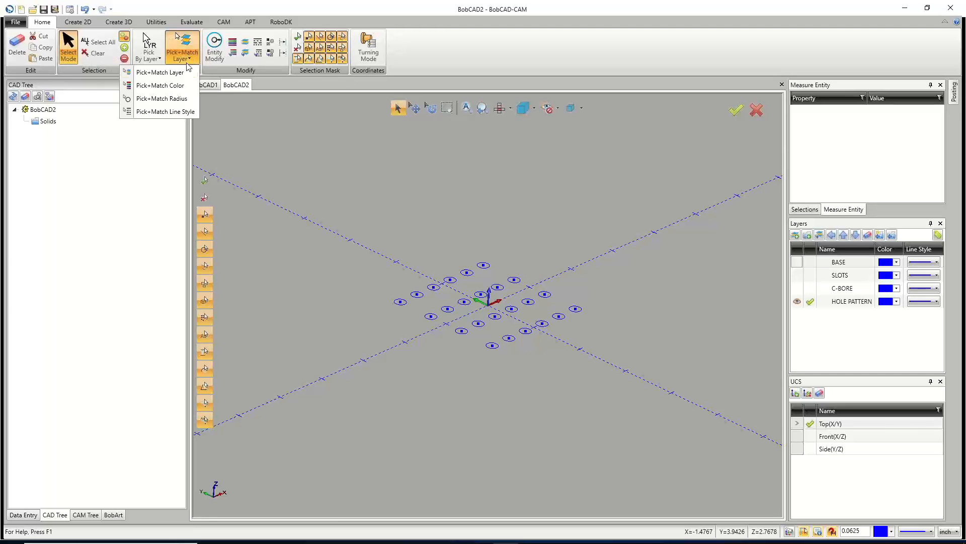
click(165, 99)
click(395, 307)
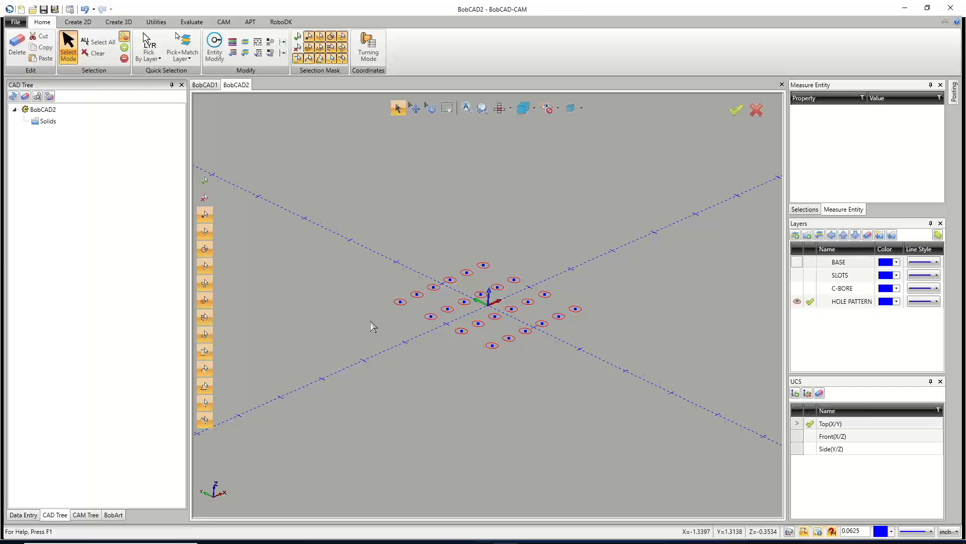
click(371, 321)
drag(549, 347, 626, 390)
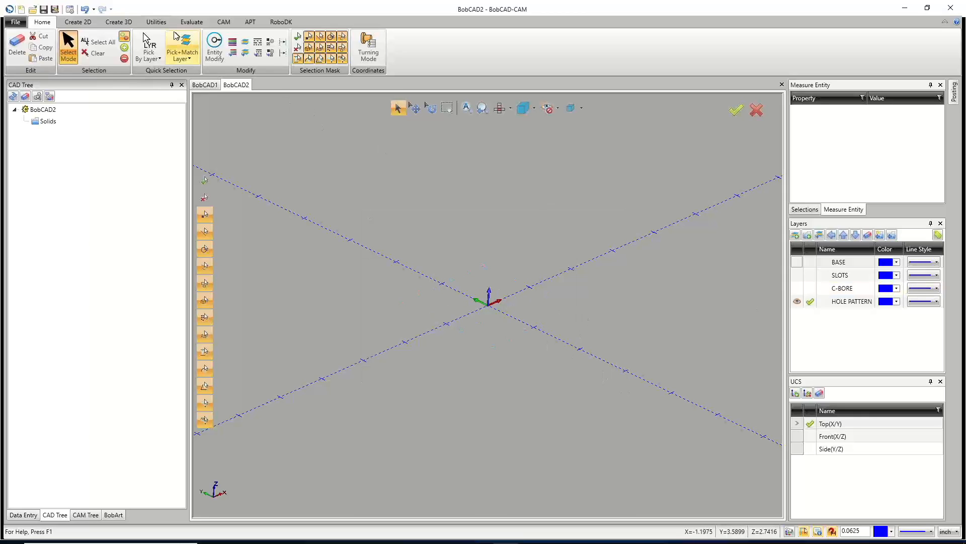
Start a Hole Pattern, show the BASE and C-BORE layers, and switch to the top view.
click(78, 21)
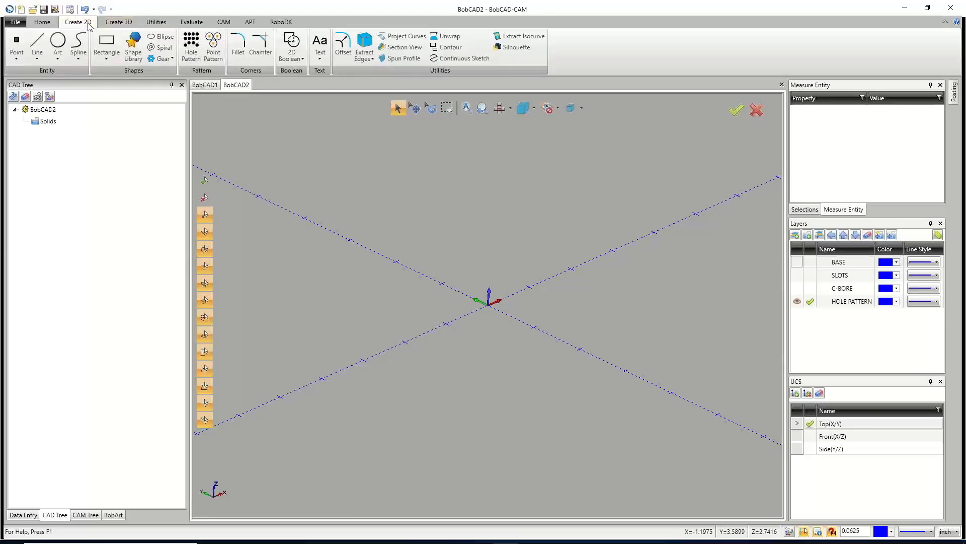
click(191, 48)
click(799, 288)
click(799, 287)
click(796, 262)
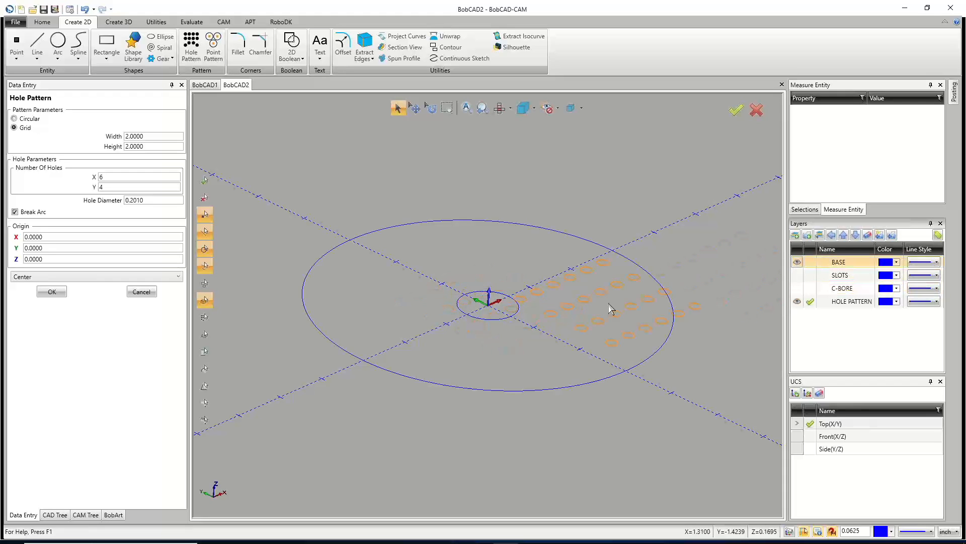
key(t)
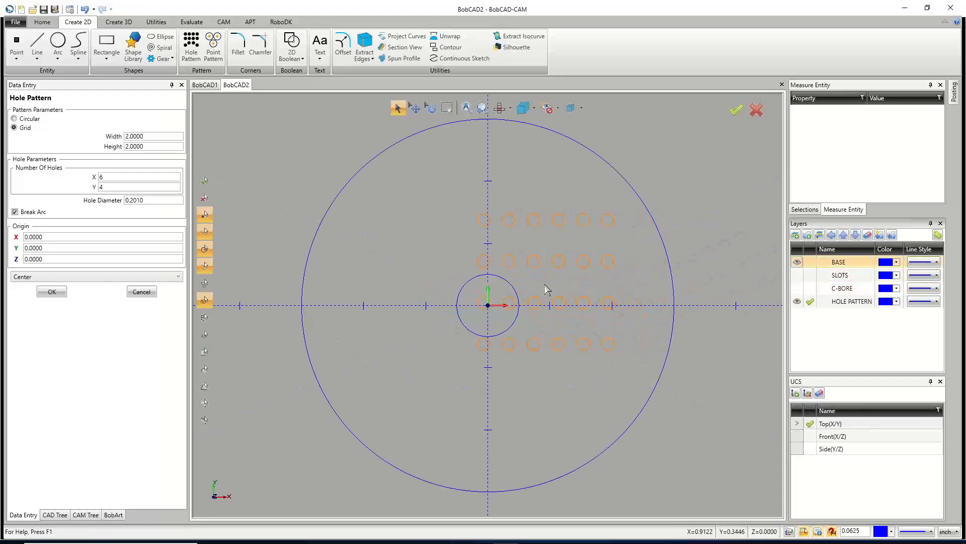
Switch the hole pattern to circular with a 45° start angle, and show the C-BORE and SLOTS layers.
click(27, 121)
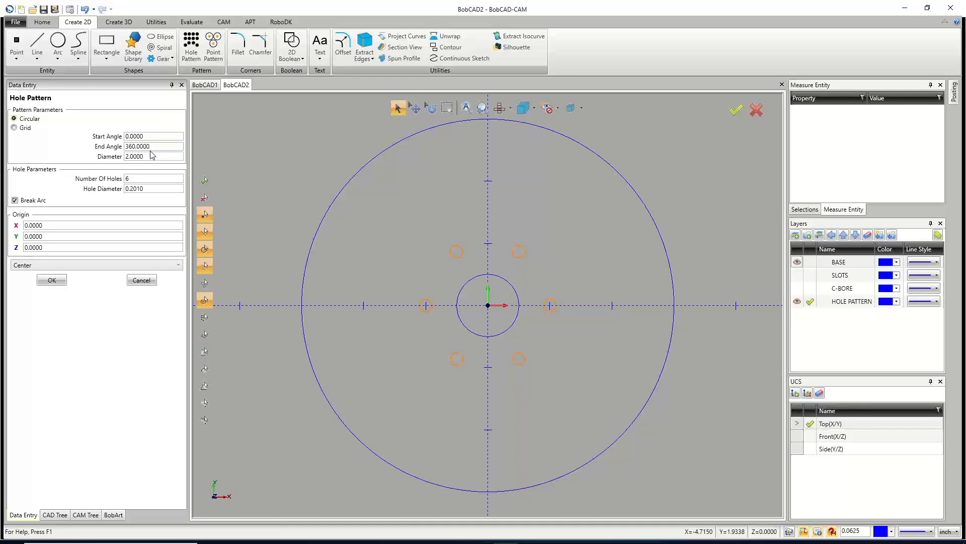
click(142, 136)
text(4)
key(Tab)
key(End)
text(45)
key(Tab)
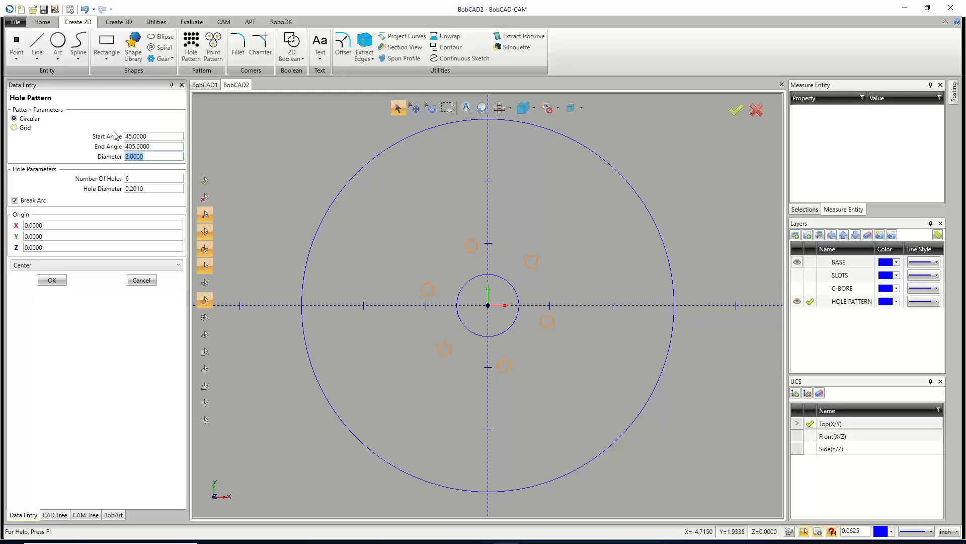
click(797, 289)
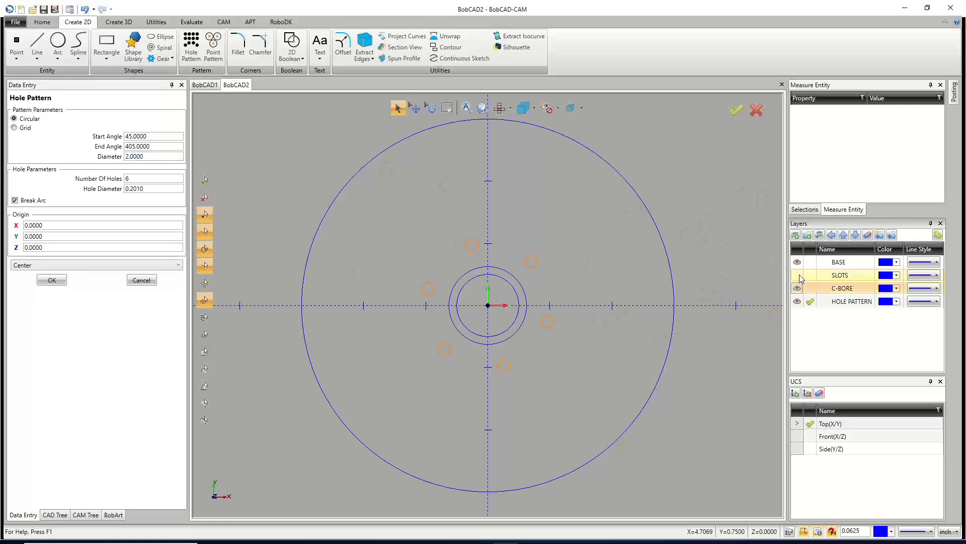
click(798, 275)
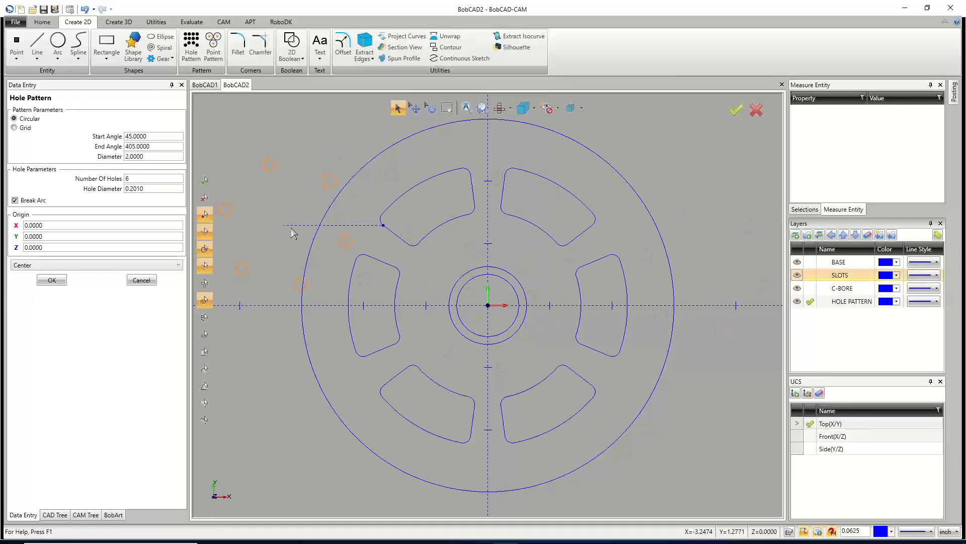
Place the circular hole pattern at the part's origin.
click(151, 157)
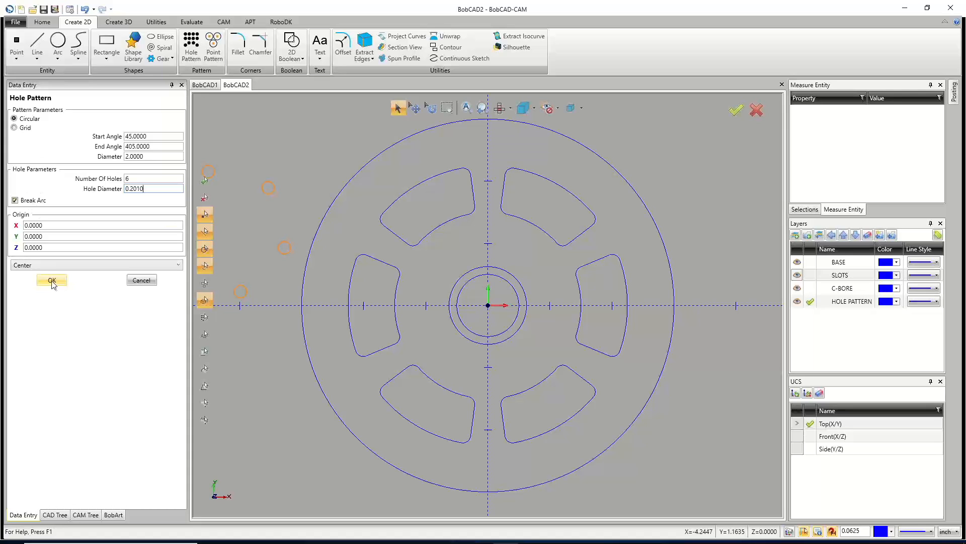
click(45, 266)
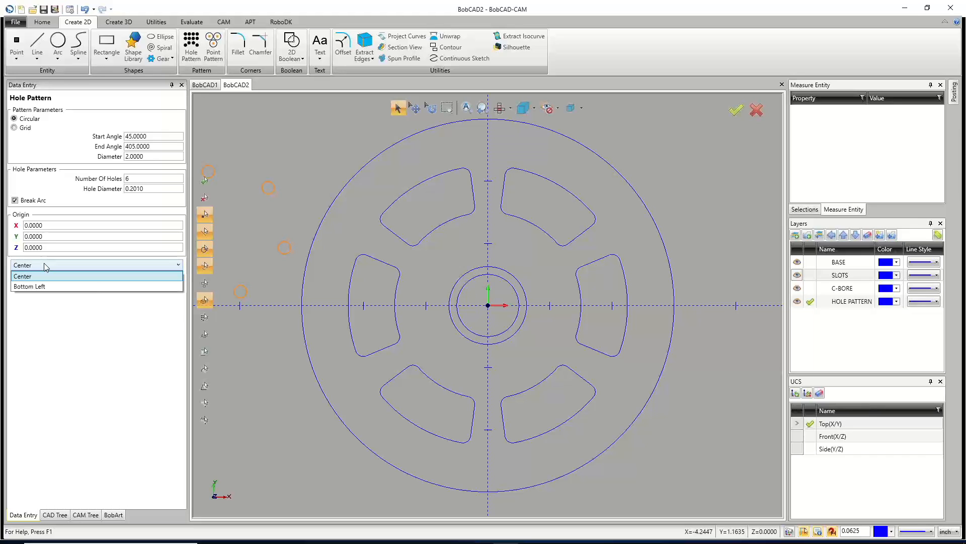
click(81, 285)
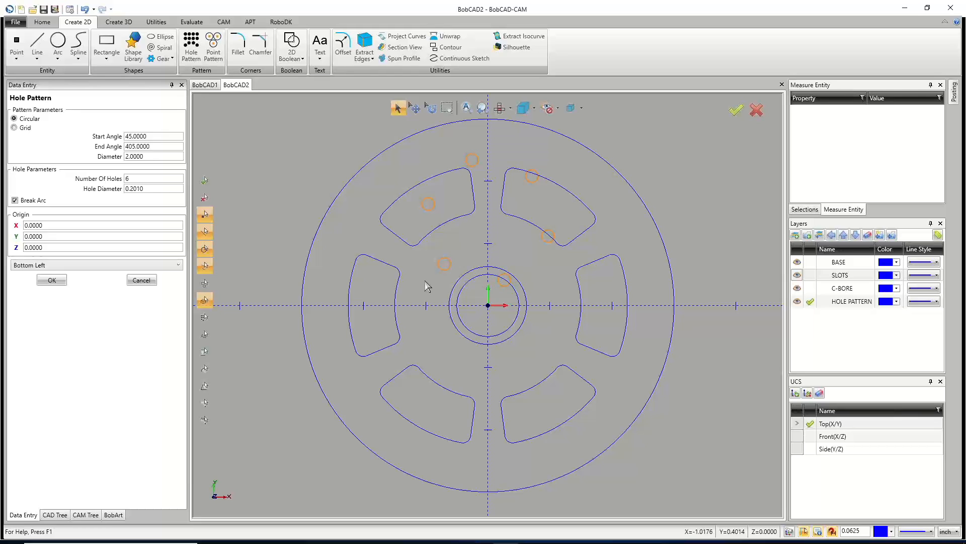
click(58, 267)
click(47, 277)
click(488, 305)
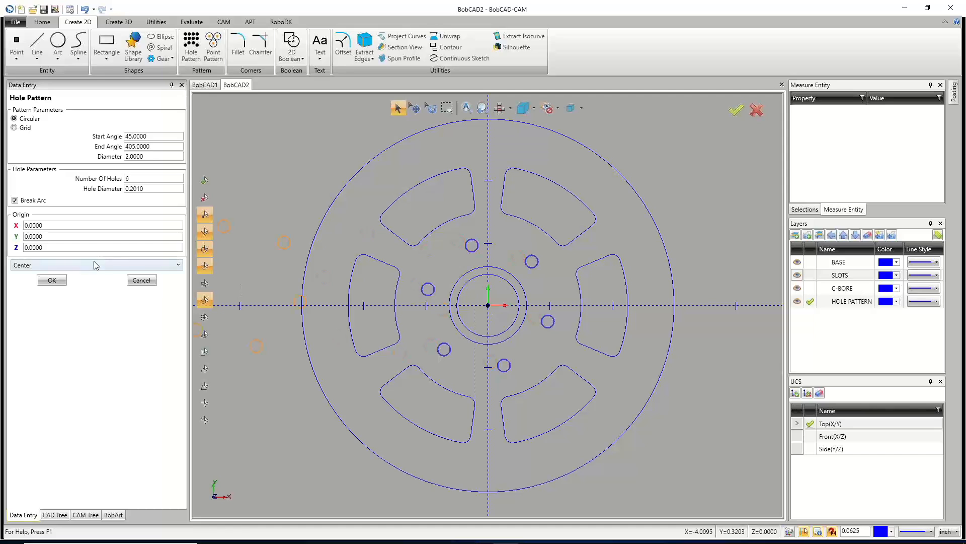
click(63, 265)
click(52, 282)
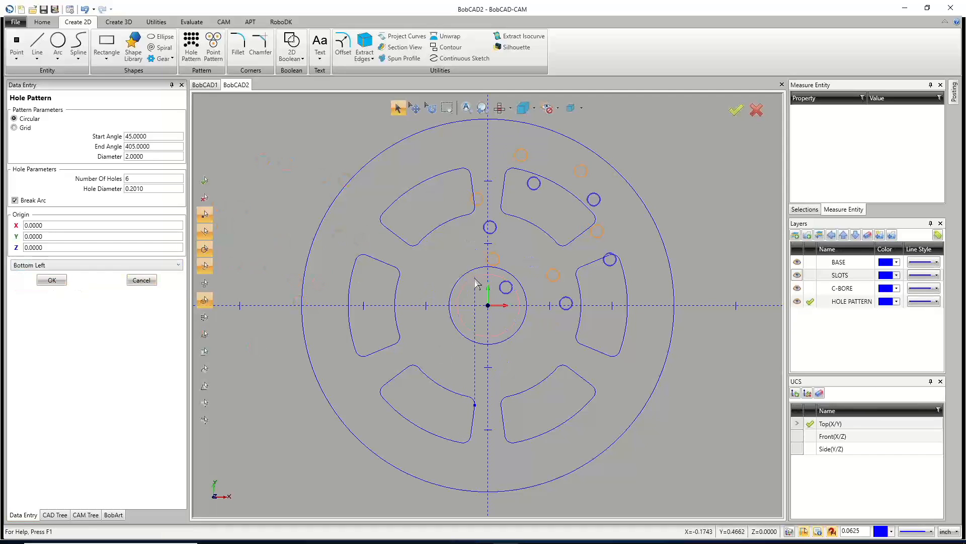
click(67, 265)
click(56, 273)
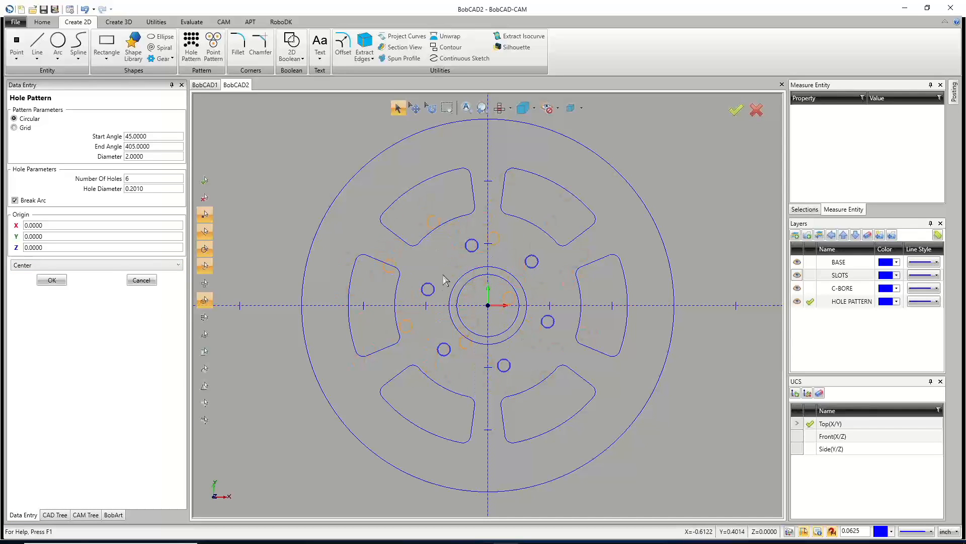
click(59, 267)
click(60, 275)
click(142, 281)
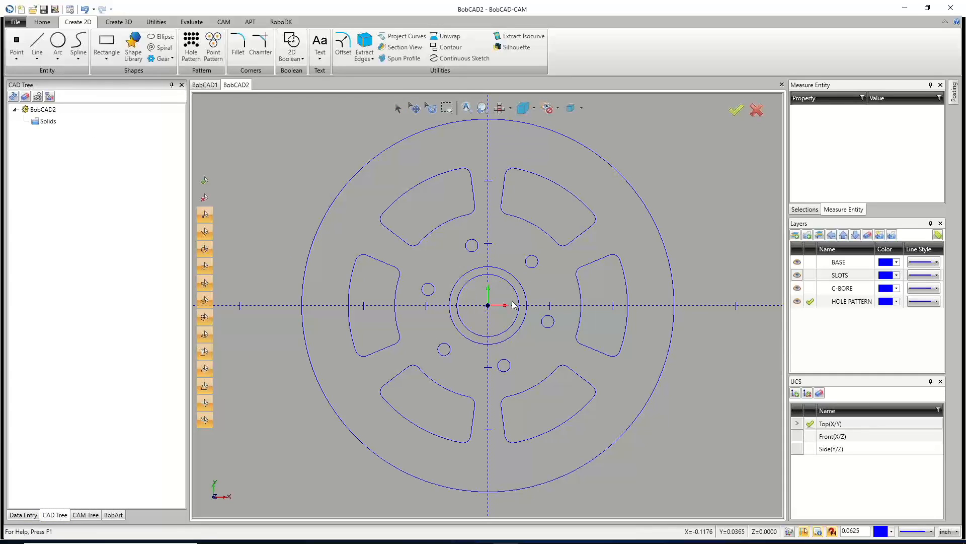
Make C-BORE the active layer, keeping the HOLE PATTERN layer visible.
click(810, 288)
click(797, 301)
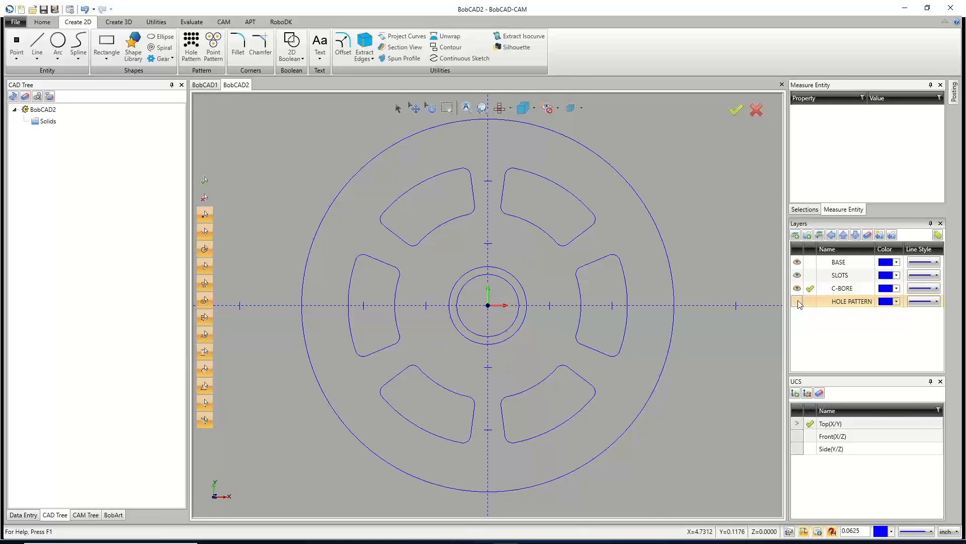
click(798, 300)
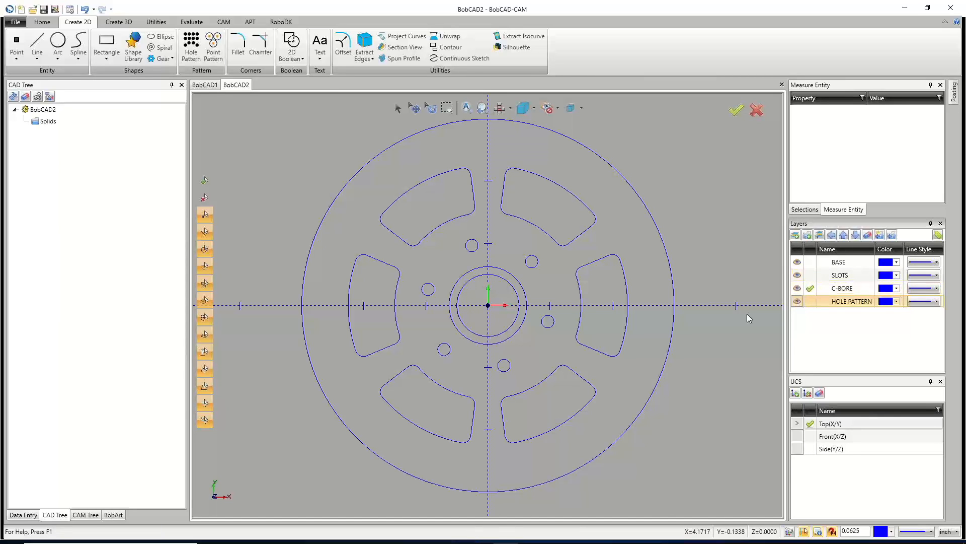
Compare the drawing with the reference part in the BobCAD1 document.
click(204, 85)
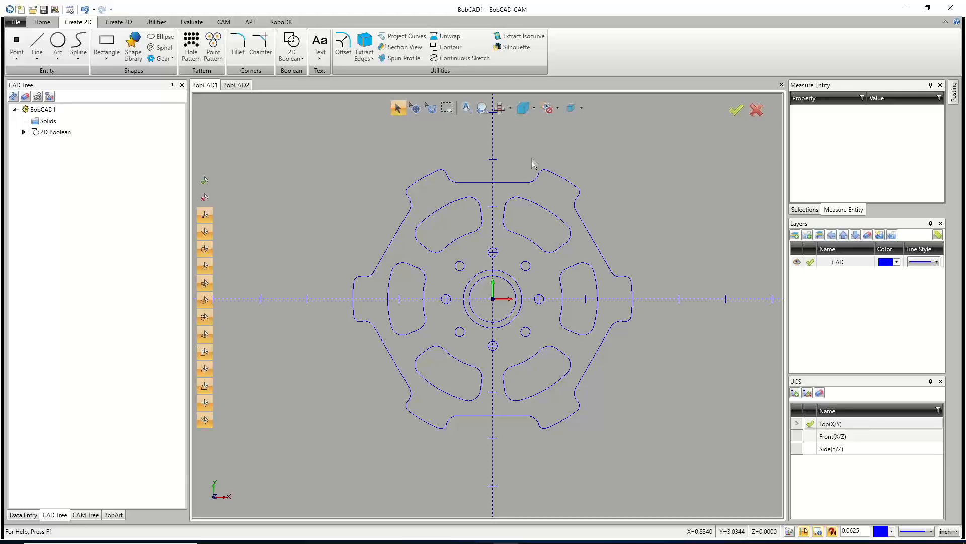
click(236, 85)
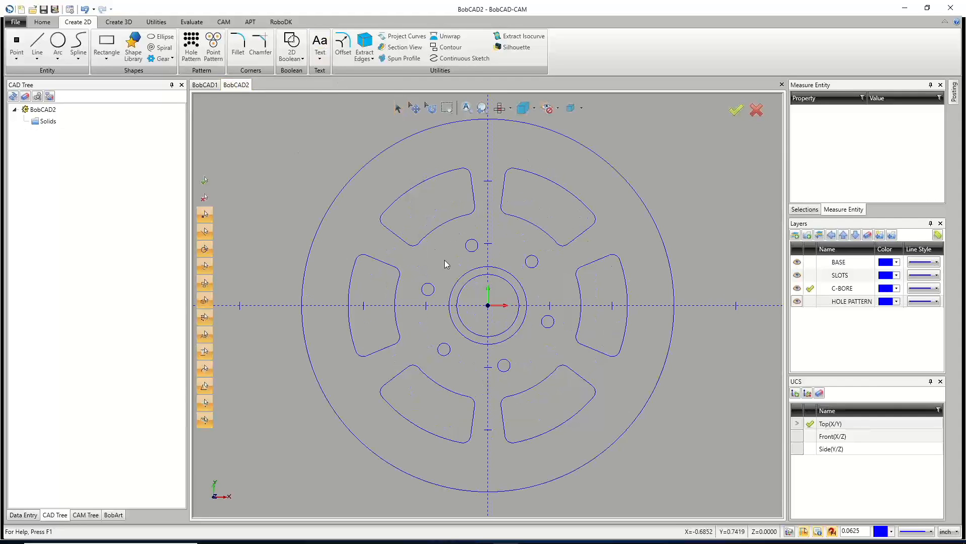
scroll(479, 242, down, 2)
scroll(487, 203, up, 2)
scroll(479, 193, down, 1)
scroll(480, 197, up, 2)
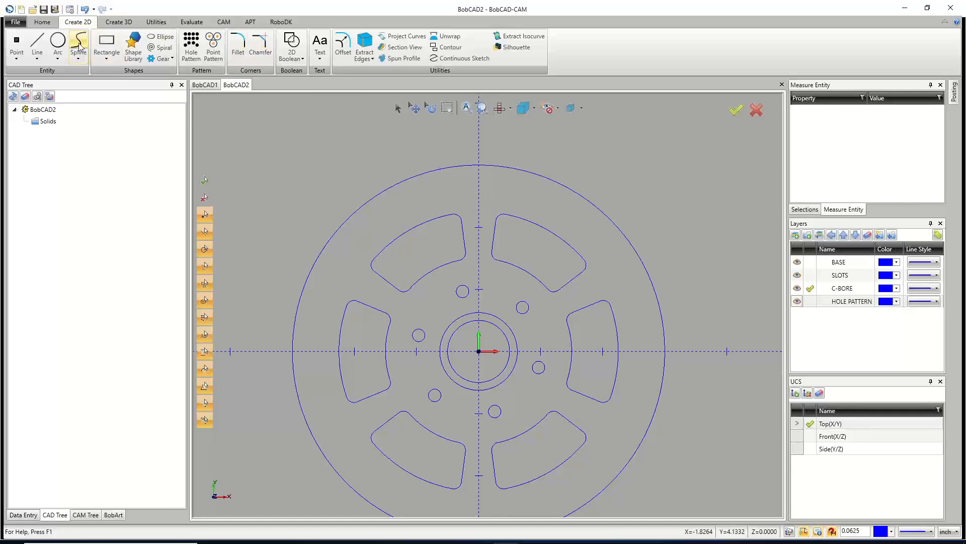
Draw a 2 x 1 rectangle with 0.25 rounded corners centered on the outer circle's top quadrant.
click(107, 42)
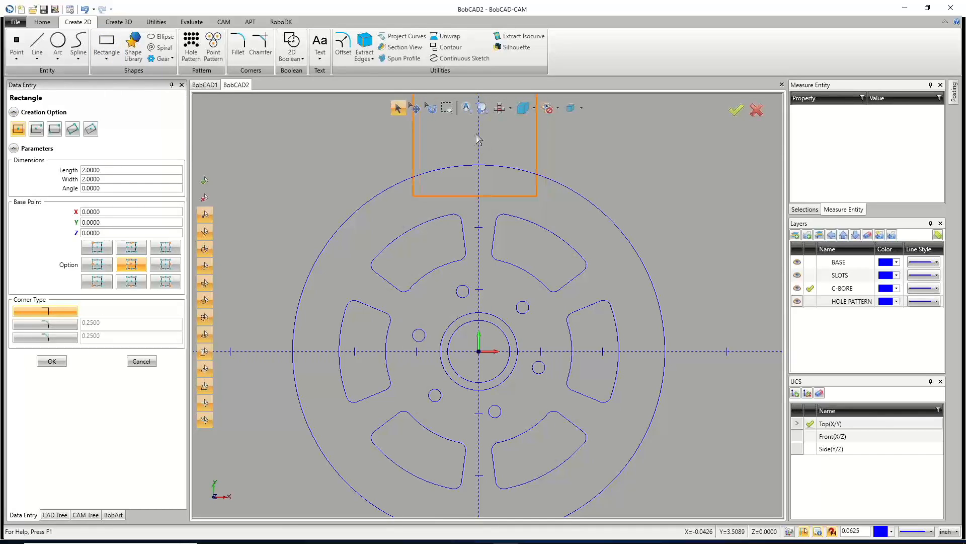
click(479, 166)
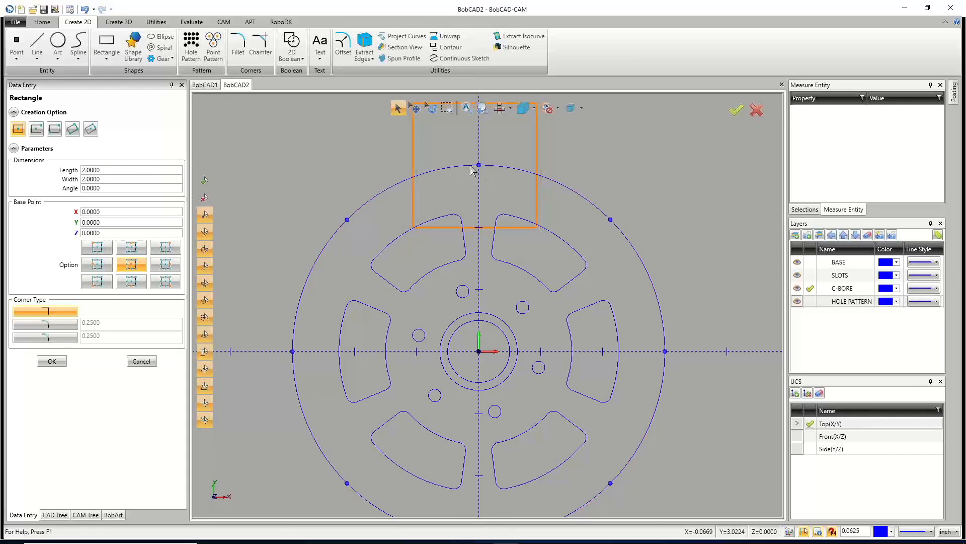
drag(109, 171, 69, 171)
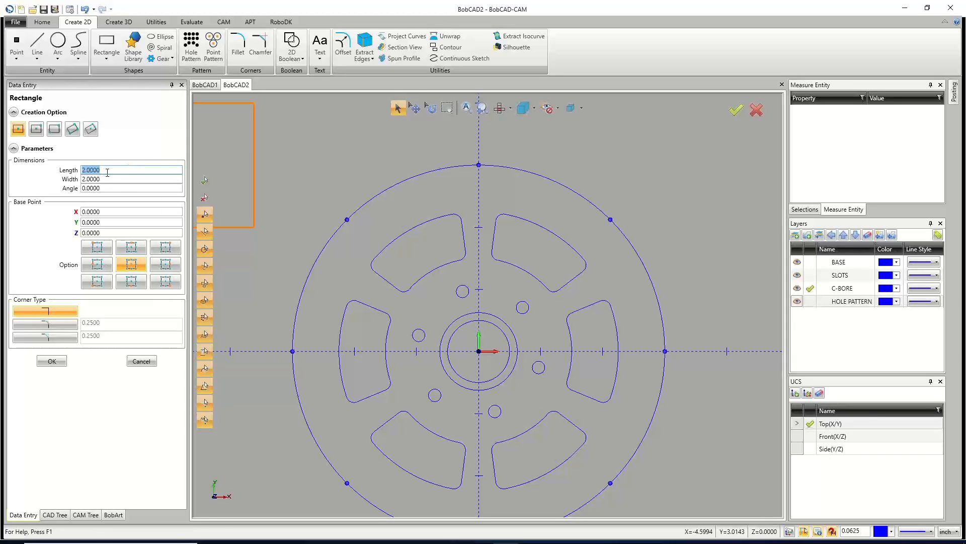
drag(105, 178, 75, 181)
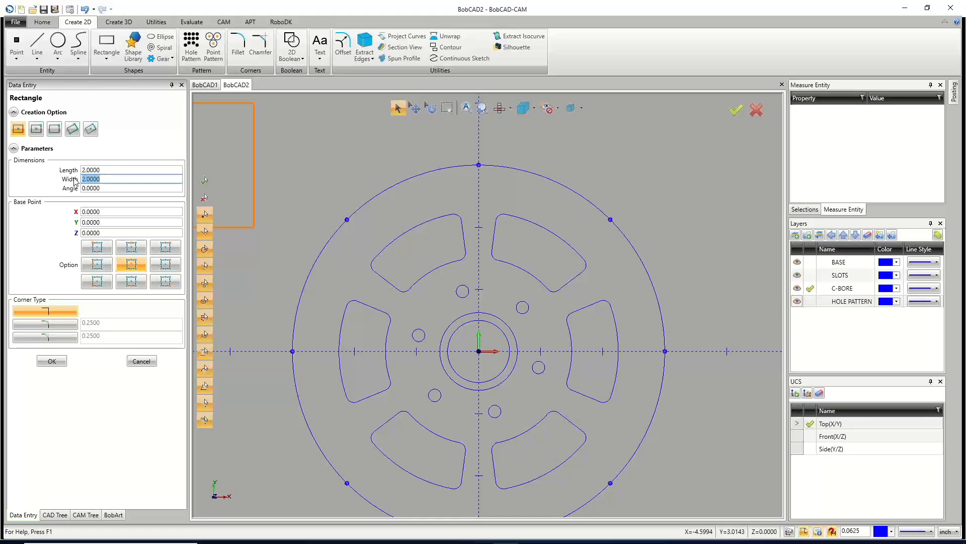
text(1)
key(Tab)
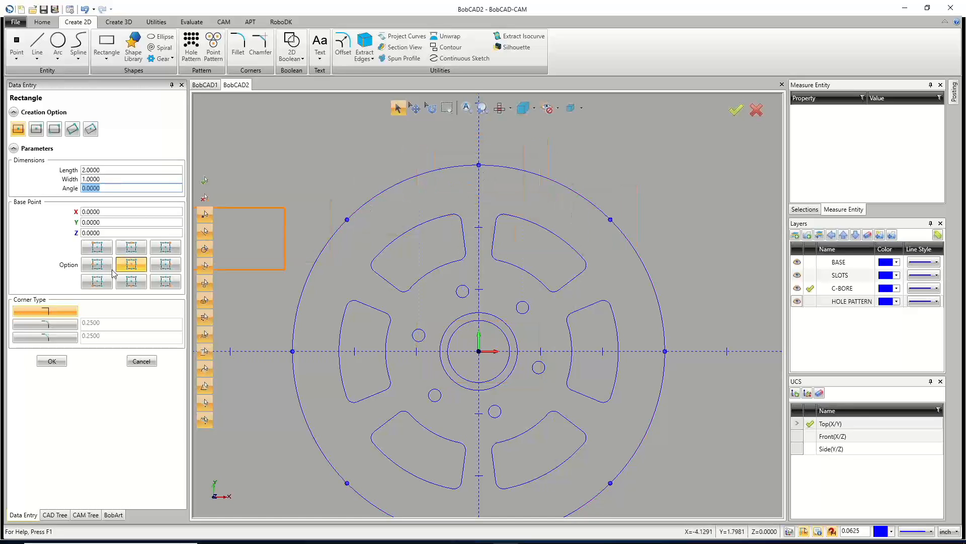
click(64, 325)
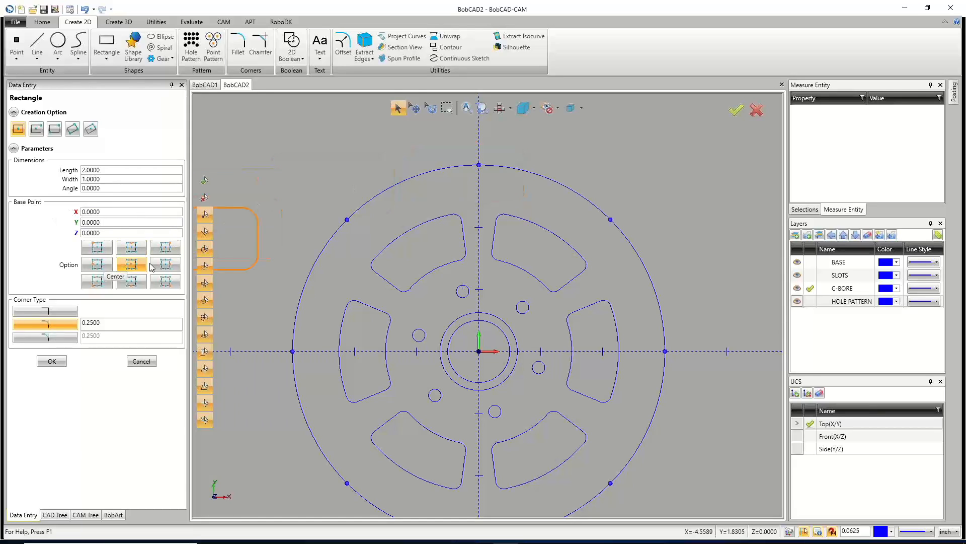
click(478, 164)
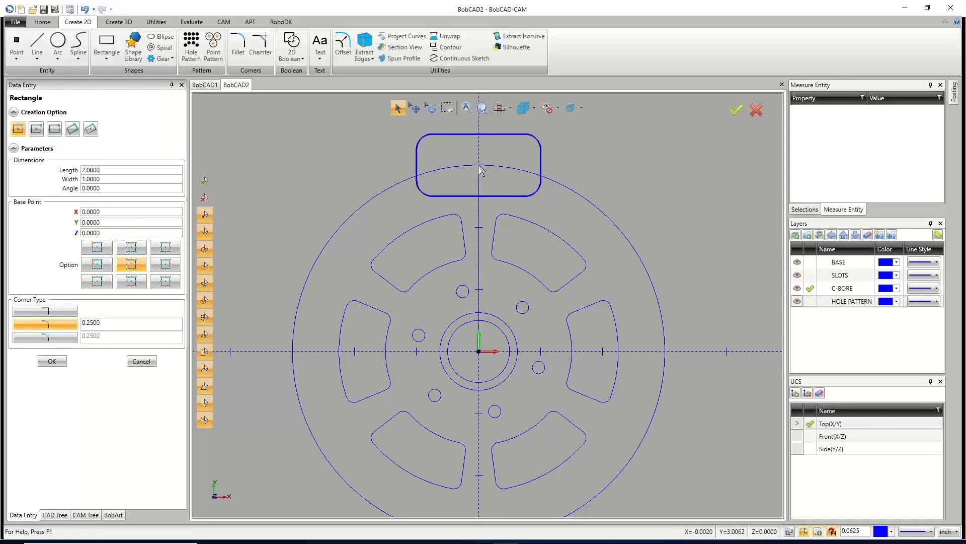
click(141, 362)
Rotate the rounded rectangle about the origin by 60° with 5 copies.
scroll(524, 182, down, 3)
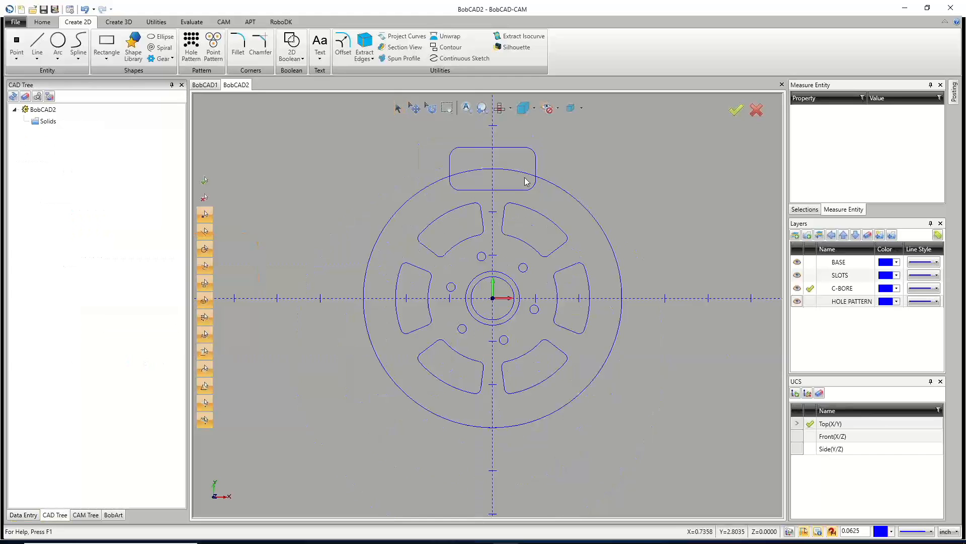
scroll(526, 200, up, 2)
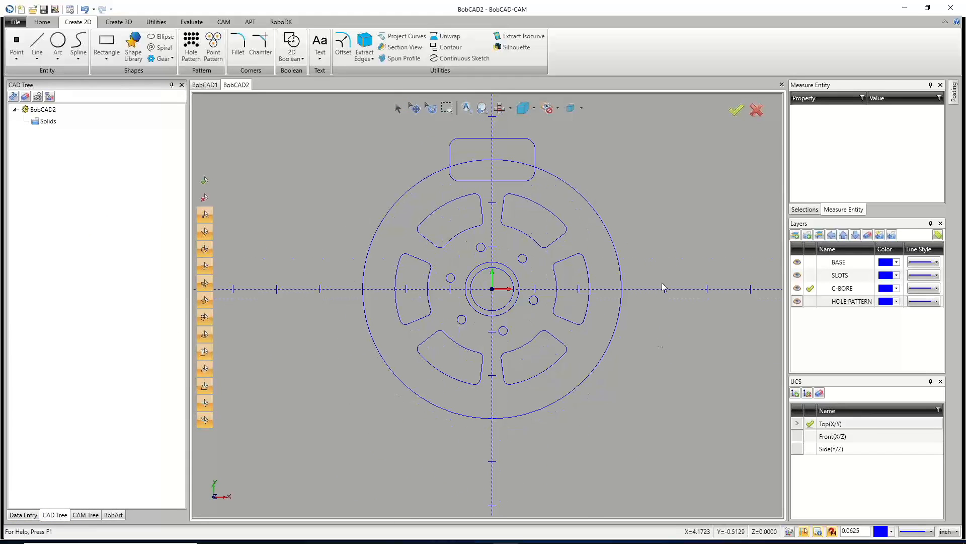
click(155, 23)
click(44, 44)
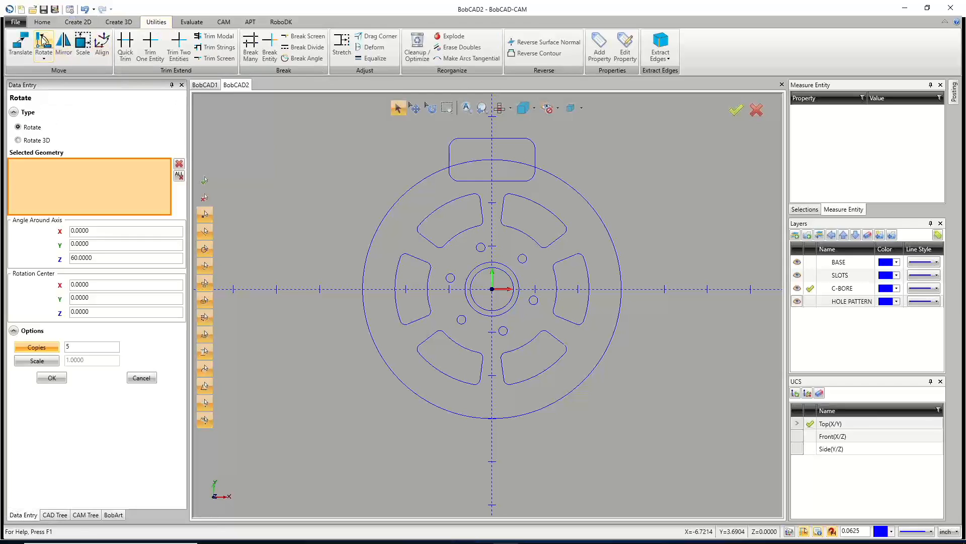
click(101, 258)
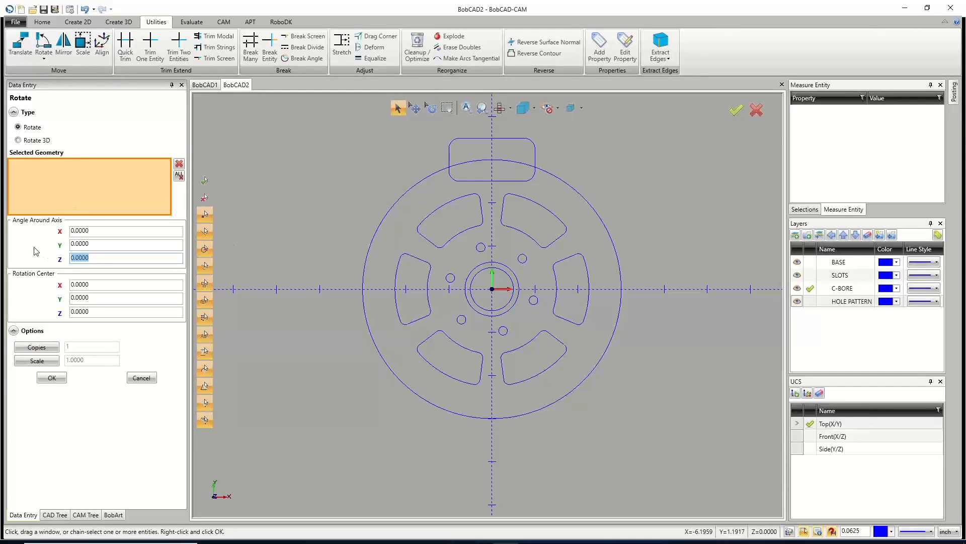
text(60)
click(100, 298)
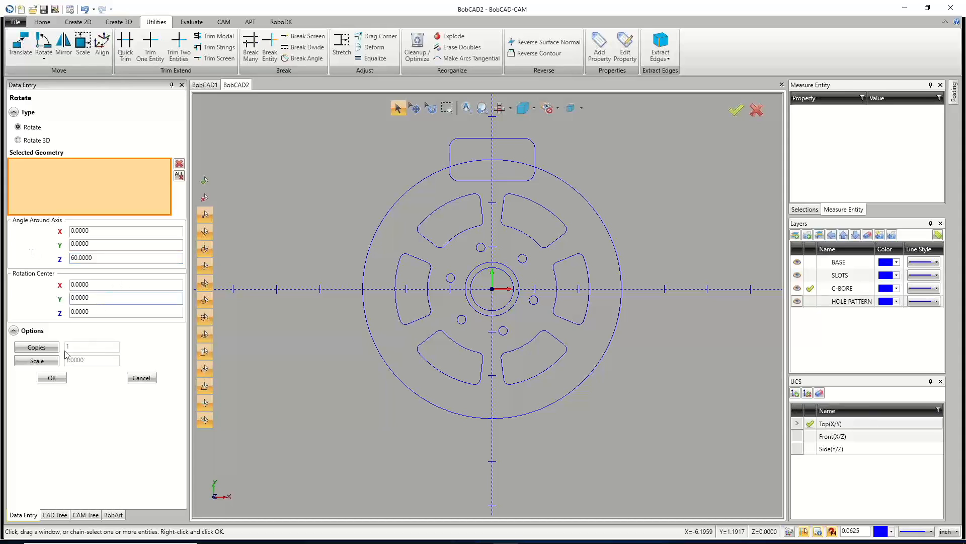
click(38, 347)
text(5)
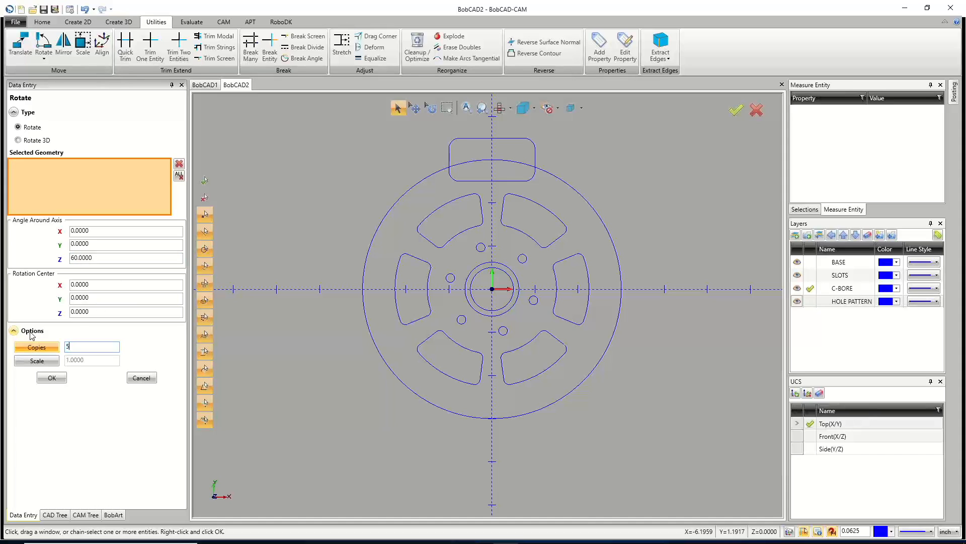
click(449, 160)
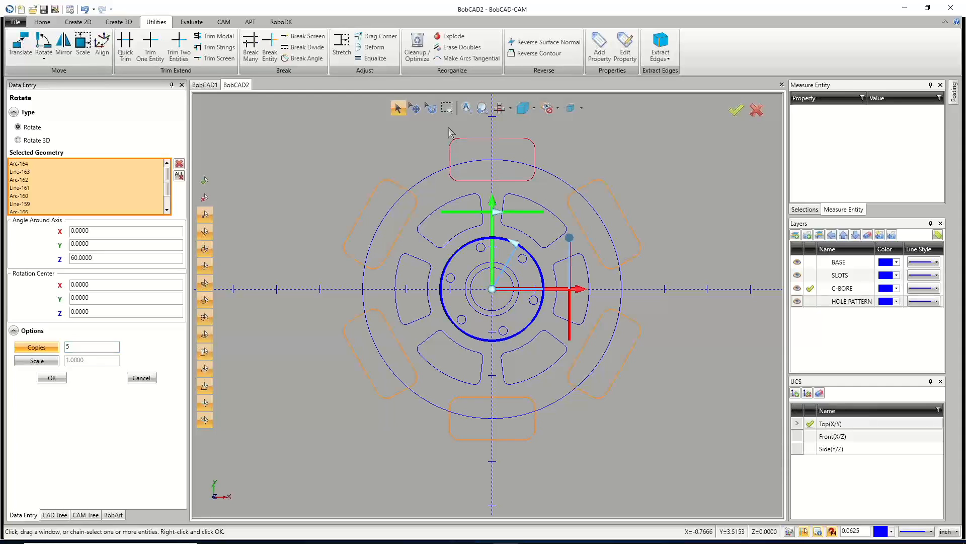
click(52, 377)
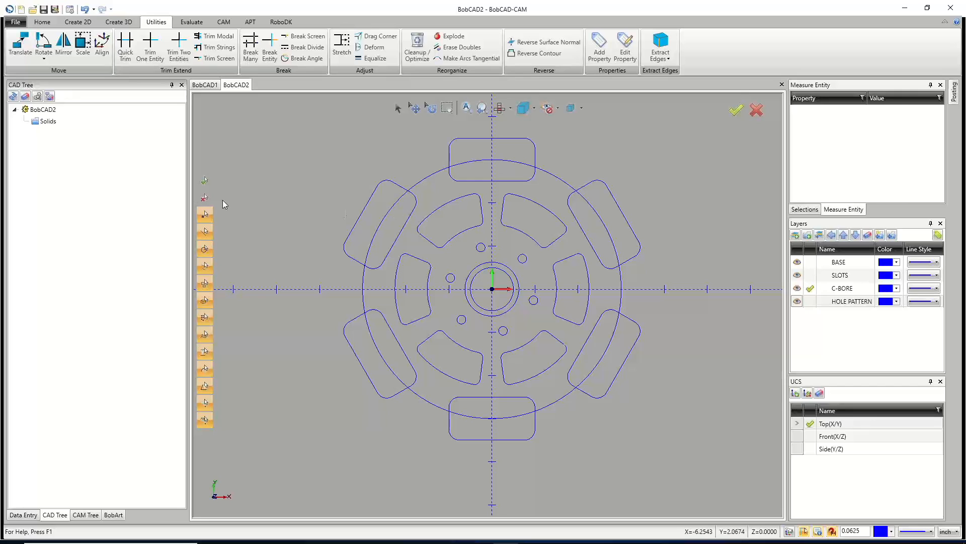
Start a 2D Boolean Subtract, picking the six rounded tabs as the first group and the outer circle as the second.
click(80, 22)
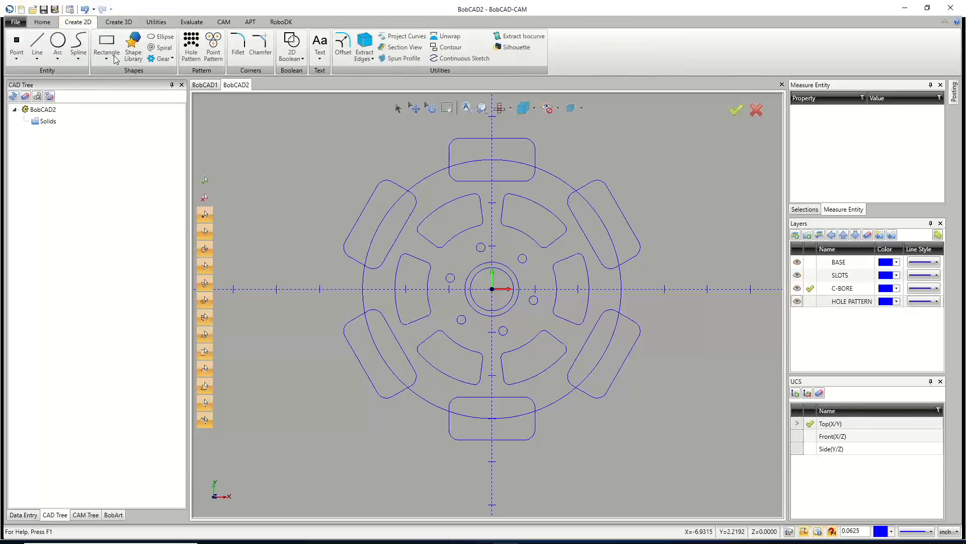
click(291, 45)
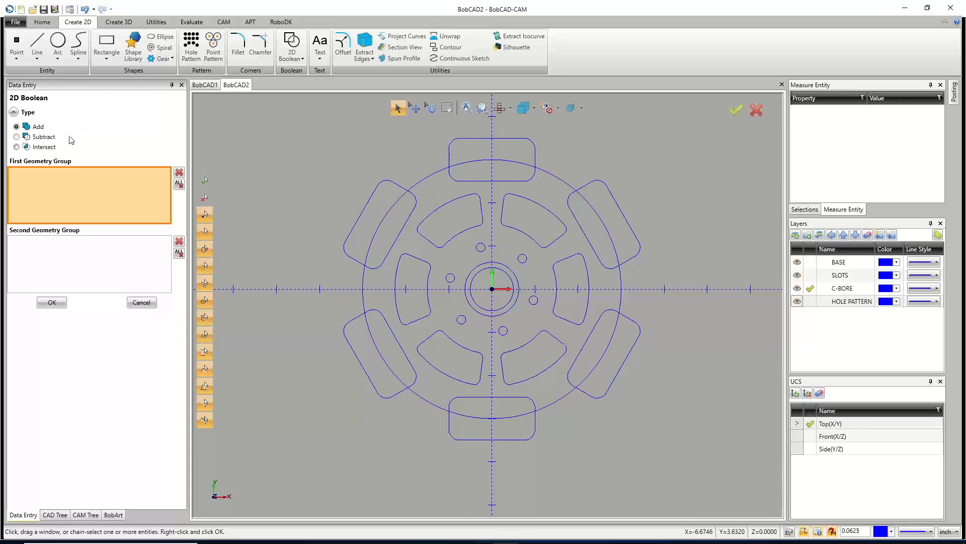
click(17, 147)
click(17, 136)
click(398, 187)
click(353, 324)
click(450, 427)
click(597, 399)
click(634, 262)
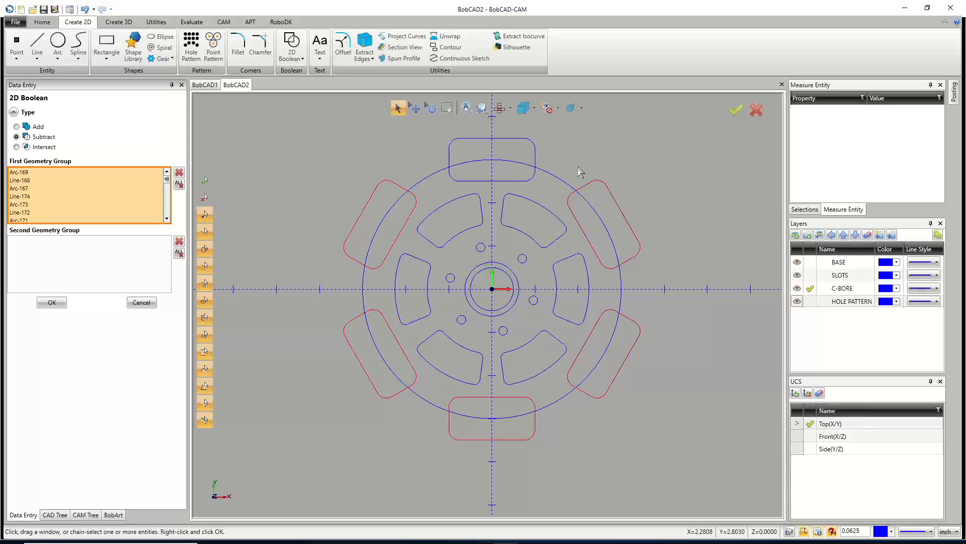
click(535, 157)
click(114, 275)
click(434, 175)
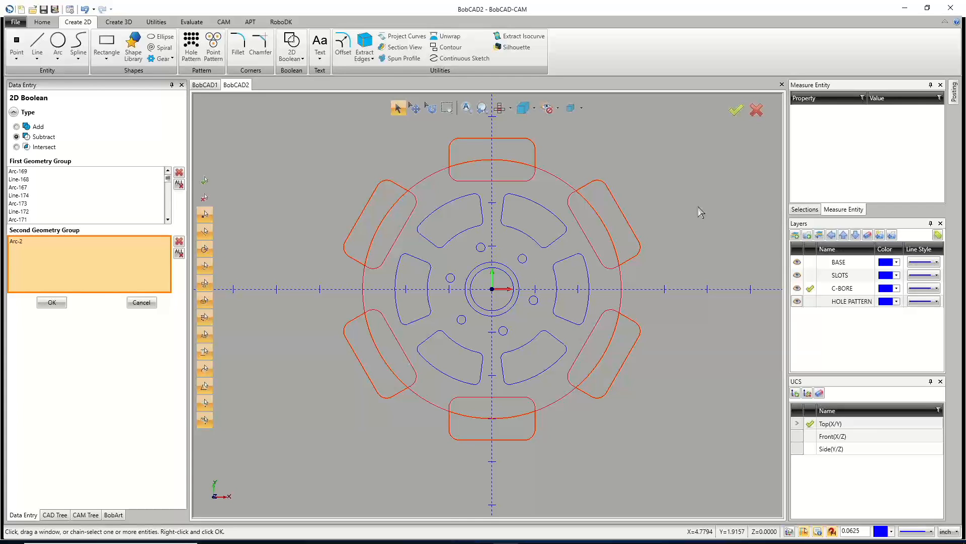
Clear both groups, then subtract the six rounded tabs from the outer circle, with the circle as the first group.
scroll(473, 132, up, 5)
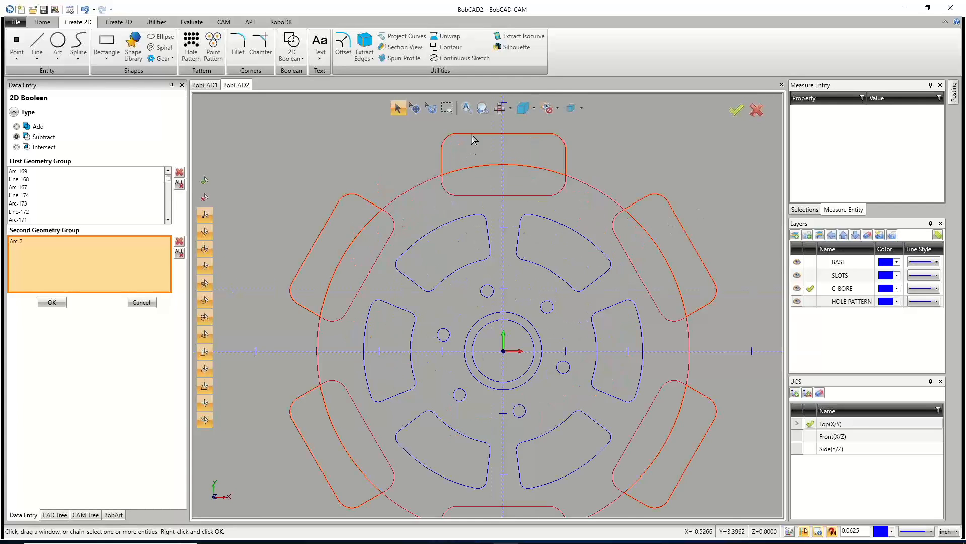
scroll(563, 117, down, 2)
scroll(605, 114, up, 2)
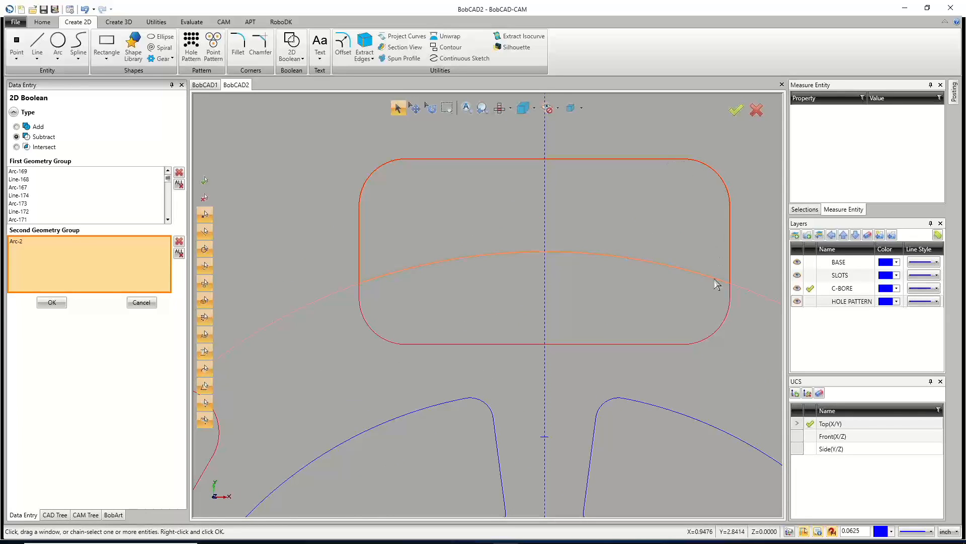
scroll(446, 272, down, 2)
scroll(384, 274, up, 2)
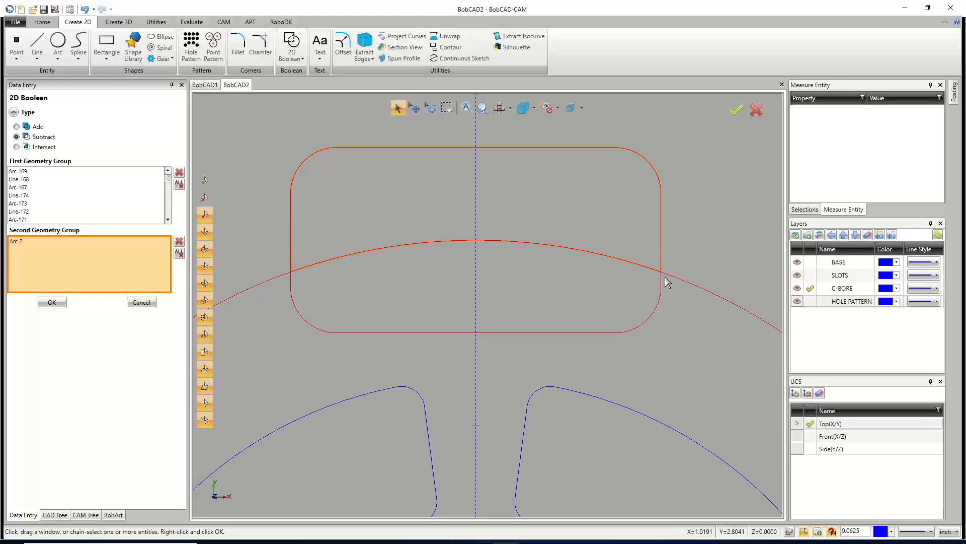
click(179, 253)
click(179, 184)
click(116, 178)
scroll(443, 258, down, 5)
scroll(427, 310, down, 2)
scroll(411, 317, up, 4)
click(413, 233)
click(106, 266)
click(371, 248)
click(361, 384)
click(469, 448)
click(578, 393)
click(584, 268)
click(483, 198)
scroll(406, 235, up, 5)
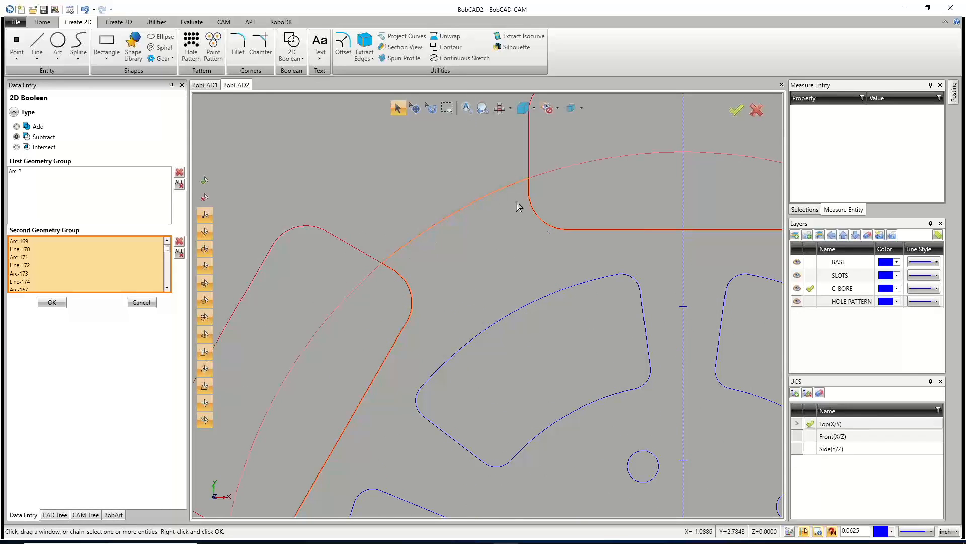
click(52, 302)
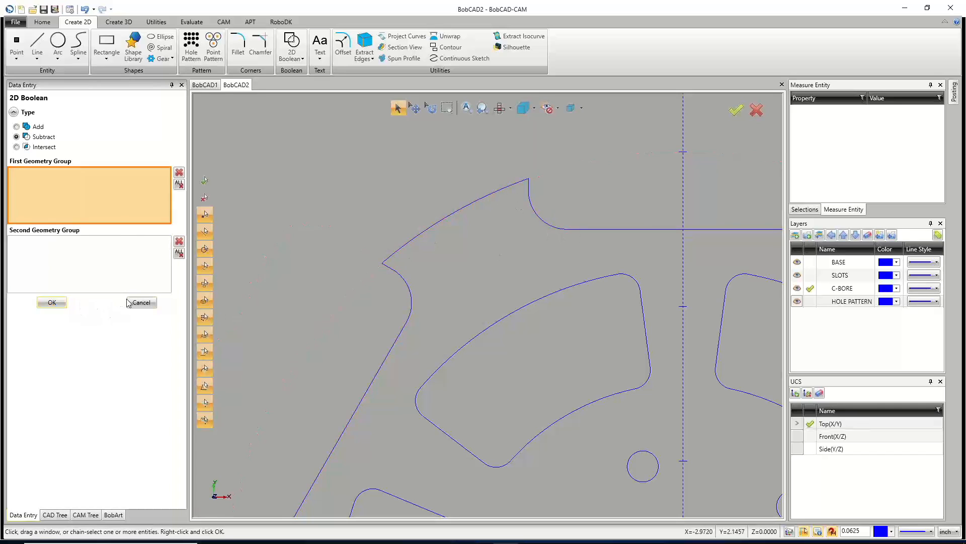
Compare the notched outline with the reference part in the BobCAD1 document.
middle_click(440, 269)
middle_click(440, 268)
scroll(429, 280, down, 2)
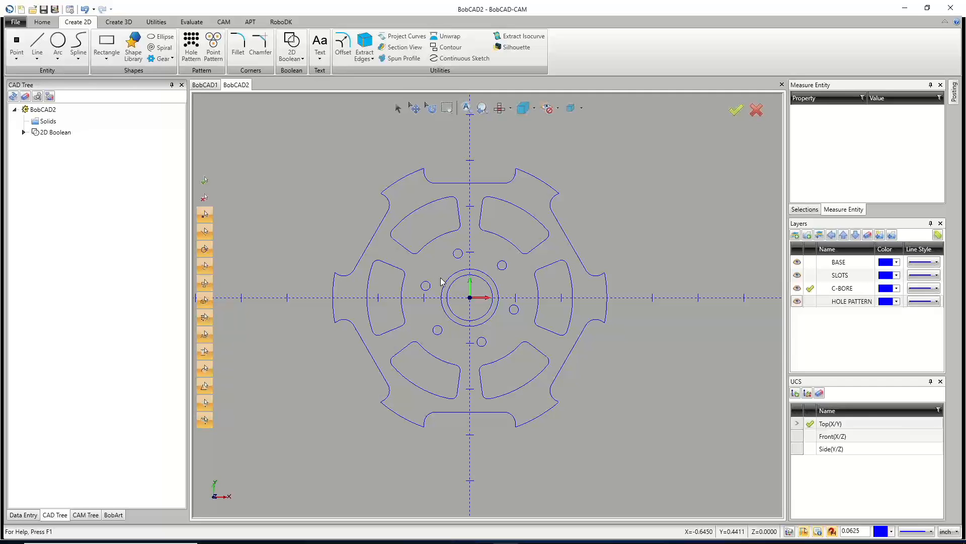
click(207, 85)
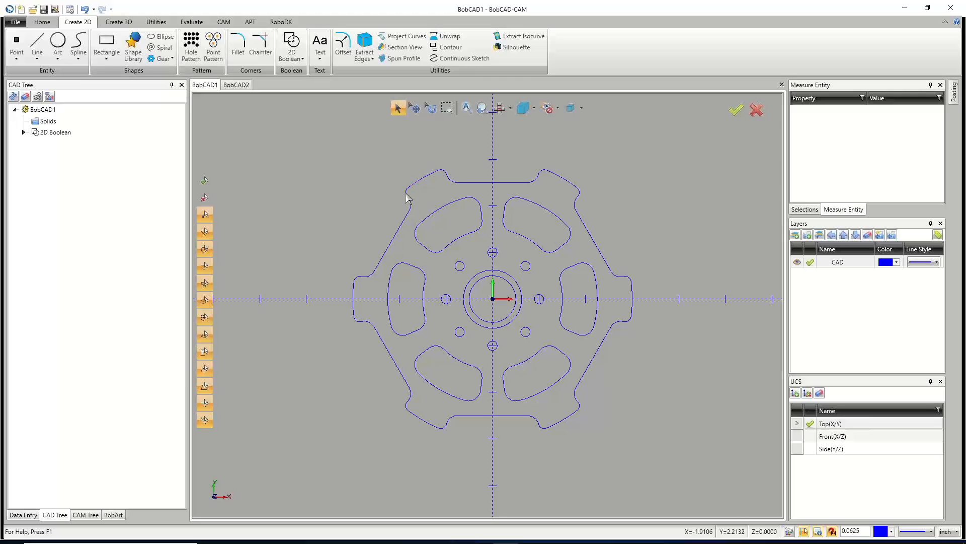
scroll(409, 198, up, 3)
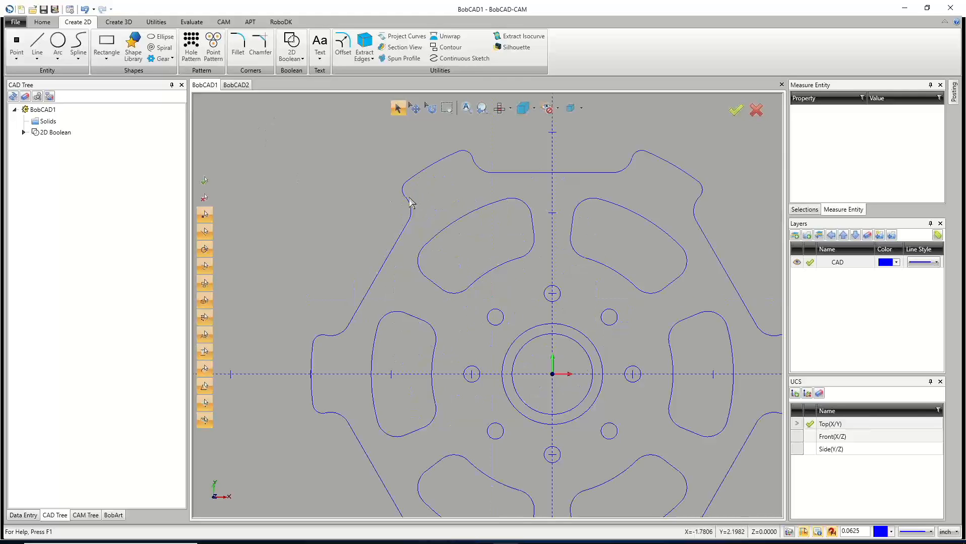
scroll(404, 201, up, 4)
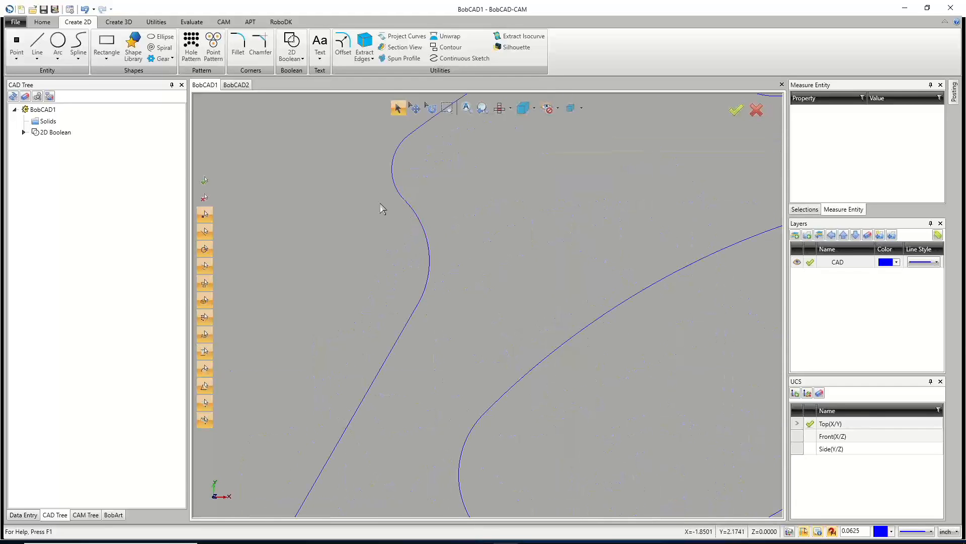
click(239, 86)
scroll(377, 232, down, 1)
scroll(377, 232, up, 3)
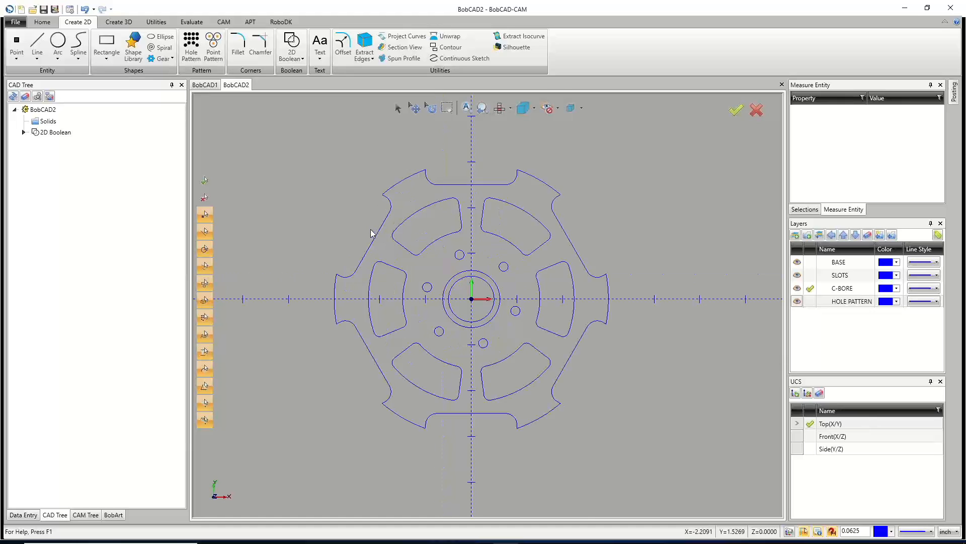
scroll(394, 190, up, 3)
scroll(392, 190, down, 2)
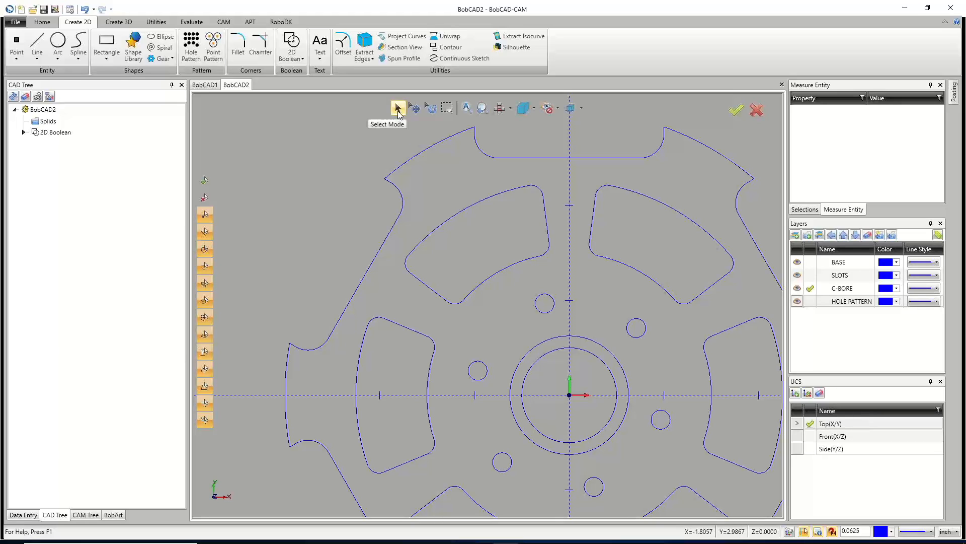
click(238, 48)
double_click(124, 282)
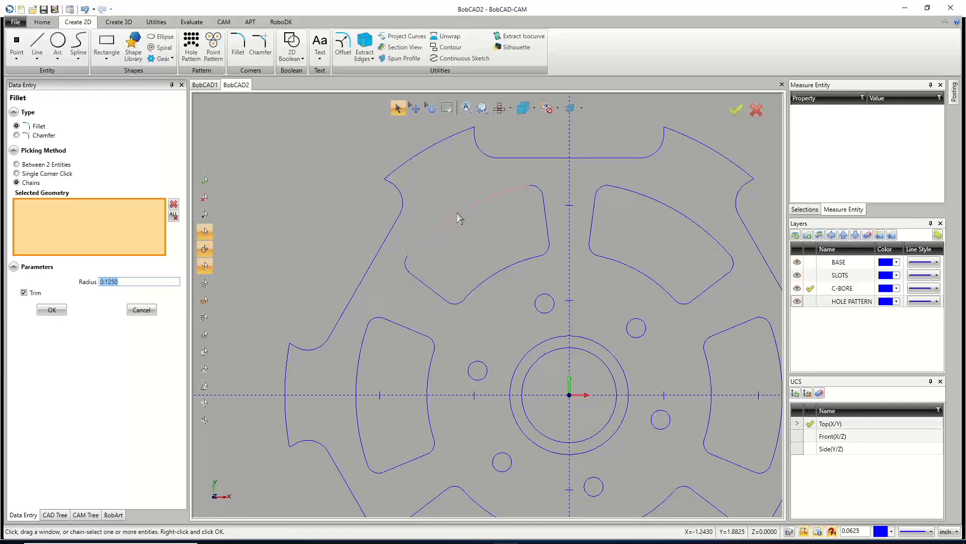
text(0.3750)
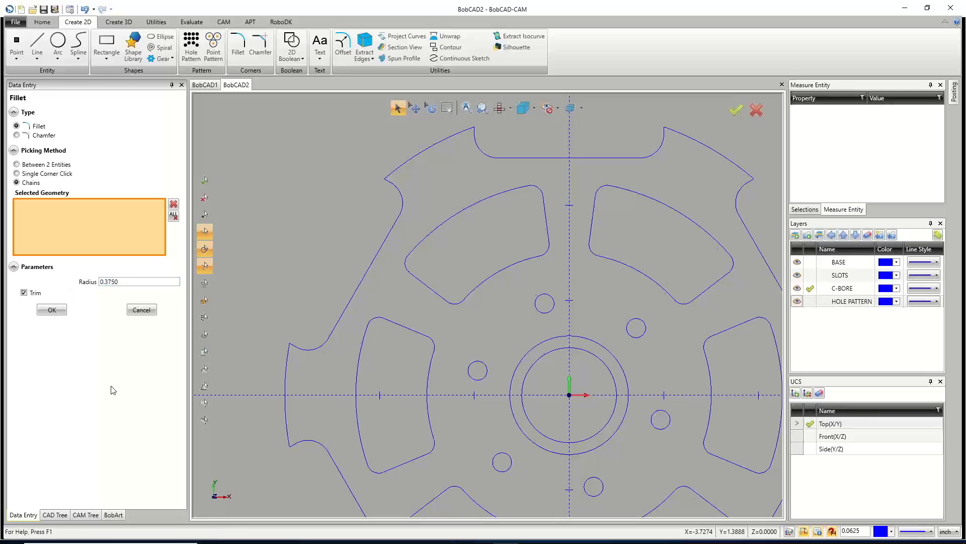
right_click(308, 235)
click(318, 248)
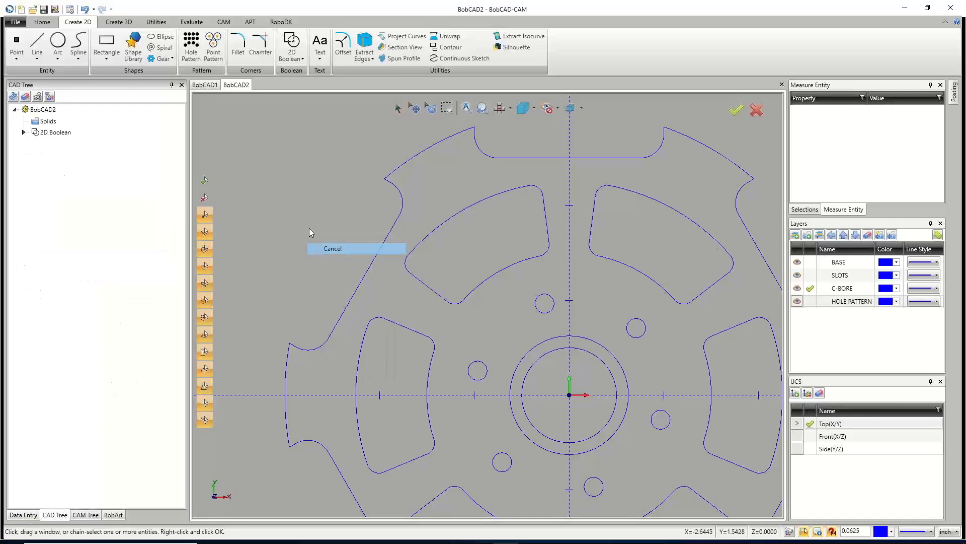
Measure the short angled line at the upper-left slot's outer corner.
click(181, 24)
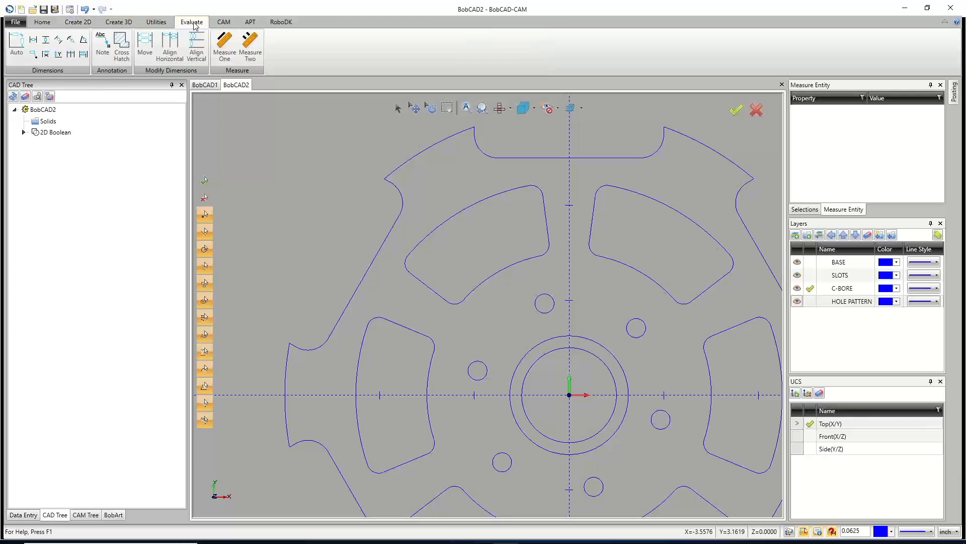
click(224, 48)
click(422, 285)
scroll(864, 171, down, 3)
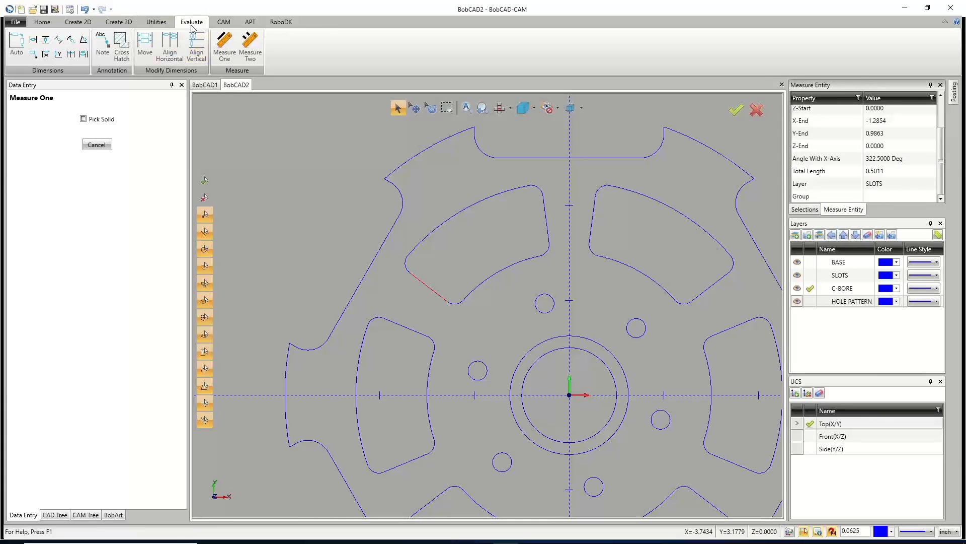
click(429, 287)
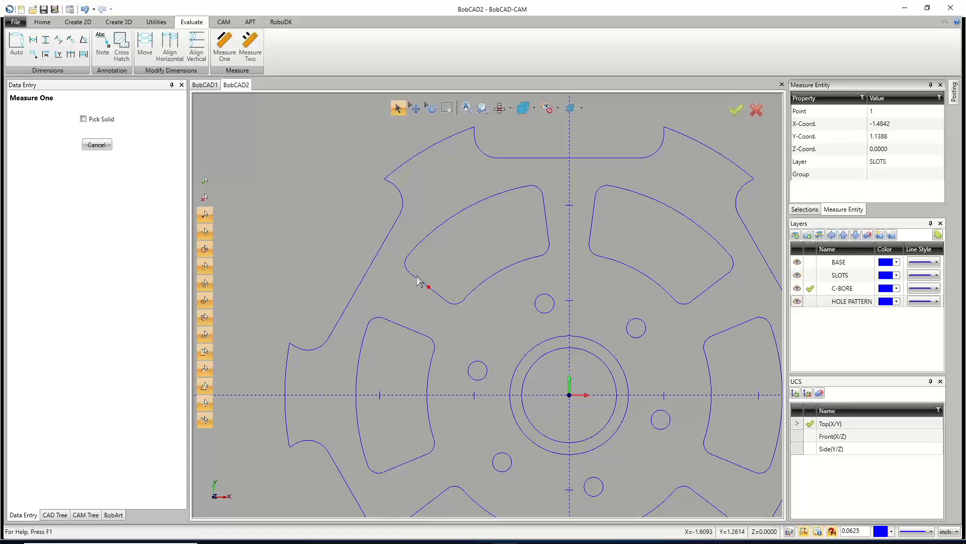
click(421, 281)
scroll(887, 157, down, 2)
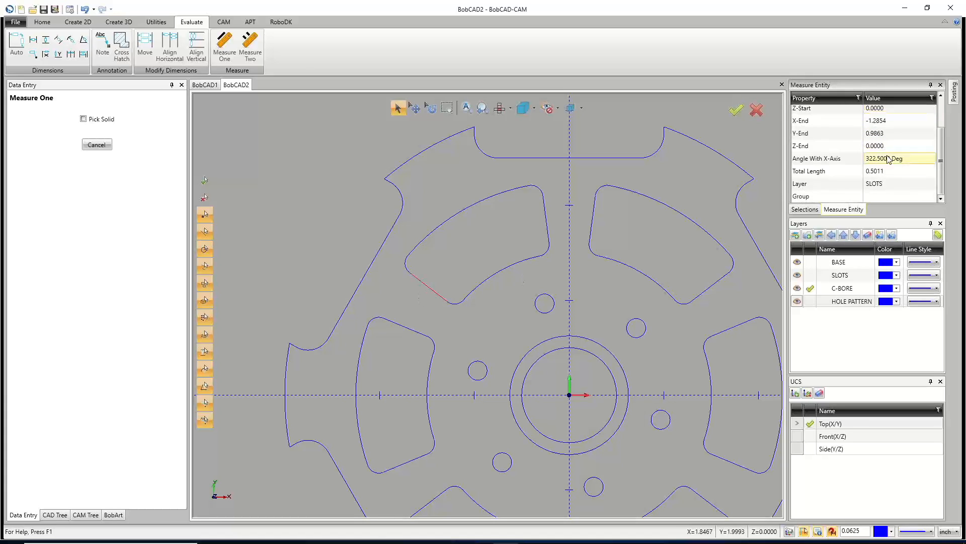
scroll(879, 180, up, 2)
scroll(877, 179, down, 2)
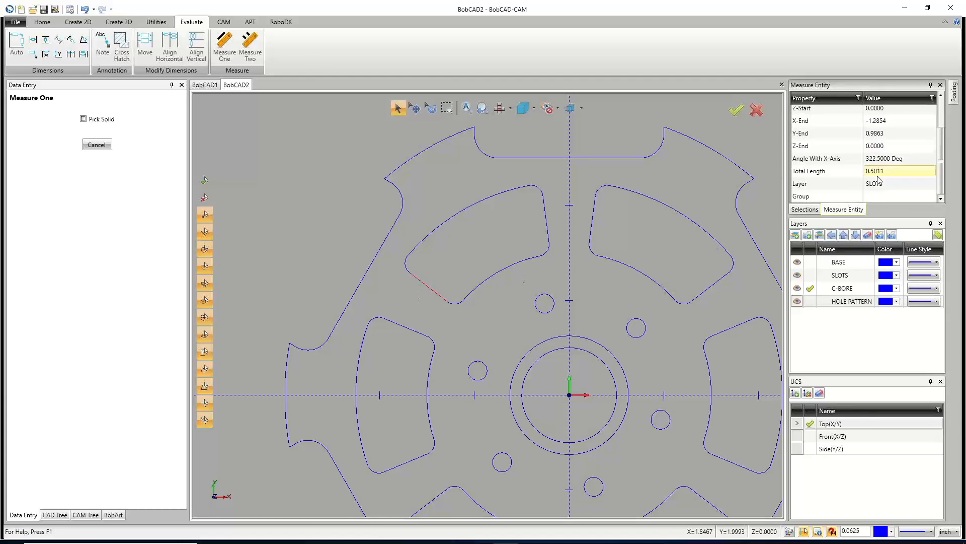
Measure the width across the top notch's opening, then measure the slot's angled corner line again.
click(251, 42)
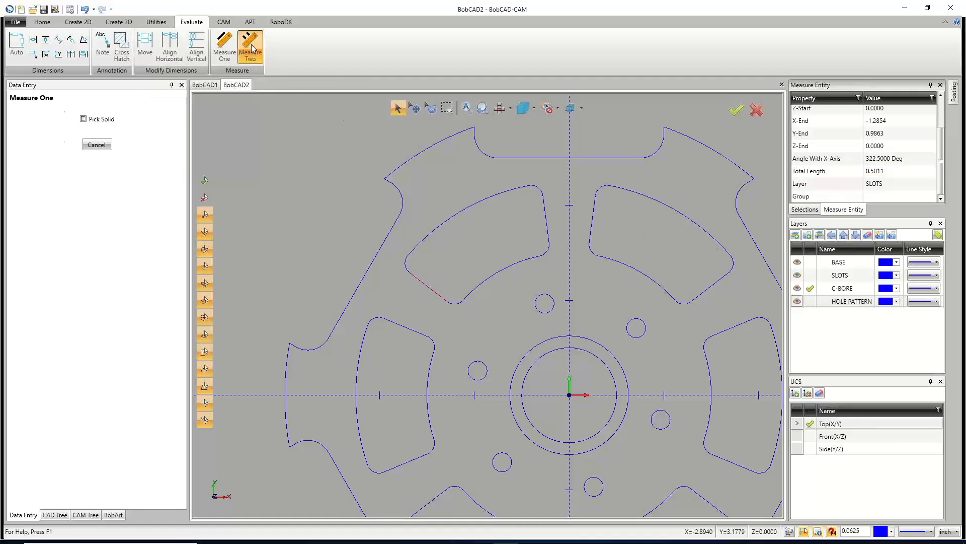
click(474, 127)
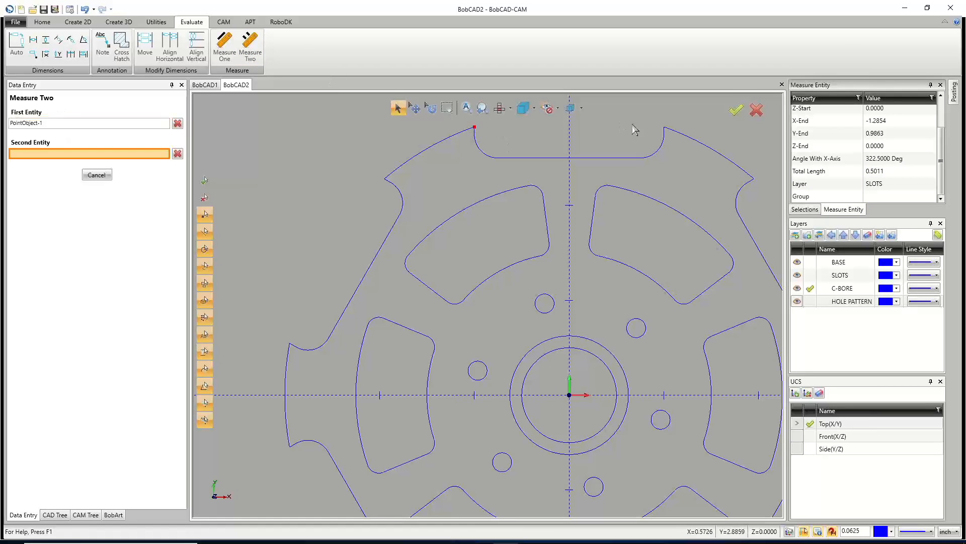
click(664, 127)
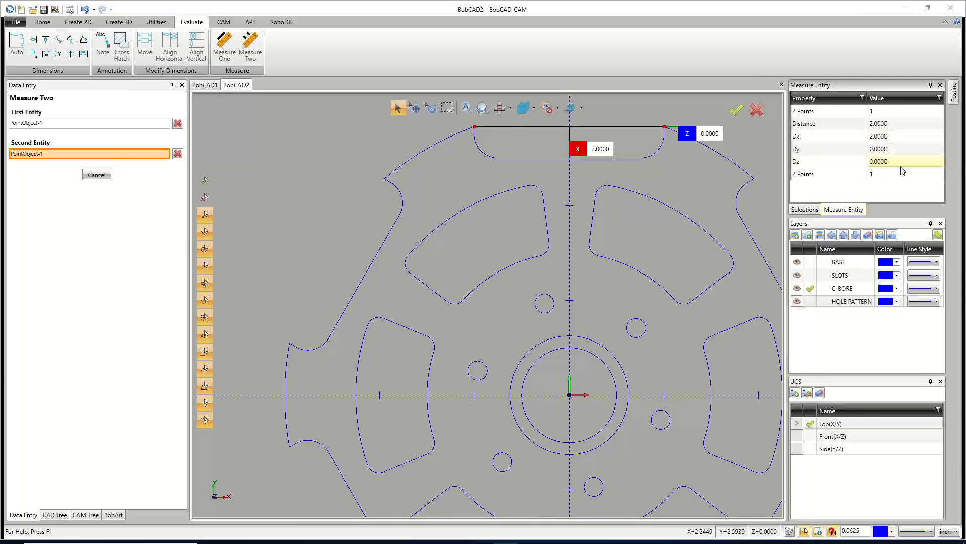
click(97, 174)
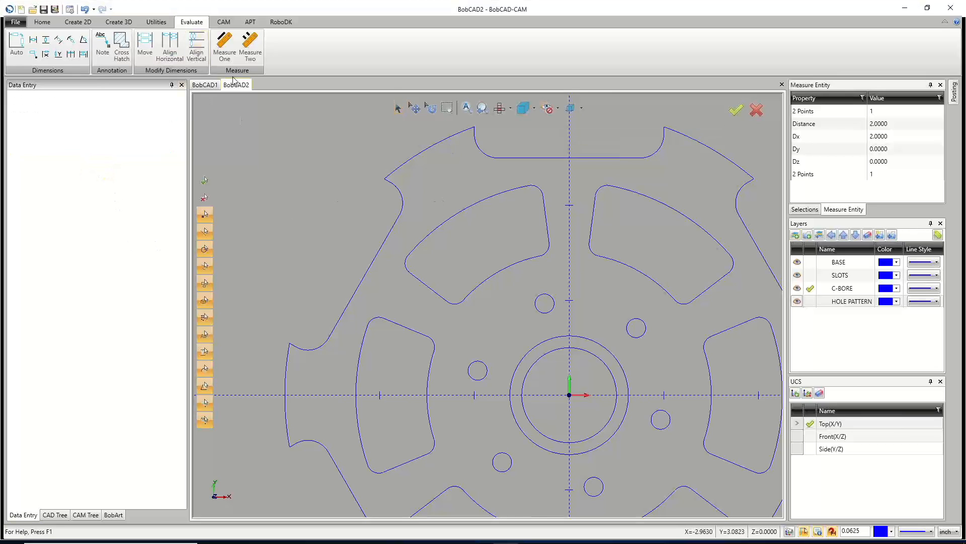
click(225, 45)
click(436, 293)
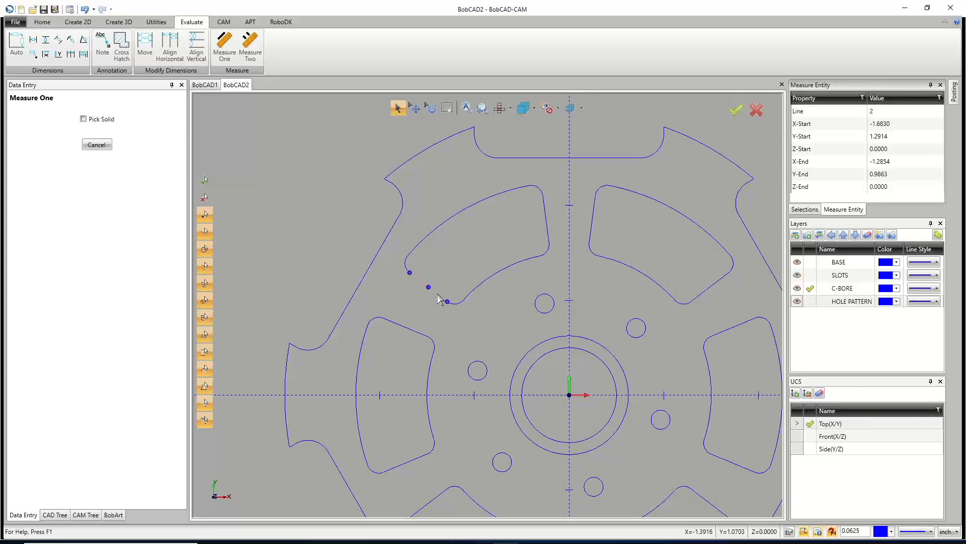
scroll(864, 198, down, 2)
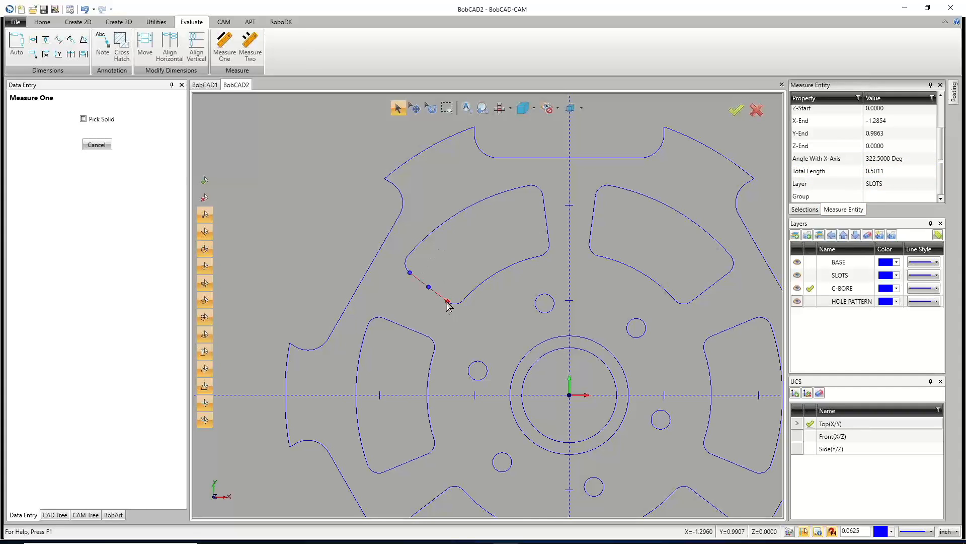
Fillet the upper-left slot's angled outer corner between two entities with a radius of 0.502, then leave the Fillet command.
click(75, 22)
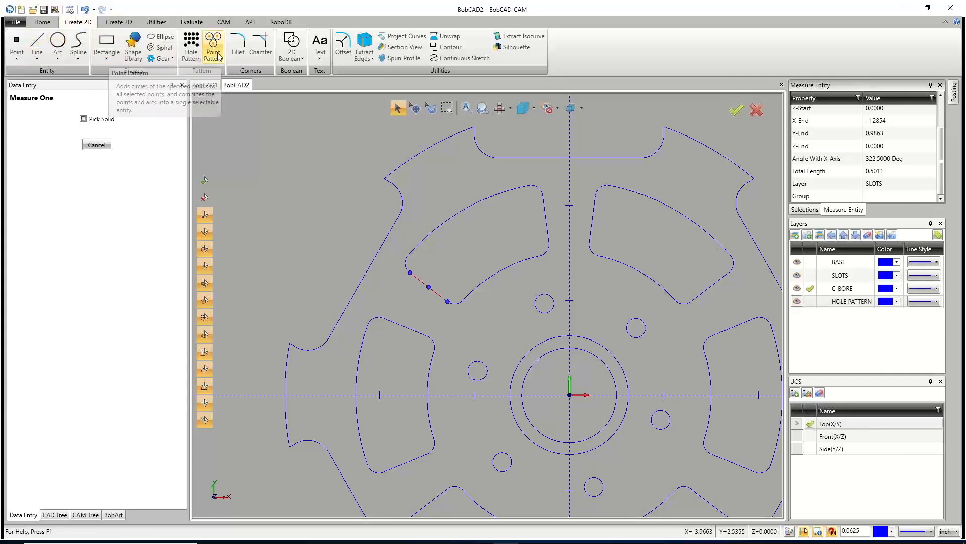
click(238, 44)
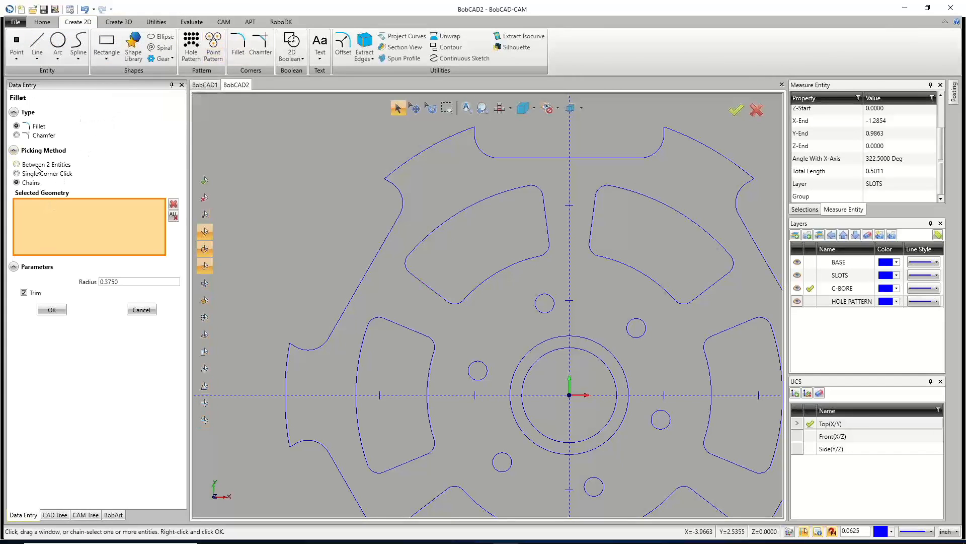
click(17, 173)
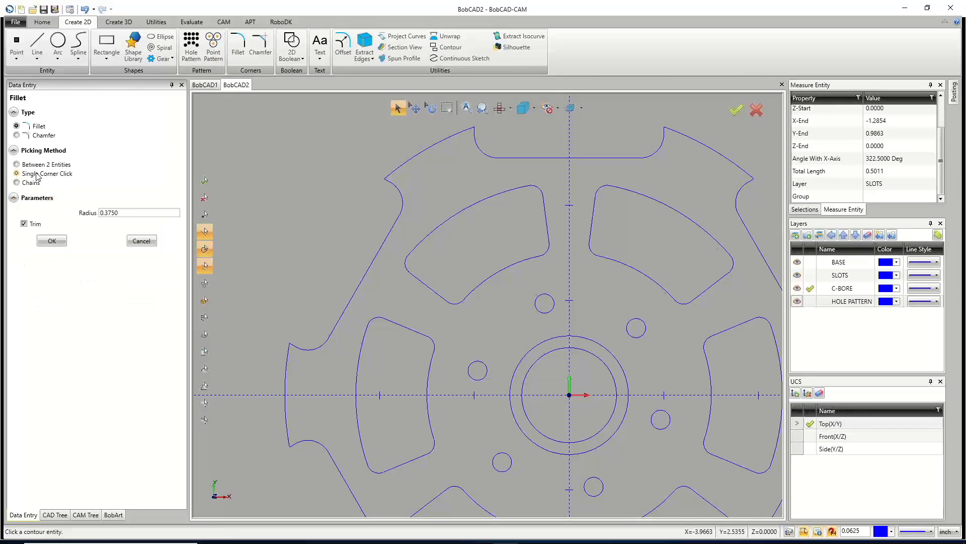
click(36, 165)
drag(135, 212, 66, 214)
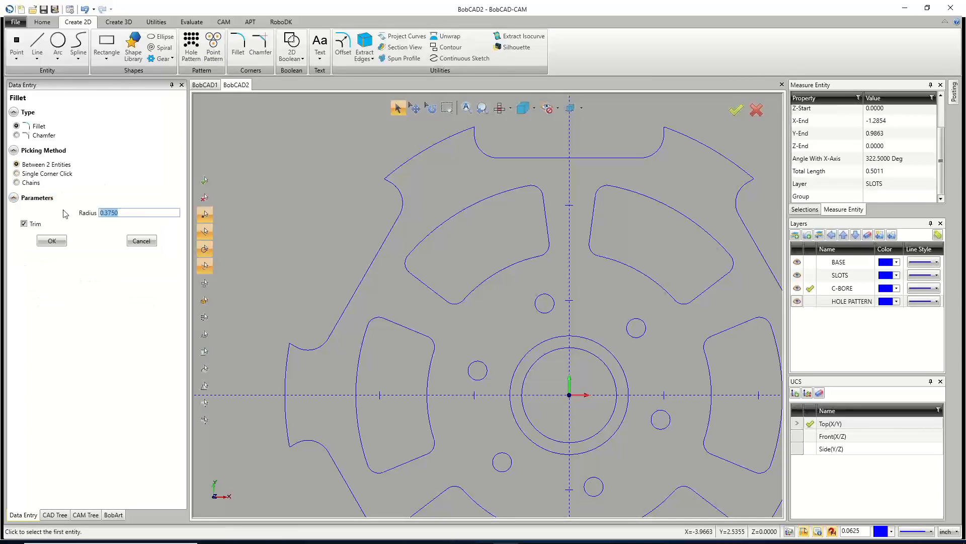
text(.5)
click(415, 277)
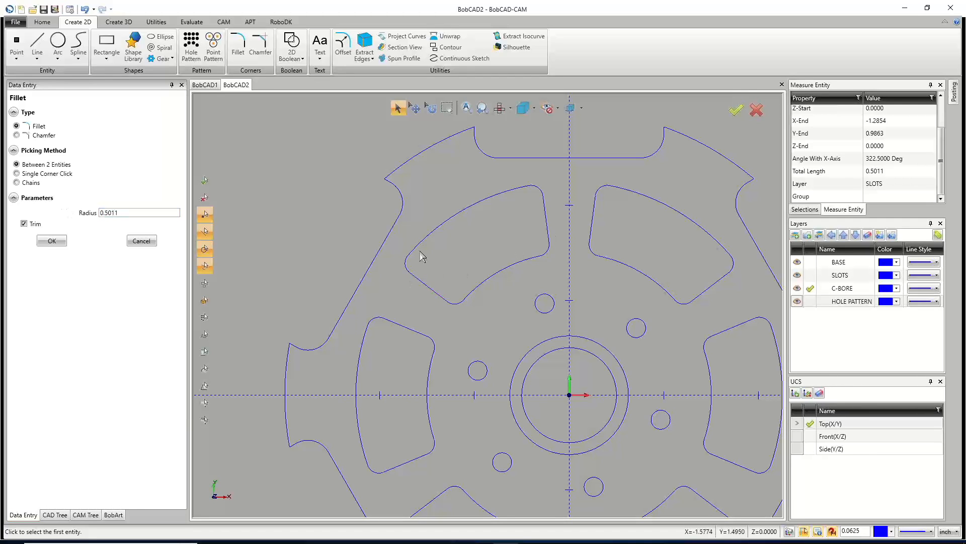
click(416, 281)
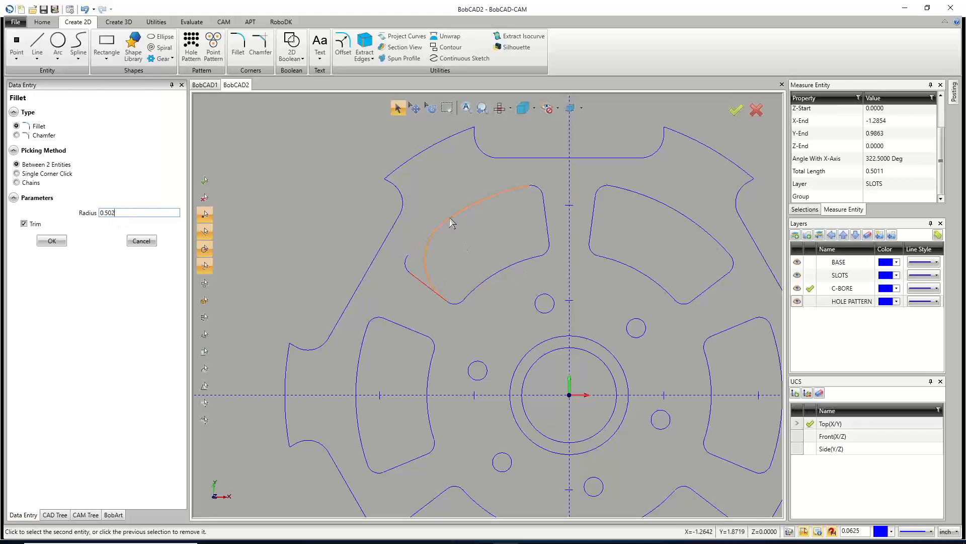
click(464, 210)
click(459, 215)
scroll(445, 298, up, 5)
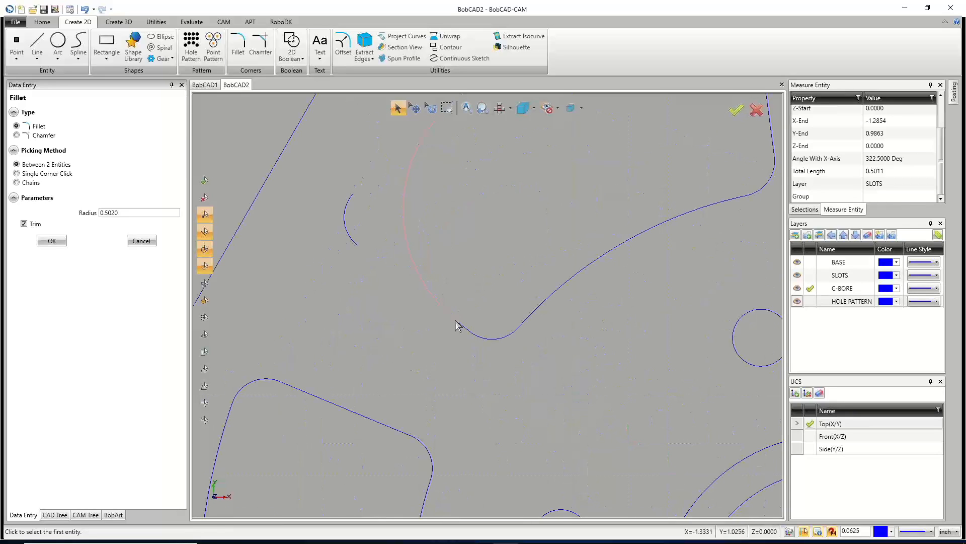
scroll(464, 330, up, 5)
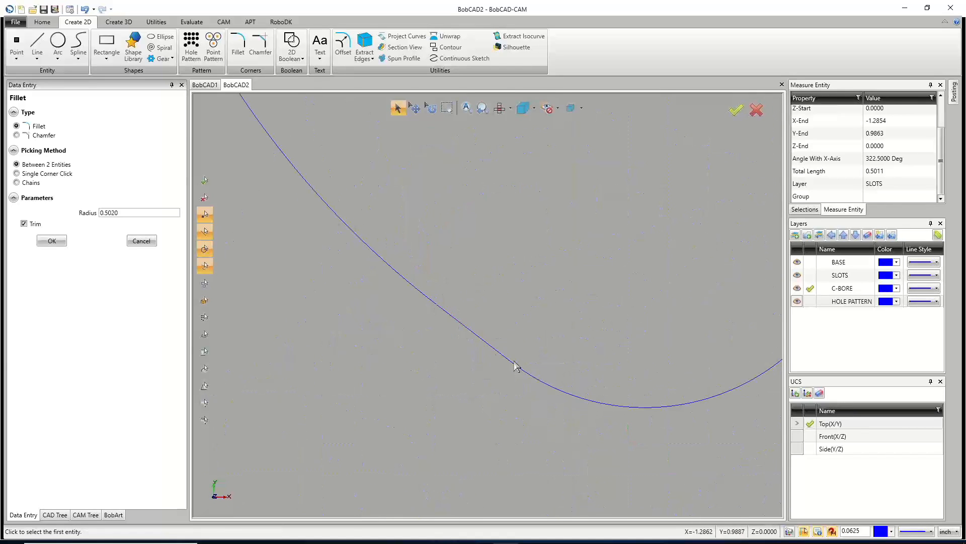
scroll(467, 318, down, 3)
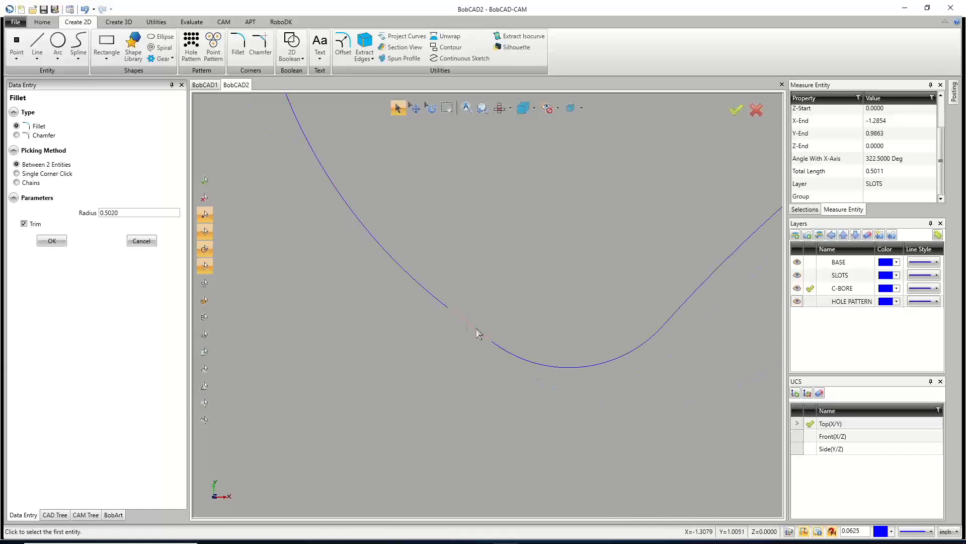
scroll(456, 324, down, 4)
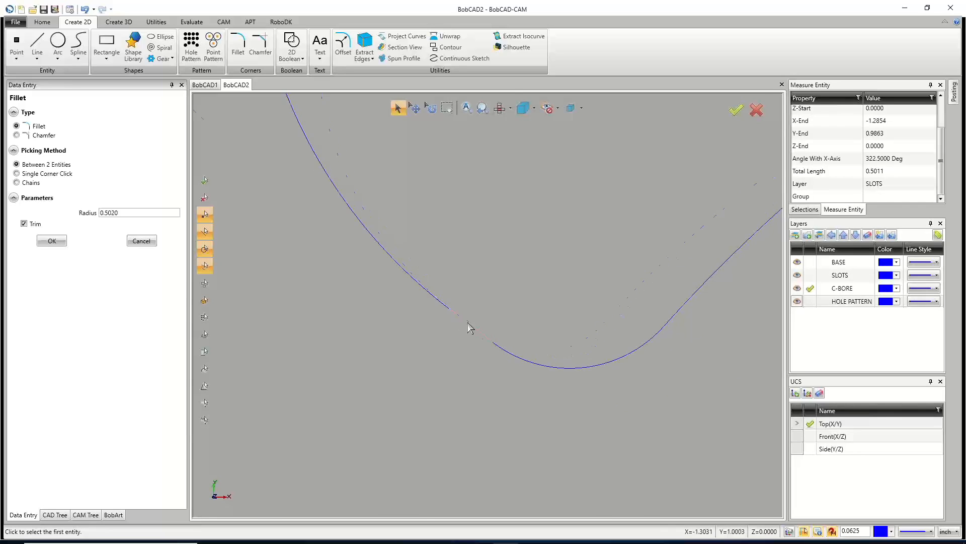
scroll(456, 322, down, 5)
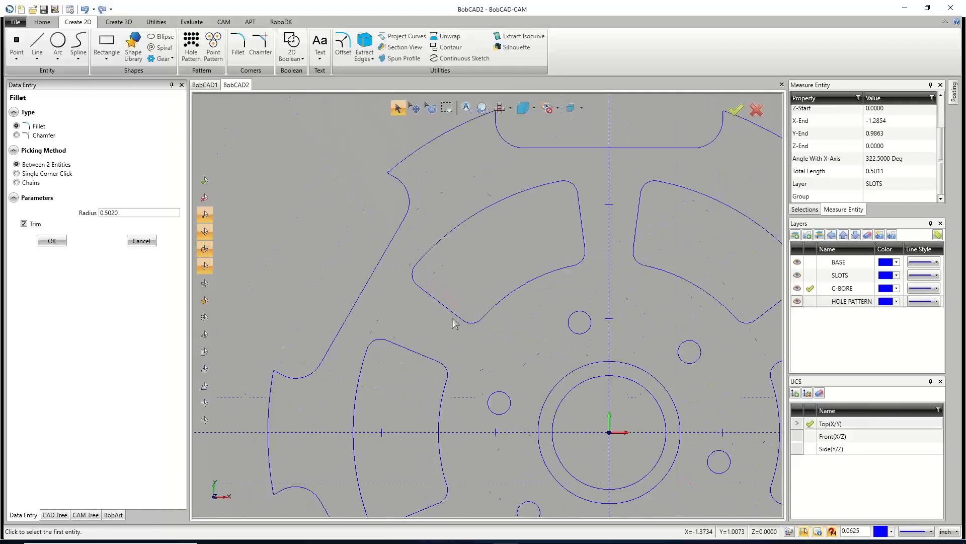
scroll(409, 222, up, 5)
scroll(409, 222, up, 4)
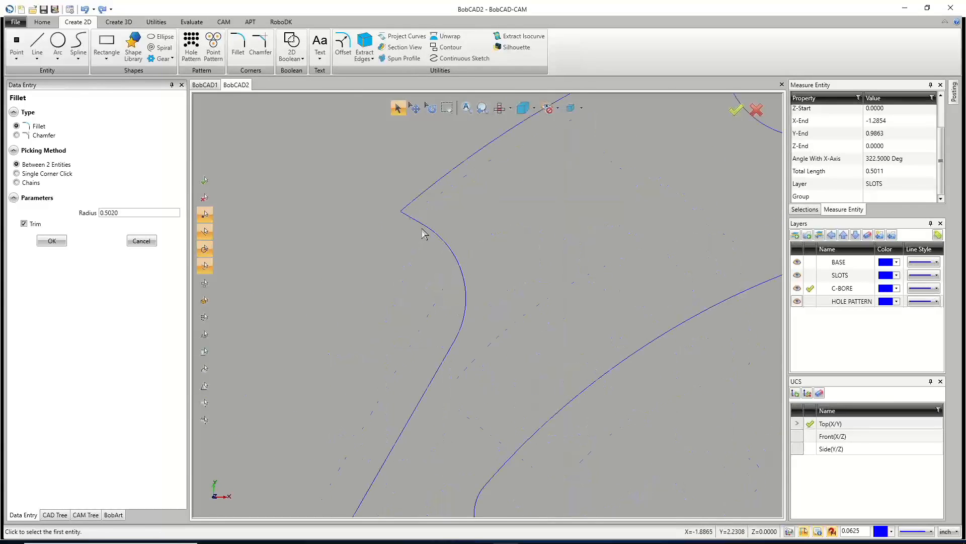
right_click(302, 215)
click(325, 233)
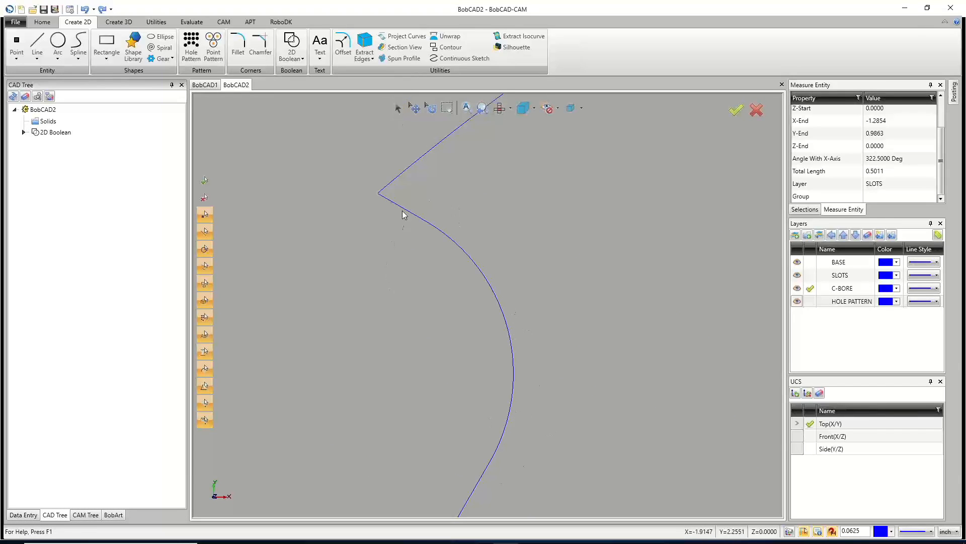
click(398, 108)
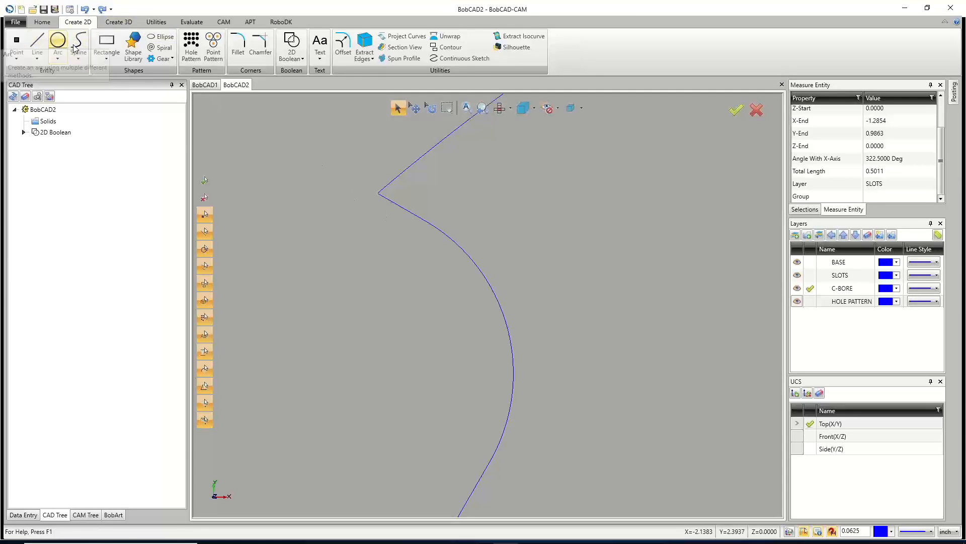
click(238, 45)
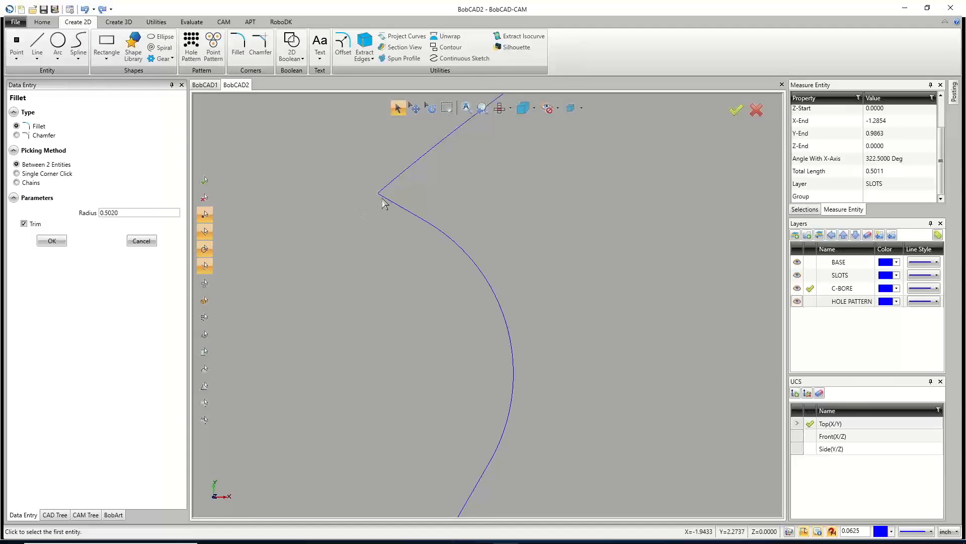
scroll(390, 201, down, 2)
click(416, 199)
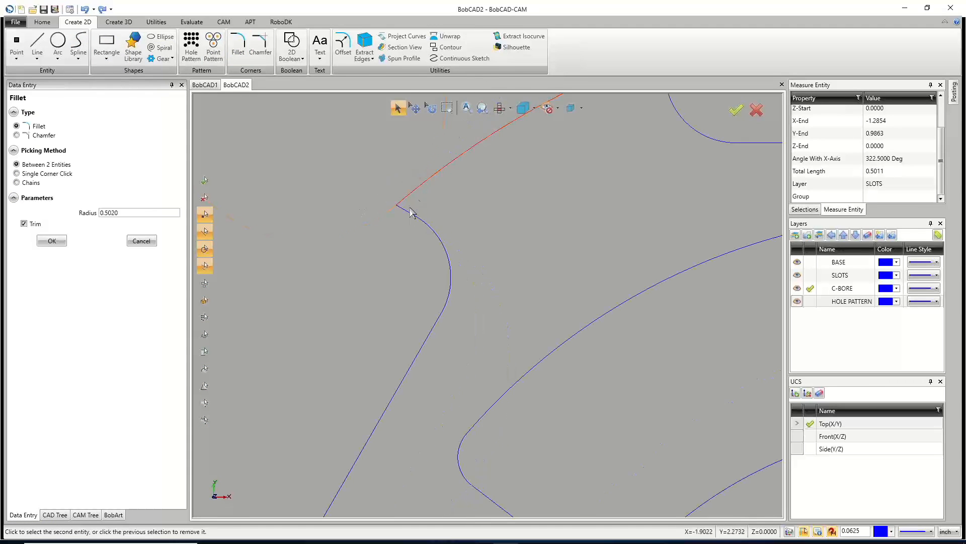
scroll(408, 217, down, 3)
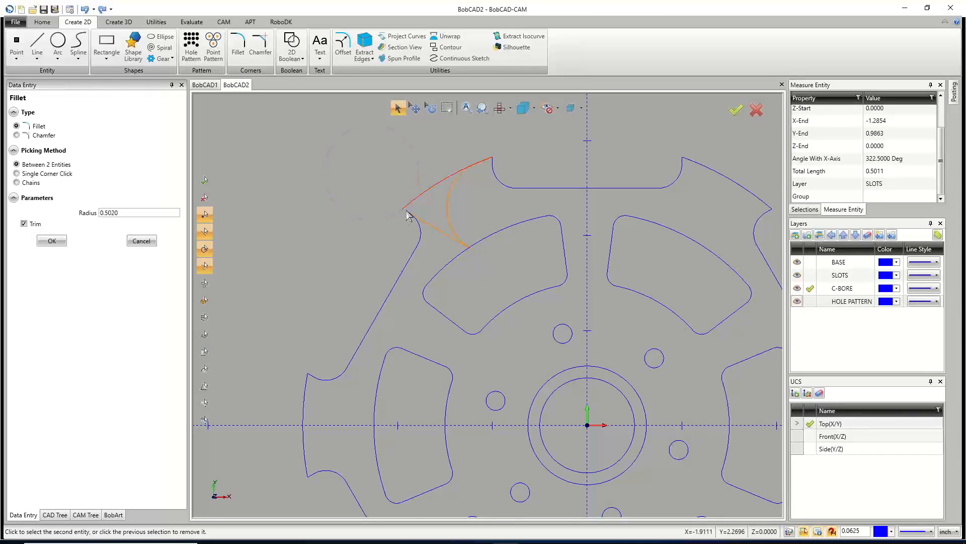
click(141, 242)
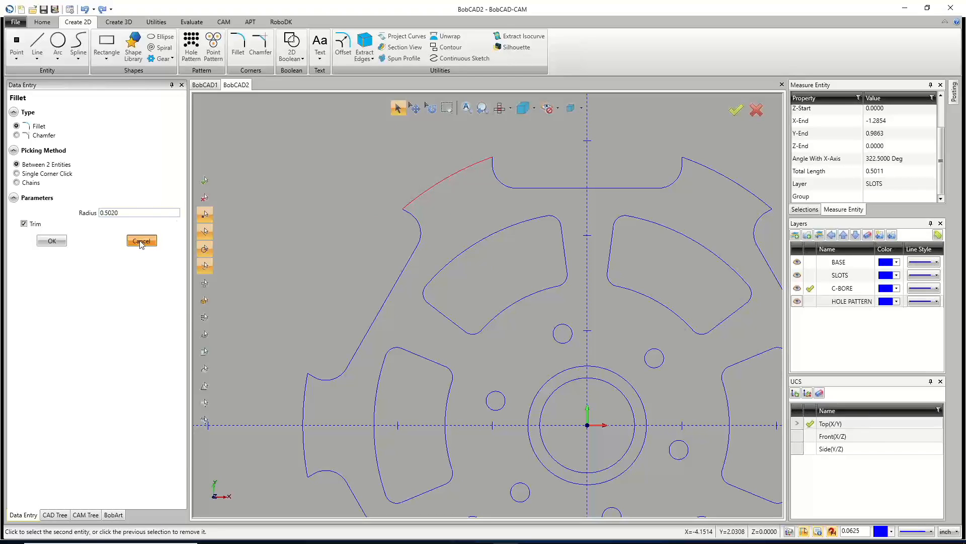
Set the fillet radius to 0.125 and try filleting the upper-left notch's outer corner.
click(238, 44)
double_click(111, 212)
text(.25)
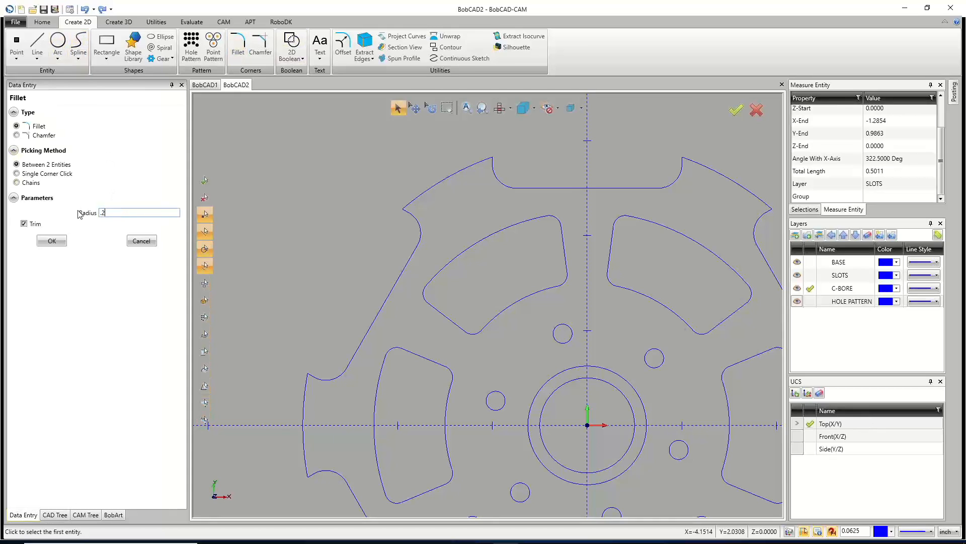
double_click(123, 212)
text(.125)
scroll(330, 228, up, 6)
scroll(333, 228, down, 6)
scroll(424, 206, up, 5)
scroll(424, 205, up, 1)
click(358, 219)
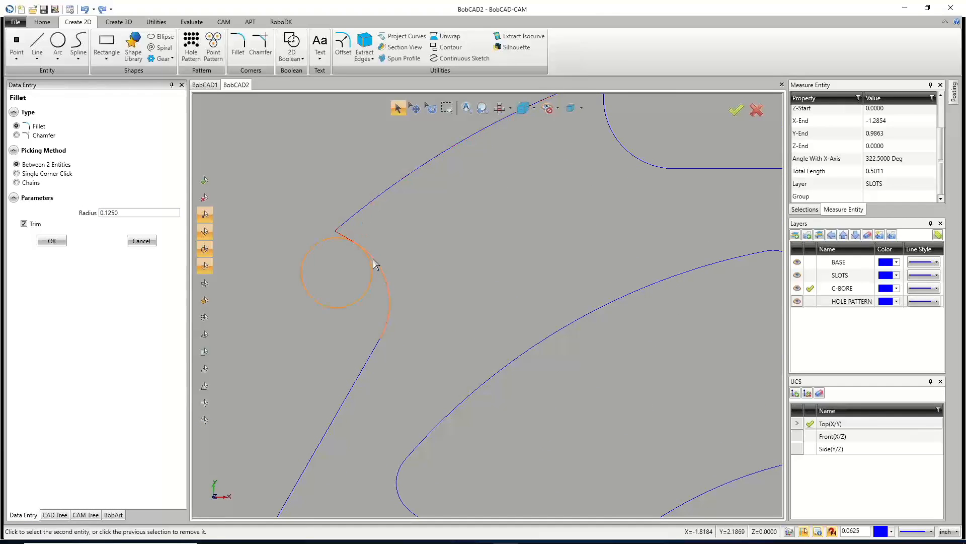
click(369, 203)
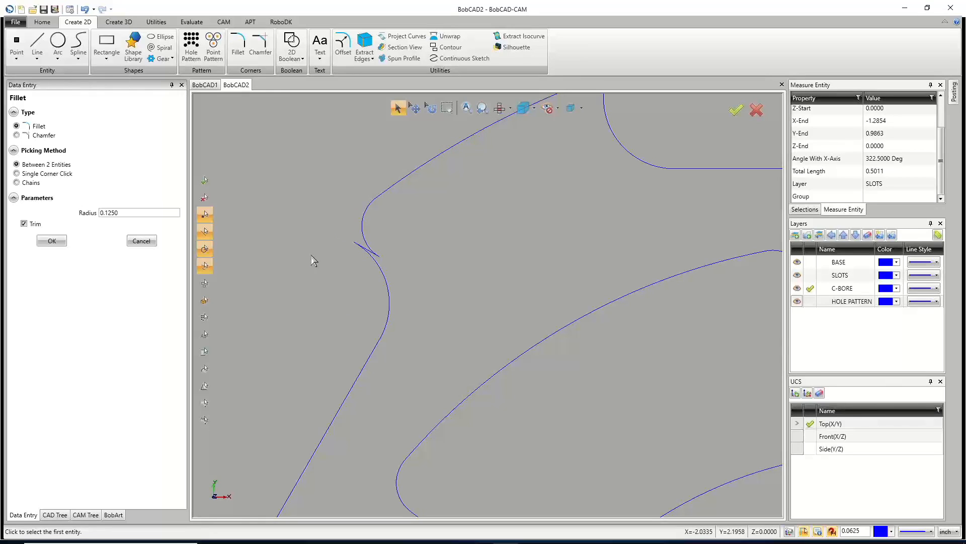
Undo that fillet and round the same notch corner between the tab arc and the outer edge.
key(ctrl+z)
click(374, 260)
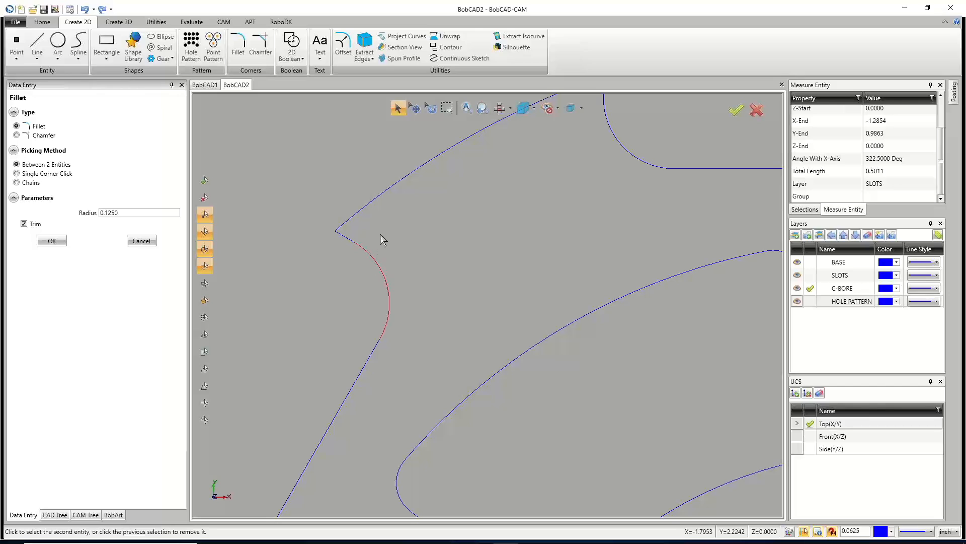
click(390, 188)
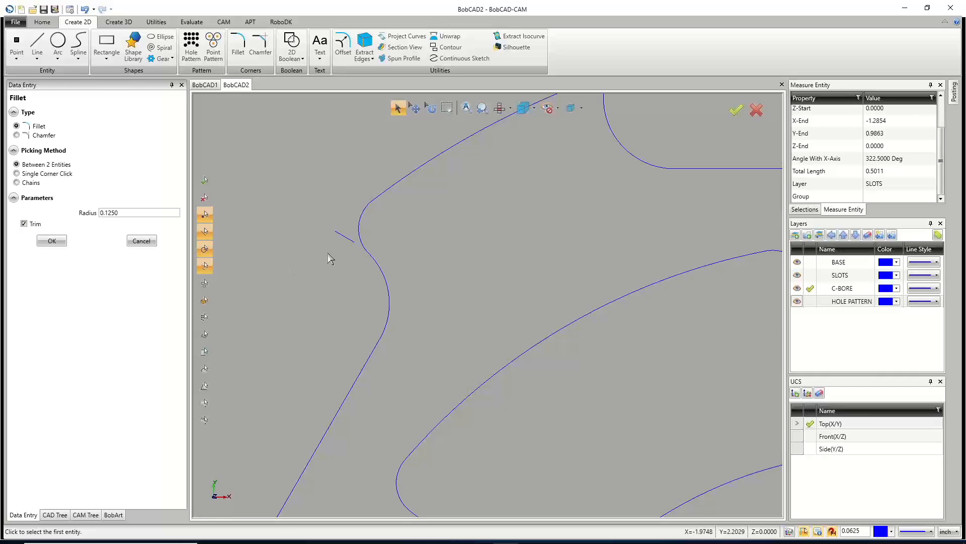
Round the upper-left notch's other outer corner with the 0.125 fillet.
scroll(345, 275, down, 3)
scroll(458, 231, up, 3)
scroll(436, 177, up, 2)
click(433, 221)
click(379, 204)
Fillet the top notch's right outer corner with the 0.125 radius.
scroll(371, 222, down, 3)
scroll(369, 224, up, 3)
scroll(551, 221, up, 2)
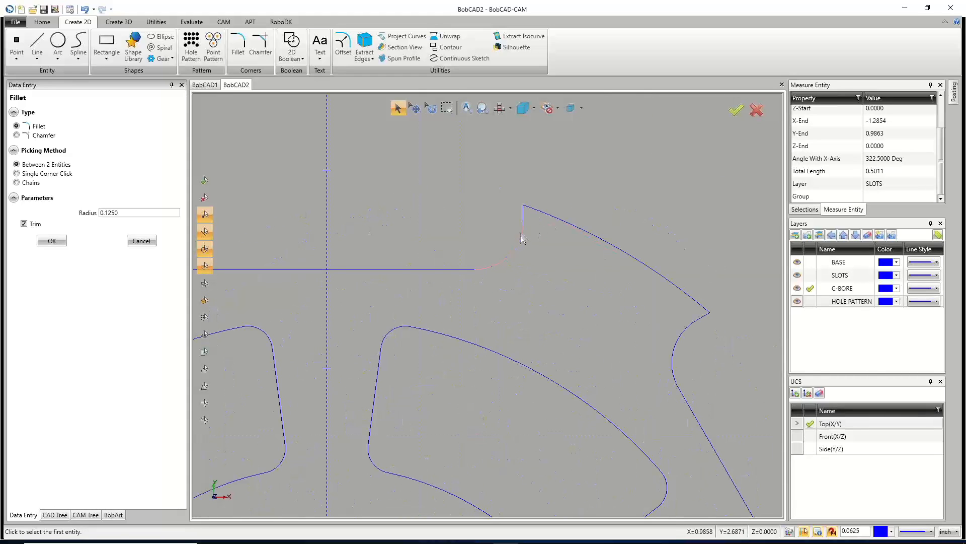
click(523, 237)
click(564, 227)
Fillet both outer corners of the upper-right notch with the 0.125 radius.
scroll(470, 263, down, 3)
scroll(537, 287, up, 2)
click(535, 278)
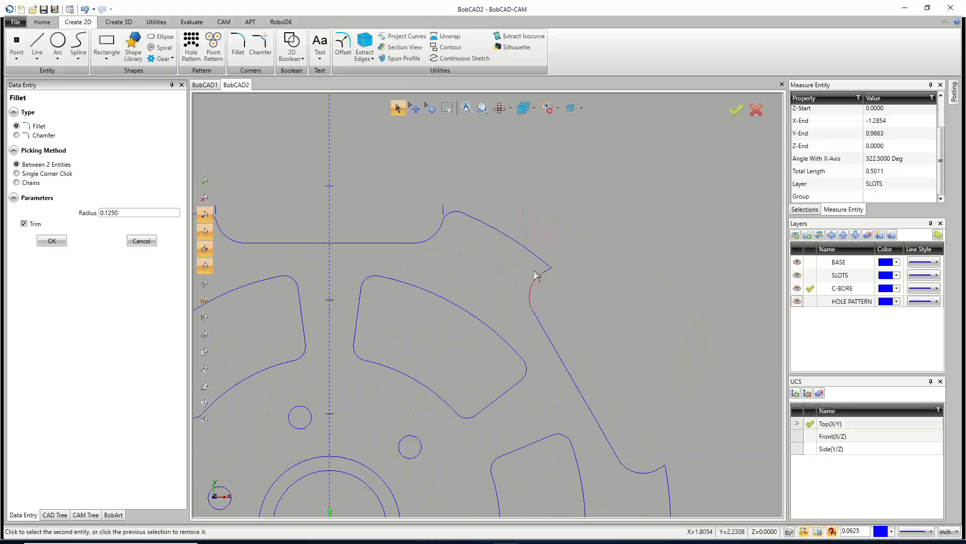
click(529, 254)
scroll(529, 256, down, 3)
scroll(574, 352, up, 3)
click(572, 345)
click(593, 381)
Fillet both outer corners of the right-side notch with the 0.125 radius.
scroll(593, 384, down, 3)
scroll(554, 397, up, 3)
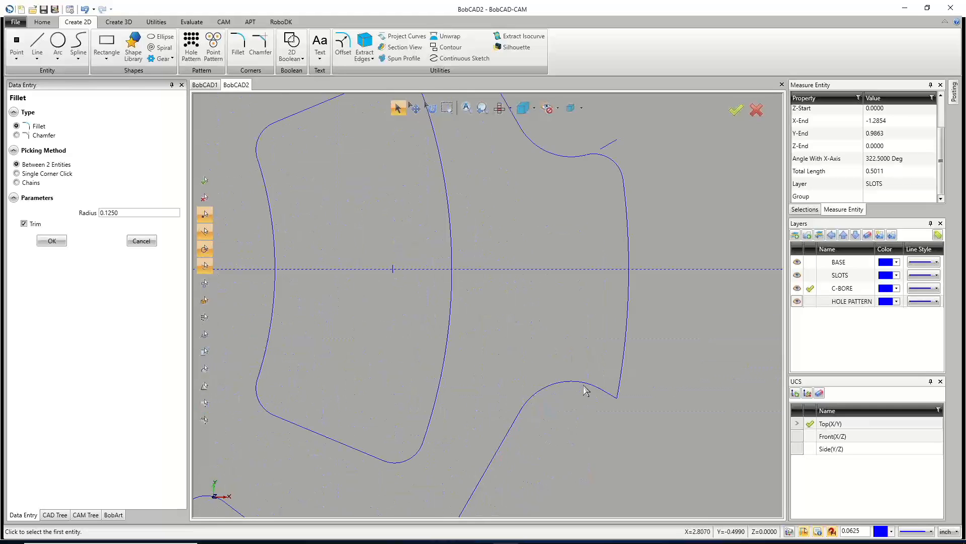
click(583, 388)
click(625, 342)
scroll(584, 338, down, 5)
scroll(566, 383, up, 6)
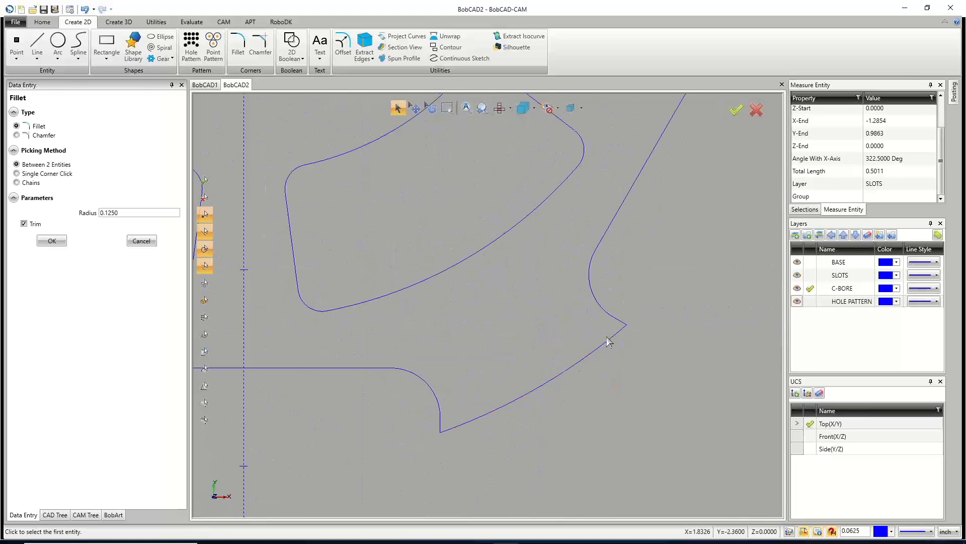
click(600, 306)
click(605, 344)
click(606, 346)
Fillet both outer corners of the bottom notch with the 0.125 radius.
click(438, 400)
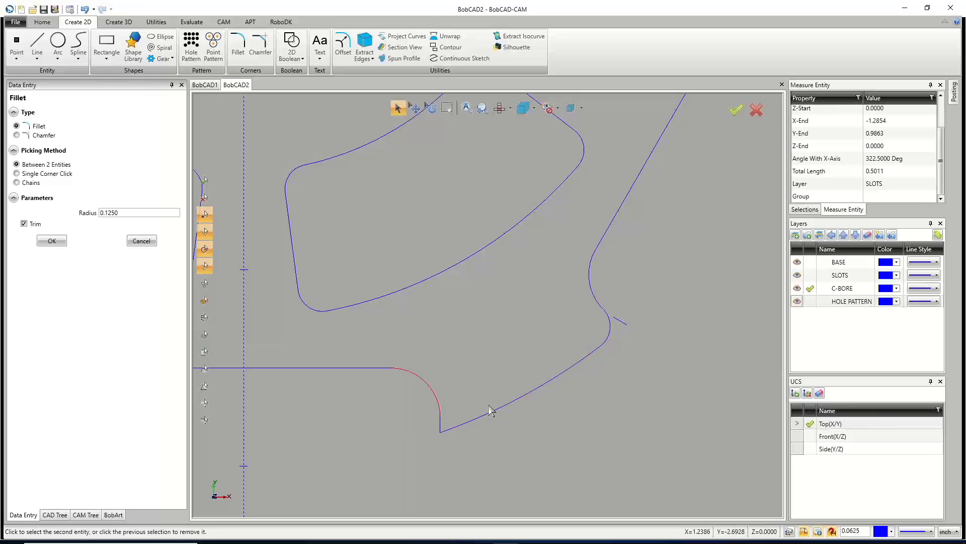
click(497, 411)
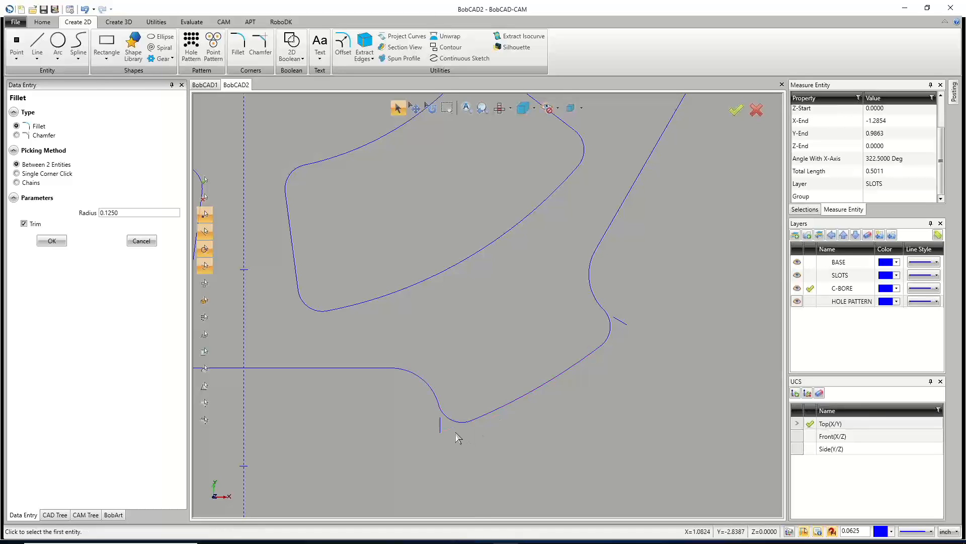
scroll(481, 416, down, 5)
scroll(364, 419, up, 6)
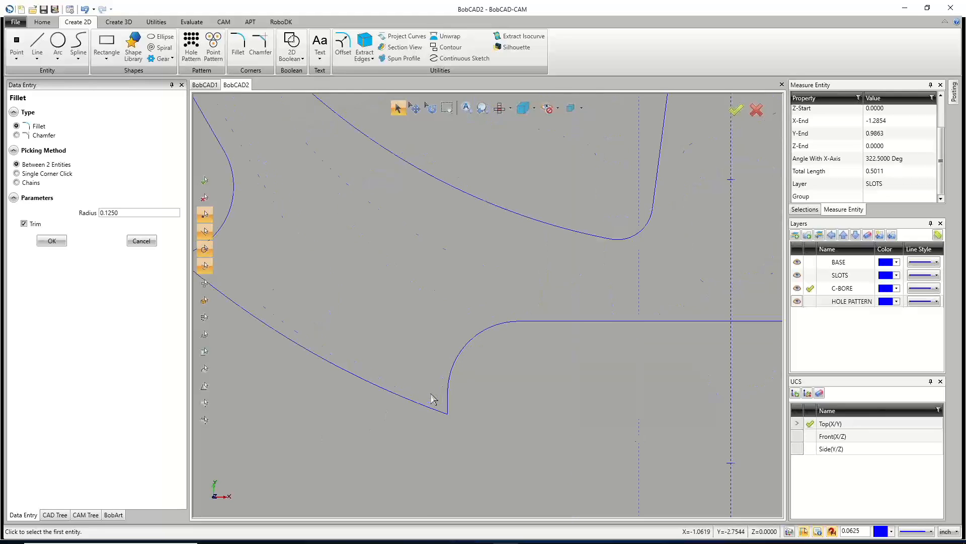
click(450, 378)
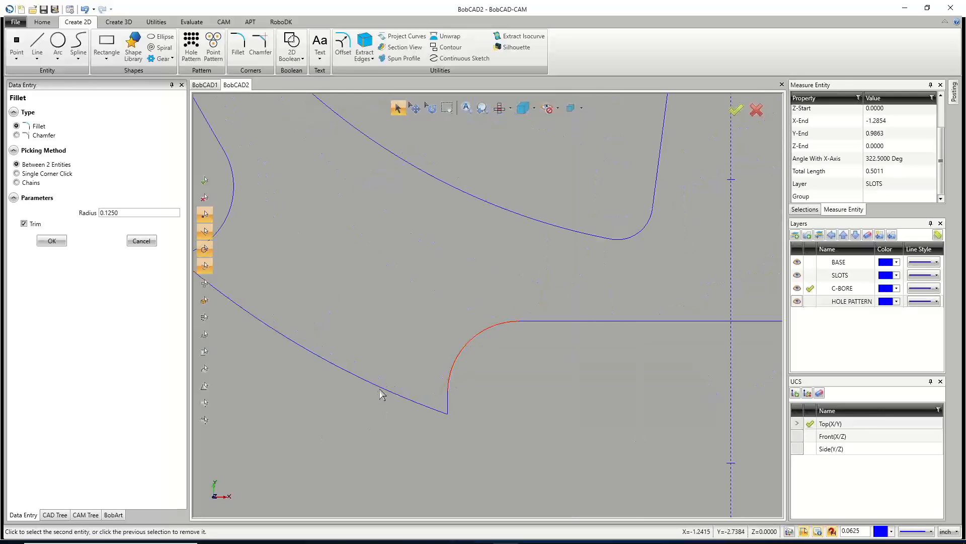
click(381, 389)
Fillet the lower-left notch's outer corner with the 0.125 radius.
scroll(450, 461, down, 6)
scroll(373, 424, up, 4)
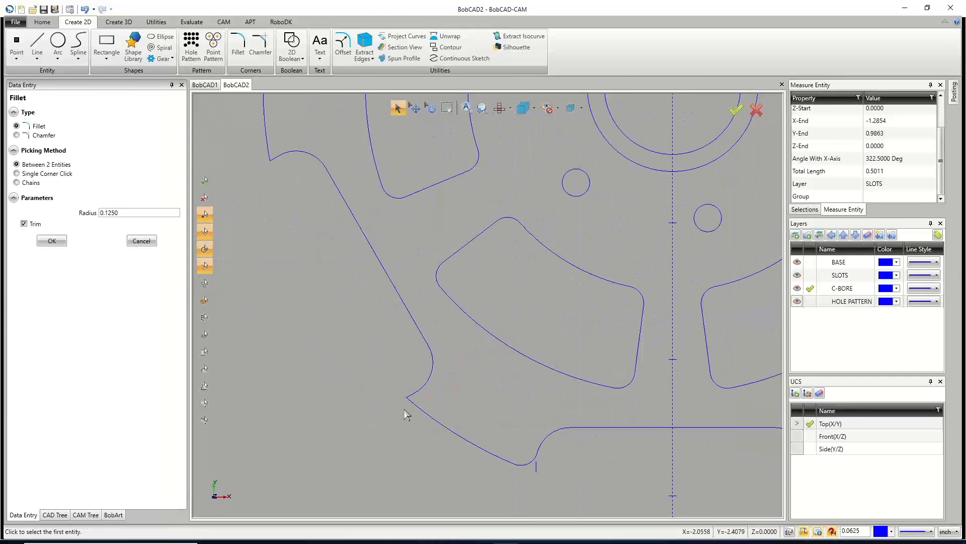
click(423, 385)
click(429, 419)
scroll(373, 414, down, 5)
scroll(355, 276, up, 5)
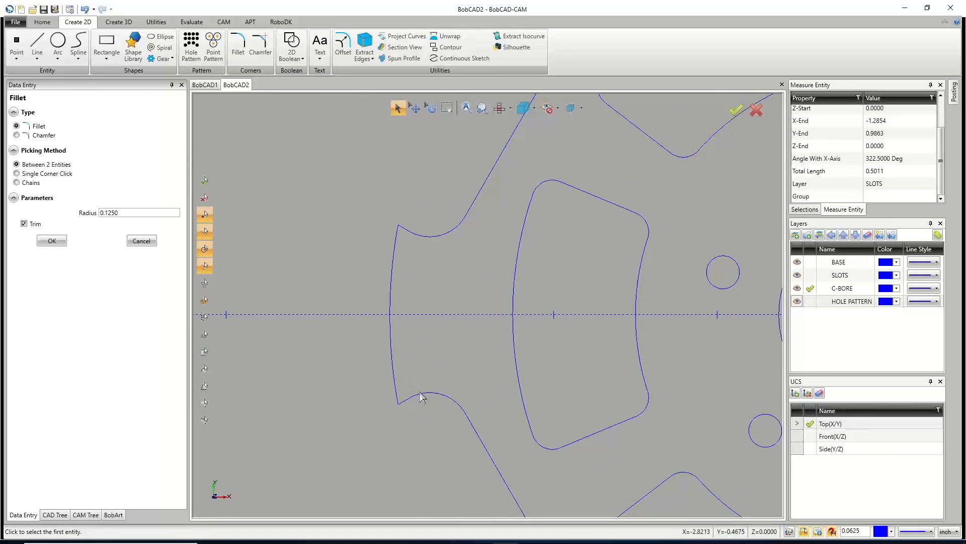
Fillet both outer corners of the left-side notch with the 0.125 radius.
click(420, 395)
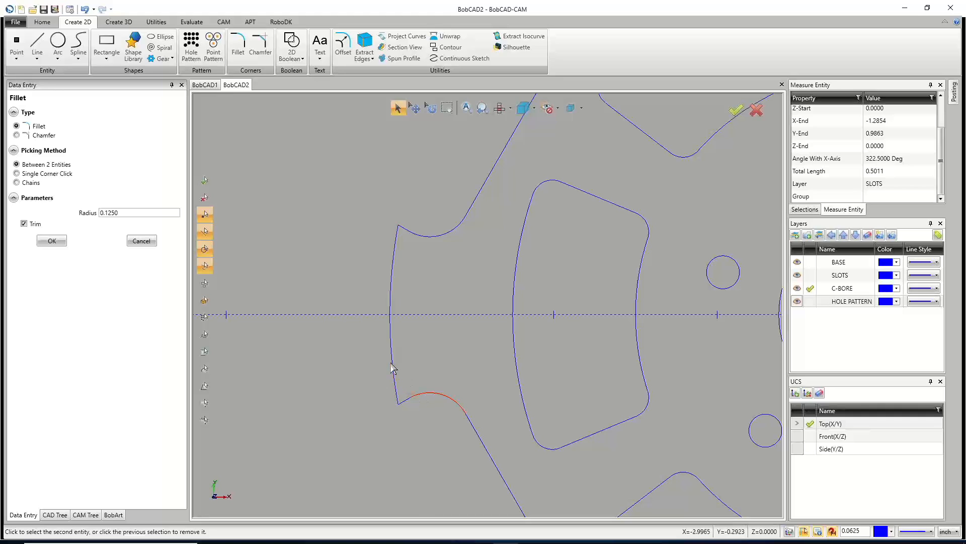
click(392, 362)
click(421, 235)
click(393, 256)
scroll(415, 313, down, 5)
scroll(479, 185, up, 4)
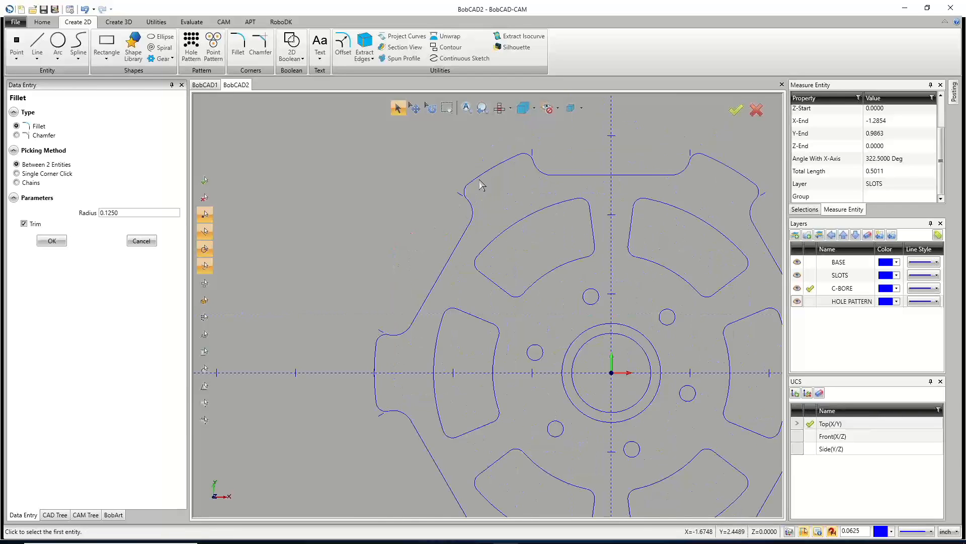
Leave the Fillet command, hide the SLOTS and HOLE PATTERN layers, and make BASE the current layer.
scroll(337, 247, down, 6)
right_click(326, 210)
click(355, 225)
click(398, 112)
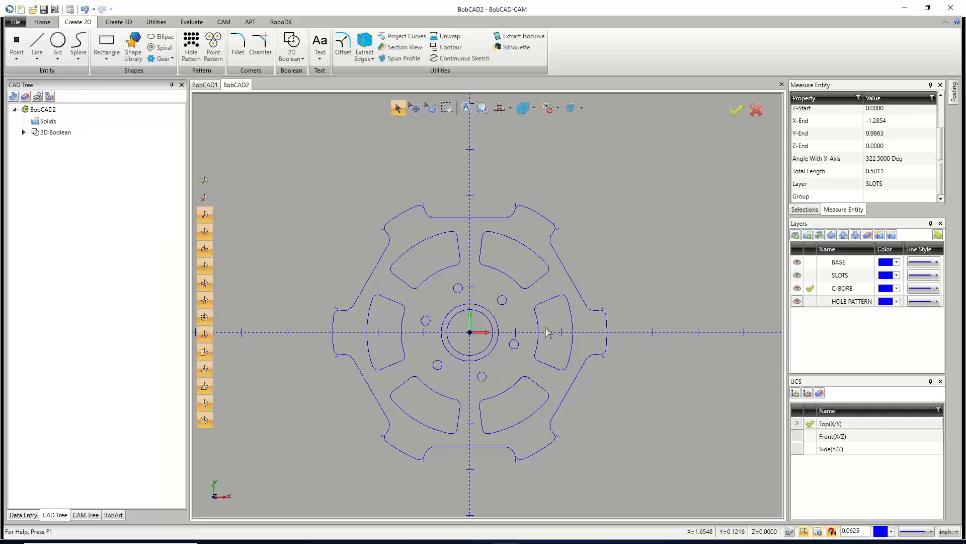
click(797, 301)
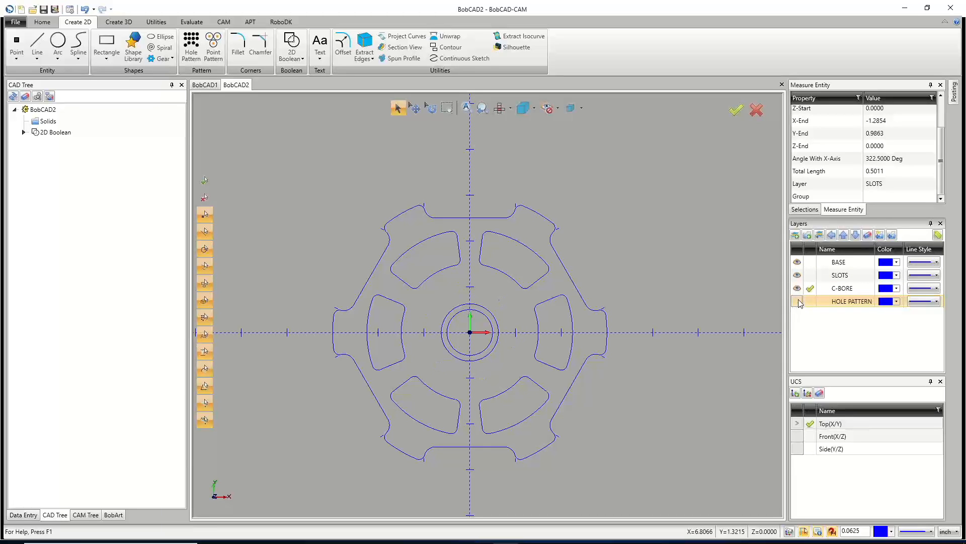
click(797, 275)
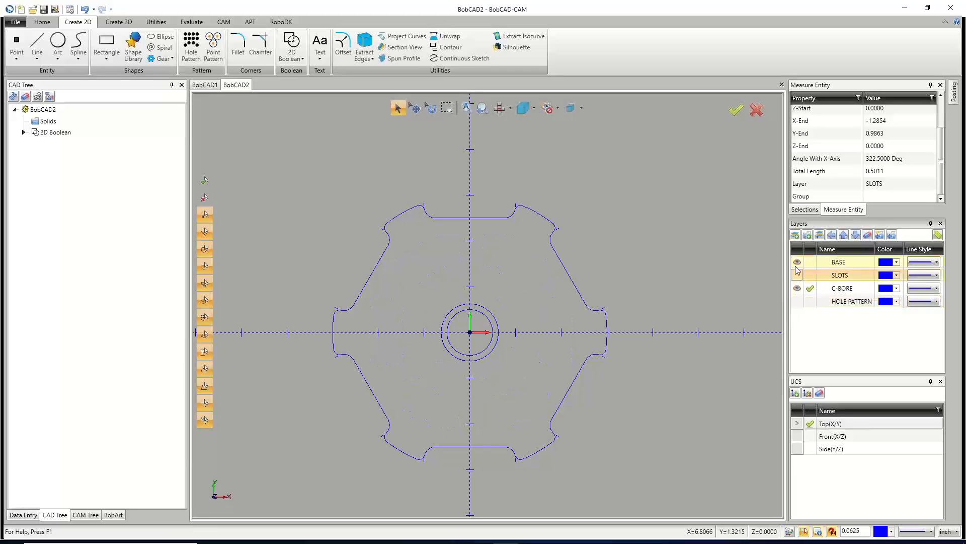
click(810, 263)
click(797, 288)
click(797, 288)
click(810, 288)
click(797, 262)
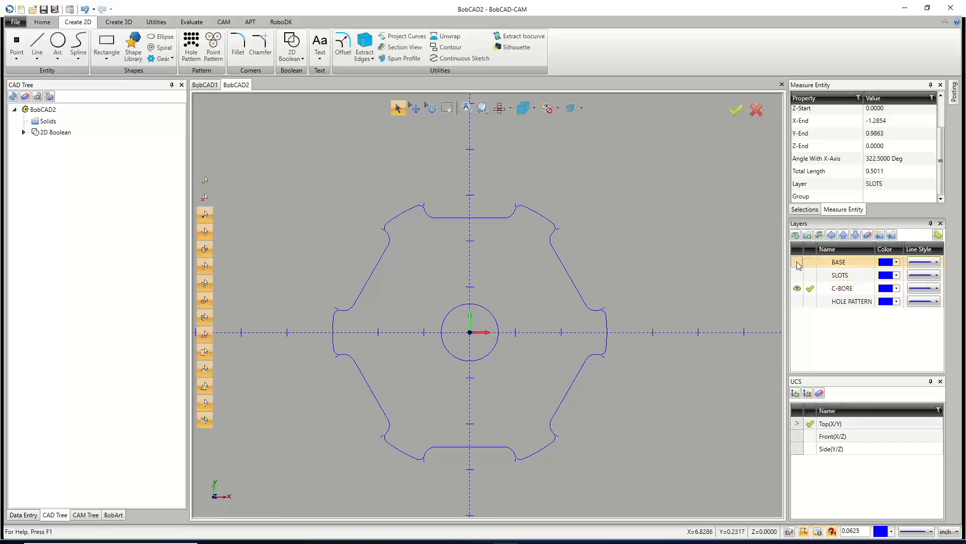
click(798, 262)
click(797, 262)
click(797, 262)
click(797, 262)
click(797, 262)
click(797, 263)
click(797, 262)
click(810, 263)
click(798, 288)
click(797, 288)
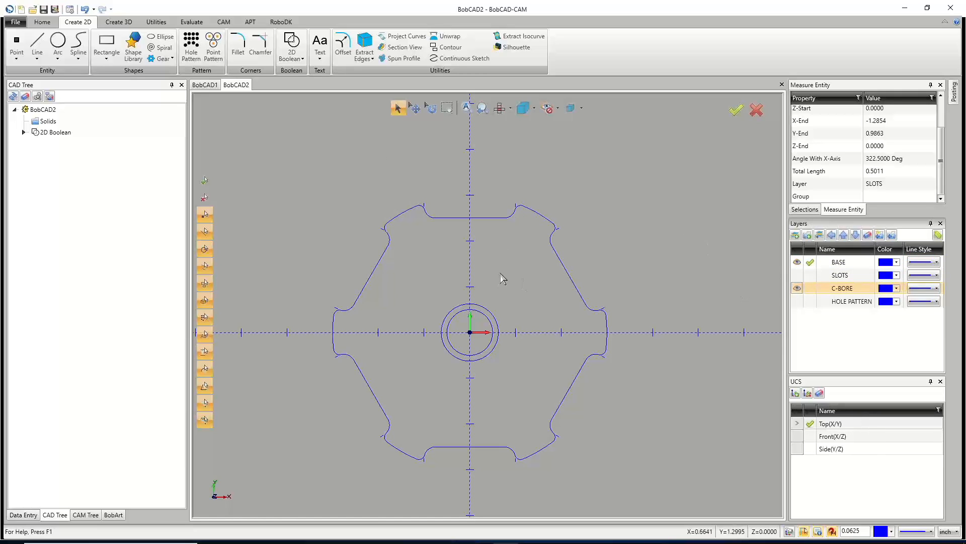
Select the notched outer outline and move it onto the current BASE layer.
right_click(448, 181)
click(466, 199)
click(398, 107)
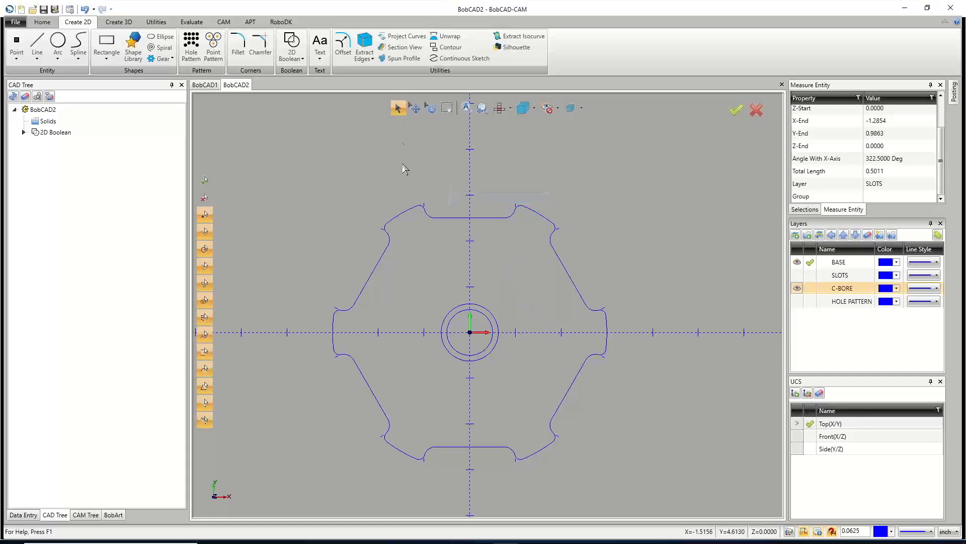
click(405, 212)
click(444, 321)
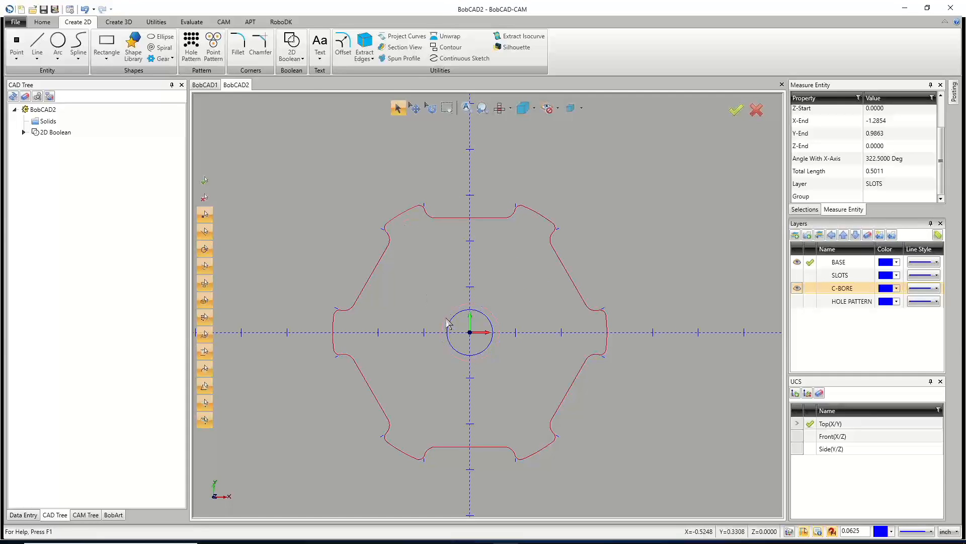
click(448, 325)
scroll(466, 286, down, 2)
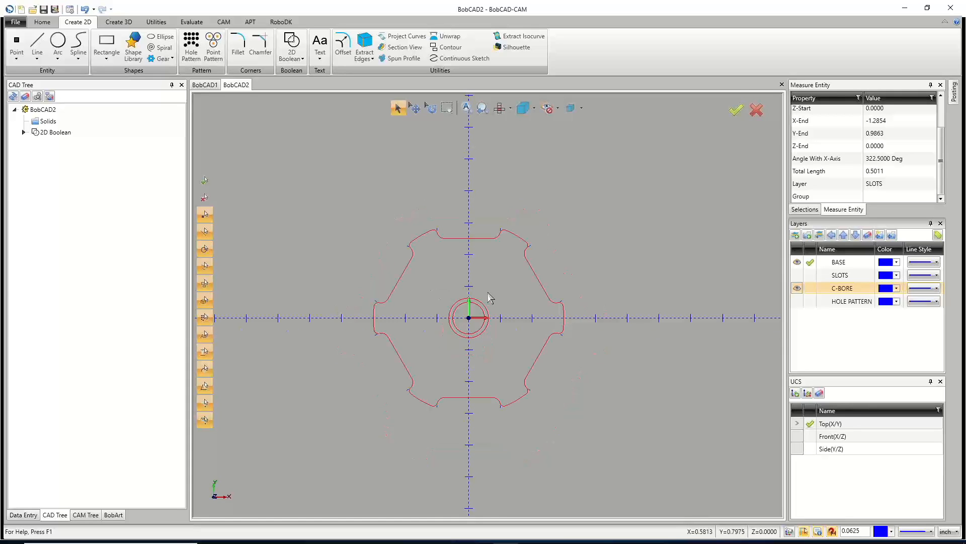
drag(310, 182, 612, 476)
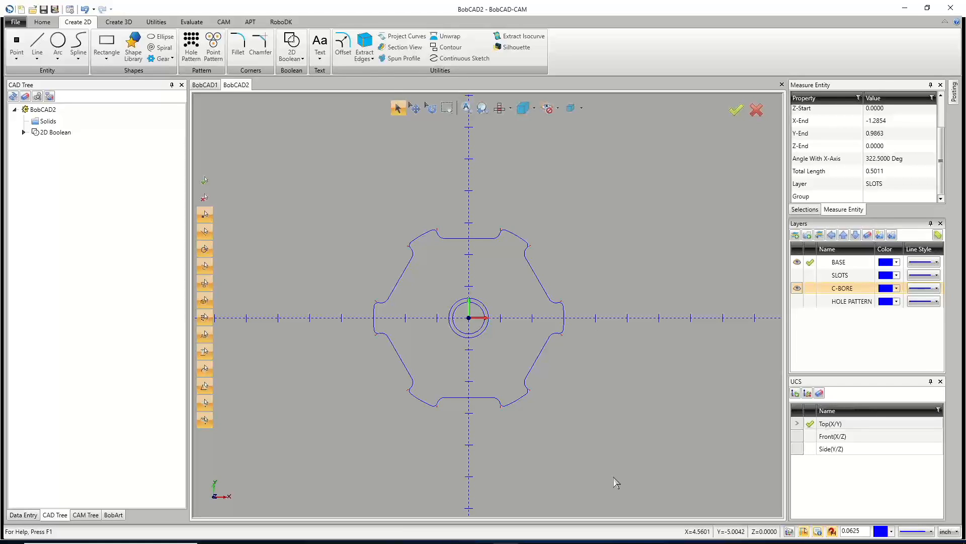
scroll(554, 308, up, 3)
scroll(554, 308, down, 3)
click(796, 288)
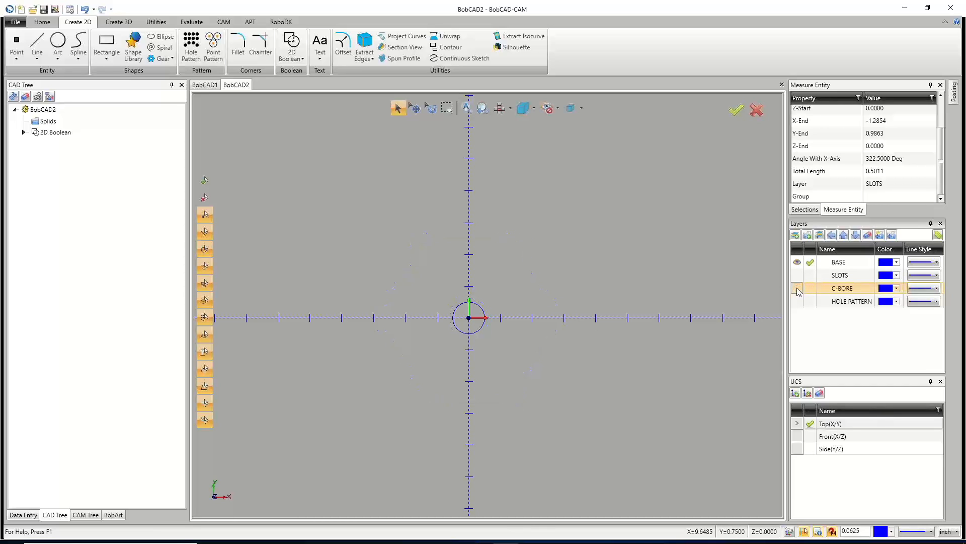
click(798, 285)
right_click(392, 140)
click(405, 157)
click(398, 108)
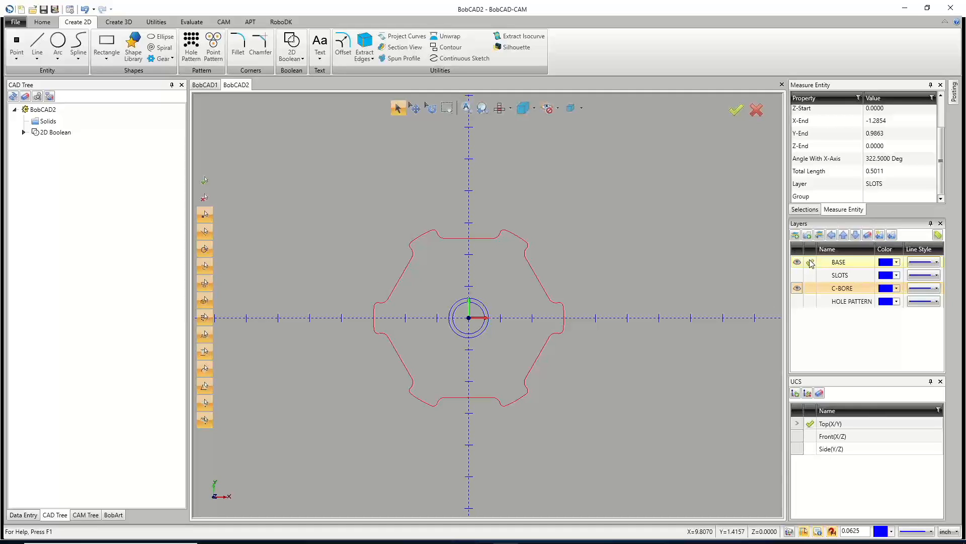
click(821, 236)
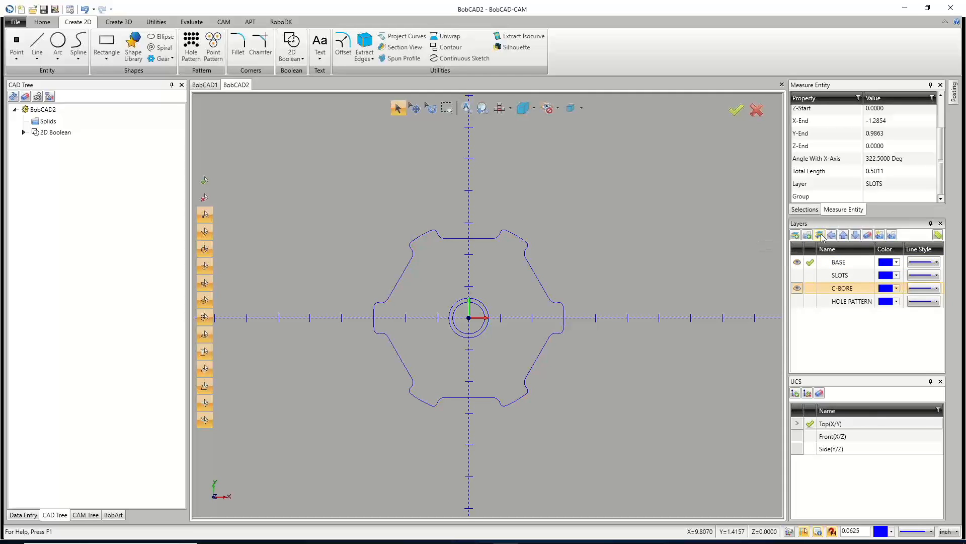
Make all layers visible again, including C-BORE, SLOTS and HOLE PATTERN.
right_click(725, 248)
click(739, 269)
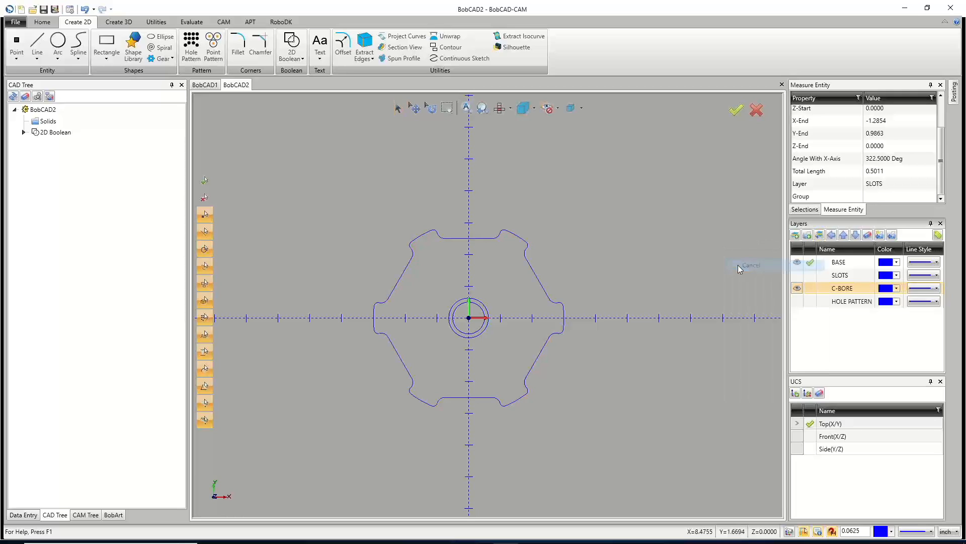
click(797, 288)
click(797, 287)
click(797, 288)
click(797, 288)
click(797, 288)
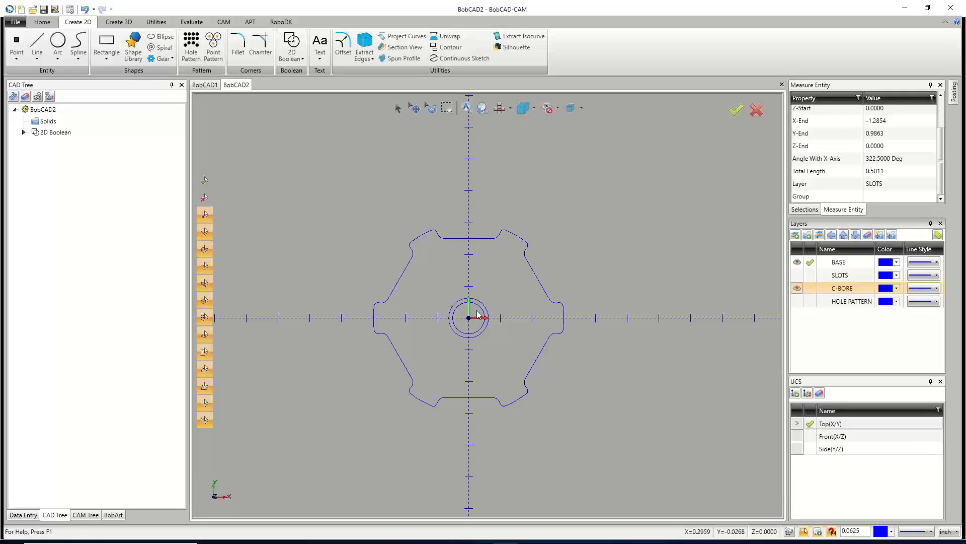
click(798, 288)
click(797, 288)
click(798, 288)
scroll(453, 330, down, 2)
scroll(449, 335, up, 4)
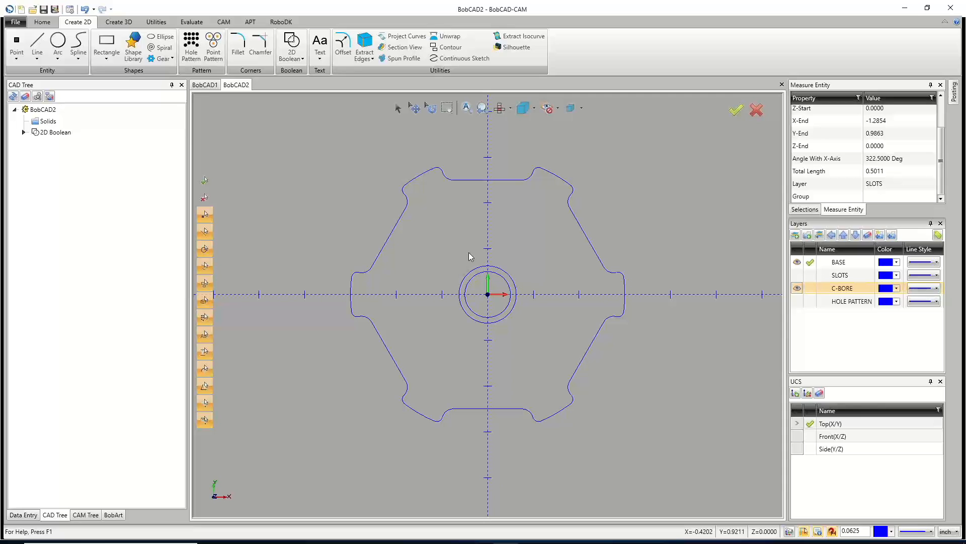
click(797, 275)
click(797, 301)
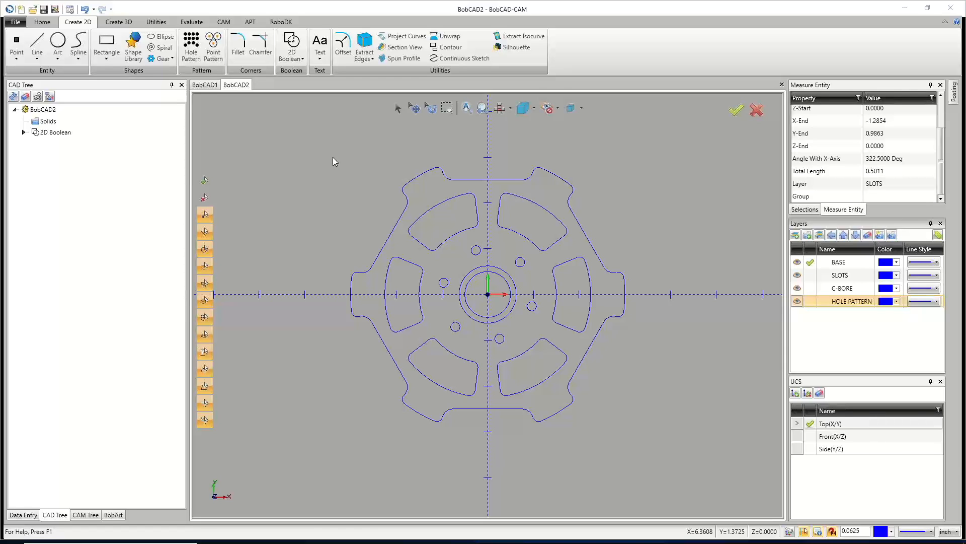
click(192, 22)
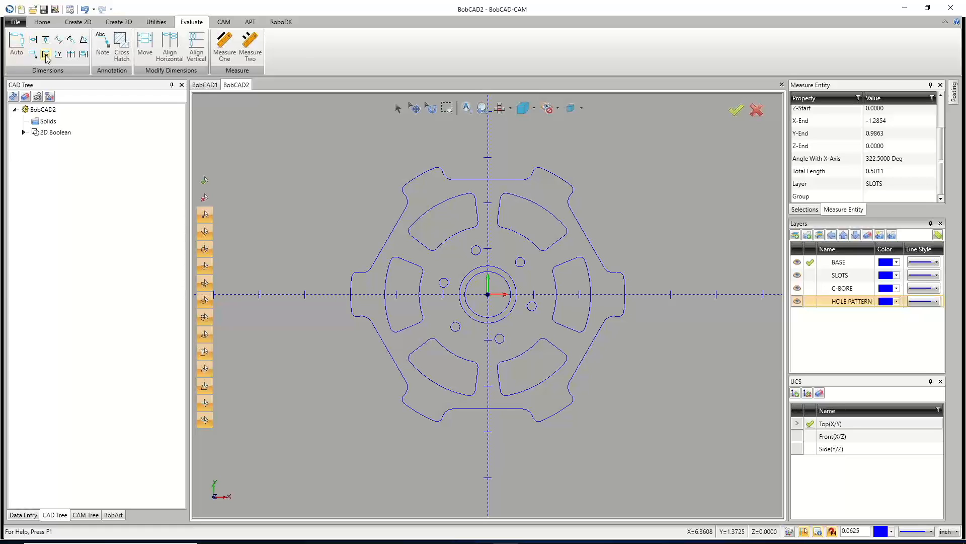
click(103, 56)
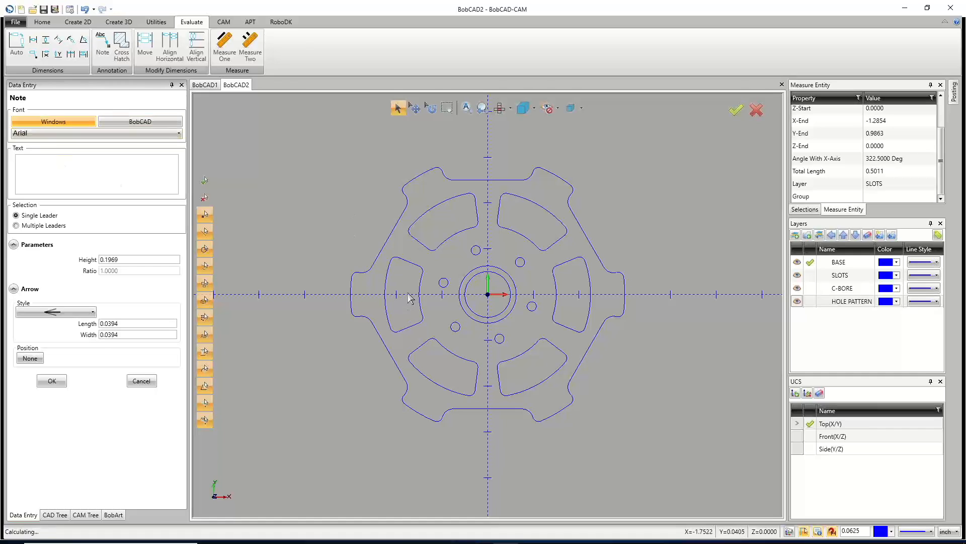
click(385, 296)
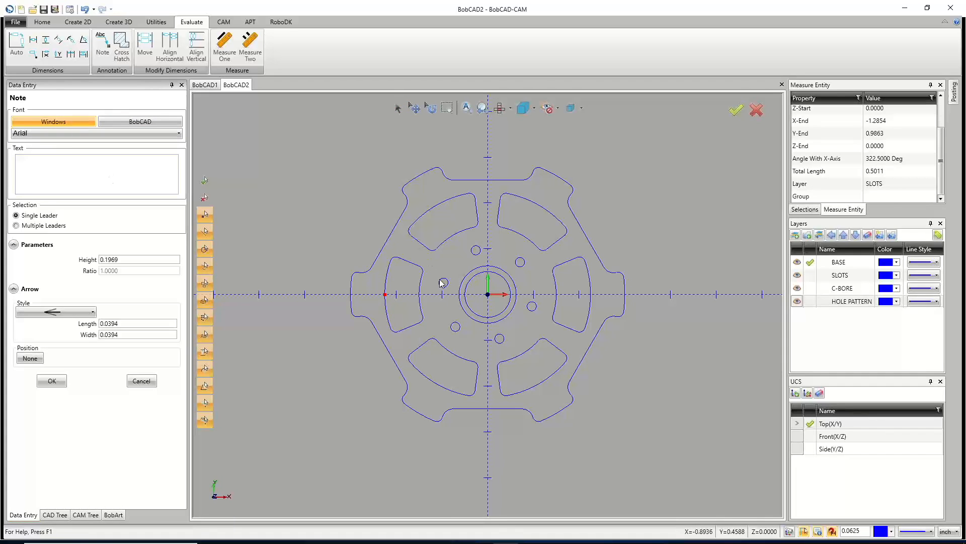
click(385, 296)
right_click(257, 170)
click(280, 189)
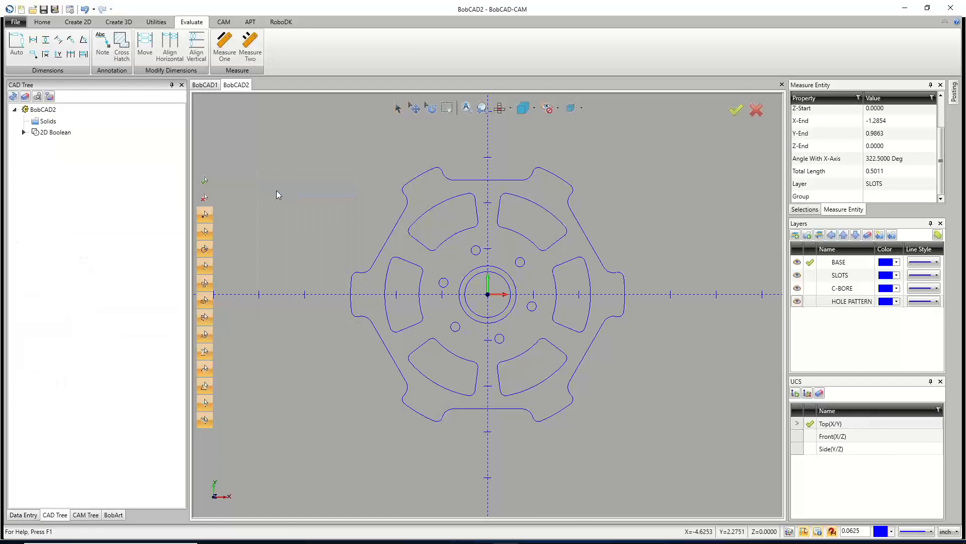
Add centered text 1" THICK, 0.25 high, at Y 3.625 above the part.
click(76, 23)
click(321, 45)
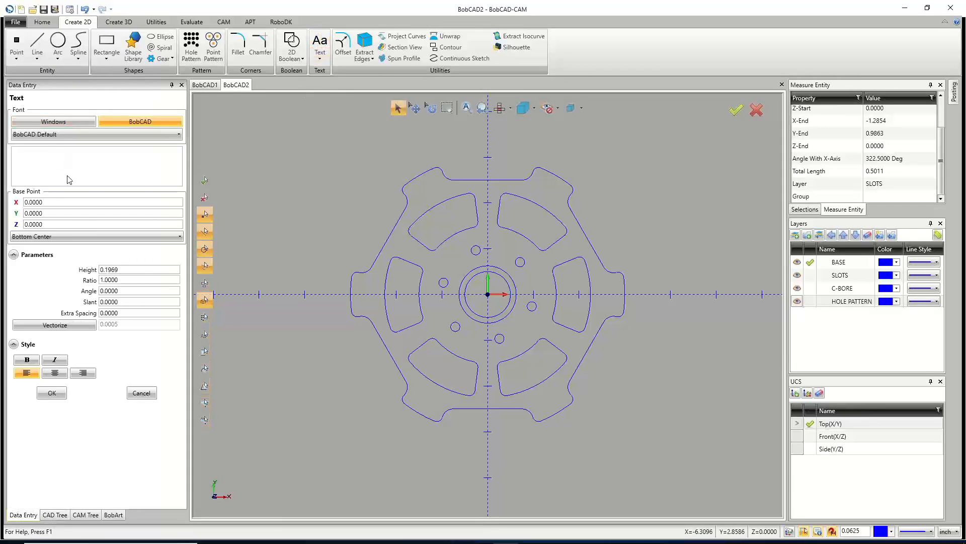
drag(122, 268, 56, 262)
text(.25)
key(Tab)
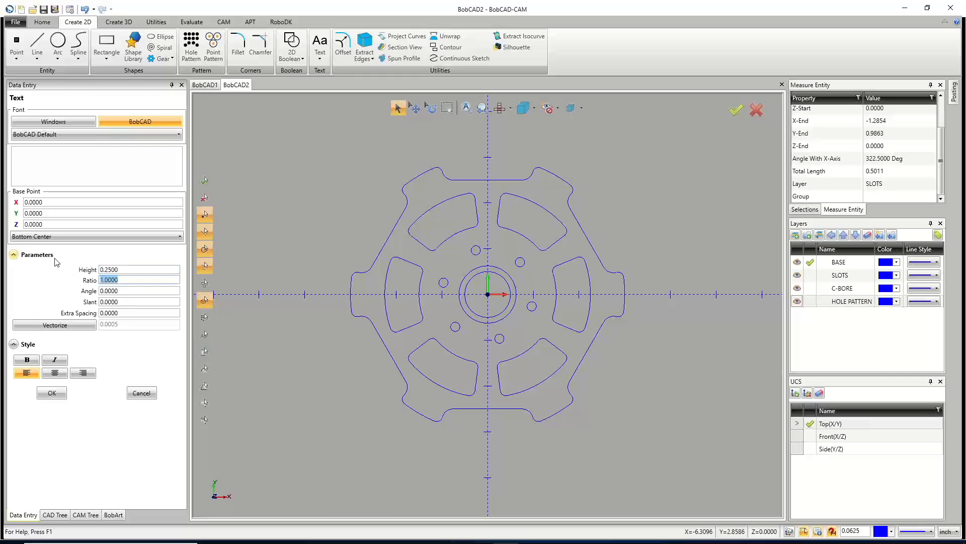
click(40, 164)
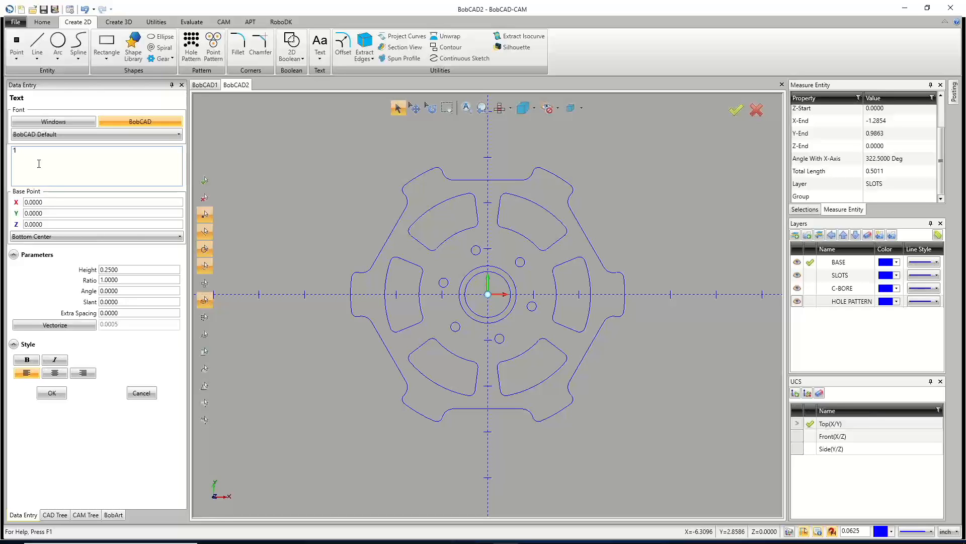
text(1" THICK)
double_click(22, 151)
text(t)
key(BackSpace)
text(THICK)
click(76, 236)
click(30, 246)
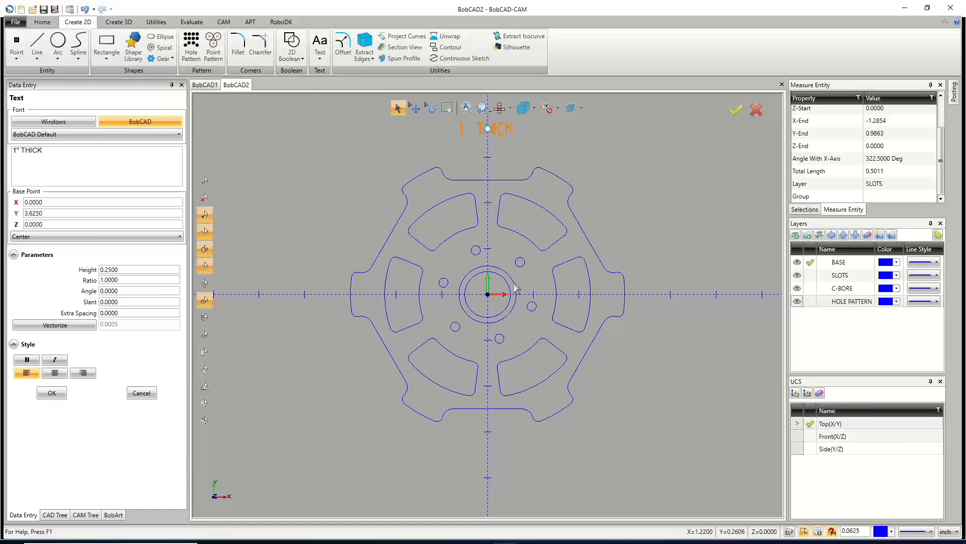
click(130, 270)
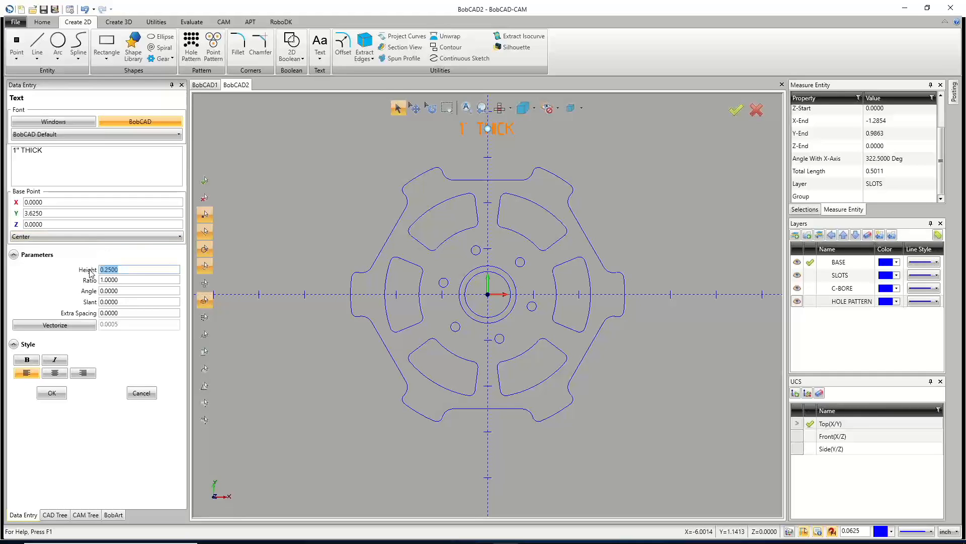
triple_click(18, 150)
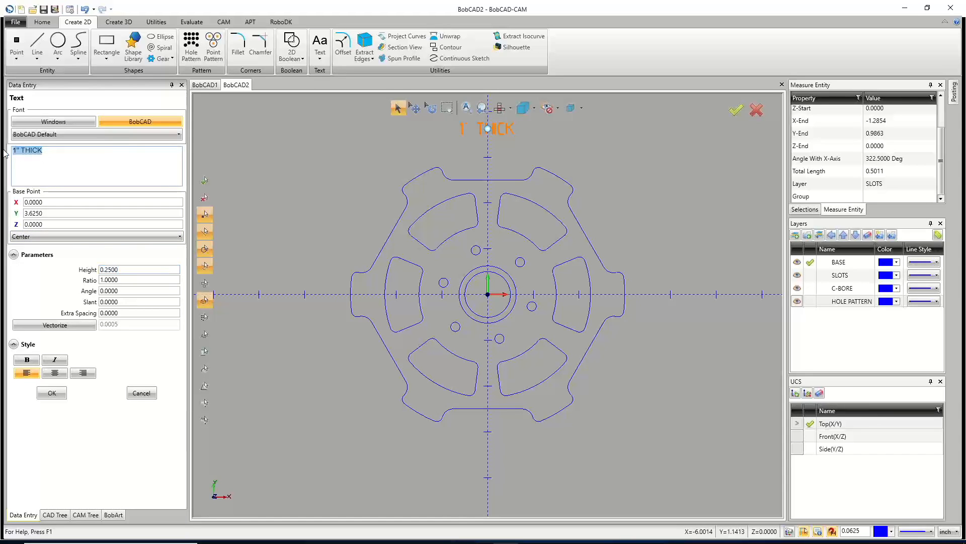
text(.125 DEEP)
key(BackSpace)
key(BackSpace)
key(BackSpace)
key(BackSpace)
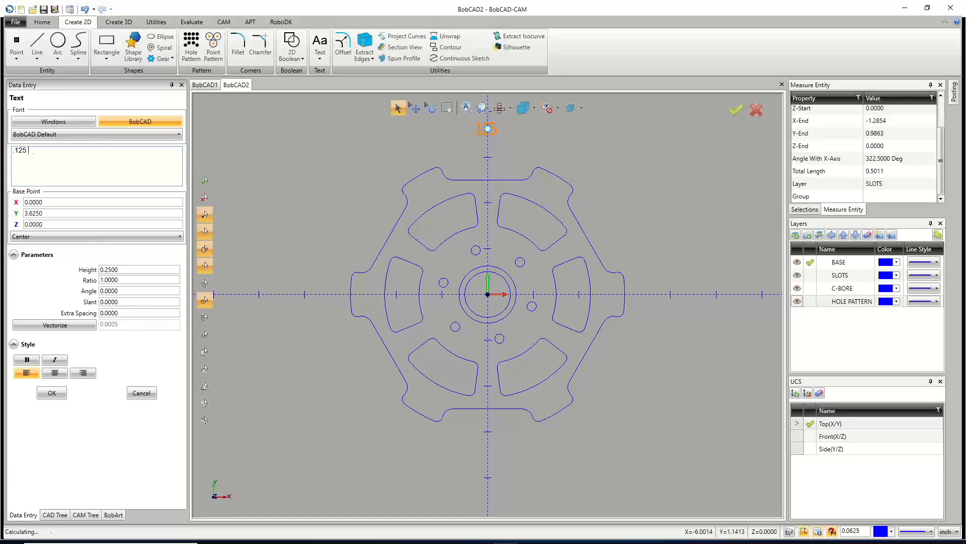
text(.125 1')
key(BackSpace)
key(BackSpace)
key(BackSpace)
text(THICK)
click(52, 393)
Add centered text .125 DEEP, 0.1 high, at the origin.
drag(44, 151, 12, 168)
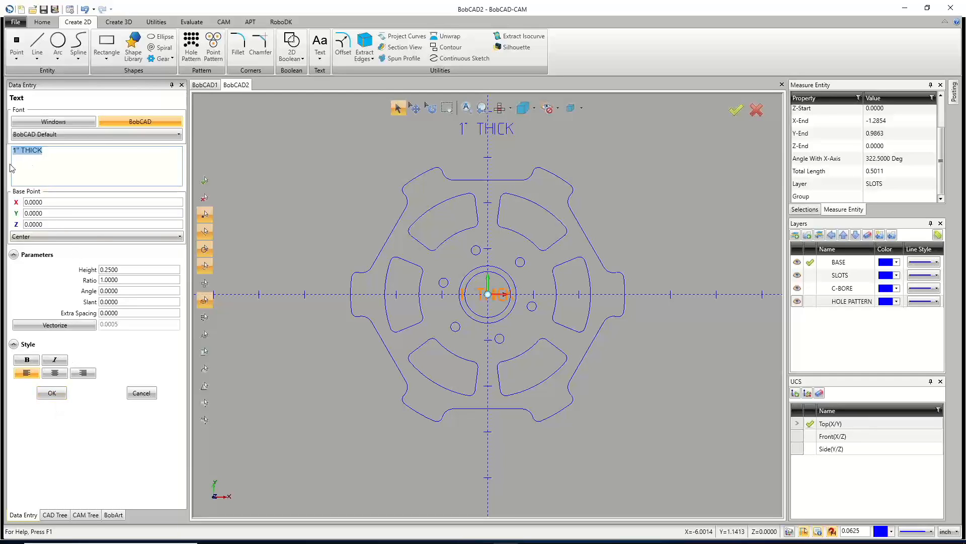
text(.125 DEEP)
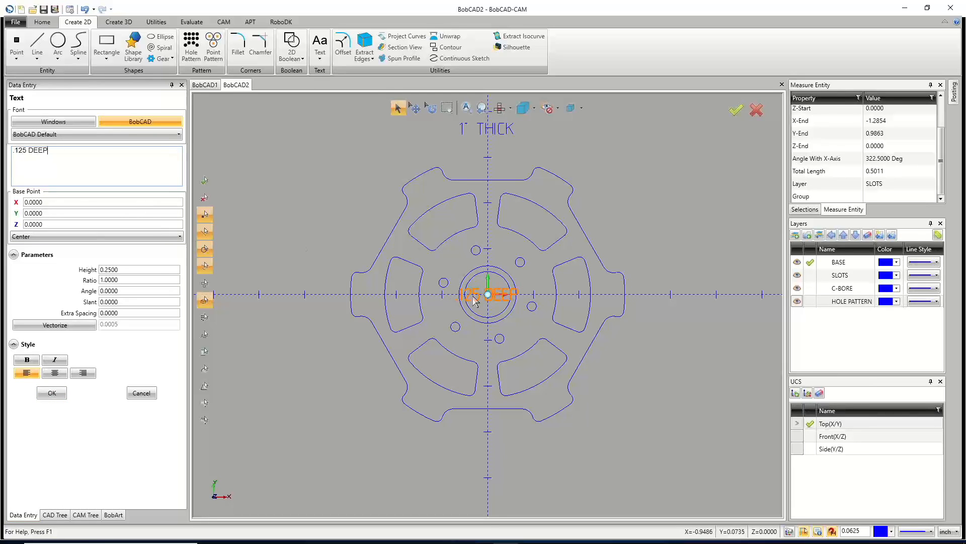
scroll(225, 260, up, 4)
double_click(116, 269)
text(.1)
key(Tab)
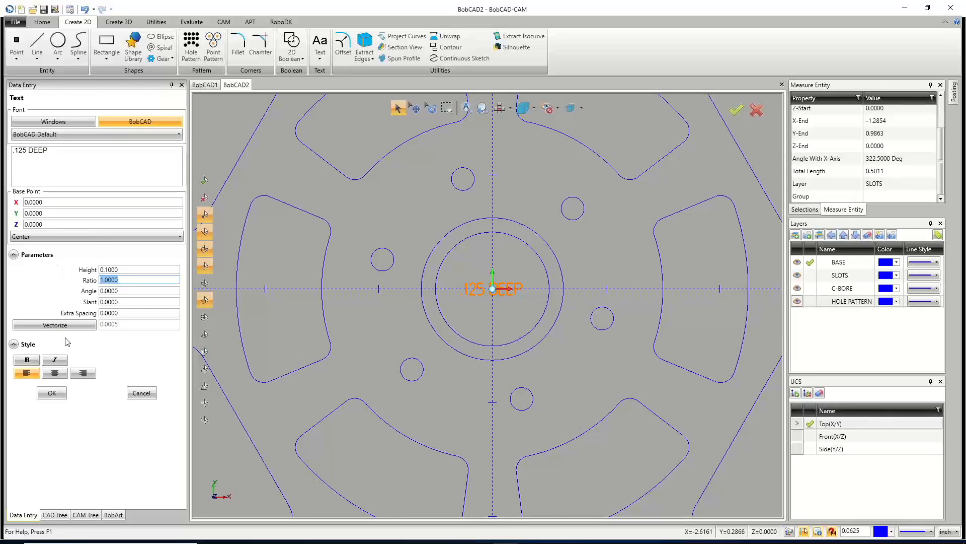
click(52, 393)
Create a new layer named TEXT and make it the current layer.
scroll(421, 367, down, 5)
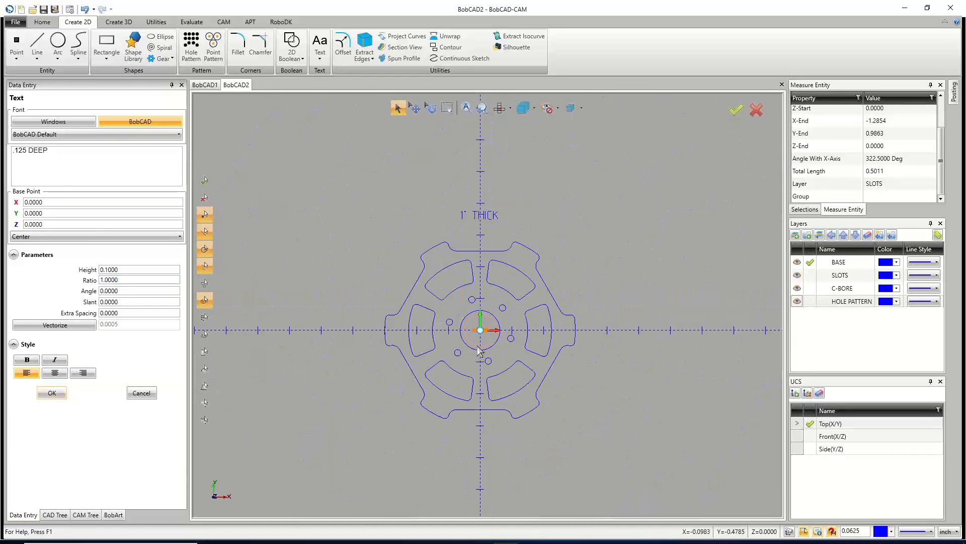
right_click(826, 323)
click(798, 328)
text(TEXT)
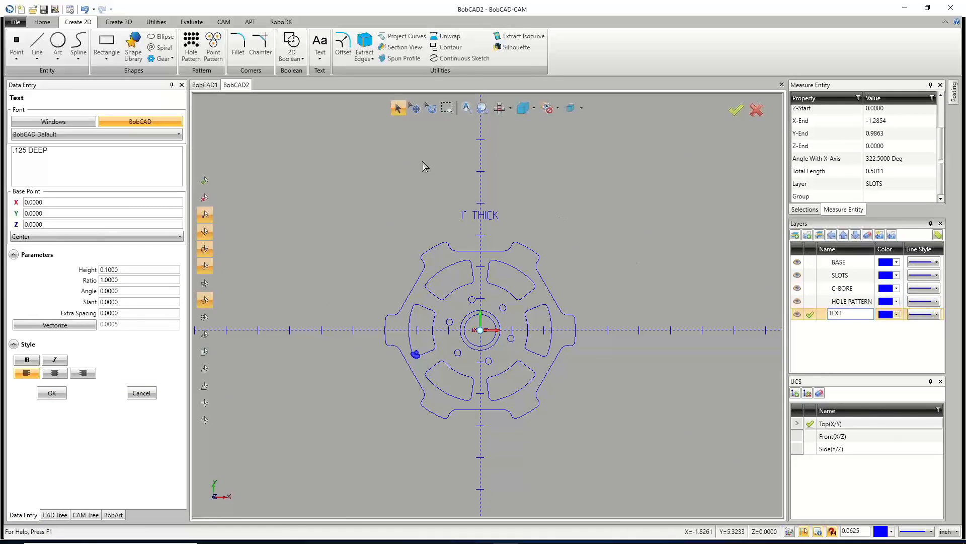
scroll(461, 333, up, 3)
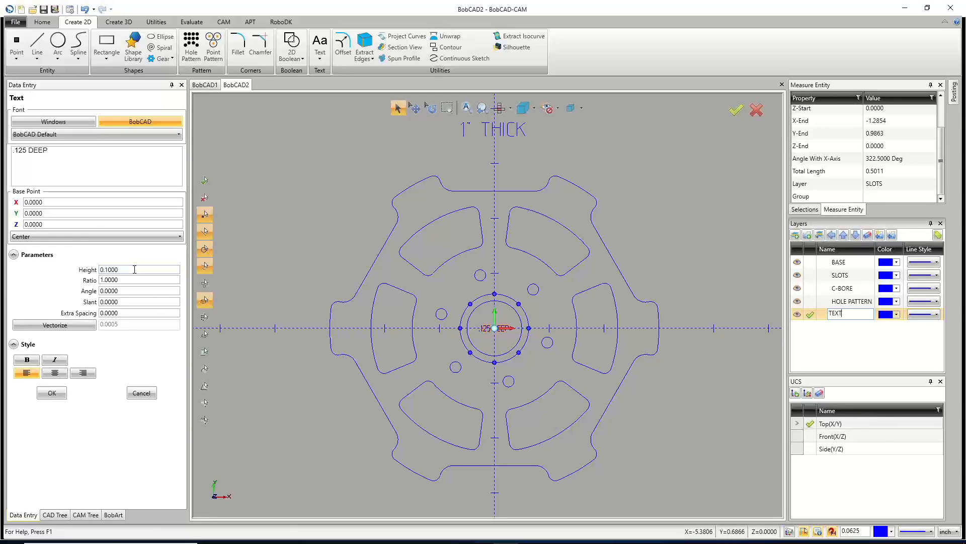
drag(134, 269, 78, 271)
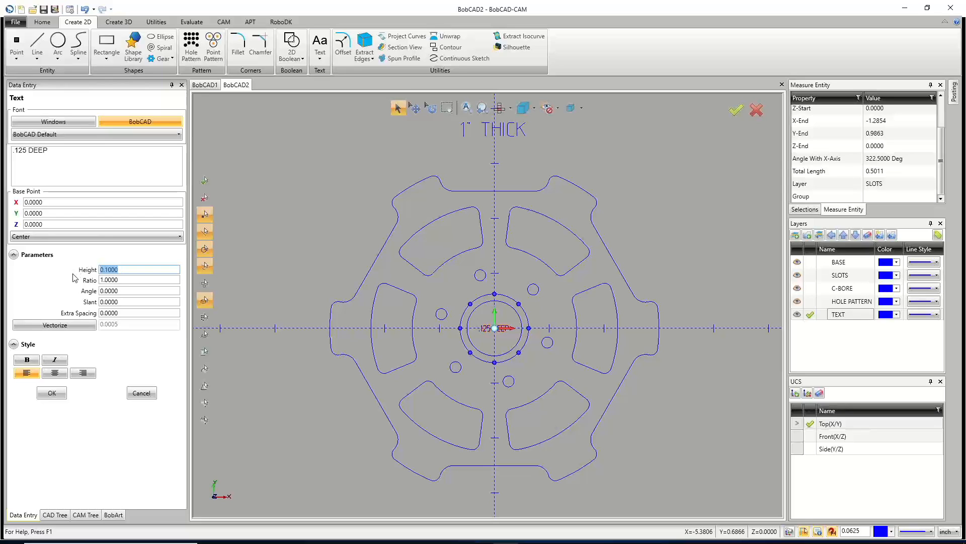
Change the depth note's text to .375 DEEP and place it inside the upper-left slot.
drag(48, 149, 12, 152)
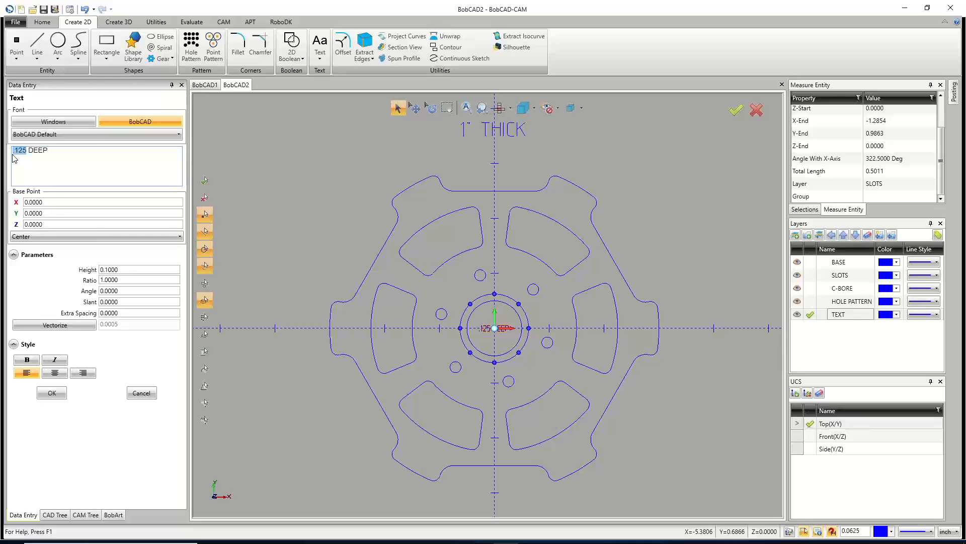
text(.375)
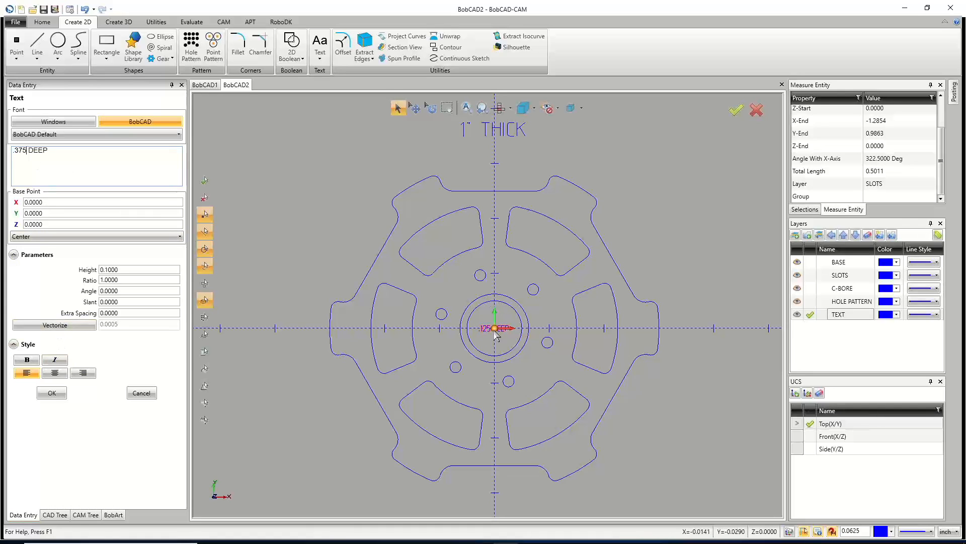
click(441, 240)
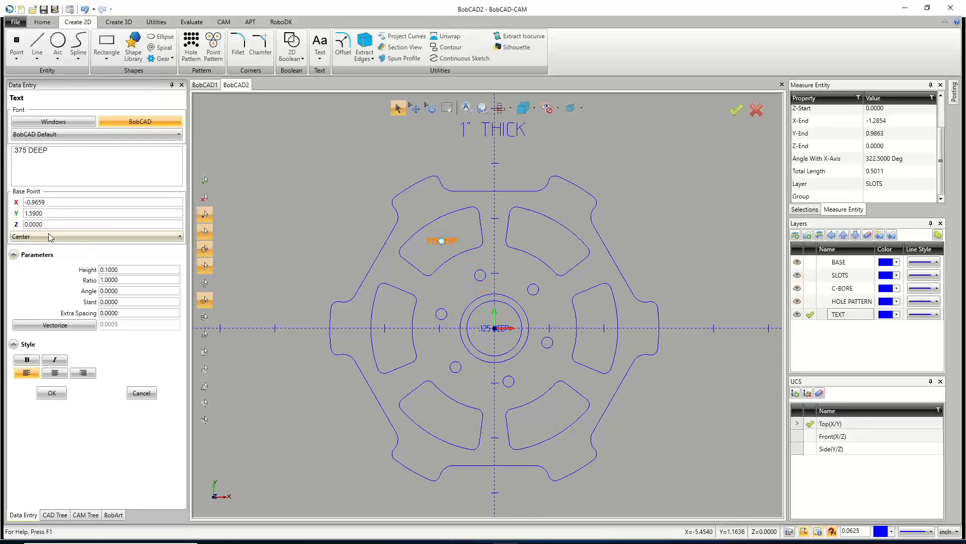
click(141, 393)
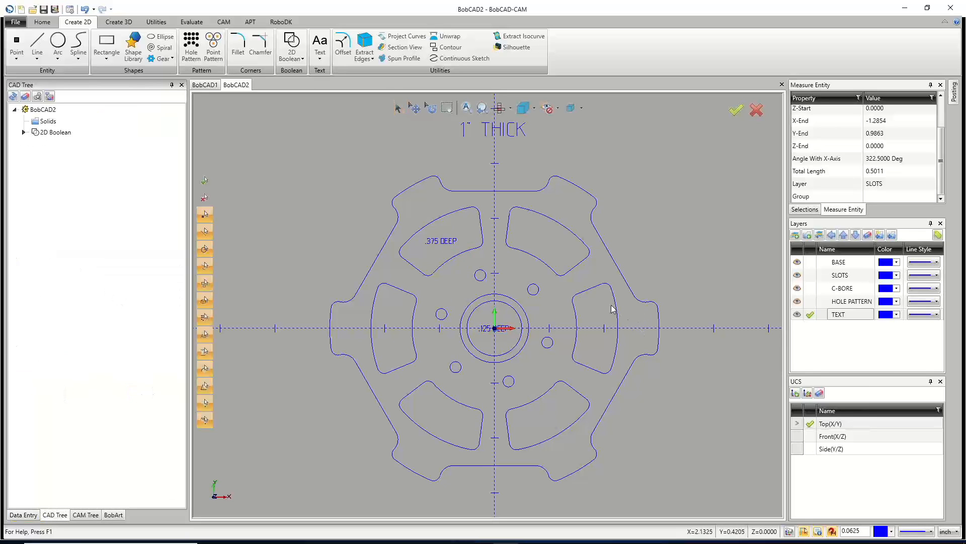
Create a new milling job on the BC_3x_Mill machine with the System Default template and default workpiece.
scroll(507, 346, down, 3)
middle_drag(519, 371, 561, 395)
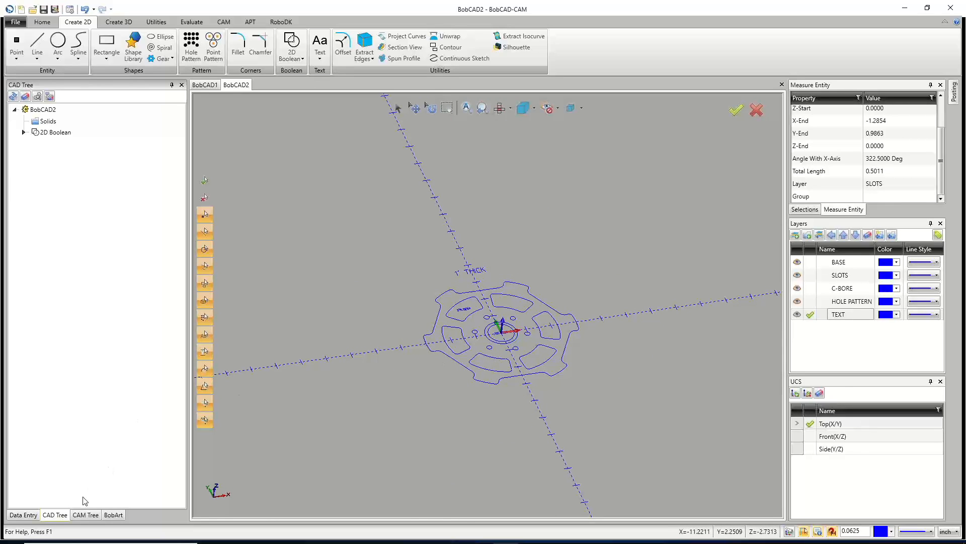
click(88, 515)
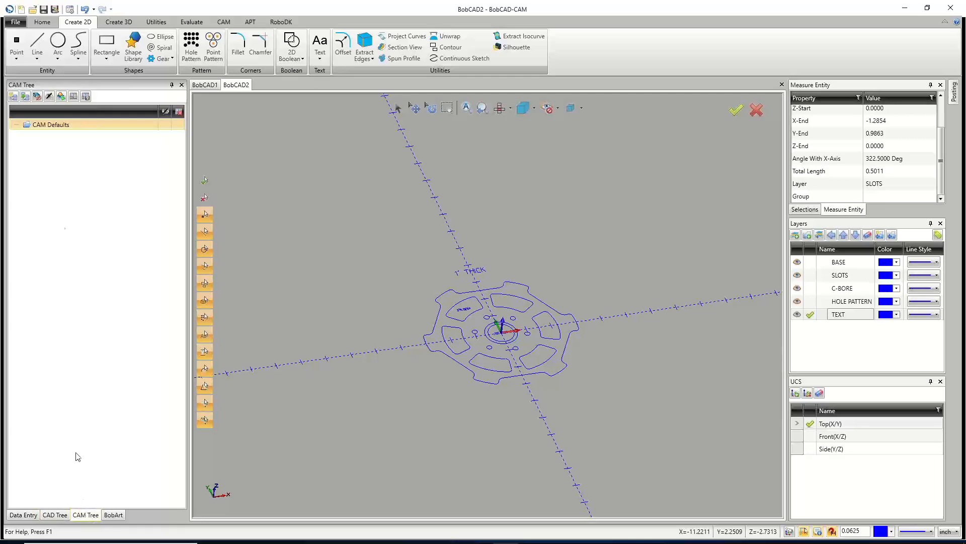
right_click(68, 125)
click(79, 130)
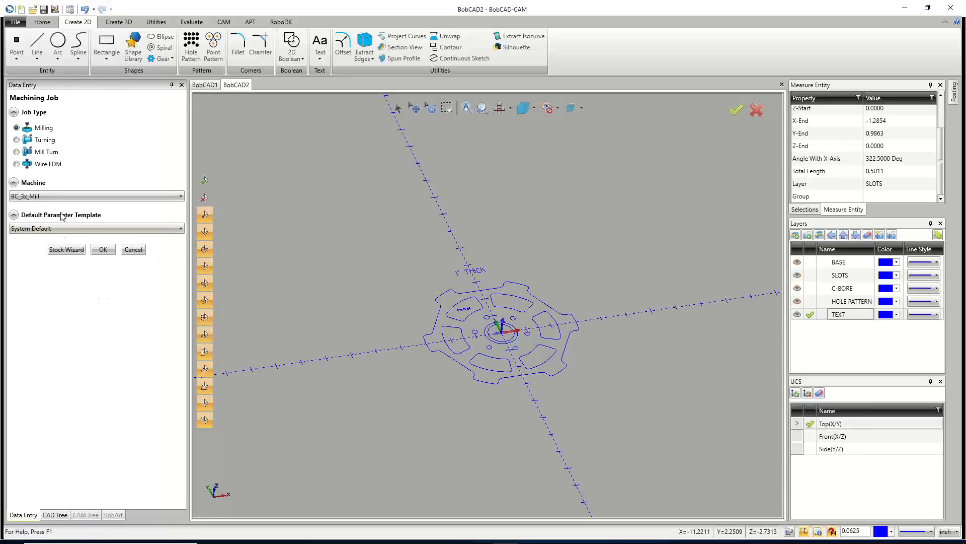
click(67, 250)
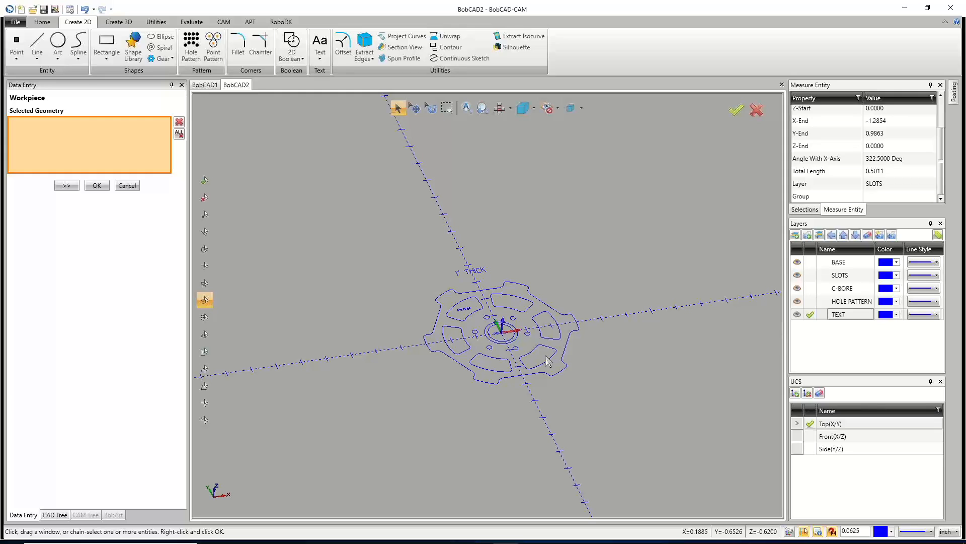
click(808, 317)
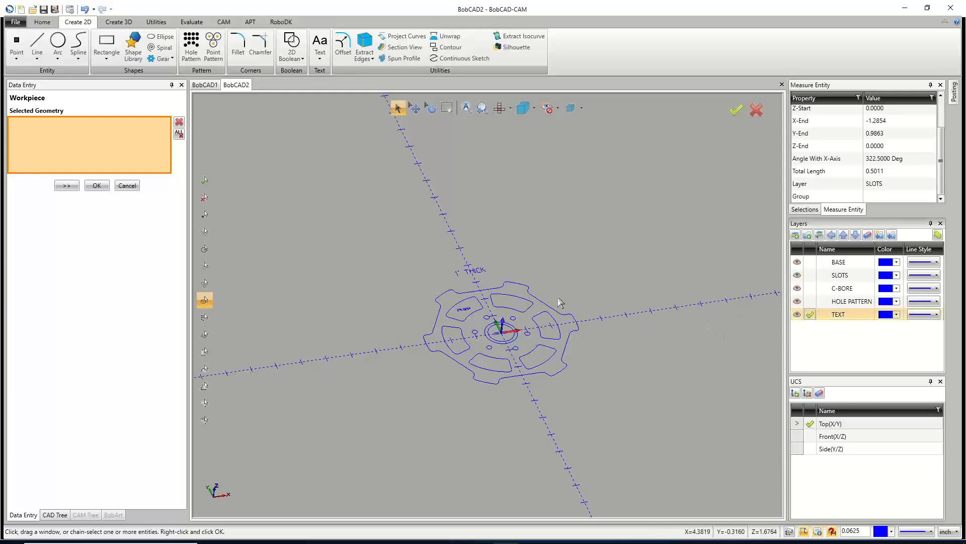
click(95, 186)
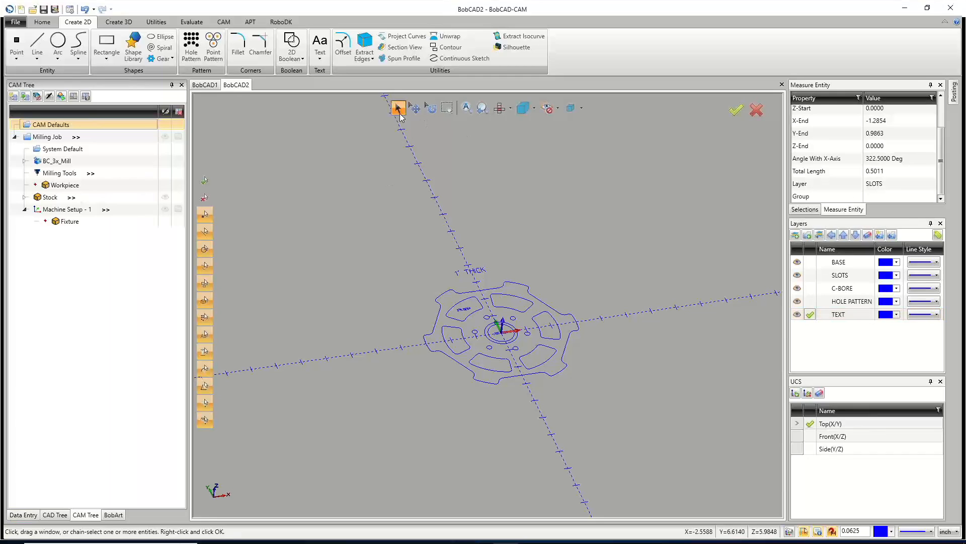
Move the 1" THICK and .375 DEEP text notes onto the current TEXT layer.
click(471, 270)
click(463, 309)
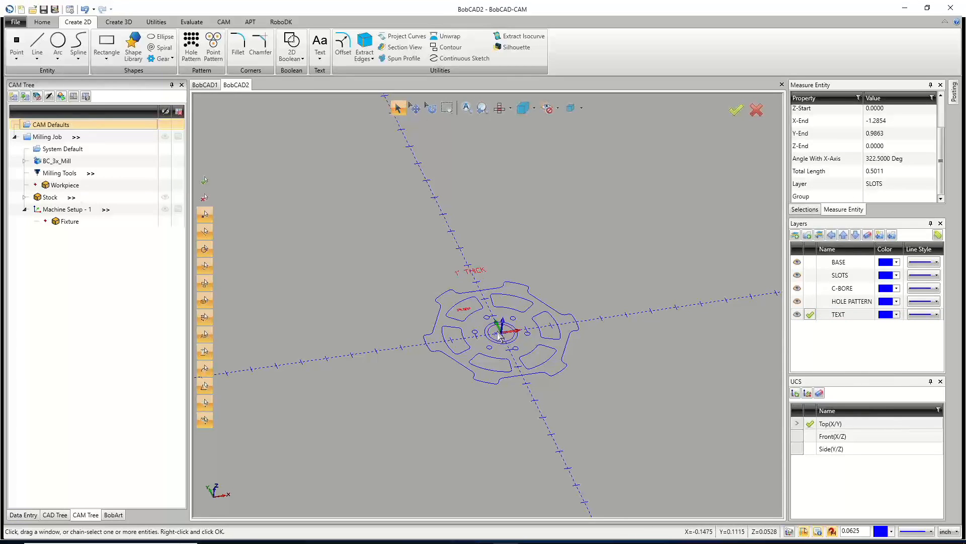
click(820, 236)
right_click(569, 242)
click(579, 259)
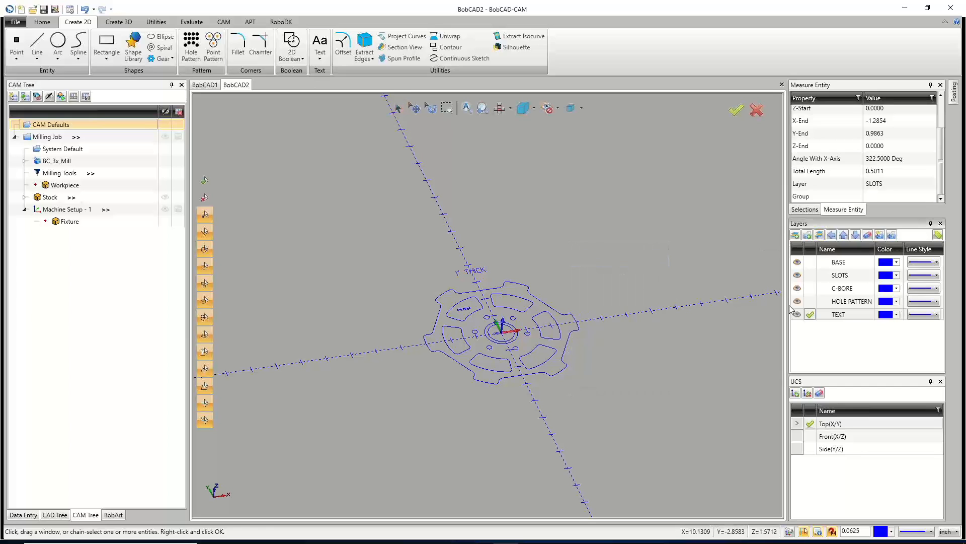
Make BASE the current layer and hide the TEXT layer.
click(811, 262)
click(797, 314)
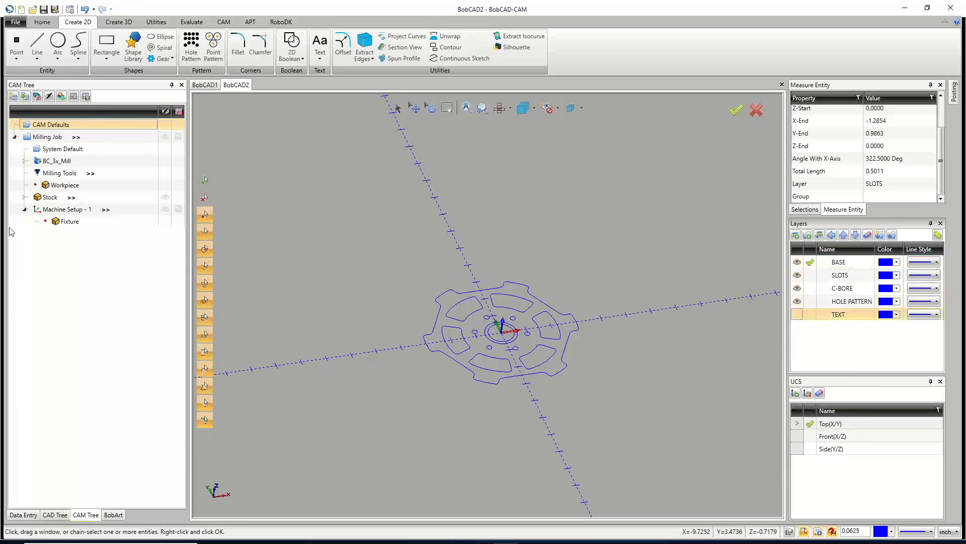
Open the Stock Wizard, choose cylindrical stock, and calculate the stock from the graphics geometry.
right_click(52, 199)
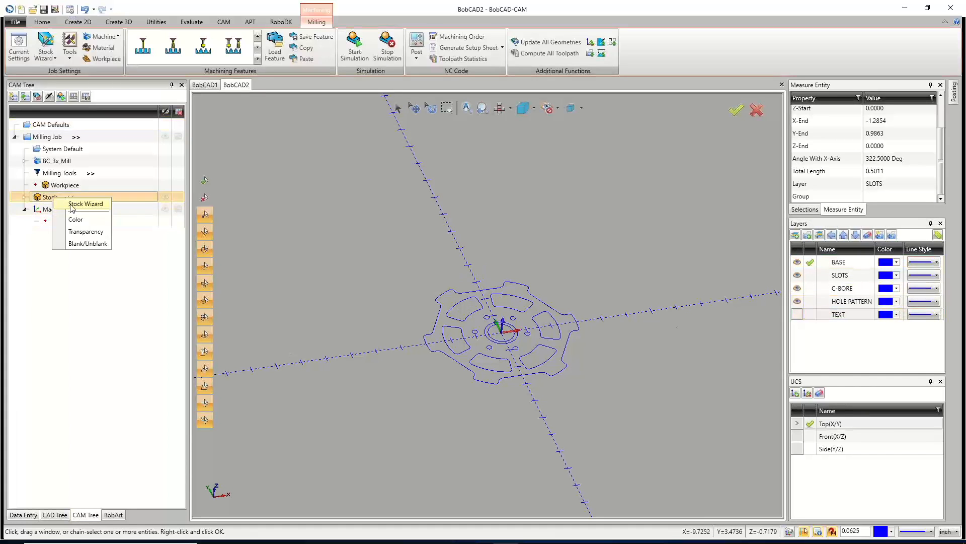
click(78, 204)
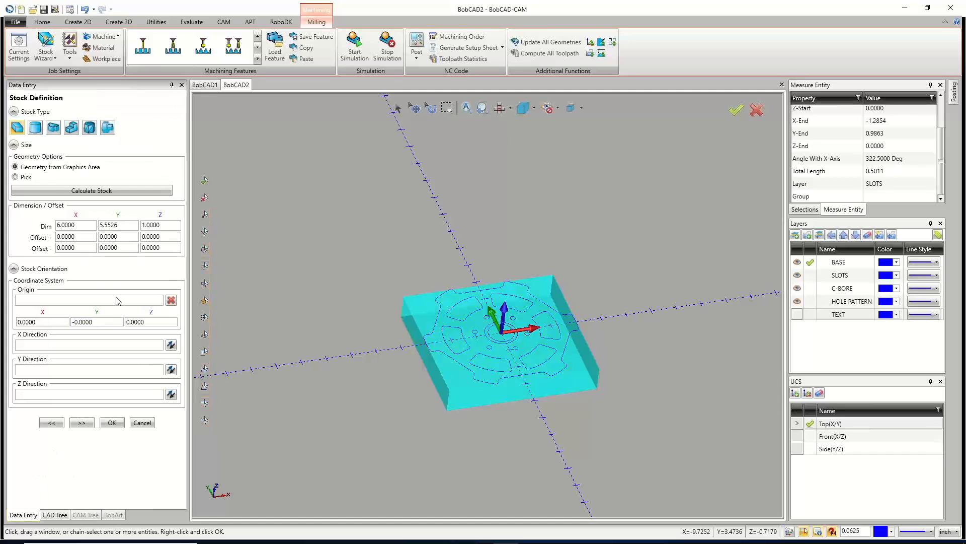
click(36, 129)
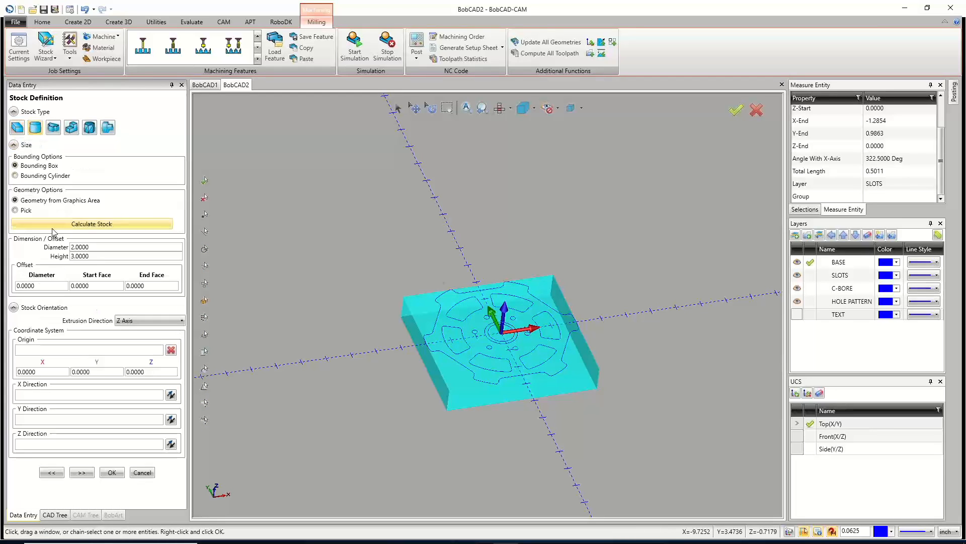
click(42, 177)
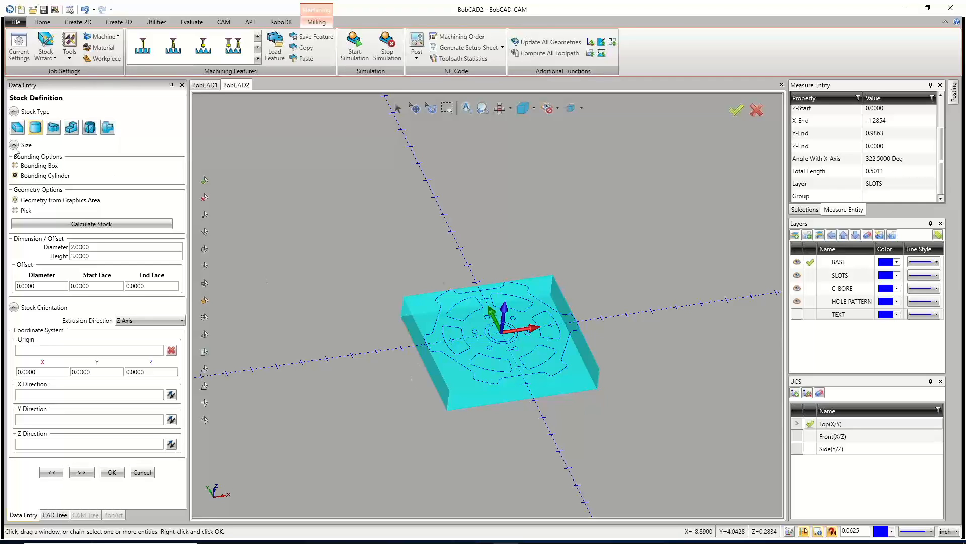
click(35, 166)
click(91, 223)
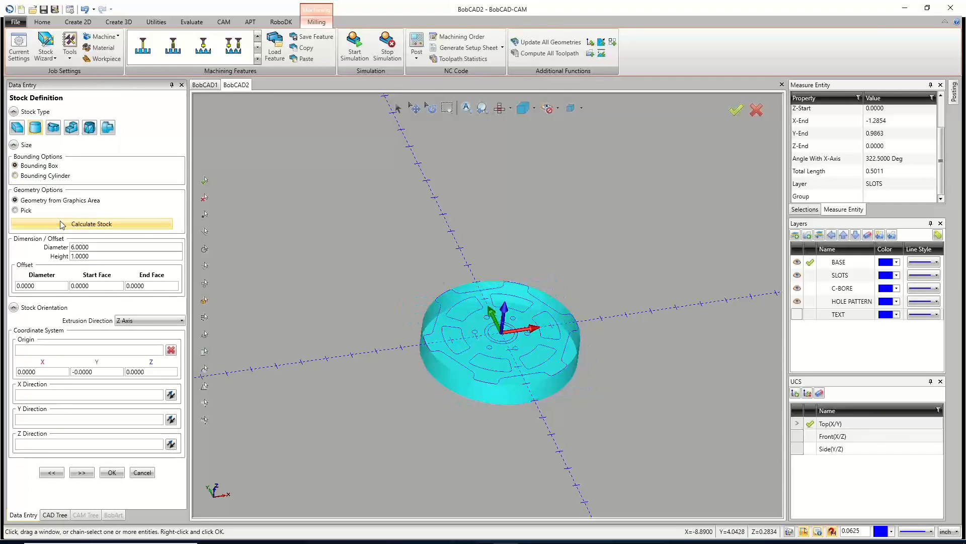
Recalculate the cylindrical stock with the Bounding Cylinder option and continue to the machine setup.
middle_drag(473, 336, 476, 384)
scroll(436, 356, up, 6)
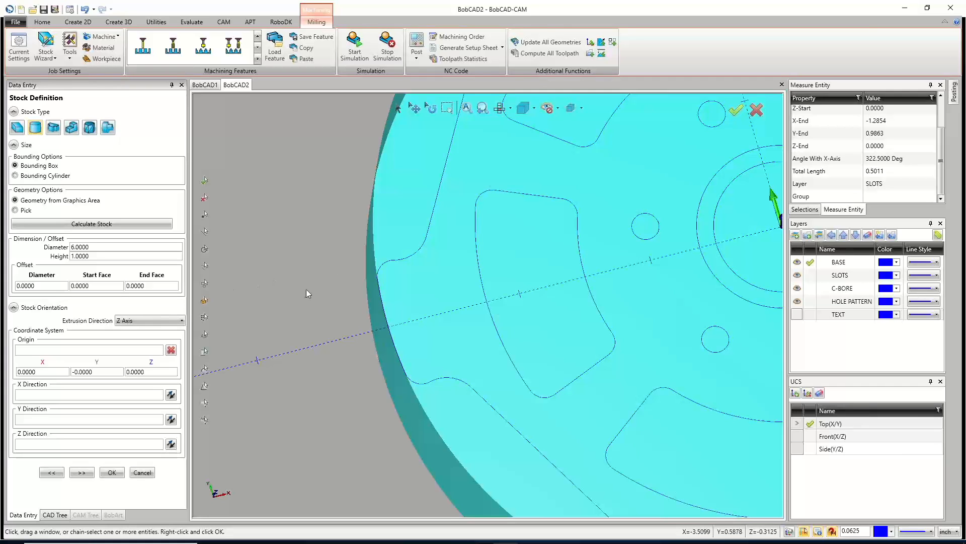
scroll(303, 294, down, 2)
scroll(303, 294, down, 3)
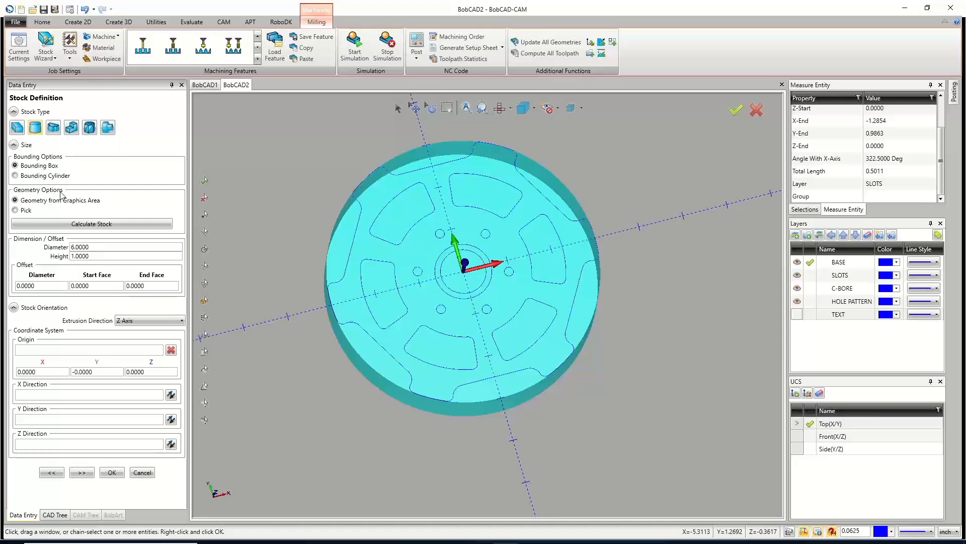
click(45, 176)
click(91, 223)
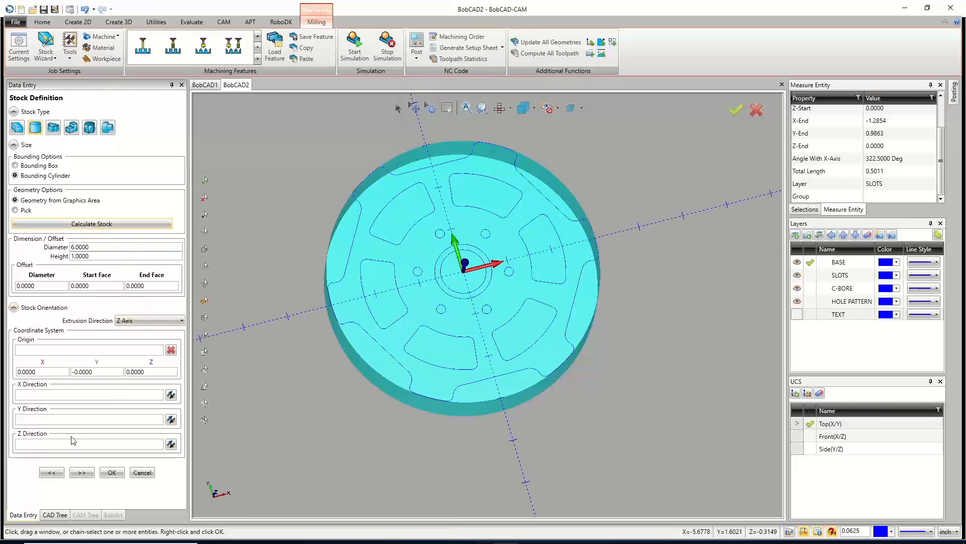
click(81, 472)
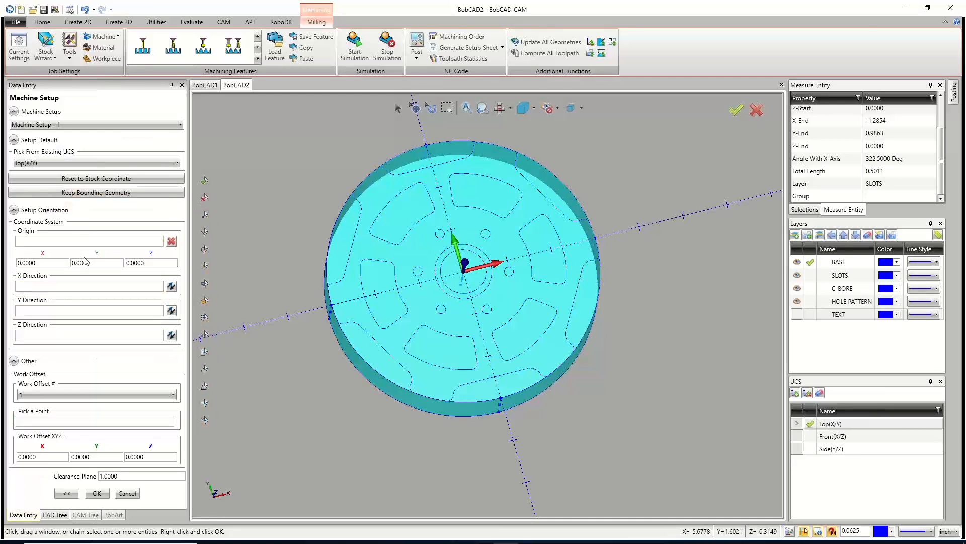
Set the machine setup's Z work offset to 1.5.
middle_drag(437, 263, 511, 323)
middle_drag(433, 234, 424, 241)
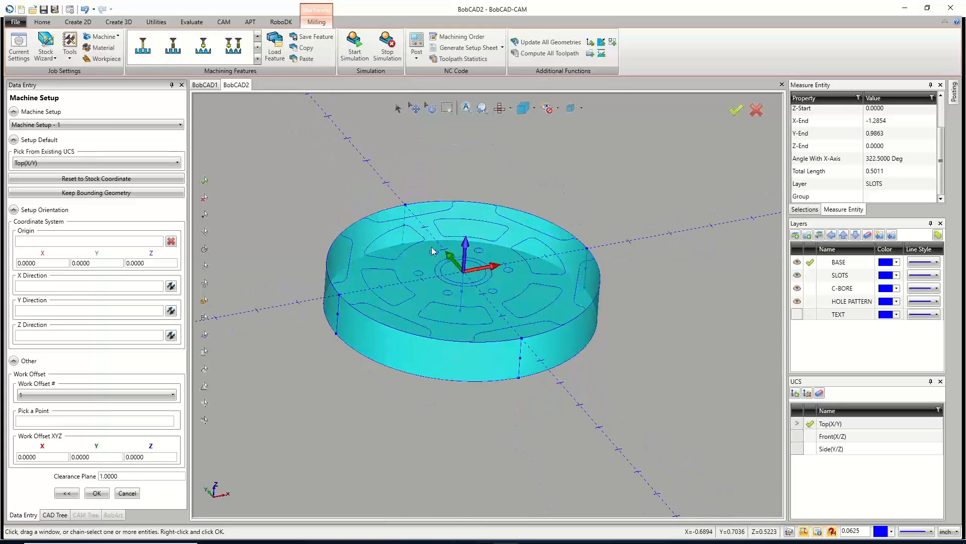
click(37, 242)
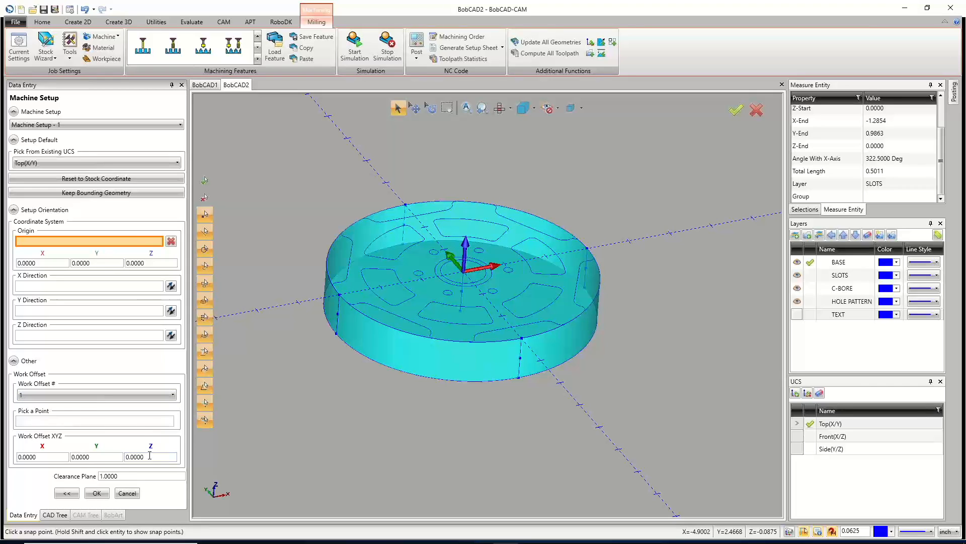
drag(150, 454, 126, 456)
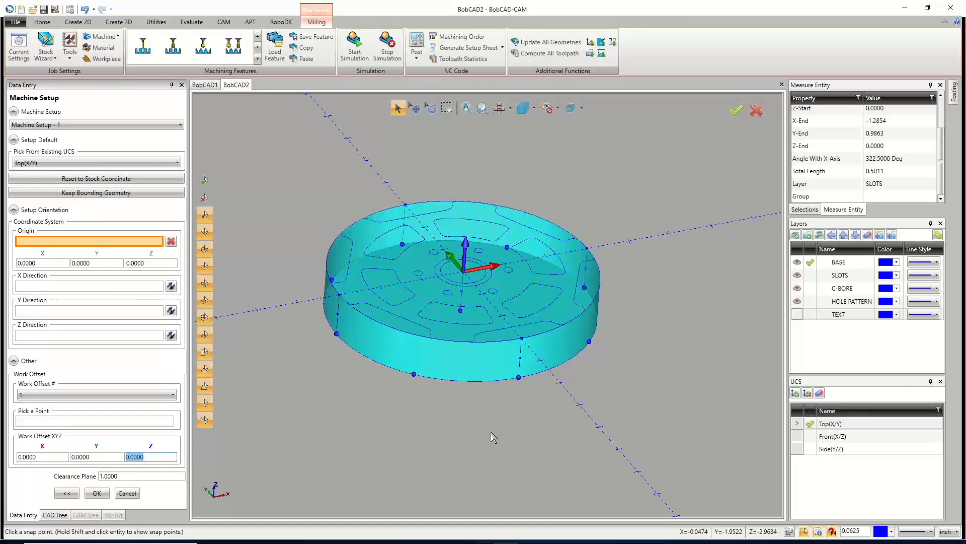
text(1.5)
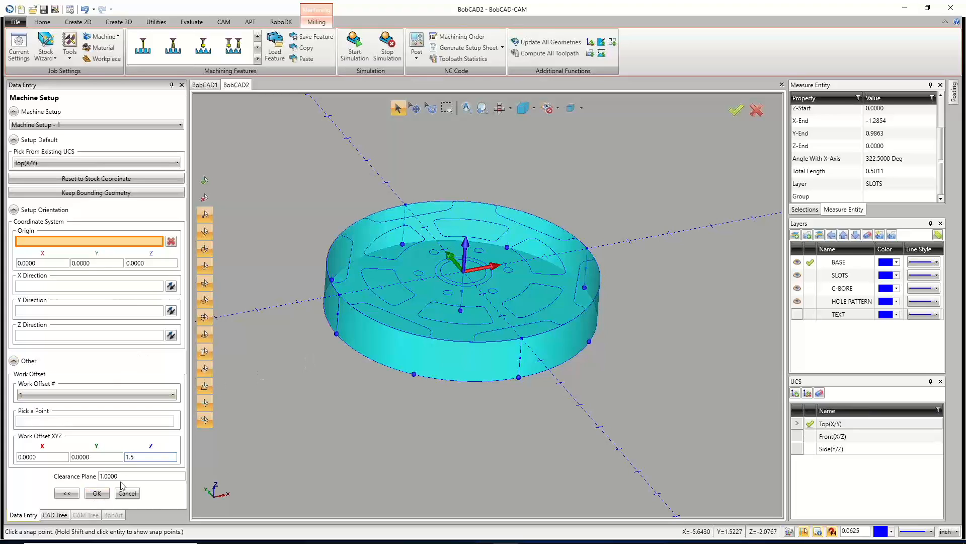
Accept the machine setup and close it.
key(Tab)
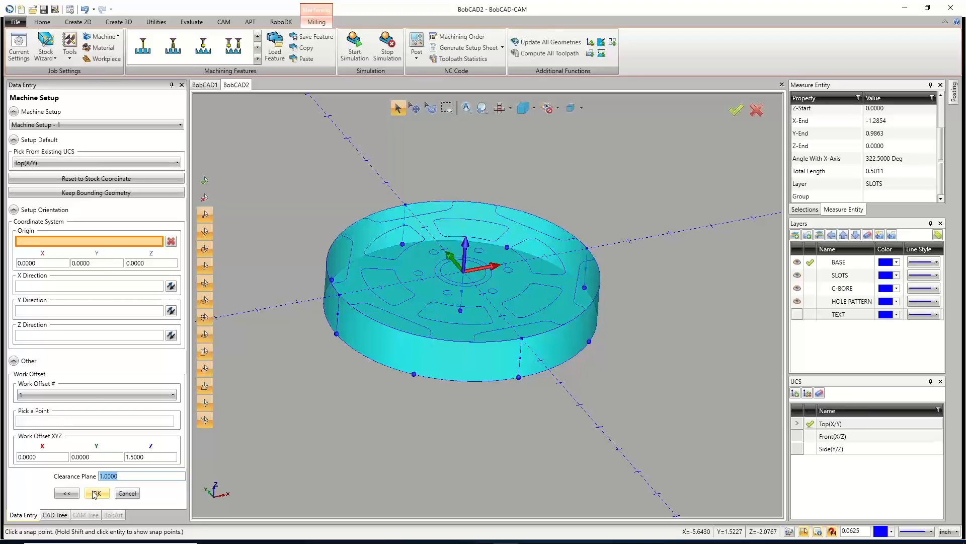
click(102, 494)
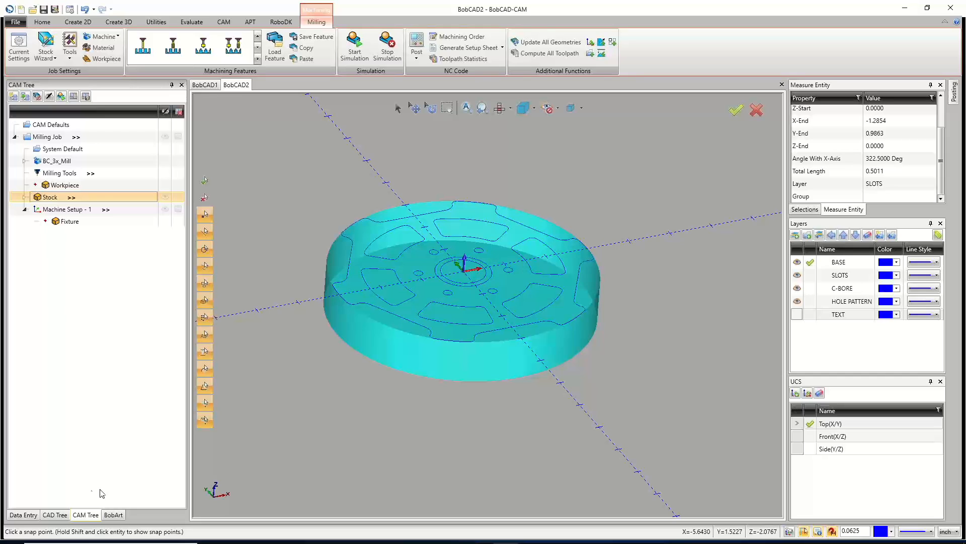
middle_drag(452, 367, 455, 438)
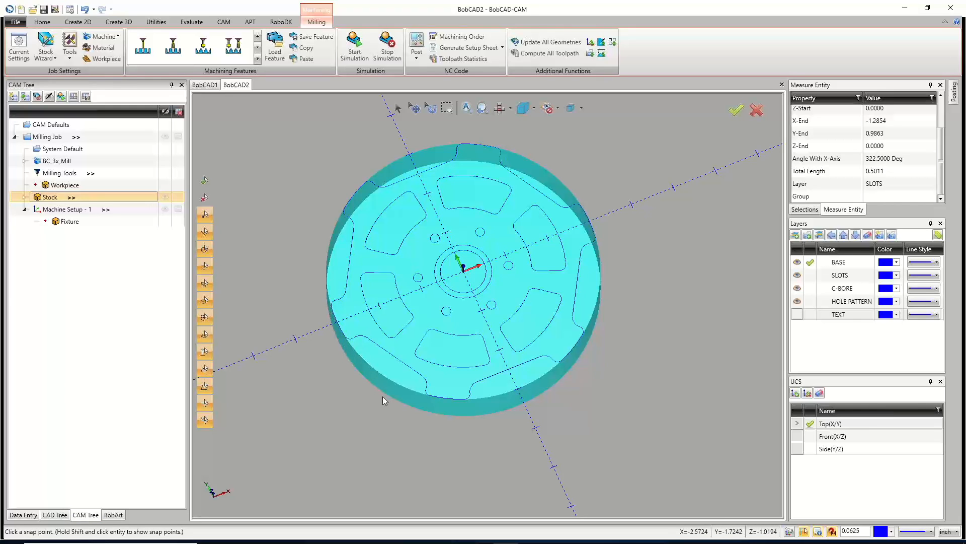
Expand the Stock node in the CAM tree to inspect the assigned stock material.
click(24, 197)
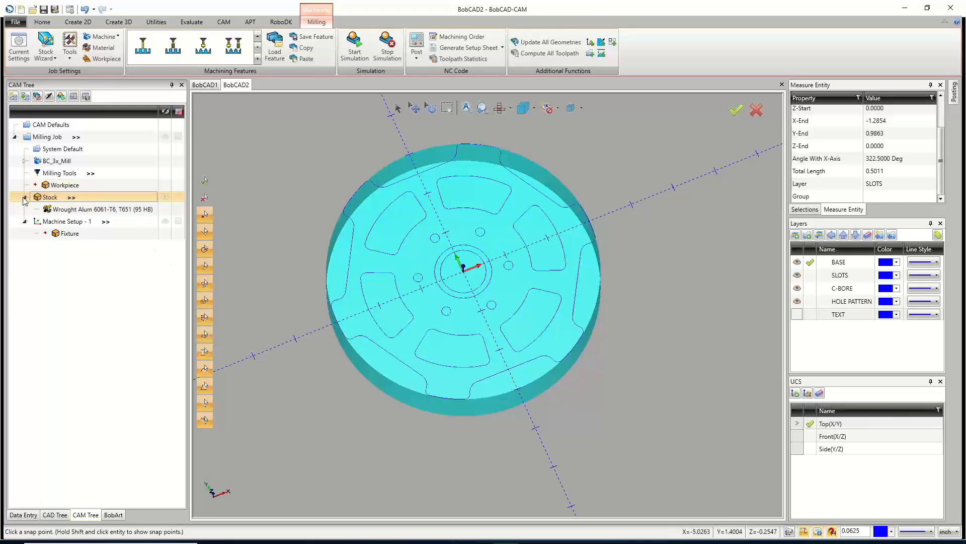
click(63, 210)
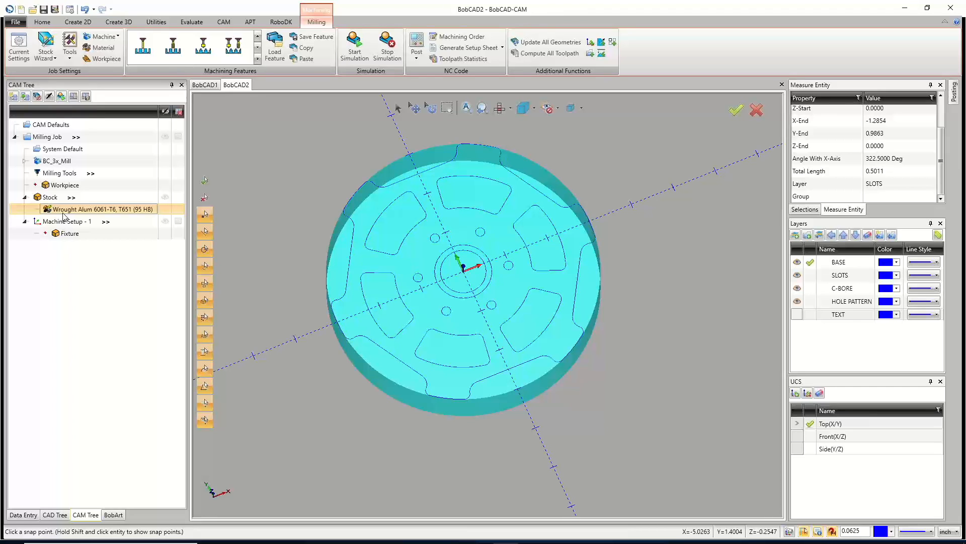
click(70, 178)
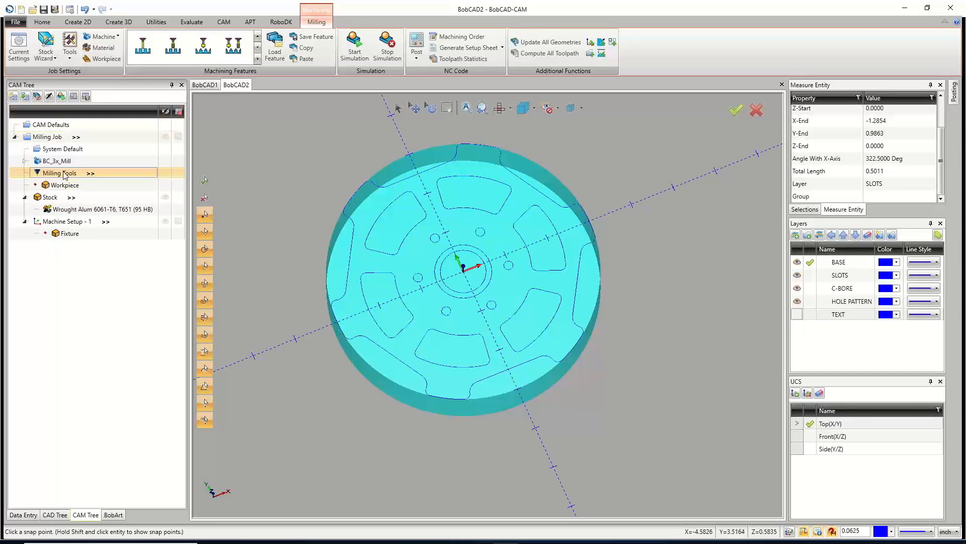
scroll(387, 257, up, 5)
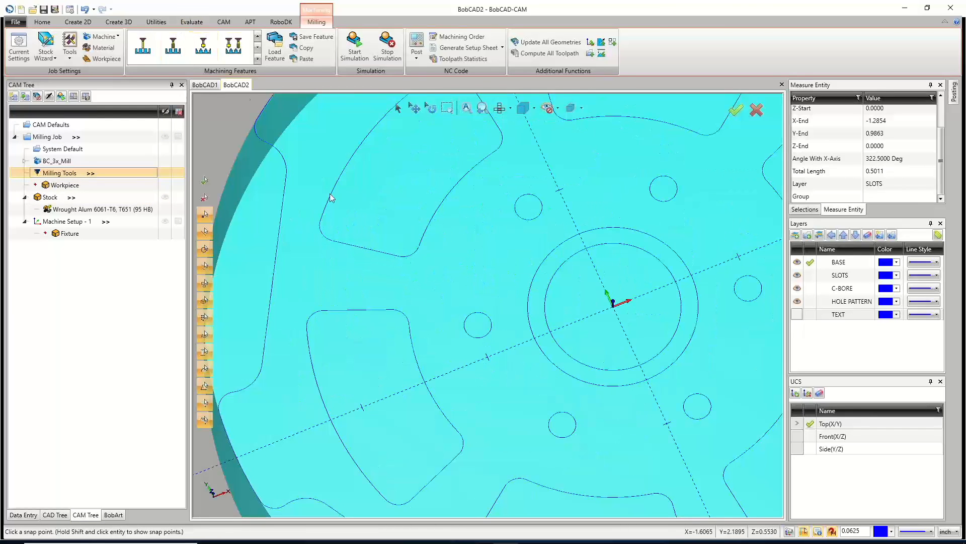
scroll(351, 229, down, 4)
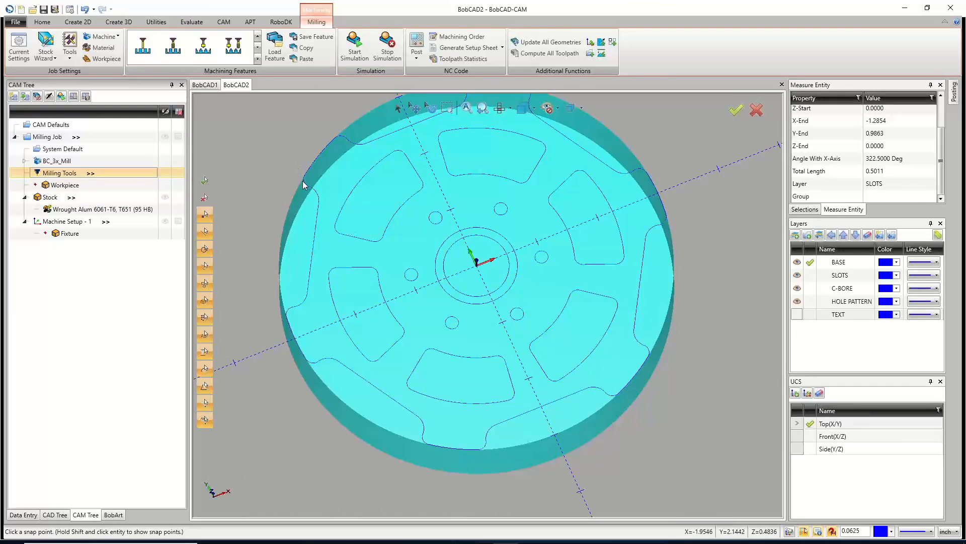
Measure the corner arc of one slot with Measure One, then cancel the measuring tool.
click(192, 22)
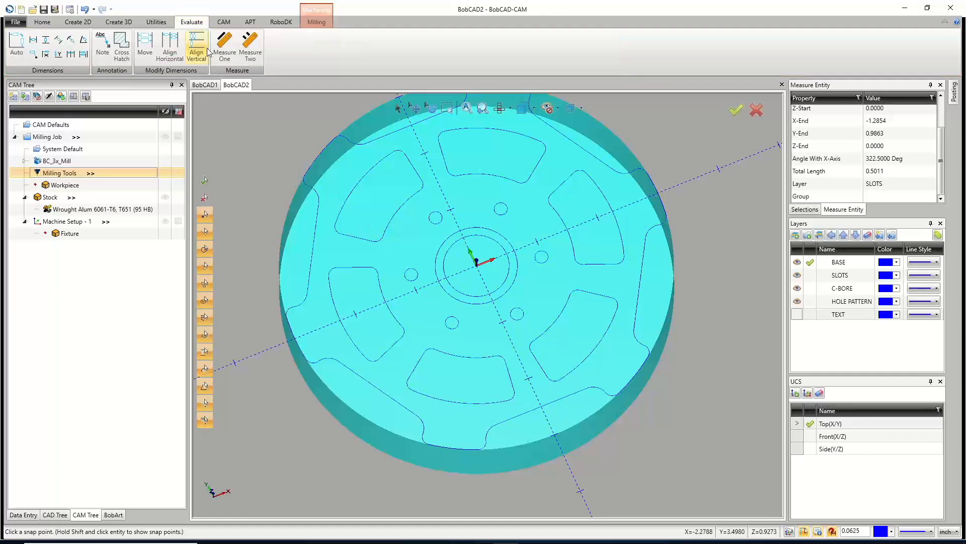
click(225, 46)
scroll(377, 247, up, 4)
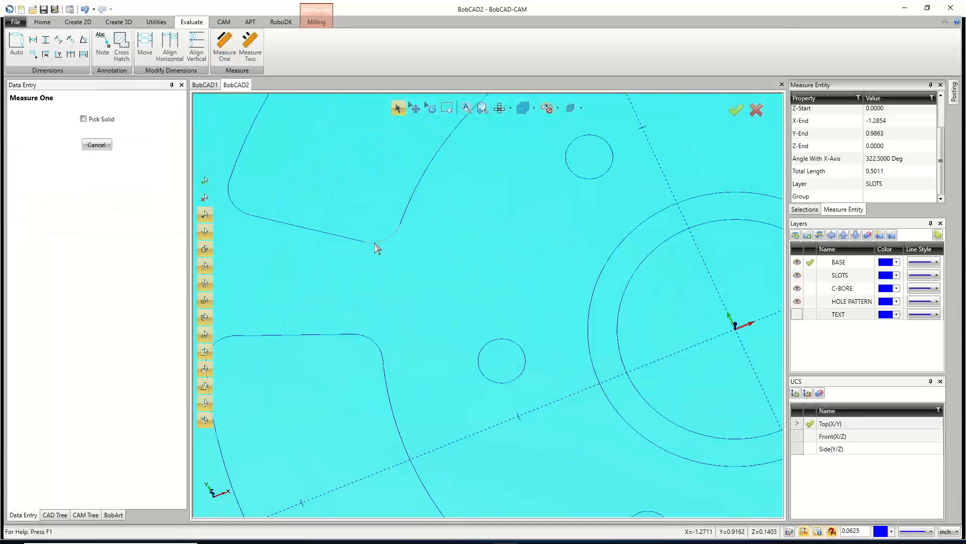
click(376, 245)
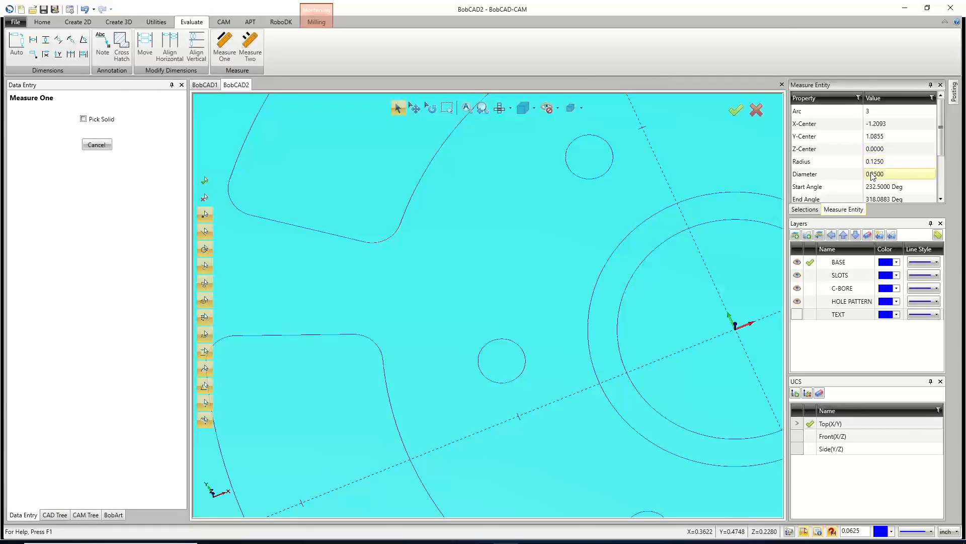
click(107, 148)
scroll(448, 203, down, 10)
scroll(467, 180, up, 4)
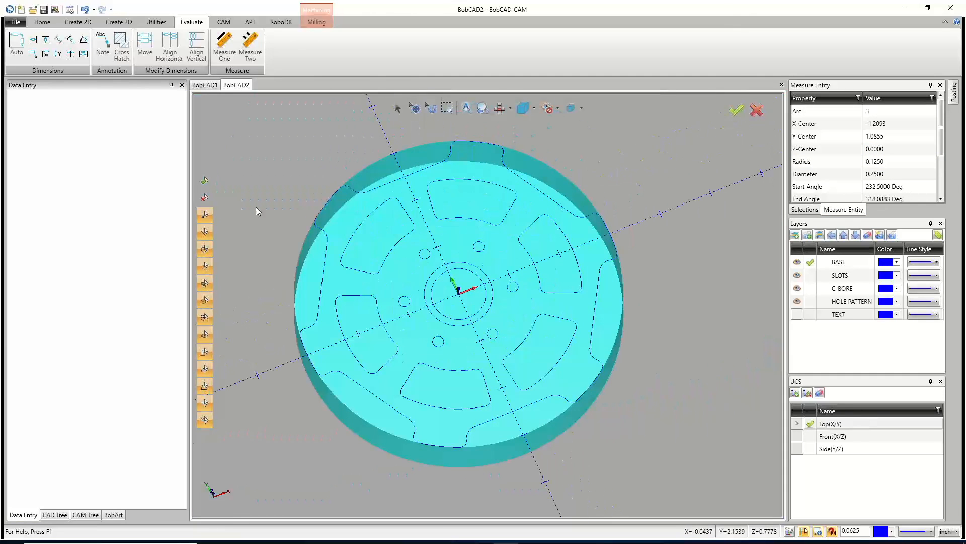
Open the Tool Crib for Milling Tools and open the tool library for the Center Drill category.
click(85, 514)
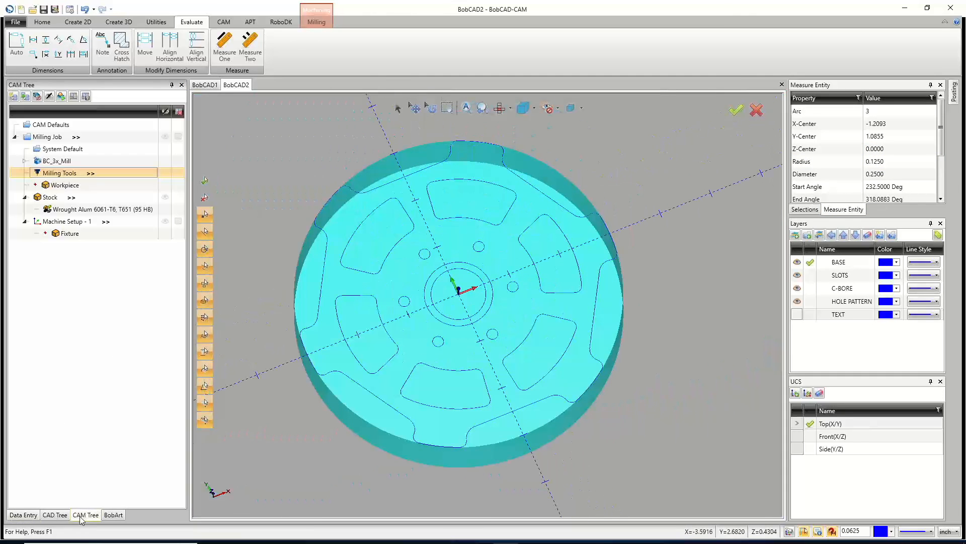
right_click(71, 177)
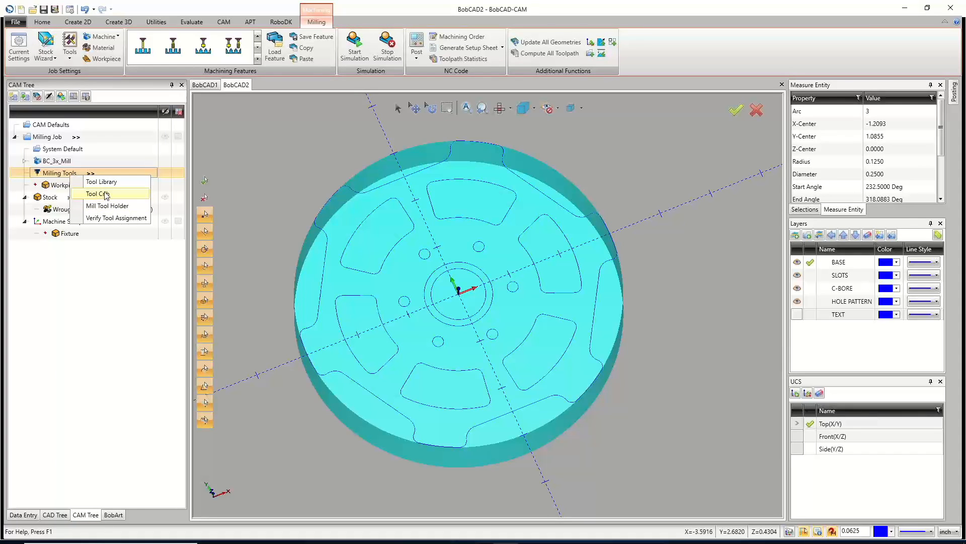
click(105, 195)
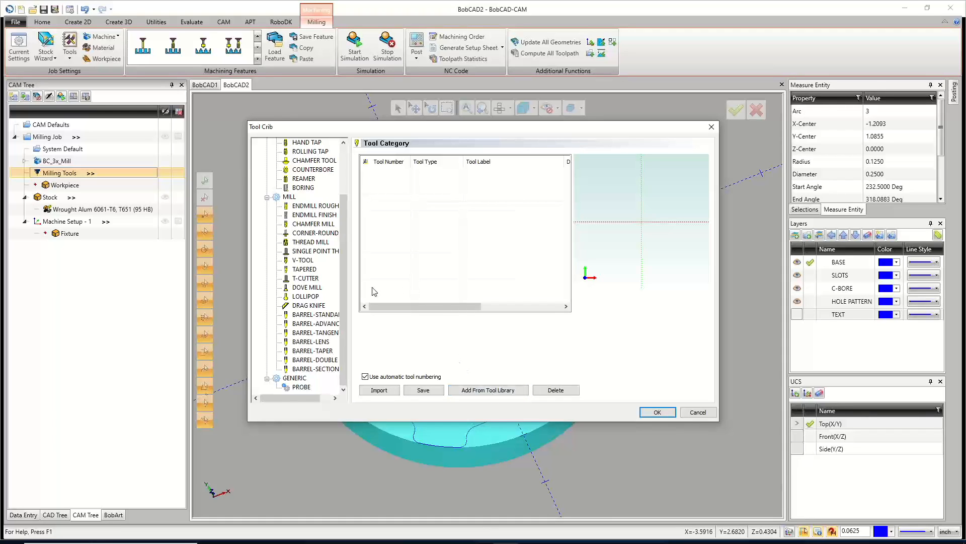
scroll(343, 267, up, 3)
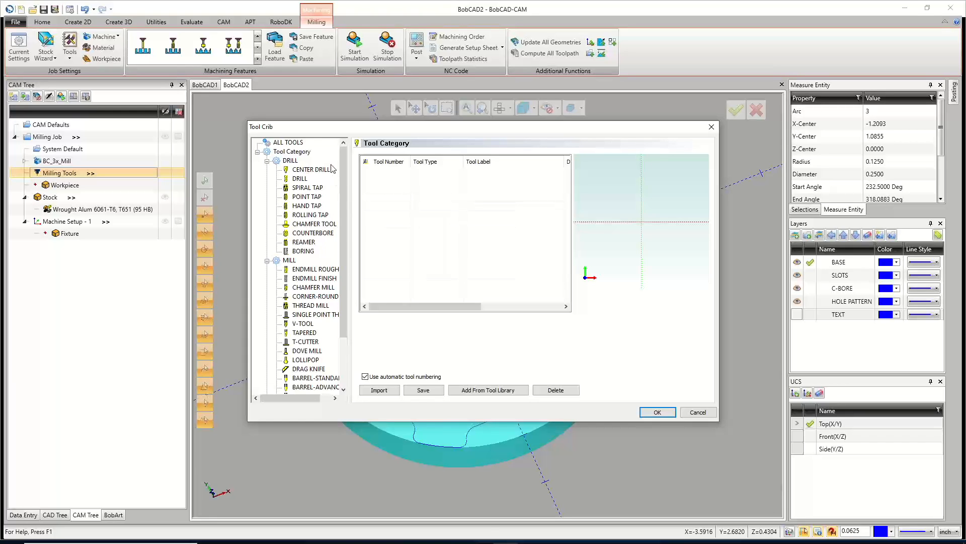
click(322, 171)
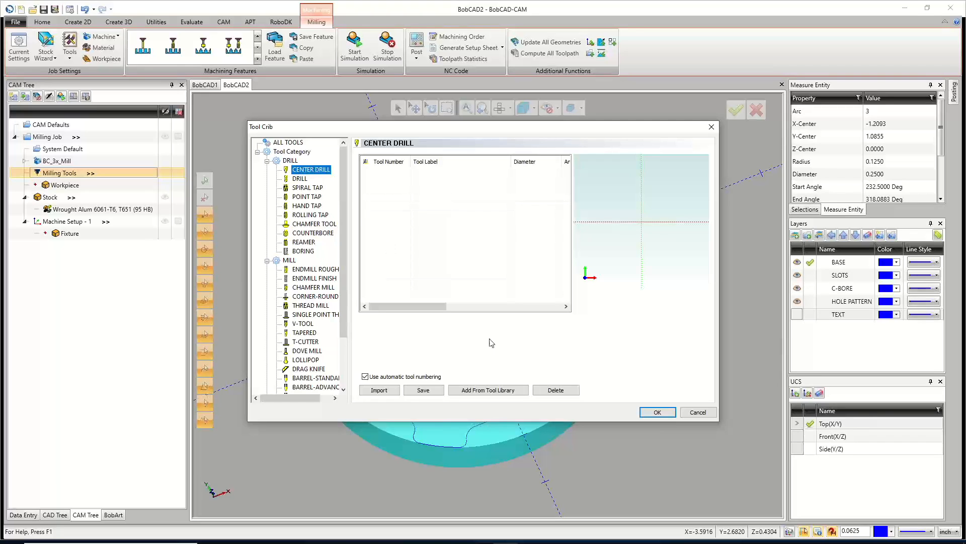
click(295, 143)
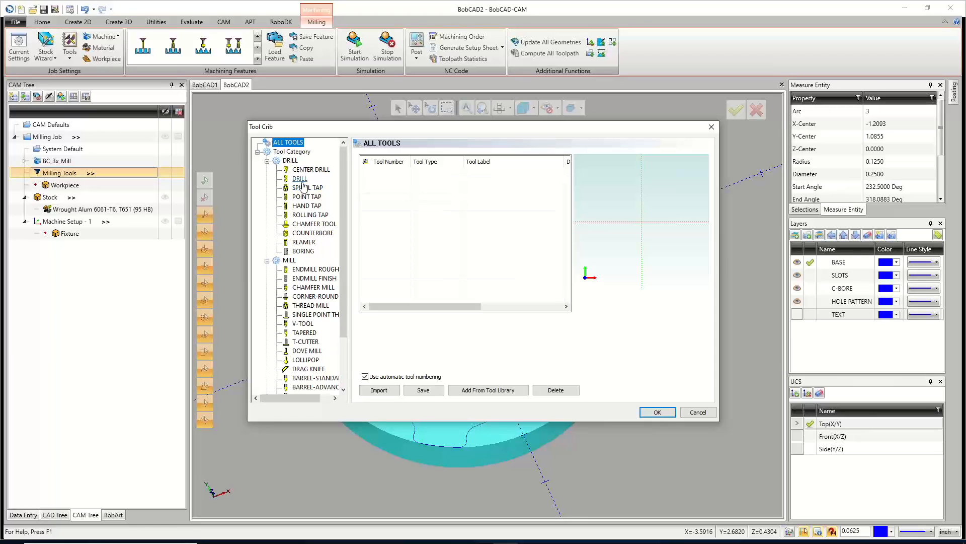
click(312, 171)
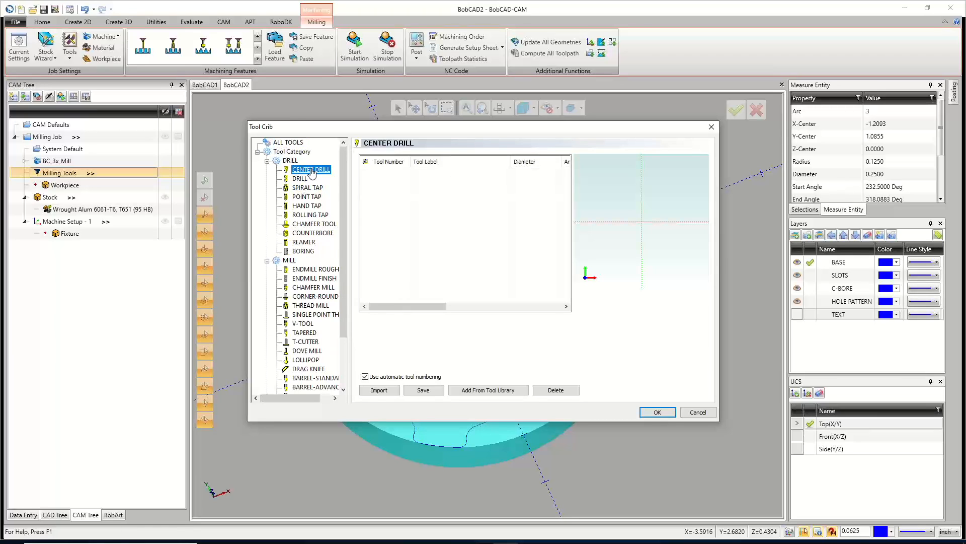
click(509, 390)
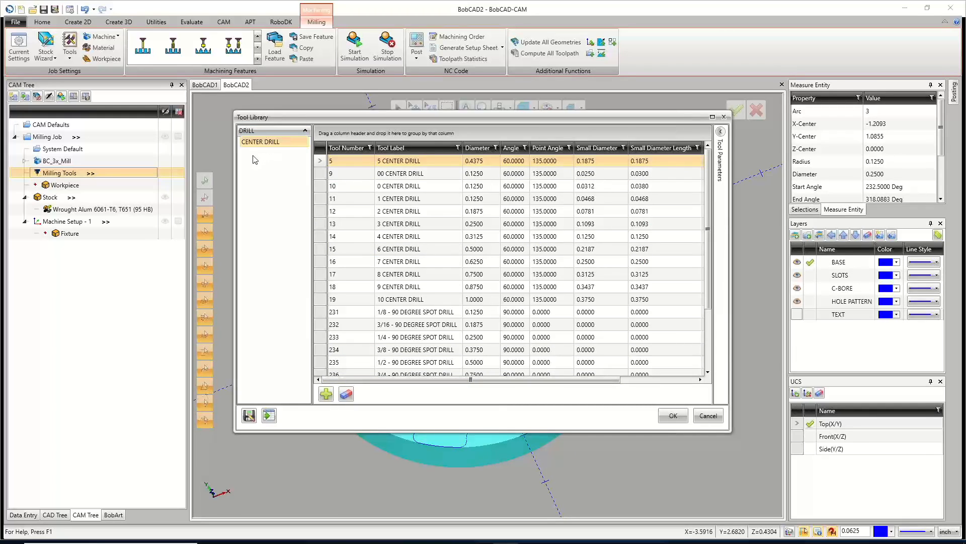
Review the 1/2 - 90 DEGREE SPOT DRILL's parameters and tool holders, then add it to the Tool Crib.
click(398, 367)
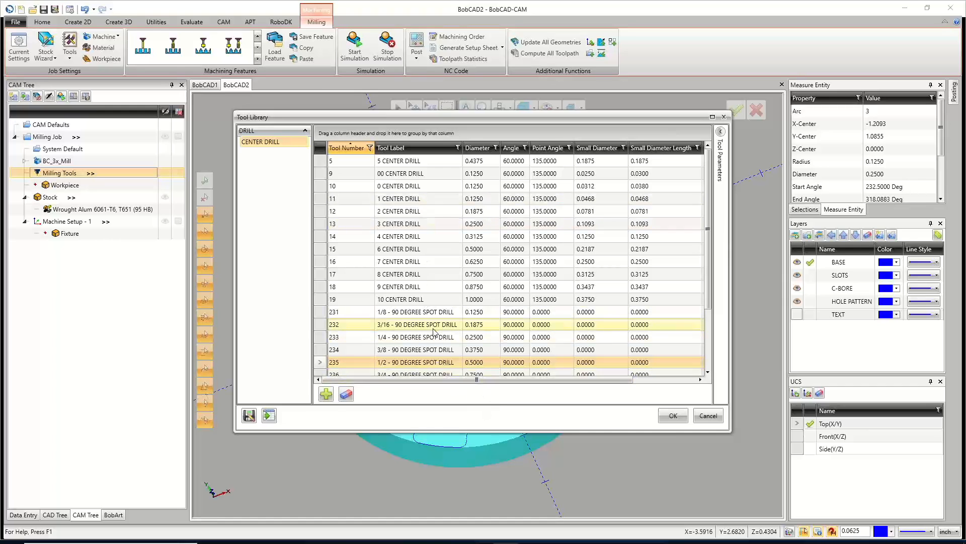
double_click(443, 364)
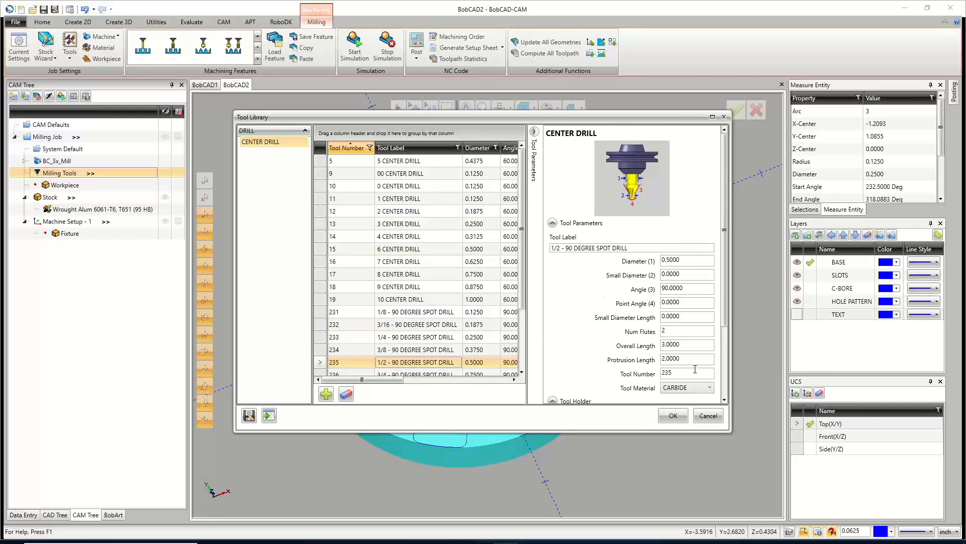
scroll(694, 390, down, 2)
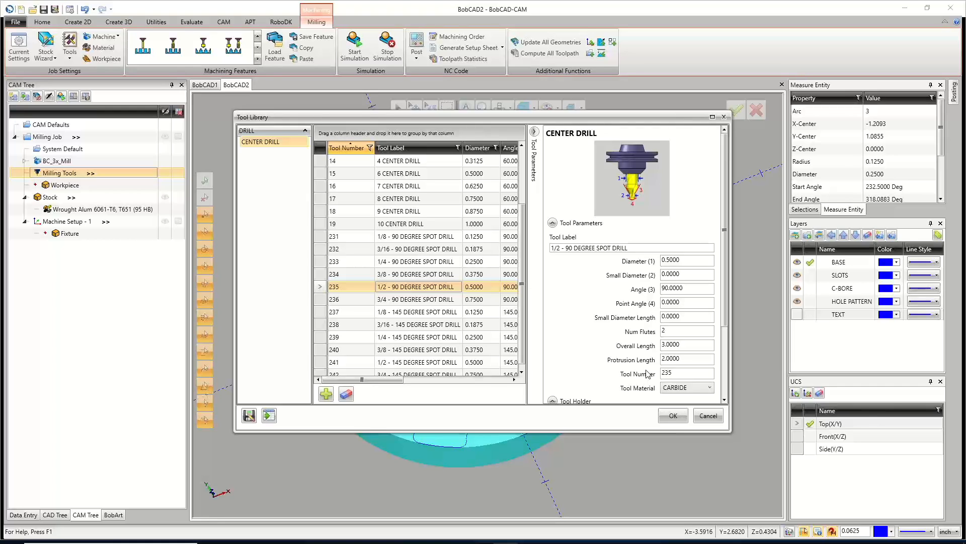
click(700, 388)
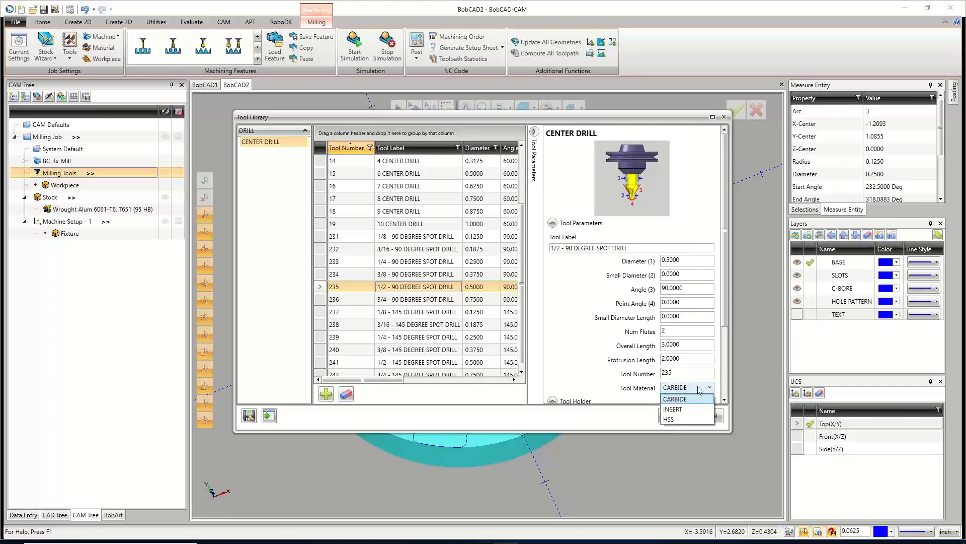
click(699, 388)
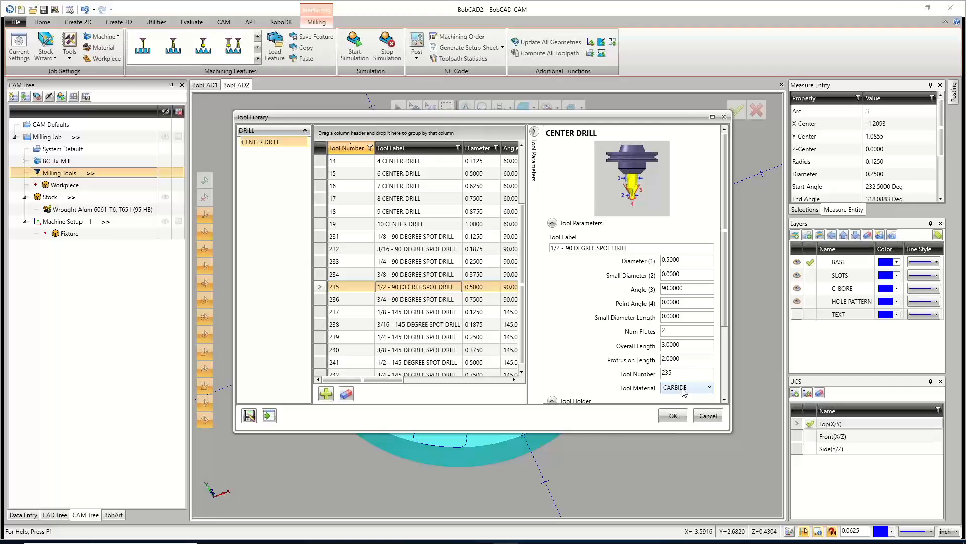
scroll(656, 327, down, 3)
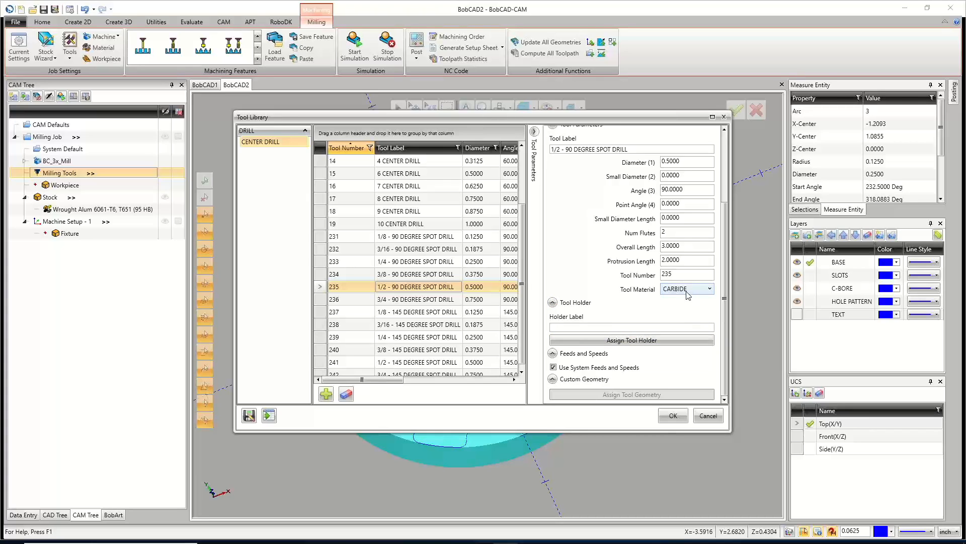
click(614, 342)
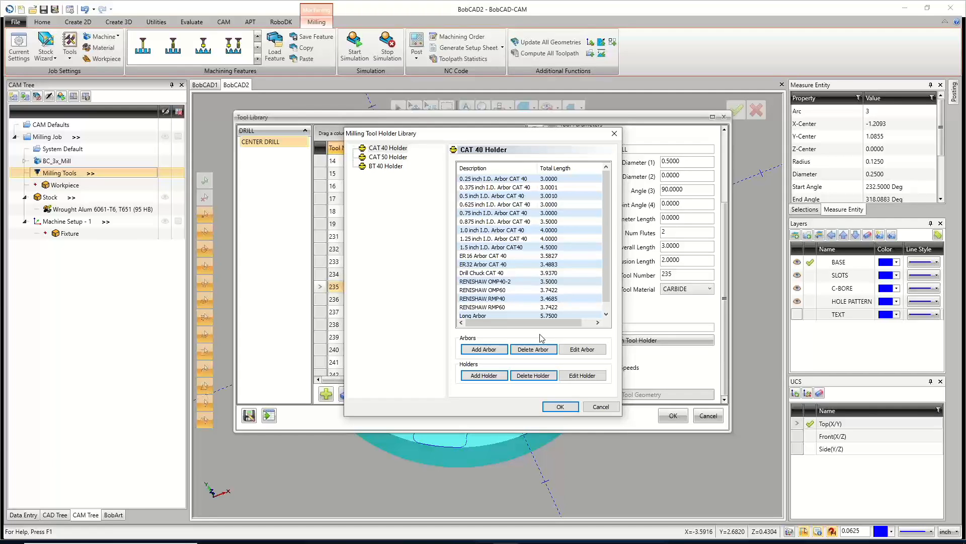
click(601, 406)
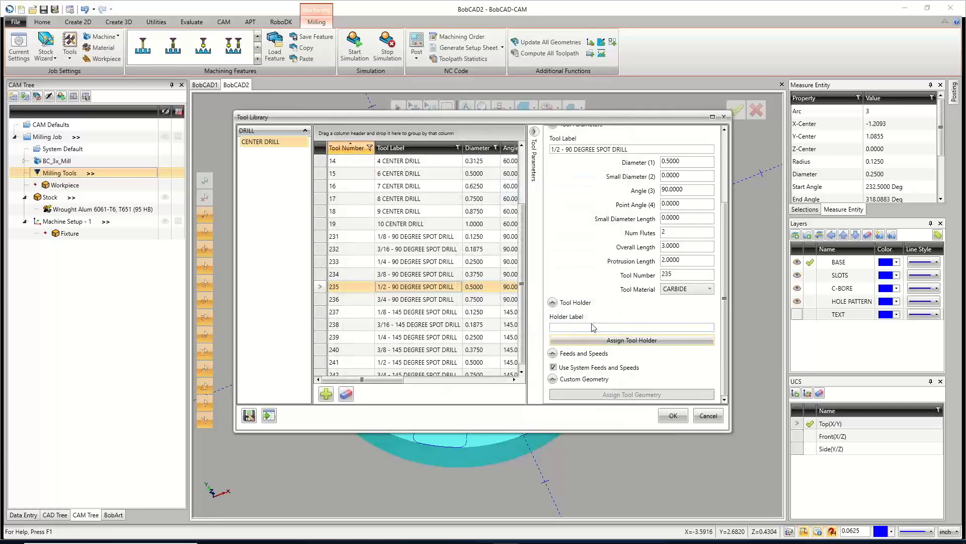
scroll(594, 329, up, 3)
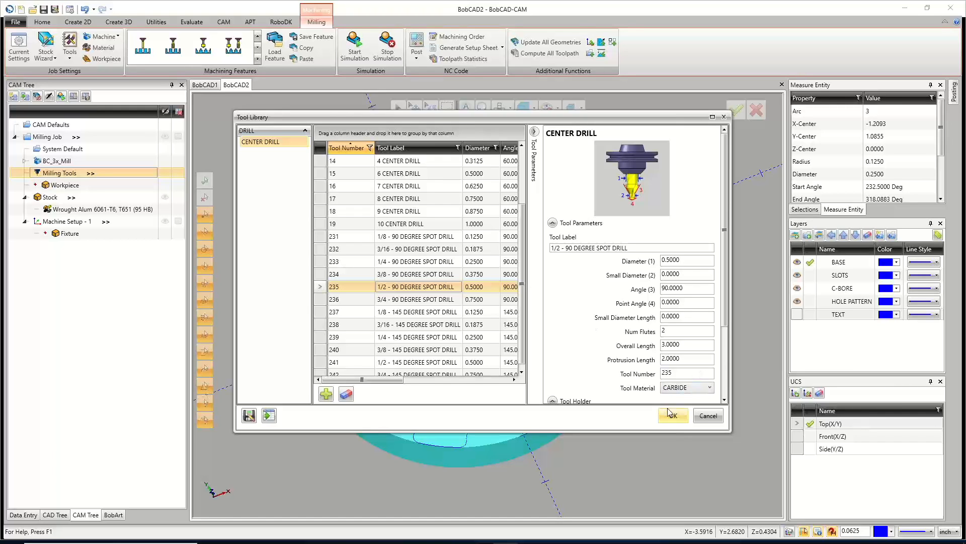
double_click(511, 281)
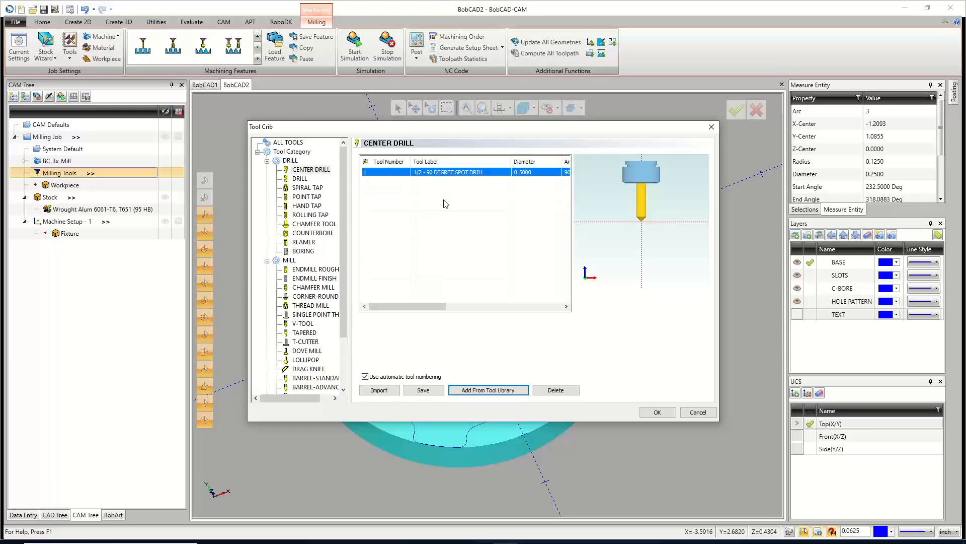
Add the 1.5 INSERT FACE MILL from the tool library to the Tool Crib's Endmill Rough category.
click(315, 269)
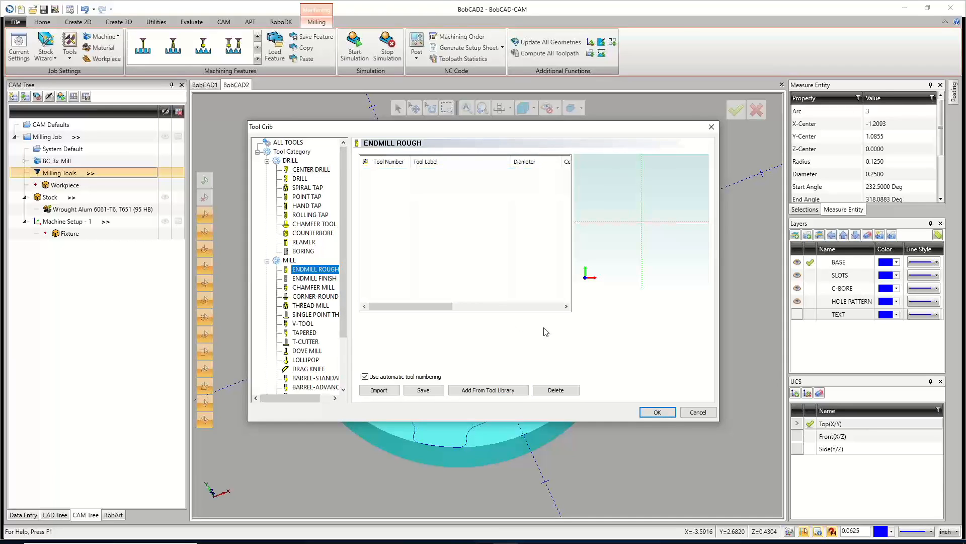
click(492, 391)
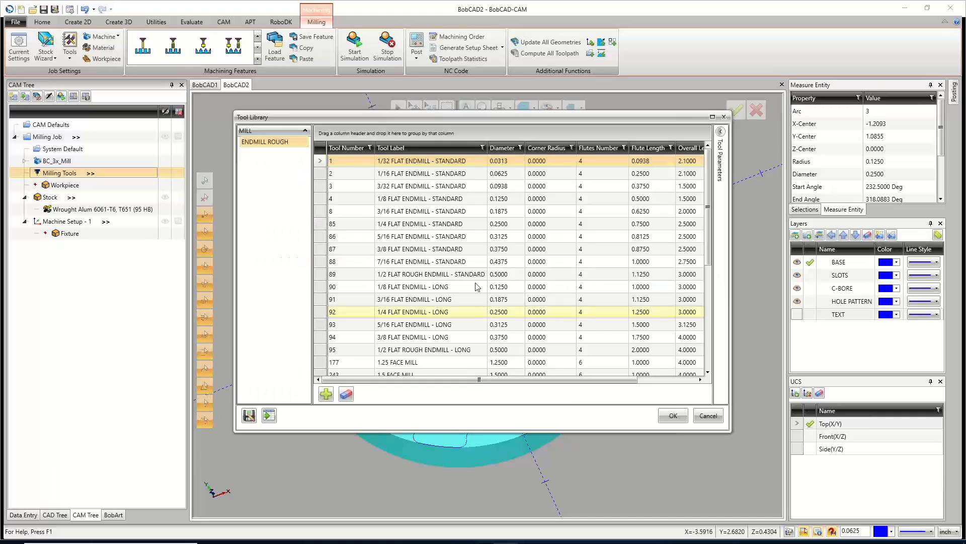
mouse_move(499, 117)
mouse_down()
mouse_move(499, 244)
mouse_move(499, 125)
mouse_up()
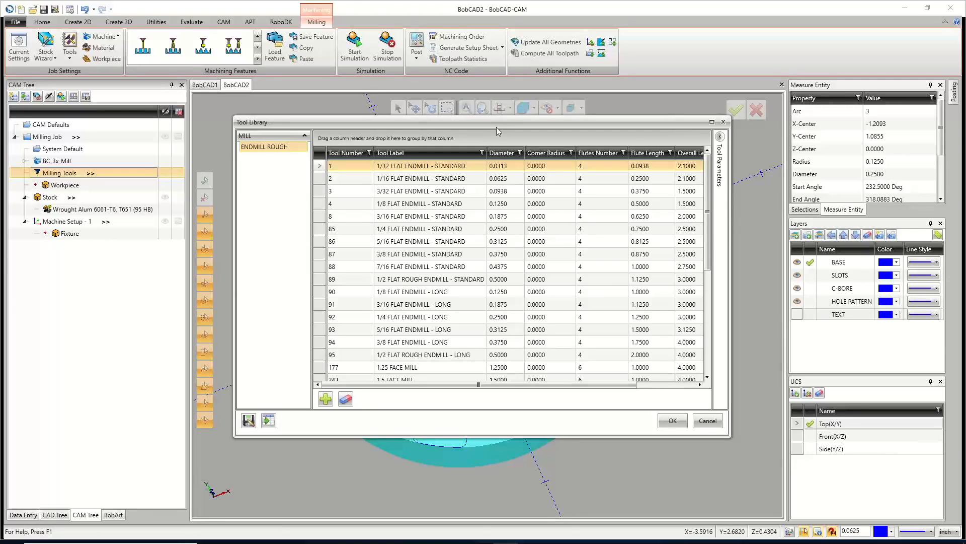
click(505, 154)
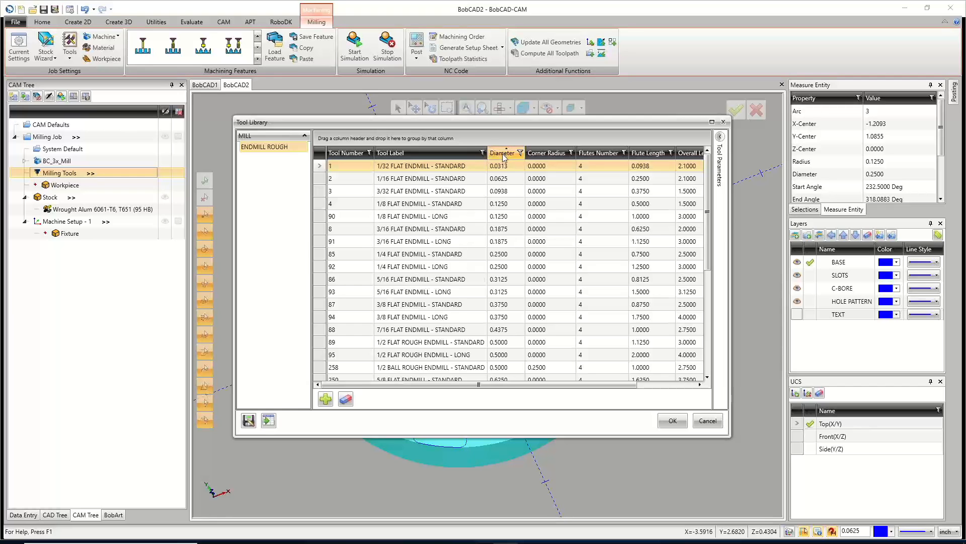
scroll(437, 277, down, 5)
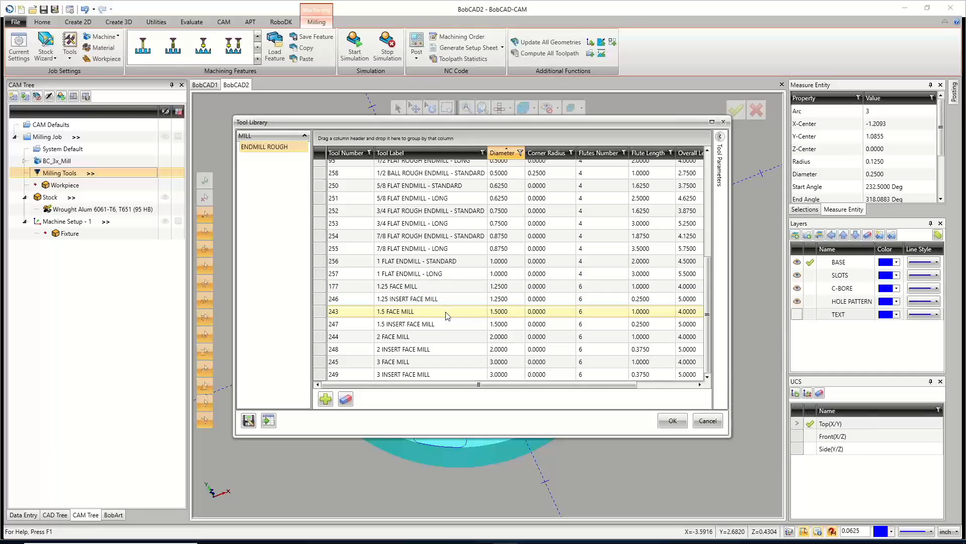
click(448, 329)
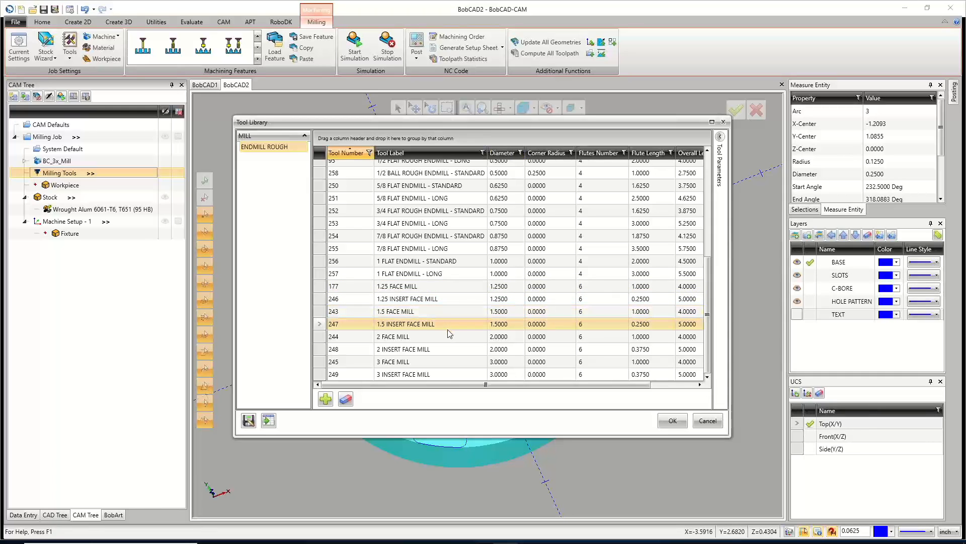
double_click(395, 328)
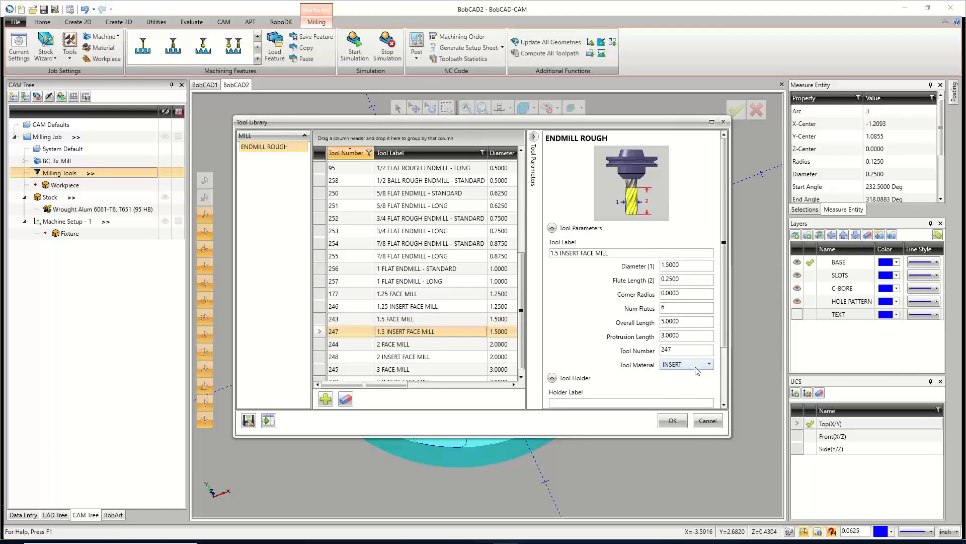
click(673, 420)
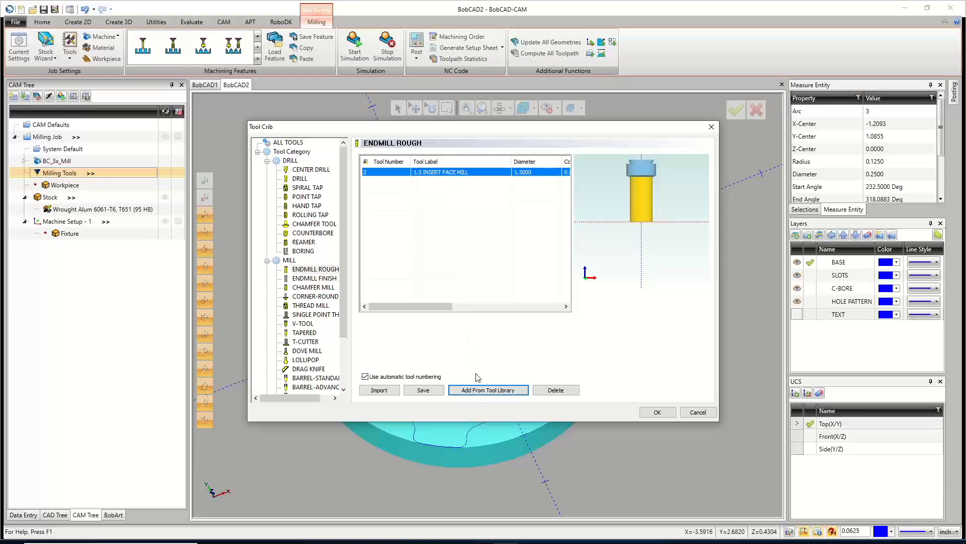
Add the 1/2 FLAT ROUGH ENDMILL - STANDARD from the tool library to the Endmill Rough tools in the Tool Crib.
click(481, 390)
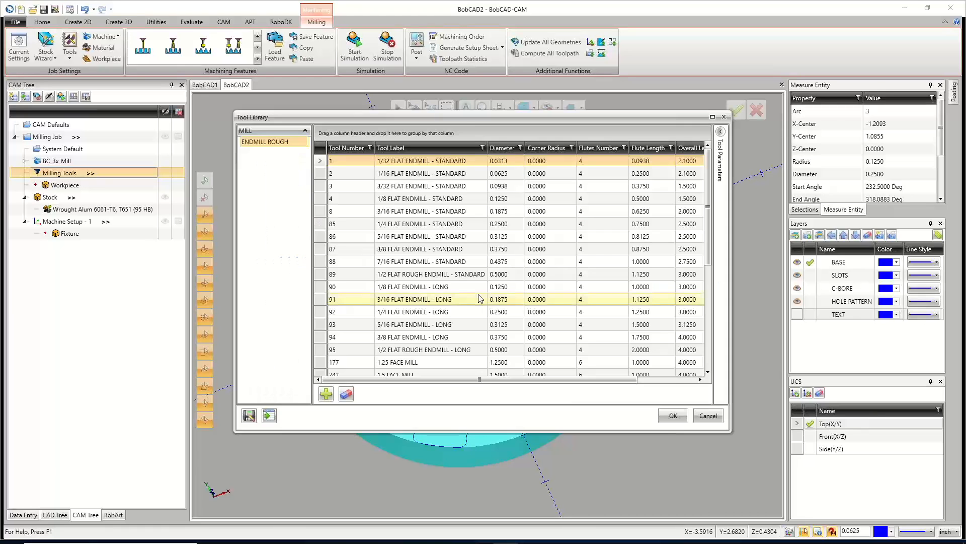
click(501, 150)
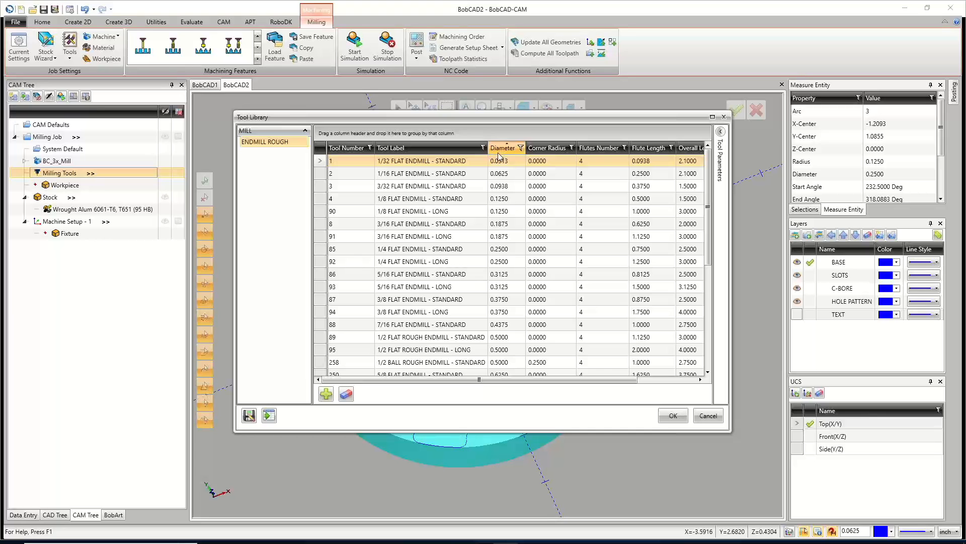
mouse_move(495, 117)
mouse_down()
mouse_move(496, 324)
mouse_move(493, 122)
mouse_up()
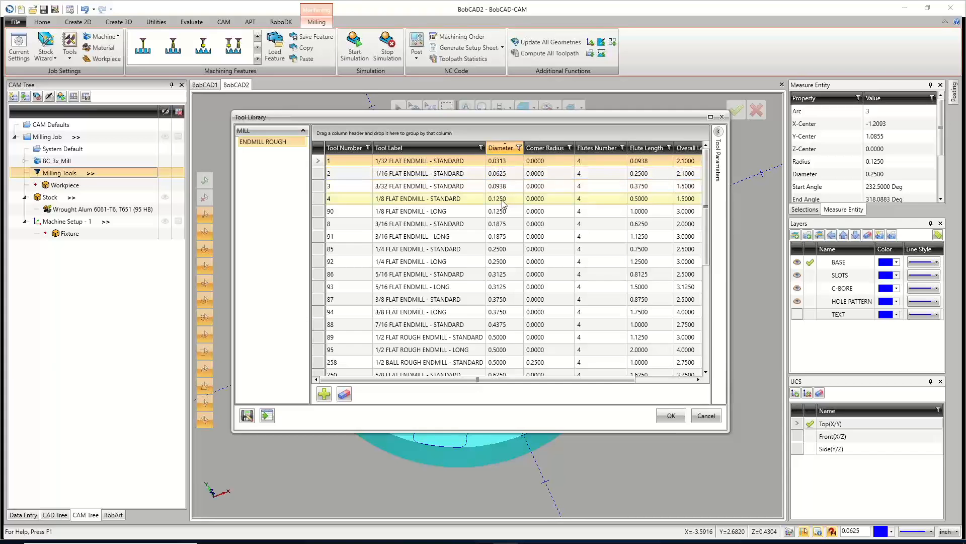
scroll(501, 235, down, 1)
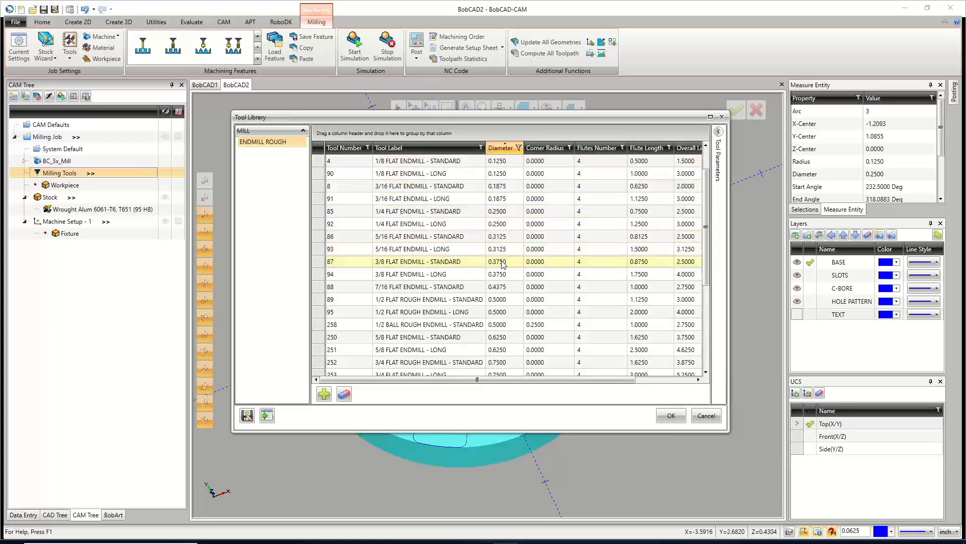
scroll(502, 247, down, 1)
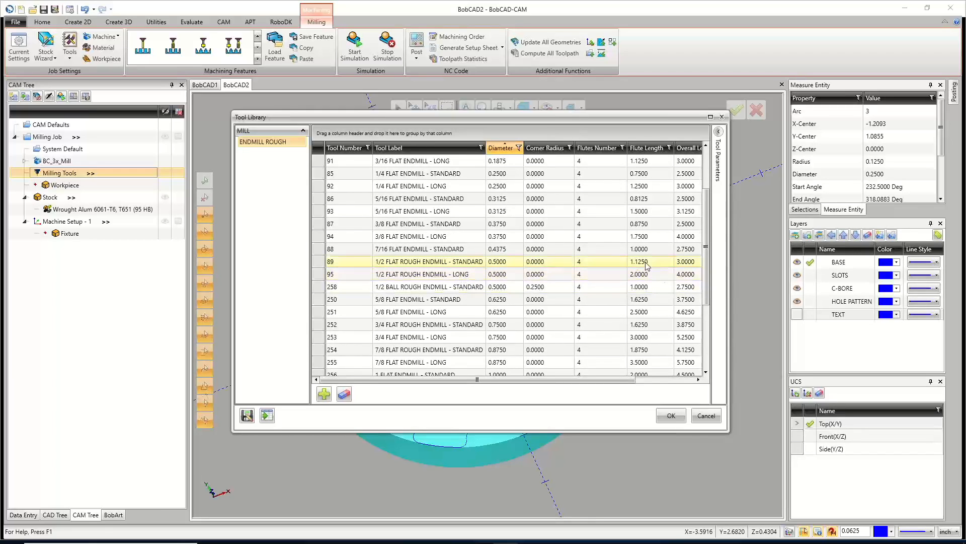
click(463, 263)
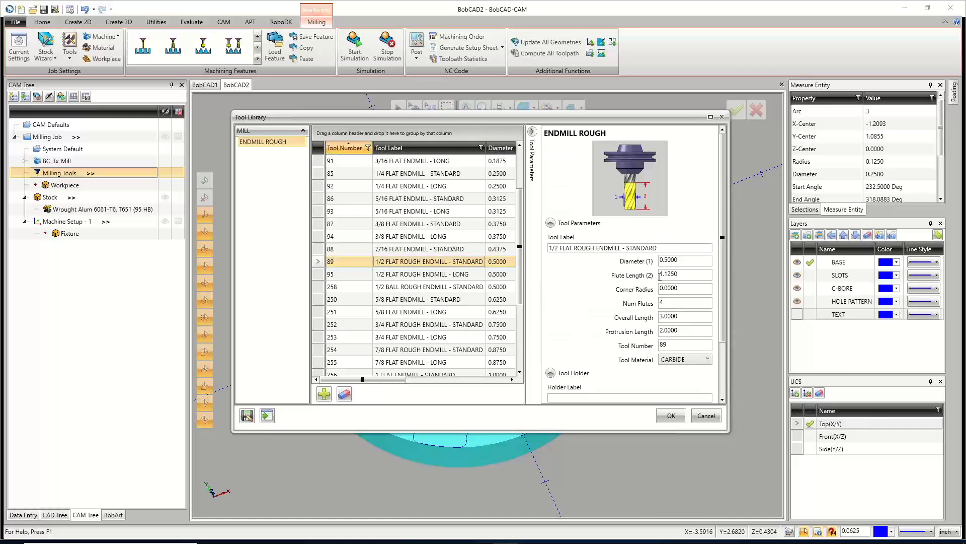
click(459, 273)
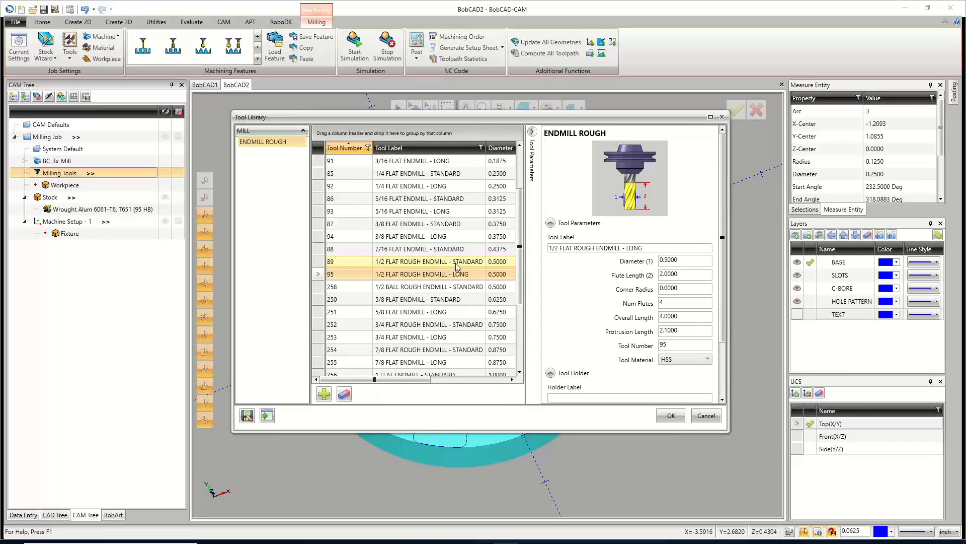
click(458, 263)
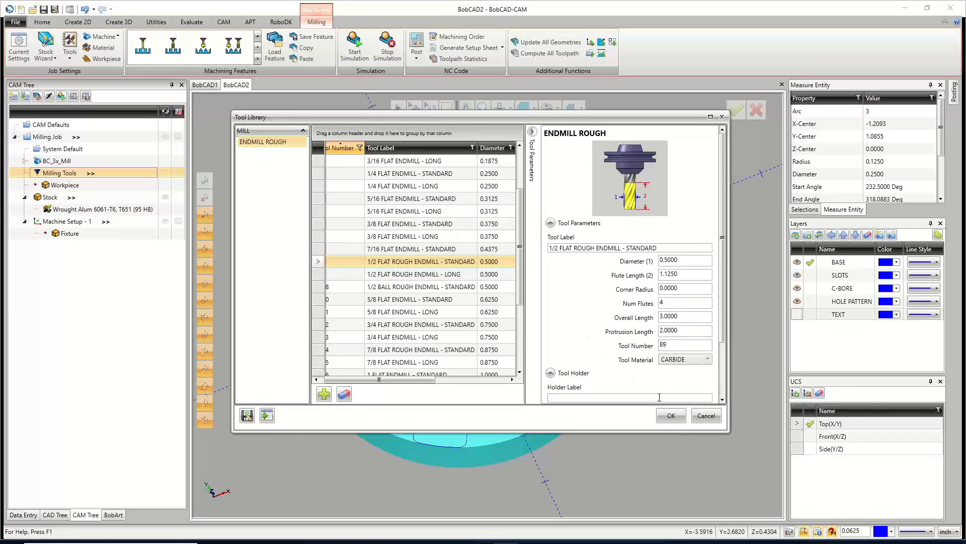
click(672, 415)
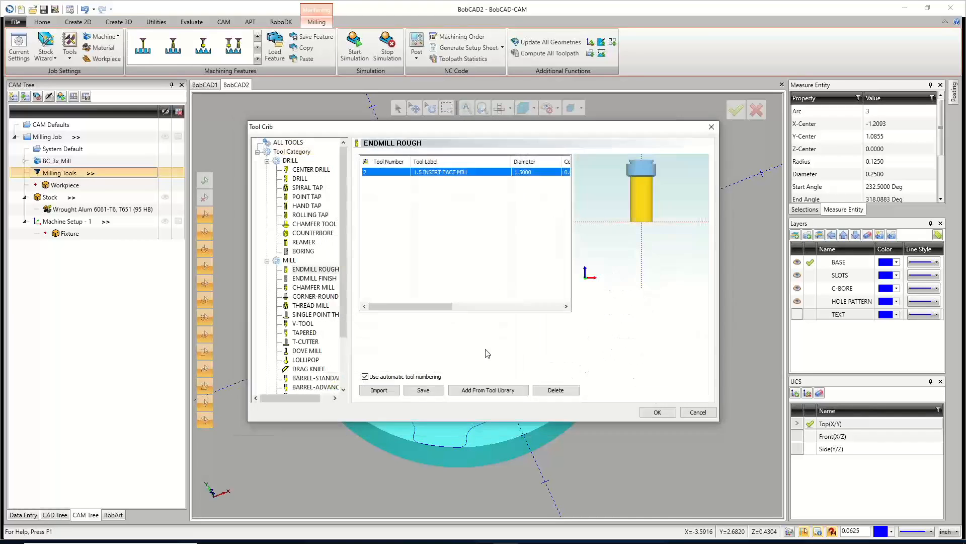
Add the 1/4 FLAT ENDMILL - LONG from the tool library to the Tool Crib, then close the Tool Crib.
click(497, 390)
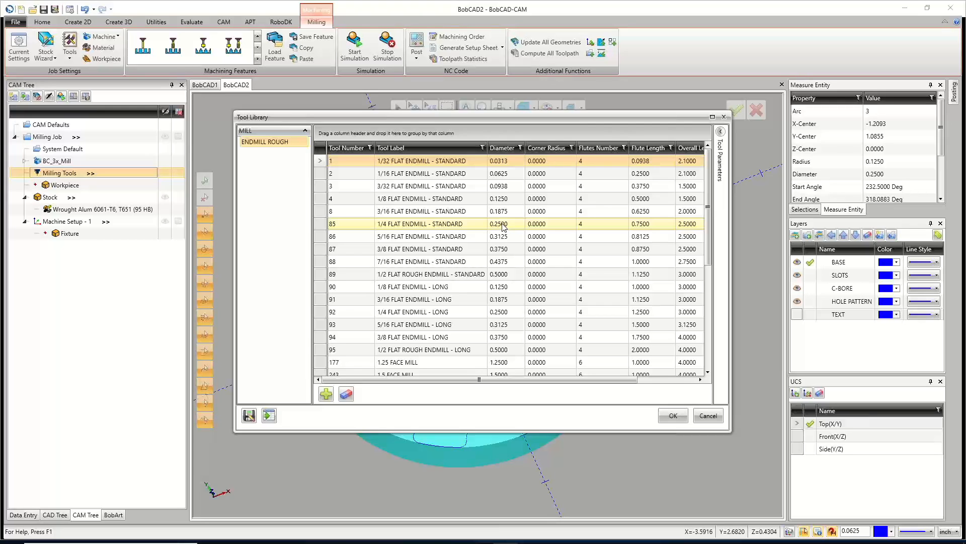
click(476, 225)
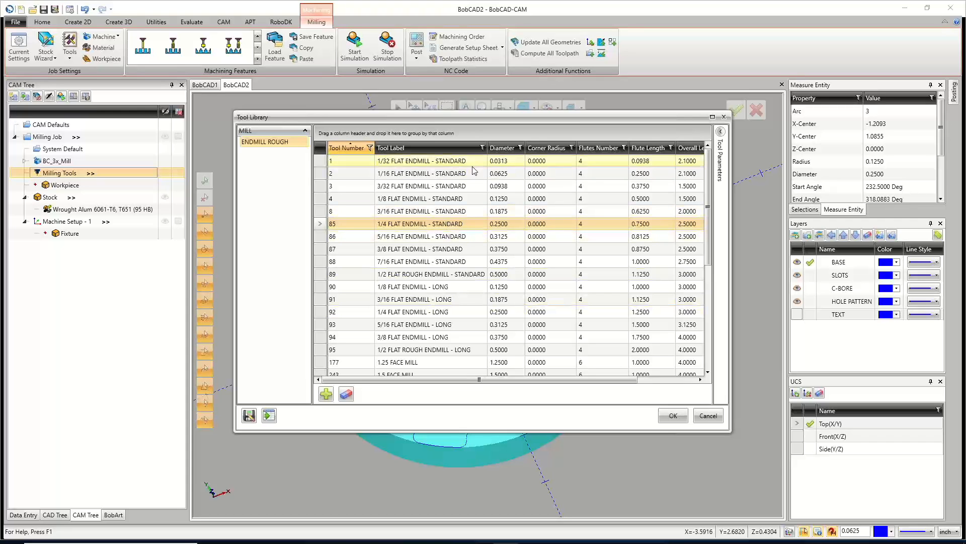
click(505, 148)
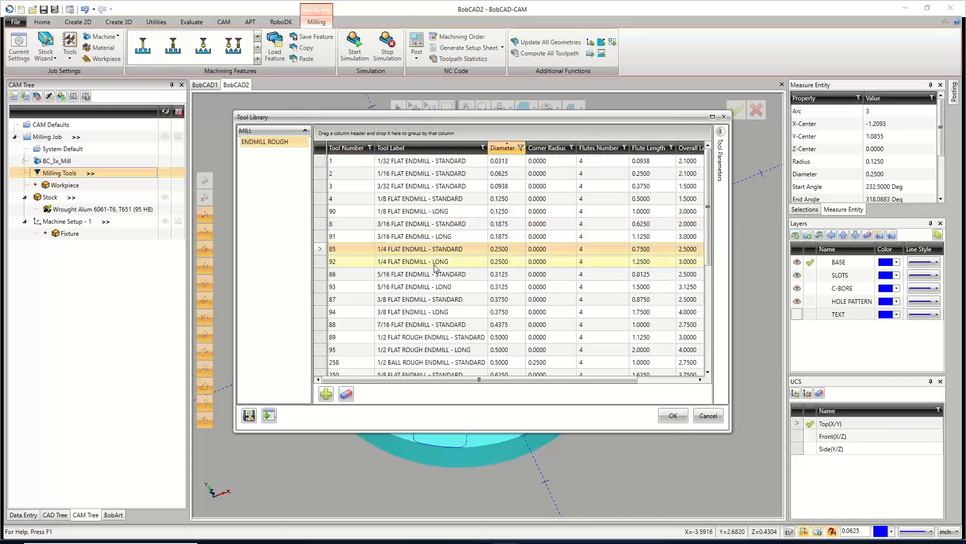
click(434, 261)
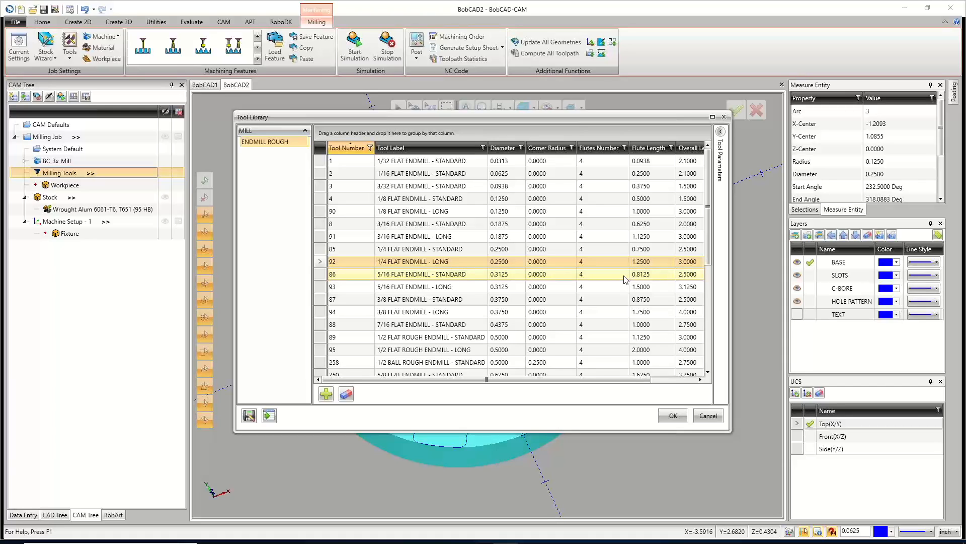
click(673, 416)
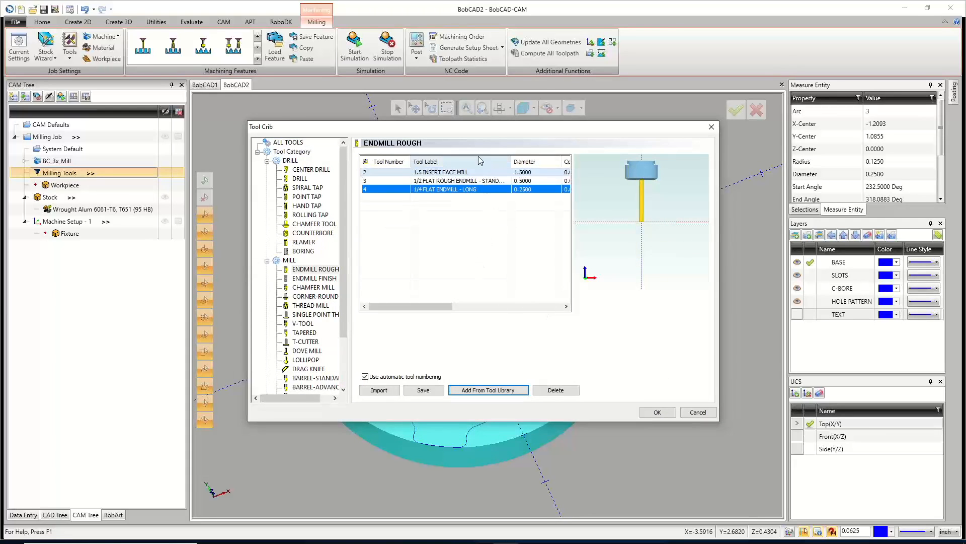
drag(487, 130, 523, 452)
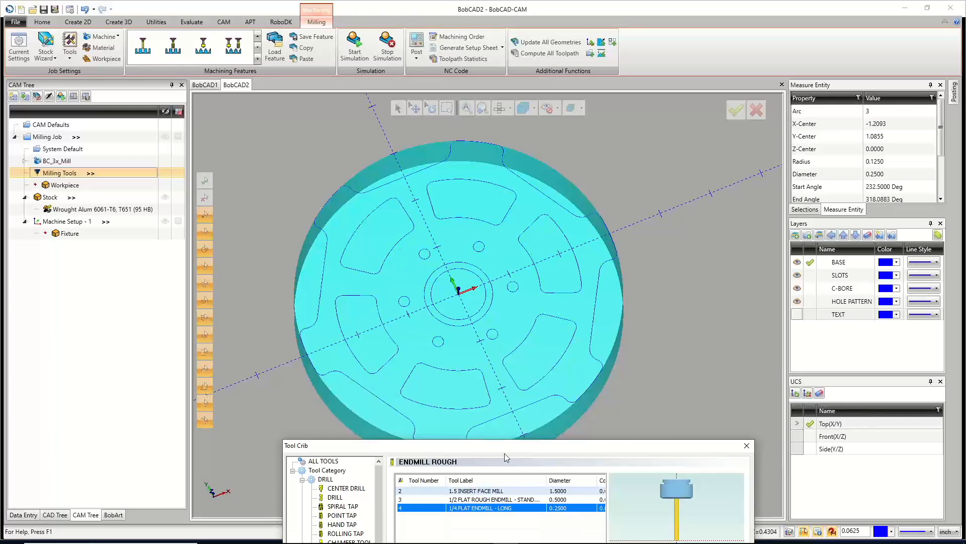
drag(447, 446, 382, 122)
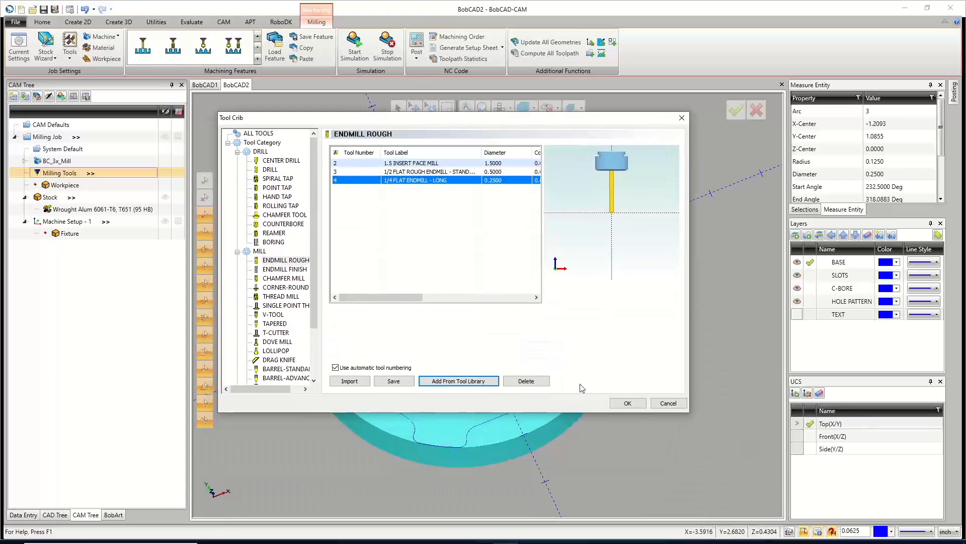
click(625, 403)
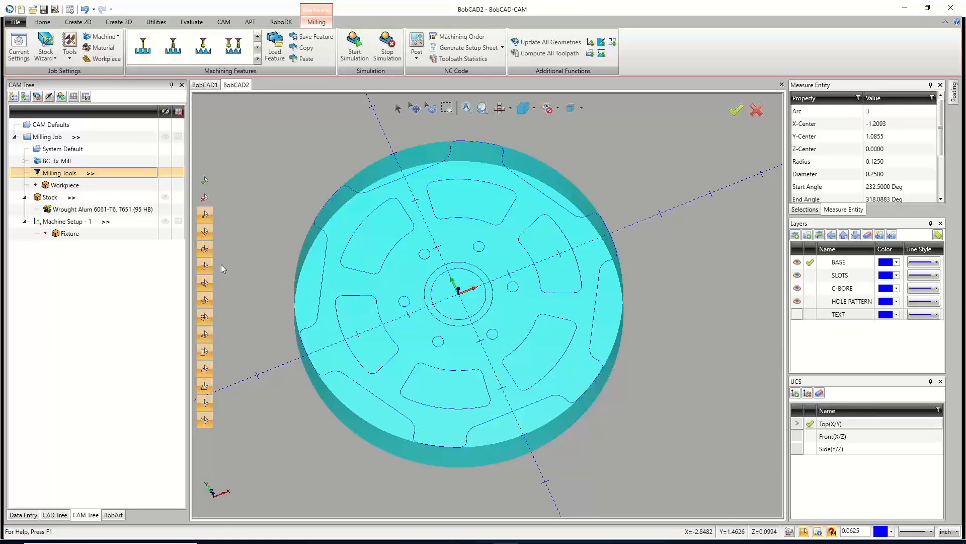
Edit the stock definition, setting the Start Face and End Face offsets to 0.1, and continue to machine setup.
middle_drag(453, 367, 461, 319)
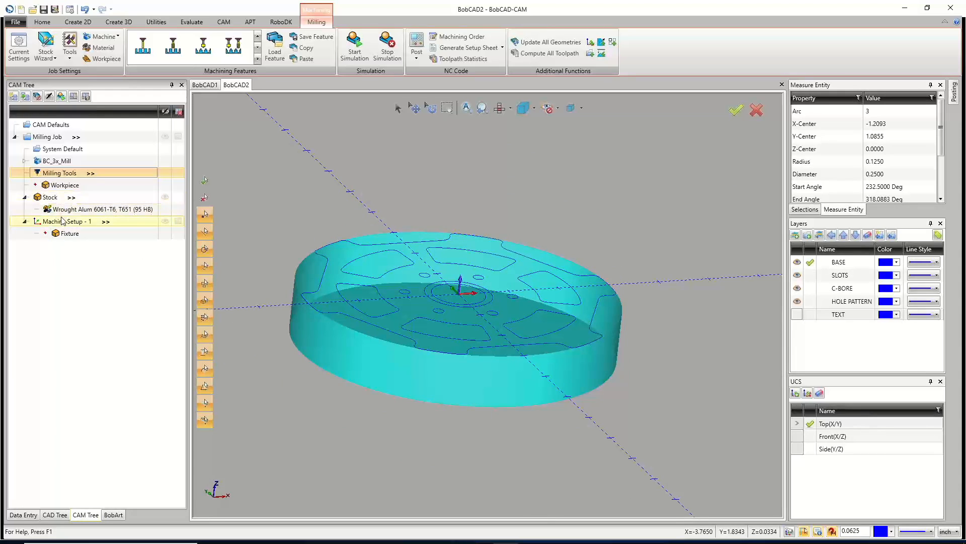
click(57, 198)
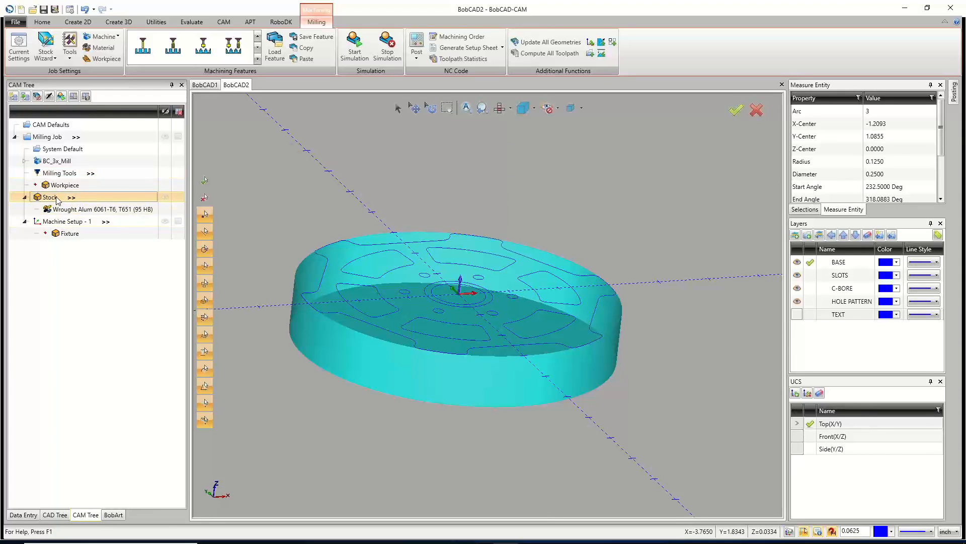
right_click(57, 199)
click(80, 203)
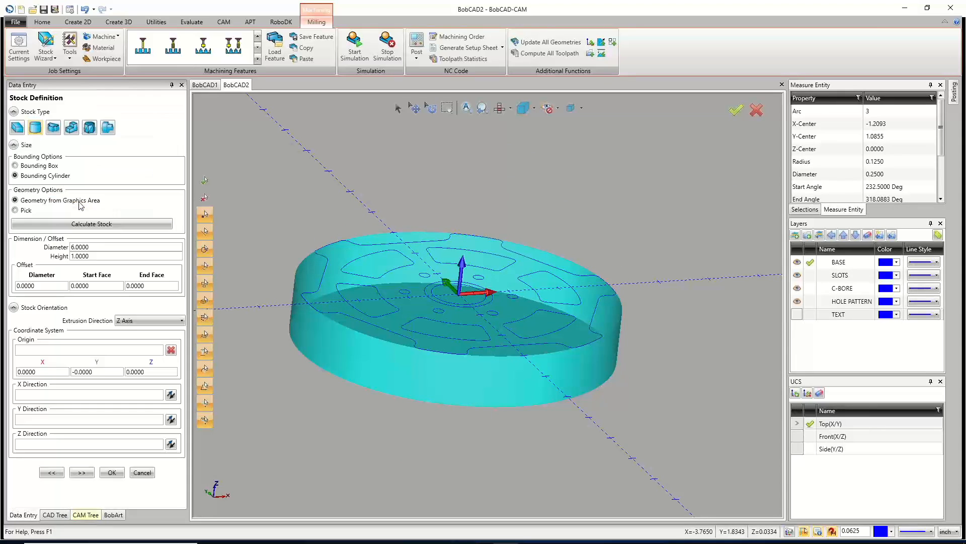
drag(104, 286, 71, 292)
key(BackSpace)
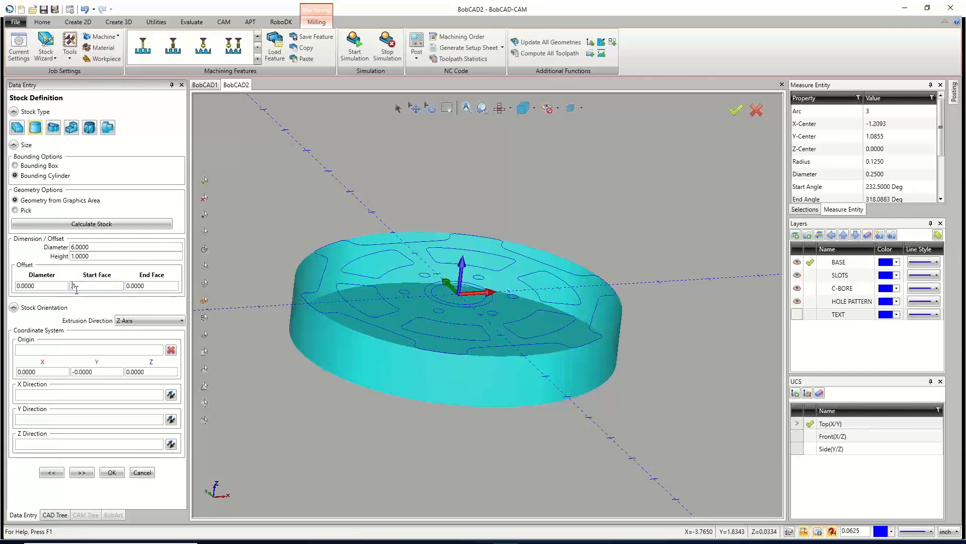
text(.1)
key(Return)
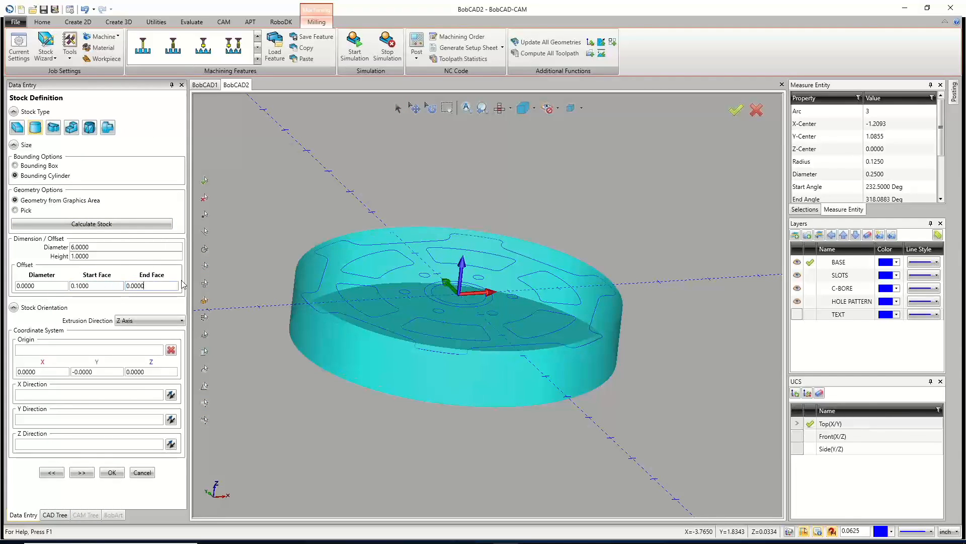
drag(156, 285, 119, 292)
text(.1)
click(98, 285)
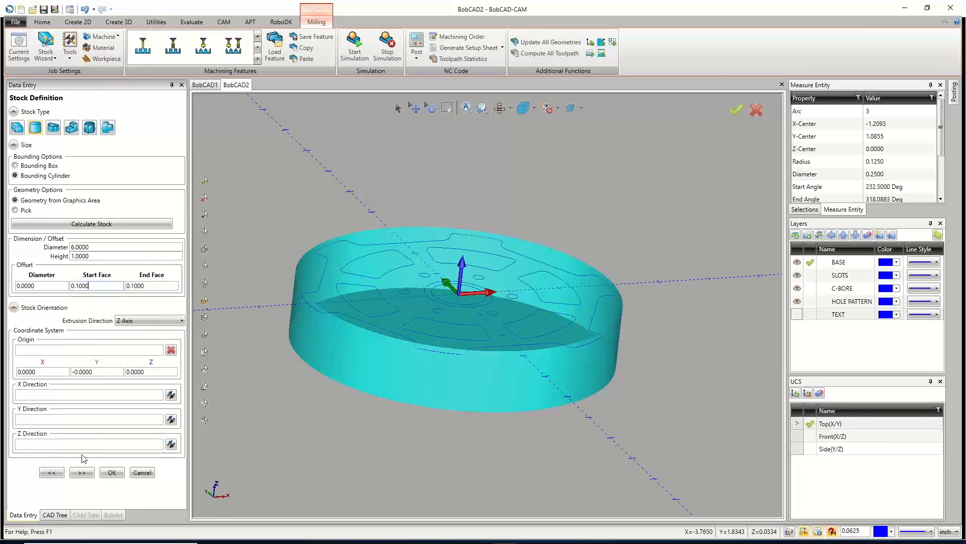
click(82, 472)
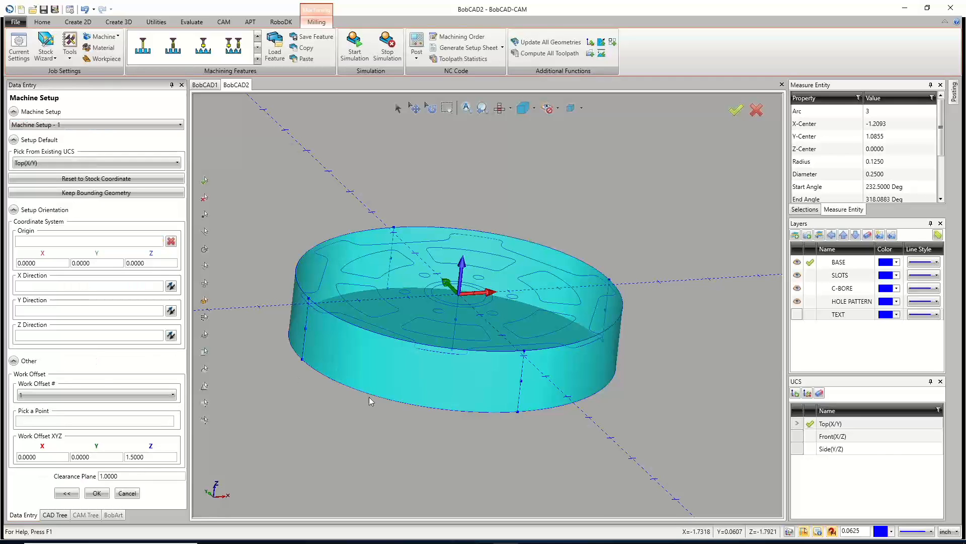
Pick the top centre point of the stock as the machine setup's coordinate system origin.
scroll(459, 288, up, 12)
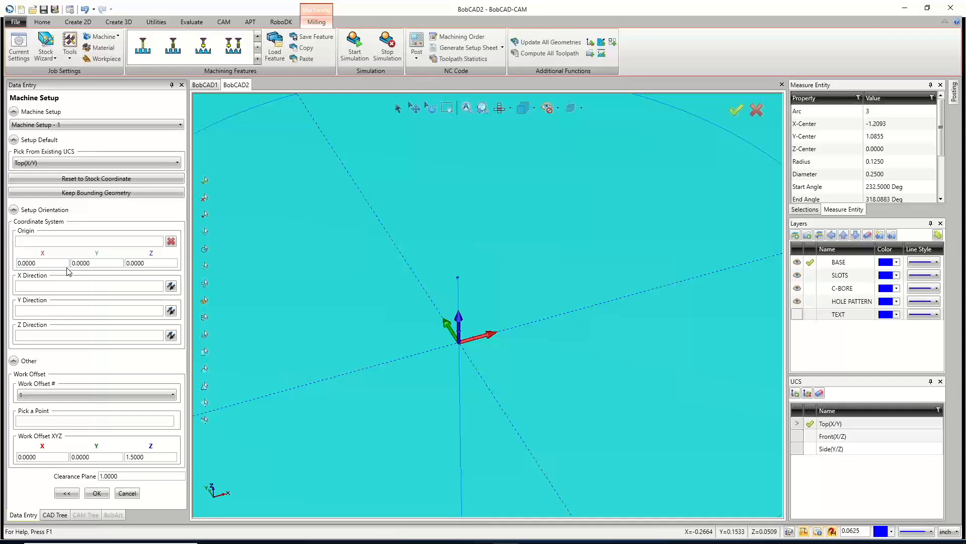
click(87, 241)
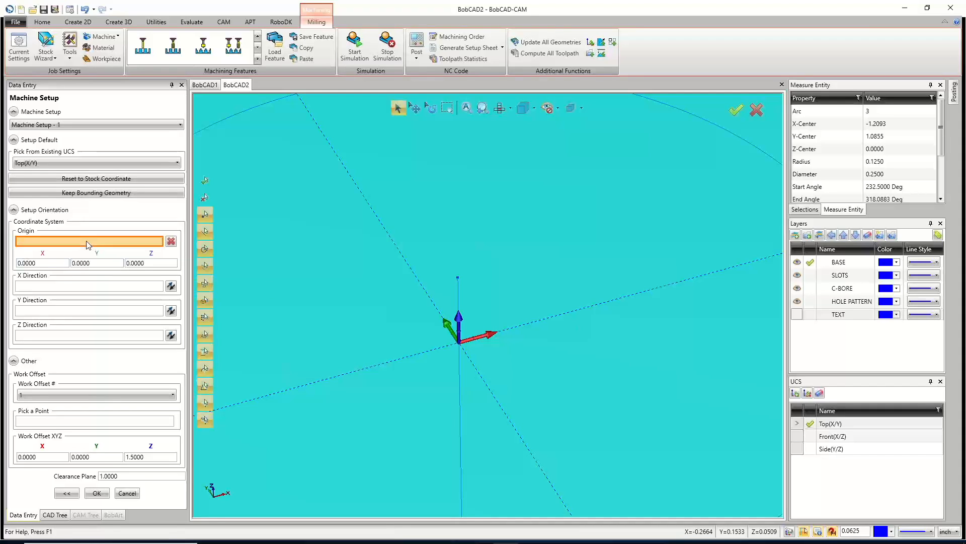
click(458, 277)
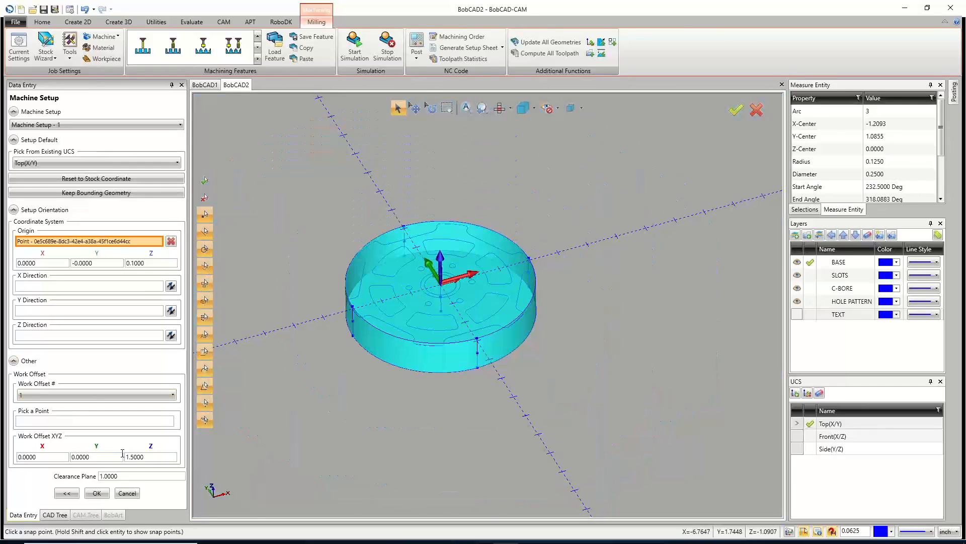
Confirm the machine setup, then zoom in and out to examine the stock and part outline.
click(97, 493)
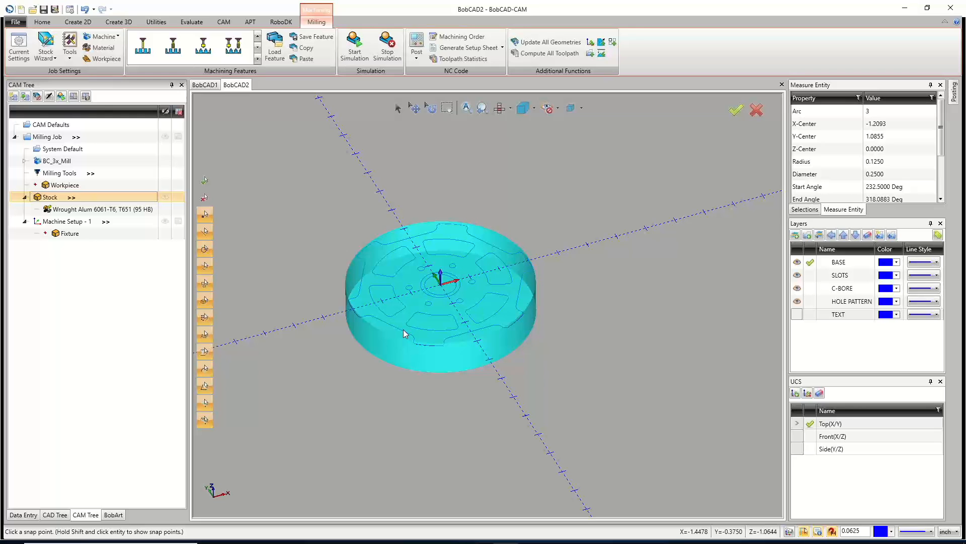
scroll(442, 282, up, 3)
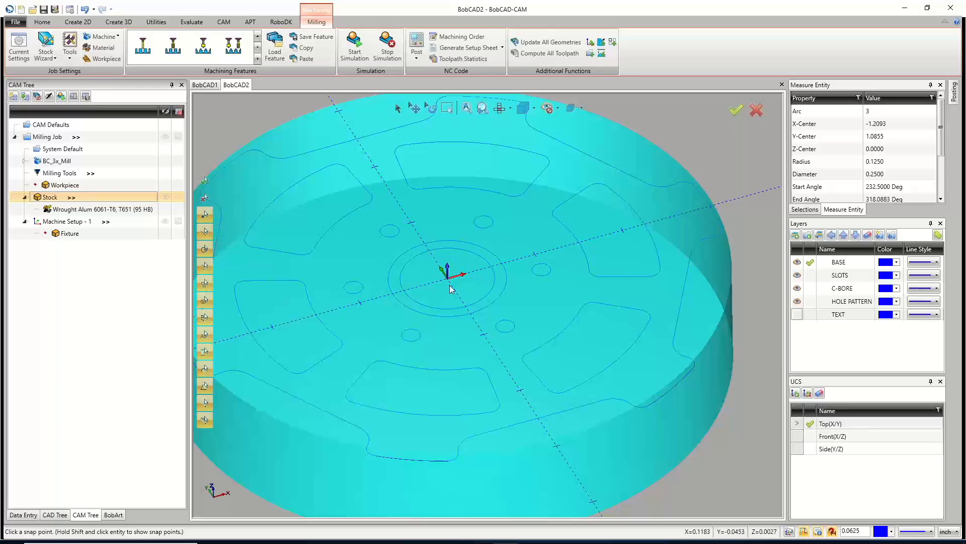
scroll(453, 347, down, 3)
scroll(432, 360, up, 1)
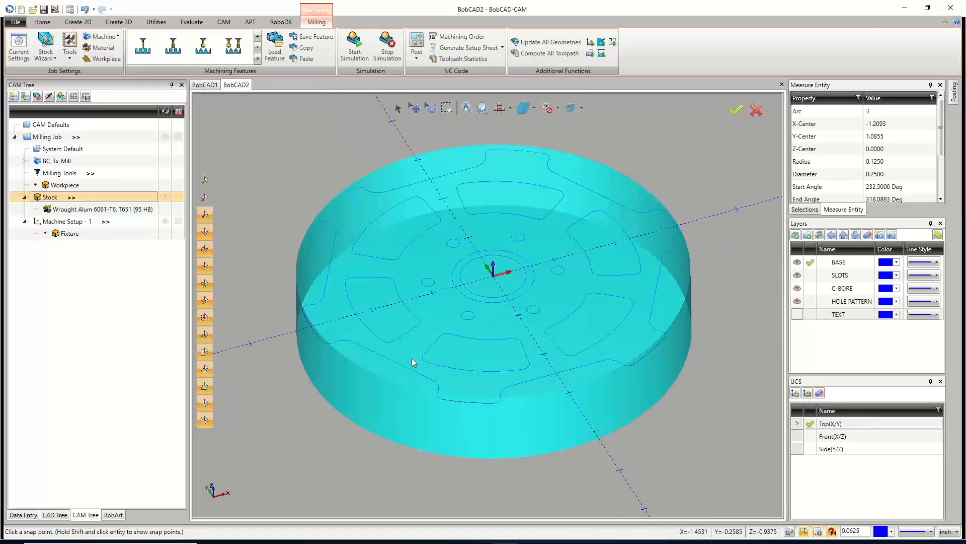
scroll(411, 358, down, 2)
scroll(409, 358, up, 2)
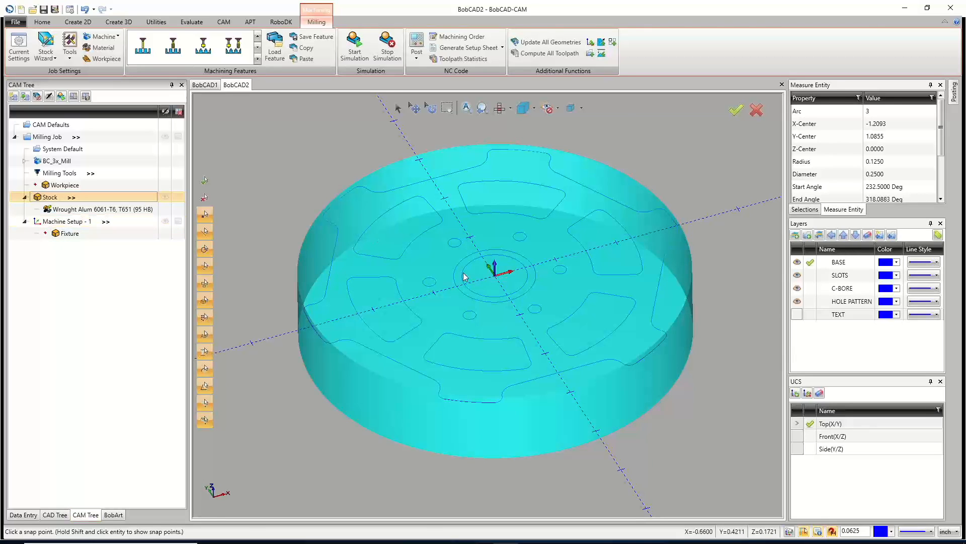
scroll(646, 257, down, 3)
scroll(645, 253, up, 2)
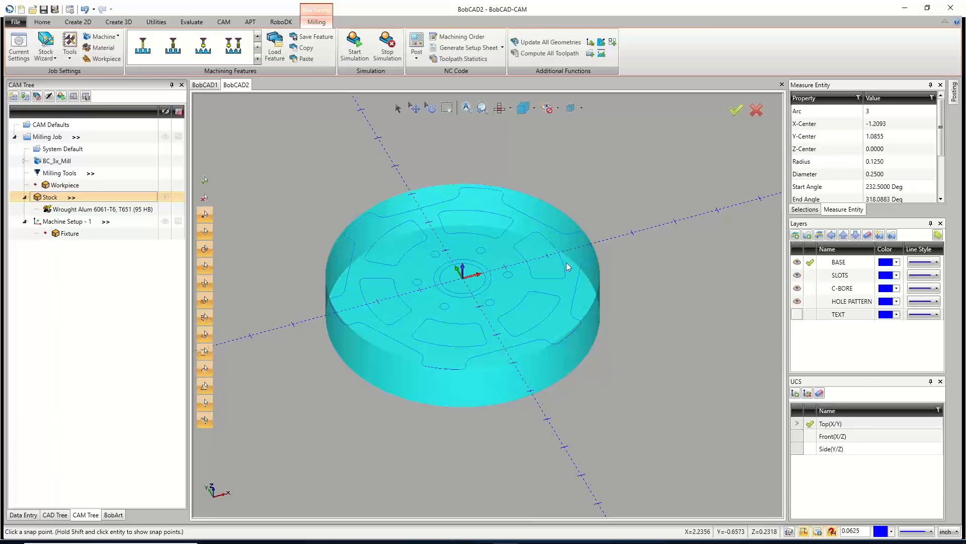
scroll(428, 285, up, 2)
scroll(428, 284, down, 2)
Start a Mill Facing feature on Machine Setup - 1 and step through its pages to the Rough tool settings.
right_click(60, 223)
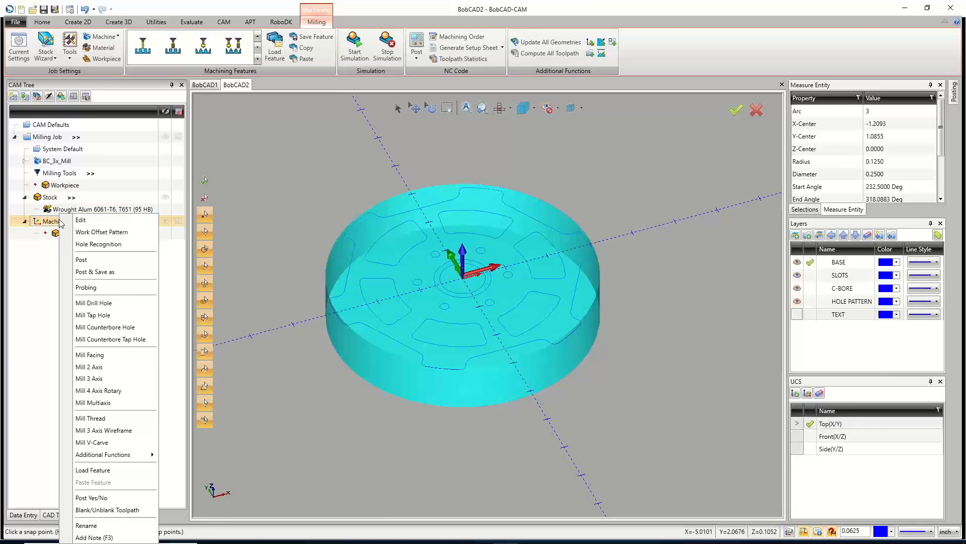
click(103, 355)
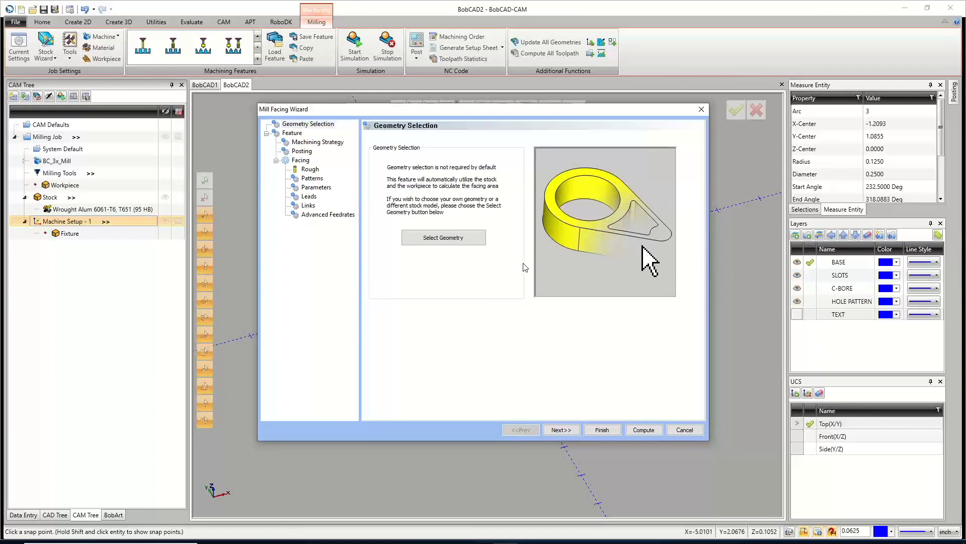
click(566, 431)
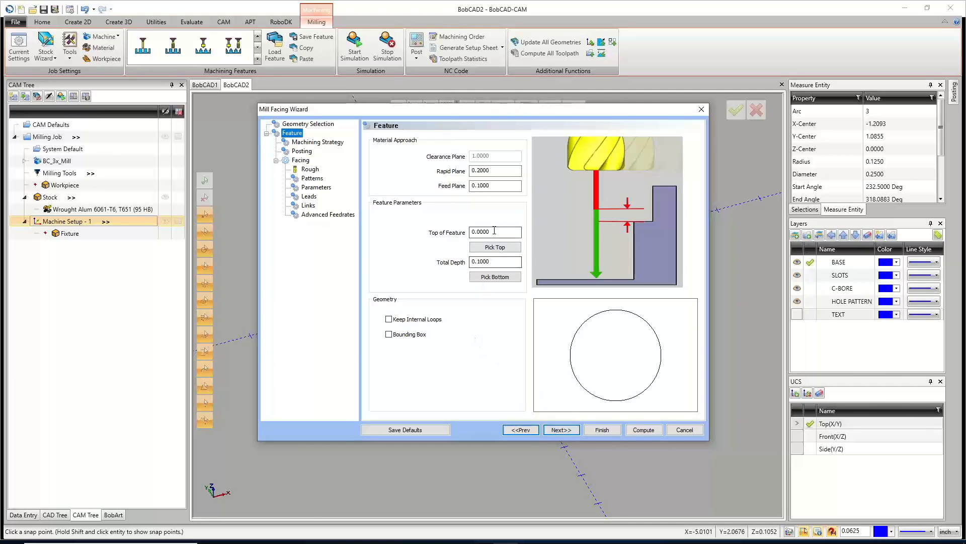
click(502, 258)
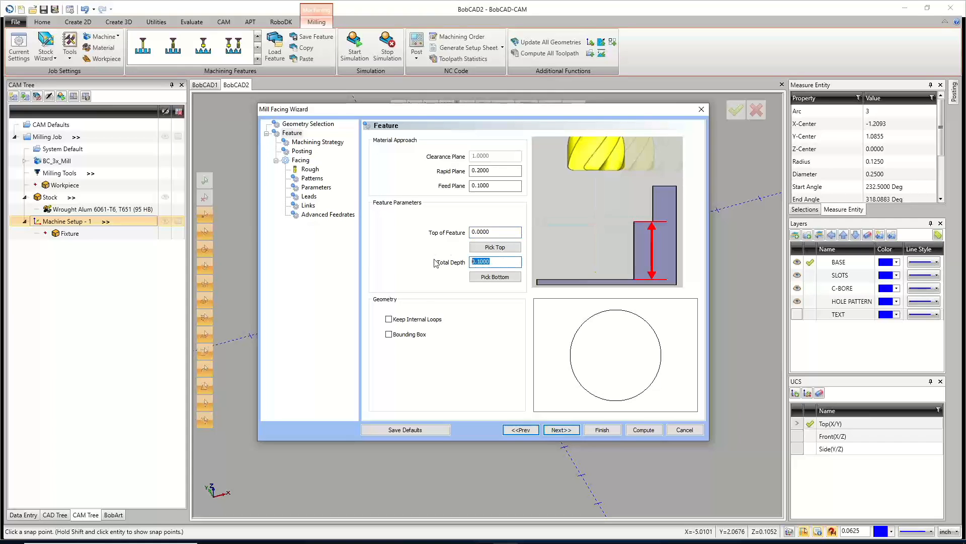
click(389, 335)
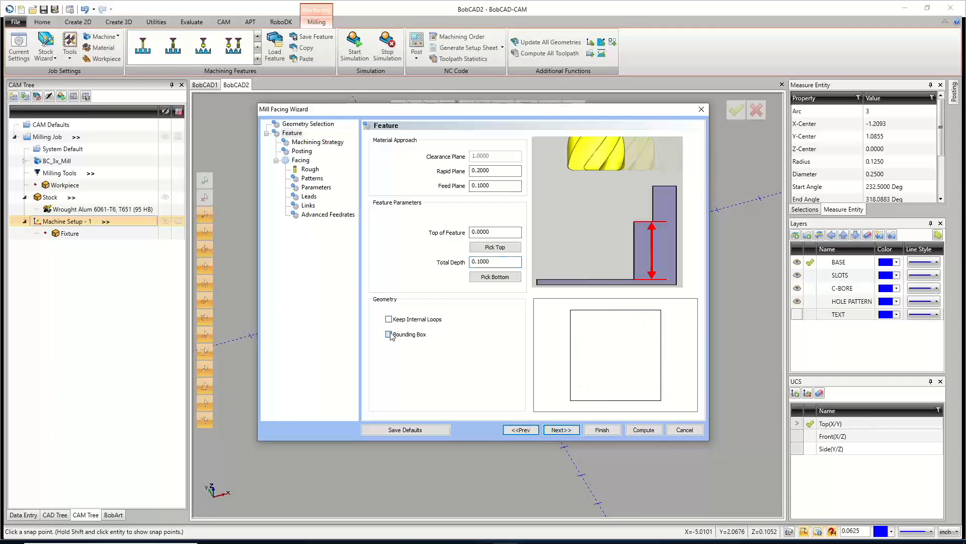
click(389, 335)
click(389, 335)
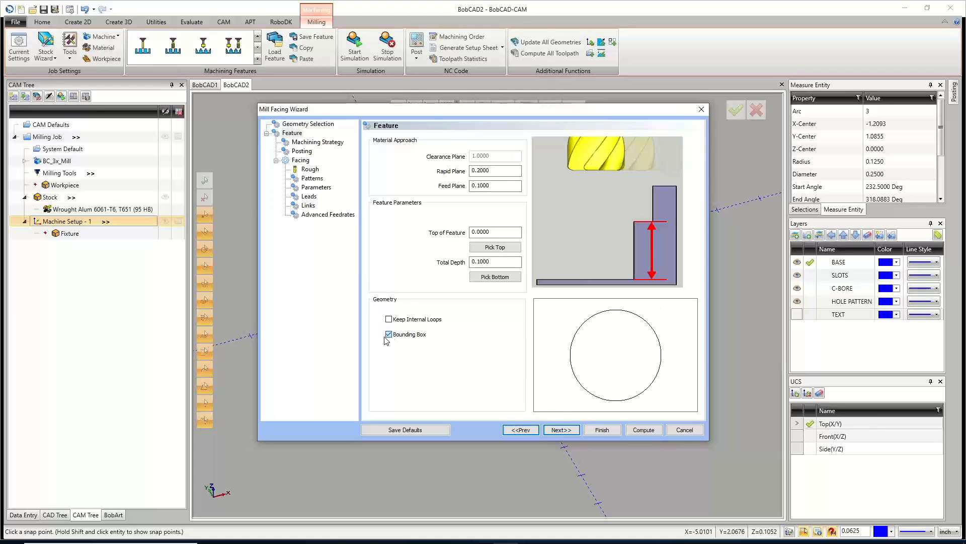
click(560, 431)
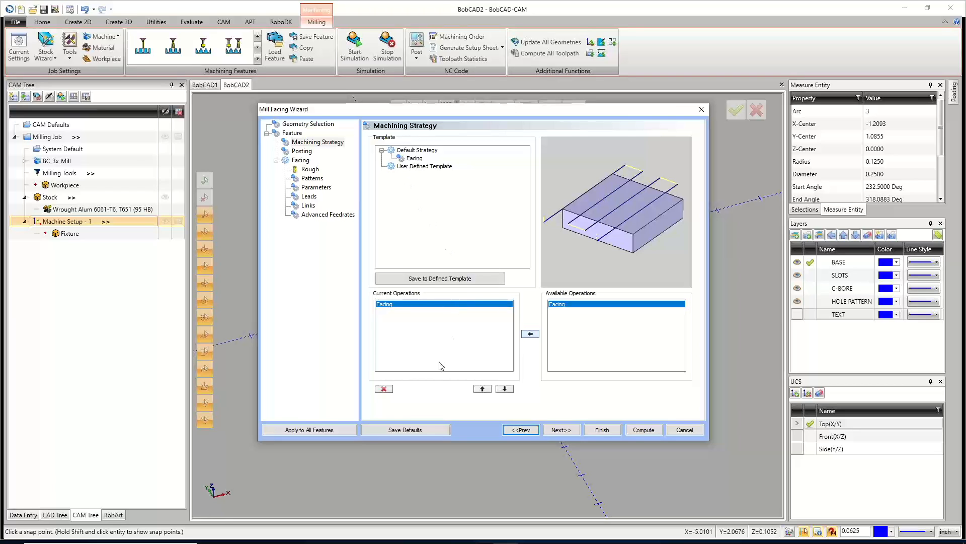
click(564, 431)
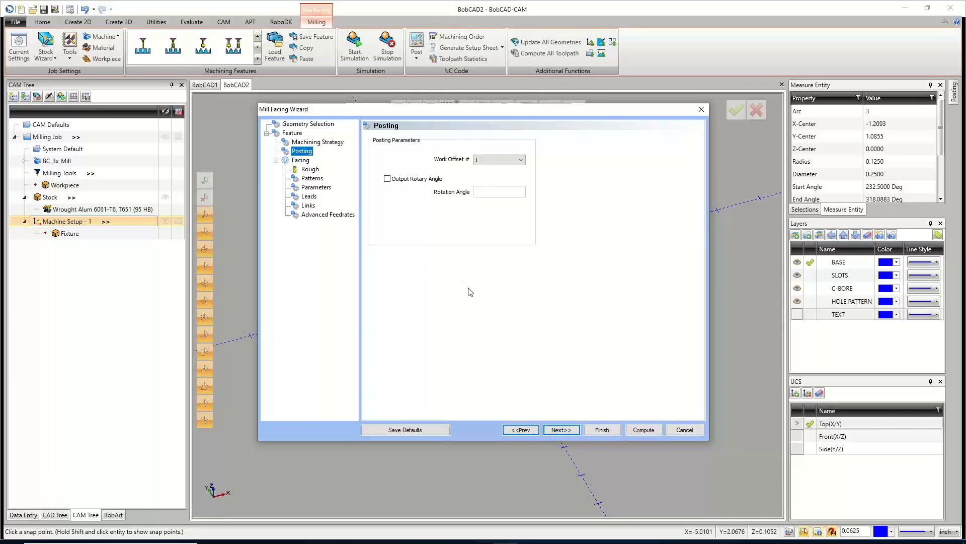
click(557, 430)
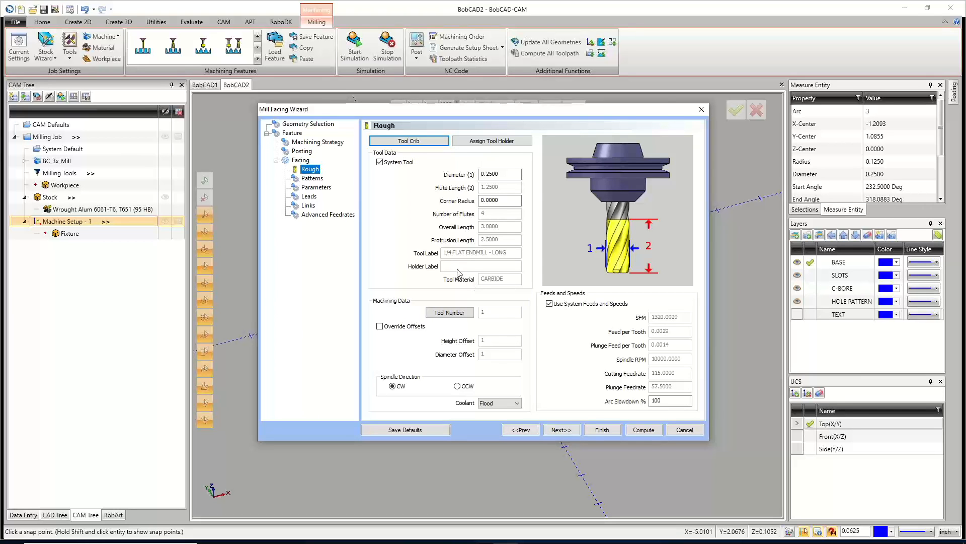
Choose the 1.5 INSERT FACE MILL from the Tool Crib as the facing tool and continue to Patterns.
drag(502, 175, 449, 168)
click(416, 142)
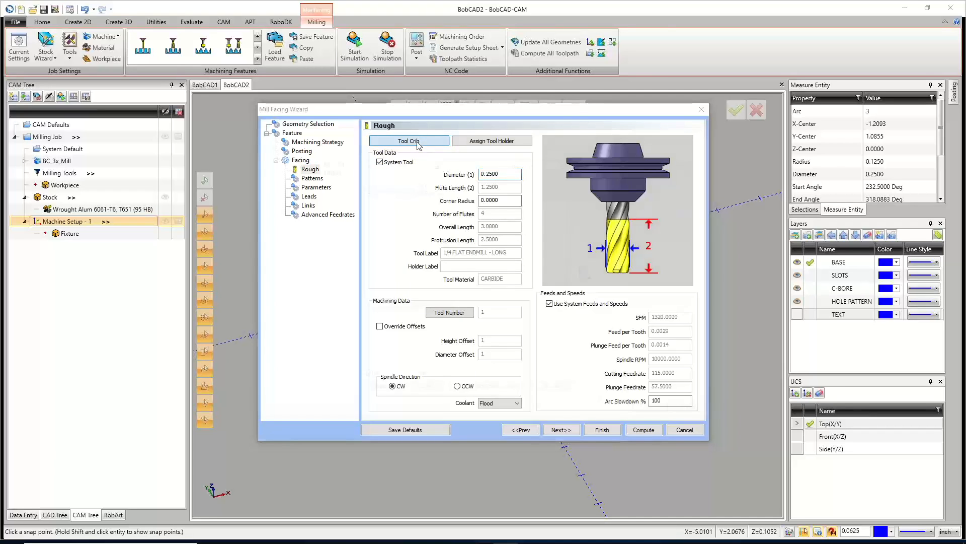
click(428, 181)
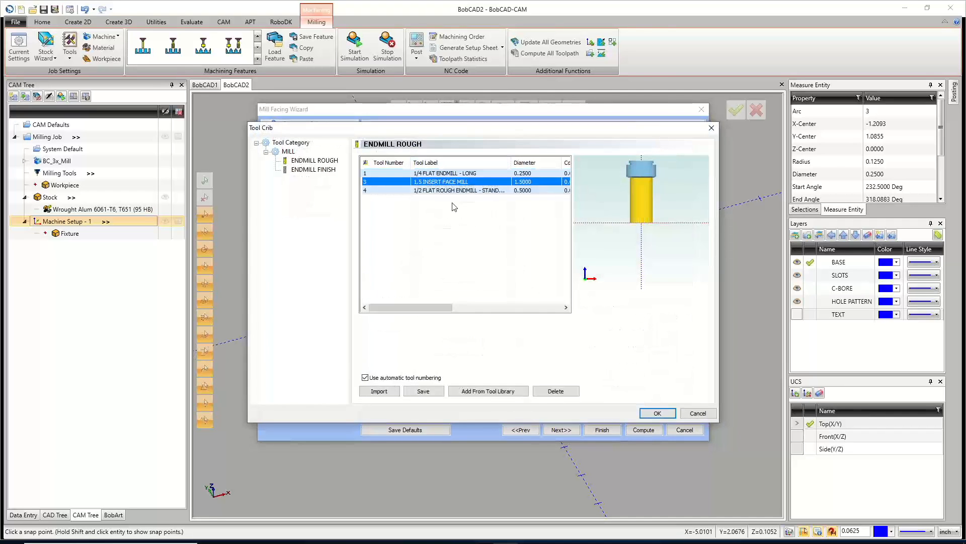
click(658, 414)
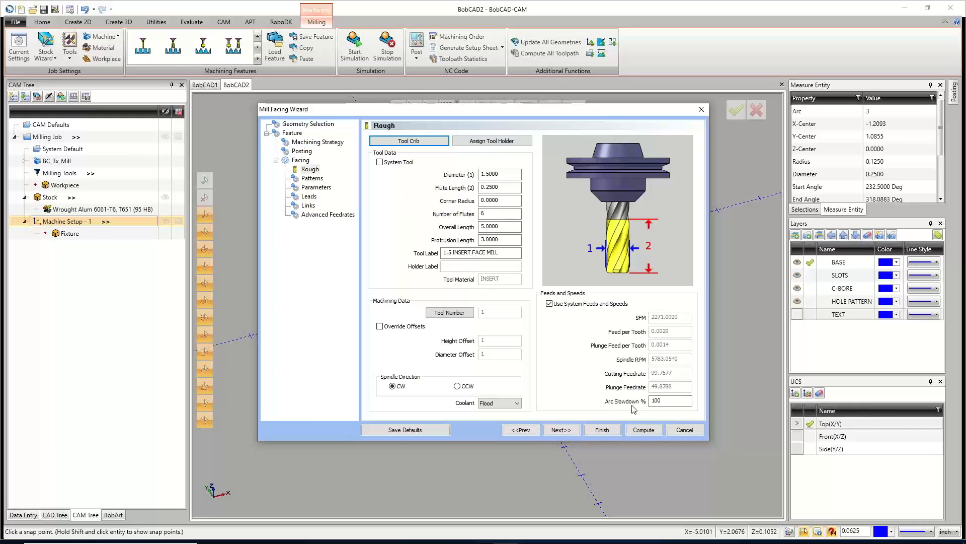
click(561, 429)
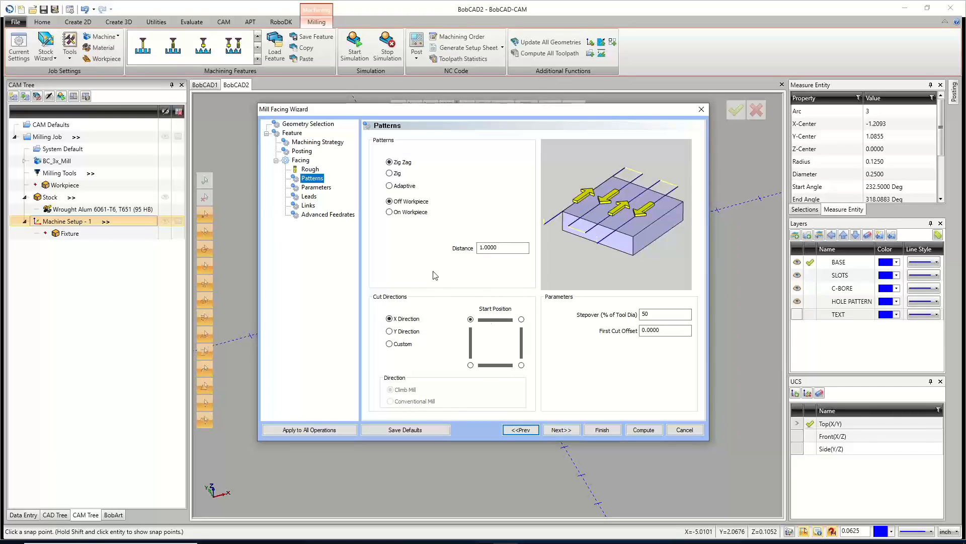
Try the Zig and On Workpiece pattern options, setting the on-workpiece distance to 100 % of tool diameter.
click(390, 163)
click(390, 174)
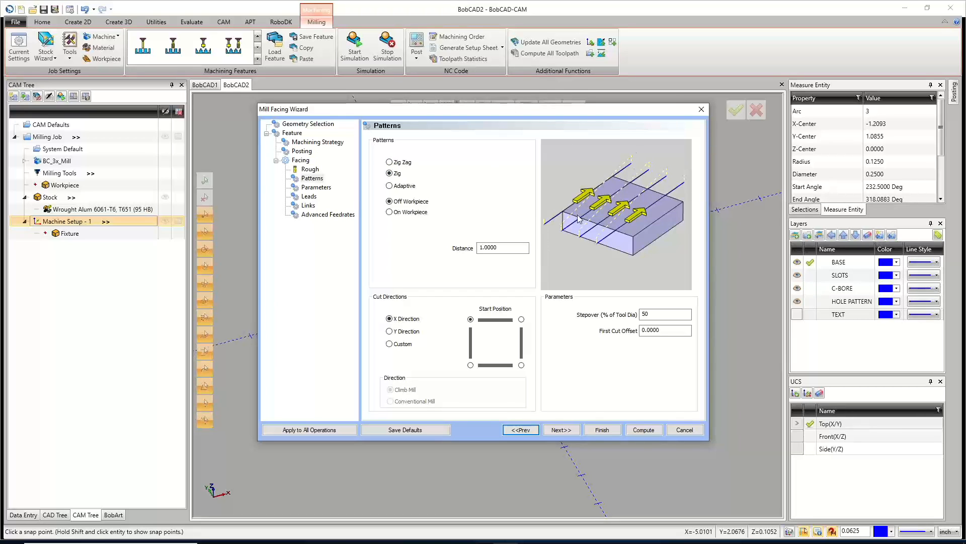
click(390, 163)
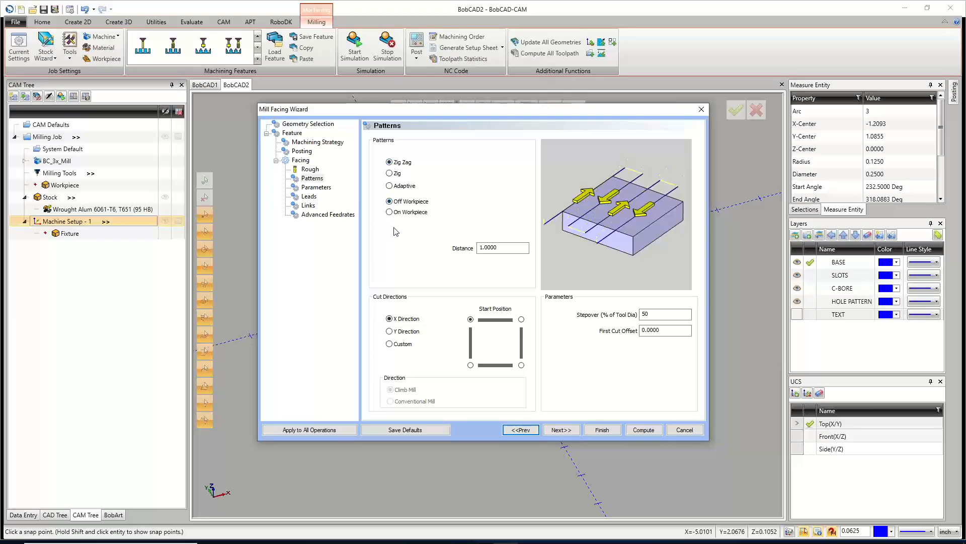
click(390, 212)
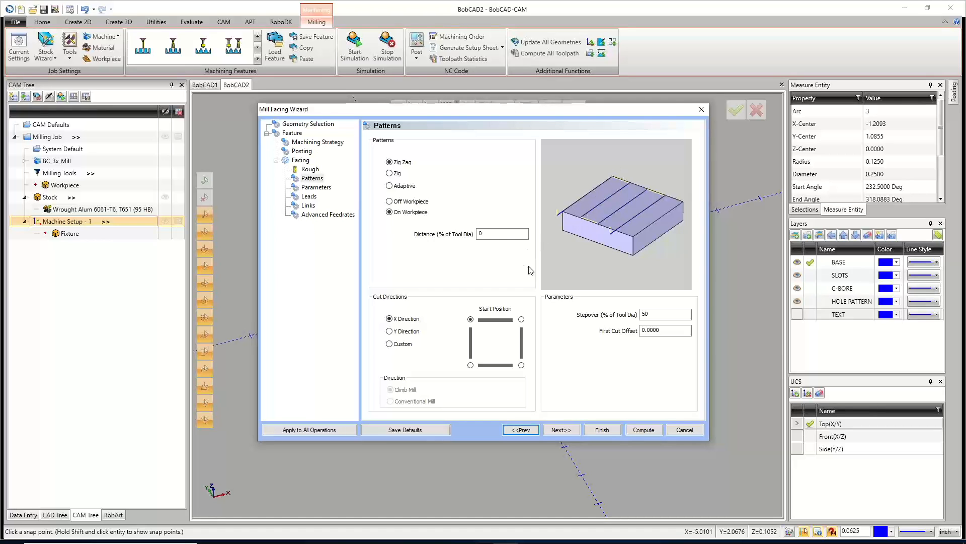
click(500, 234)
double_click(500, 235)
text(100)
Keep the Zig Zag pattern with Off Workpiece and set its distance to 0.8.
click(390, 202)
drag(504, 249, 463, 250)
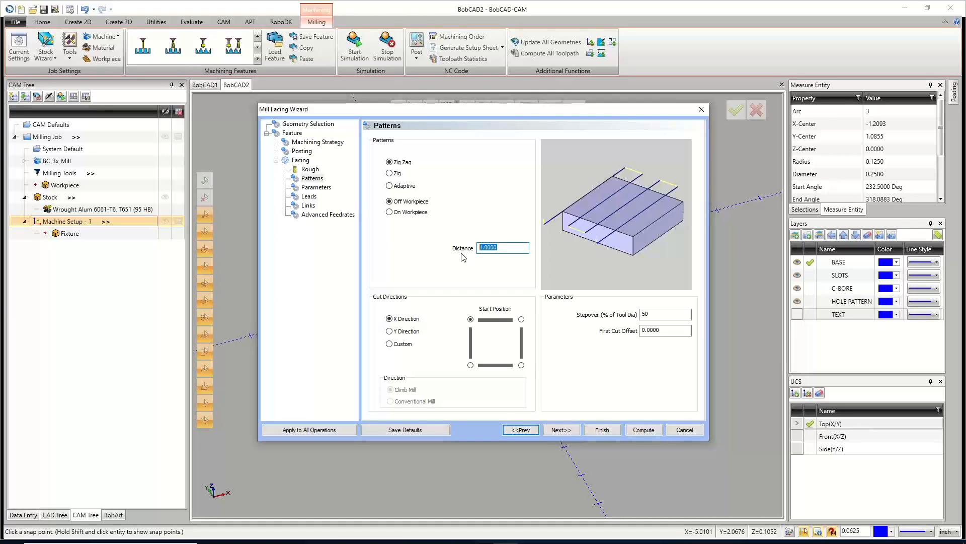
text(.8)
click(389, 174)
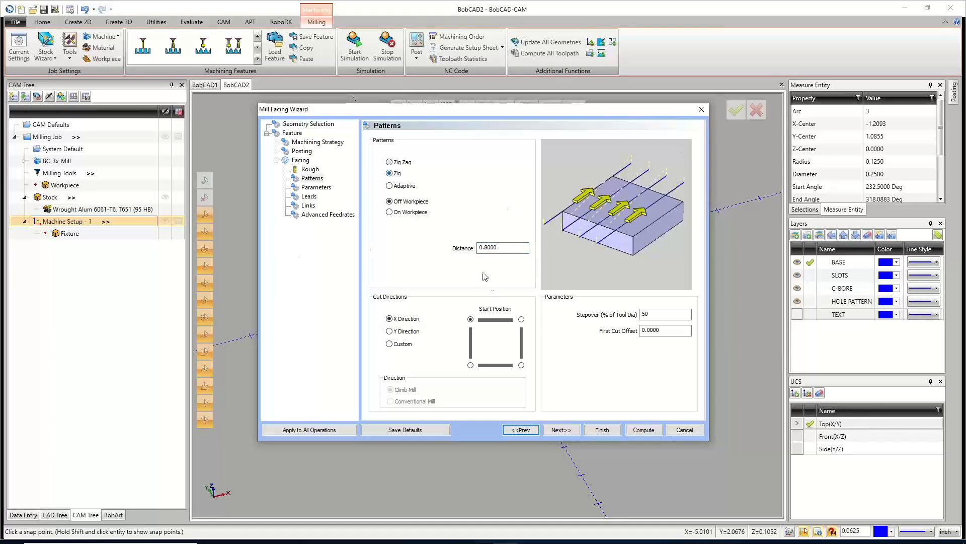
click(389, 186)
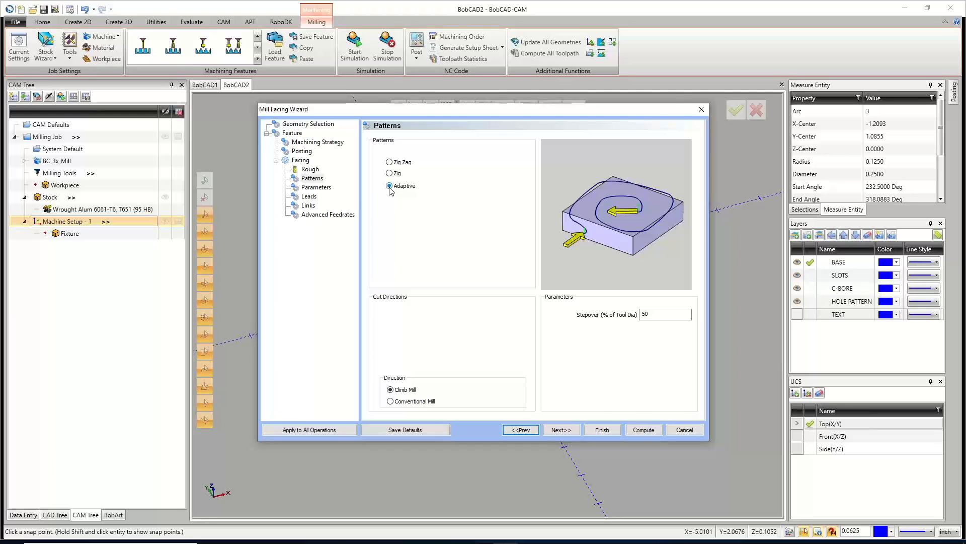
click(389, 162)
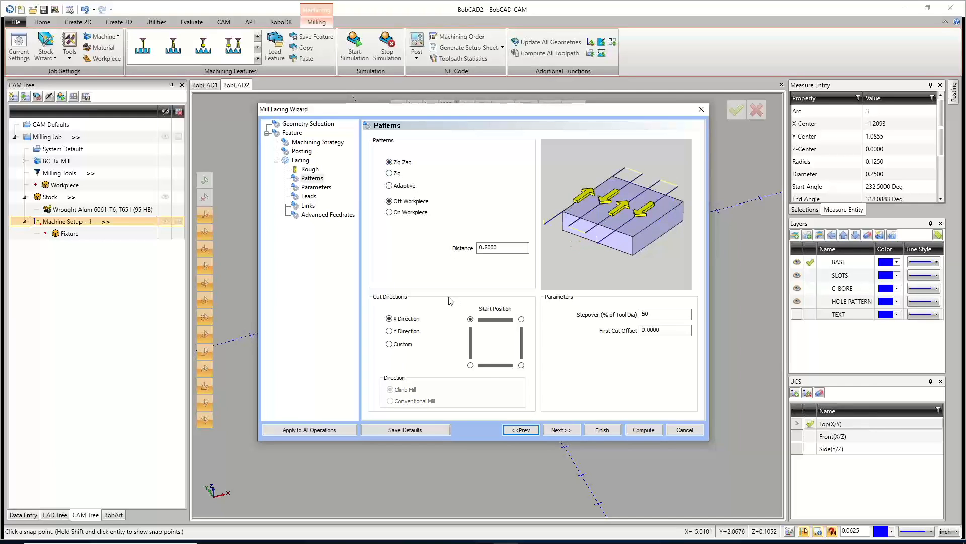
click(512, 247)
drag(527, 109, 484, 60)
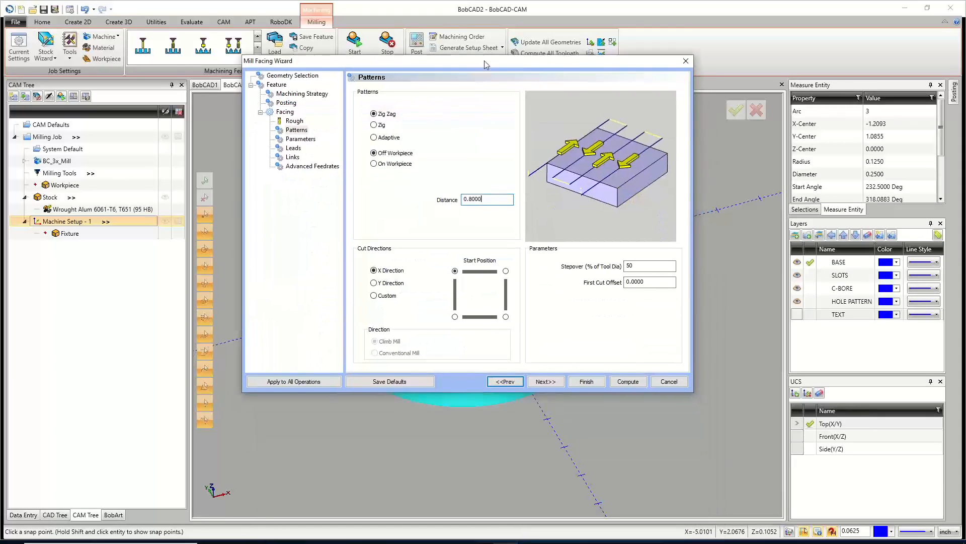
click(374, 270)
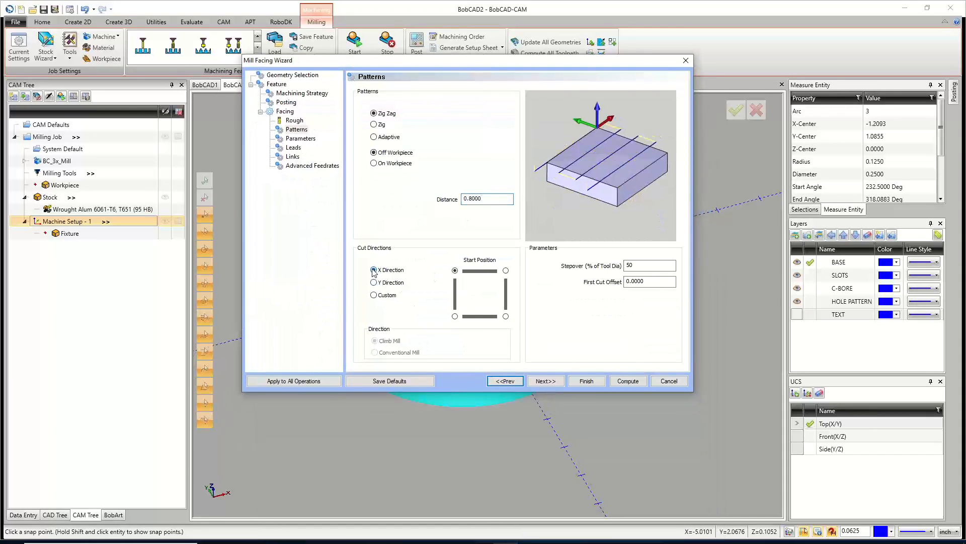
click(659, 539)
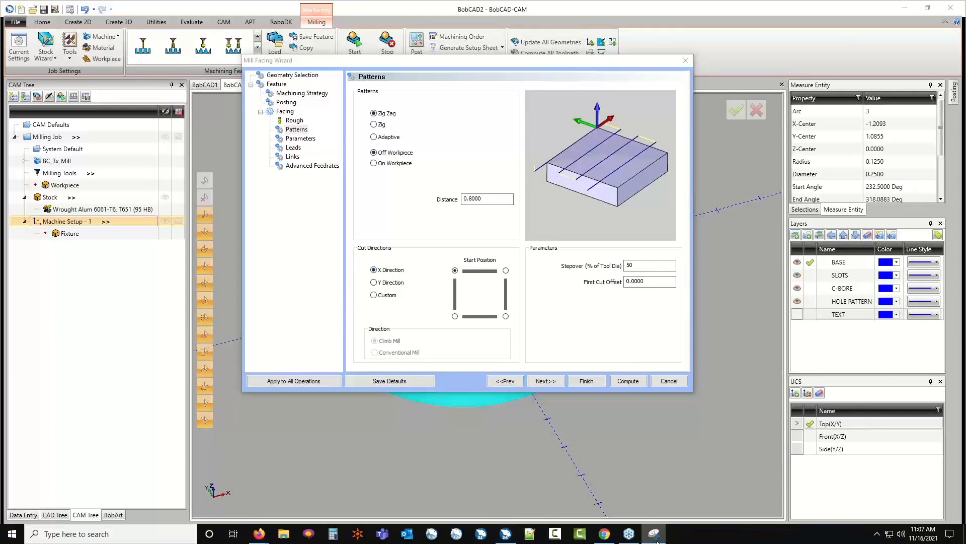
Try Y Direction, a Custom cut angle of 45 and another start position before reverting to X Direction from the top-left.
click(374, 282)
click(373, 295)
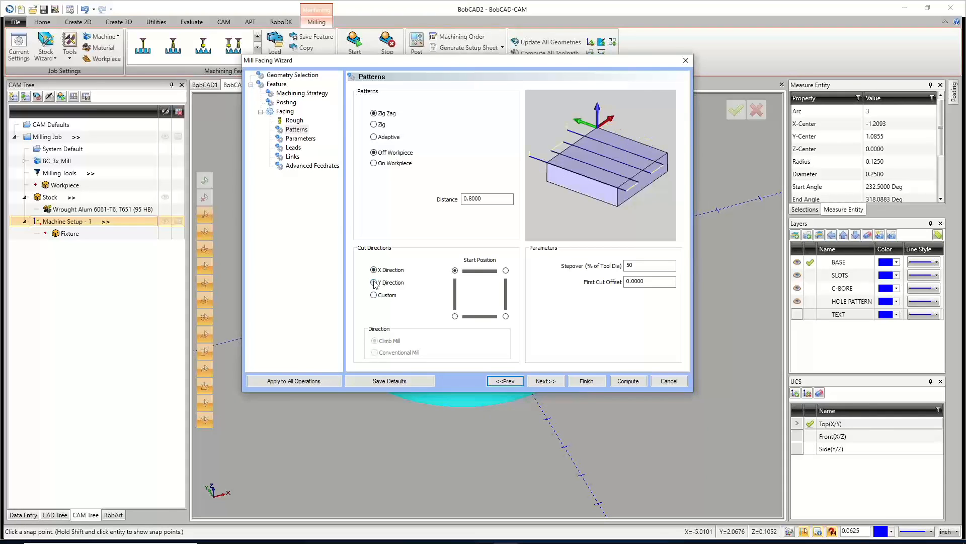
double_click(436, 309)
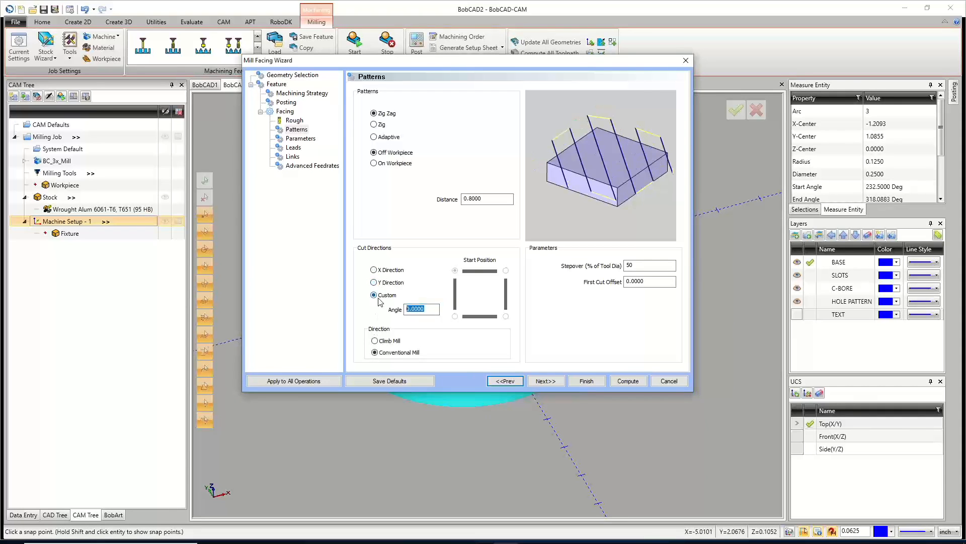
text(45)
click(374, 270)
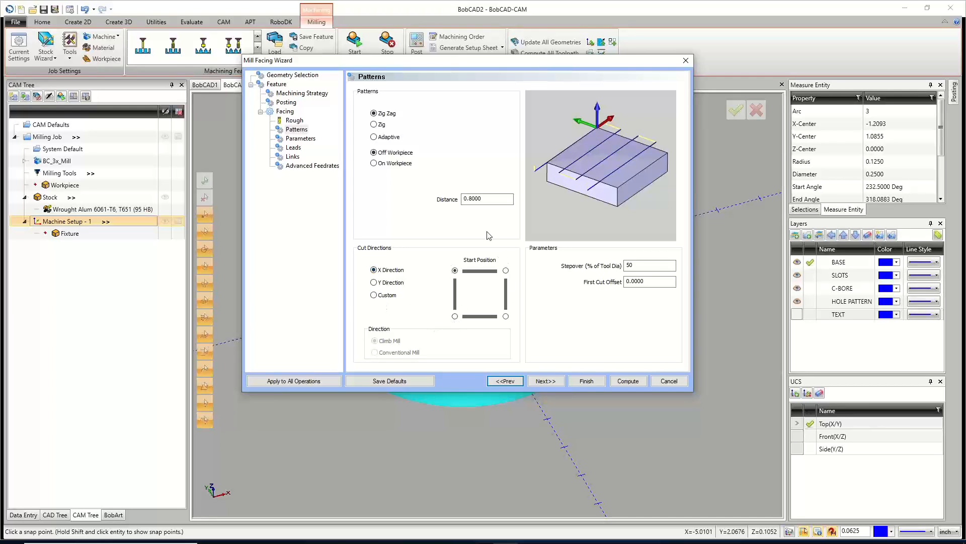
click(456, 316)
click(455, 271)
Set the stepover to 60 % of tool diameter and switch the facing depth method to Multiple Steps.
click(640, 263)
double_click(640, 264)
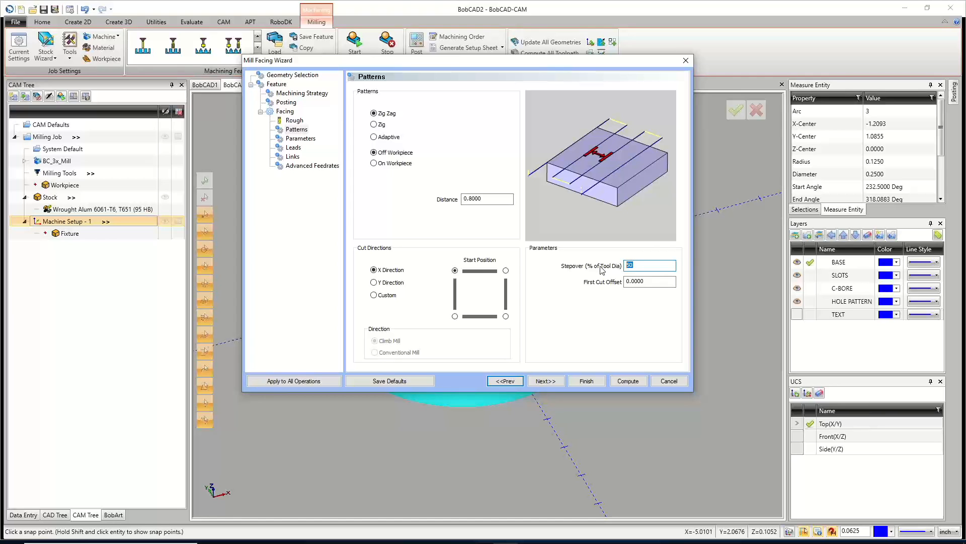
text(60)
key(Tab)
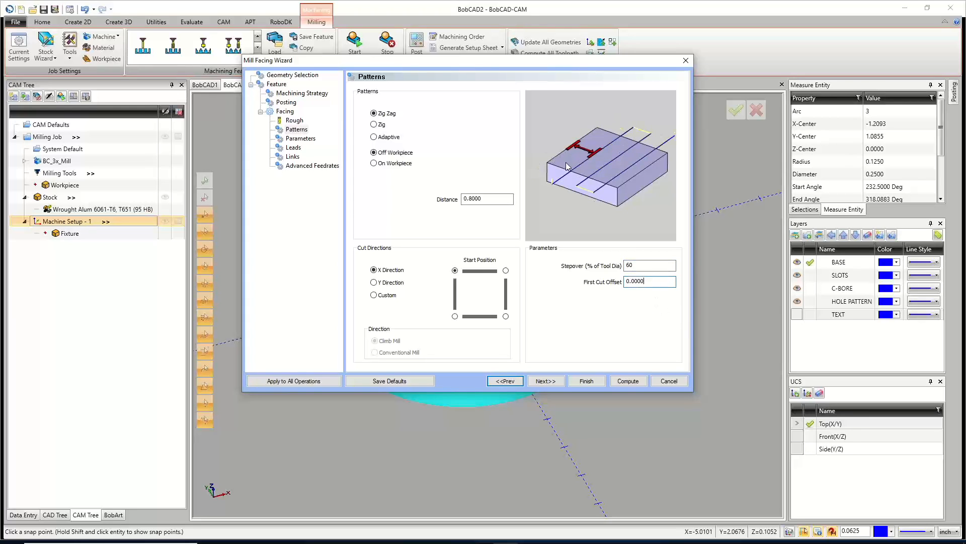
key(shift+Home)
click(545, 381)
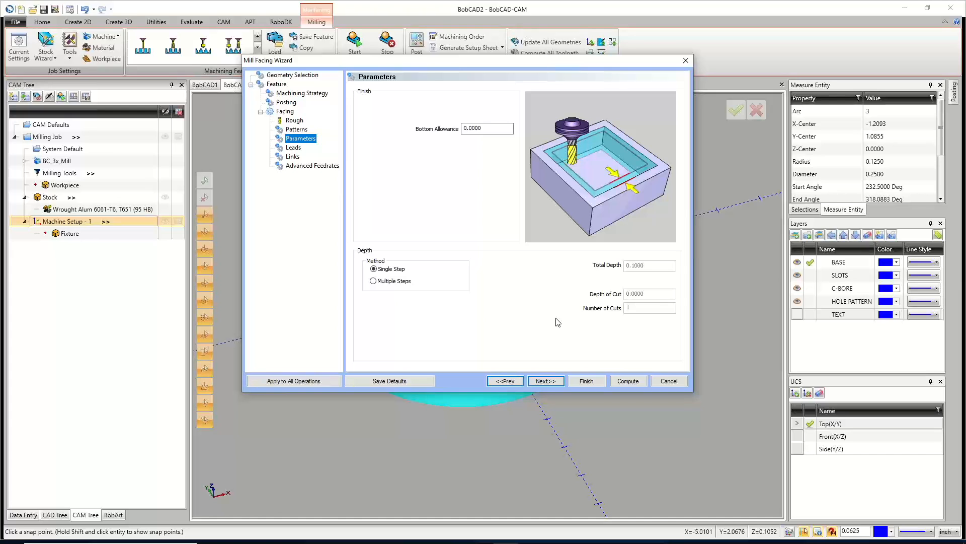
click(374, 268)
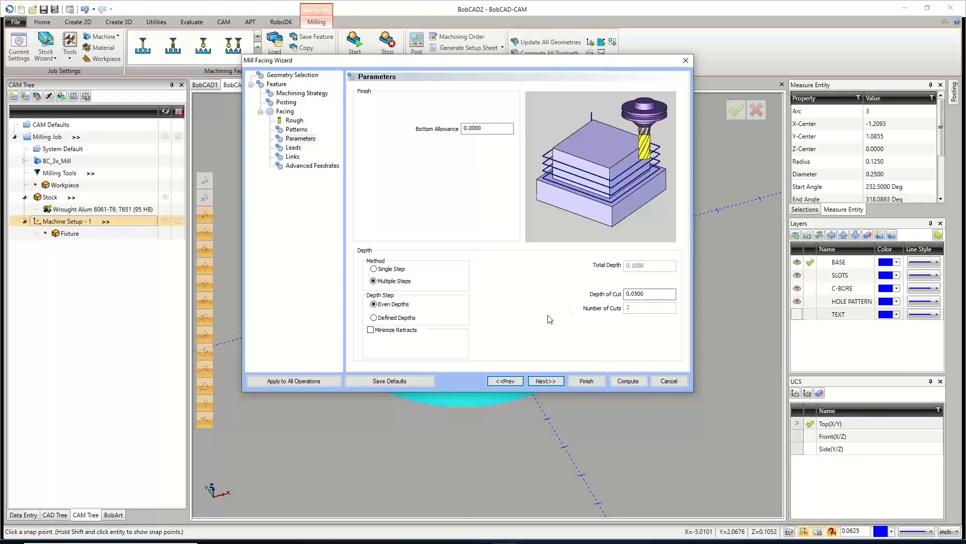
Switch the facing depth method back to Single Step, then set a Parallel lead-in of length 0.8 with lead-out same as lead-in.
click(378, 270)
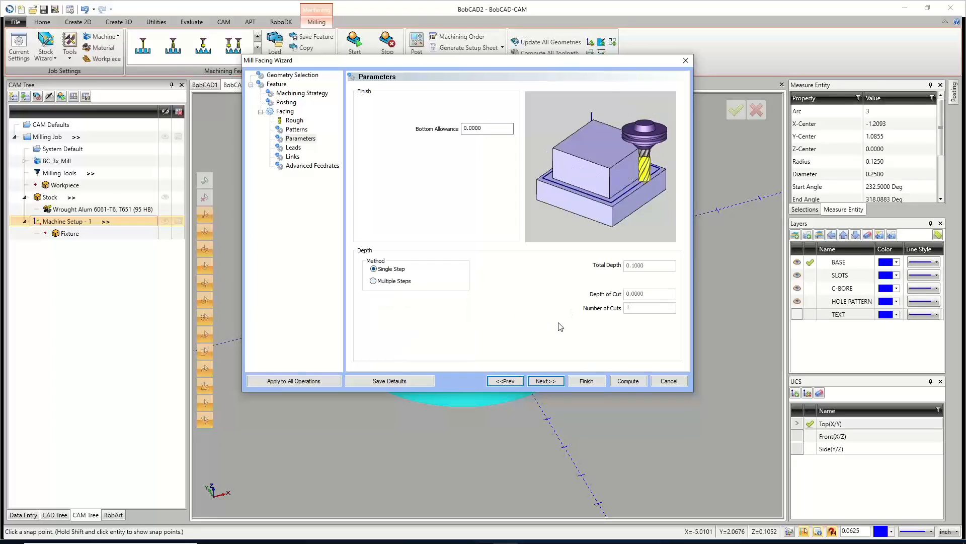
click(545, 382)
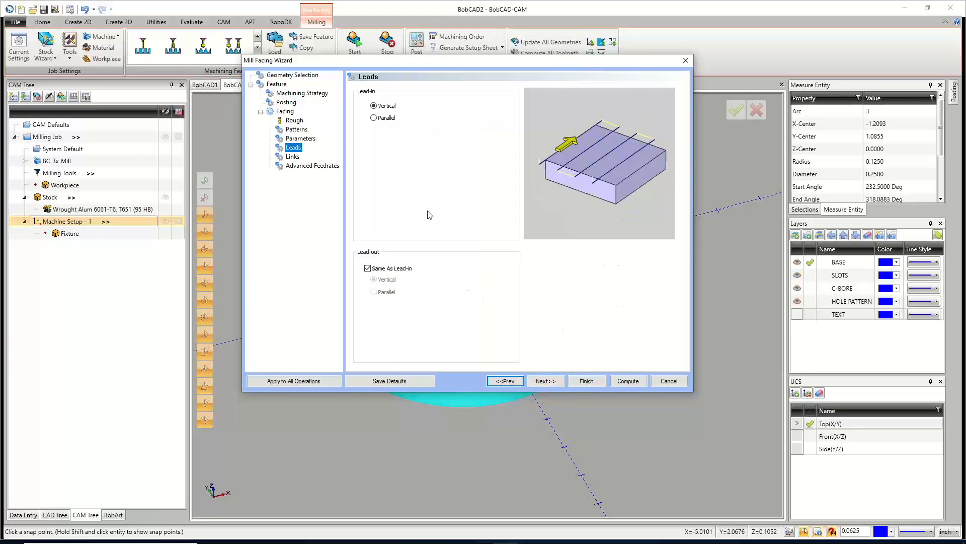
click(374, 106)
click(373, 118)
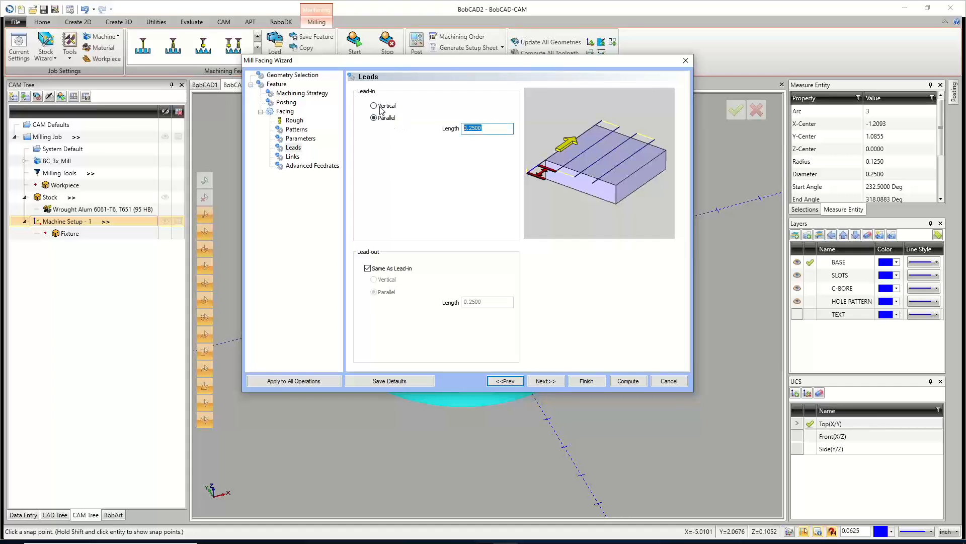
text(.8)
click(368, 269)
click(367, 269)
click(552, 381)
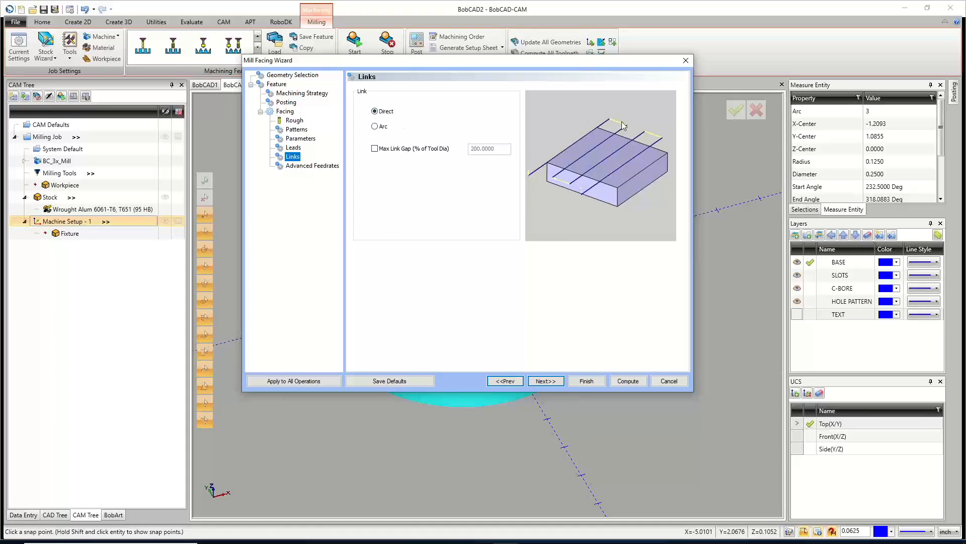
Try Arc links before returning to Direct links.
click(375, 125)
click(373, 109)
click(544, 381)
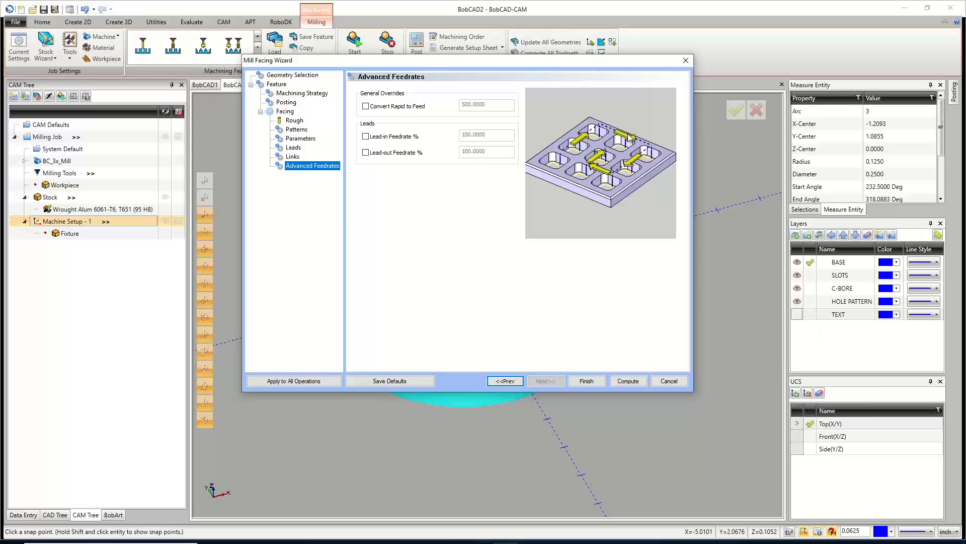
Enable the lead-in feedrate percentage, enter 5, and compute the facing toolpath.
click(366, 137)
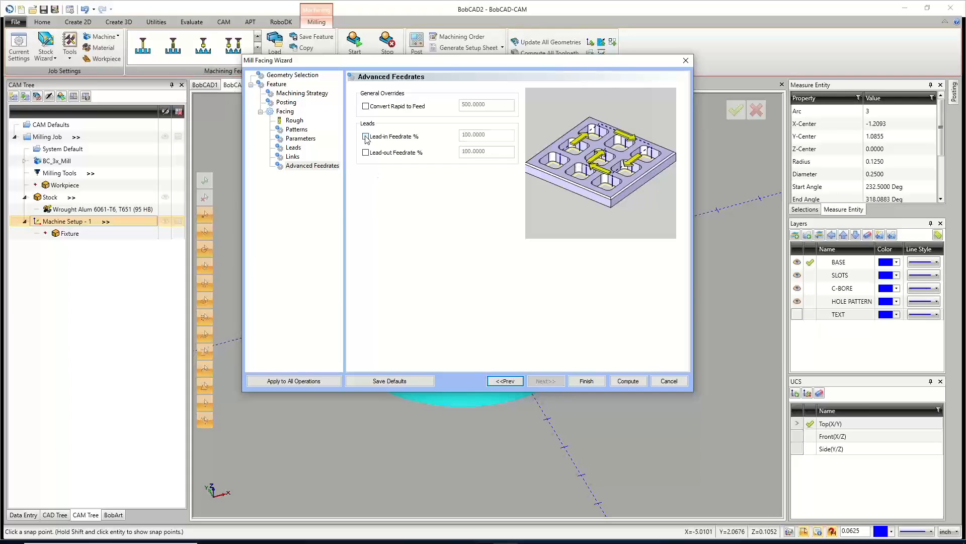
double_click(488, 131)
text(50)
click(365, 136)
click(366, 137)
click(628, 381)
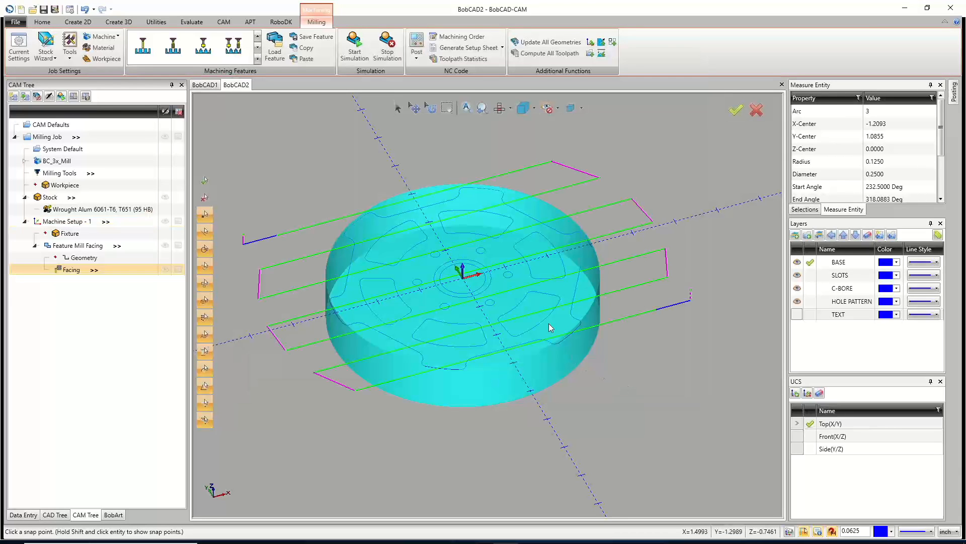
click(55, 10)
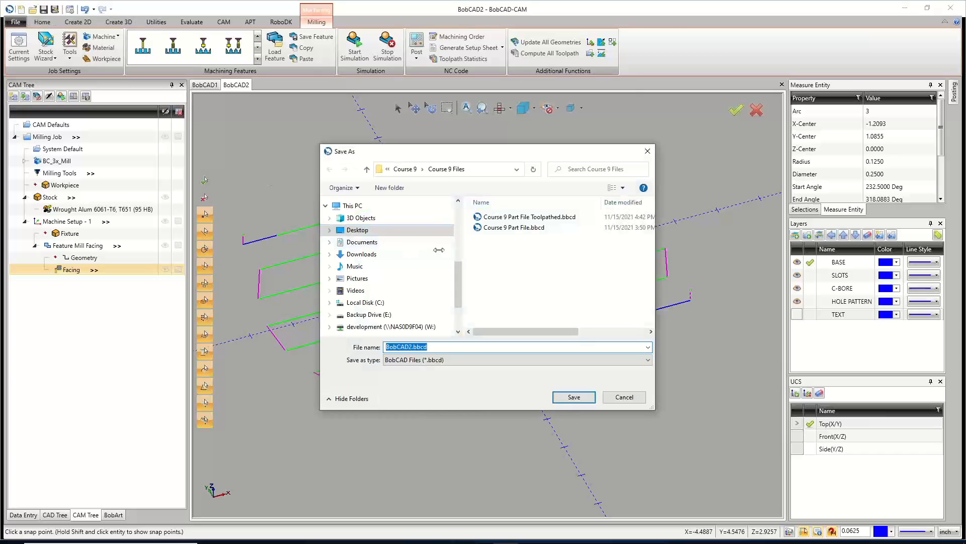
scroll(382, 236, up, 2)
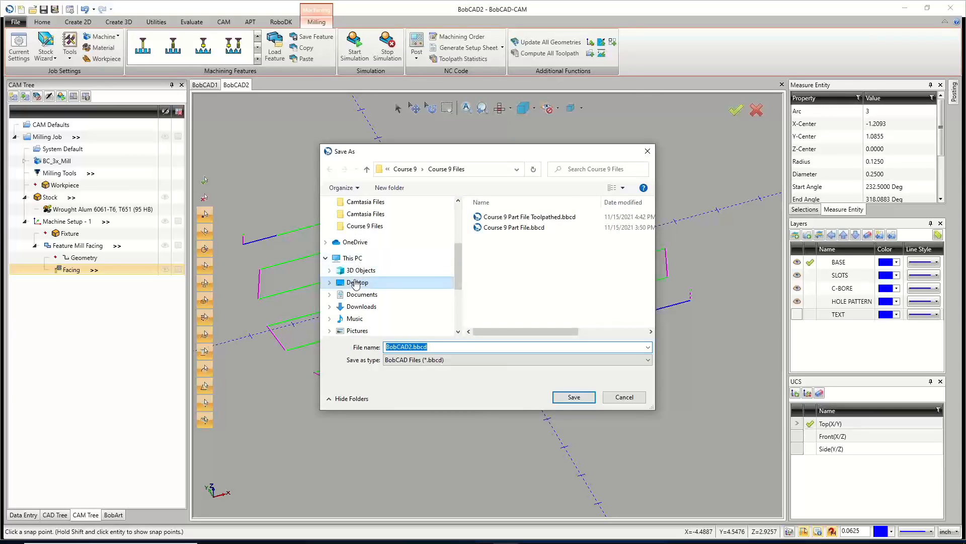
click(356, 282)
scroll(503, 277, down, 10)
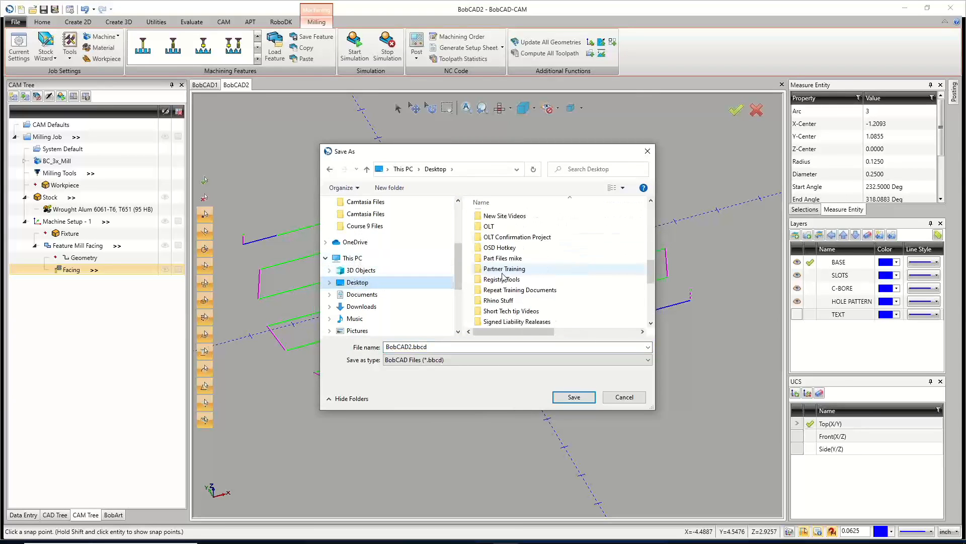
scroll(504, 276, up, 2)
double_click(504, 268)
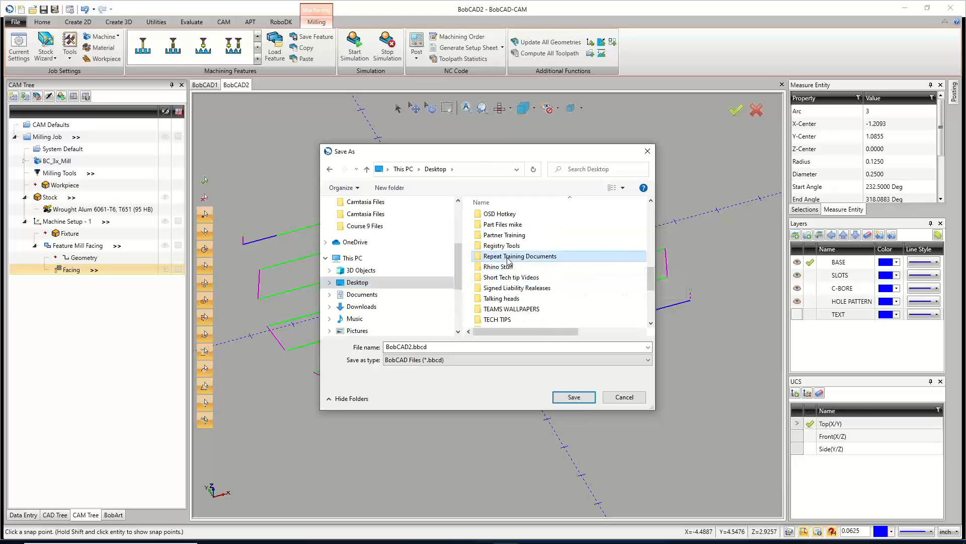
double_click(510, 217)
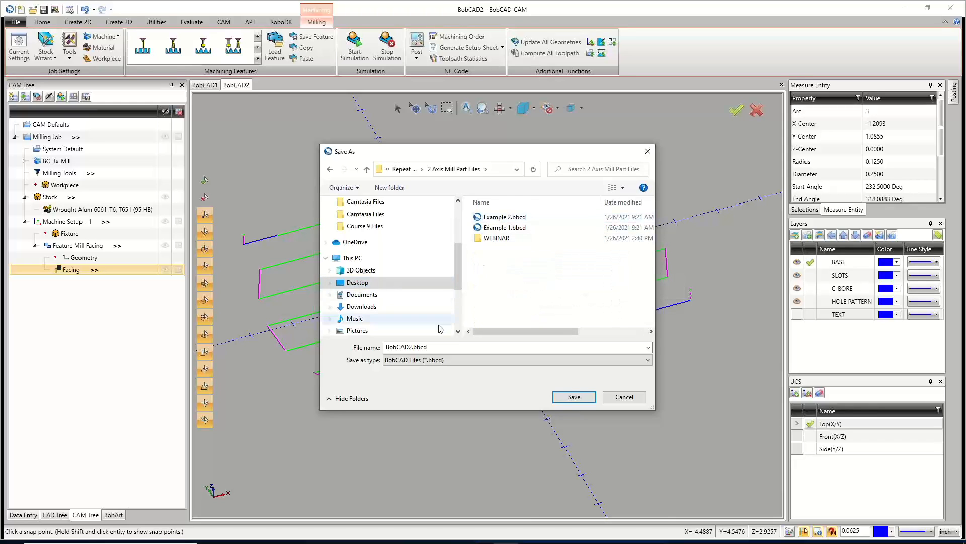
double_click(442, 348)
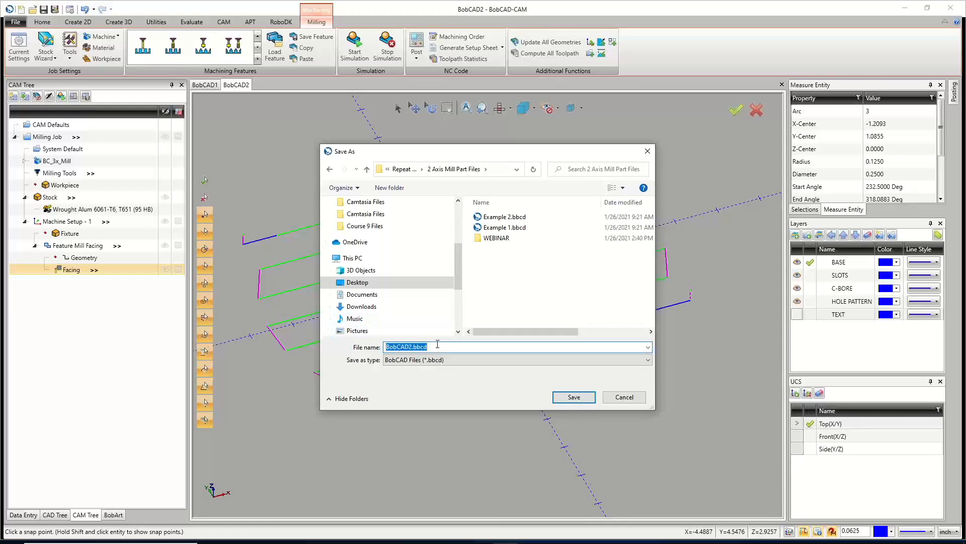
text(eXAMPLE 3)
key(BackSpace)
key(BackSpace)
key(BackSpace)
key(BackSpace)
key(BackSpace)
key(BackSpace)
key(BackSpace)
key(BackSpace)
text(Example 11-16-2021 Live)
key(BackSpace)
key(BackSpace)
key(BackSpace)
key(BackSpace)
text(2d Live Event)
click(574, 396)
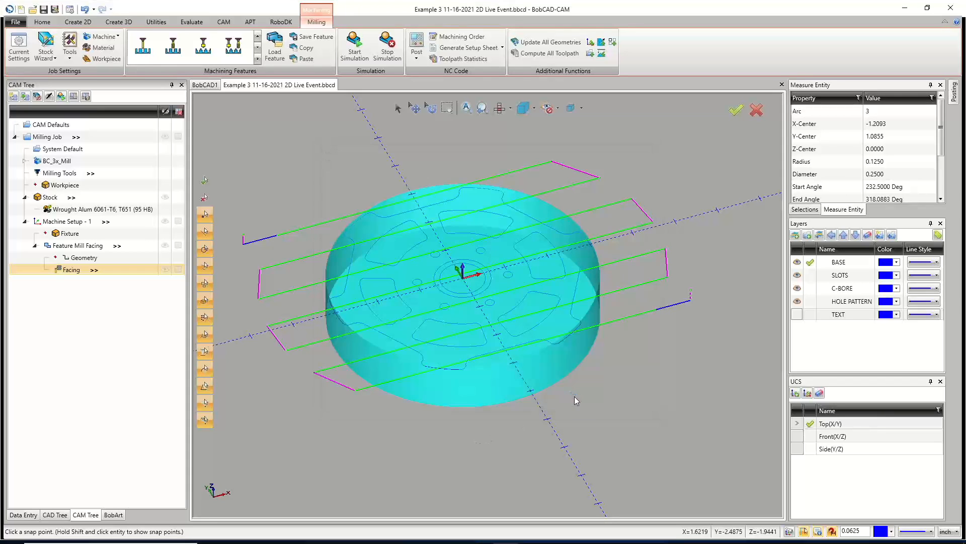
Blank the facing toolpath display for the Feature Mill Facing operation in the CAM tree.
right_click(69, 271)
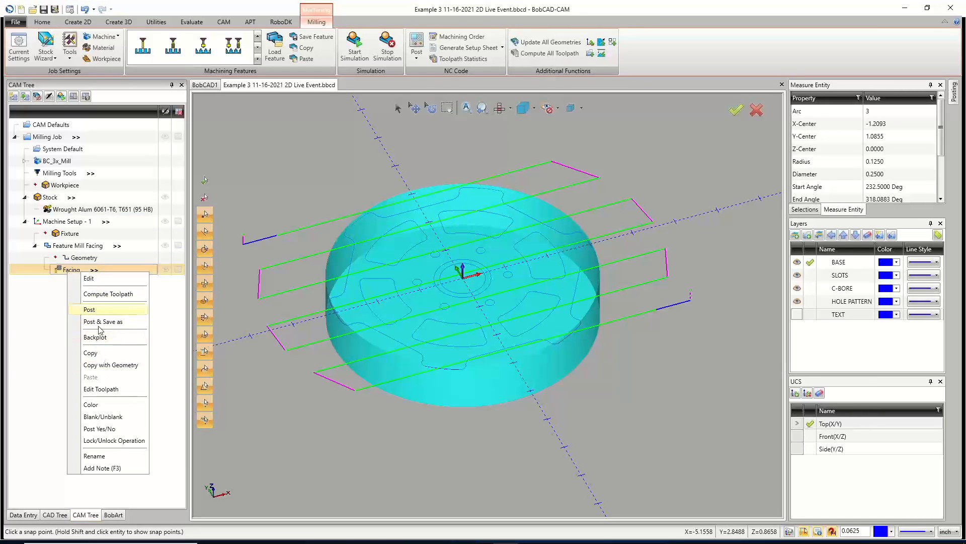
click(102, 417)
middle_drag(508, 374, 492, 306)
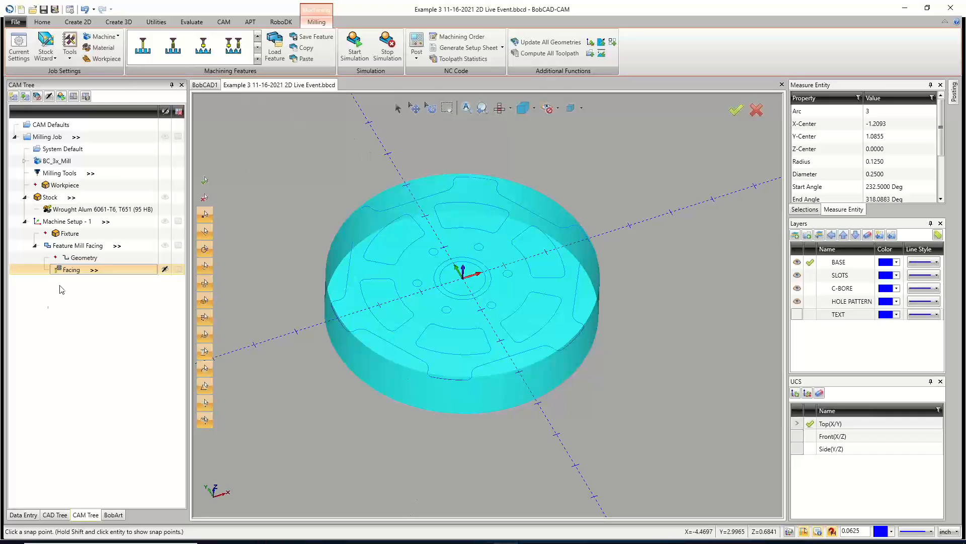
click(34, 245)
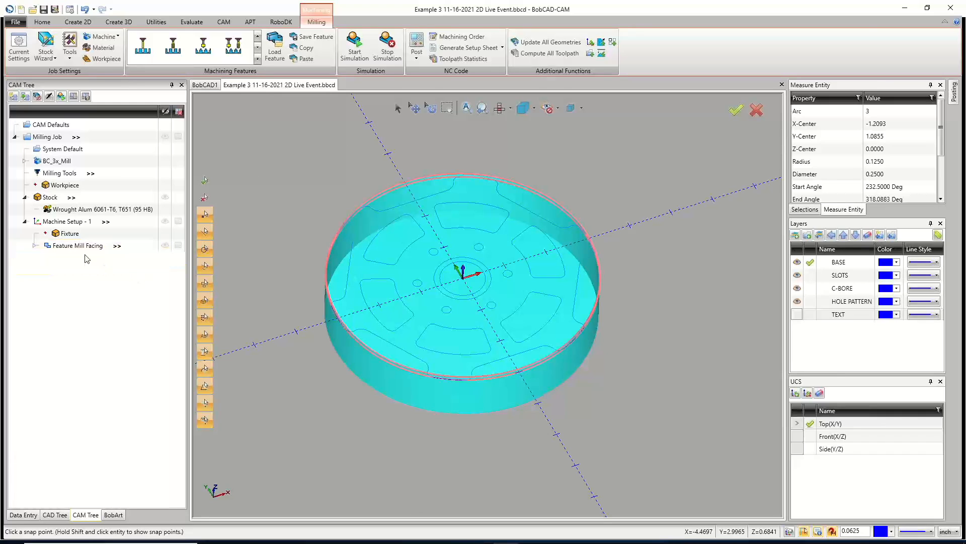
click(34, 246)
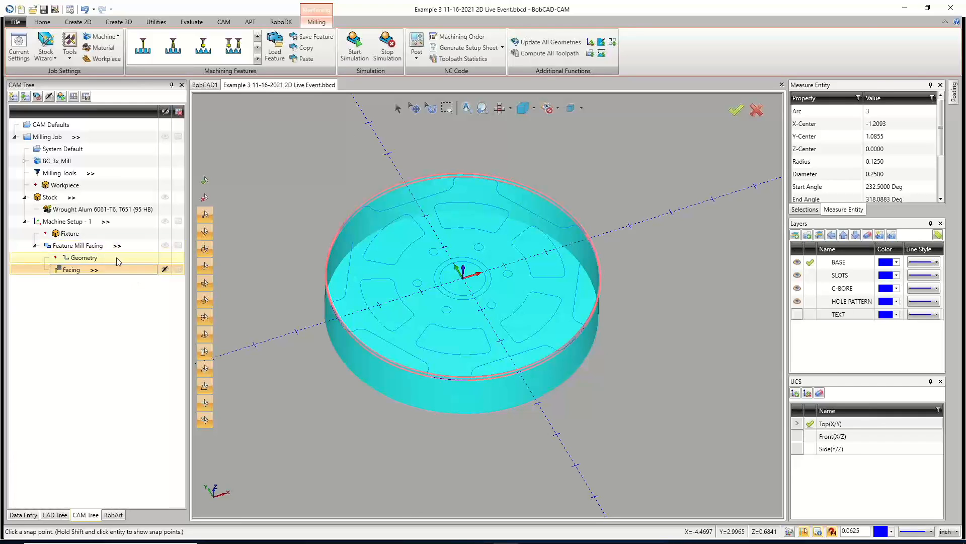
click(161, 246)
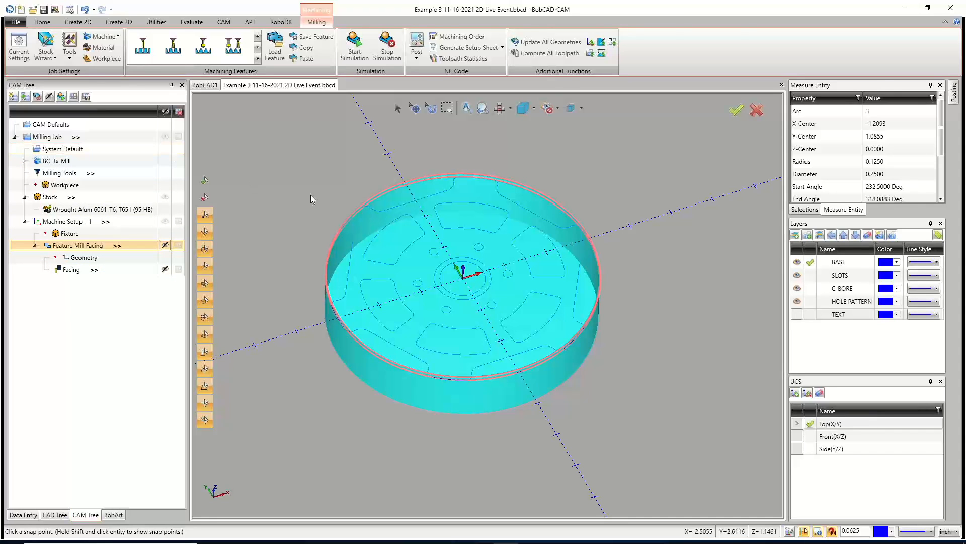
mouse_move(362, 541)
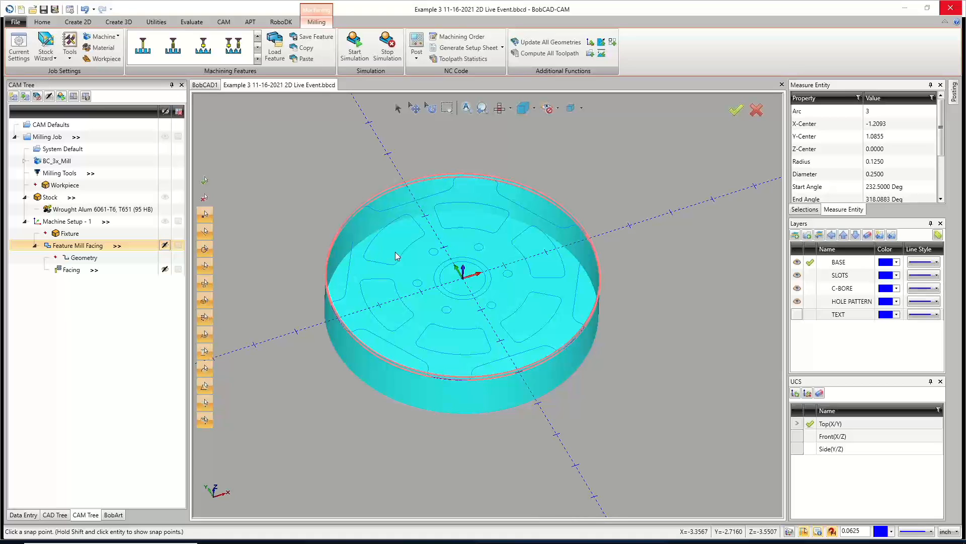
middle_drag(476, 319, 441, 328)
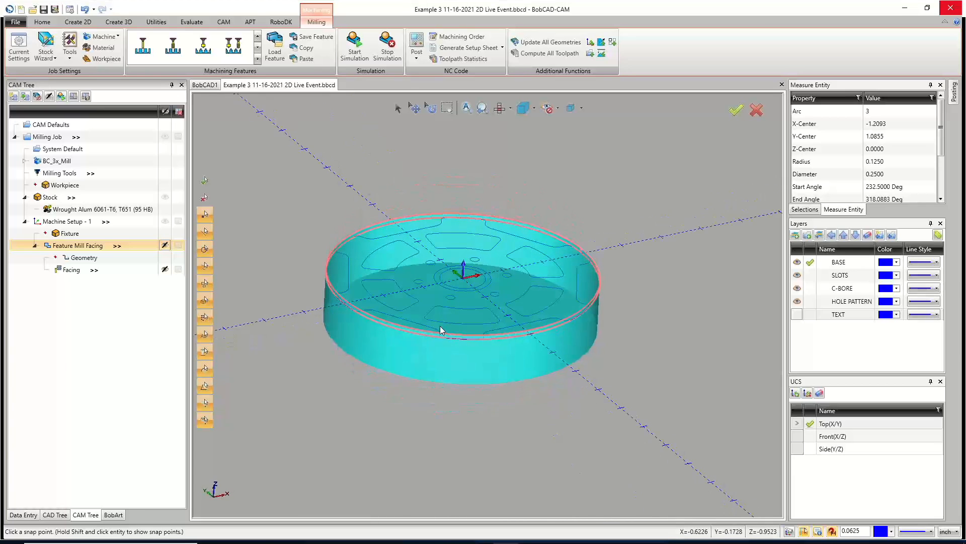
click(73, 271)
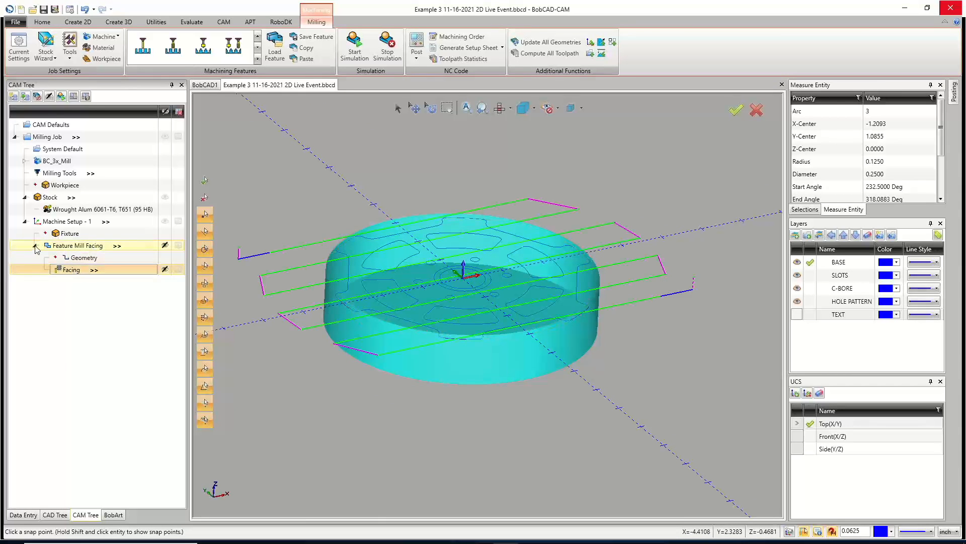
click(34, 246)
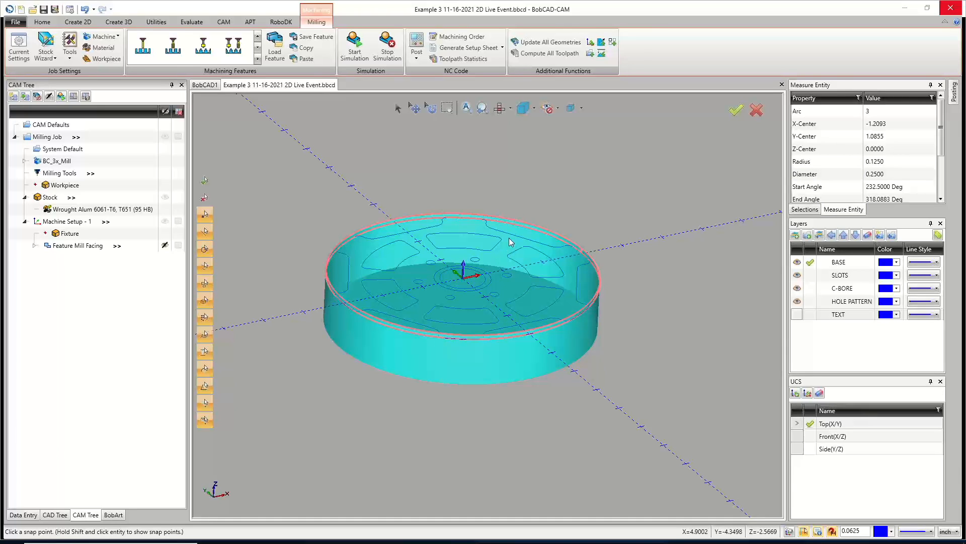
Hide the stock so only the part's 2D geometry is displayed.
middle_drag(503, 252, 497, 272)
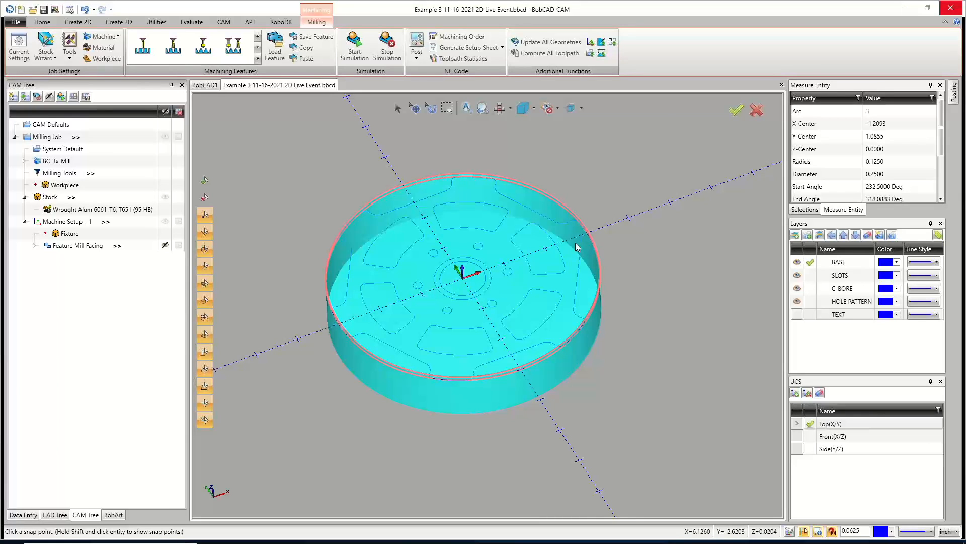
middle_drag(575, 243, 546, 301)
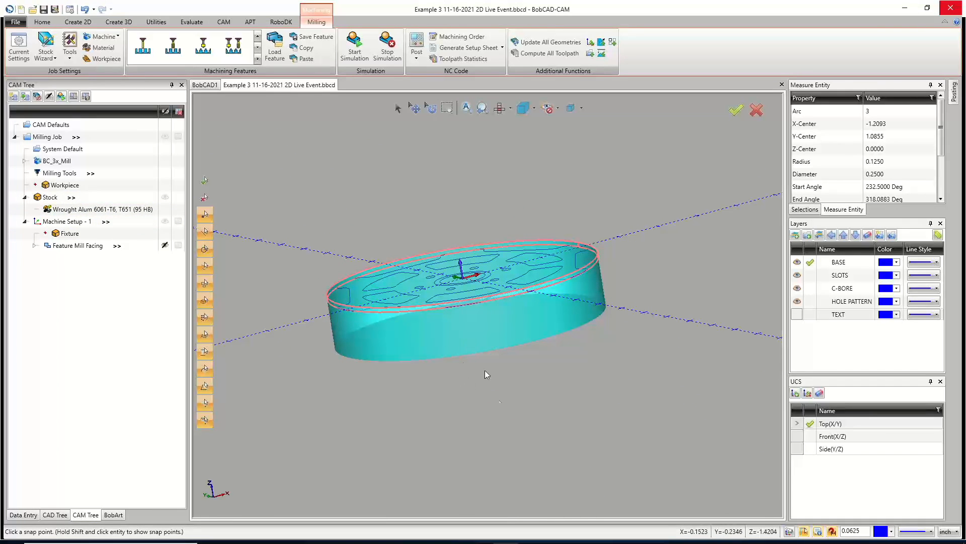
middle_drag(492, 337, 521, 363)
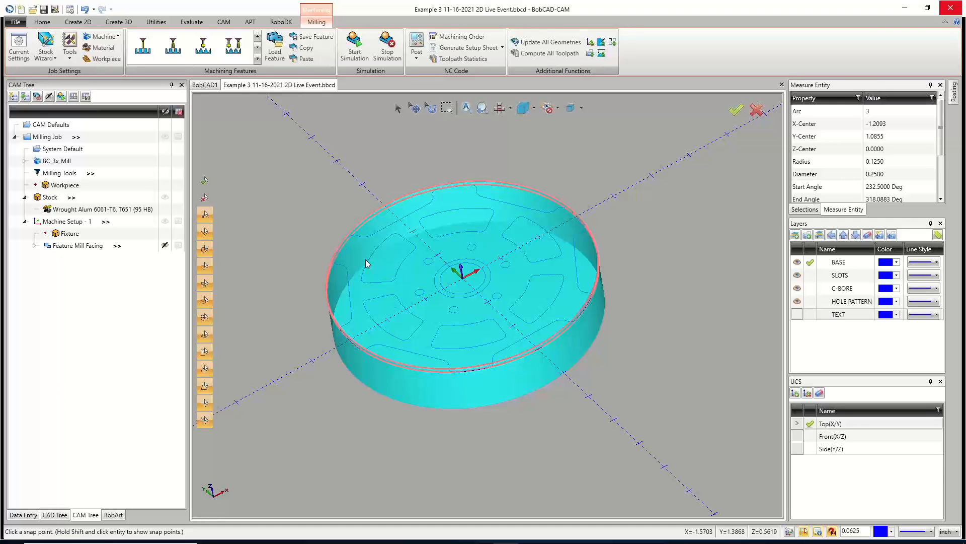
mouse_move(459, 234)
middle_down()
mouse_move(467, 231)
mouse_move(470, 249)
middle_up()
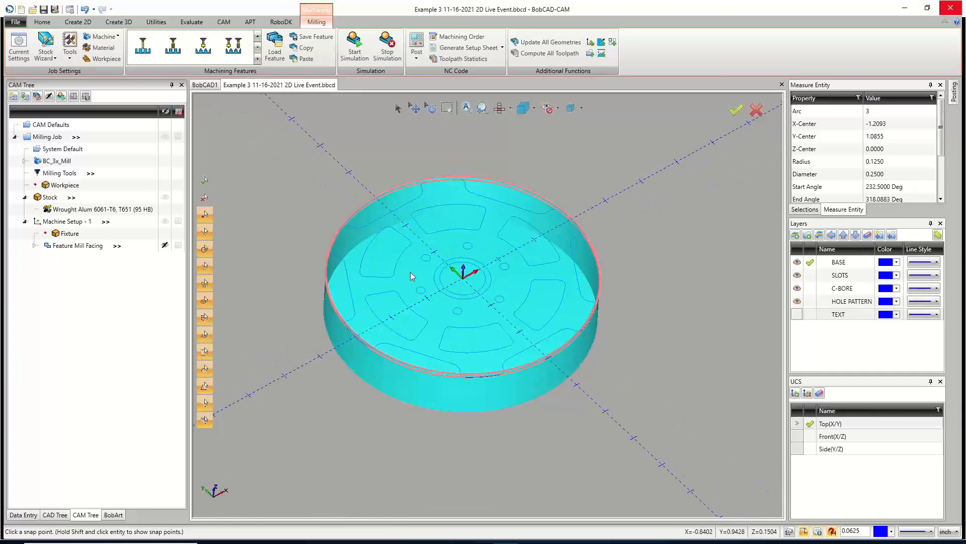
click(165, 196)
mouse_move(475, 312)
middle_down()
mouse_move(476, 299)
mouse_move(475, 319)
mouse_move(461, 314)
middle_up()
click(165, 198)
click(165, 198)
scroll(460, 314, up, 2)
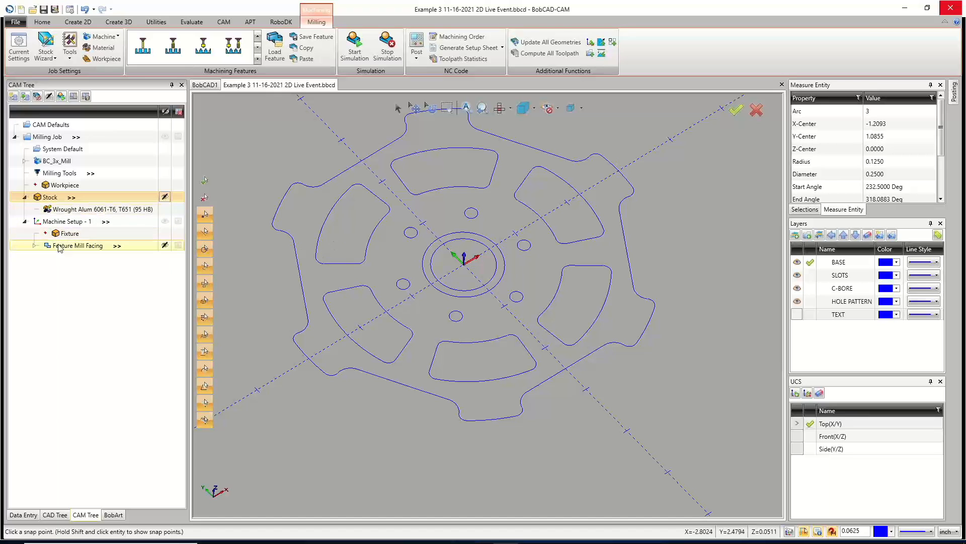
Add a Mill Tap Hole feature to Machine Setup - 1 and start its geometry selection.
click(71, 222)
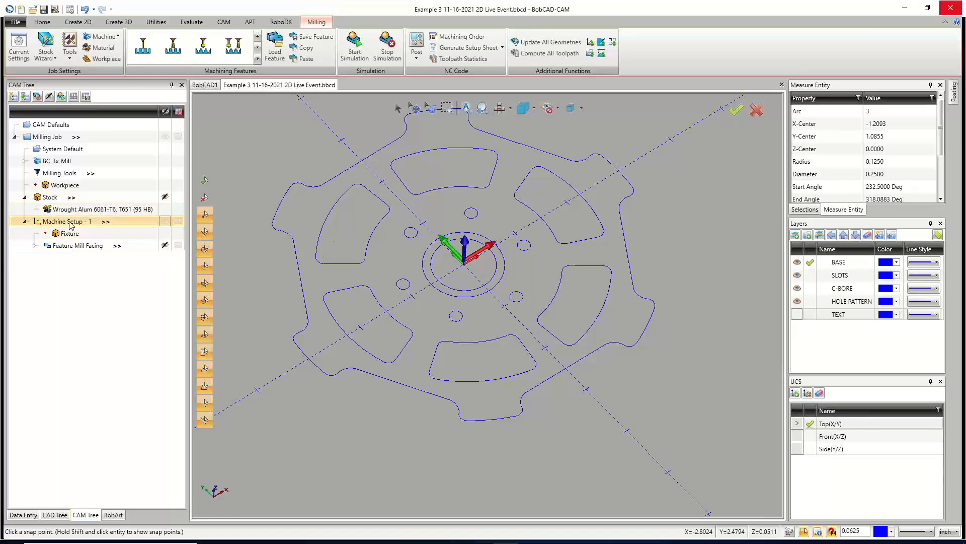
right_click(71, 224)
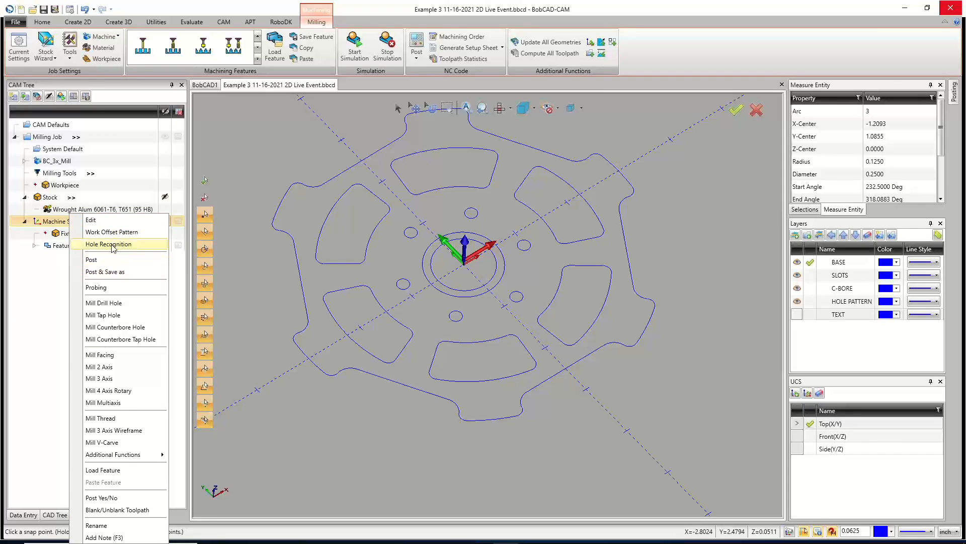
click(122, 317)
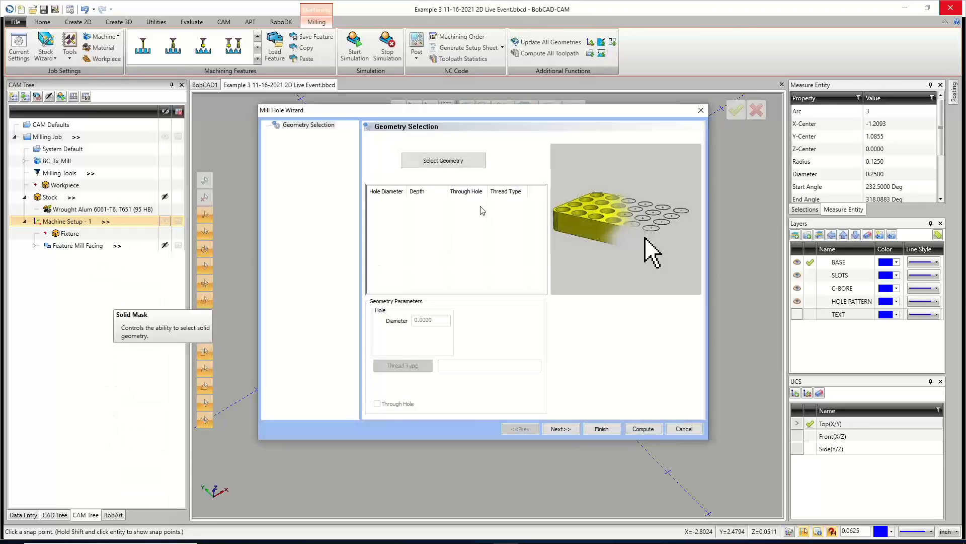
click(454, 163)
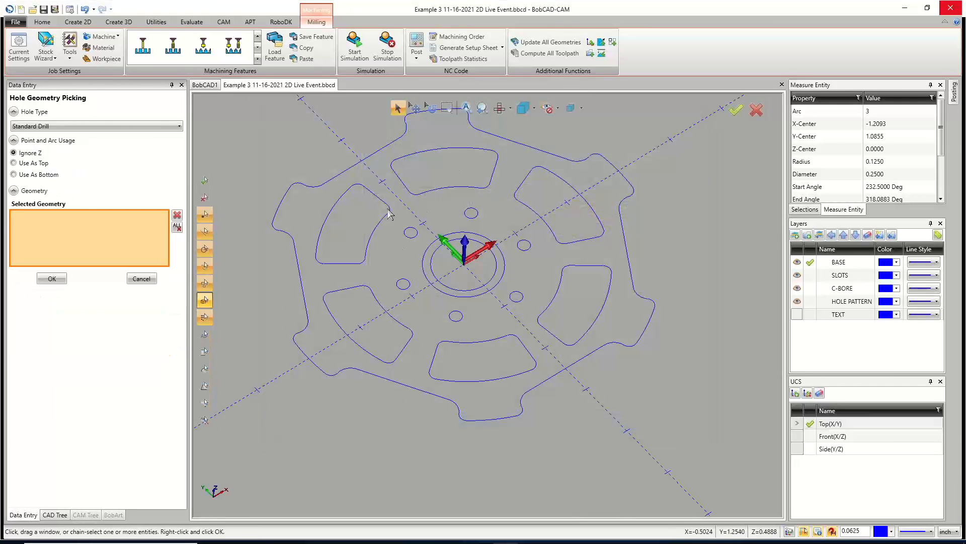
Switch the quick selection mode to Pick+Match Radius.
click(52, 23)
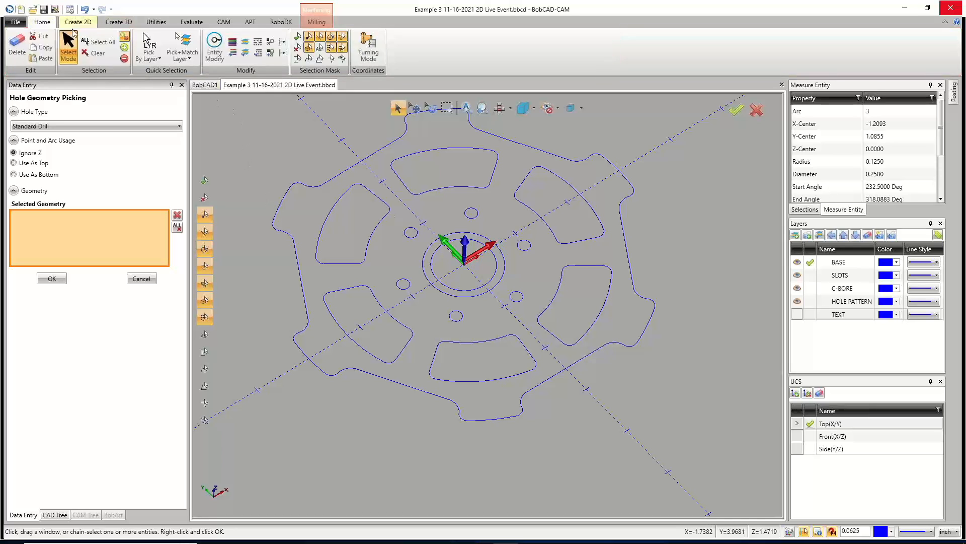
click(187, 59)
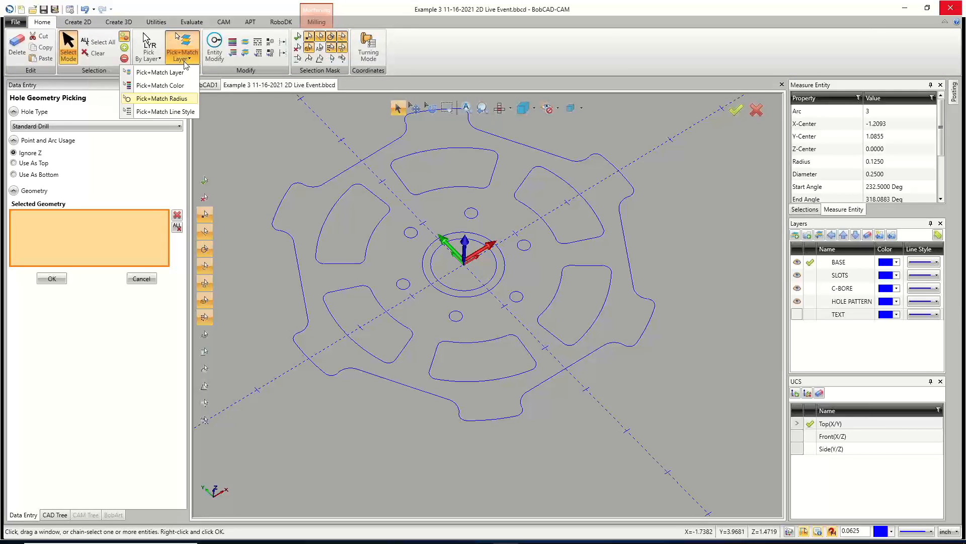
click(171, 99)
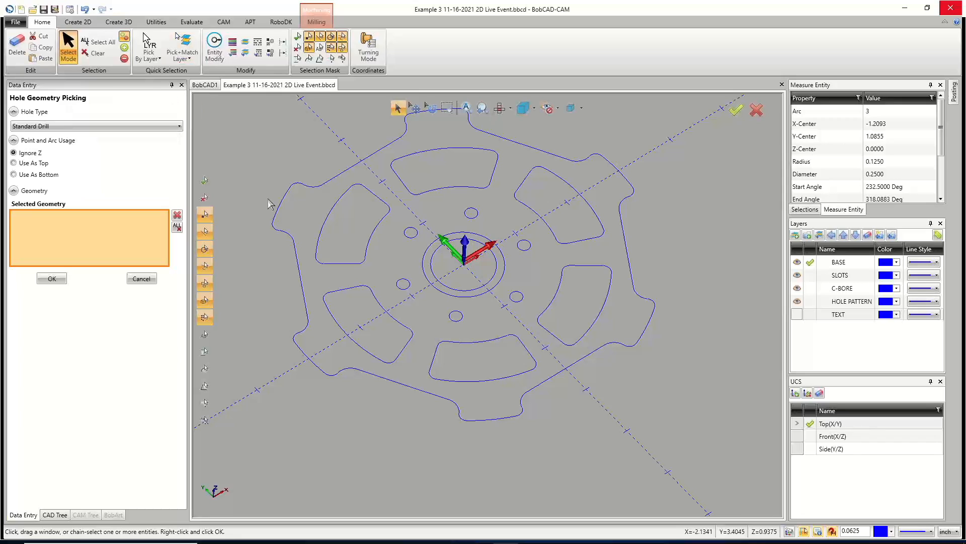
Pick the six matching tap hole arcs as hole geometry, then set the hole depth to 1 and continue.
click(402, 291)
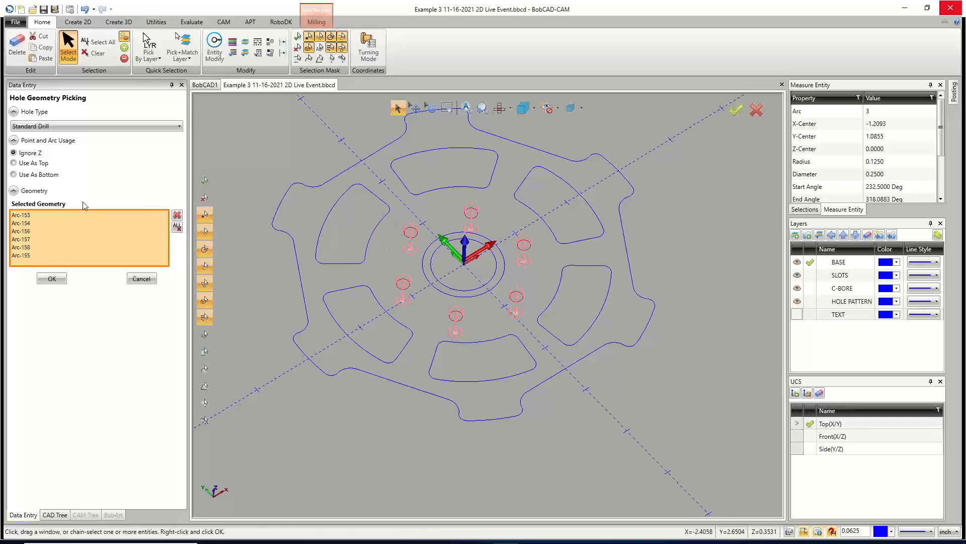
click(51, 278)
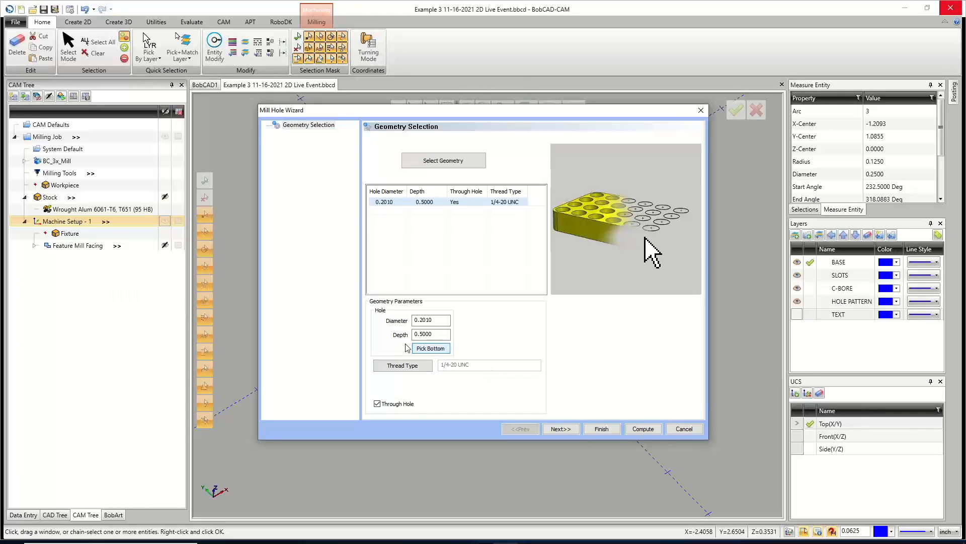
click(441, 336)
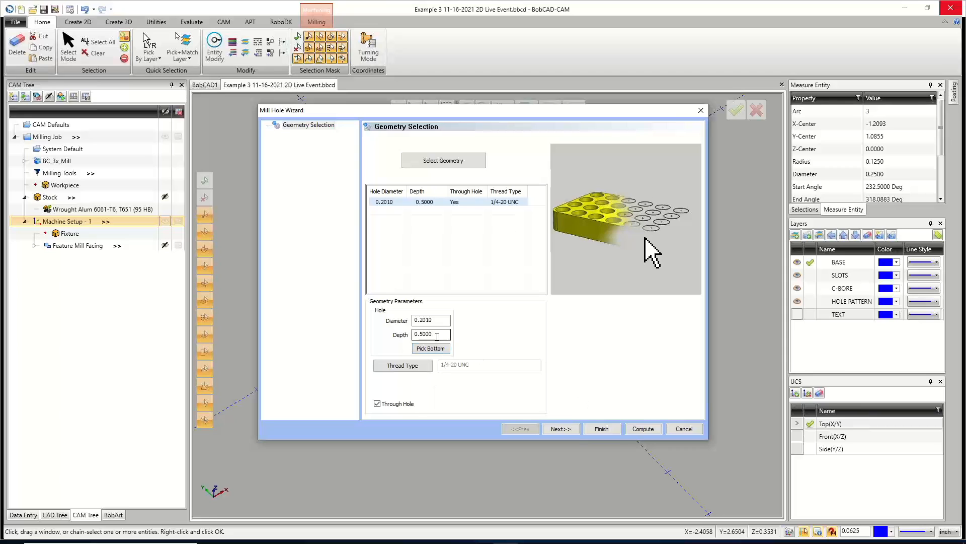
drag(447, 335, 398, 328)
text(1)
click(438, 321)
click(568, 431)
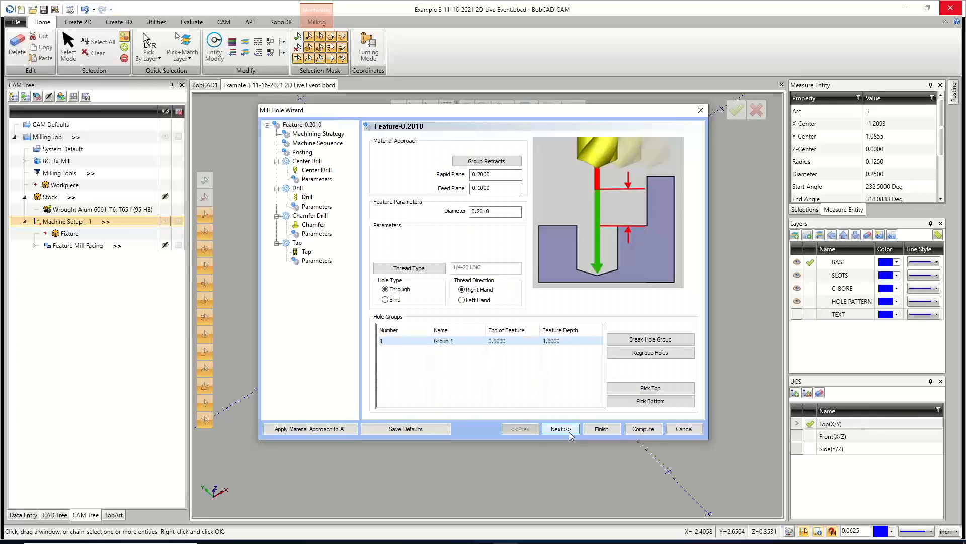
Examine the Group Retracts options, cycling through the Plane, Cylinder and Sphere types before keeping Plane.
click(486, 161)
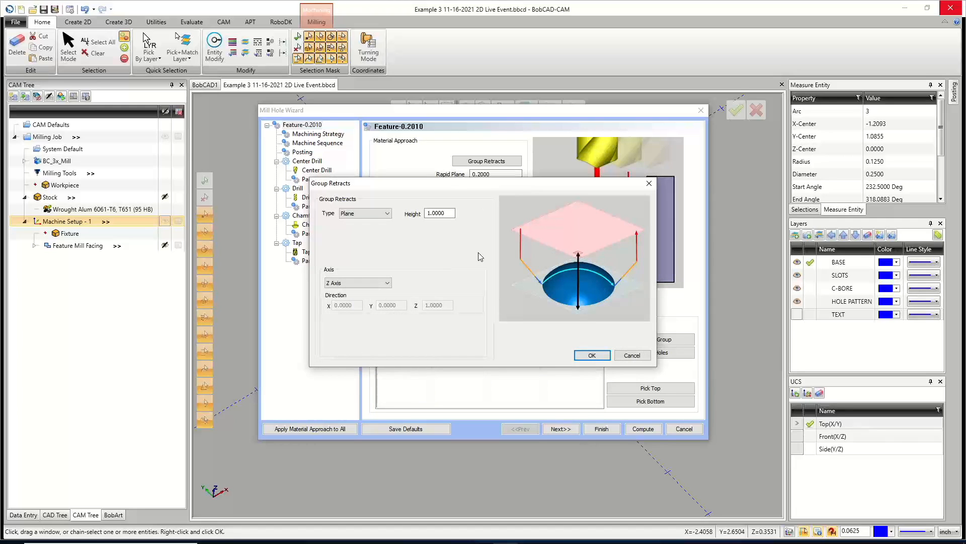
click(380, 221)
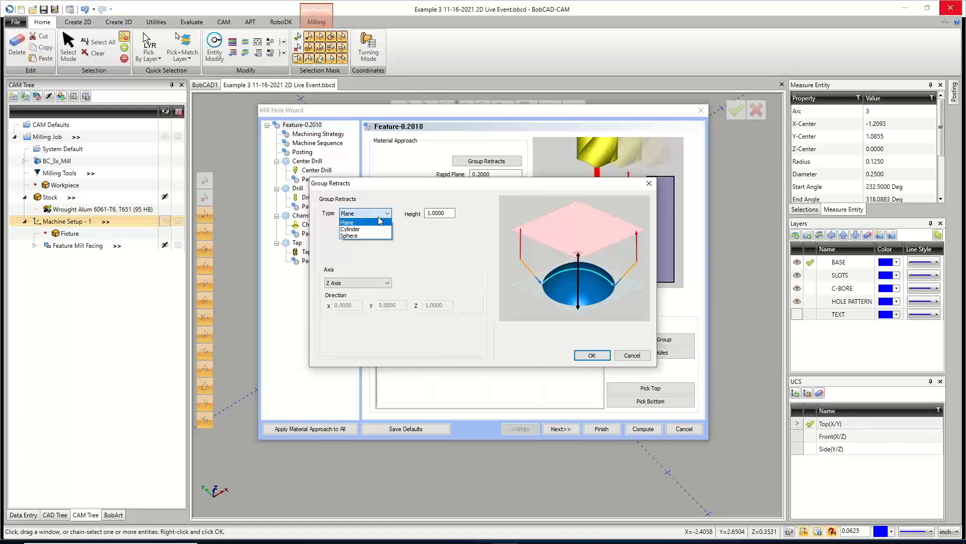
click(373, 228)
click(373, 212)
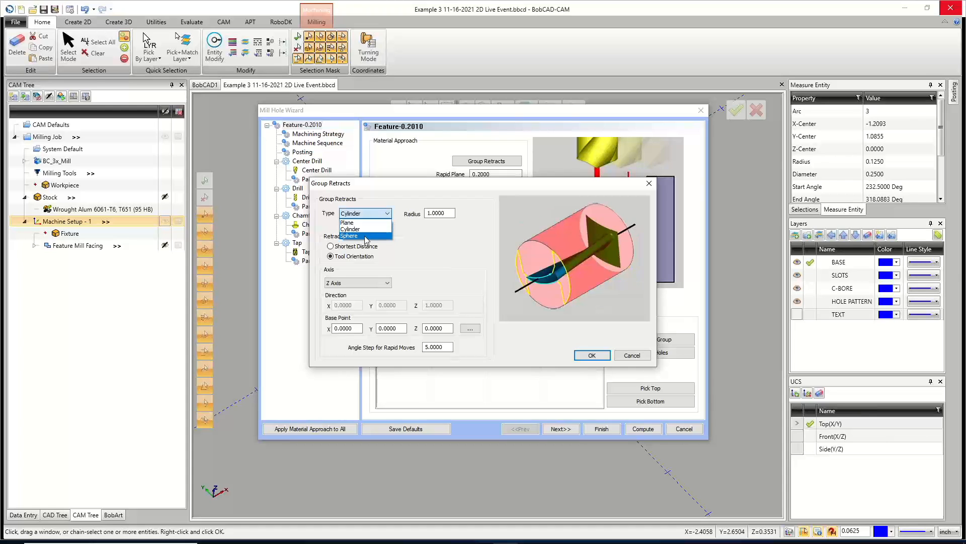
click(371, 235)
click(365, 217)
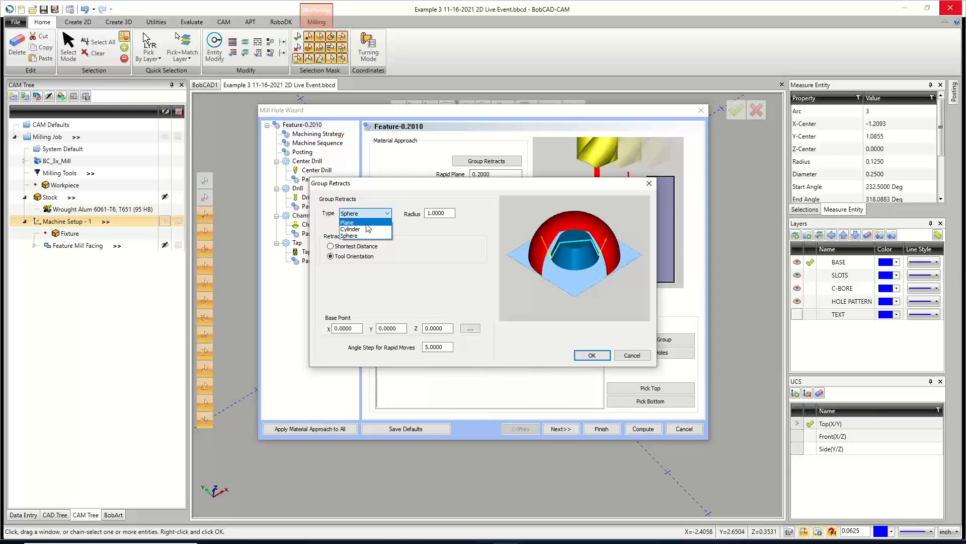
click(367, 224)
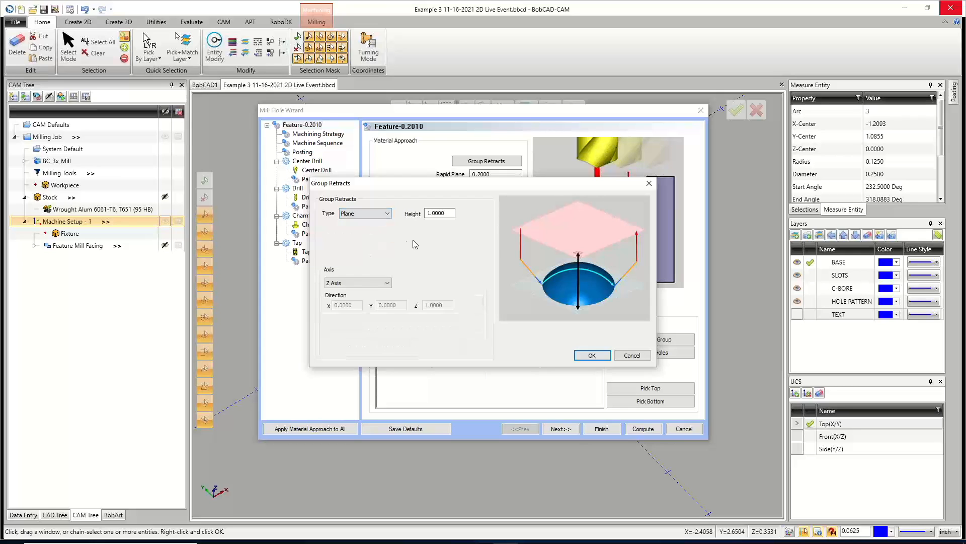
key(Tab)
click(592, 355)
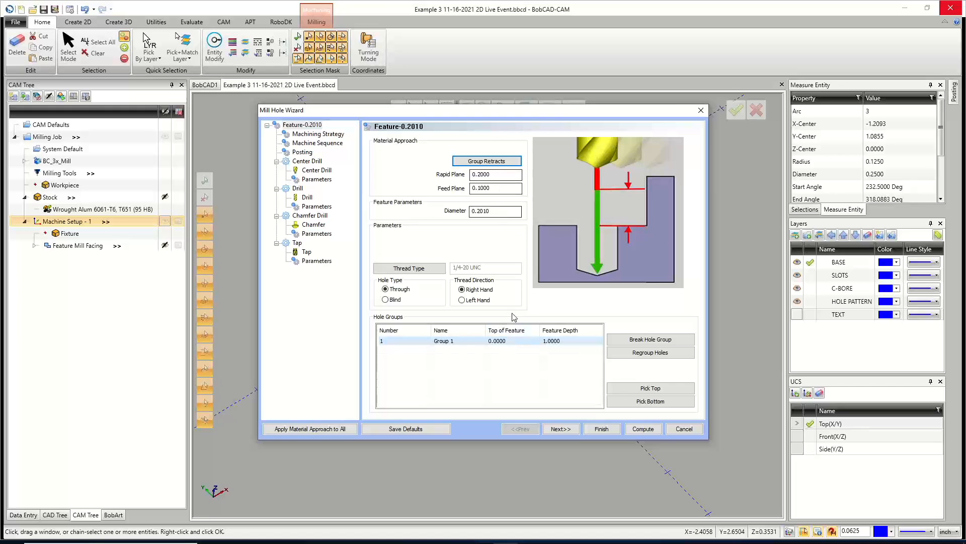
Try a rapid plane of +.5, then set the rapid plane back to .2.
click(509, 175)
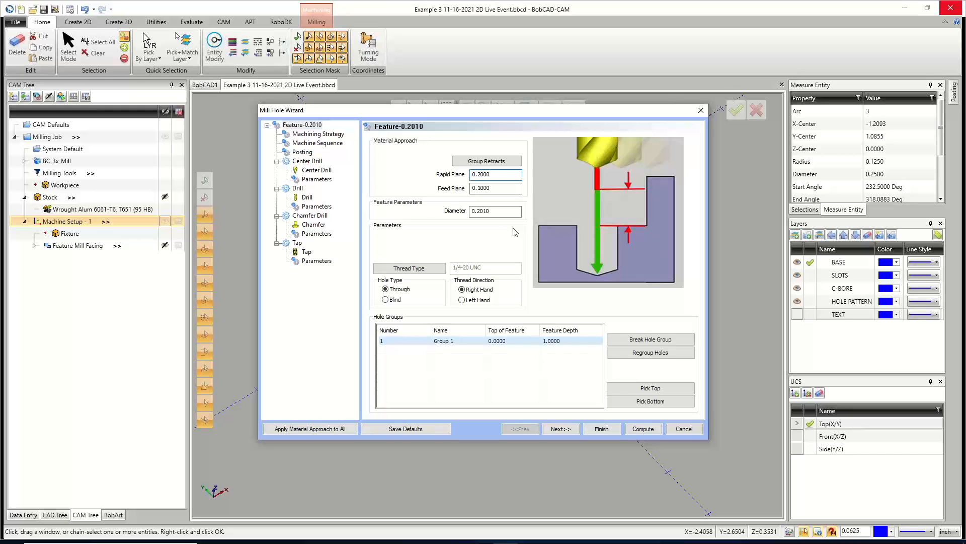
text(+.5)
key(Tab)
key(shift+Tab)
text(.2)
key(Tab)
click(496, 213)
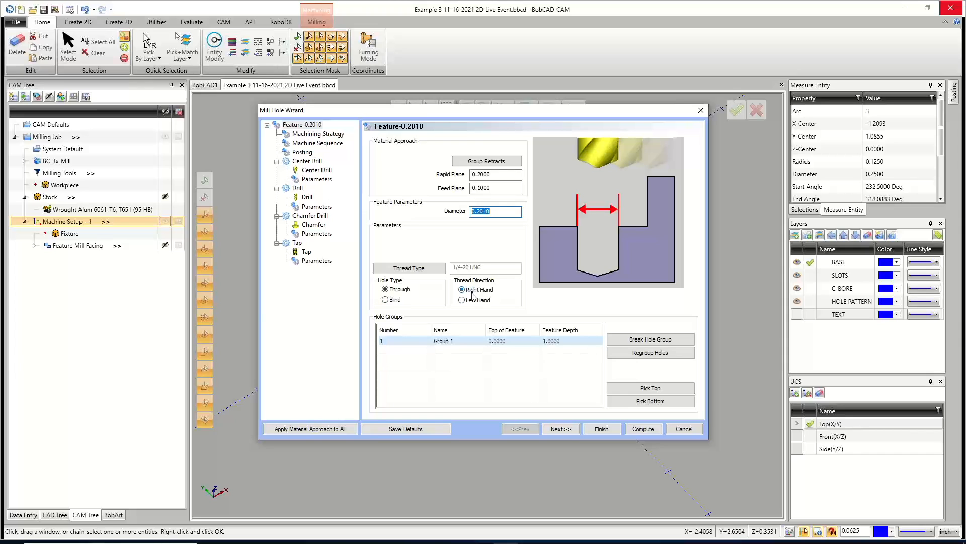
Open the Machining Strategy page and try the Rolling Tap strategy before choosing the Tap strategy.
click(560, 429)
click(528, 427)
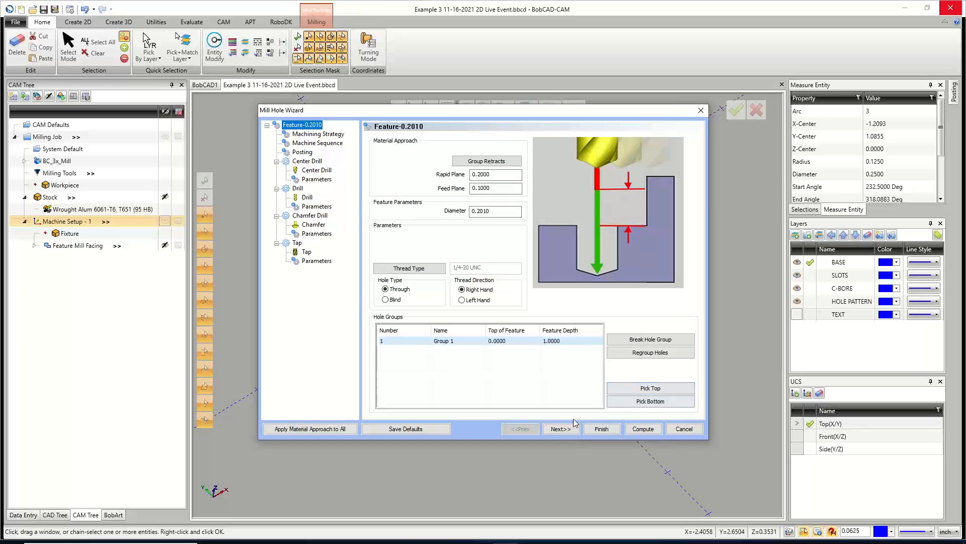
click(561, 429)
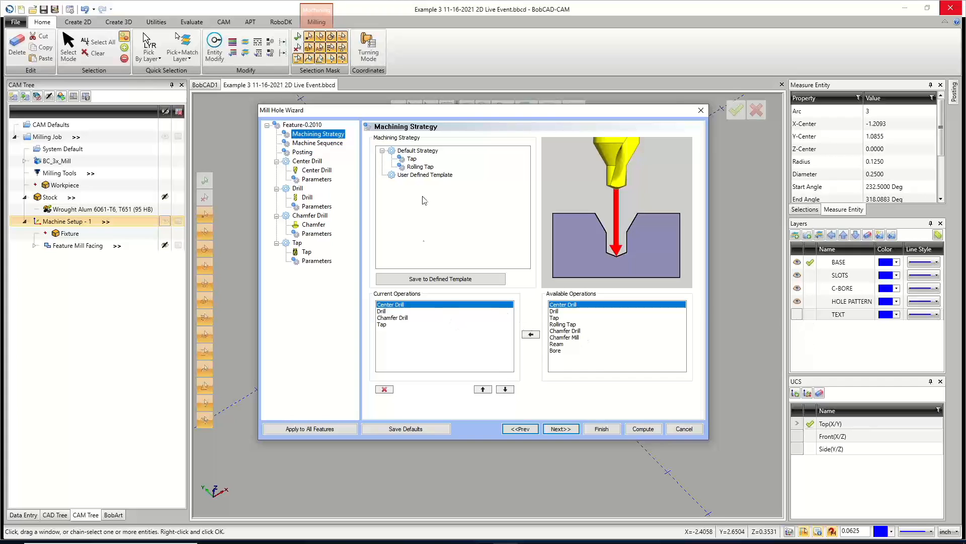
click(418, 167)
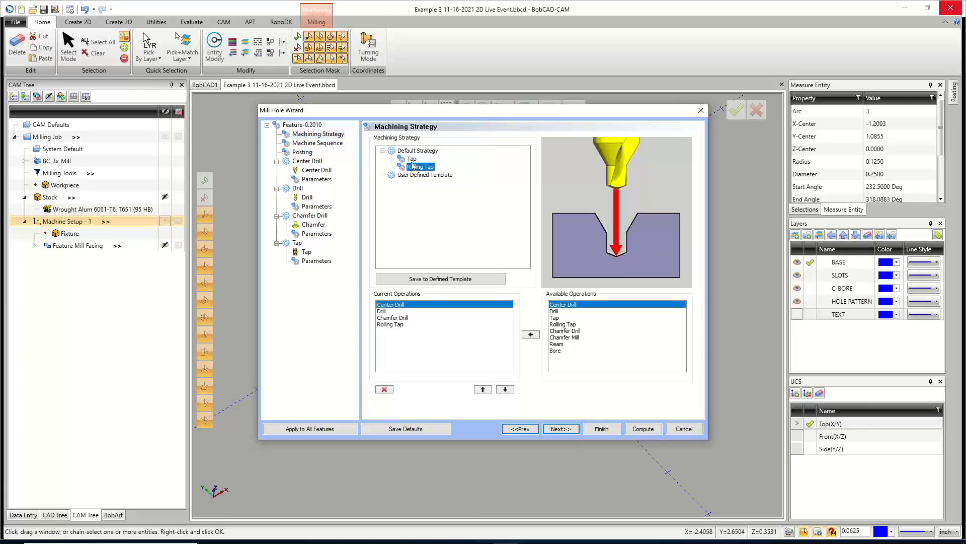
click(412, 158)
Delete the Chamfer Drill operation from the current operations and continue to the machine sequence.
click(381, 312)
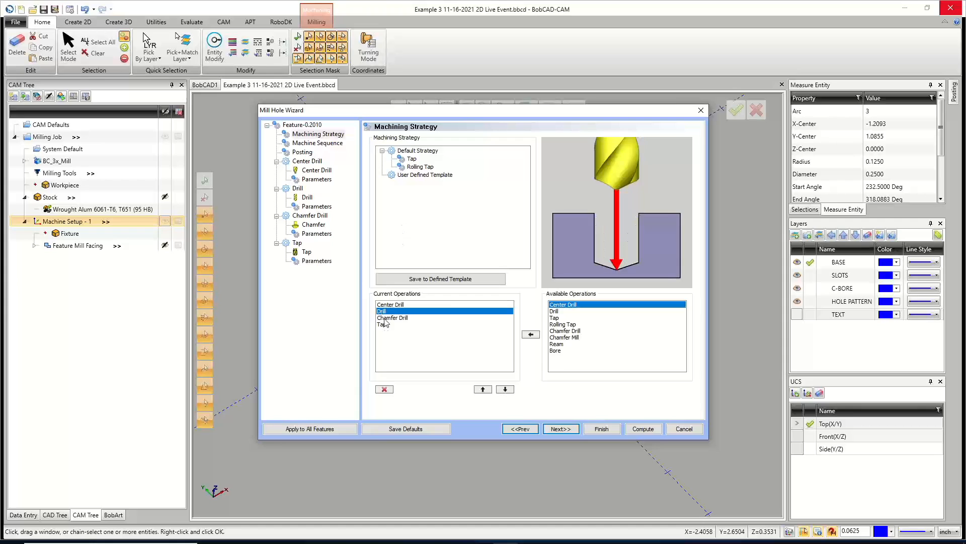
click(384, 318)
click(384, 325)
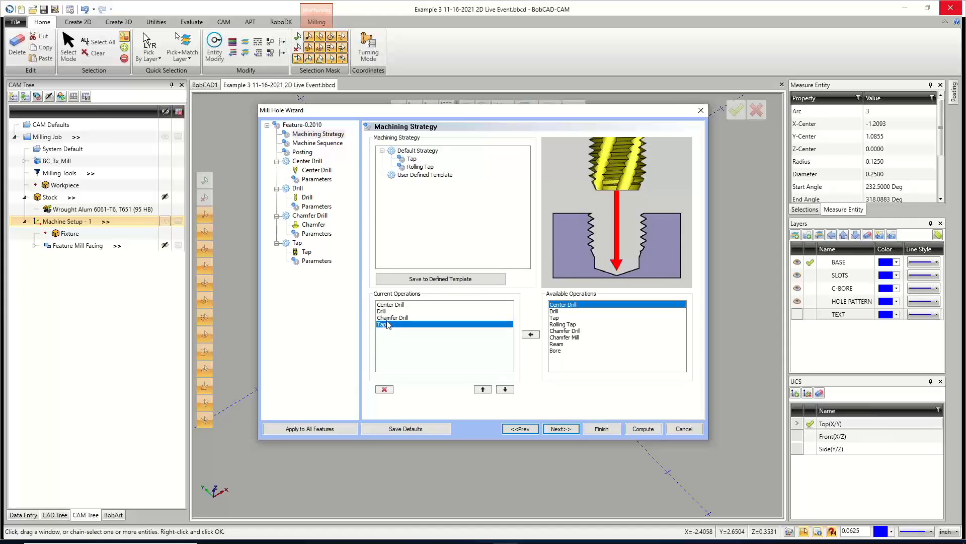
click(392, 319)
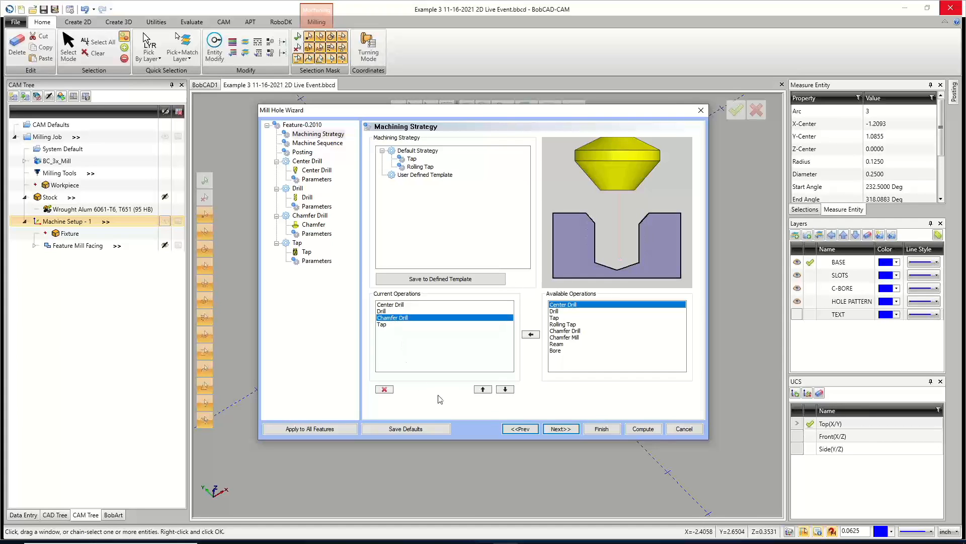
click(385, 389)
click(561, 429)
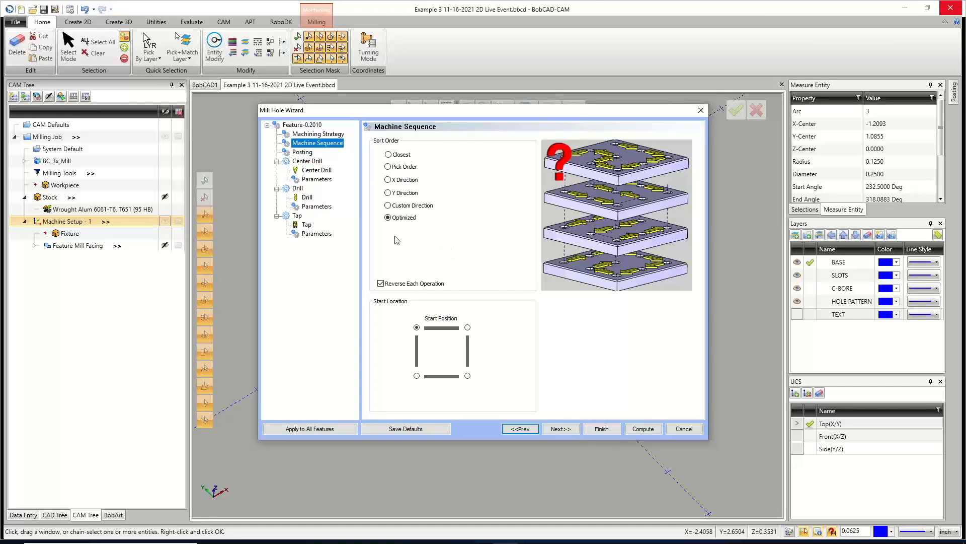
Cycle through the sort orders, keep Optimized, and choose the lower-left start position.
click(388, 155)
click(389, 166)
click(388, 180)
click(388, 193)
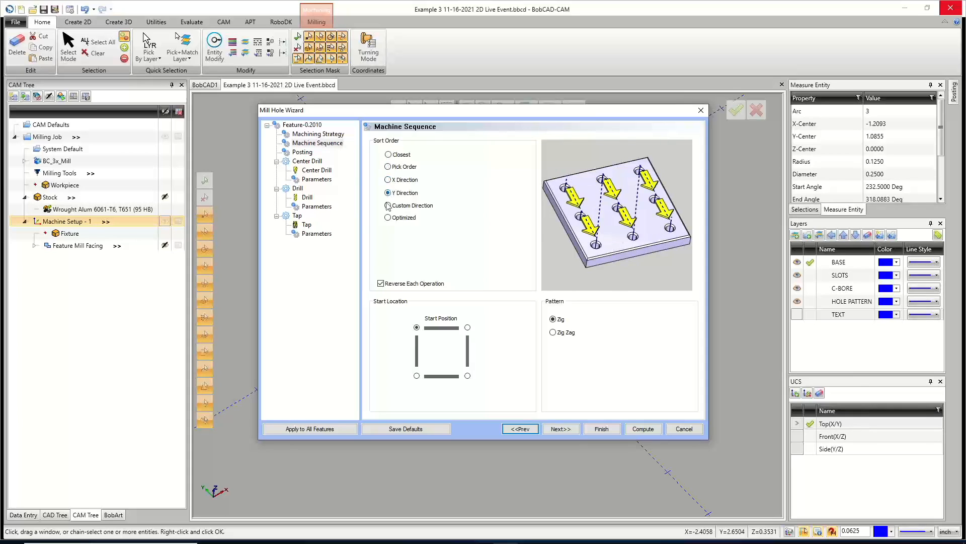
click(388, 205)
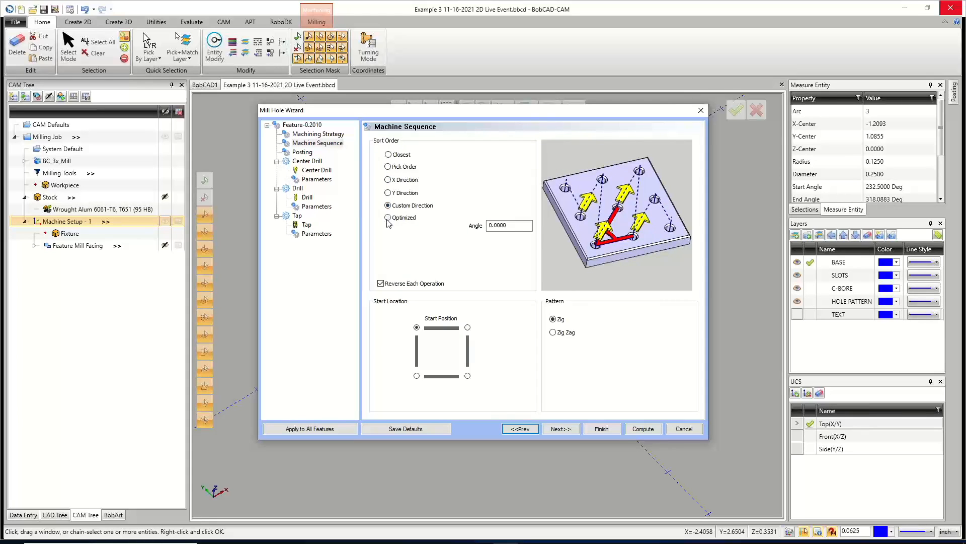
click(388, 218)
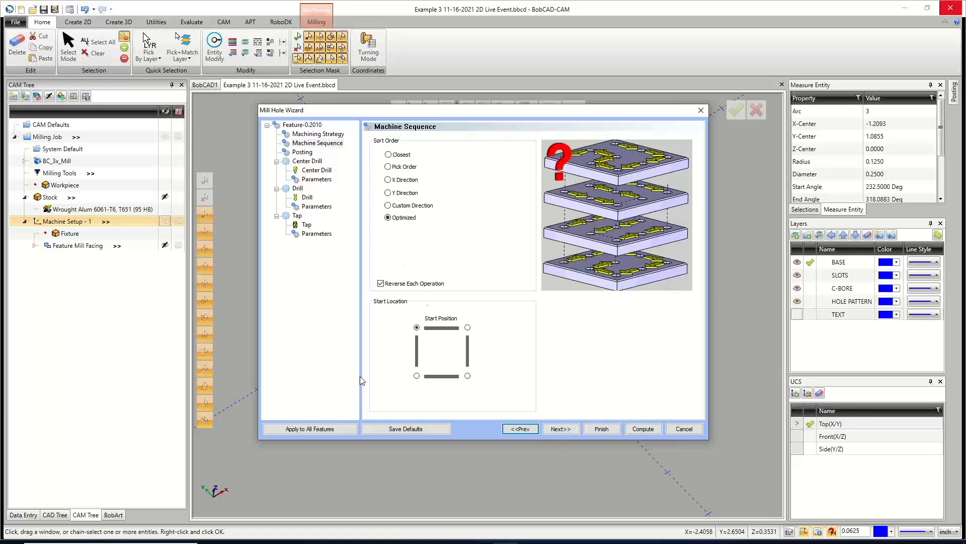
click(416, 376)
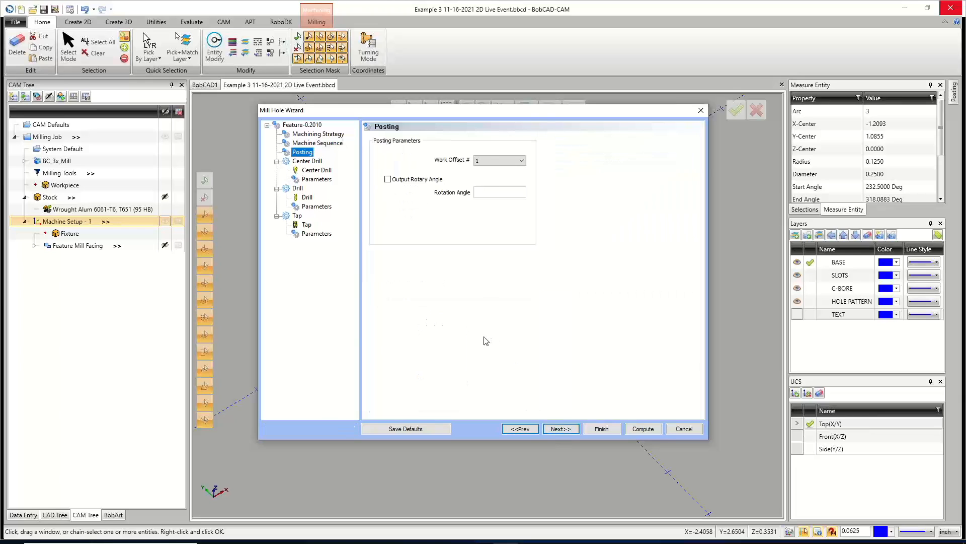
Advance to the center drill parameters and set the center diameter to .26.
click(560, 429)
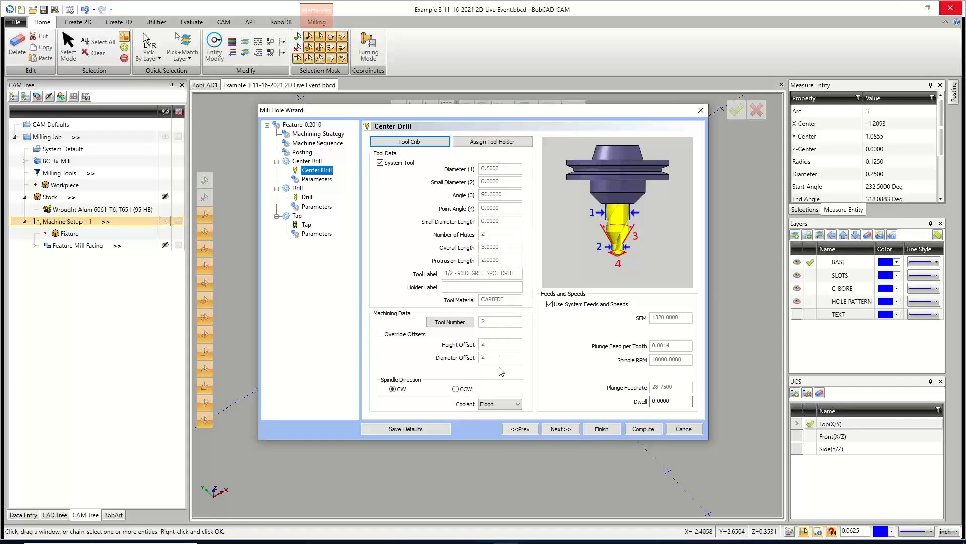
click(561, 429)
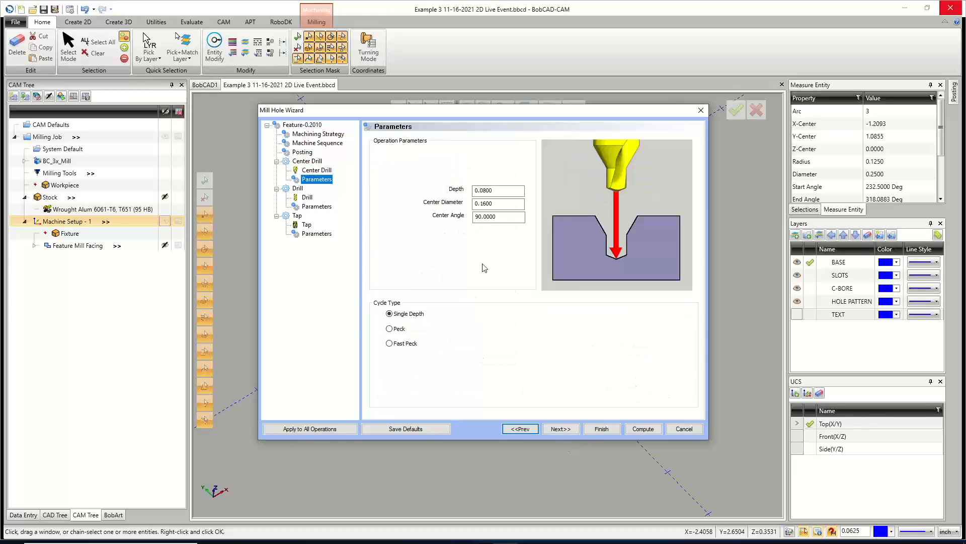
drag(499, 192, 467, 208)
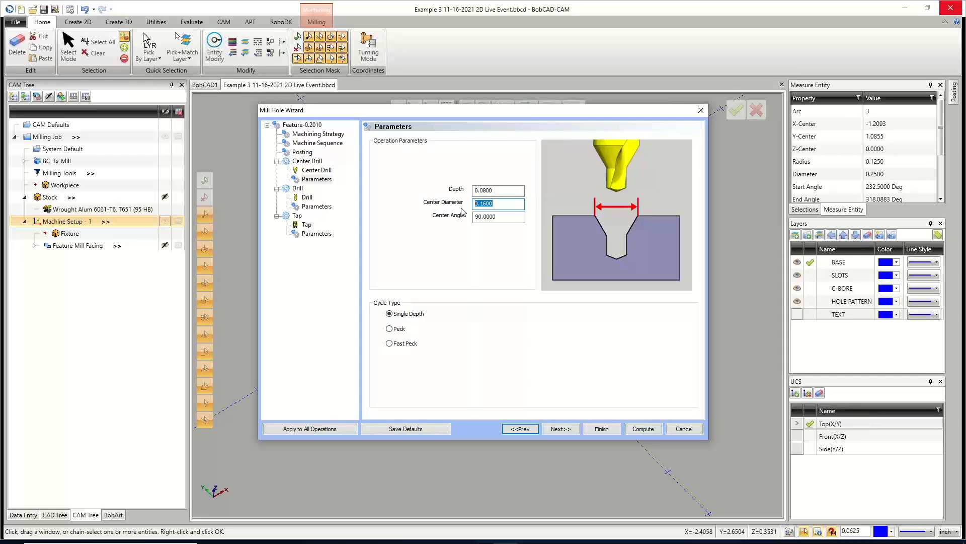
text(.26)
key(Tab)
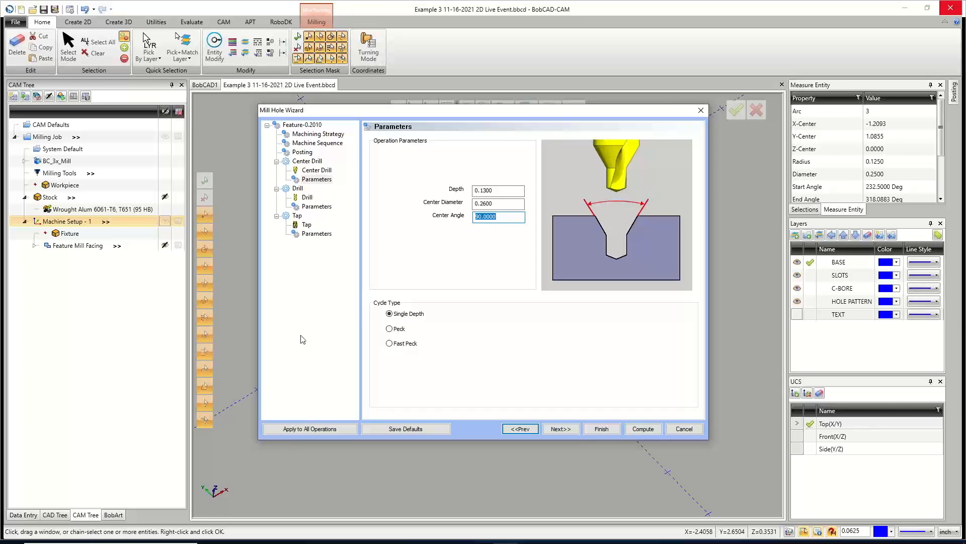
Set the center drill cycle type to Peck and move on to the Drill tool page.
click(393, 314)
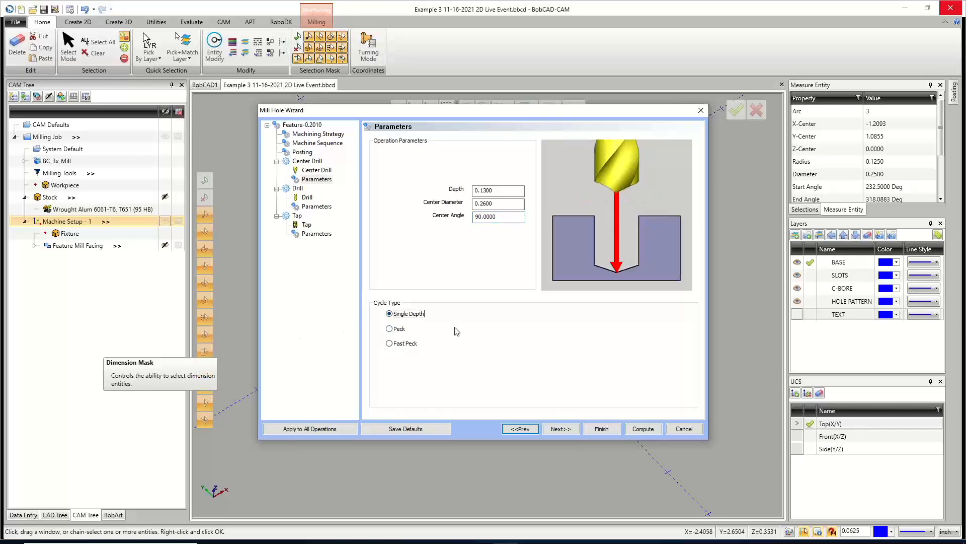
click(395, 329)
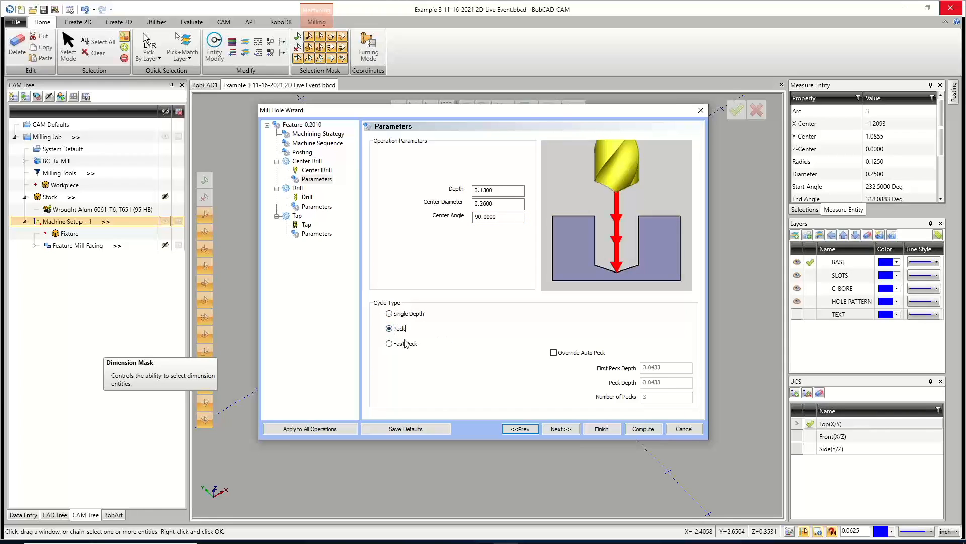
click(390, 343)
click(390, 329)
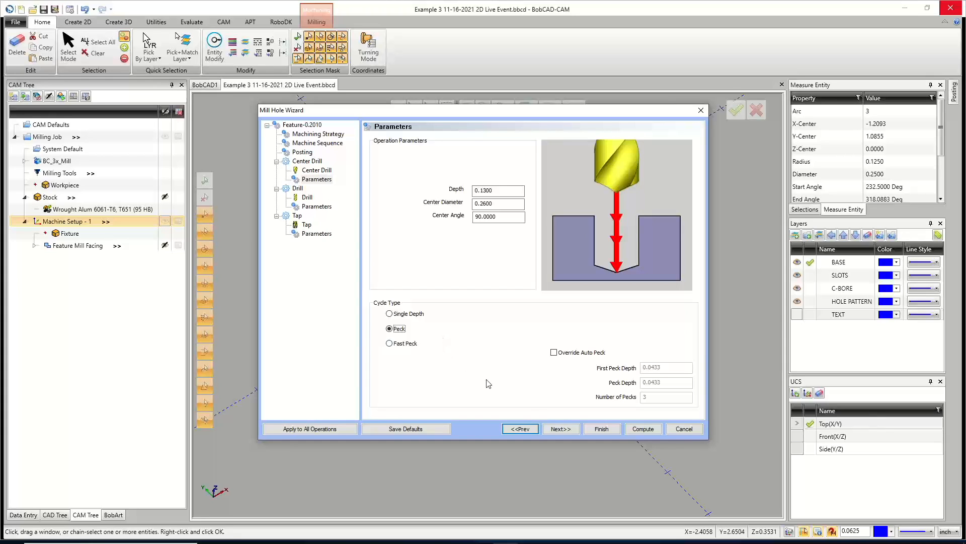
click(561, 428)
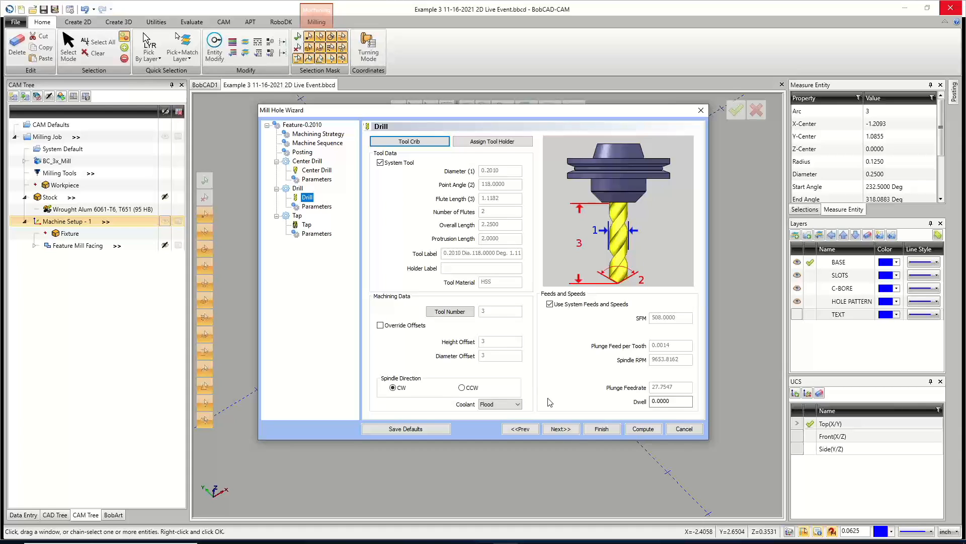
Return to the tap hole feature page and set the hole group's feature depth to 1.2.
click(561, 429)
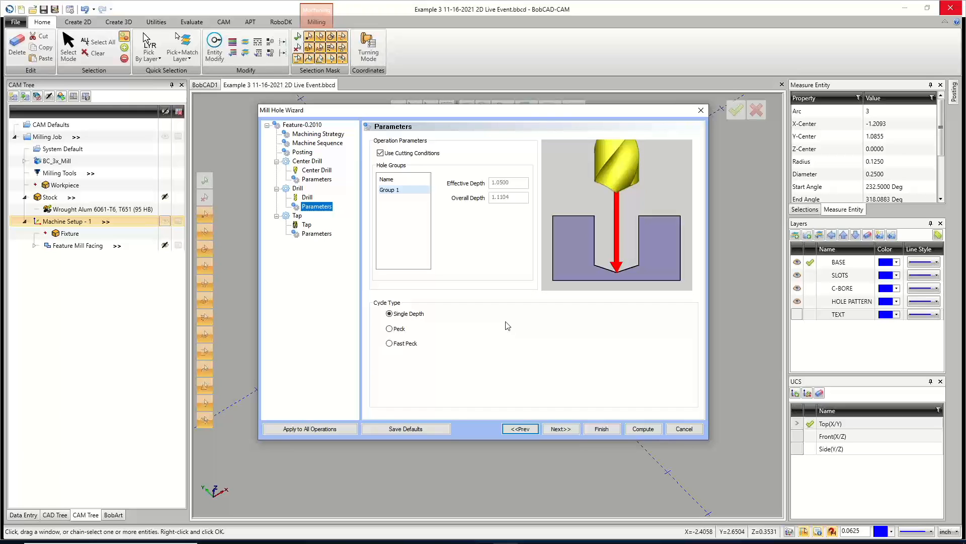
click(303, 135)
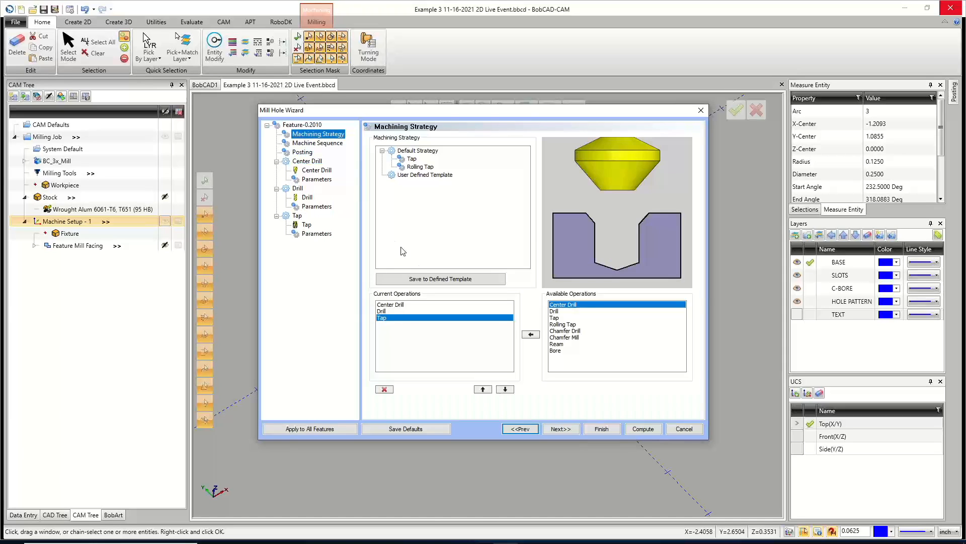
click(304, 126)
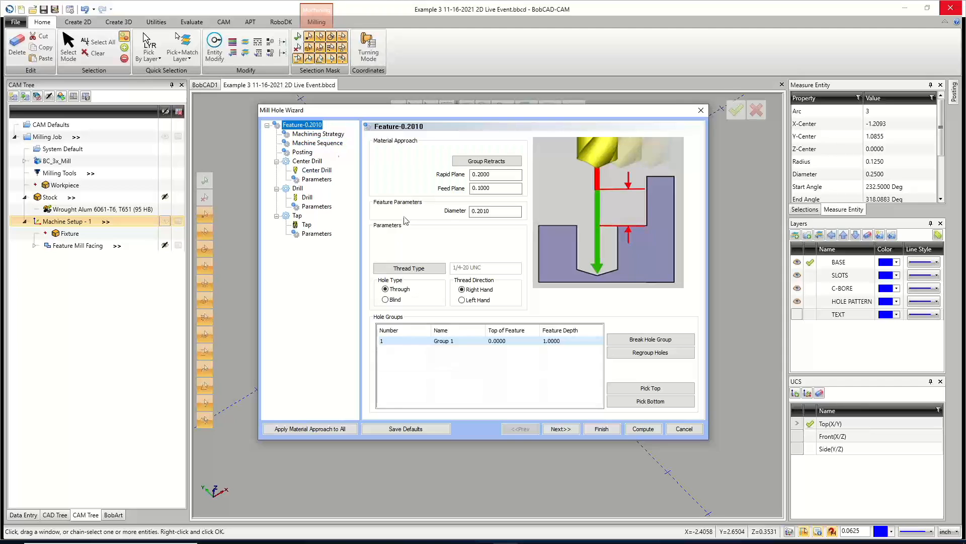
double_click(562, 342)
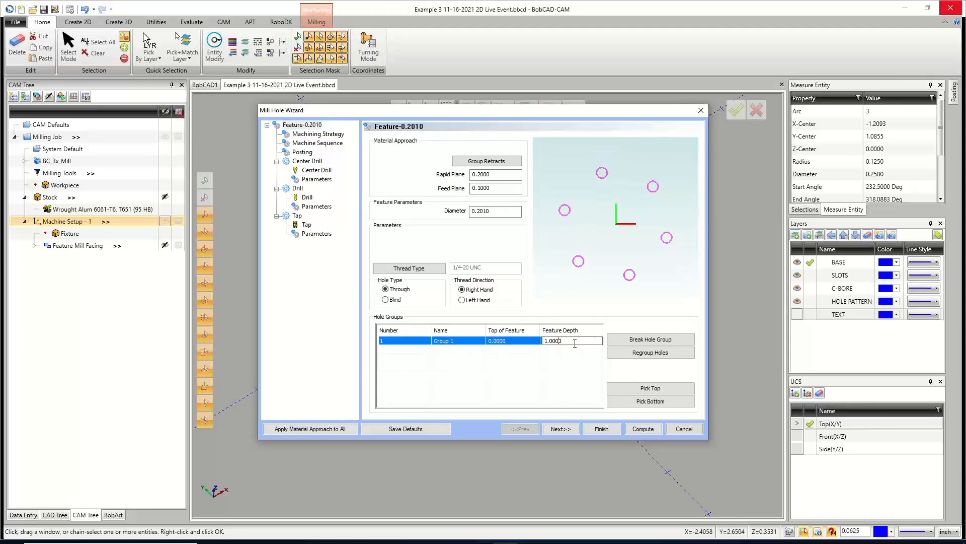
drag(574, 343, 550, 343)
text(2)
Try the Peck and Fast Peck drill cycle types, then switch the drill back to Single Depth.
click(312, 209)
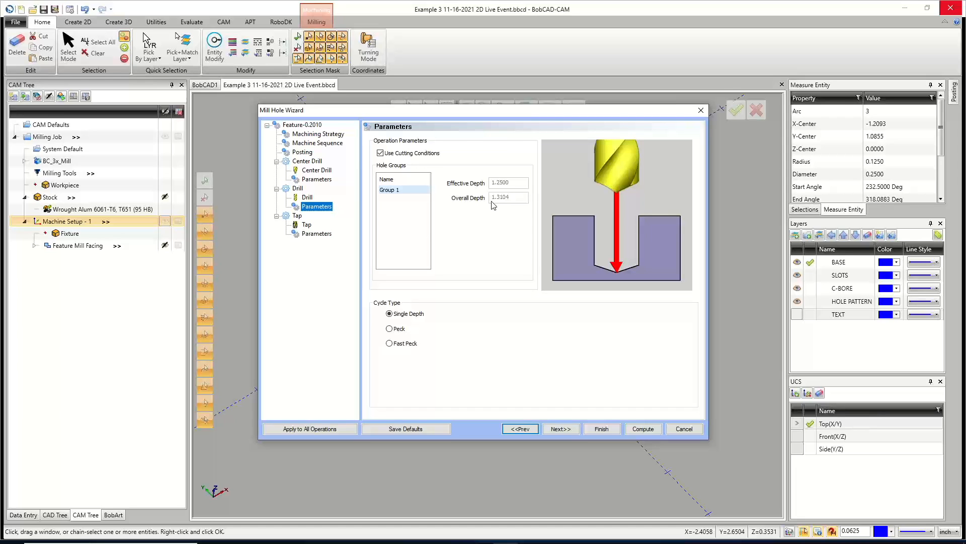
click(505, 543)
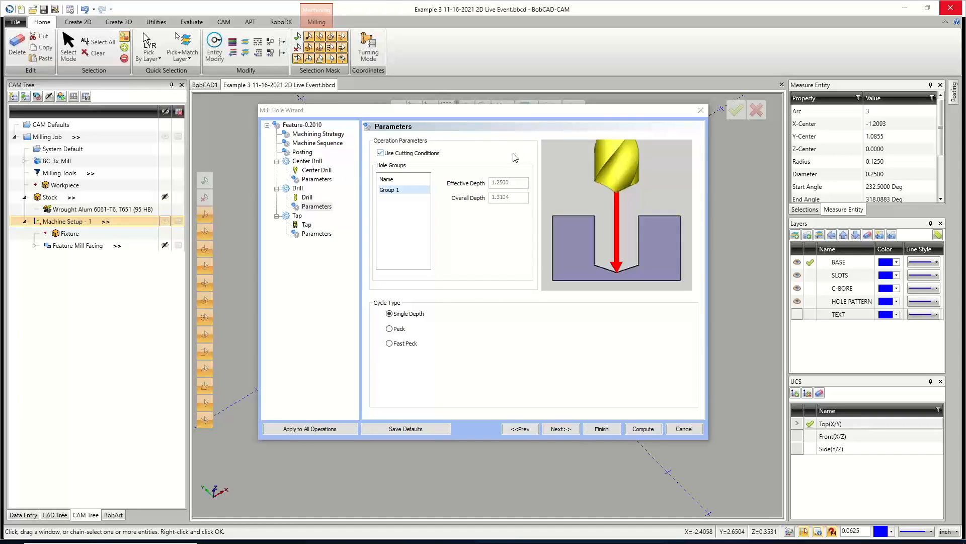
click(390, 329)
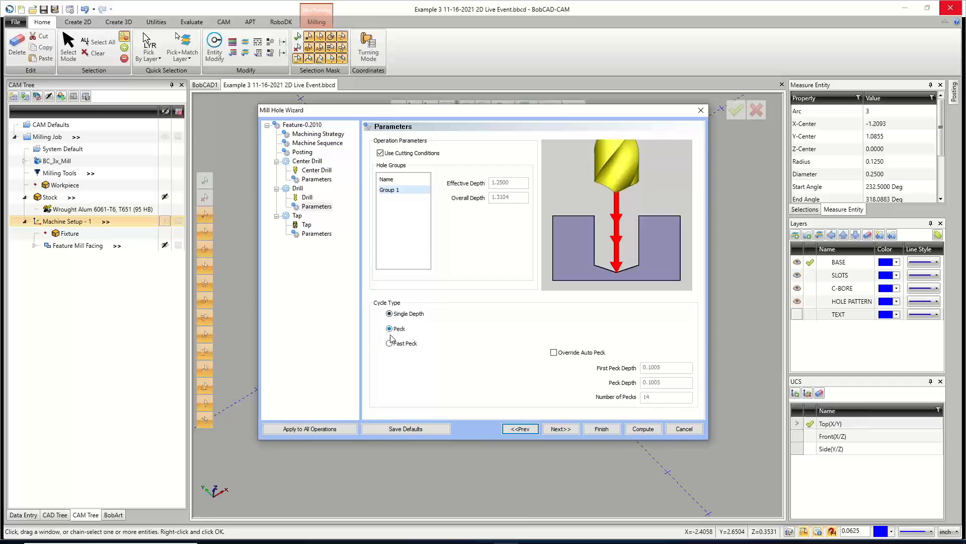
click(390, 344)
click(389, 314)
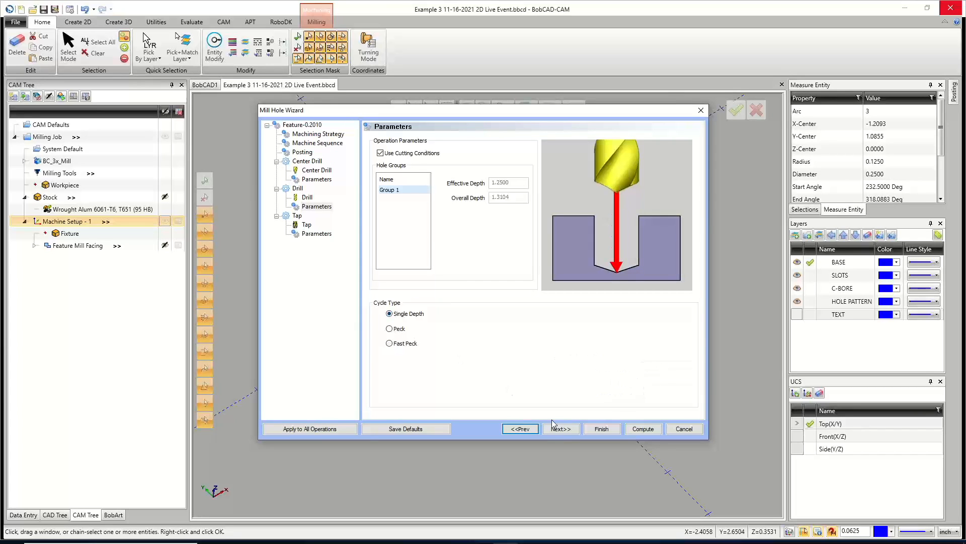
Step through the tap tool and tap parameter pages of the wizard.
click(560, 429)
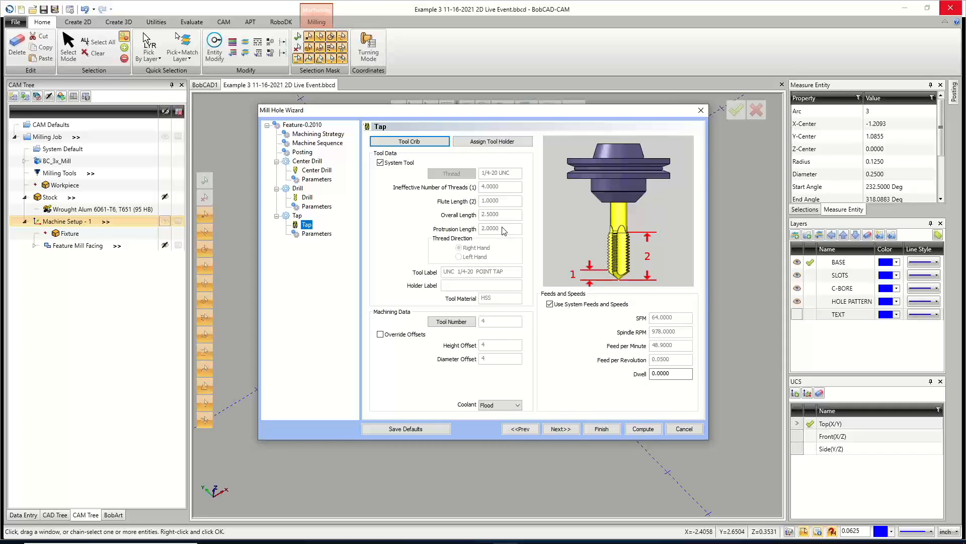
click(560, 429)
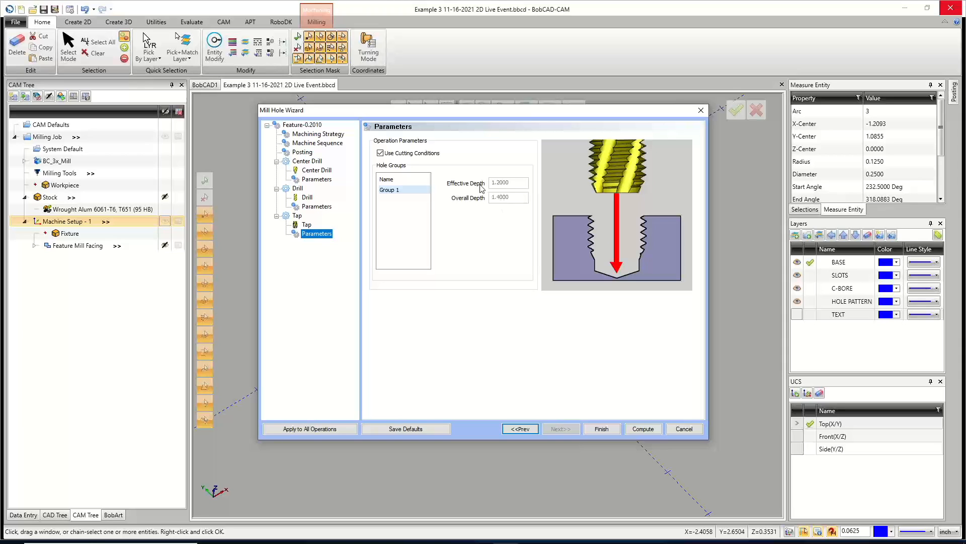
click(307, 225)
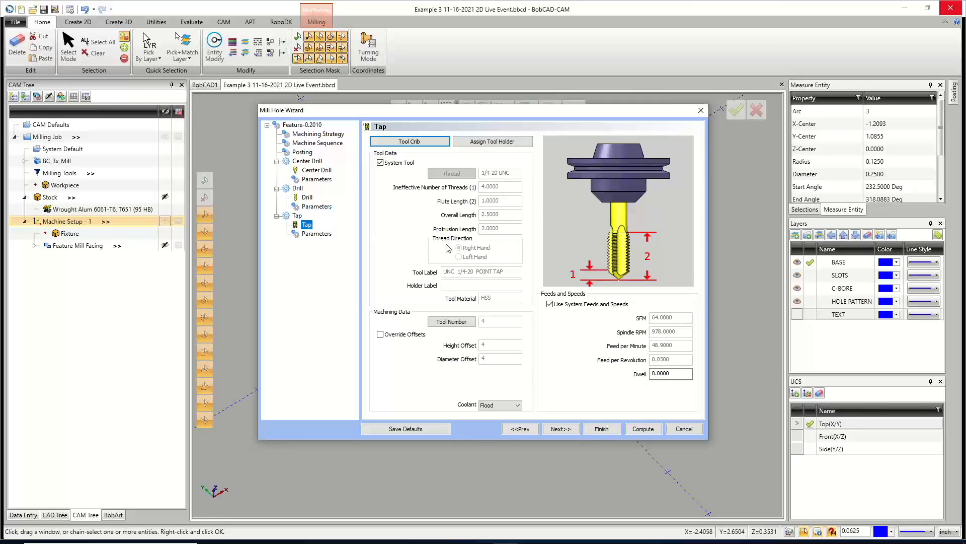
click(564, 426)
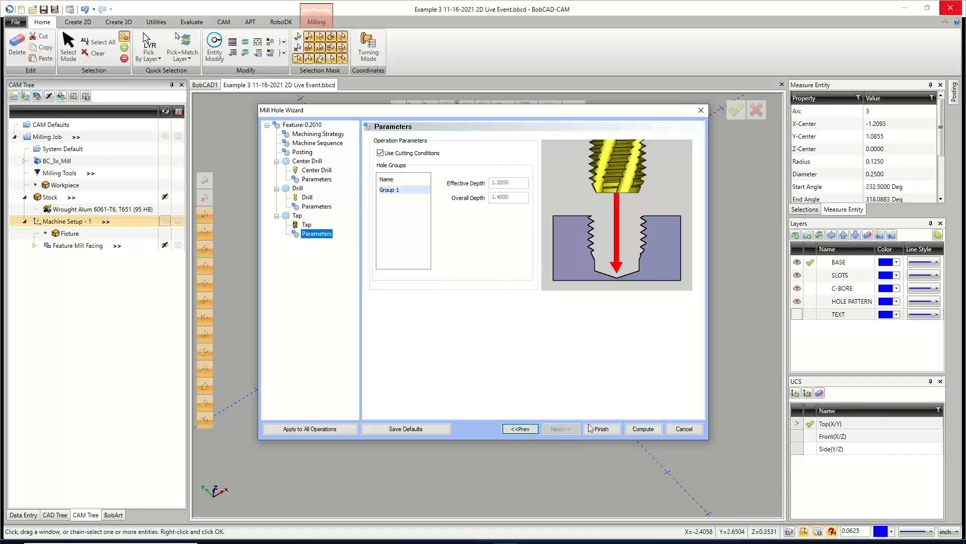
Compute the tap hole feature and show its toolpath in the view.
click(644, 429)
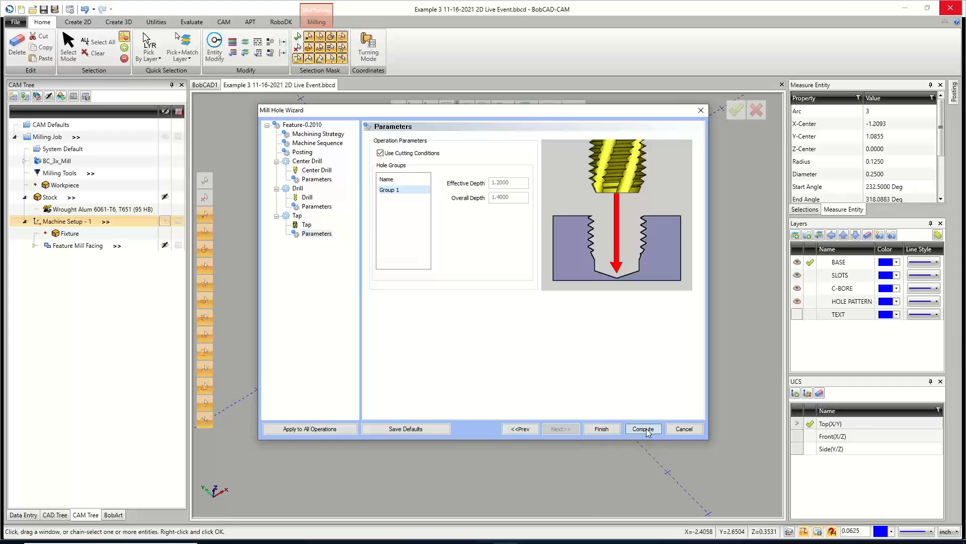
middle_drag(598, 332, 604, 305)
middle_drag(507, 338, 497, 331)
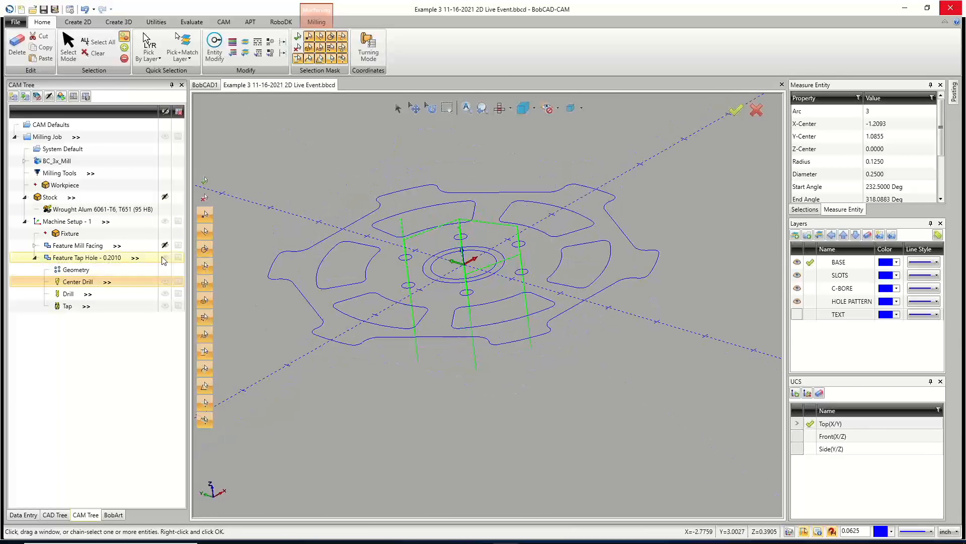
click(164, 260)
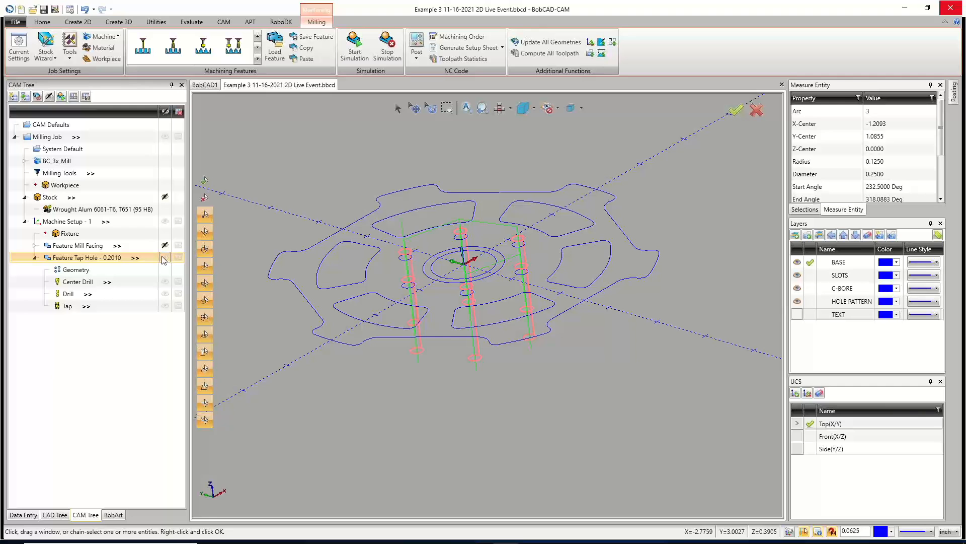
mouse_move(450, 328)
middle_down()
mouse_move(450, 305)
mouse_move(451, 330)
middle_up()
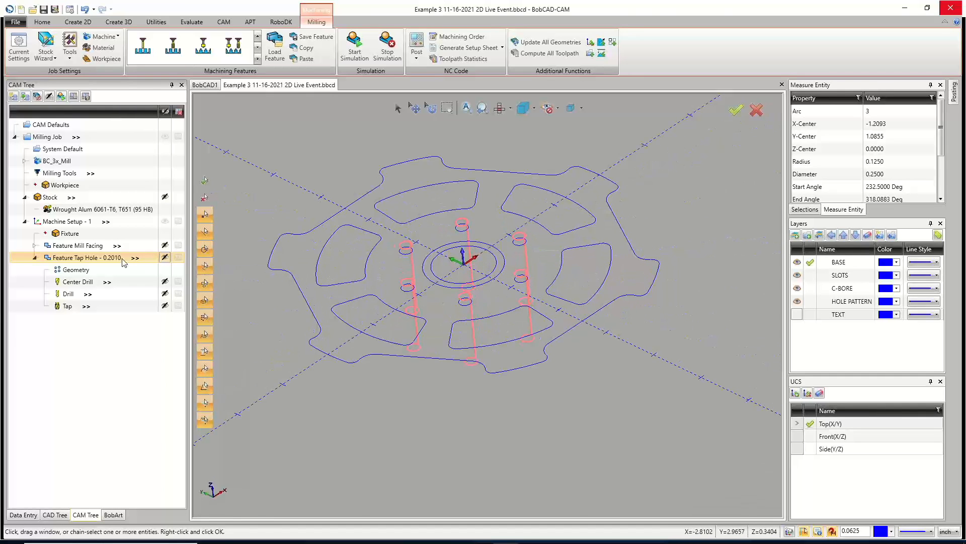
Edit the tap hole feature, pick its top from a point on the hub at -0.1, and recompute.
right_click(102, 258)
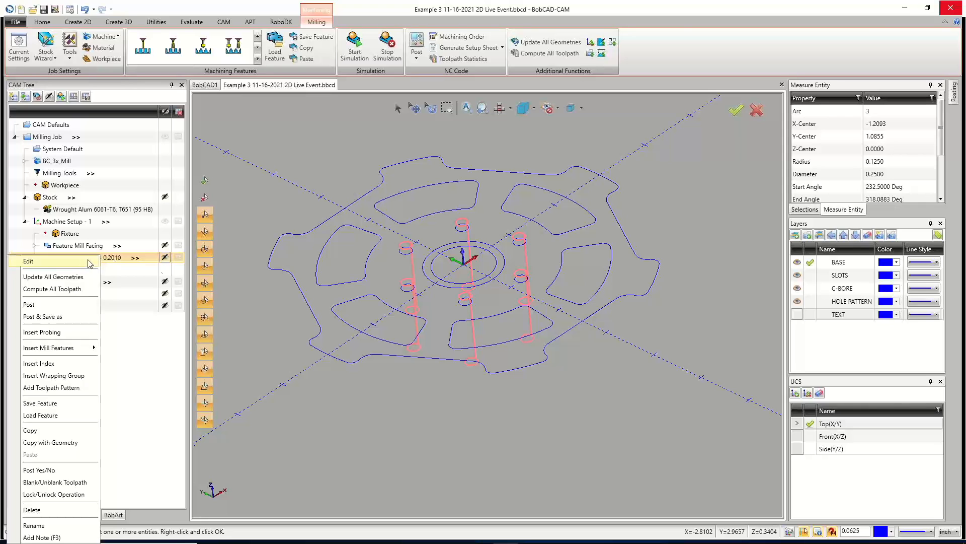
click(85, 262)
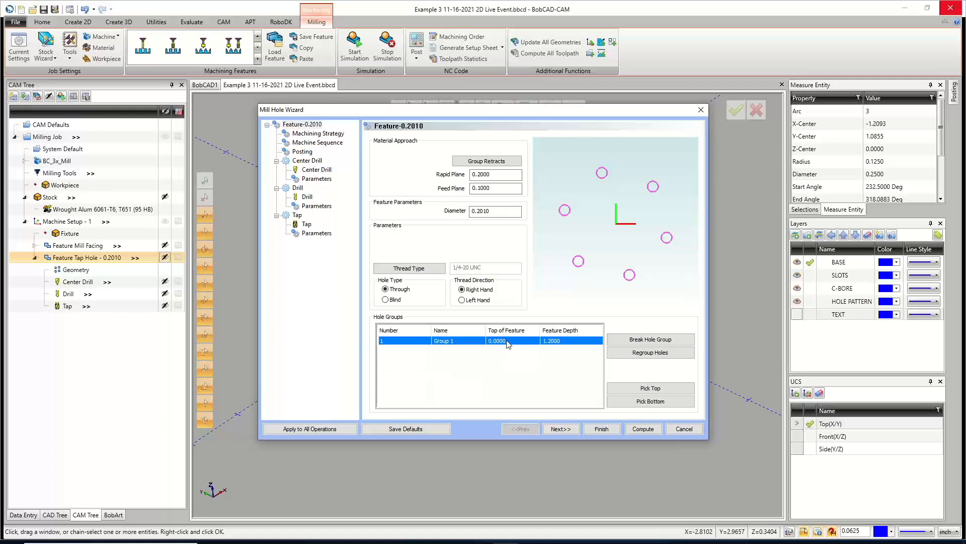
click(637, 388)
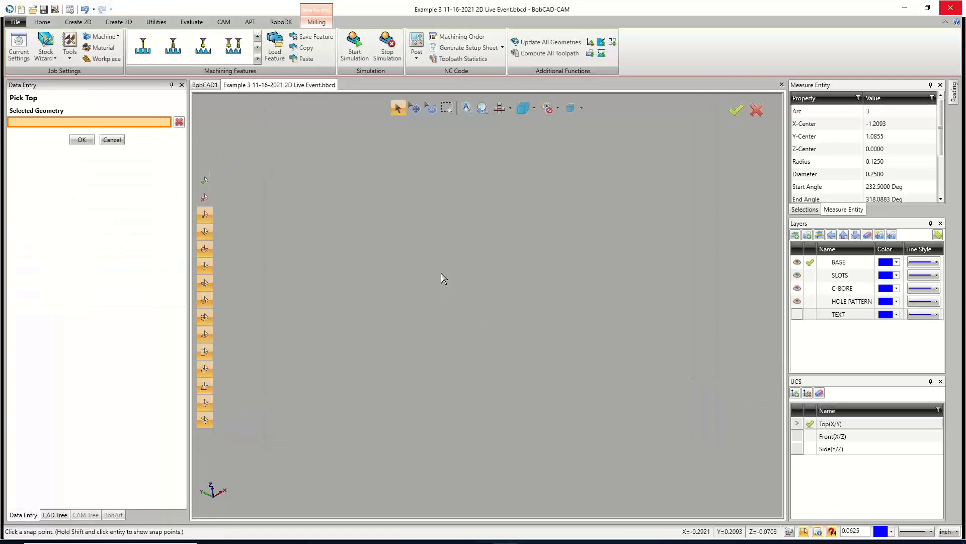
click(475, 300)
click(82, 139)
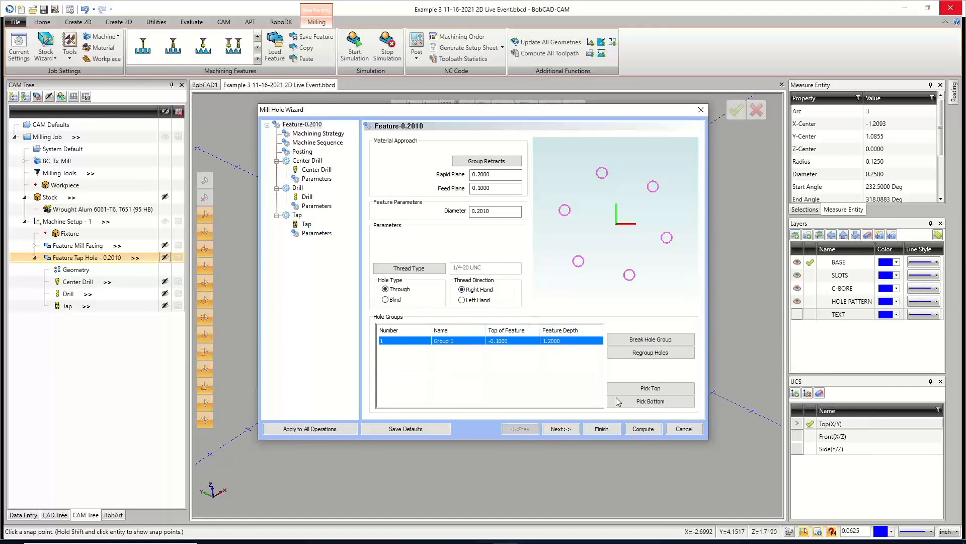
click(643, 429)
Inspect the tap hole's center drill and tap operations and their toolpaths.
mouse_move(462, 343)
middle_down()
mouse_move(463, 313)
mouse_move(466, 339)
middle_up()
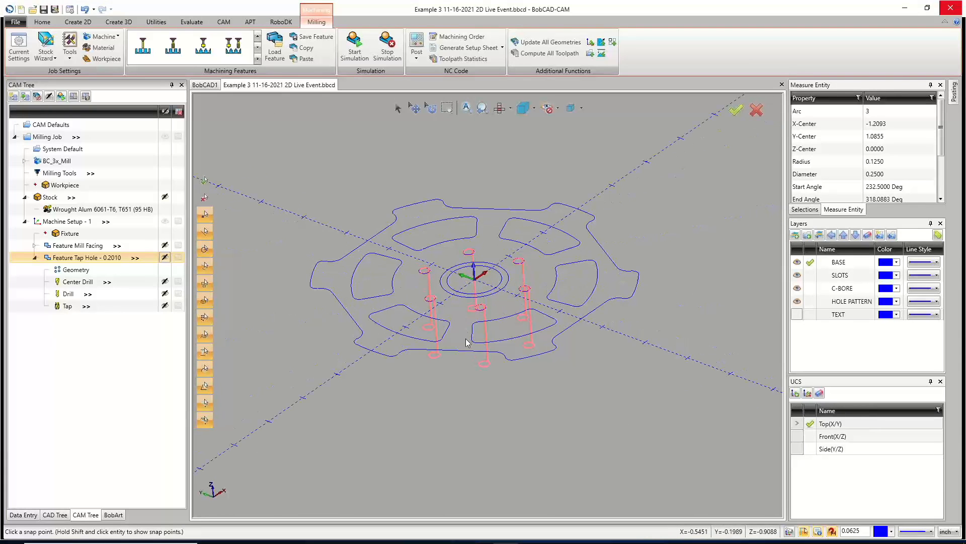
click(35, 258)
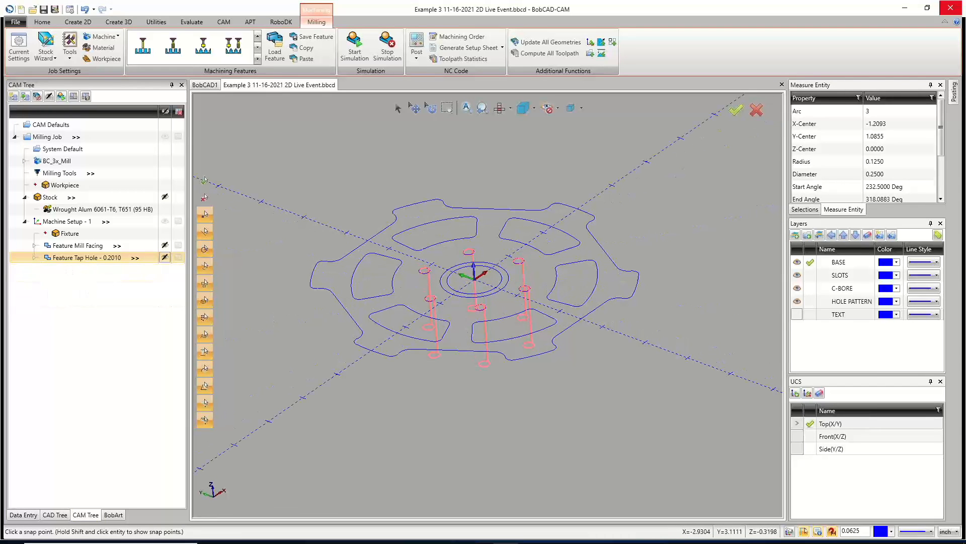
click(36, 258)
click(78, 282)
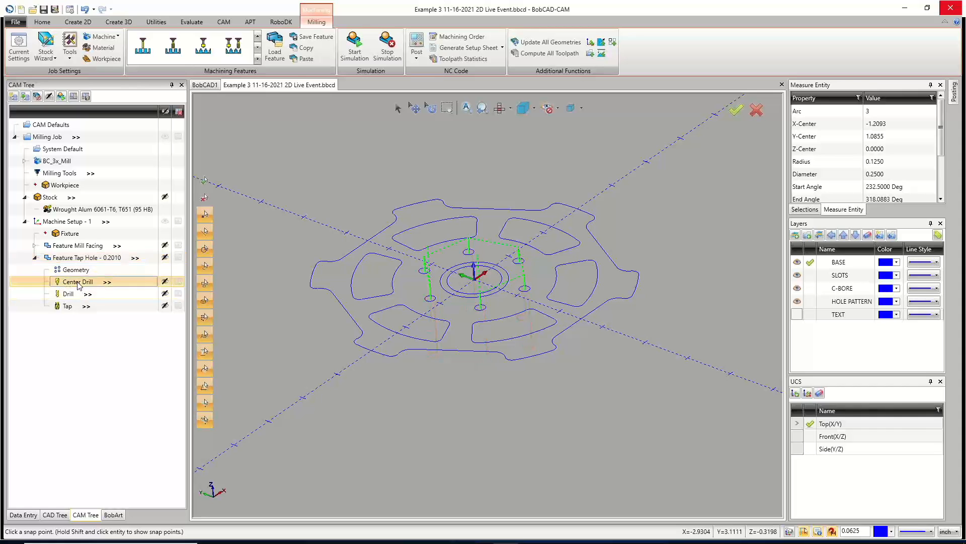
click(75, 294)
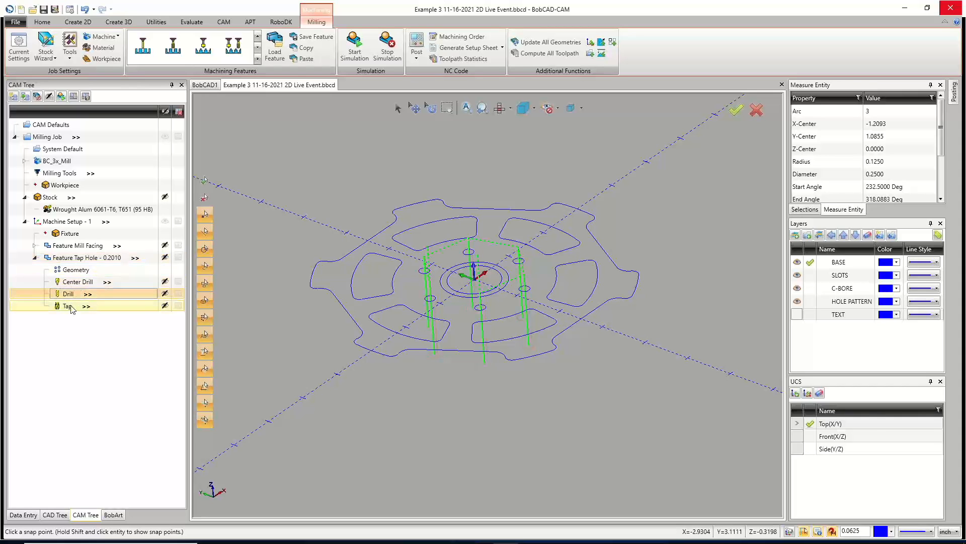
click(36, 258)
middle_drag(536, 325, 509, 319)
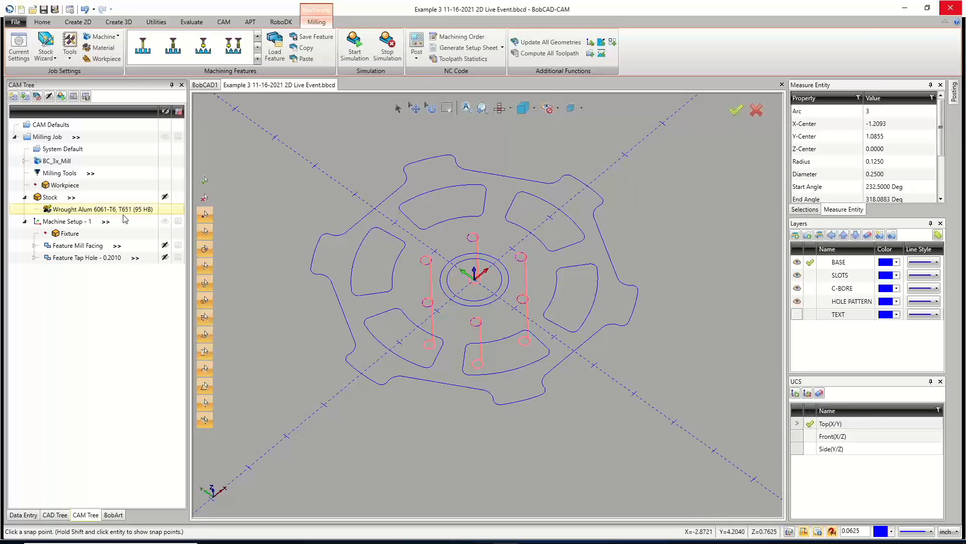
Start a Mill 2 Axis feature on the machine setup and select the hub's counterbore circle as geometry.
right_click(74, 222)
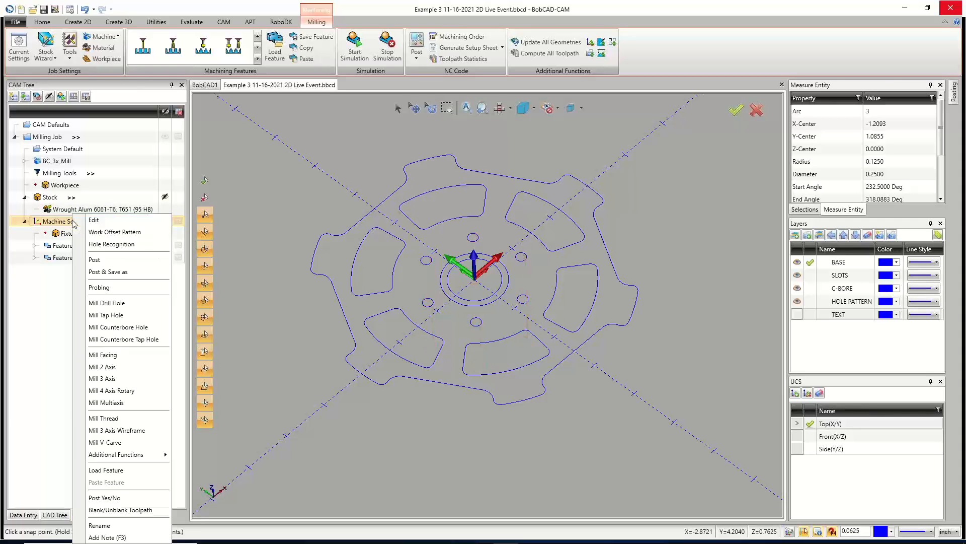
click(106, 367)
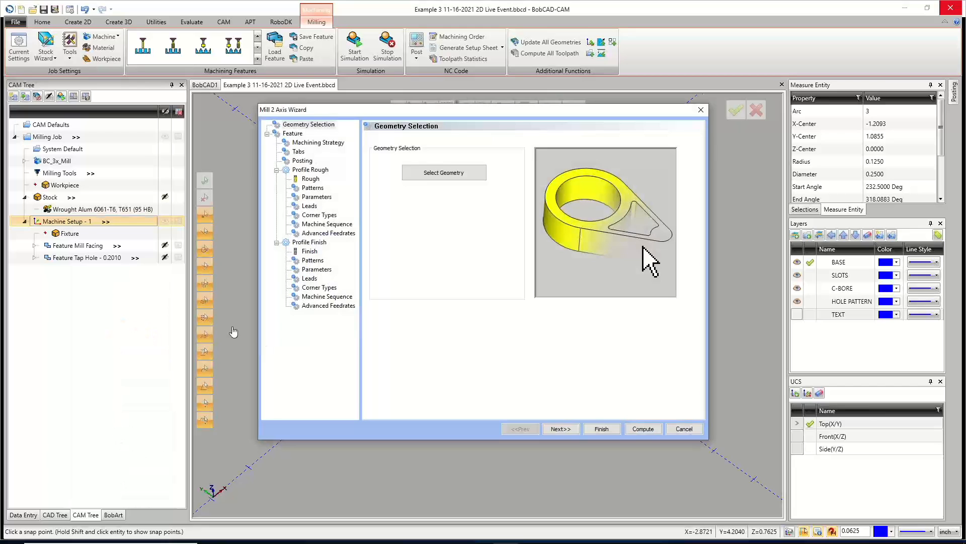
click(426, 174)
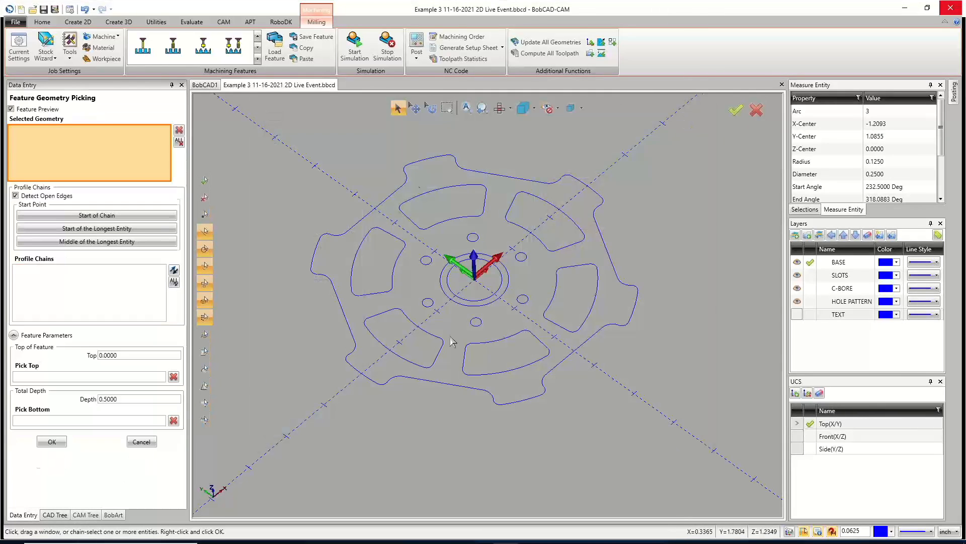
click(459, 301)
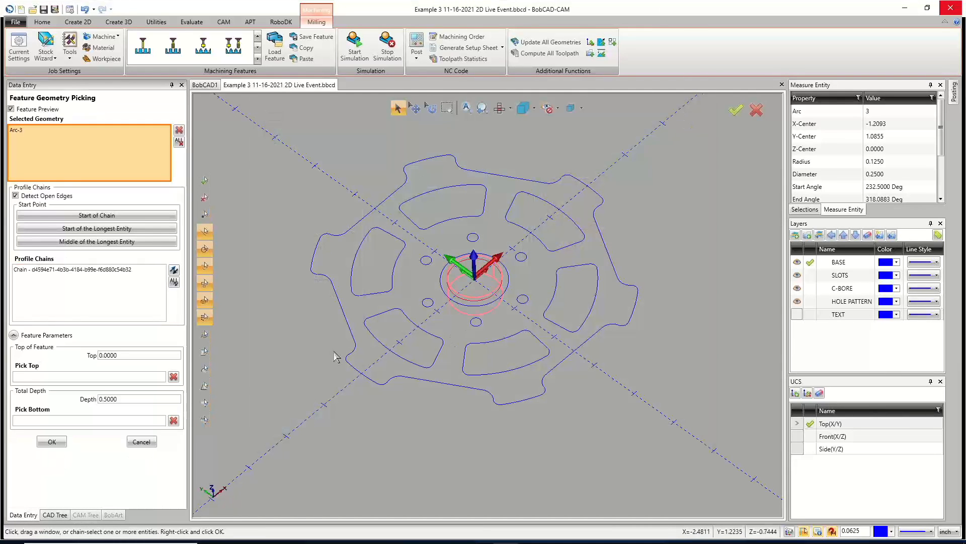
middle_drag(452, 349, 440, 337)
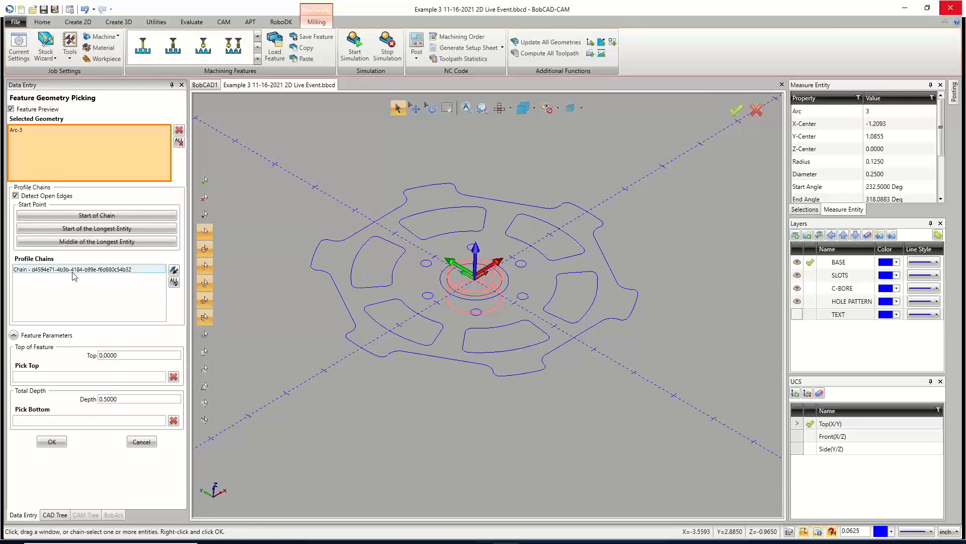
Pick the feature top from the hub point at -0.1, set the total depth to 1.2, and confirm.
click(124, 399)
click(98, 377)
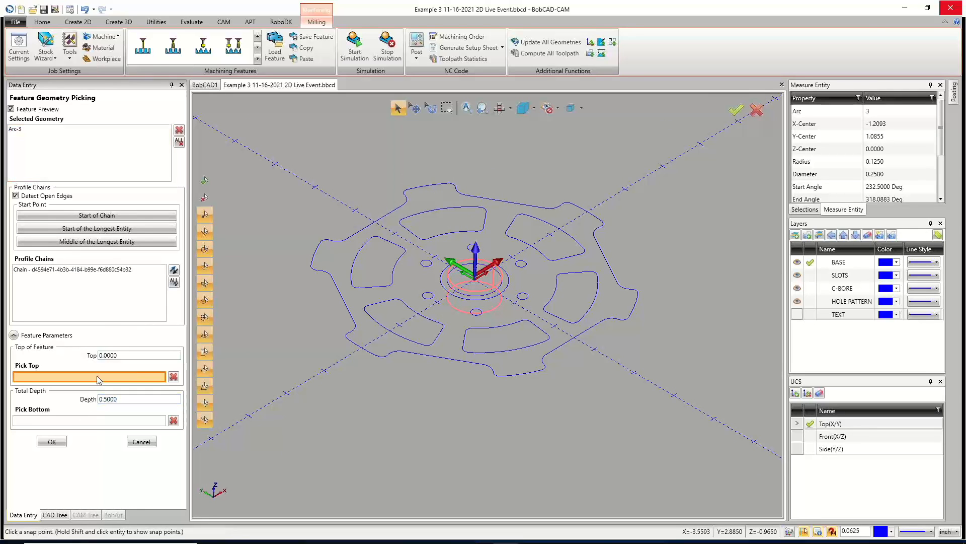
click(456, 293)
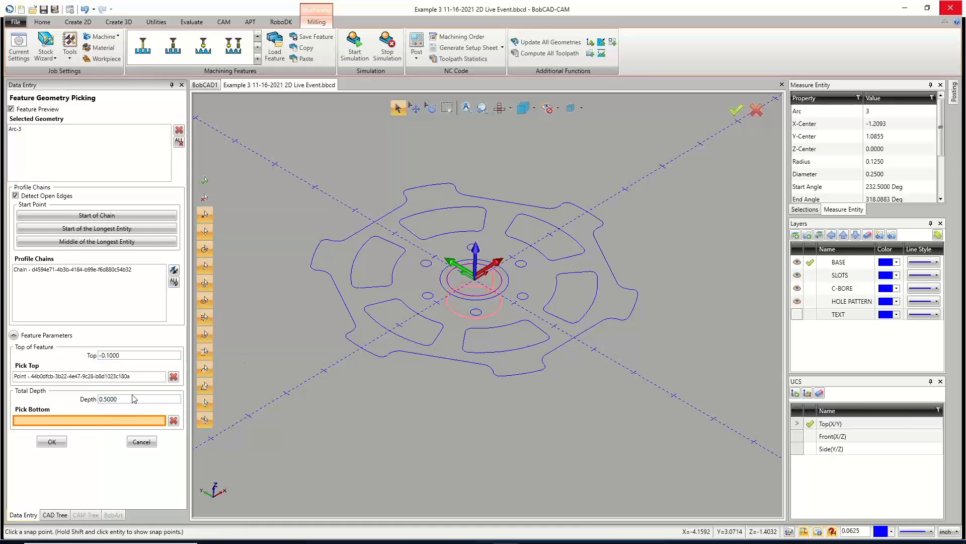
click(101, 399)
text(1.2)
click(52, 442)
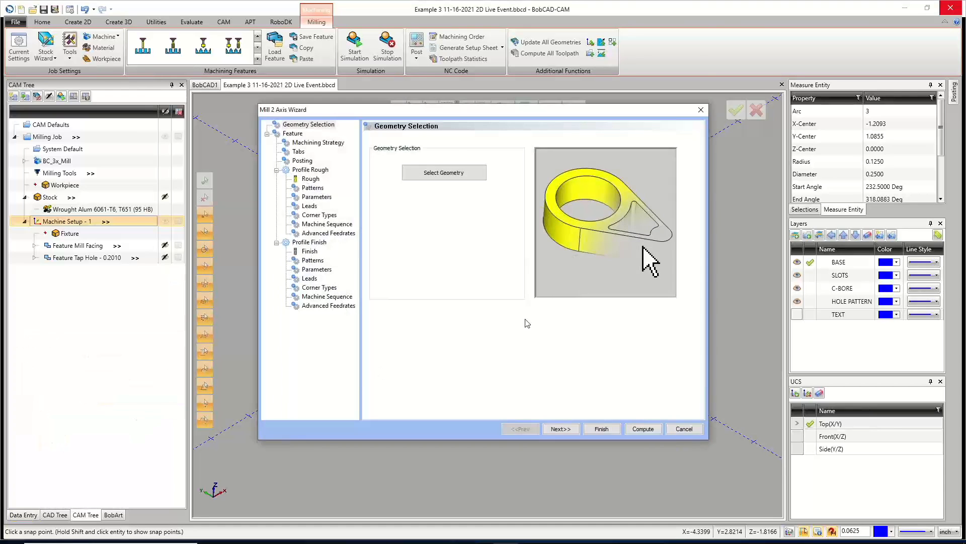
Advance to the feature page and review the top of feature and total depth fields.
click(561, 429)
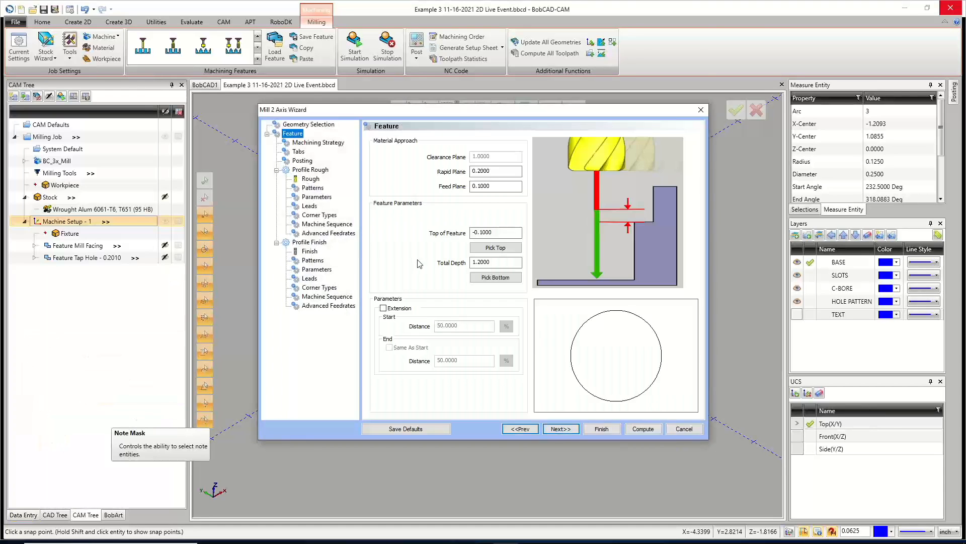
drag(504, 232, 456, 223)
click(508, 265)
drag(507, 264, 458, 266)
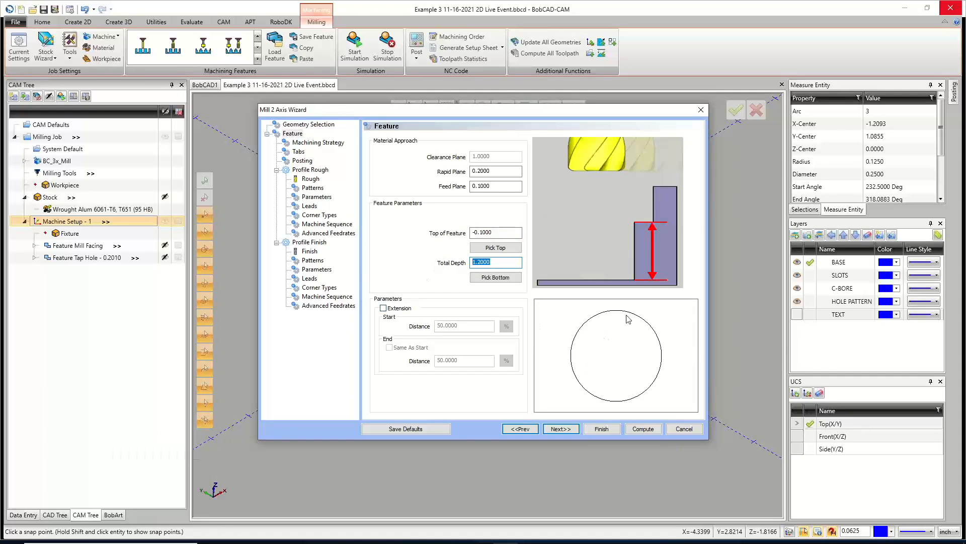
click(561, 429)
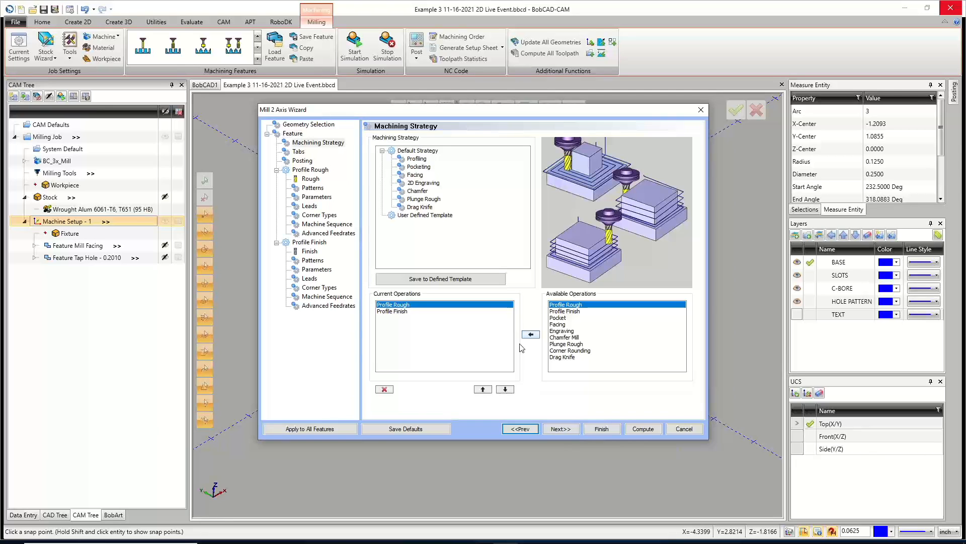
Switch the machining strategy to Pocketing, giving Pocket and Profile Finish operations, and advance to the roughing tool page.
click(422, 167)
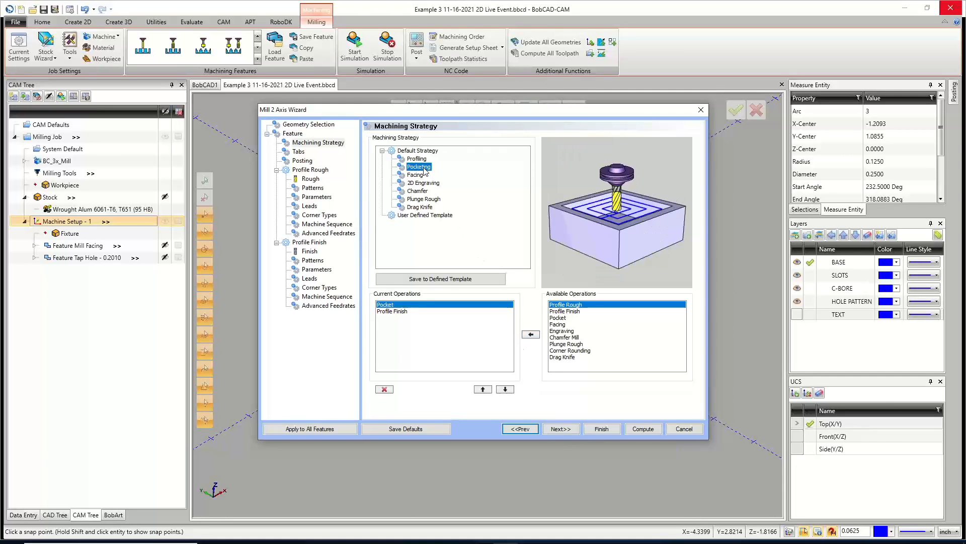
click(388, 312)
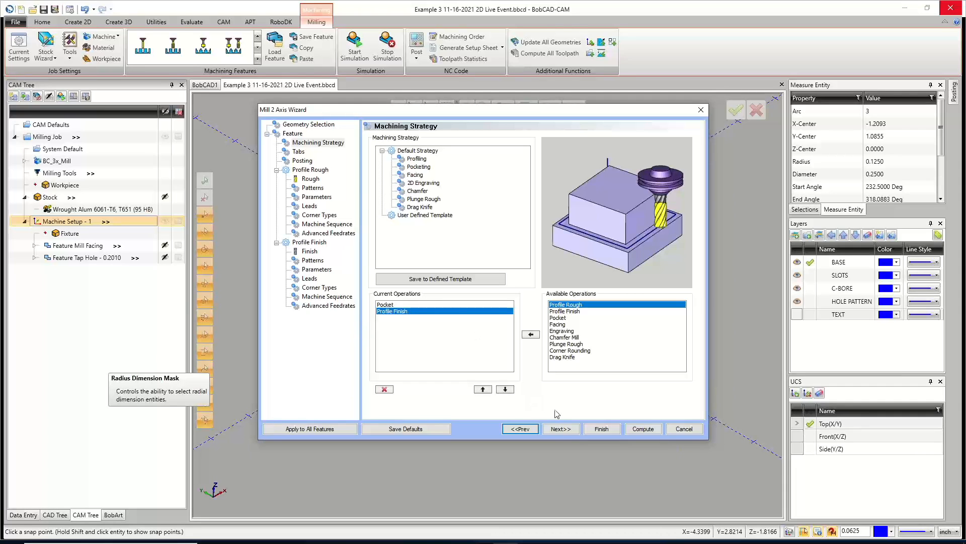
click(561, 429)
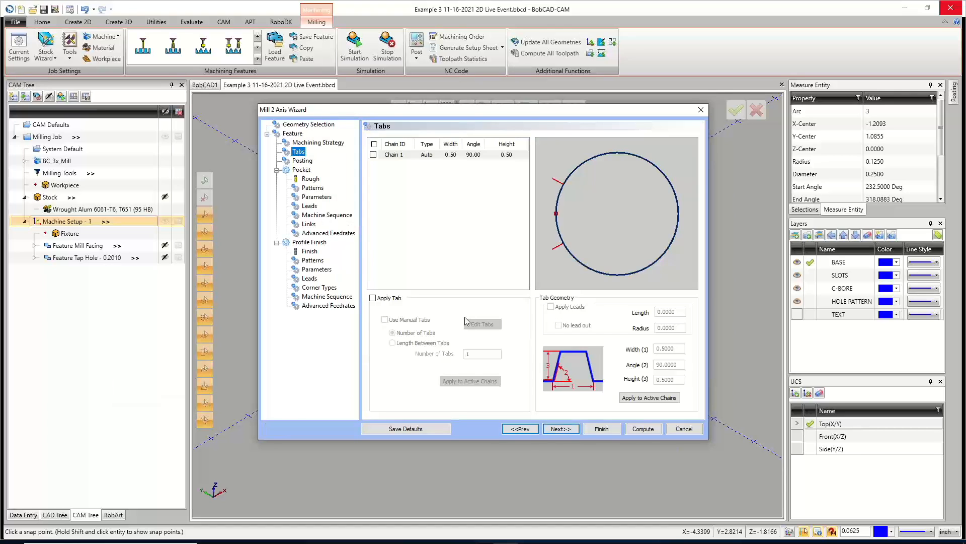
click(561, 429)
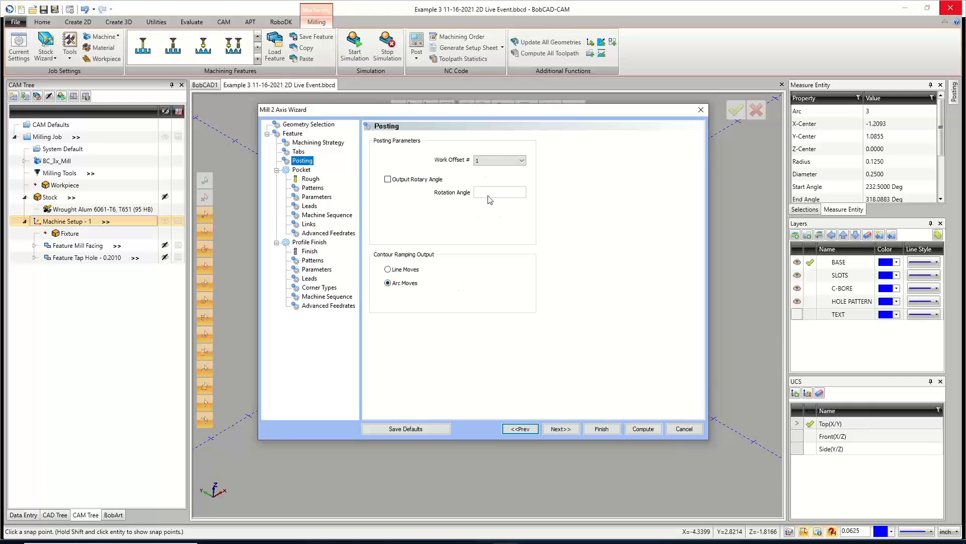
click(569, 428)
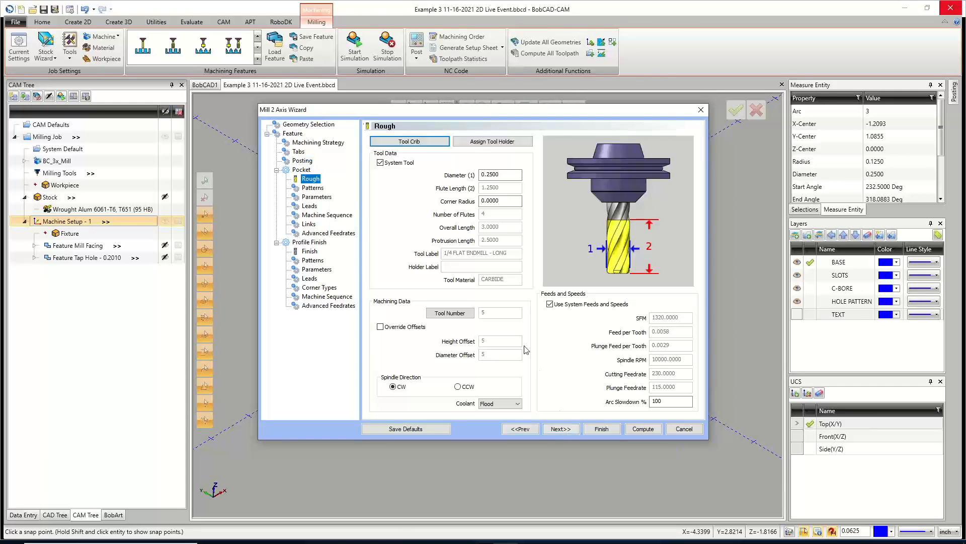
Choose the 1/2 flat rough endmill from the tool crib as the pocket roughing tool.
click(418, 143)
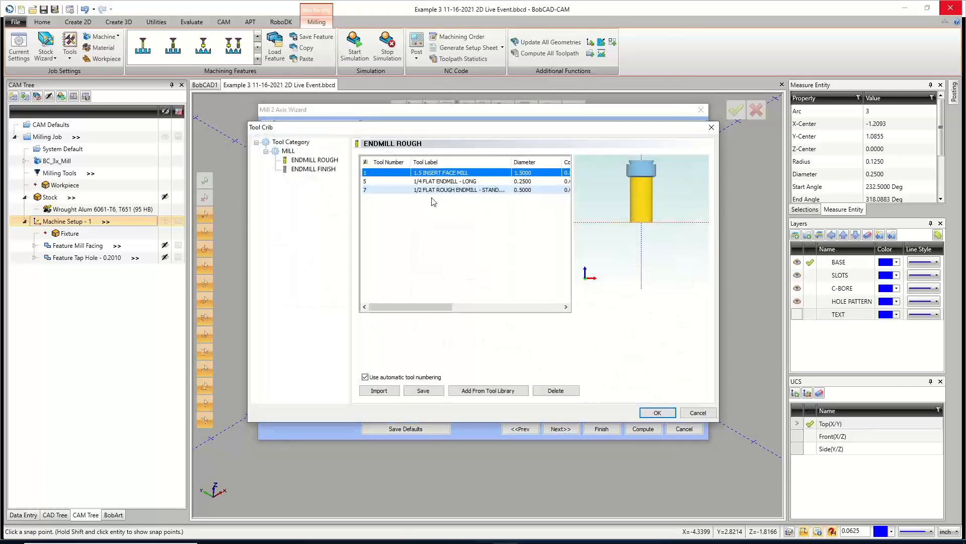
click(436, 190)
click(657, 413)
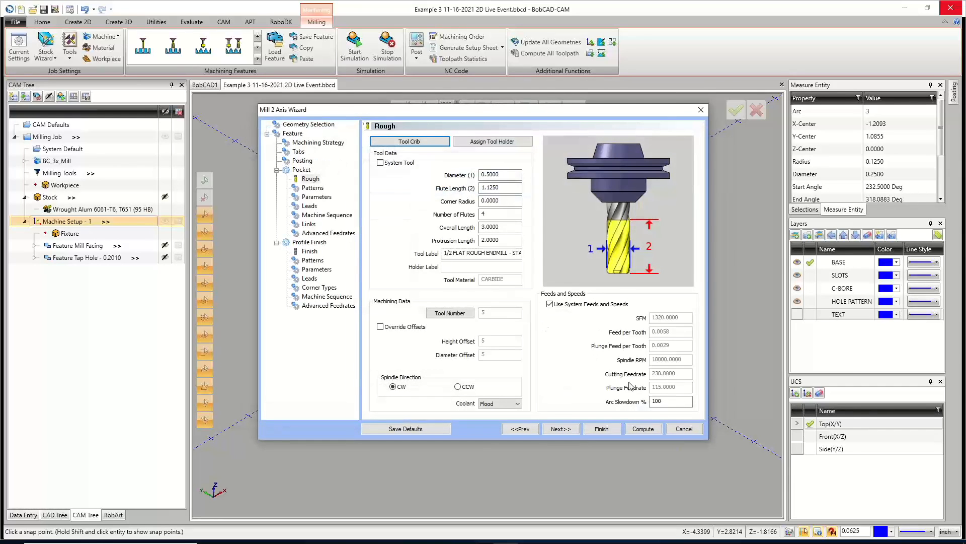
click(560, 428)
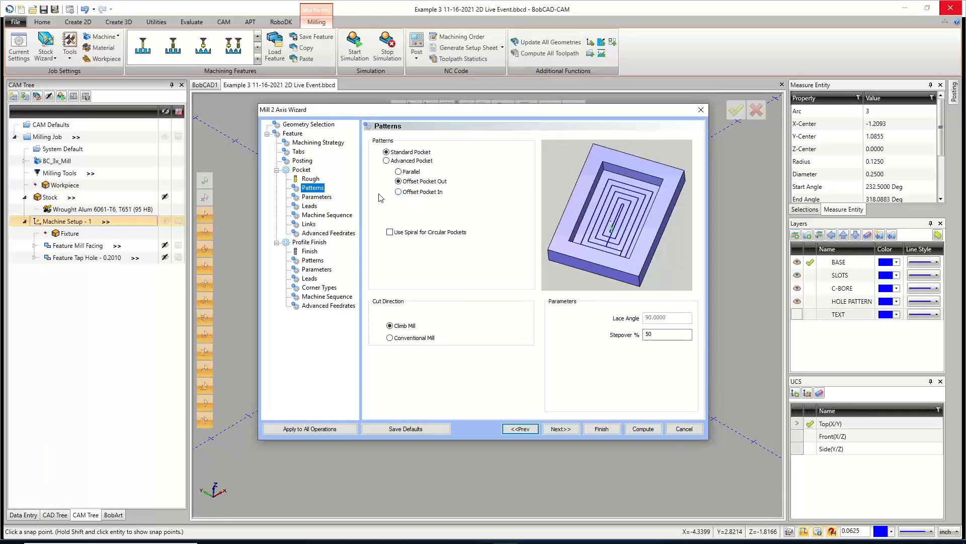
Set the pocket pattern to Advanced Pocket with Adaptive Roughing and enable spiral for circular pockets.
click(386, 161)
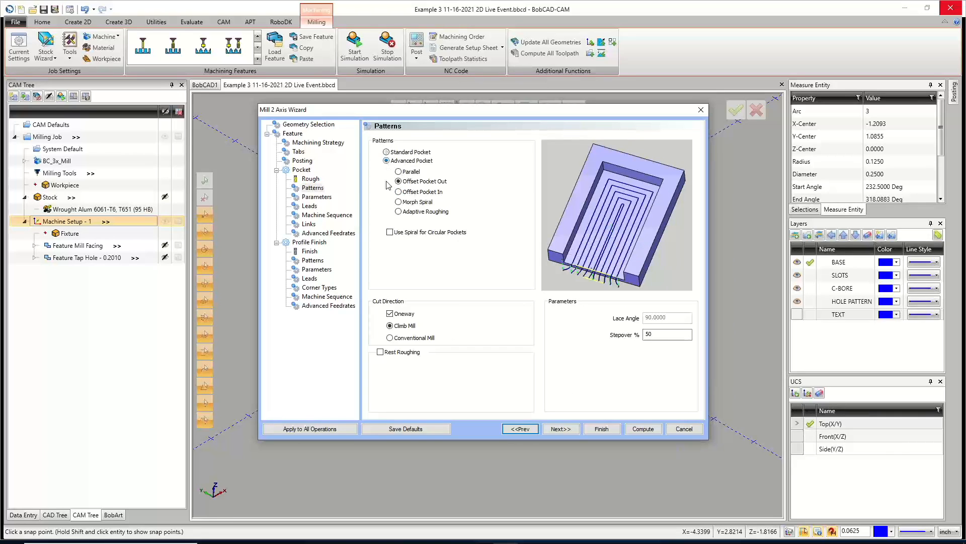
click(390, 232)
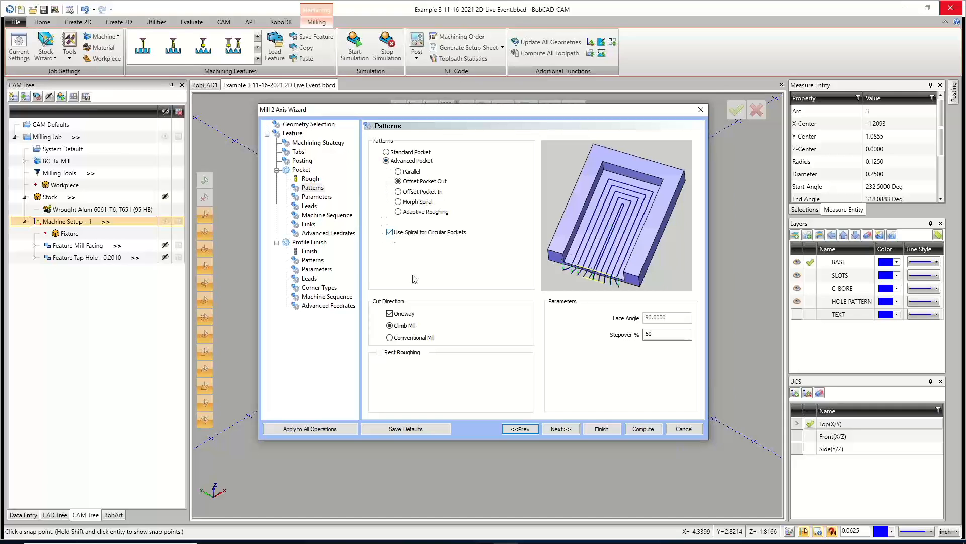
double_click(663, 335)
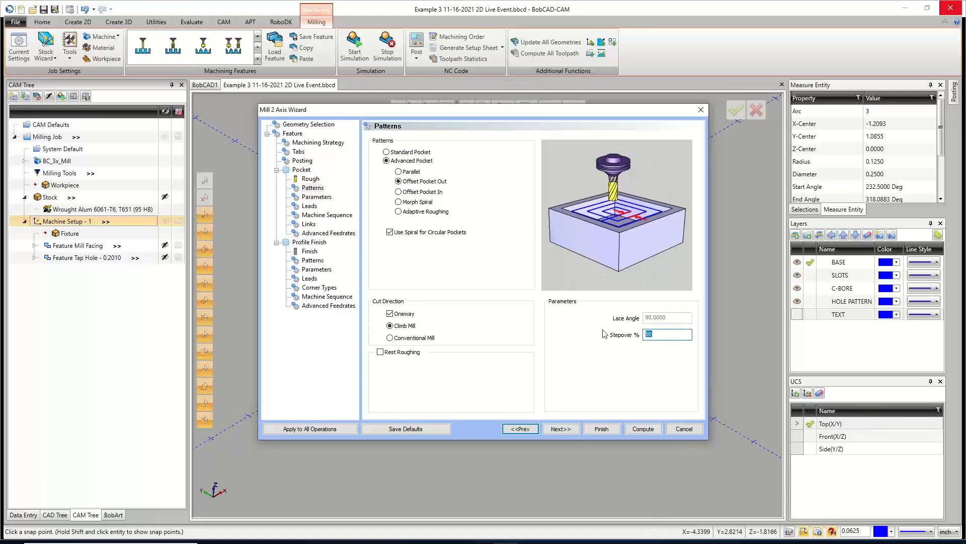
click(419, 211)
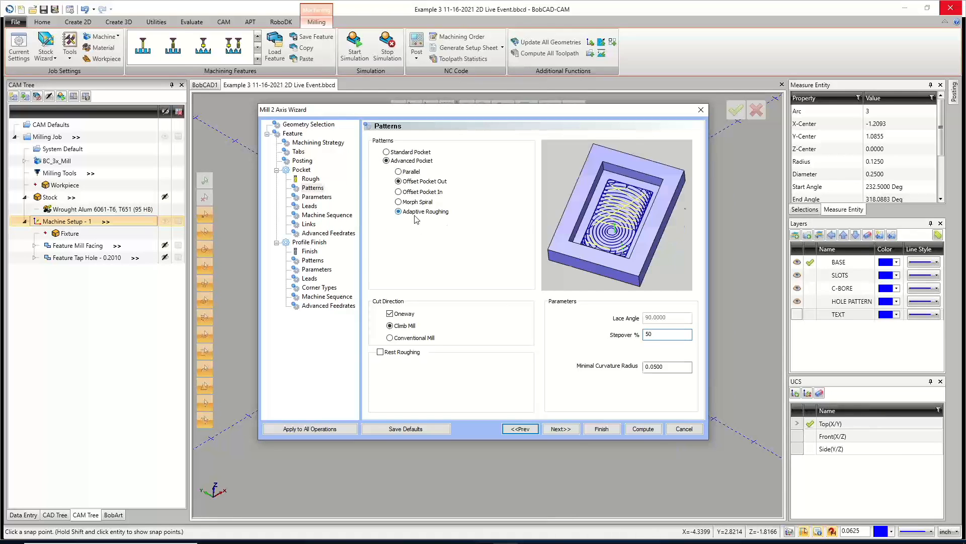
Set the pocket roughing stepover to 7 %.
click(657, 334)
drag(640, 337, 619, 344)
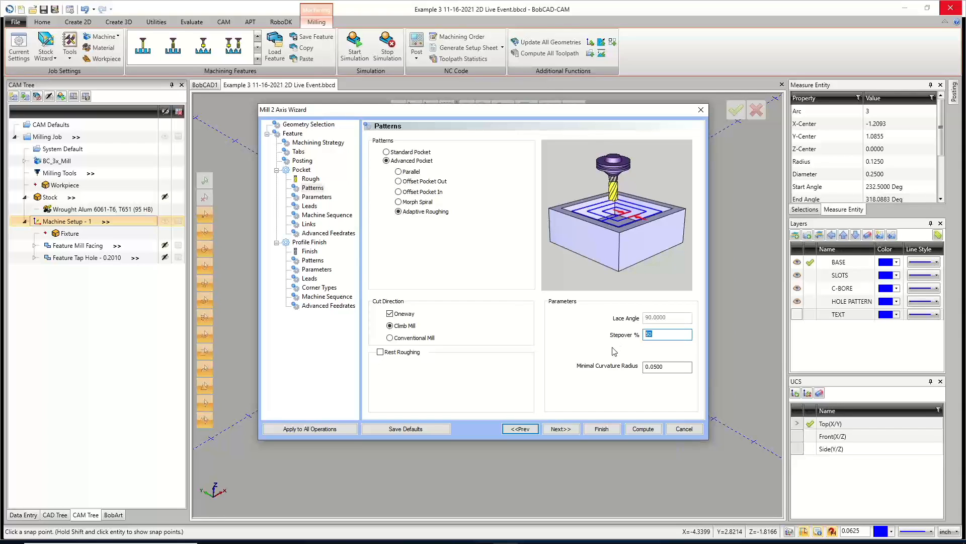
text(10)
drag(652, 335, 622, 344)
text(5)
drag(652, 332, 622, 335)
text(7)
click(568, 430)
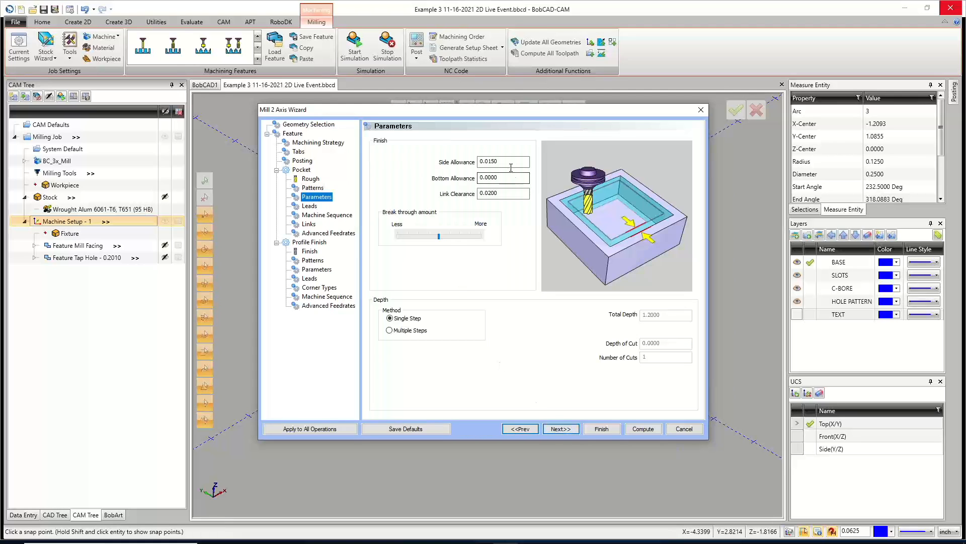
Set the pocket finish side allowance to 0.01.
drag(523, 161, 455, 160)
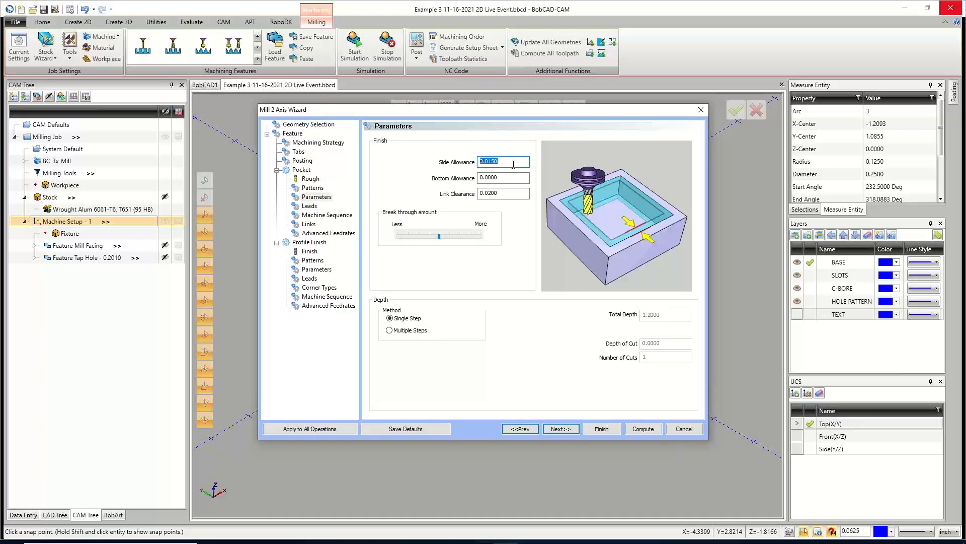
text(0.01)
click(506, 177)
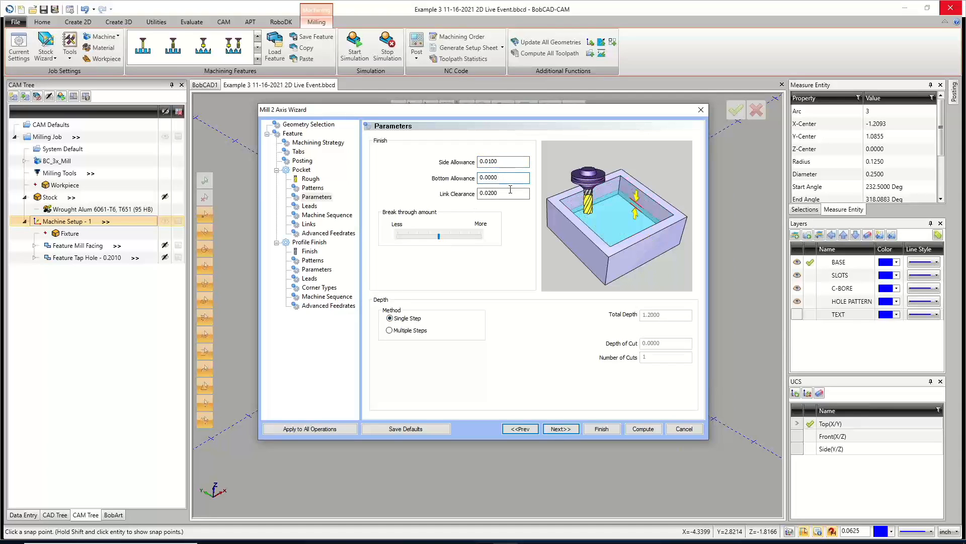
click(511, 192)
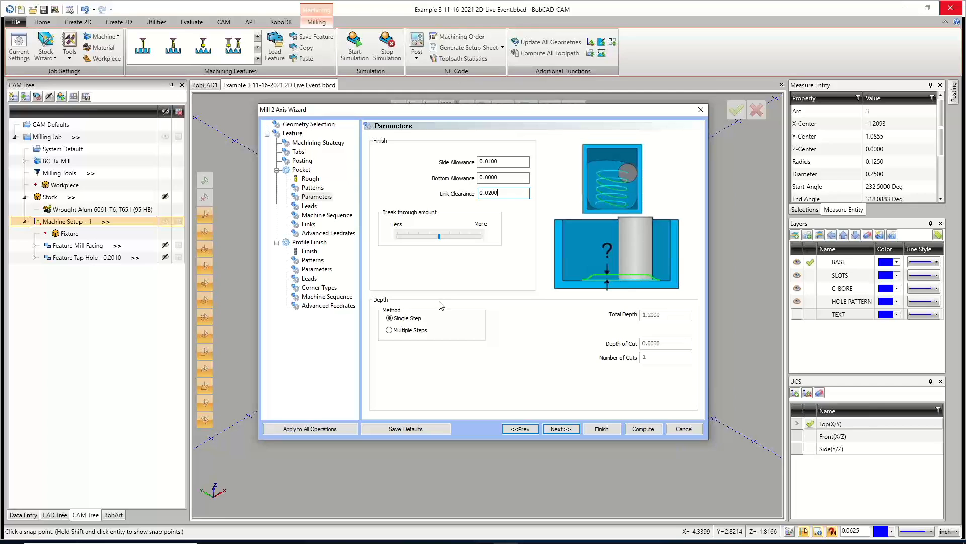
drag(523, 194, 469, 193)
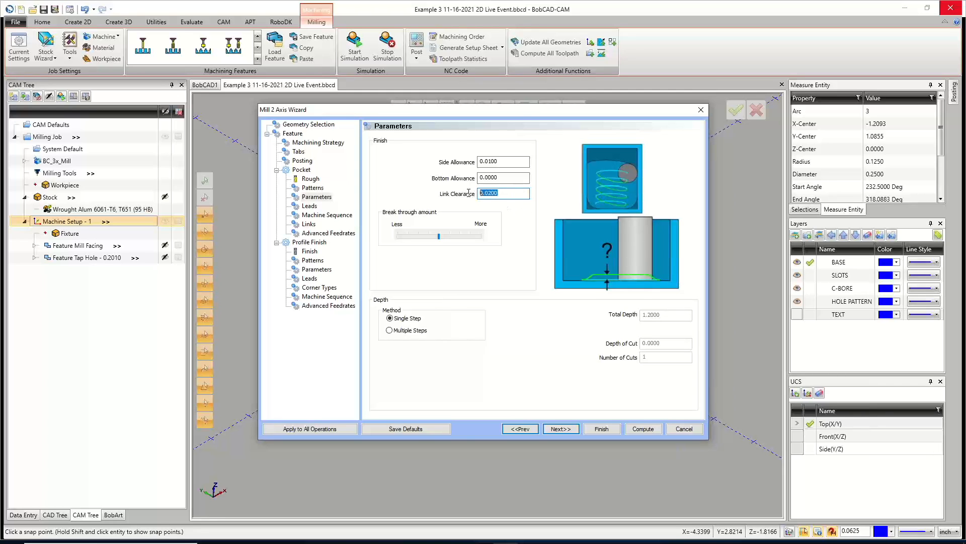
Cut the pocket in multiple steps using defined depths with a 0.5 depth of cut.
click(389, 330)
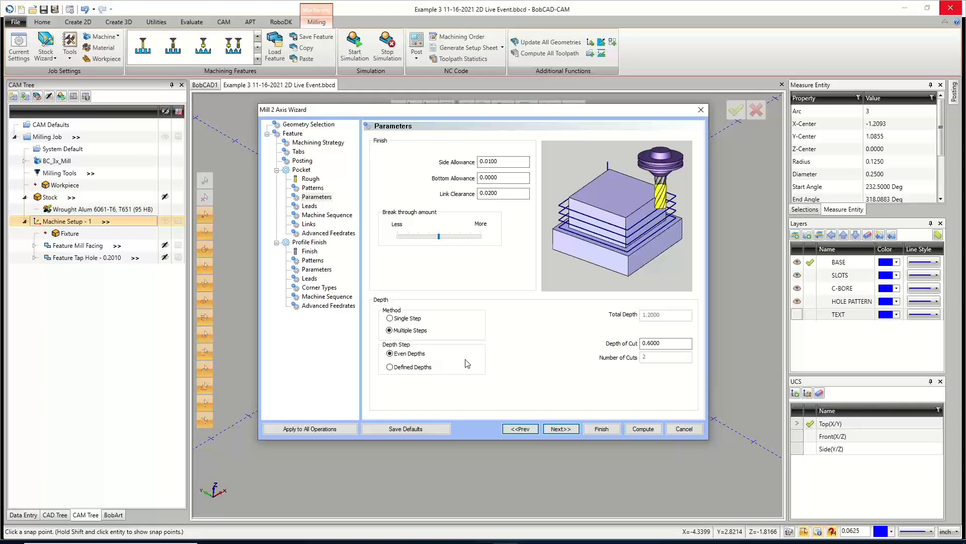
click(390, 367)
double_click(669, 343)
text(.5)
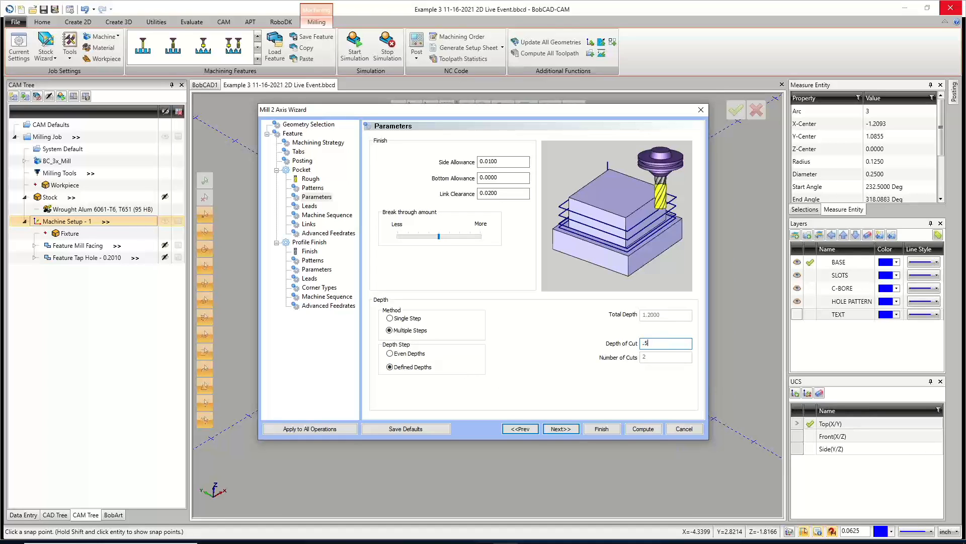
key(Tab)
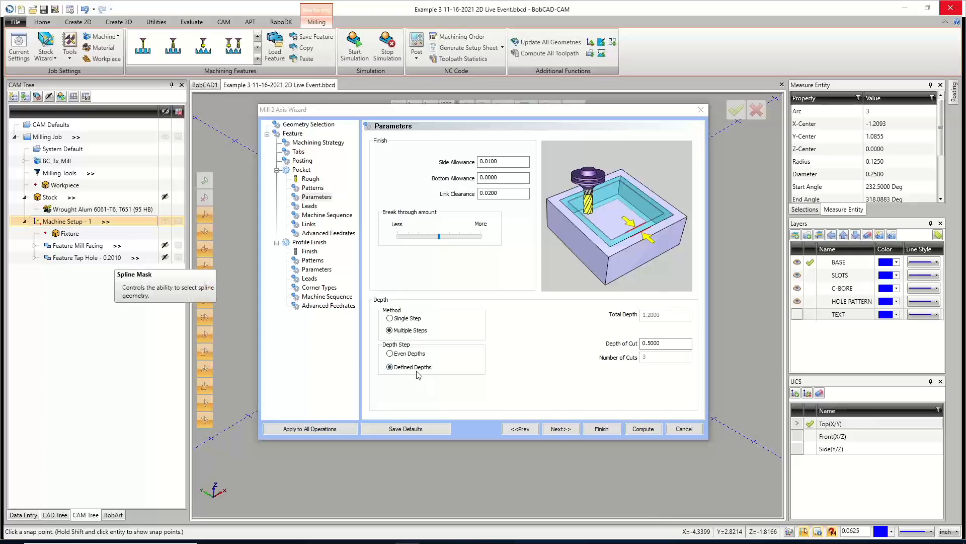
Set the pocket entry type to Spiral.
click(558, 428)
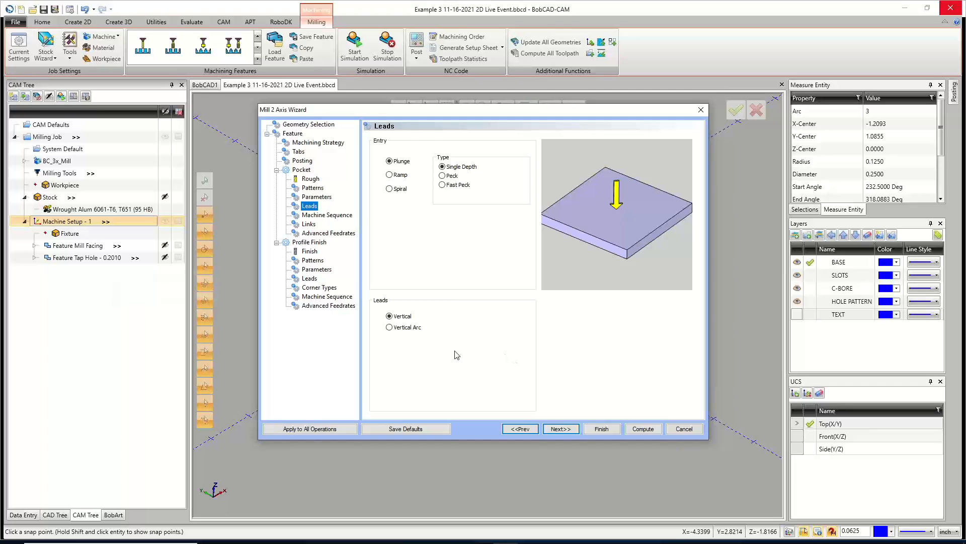
click(390, 161)
click(390, 175)
click(390, 190)
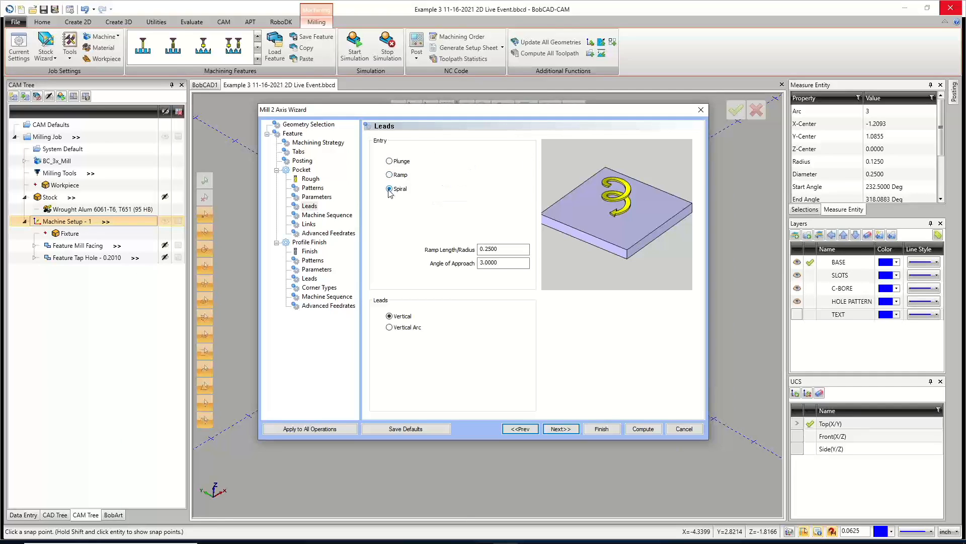
double_click(505, 247)
drag(467, 117, 453, 134)
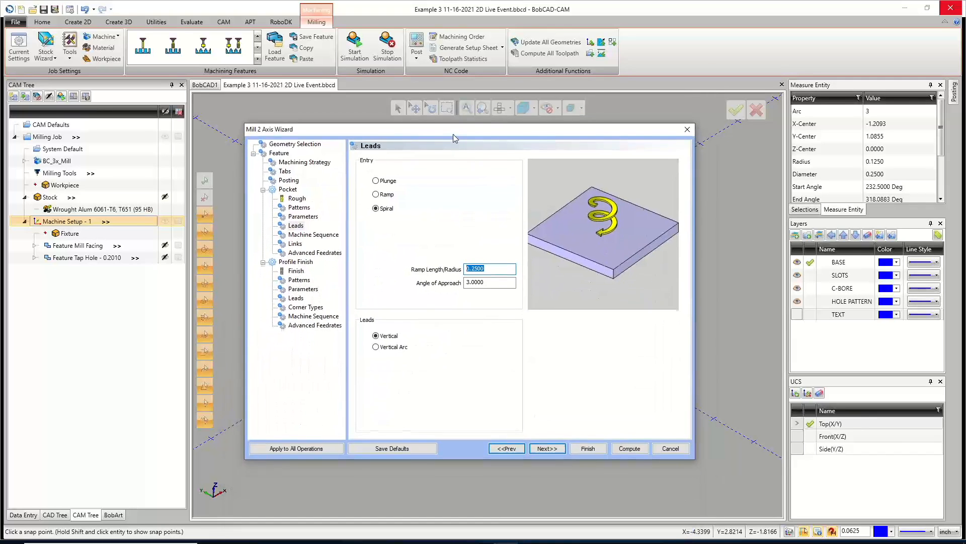
click(537, 447)
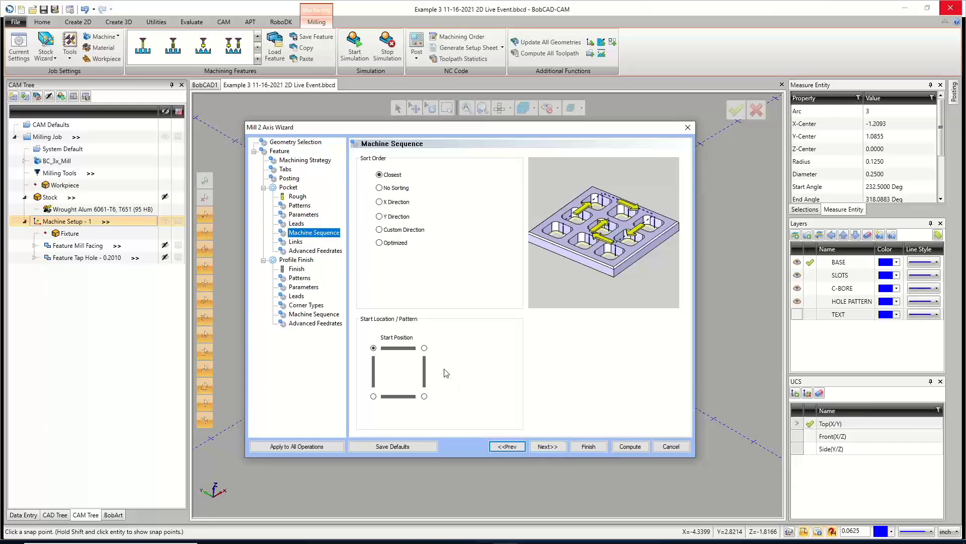
Set the machine sequence sort order to Optimized.
click(380, 243)
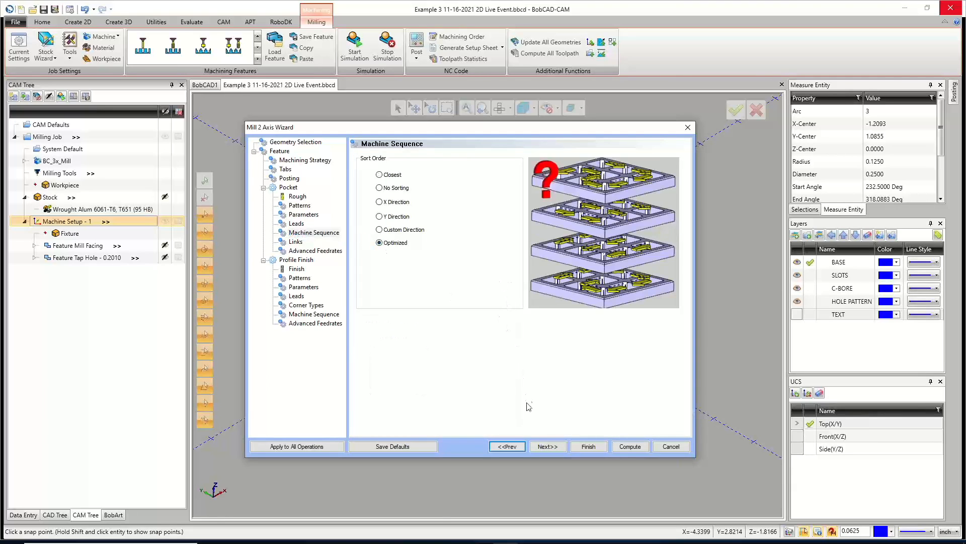
click(550, 447)
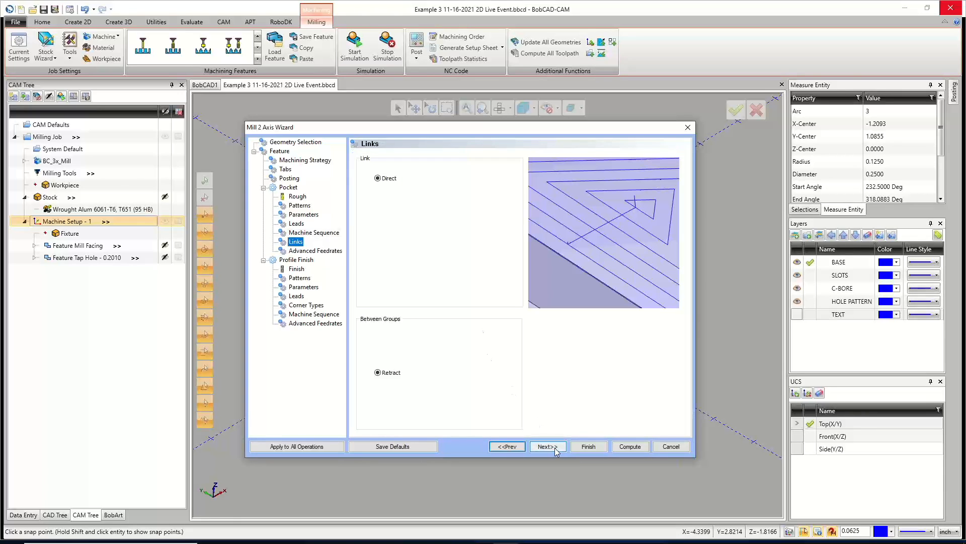
click(549, 447)
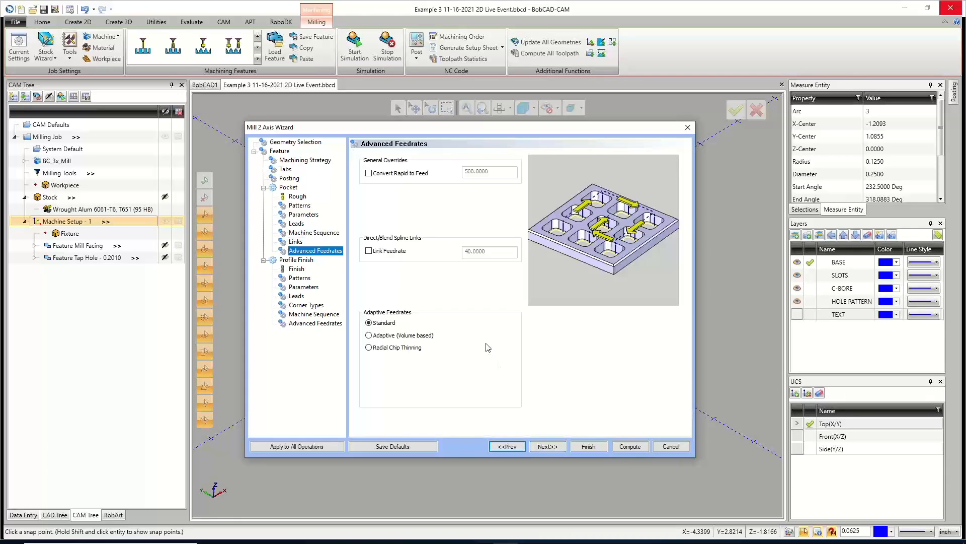
click(548, 447)
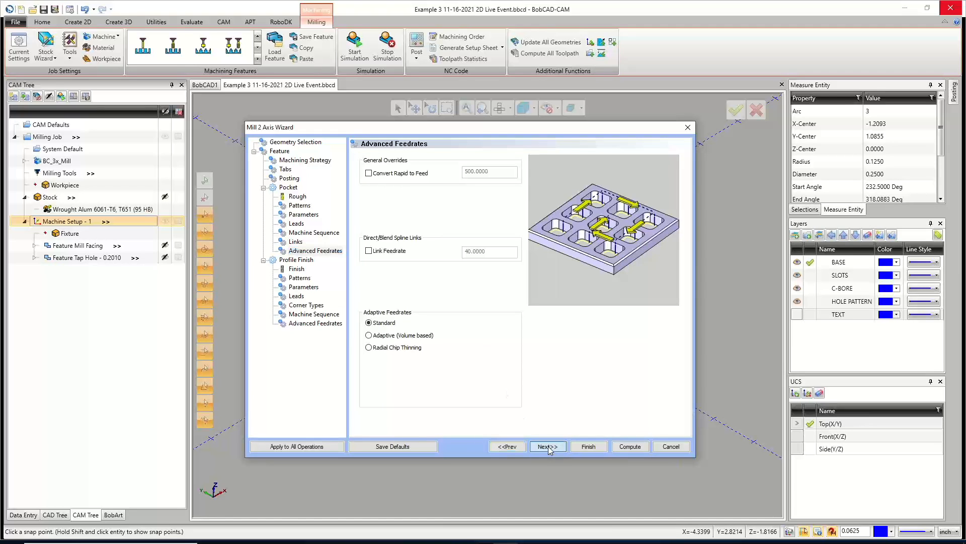
click(508, 447)
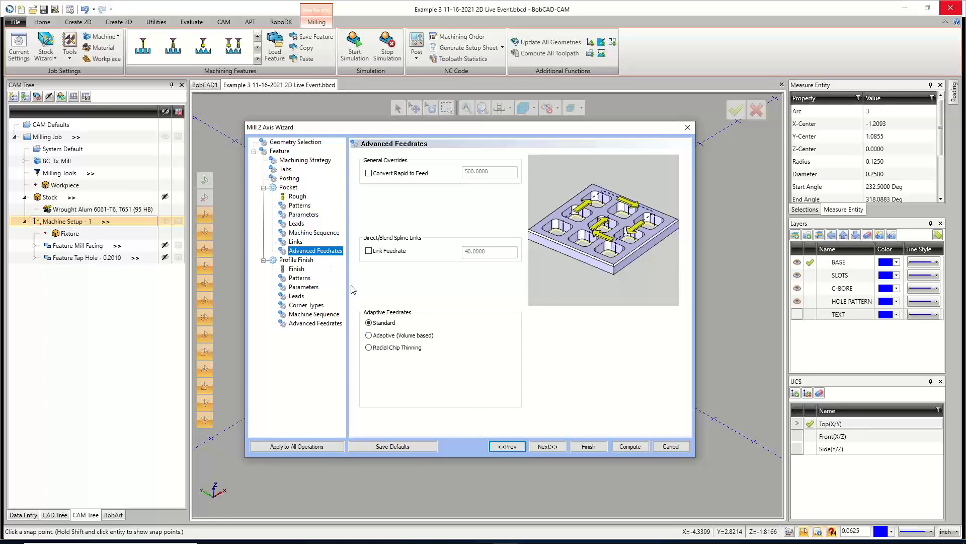
click(300, 206)
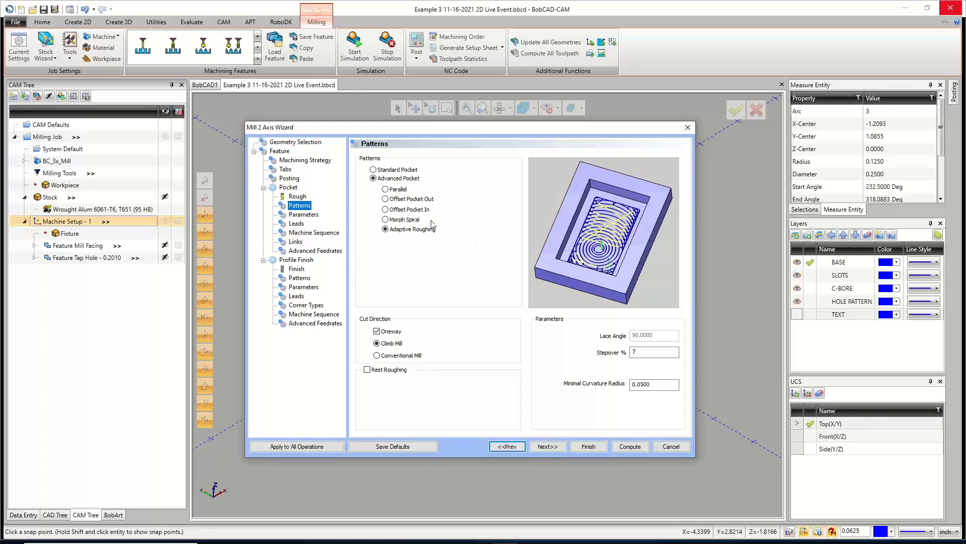
click(308, 252)
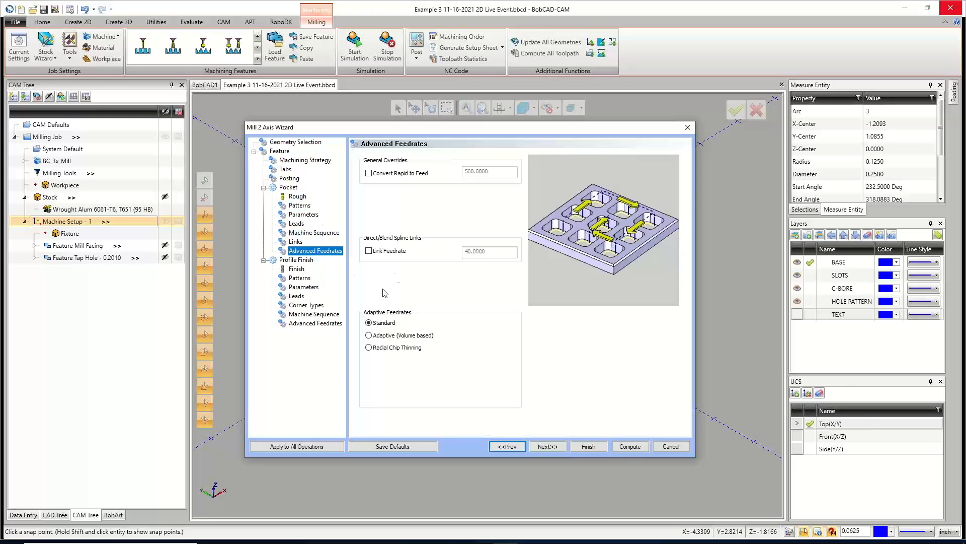
Try radial chip thinning adaptive feedrates with minimum 05 and maximum 125 percent, then return to Standard feedrates.
click(369, 335)
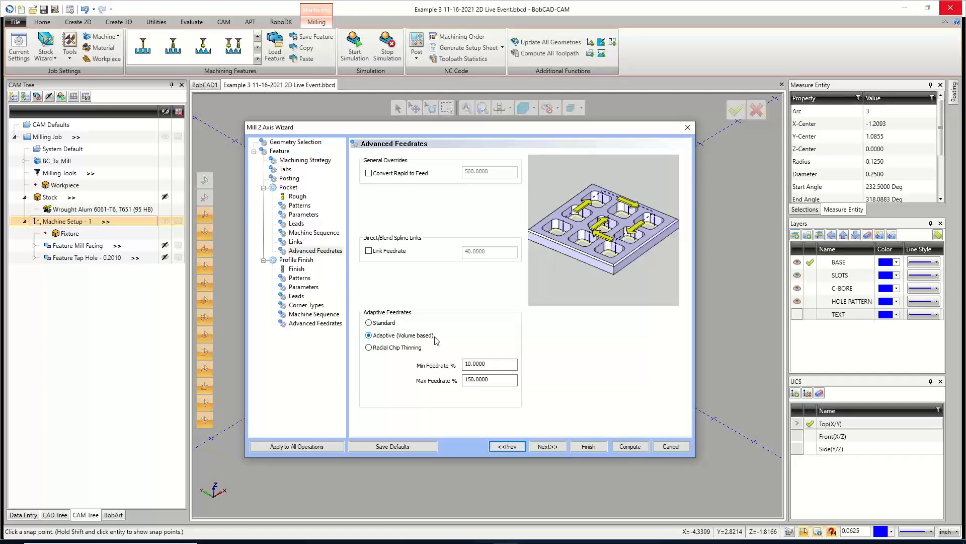
click(369, 347)
drag(488, 366, 452, 372)
text(05)
key(Tab)
text(125)
click(376, 323)
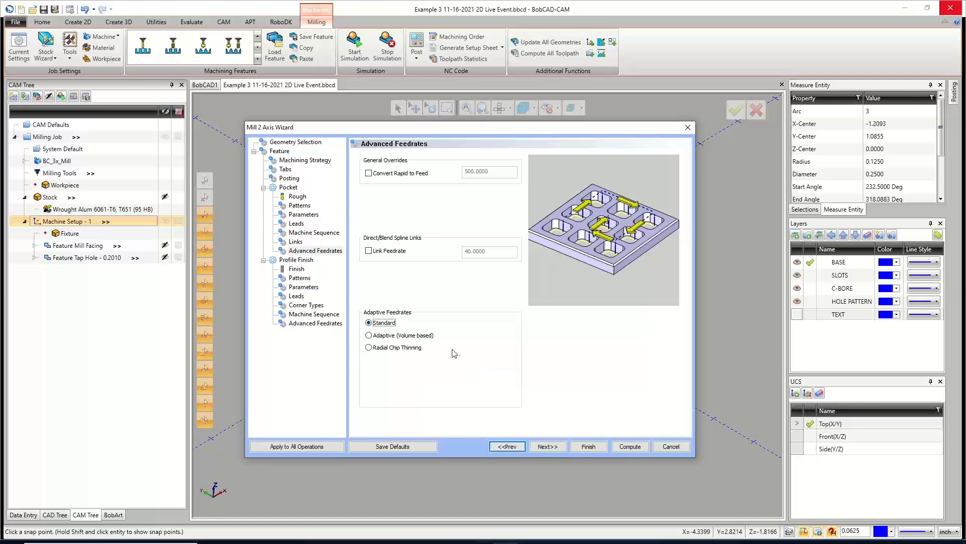
click(297, 197)
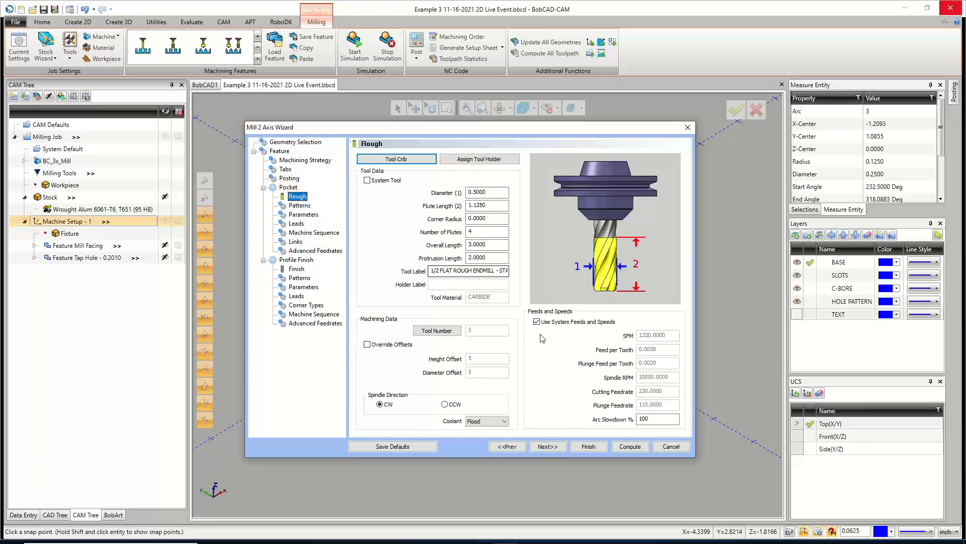
click(314, 251)
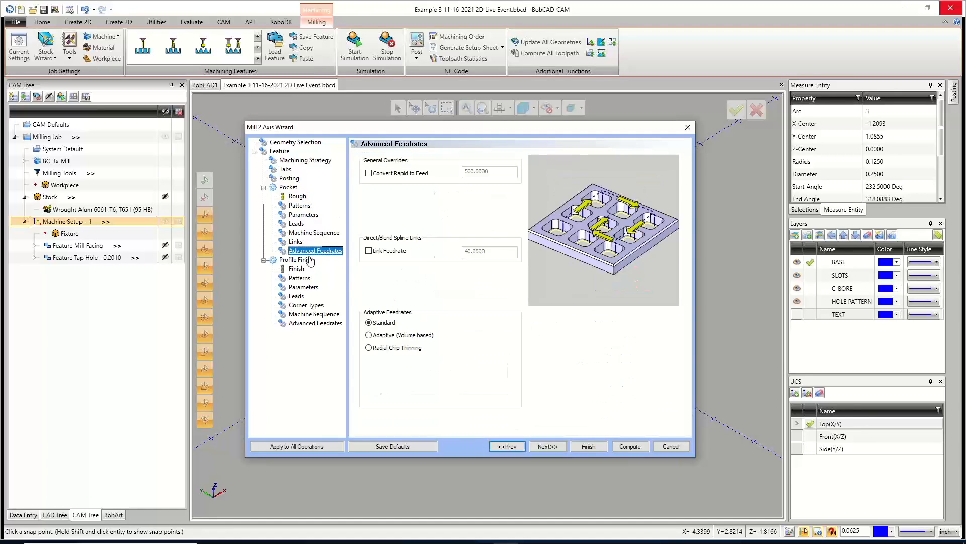
click(298, 196)
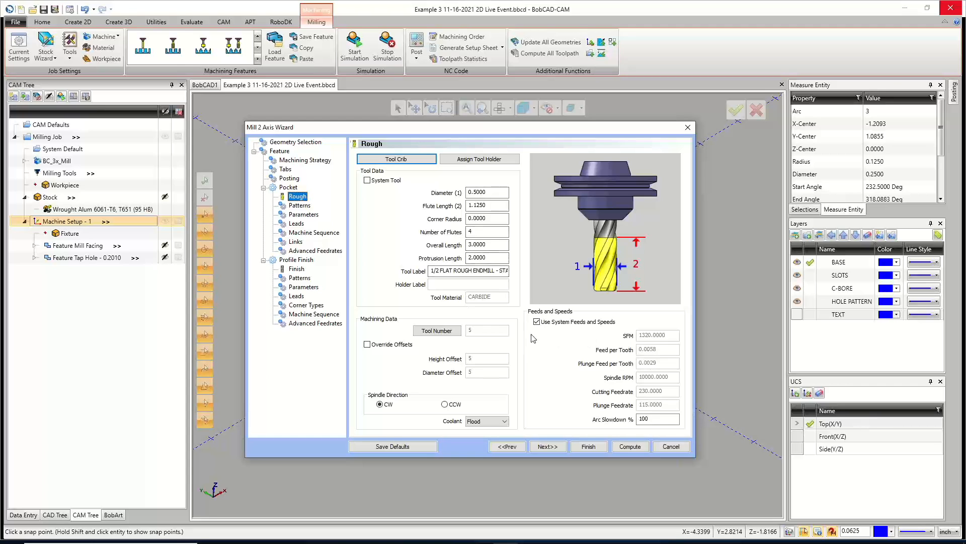
click(316, 251)
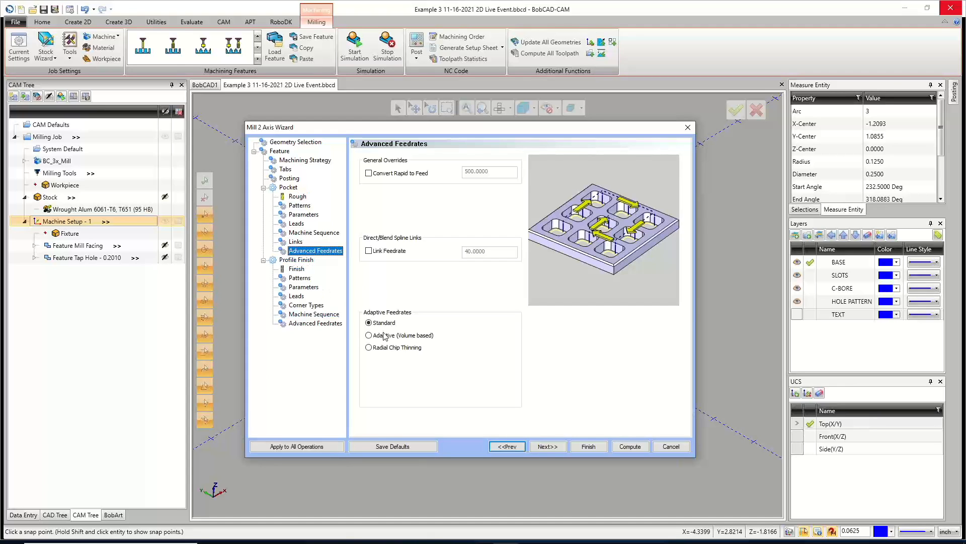
Assign the 1/4 FLAT ENDMILL - LONG from the tool crib as the profile finish tool.
click(547, 446)
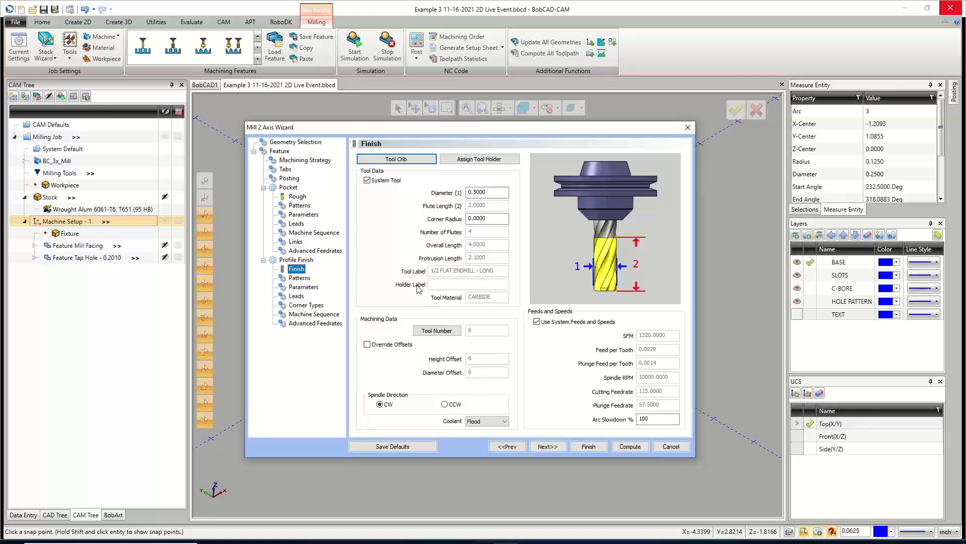
click(396, 159)
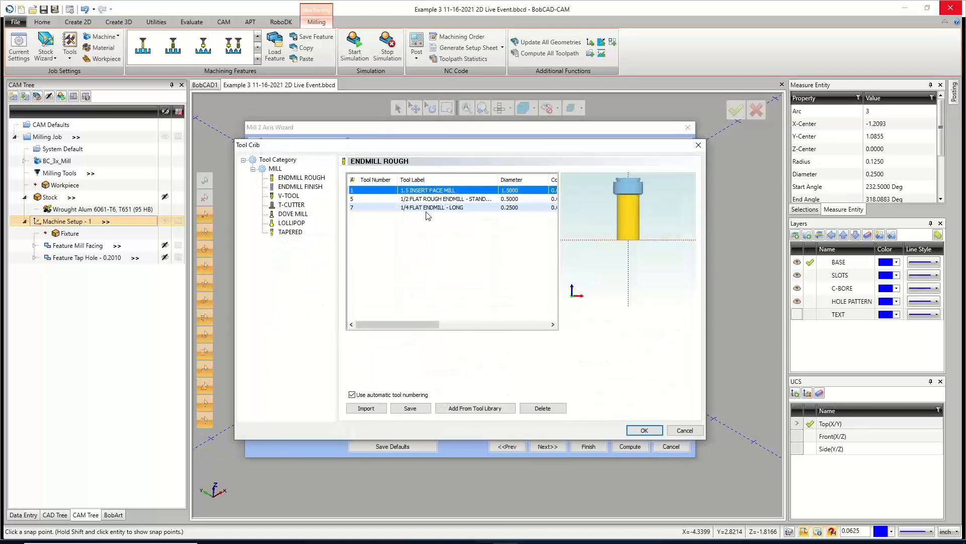
click(412, 208)
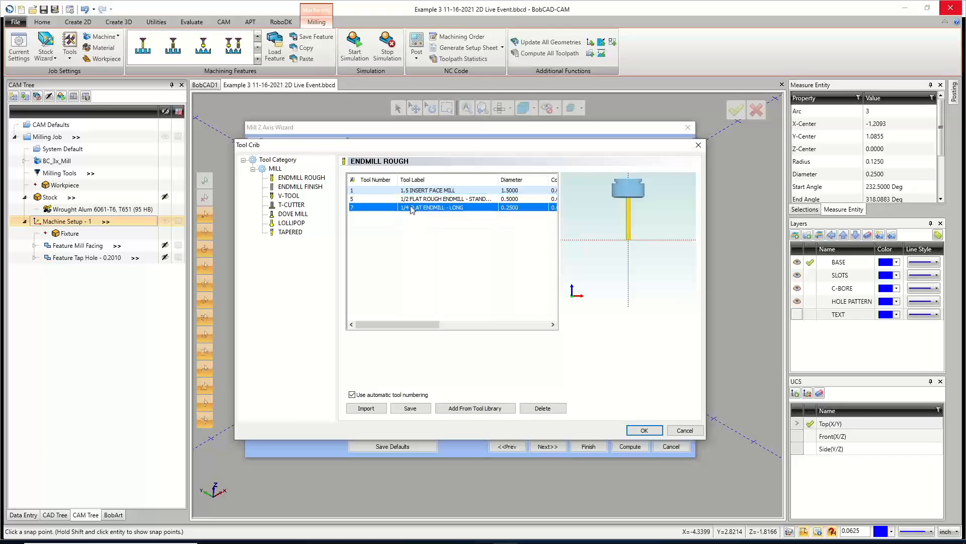
click(645, 430)
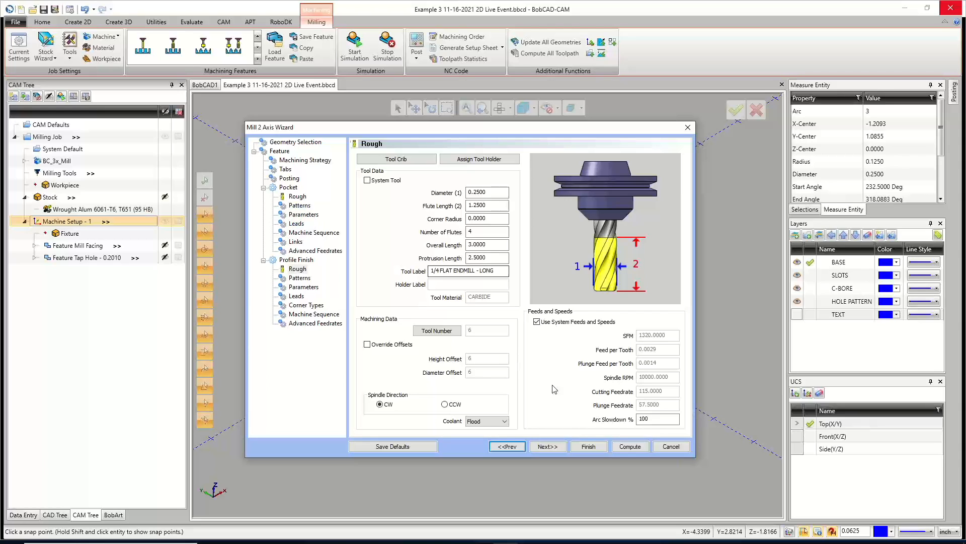
Set the profile finish machine compensation to Comp Left / G41.
click(554, 446)
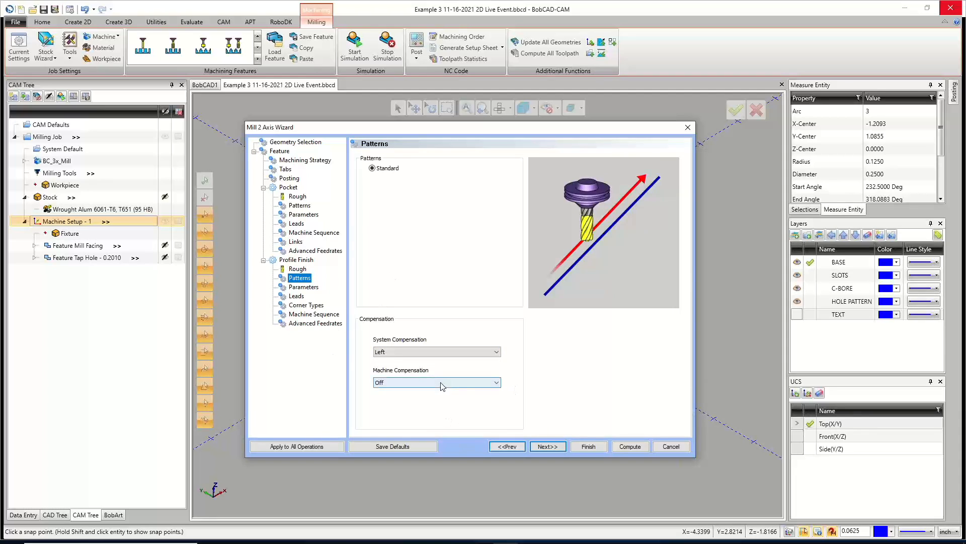
click(404, 383)
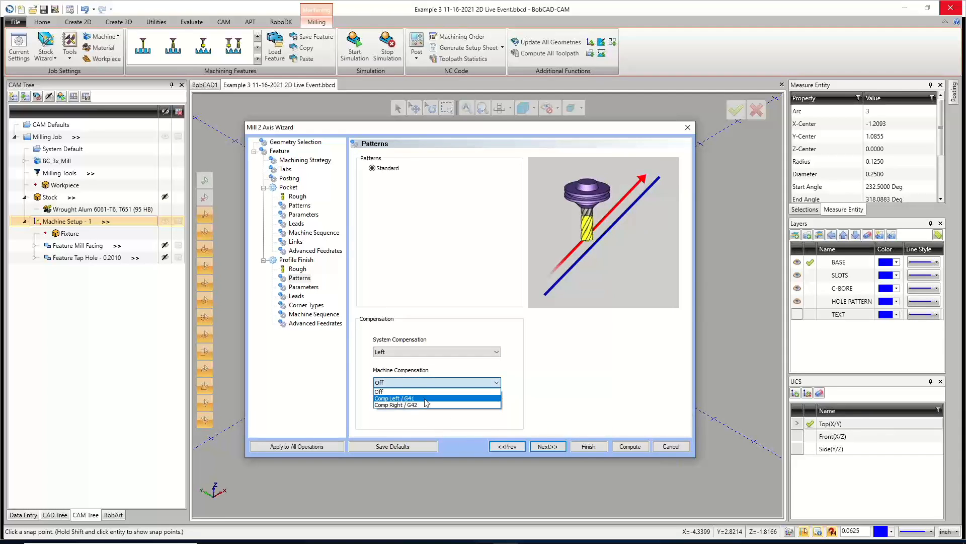
click(426, 398)
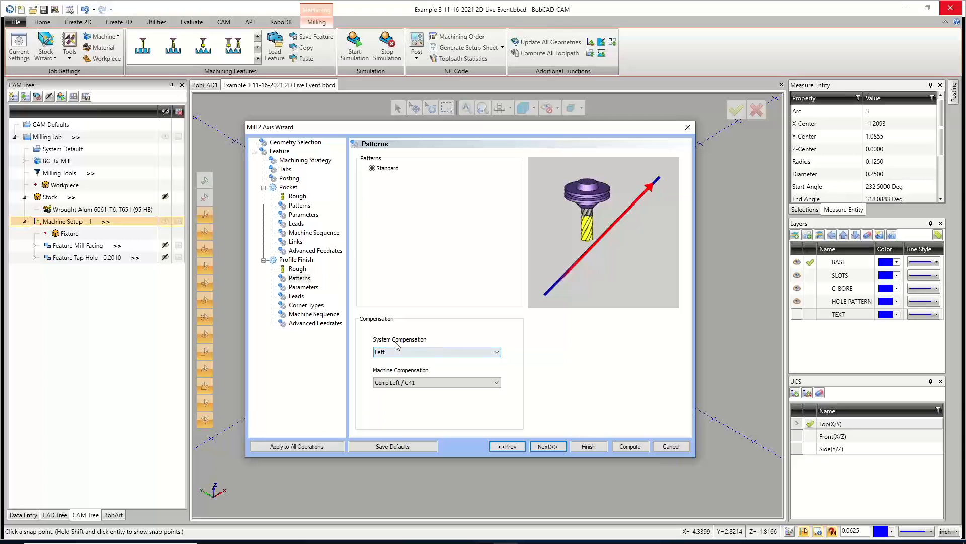
Set the profile finish lead-in type to Right Angle and edit its lead-in length.
click(547, 447)
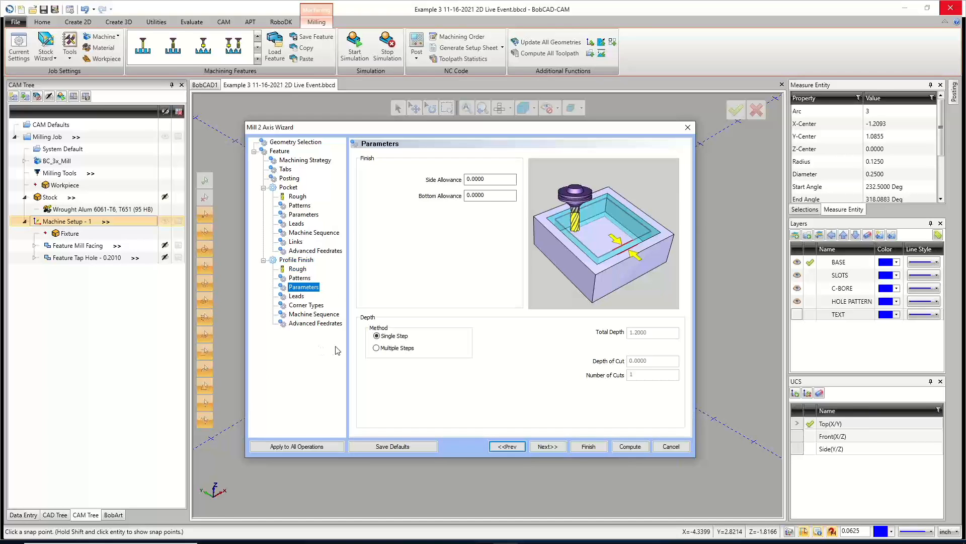
click(556, 446)
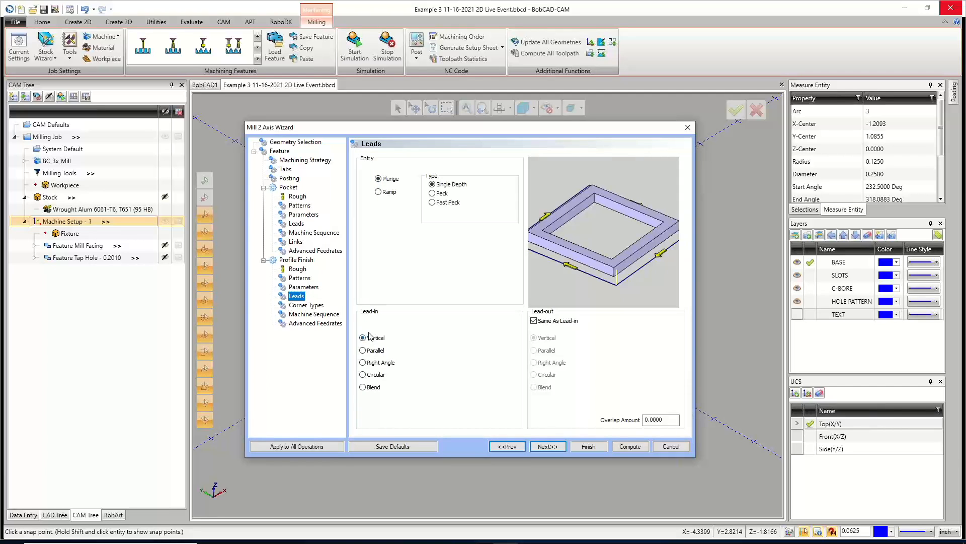
click(362, 363)
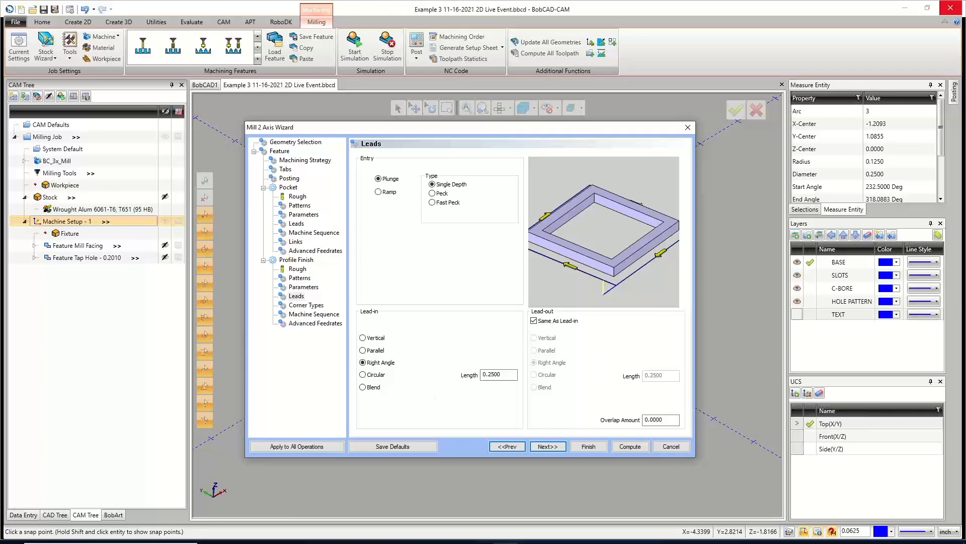
drag(503, 375, 465, 380)
text(1-.25)
key(Tab)
click(507, 374)
text(/2)
key(Tab)
Set the profile finish sort order to Optimized and compute the 2-axis feature toolpaths.
click(548, 446)
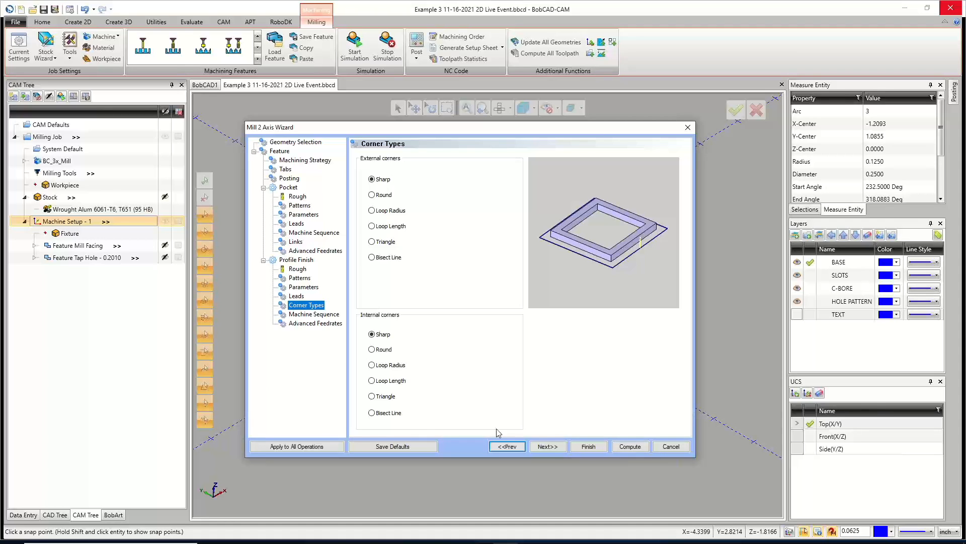
click(545, 446)
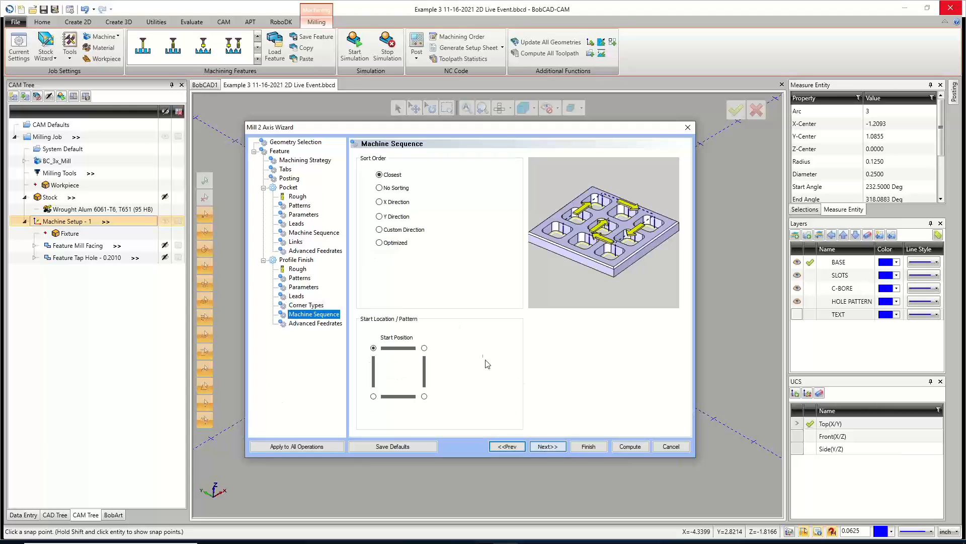
click(381, 244)
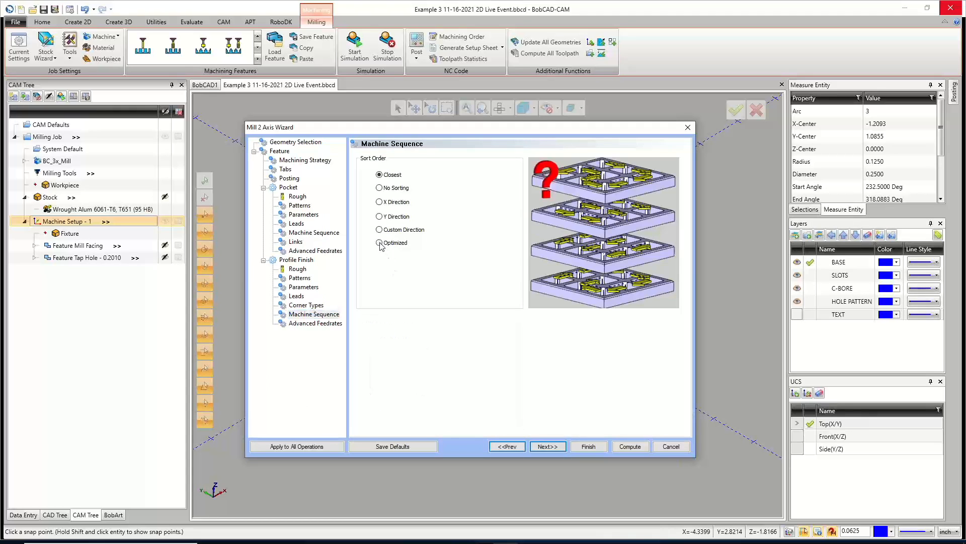
click(548, 447)
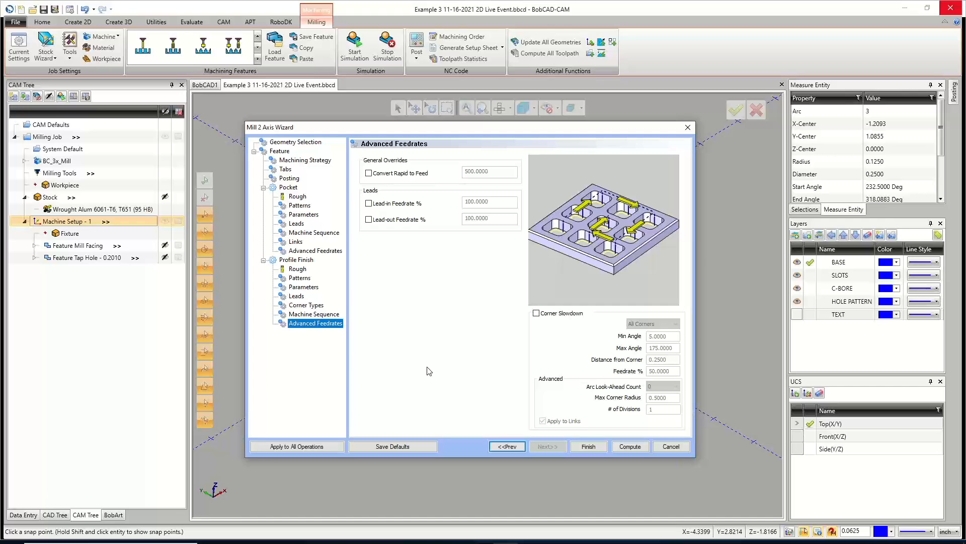
click(630, 447)
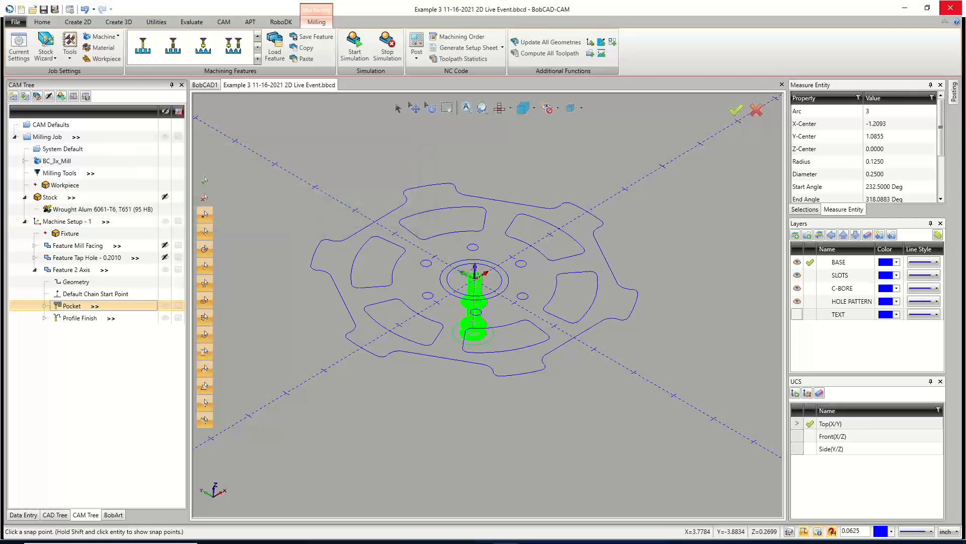
Inspect the computed pocket toolpath around the center bore from different views and zoom levels.
scroll(486, 310, up, 2)
scroll(486, 309, up, 4)
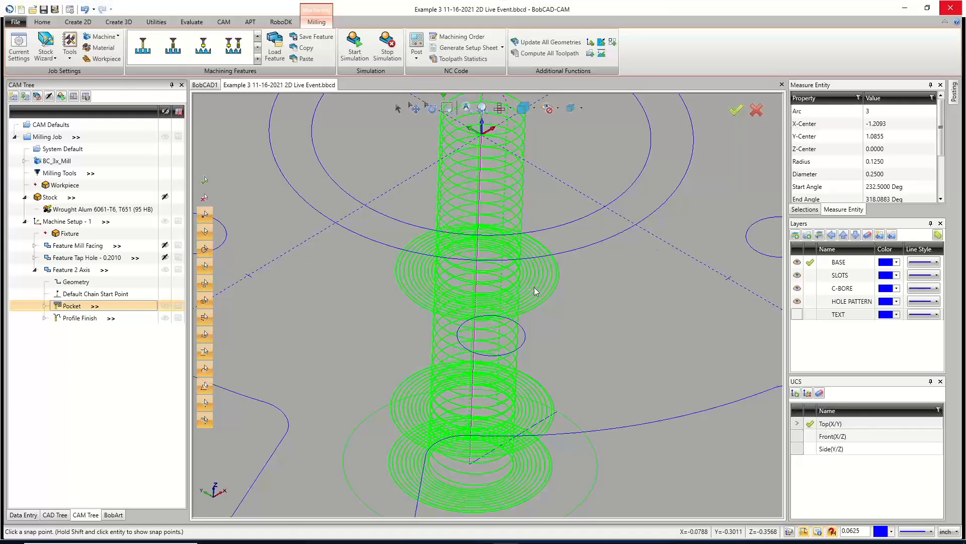
key(t)
scroll(492, 267, down, 3)
scroll(501, 191, up, 1)
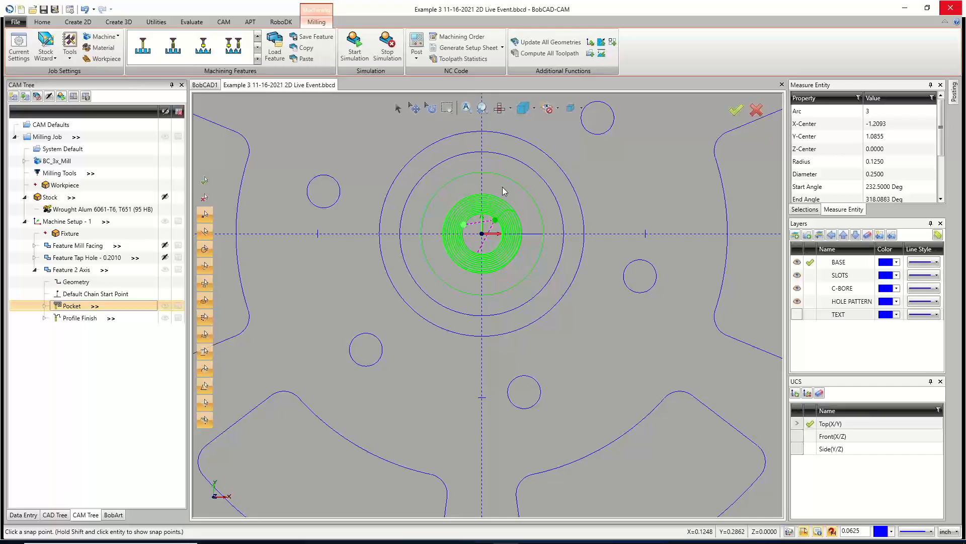
scroll(485, 237, up, 3)
middle_drag(487, 264, 504, 295)
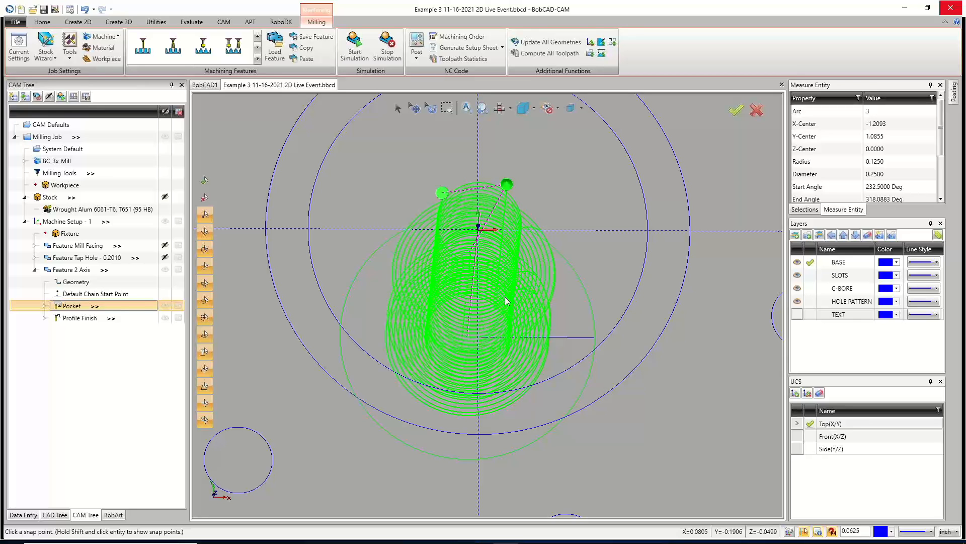
key(t)
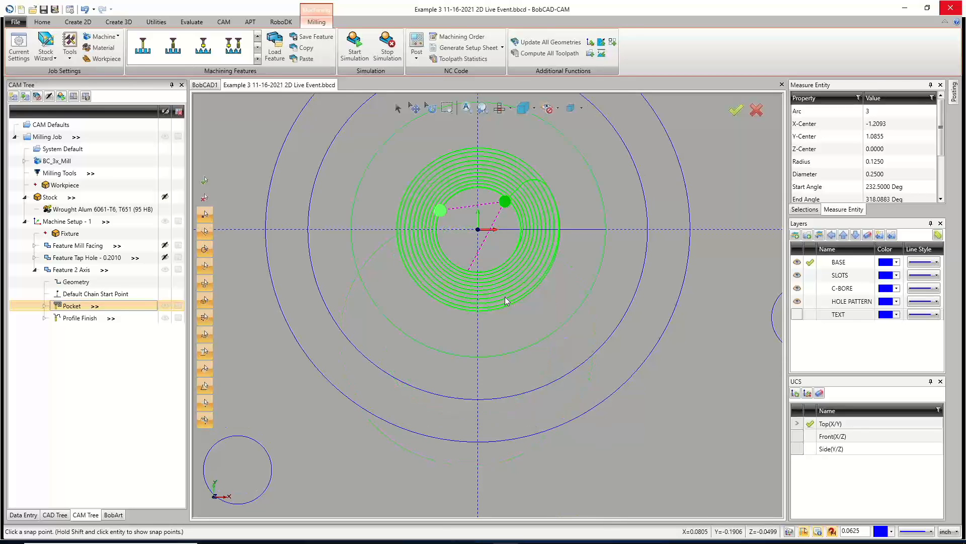
Review the pocket operation's spiral entry lead settings and close the wizard without changes.
click(165, 269)
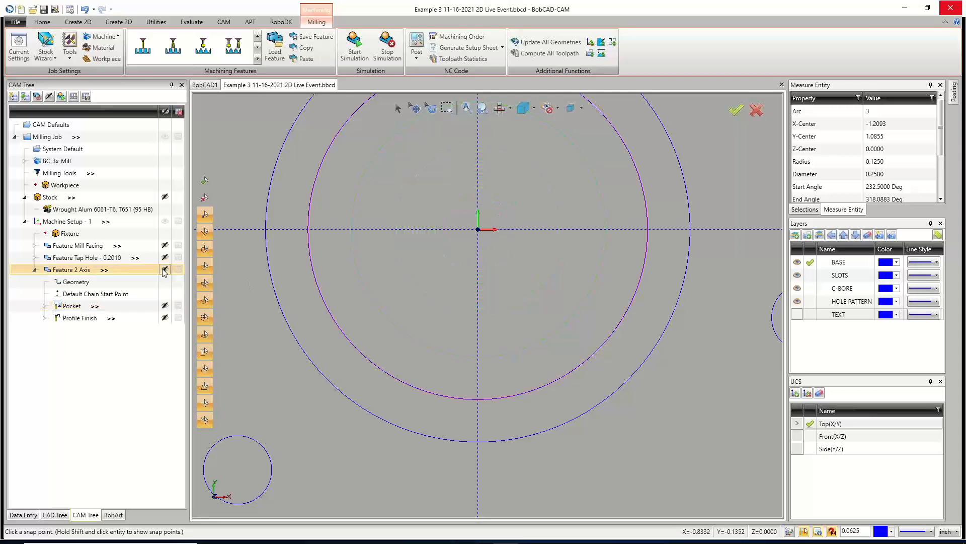
click(102, 309)
scroll(484, 312, down, 2)
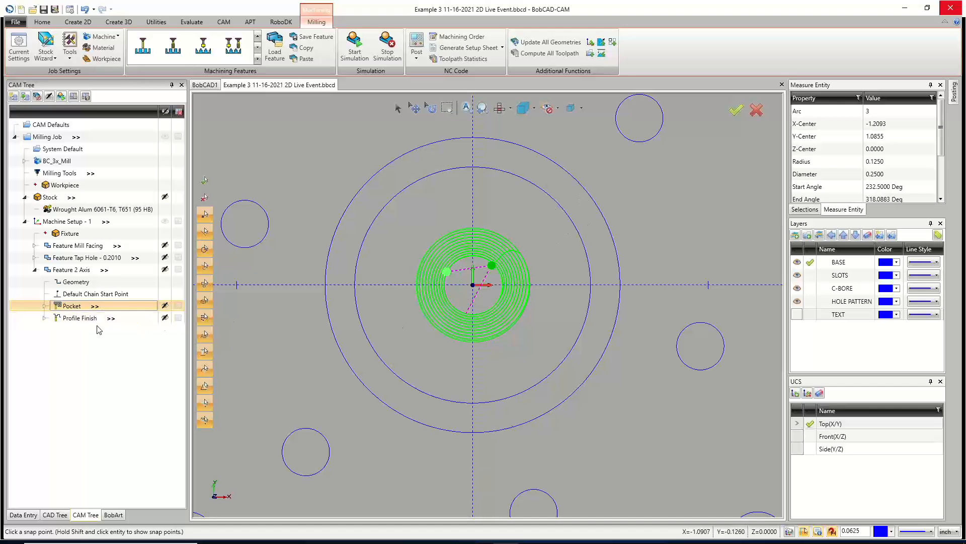
right_click(72, 309)
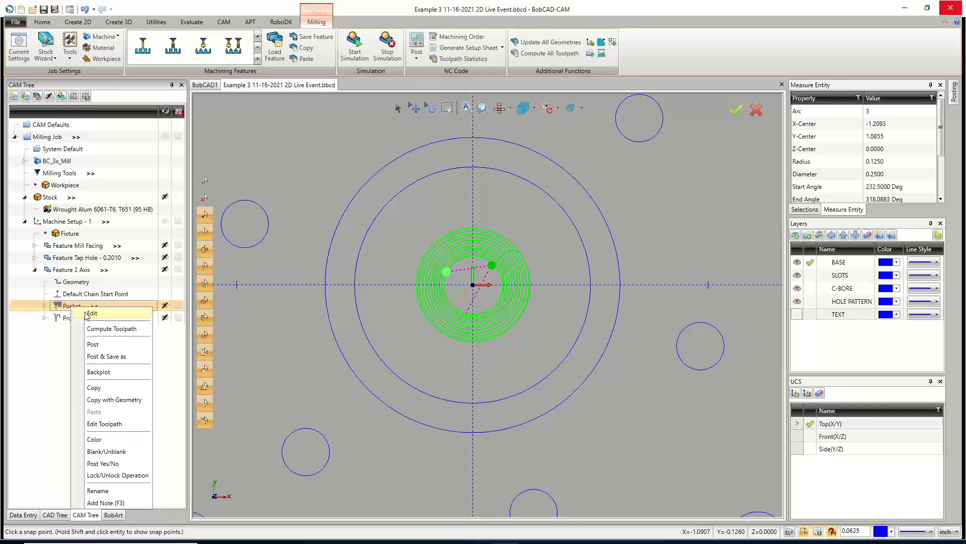
click(83, 317)
click(309, 196)
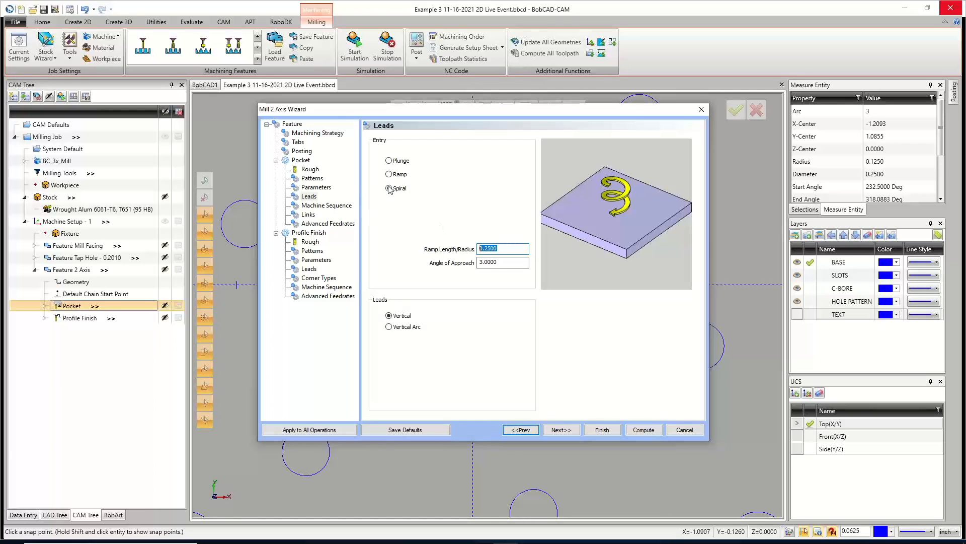
click(685, 430)
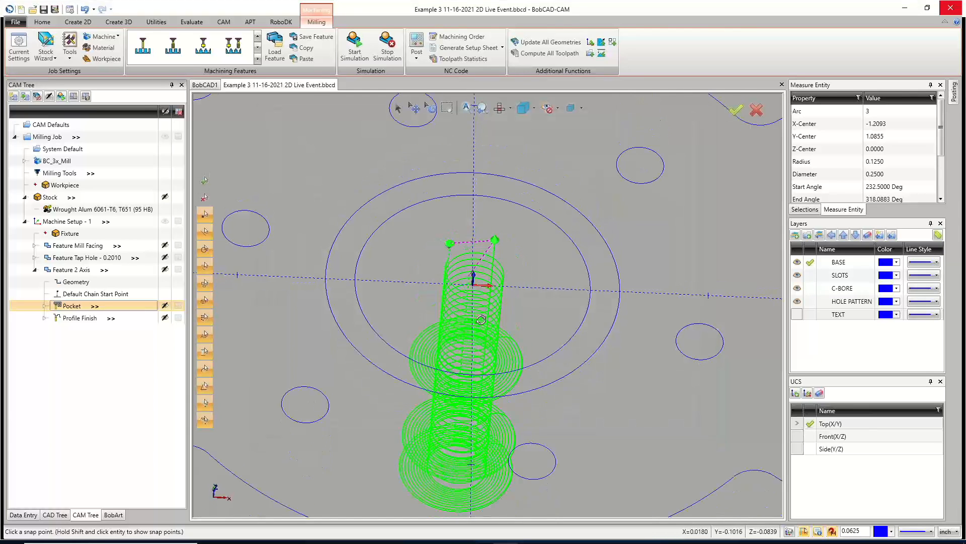
Copy the Profile Finish operation and paste it twice into the 2-axis feature.
scroll(513, 402, down, 3)
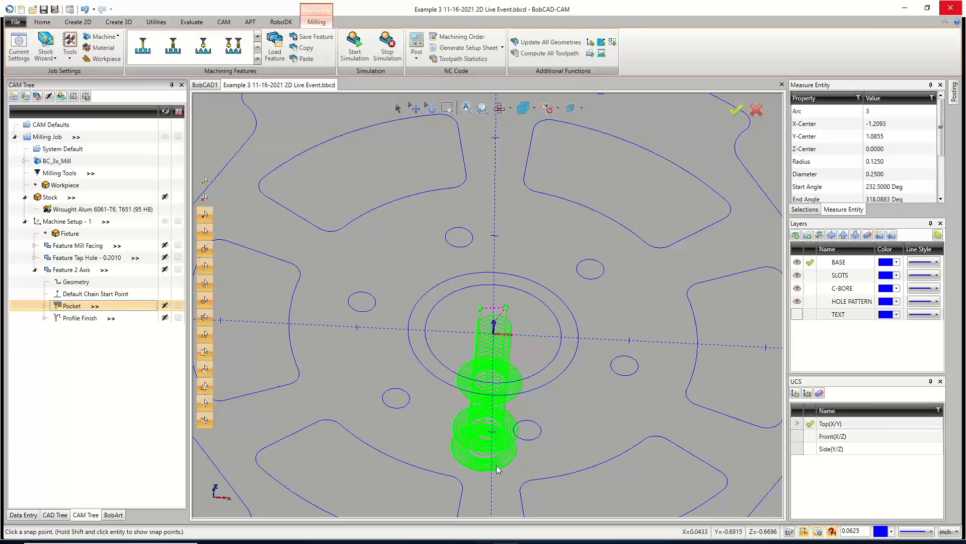
click(83, 318)
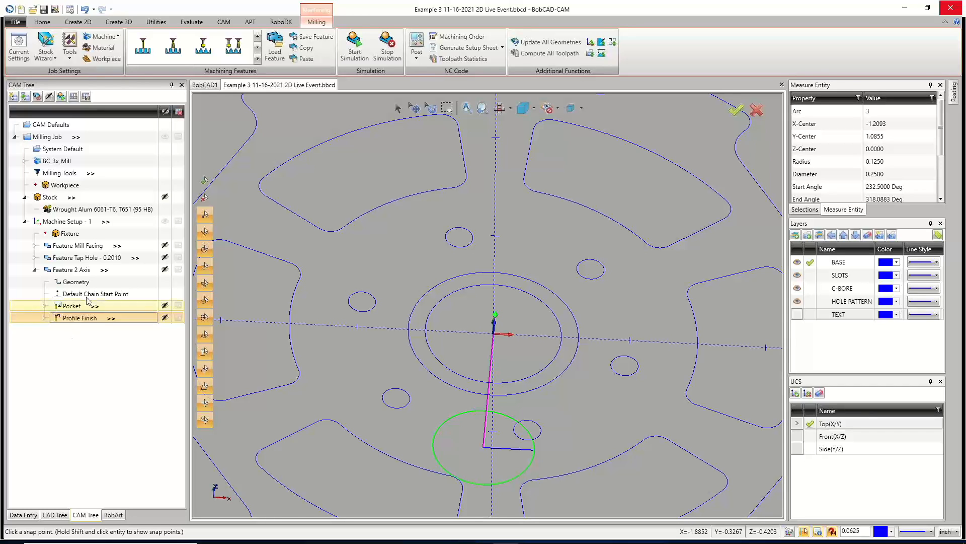
right_click(83, 321)
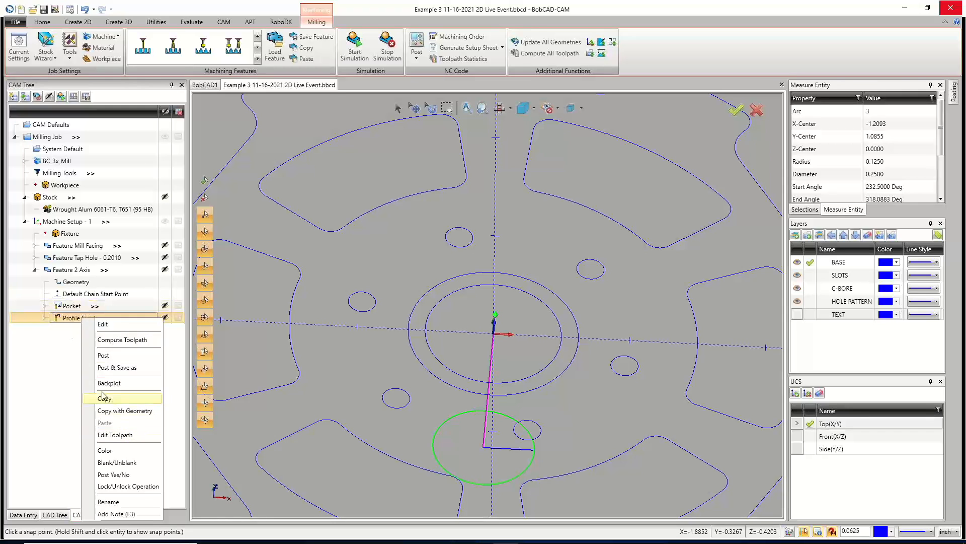
click(107, 399)
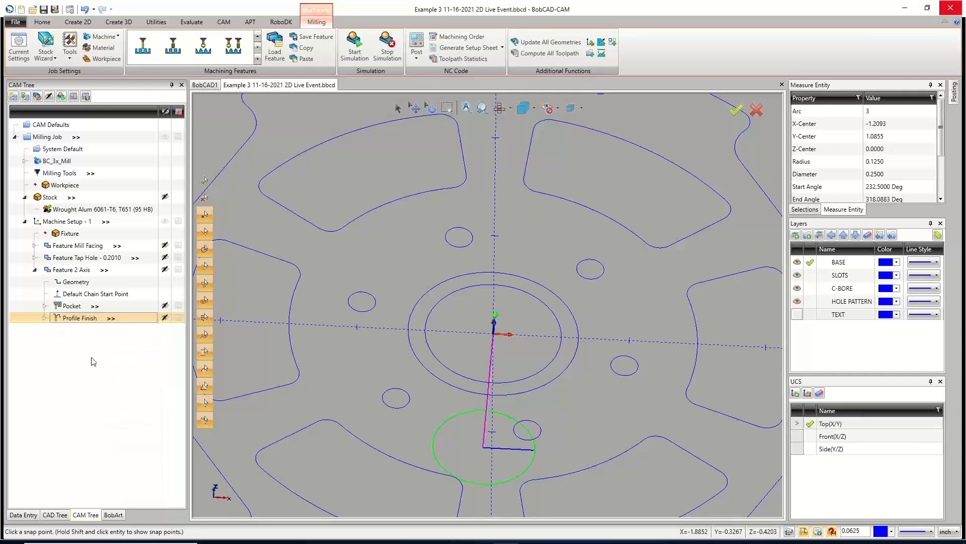
right_click(79, 323)
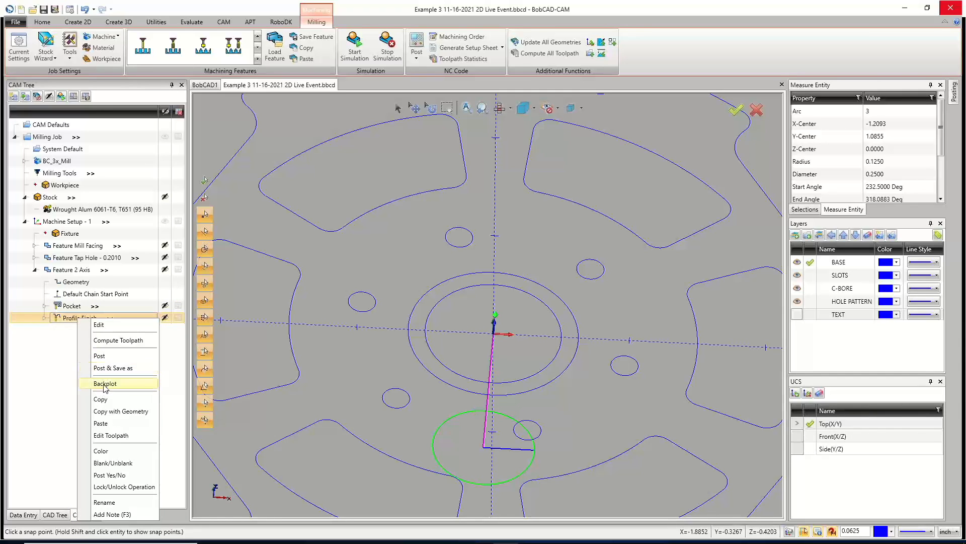
click(104, 424)
right_click(77, 331)
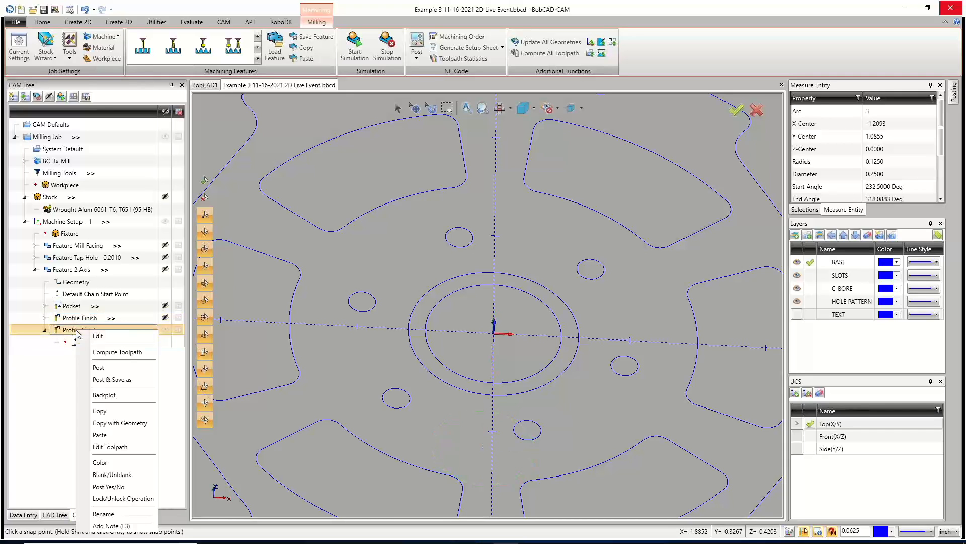
click(98, 436)
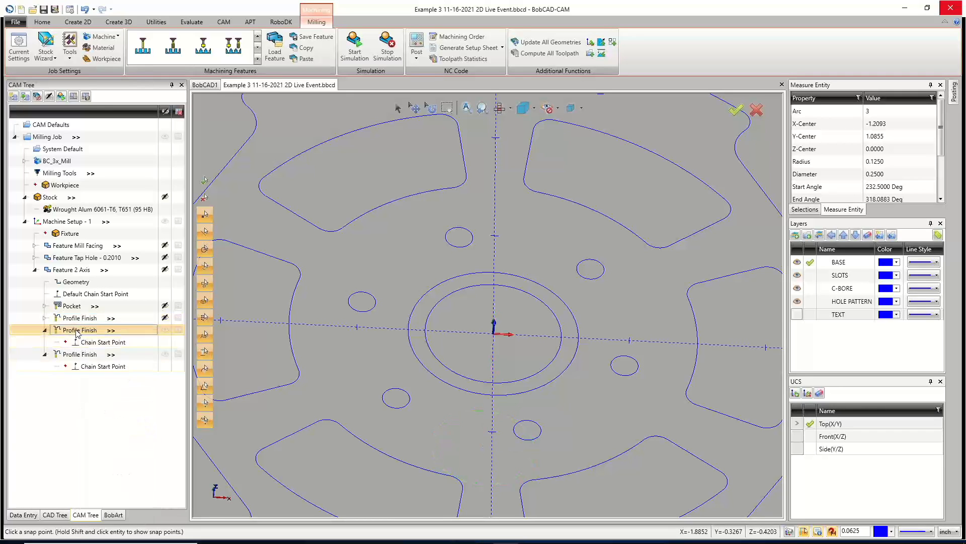
Compute the toolpath for the pasted Profile Finish operation and collapse the 2-axis feature in the tree.
right_click(77, 331)
click(101, 352)
click(79, 356)
right_click(79, 355)
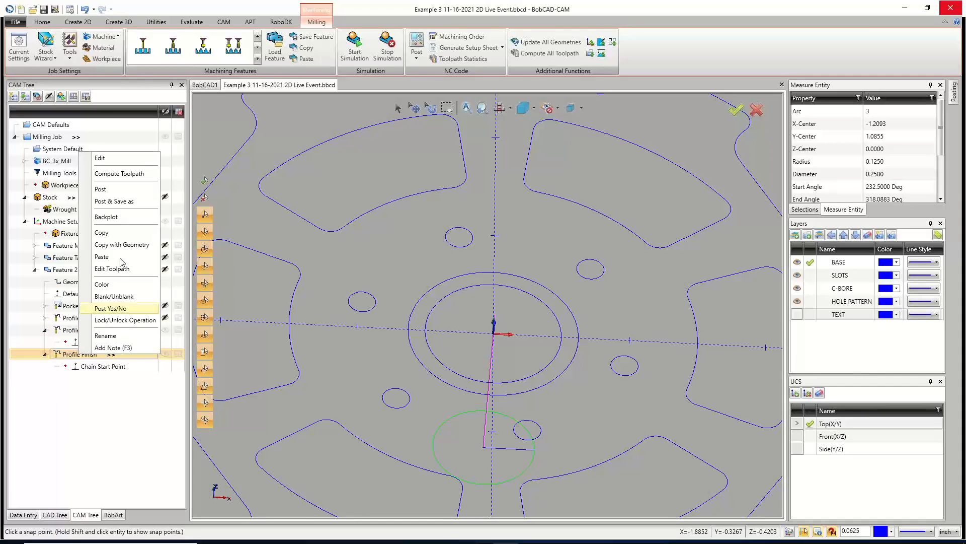
click(106, 174)
click(45, 329)
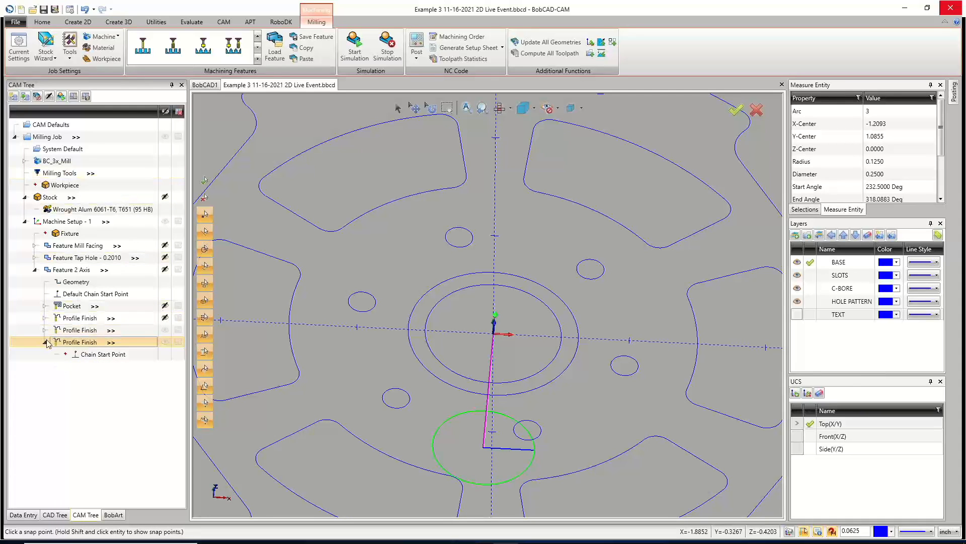
click(45, 342)
click(164, 329)
click(164, 342)
click(35, 271)
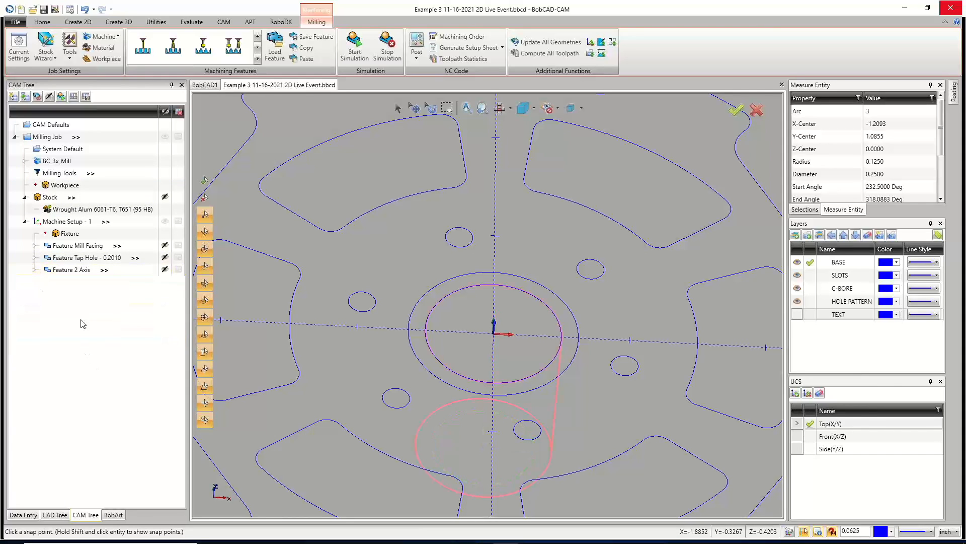
Rename the Feature 2 Axis feature as CENTER THRU HOLE.
right_click(75, 270)
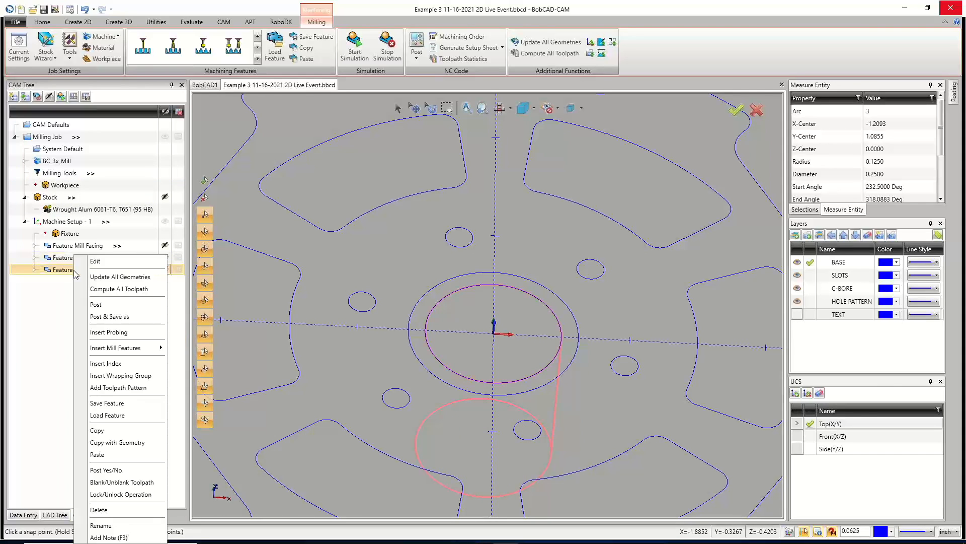
click(126, 525)
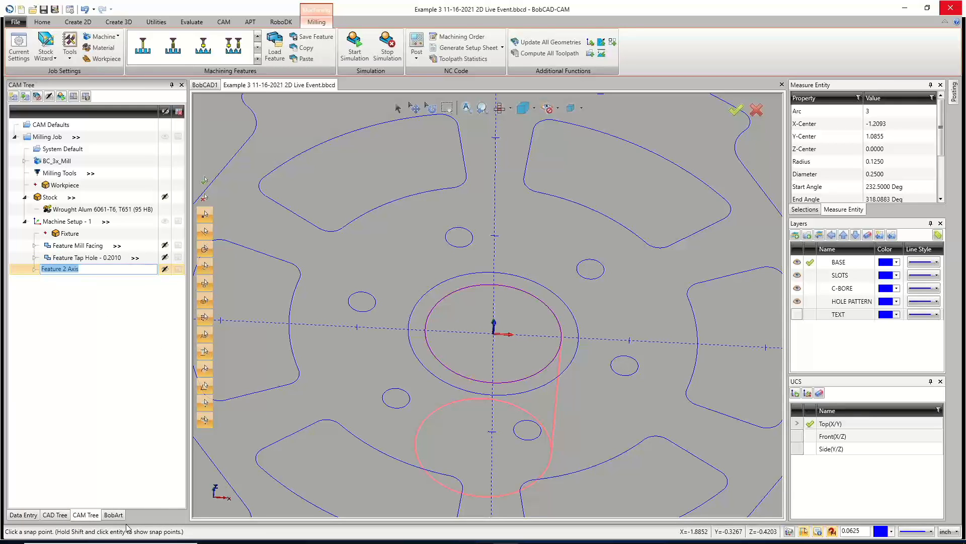
text(CENTER THRU HOLE)
key(Return)
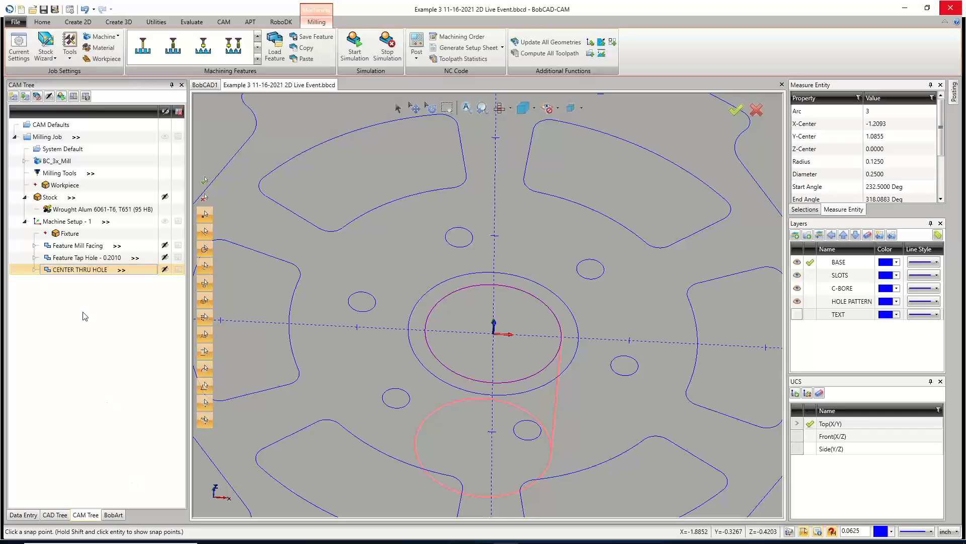
Copy the CENTER THRU HOLE feature and paste it into Machine Setup - 1, loading its top of feature and depth values.
click(35, 269)
click(34, 270)
scroll(526, 282, down, 3)
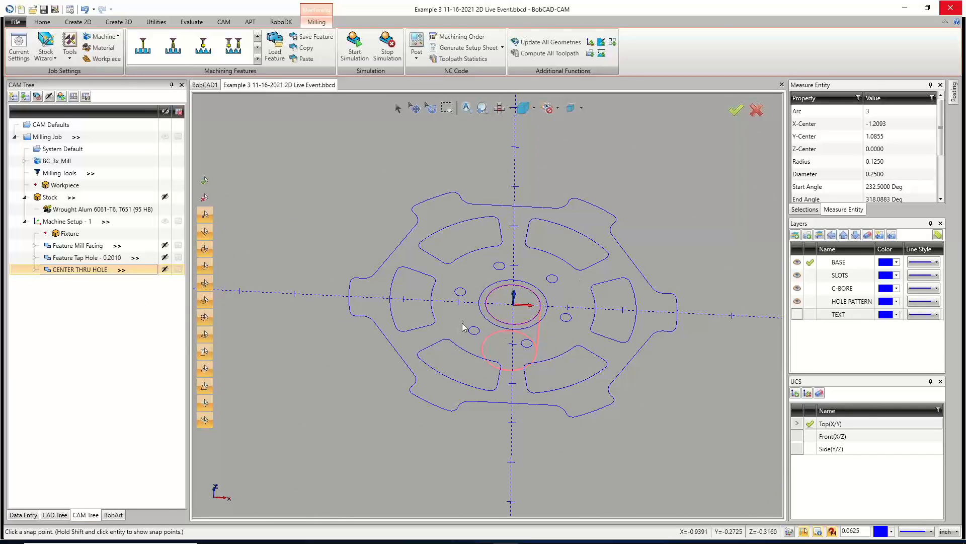
right_click(83, 273)
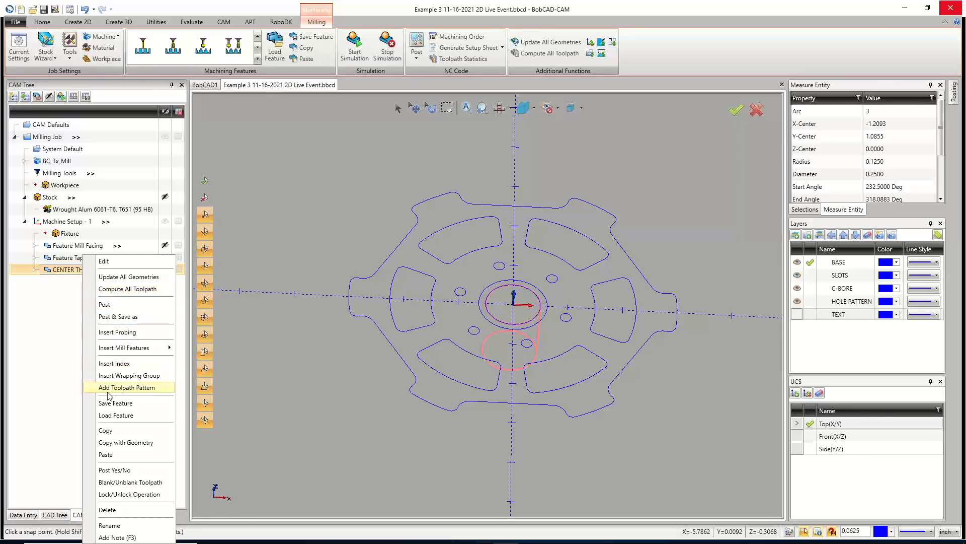
click(119, 436)
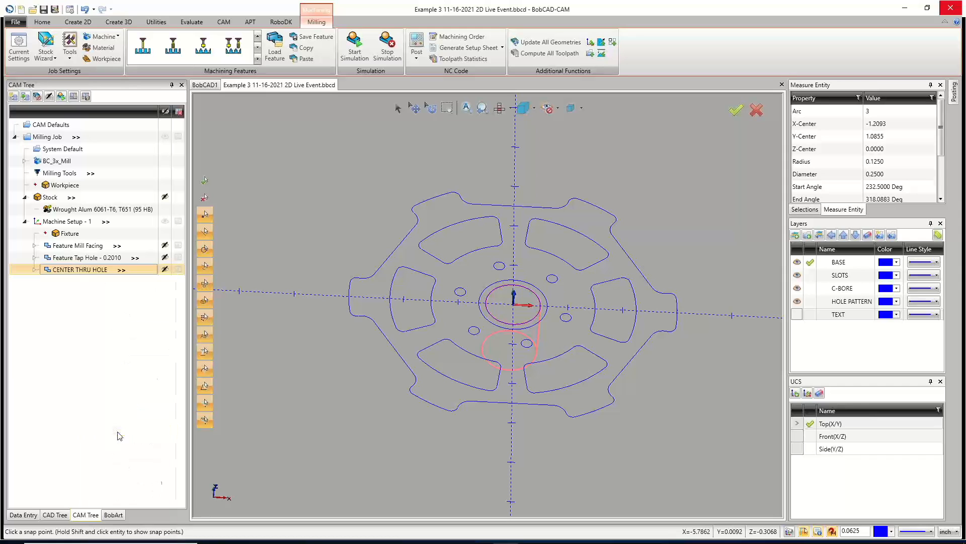
right_click(69, 224)
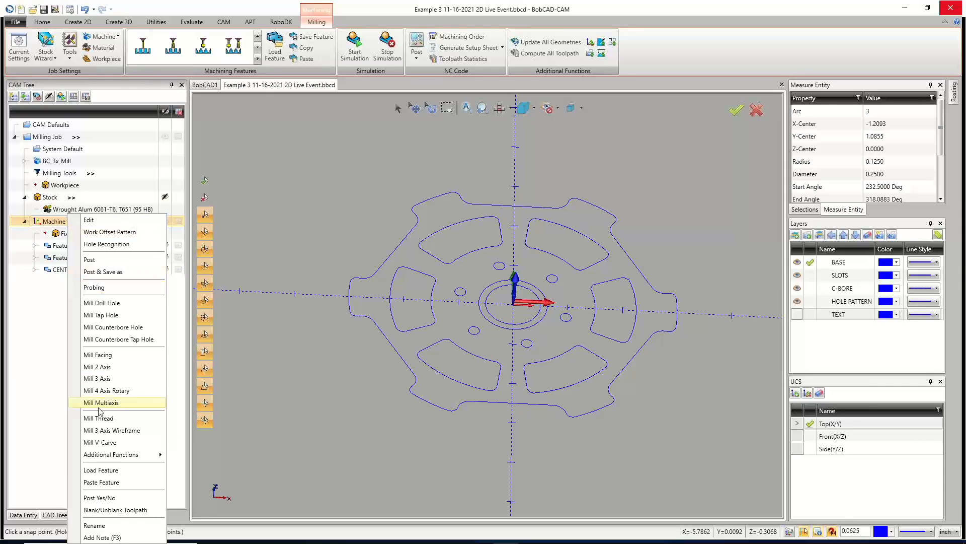
click(112, 482)
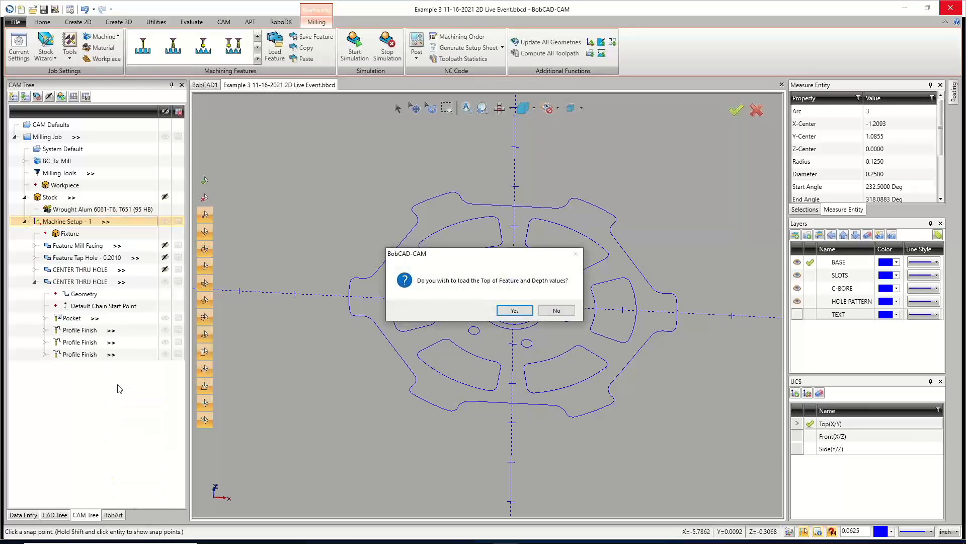
click(515, 310)
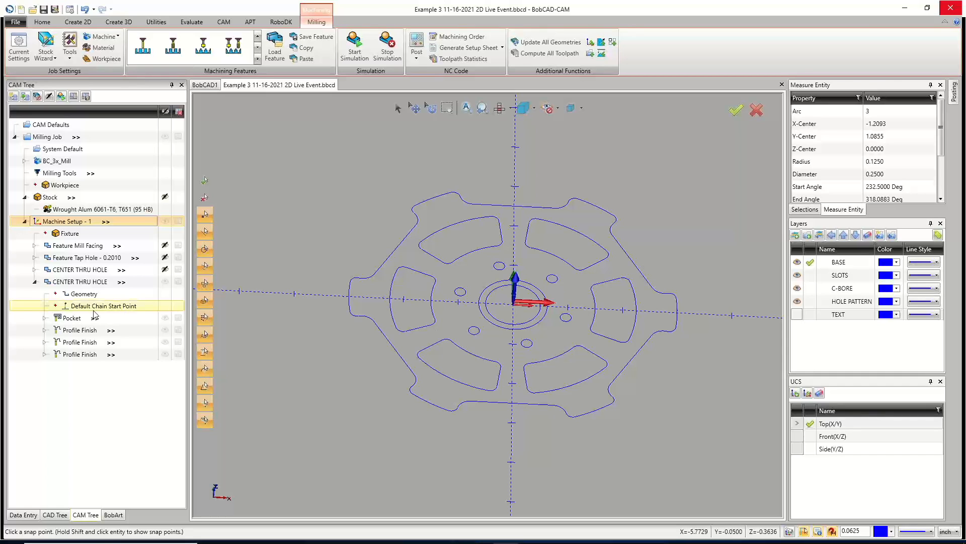
Rename the pasted feature copy as SLOTS.
right_click(84, 288)
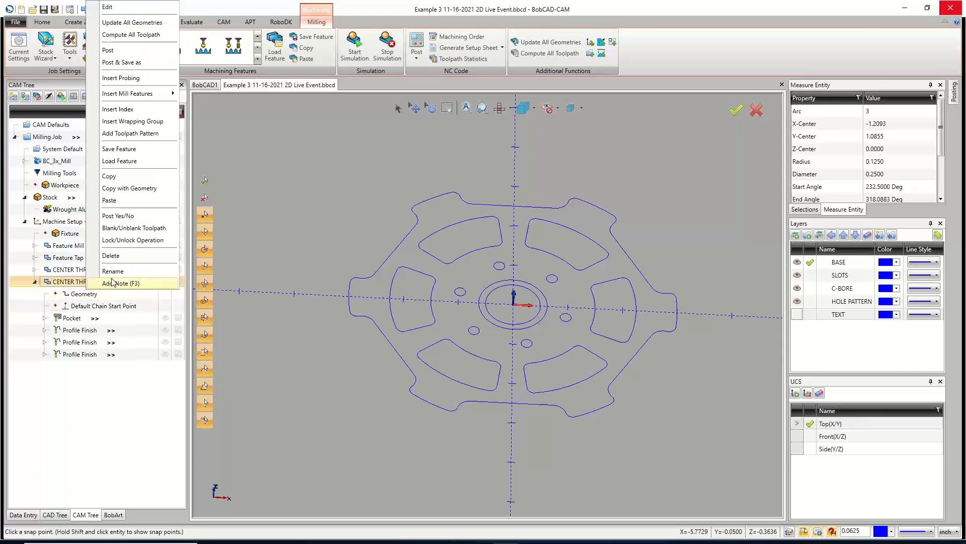
click(103, 269)
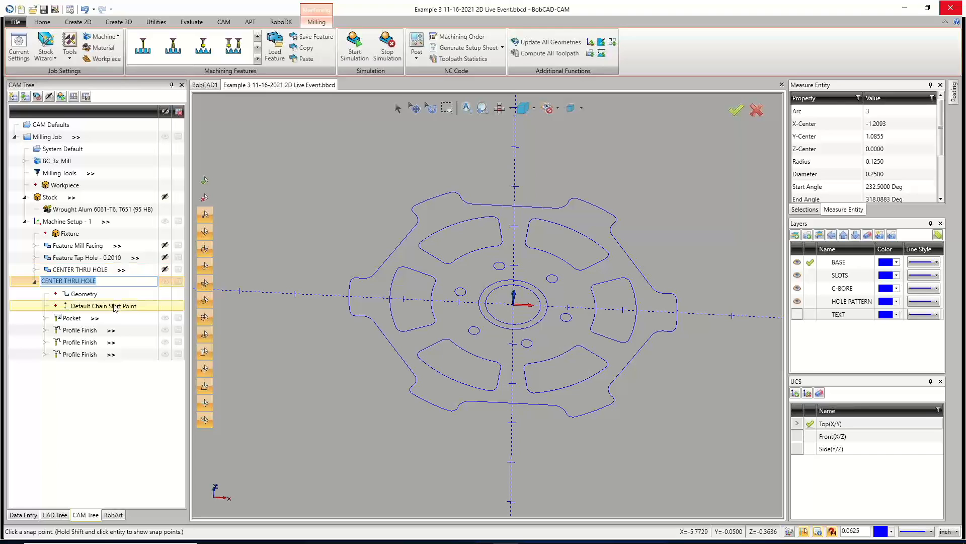
text(SLOTS)
click(83, 294)
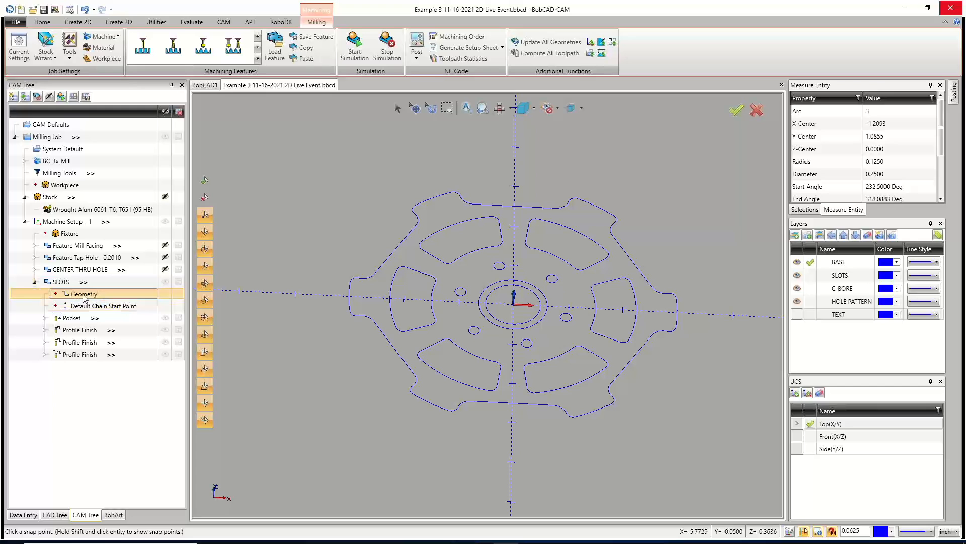
Reselect the SLOTS feature geometry by picking the six slot outline chains.
right_click(82, 298)
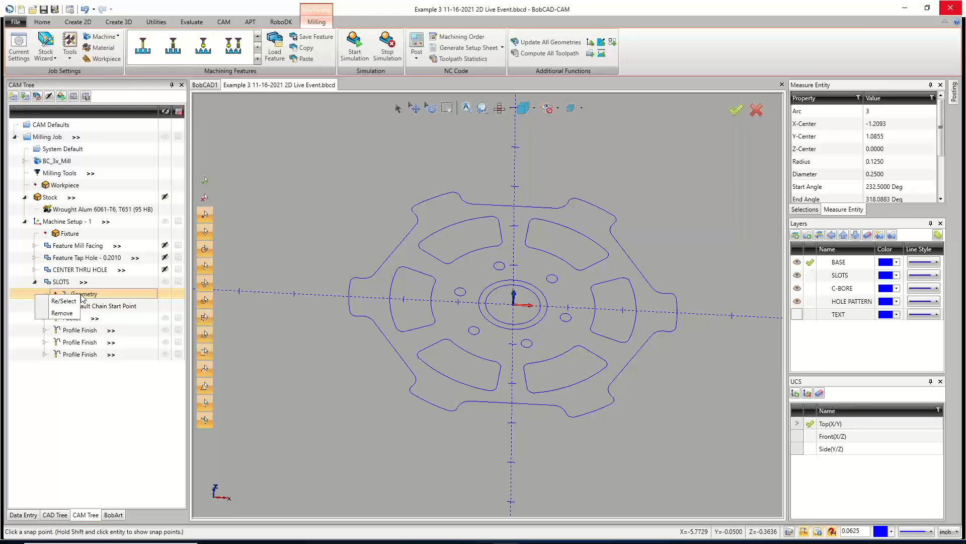
click(66, 301)
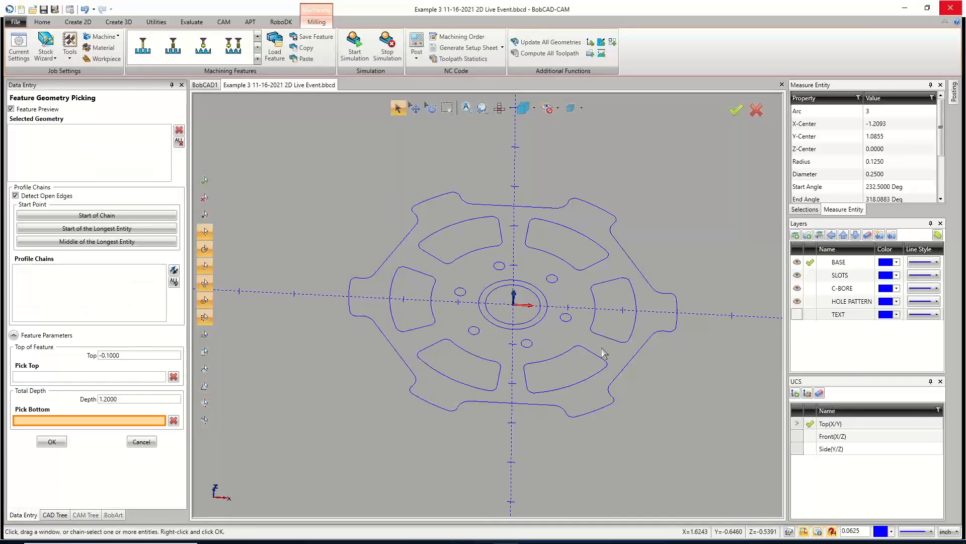
click(594, 323)
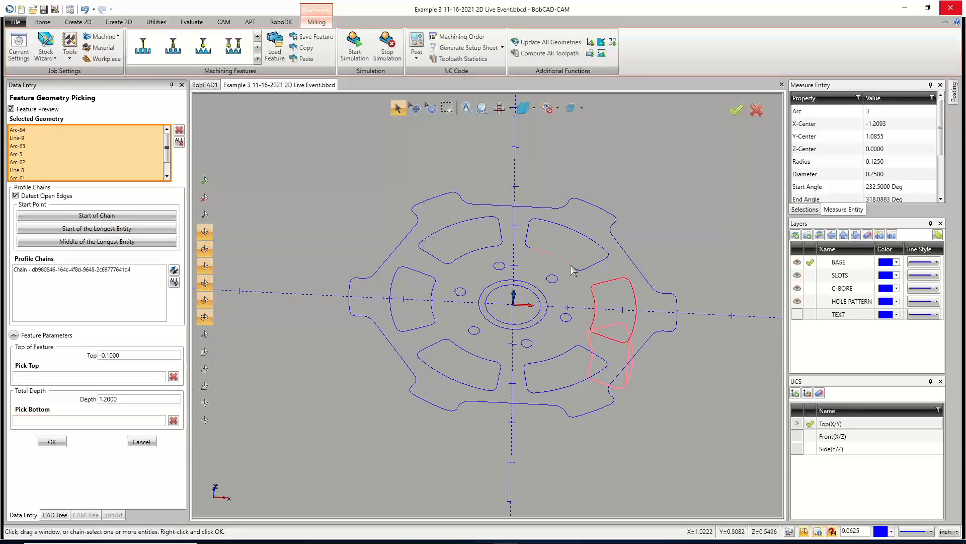
click(556, 260)
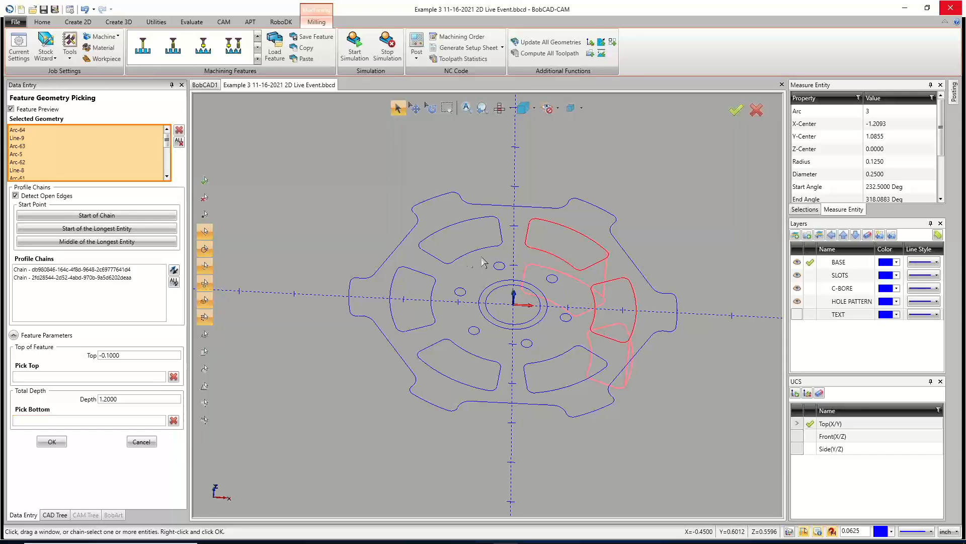
click(454, 261)
click(433, 317)
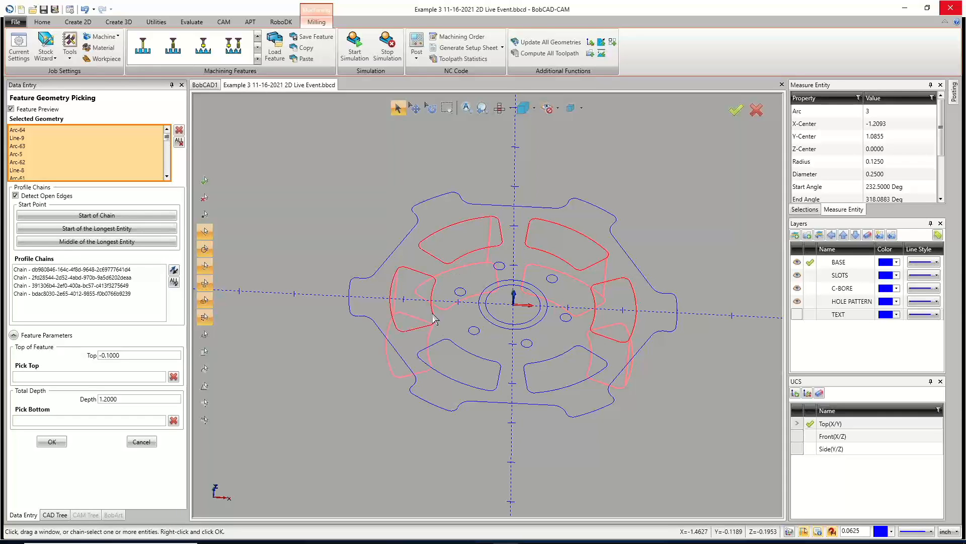
click(443, 348)
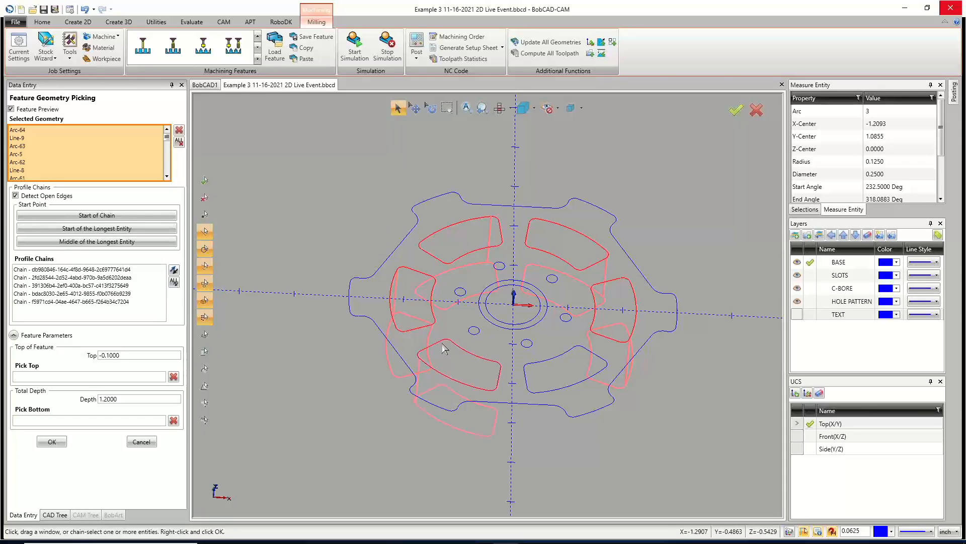
click(529, 371)
Set the SLOTS feature total depth to 0.375 and confirm the geometry selection.
drag(132, 401, 69, 401)
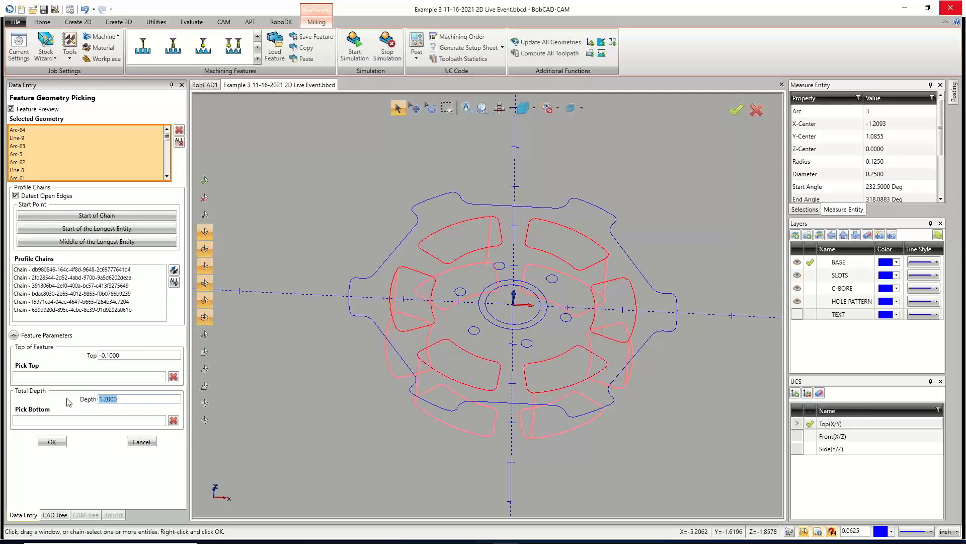
text(.375)
key(Tab)
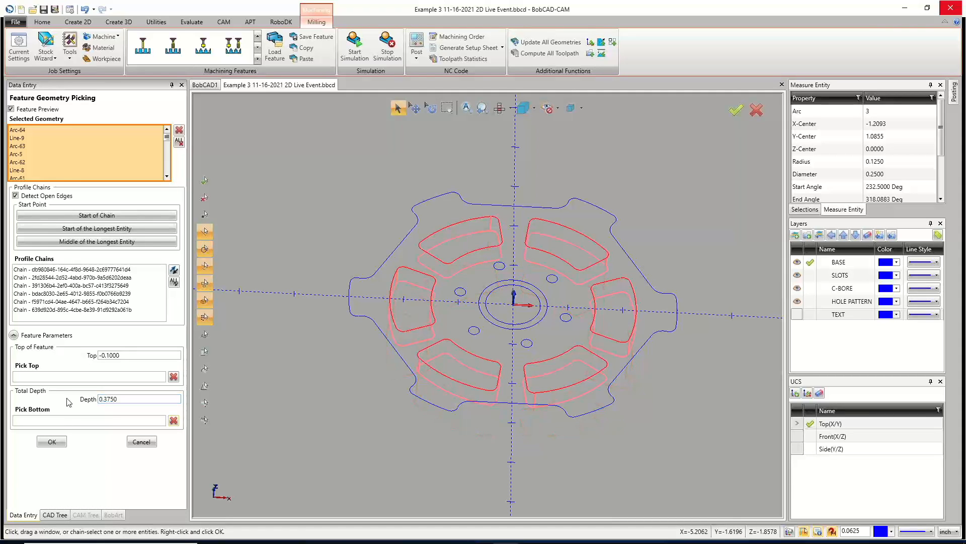
click(50, 443)
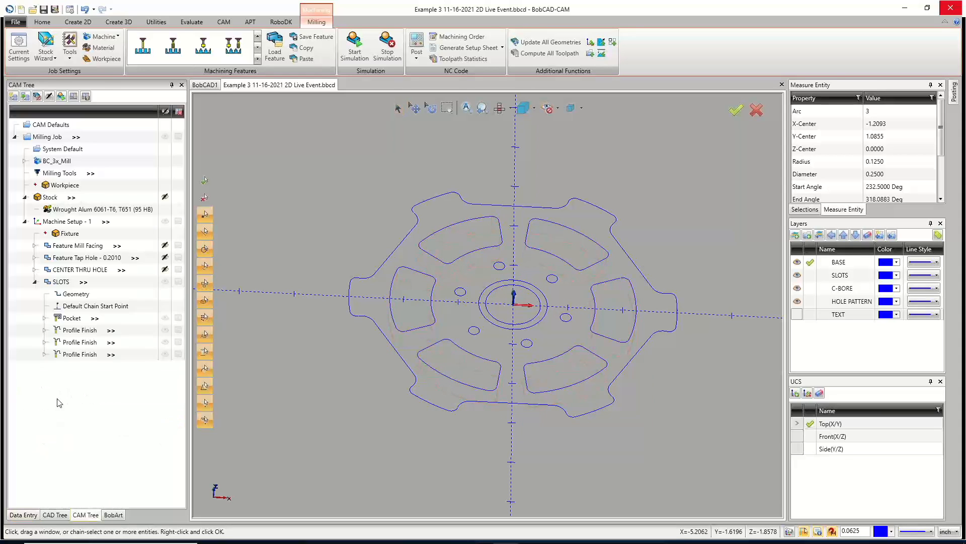
Edit the SLOTS feature and set the pocket pattern to Offset Pocket Out with a 30% stepover.
right_click(67, 282)
click(134, 8)
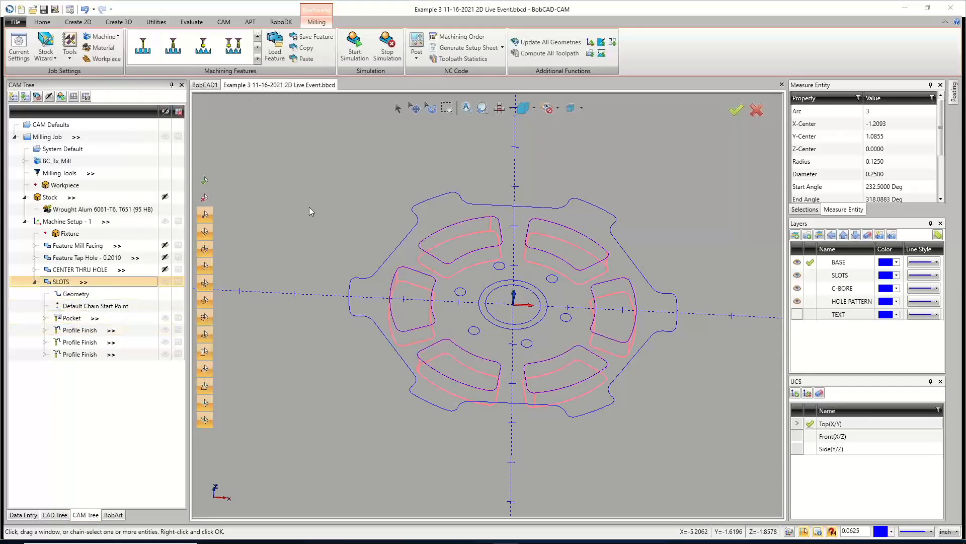
click(317, 188)
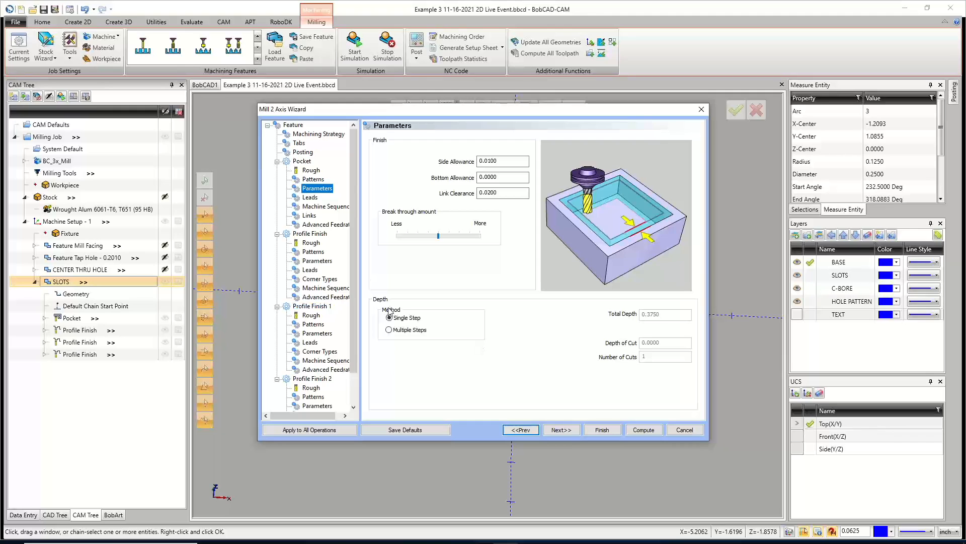
click(313, 180)
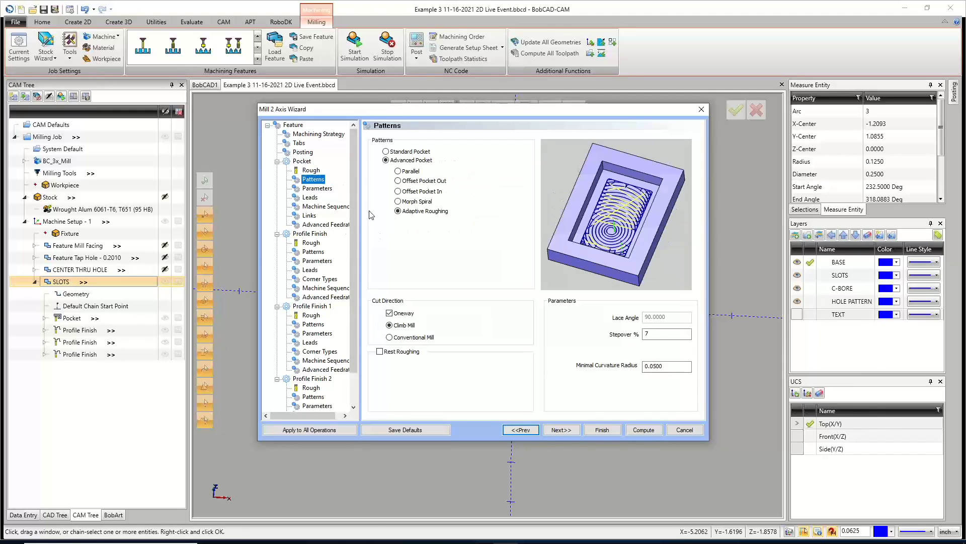
click(399, 181)
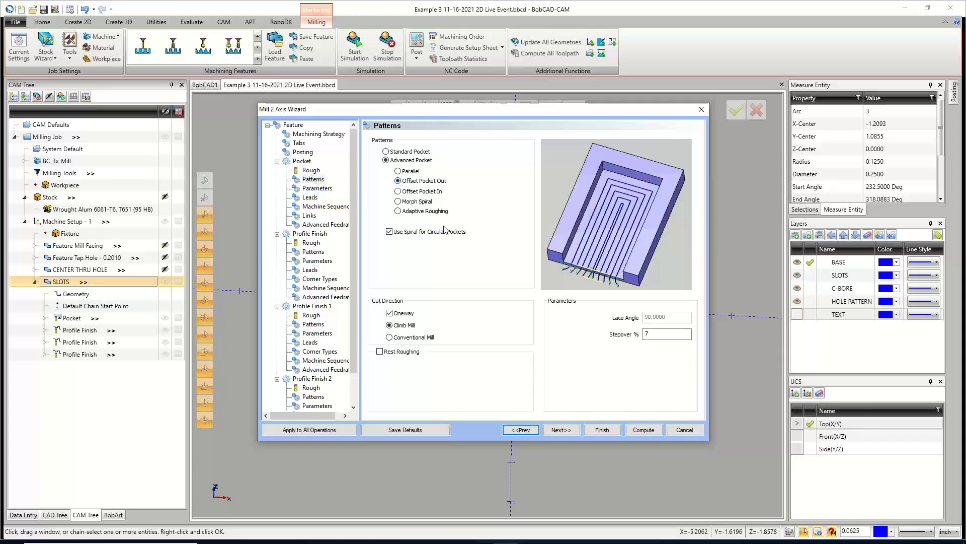
click(654, 334)
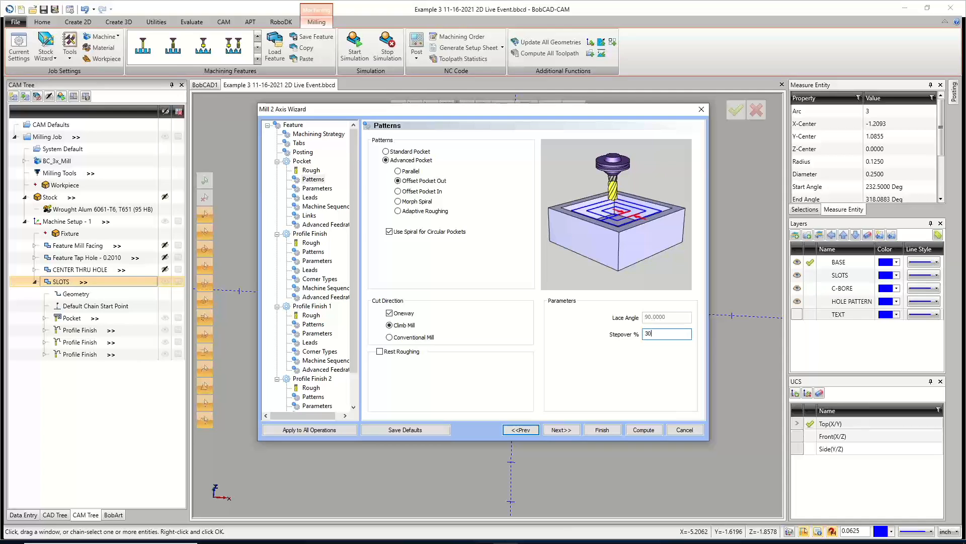
Advance through the pocket parameters and leads pages, then compute the SLOTS feature toolpaths.
click(569, 432)
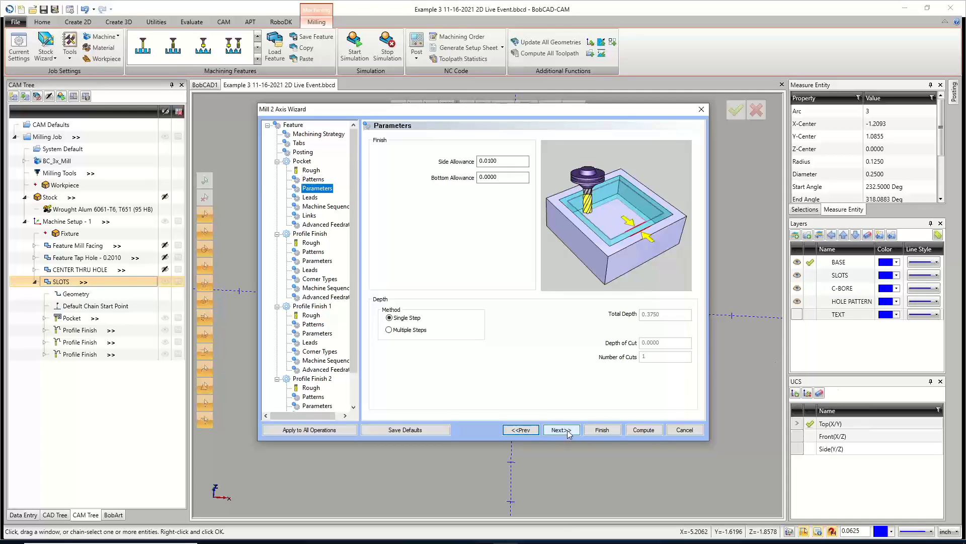
click(569, 431)
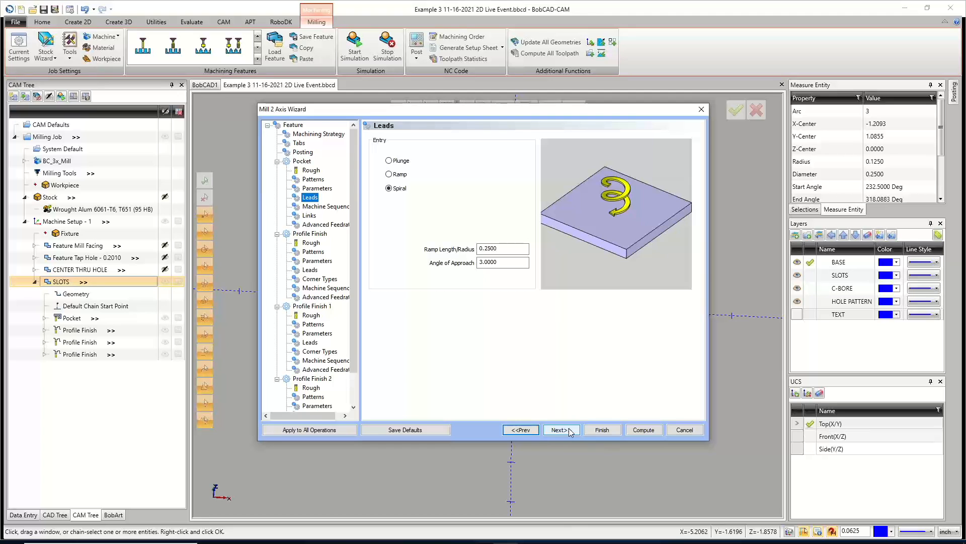
click(317, 135)
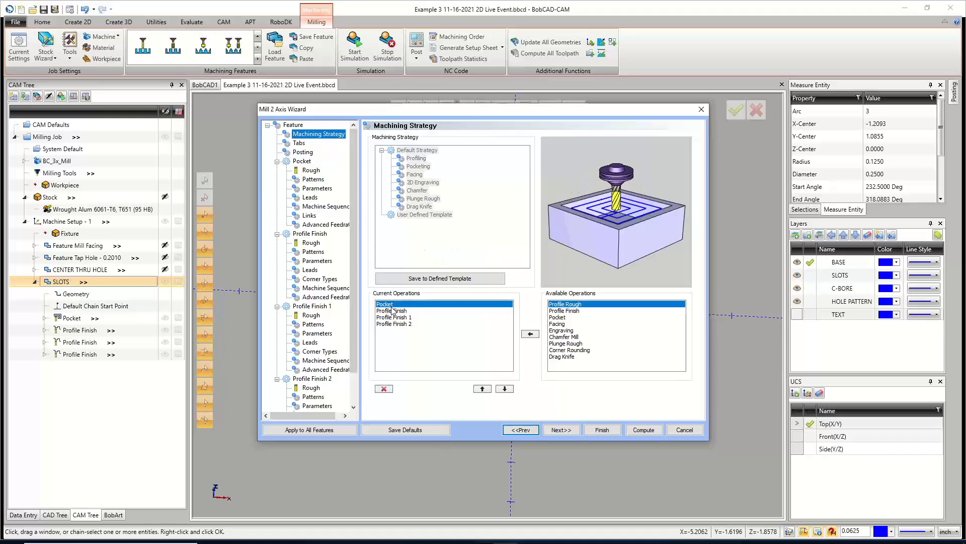
click(637, 432)
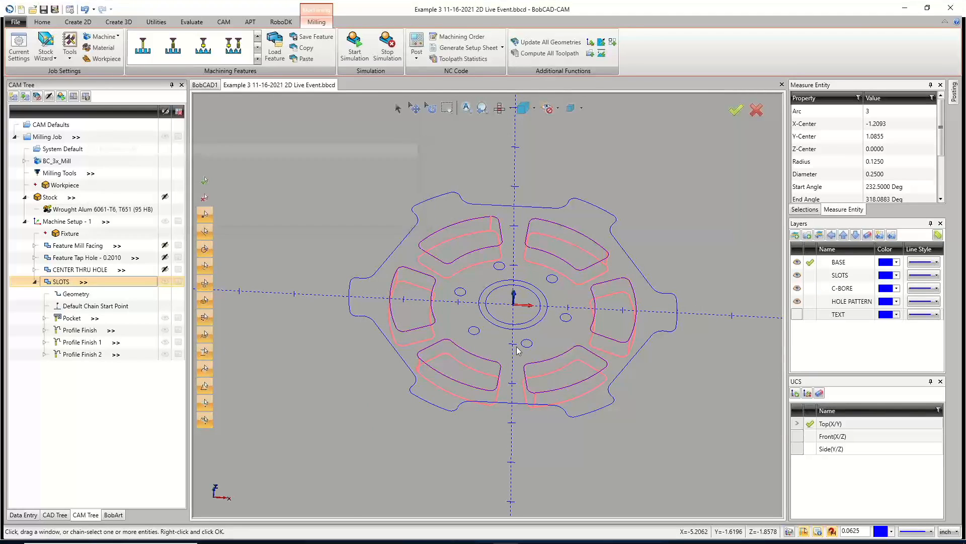
middle_drag(496, 346, 496, 370)
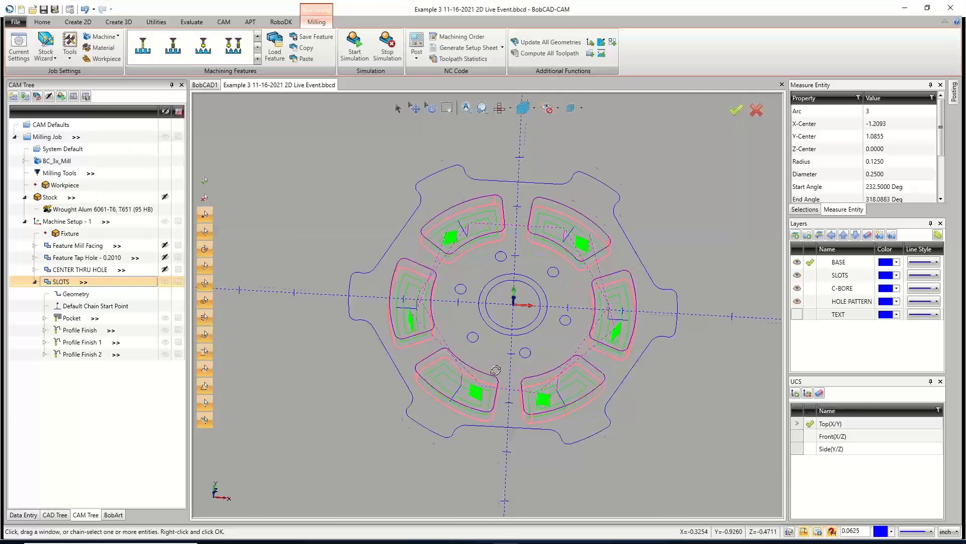
scroll(463, 217, up, 5)
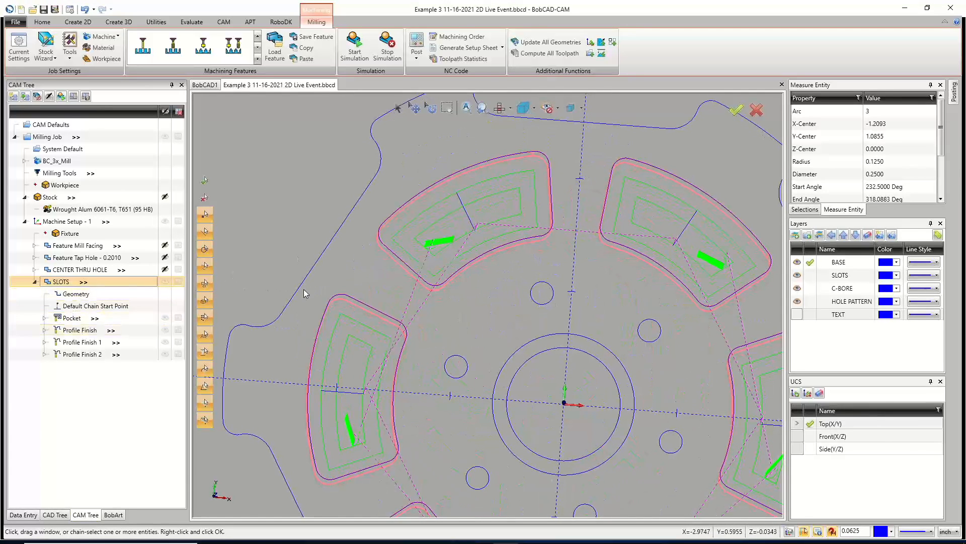
Open the SLOTS feature wizard to review the pocket leads page, then cancel it.
middle_drag(457, 238, 463, 218)
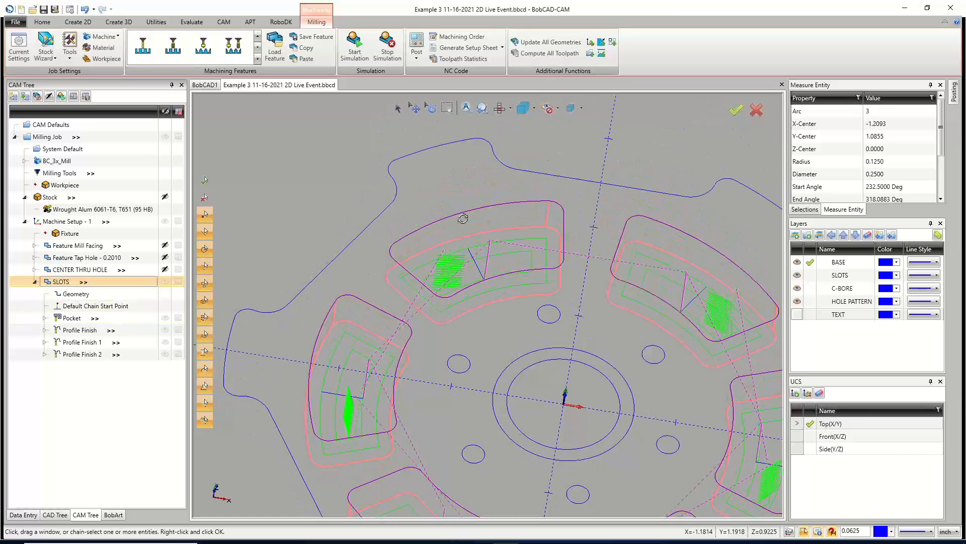
right_click(75, 283)
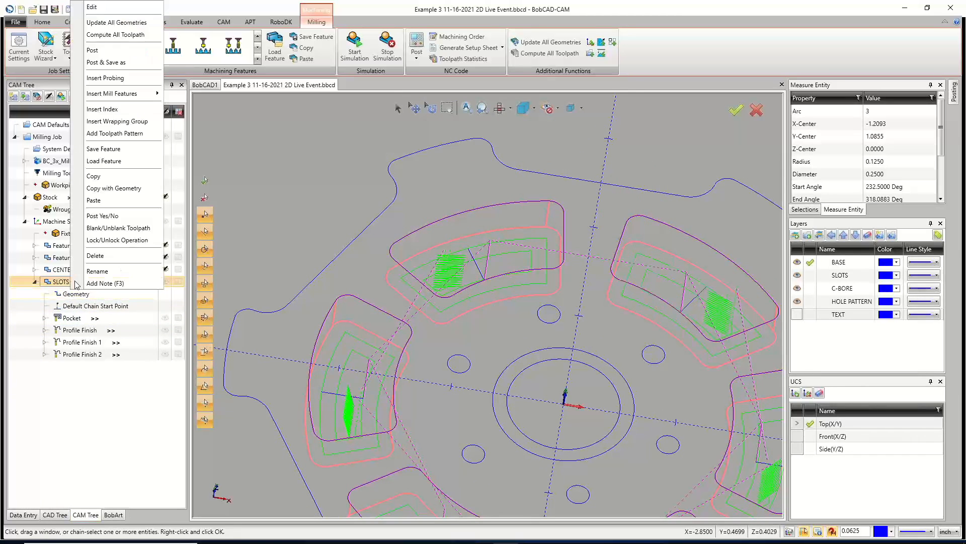
click(95, 7)
click(317, 182)
click(310, 197)
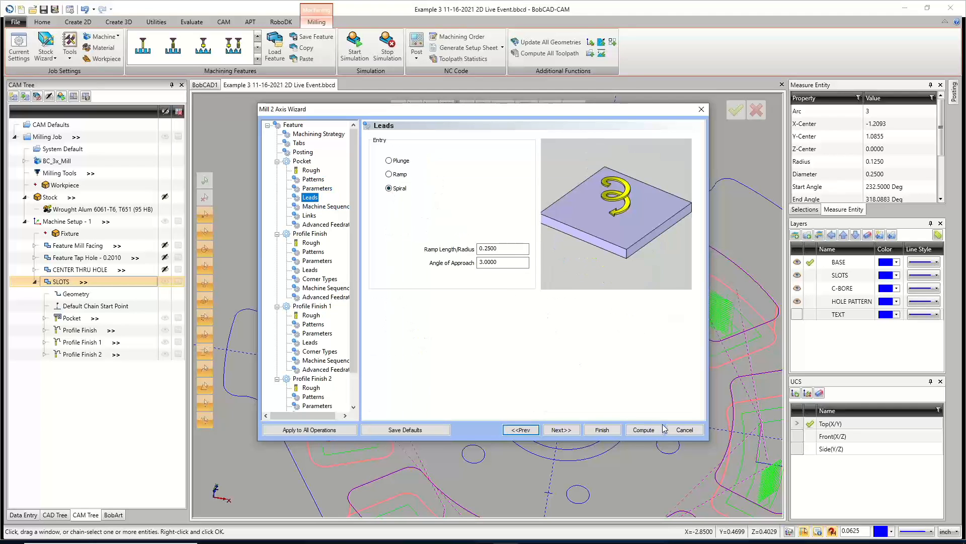
click(685, 429)
Examine the computed SLOTS toolpaths in the 3D view around the slots.
scroll(605, 351, up, 3)
scroll(606, 351, down, 5)
scroll(648, 363, up, 6)
middle_drag(641, 388, 709, 468)
middle_drag(334, 371, 397, 364)
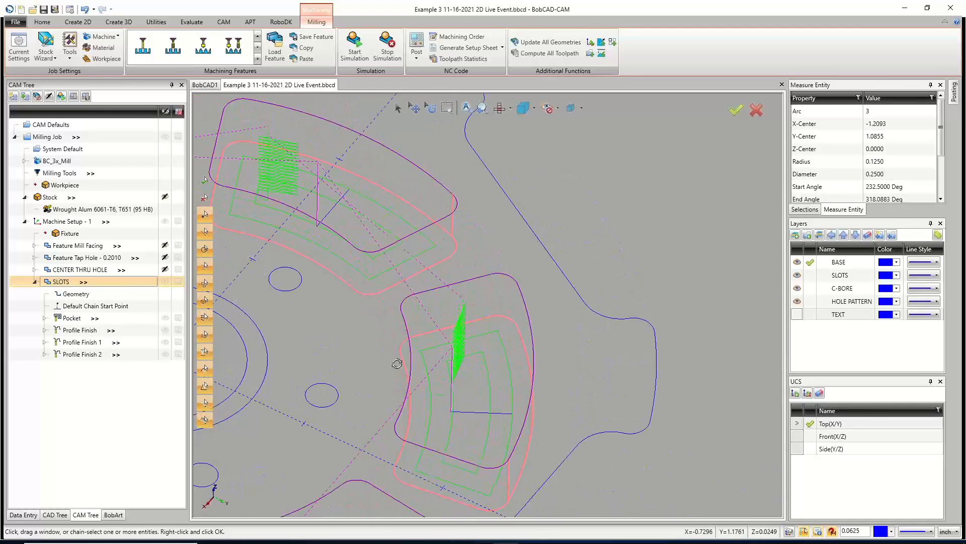
scroll(392, 358, down, 1)
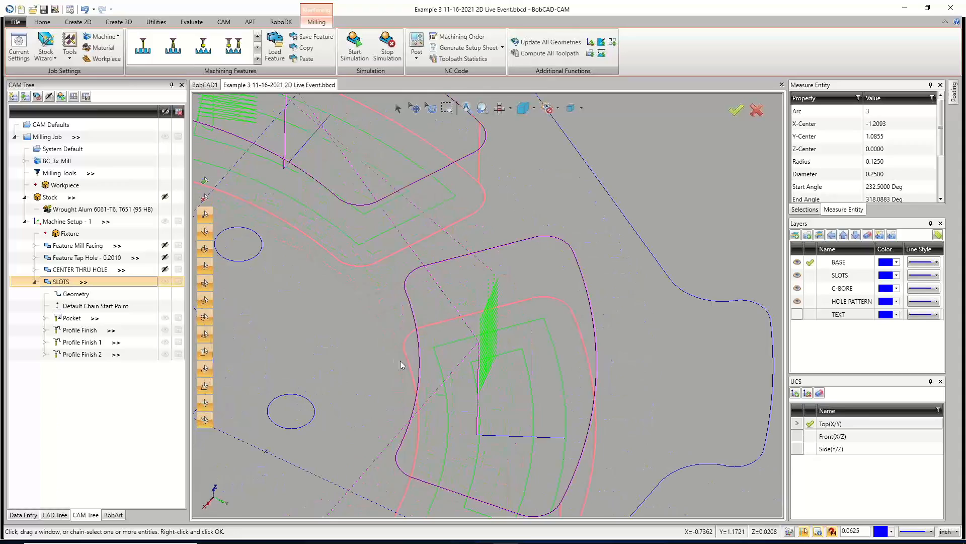
scroll(477, 370, down, 5)
scroll(469, 368, up, 4)
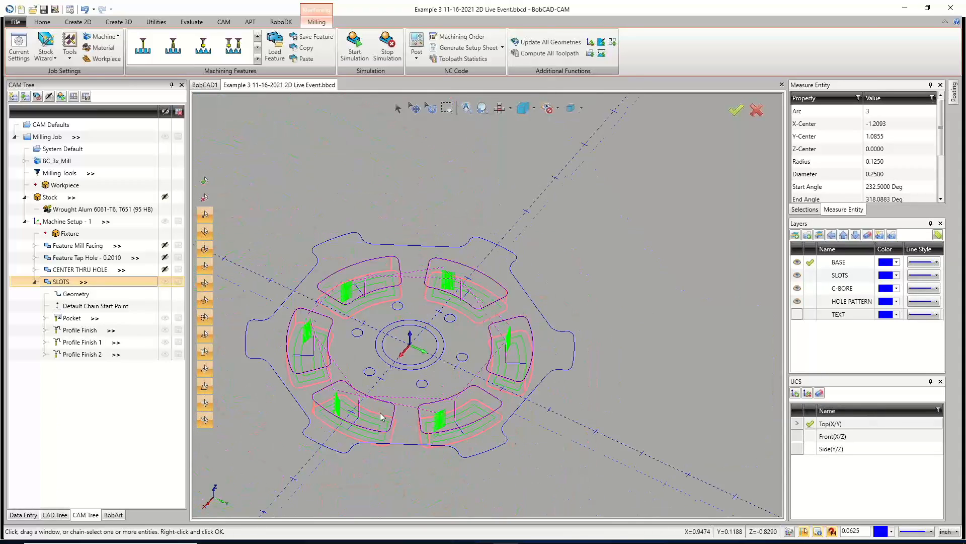
scroll(359, 385, up, 2)
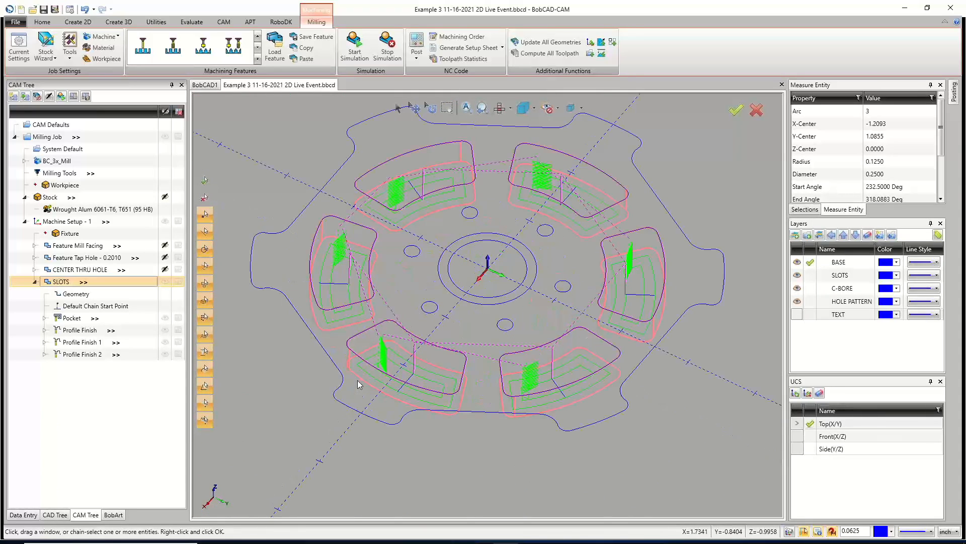
mouse_move(415, 368)
middle_down()
mouse_move(432, 355)
mouse_move(399, 365)
middle_up()
scroll(385, 358, up, 4)
scroll(384, 362, down, 2)
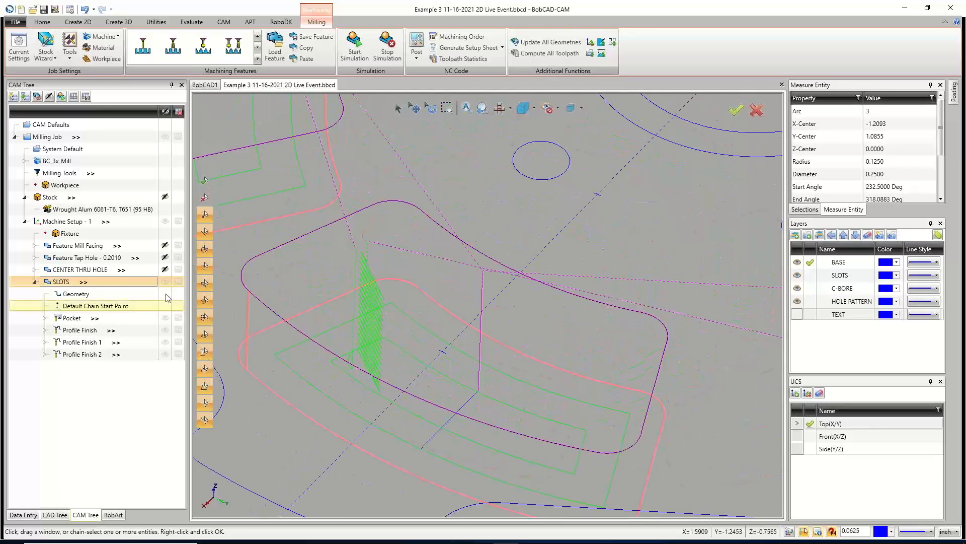
scroll(490, 340, down, 3)
scroll(449, 338, up, 4)
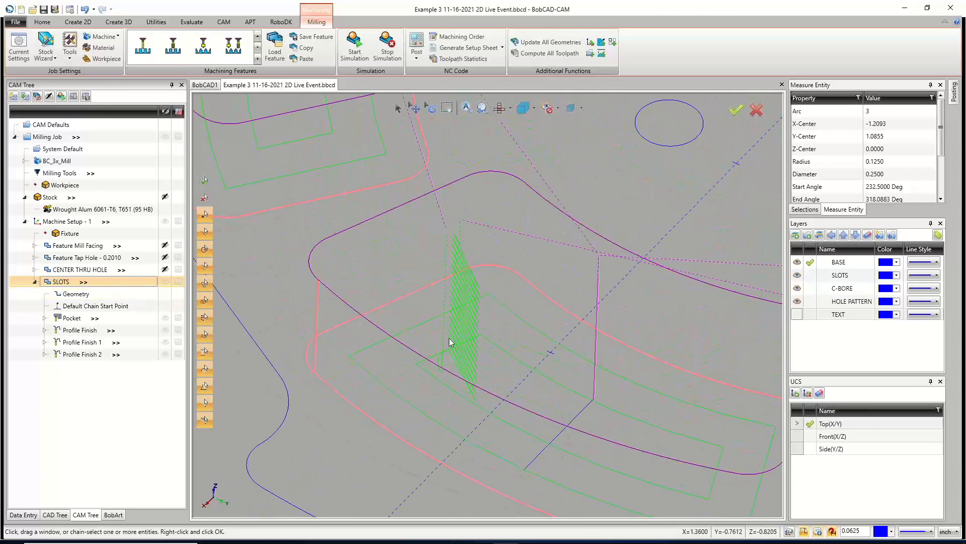
scroll(452, 345, up, 2)
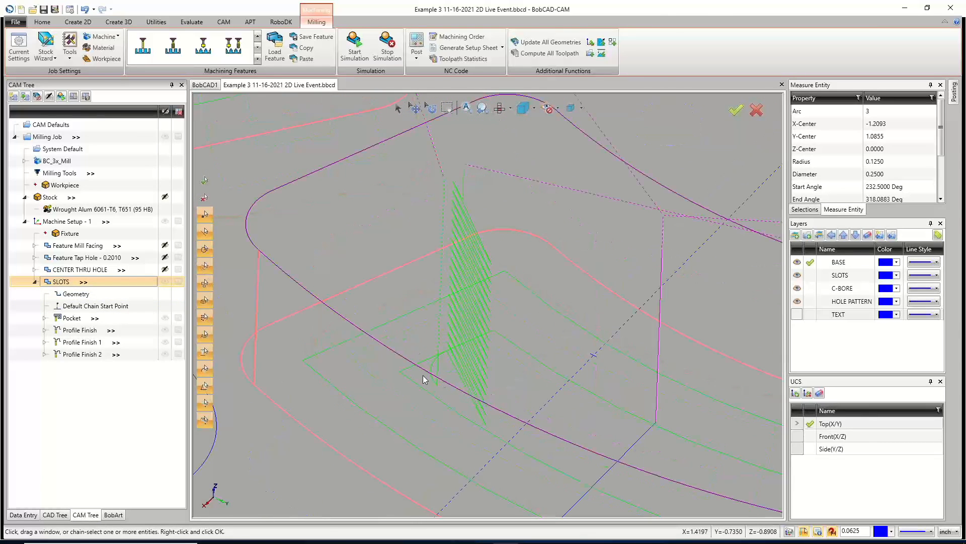
scroll(453, 346, down, 5)
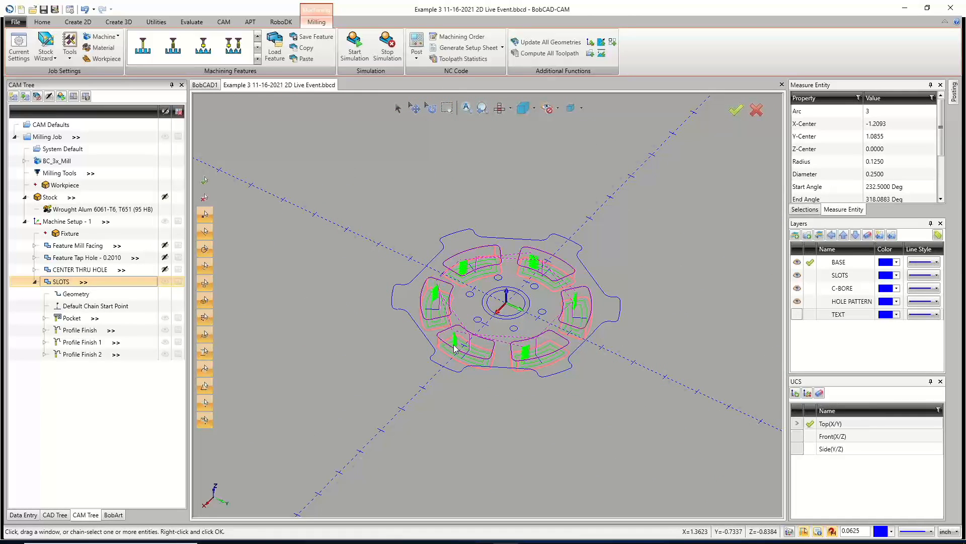
middle_drag(472, 356, 471, 385)
Edit the SLOTS feature, set the pocket stepover to 20%, and recompute the toolpaths.
right_click(74, 285)
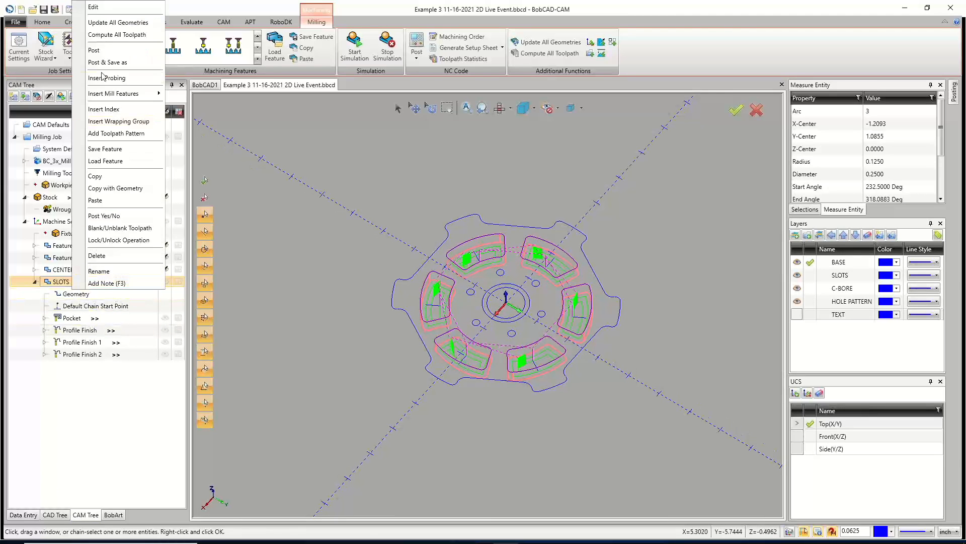
click(90, 7)
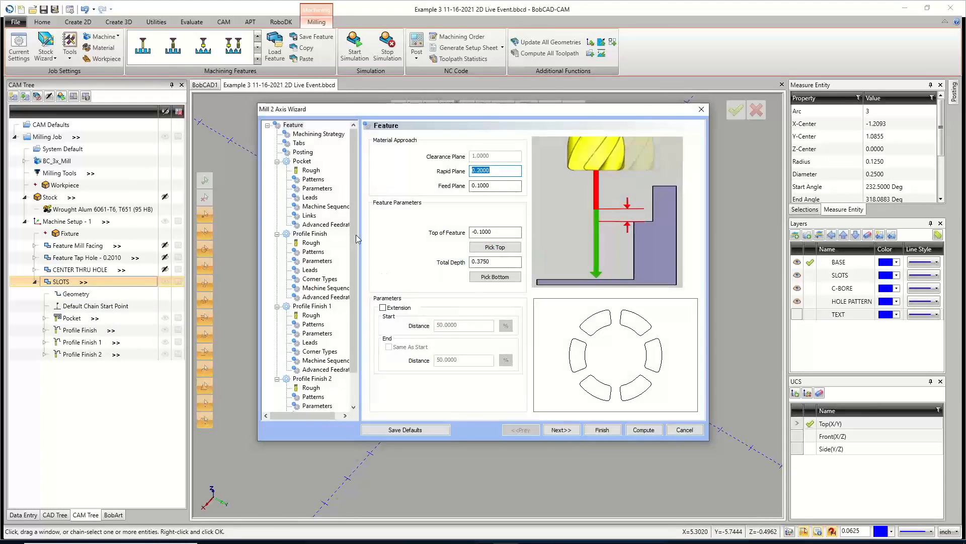
click(313, 179)
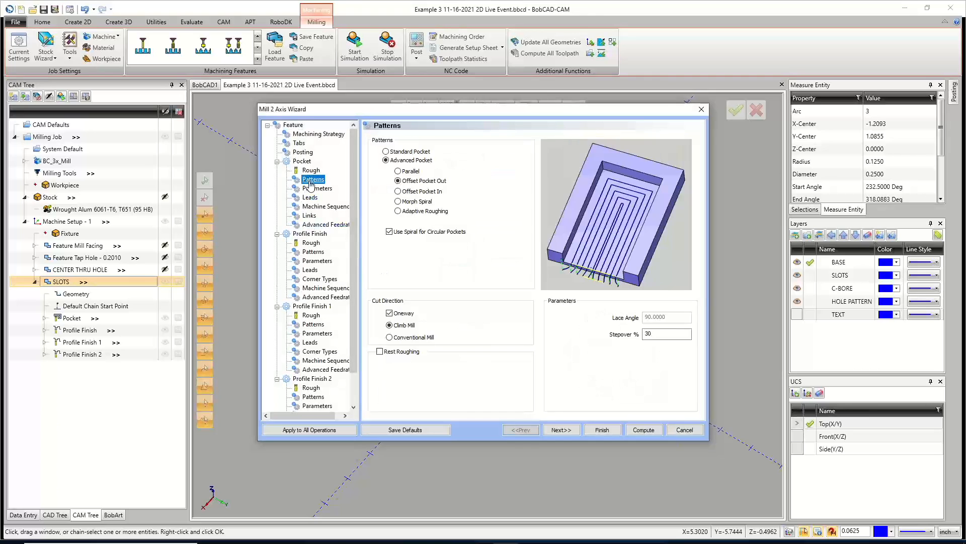
double_click(656, 335)
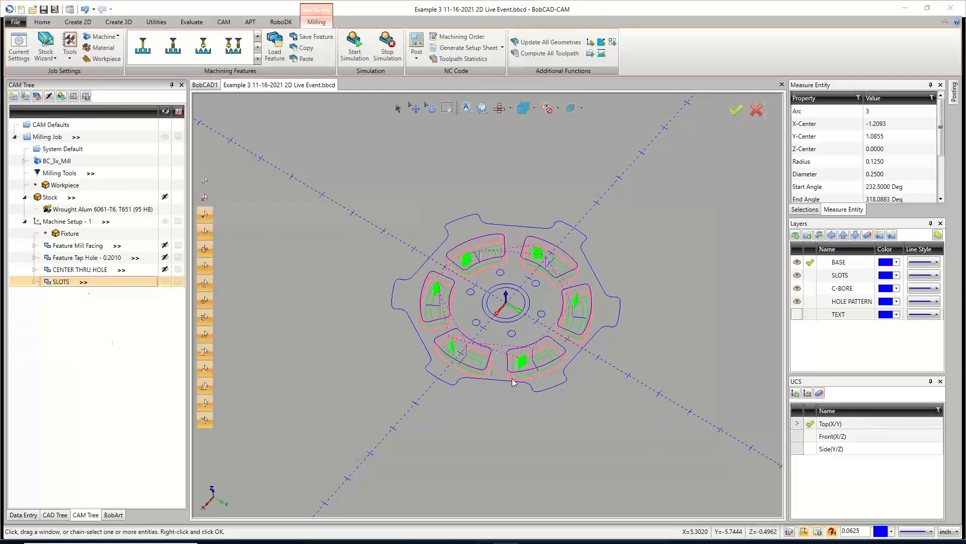
click(648, 431)
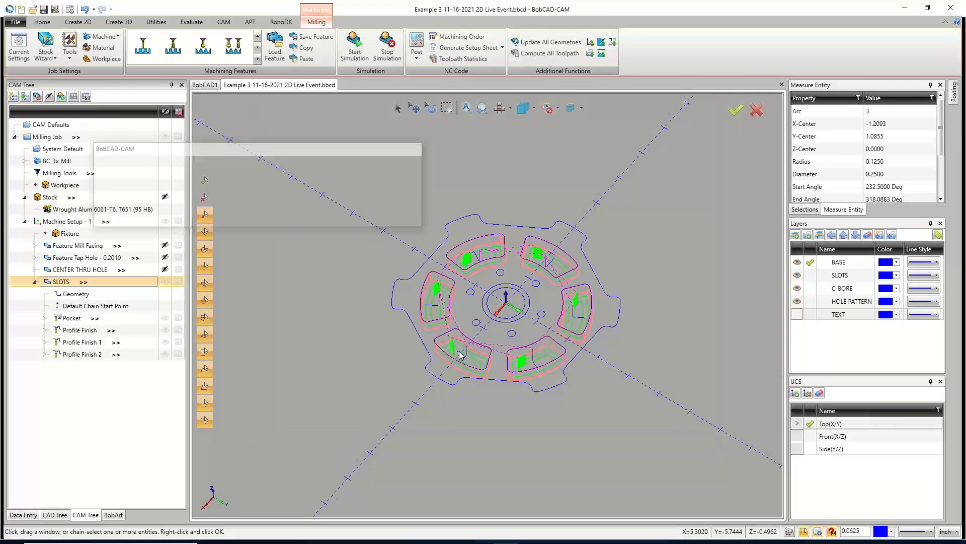
Examine the recomputed pocket toolpath in the top view of the slots.
scroll(468, 361, up, 5)
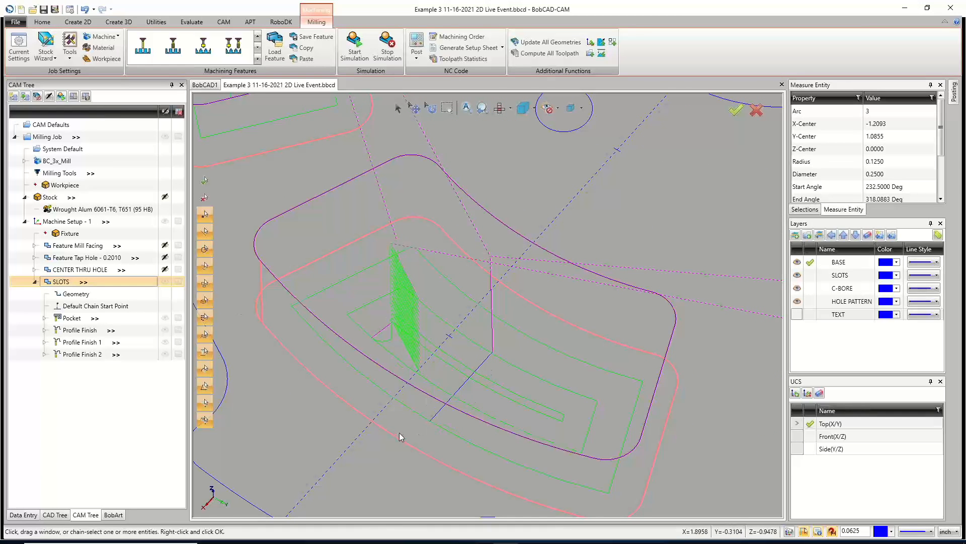
scroll(420, 373, up, 5)
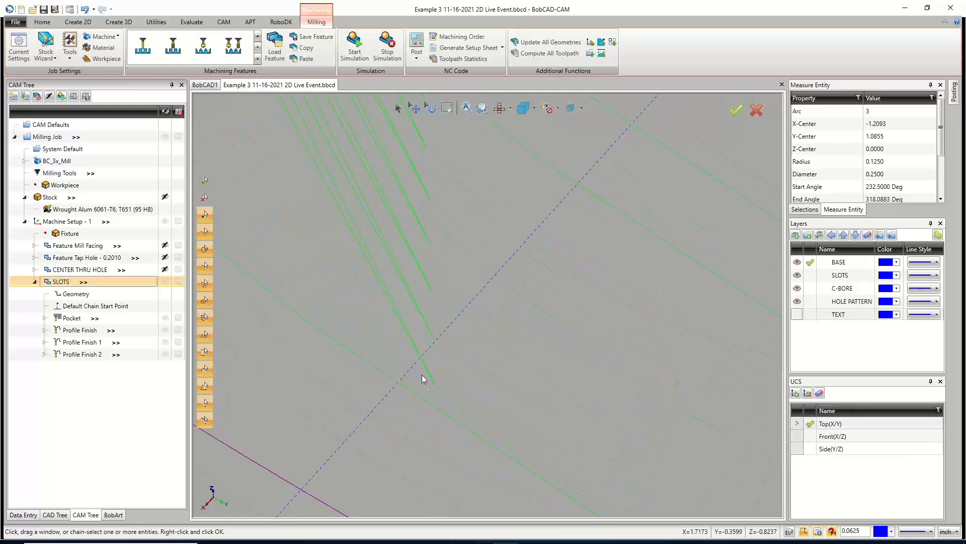
key(t)
scroll(426, 375, down, 8)
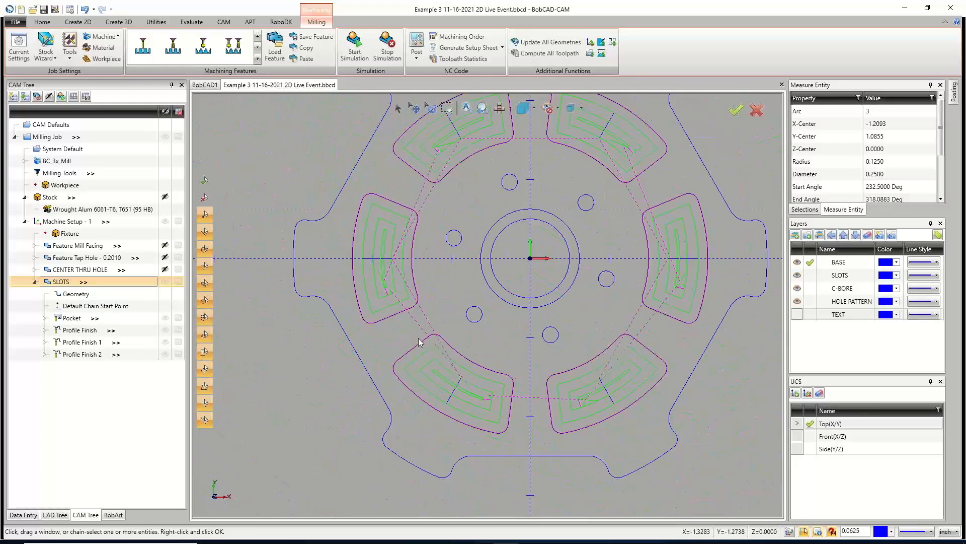
scroll(376, 278, up, 6)
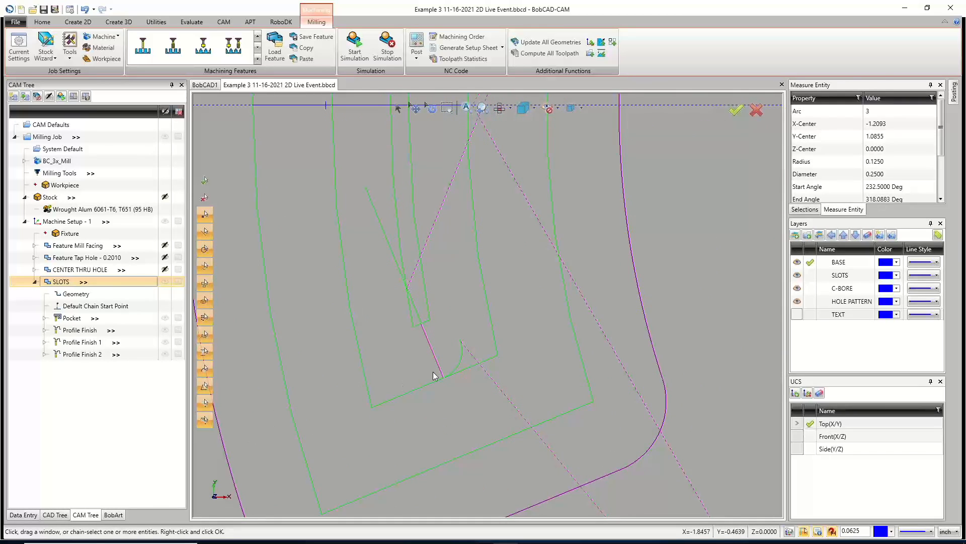
Select the Pocket and then the Profile Finish operations and examine their toolpaths on the slots.
click(164, 281)
click(83, 320)
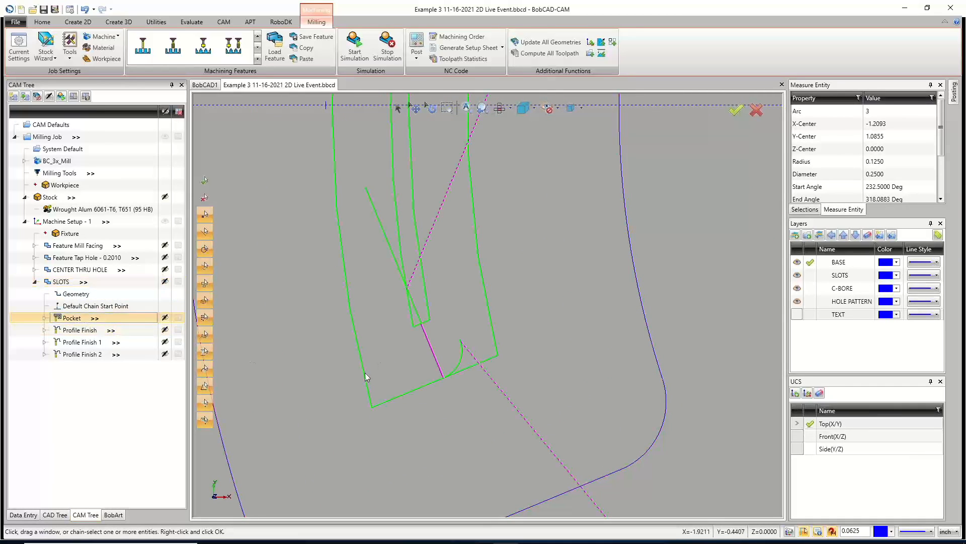
middle_drag(459, 373, 461, 359)
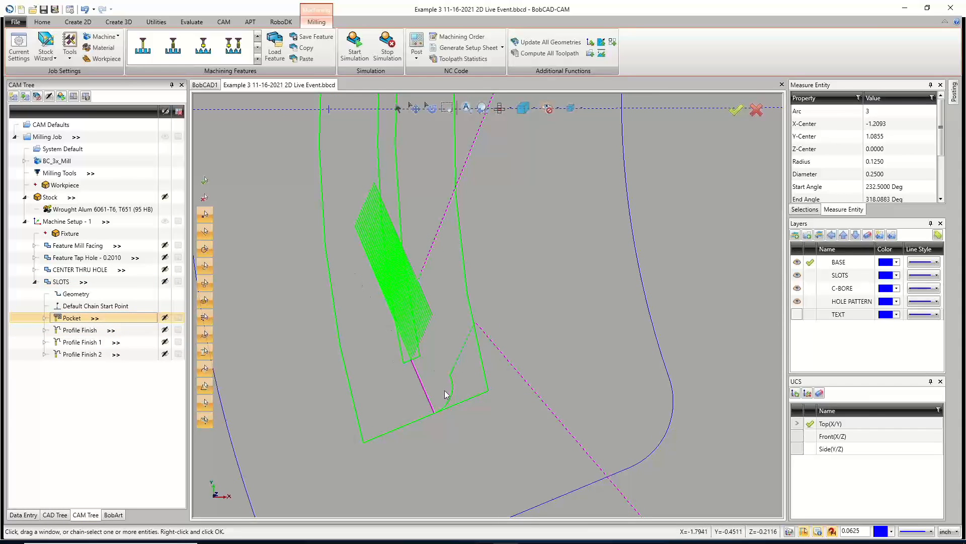
scroll(412, 358, down, 10)
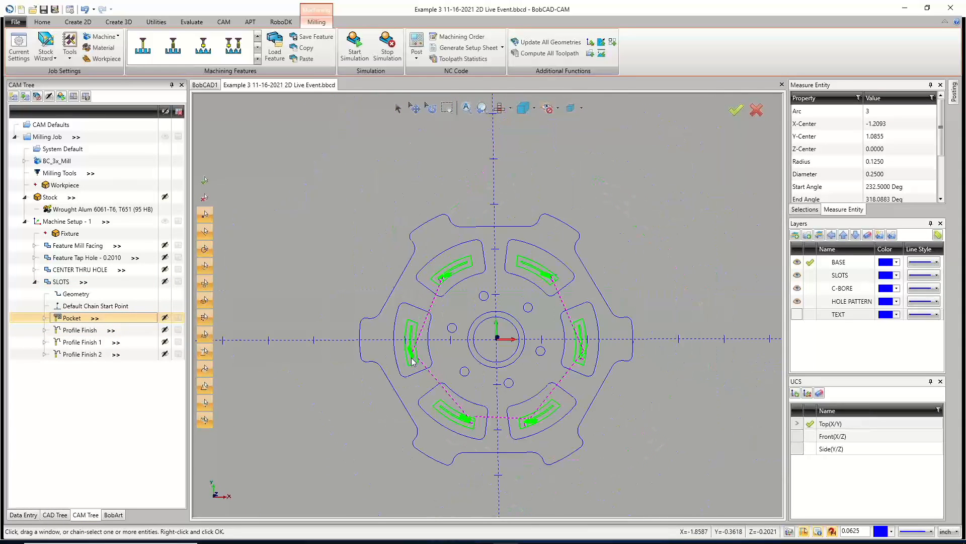
scroll(427, 347, up, 10)
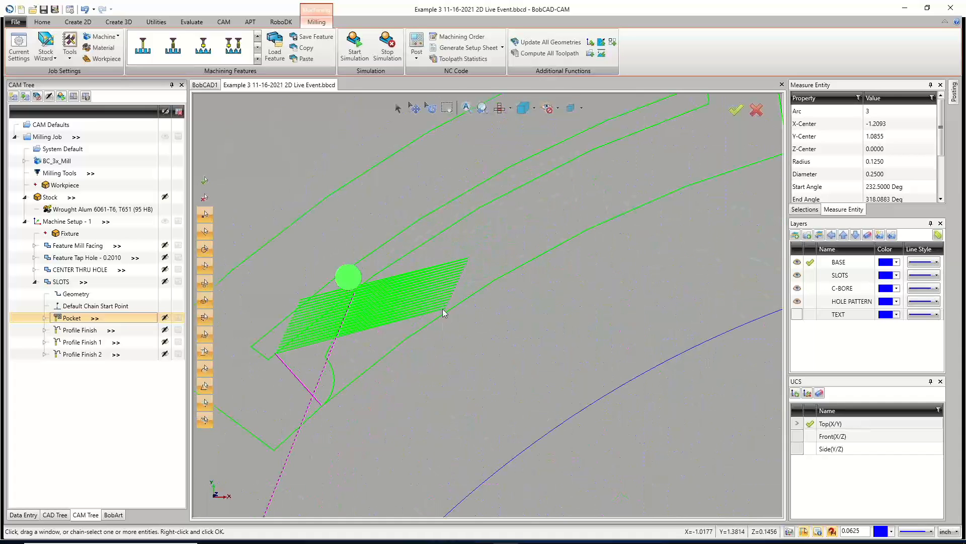
scroll(442, 307, down, 10)
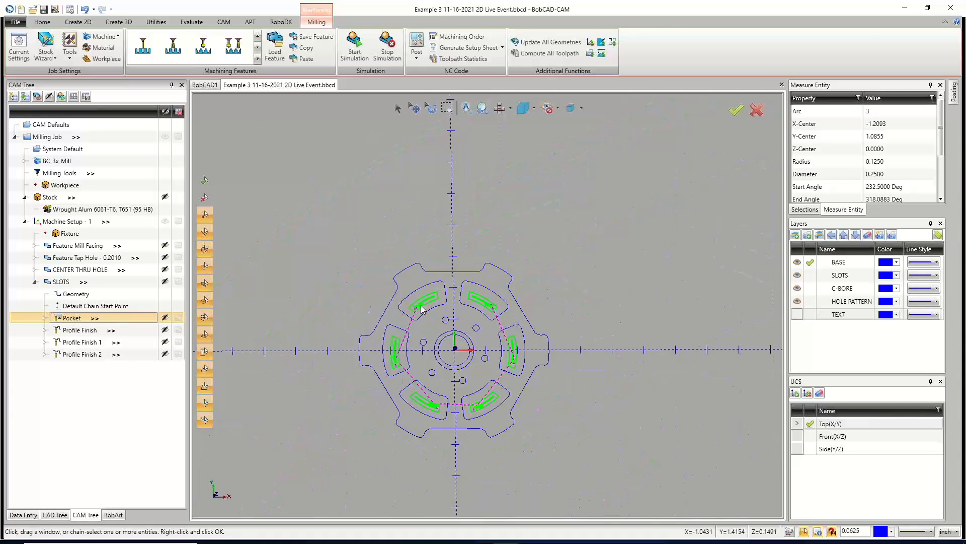
scroll(443, 339, up, 3)
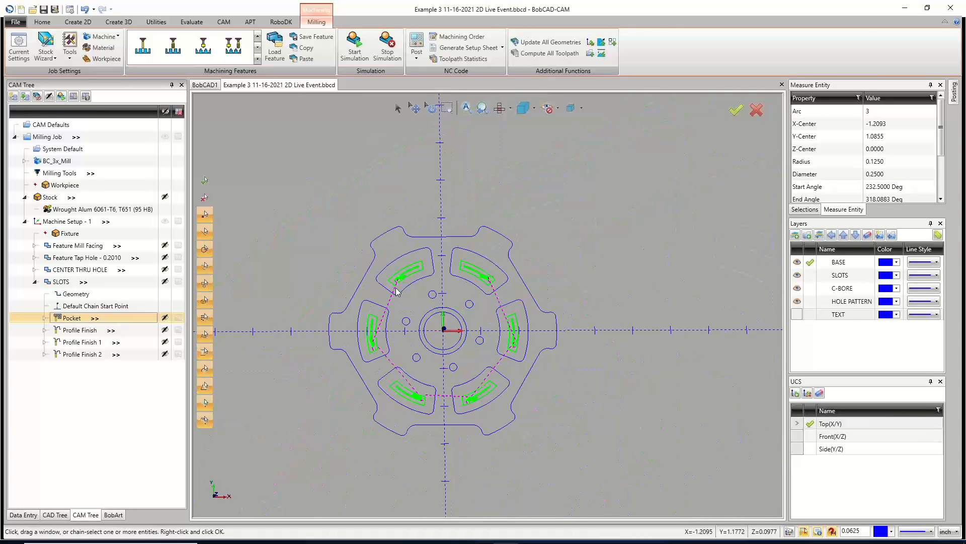
click(72, 330)
scroll(394, 305, up, 6)
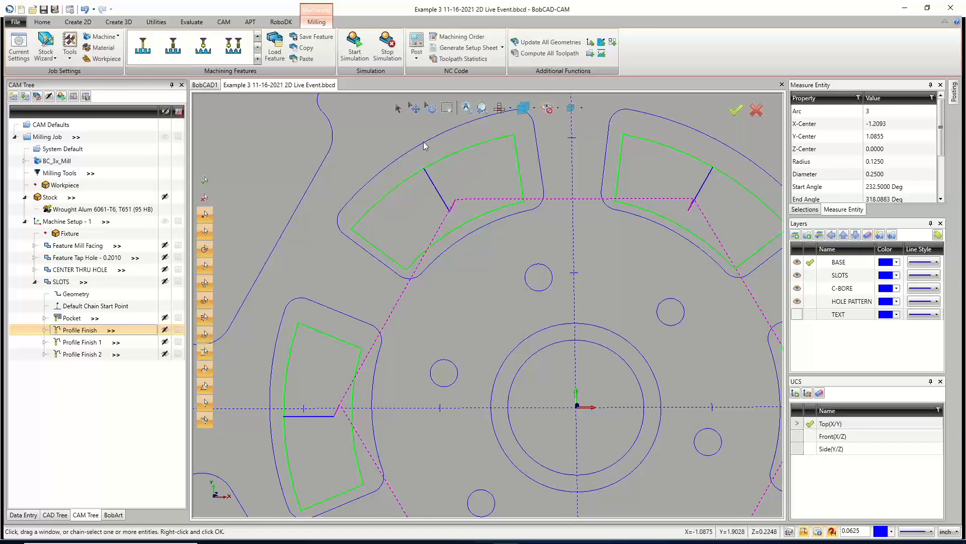
Draw a line about 0.75 in long across the upper-left slot and measure it.
click(78, 21)
click(38, 42)
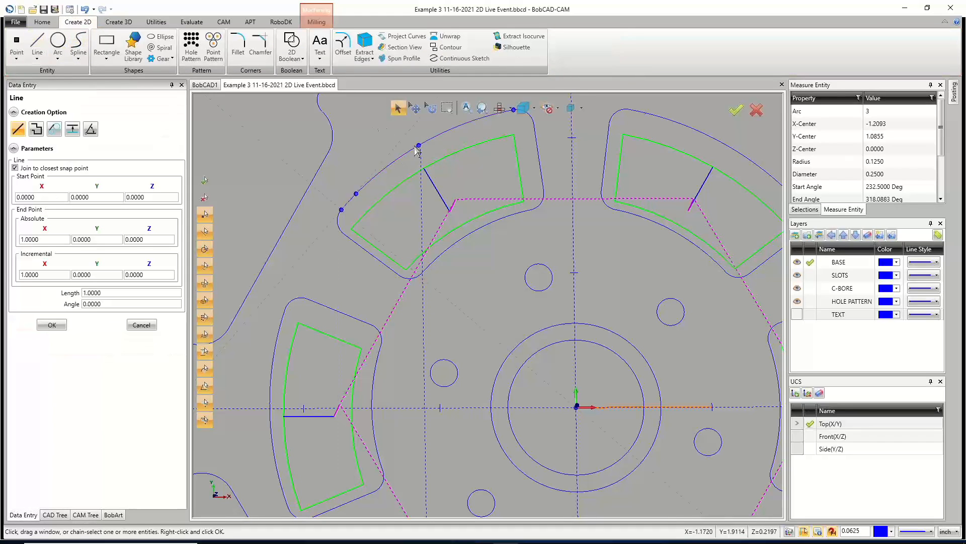
click(472, 236)
click(192, 22)
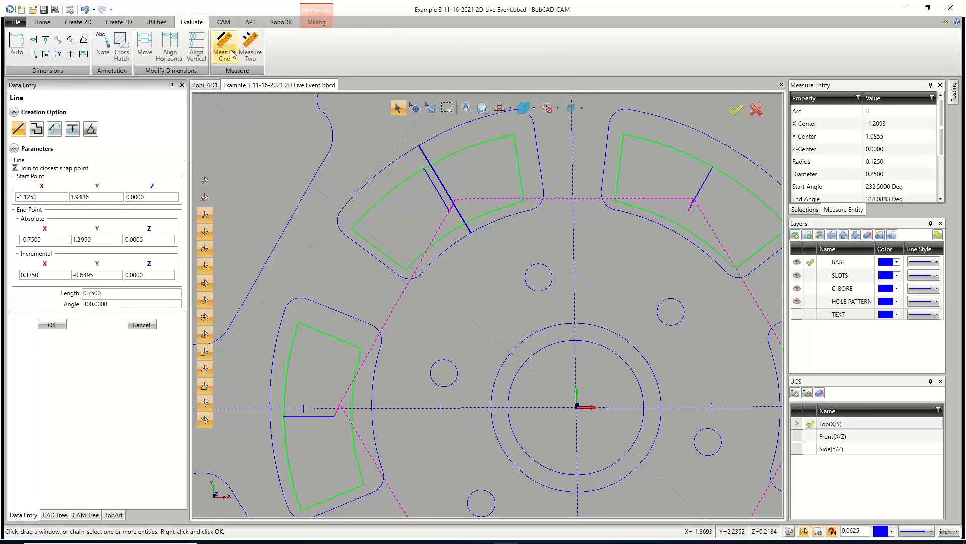
click(142, 324)
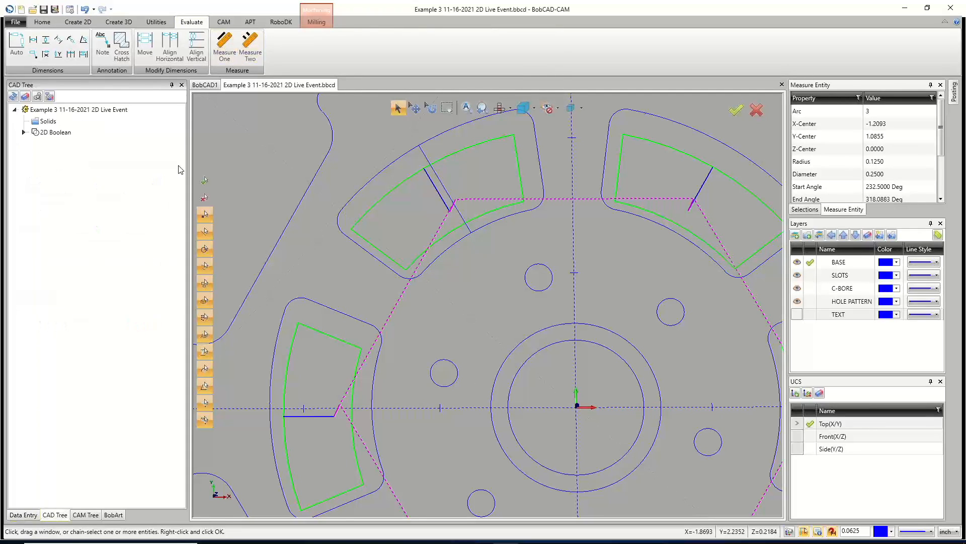
click(224, 45)
click(439, 181)
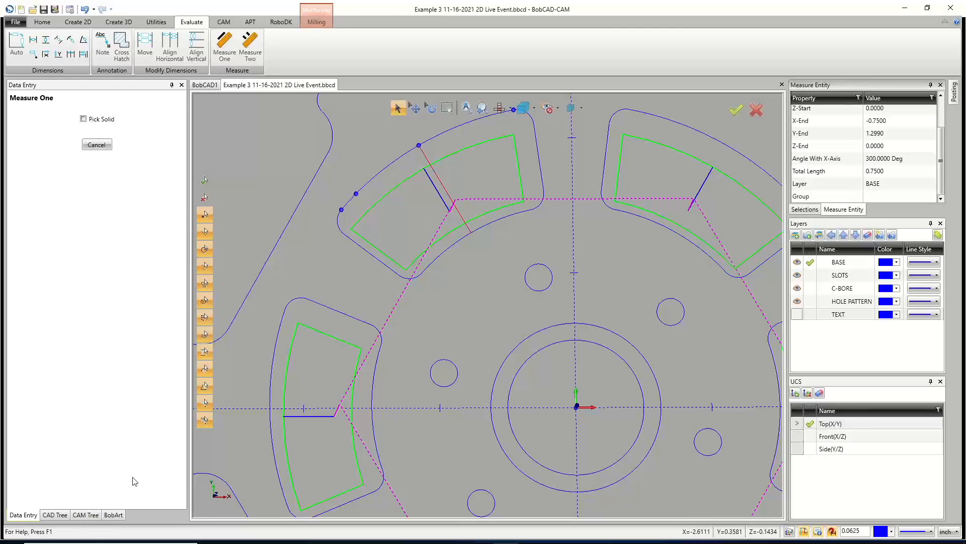
Edit the SLOTS Profile Finish operation, set its lead-in length to (.75-.25)/2 (0.25 in), and compute.
click(84, 514)
right_click(87, 334)
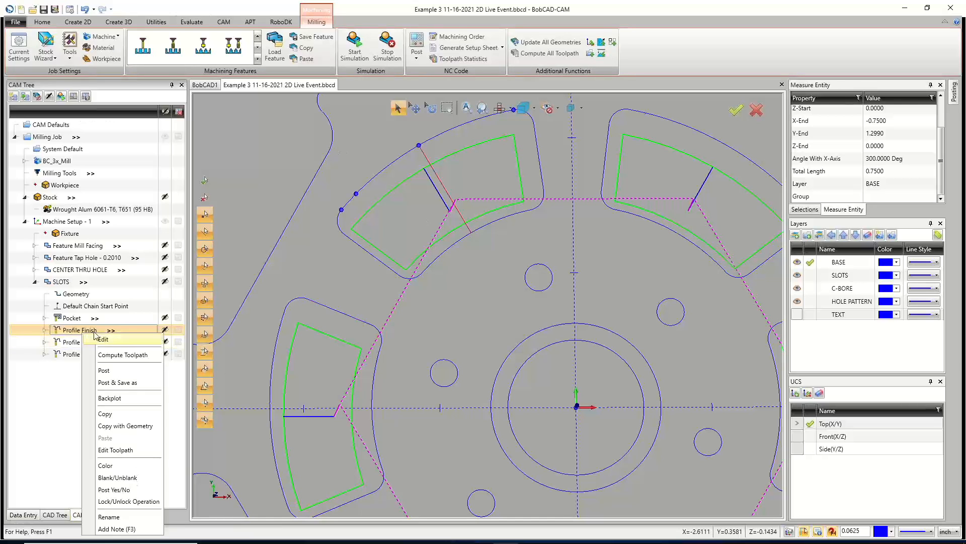
click(104, 340)
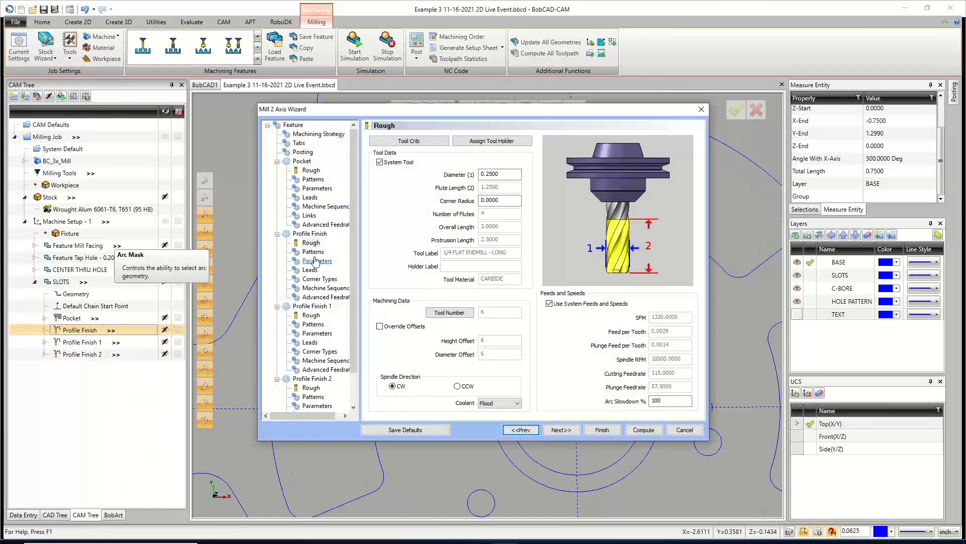
click(310, 270)
double_click(523, 356)
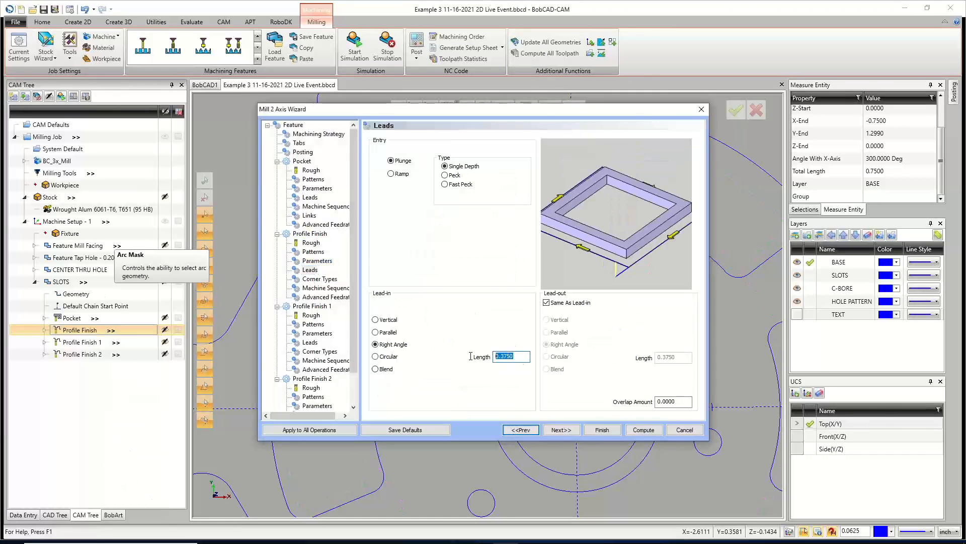
text(.25)
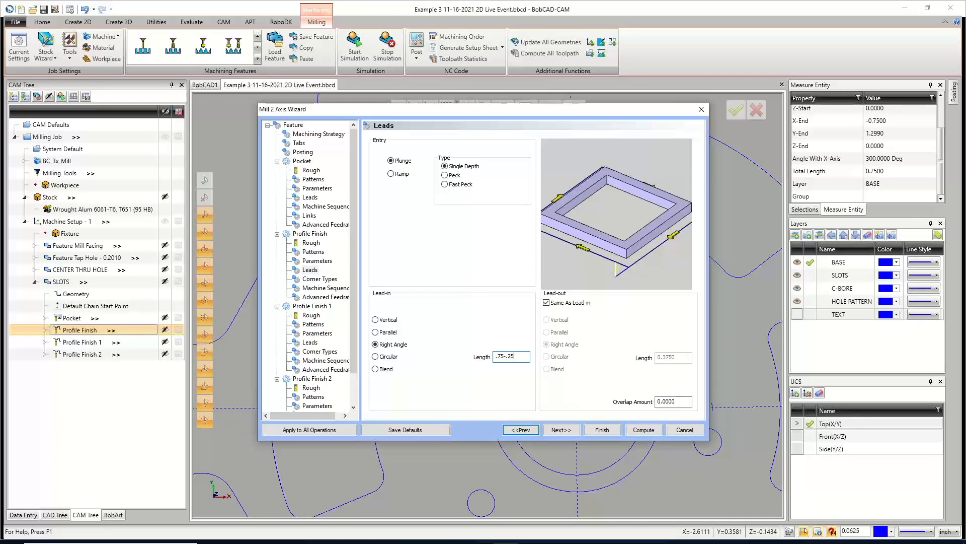
click(524, 356)
text(/2)
click(685, 403)
click(644, 429)
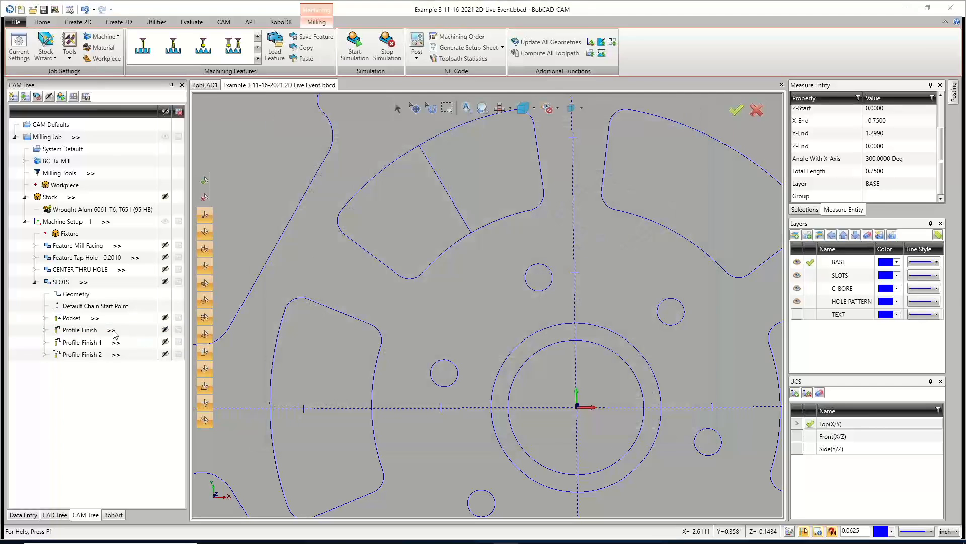
Reopen the Profile Finish operation and apply its leads to all operations, checking the Profile Finish 1 leads.
middle_drag(445, 260, 451, 258)
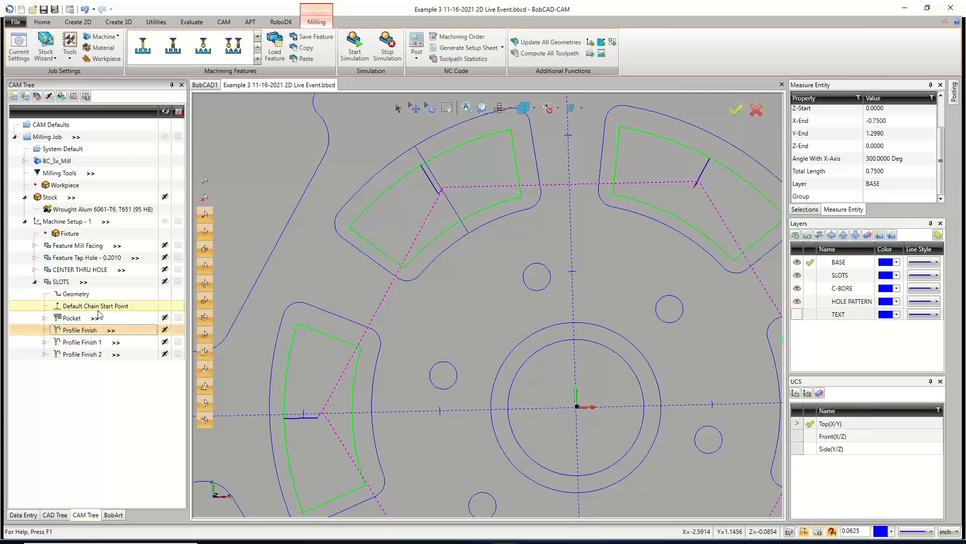
right_click(75, 330)
click(50, 338)
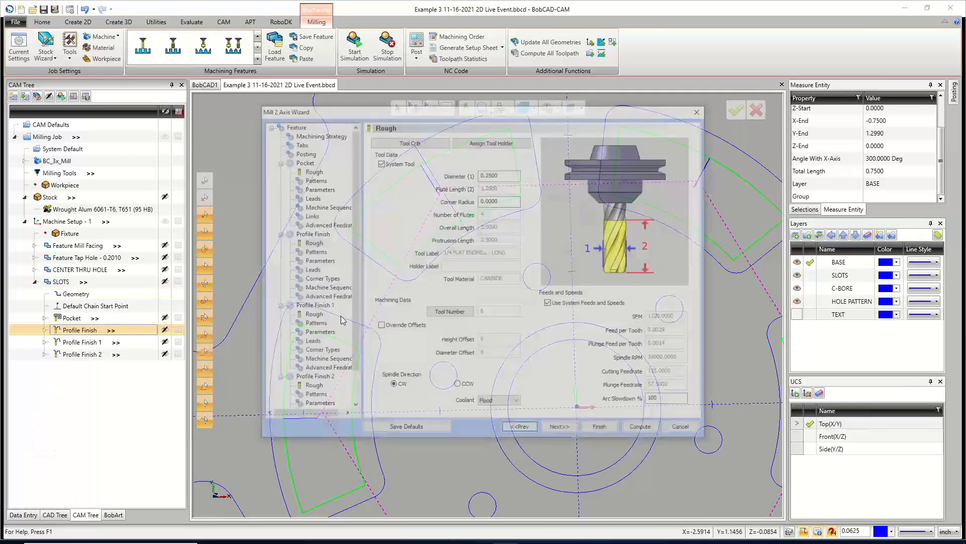
click(309, 270)
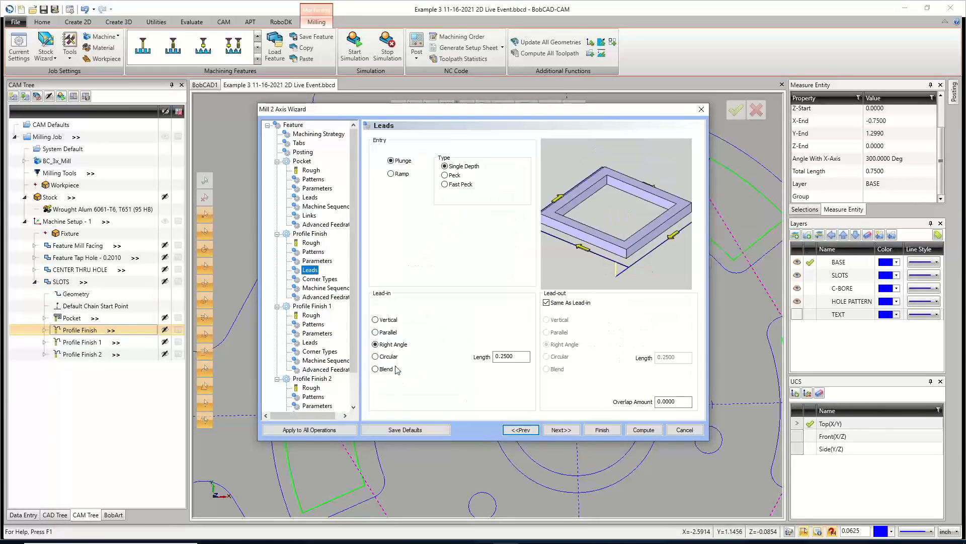
click(313, 430)
click(310, 343)
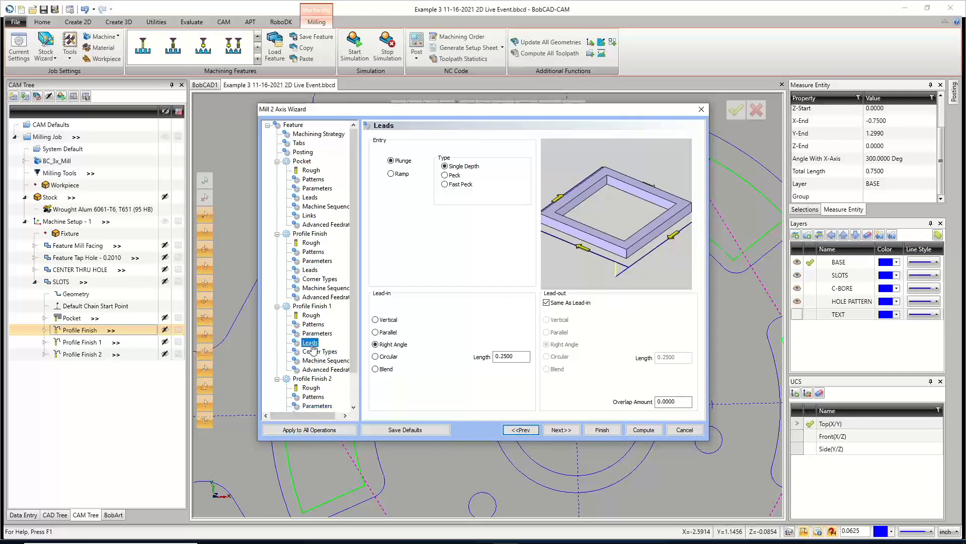
Set the Pocket operation's entry to Spiral and compute the toolpaths.
key(Down)
key(Down)
key(Down)
key(Down)
key(Down)
key(Down)
key(Down)
key(Down)
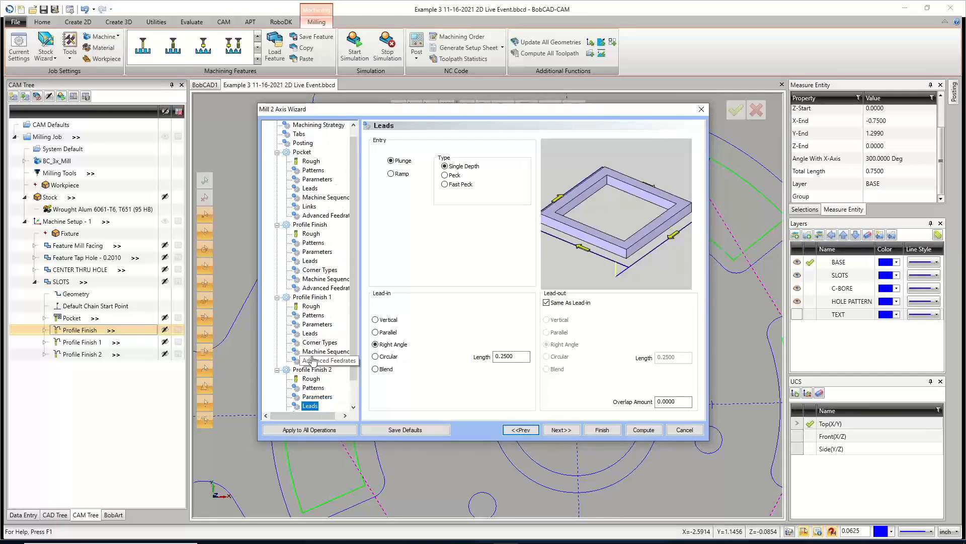
click(310, 189)
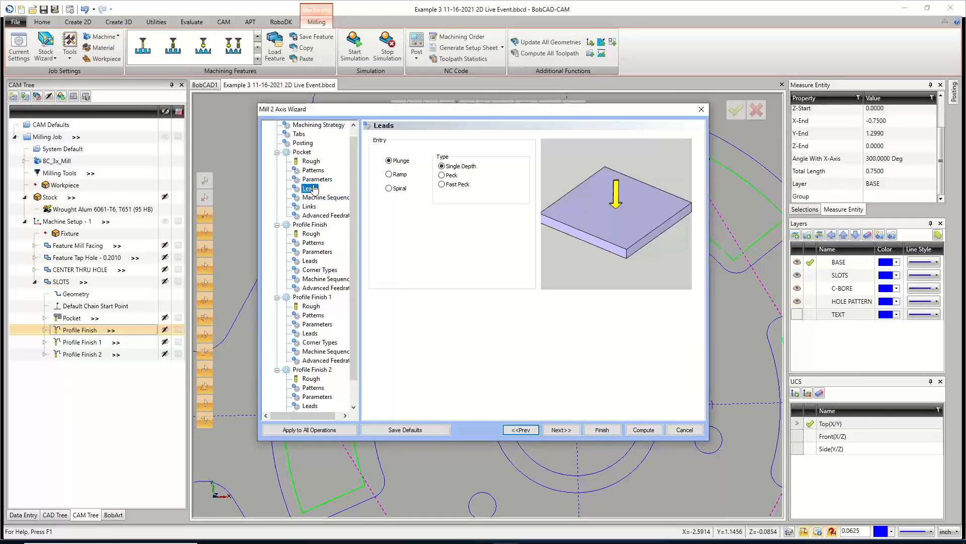
click(388, 189)
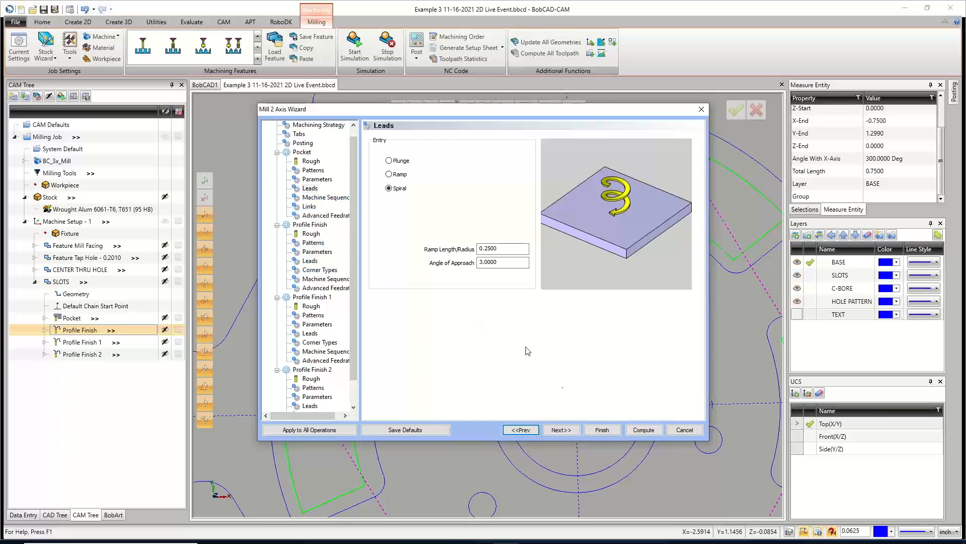
click(643, 431)
Copy the SLOTS feature and paste it into Machine Setup - 1, loading its top of feature and depth values.
scroll(436, 368, down, 8)
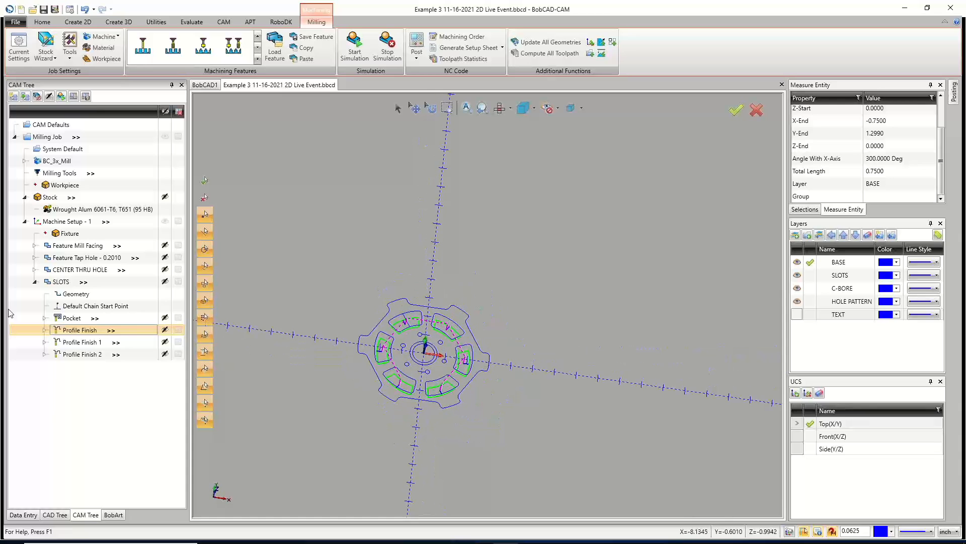
click(35, 282)
middle_drag(420, 312, 464, 287)
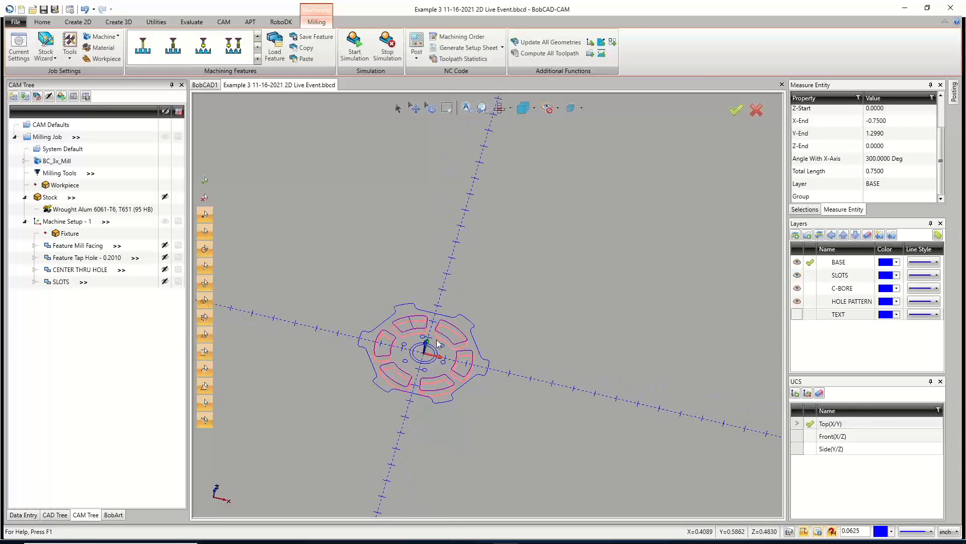
middle_drag(453, 336, 449, 346)
scroll(419, 360, up, 5)
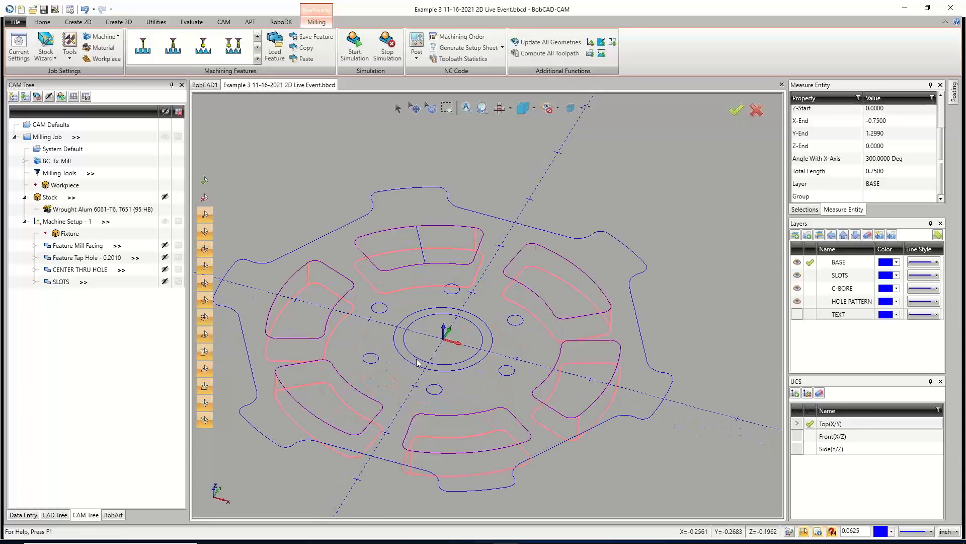
right_click(61, 283)
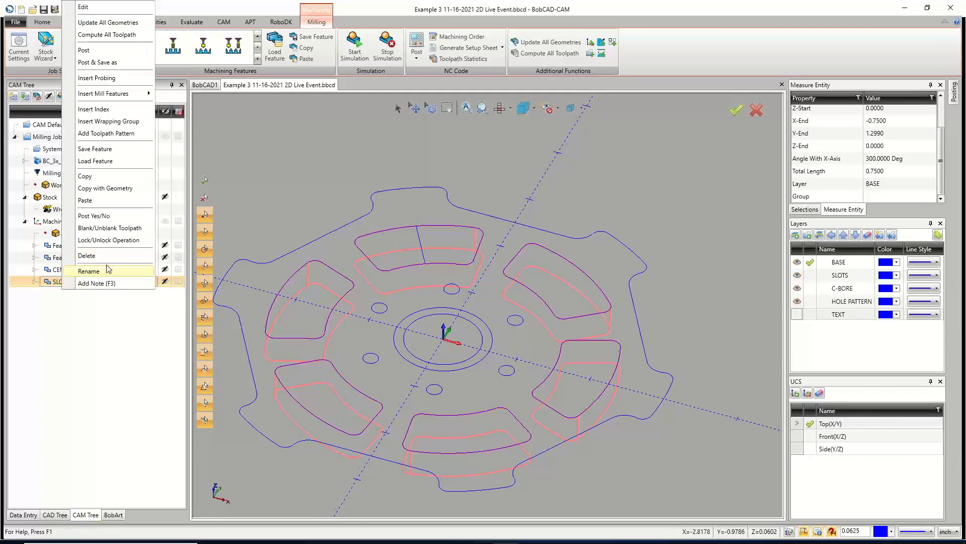
click(84, 176)
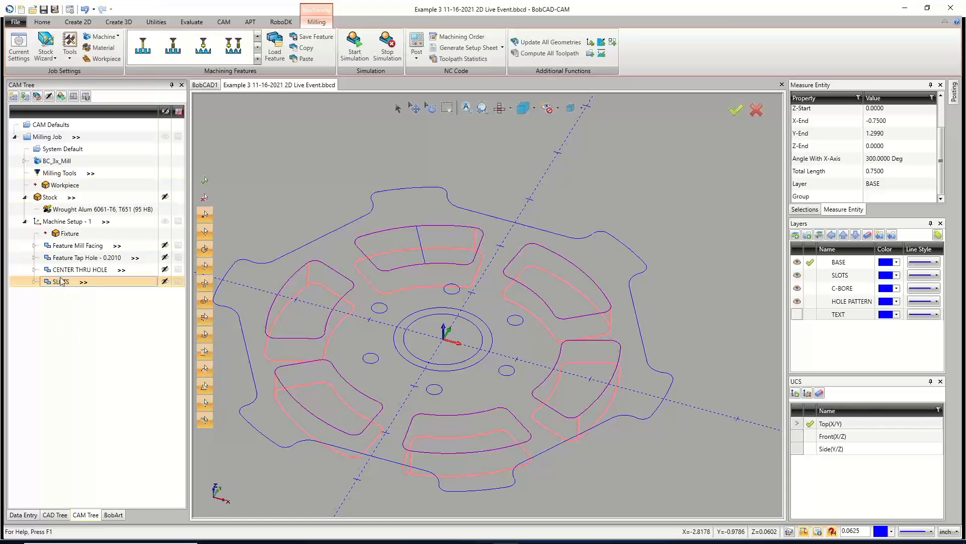
right_click(66, 222)
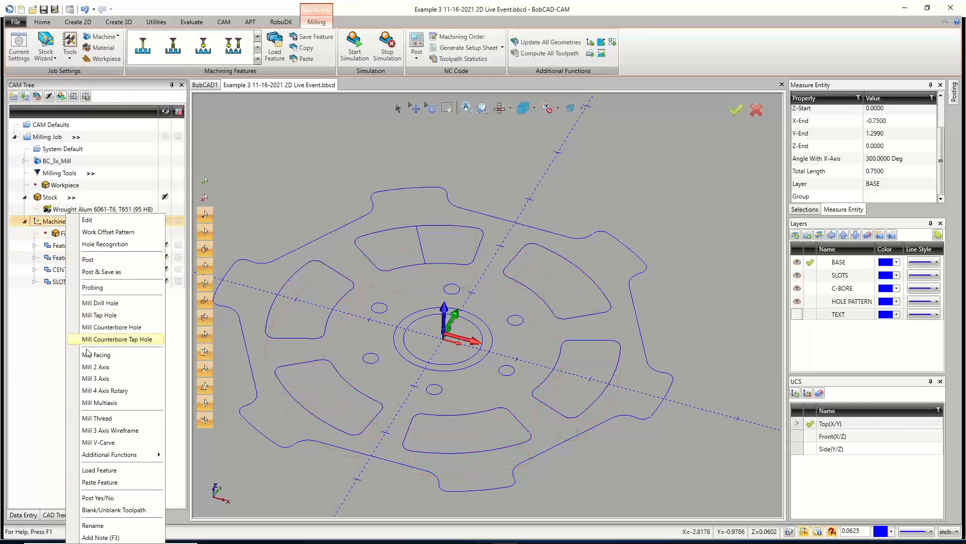
click(99, 481)
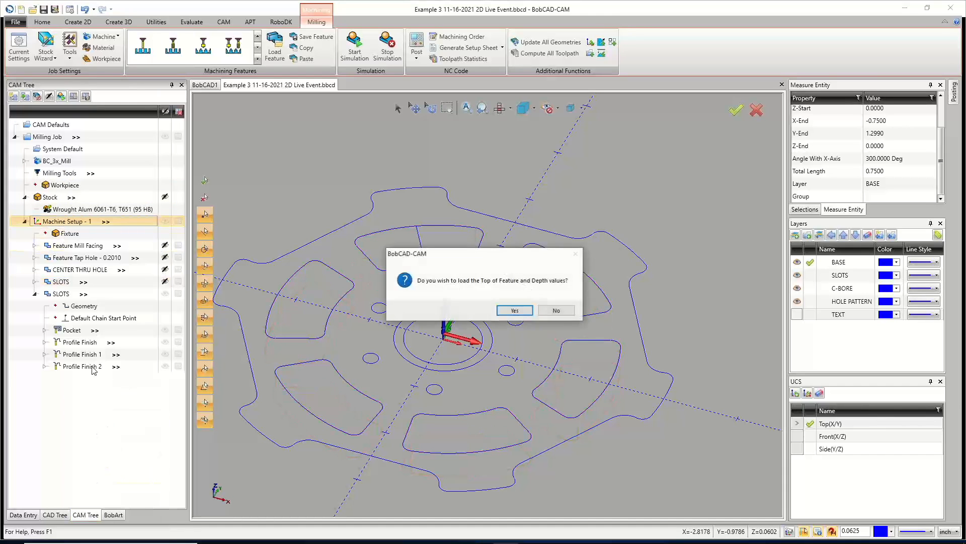
click(512, 310)
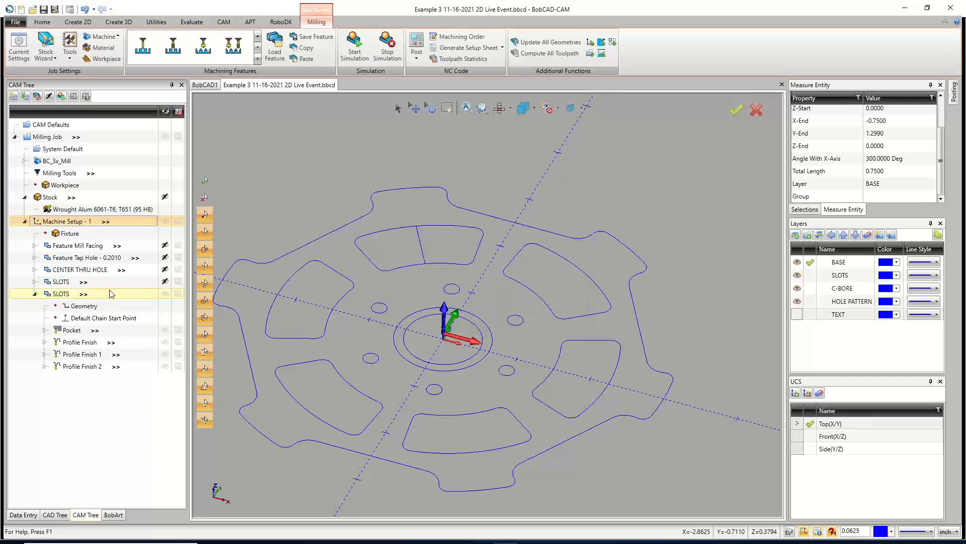
Rename the pasted feature C-BORE.
right_click(60, 294)
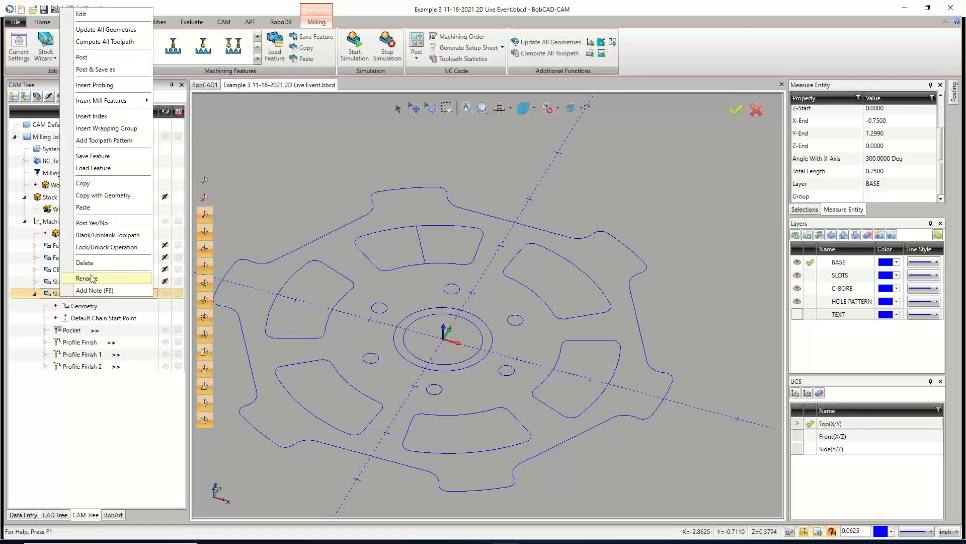
click(91, 278)
text(C-BORE)
key(Return)
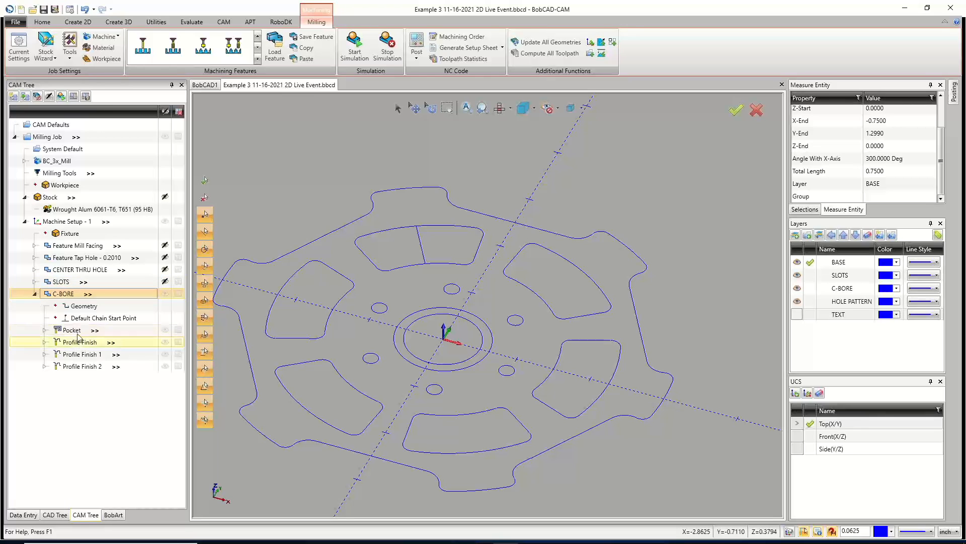
Reselect the C-BORE geometry as the counterbore circle around the center hole and set the depth to 0.125.
right_click(67, 308)
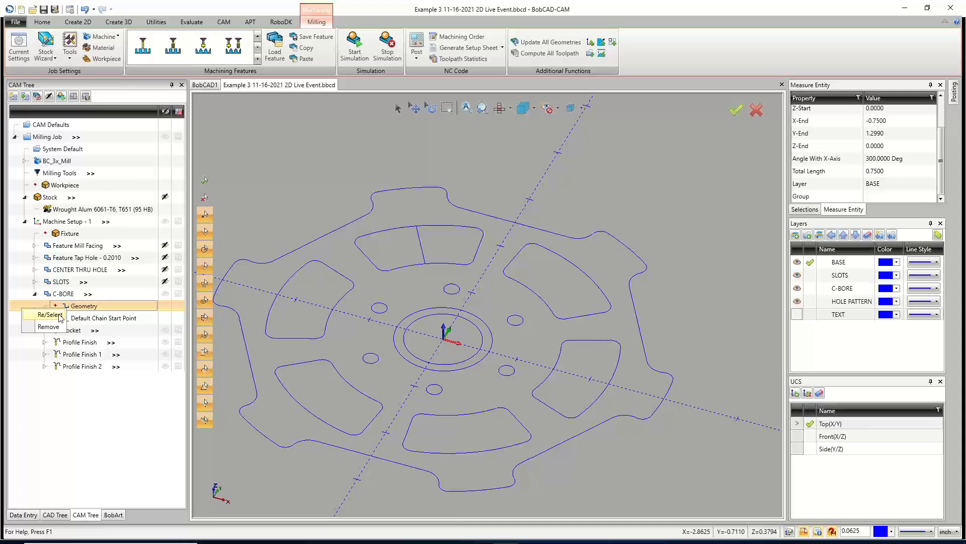
click(49, 314)
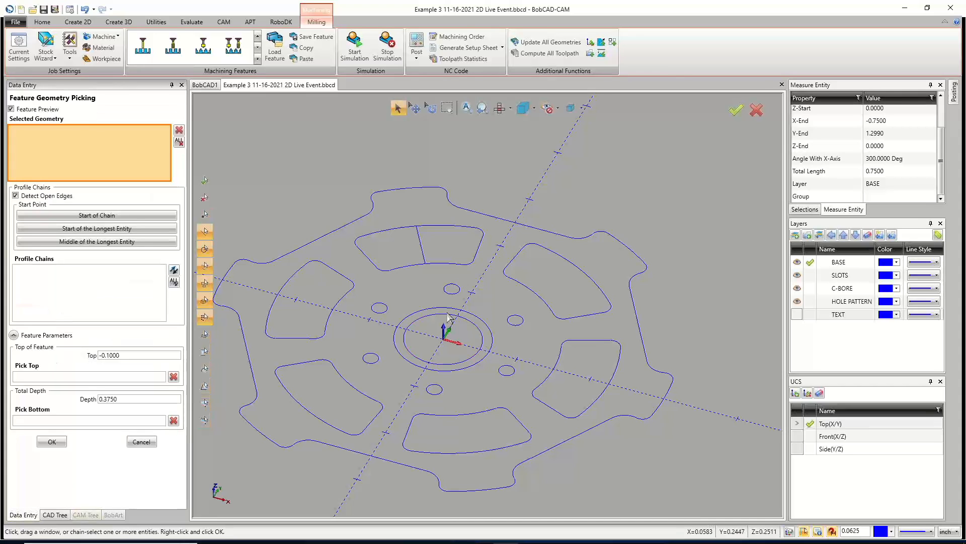
click(489, 351)
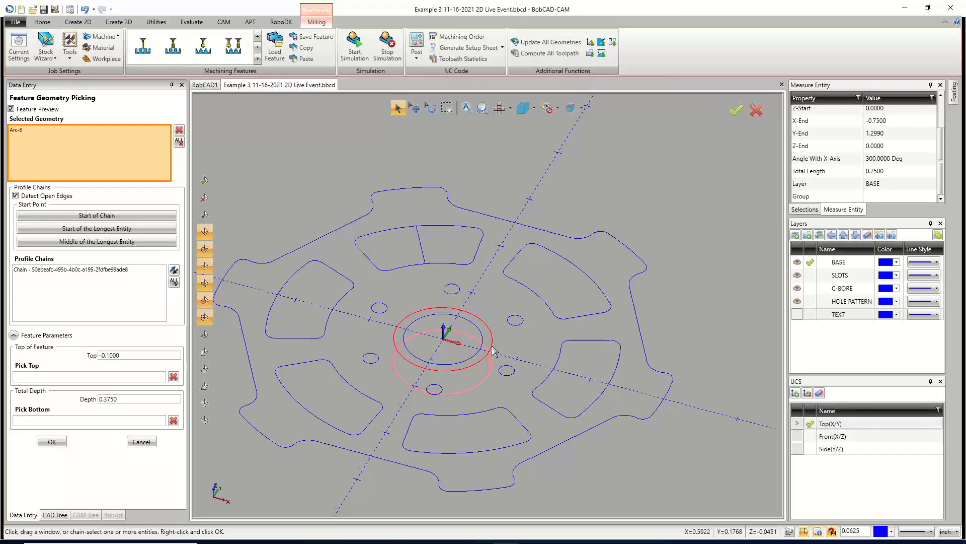
double_click(112, 399)
key(BackSpace)
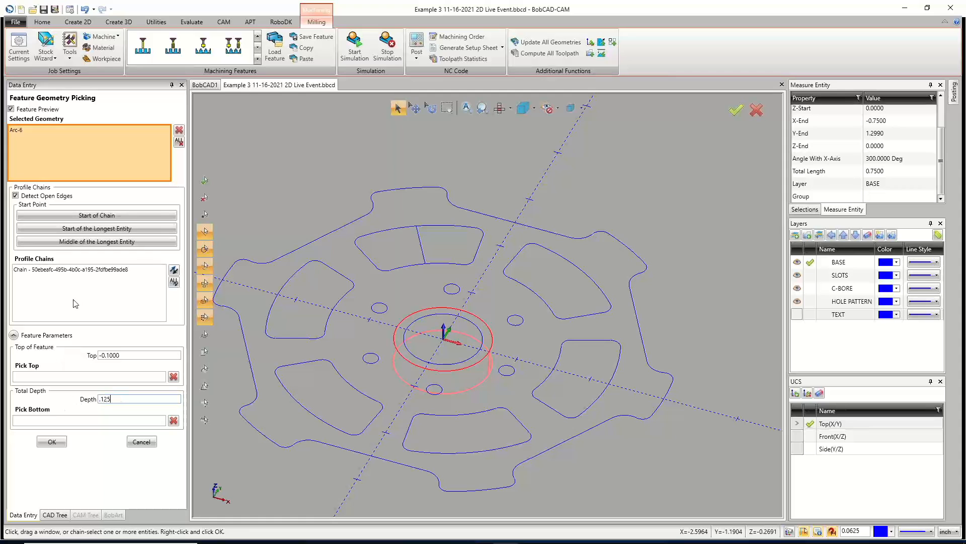
click(52, 441)
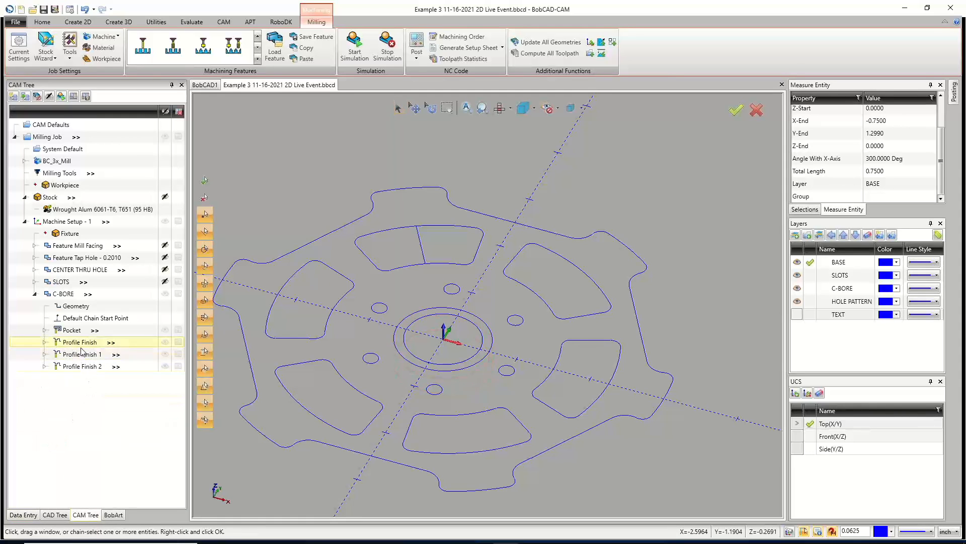
Edit the C-BORE Profile Finish, set the lead-in length to 0.5 in, and apply the leads to all operations.
right_click(91, 343)
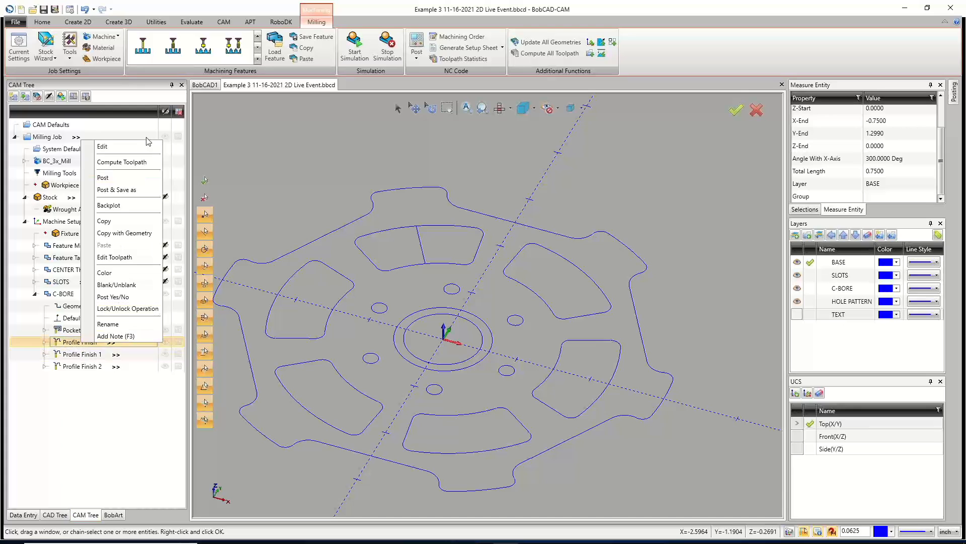
click(145, 137)
click(82, 344)
right_click(82, 345)
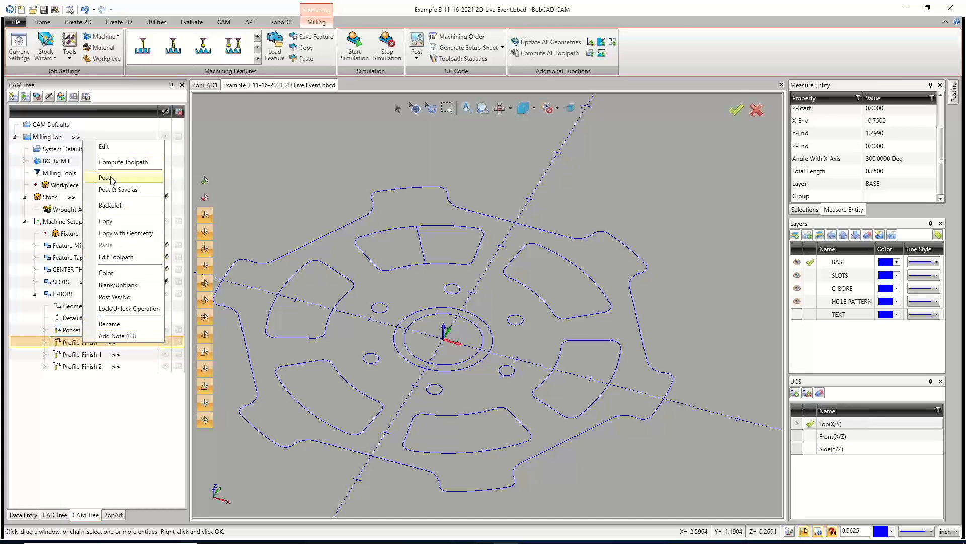
click(114, 150)
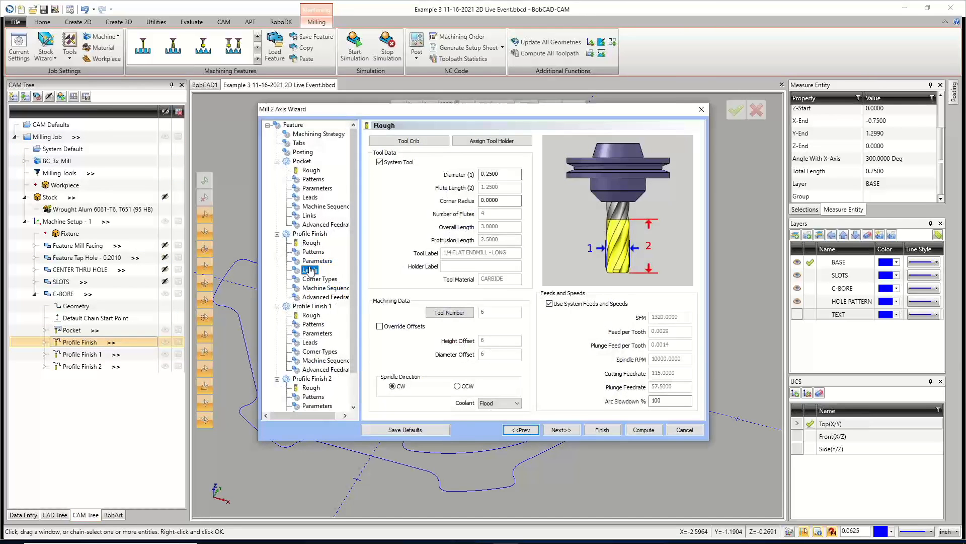
click(311, 270)
double_click(509, 356)
text(1.25-.2)
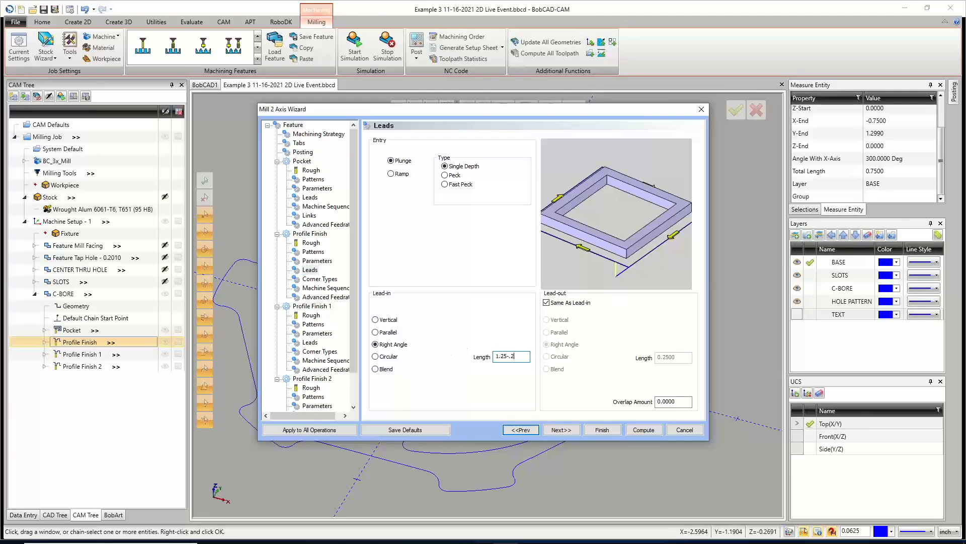
text(5)
key(Tab)
click(515, 357)
click(334, 431)
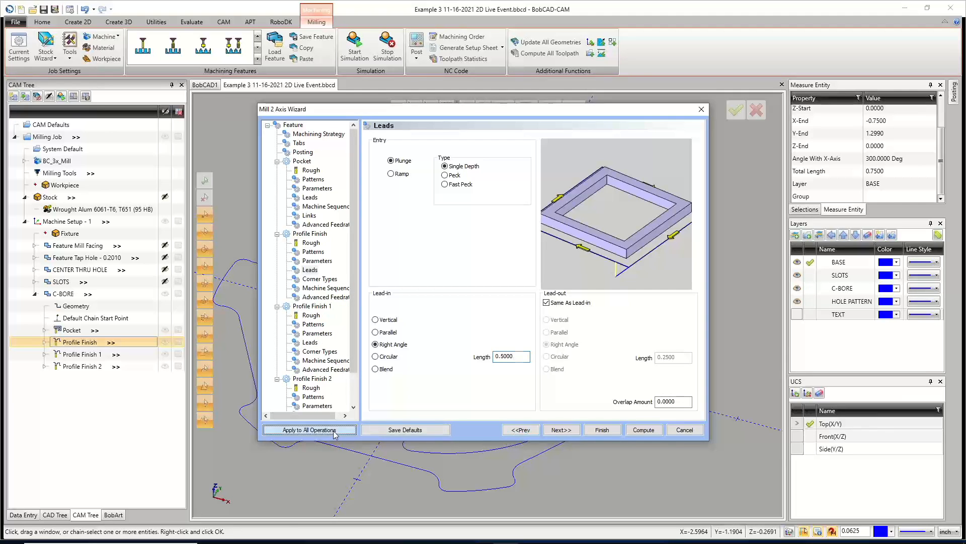
Check the Pocket entry leads and compute the C-BORE toolpaths.
click(310, 197)
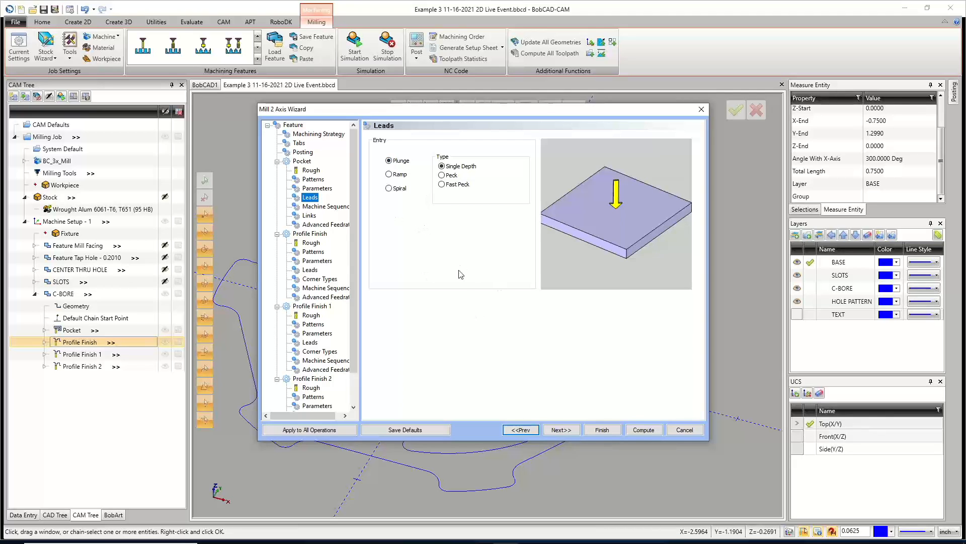
click(644, 430)
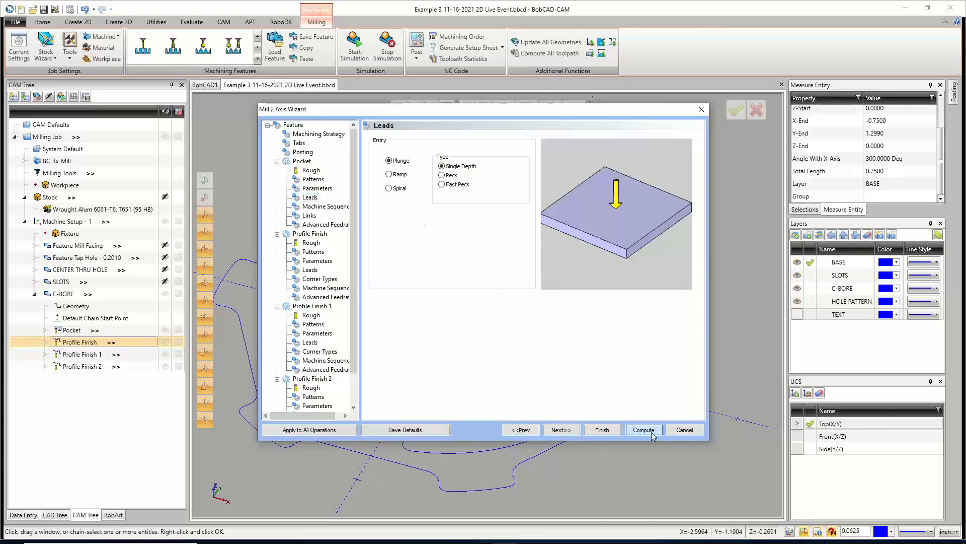
scroll(440, 361, up, 5)
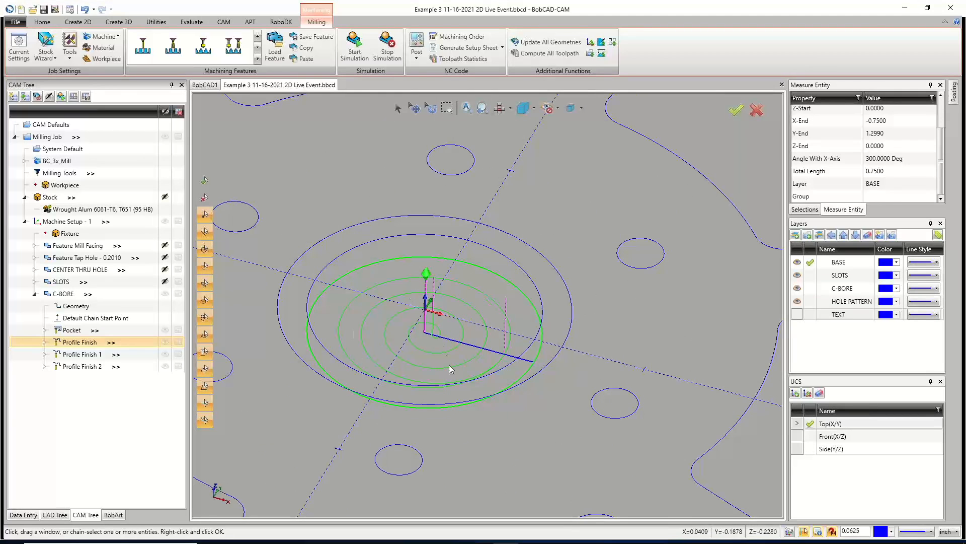
Return to the top view of the part and collapse the C-BORE feature in the CAM tree.
scroll(442, 372, down, 3)
scroll(442, 372, down, 3)
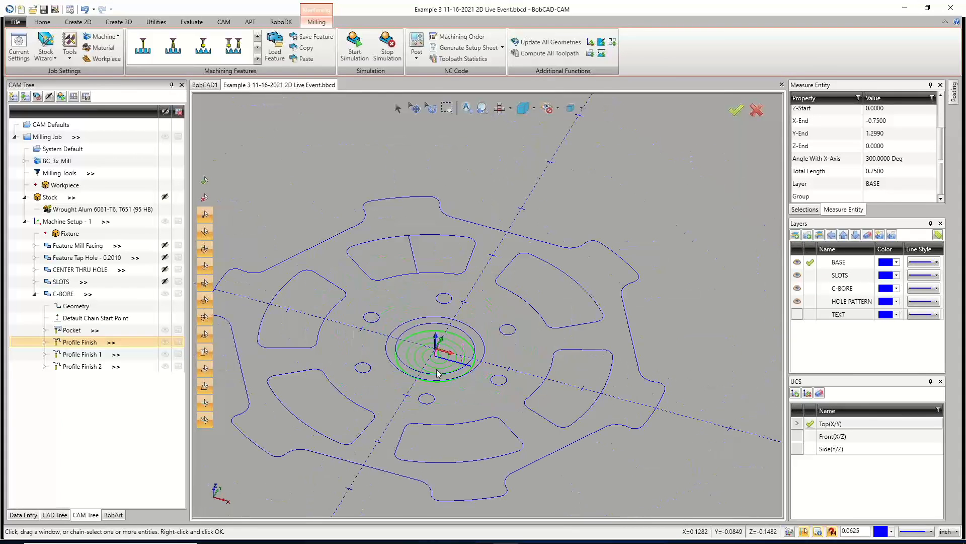
scroll(372, 439, up, 2)
mouse_move(438, 426)
middle_down()
mouse_move(429, 445)
mouse_move(453, 456)
middle_up()
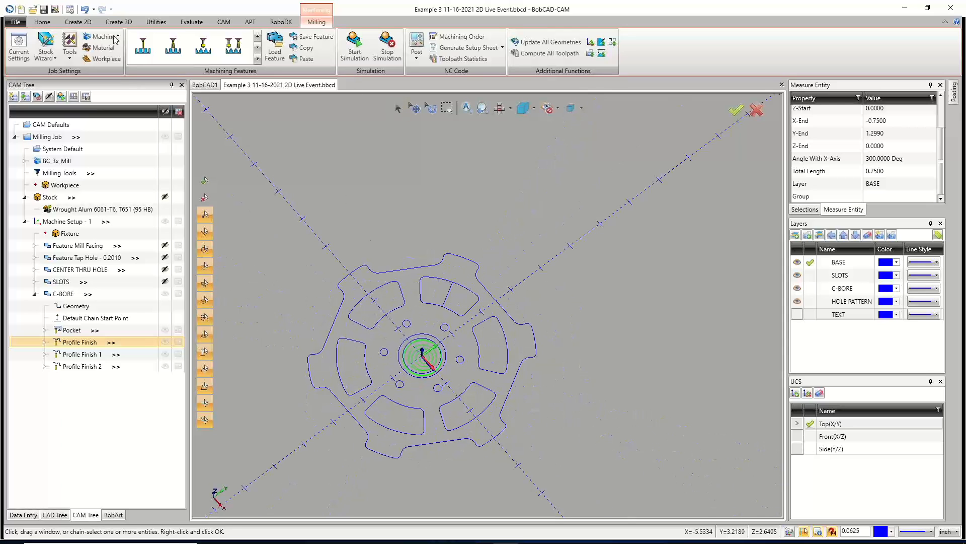
mouse_move(380, 413)
middle_down()
mouse_move(403, 396)
mouse_move(416, 427)
mouse_move(508, 386)
mouse_move(416, 377)
middle_up()
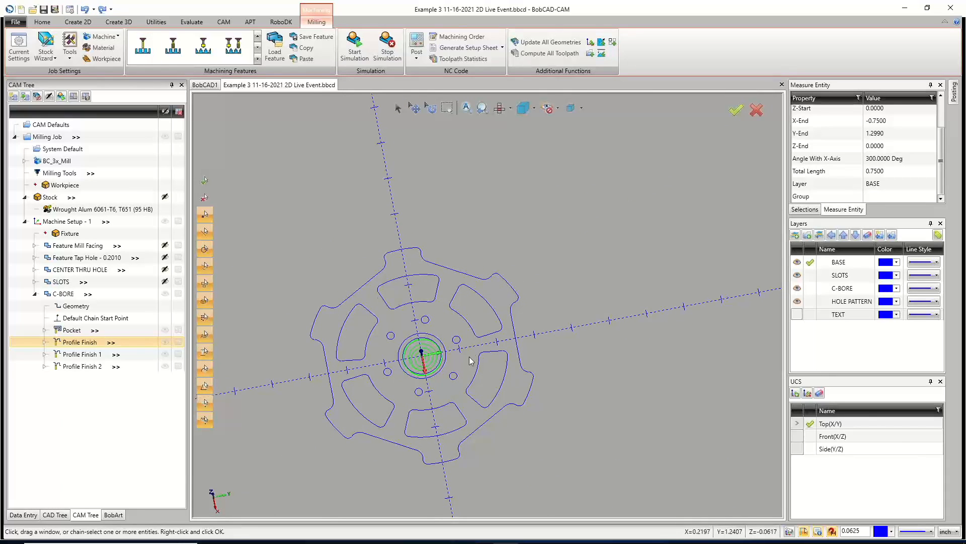
key(t)
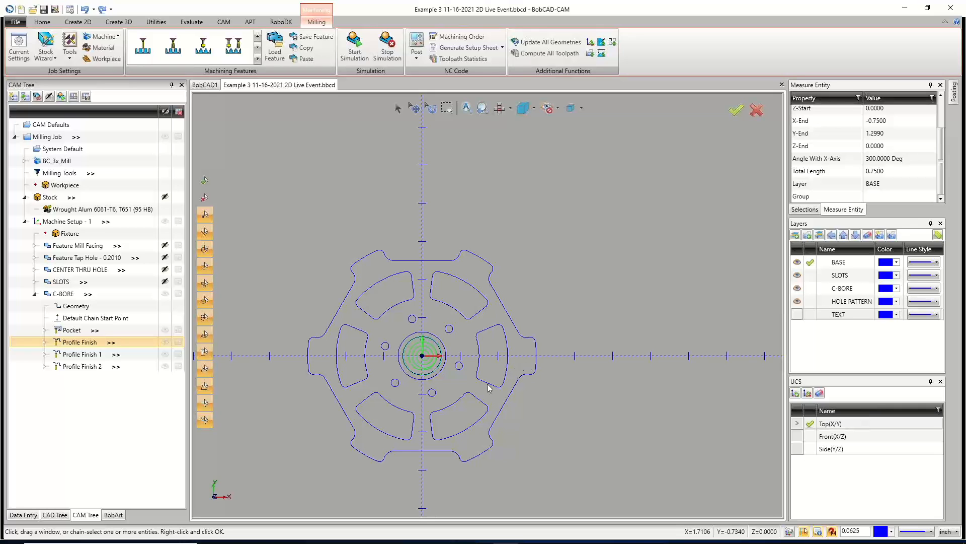
click(55, 294)
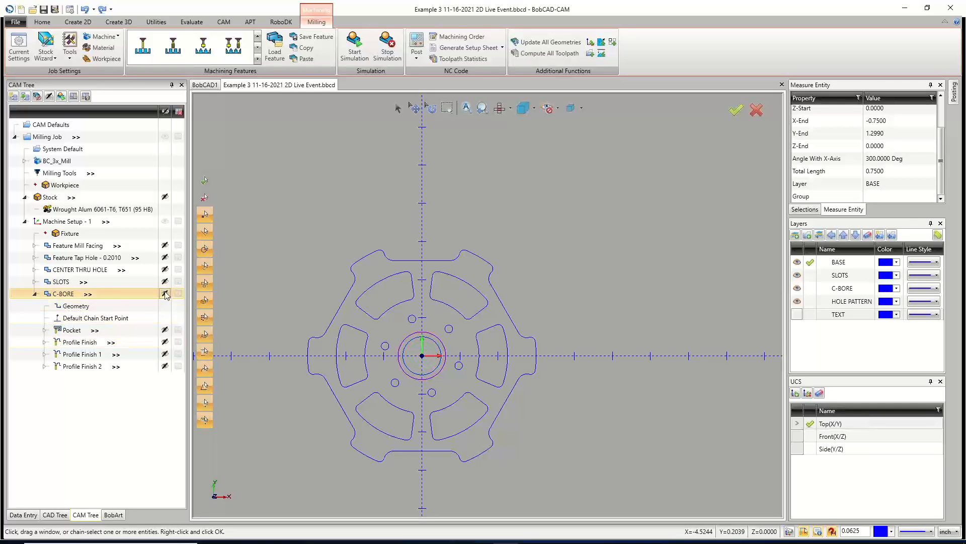
click(34, 294)
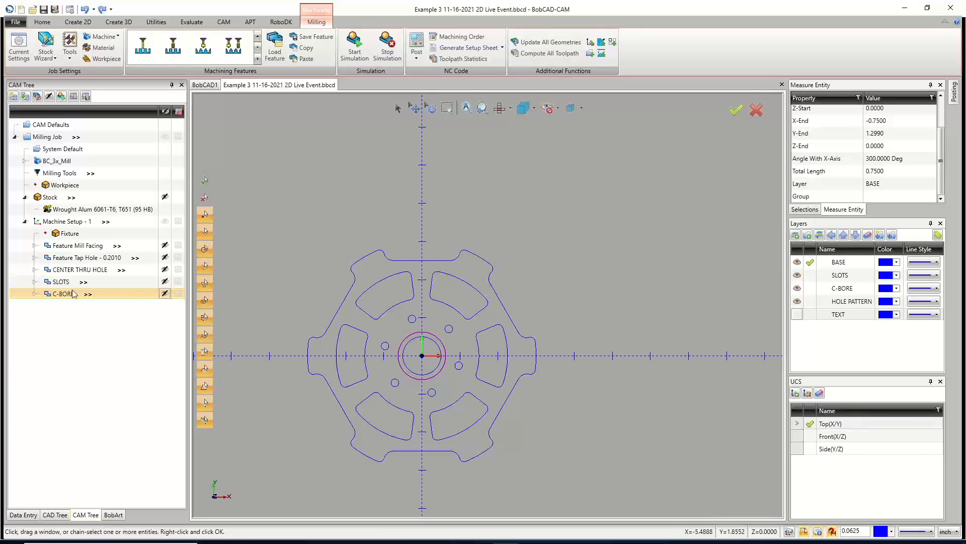
Add a Mill 2 Axis feature to the machine setup and start selecting its geometry.
right_click(69, 220)
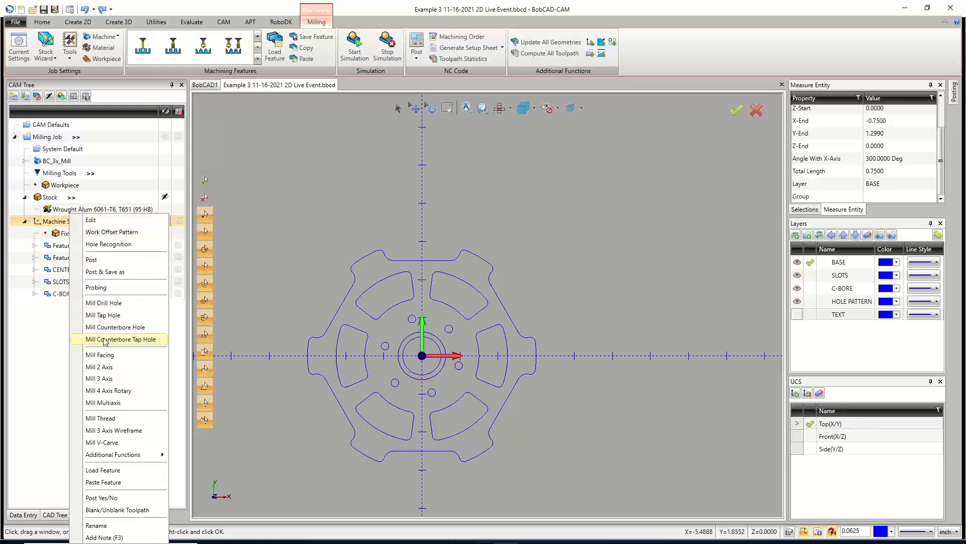
click(112, 367)
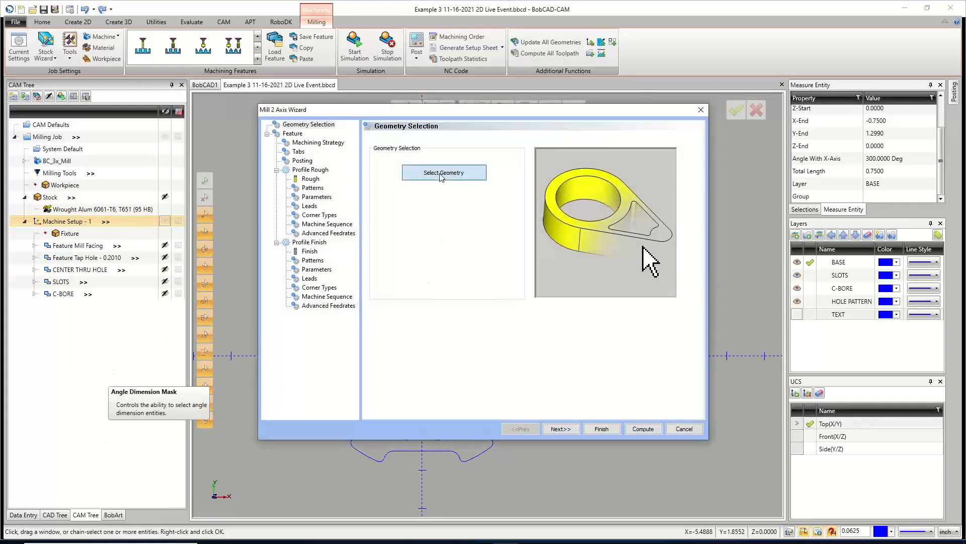
click(437, 176)
scroll(421, 256, up, 3)
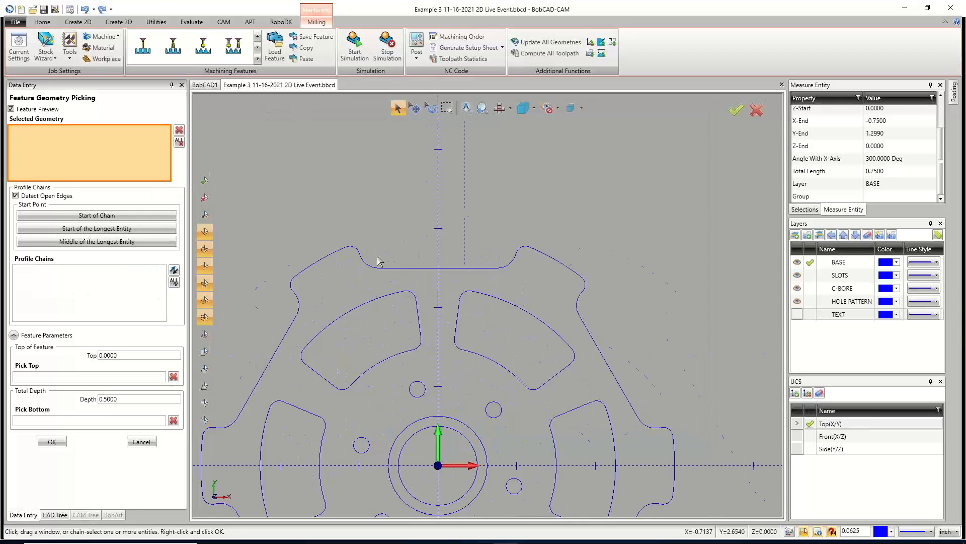
scroll(398, 260, up, 1)
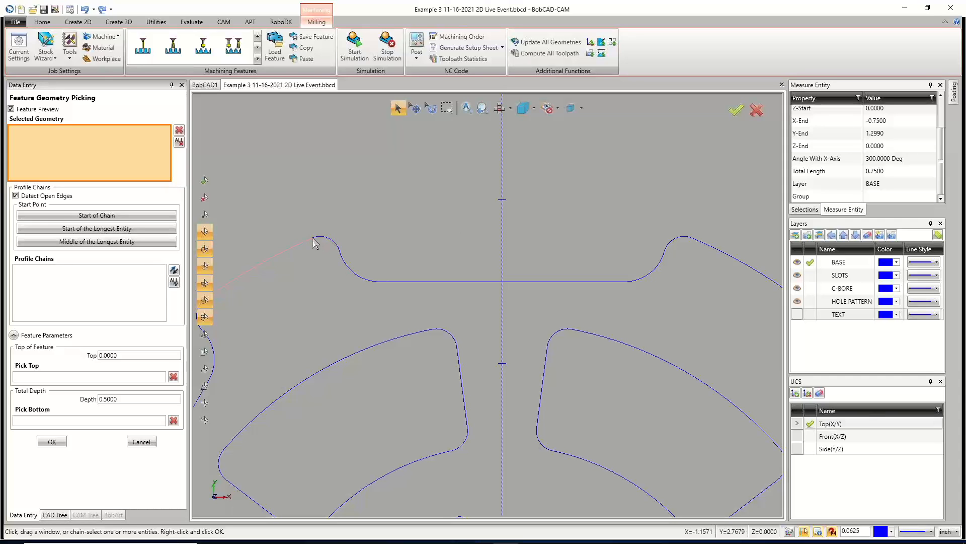
click(337, 248)
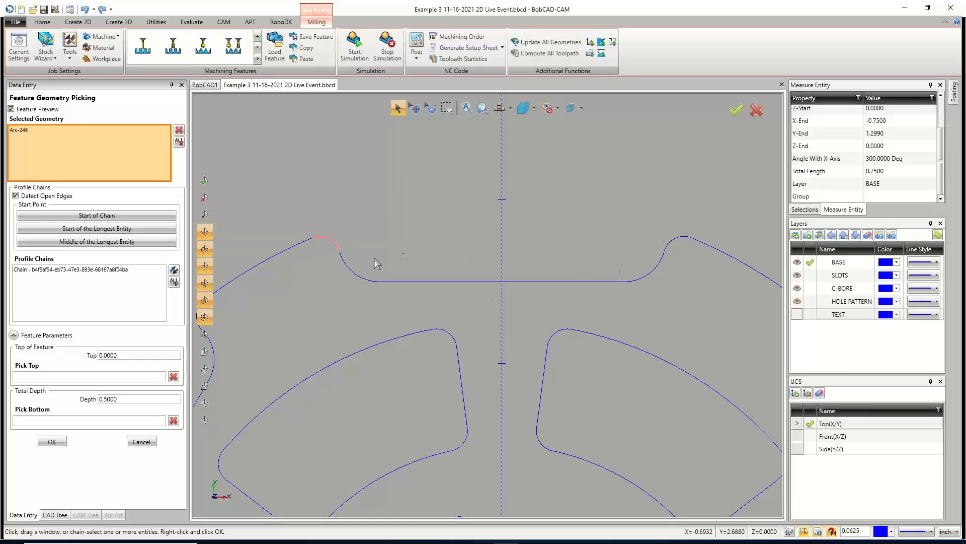
click(687, 242)
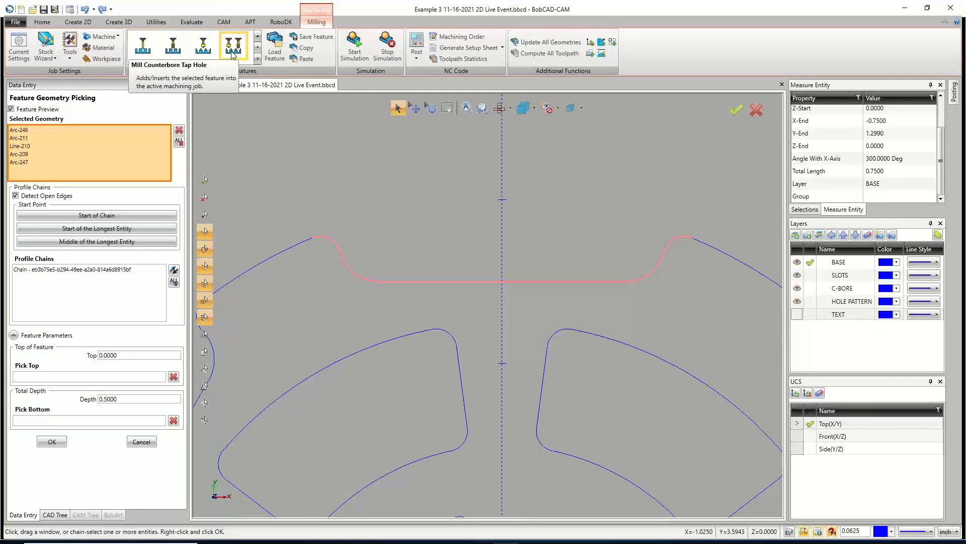
click(178, 142)
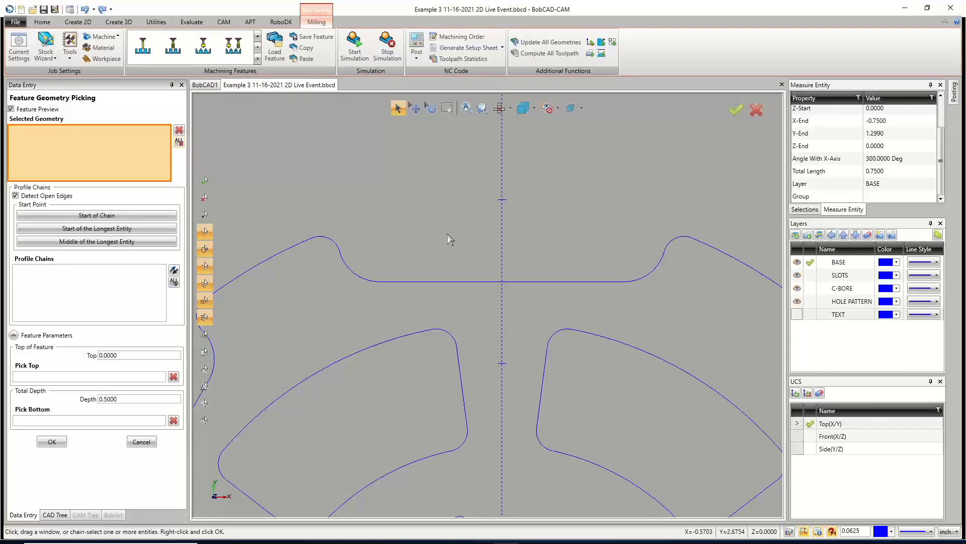
Chain the top notch of the outer profile, from the left arc to the right arc, as the feature geometry.
click(318, 242)
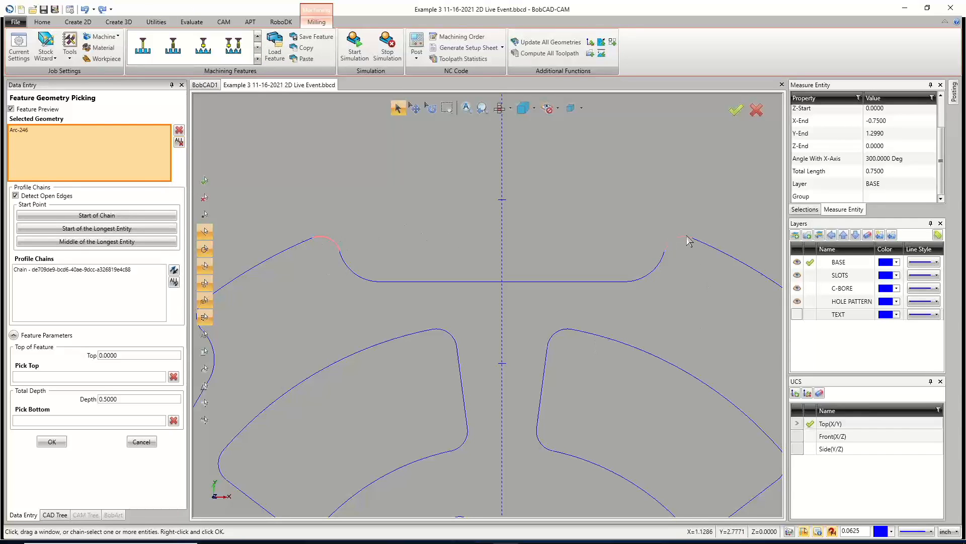
click(670, 243)
scroll(524, 270, down, 5)
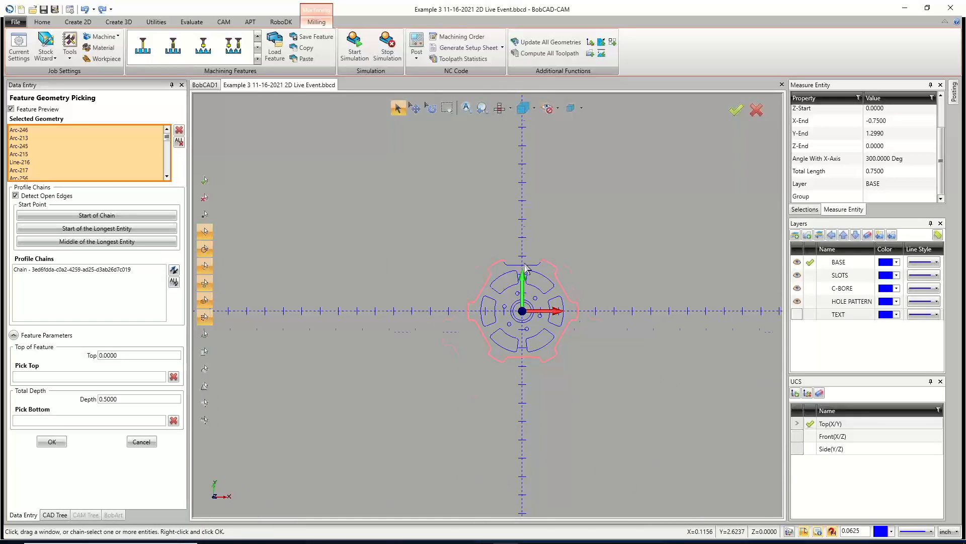
scroll(525, 267, up, 8)
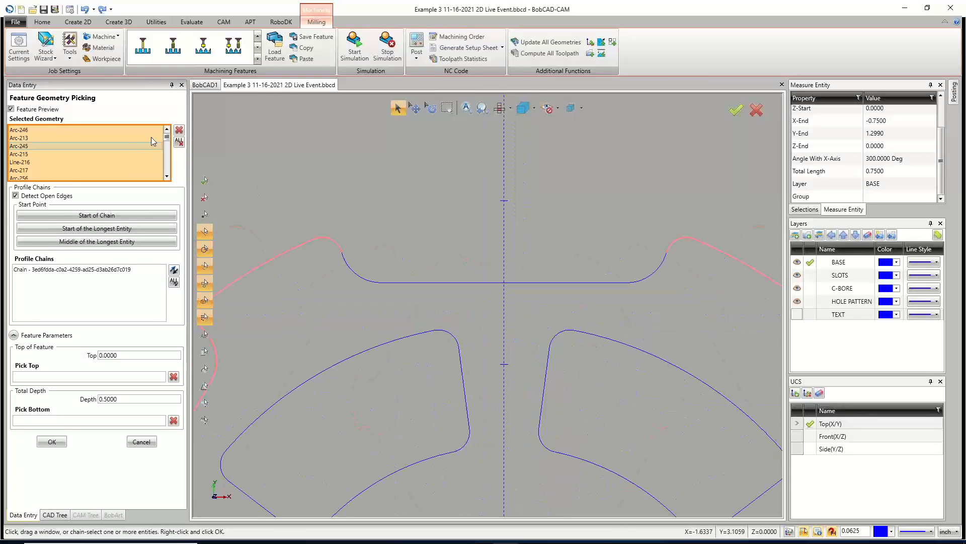
click(357, 271)
click(357, 281)
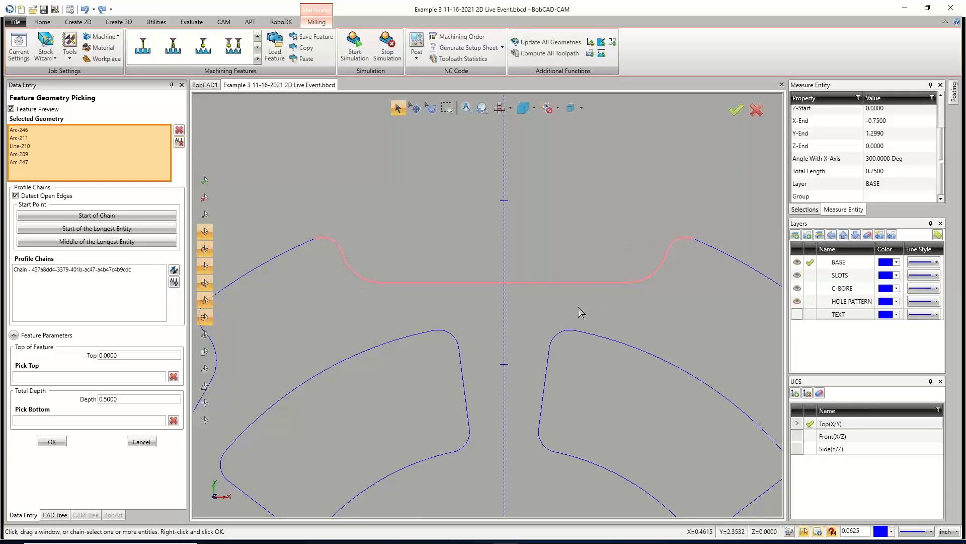
Select the profile chain, set the total depth to 1.2, and confirm the geometry.
click(59, 270)
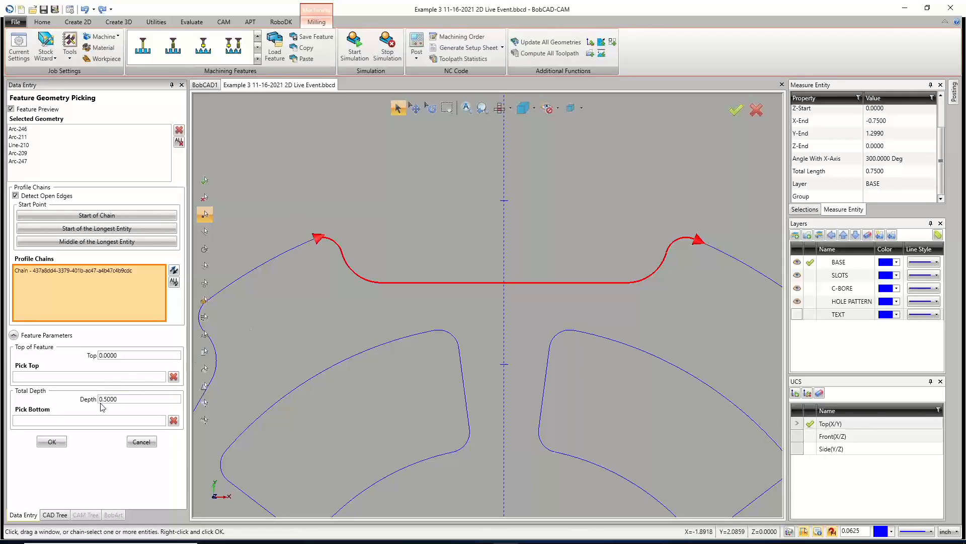
double_click(126, 400)
text(1.2)
click(52, 442)
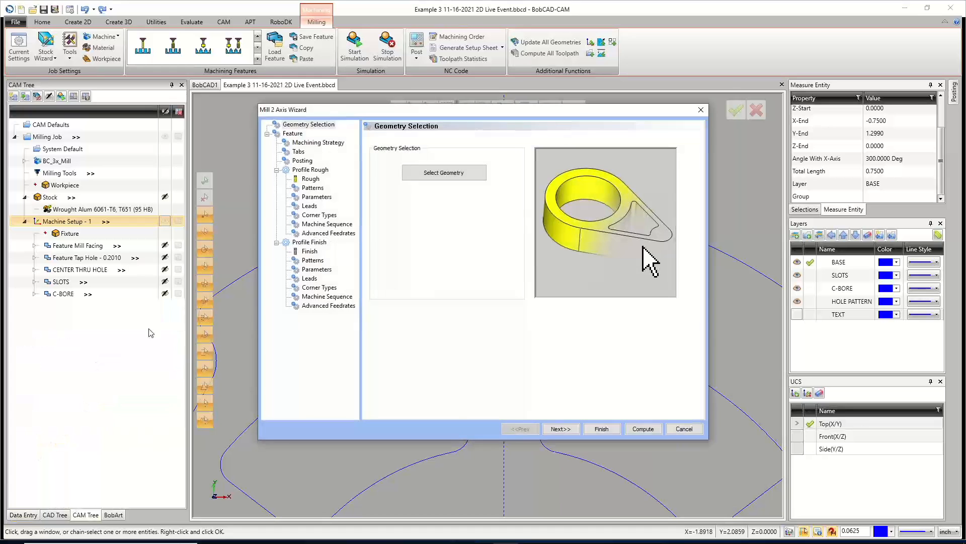
Pick the feature top from the flat bottom edge of the notch.
click(564, 429)
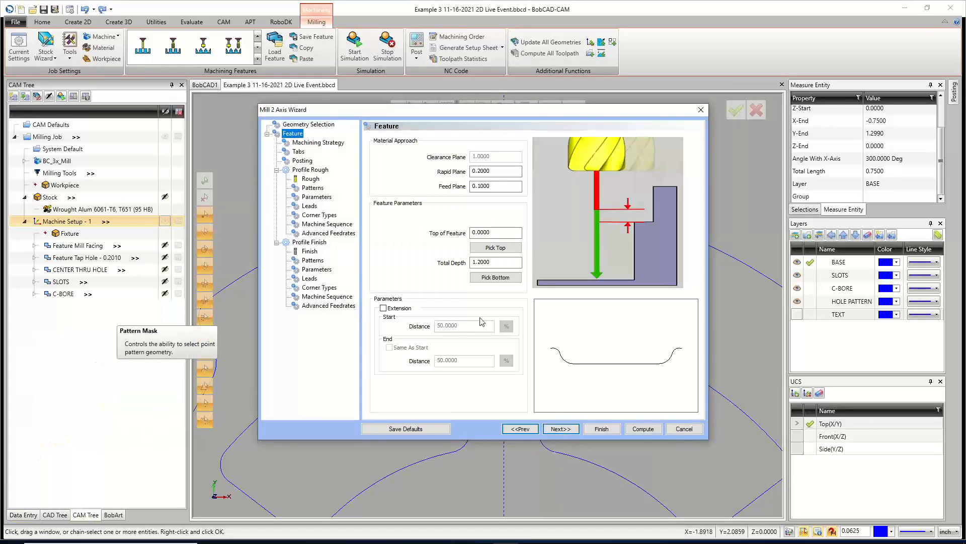
click(493, 248)
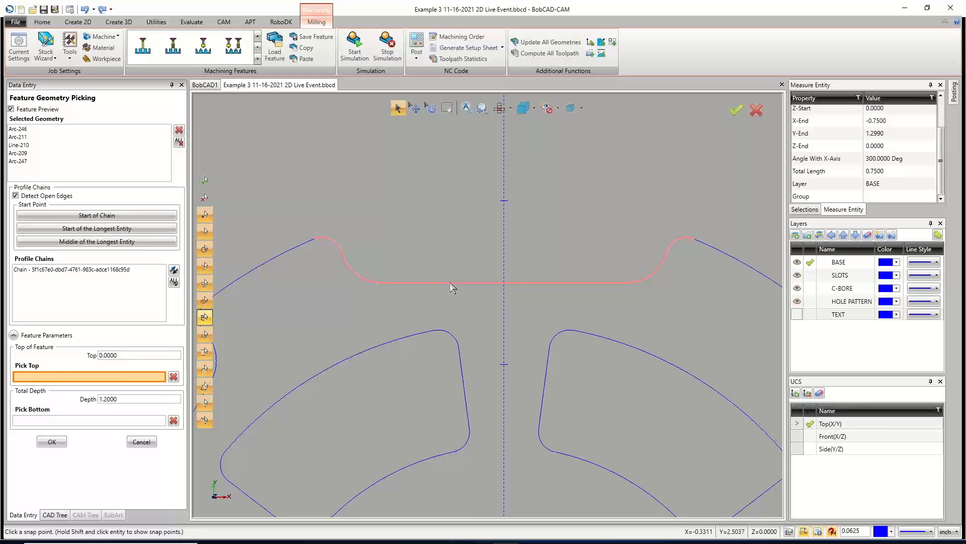
click(450, 282)
click(52, 442)
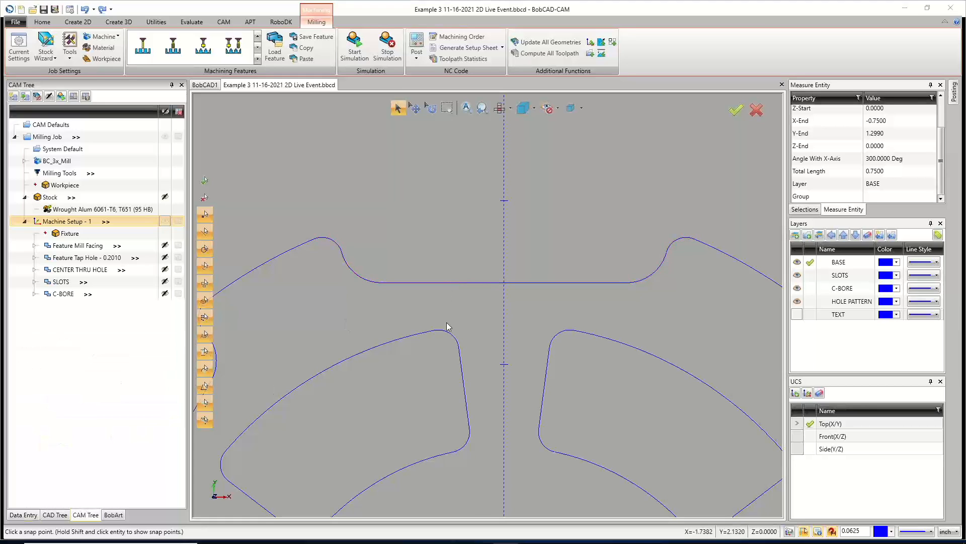
click(496, 262)
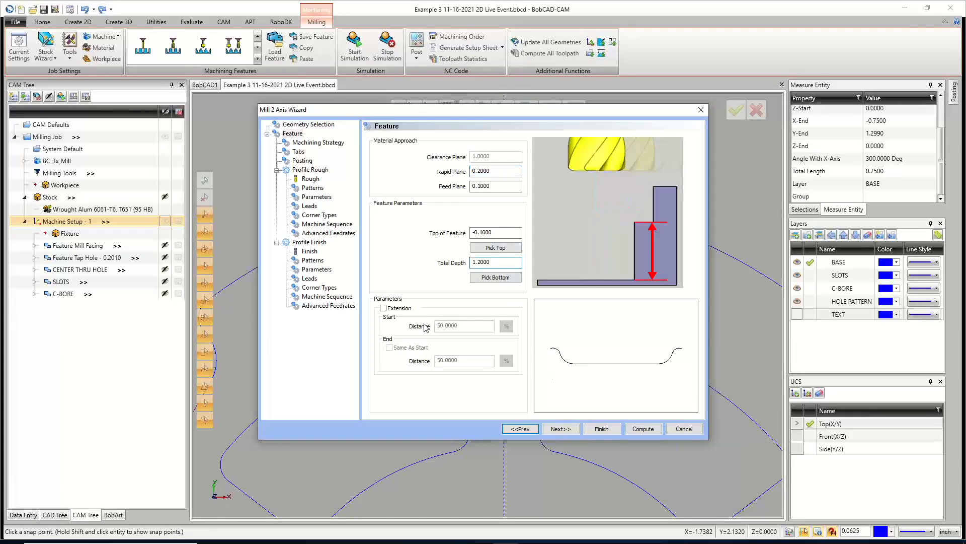
click(384, 308)
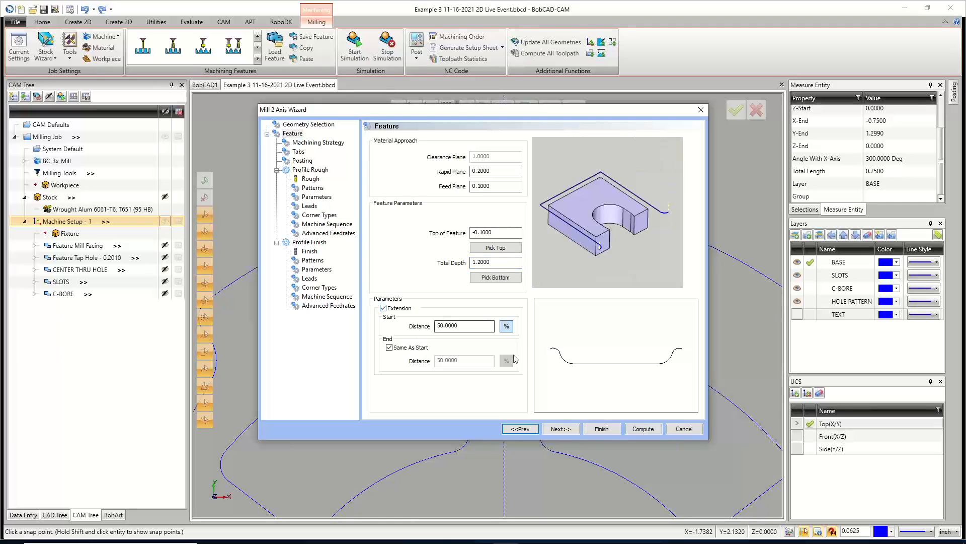
double_click(453, 325)
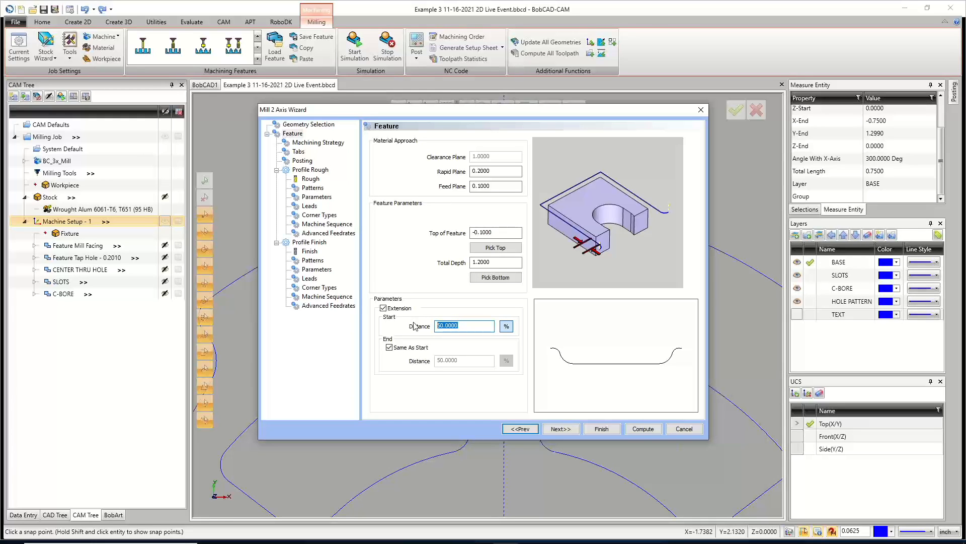
click(383, 308)
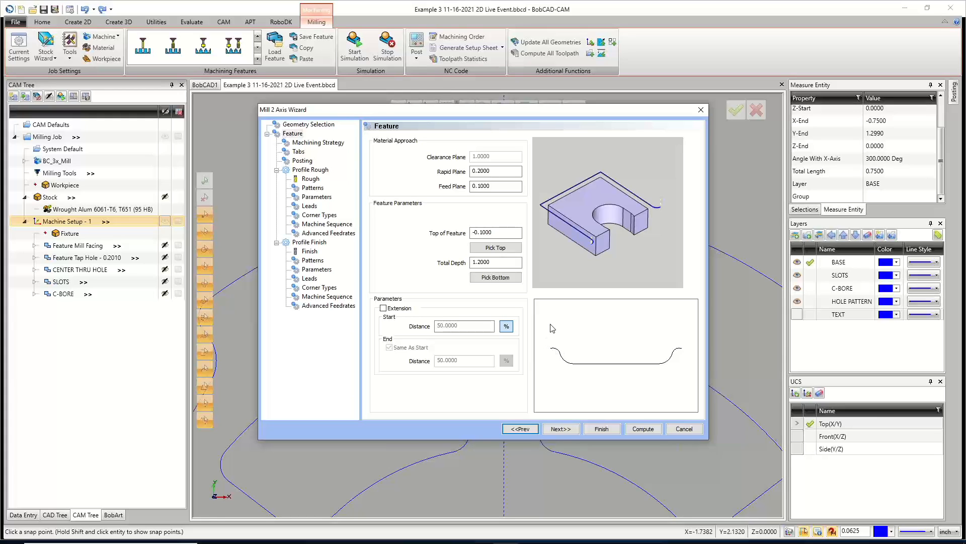
Advance to the Profile Rough operation and choose the 1/2 FLAT ROUGH ENDMILL tool.
click(568, 429)
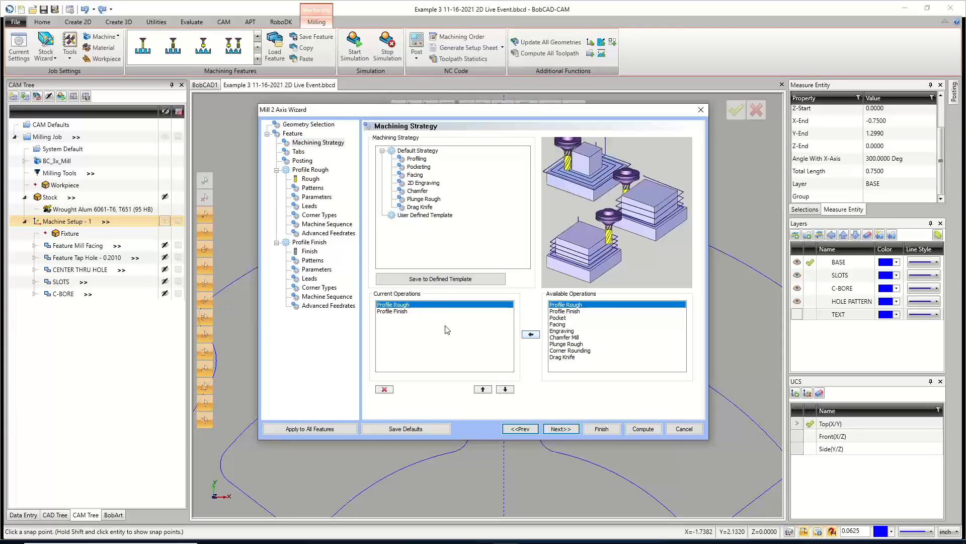
click(560, 429)
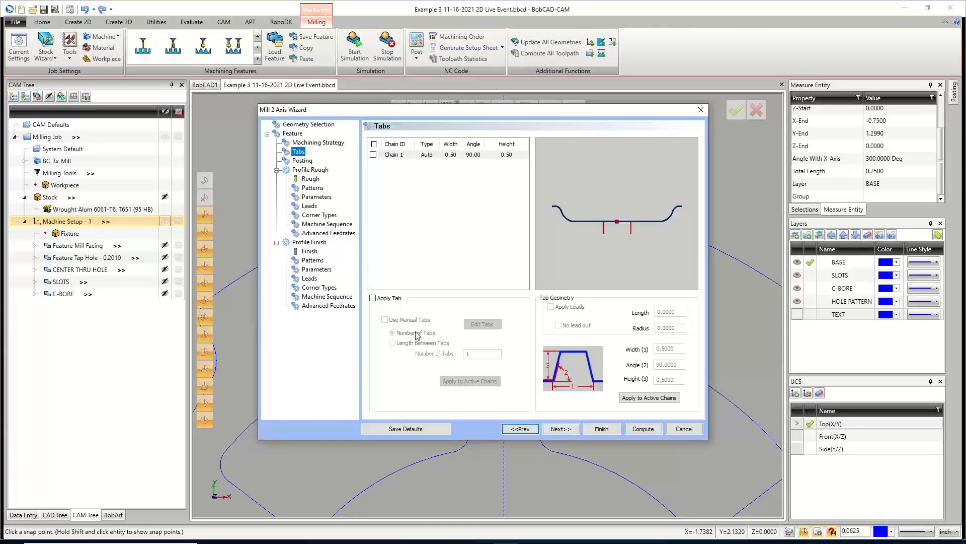
click(560, 428)
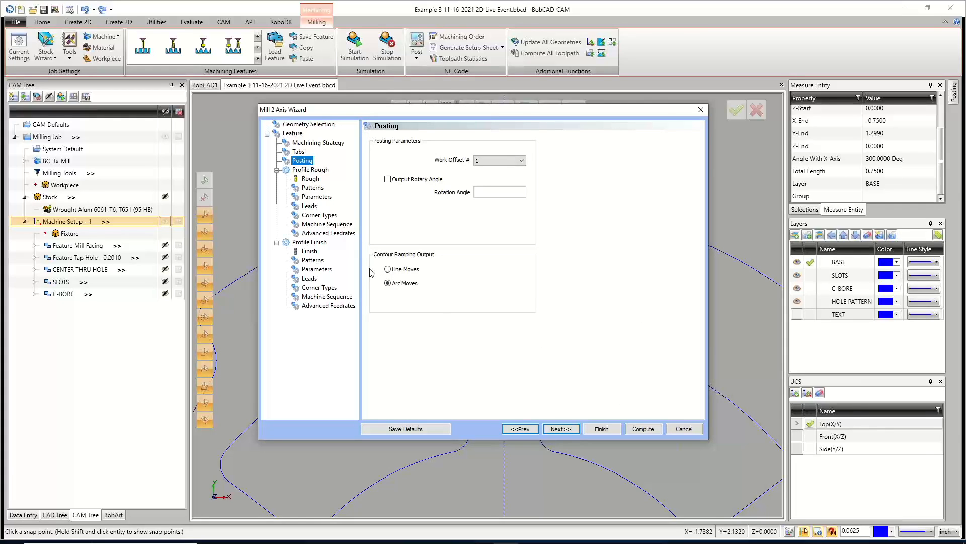
click(560, 428)
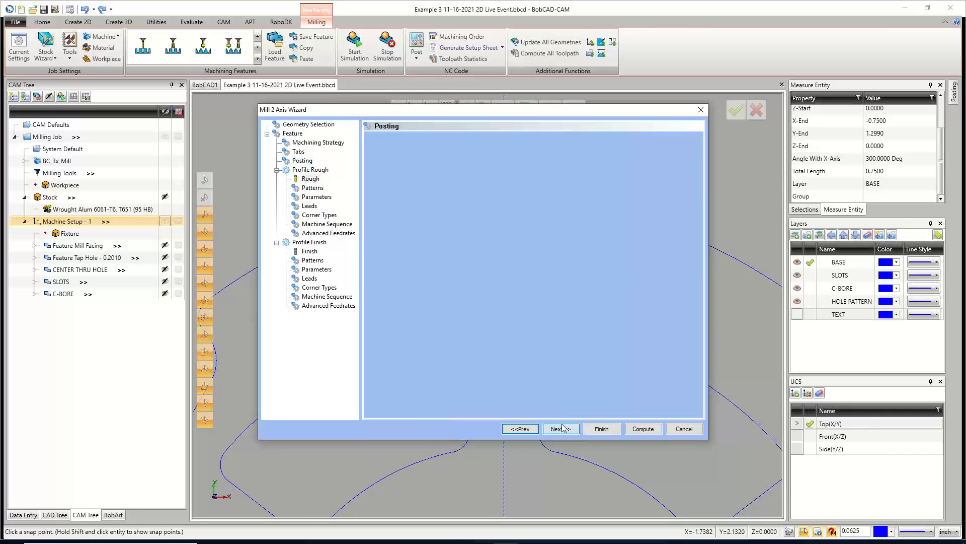
click(412, 142)
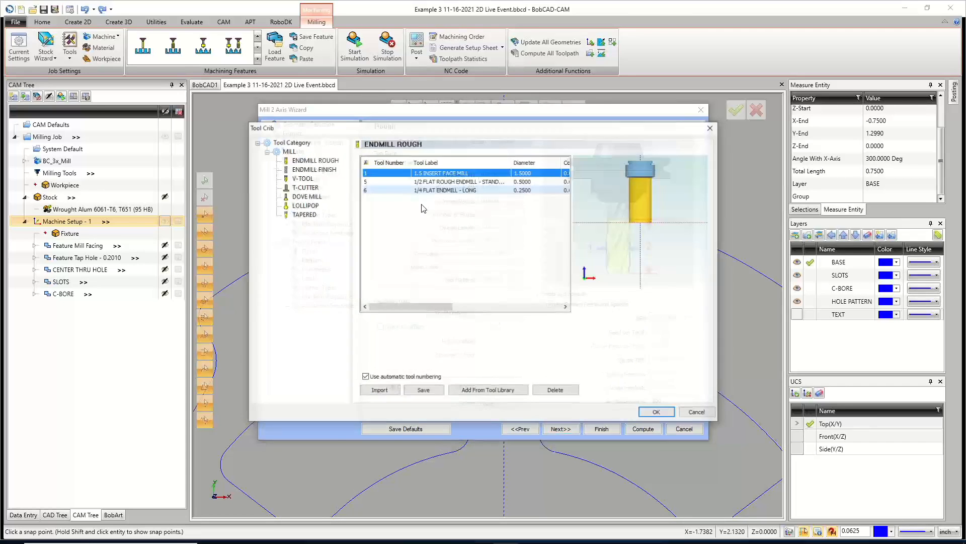
click(432, 181)
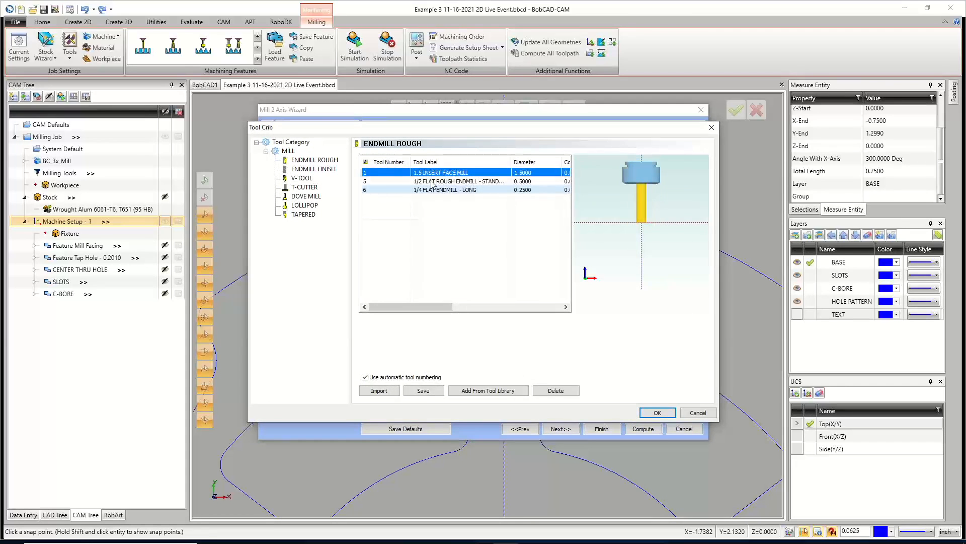
click(652, 413)
Switch the roughing pattern to Side Roughing using the Stepover option.
click(559, 428)
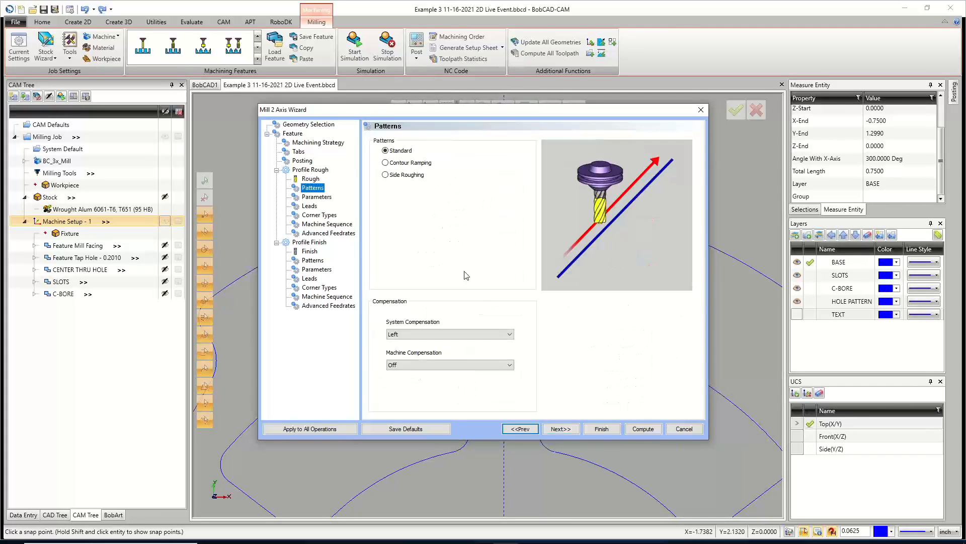
click(385, 175)
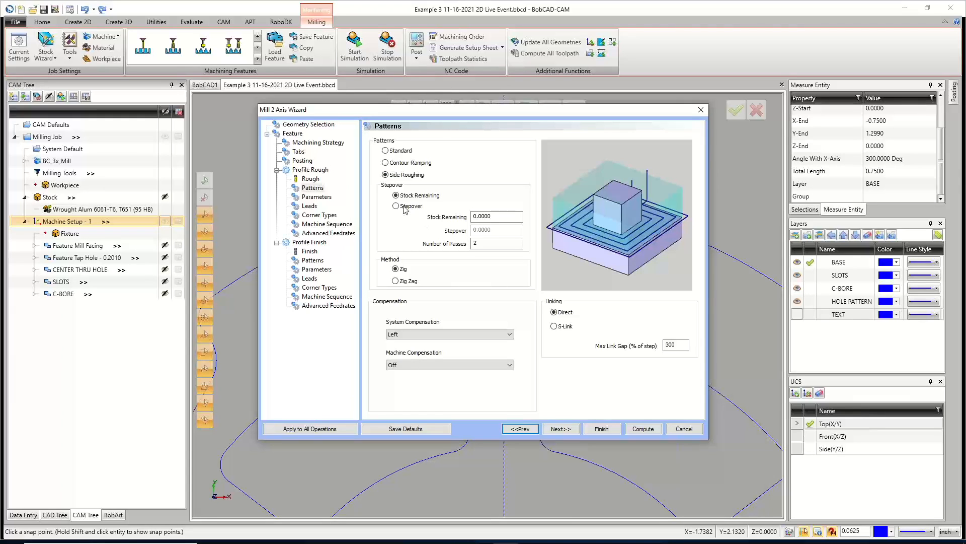
click(496, 217)
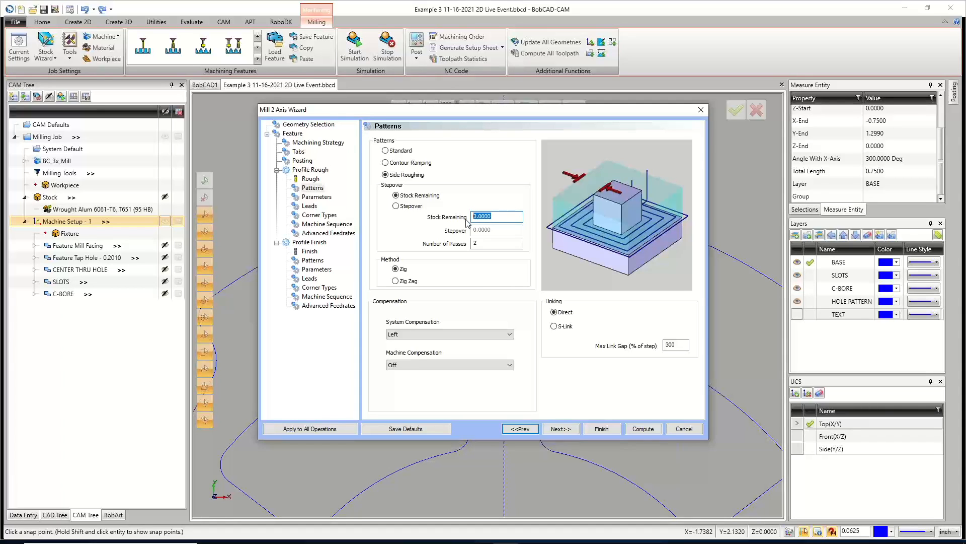
click(396, 205)
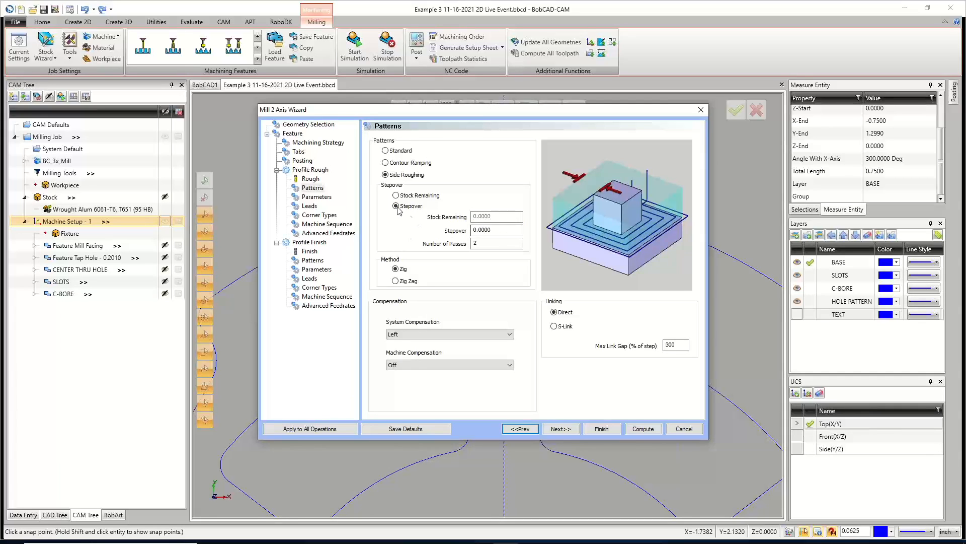
Set the side roughing stepover to 0.1 and the number of passes to 3, keeping the Zig method.
double_click(473, 231)
text(.5/.25)
key(Tab)
key(Delete)
key(Delete)
key(Delete)
key(Delete)
key(Delete)
key(Delete)
text(.1)
key(Tab)
text(3)
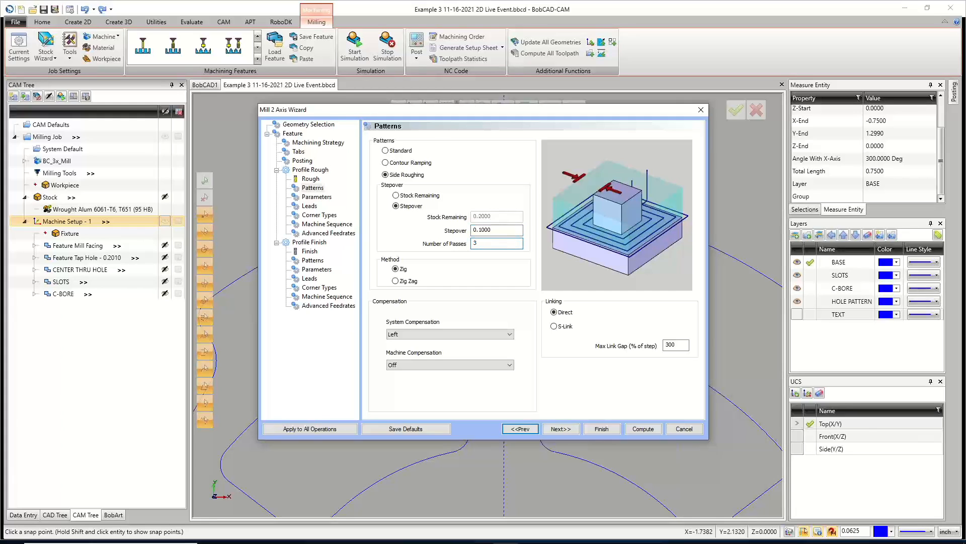
key(shift+Tab)
click(397, 269)
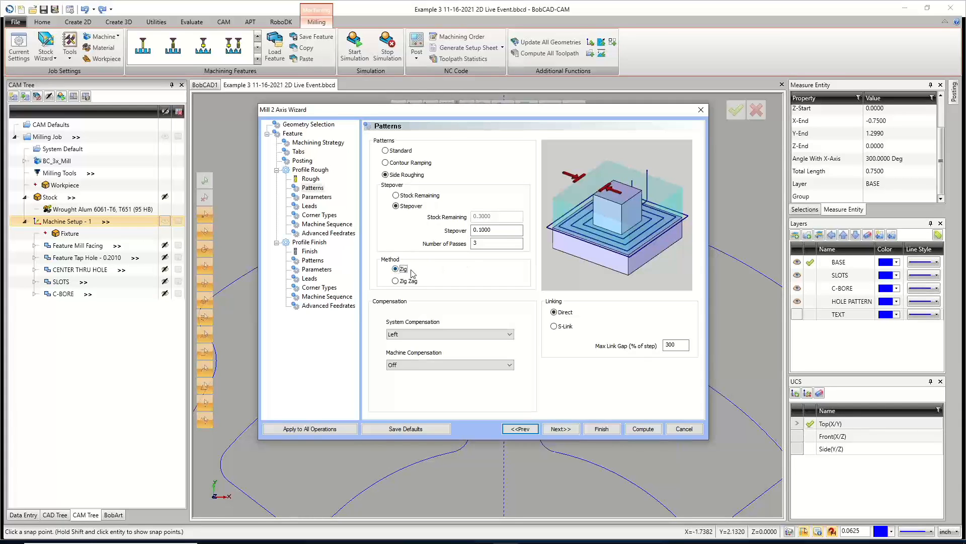
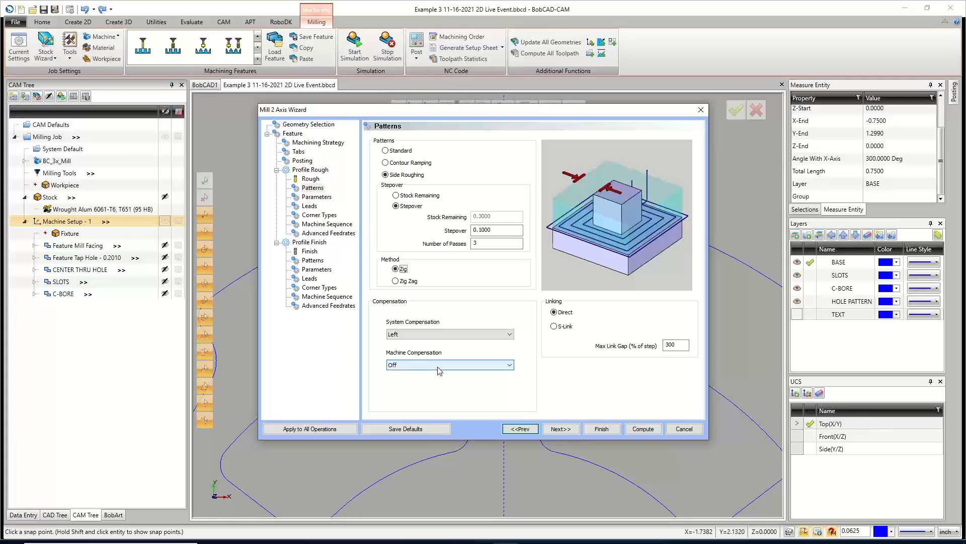
Switch the roughing linking method to S-Link.
click(554, 312)
click(555, 326)
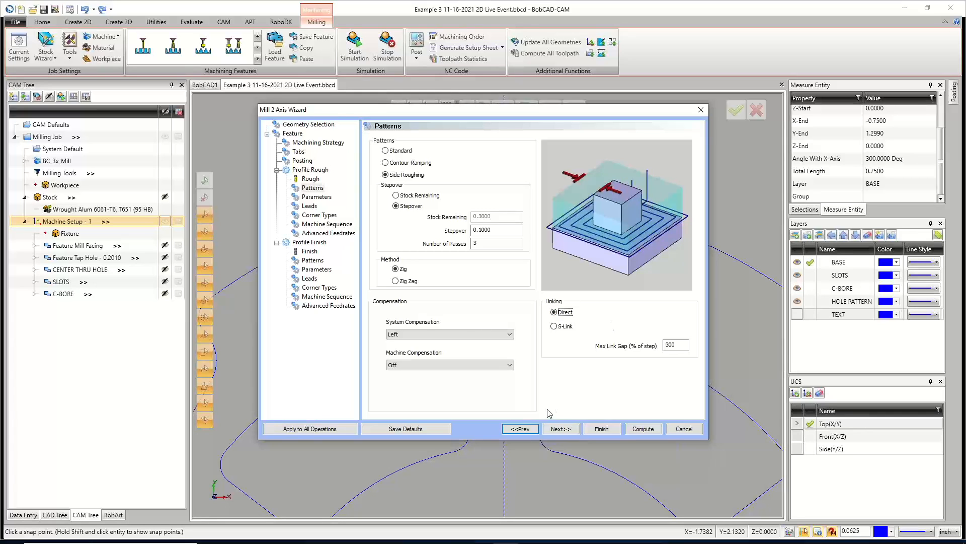
click(559, 431)
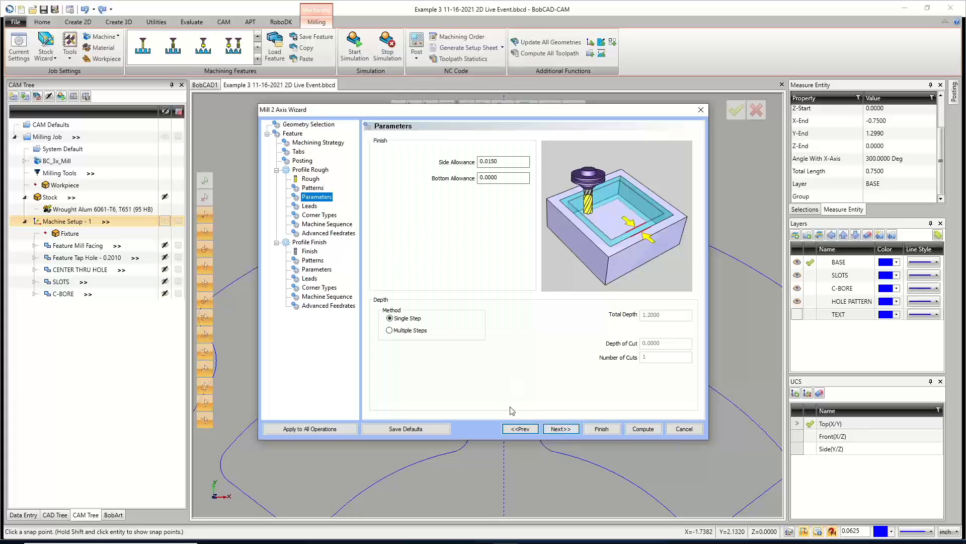
Set the rough side allowance to 0.01 and cut in multiple even depth steps with a 0.6 depth of cut.
click(496, 161)
click(391, 332)
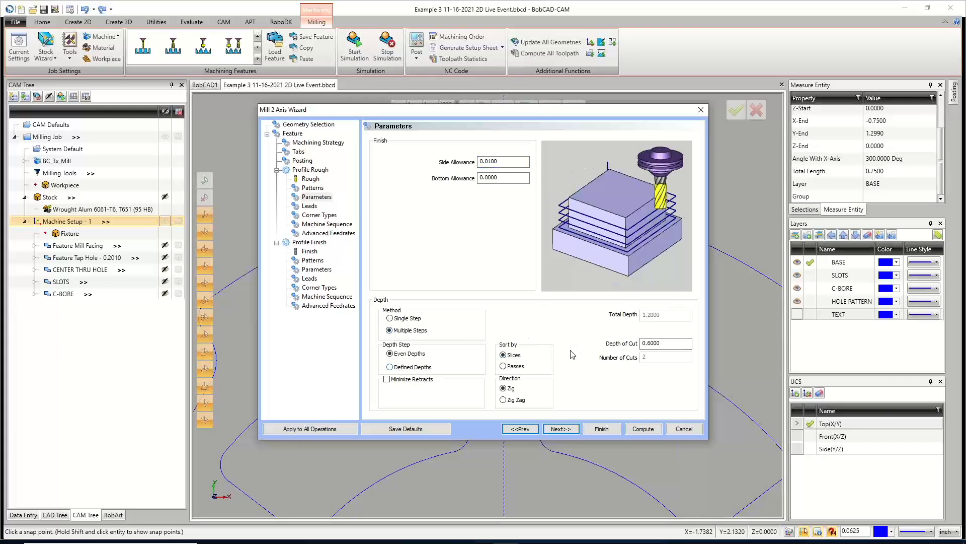
drag(665, 343, 606, 339)
click(561, 428)
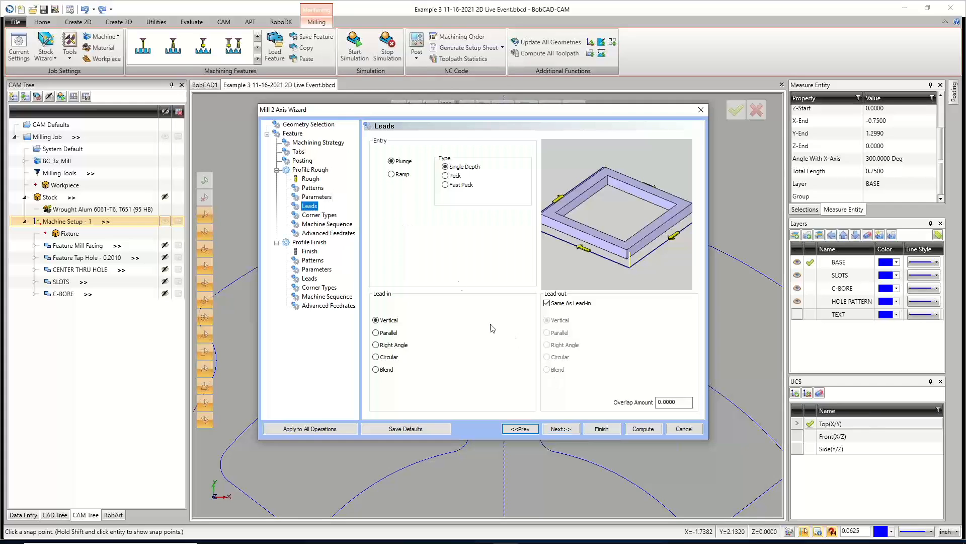
Set the rough lead-in to Circular with a Tangent line.
click(376, 357)
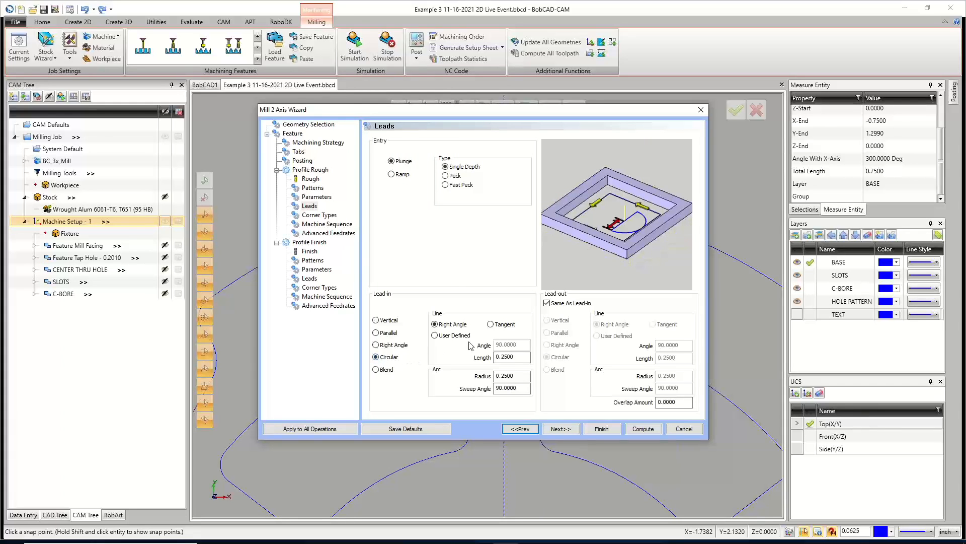
click(491, 325)
drag(432, 109, 416, 319)
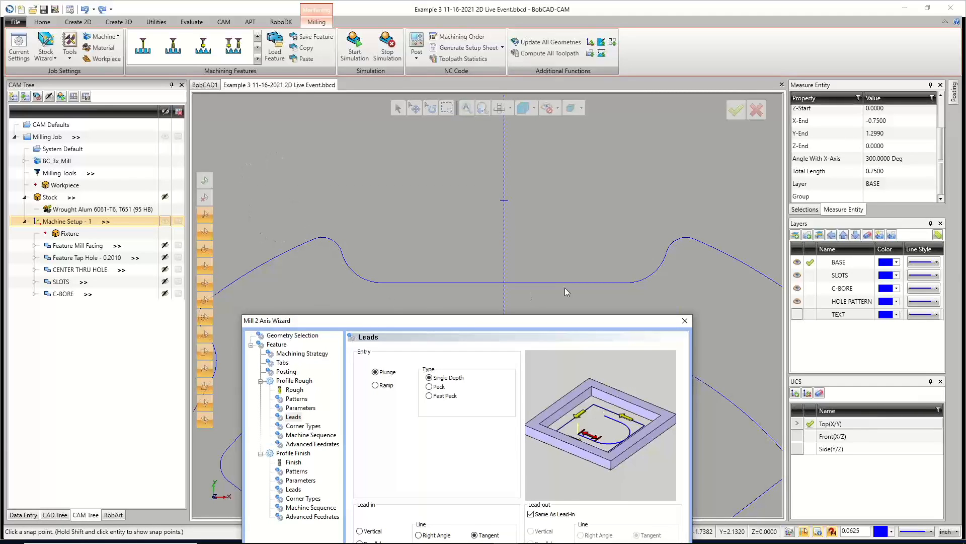
drag(502, 327, 522, 135)
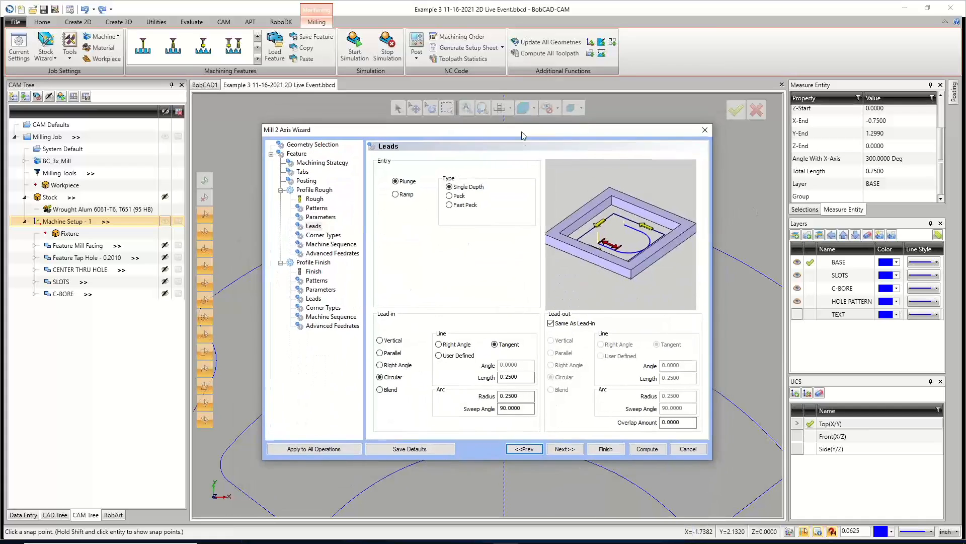
click(564, 450)
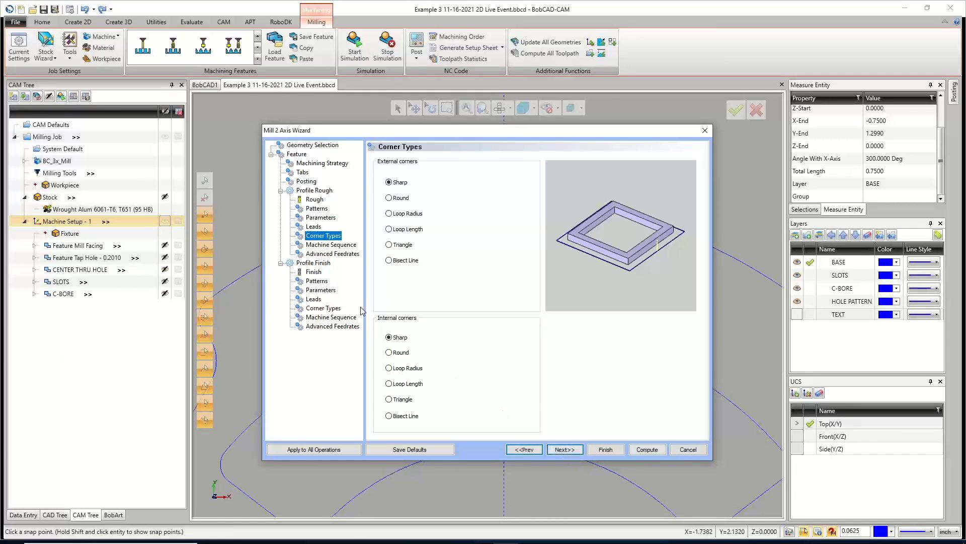
Keep sharp corners and set the rough machine sequence to Optimized, advancing to the Profile Finish tool.
click(569, 449)
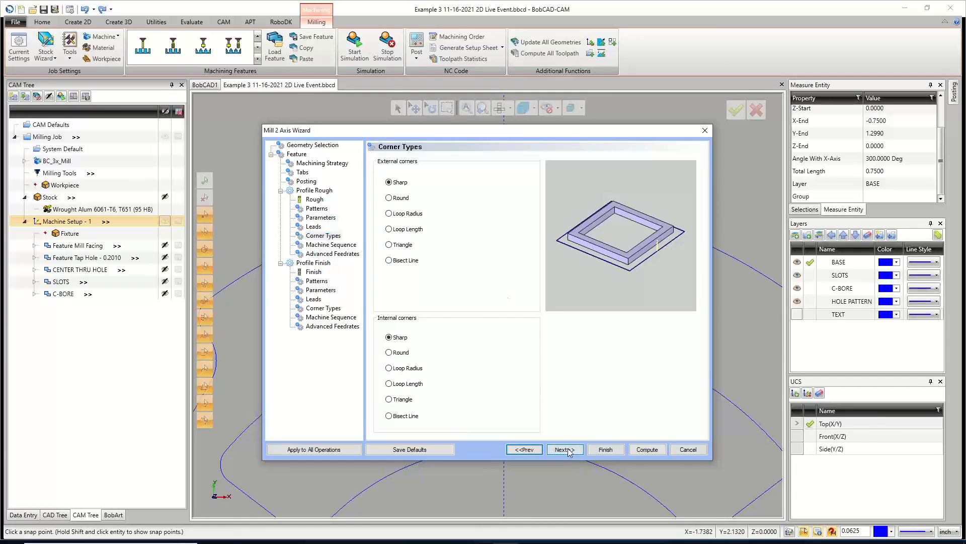
click(397, 248)
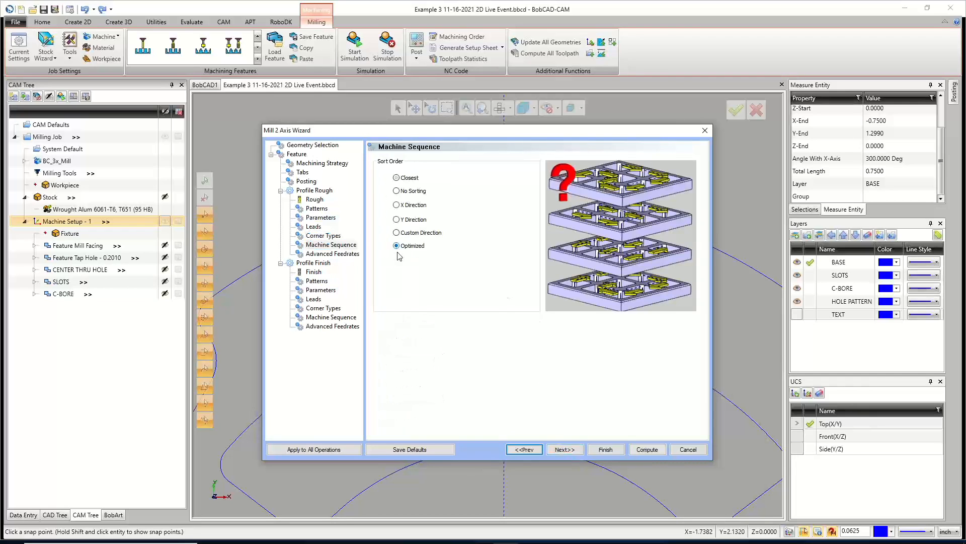
click(562, 448)
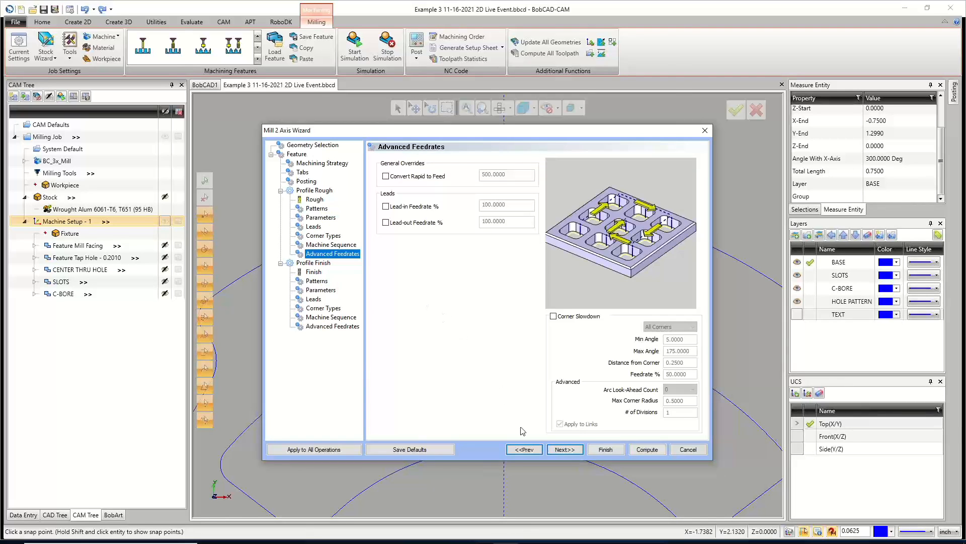
click(579, 452)
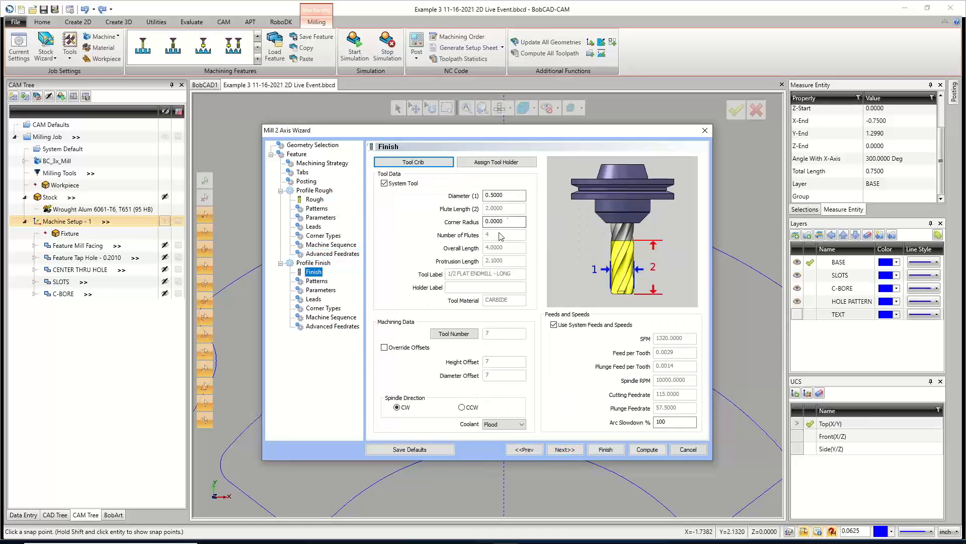
Choose the 1/4 FLAT ENDMILL - LONG from the tool crib for the Profile Finish operation.
click(413, 161)
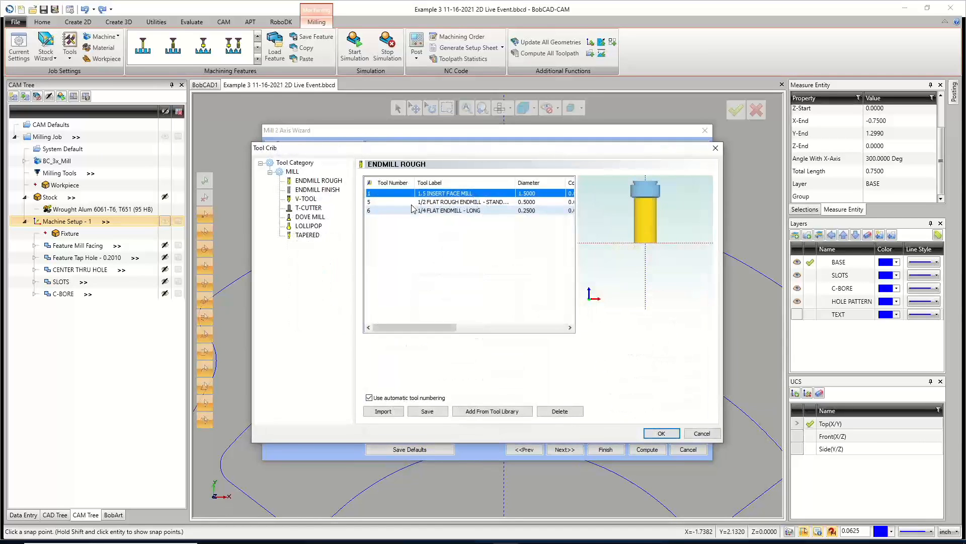
click(414, 210)
click(672, 434)
Set the finish machine compensation to Comp Left / G41.
click(565, 449)
click(476, 386)
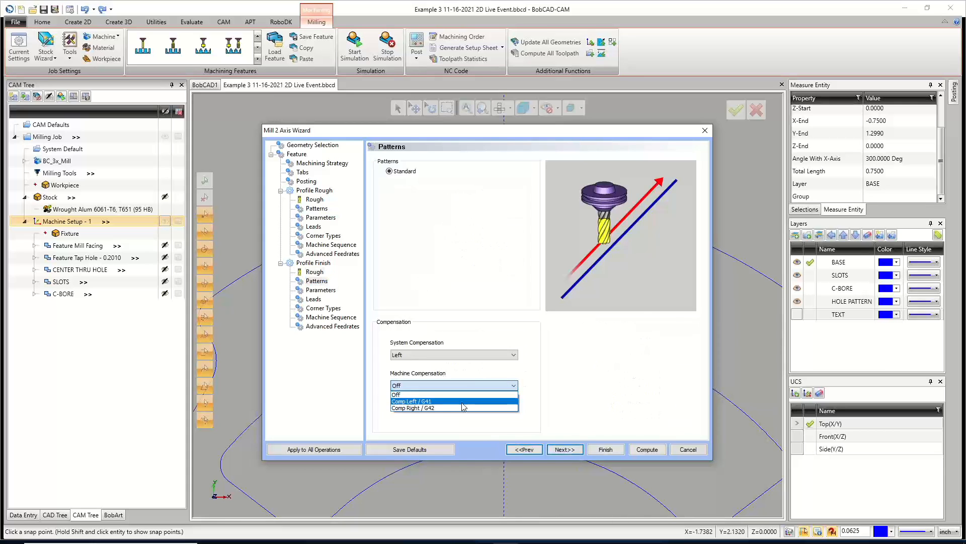
click(462, 402)
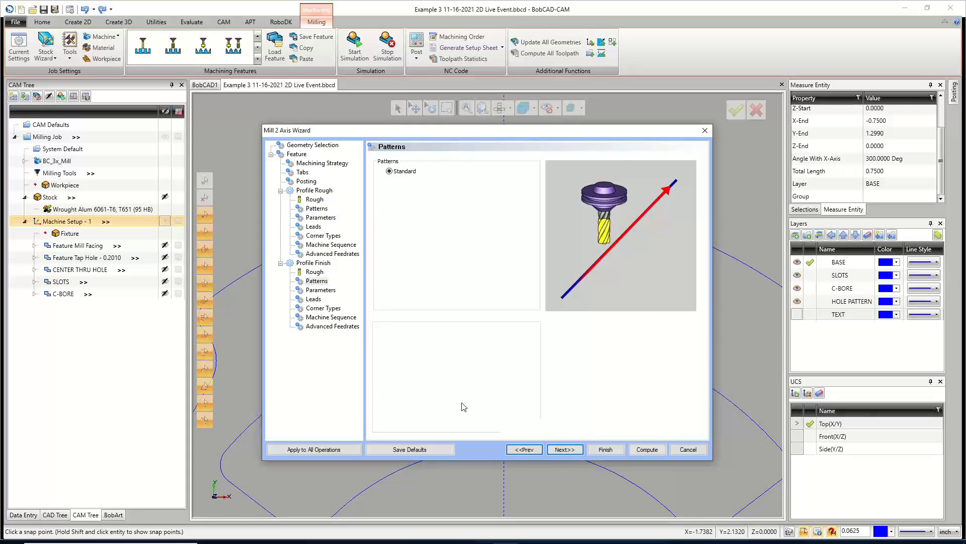
Apply the rough operation's circular tangent lead settings to all operations.
click(565, 449)
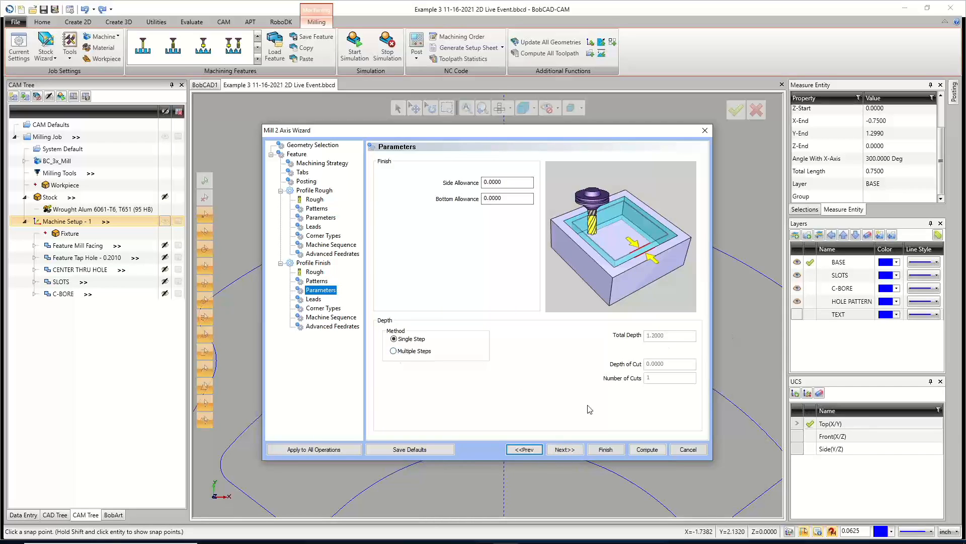
click(564, 449)
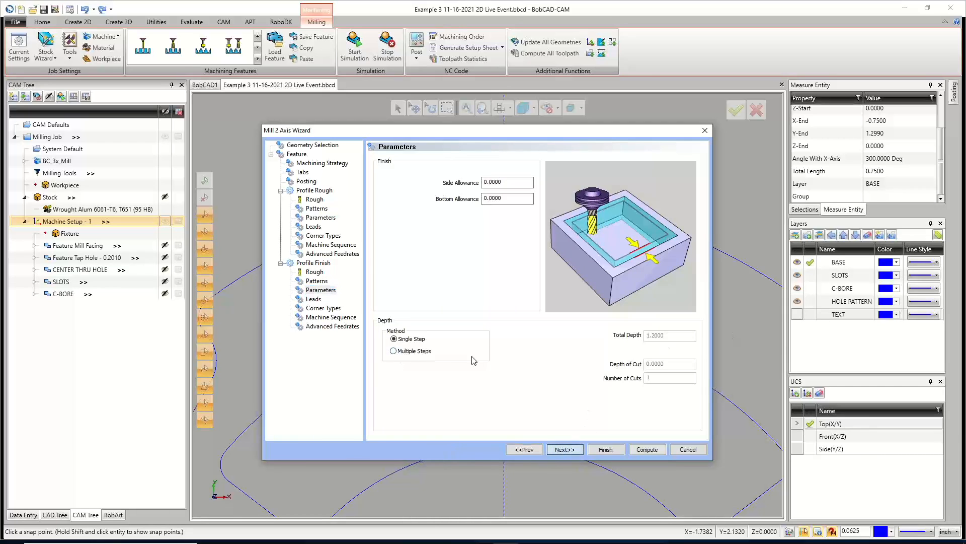
click(315, 227)
click(340, 451)
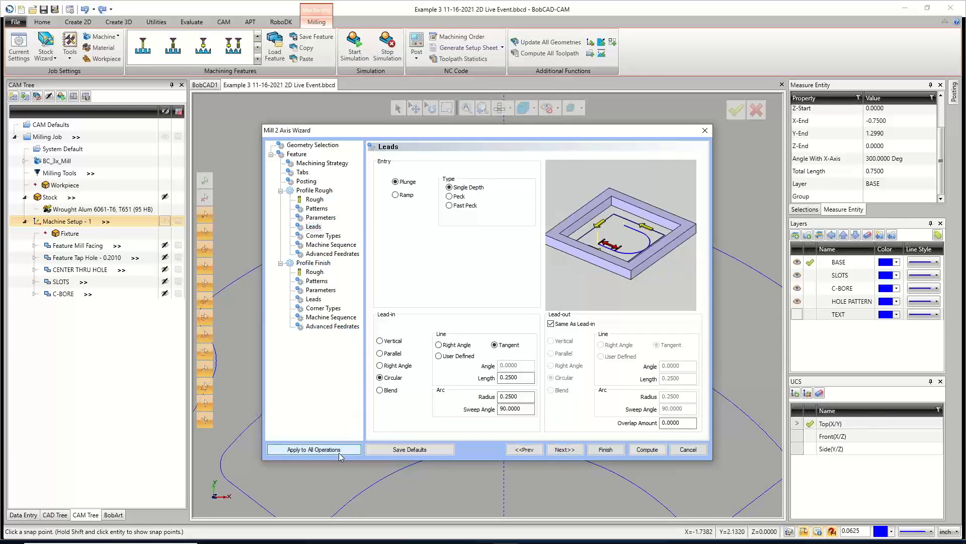
click(314, 299)
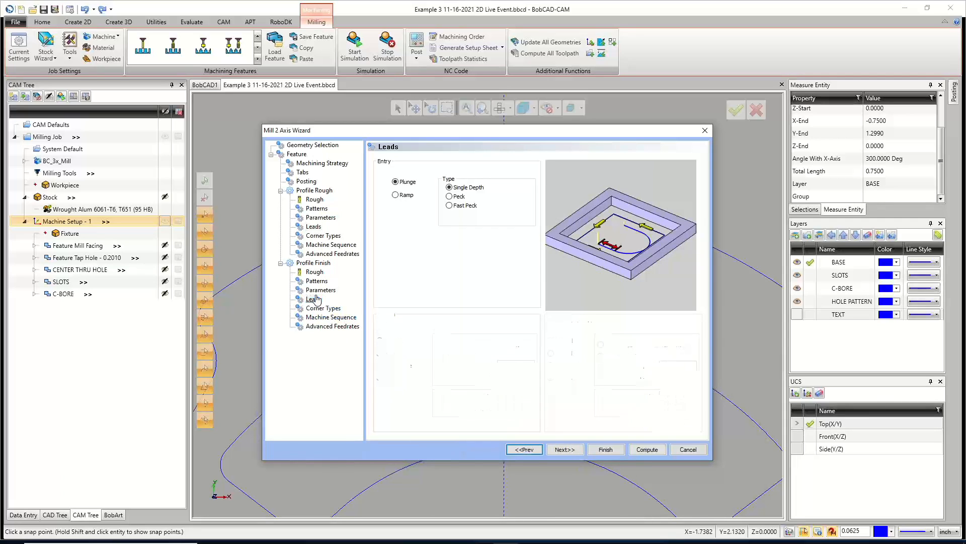
click(313, 226)
drag(524, 377, 507, 376)
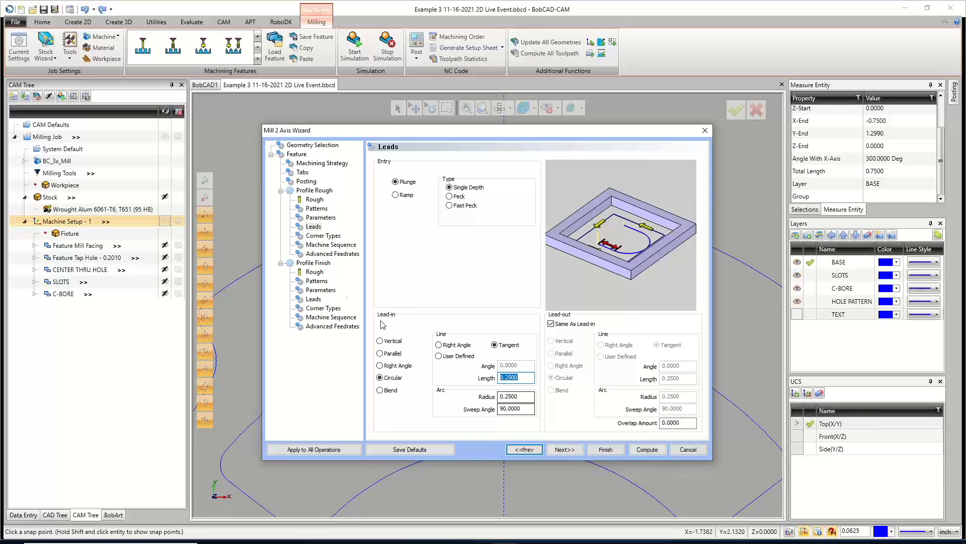
Set the finish machine sequence to Optimized and compute the Mill 2 Axis toolpaths.
click(323, 308)
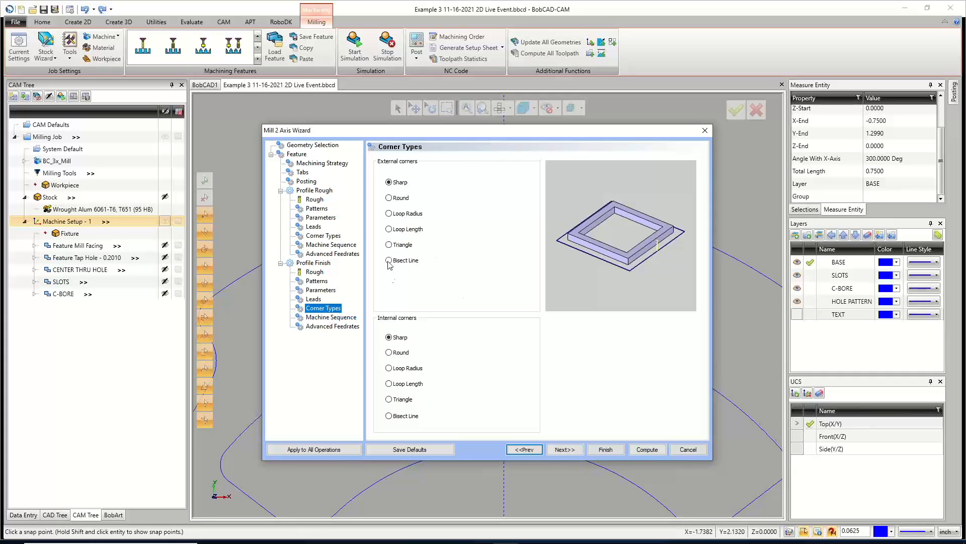
click(331, 317)
click(410, 247)
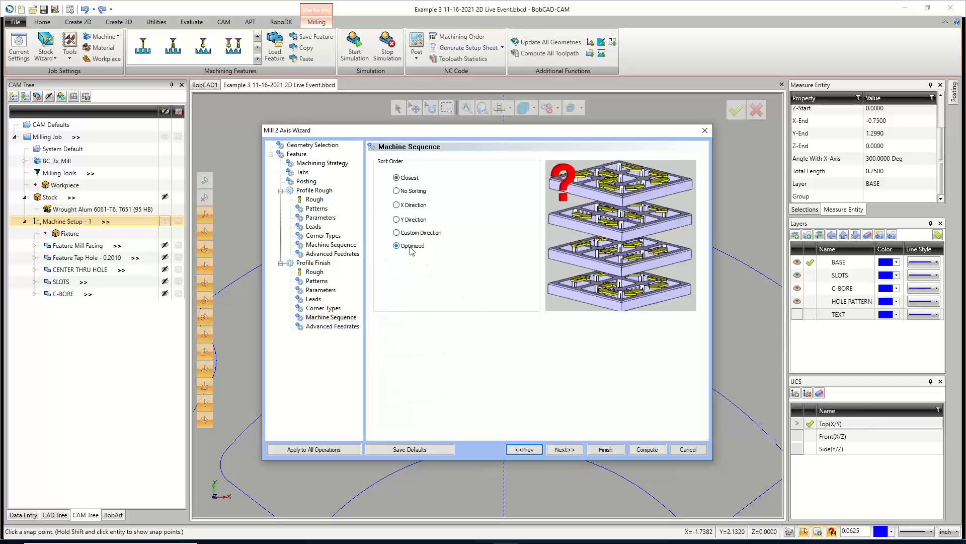
click(342, 326)
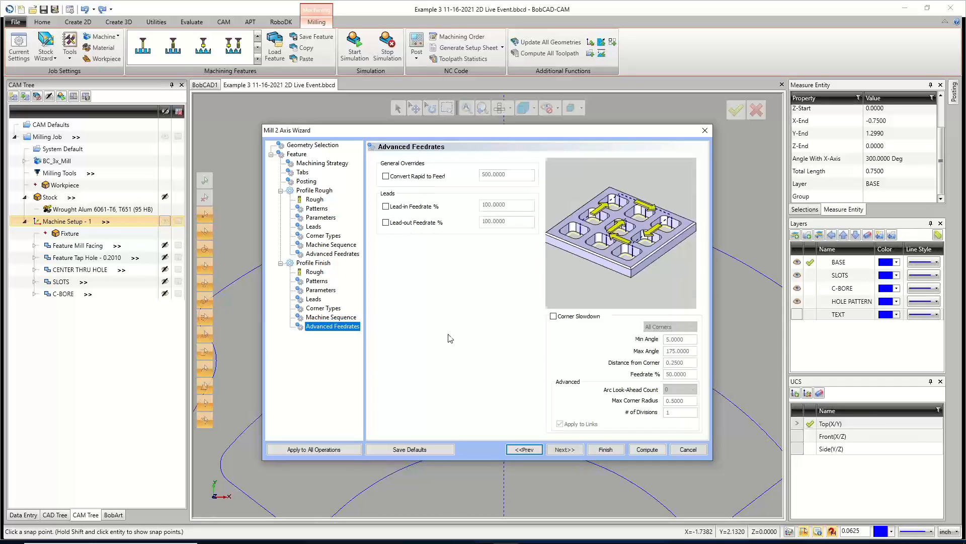
click(648, 453)
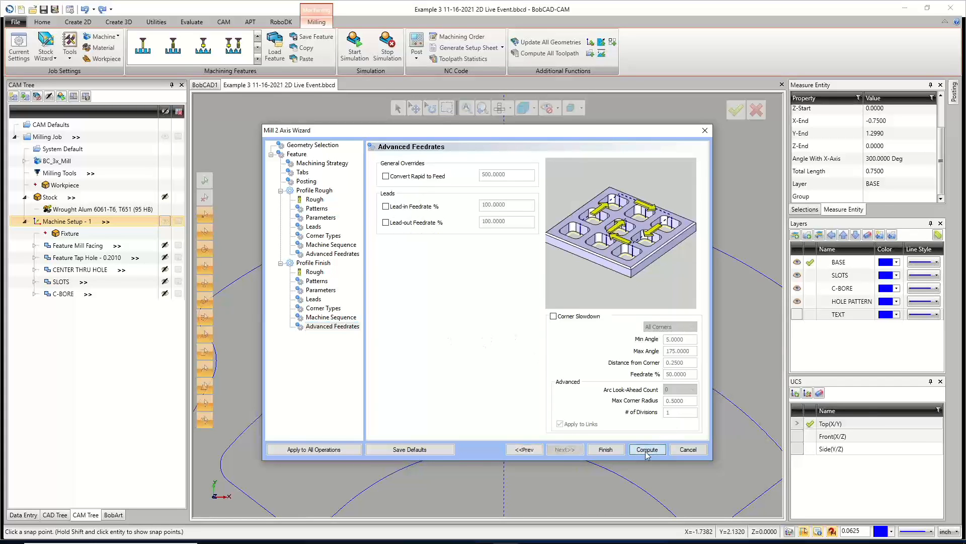
Save the document.
scroll(496, 356, down, 4)
scroll(514, 339, up, 2)
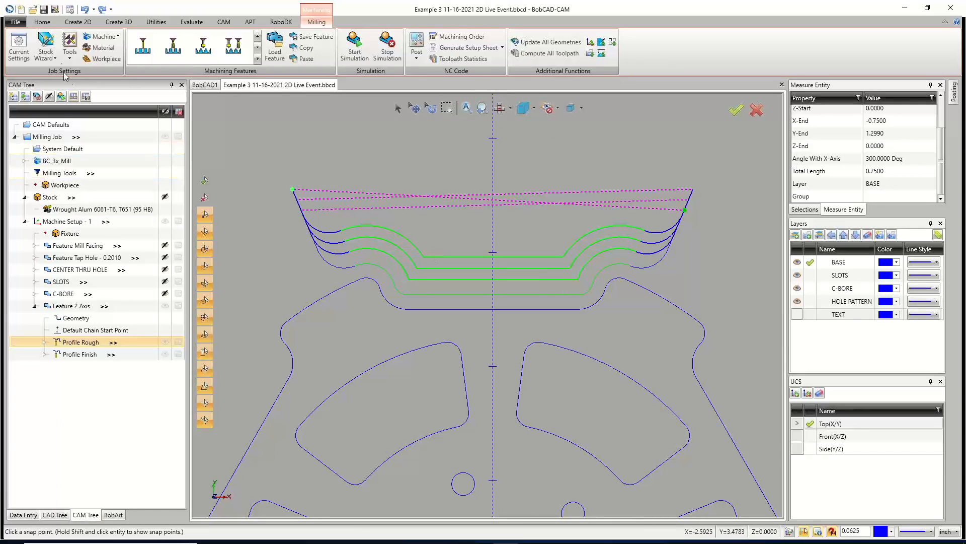
click(43, 10)
Show the stock and raise its transparency slightly.
click(63, 198)
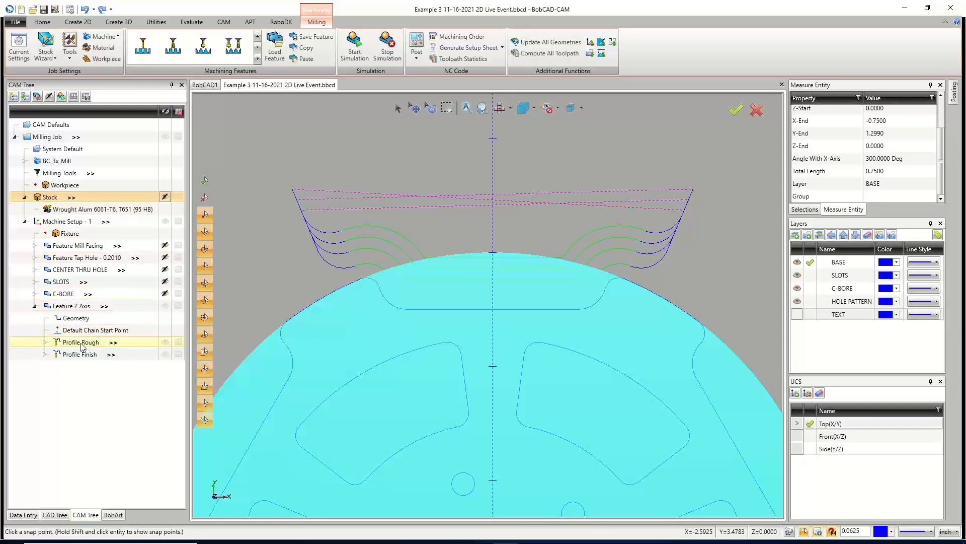
right_click(53, 197)
click(87, 234)
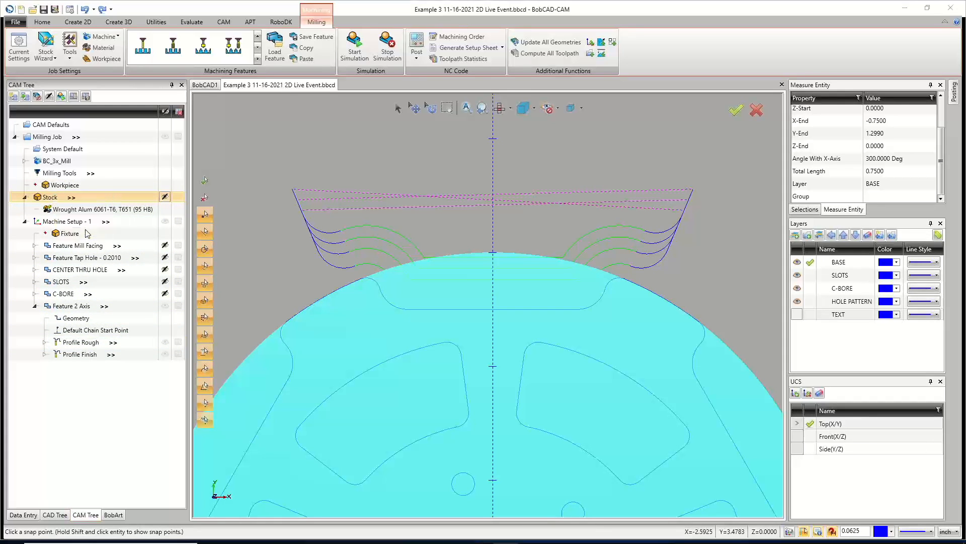
drag(481, 272, 498, 272)
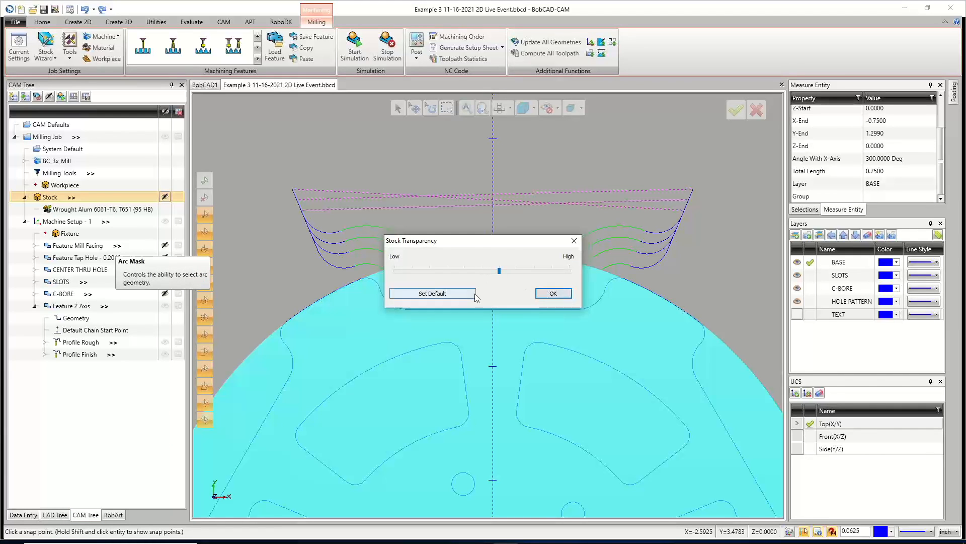
click(553, 293)
Inspect the roughing toolpath against the stock around the notch.
scroll(491, 287, up, 3)
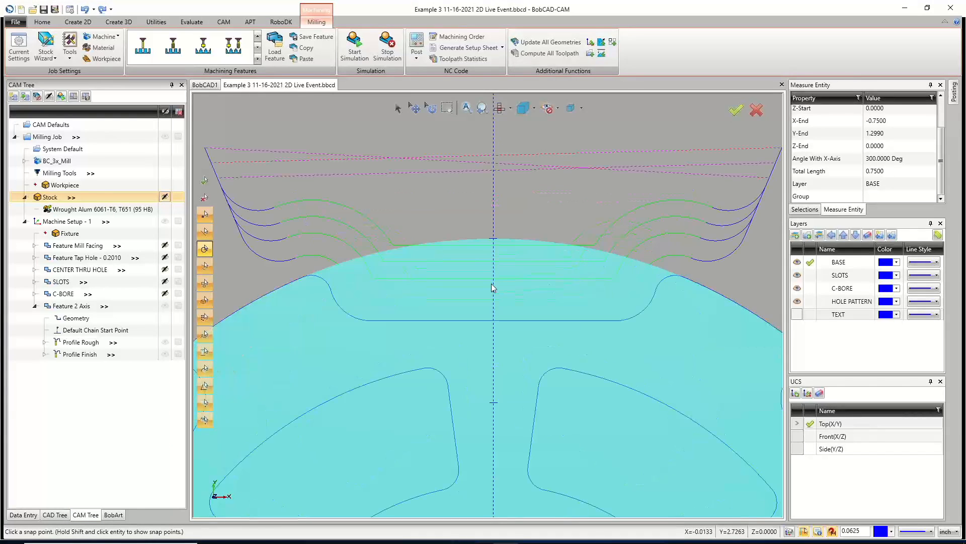
click(90, 346)
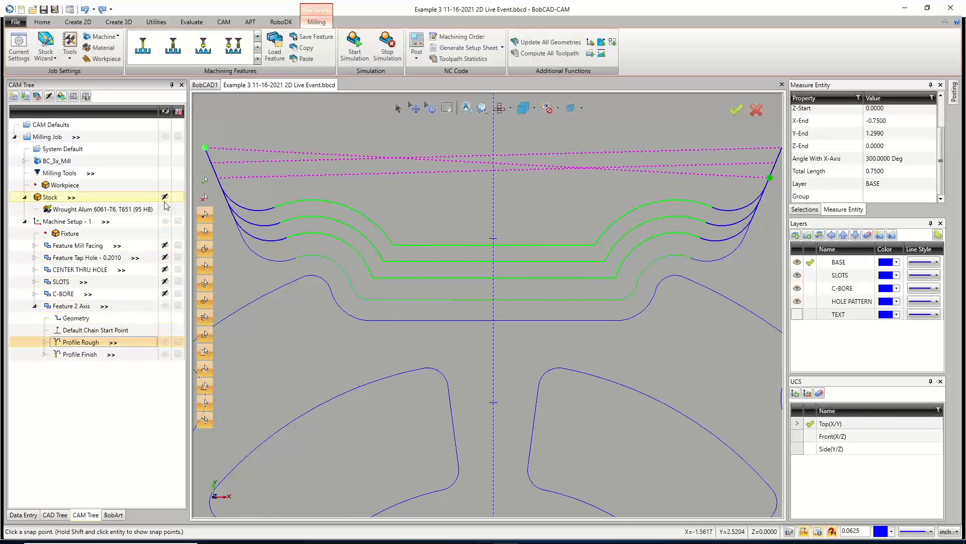
click(50, 197)
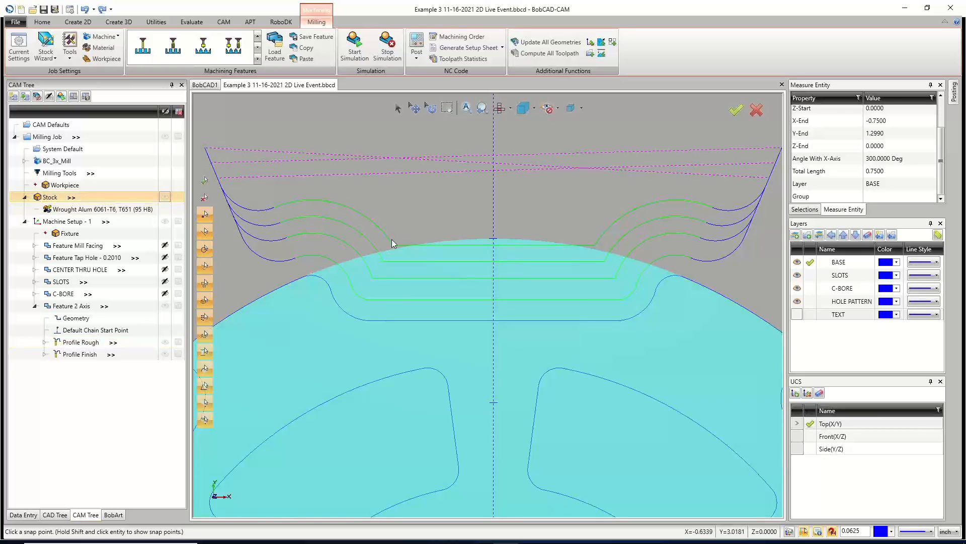
click(76, 343)
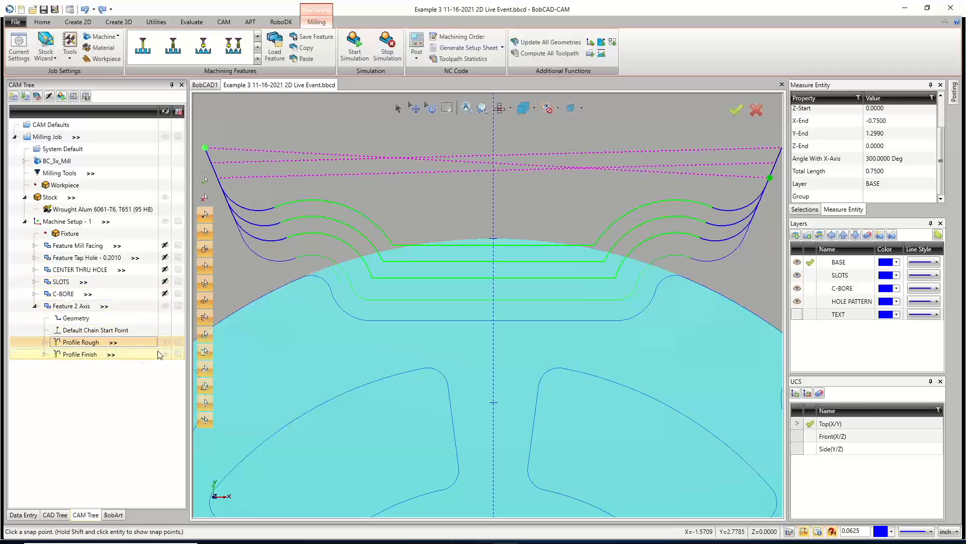
Move Profile Finish back below Profile Rough in the operation list.
click(165, 307)
click(97, 344)
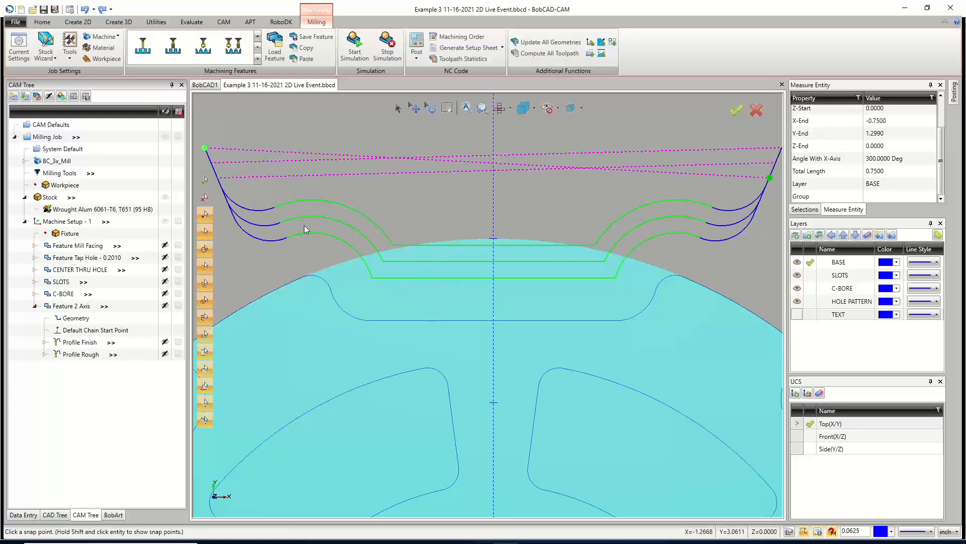
click(92, 355)
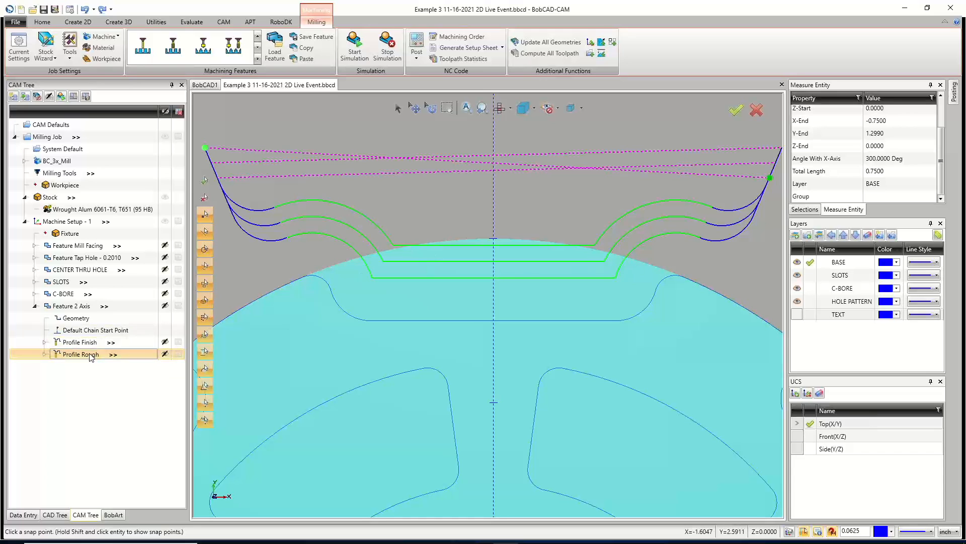
drag(91, 346, 88, 355)
click(88, 355)
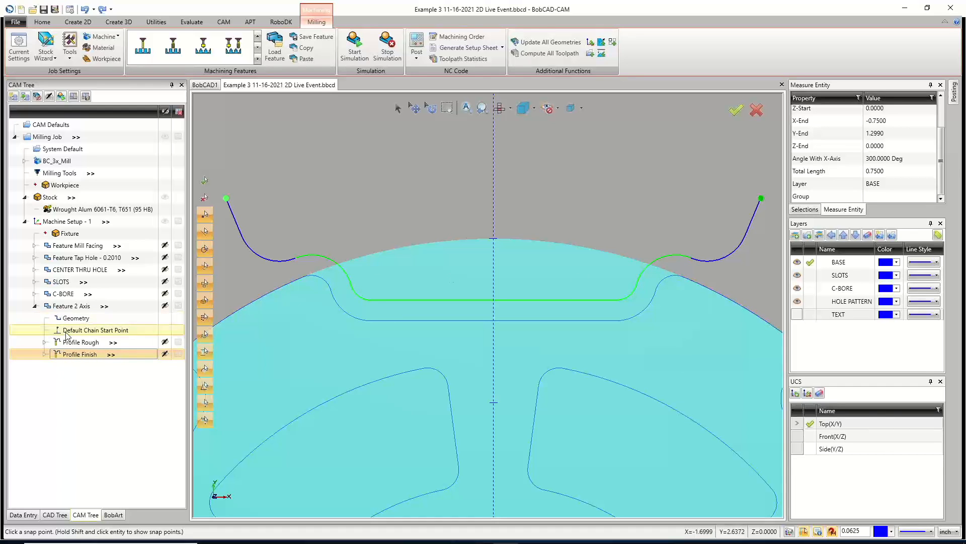
Try a Blend lead-in for Profile Finish in the 2 Axis feature, restore Circular, and recompute.
right_click(73, 305)
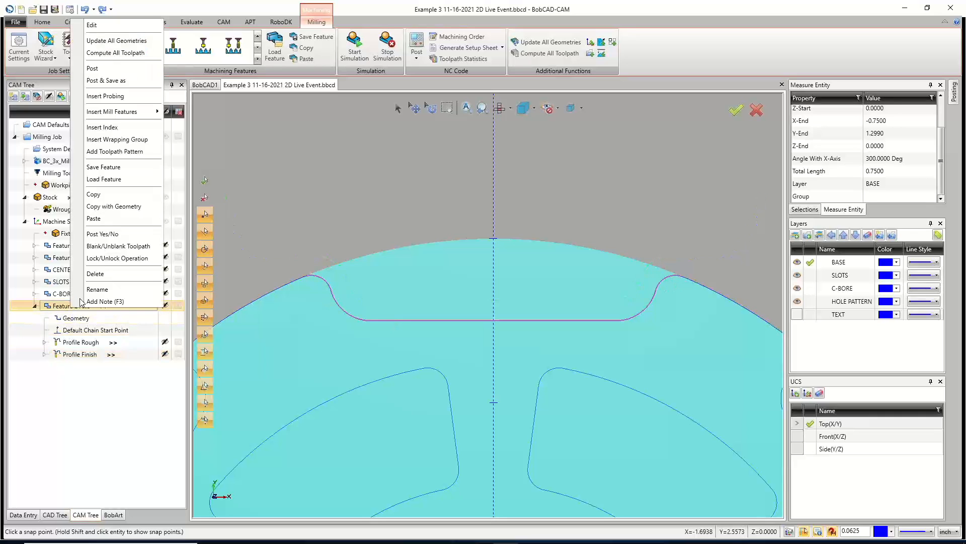
click(99, 26)
click(310, 270)
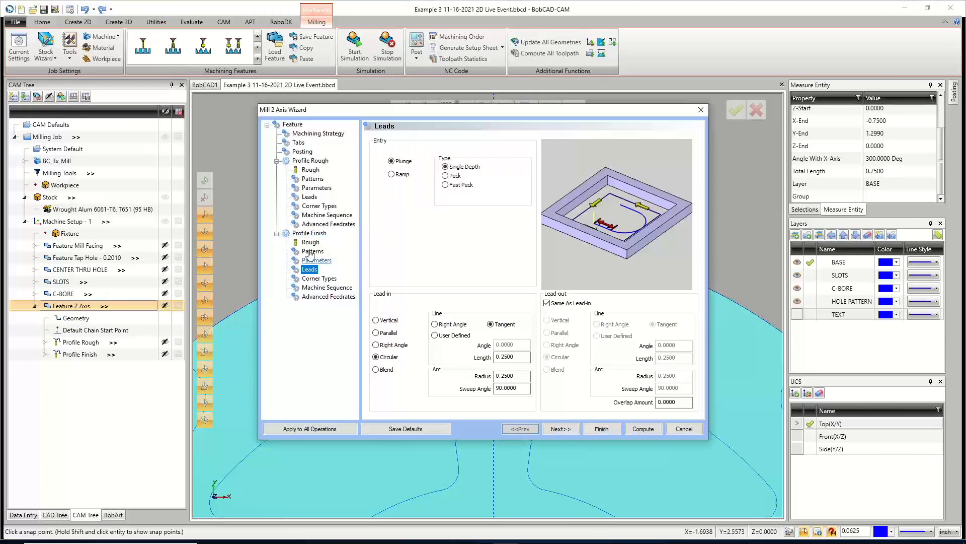
click(376, 370)
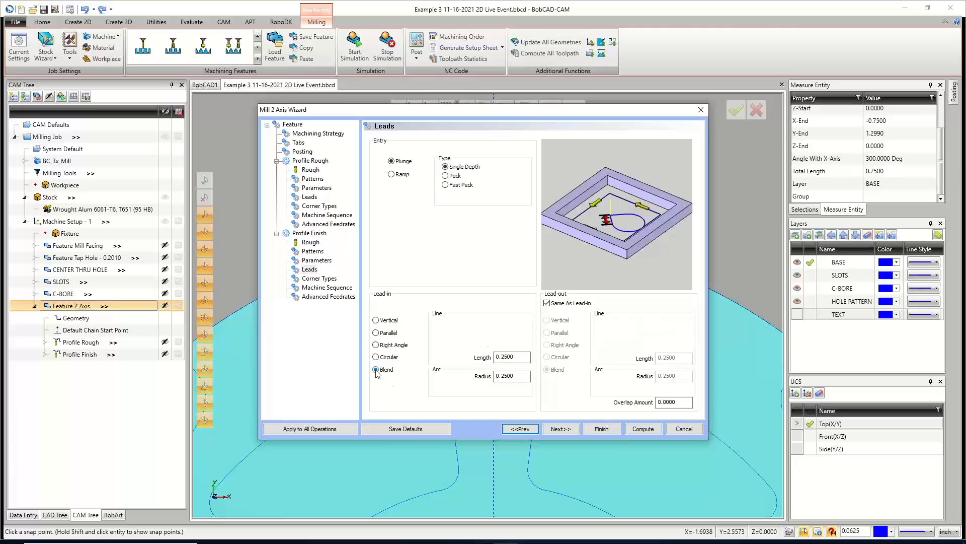
click(376, 357)
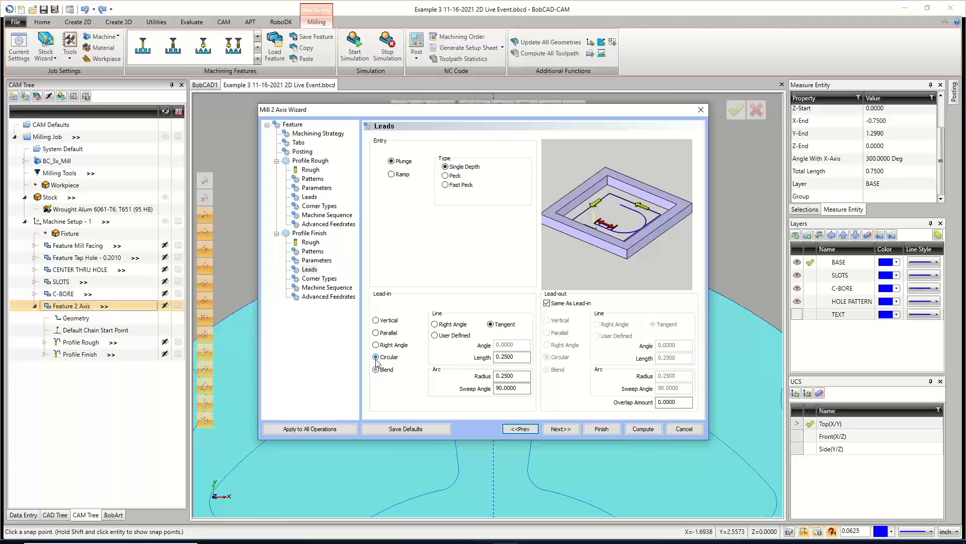
click(645, 429)
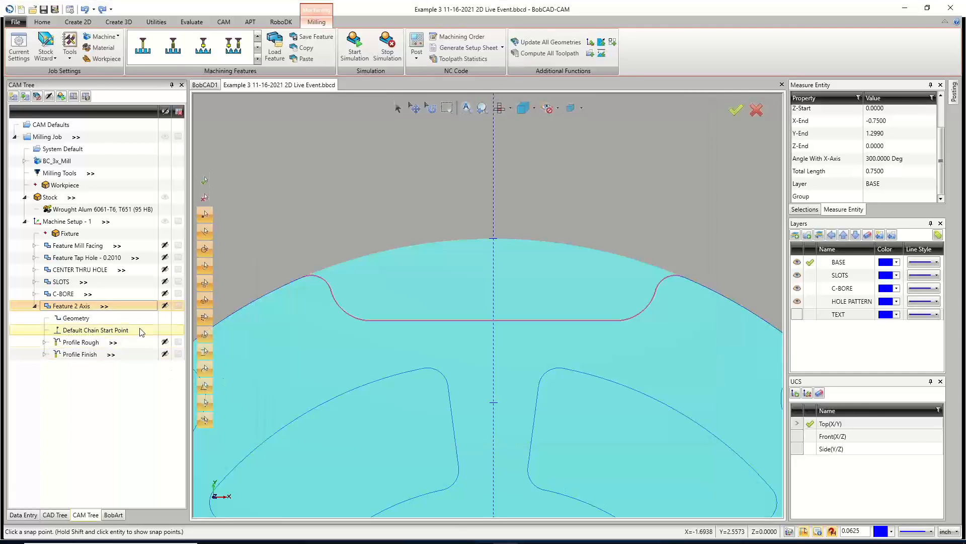
Rename the 2 Axis feature to OUTSIDE CUTS.
right_click(75, 308)
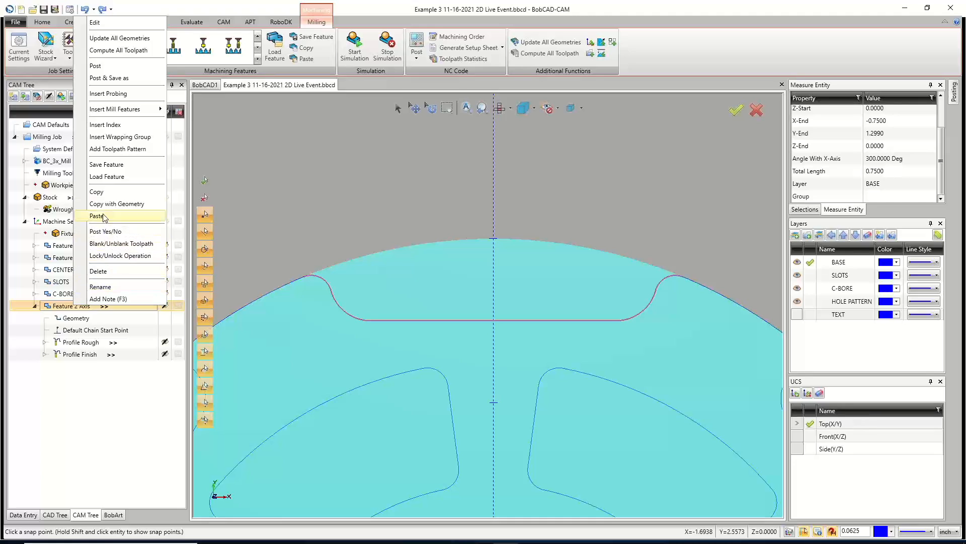
click(109, 287)
text(OUTSIDE CUTS)
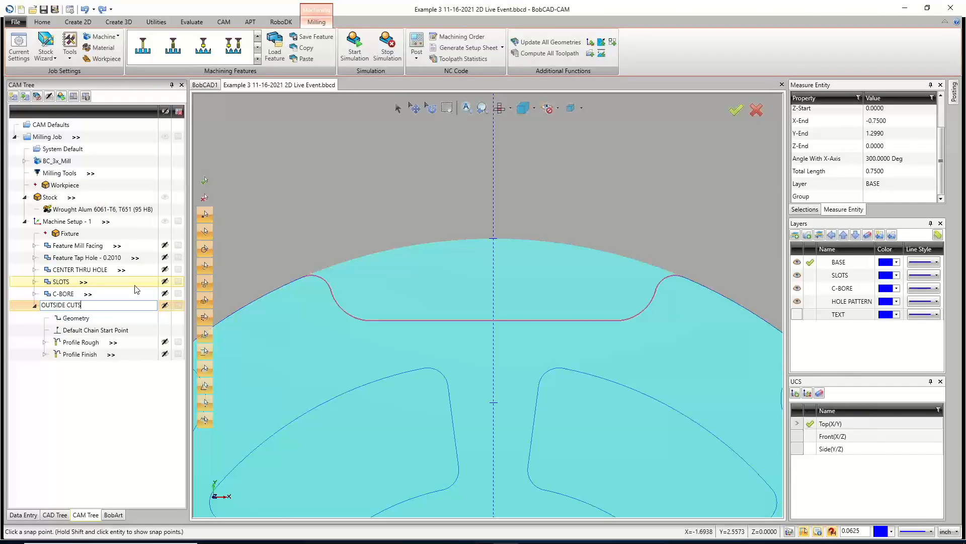
click(92, 405)
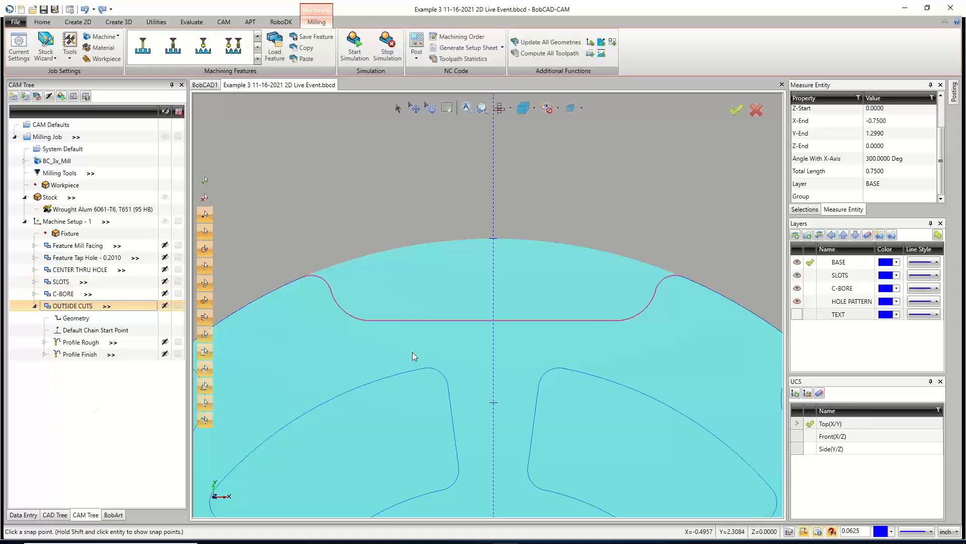
key(ctrl+f)
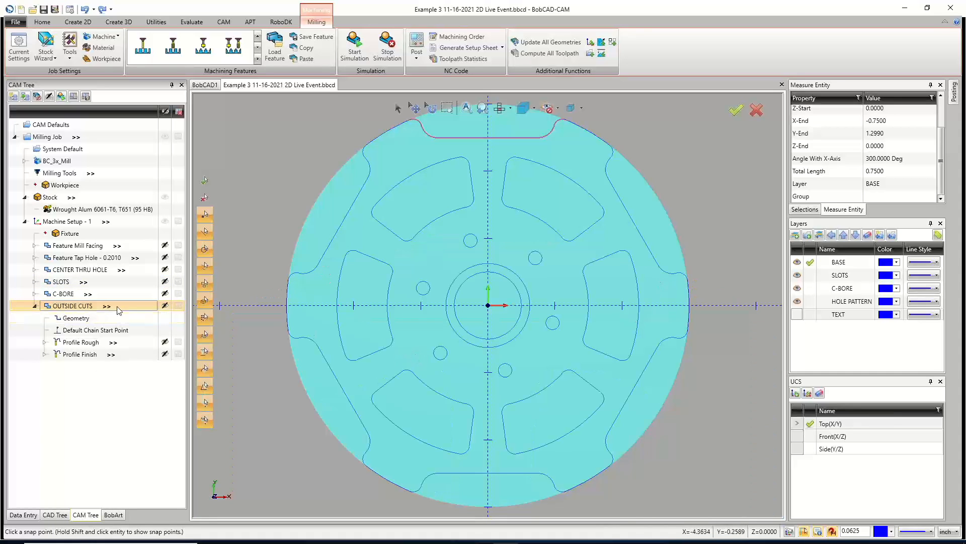
right_click(84, 310)
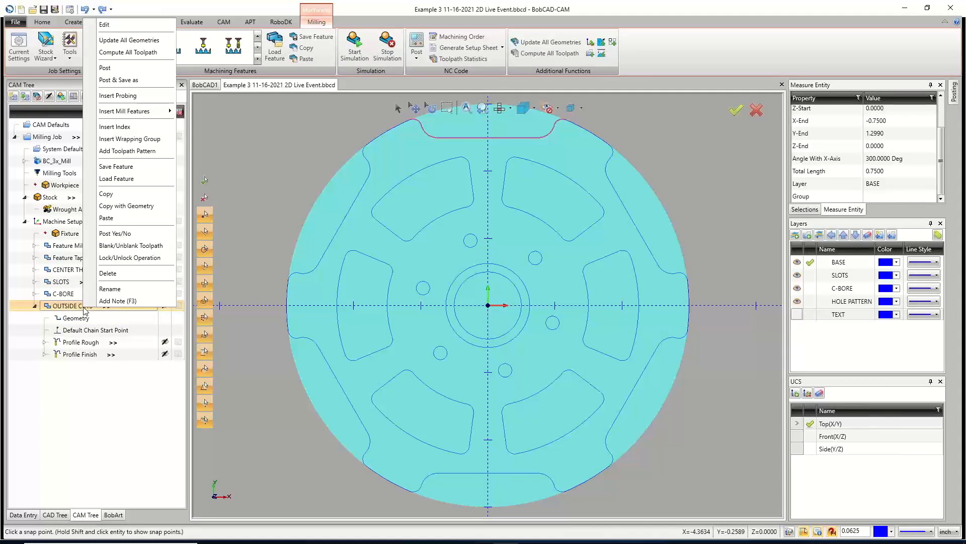
click(135, 151)
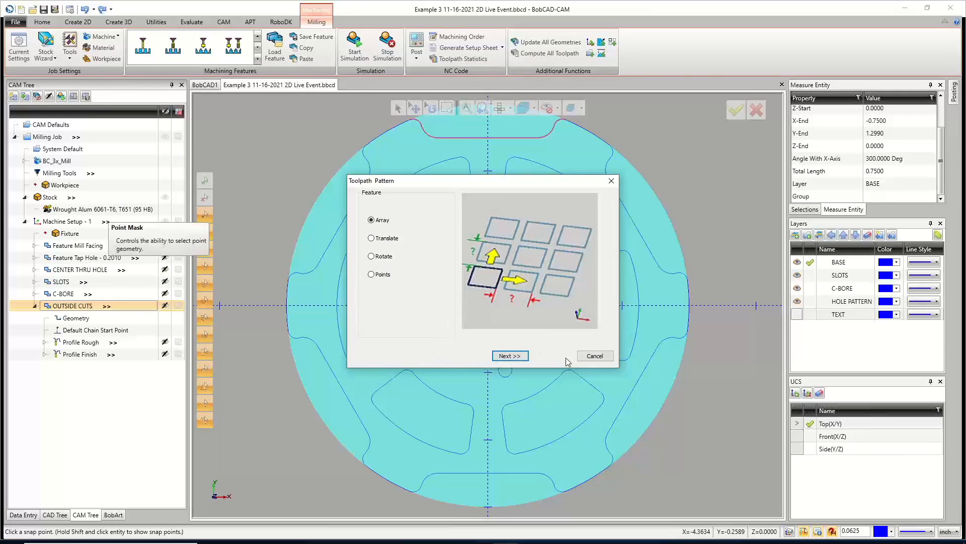
click(595, 356)
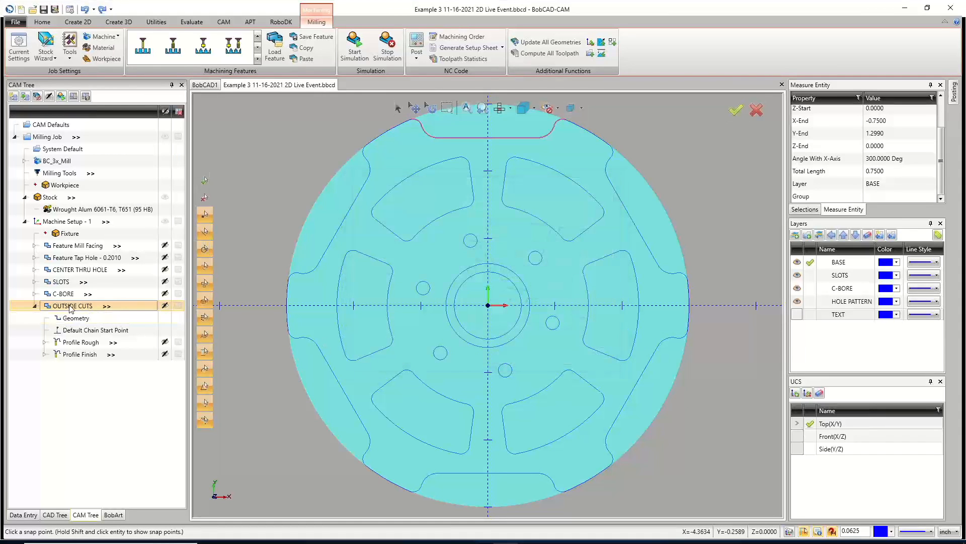
Add a Rotate toolpath pattern to OUTSIDE CUTS with angle 360/6 and 5 copies about the origin.
right_click(70, 307)
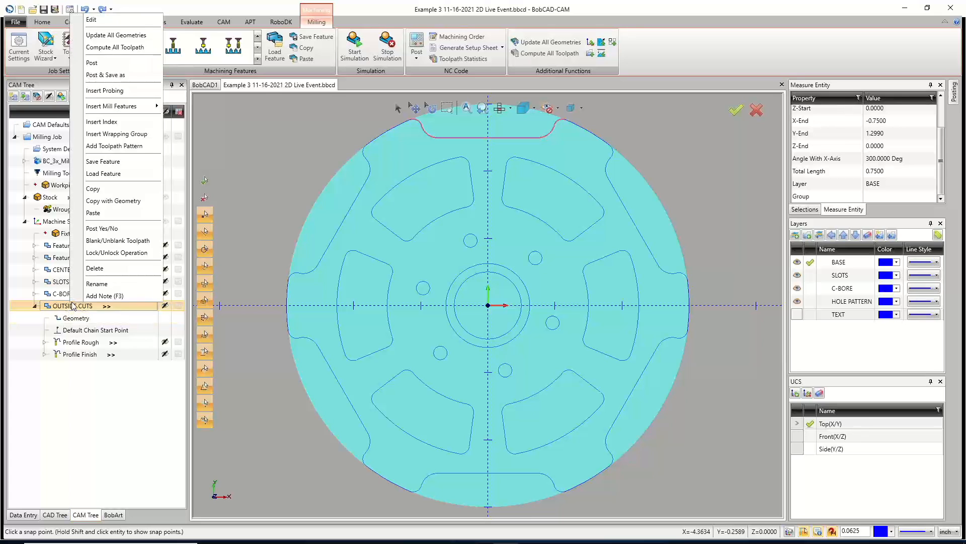
click(114, 146)
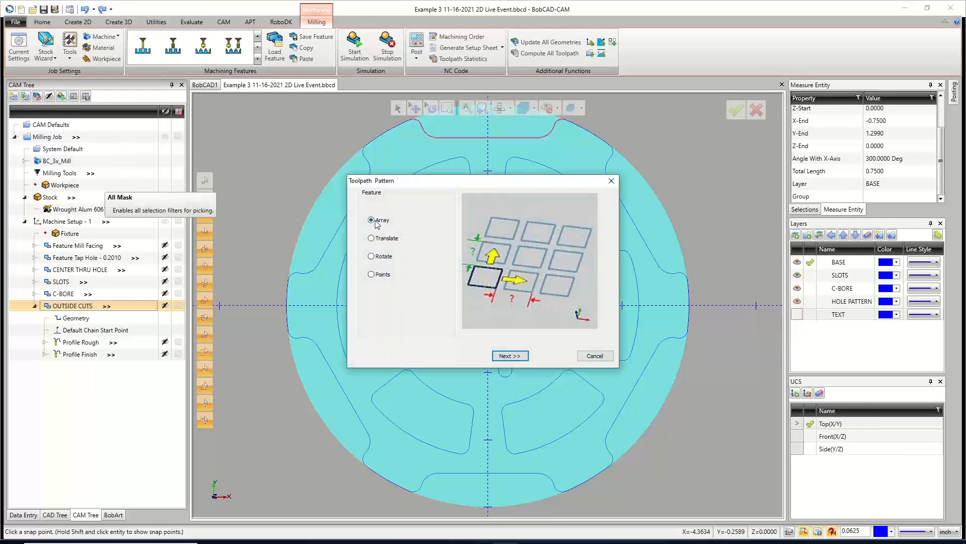
click(374, 240)
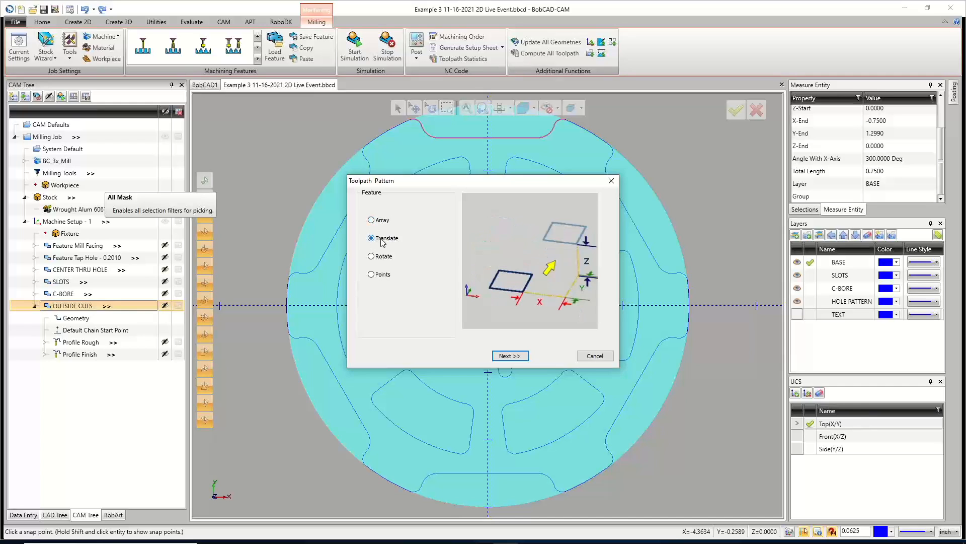
click(371, 256)
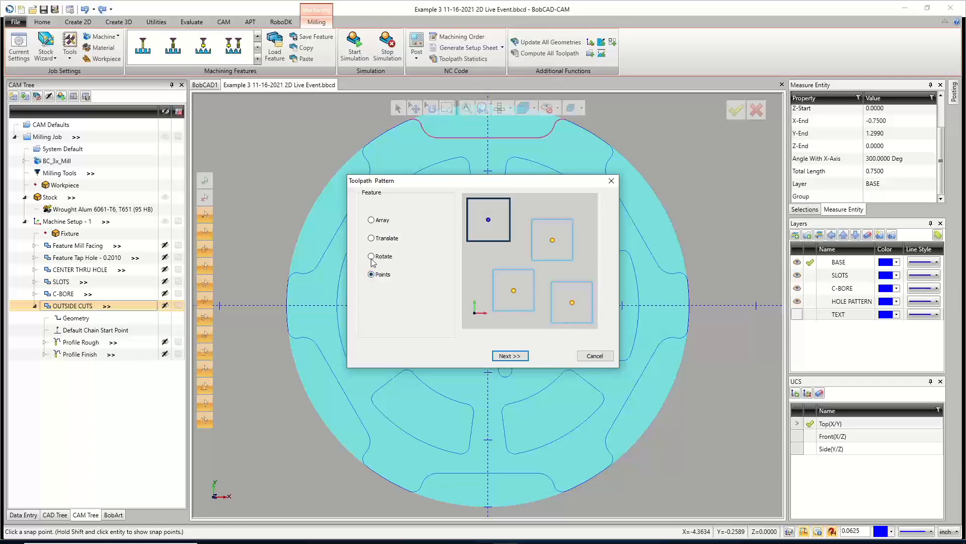
click(372, 257)
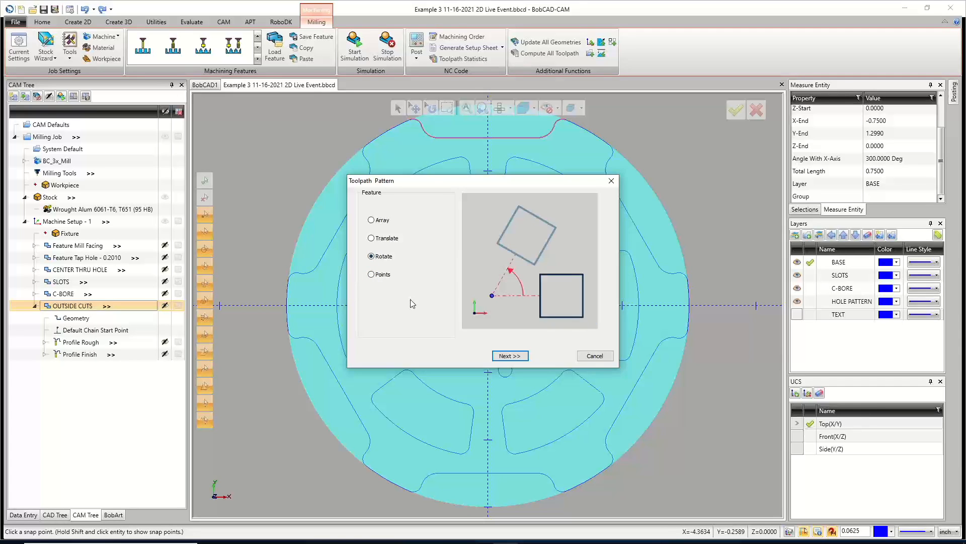
click(510, 356)
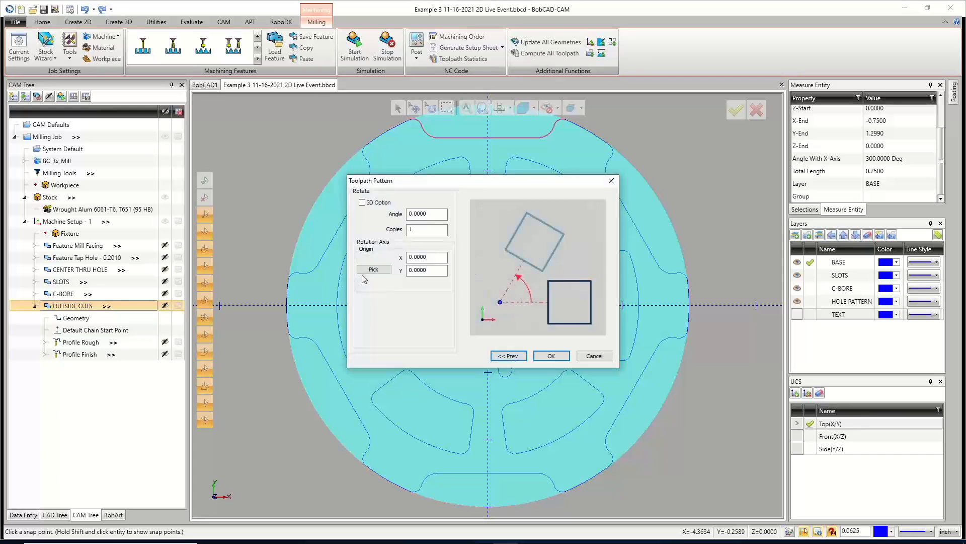
drag(435, 213, 393, 213)
text(360/6)
key(Tab)
text(5)
key(Tab)
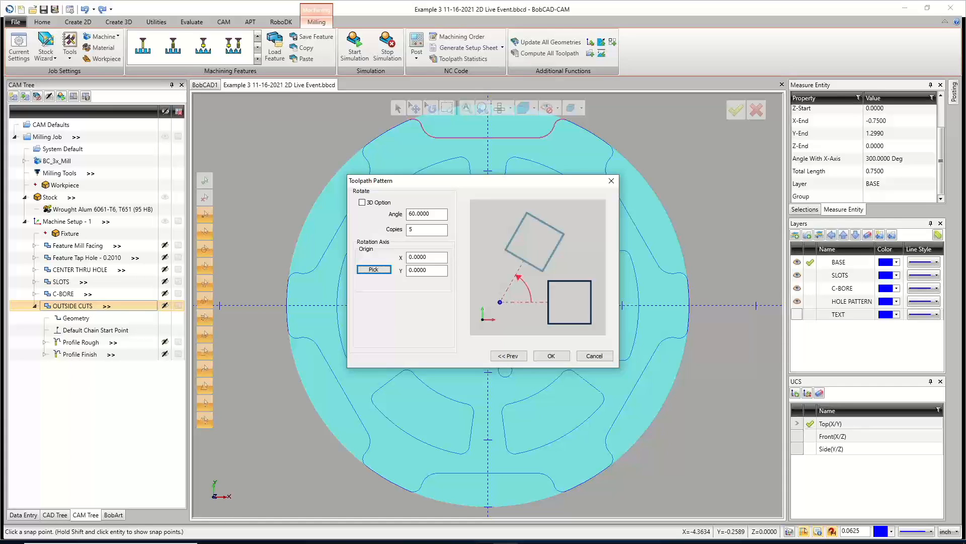
click(561, 356)
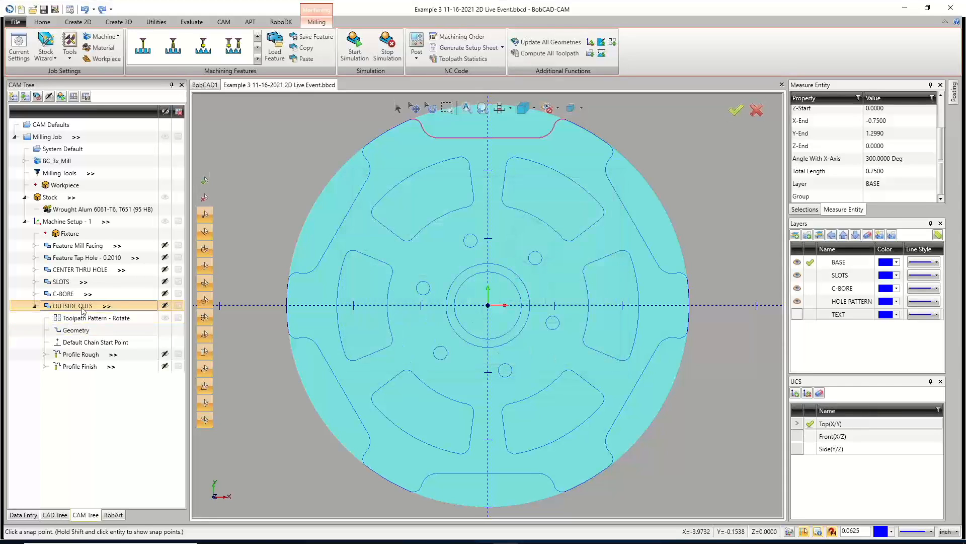
Hide the stock to view the full patterned outside-cut toolpaths.
scroll(378, 294, down, 5)
scroll(352, 301, up, 2)
scroll(353, 301, up, 2)
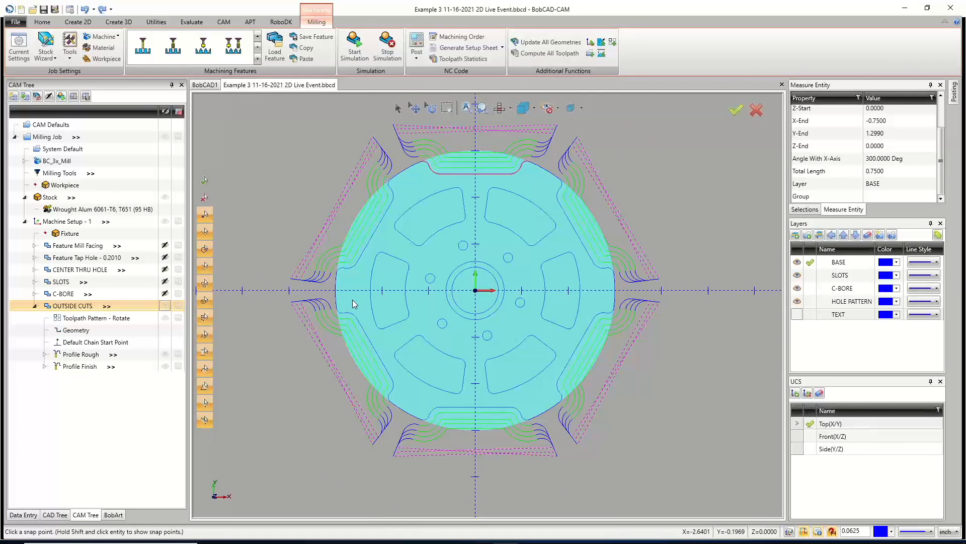
click(165, 197)
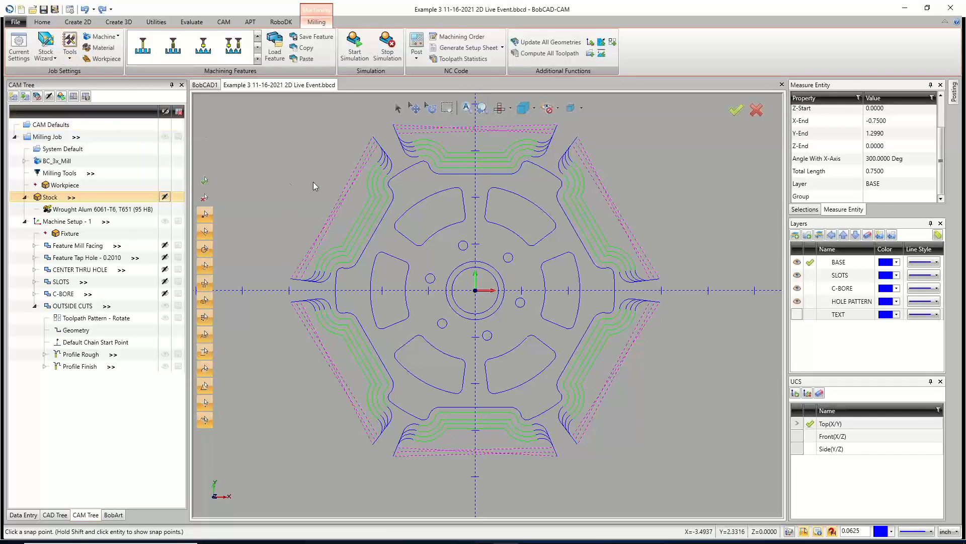
click(355, 44)
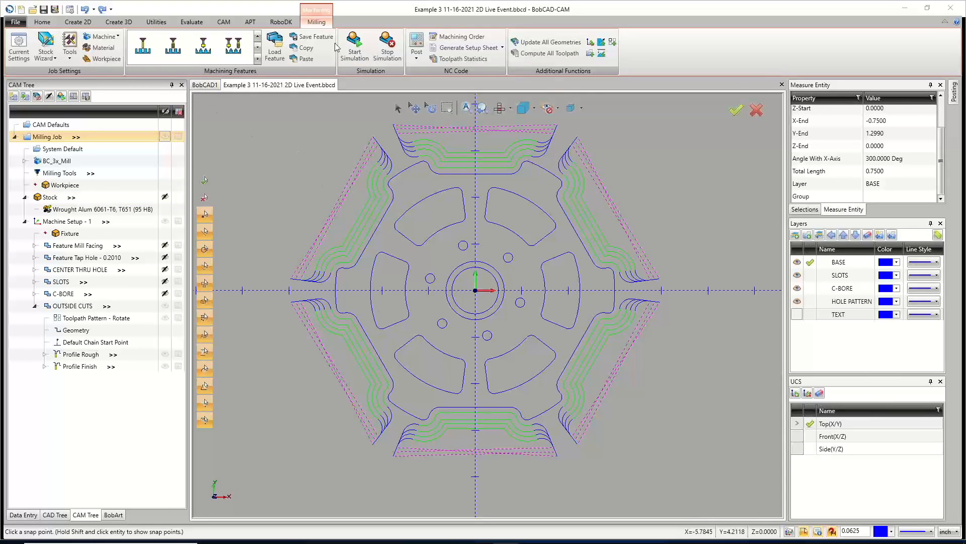
click(349, 54)
click(208, 87)
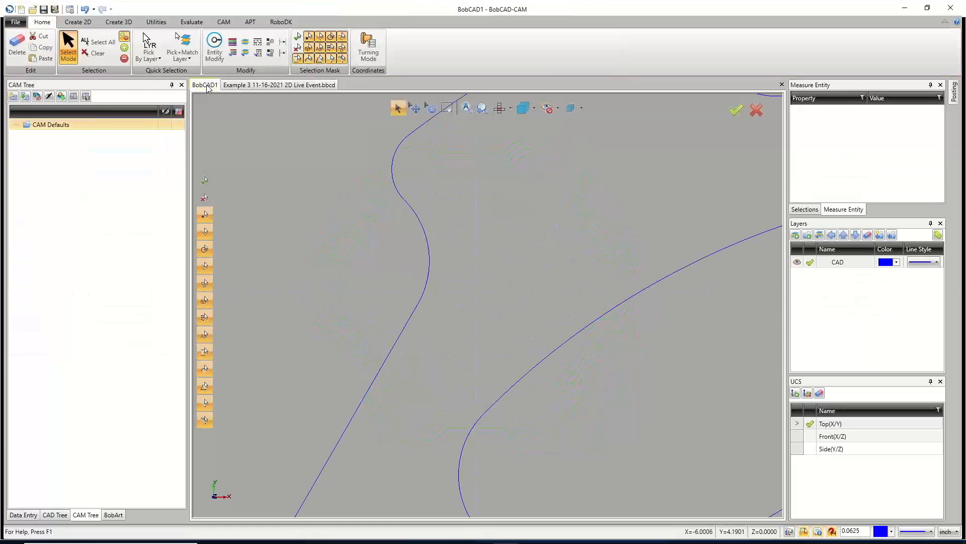
scroll(360, 265, down, 12)
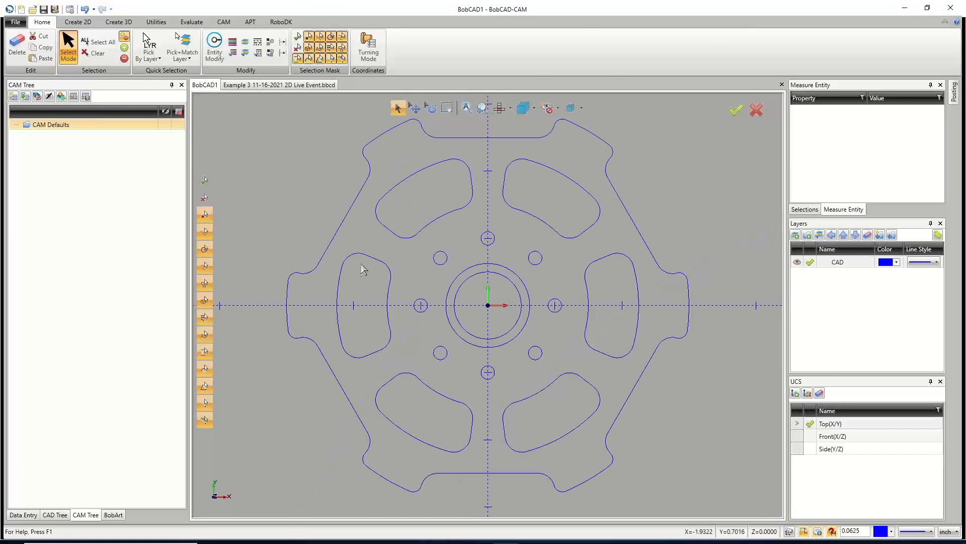
scroll(358, 252, up, 4)
click(284, 84)
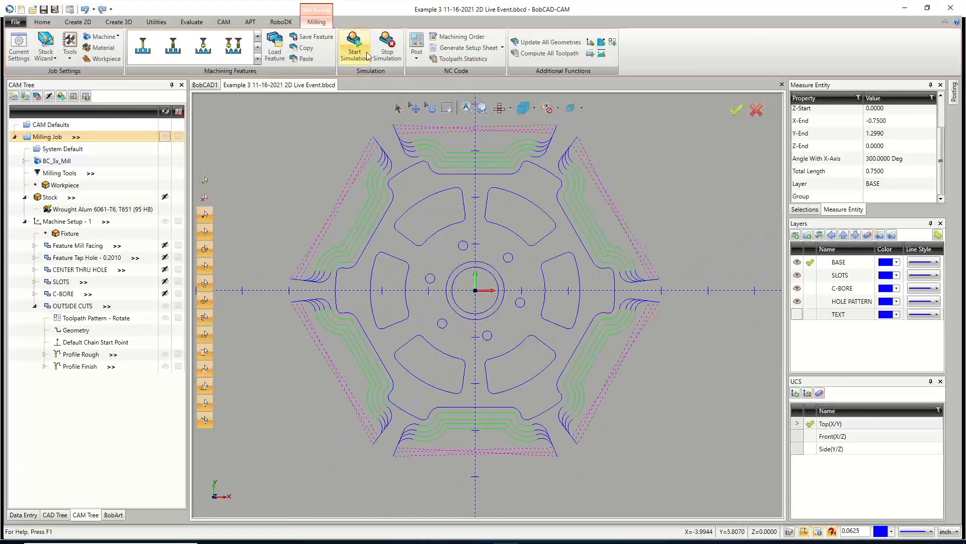
Close the part document and the blank BobCAD1 document without saving BobCAD1.
click(782, 84)
click(782, 84)
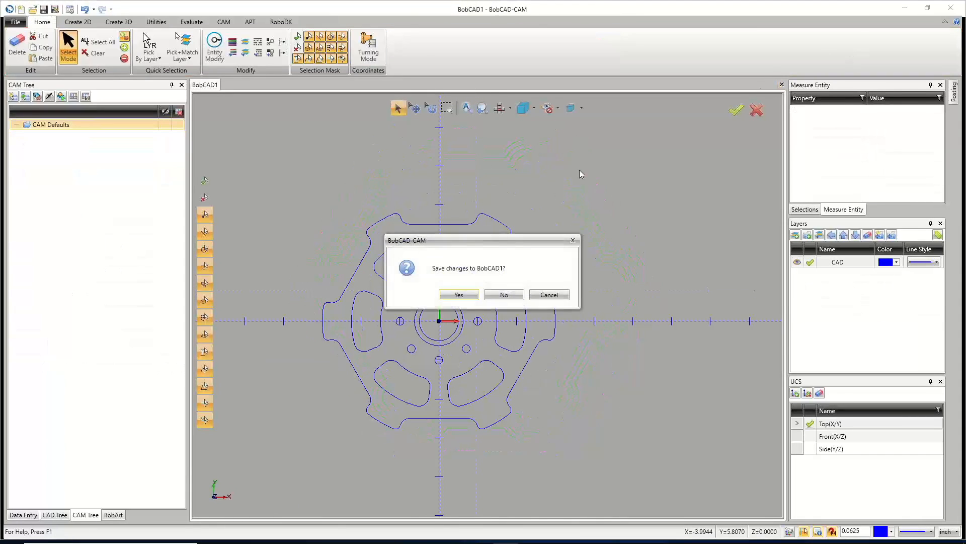
click(502, 295)
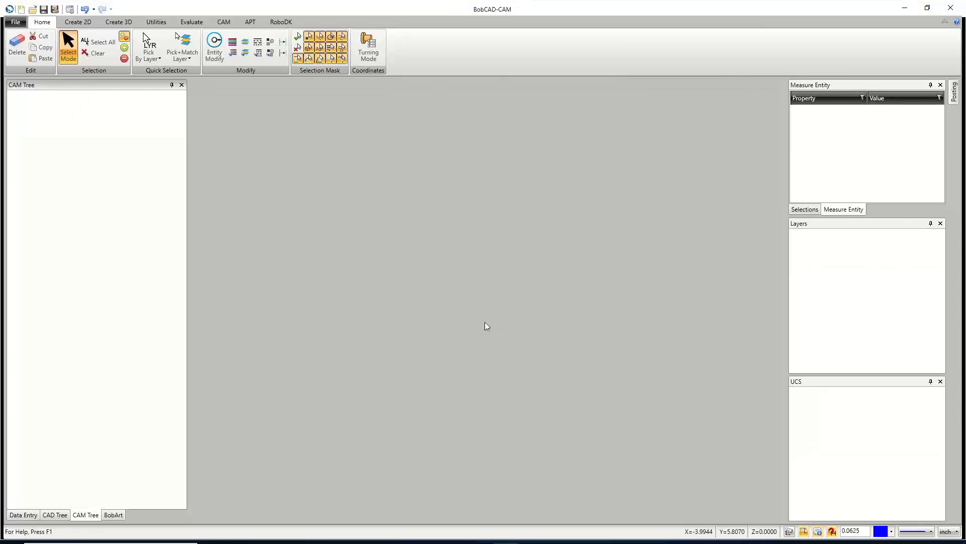
Exit BobCAD-CAM and relaunch it from the taskbar.
click(953, 9)
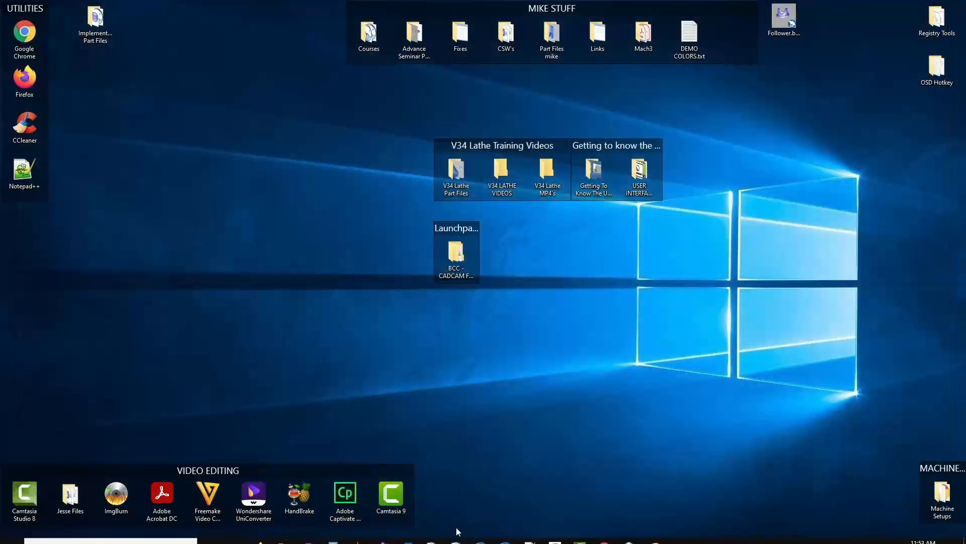
double_click(459, 488)
click(506, 533)
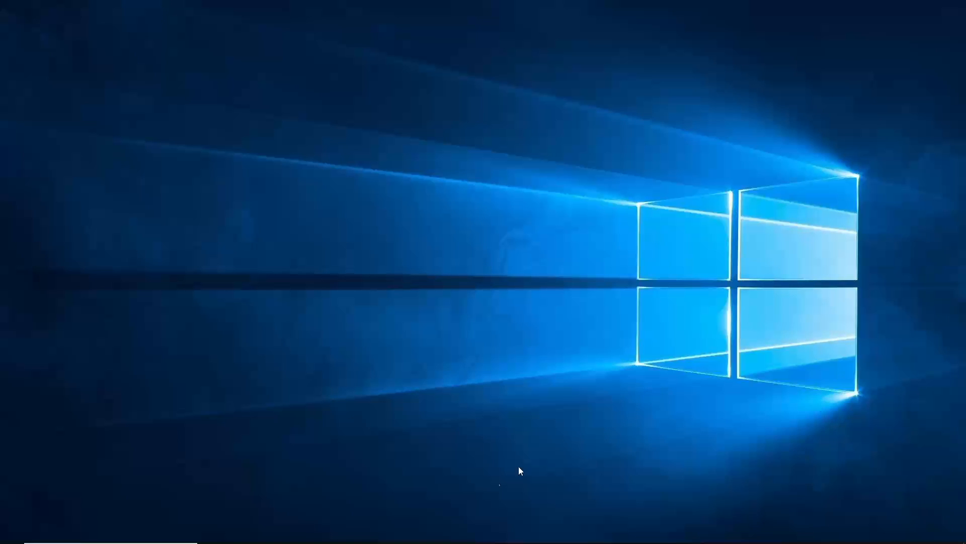
mouse_move(498, 541)
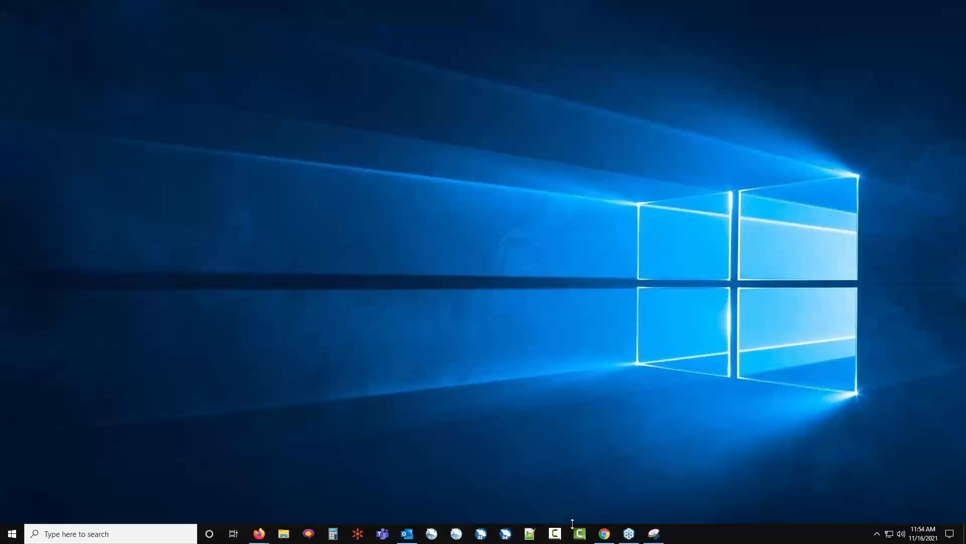
click(505, 534)
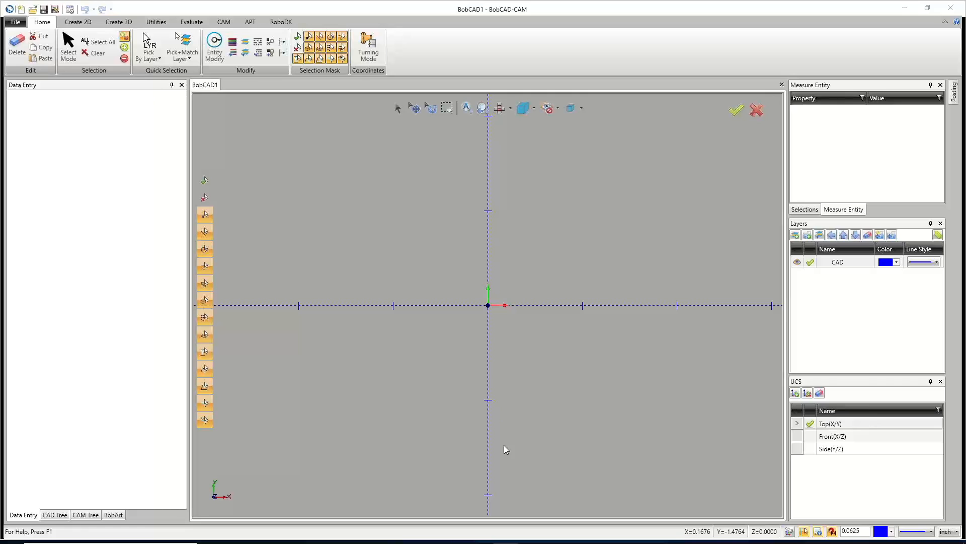
click(18, 24)
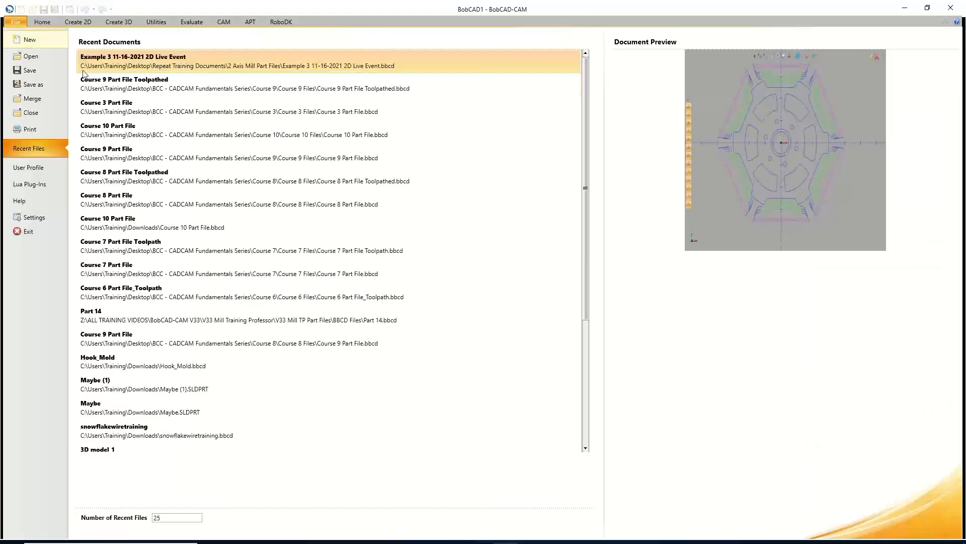
click(140, 67)
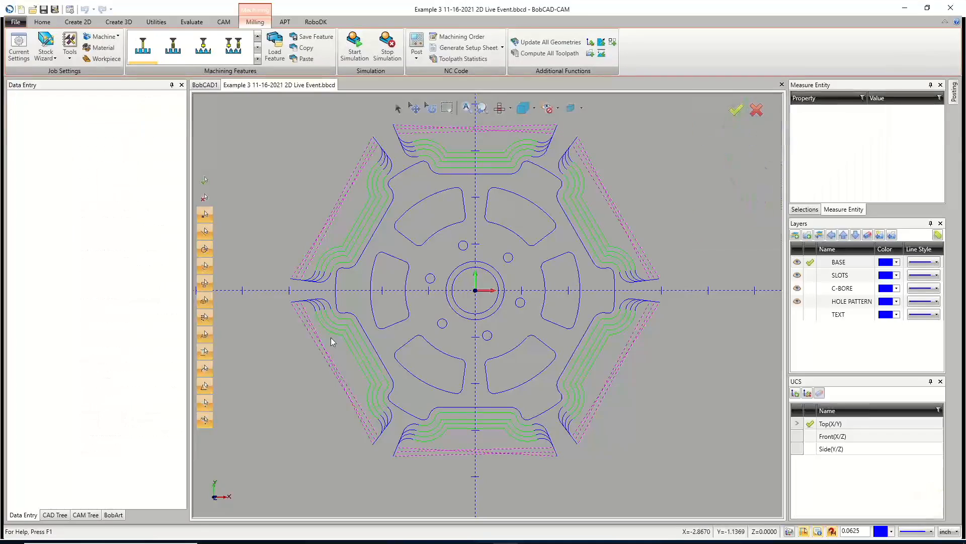
click(84, 514)
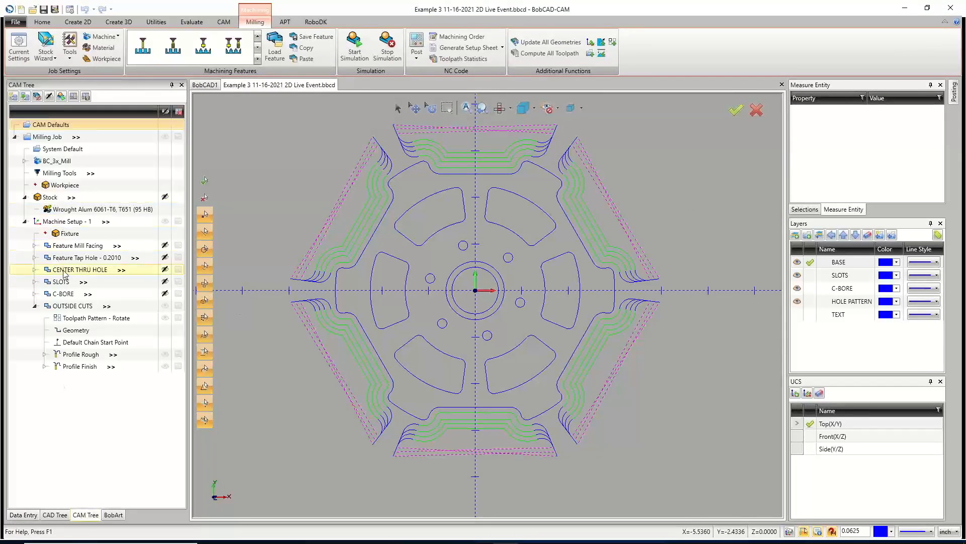
Edit the SLOTS feature's pocket leads, setting the spiral entry Ramp Length/Radius to 0.0625, and compute.
right_click(67, 282)
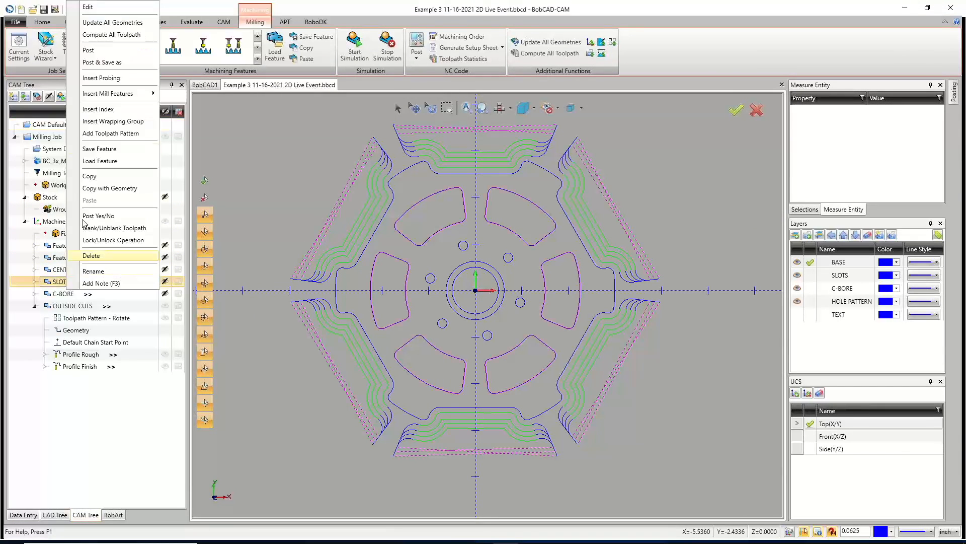
click(96, 8)
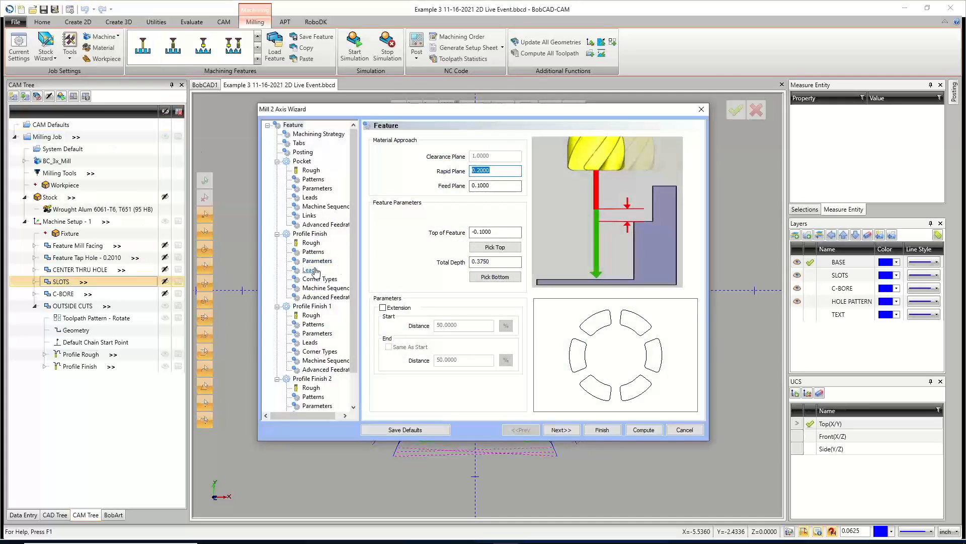
click(310, 271)
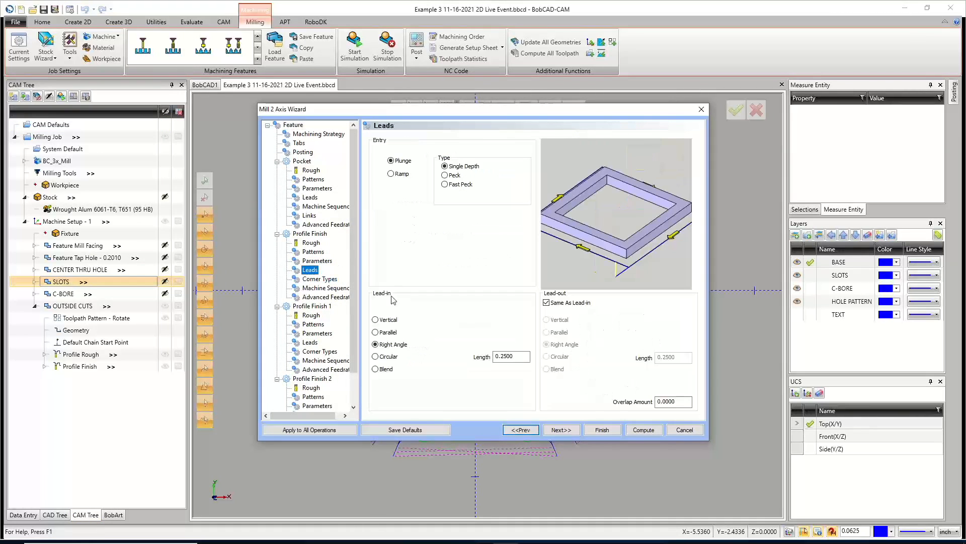
click(310, 197)
double_click(493, 248)
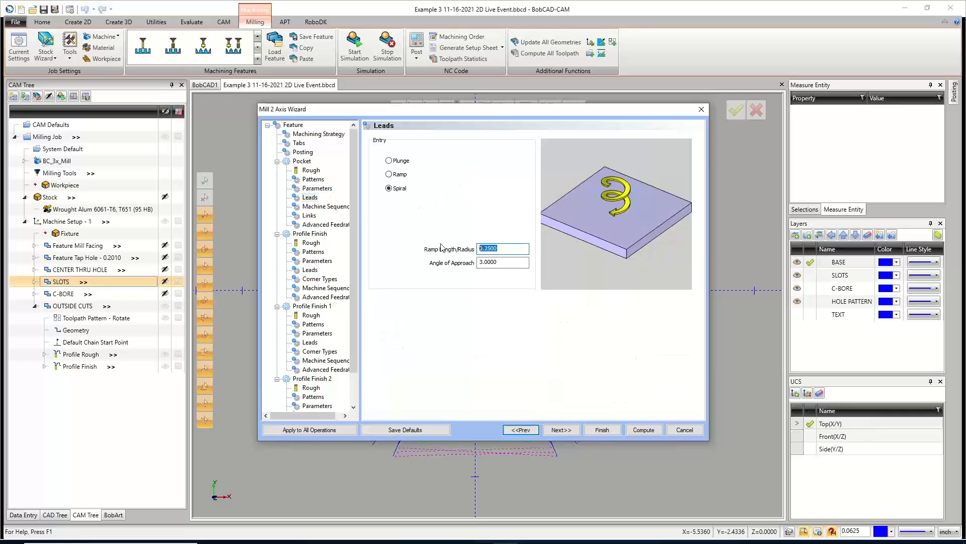
text(.0625)
click(643, 429)
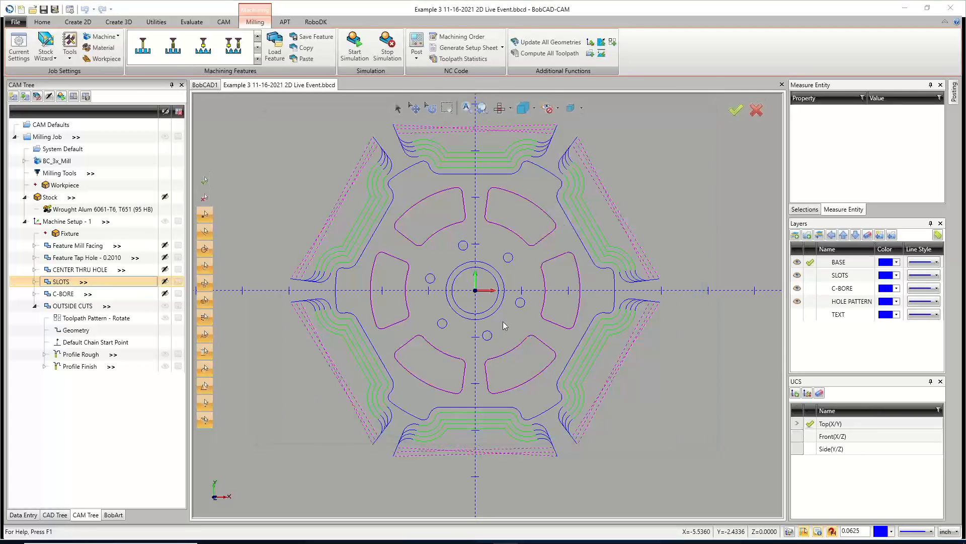
Select the slot Pocket operation and zoom in to inspect its spiral entry toolpath.
click(71, 318)
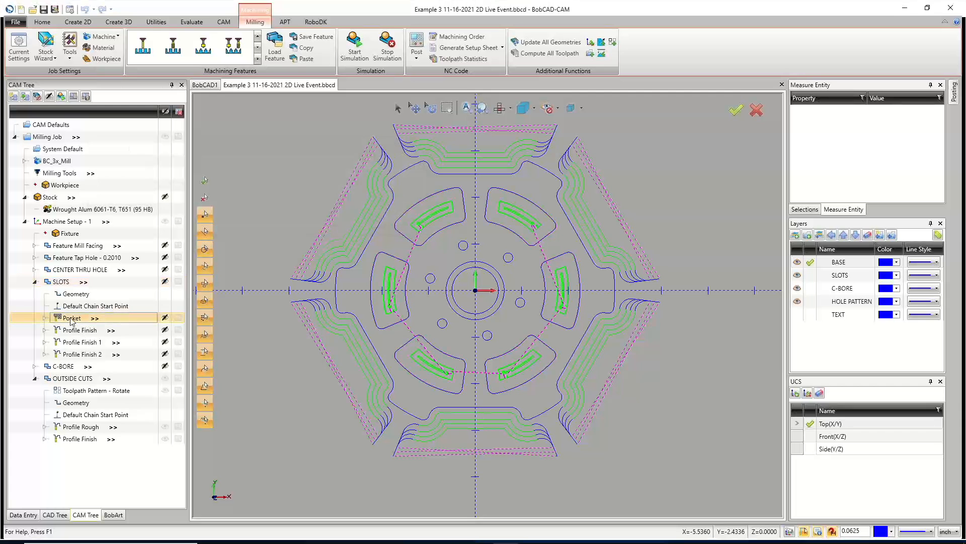
middle_drag(360, 348, 467, 310)
scroll(467, 310, up, 10)
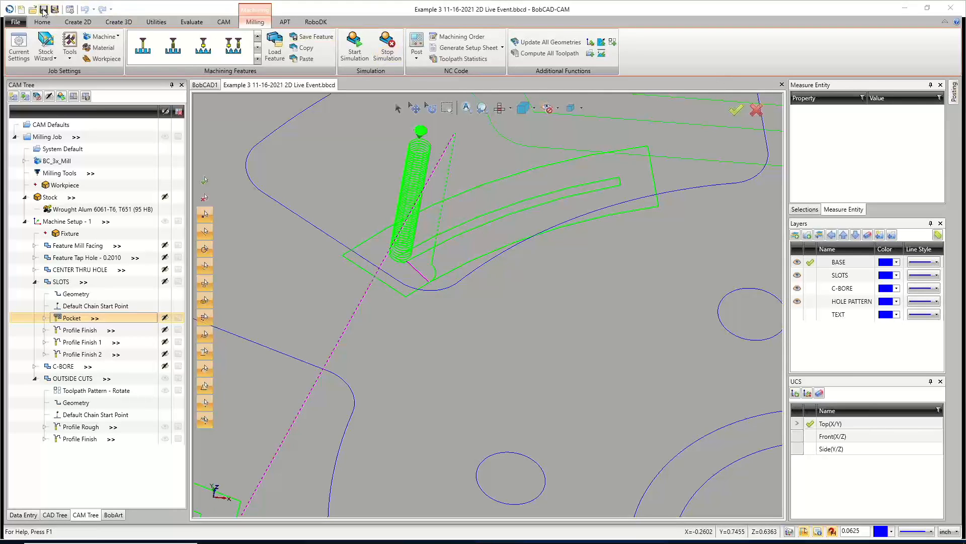
Open the machining simulation and run it for the whole milling job.
click(347, 60)
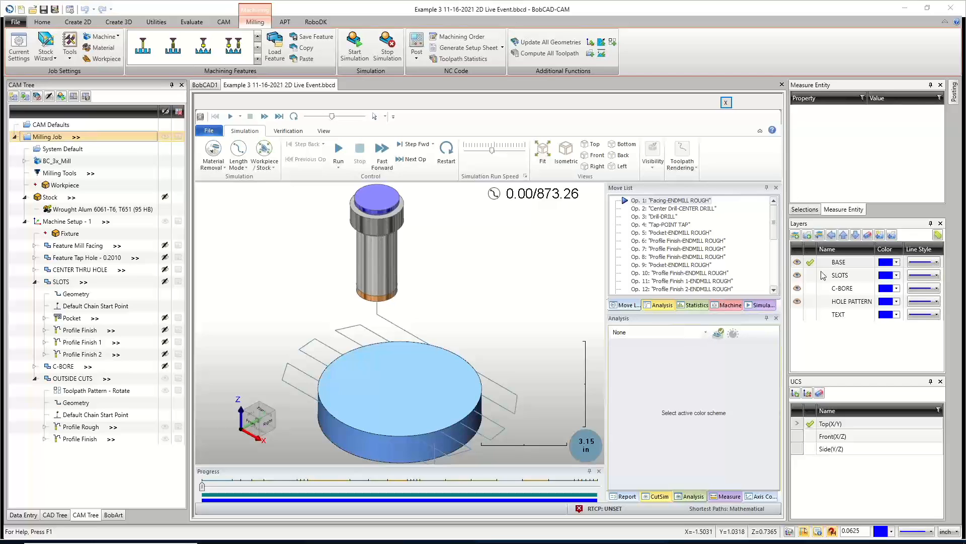
scroll(381, 352, down, 2)
scroll(408, 350, up, 2)
scroll(436, 349, down, 2)
scroll(445, 332, up, 2)
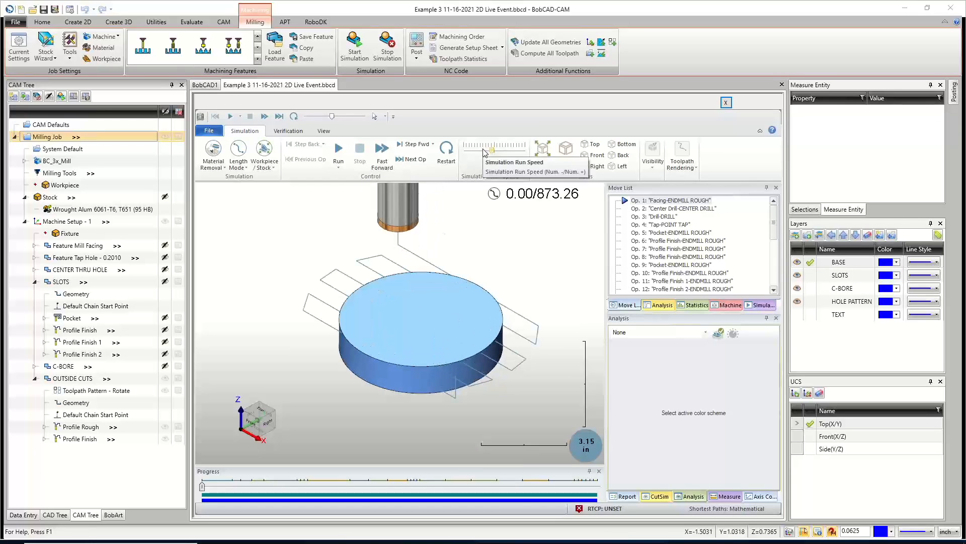
click(657, 169)
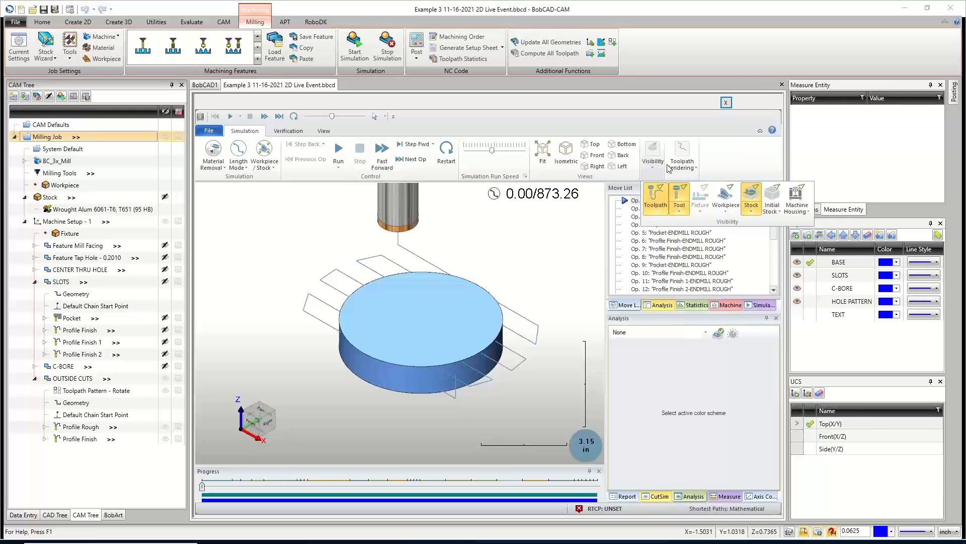
click(681, 163)
click(476, 260)
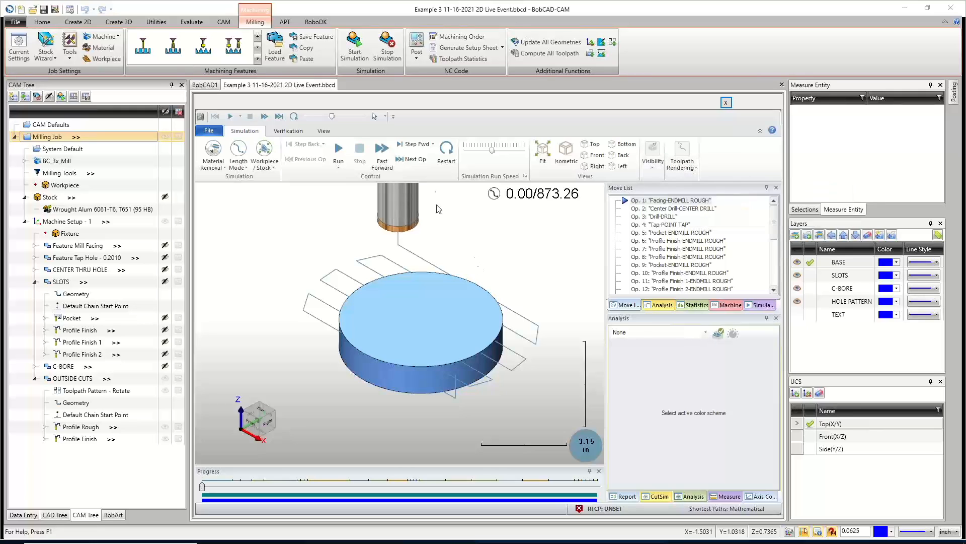
click(484, 152)
click(338, 152)
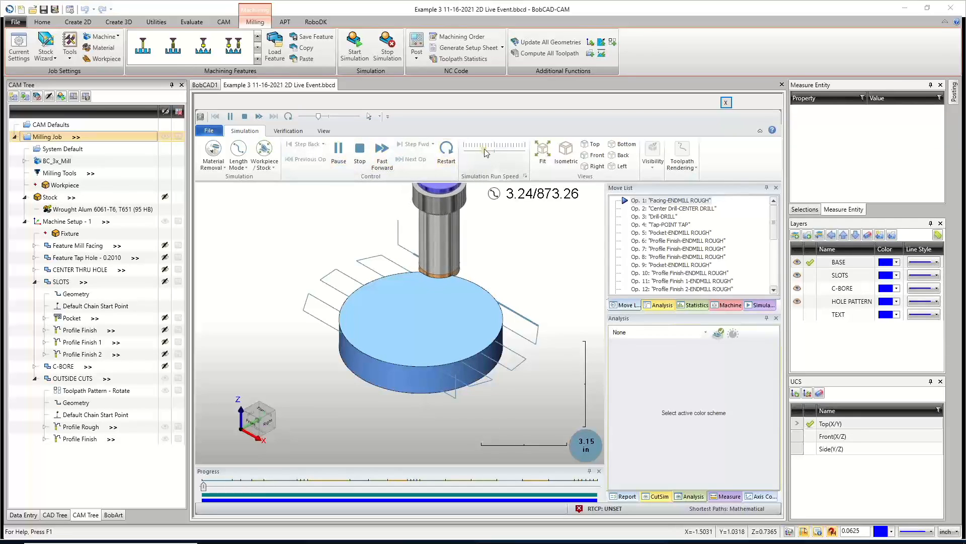
Speed up the simulation, hide the toolpath display and watch the machining run to the end.
drag(488, 151, 500, 153)
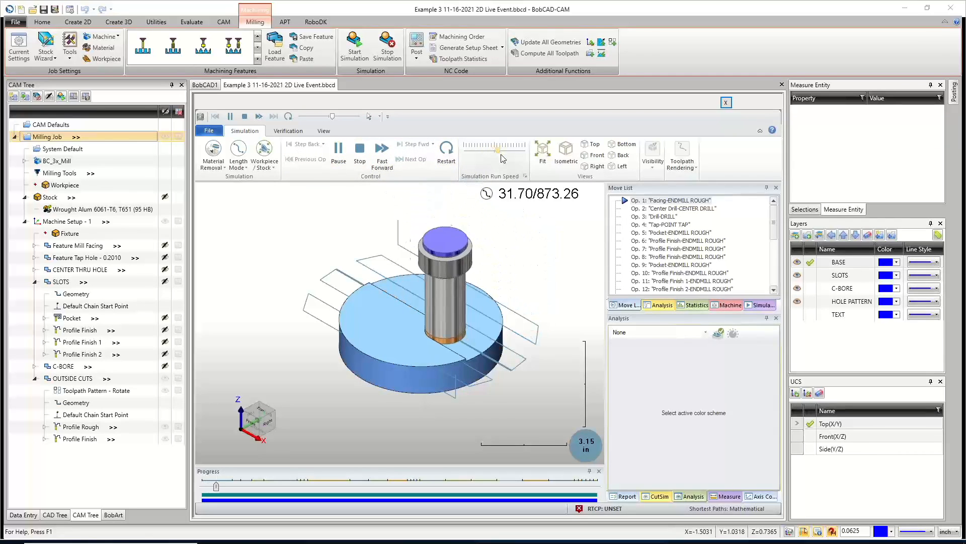
click(656, 170)
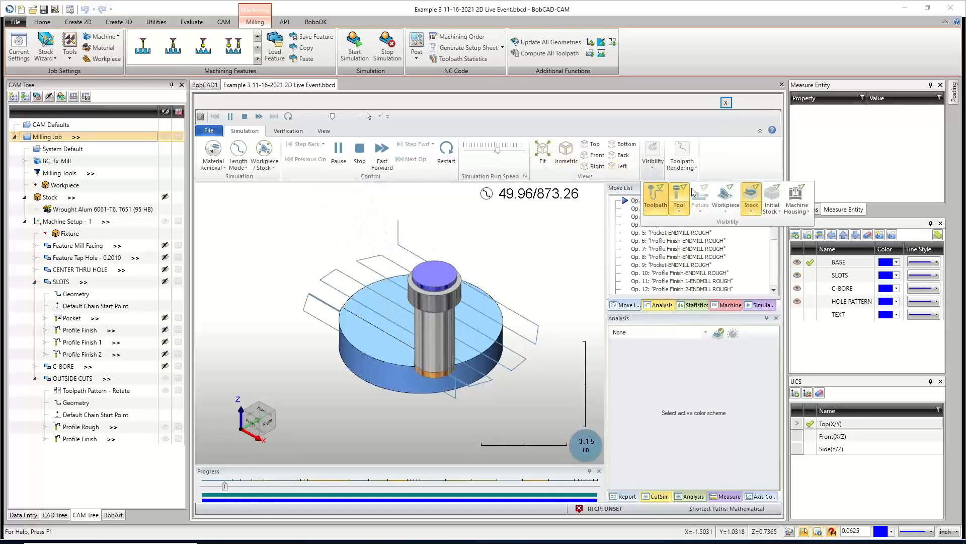
click(657, 196)
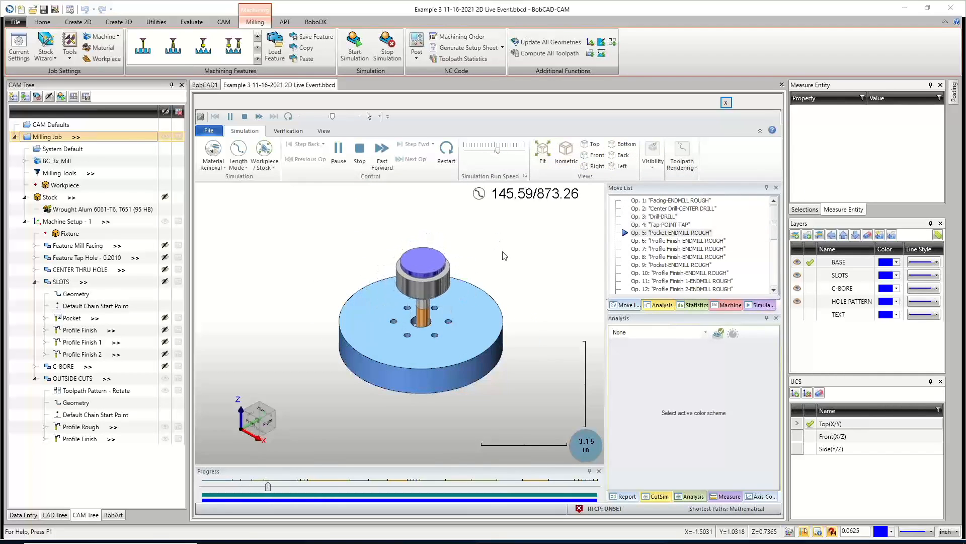
scroll(422, 328, up, 8)
scroll(419, 327, down, 8)
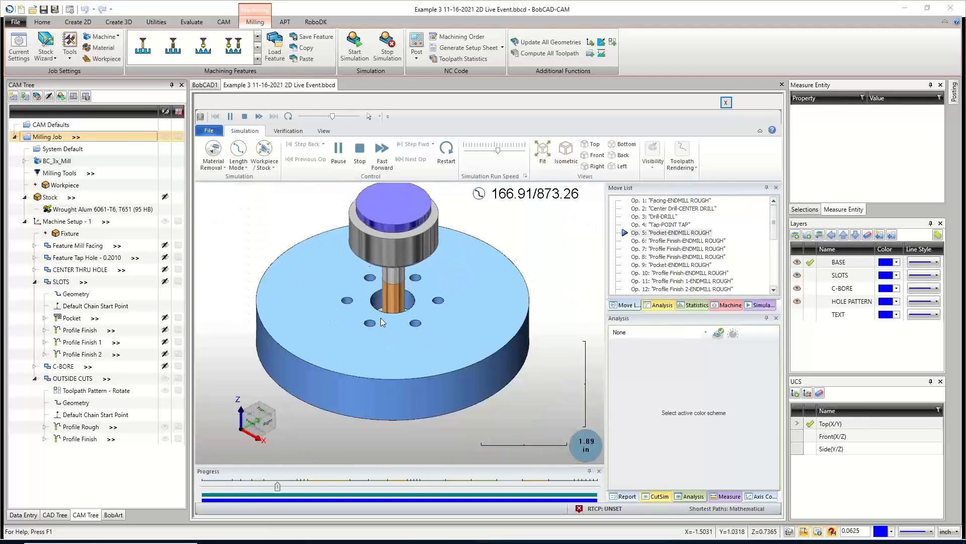
middle_drag(401, 328, 401, 344)
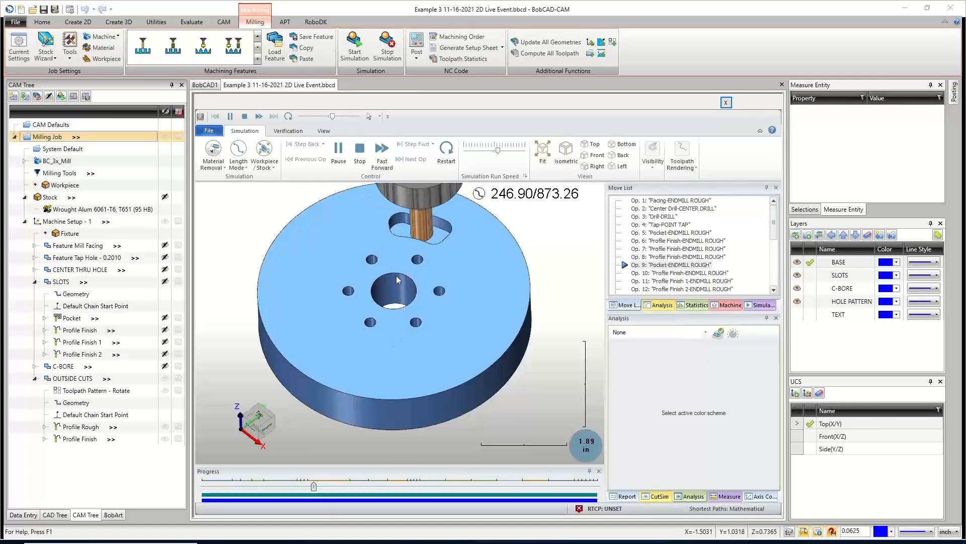
drag(499, 148, 496, 152)
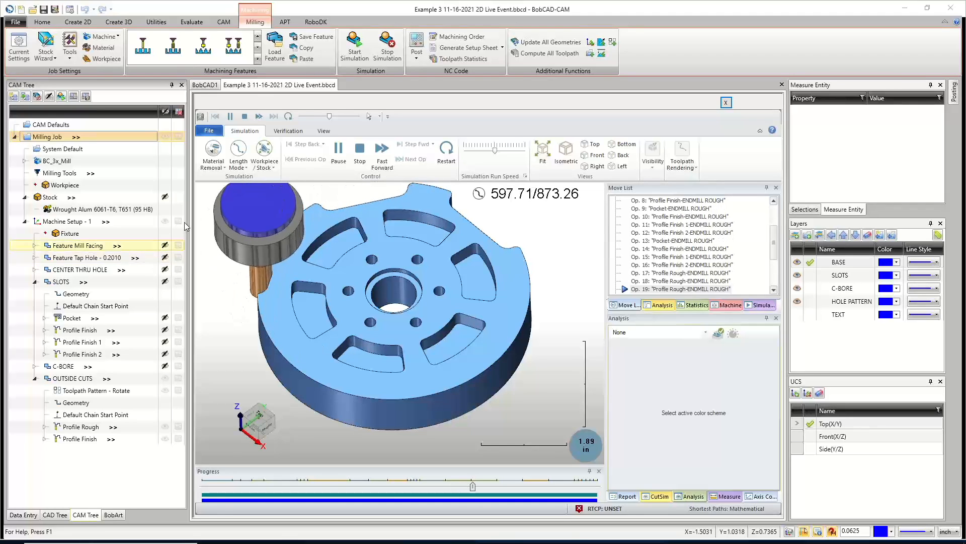
click(505, 150)
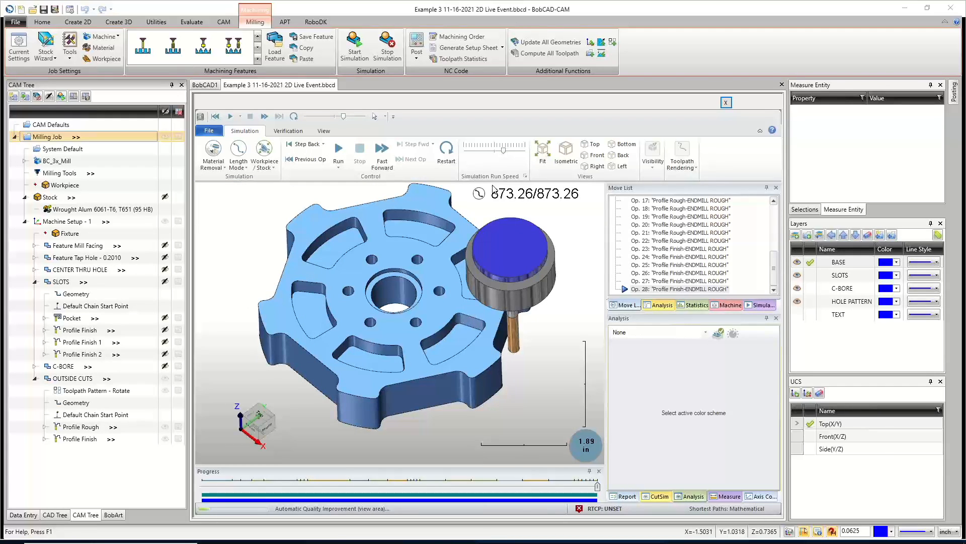
Open the Rotate toolpath pattern under OUTSIDE CUTS and review its angle, copies and rotation origin.
click(86, 391)
right_click(86, 392)
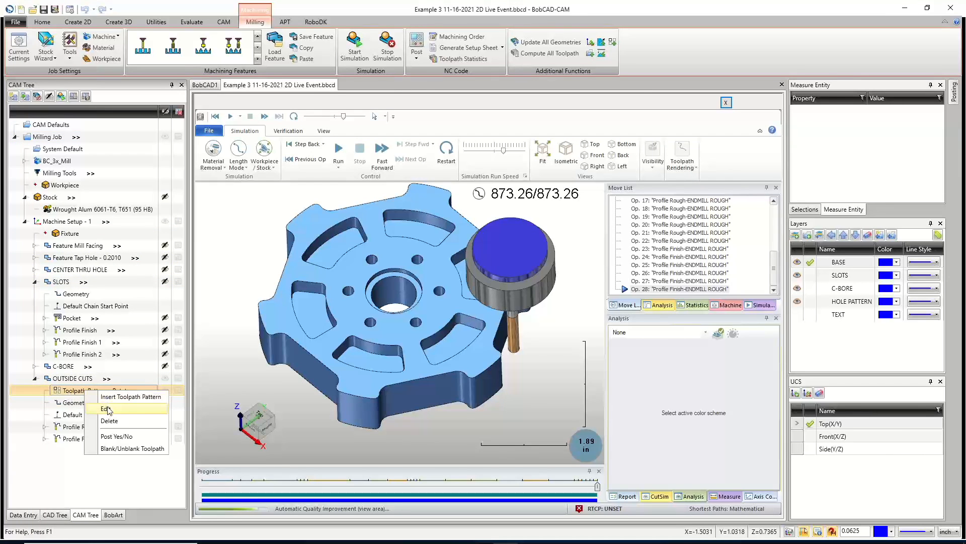
click(106, 409)
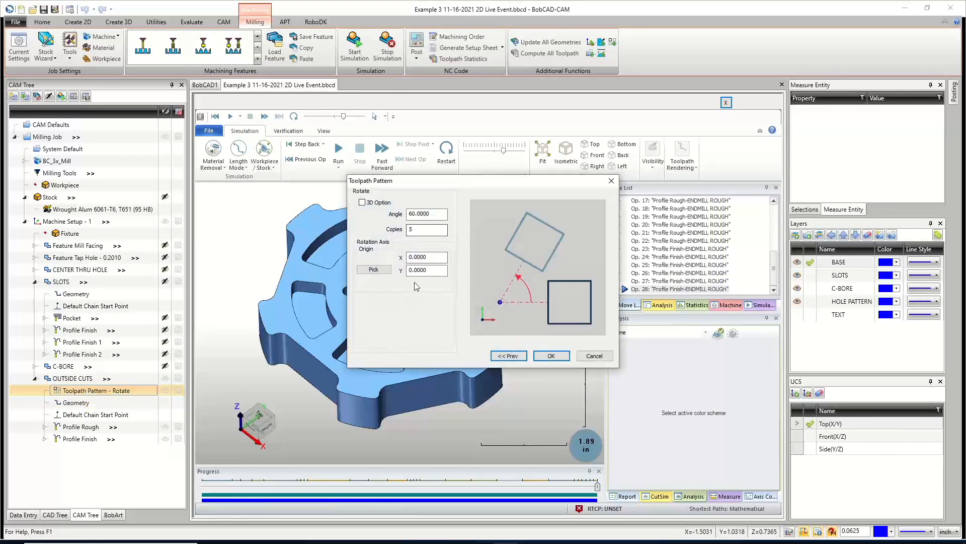
drag(434, 214, 386, 228)
drag(433, 259, 399, 272)
click(560, 357)
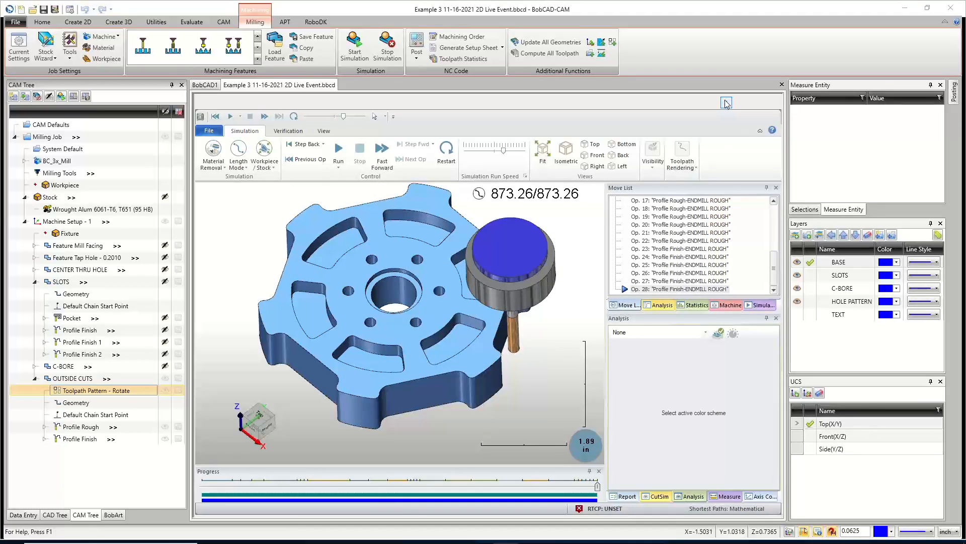
Orbit the simulated part for a final look and close the simulation.
middle_drag(416, 326, 399, 317)
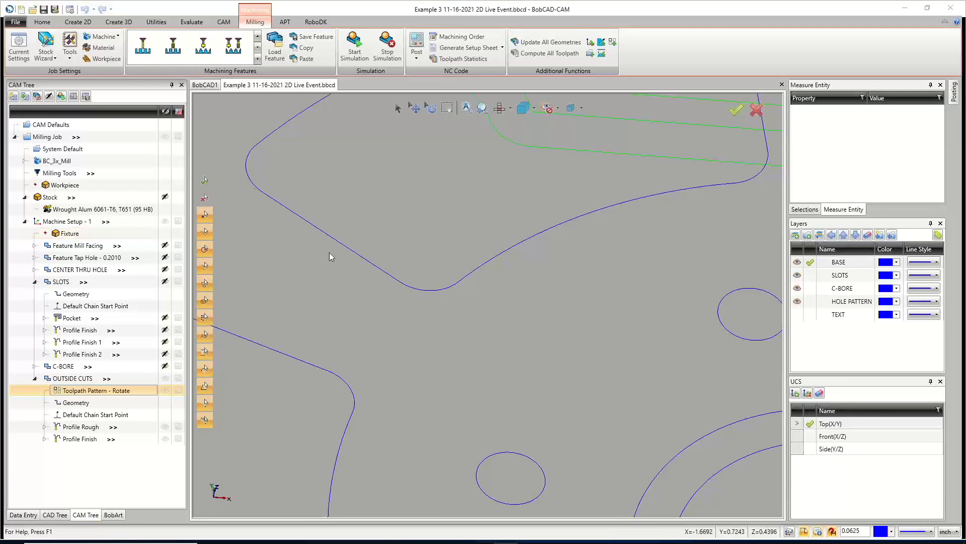
scroll(401, 155, down, 9)
click(500, 109)
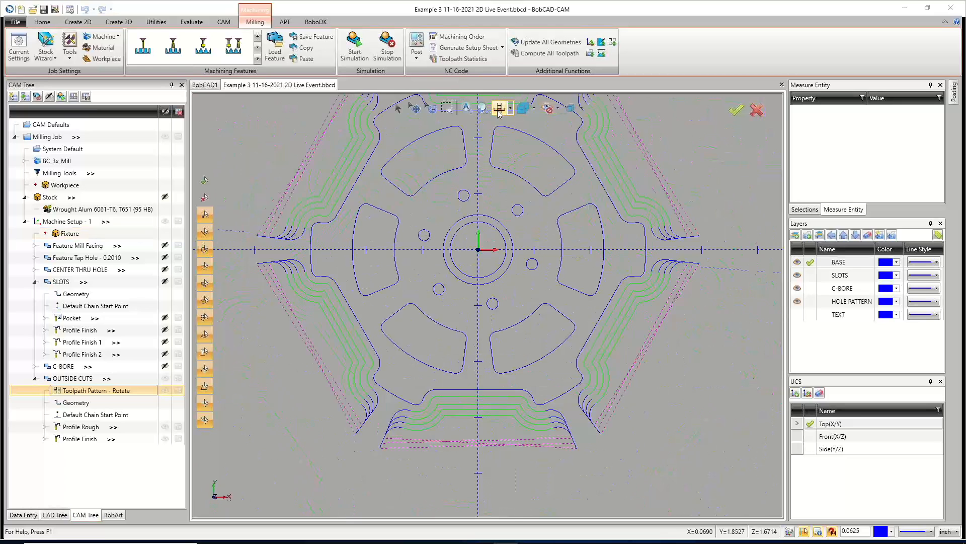
Inspect the outside-cut Profile Finish and its chain start point, then compute all toolpaths.
scroll(424, 264, down, 5)
scroll(428, 222, up, 6)
scroll(389, 252, down, 1)
scroll(351, 262, up, 2)
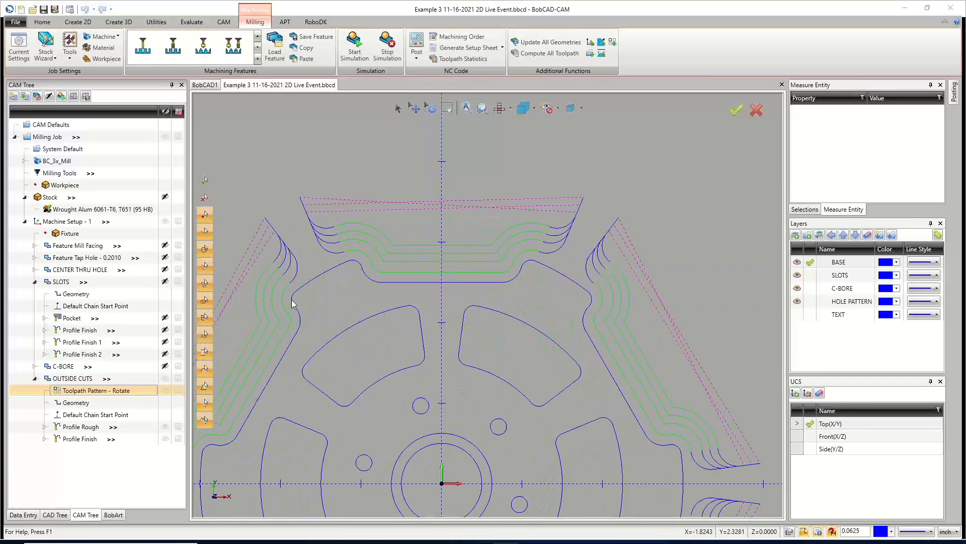
click(80, 438)
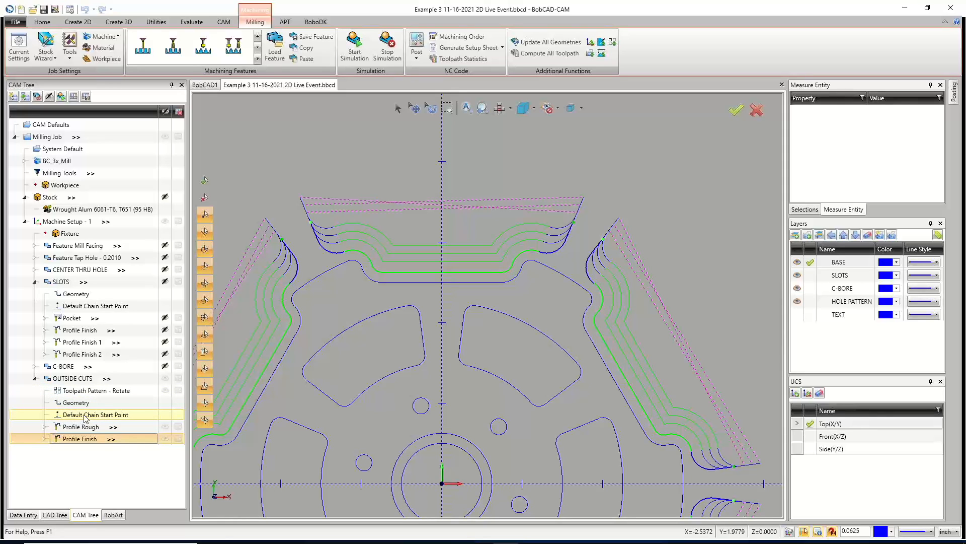
click(86, 416)
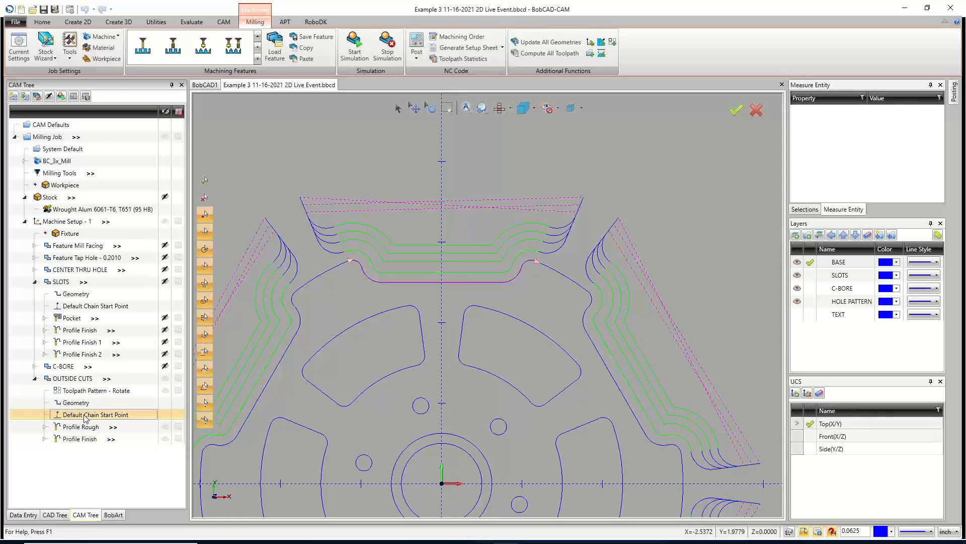
click(78, 380)
right_click(78, 380)
click(135, 124)
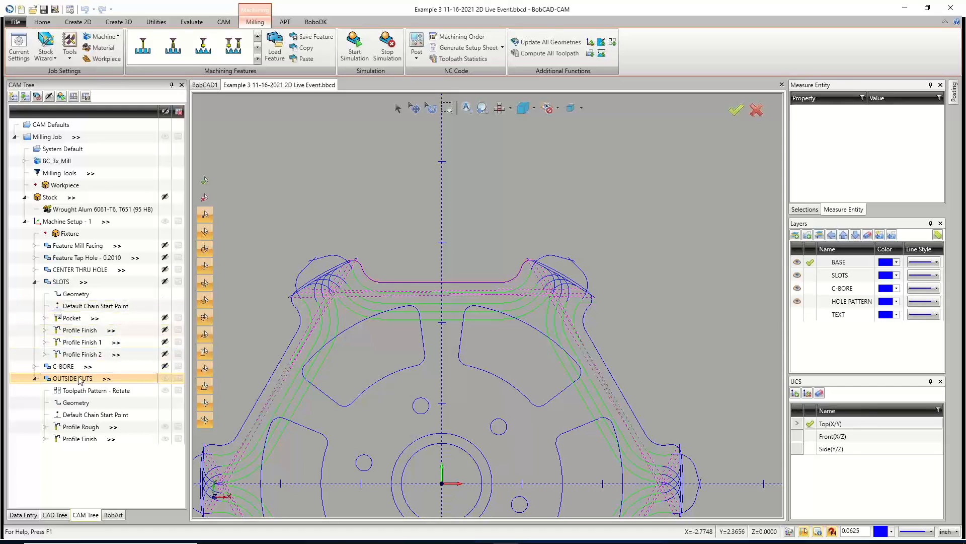
Recompute all toolpaths from the OUTSIDE CUTS feature.
right_click(84, 391)
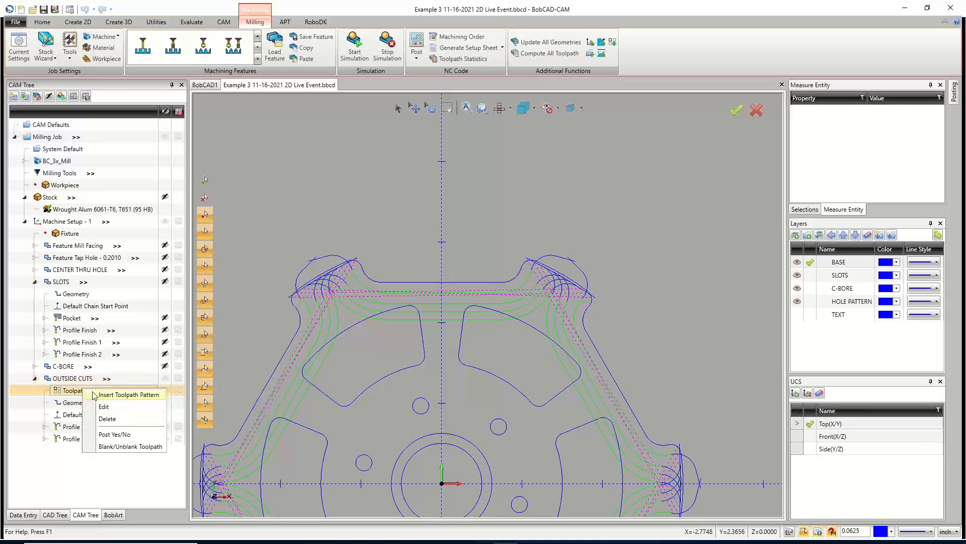
click(73, 414)
right_click(74, 416)
click(57, 434)
right_click(68, 377)
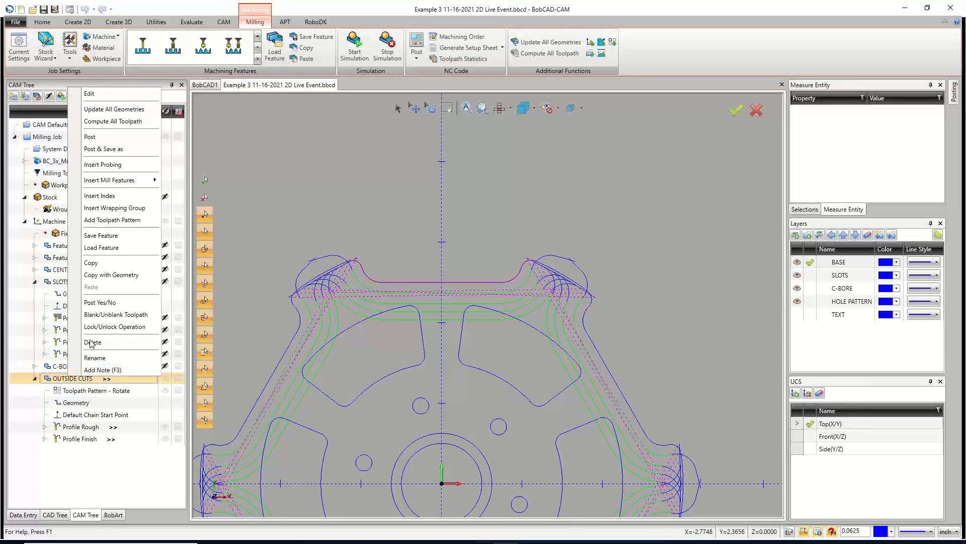
click(114, 121)
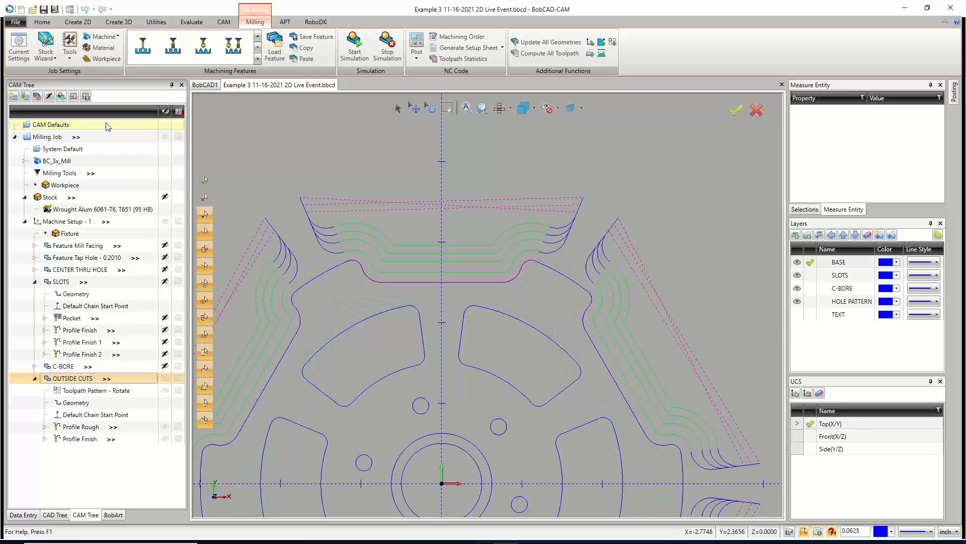
Zoom and pan around the outside-cut toolpaths to examine the rotated profile passes around the part.
scroll(491, 351, down, 6)
middle_click(492, 351)
middle_click(492, 351)
scroll(492, 351, down, 2)
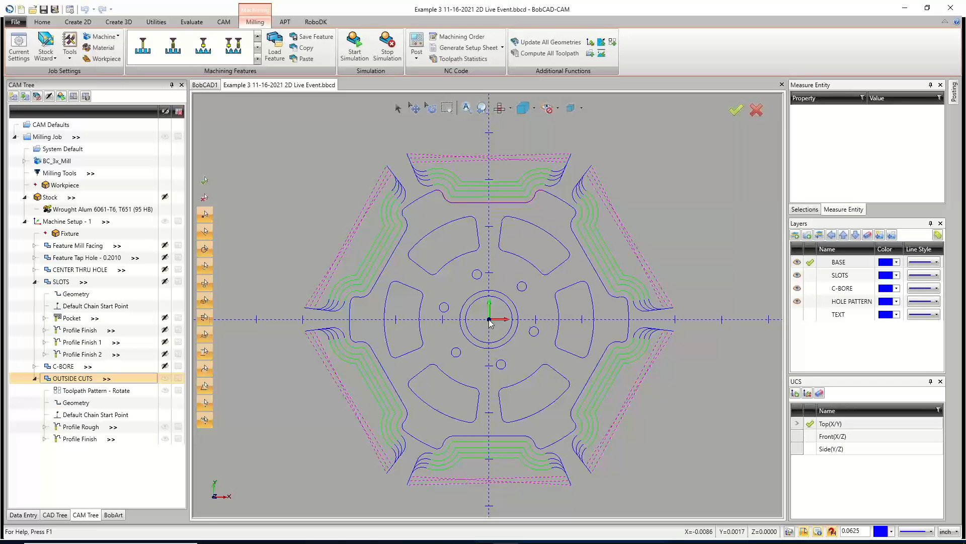
scroll(459, 197, up, 2)
scroll(596, 161, up, 2)
scroll(594, 161, down, 1)
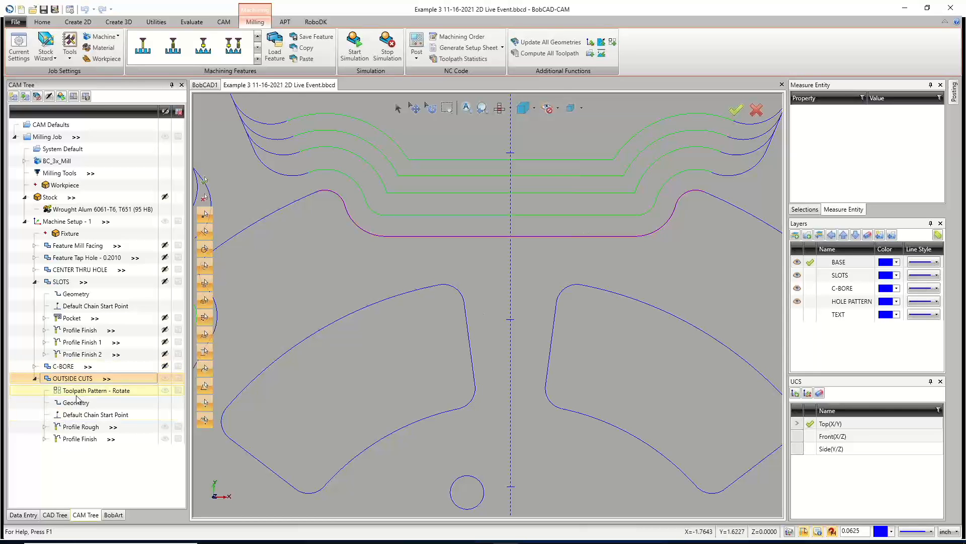
scroll(461, 309, down, 3)
scroll(470, 247, up, 2)
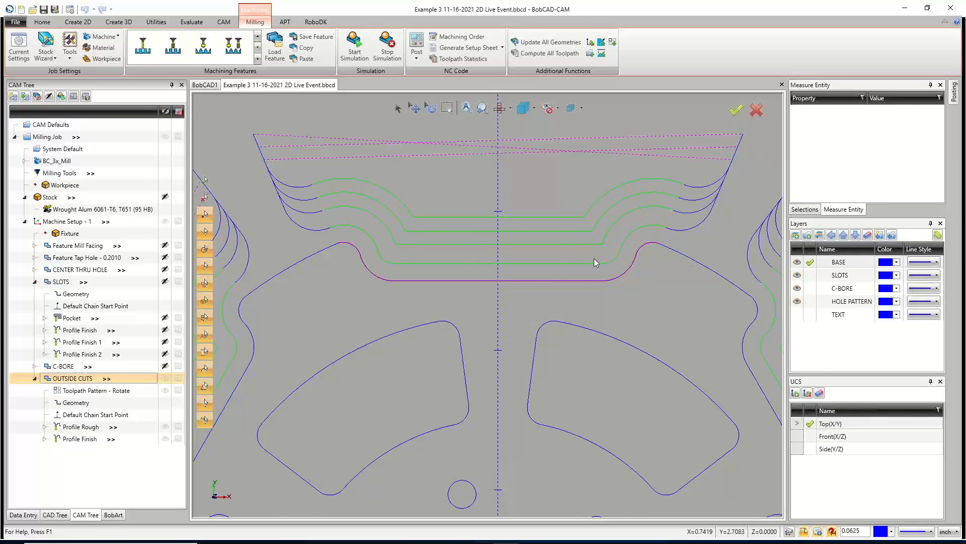
scroll(396, 234, down, 2)
Open the Rotate toolpath pattern under OUTSIDE CUTS, toggle its 3D Option on and off, and close it.
right_click(69, 390)
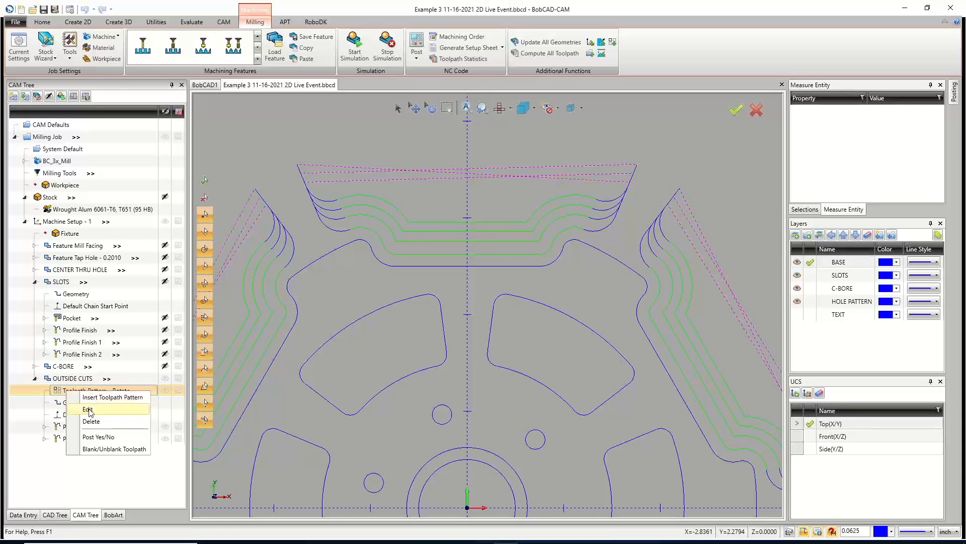
click(89, 409)
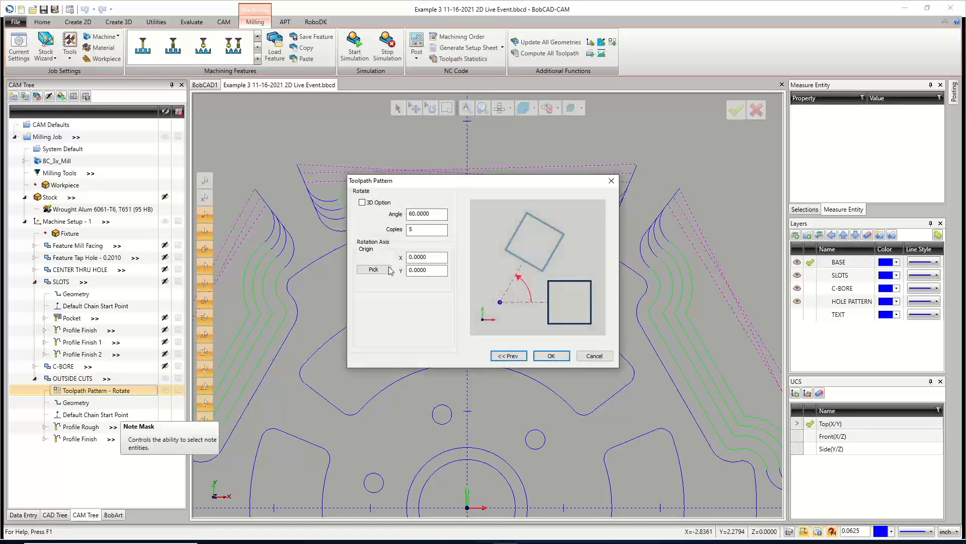
click(509, 355)
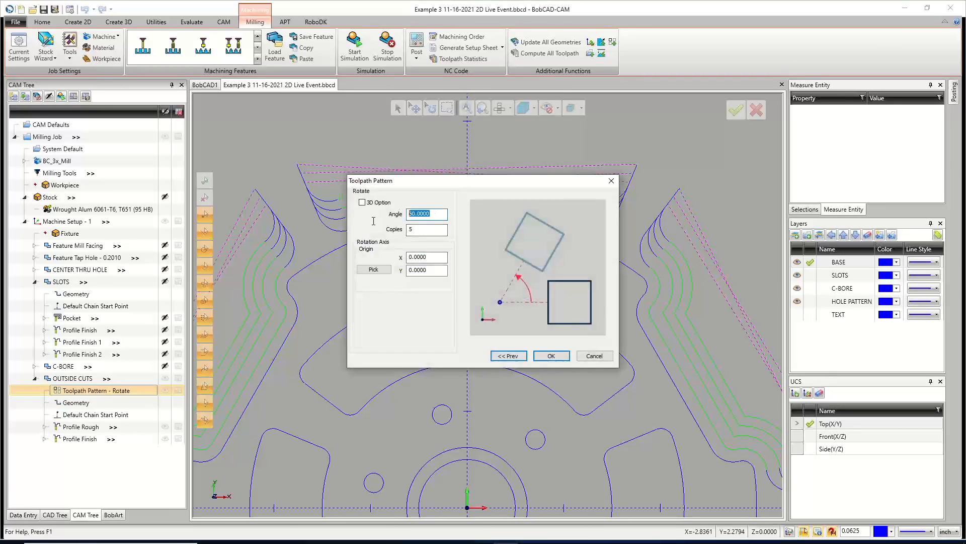
drag(436, 230, 385, 225)
drag(432, 256, 406, 271)
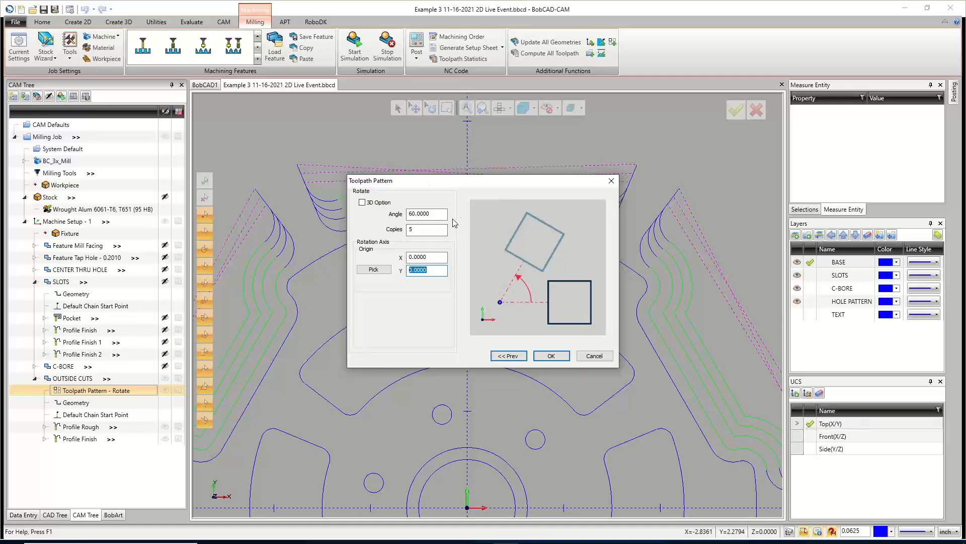
click(363, 202)
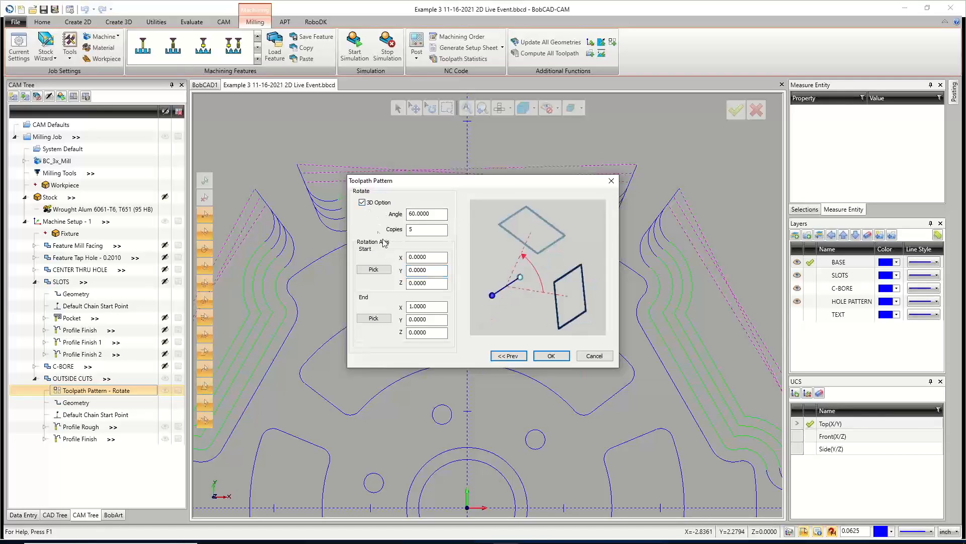
click(362, 203)
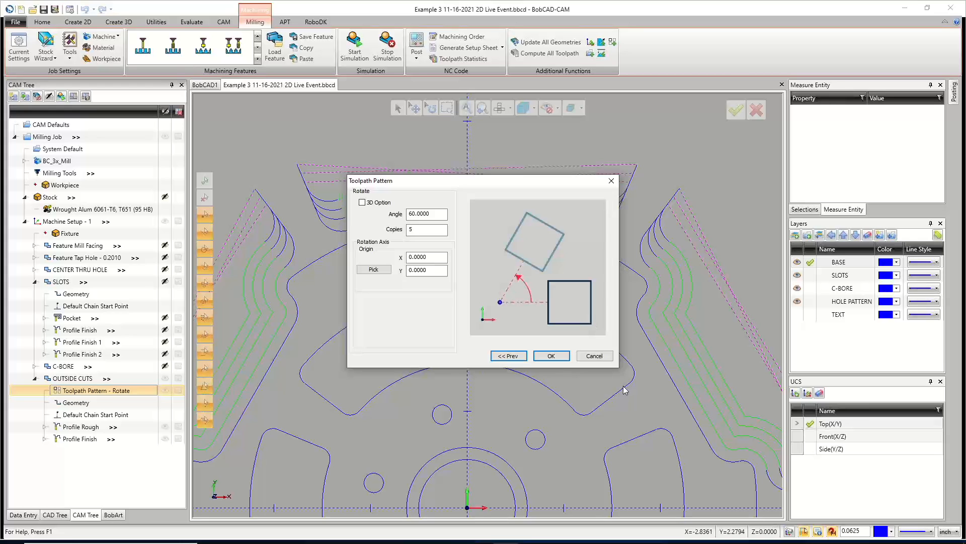
click(552, 356)
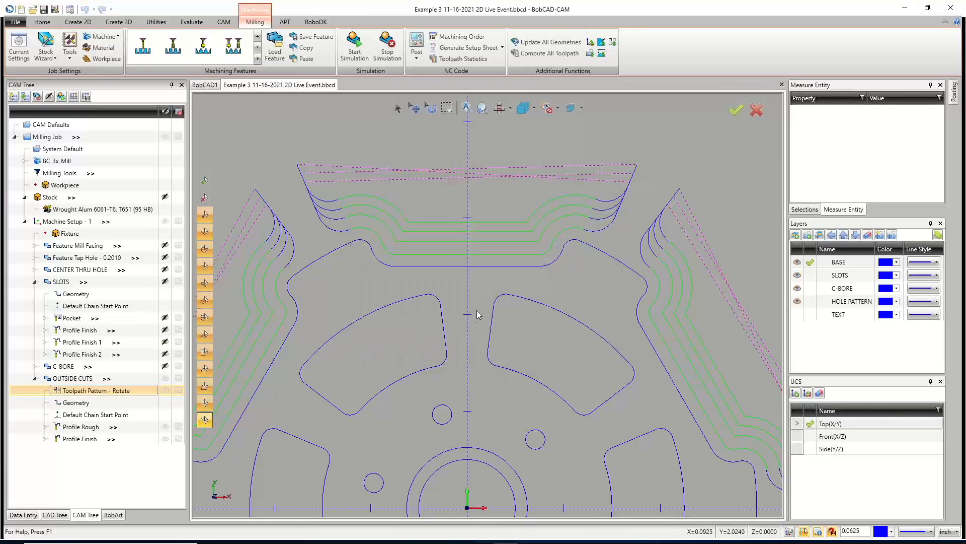
Fit the view, compare with the Example 1 file, and view the Example 3 part isometrically with its machine setup selected.
key(ctrl+f)
scroll(456, 310, down, 3)
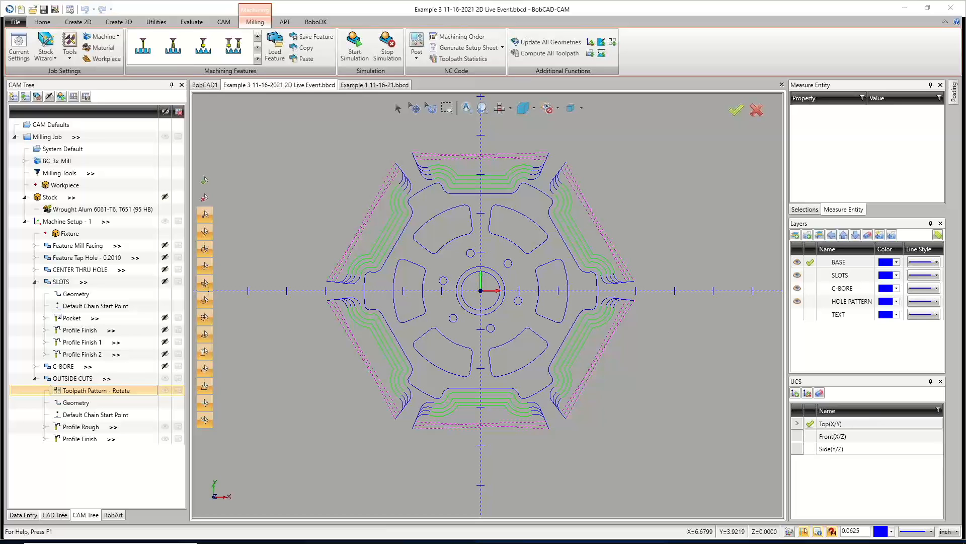
click(371, 86)
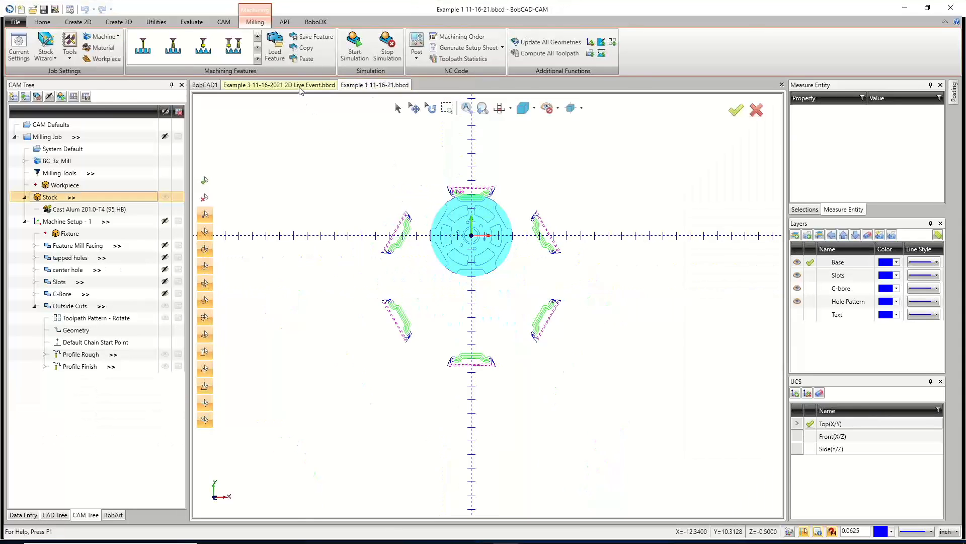
click(280, 85)
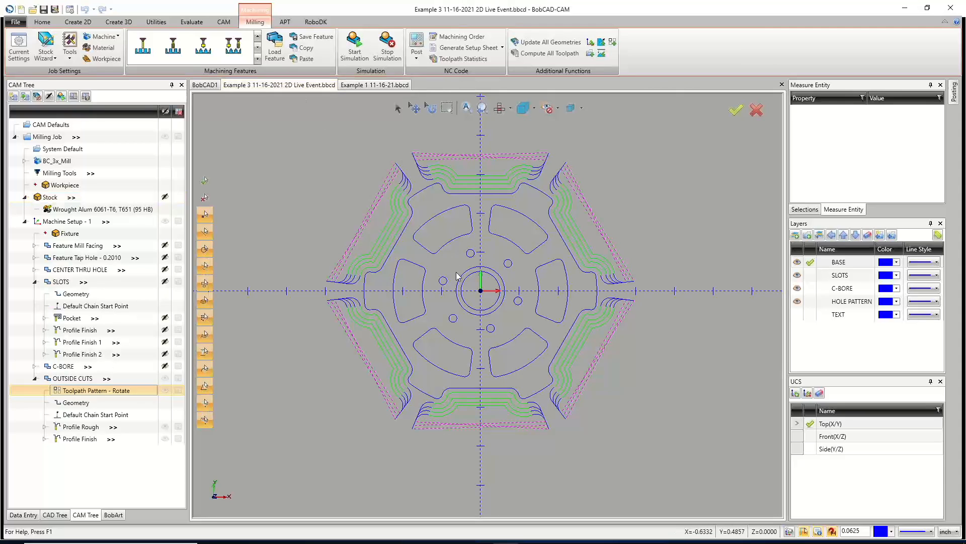
key(Home)
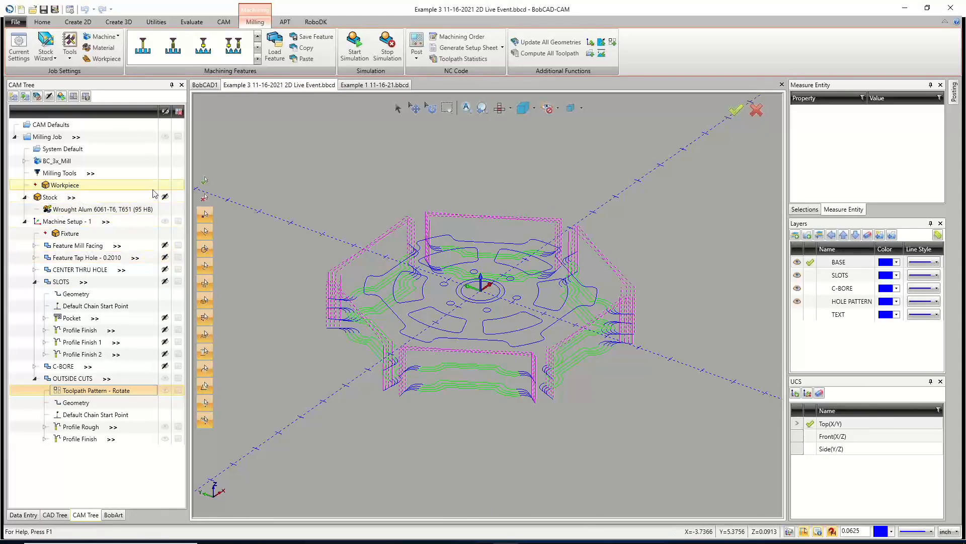
click(164, 197)
click(78, 225)
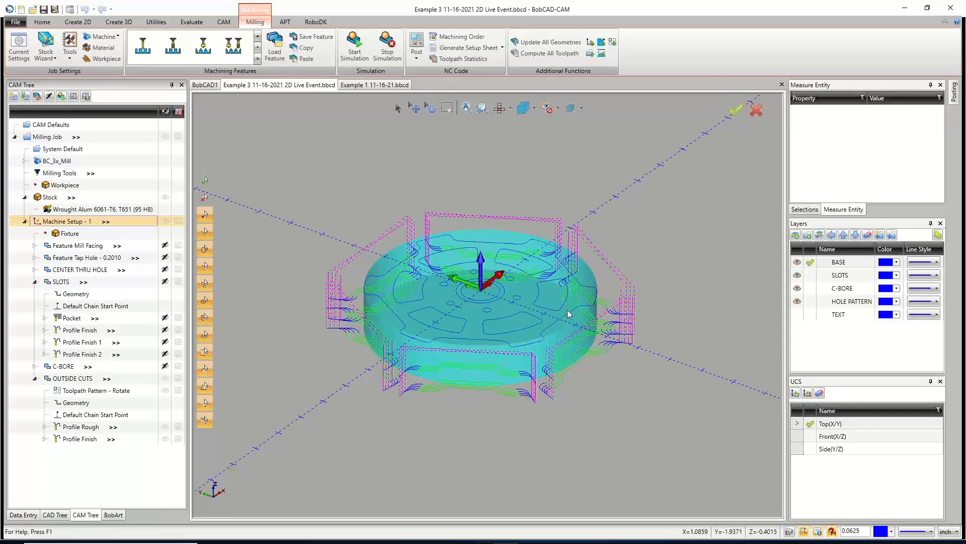
Switch to the Example 1 file, select Machine Setup - 1, and orbit to inspect the rotated outside-cut toolpaths.
click(364, 86)
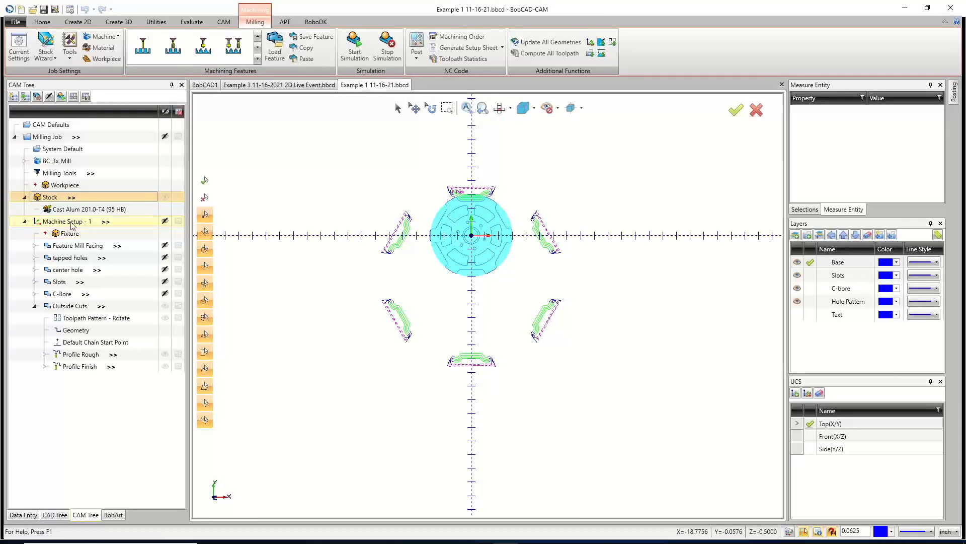
click(71, 223)
middle_drag(593, 358, 581, 340)
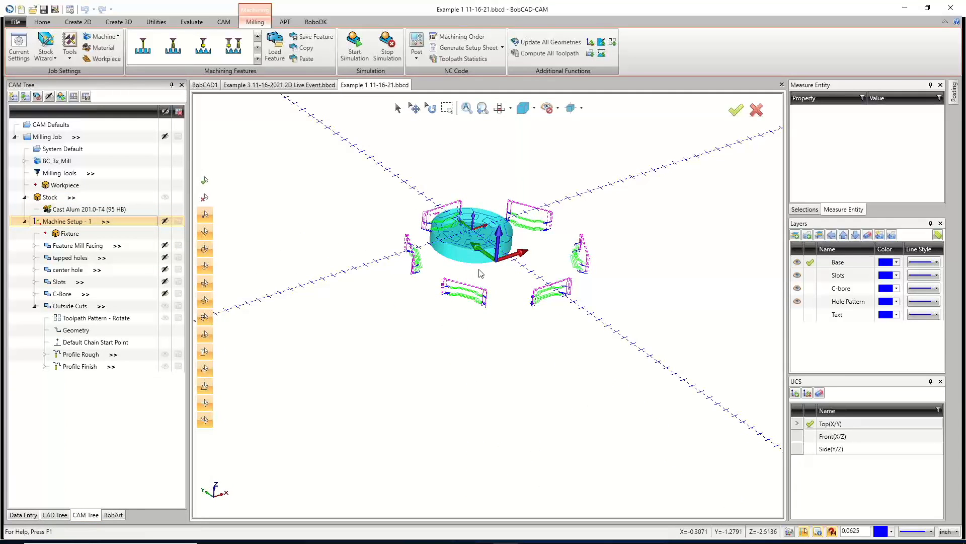
scroll(476, 262, up, 3)
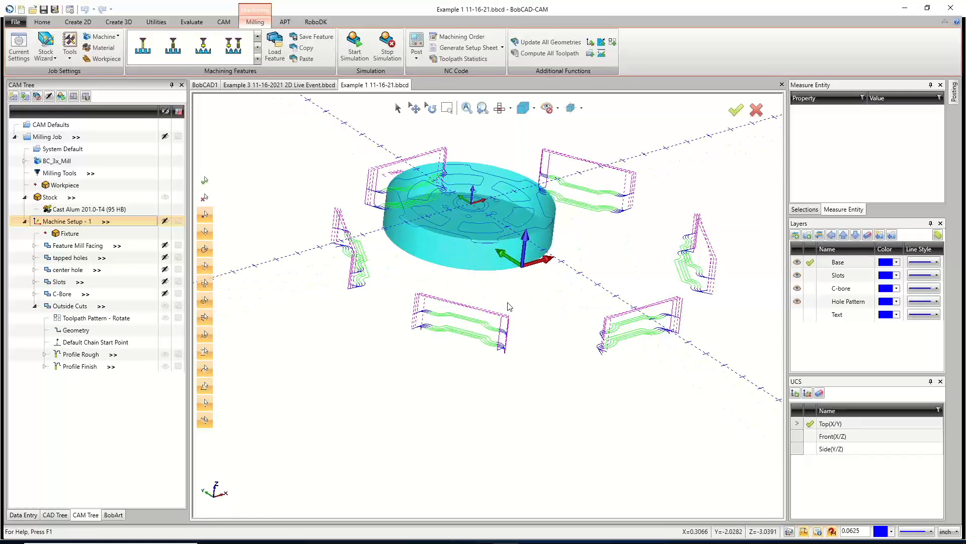
middle_drag(506, 306, 510, 305)
middle_drag(437, 262, 428, 273)
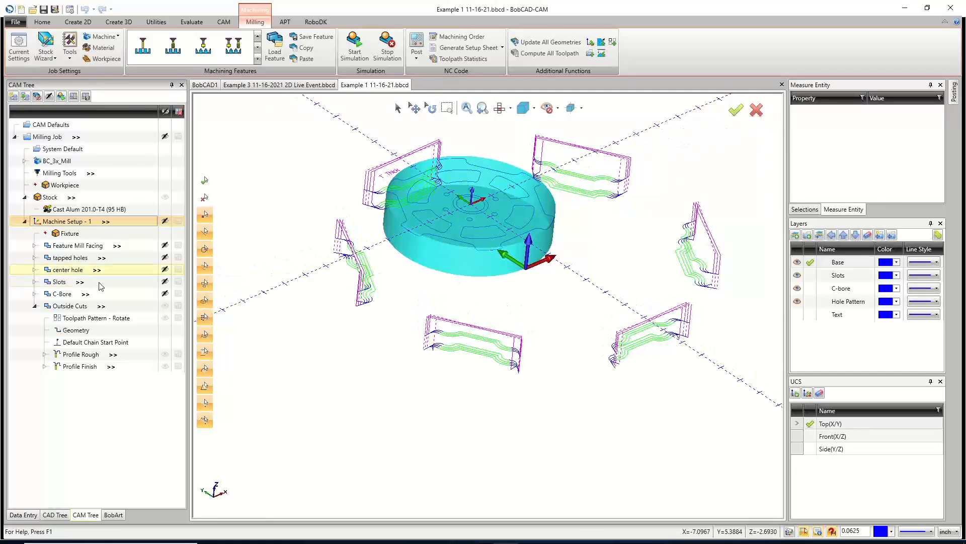
Edit the Example 1 Rotate toolpath pattern and pick the part's center point as the rotation origin.
right_click(81, 321)
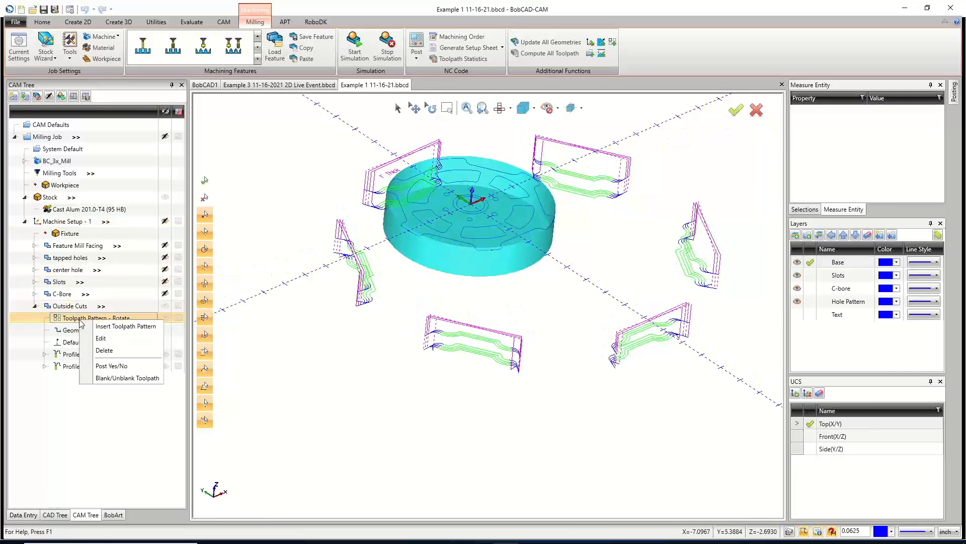
click(101, 338)
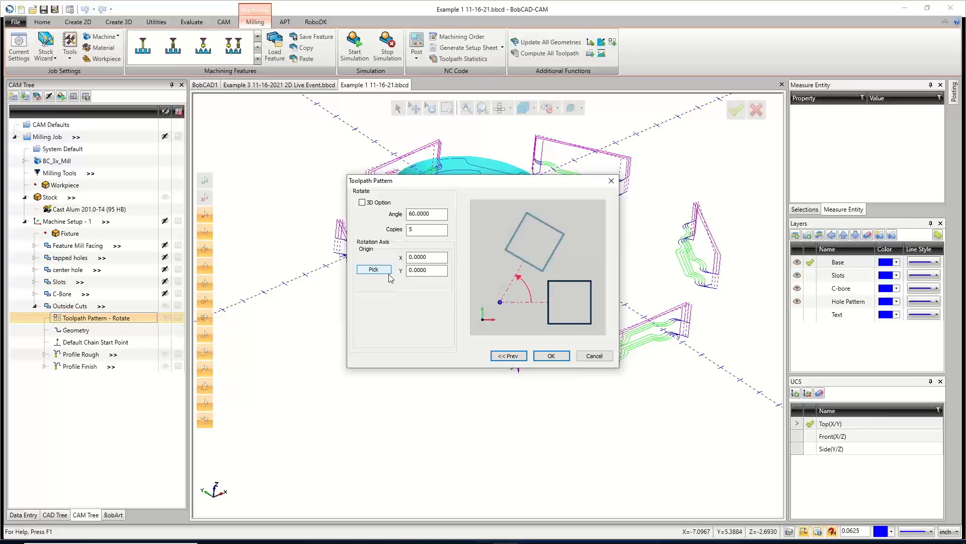
click(375, 269)
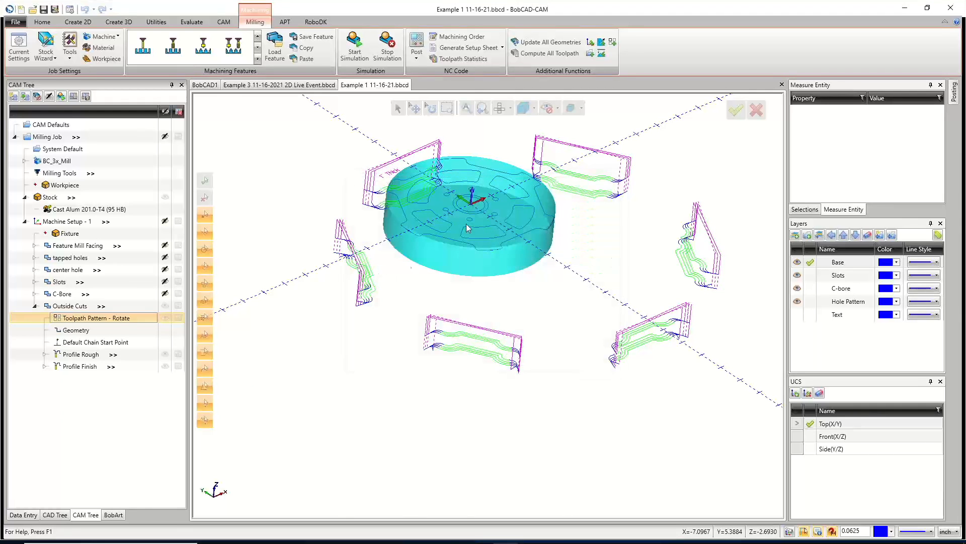
scroll(473, 218, up, 3)
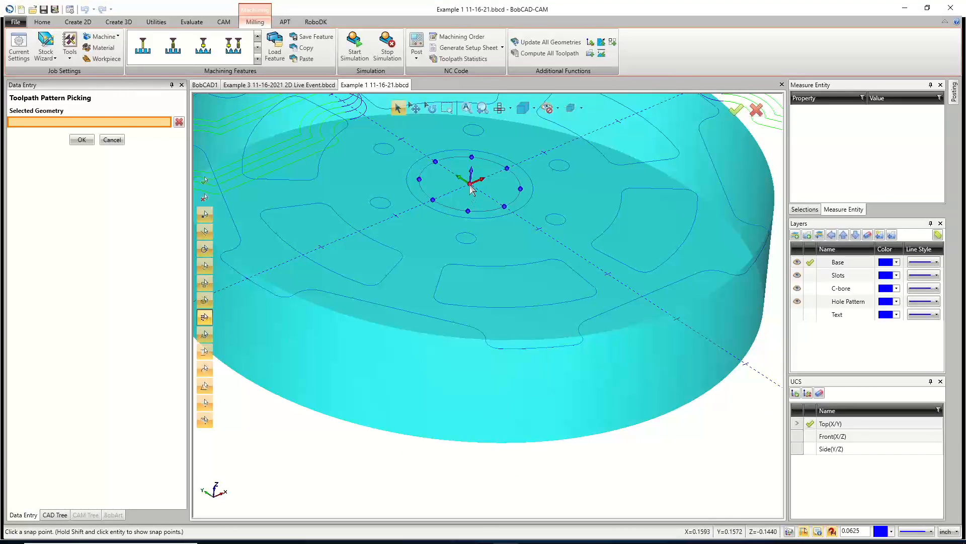
click(471, 188)
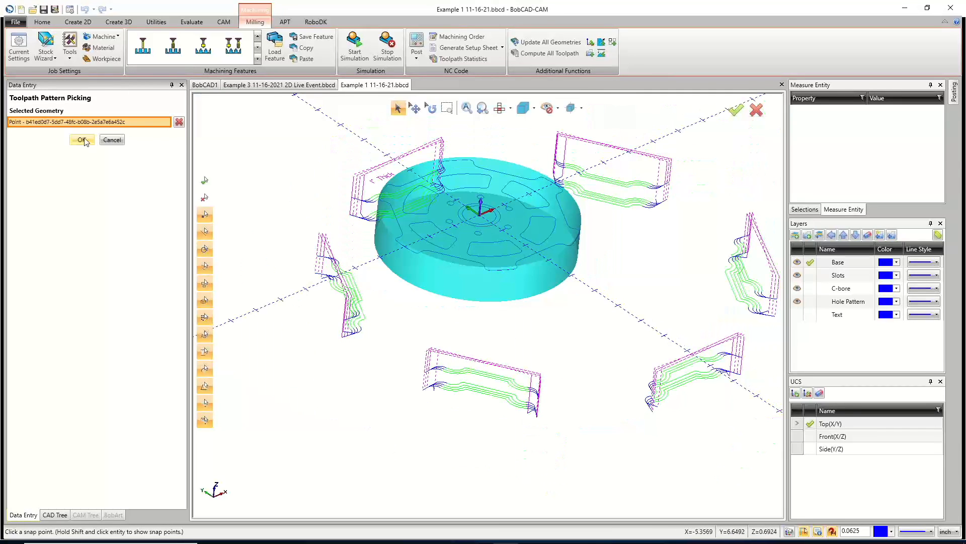
click(83, 140)
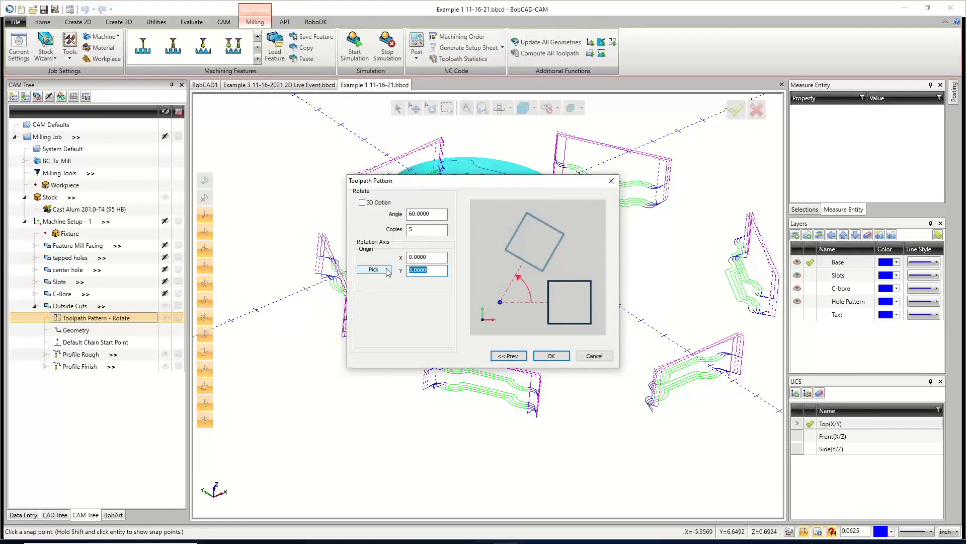
click(551, 358)
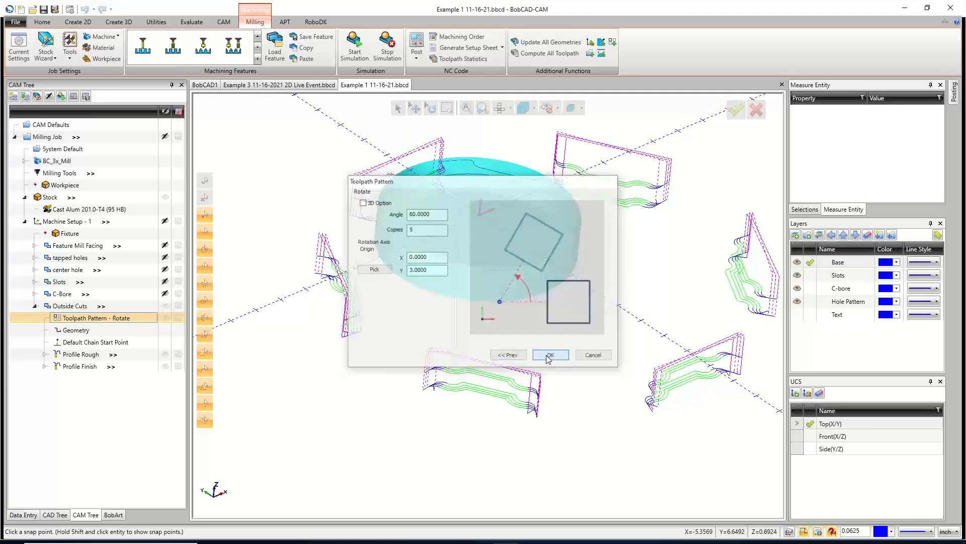
Edit Machine Setup - 1 and pick the center point on the part's top face as the coordinate system origin.
middle_drag(491, 361, 473, 385)
middle_drag(553, 349, 568, 317)
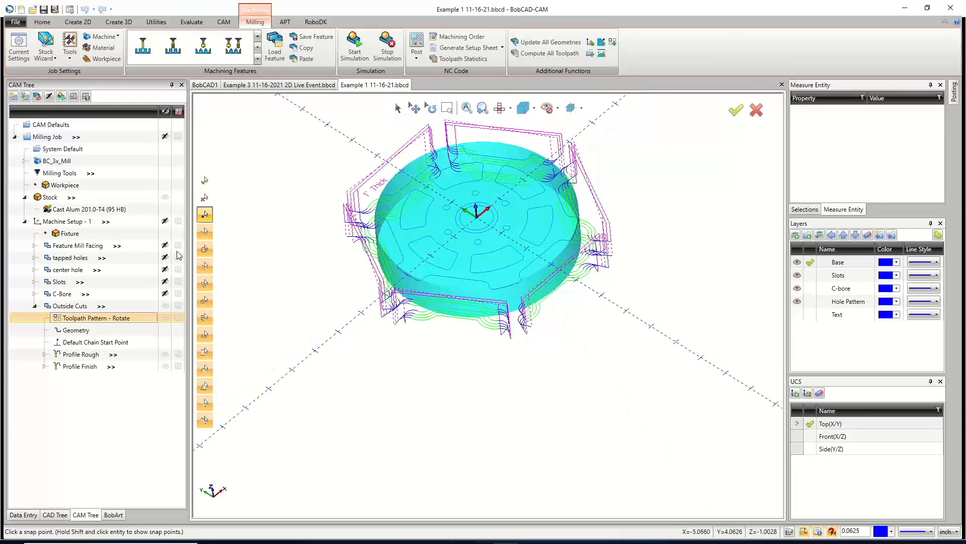
click(73, 225)
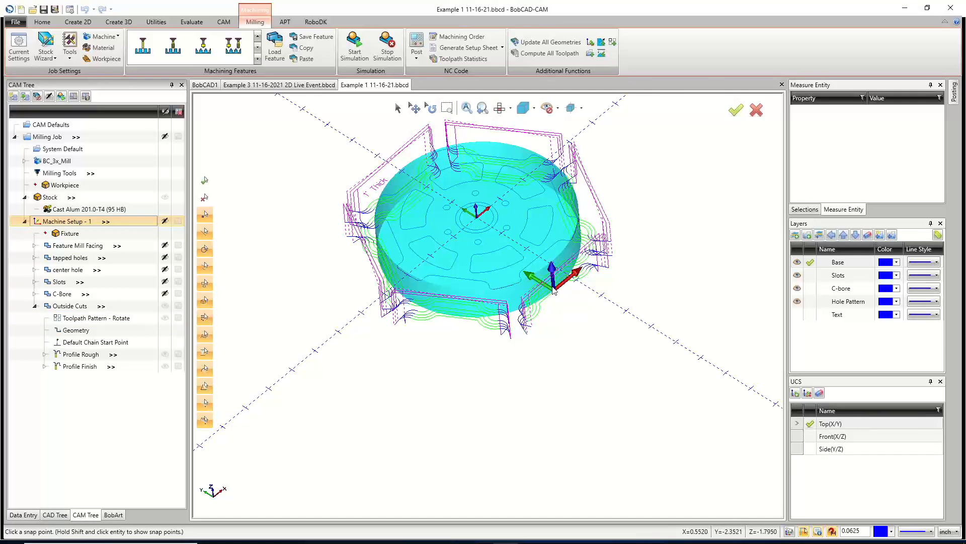
right_click(60, 225)
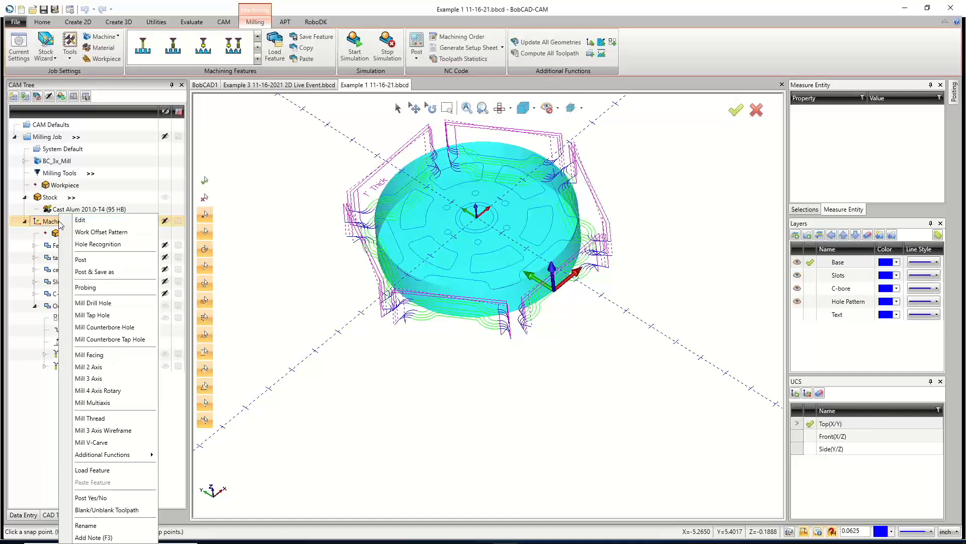
click(80, 220)
middle_drag(387, 242, 387, 213)
scroll(476, 208, up, 10)
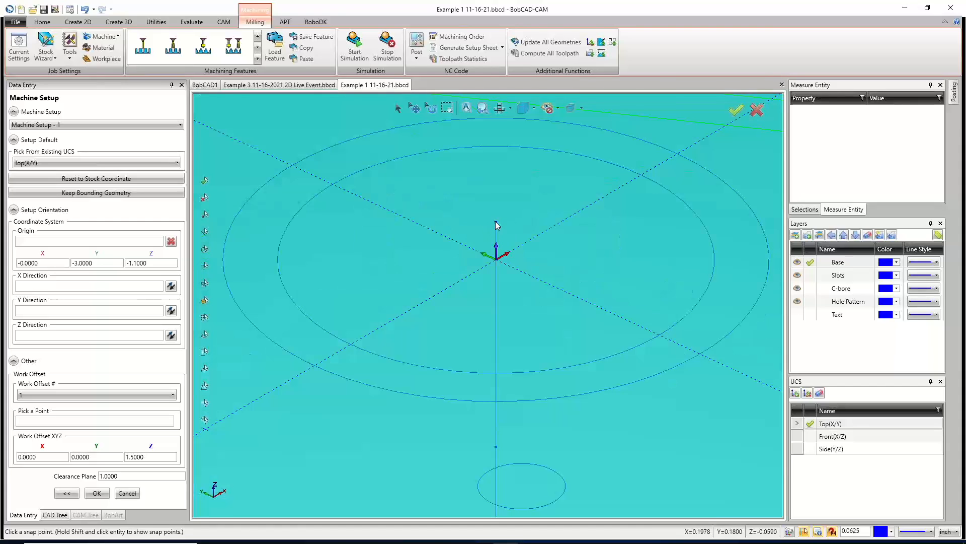
click(80, 241)
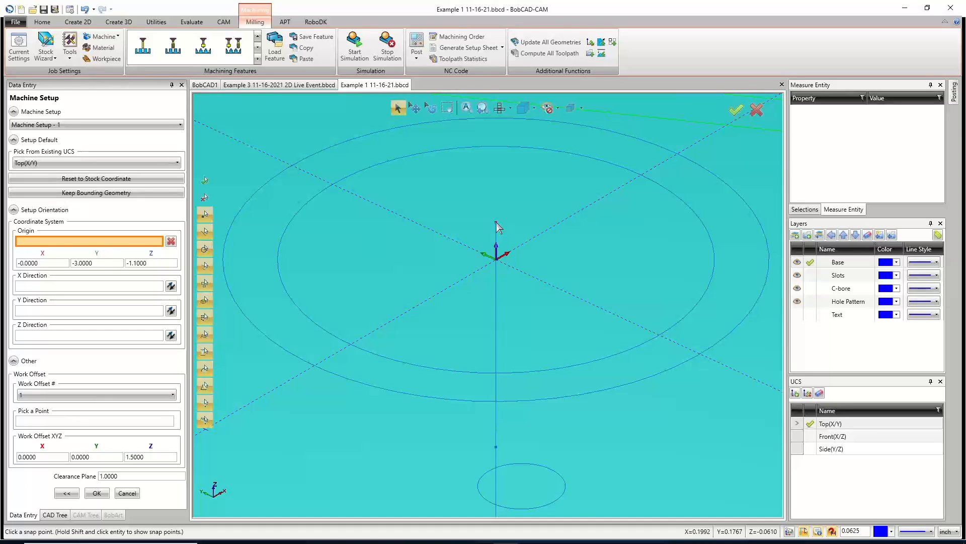
click(496, 222)
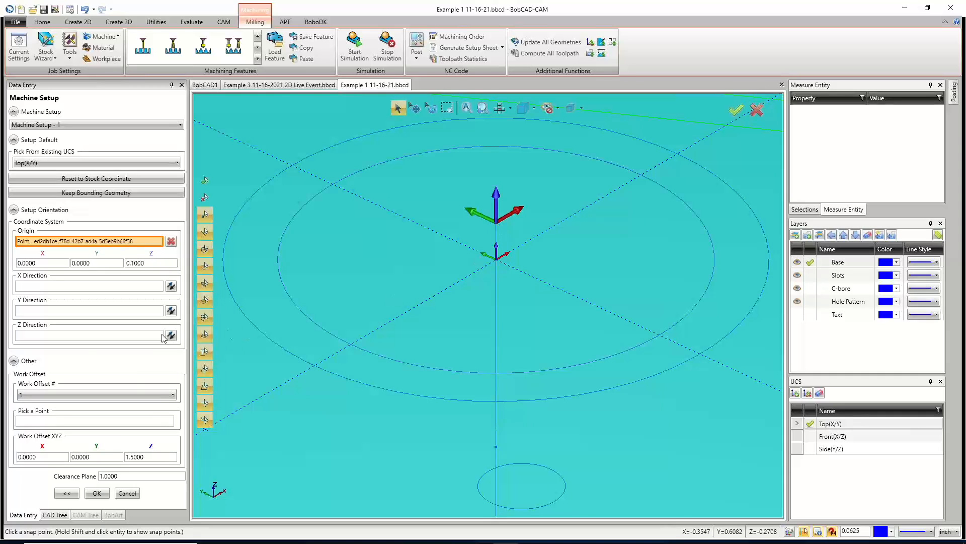
click(97, 493)
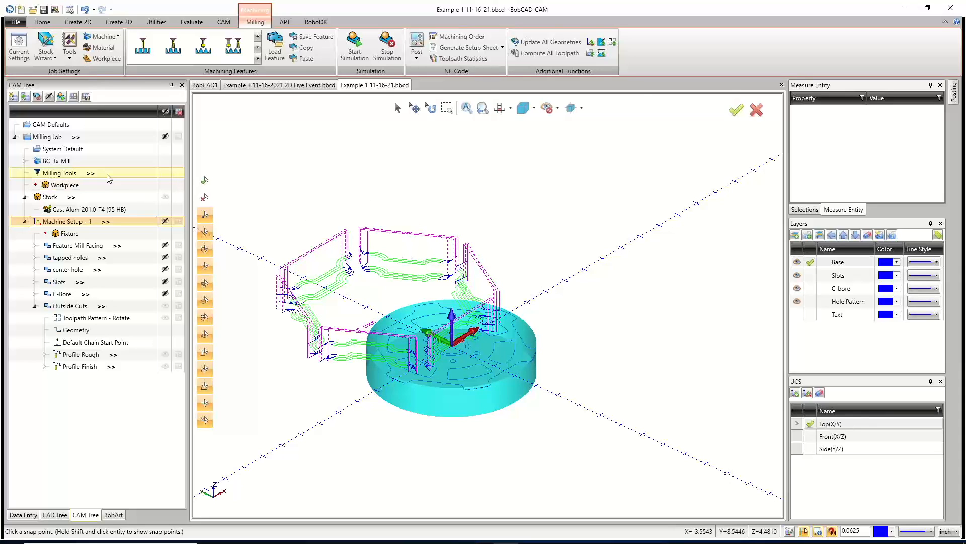
Update all geometries for the milling job.
right_click(50, 141)
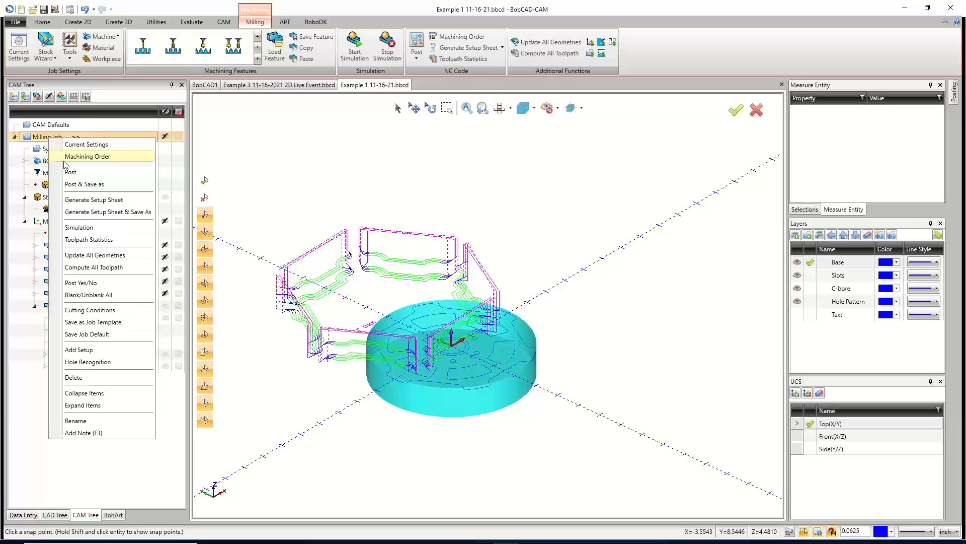
click(102, 257)
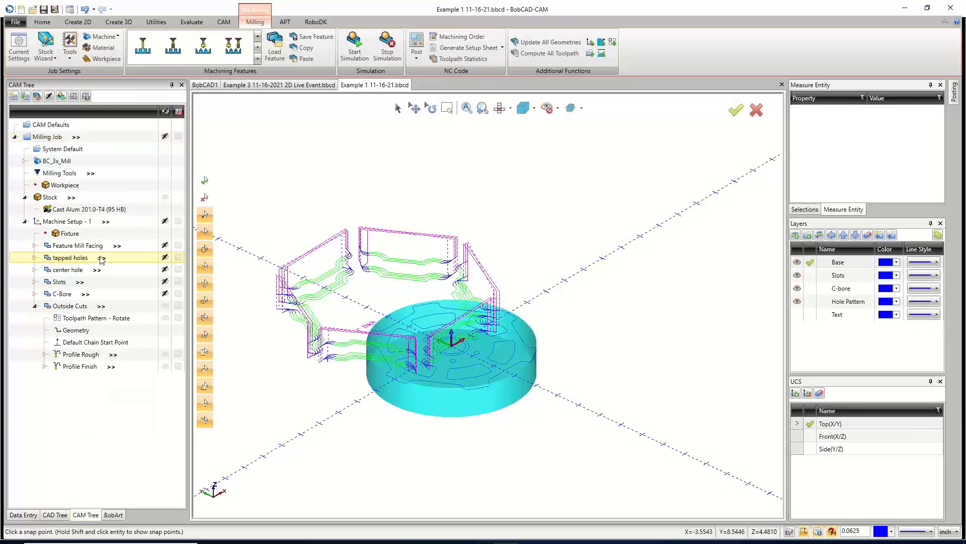
Compute all toolpaths for the milling job.
right_click(52, 140)
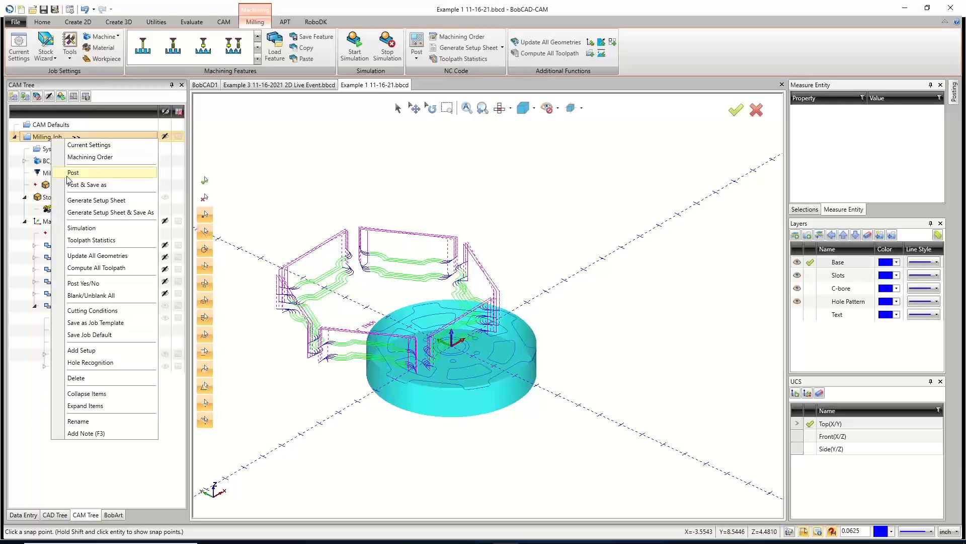
click(99, 268)
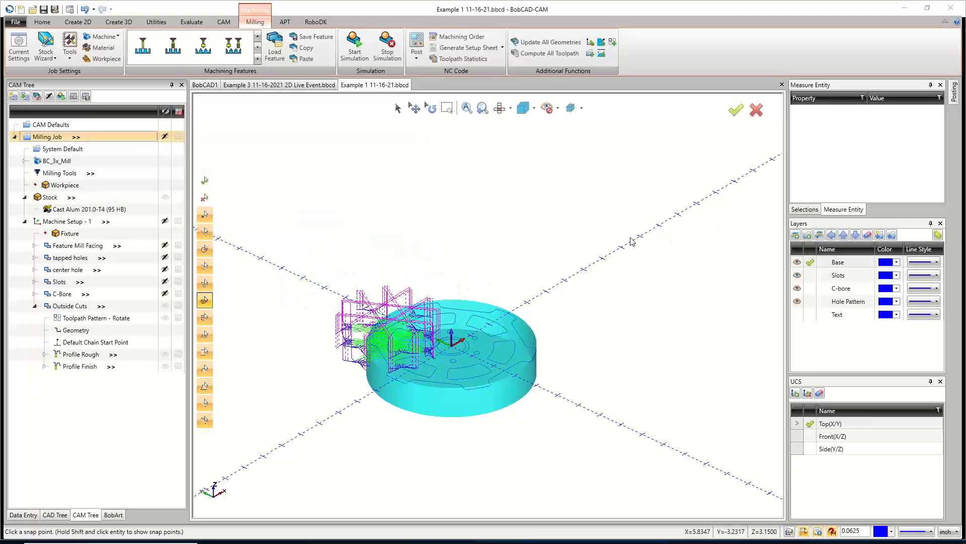
scroll(382, 340, up, 3)
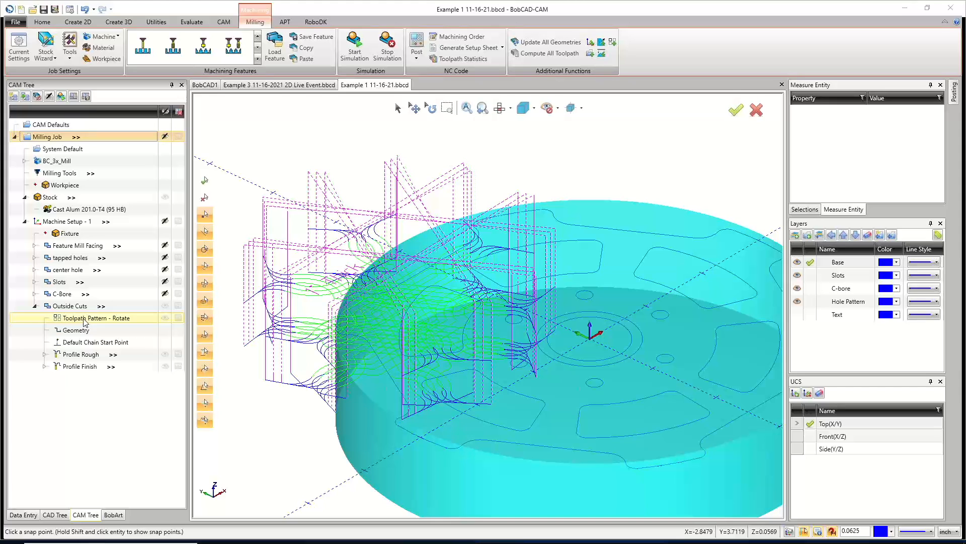
right_click(84, 319)
click(51, 323)
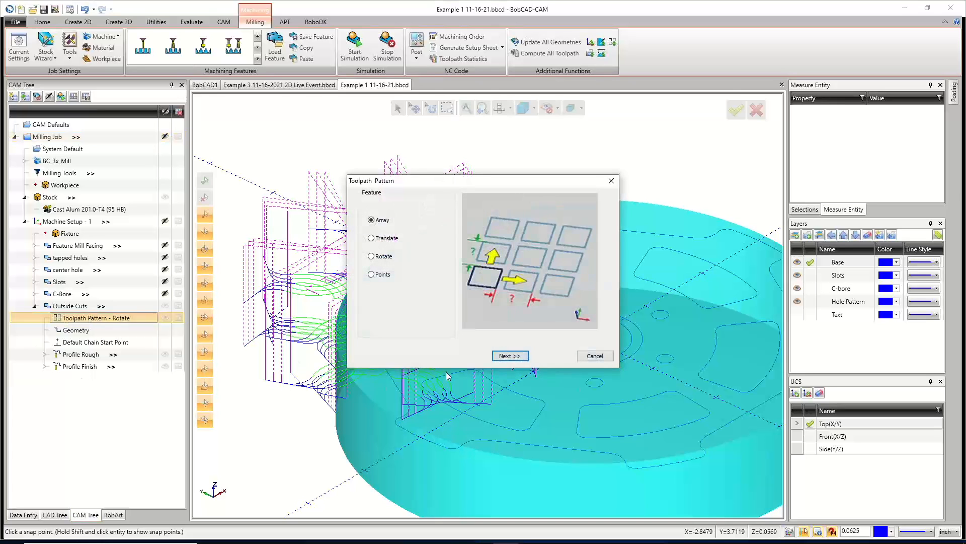
click(595, 355)
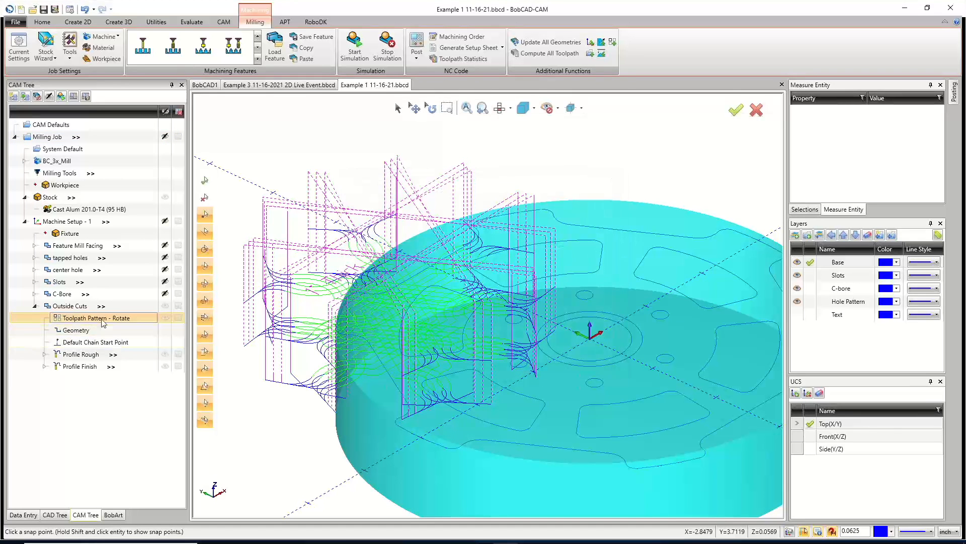
Re-open the Rotate toolpath pattern and pick the part's center point so the rotation origin becomes X 0, Y 0.
right_click(103, 319)
click(83, 338)
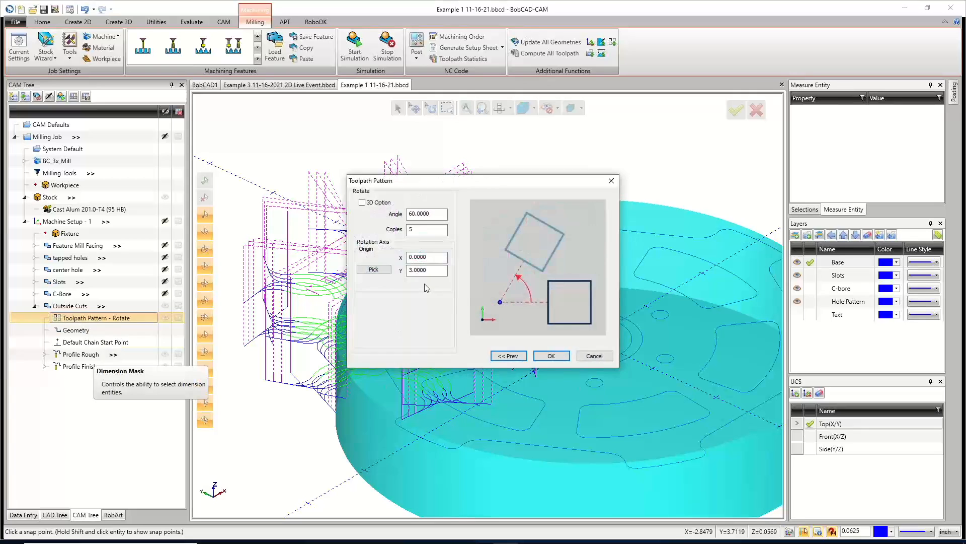
click(382, 271)
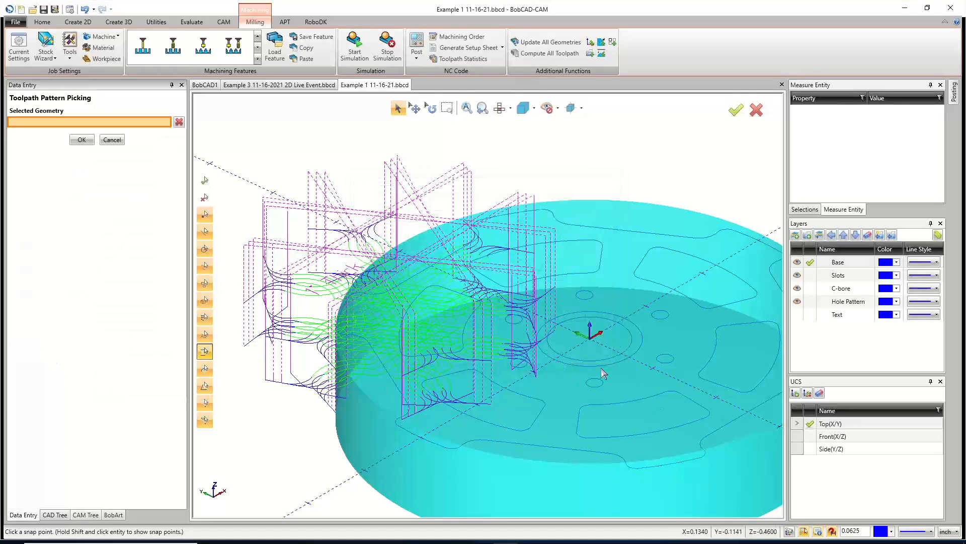
click(589, 339)
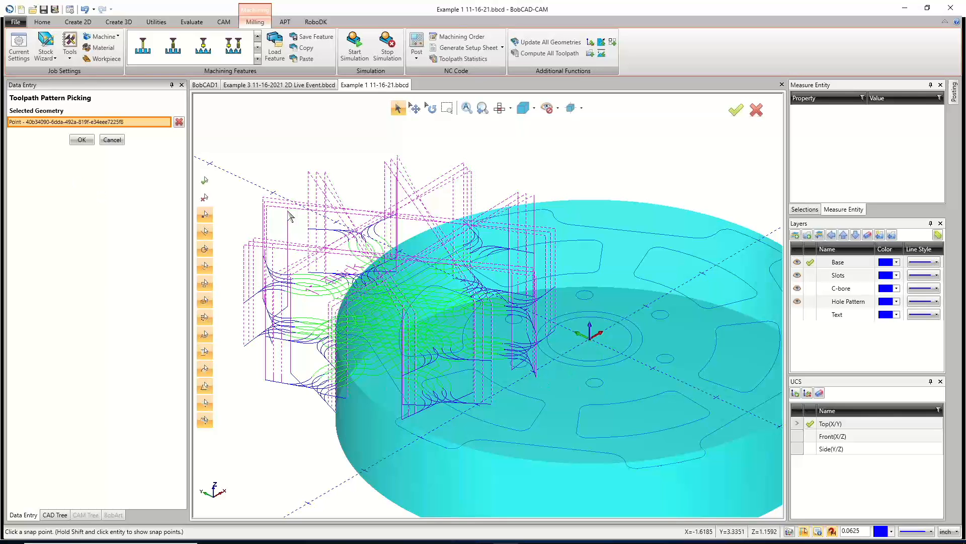
click(85, 141)
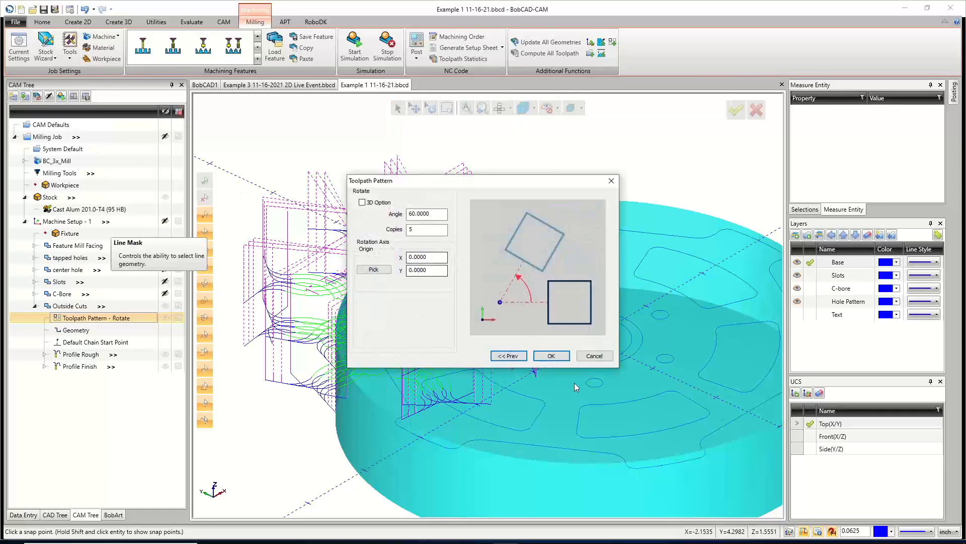
click(552, 356)
Edit the tapped holes feature and pick the center point on the part's top face as the hole group's top.
scroll(379, 322, down, 5)
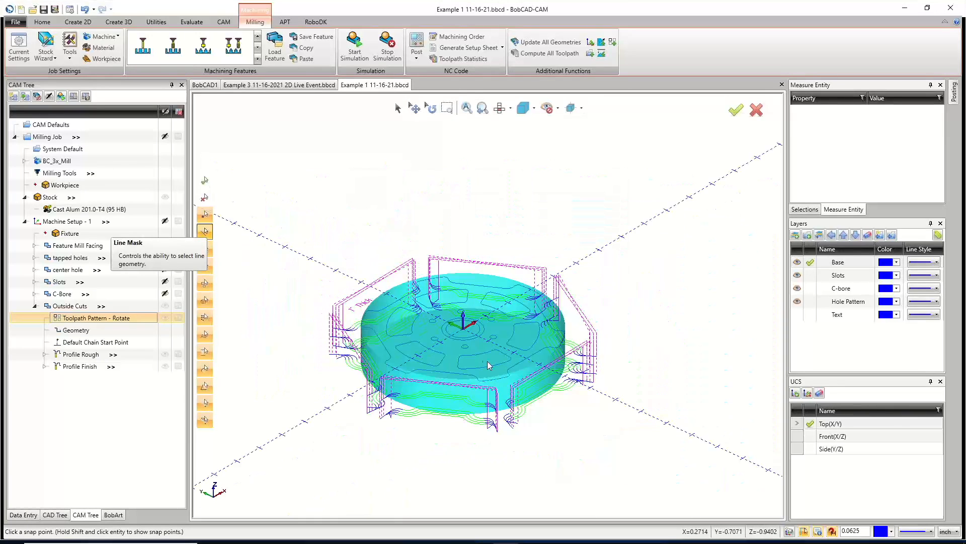
middle_drag(491, 380, 506, 384)
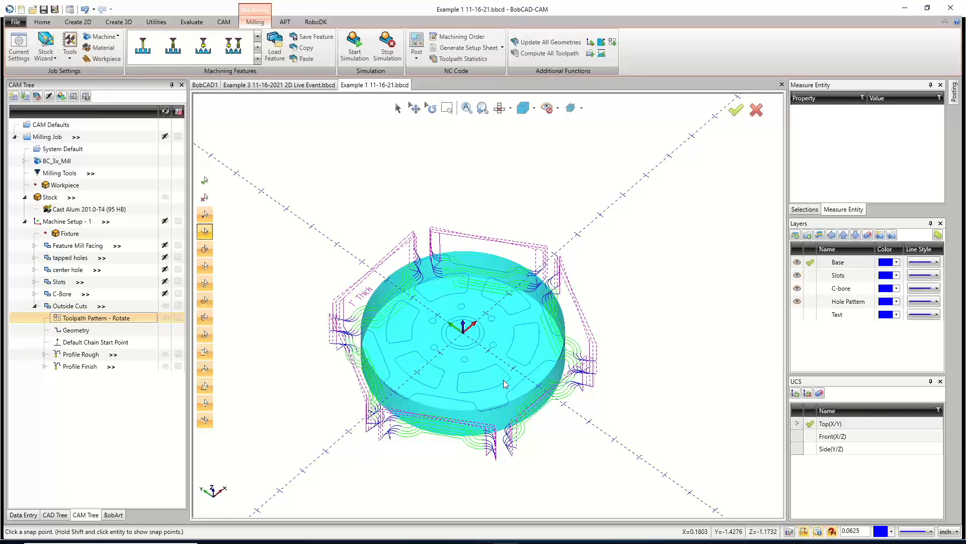
click(39, 258)
click(34, 257)
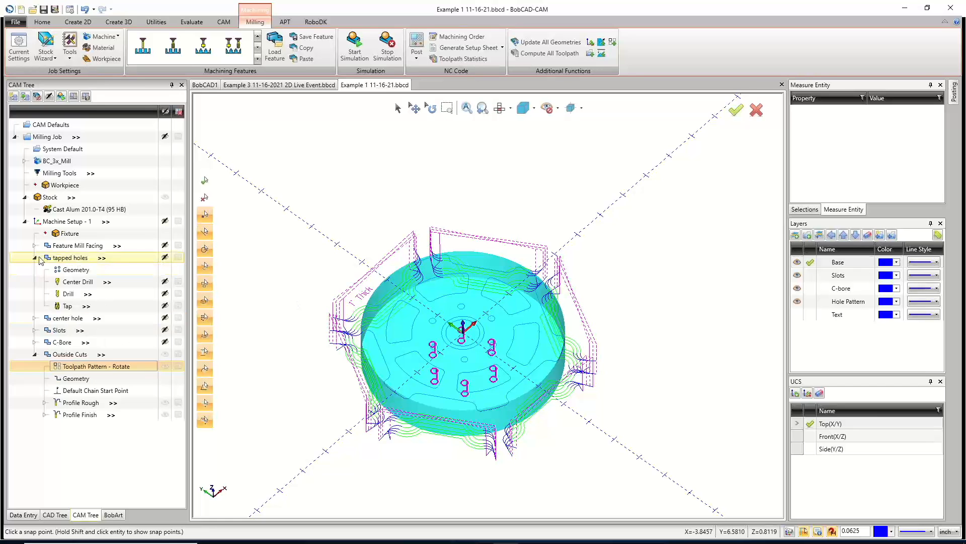
right_click(69, 265)
click(89, 262)
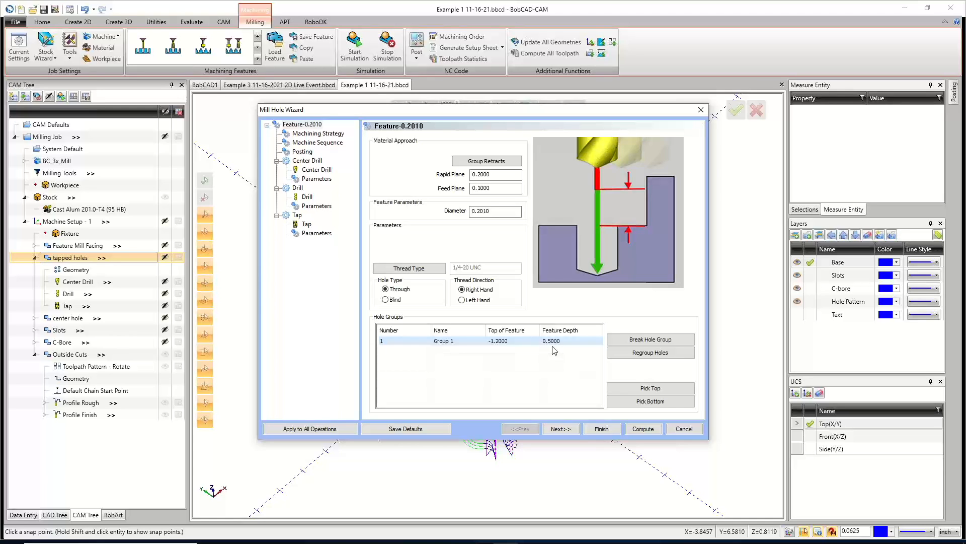
click(514, 342)
click(629, 388)
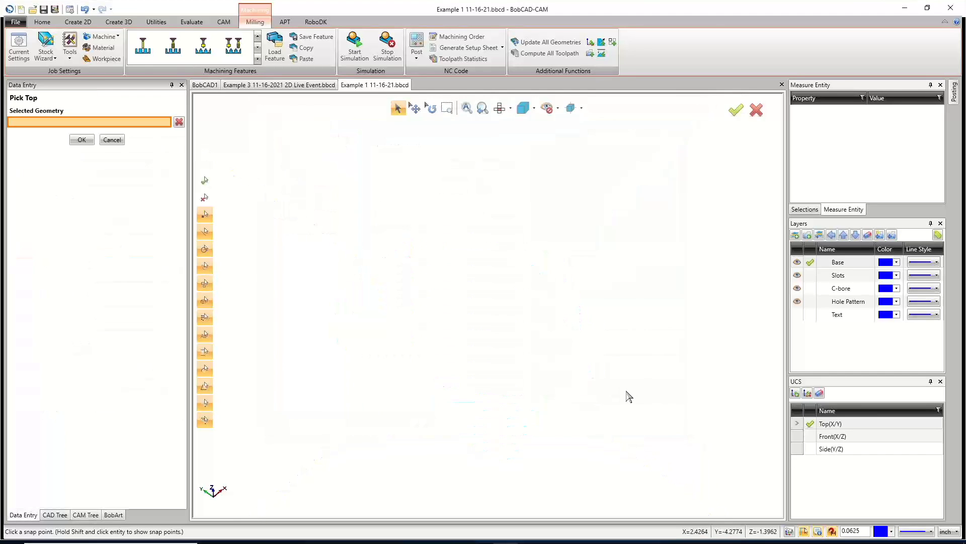
scroll(477, 354, up, 4)
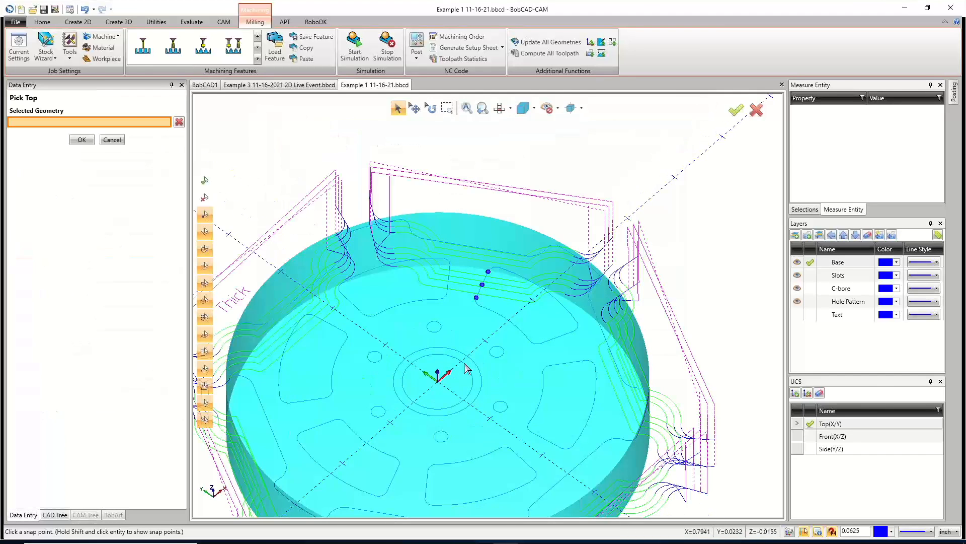
click(462, 362)
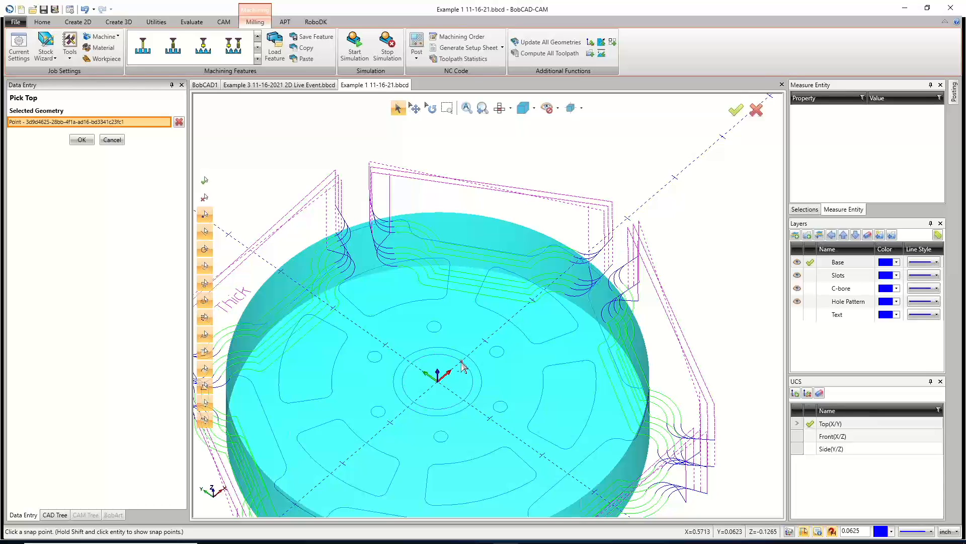
click(81, 139)
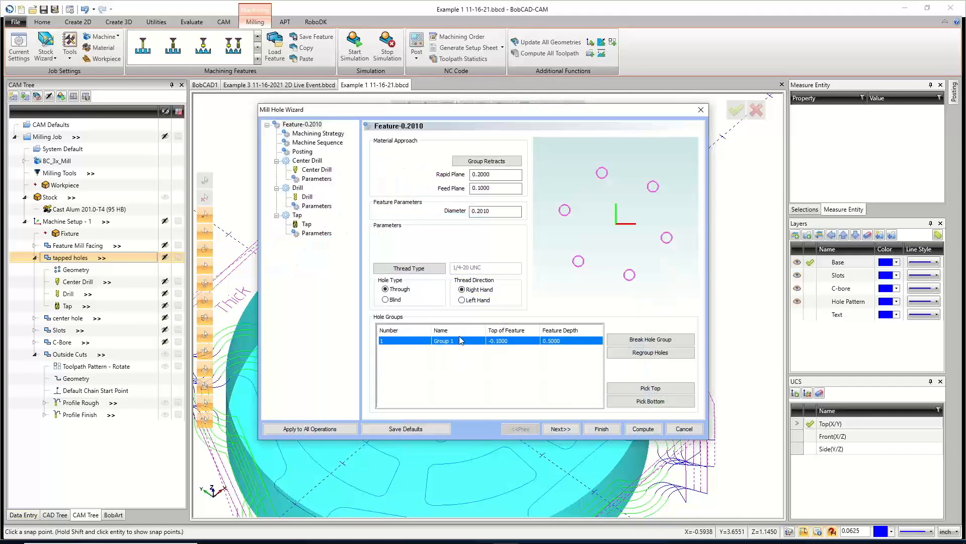
Set the hole group's feature depth to 1.2, review the tap and drill parameters, and compute the tapped holes toolpaths.
click(567, 342)
text(1.2)
click(526, 384)
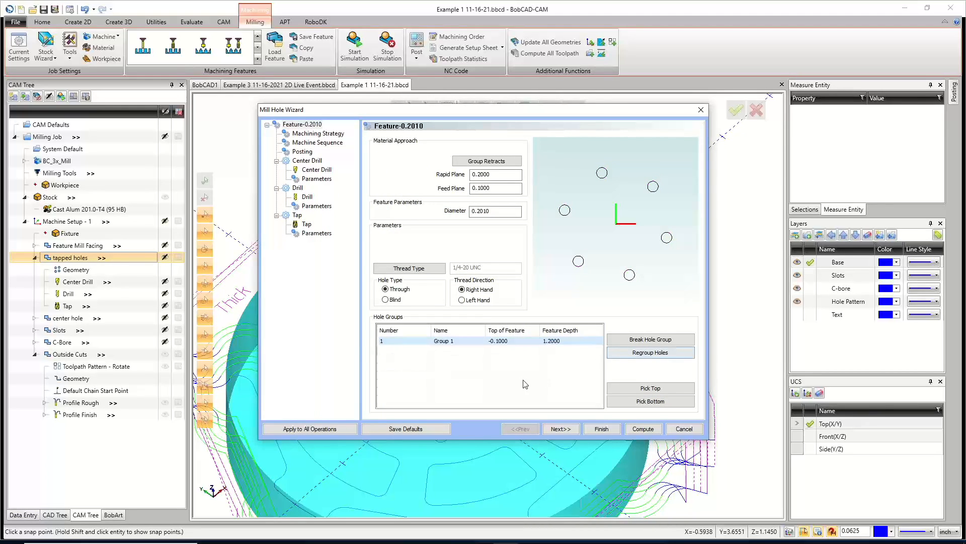
click(307, 235)
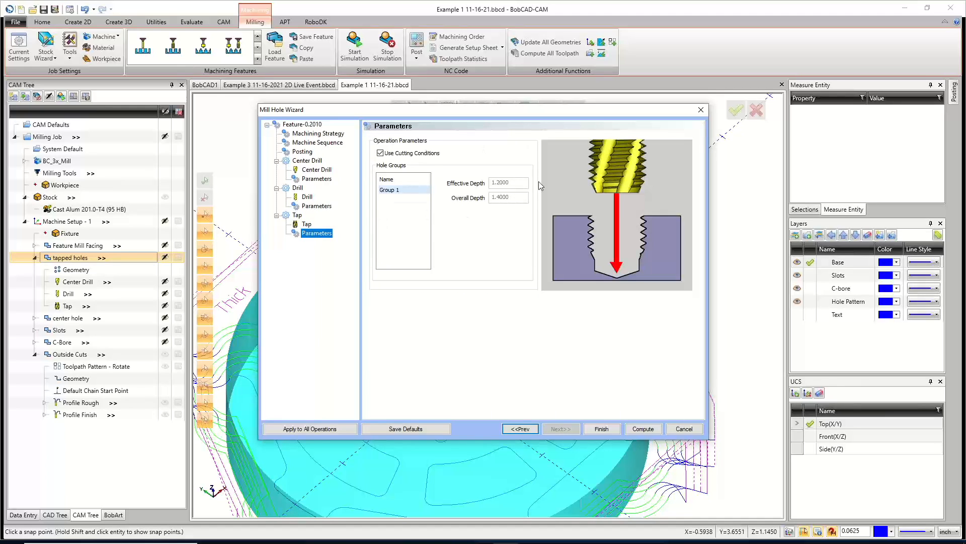
click(316, 206)
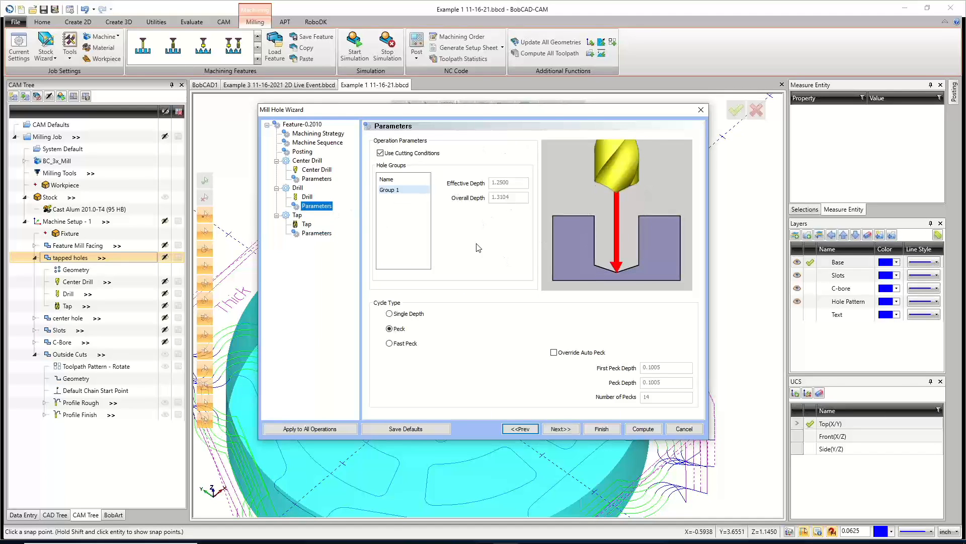
click(649, 431)
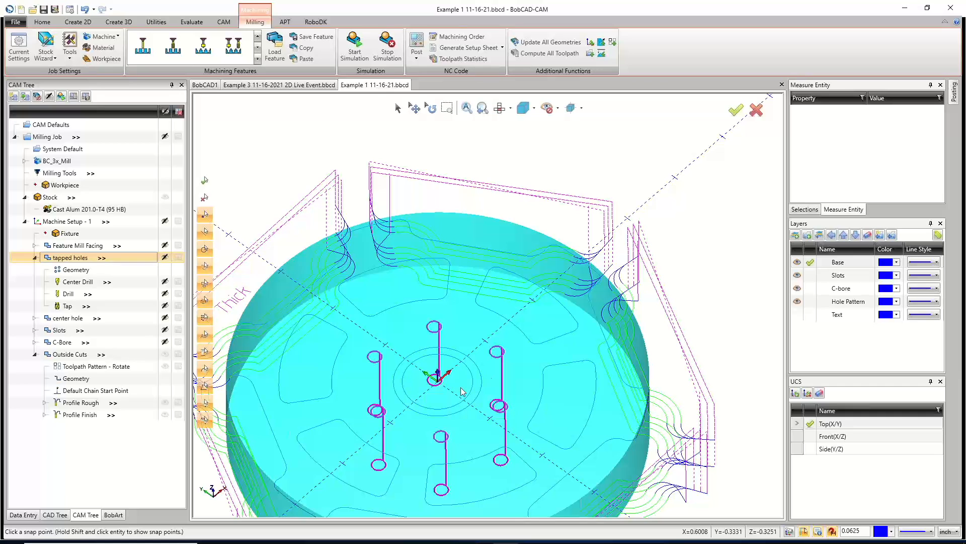
Switch to the Example 3 file and hide the machine setup toolpaths and the stock.
click(36, 257)
scroll(479, 287, down, 5)
middle_drag(480, 362, 486, 336)
scroll(486, 336, up, 4)
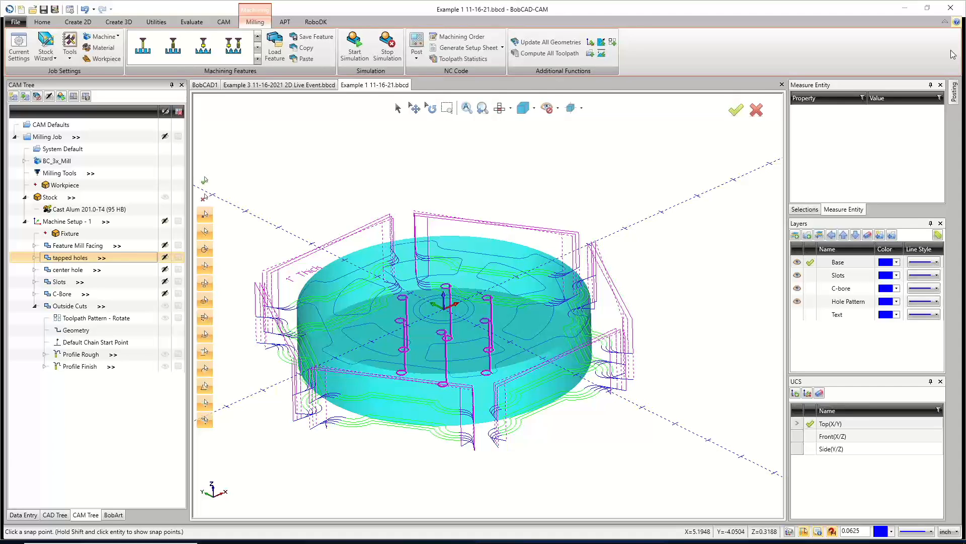
click(280, 85)
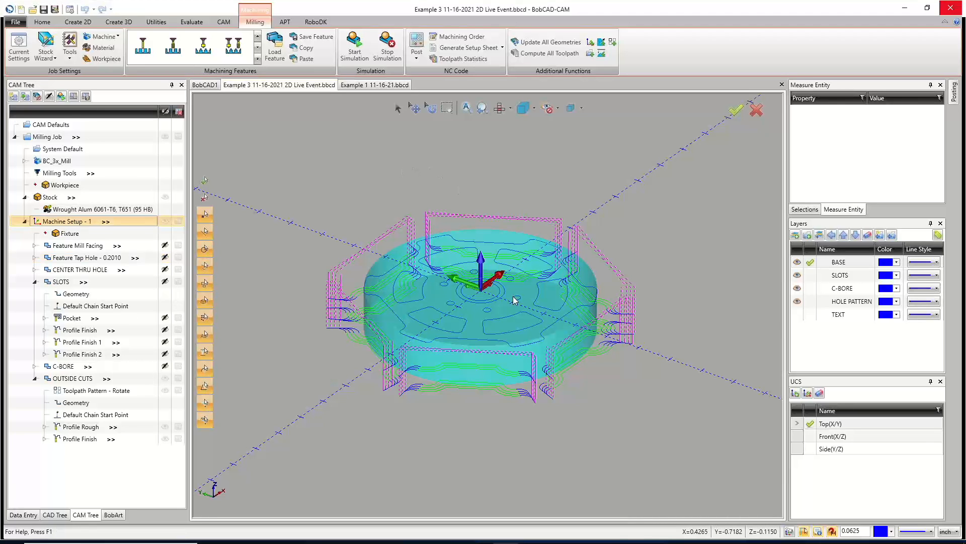
click(165, 222)
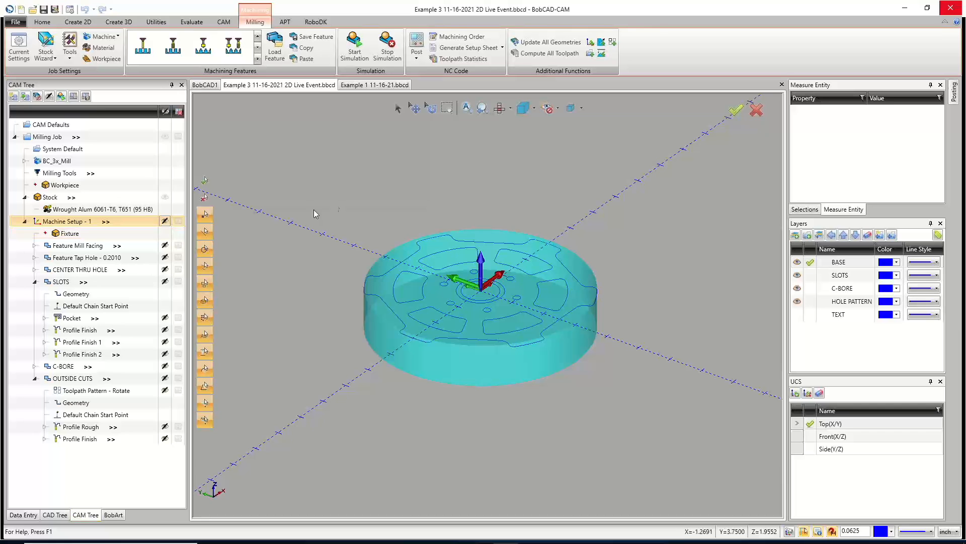
click(164, 197)
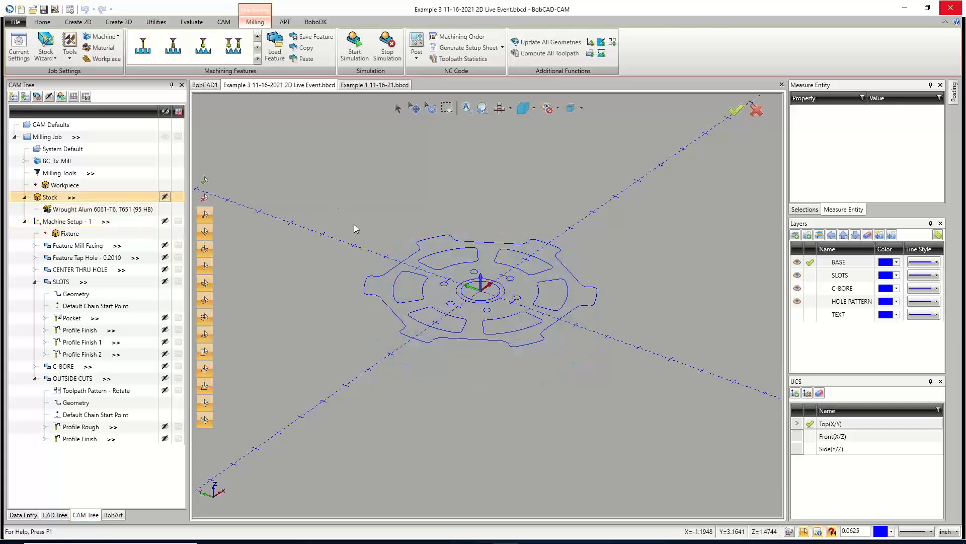
Activate the Front(X/Z) UCS for the Example 3 part.
click(501, 109)
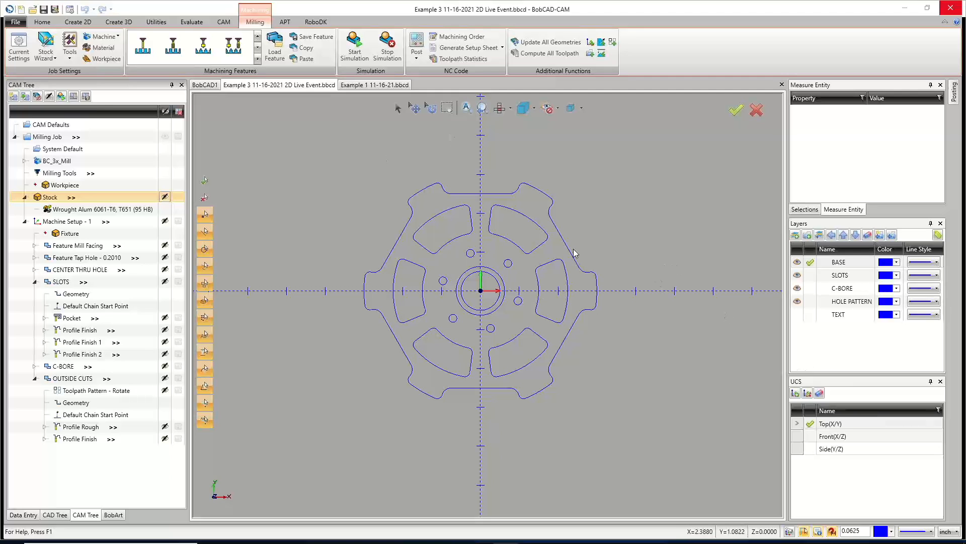
scroll(512, 280, up, 1)
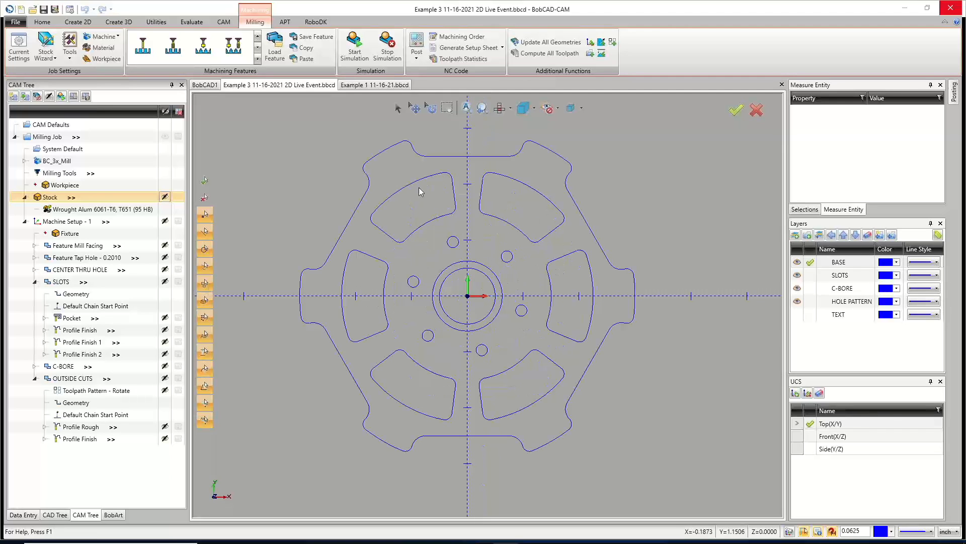
click(195, 24)
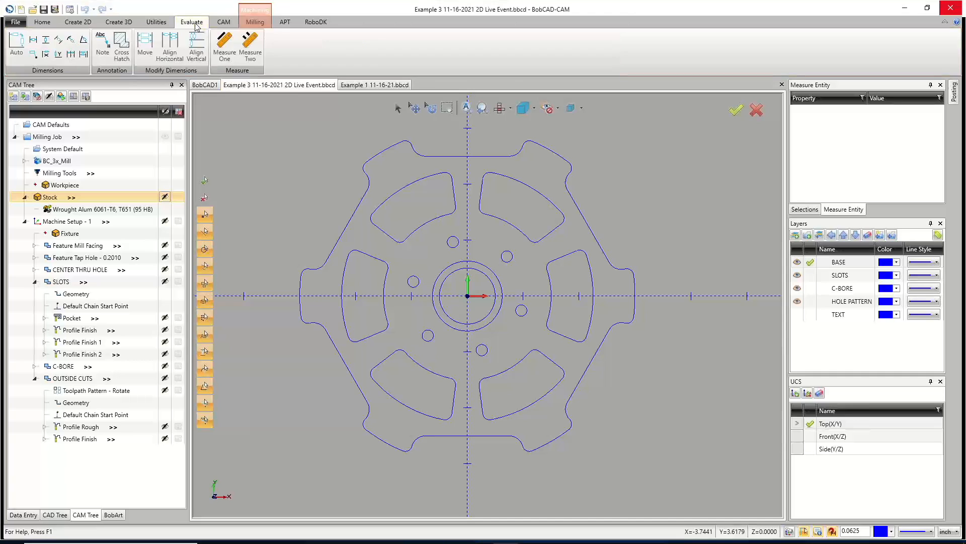
click(17, 43)
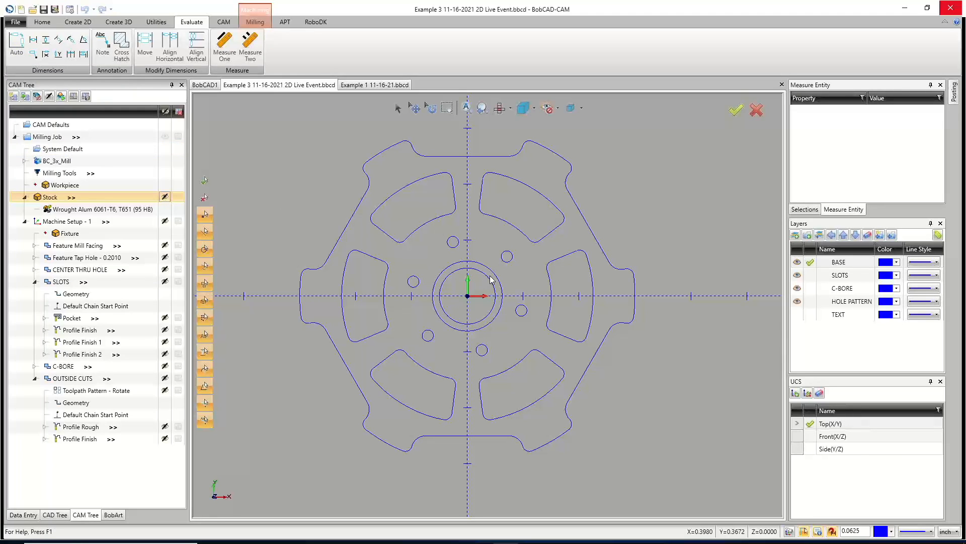
click(830, 424)
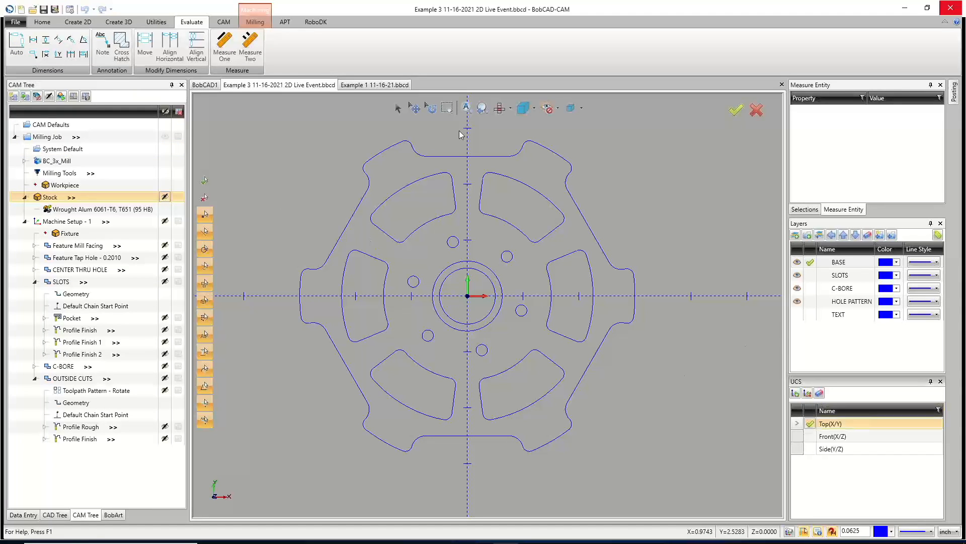
click(809, 439)
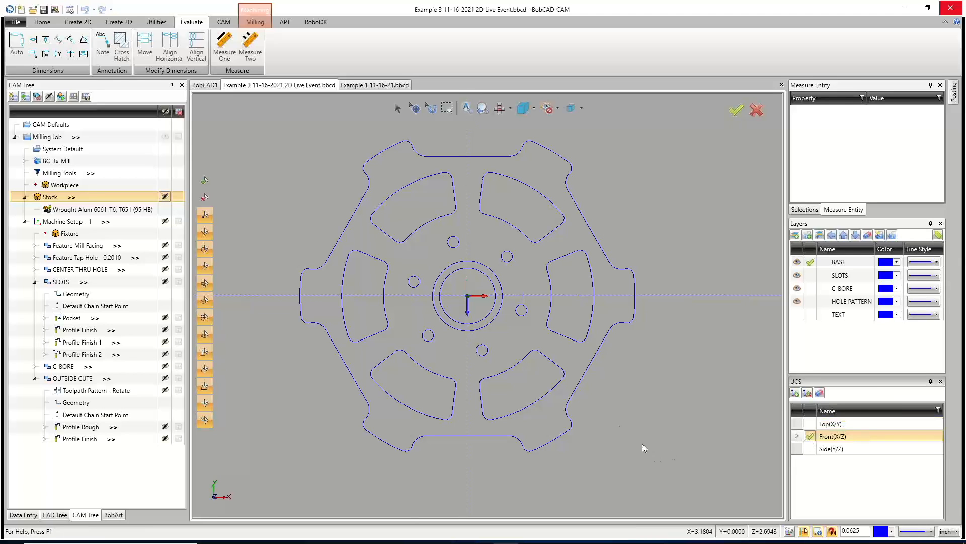
Switch to the front view and orbit to examine the part's profile edge-on.
click(511, 108)
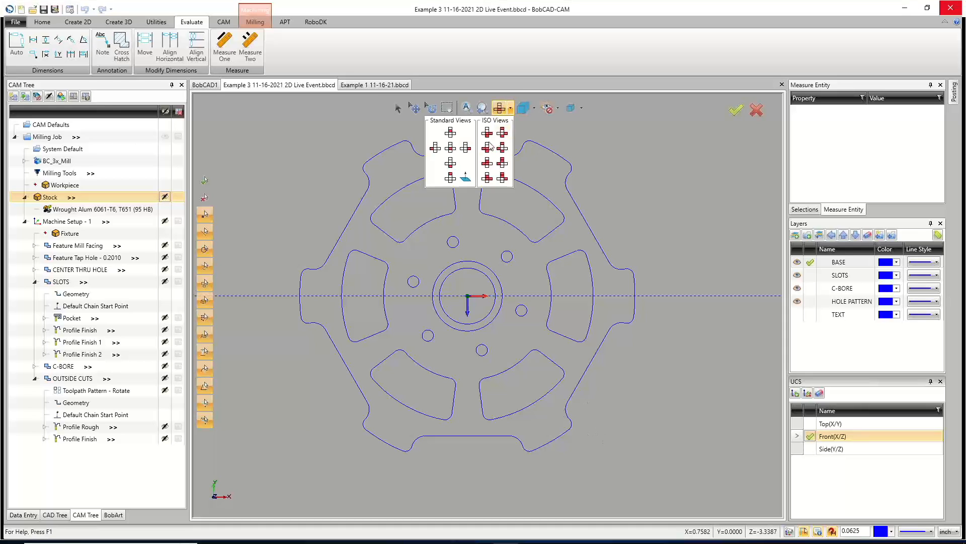
click(449, 163)
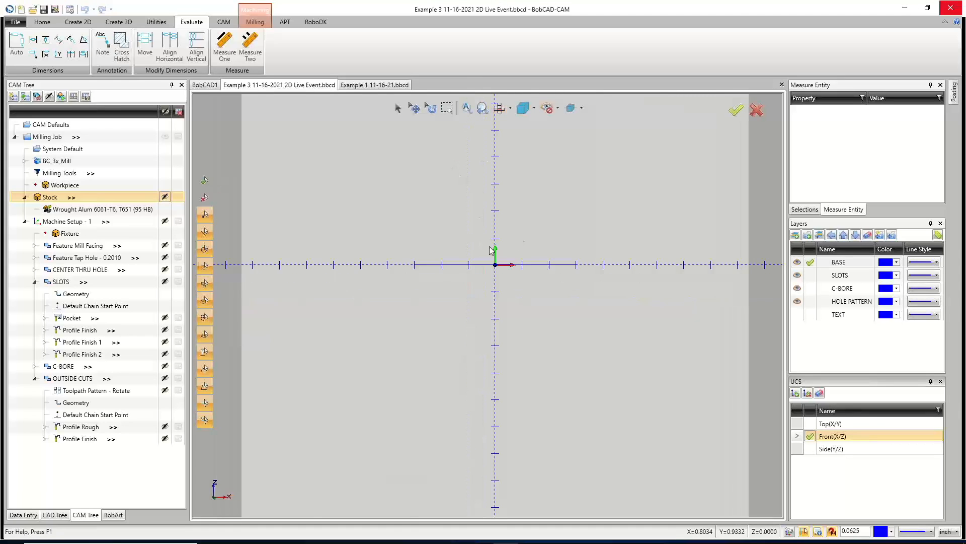
scroll(447, 277, up, 2)
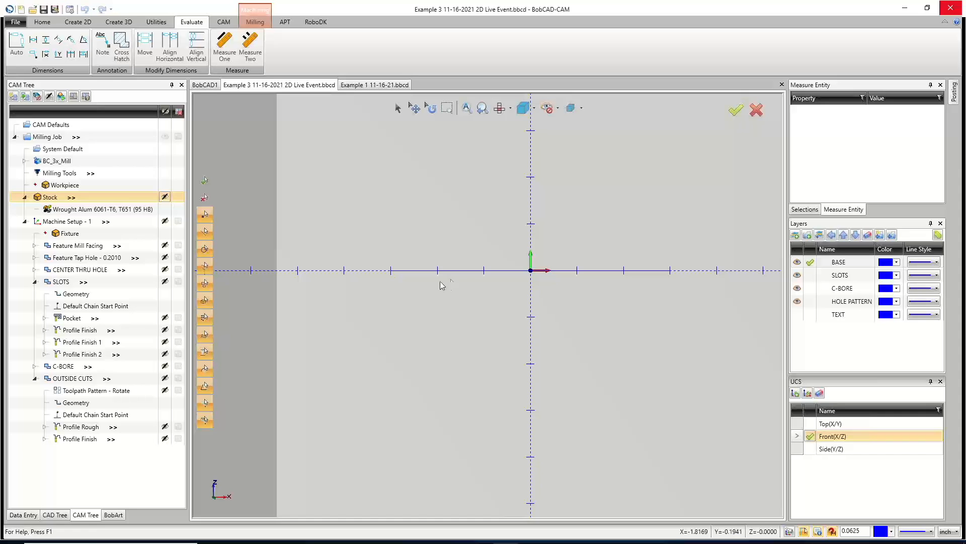
middle_drag(483, 286, 506, 309)
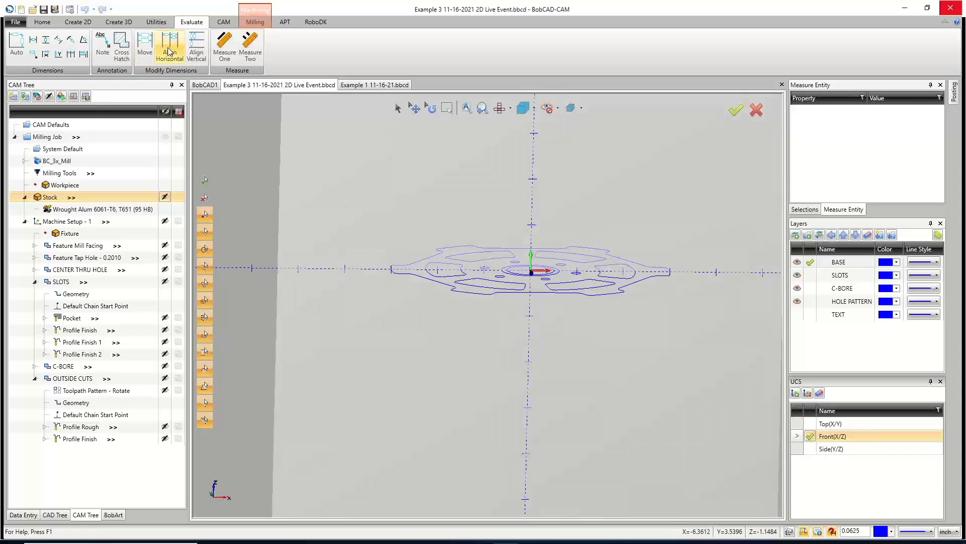
Dimension the part's overall width between its left and right edge points in the Front(X/Z) plane.
click(17, 43)
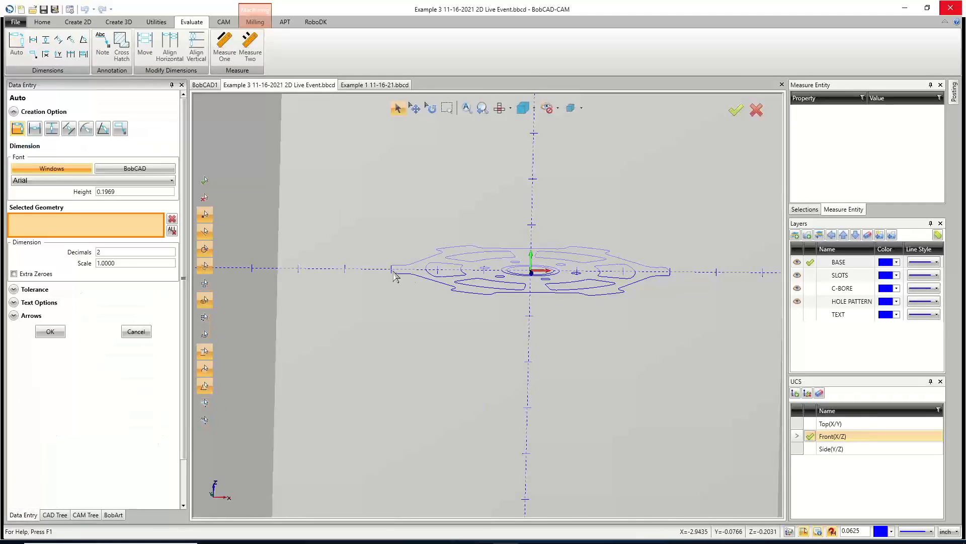
click(392, 271)
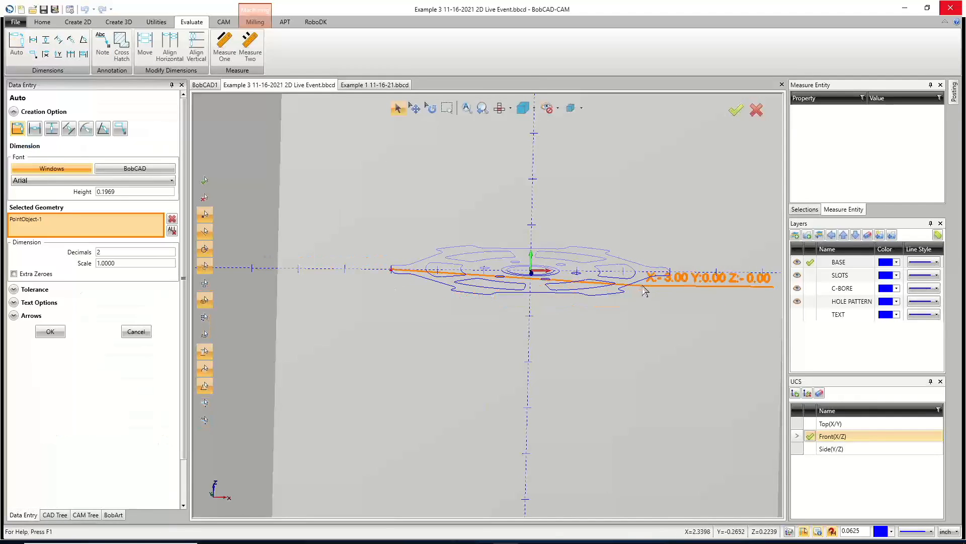
click(669, 272)
click(527, 326)
middle_drag(581, 367, 582, 362)
click(50, 331)
click(136, 331)
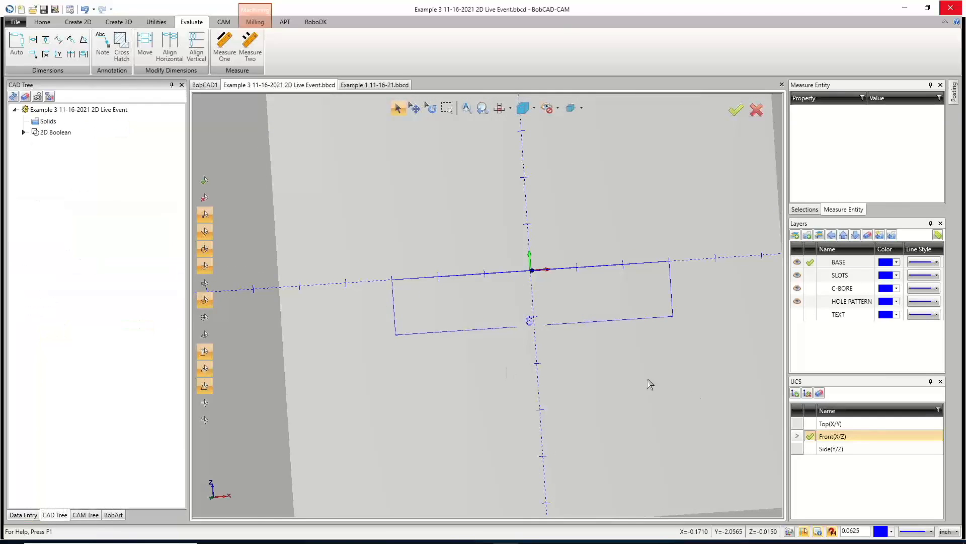
Toggle between the Top(X/Y) and Front(X/Z) UCS, orbiting to inspect which plane the width dimension lies in.
click(810, 423)
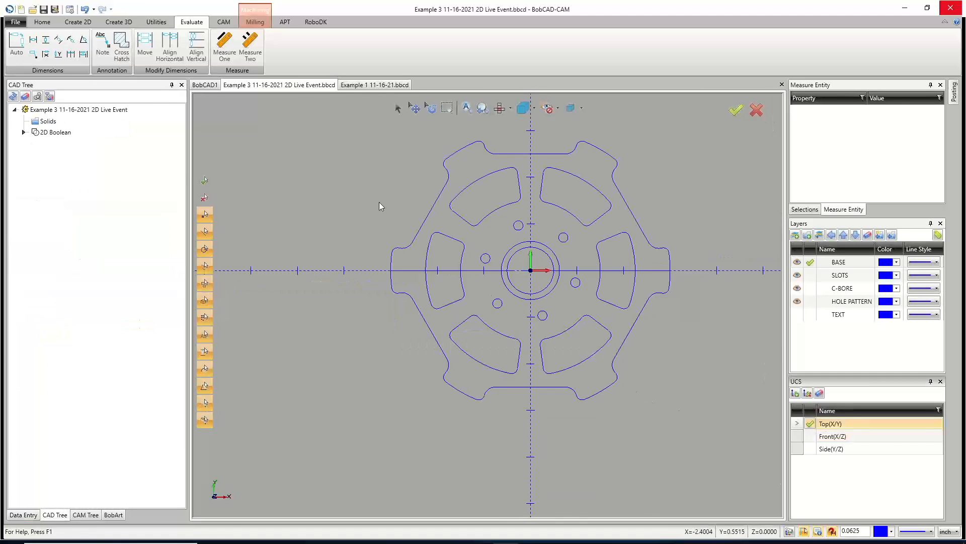
middle_drag(540, 331, 565, 257)
click(811, 435)
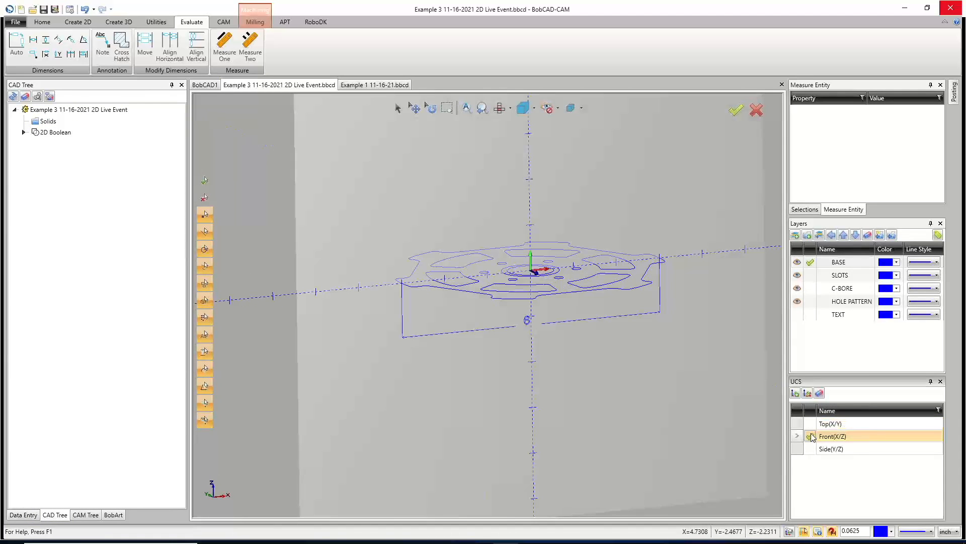
middle_drag(599, 375, 636, 361)
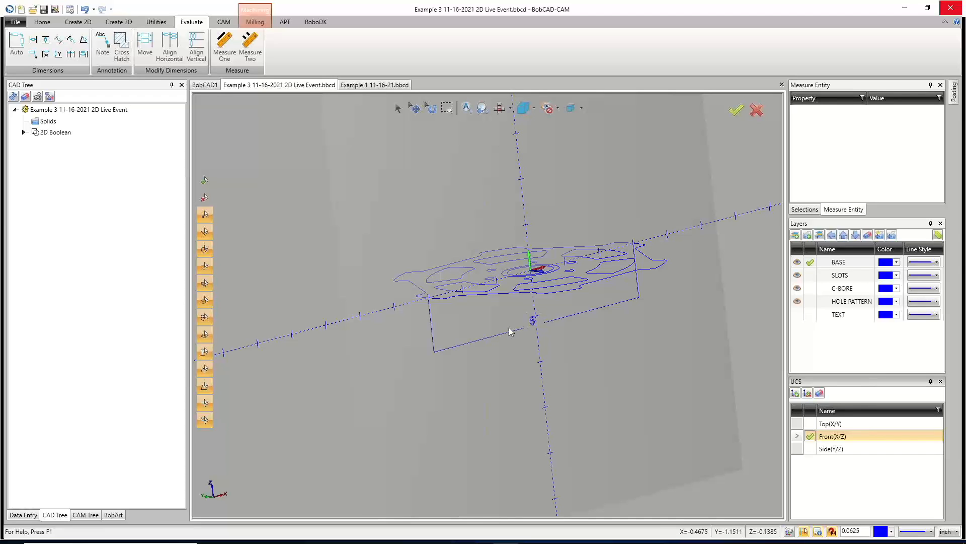
Undo the width dimension and activate the Top(X/Y) UCS.
click(84, 10)
click(811, 424)
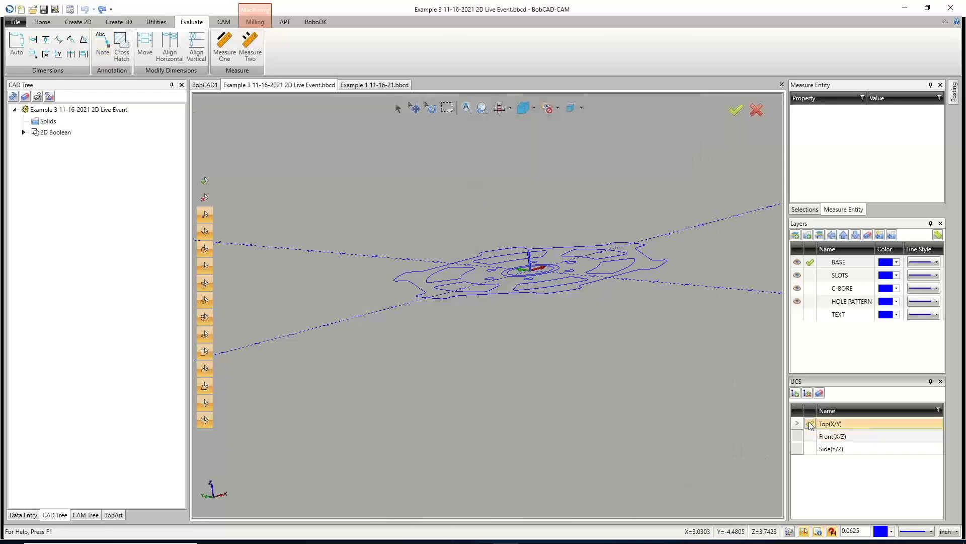
middle_drag(464, 285, 466, 297)
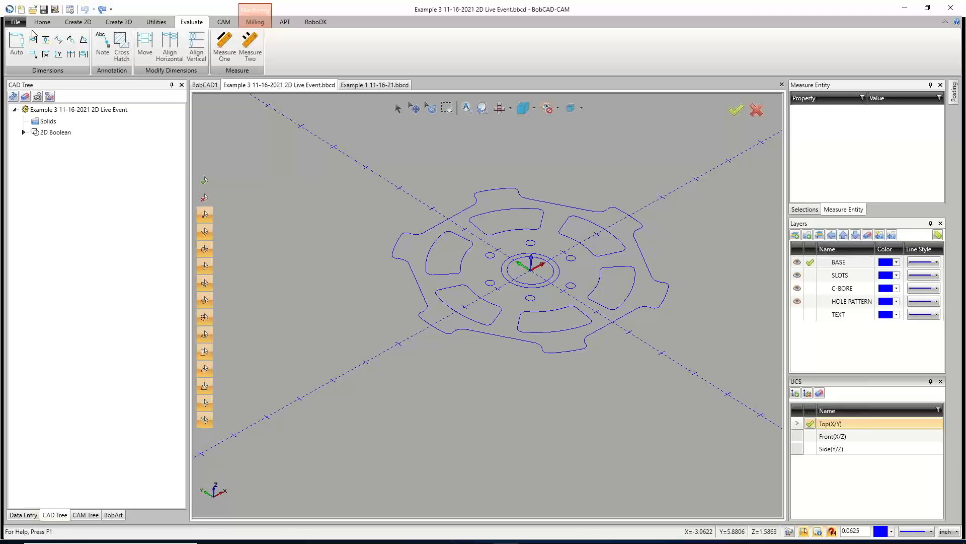
In the top view, dimension the part's overall width between its edge points and the radius of a slot's outer arc.
click(17, 45)
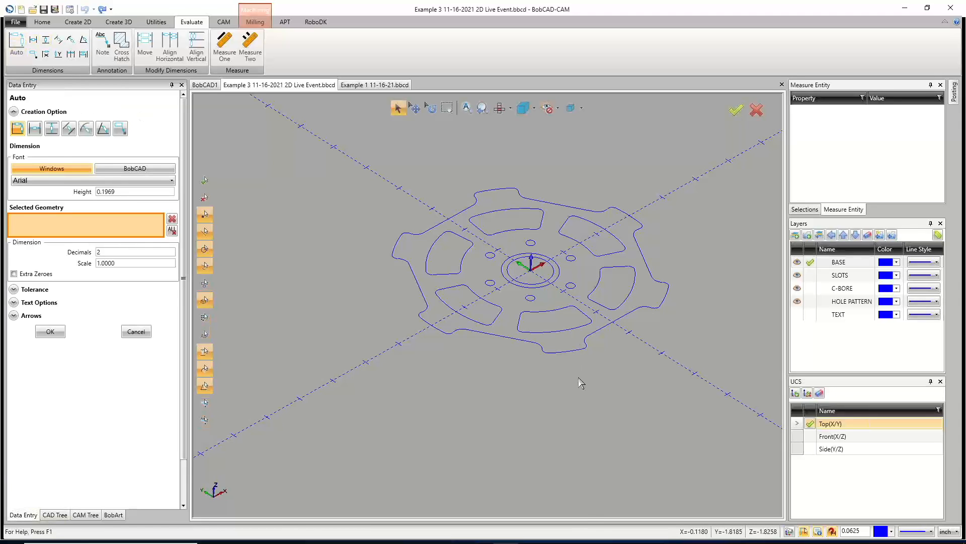
key(t)
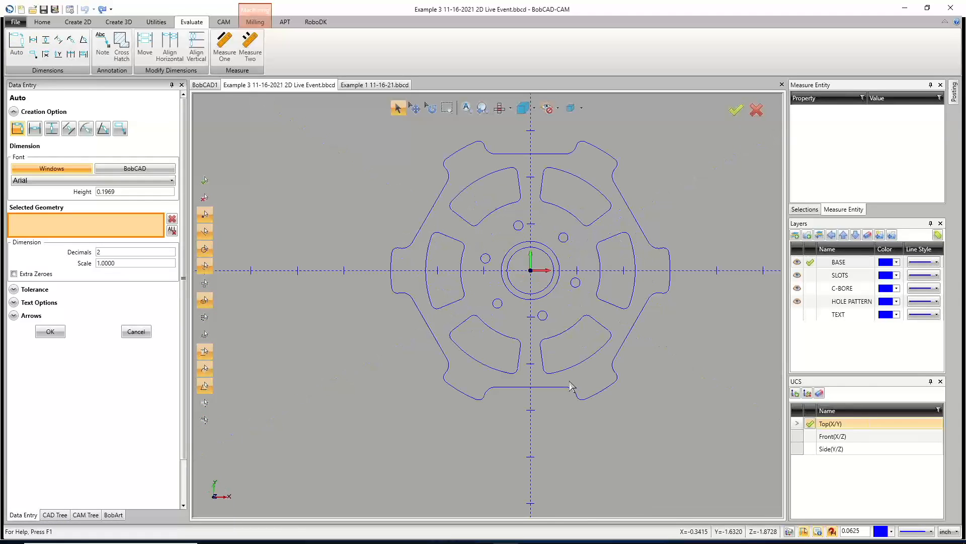
click(393, 268)
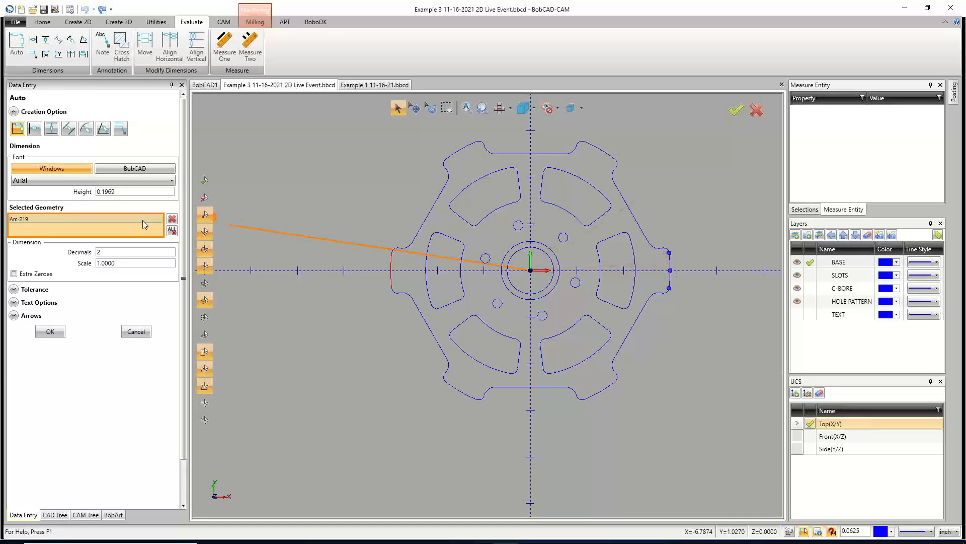
click(171, 231)
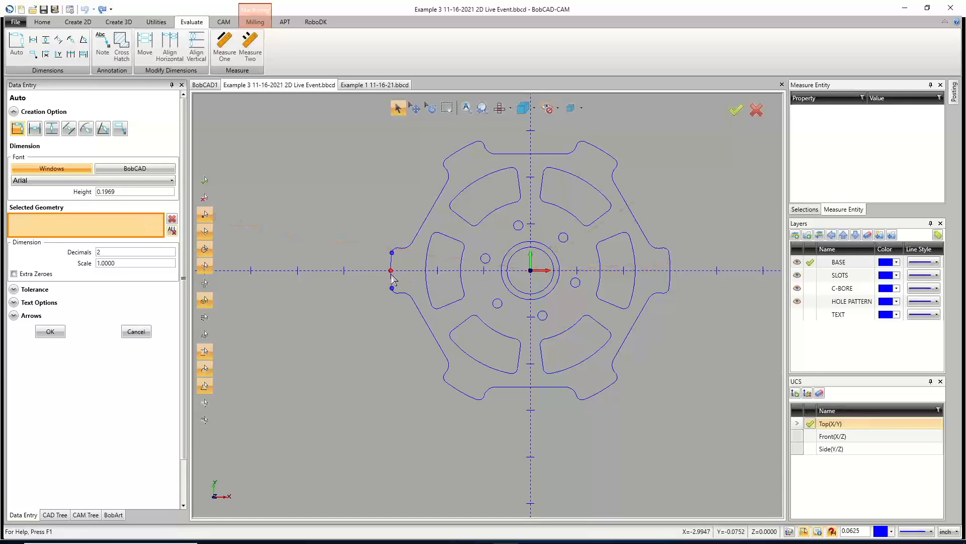
click(391, 272)
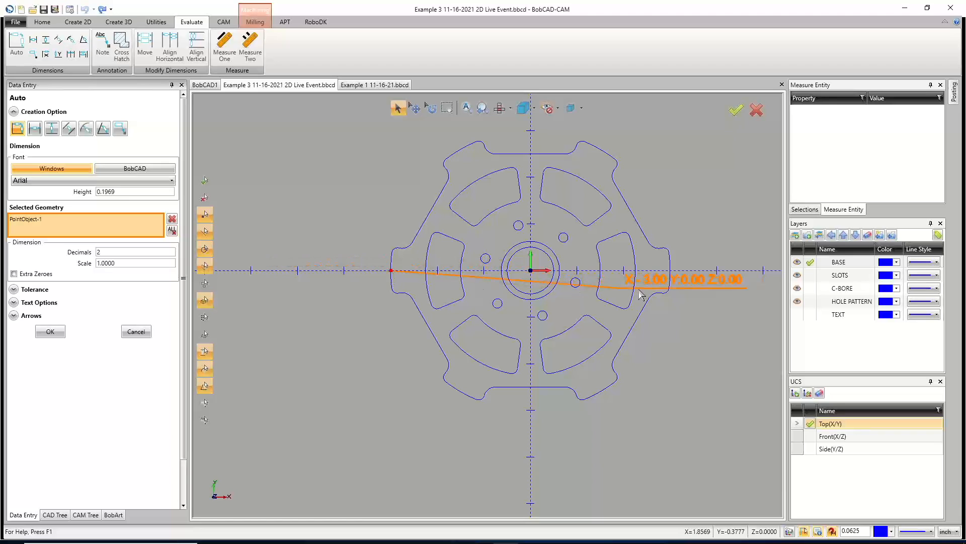
click(670, 270)
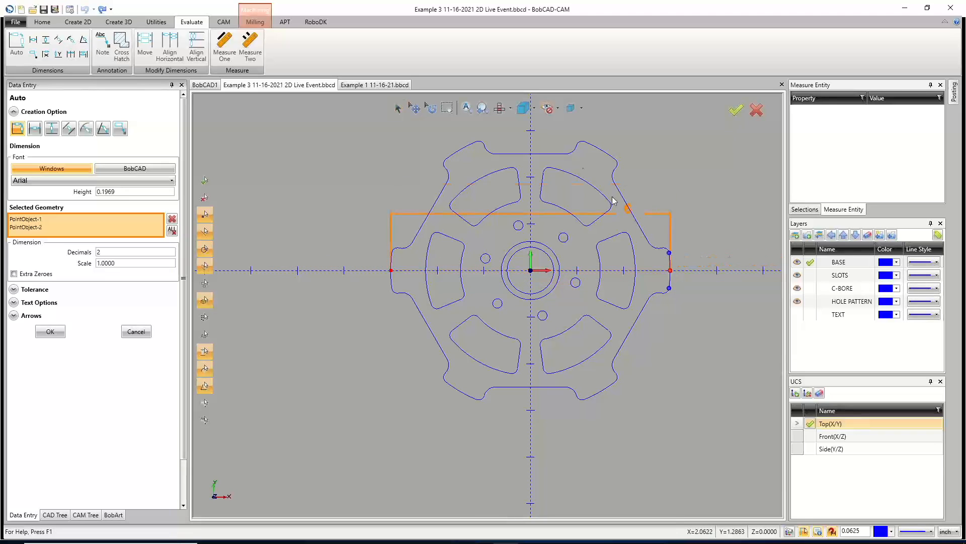
click(526, 125)
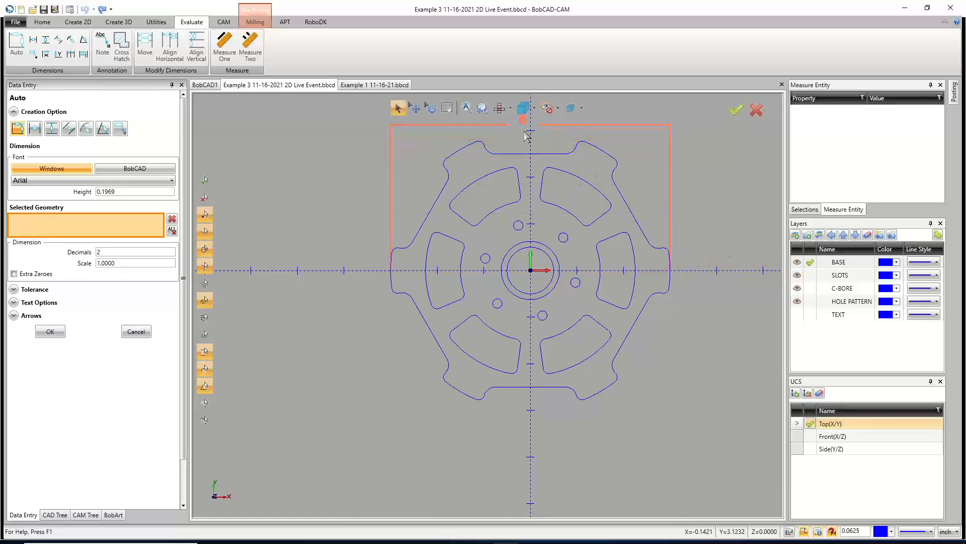
click(427, 280)
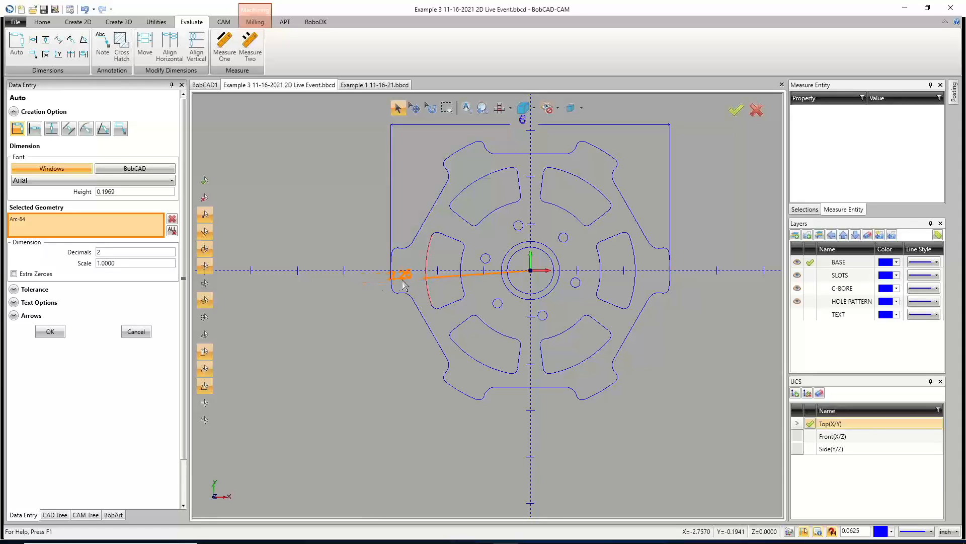
click(409, 282)
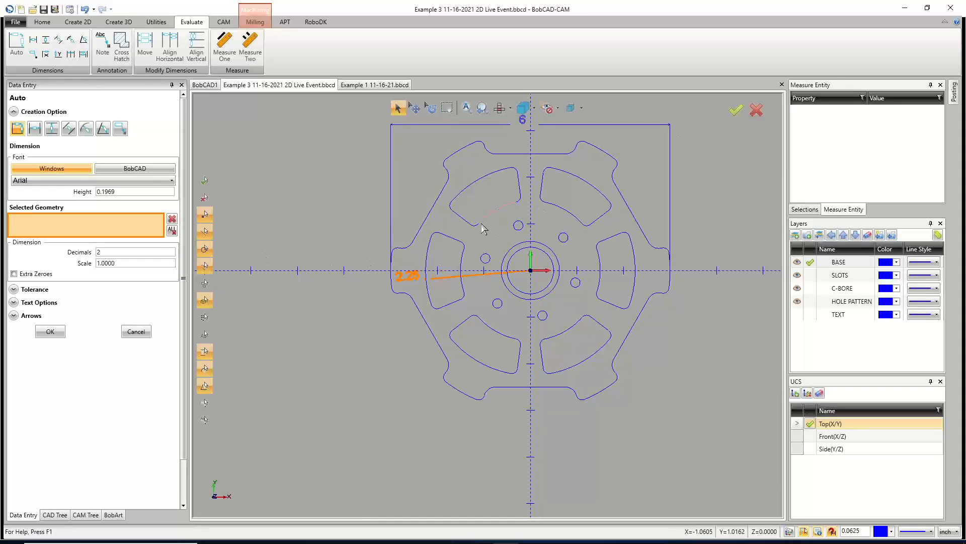
Set the dimension decimals to 3 and dimension the fillet radius at the upper-left notch.
scroll(446, 176, up, 5)
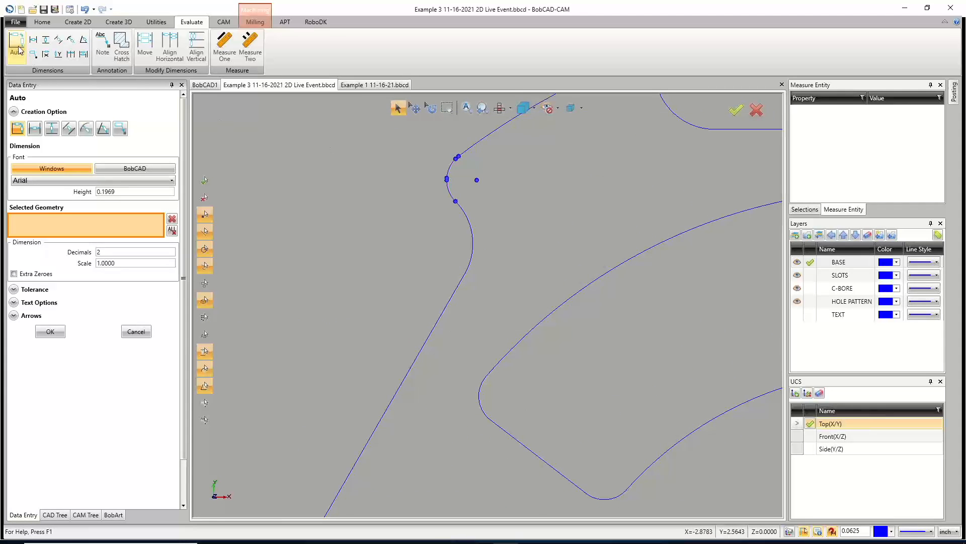
click(447, 175)
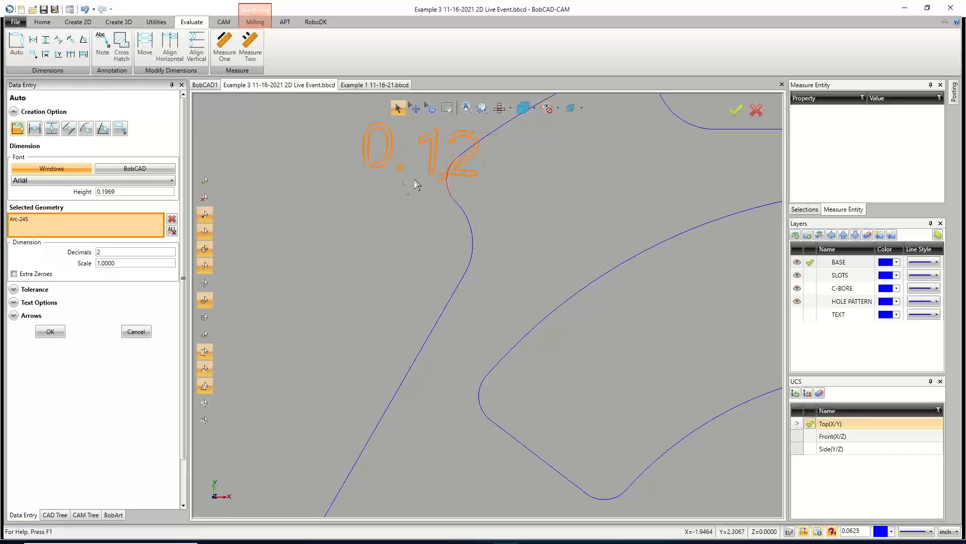
drag(107, 252, 83, 254)
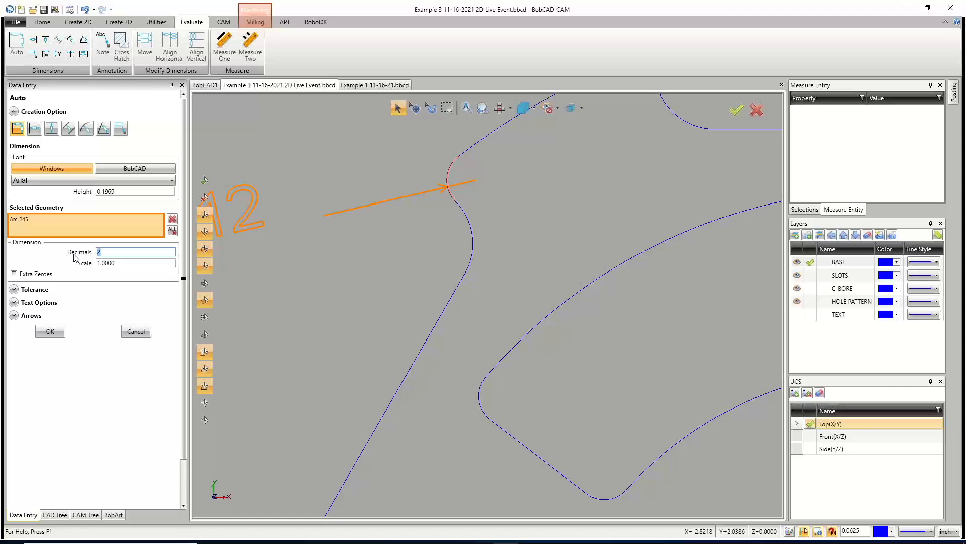
text(3)
key(Tab)
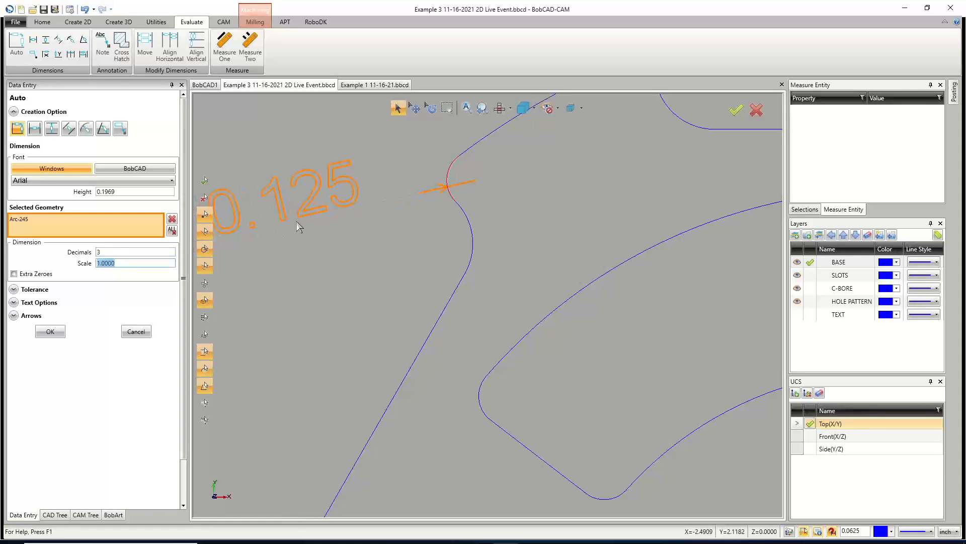
click(303, 203)
Dimension the diameter of the small hole above the center bore.
scroll(306, 228, down, 6)
scroll(307, 228, down, 2)
scroll(398, 266, up, 10)
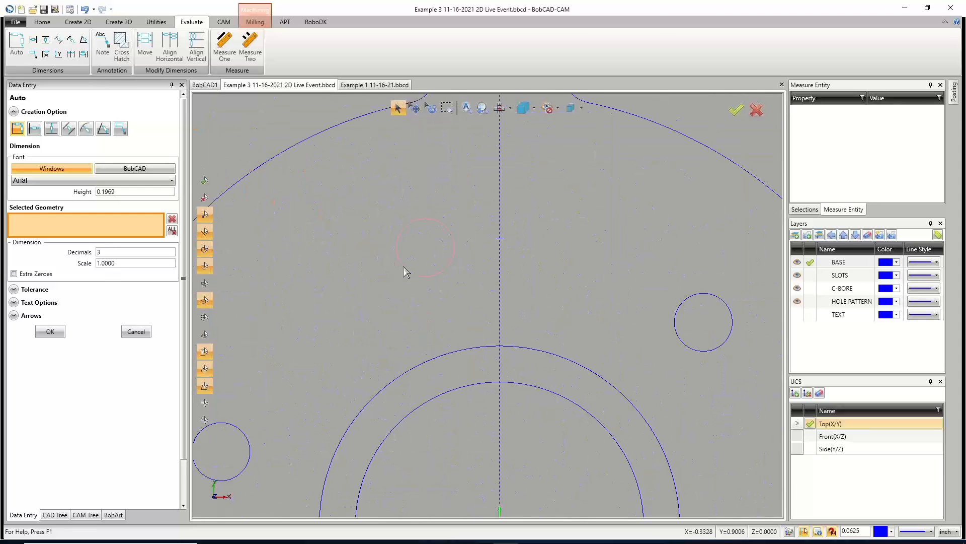
click(406, 272)
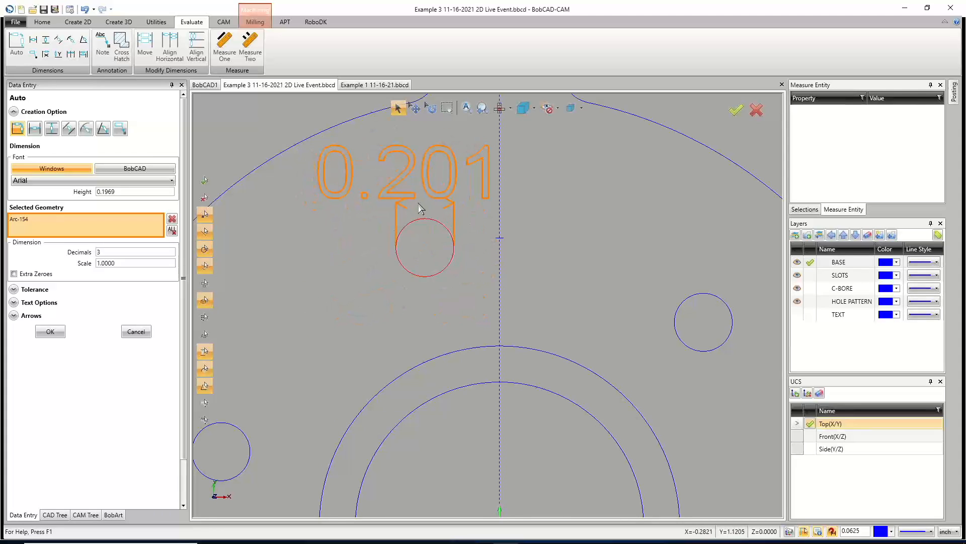
click(420, 208)
Dimension the length of the angled edge on the part's upper-right side.
scroll(378, 222, down, 4)
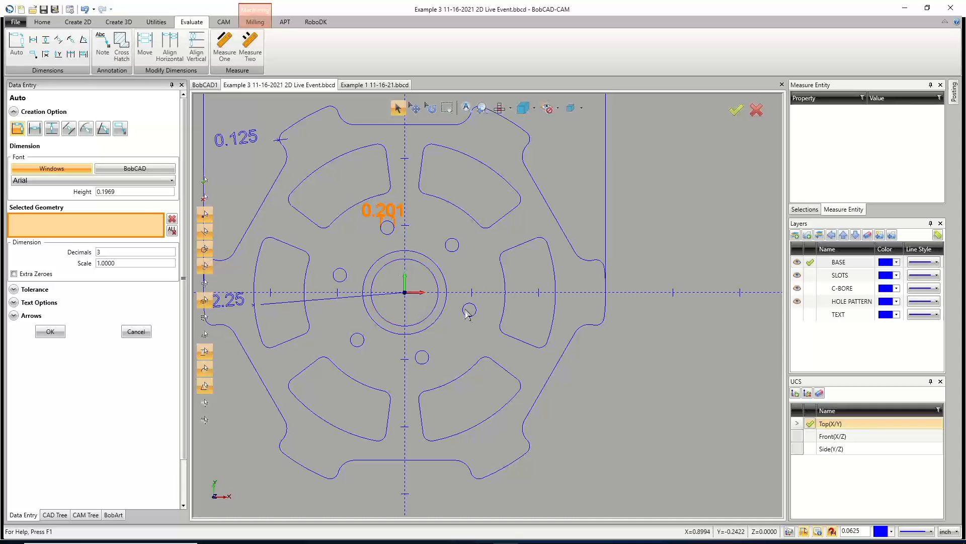
click(533, 179)
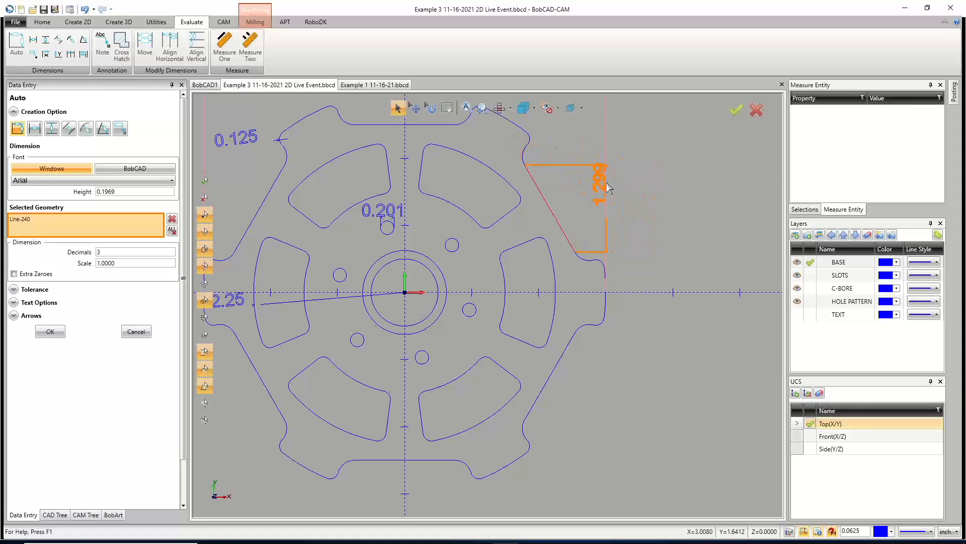
click(590, 144)
scroll(571, 248, down, 5)
scroll(572, 247, up, 5)
scroll(572, 239, down, 2)
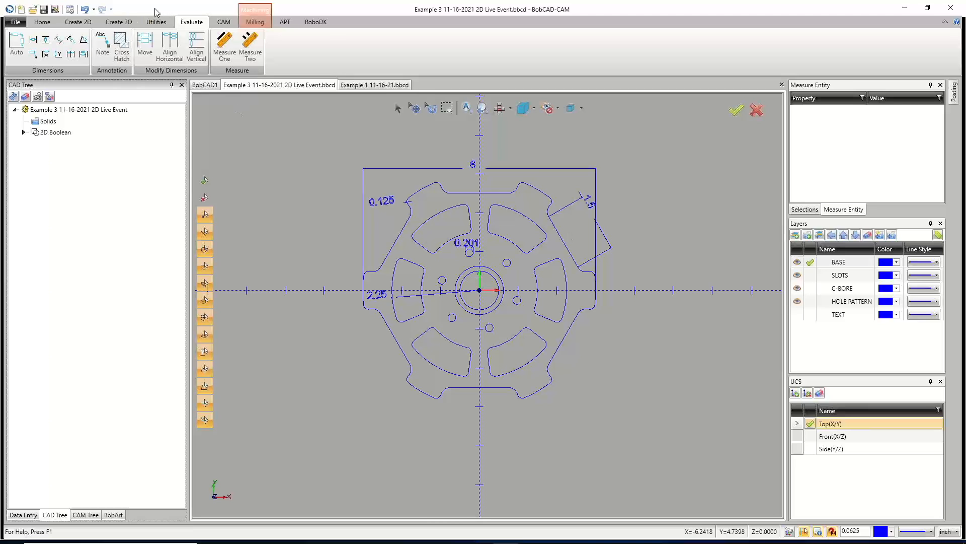
Undo the five dimensions just created.
click(86, 10)
click(85, 10)
click(86, 10)
click(86, 10)
click(86, 10)
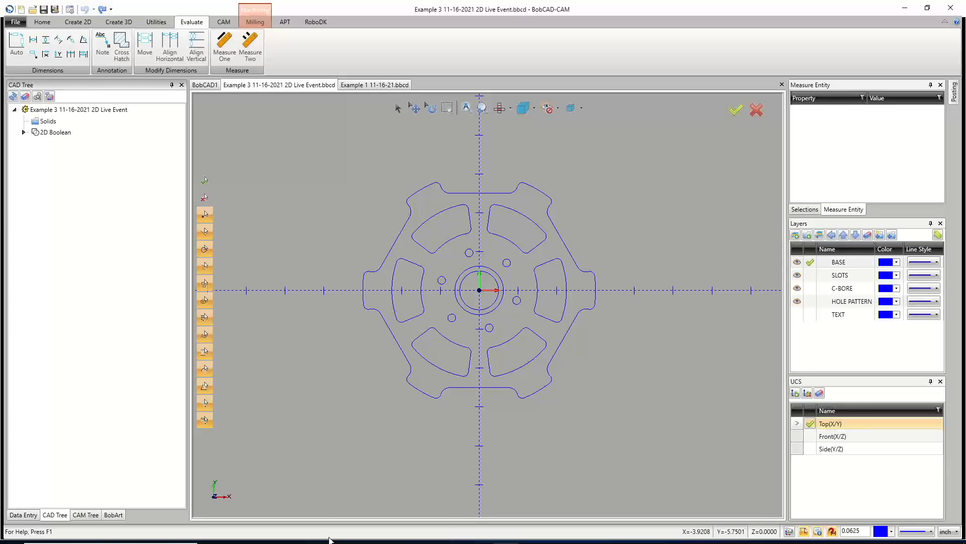
mouse_move(402, 541)
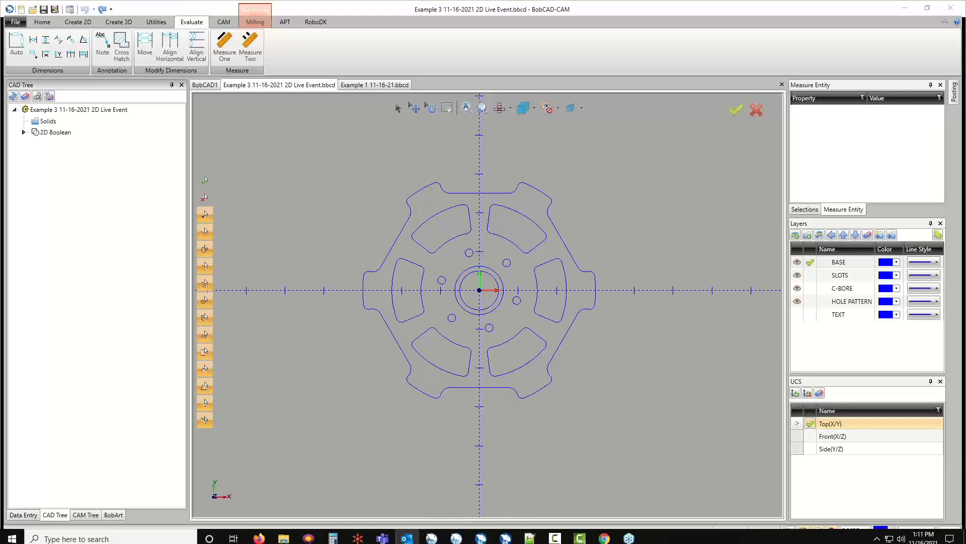
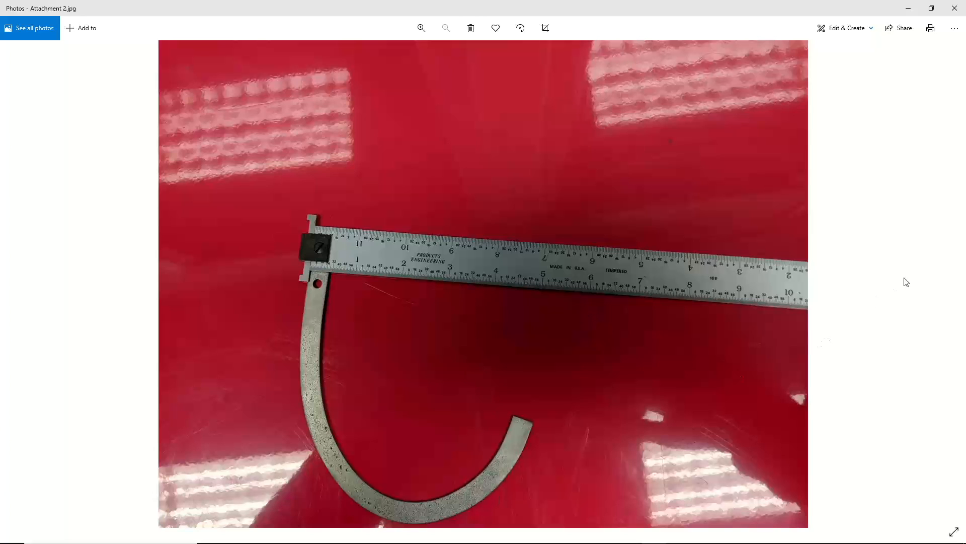
Browse the reference photos of the curved metal part and the grille, then leave the photo viewer.
click(953, 280)
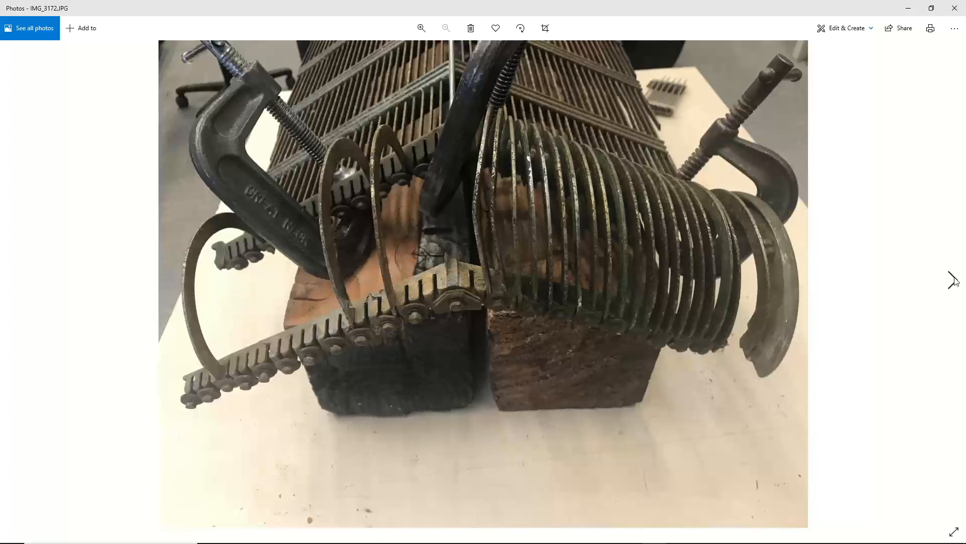
click(954, 280)
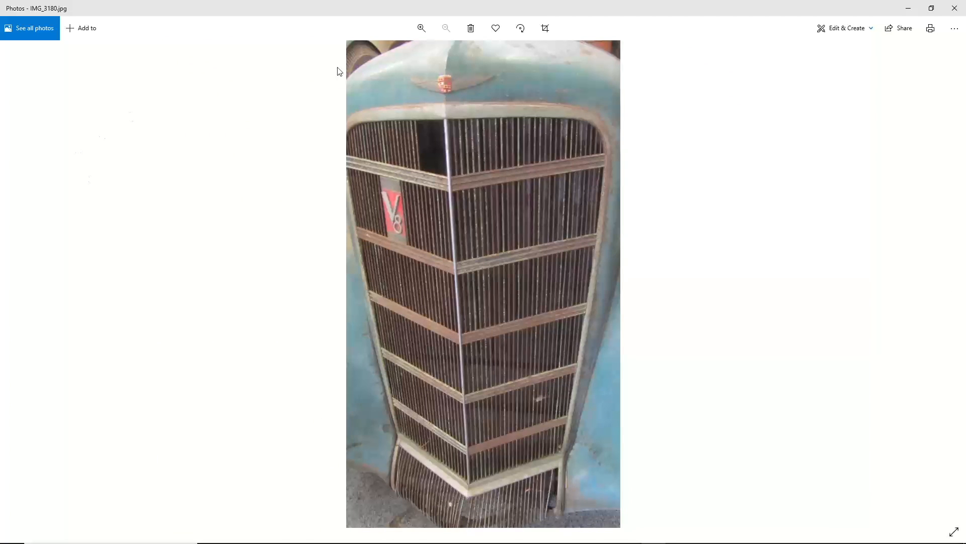
click(14, 279)
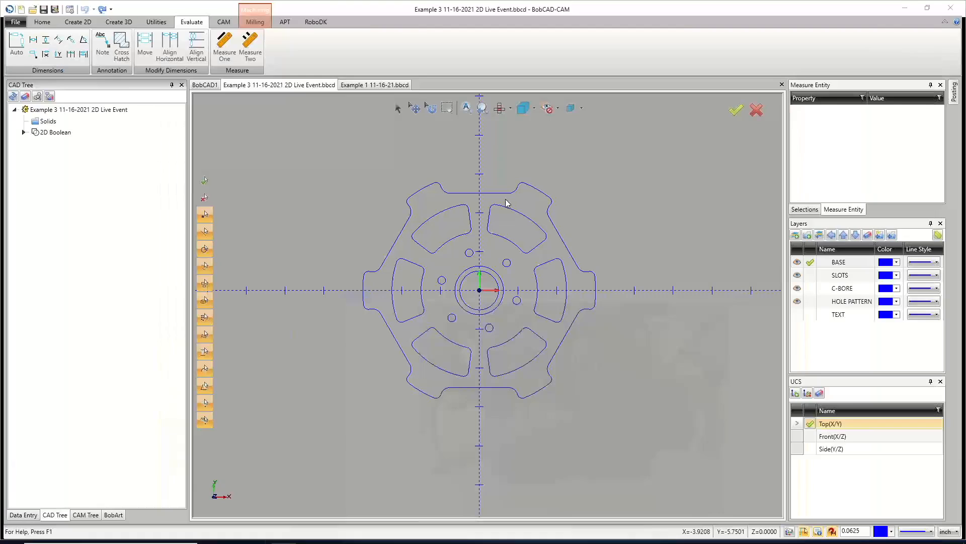
click(908, 8)
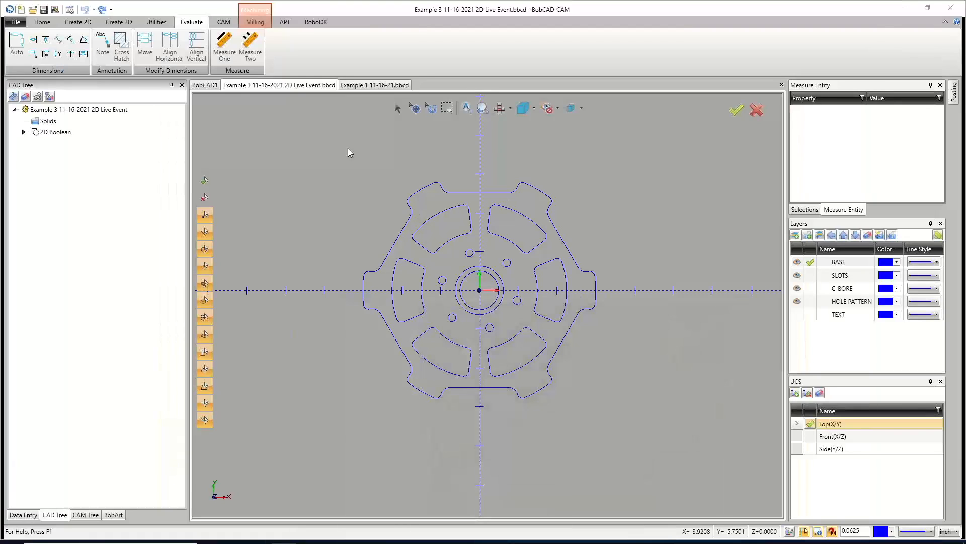
In the BobCAD1 document, sketch an approximated spline through seven points forming a hook-shaped curve.
click(204, 84)
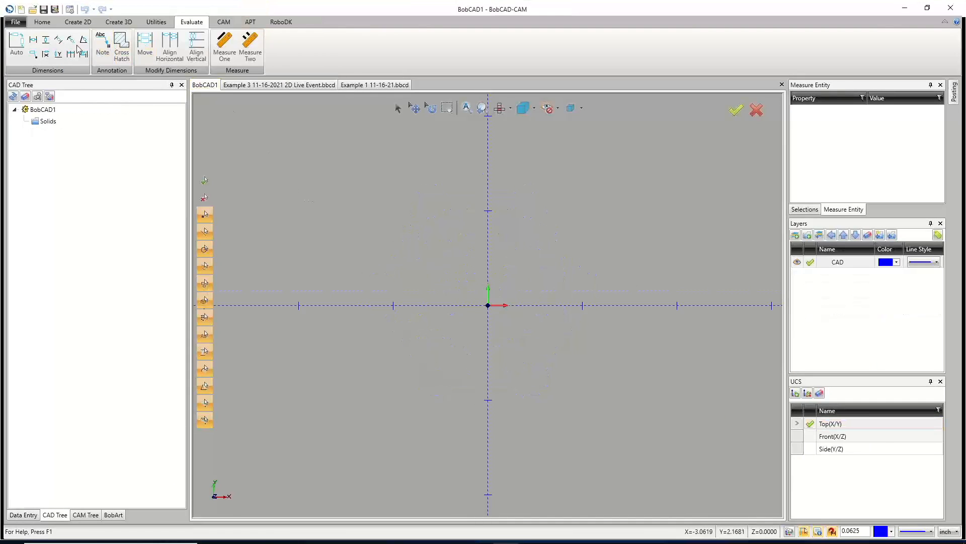
click(78, 22)
click(78, 51)
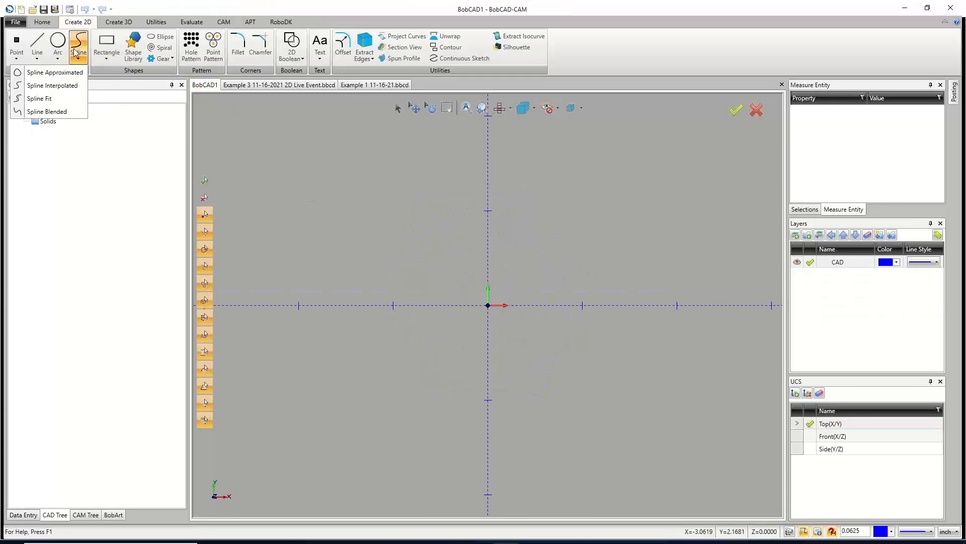
click(55, 72)
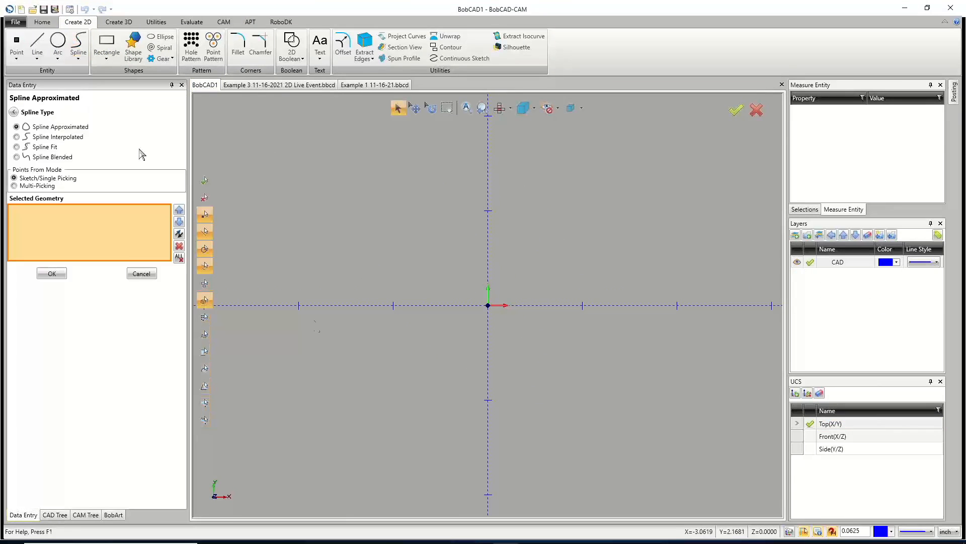
click(345, 228)
click(335, 251)
click(312, 278)
click(266, 283)
click(247, 239)
click(238, 185)
click(272, 129)
right_click(275, 126)
click(287, 130)
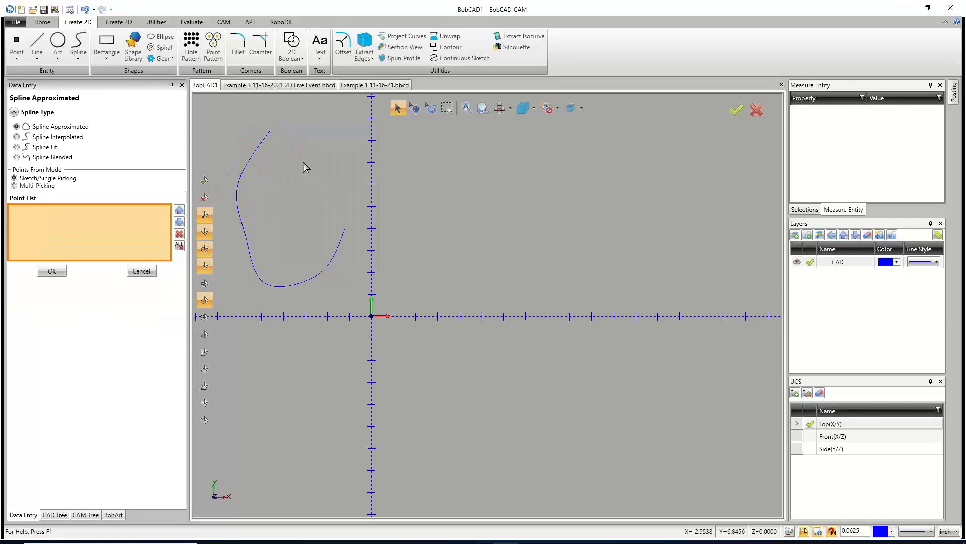
Reshape the spline's lower bend with the Deform tool by dragging points along the curve.
scroll(289, 237, up, 2)
scroll(282, 231, down, 2)
scroll(246, 203, up, 4)
scroll(246, 203, down, 3)
click(161, 22)
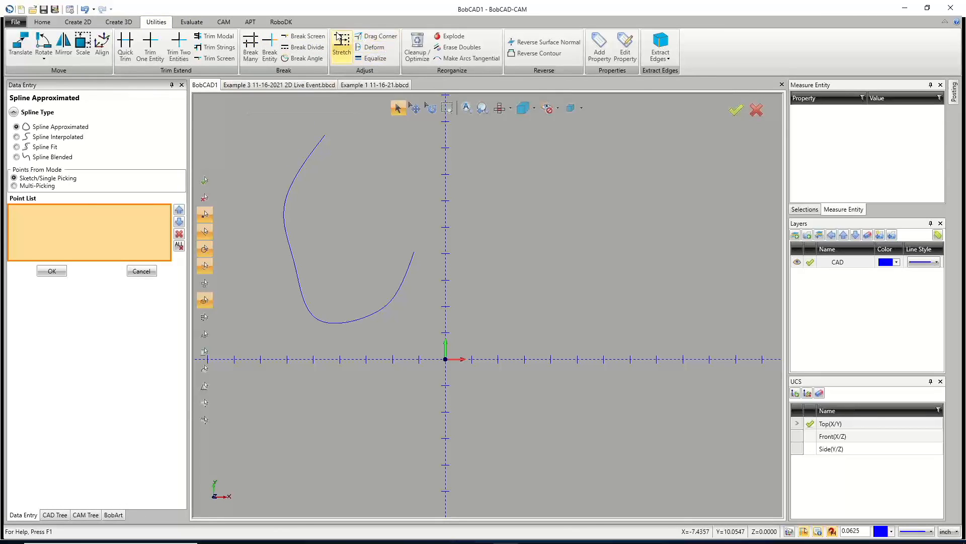
click(372, 50)
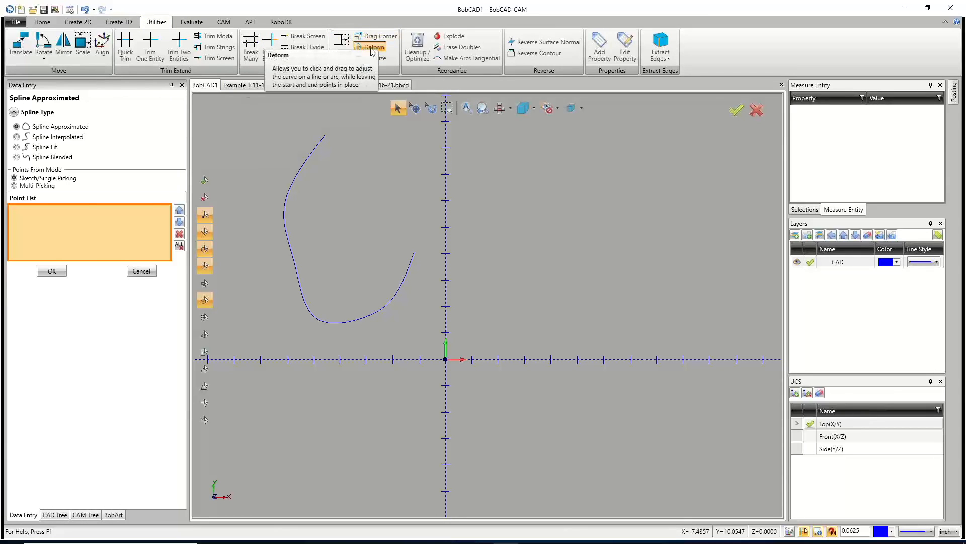
mouse_move(289, 256)
mouse_down()
mouse_move(265, 270)
mouse_move(288, 250)
mouse_up()
drag(297, 191, 308, 153)
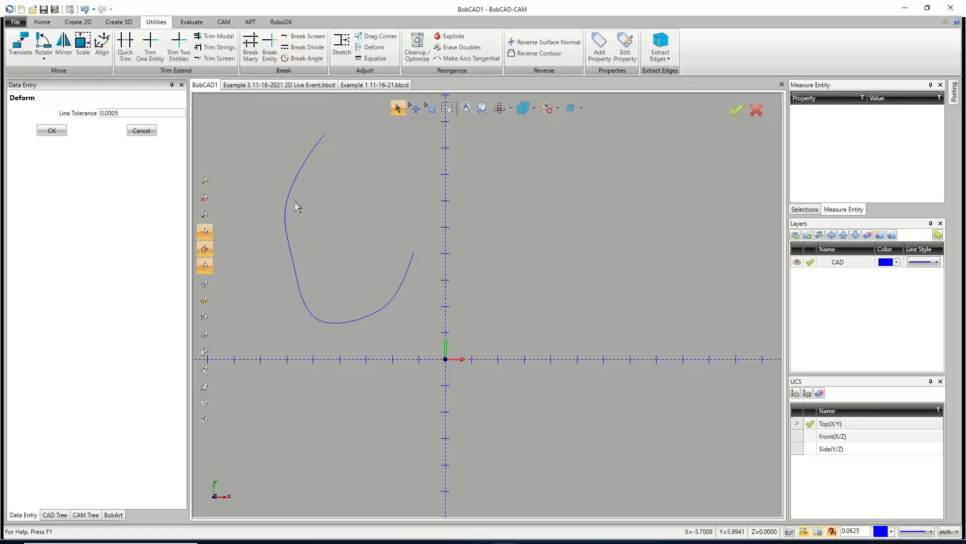
click(357, 320)
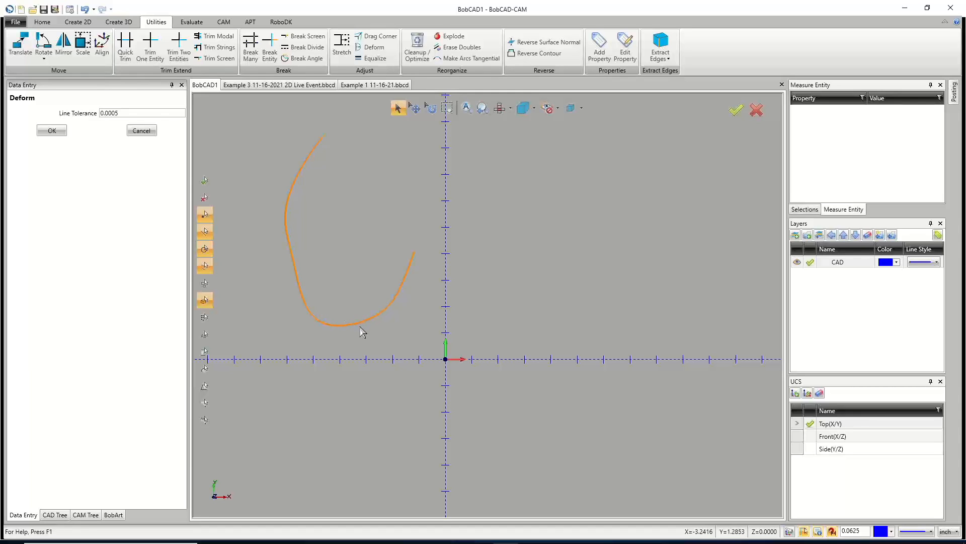
click(361, 338)
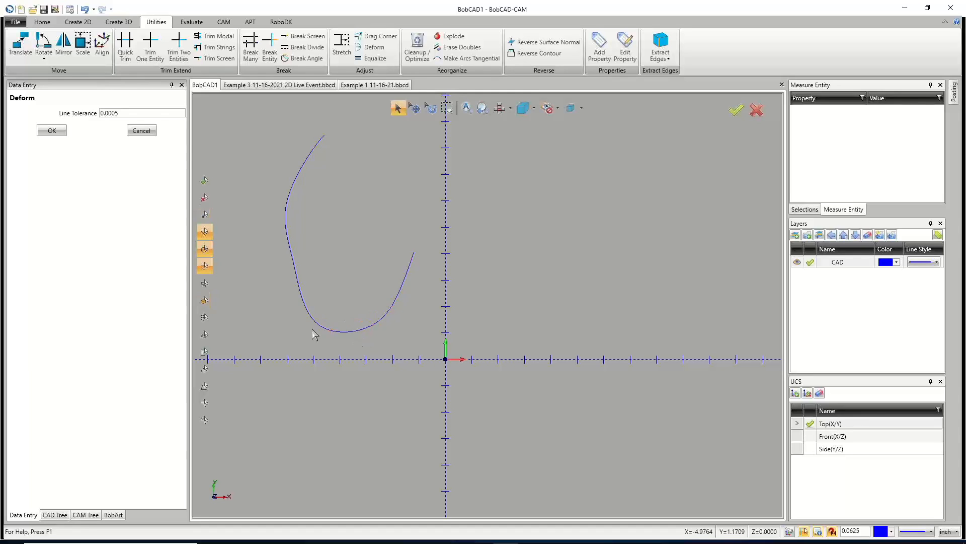
click(320, 324)
click(323, 321)
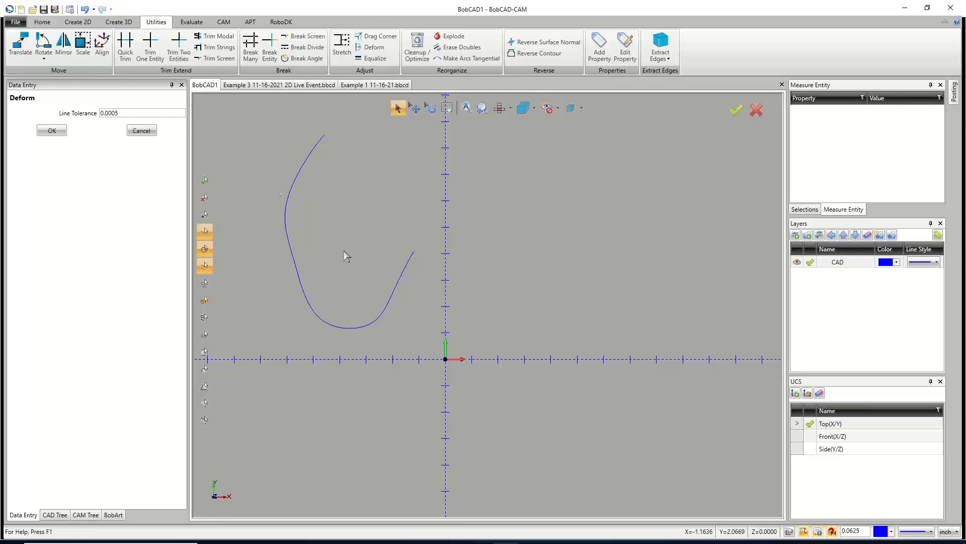
Create an ellipse at the origin with a major axis of 10 and a minor axis of 5.25.
click(82, 24)
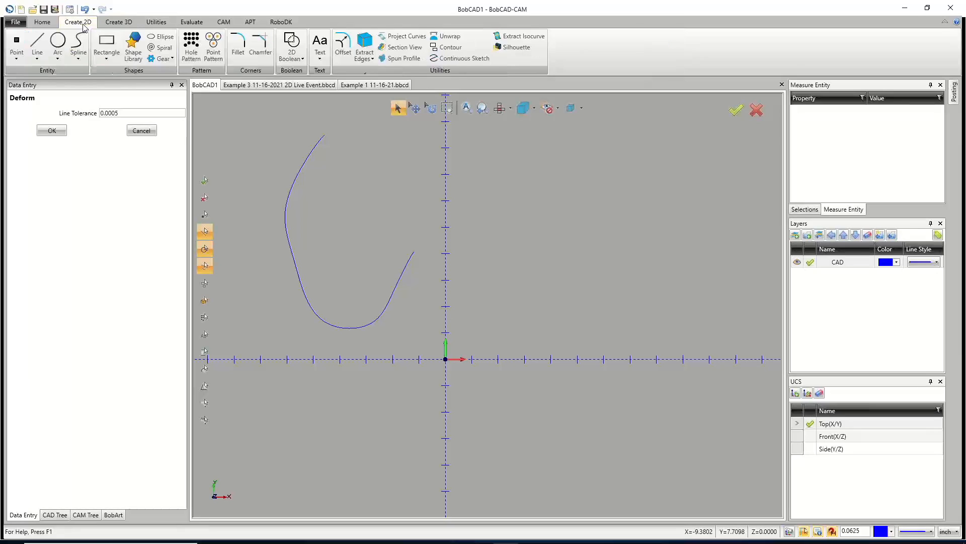
click(160, 36)
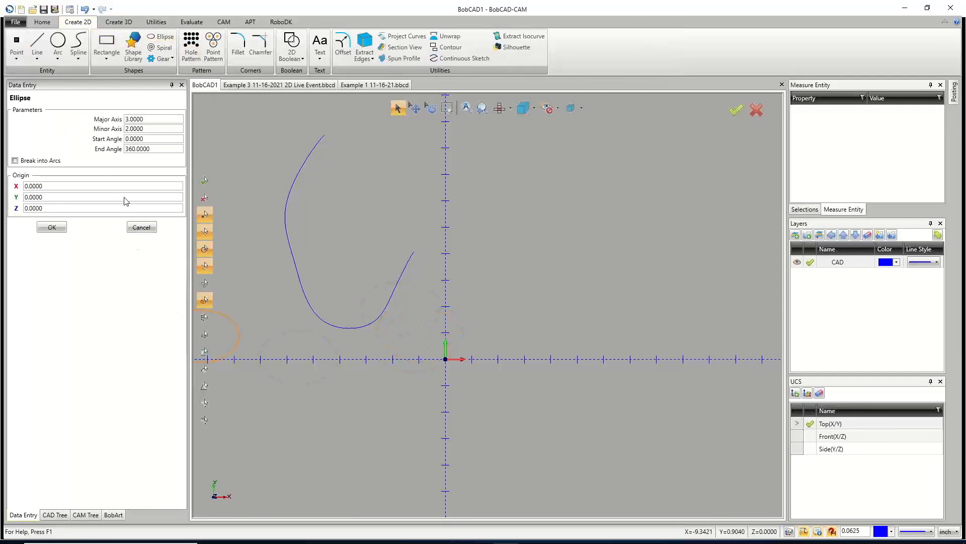
click(155, 130)
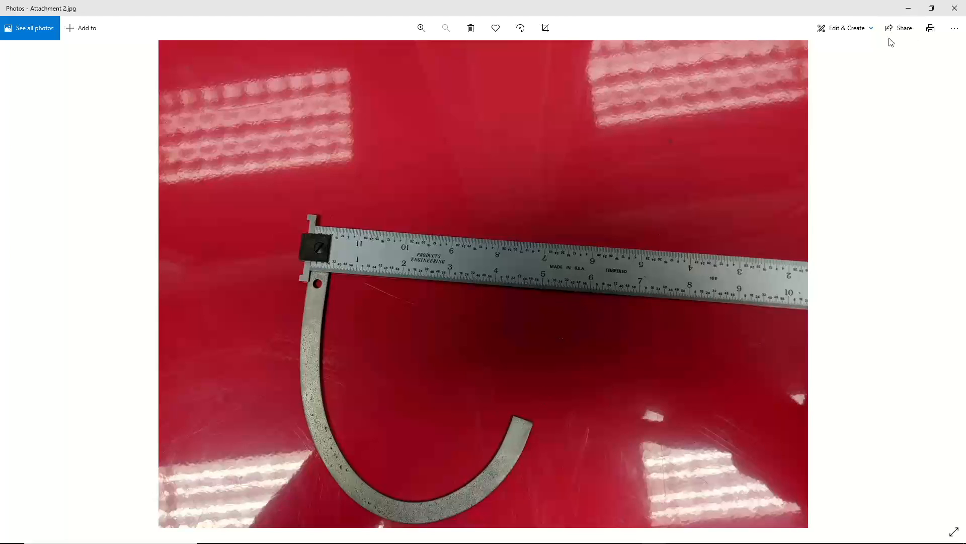
click(909, 8)
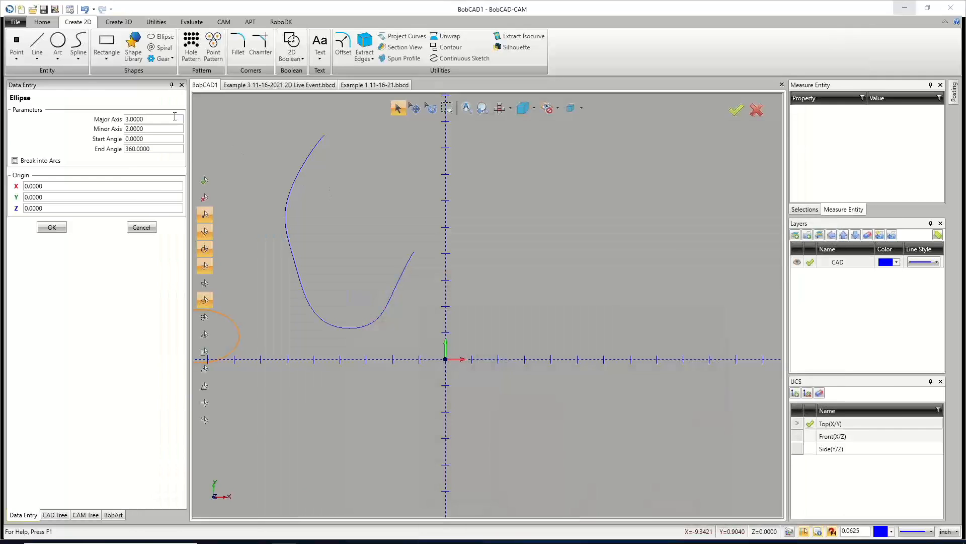
click(151, 129)
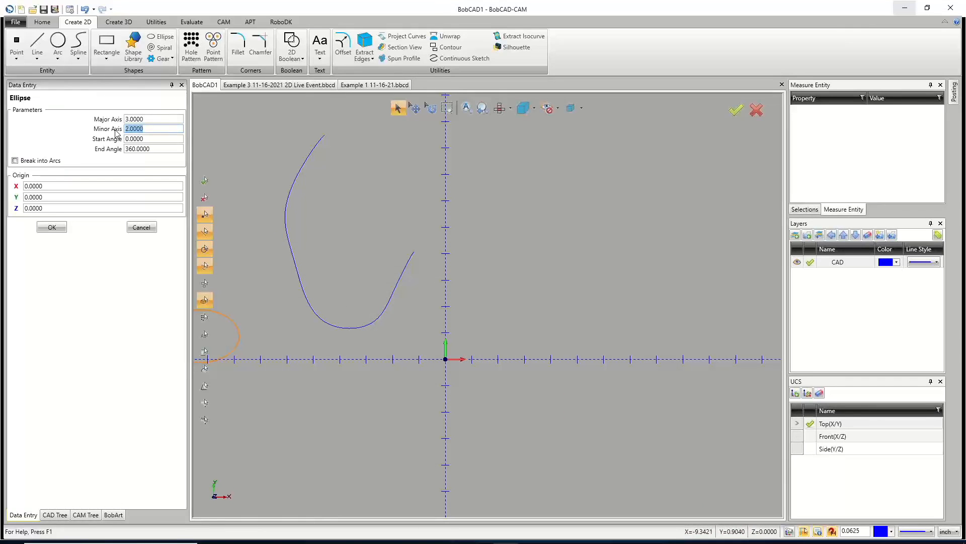
text(5.25)
key(Tab)
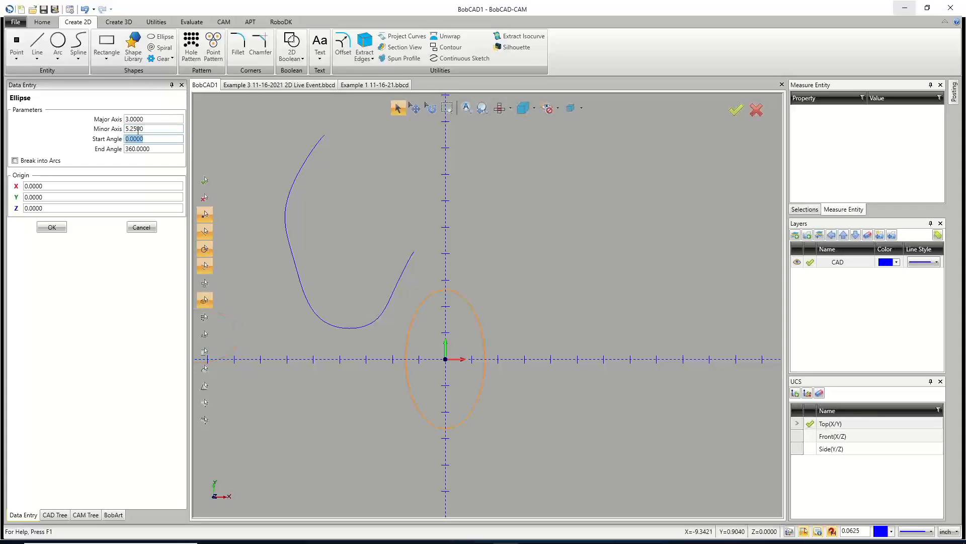
click(133, 119)
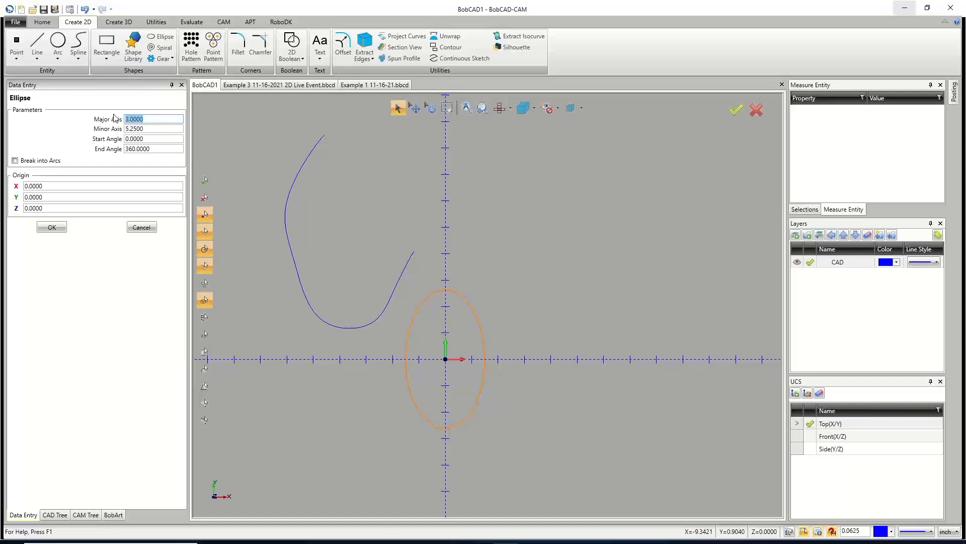
text(10)
click(155, 131)
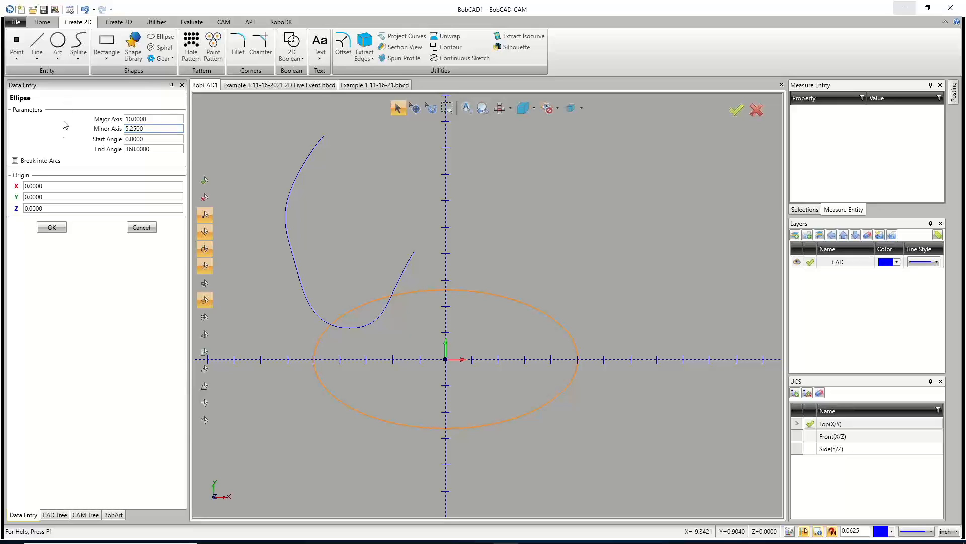
click(52, 227)
Cancel the ellipse command and delete the spline.
right_click(388, 222)
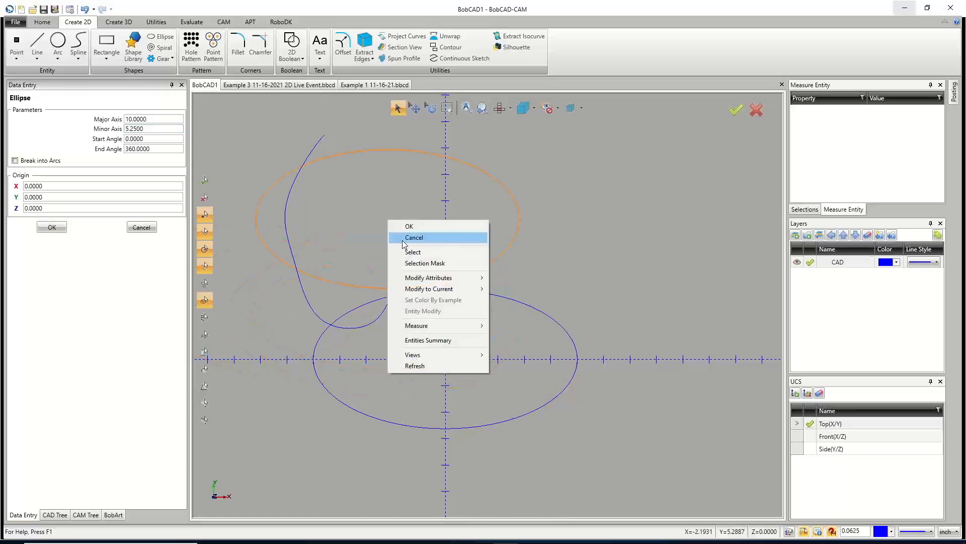
click(404, 238)
click(401, 108)
click(312, 150)
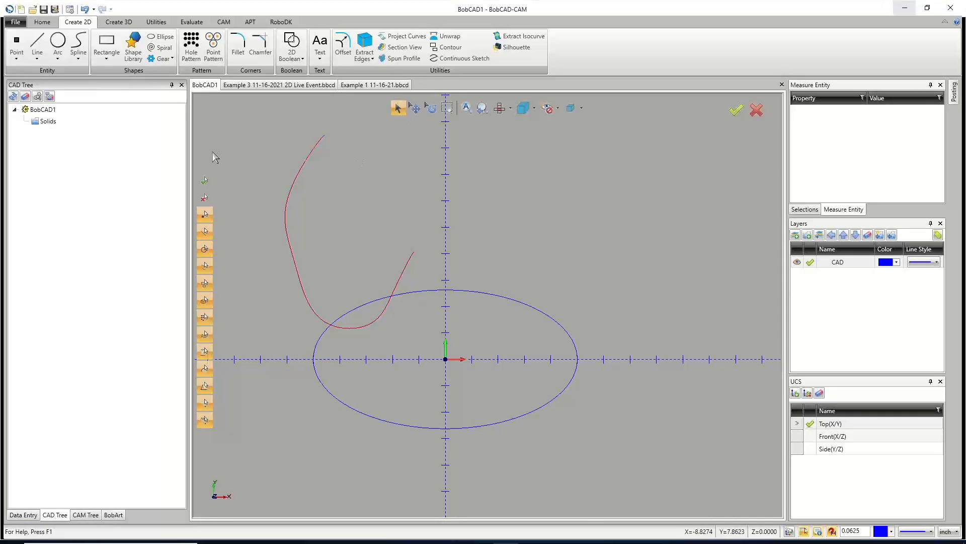
key(Delete)
Try to deform the top of the ellipse with the Deform tool, then cancel the command.
click(156, 22)
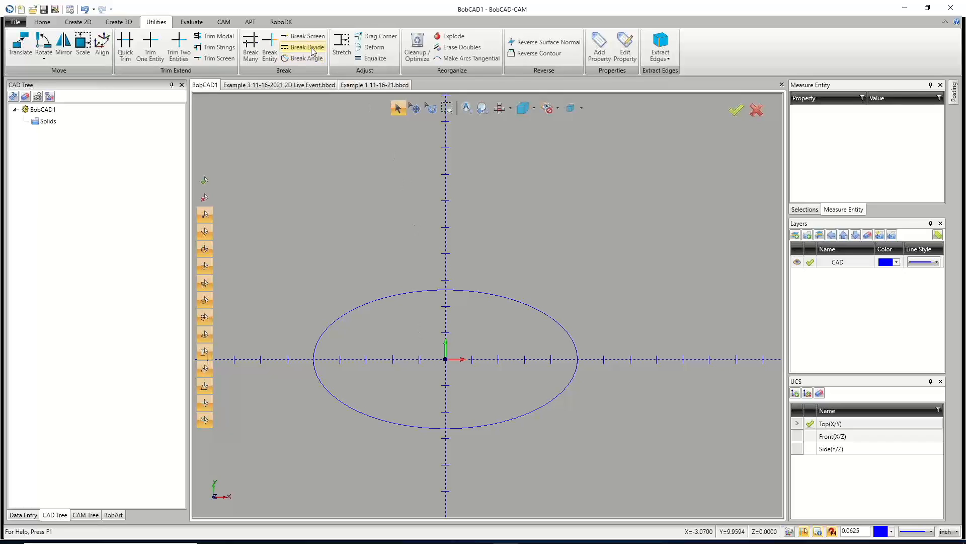
click(364, 49)
click(391, 296)
drag(394, 303, 410, 297)
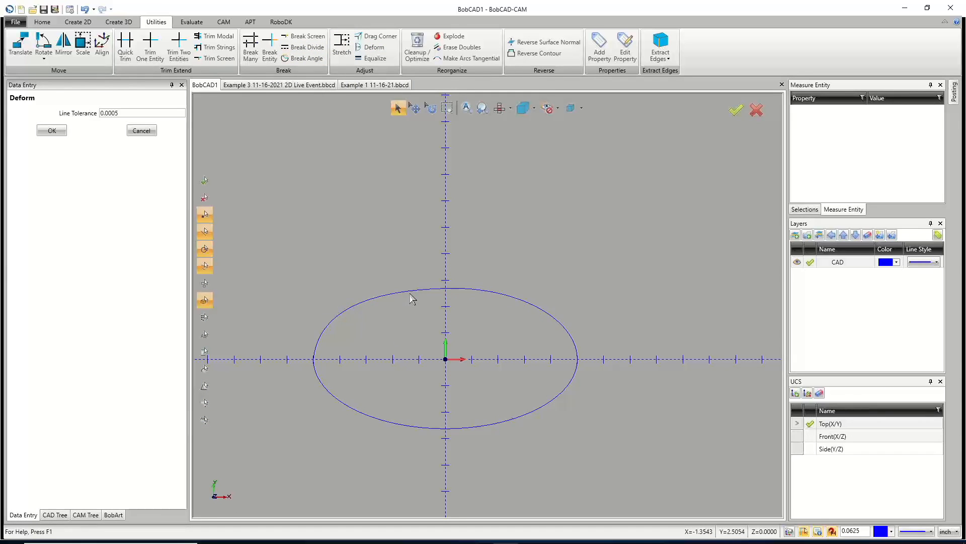
right_click(408, 253)
click(433, 270)
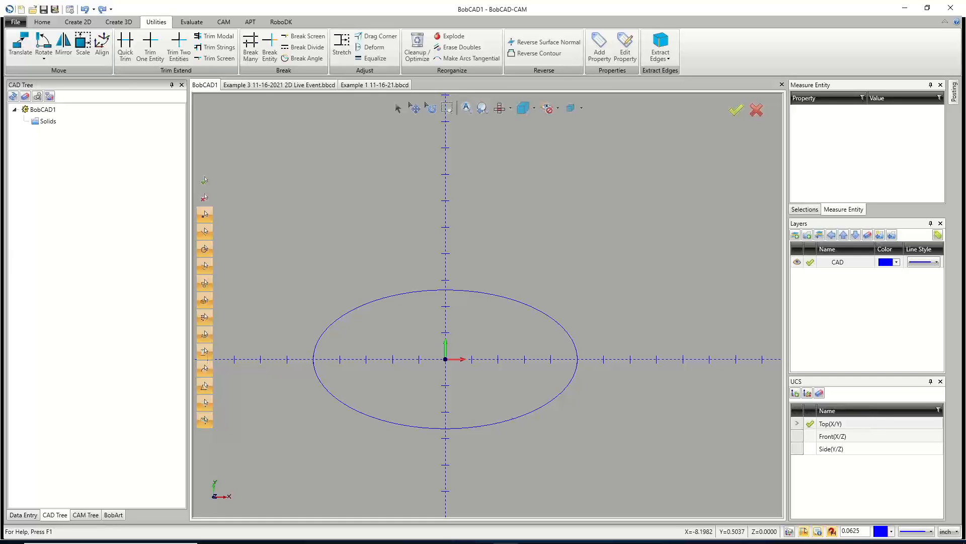
Switch to the Example 3 document's CAM tree and collapse the SLOTS and OUTSIDE CUTS features.
click(304, 85)
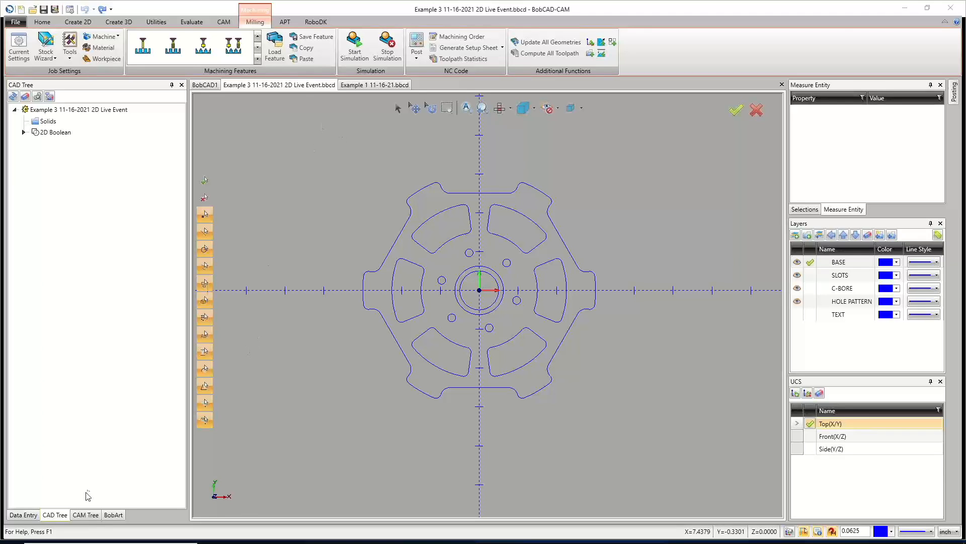
click(86, 515)
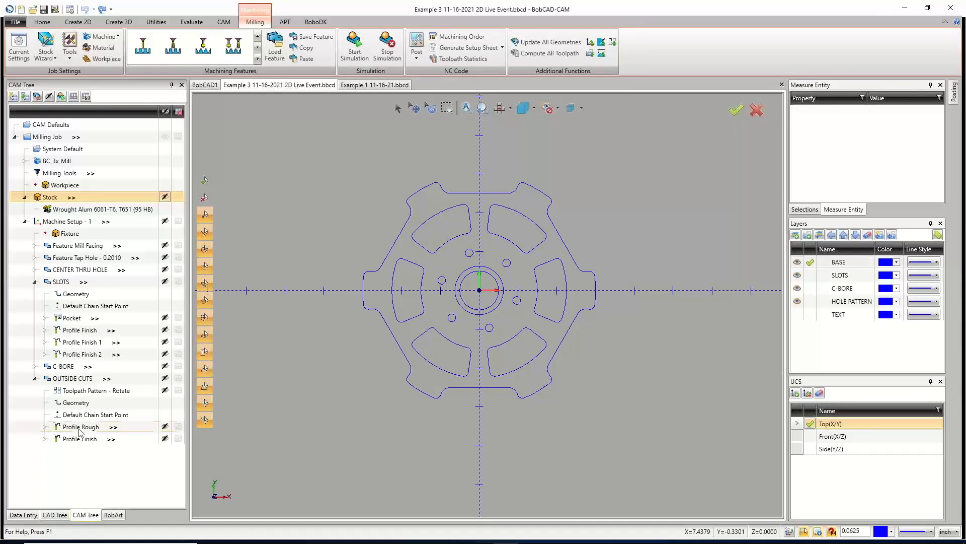
click(34, 282)
click(34, 306)
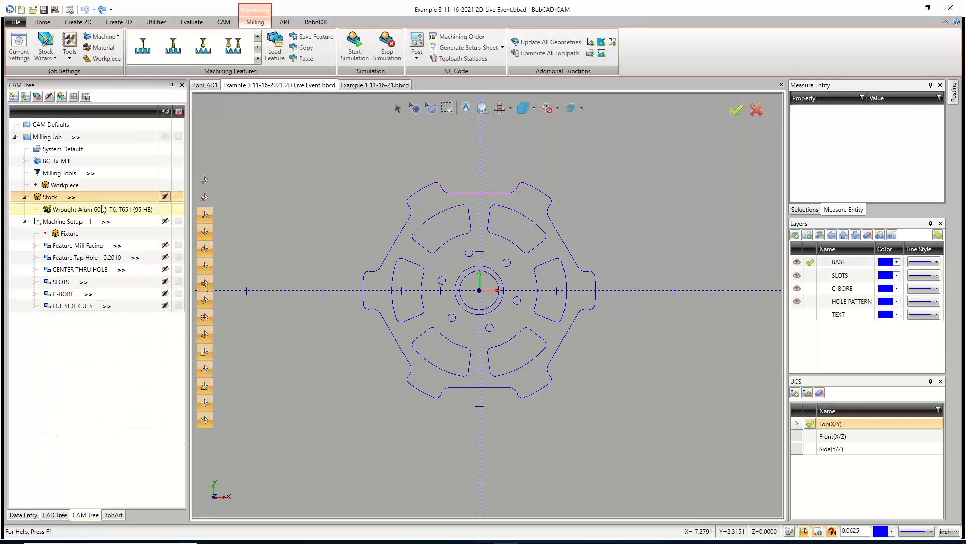
Run the milling job's toolpath simulation with a faster run speed.
click(359, 48)
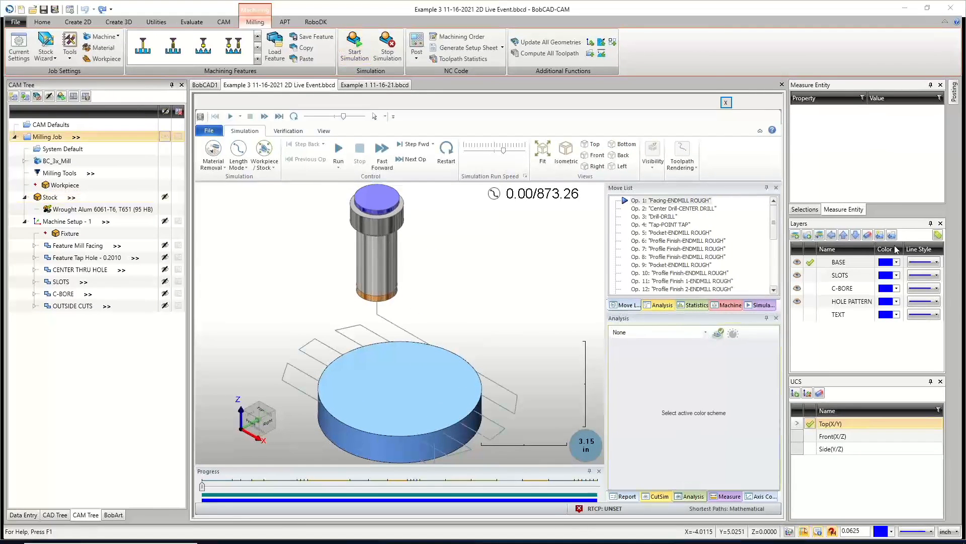
click(339, 149)
drag(504, 151, 515, 152)
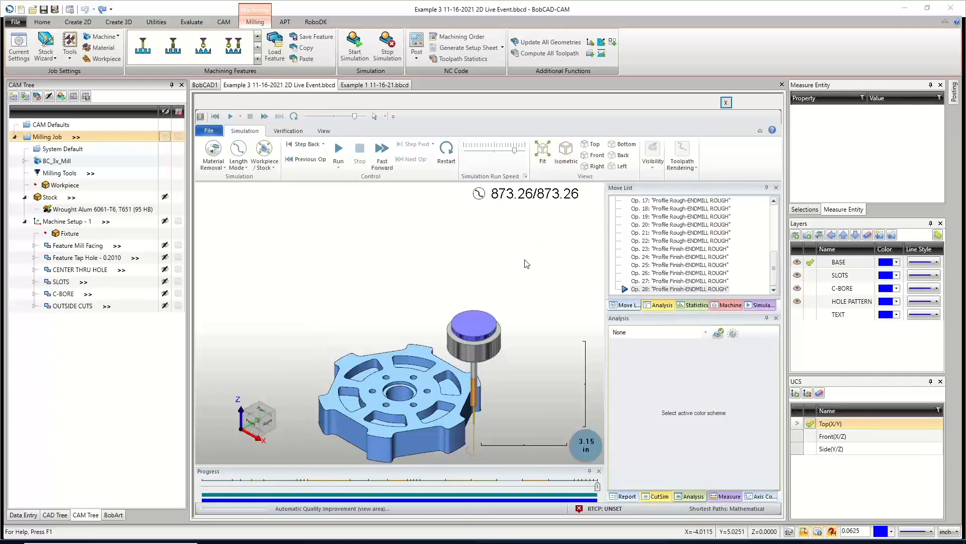
scroll(430, 393, up, 1)
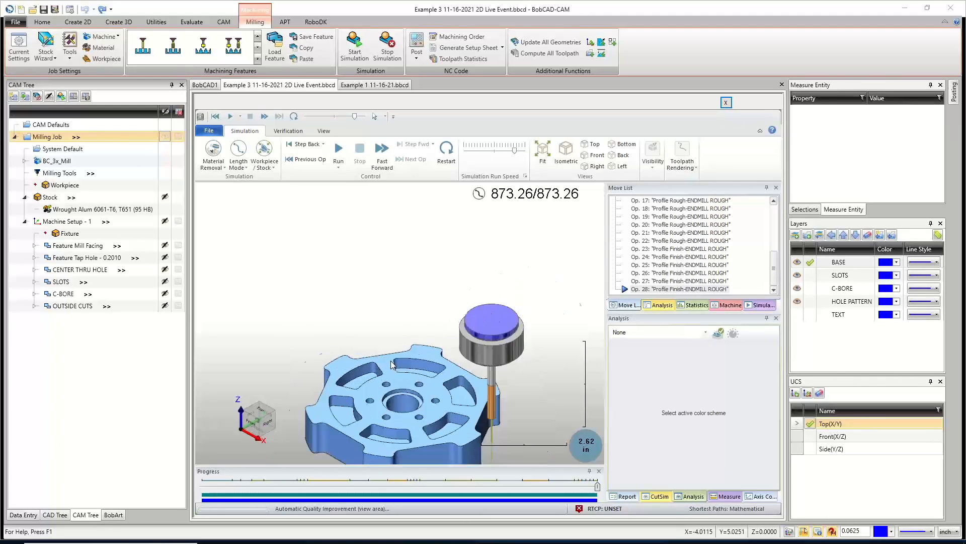
scroll(394, 396, down, 3)
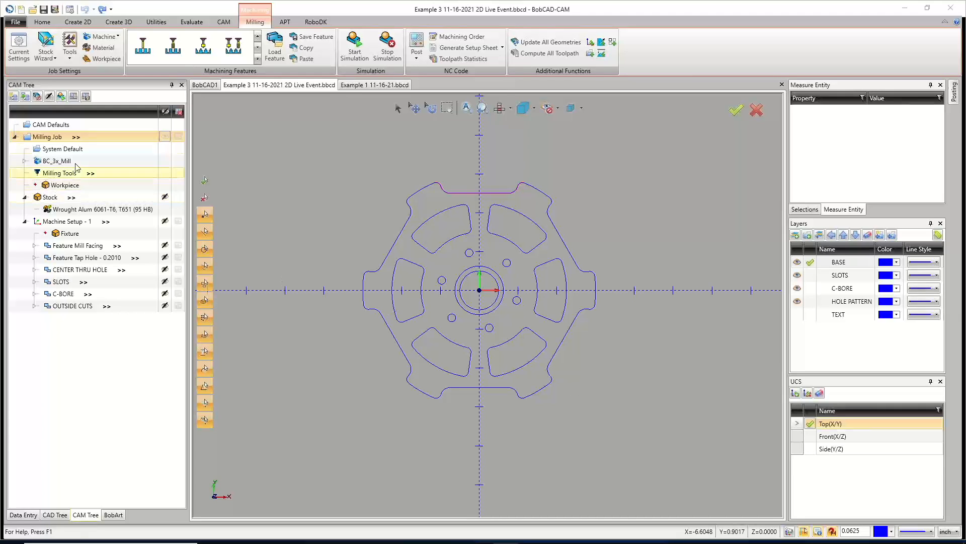
Add a second machine setup to the milling job.
right_click(49, 140)
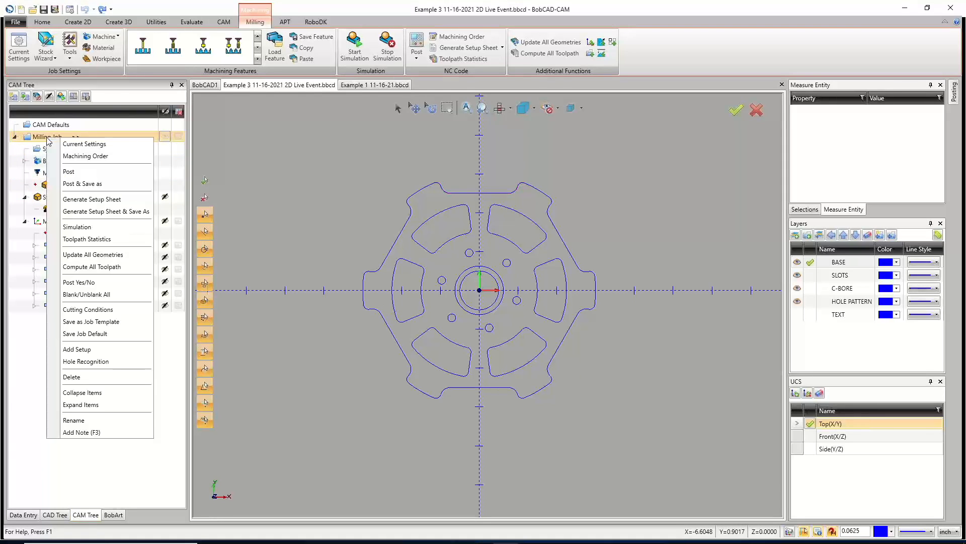
click(100, 349)
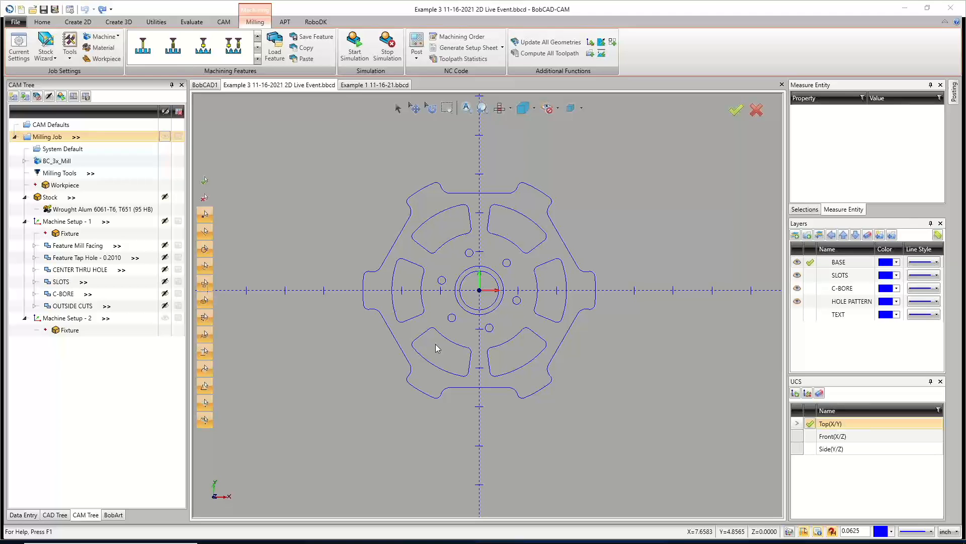
Inspect the part geometry from several angles, switching between top and isometric views.
scroll(599, 390, down, 3)
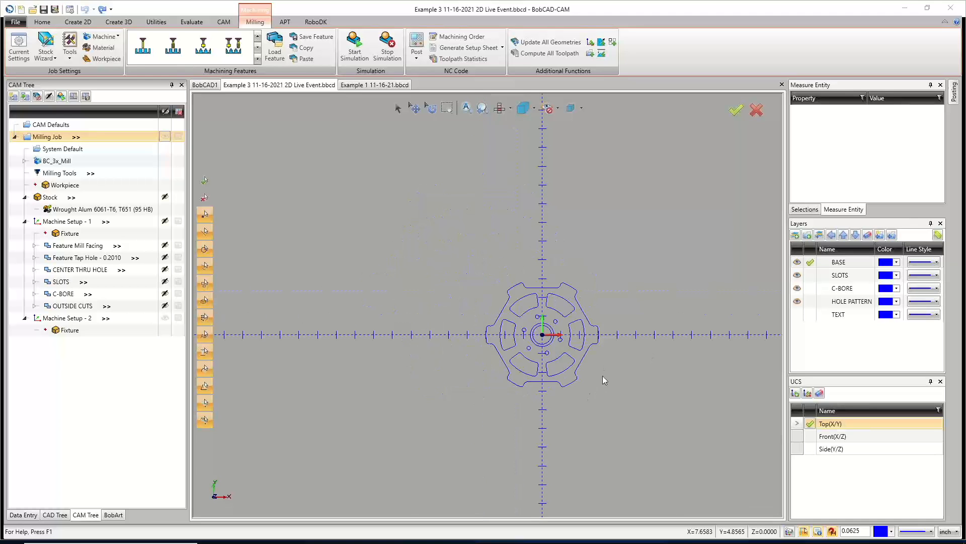
middle_drag(641, 406, 563, 406)
scroll(562, 398, down, 3)
key(t)
scroll(579, 400, up, 4)
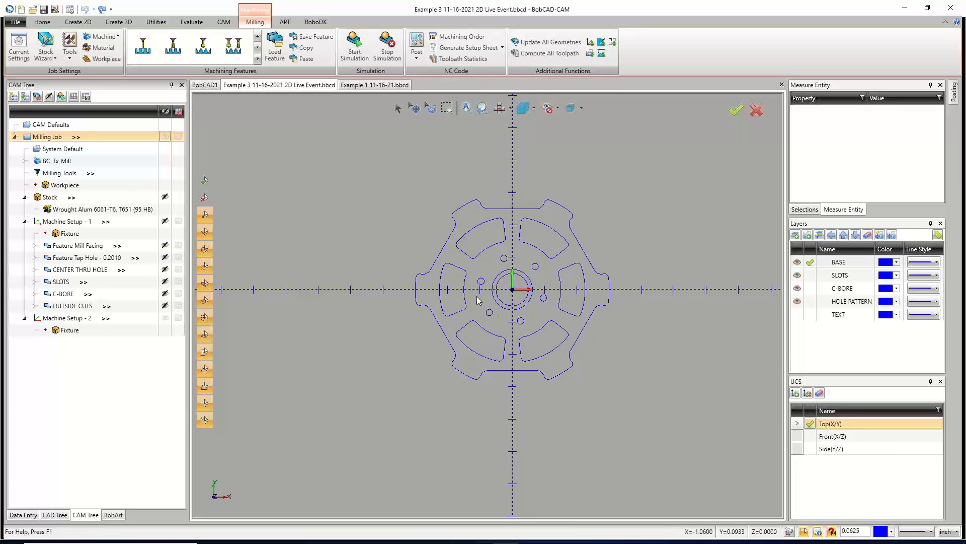
mouse_move(611, 285)
middle_down()
mouse_move(478, 308)
mouse_move(542, 303)
mouse_move(482, 279)
middle_up()
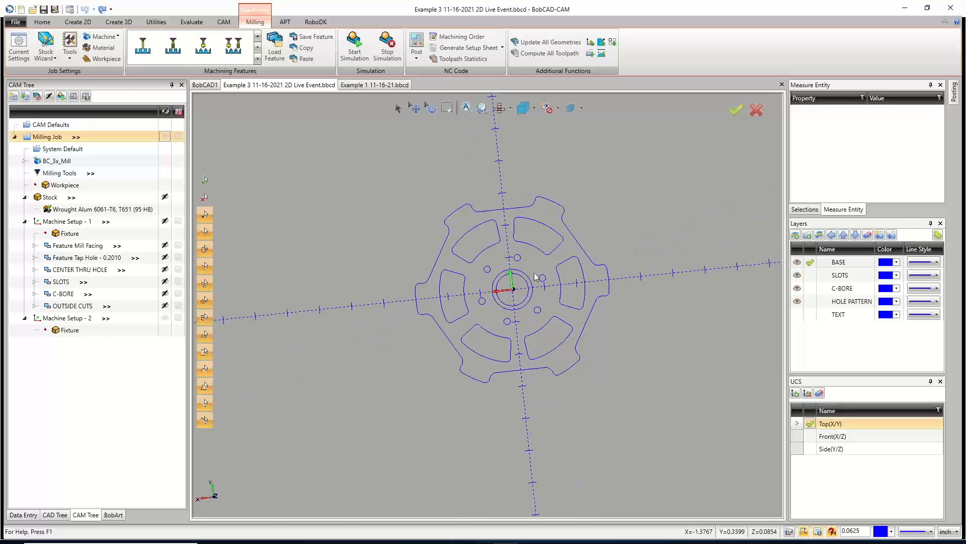
mouse_move(463, 319)
middle_down()
mouse_move(592, 281)
mouse_move(492, 304)
mouse_move(476, 330)
mouse_move(469, 321)
middle_up()
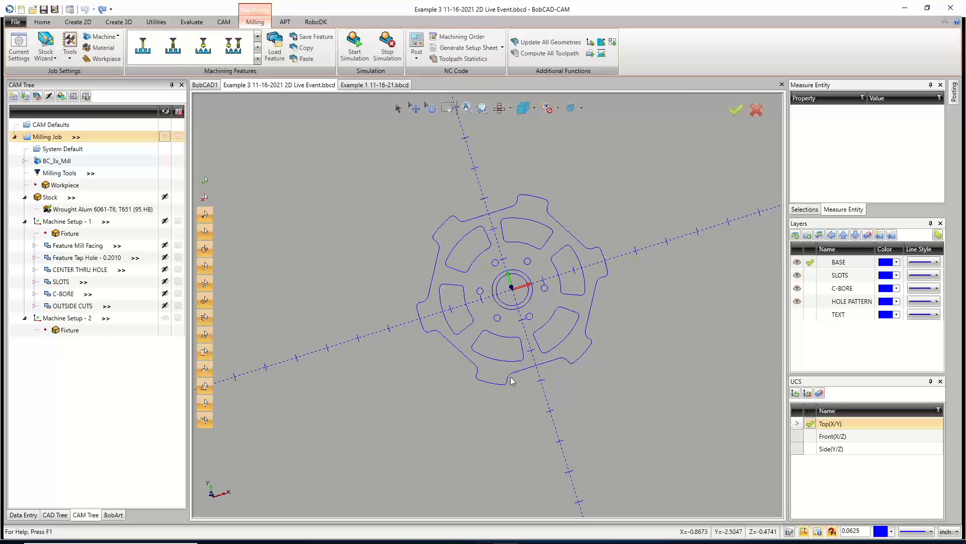
scroll(594, 274, down, 1)
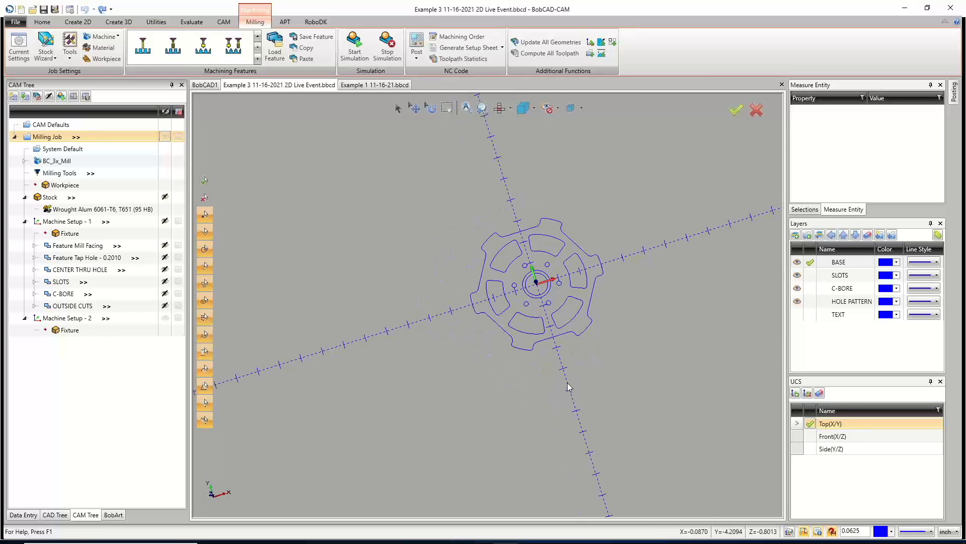
middle_drag(620, 300, 607, 311)
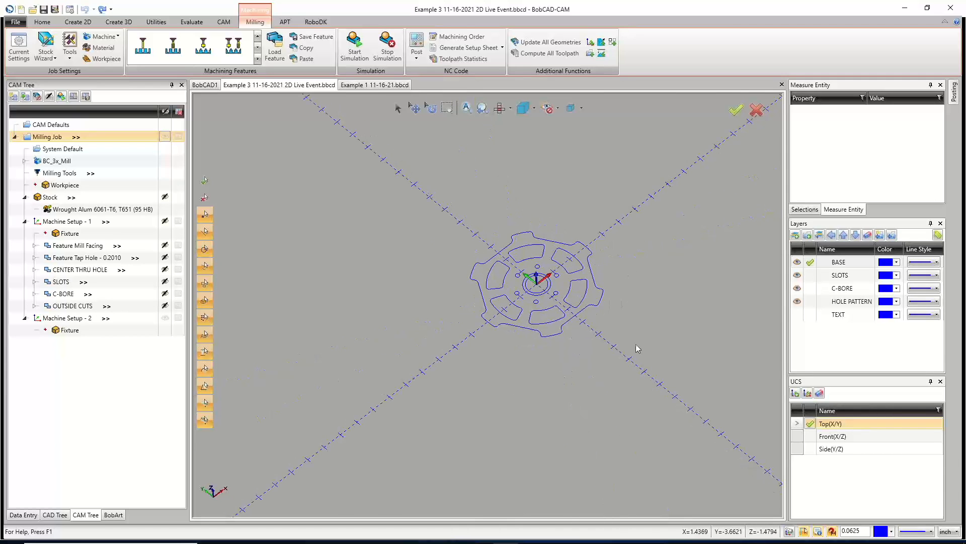
middle_drag(651, 410, 558, 374)
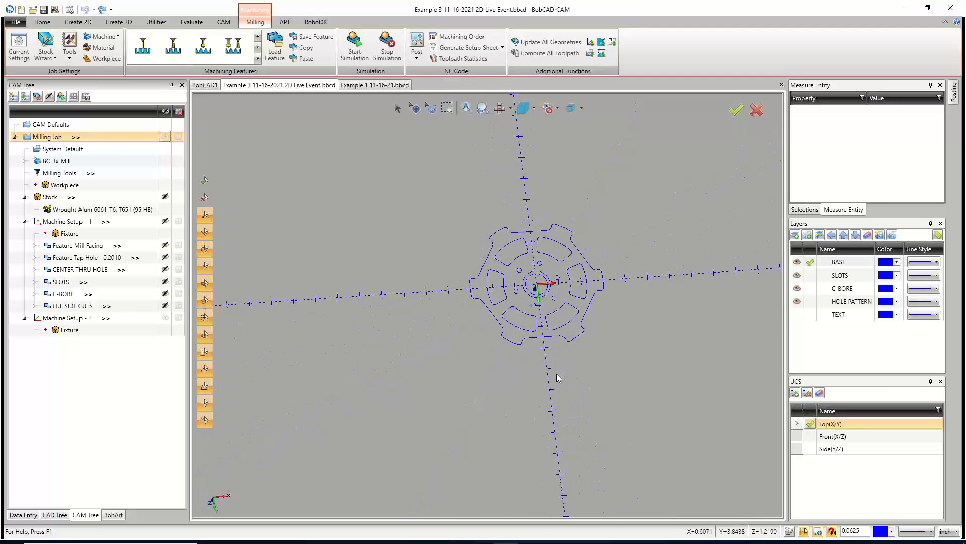
click(511, 108)
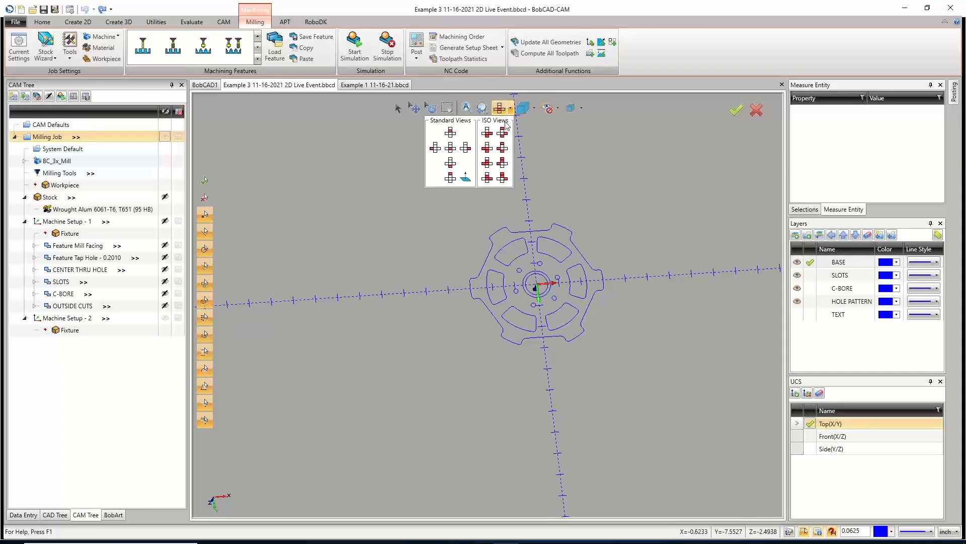
click(450, 179)
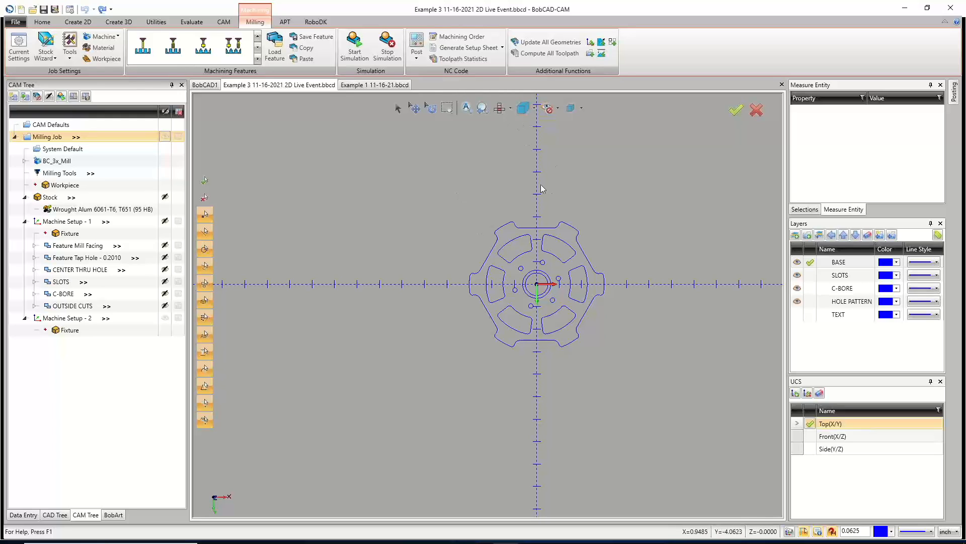
click(509, 108)
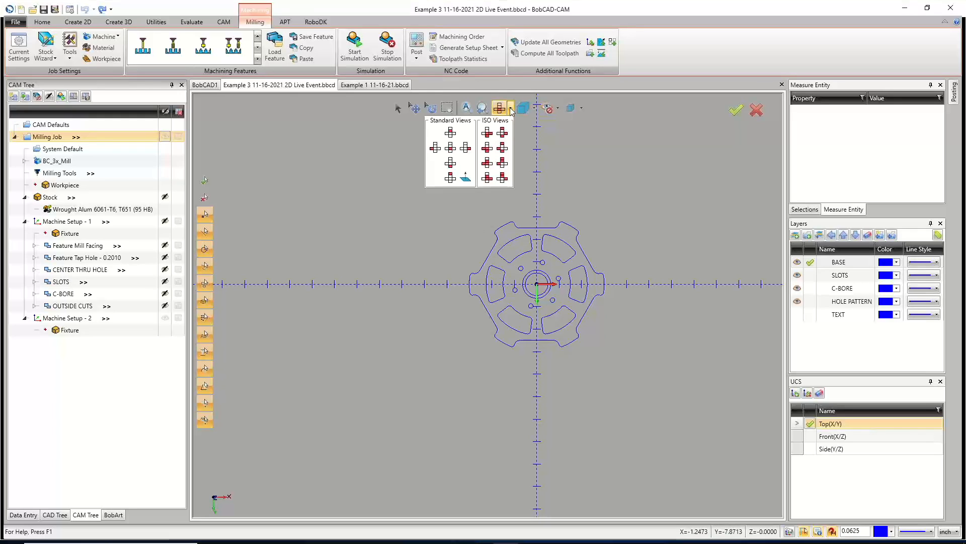
click(450, 178)
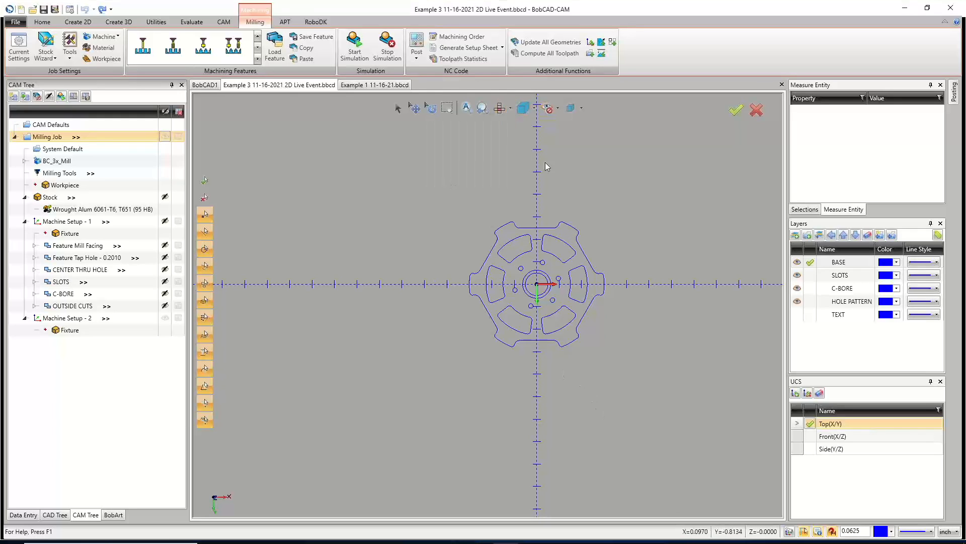
click(510, 108)
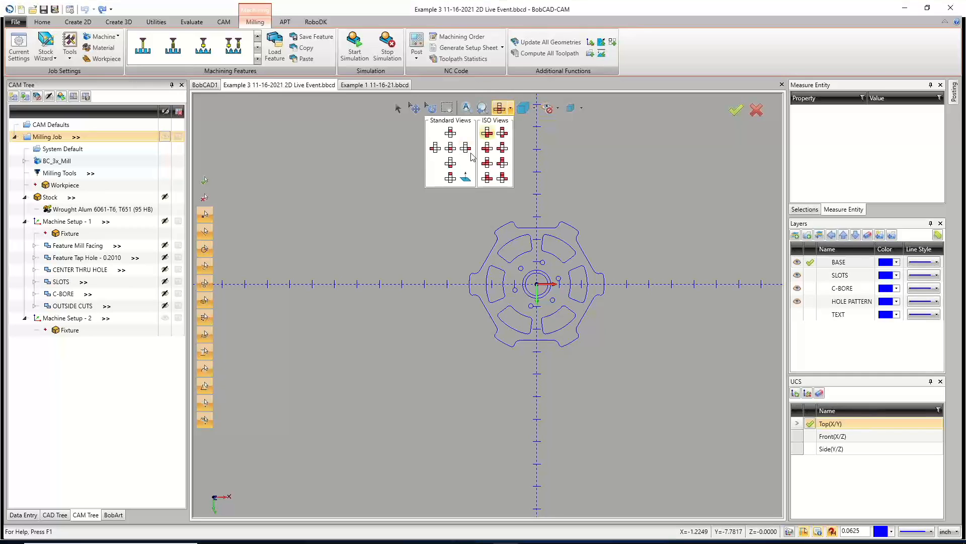
click(449, 178)
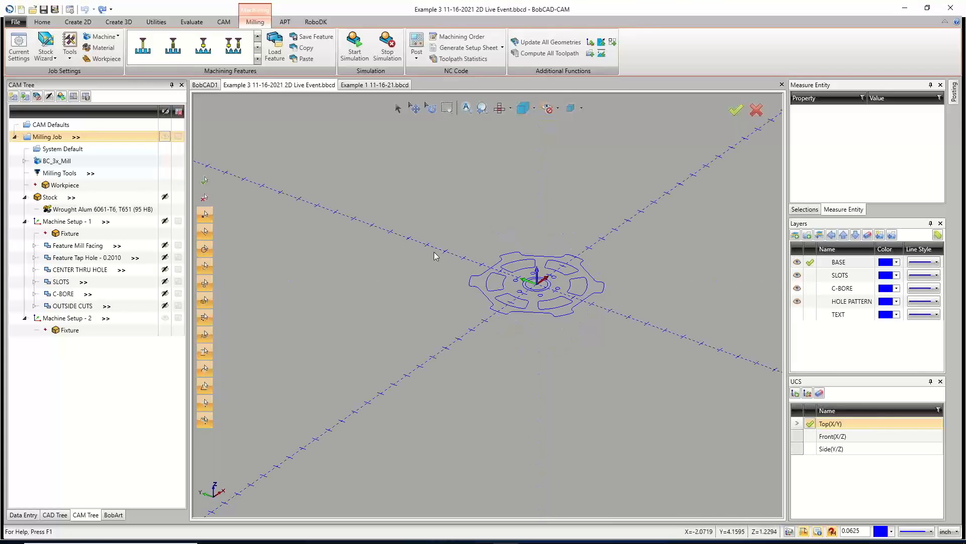
key(0)
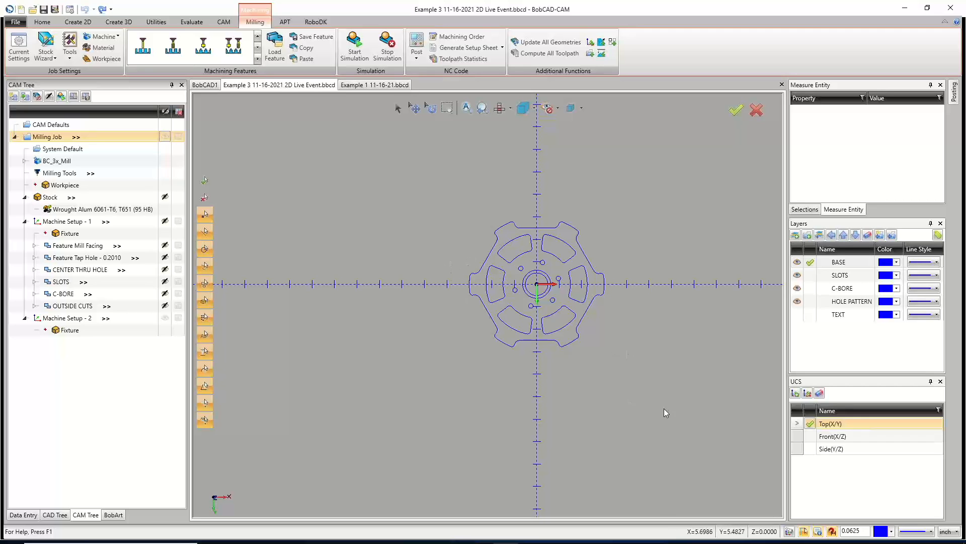
middle_drag(605, 409, 395, 324)
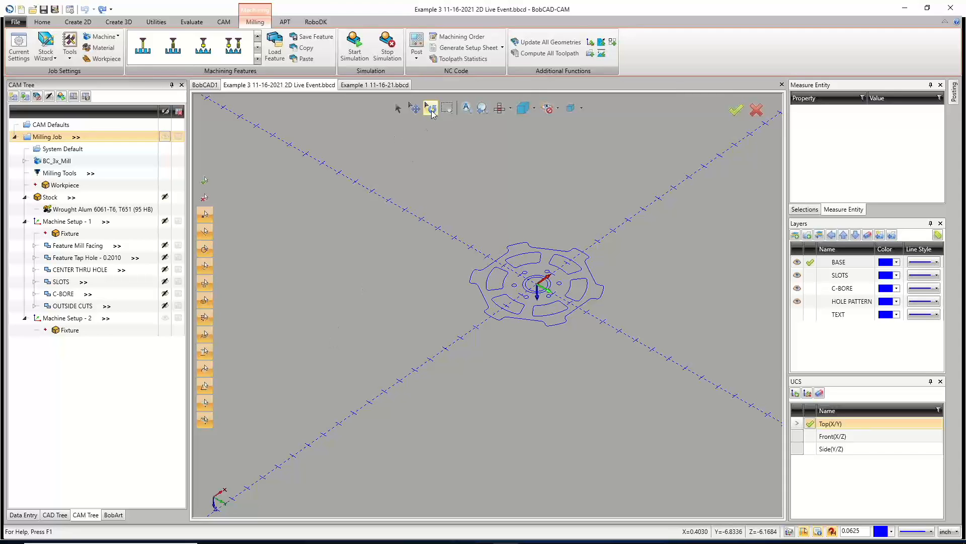
mouse_move(515, 229)
middle_down()
mouse_move(518, 262)
mouse_move(518, 224)
middle_up()
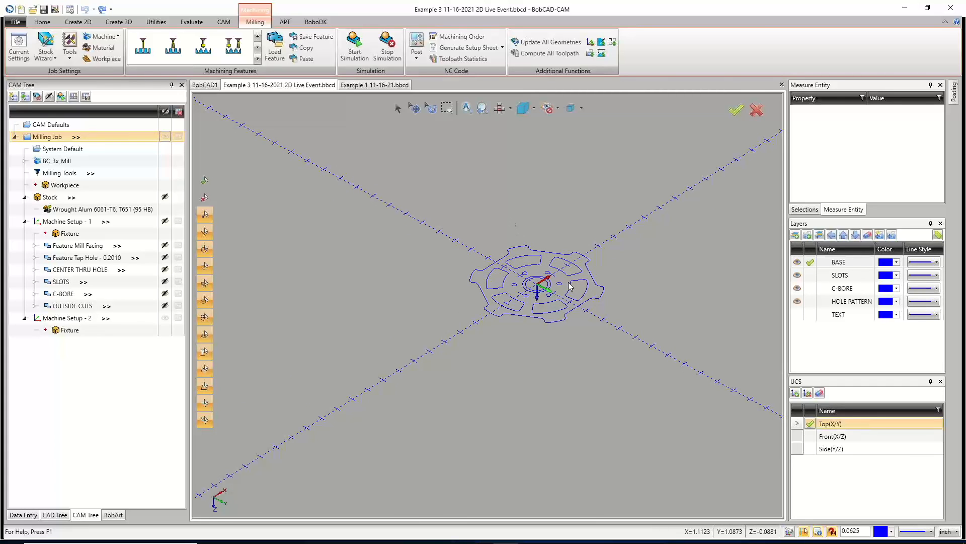
Display the stock and select each machine setup in the CAM tree to review them.
click(76, 197)
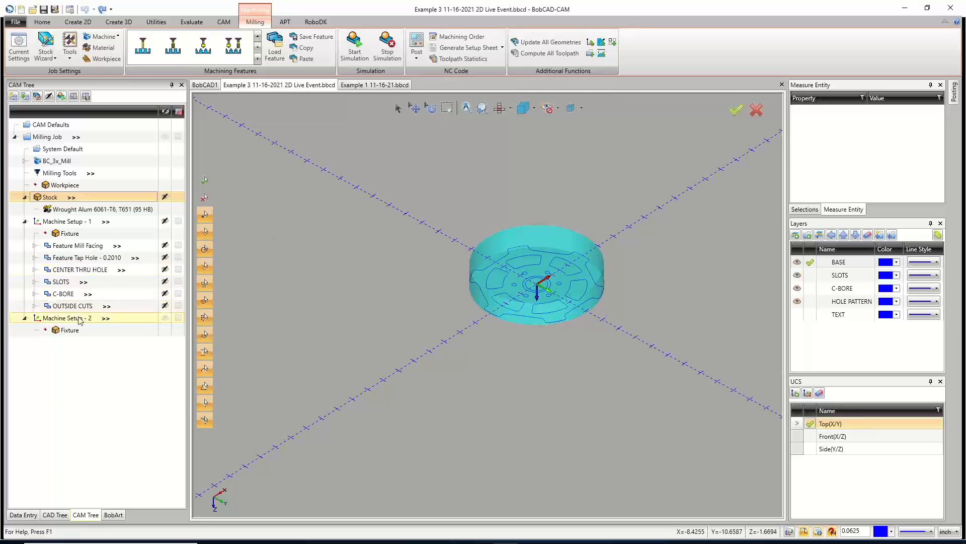
scroll(541, 314, up, 3)
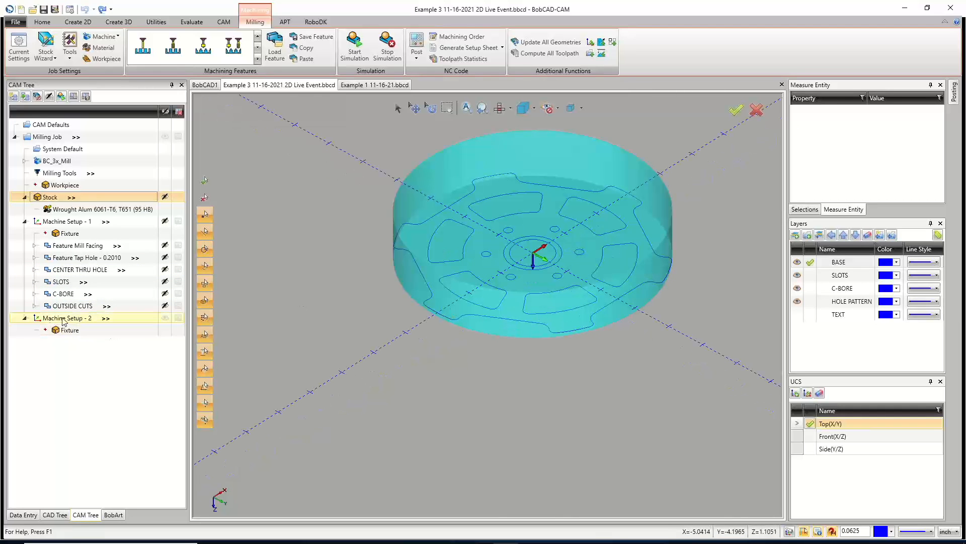
click(74, 221)
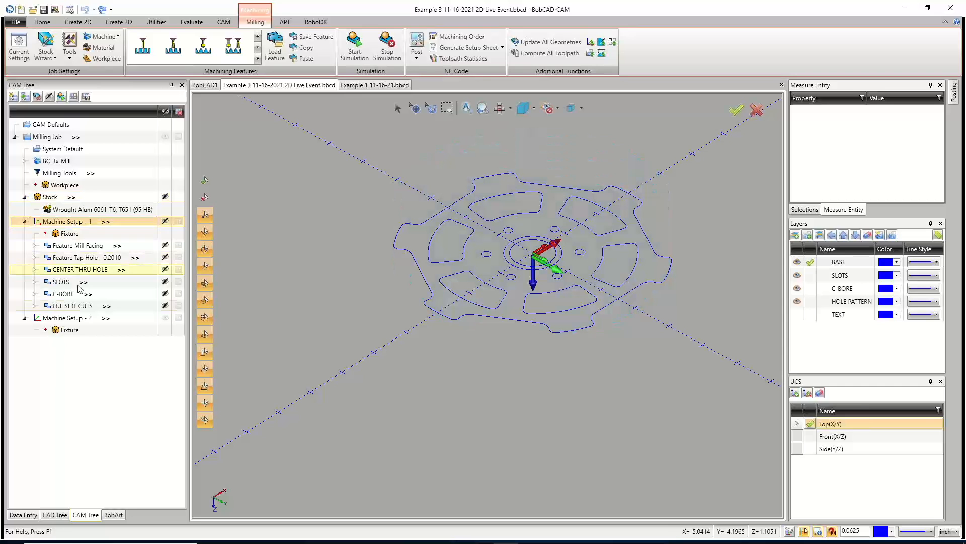
click(82, 318)
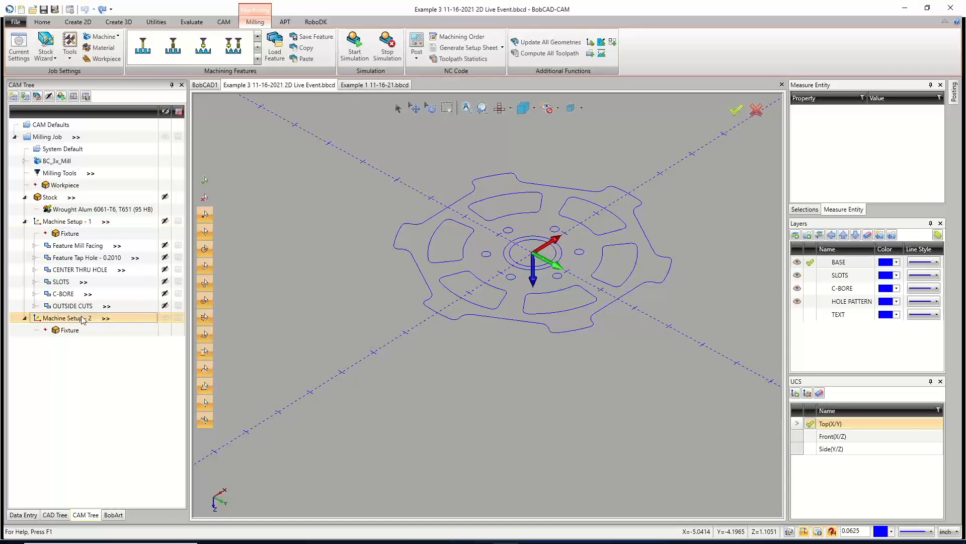
right_click(84, 320)
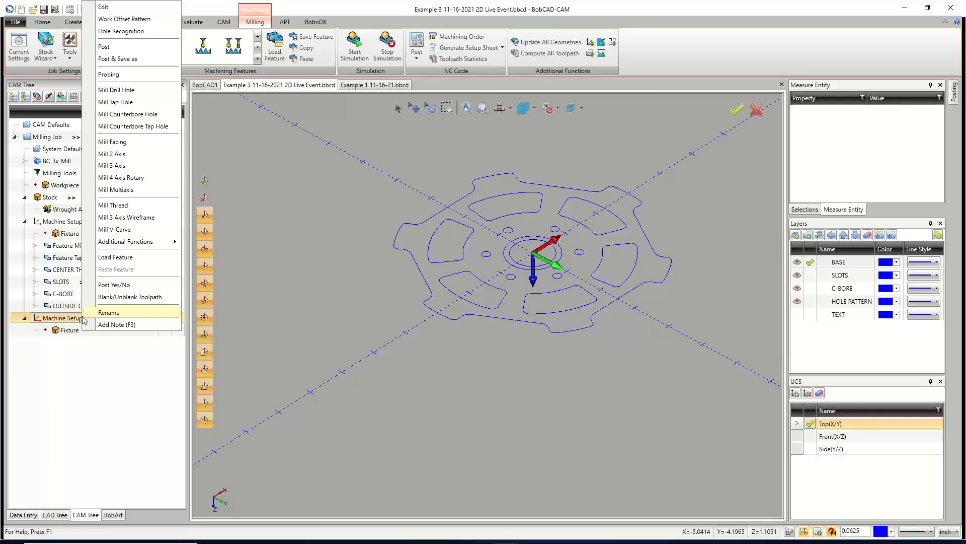
click(109, 313)
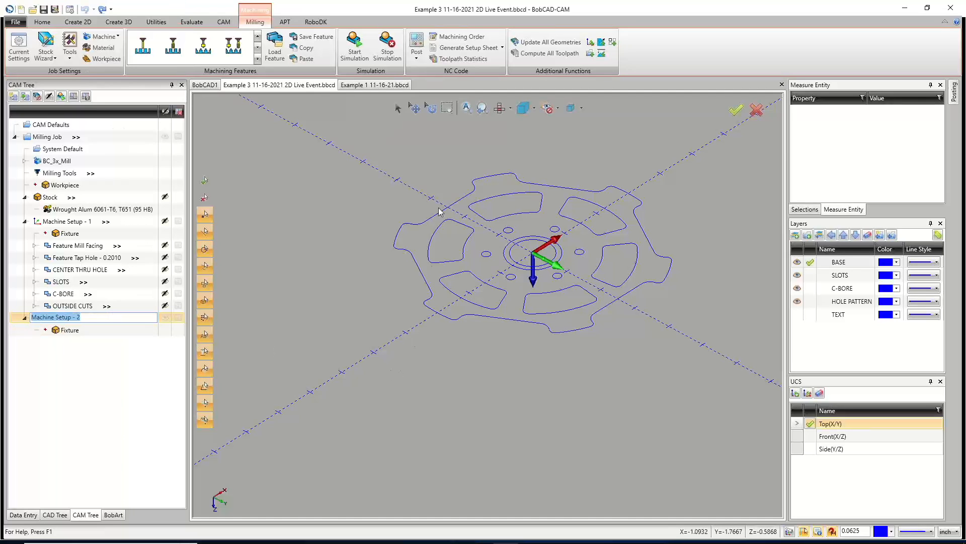
click(111, 363)
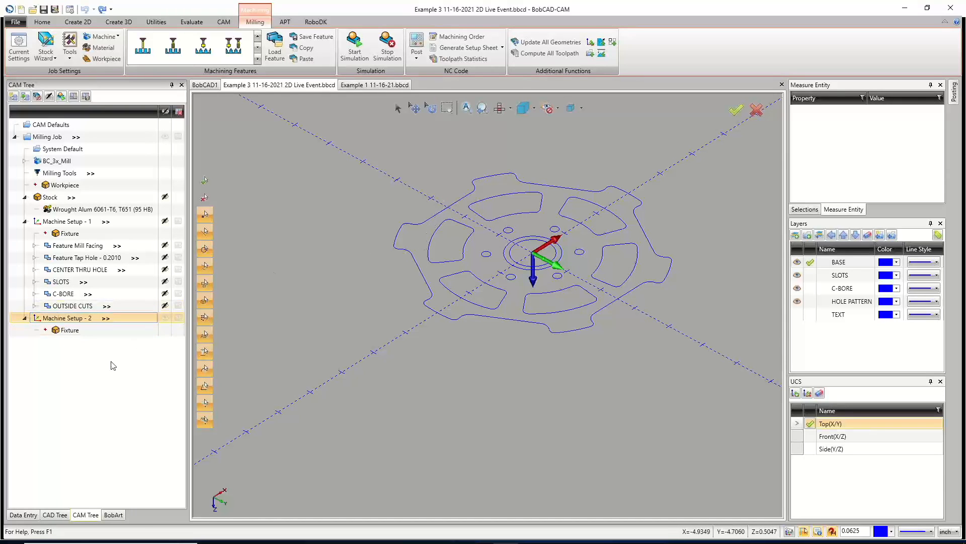
Edit Machine Setup - 2 and pick the centre point of the stock's bottom face as its origin.
right_click(92, 321)
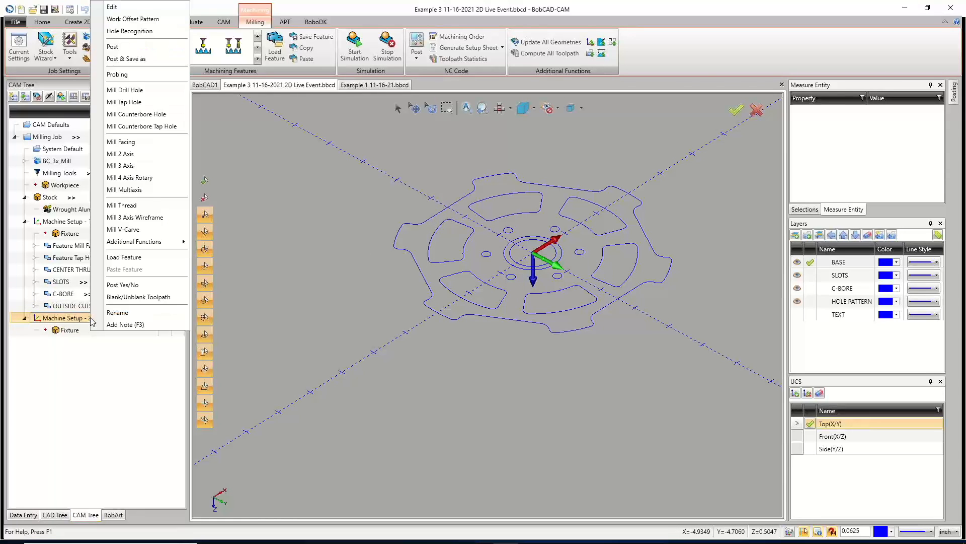
click(132, 8)
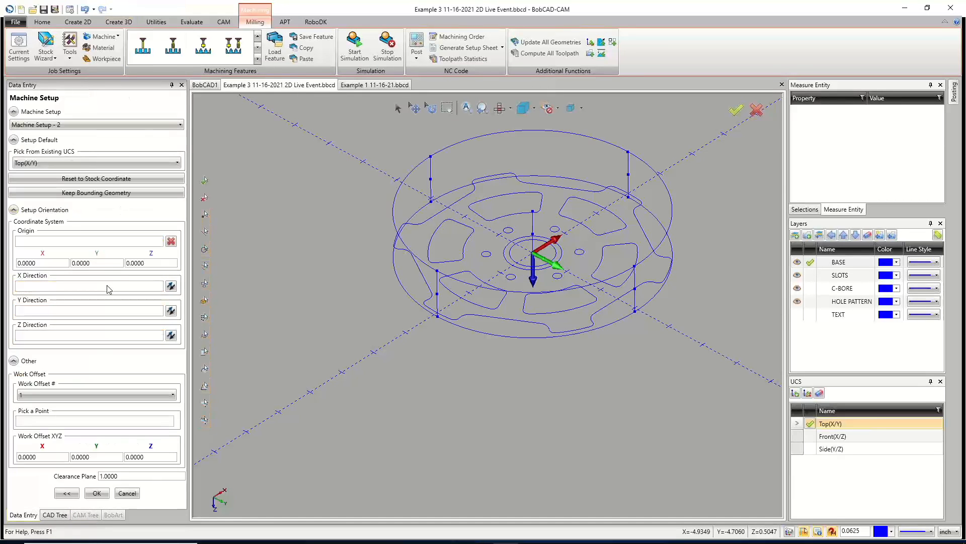
click(67, 243)
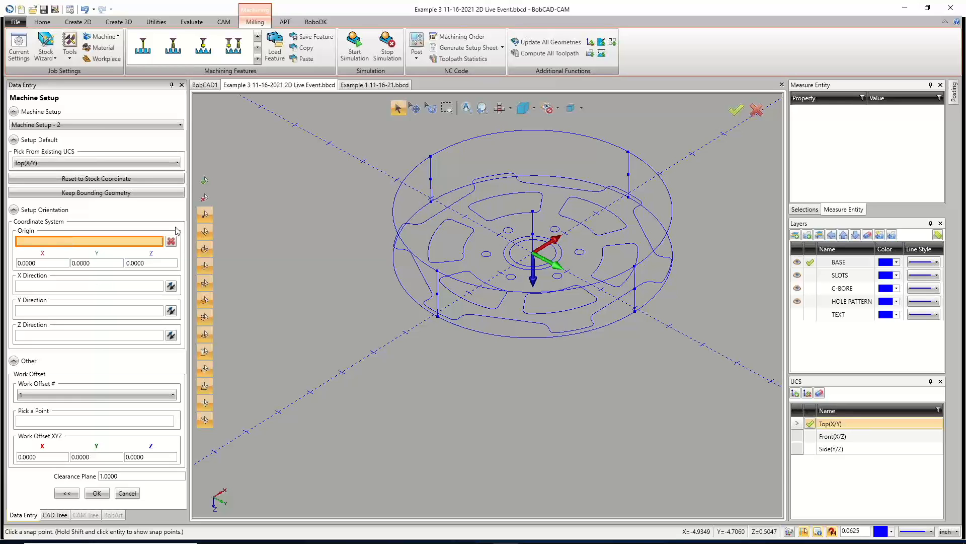
click(533, 213)
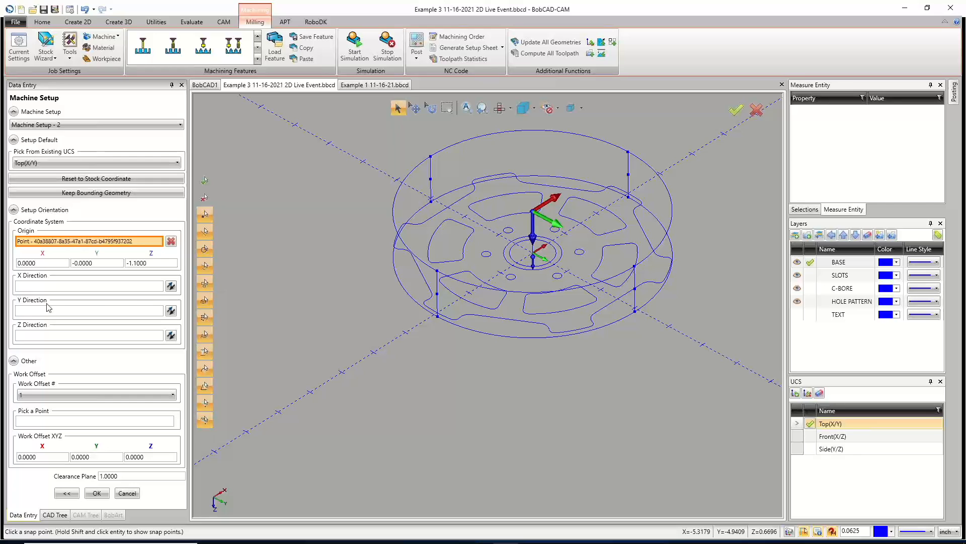
Reverse the X and Y directions of the second setup's coordinate system so the part is flipped.
click(171, 311)
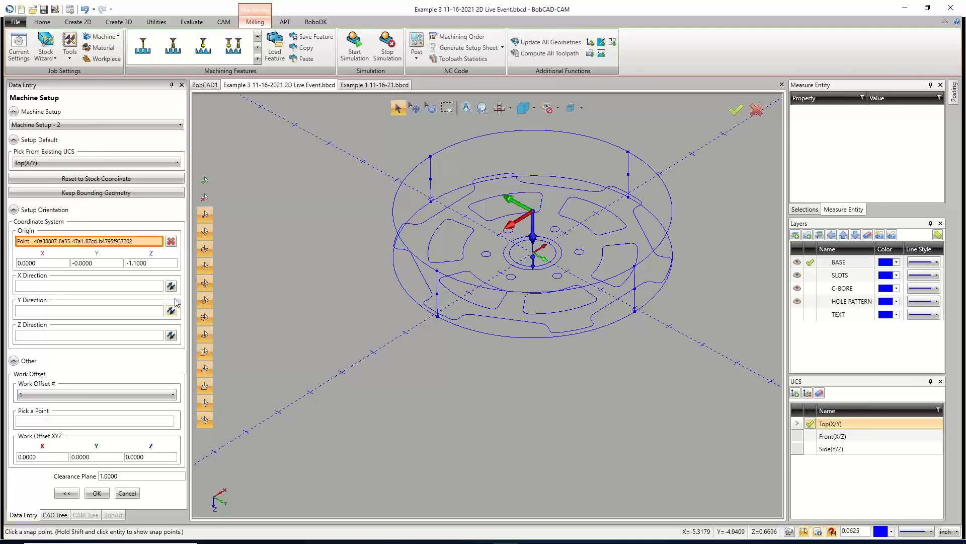
click(171, 286)
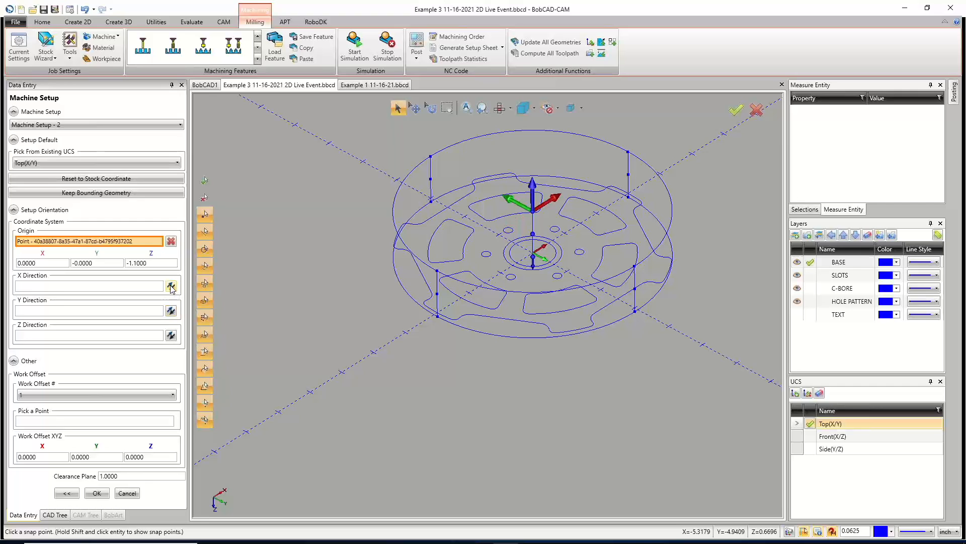
click(171, 310)
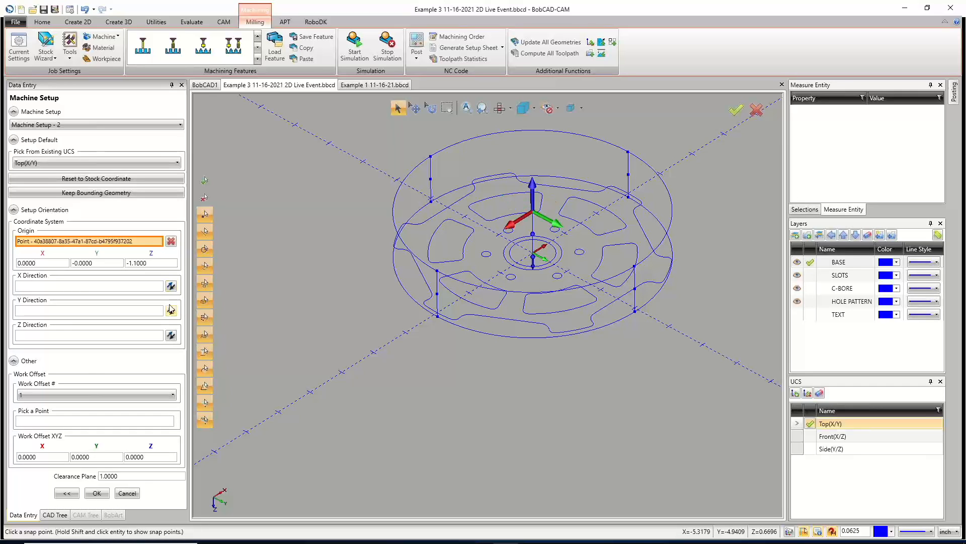
click(173, 288)
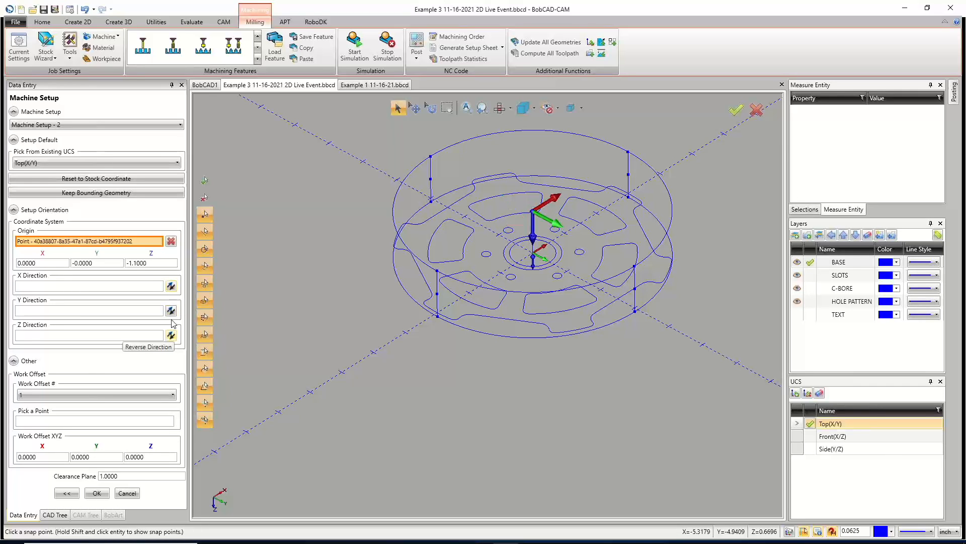
click(171, 287)
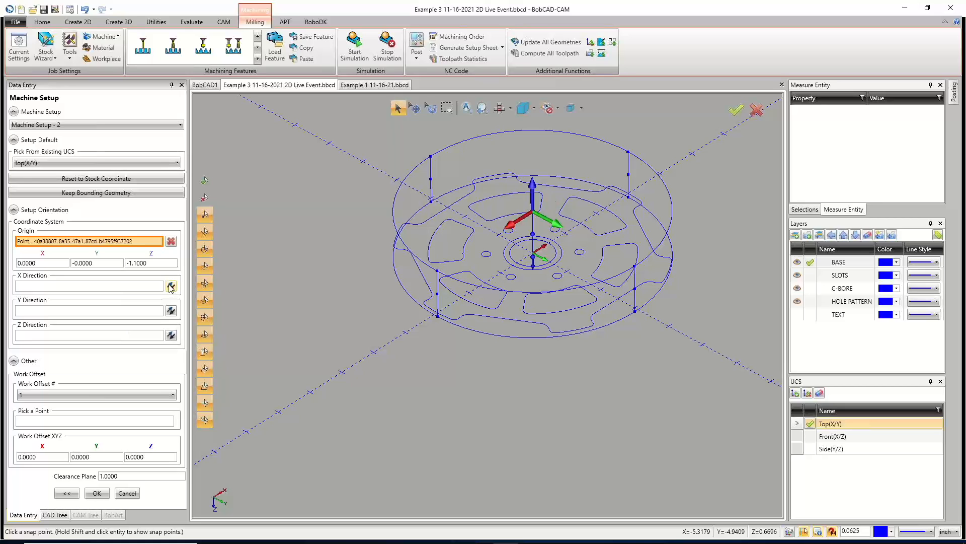
click(171, 311)
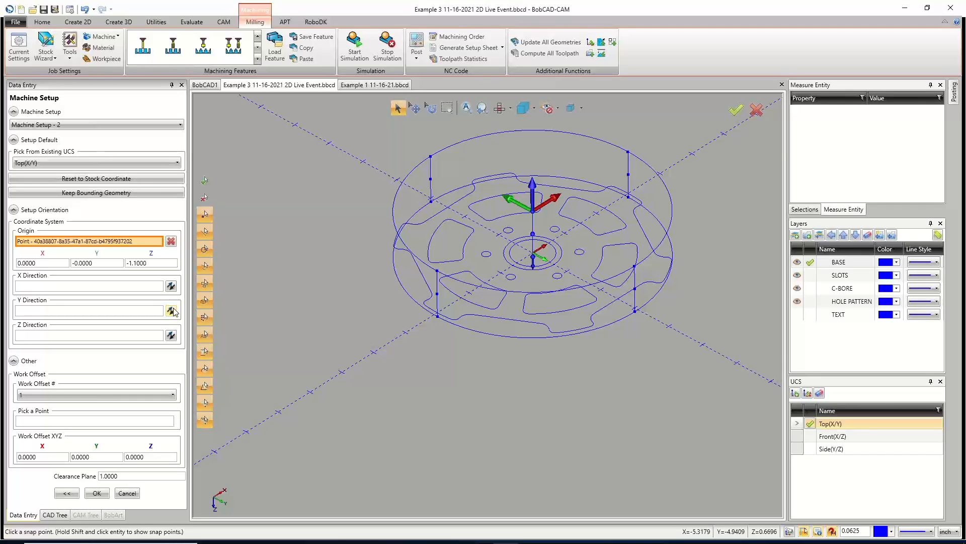
Set the second setup's work offset number to 2 and its work offset Z to 1.5, then accept the setup.
click(83, 392)
click(79, 414)
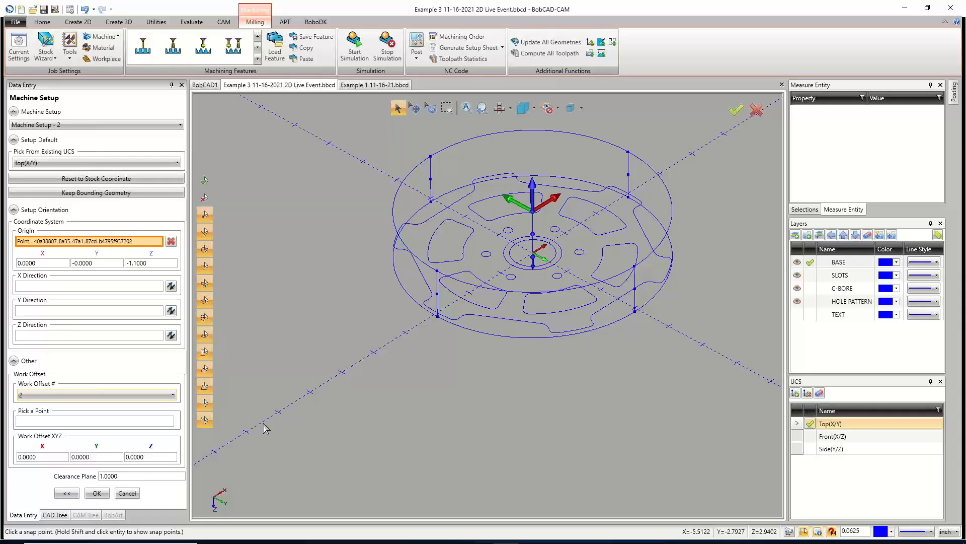
click(138, 457)
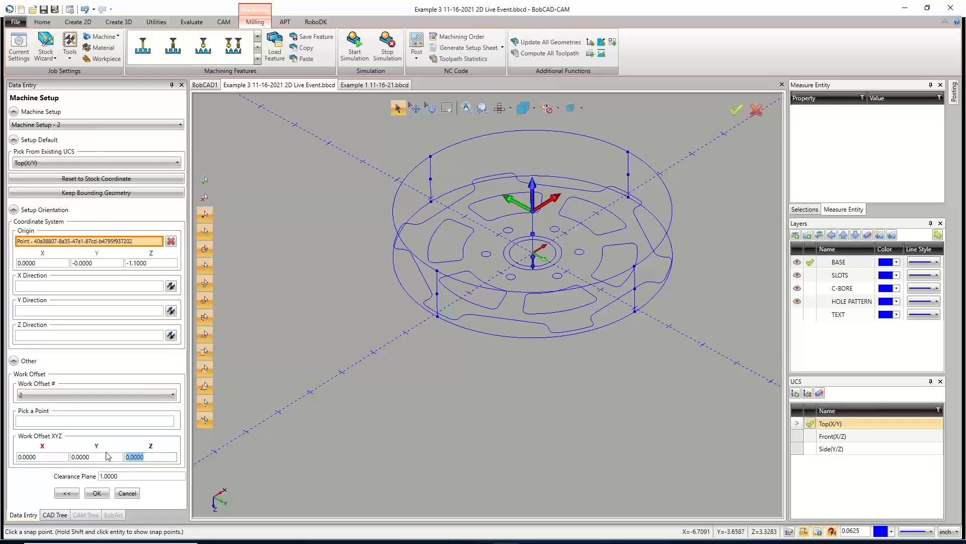
text(1.5)
click(97, 492)
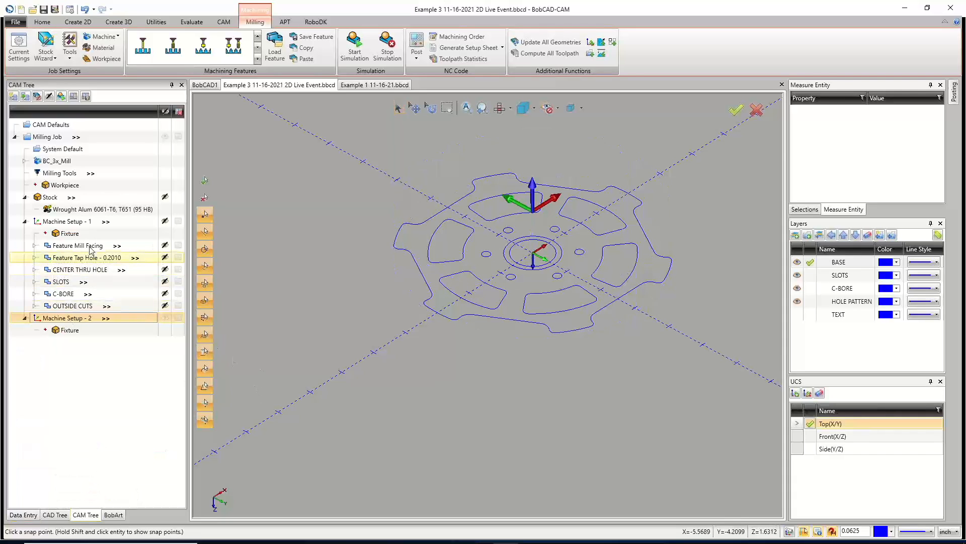
right_click(64, 197)
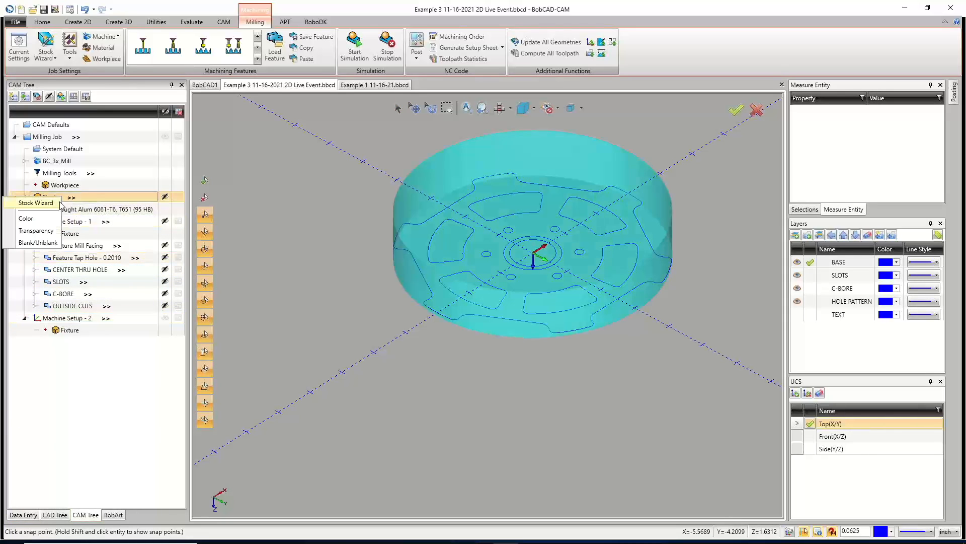
click(56, 204)
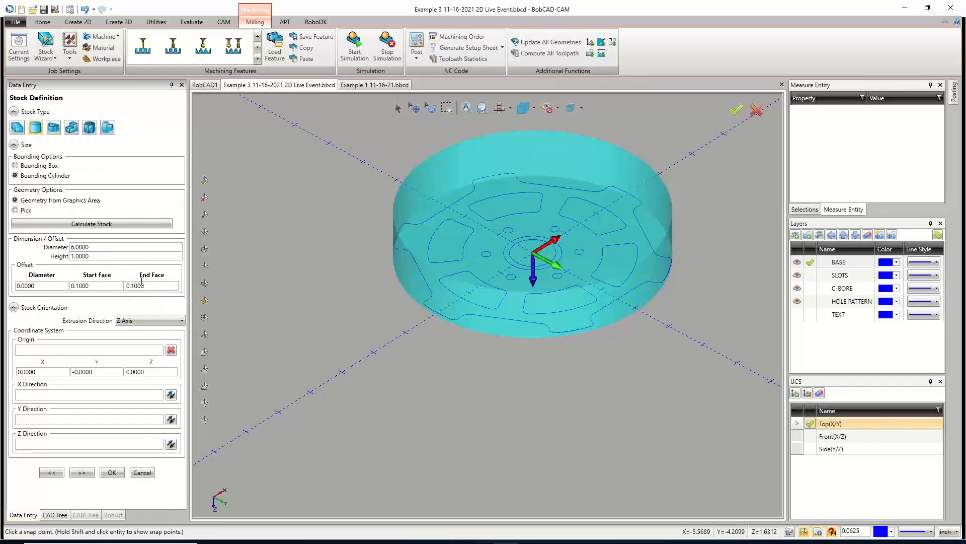
click(142, 472)
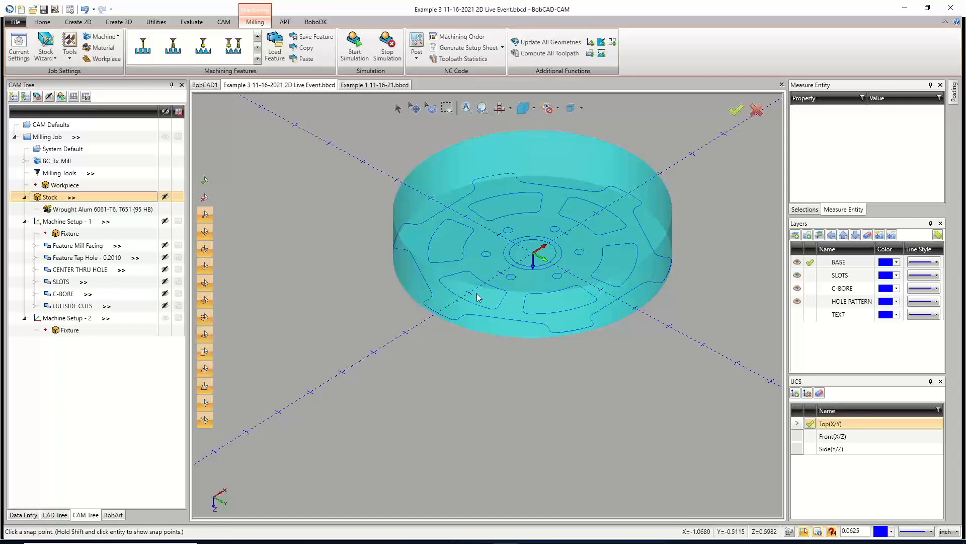
Copy the Feature Mill Facing from Machine Setup - 1 and paste it into Machine Setup - 2, updating it to that setup's work offset.
click(81, 318)
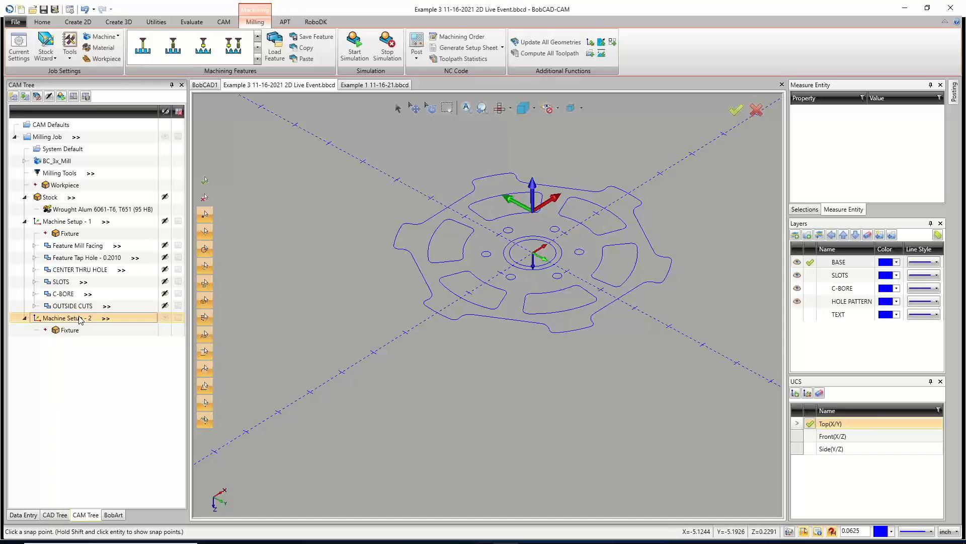
right_click(73, 248)
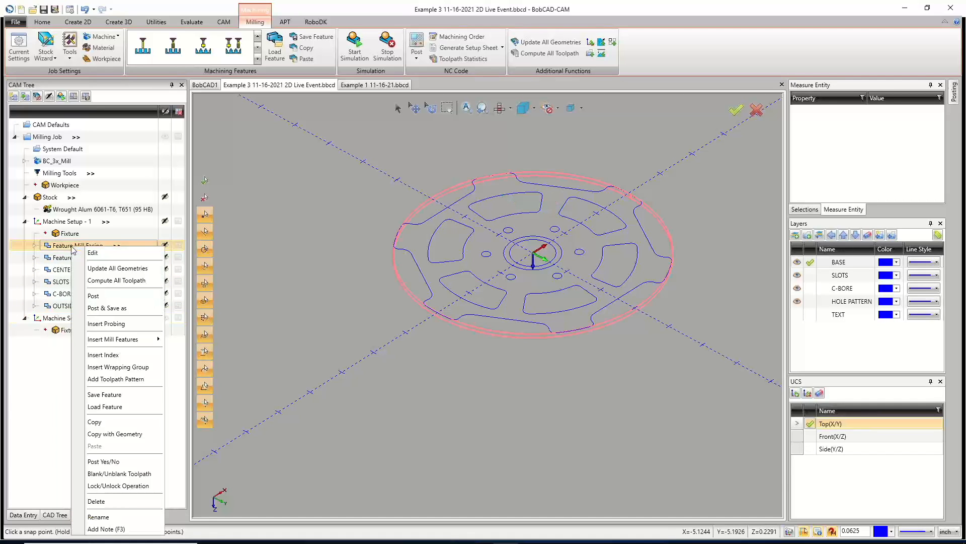
click(103, 422)
right_click(79, 318)
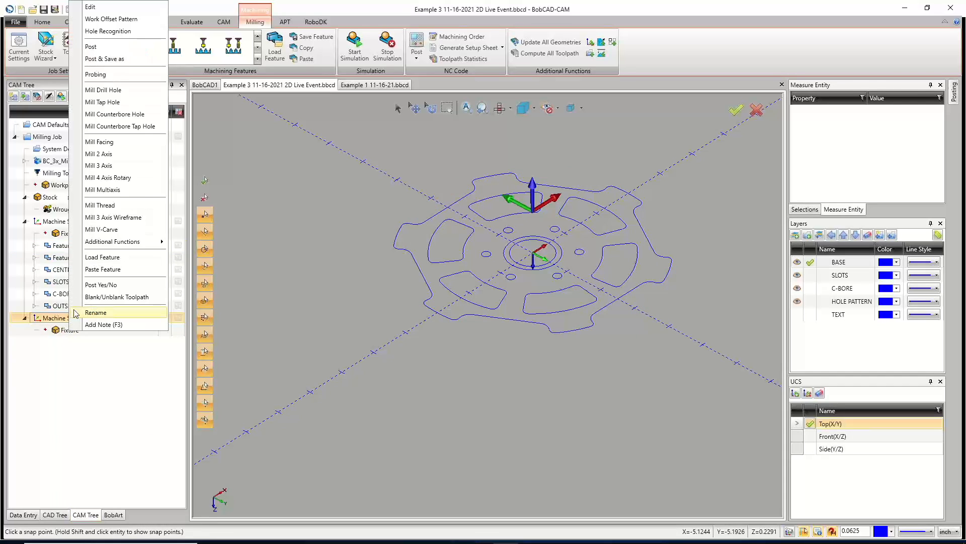
click(100, 270)
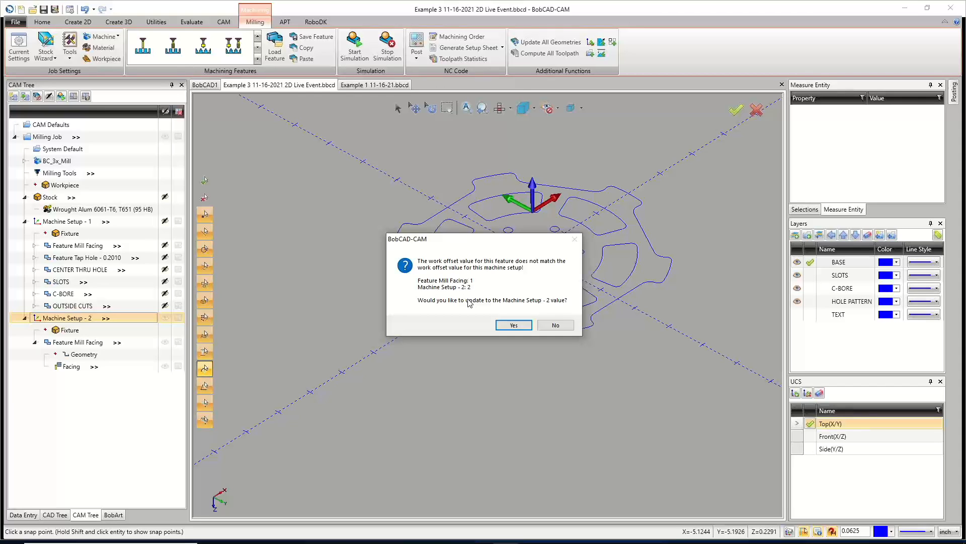
click(514, 325)
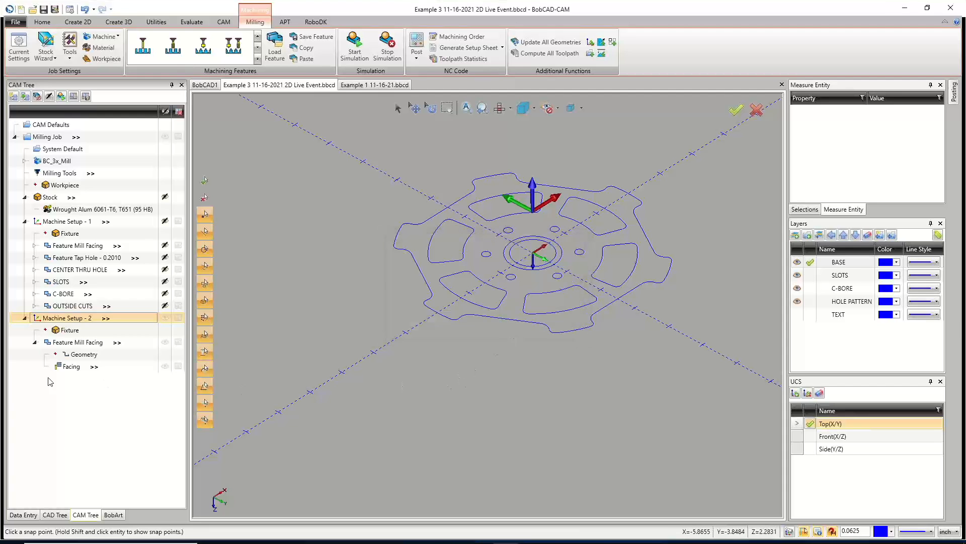
Open the pasted facing operation, check its posting work offset, and compute the toolpath.
click(76, 368)
right_click(76, 366)
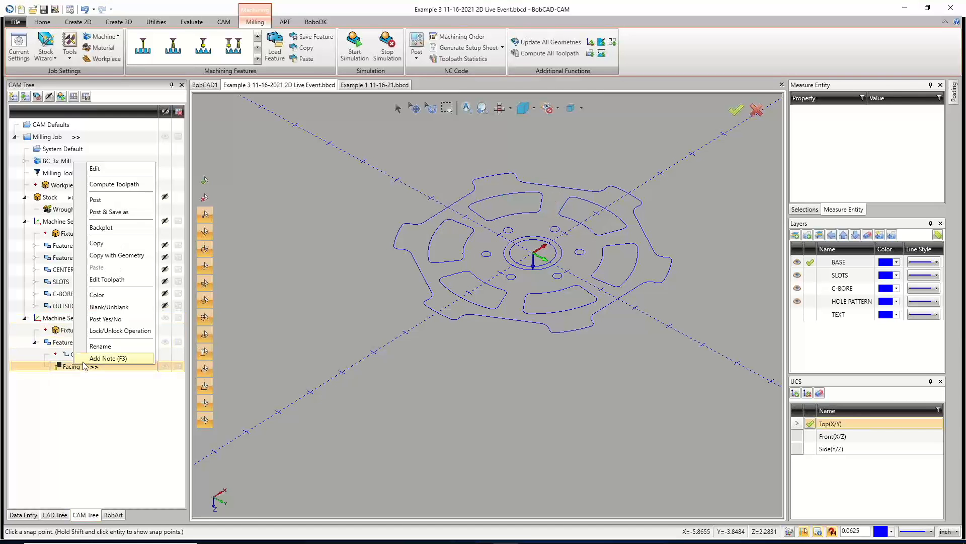
click(103, 169)
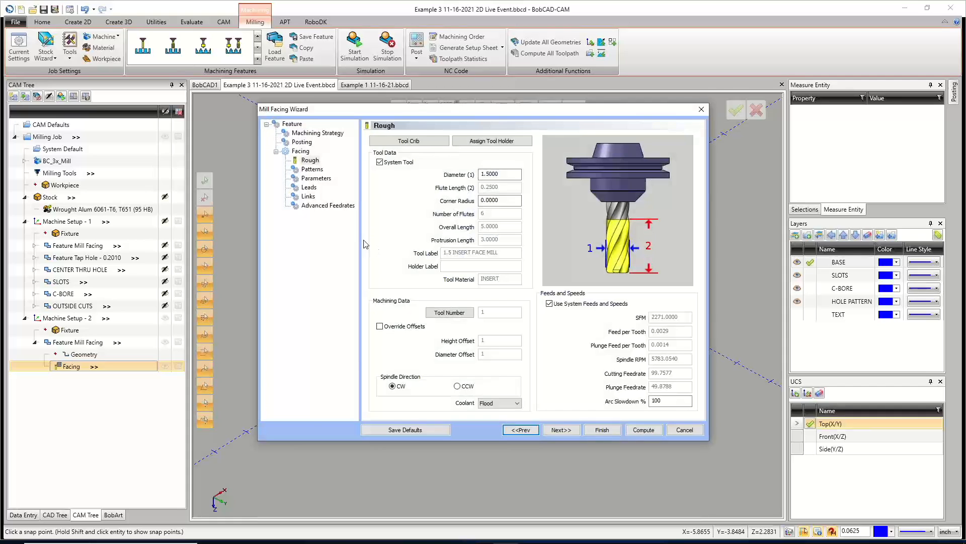
click(301, 143)
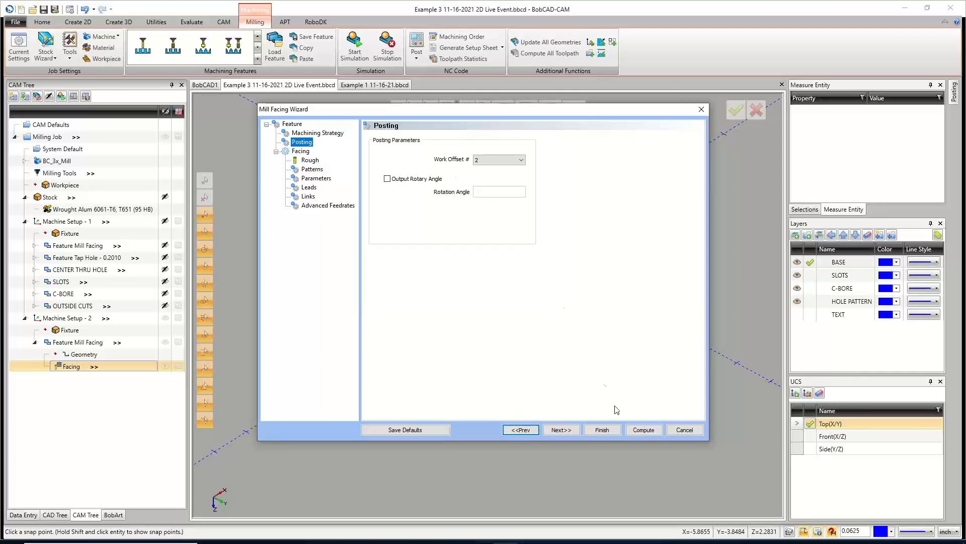
click(644, 429)
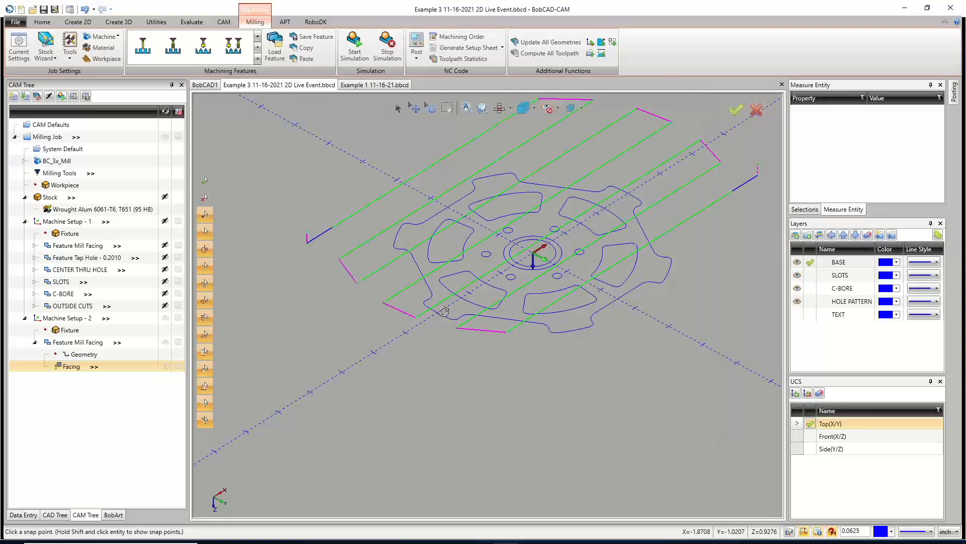
Reopen the facing operation, review its top of feature and total depth parameters, and recompute the toolpath.
middle_drag(437, 312, 385, 291)
right_click(64, 371)
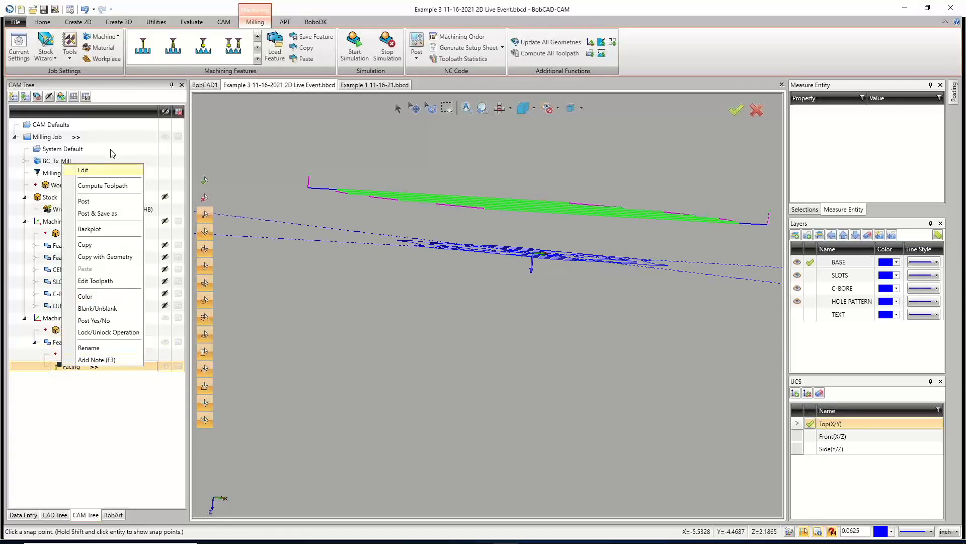
click(125, 171)
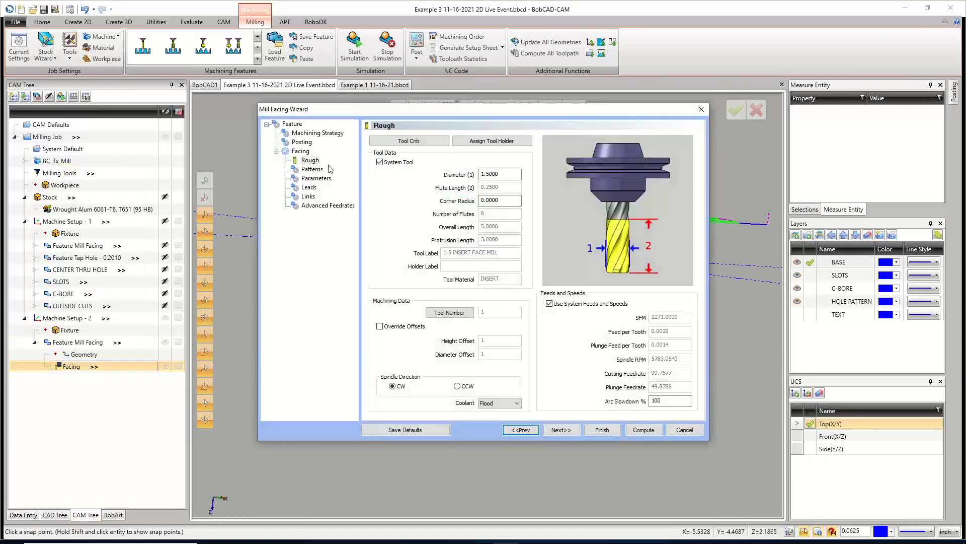
click(296, 127)
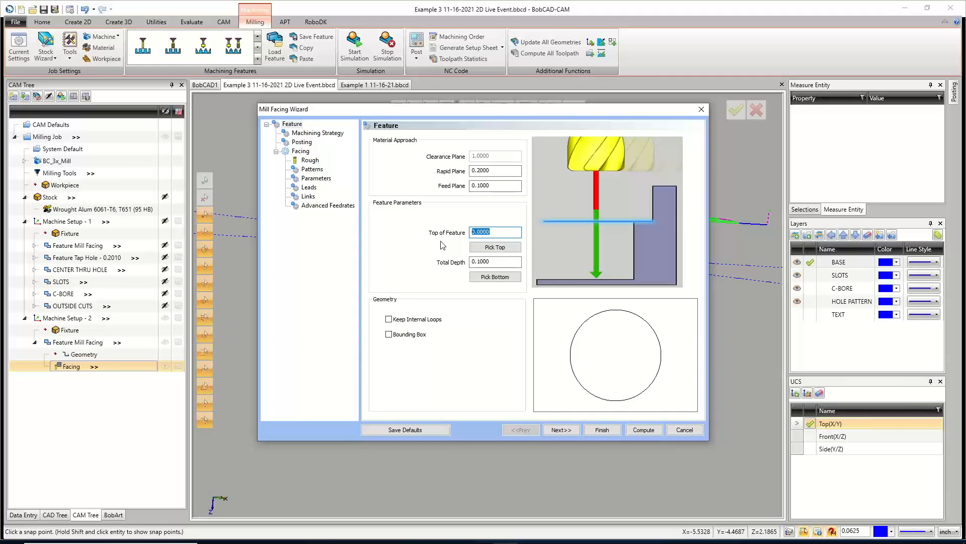
click(462, 261)
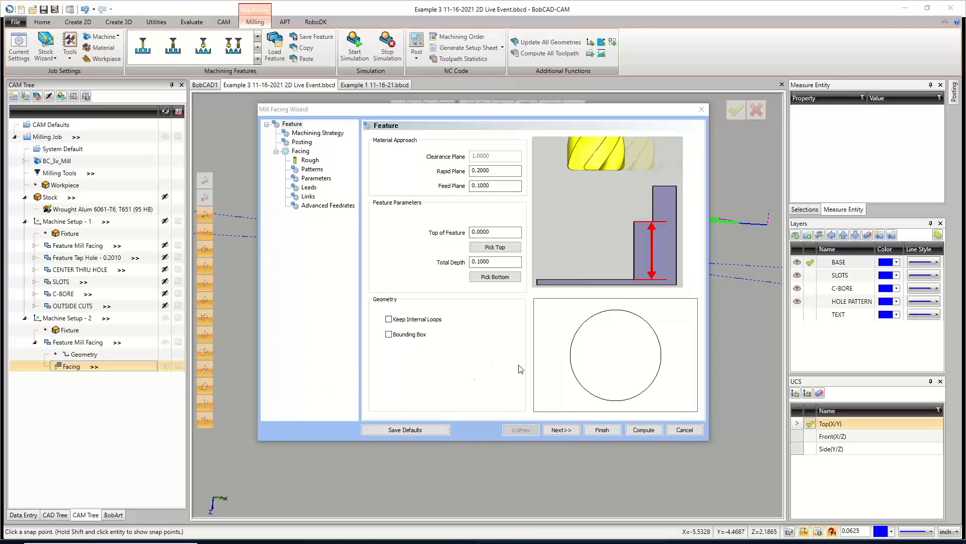
click(643, 431)
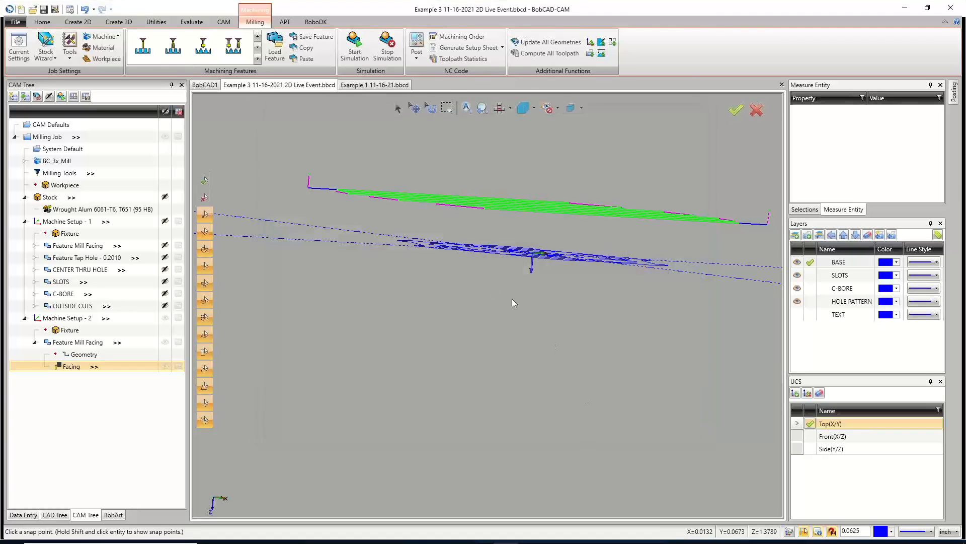
Collapse the second setup's facing feature and hide its toolpath display.
middle_drag(505, 242, 490, 265)
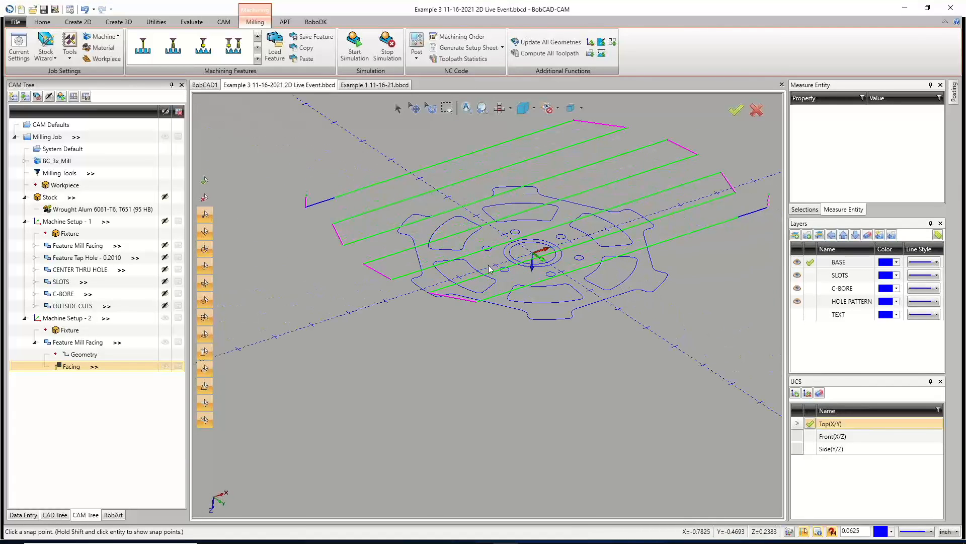
click(35, 342)
click(164, 343)
middle_drag(467, 306, 477, 323)
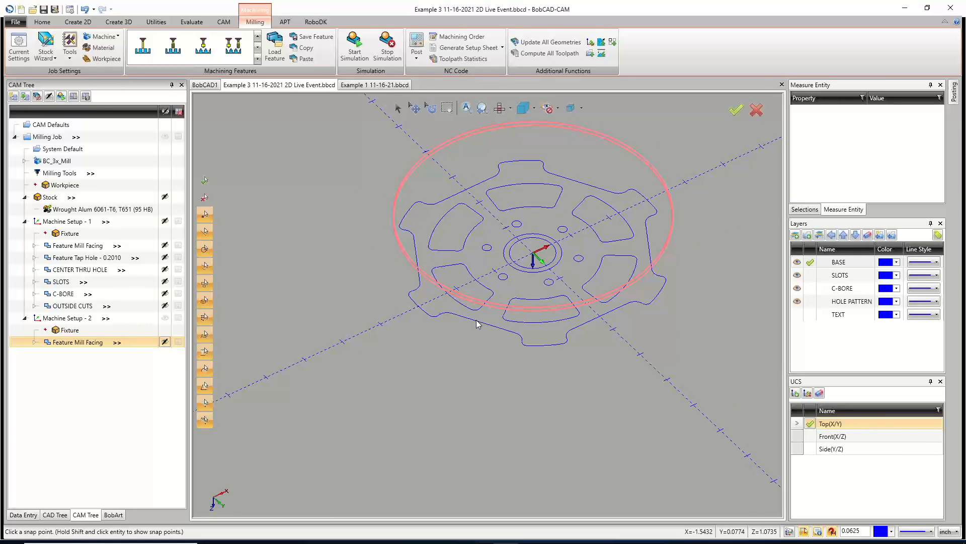
Copy the SLOTS feature from Machine Setup - 1 together with its geometry.
click(63, 284)
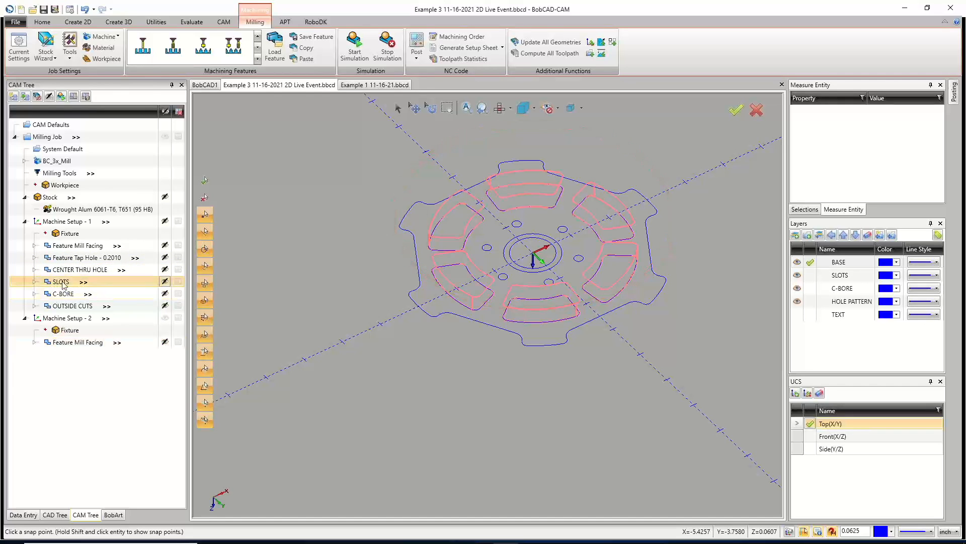
right_click(64, 285)
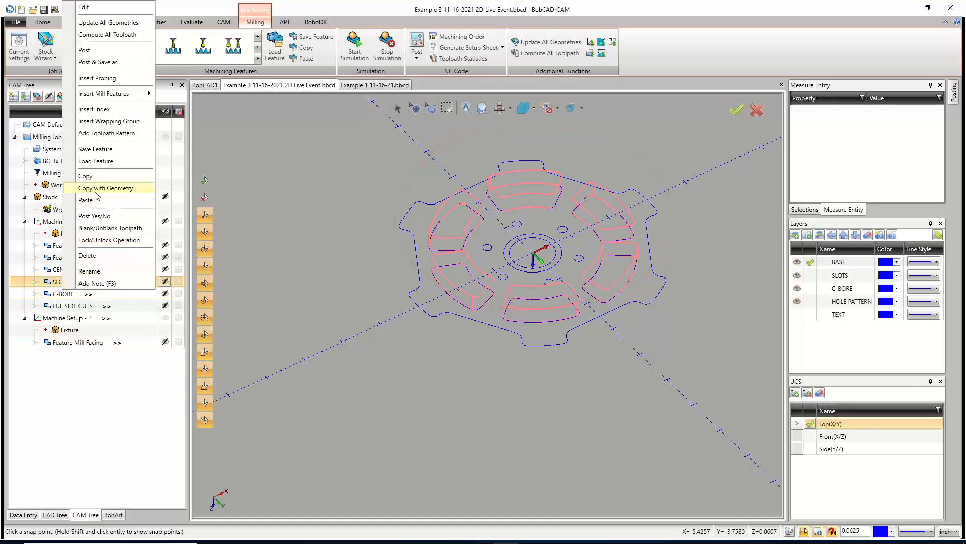
click(562, 291)
mouse_move(564, 284)
middle_down()
mouse_move(566, 271)
mouse_move(568, 290)
middle_up()
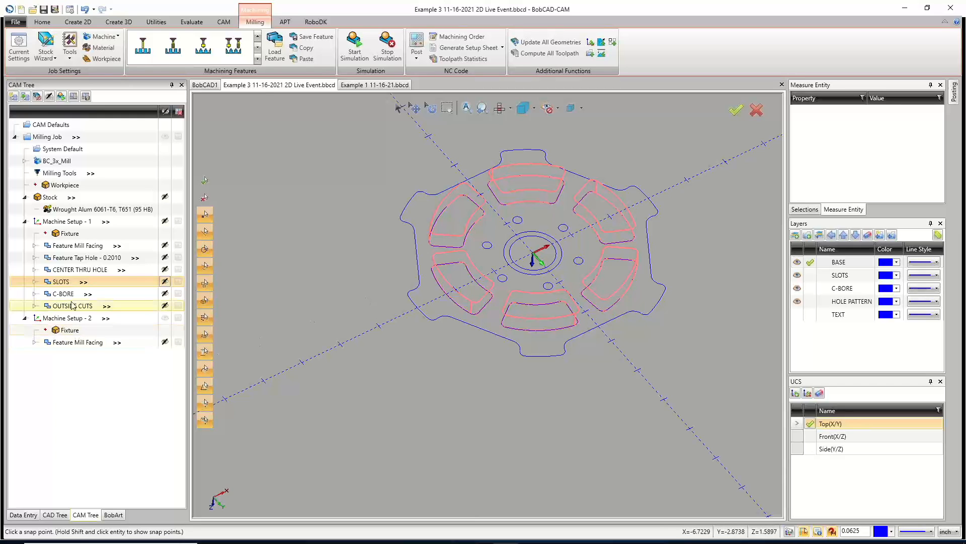
right_click(60, 283)
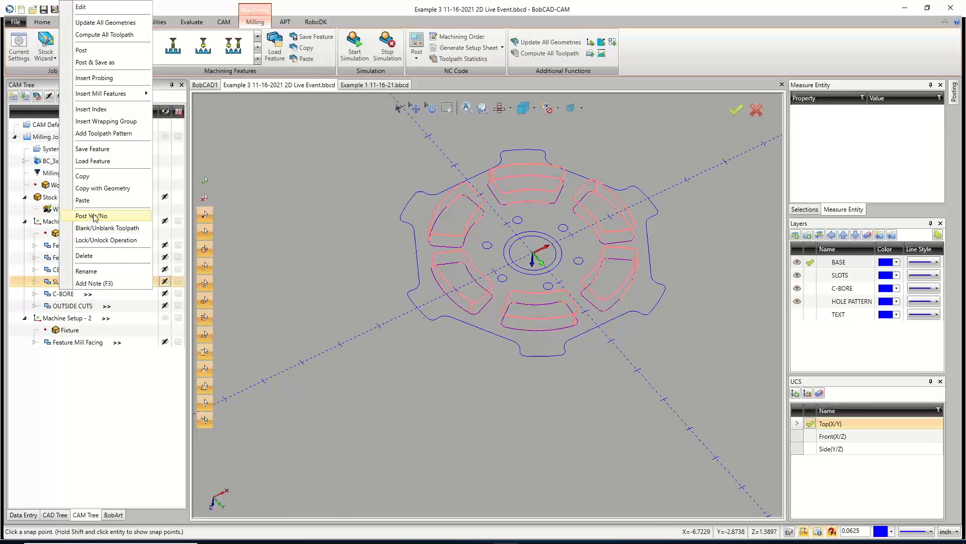
click(91, 178)
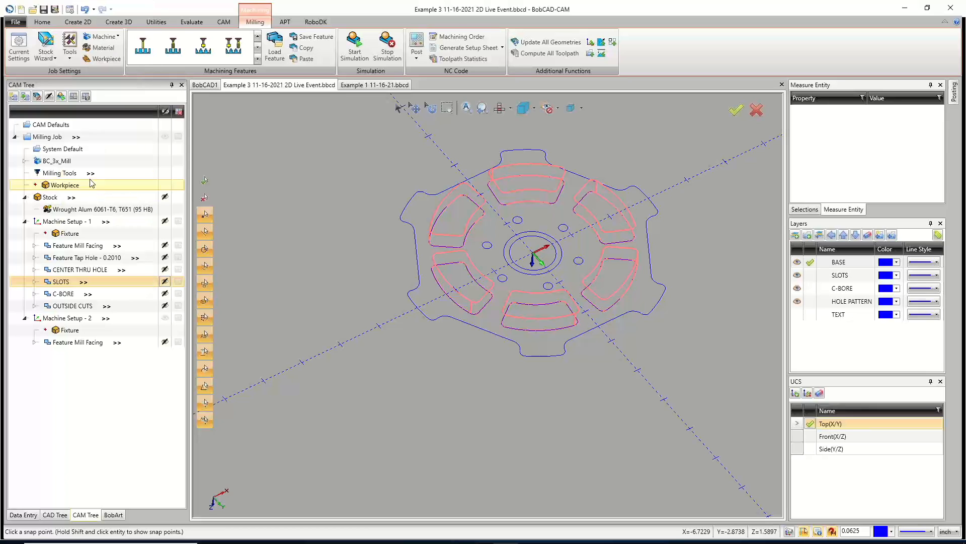
right_click(60, 323)
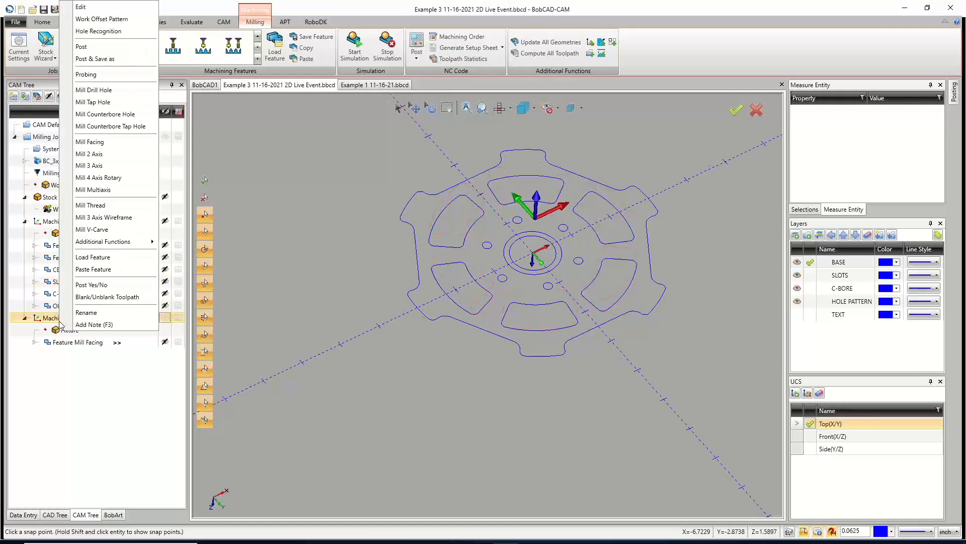
click(85, 368)
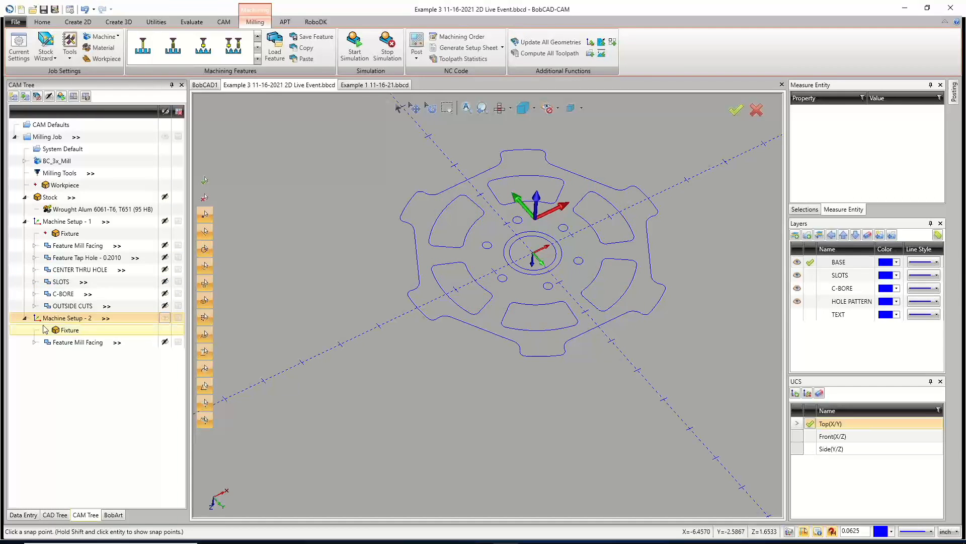
click(61, 282)
right_click(63, 285)
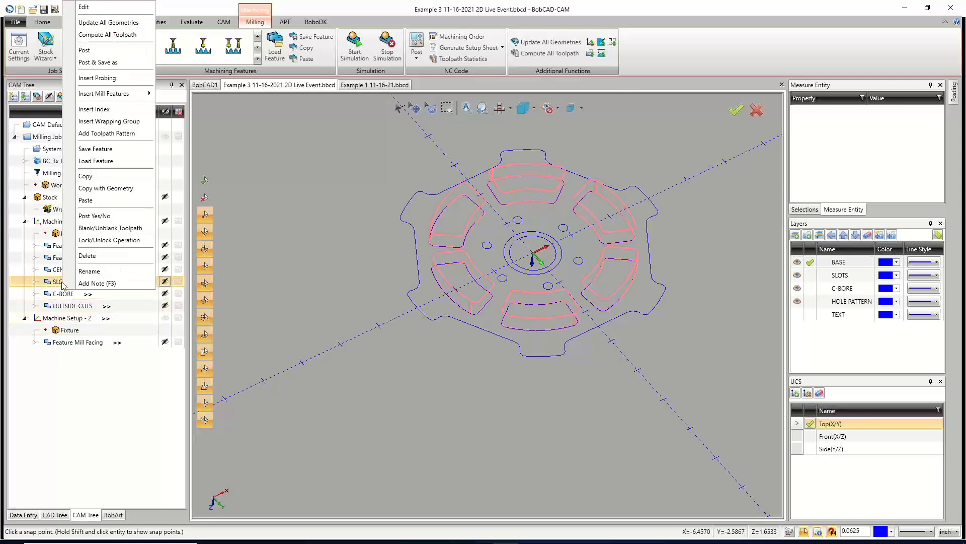
click(93, 192)
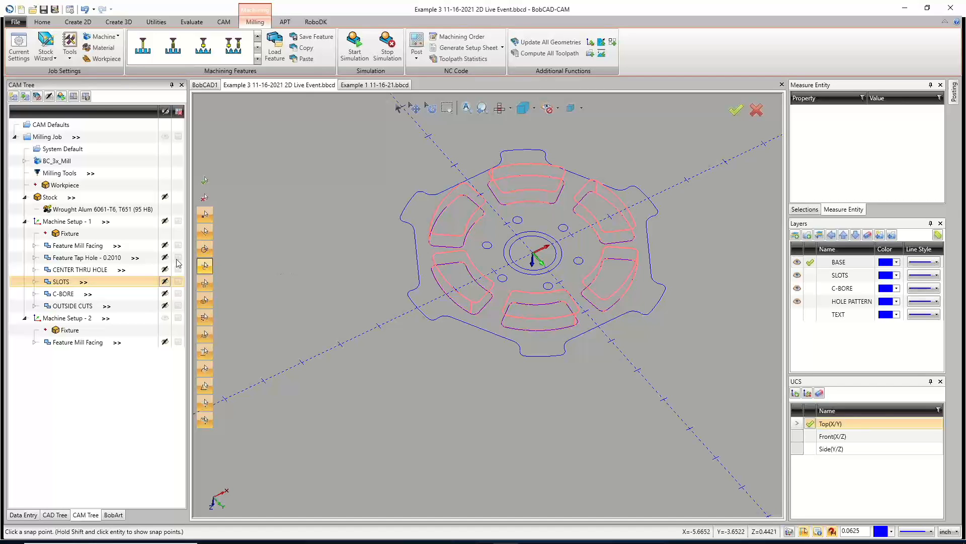
Open Machine Setup - 2's settings to review its origin and work offset, then cancel the dialog.
click(68, 222)
middle_drag(542, 316, 523, 267)
click(63, 318)
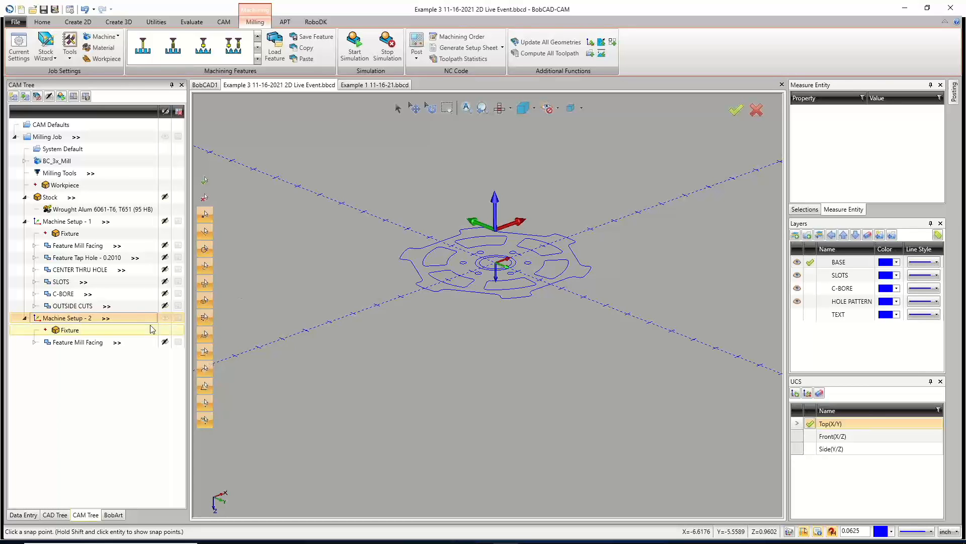
right_click(76, 318)
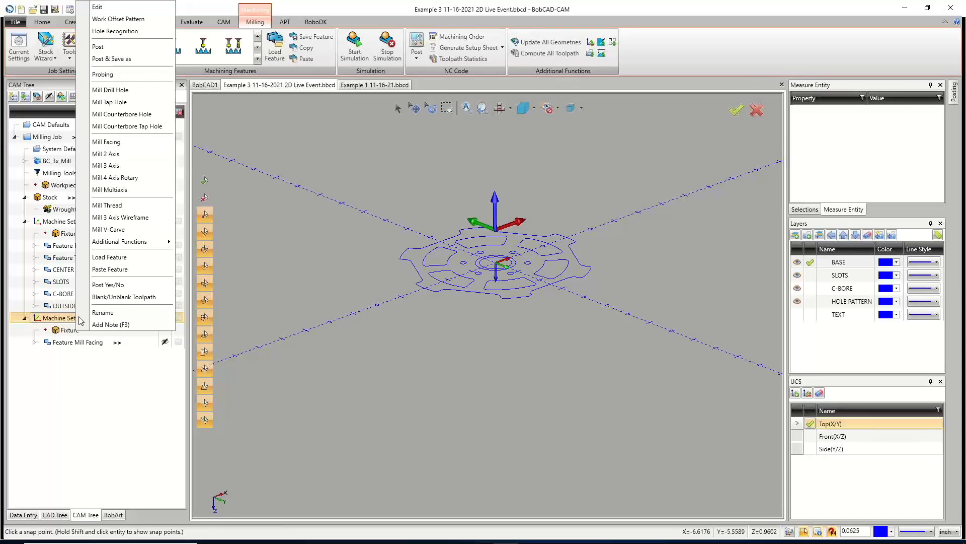
click(119, 10)
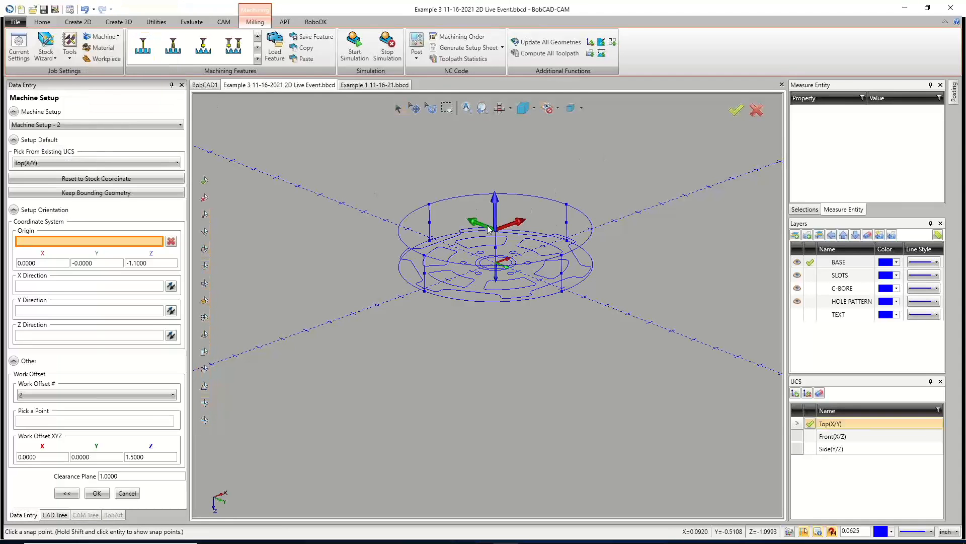
scroll(505, 247, up, 5)
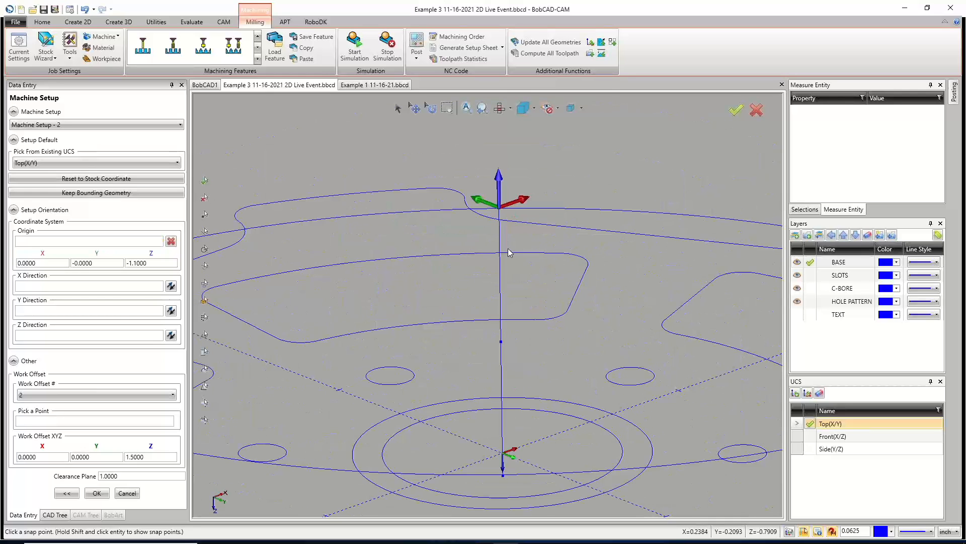
scroll(508, 252, up, 2)
scroll(492, 252, up, 2)
scroll(492, 253, down, 3)
scroll(500, 146, up, 2)
scroll(492, 280, up, 4)
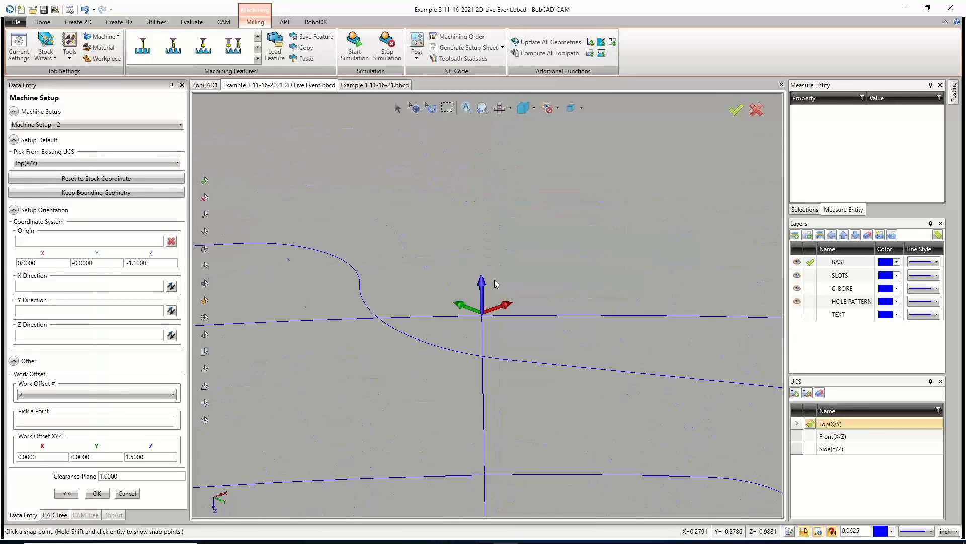
scroll(486, 301, down, 8)
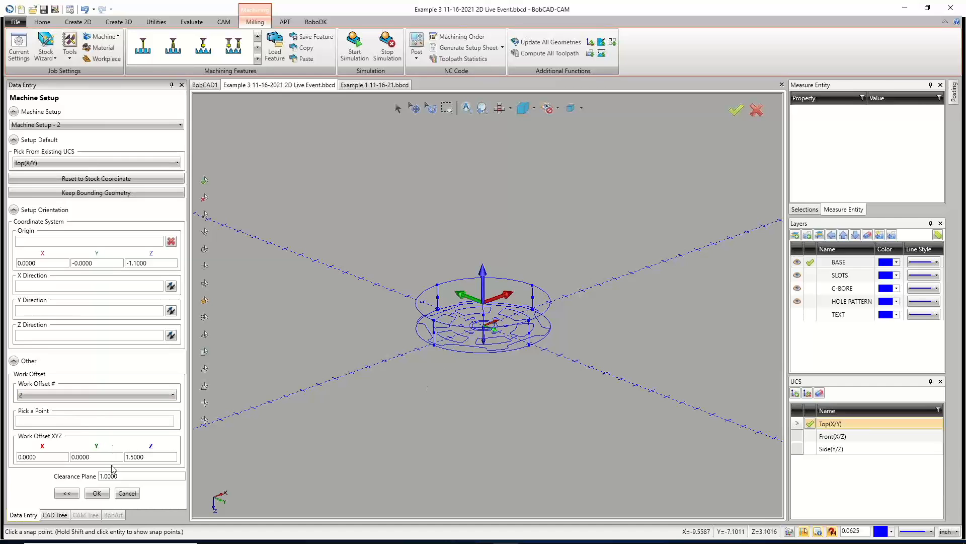
click(128, 494)
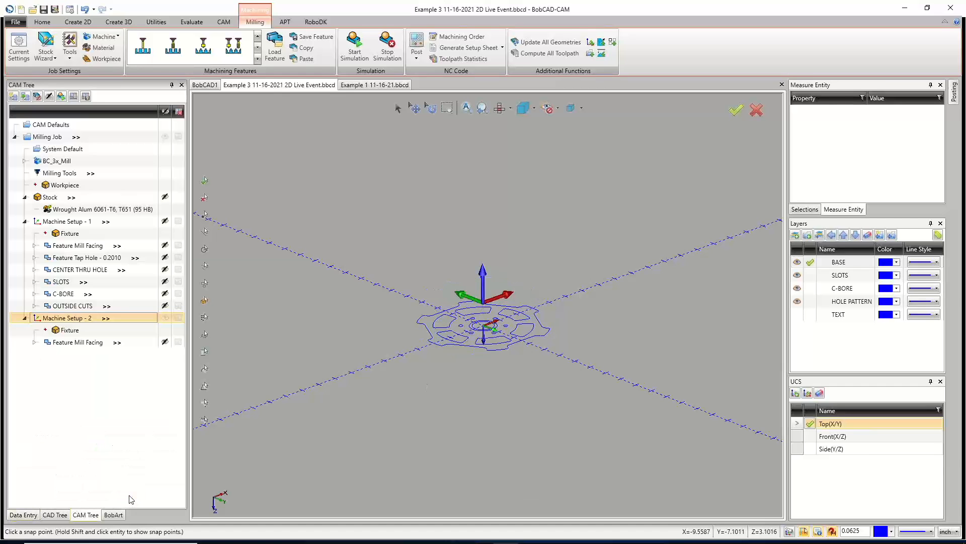
Open the second setup's facing operation, review its top of feature and total depth, and cancel.
right_click(76, 344)
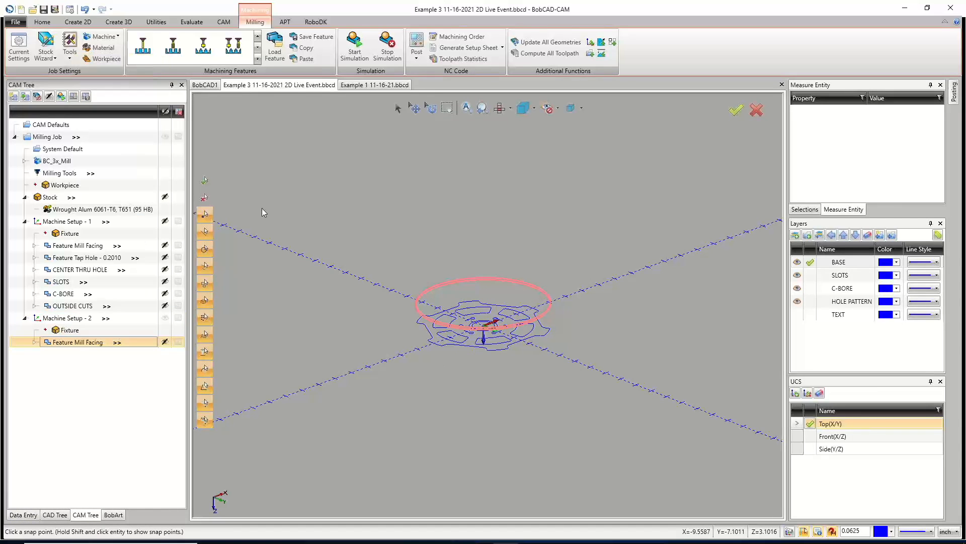
click(126, 60)
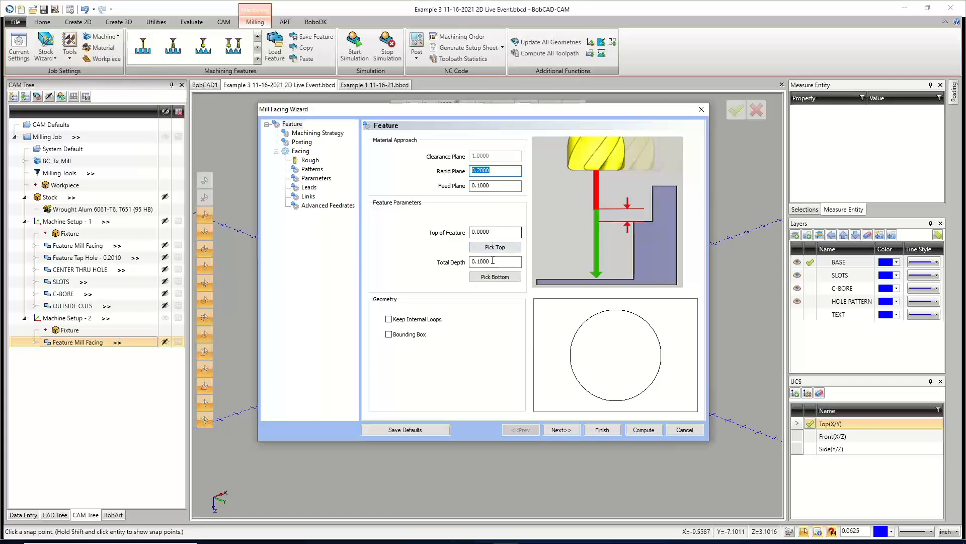
drag(482, 113, 479, 367)
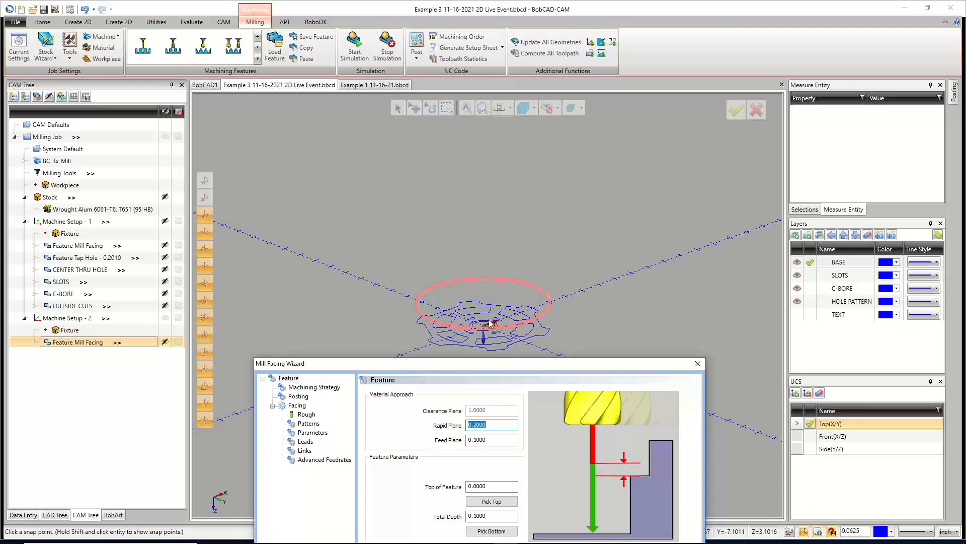
drag(496, 363, 494, 137)
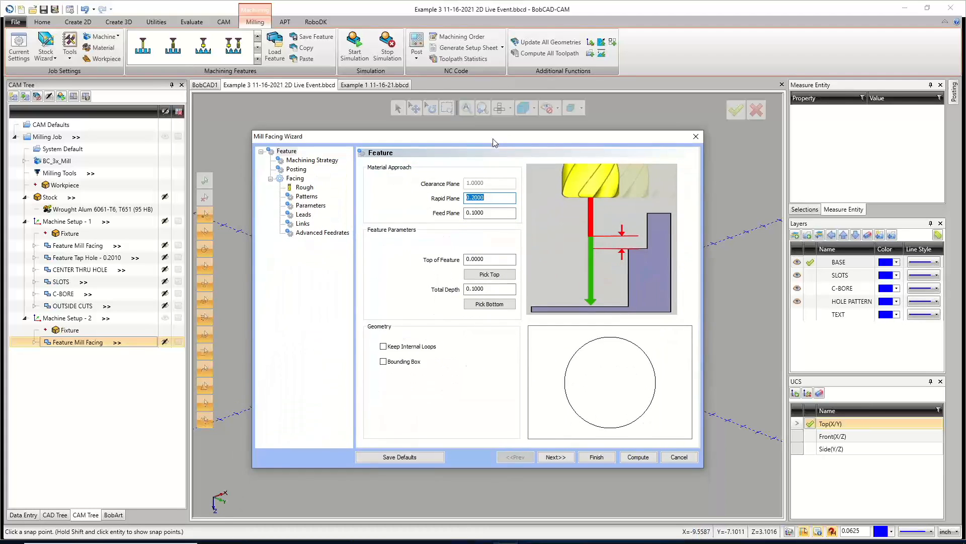
click(466, 259)
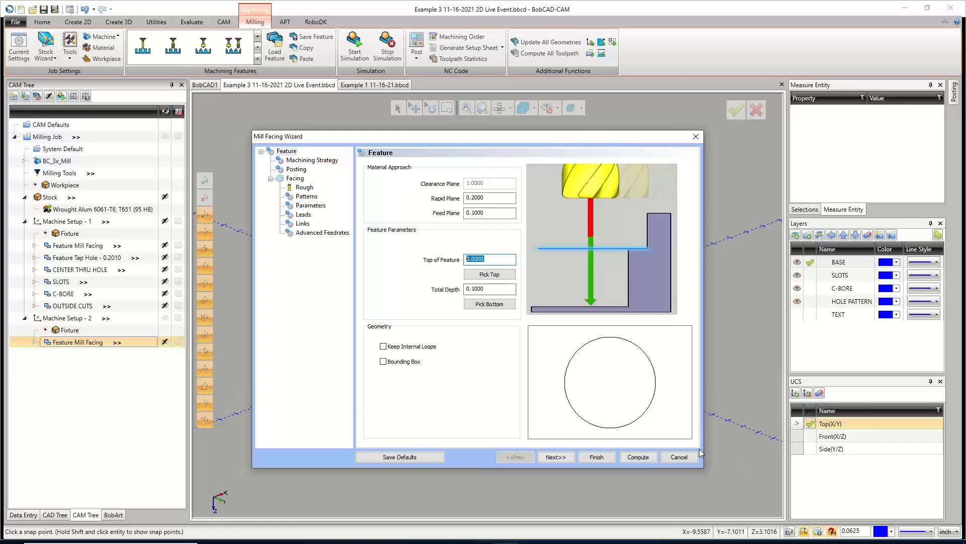
click(680, 457)
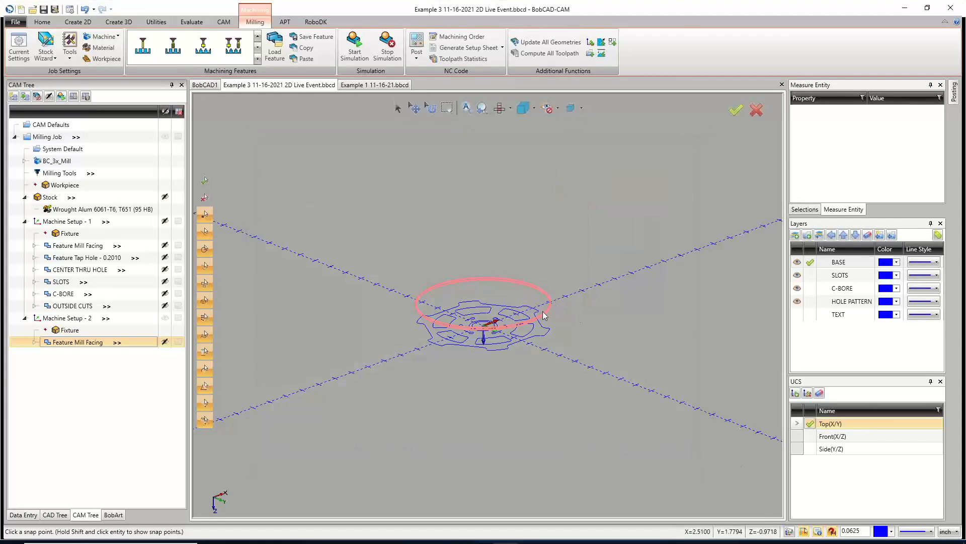
Create a new layer named STOCK.
middle_drag(496, 332, 499, 342)
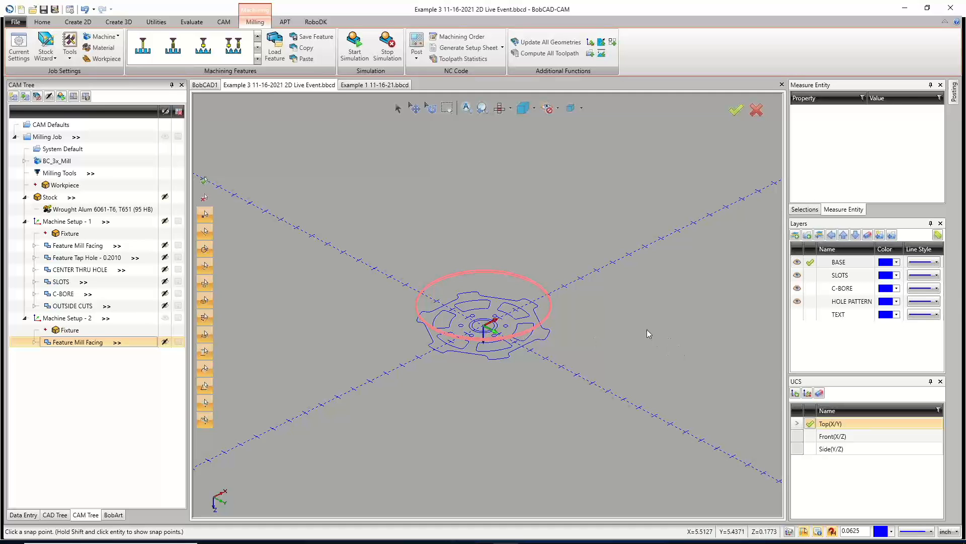
right_click(828, 345)
click(812, 349)
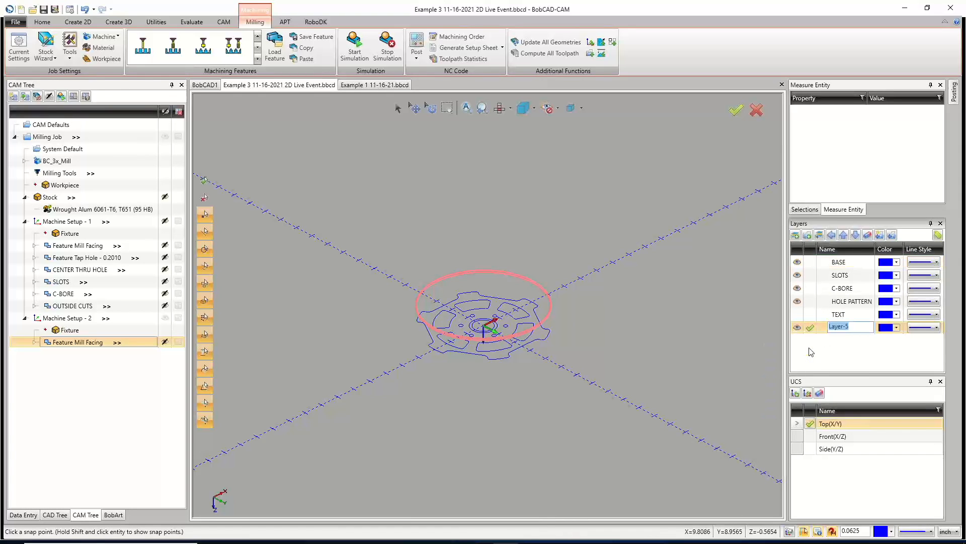
text(STOCK)
key(Return)
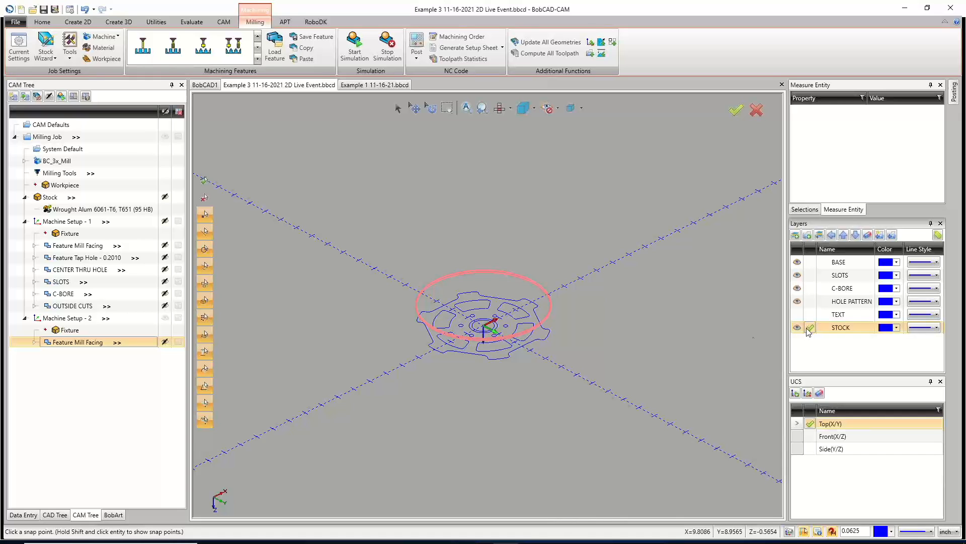
Open Machine Setup - 1's settings to review its origin and stock bounding, then cancel.
right_click(65, 198)
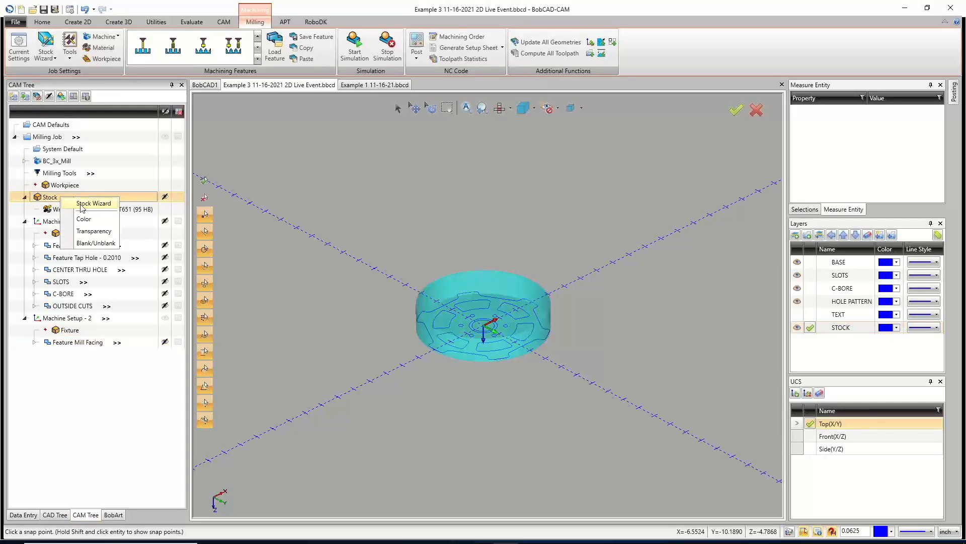
click(303, 232)
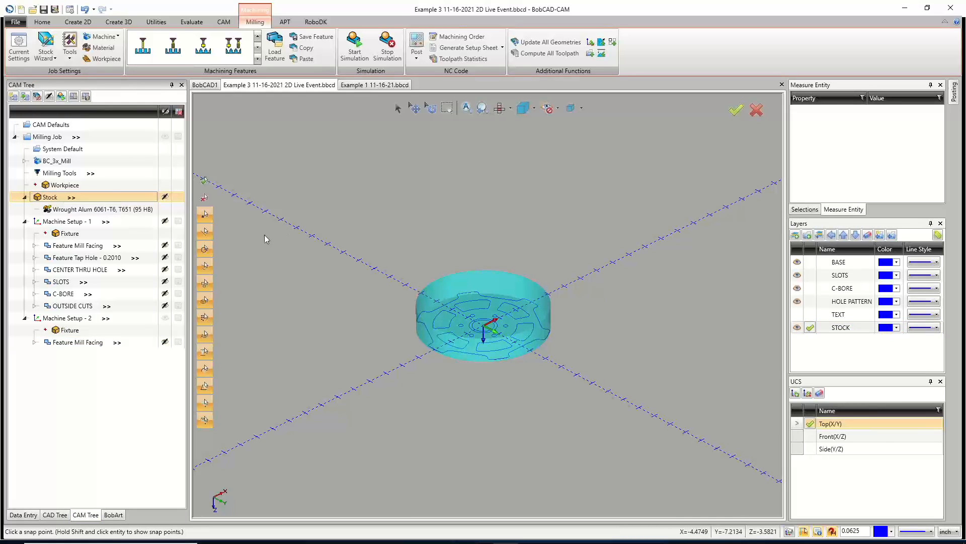
right_click(78, 222)
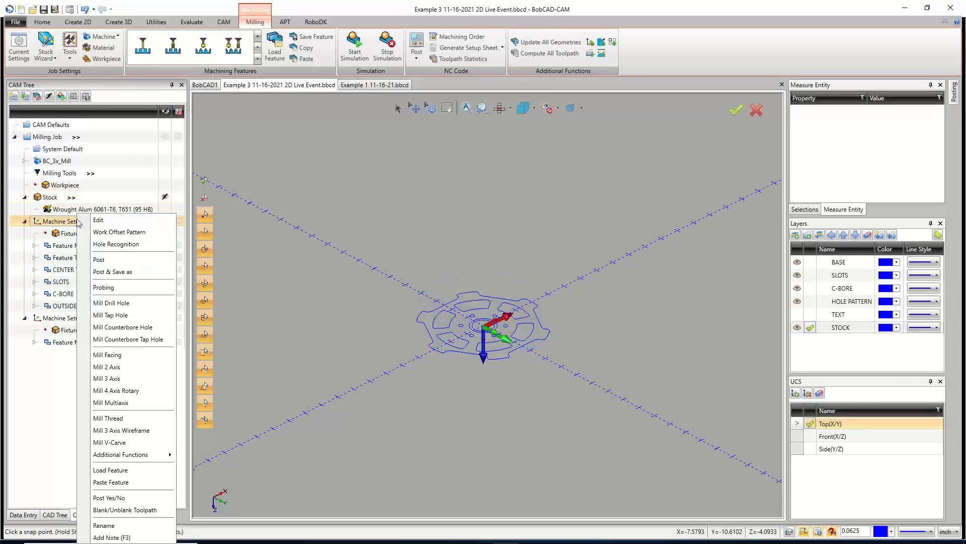
click(99, 222)
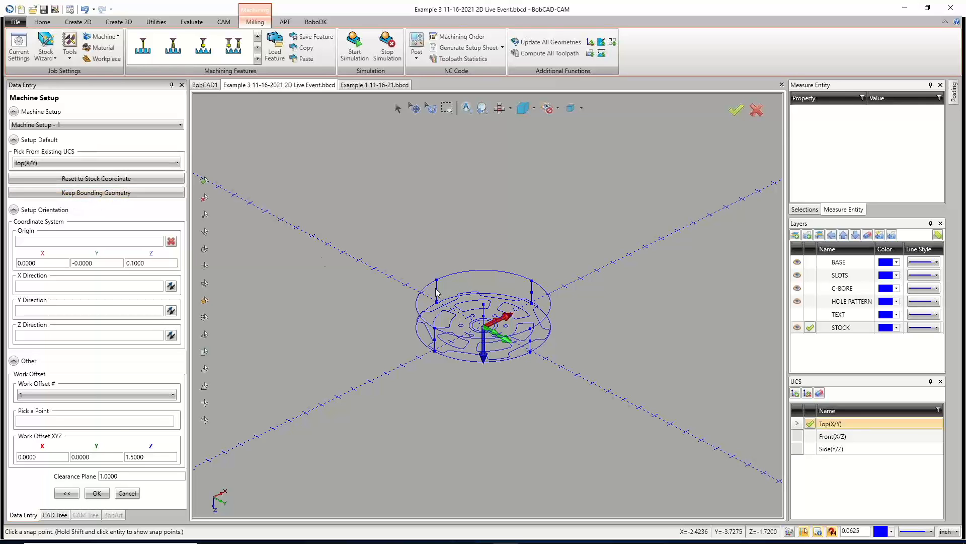
scroll(512, 315, up, 3)
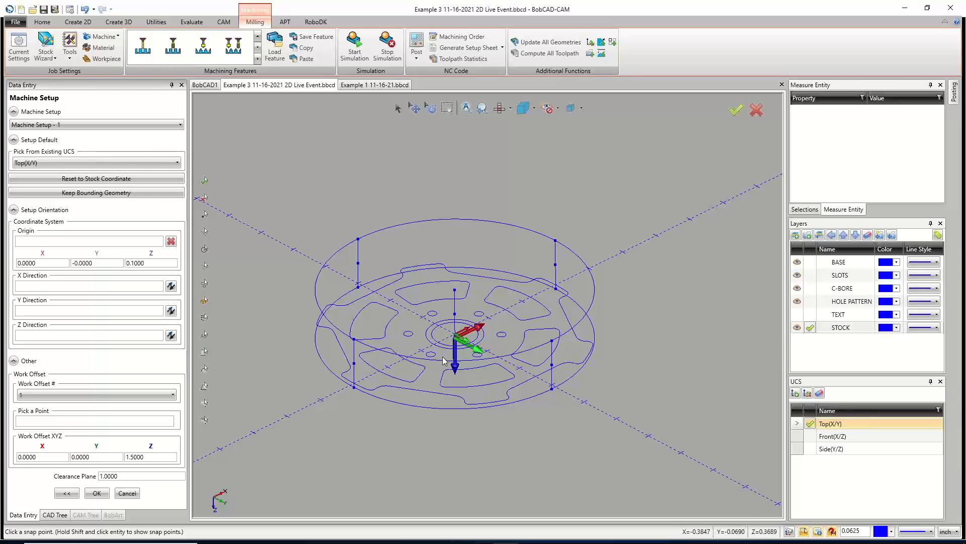
click(46, 242)
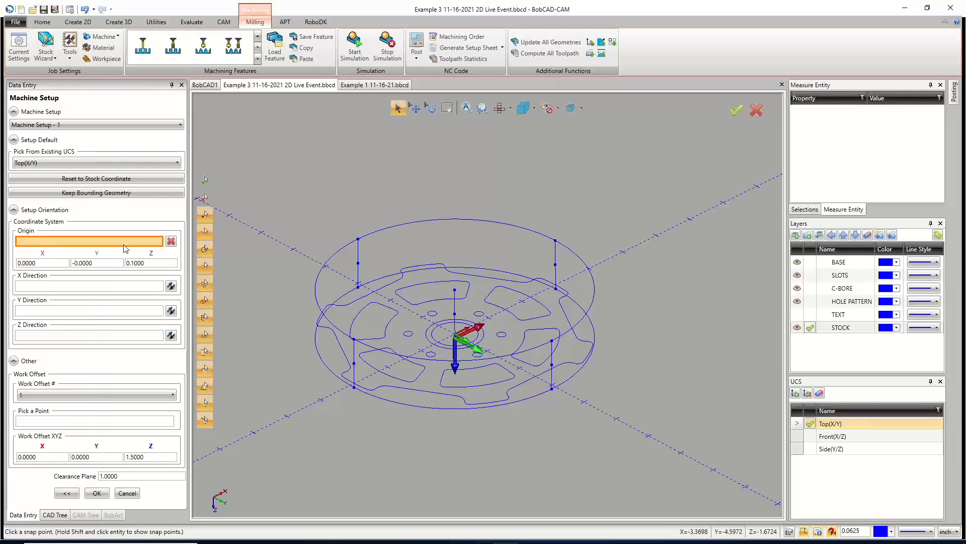
click(105, 194)
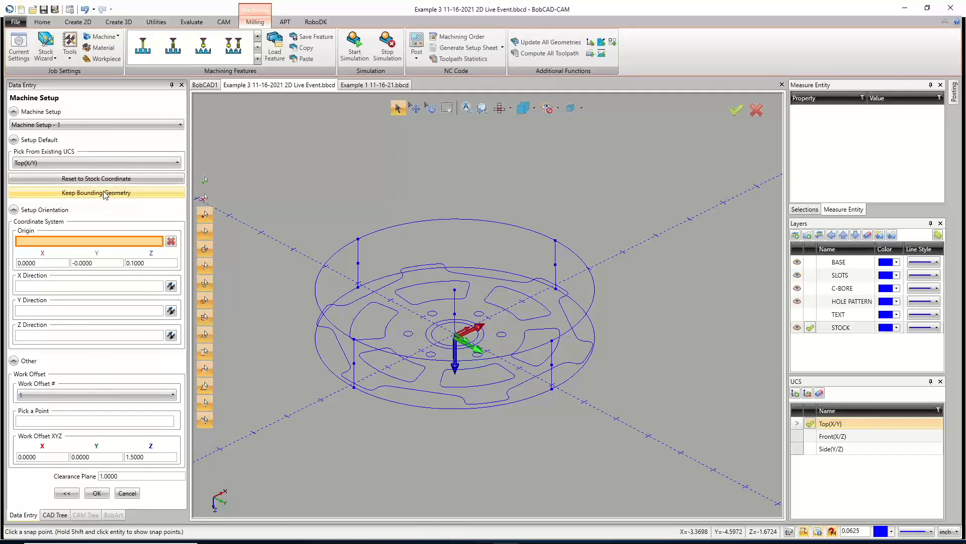
click(128, 493)
scroll(324, 290, down, 2)
scroll(324, 289, down, 2)
right_click(299, 280)
click(306, 295)
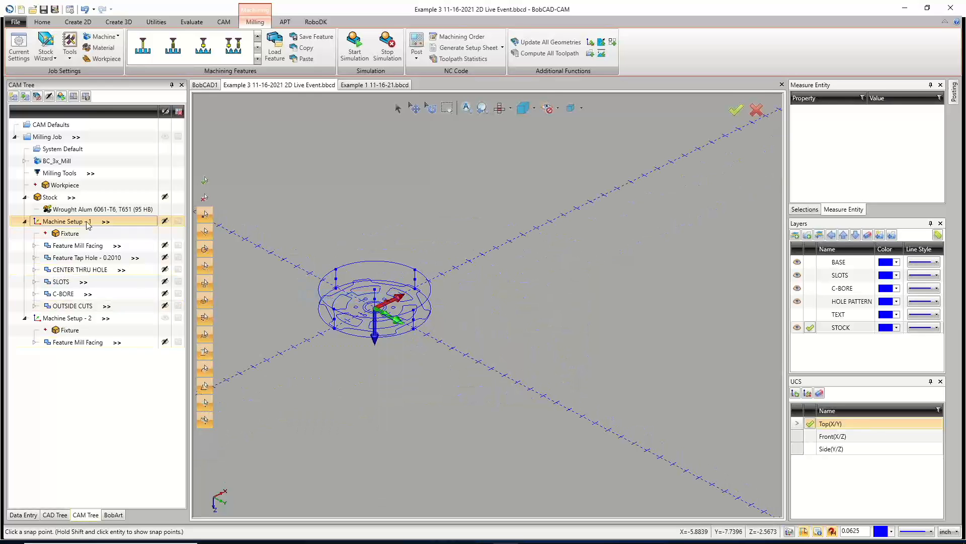
Toggle the STOCK layer's visibility and active status to examine which geometry it holds.
click(810, 314)
click(798, 328)
click(797, 329)
click(797, 328)
click(796, 328)
click(797, 329)
click(811, 327)
click(797, 328)
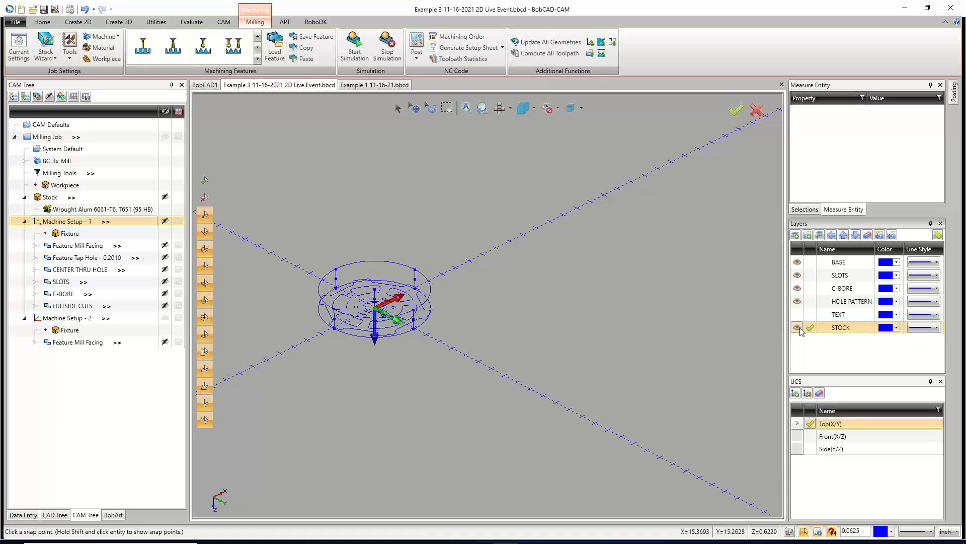
click(810, 301)
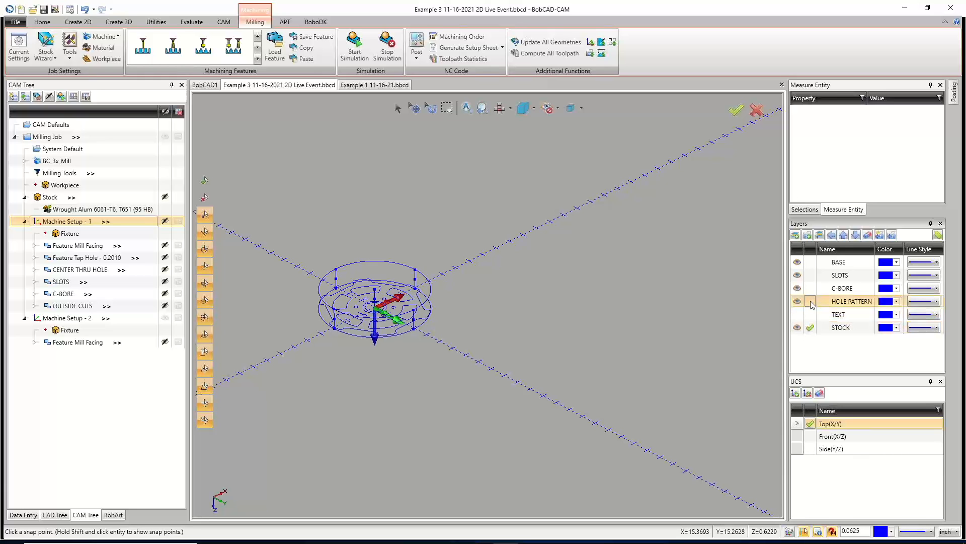
click(797, 327)
scroll(347, 314, up, 5)
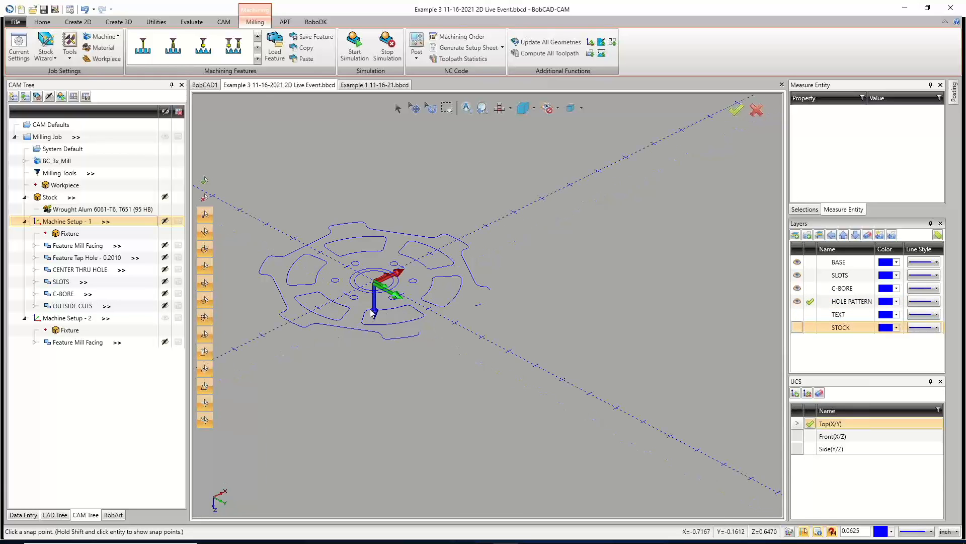
click(797, 327)
click(797, 328)
click(797, 328)
click(797, 327)
click(797, 328)
click(797, 328)
click(797, 327)
click(797, 328)
click(798, 327)
click(797, 327)
click(797, 328)
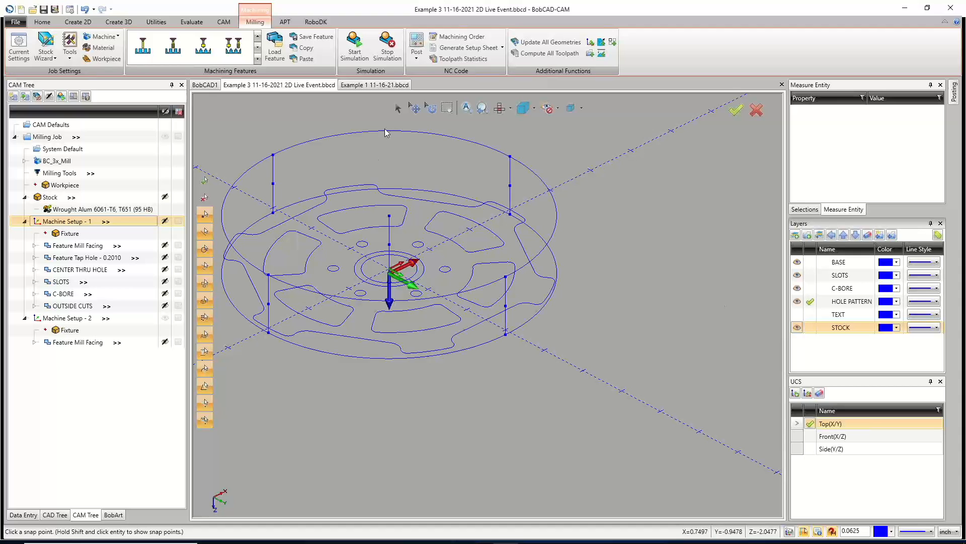
Hide the SLOTS, C-BORE and HOLE PATTERN layers, keeping BASE active and visible alongside STOCK.
click(798, 275)
click(798, 287)
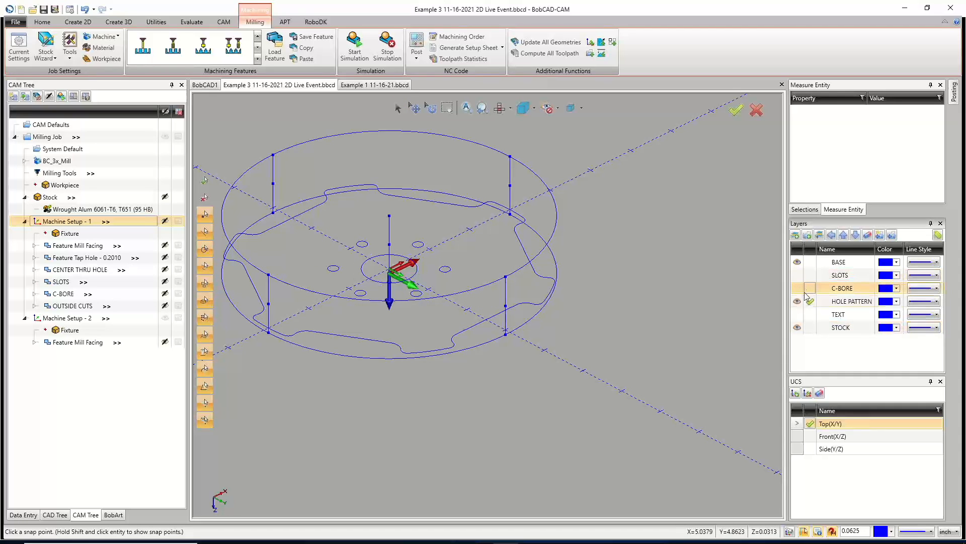
click(809, 262)
click(797, 302)
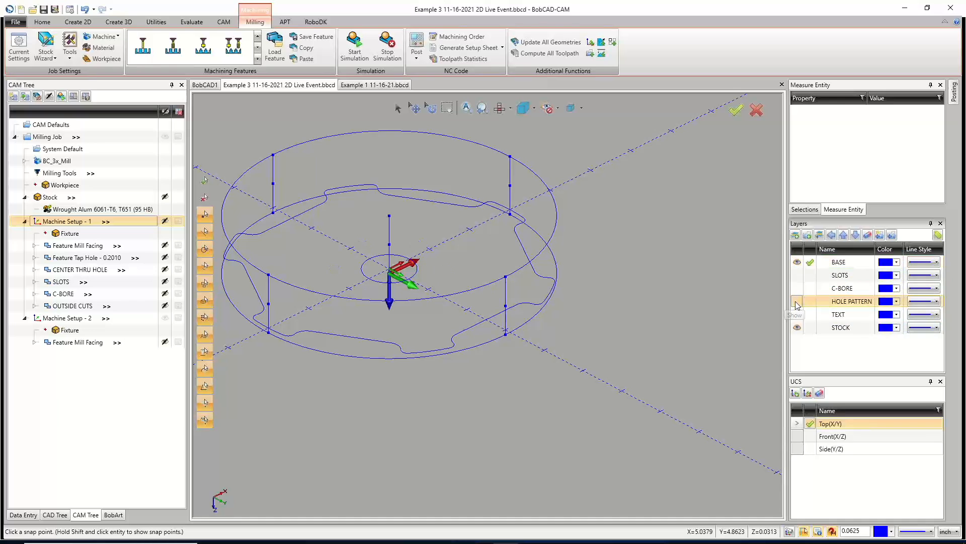
click(810, 301)
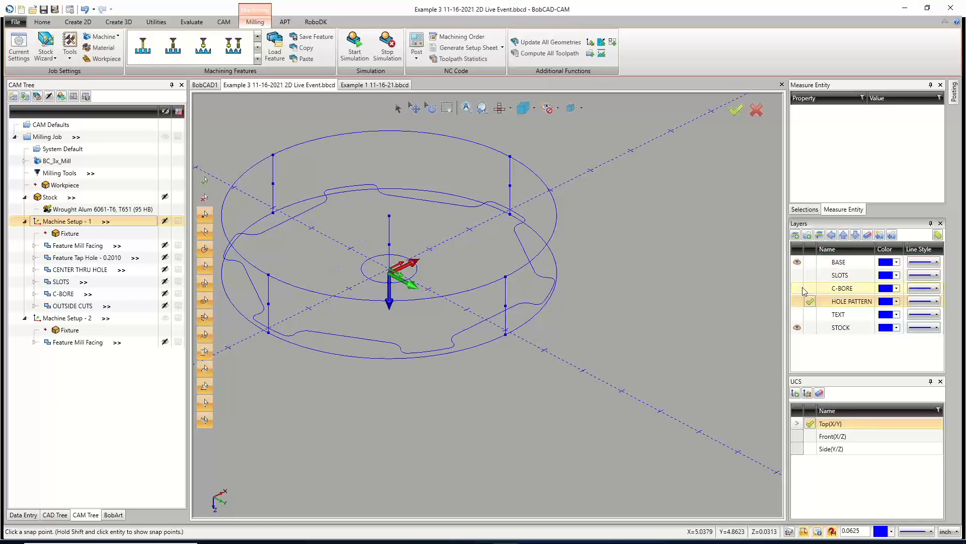
click(797, 262)
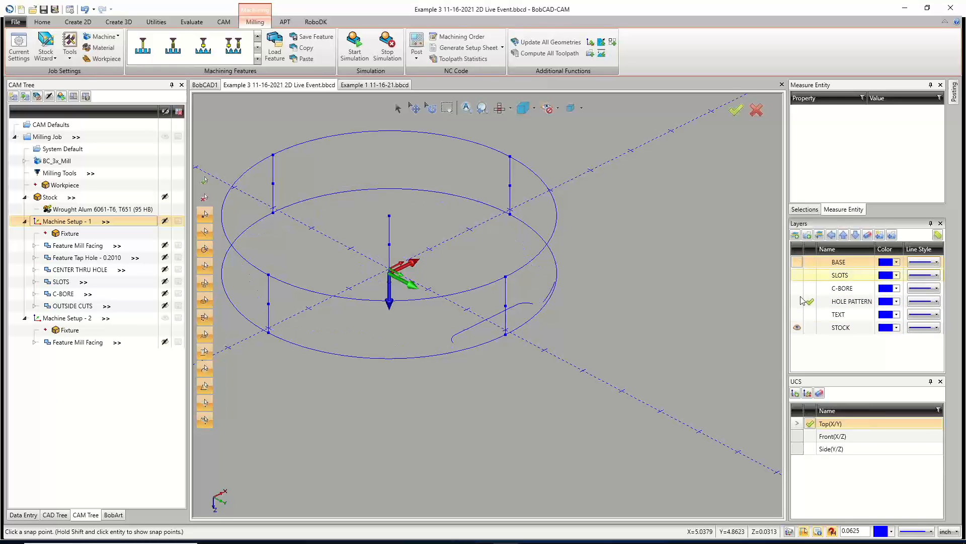
click(798, 327)
click(798, 329)
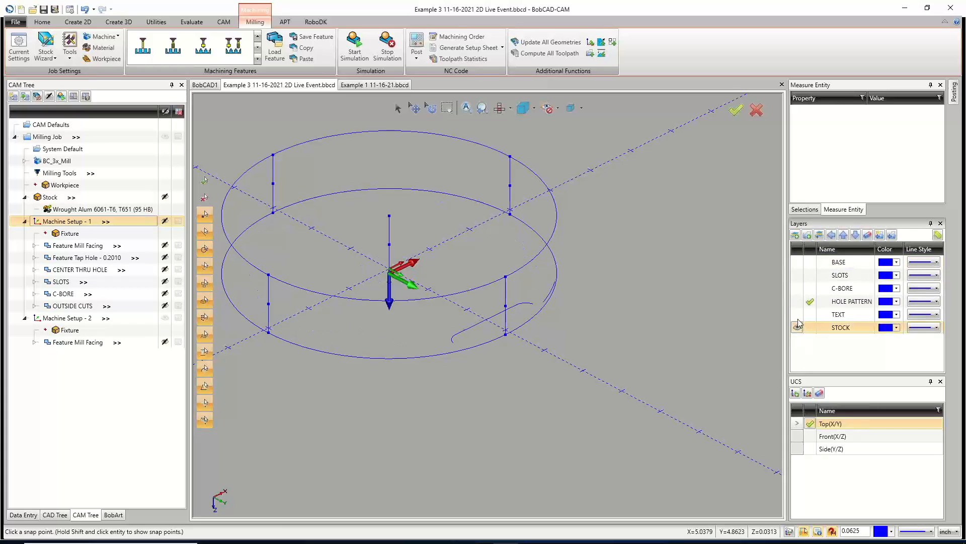
click(810, 263)
click(797, 262)
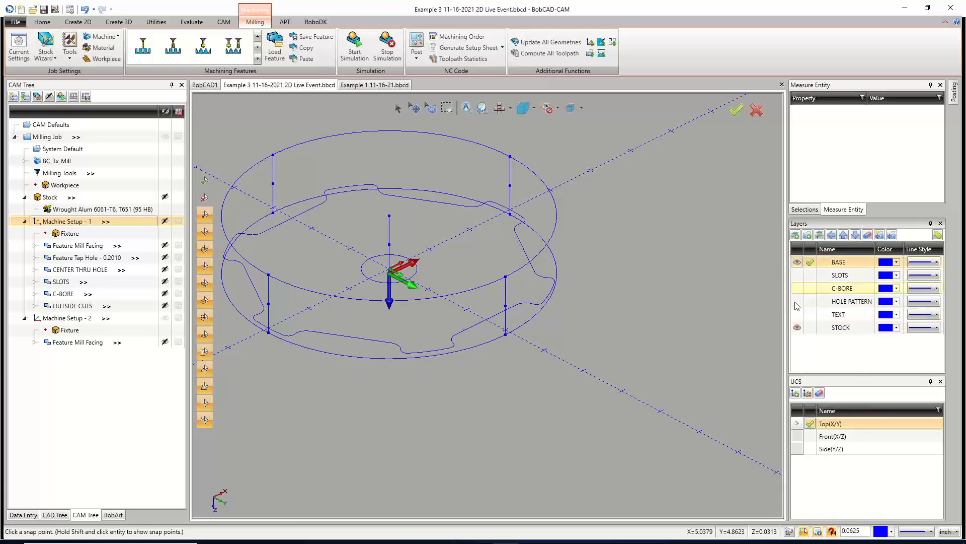
click(797, 328)
click(797, 328)
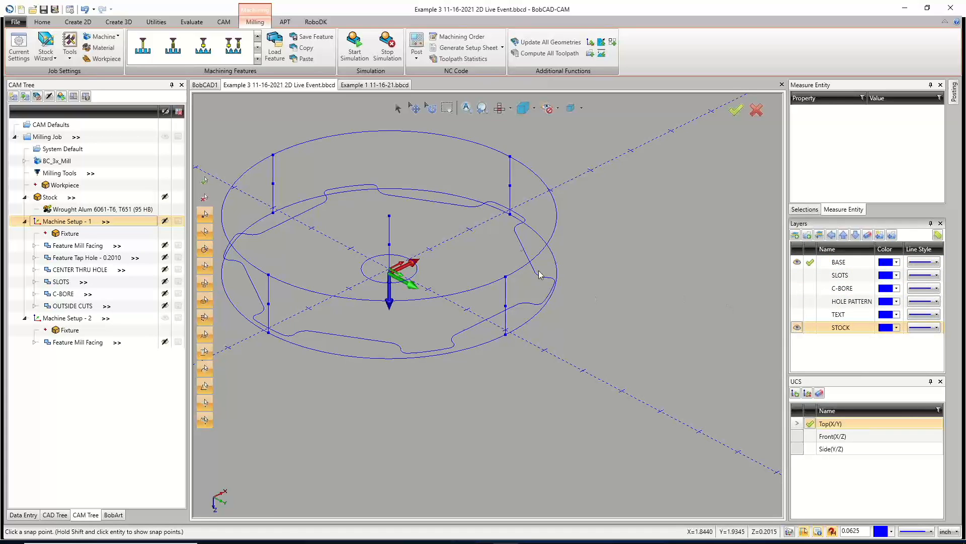
Open Machine Setup - 2's Mill Facing feature settings to review them, then cancel.
click(397, 108)
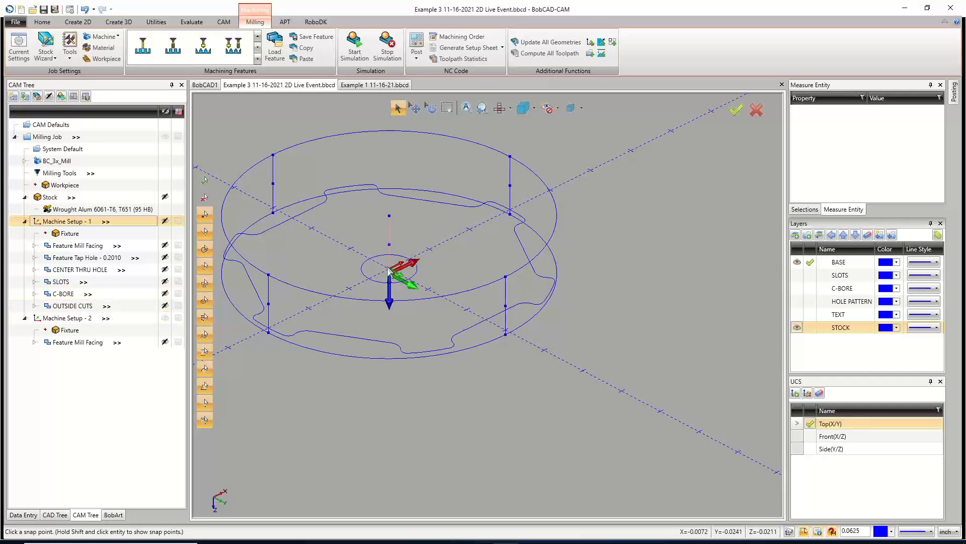
click(67, 341)
right_click(67, 341)
click(111, 61)
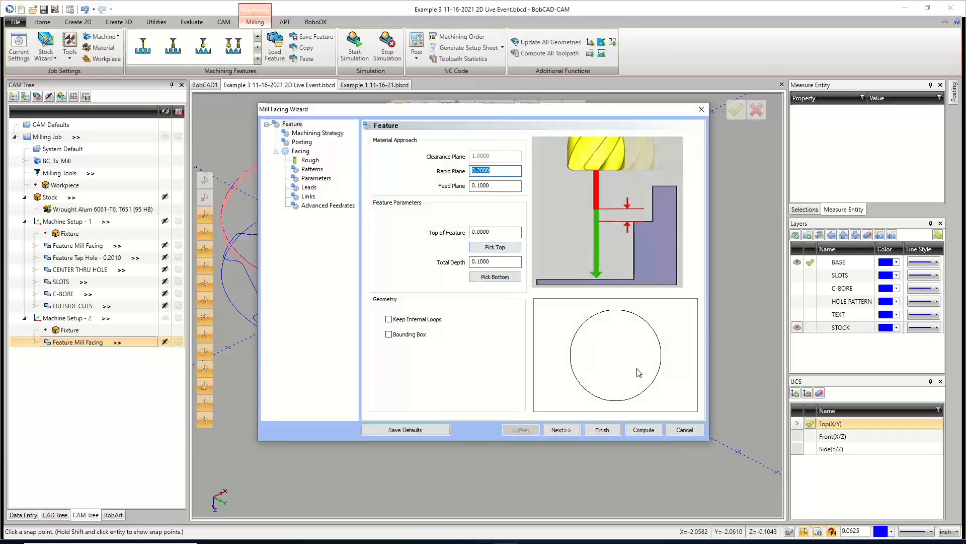
click(684, 429)
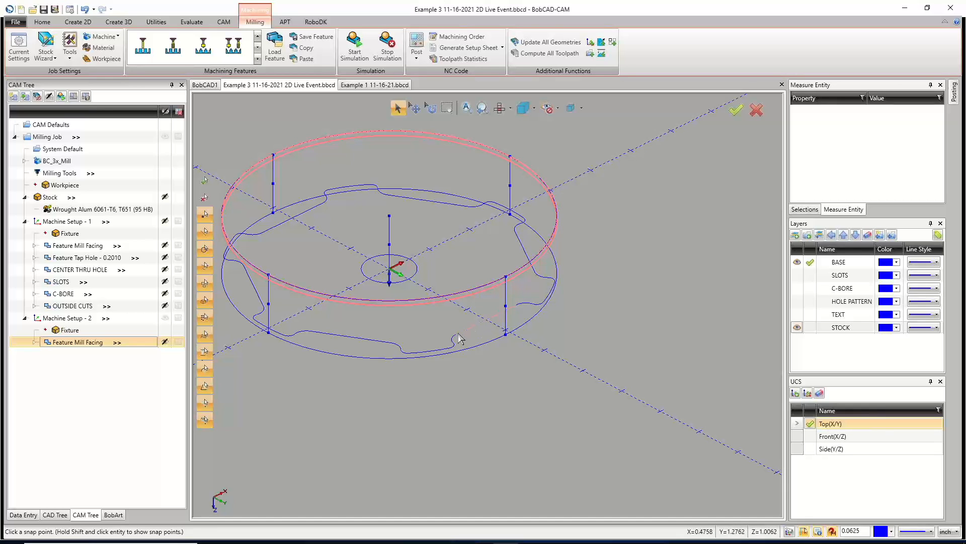
Hide the STOCK layer's geometry so only the part outline and facing toolpath remain.
right_click(426, 320)
click(437, 338)
click(459, 336)
right_click(462, 329)
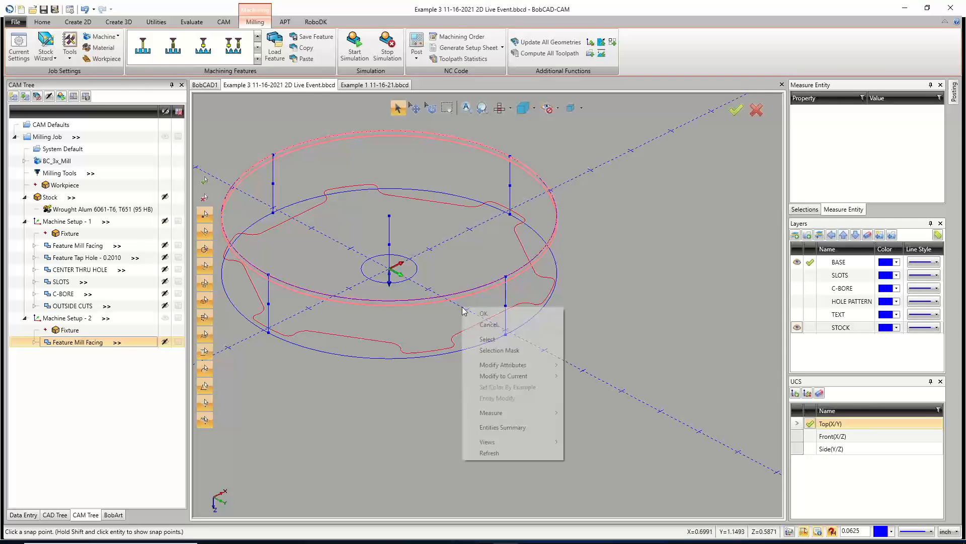
click(820, 235)
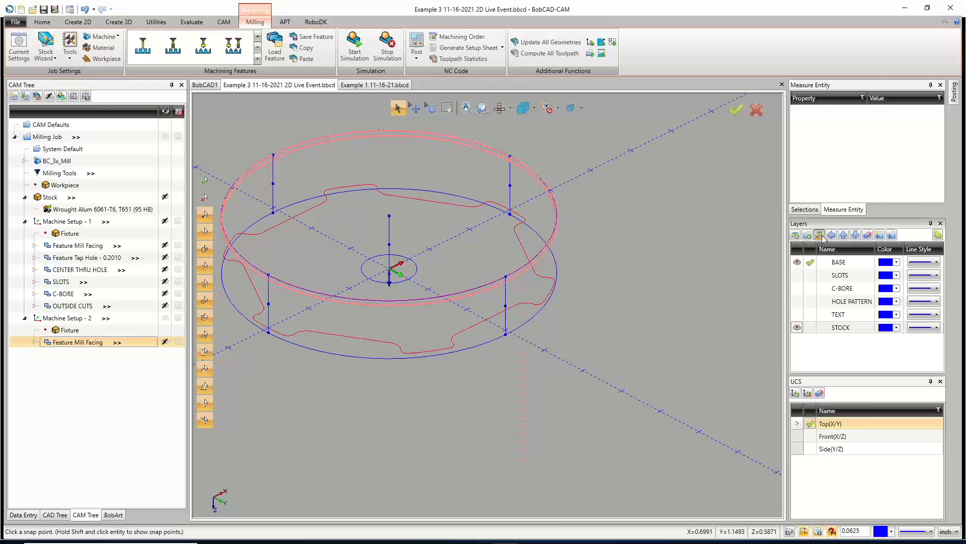
click(796, 328)
right_click(548, 210)
click(571, 227)
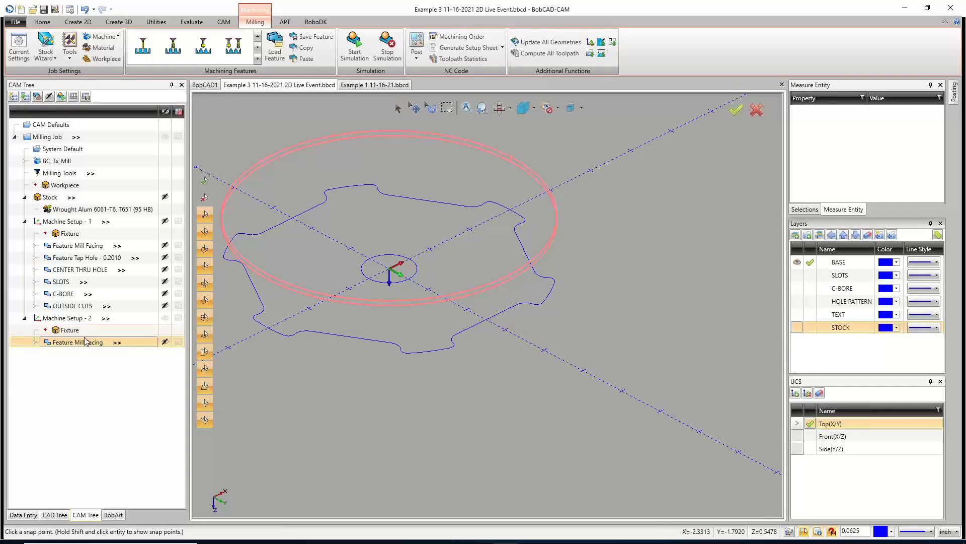
Expand Machine Setup - 2's facing feature to inspect it, then show the SLOTS layer geometry.
click(34, 342)
click(34, 343)
click(35, 342)
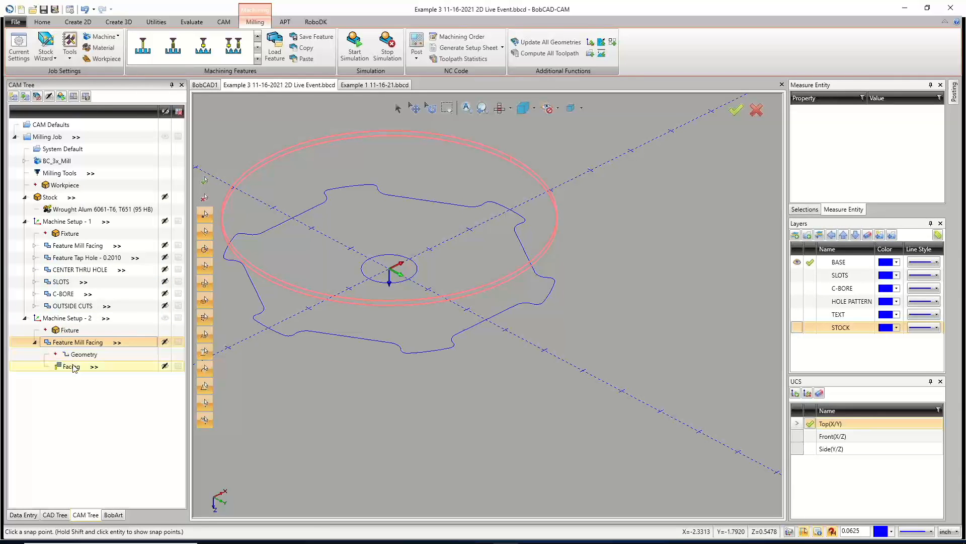
click(35, 344)
scroll(483, 247, down, 3)
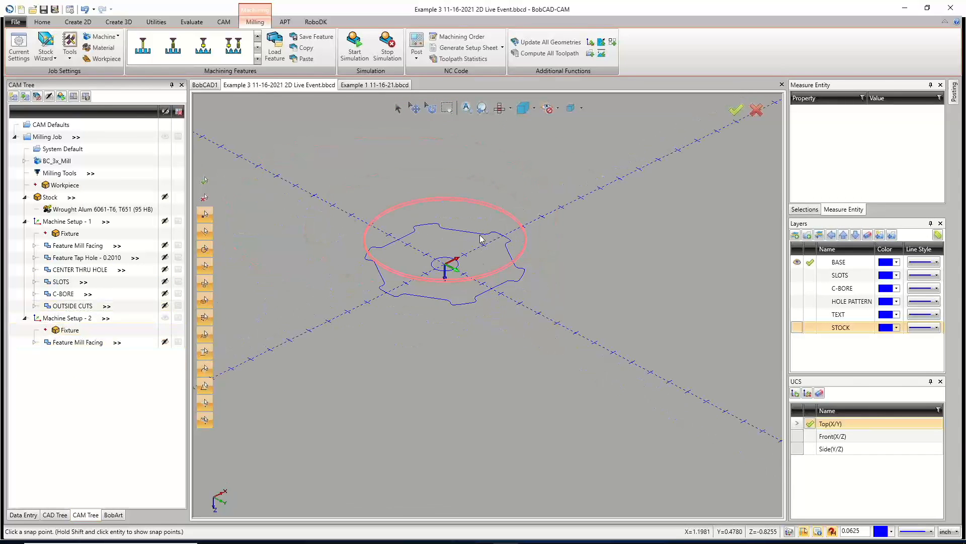
click(798, 276)
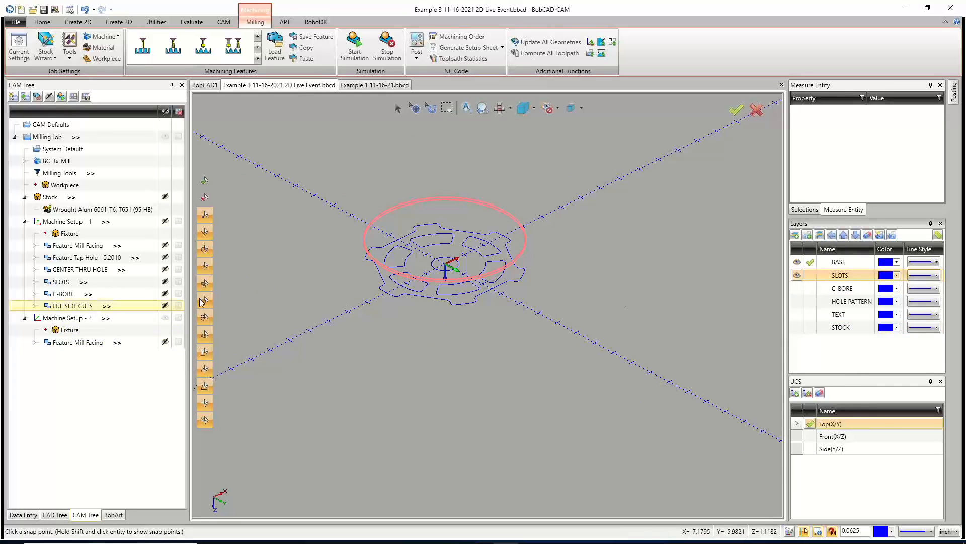
Copy the SLOTS feature with geometry into Machine Setup - 2, accepting the update to its work offset.
right_click(62, 285)
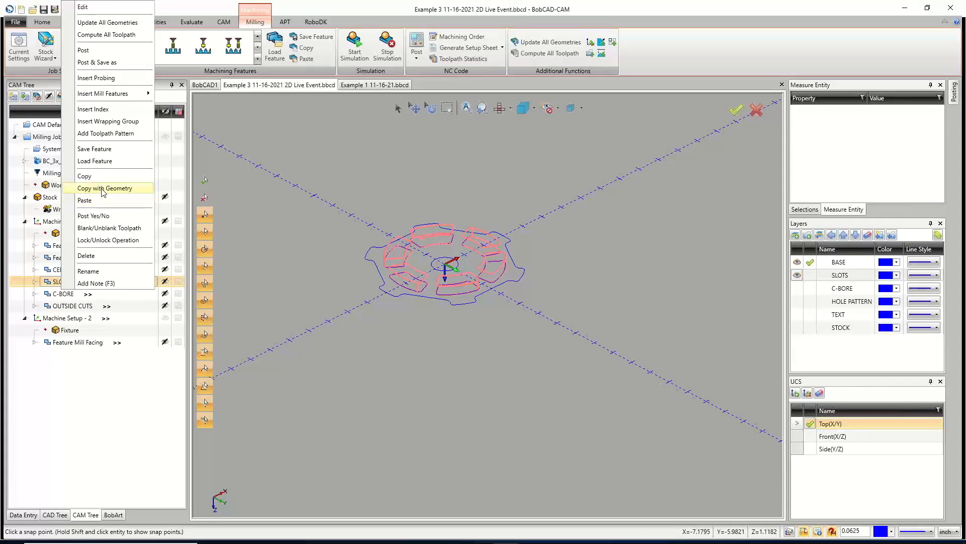
click(102, 188)
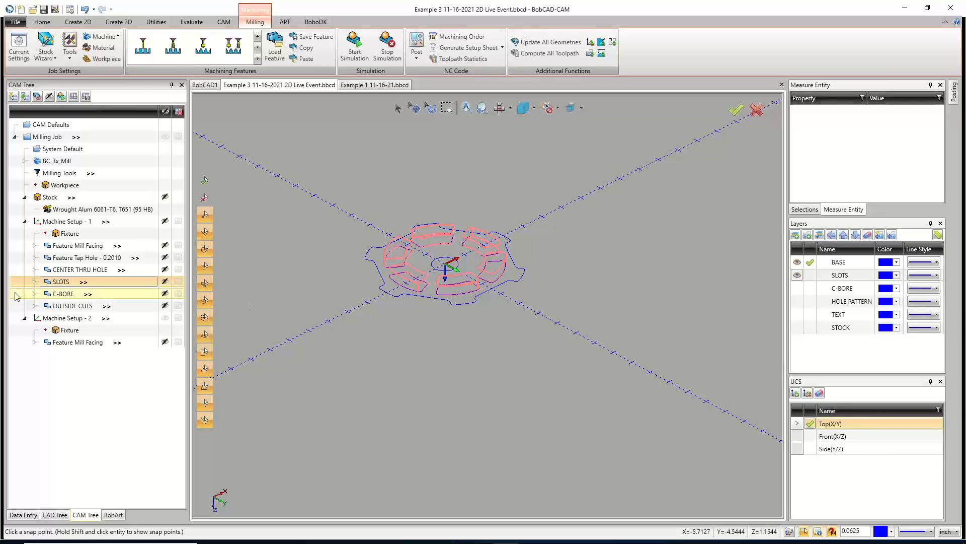
right_click(57, 318)
click(91, 271)
click(514, 311)
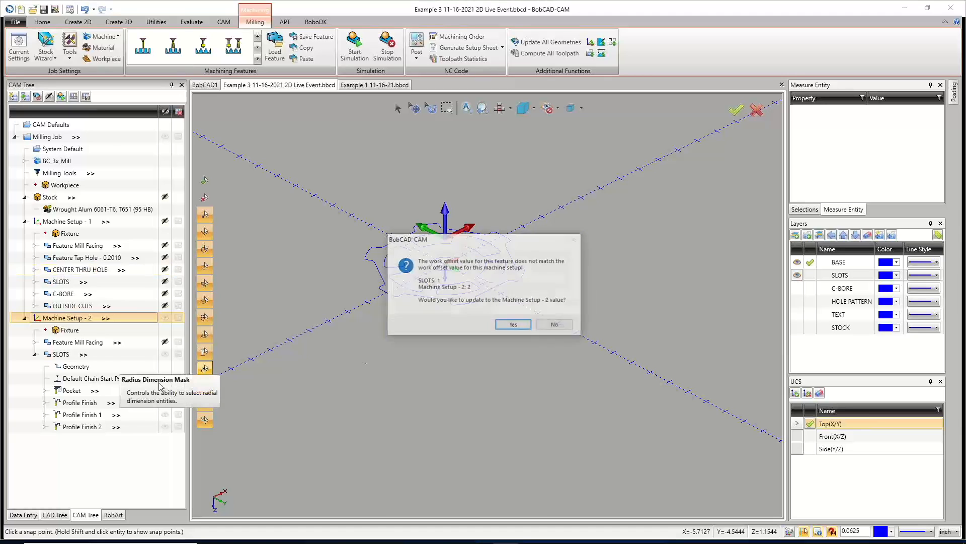
click(513, 325)
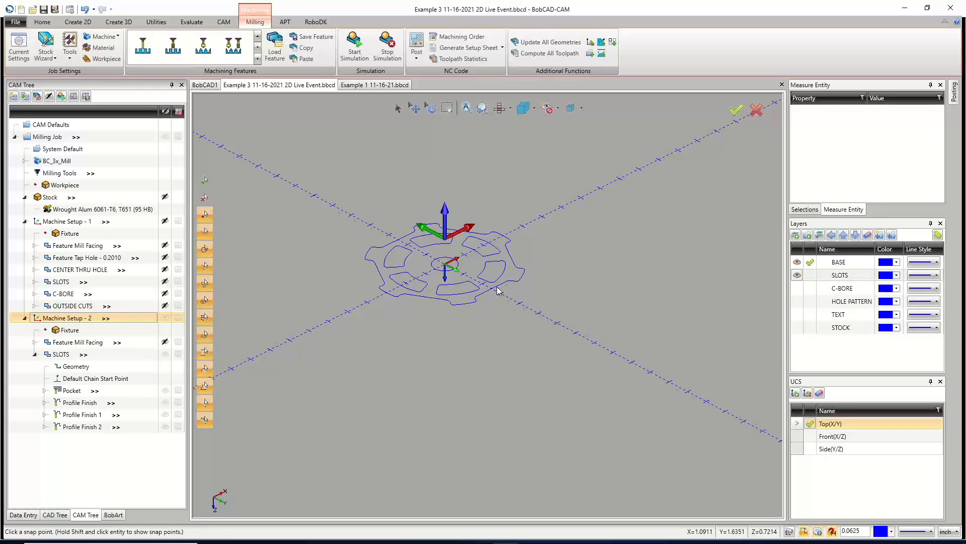
Open the copied SLOTS feature's settings and compute its toolpath.
right_click(61, 353)
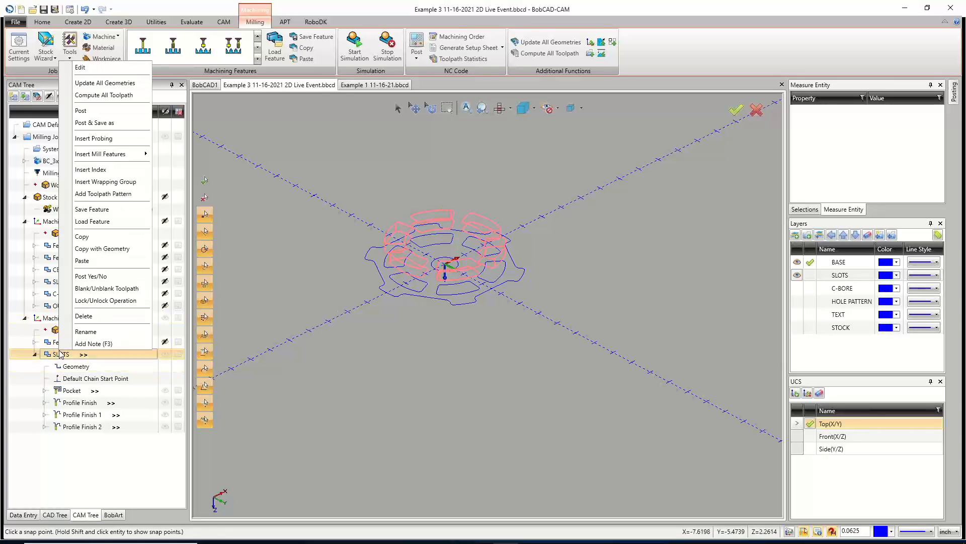
click(105, 70)
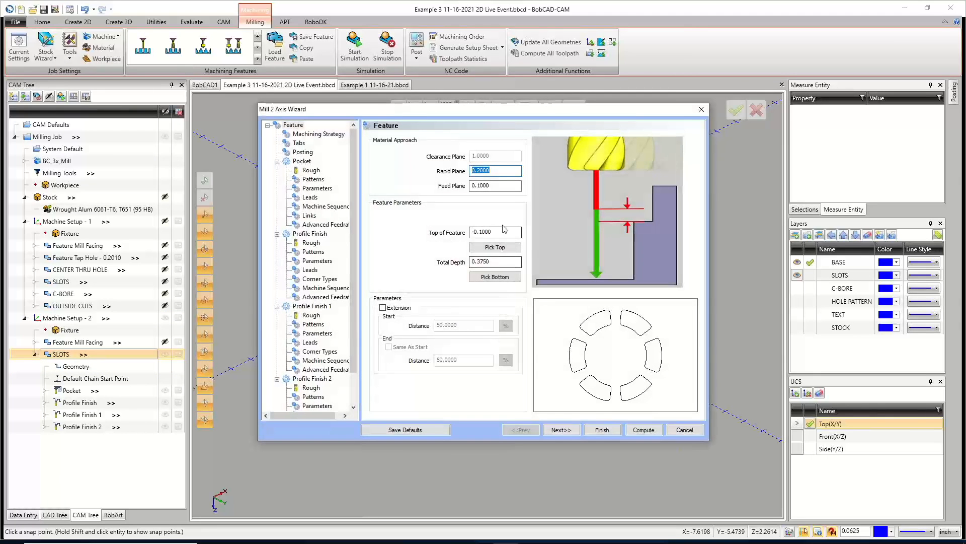
click(491, 232)
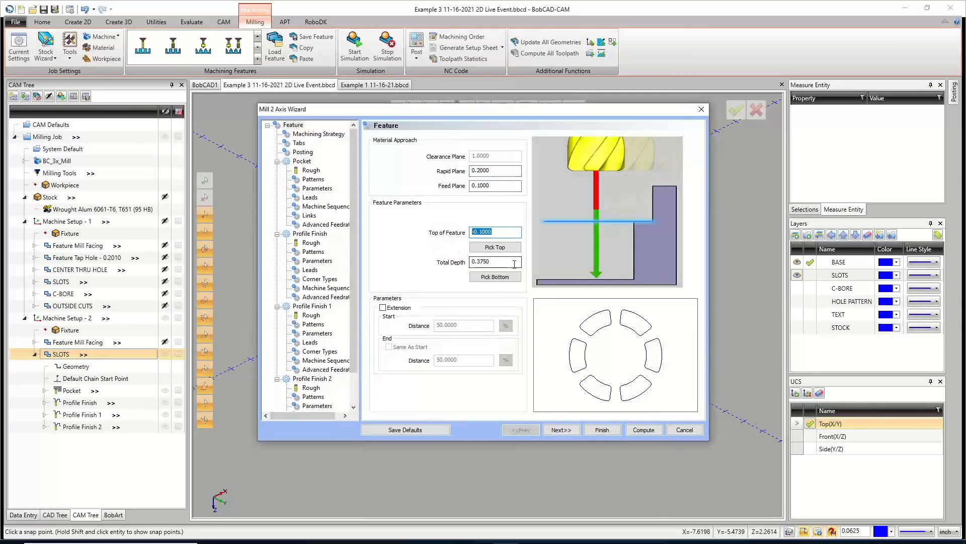
key(Tab)
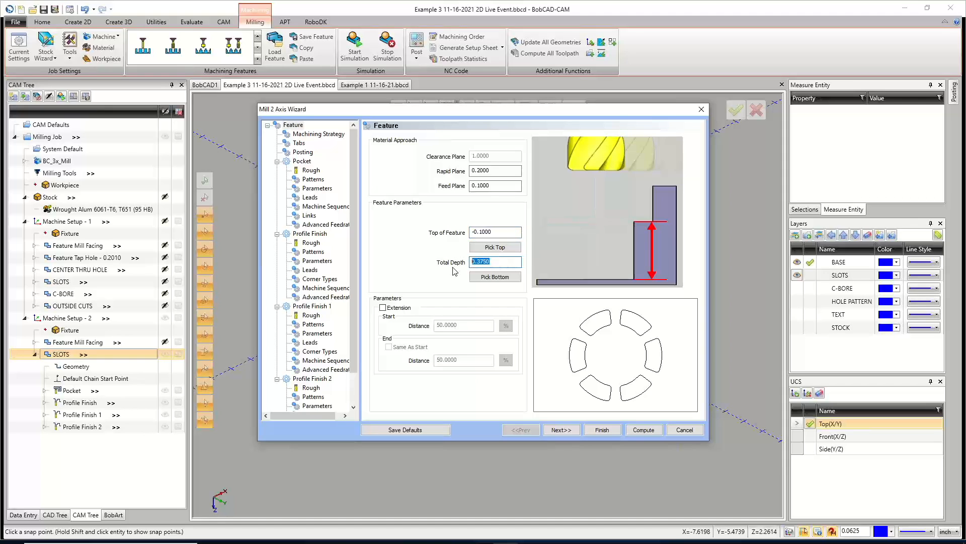
click(644, 429)
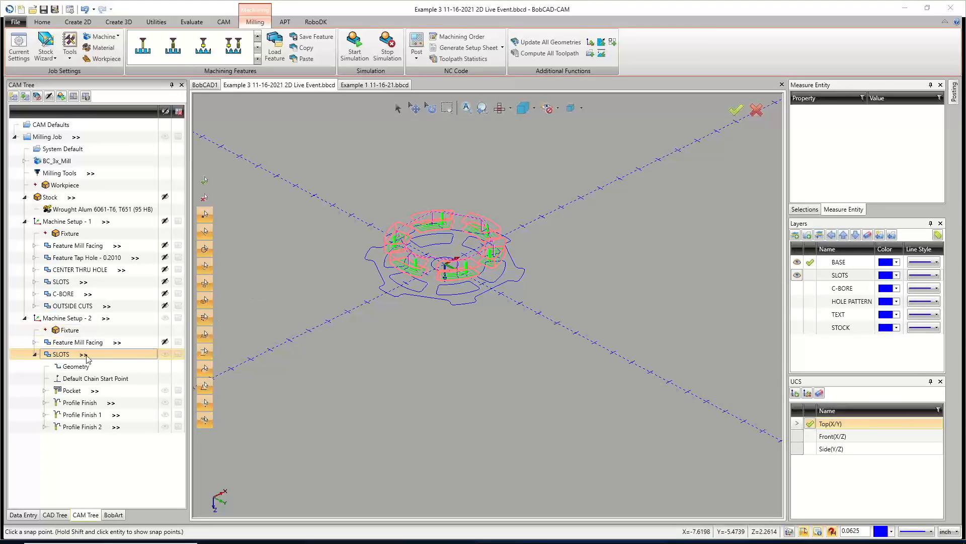
Hide the copied SLOTS toolpath and collapse the feature in Machine Setup - 2.
scroll(491, 267, up, 2)
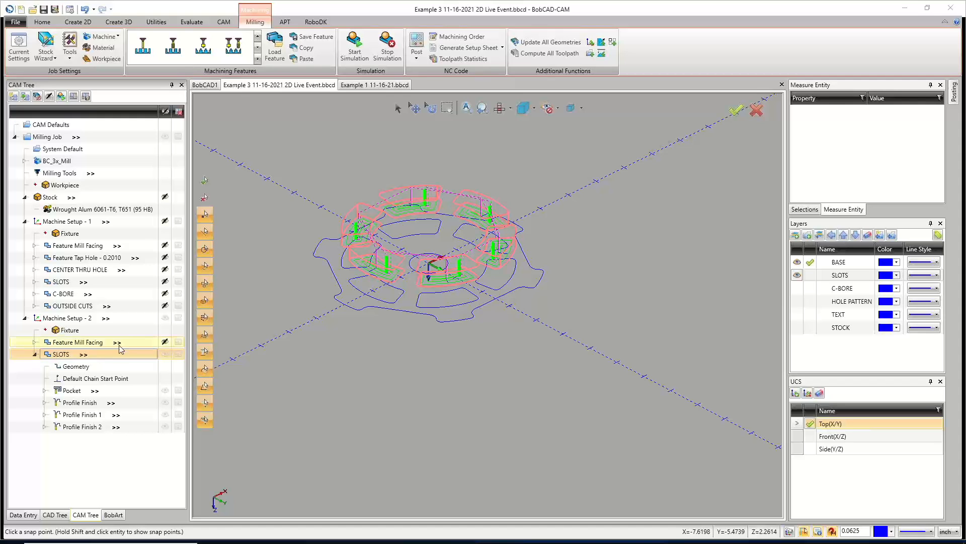
click(164, 354)
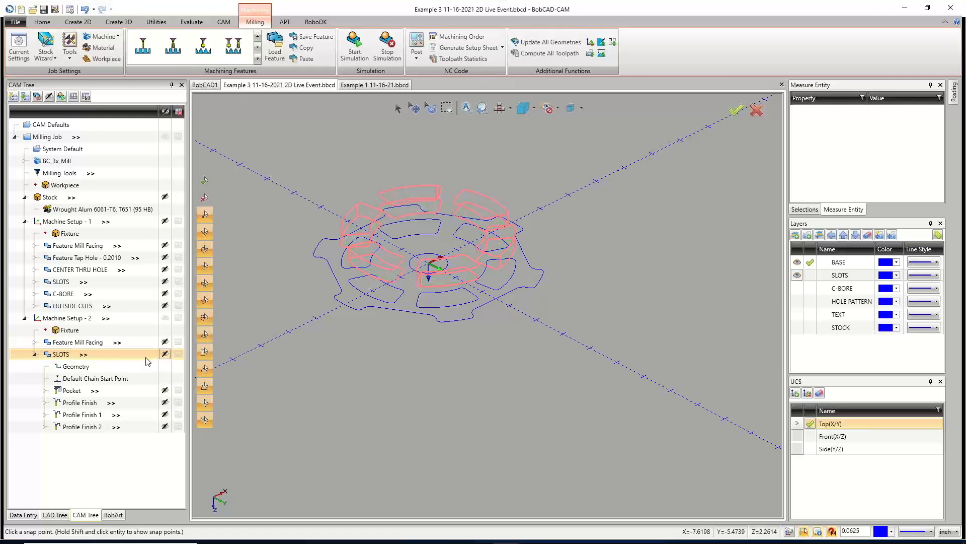
click(35, 355)
click(69, 319)
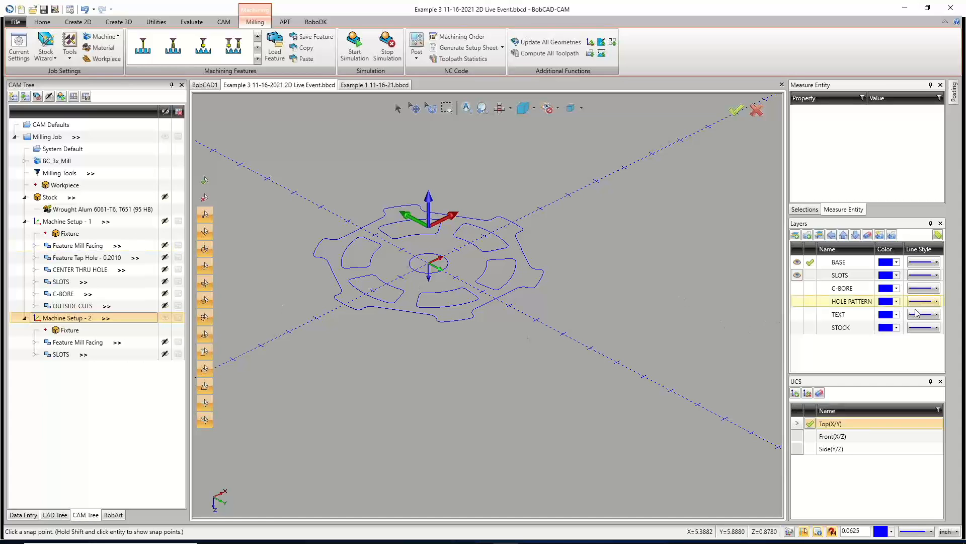
Show the C-BORE layer and copy the C-BORE feature from Machine Setup - 1.
click(797, 288)
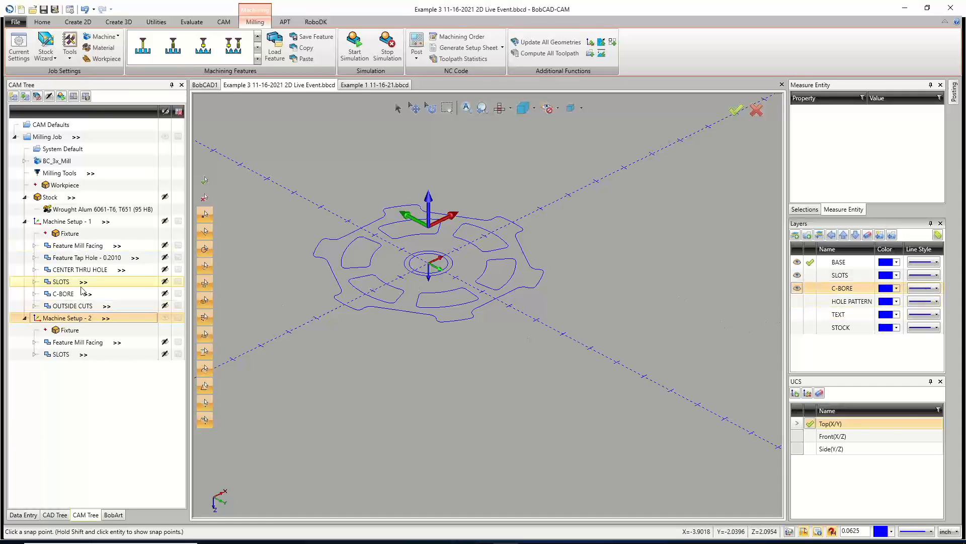
right_click(69, 297)
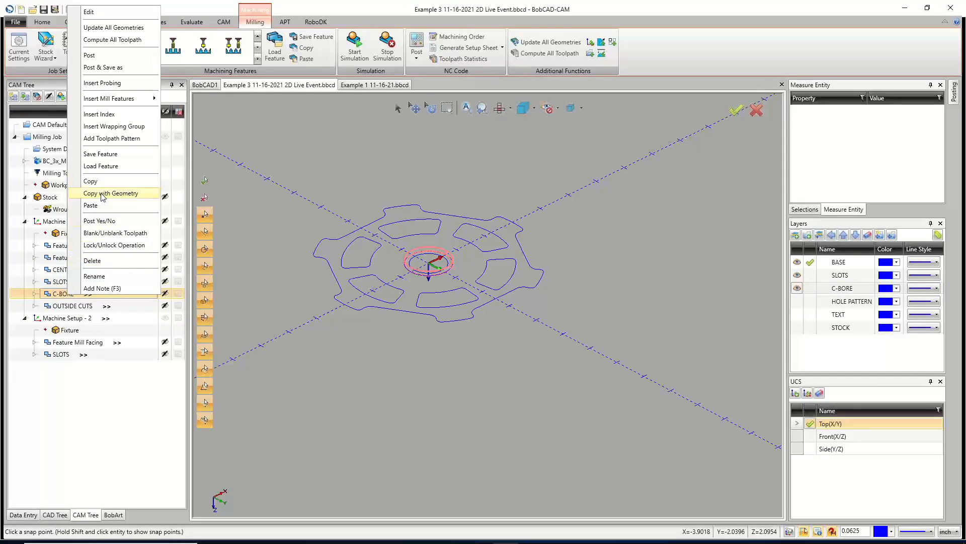
click(90, 181)
Paste the C-BORE feature into Machine Setup - 2 without loading its top and depth values.
right_click(74, 318)
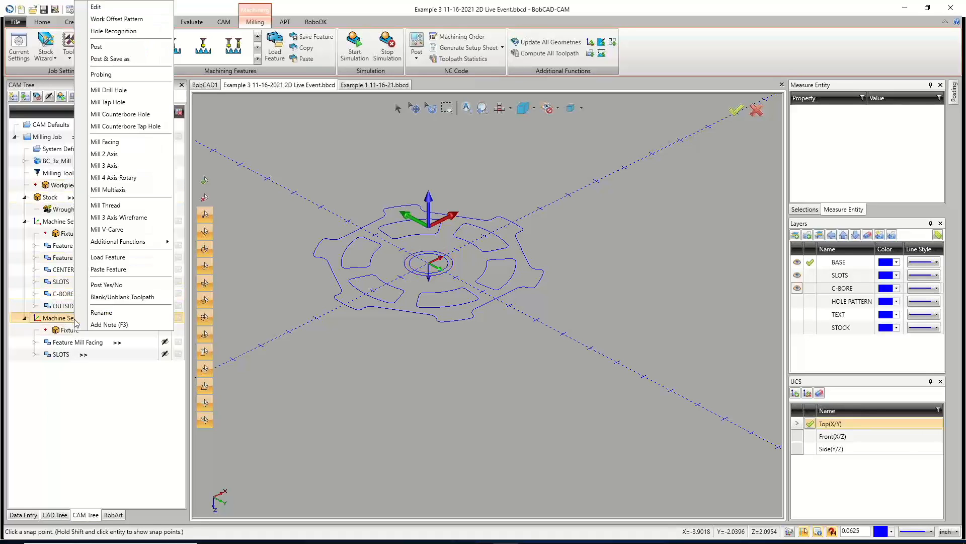
click(105, 269)
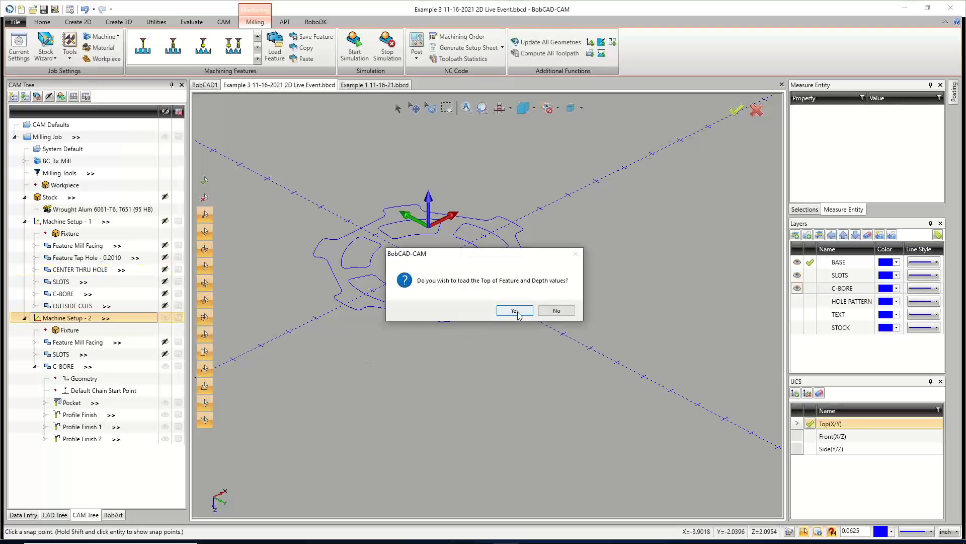
click(557, 311)
click(515, 325)
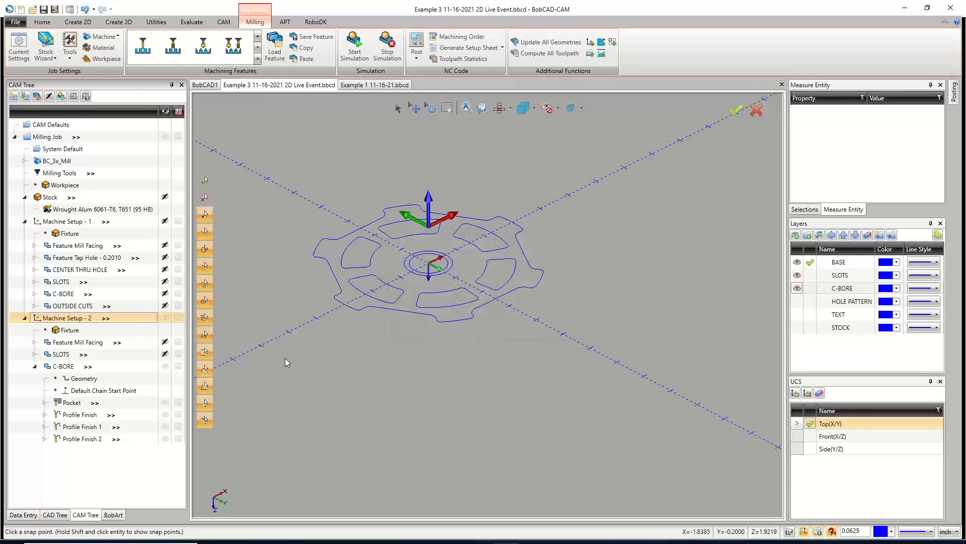
Reselect the copied C-BORE feature's geometry as the counterbore arc, with top at -0.1 and depth 0.125.
right_click(83, 381)
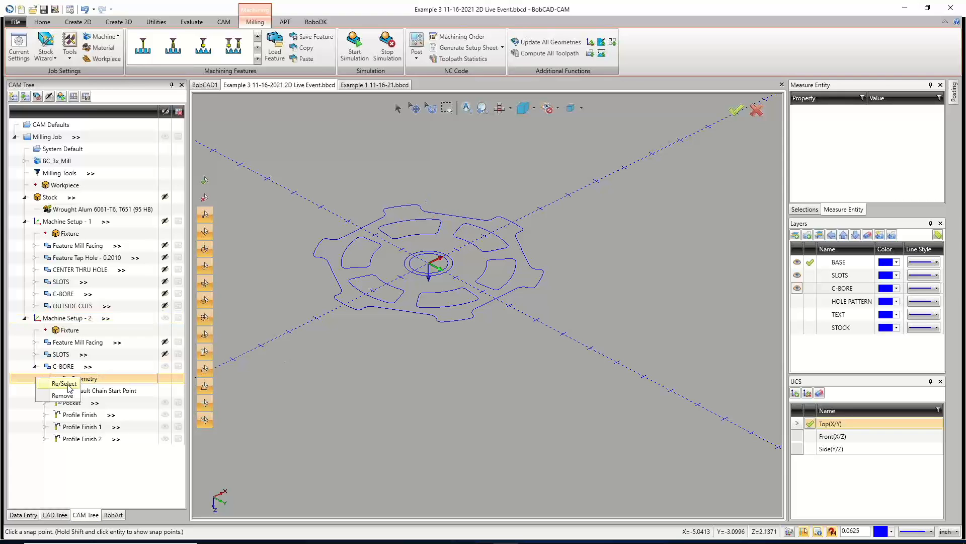
click(65, 384)
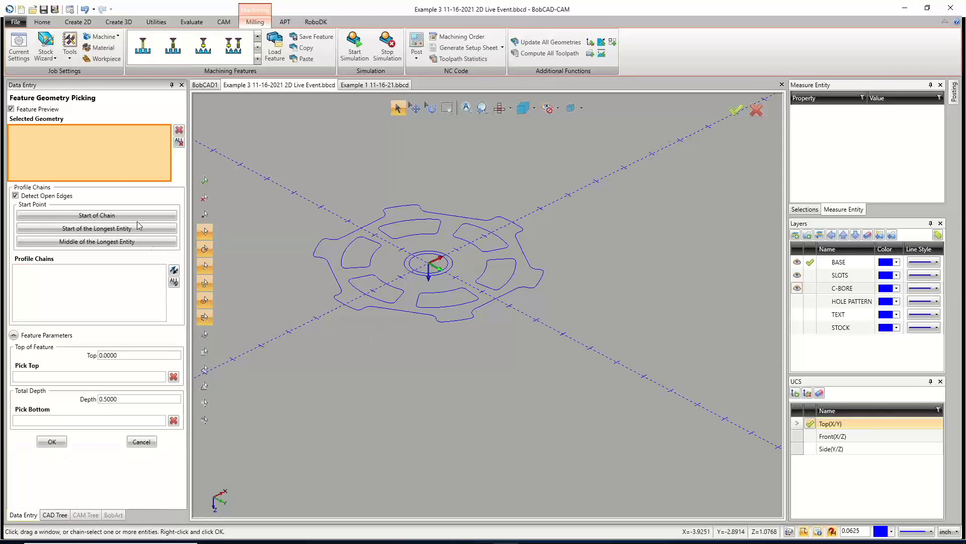
click(415, 274)
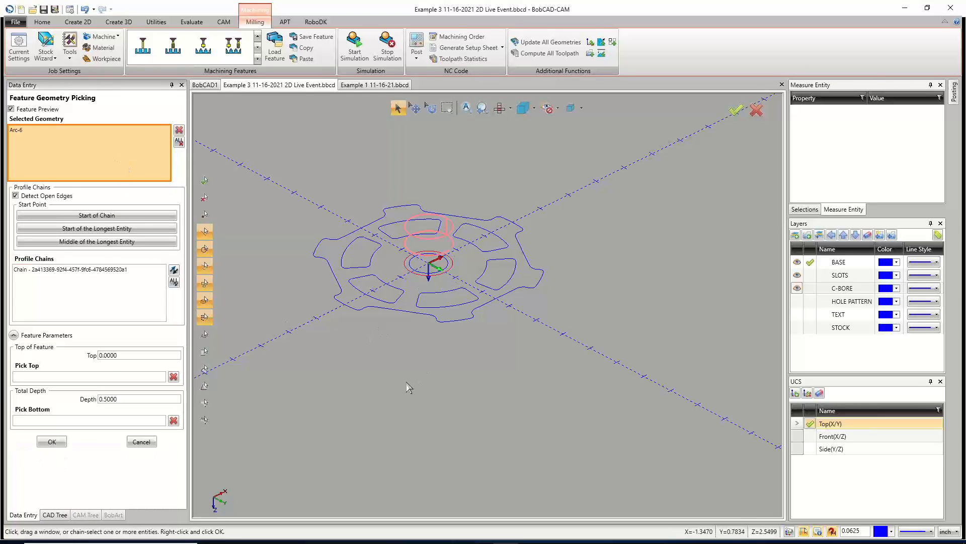
double_click(126, 353)
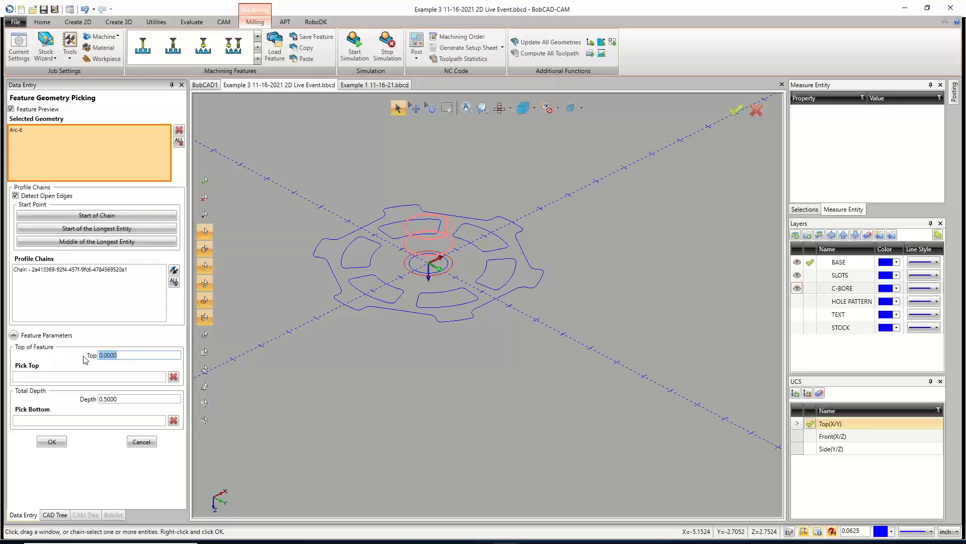
text(-0)
text(.1)
key(Tab)
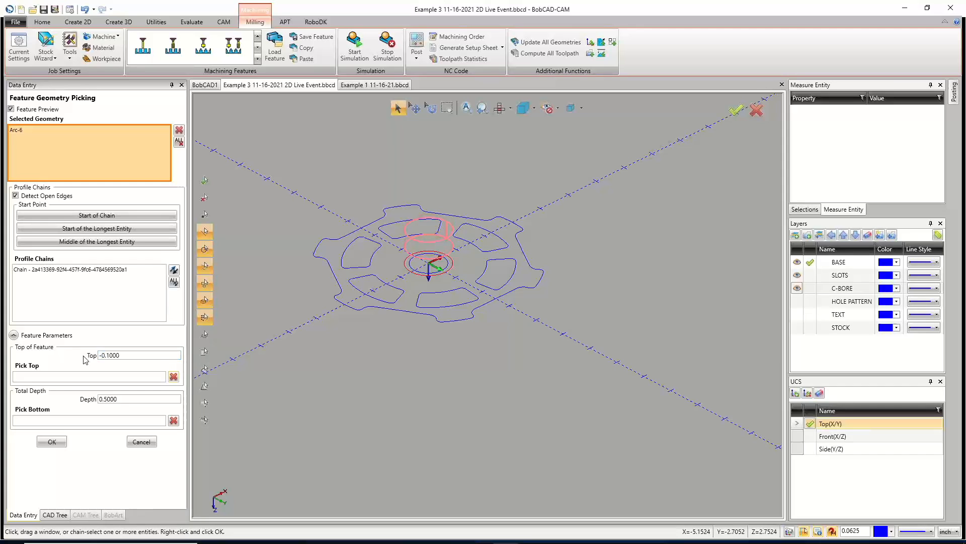
drag(119, 398, 80, 399)
text(.)
click(58, 277)
click(52, 441)
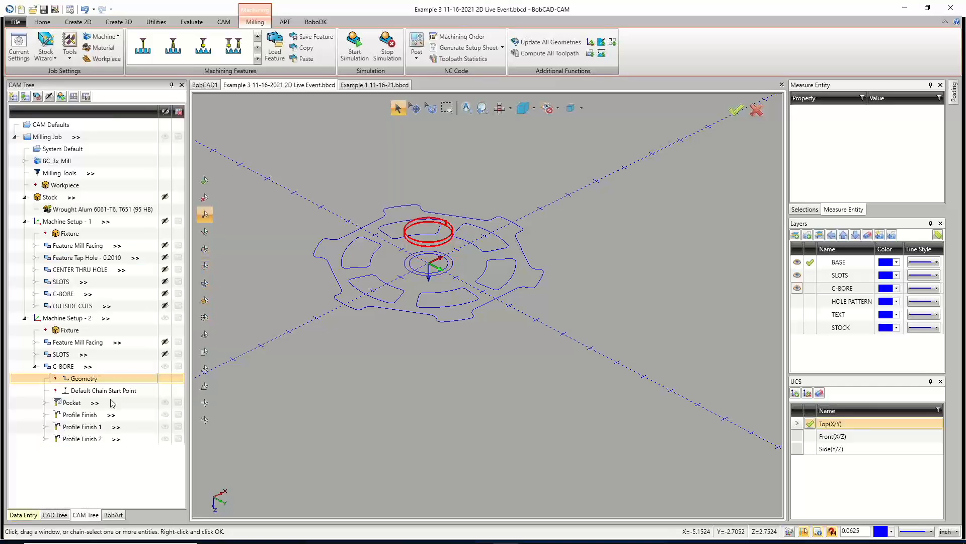
Compute the toolpath for the copied C-BORE feature.
right_click(75, 366)
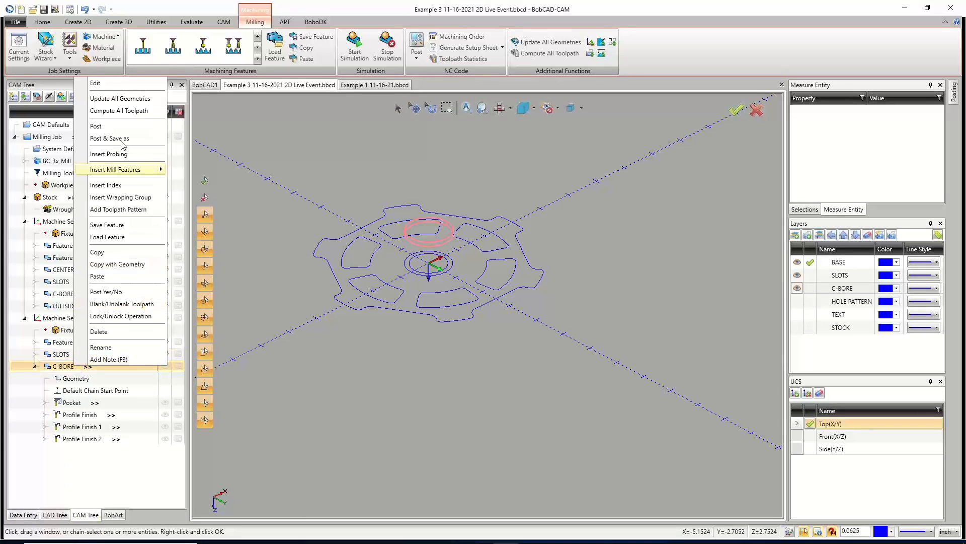
click(120, 111)
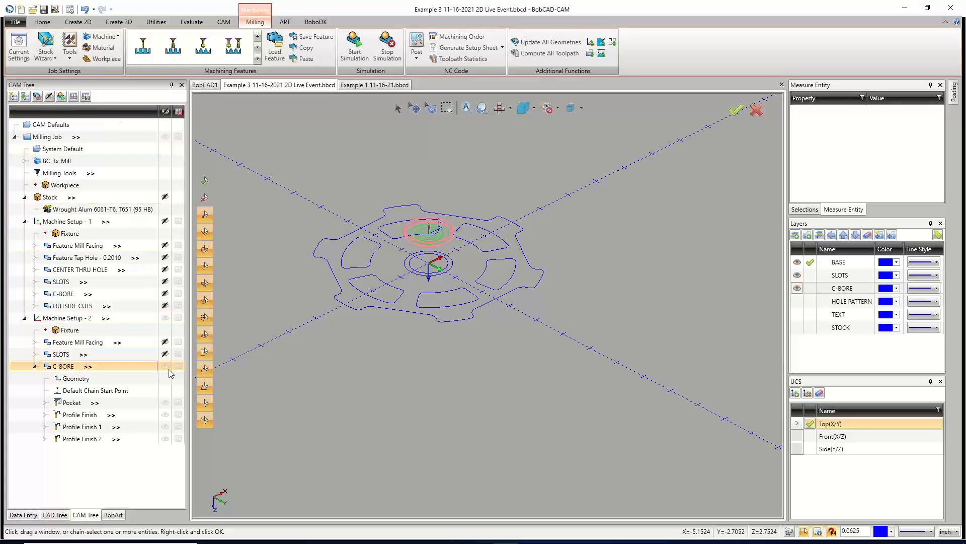
scroll(478, 311, down, 2)
scroll(467, 303, up, 2)
scroll(477, 299, down, 2)
scroll(410, 307, up, 1)
scroll(413, 304, up, 1)
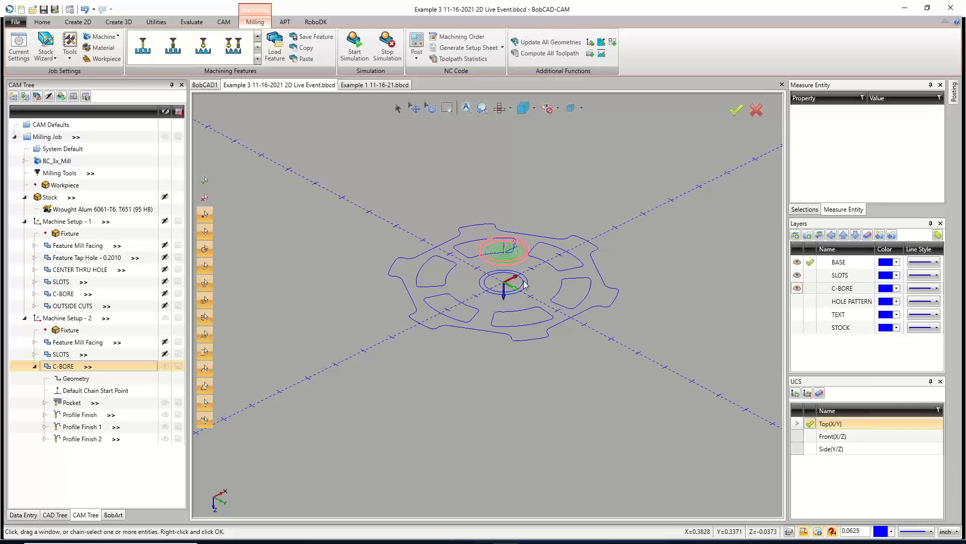
Collapse the copied C-BORE feature in Machine Setup - 2 and show the HOLE PATTERN layer.
click(68, 318)
scroll(507, 285, down, 5)
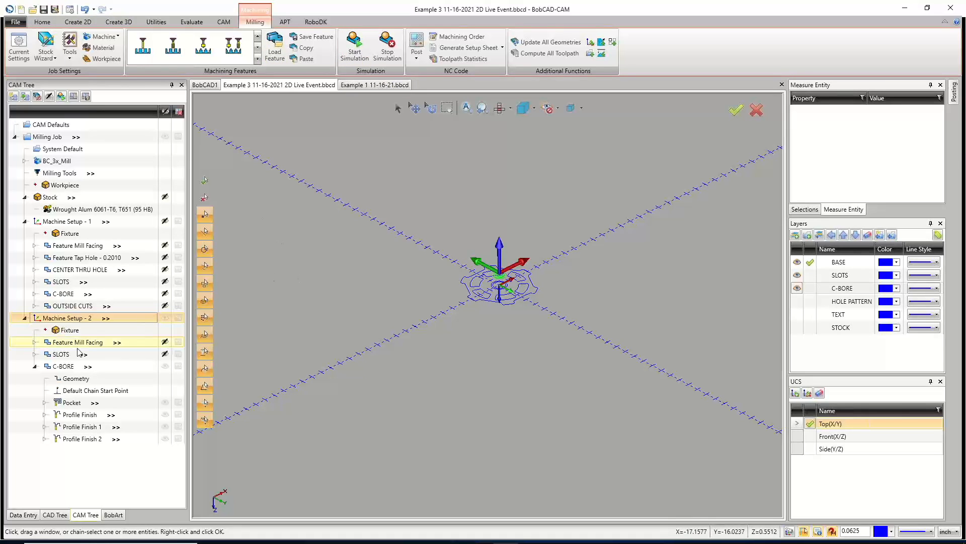
click(35, 371)
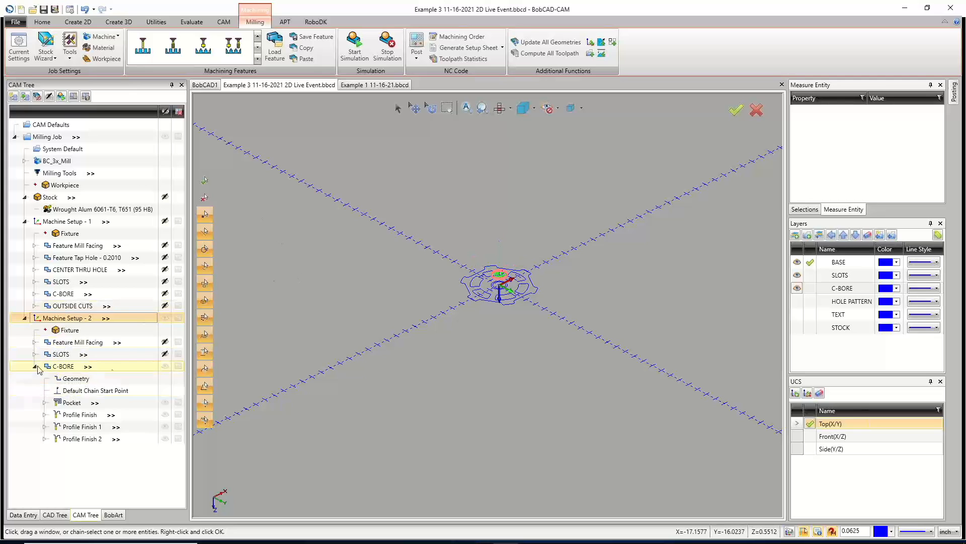
click(166, 367)
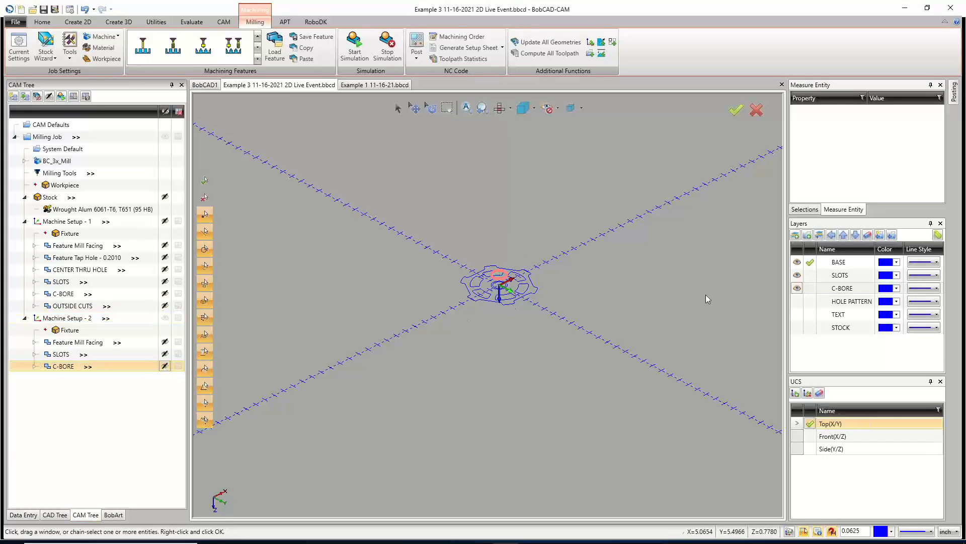
click(797, 301)
scroll(475, 346, up, 5)
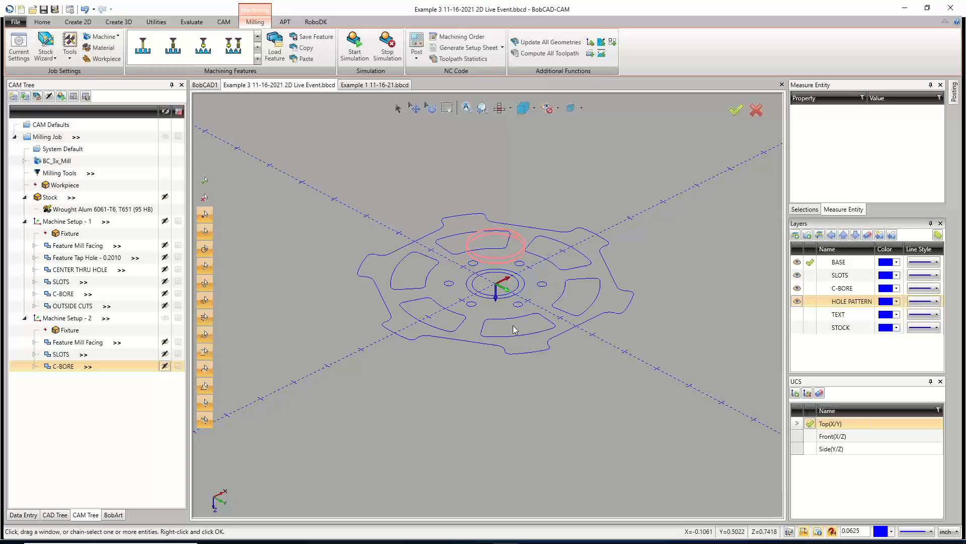
Simulate the complete milling job at a reduced run speed, scrubbing through and orbiting the result.
click(355, 47)
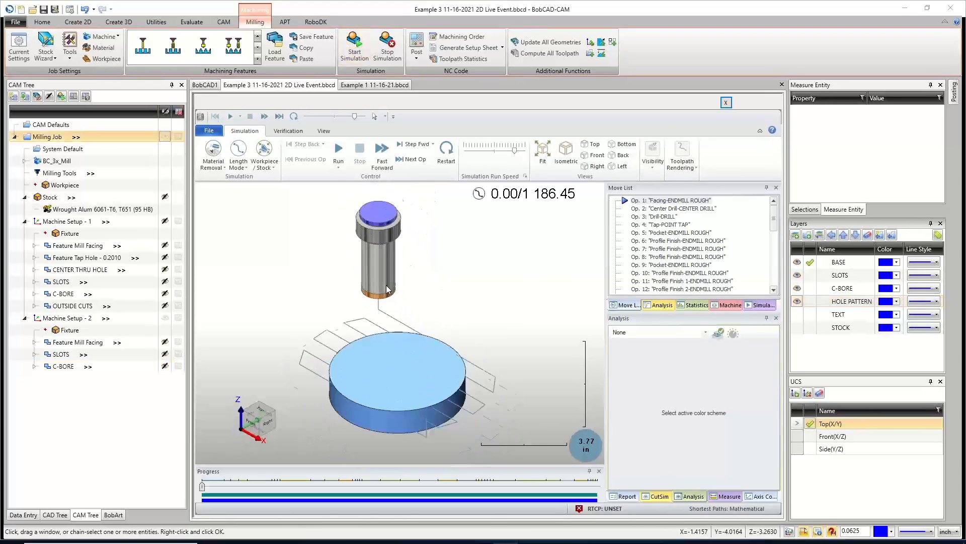
scroll(378, 347, up, 1)
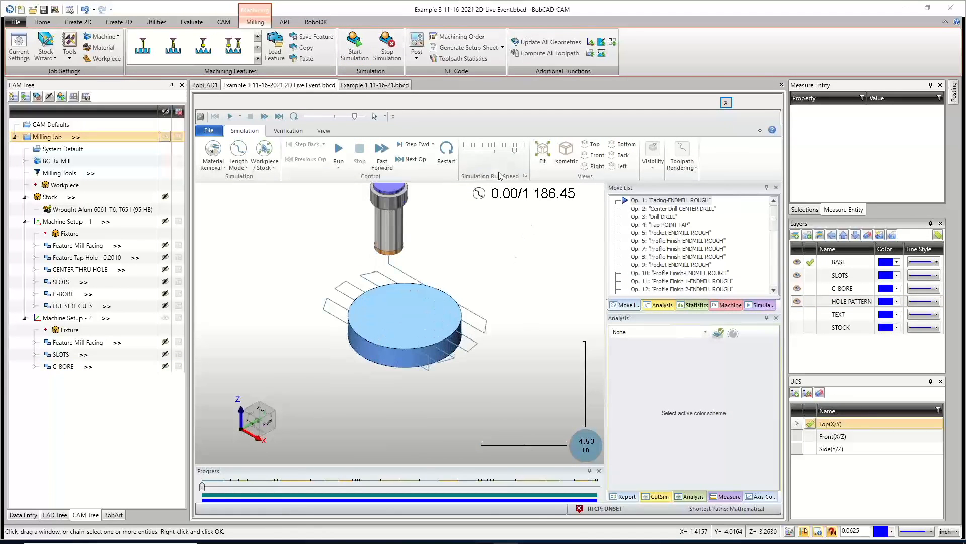
drag(515, 149, 492, 150)
click(503, 151)
click(339, 151)
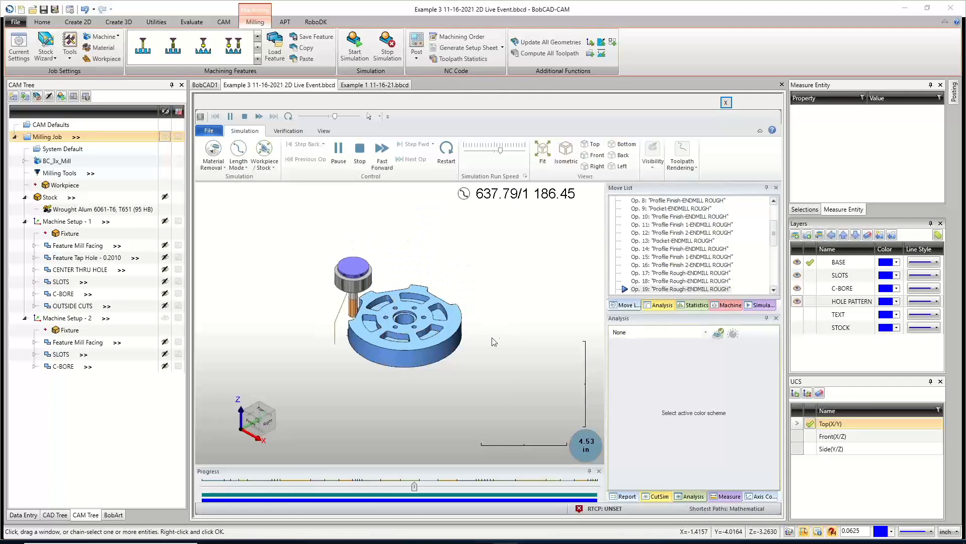
middle_drag(435, 412, 384, 424)
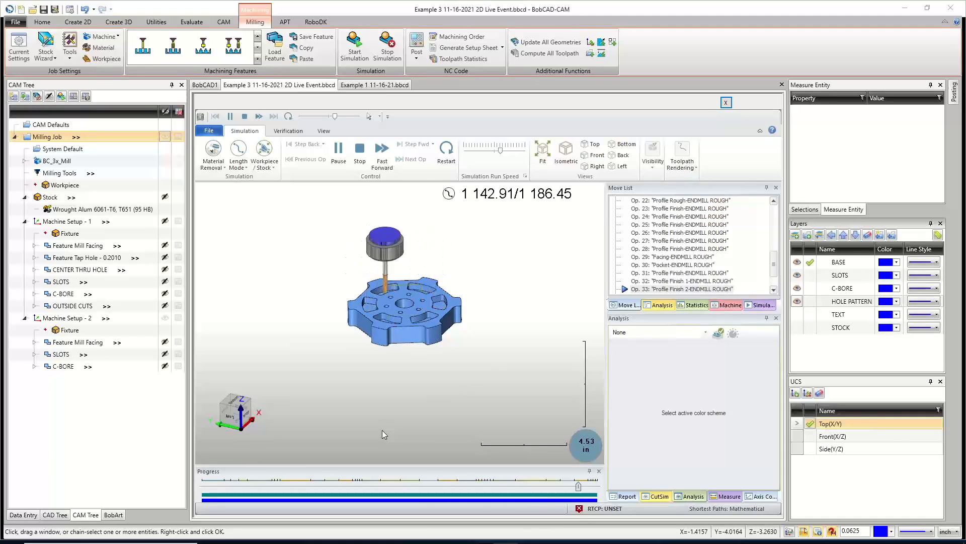
middle_drag(397, 391, 424, 358)
scroll(403, 310, down, 3)
scroll(402, 311, up, 3)
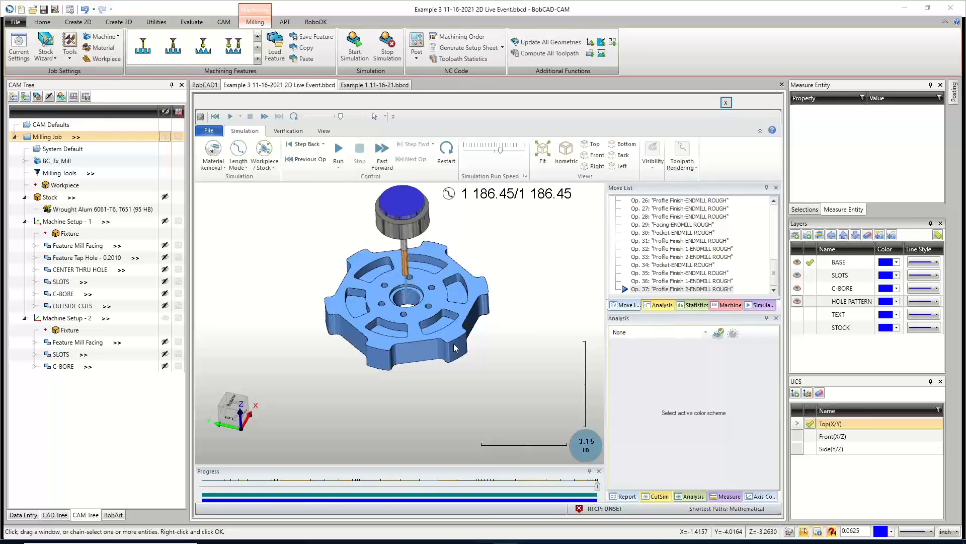
scroll(415, 363, up, 1)
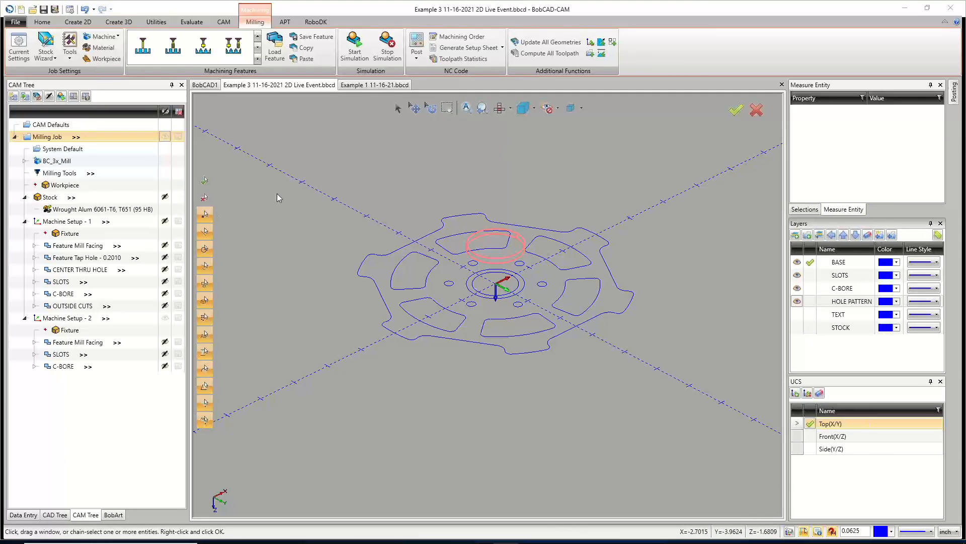
Turn posting off for every feature except the Feature Mill Facing operations of both machine setups.
double_click(56, 162)
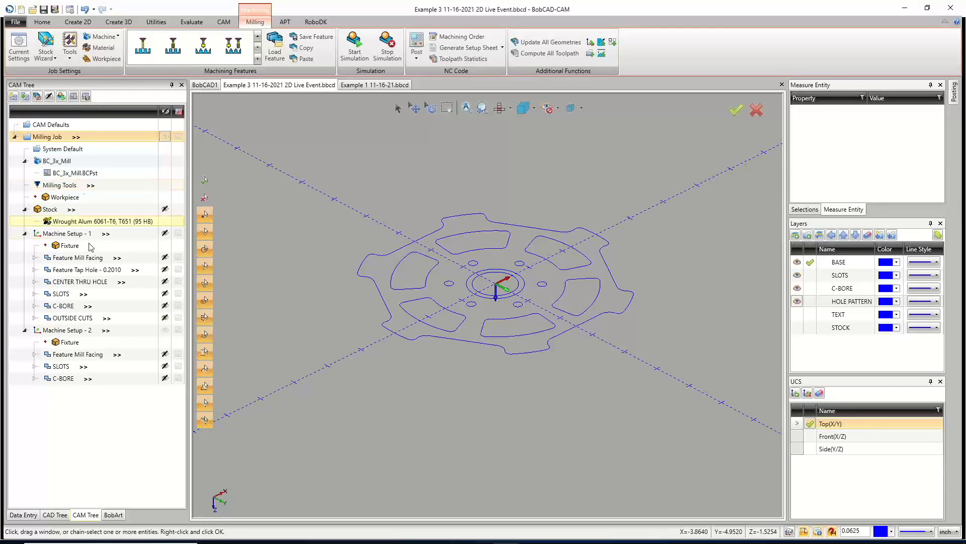
right_click(74, 236)
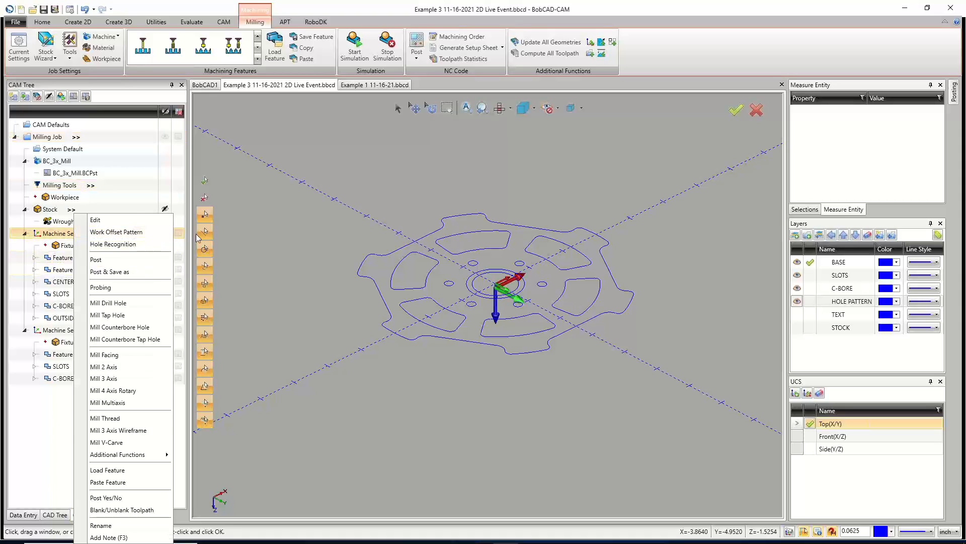
click(175, 236)
click(178, 236)
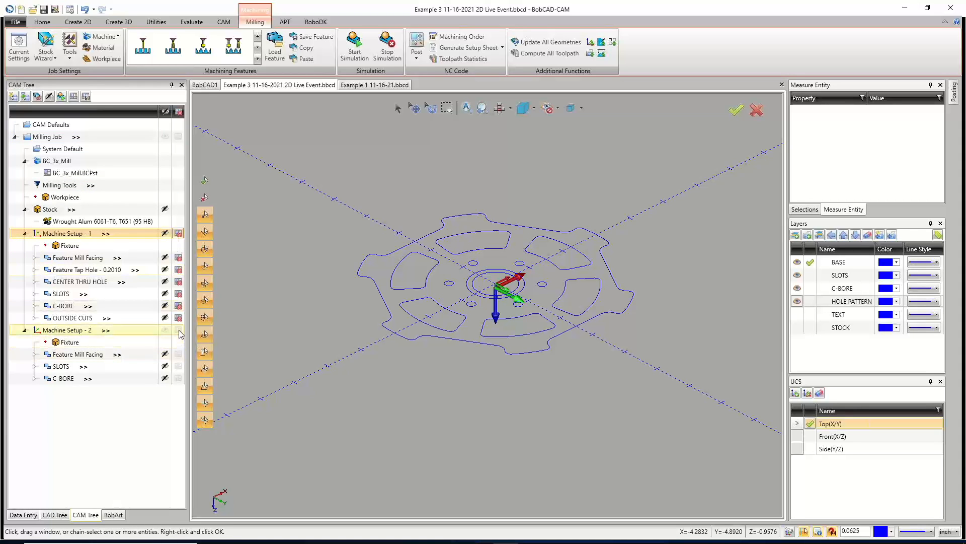
click(178, 331)
click(178, 354)
click(178, 259)
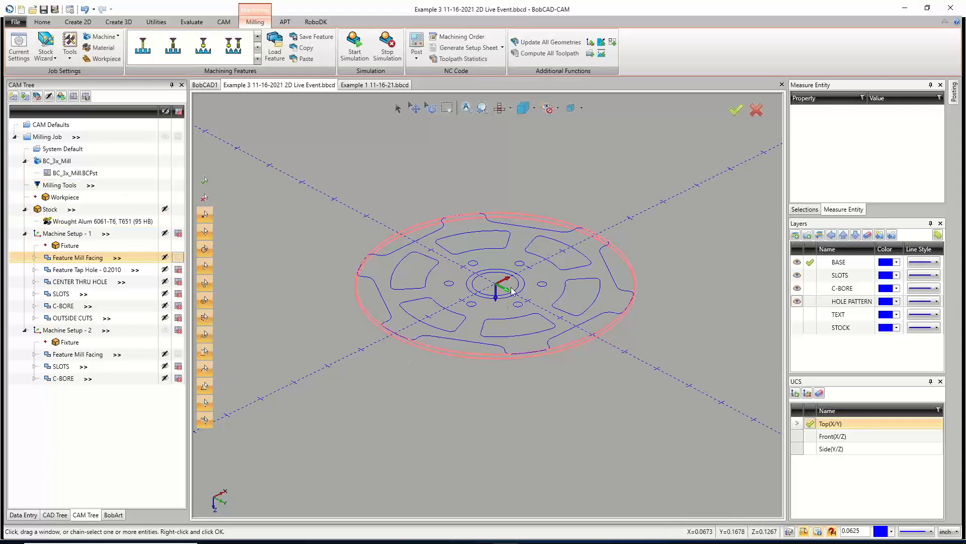
Post the NC program for the facing operations.
right_click(49, 137)
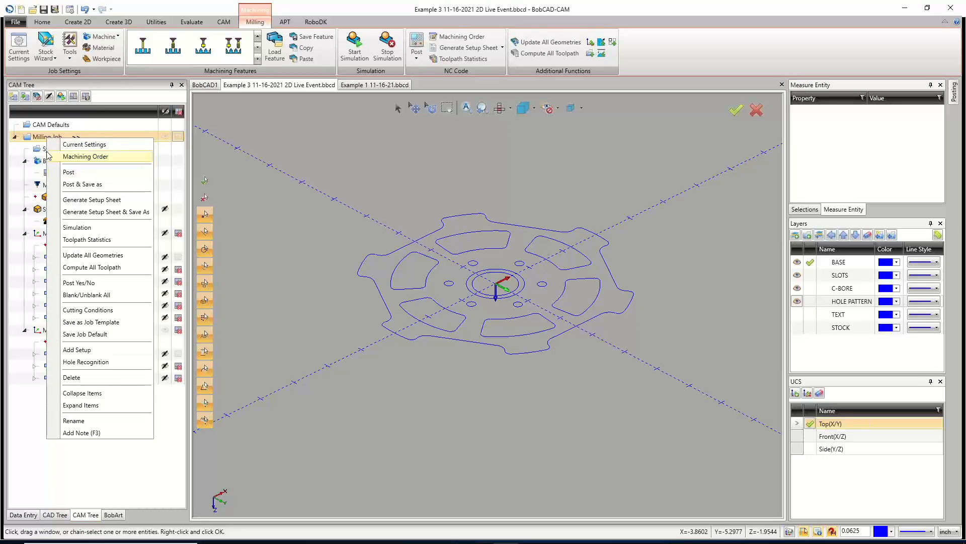
click(319, 186)
click(416, 41)
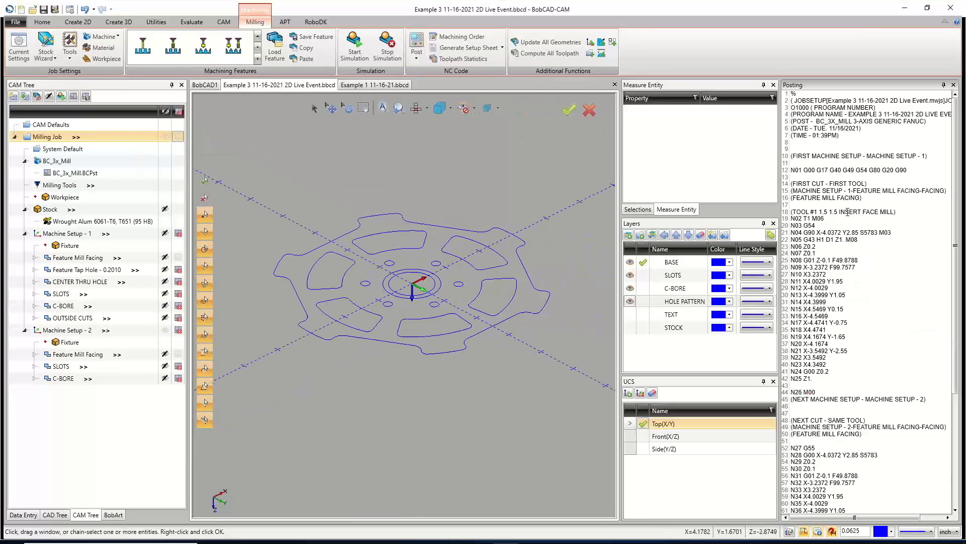
scroll(846, 215, down, 2)
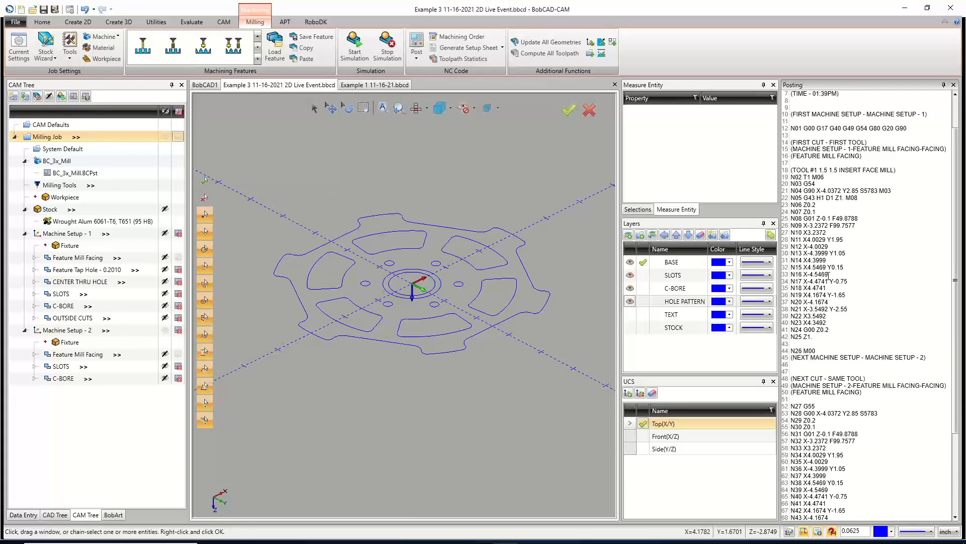
Inspect the posted code's work offsets and program stop between the two machine setups.
drag(819, 184, 790, 184)
scroll(820, 285, down, 4)
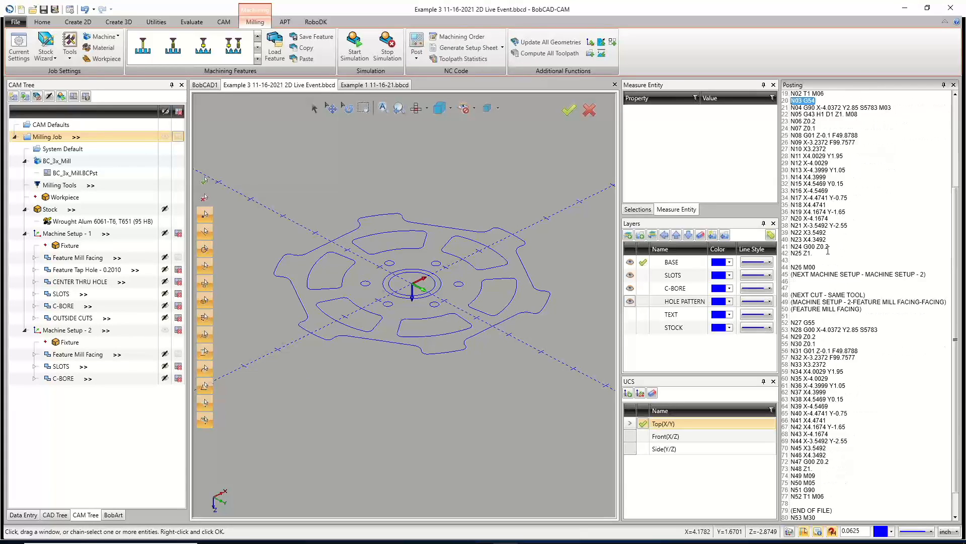
drag(816, 324, 785, 325)
click(841, 308)
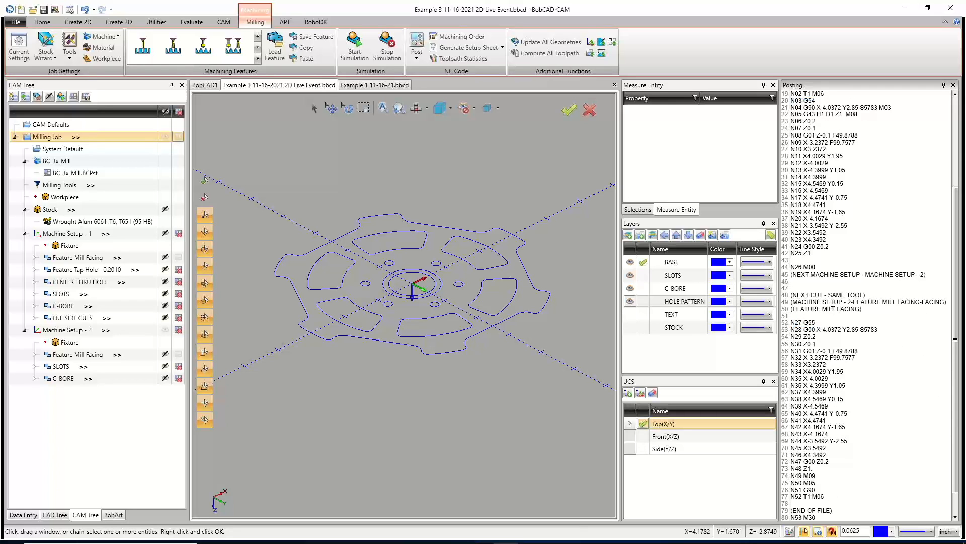
drag(818, 266, 789, 267)
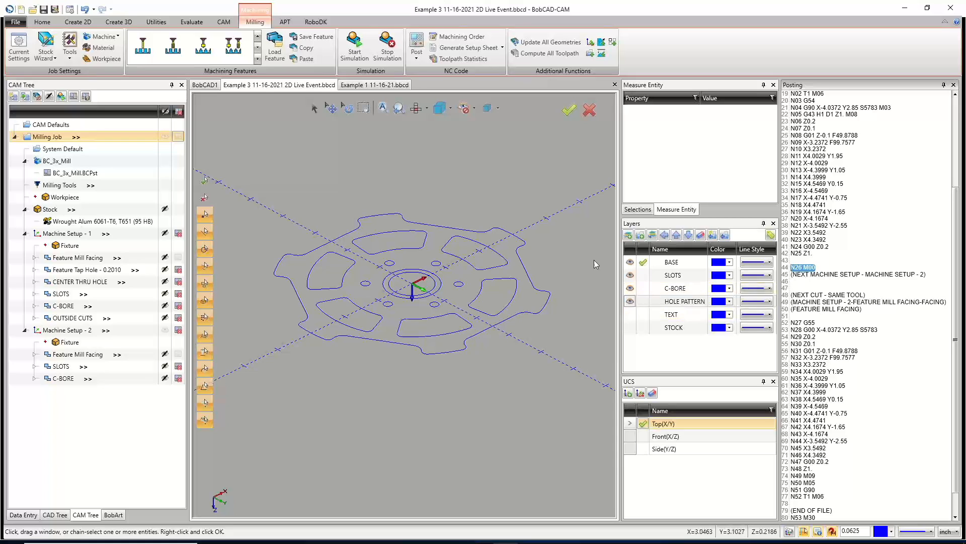
Post NC code for Machine Setup - 1 alone, with Machine Setup - 2 excluded from posting.
click(176, 333)
click(178, 234)
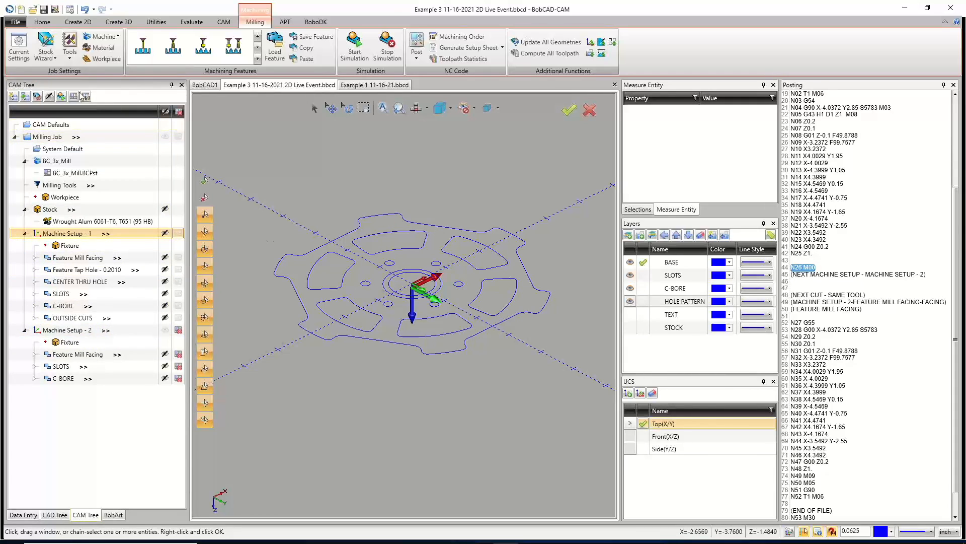
click(417, 44)
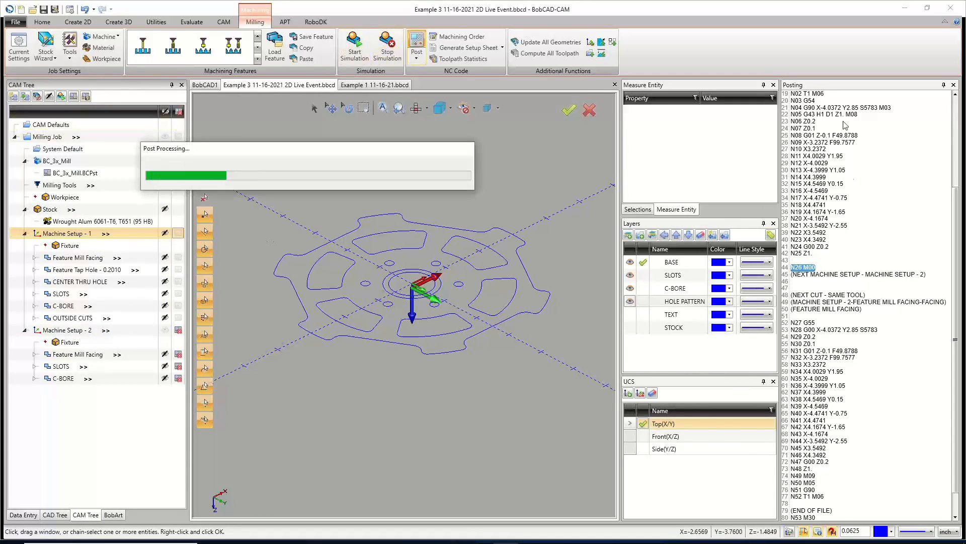
scroll(857, 304, up, 6)
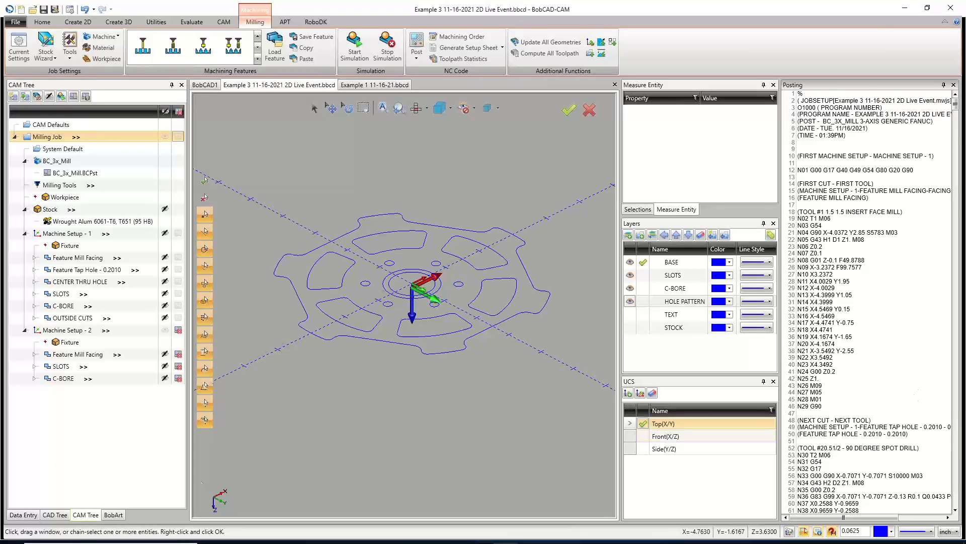
Compare the coordinate systems of both machine setups and scroll through the posted code.
click(178, 331)
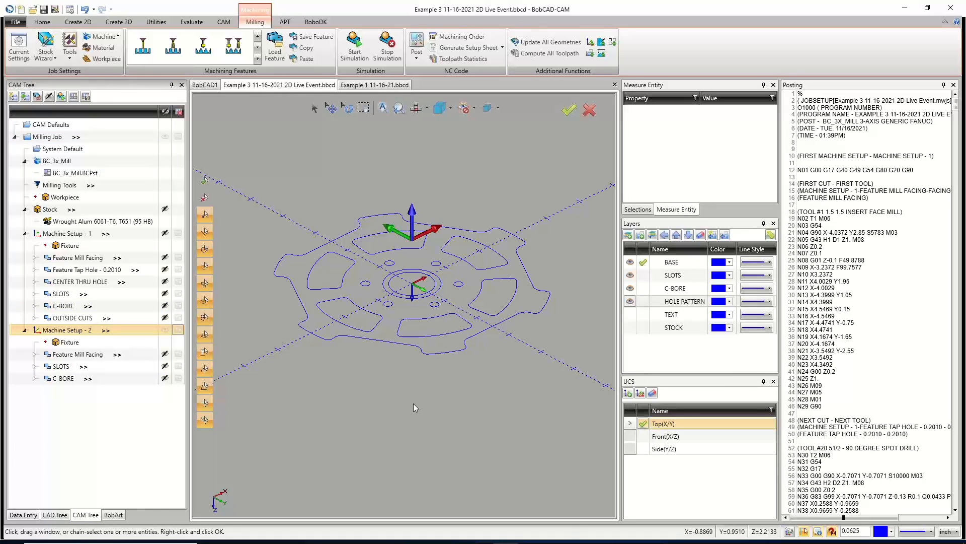
click(81, 234)
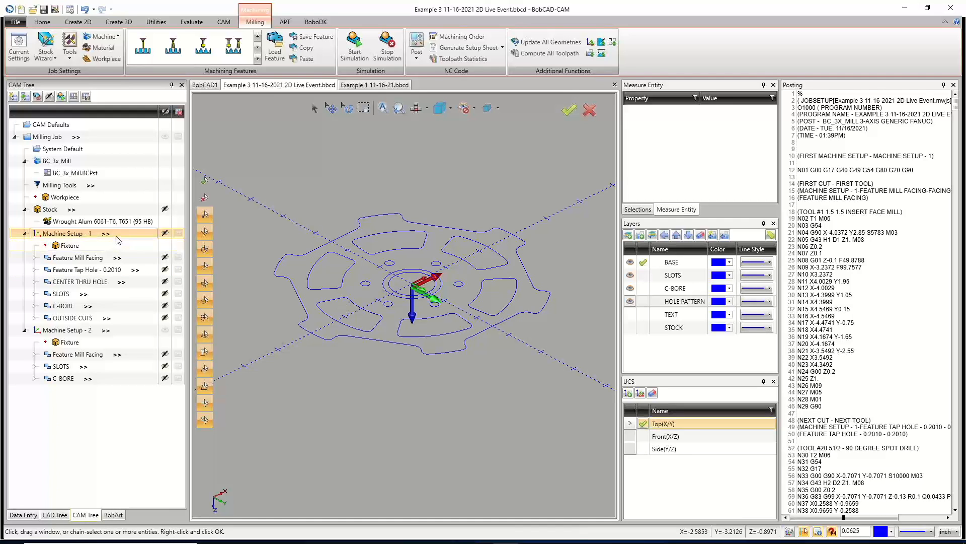
click(88, 333)
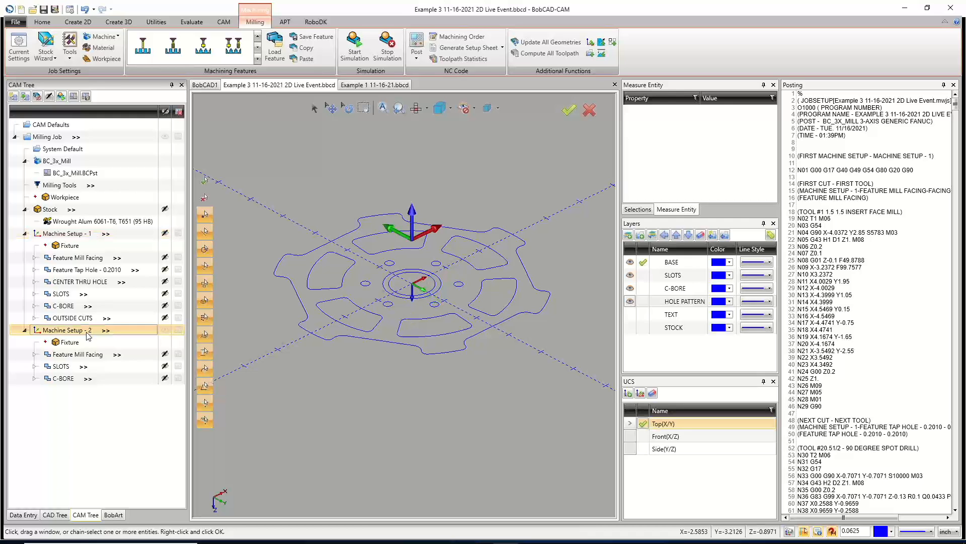
scroll(862, 312, down, 15)
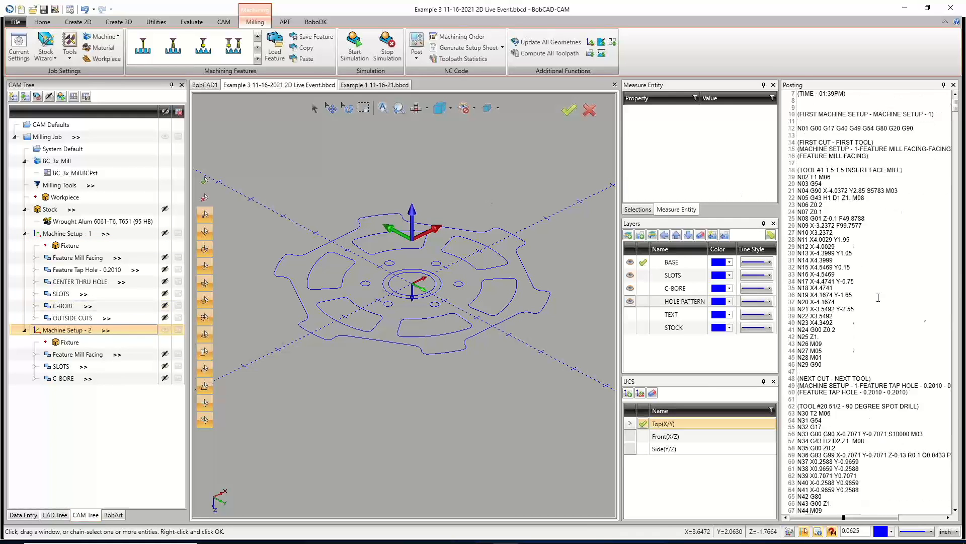
scroll(863, 312, down, 20)
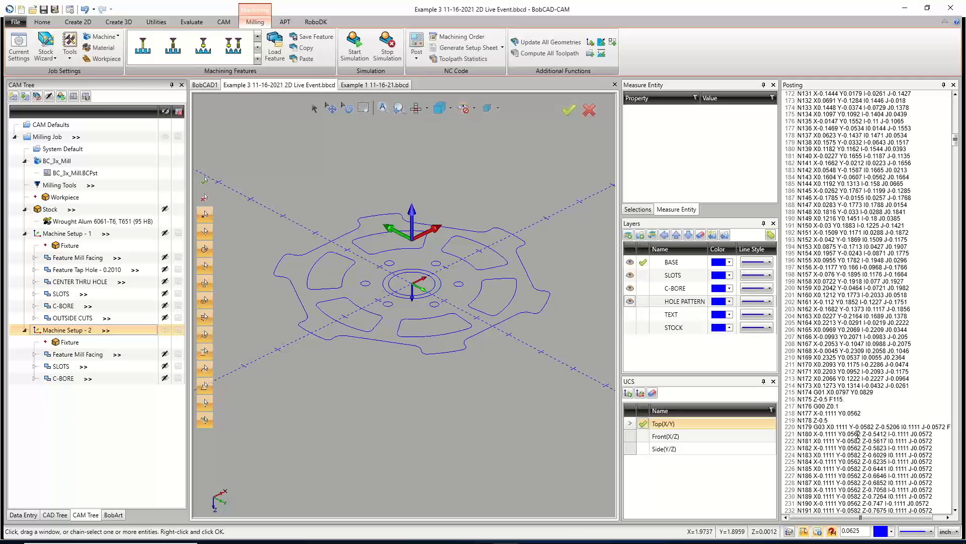
Re-post Machine Setup - 1 by itself, with Machine Setup - 2 excluded from posting.
click(179, 234)
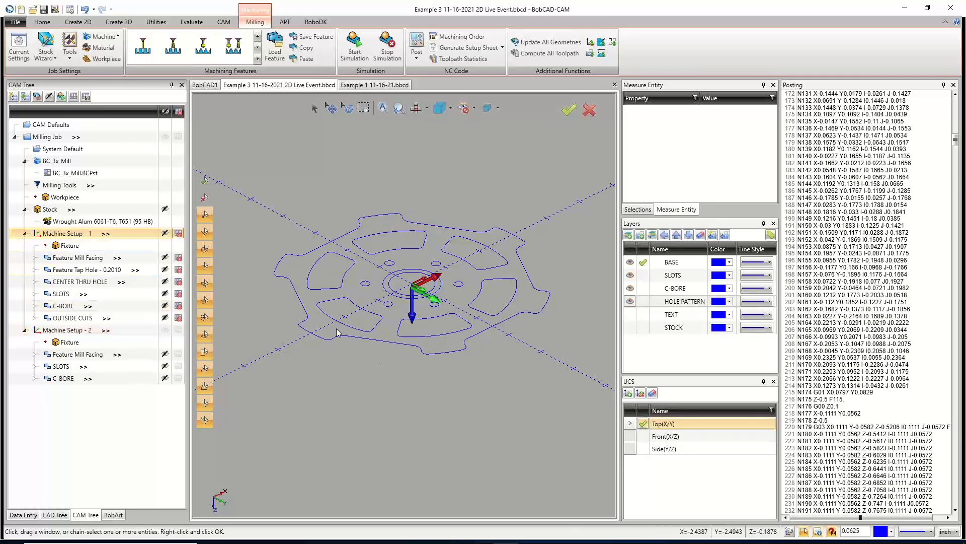
click(179, 332)
click(179, 233)
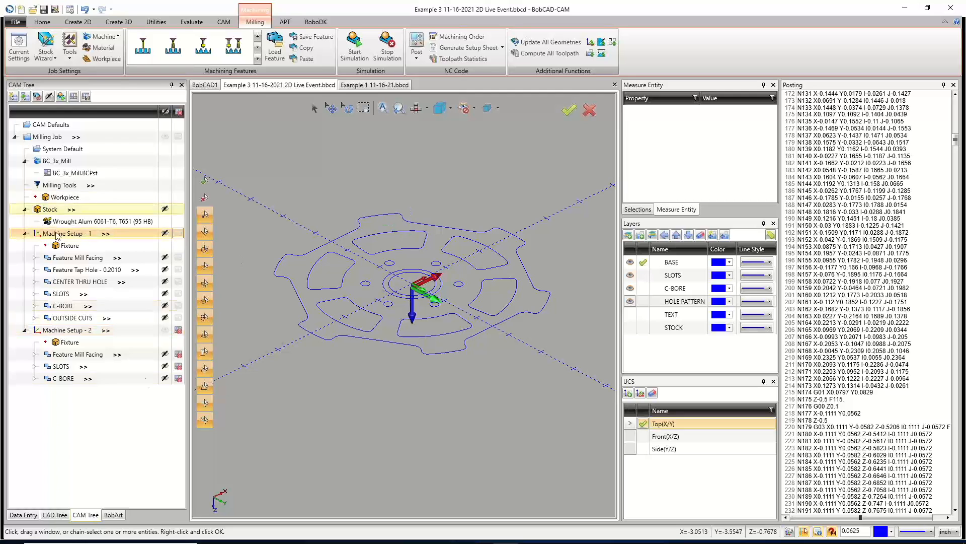
click(417, 46)
right_click(847, 206)
click(820, 215)
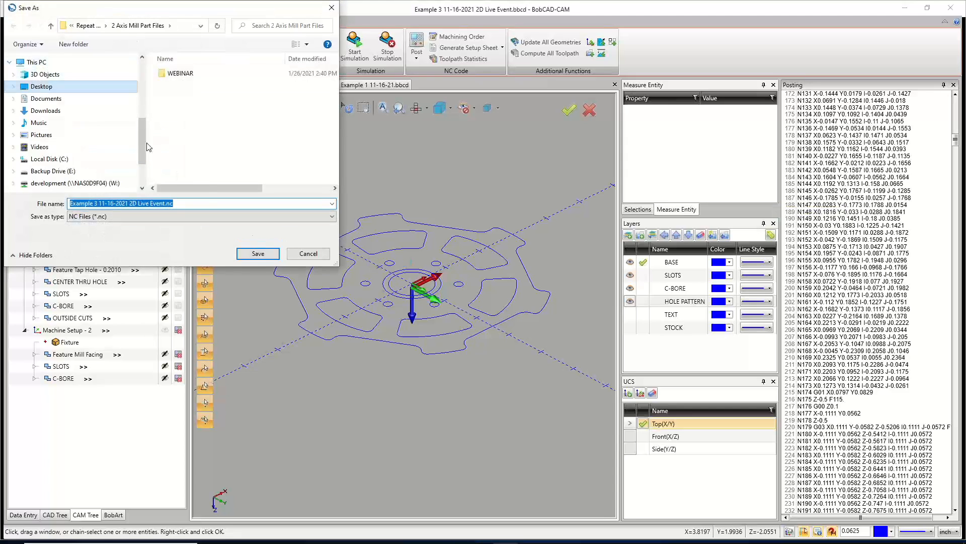
click(164, 203)
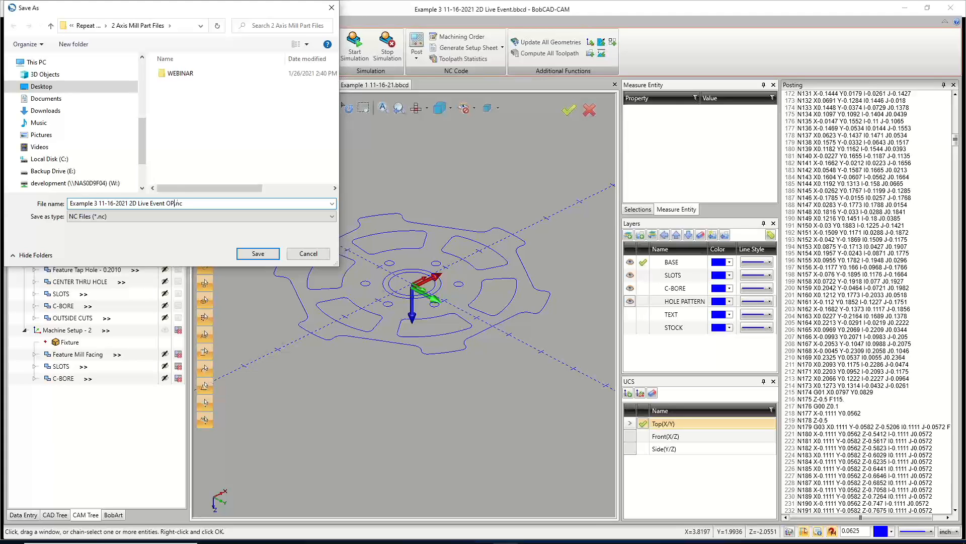
click(256, 254)
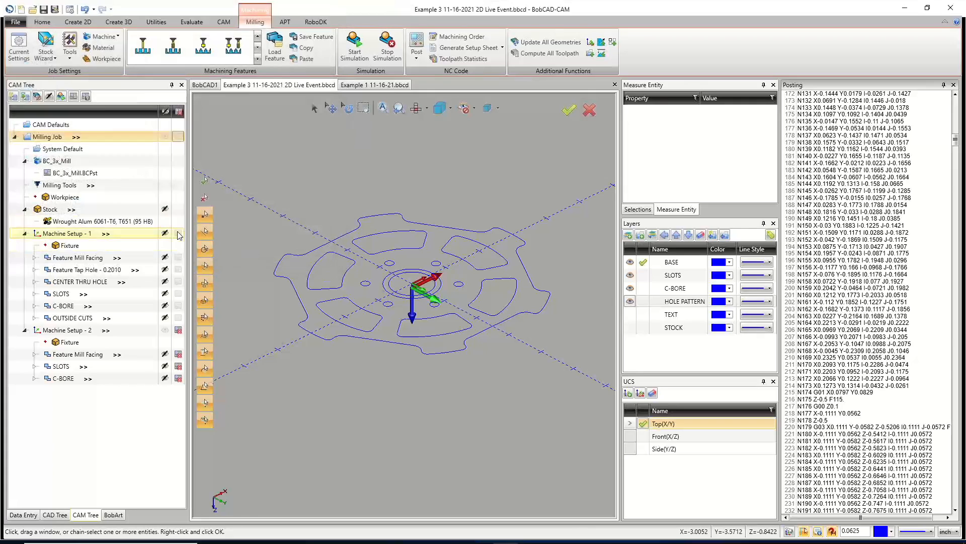
Post NC code for Machine Setup - 2 alone, with Machine Setup - 1 excluded from posting.
click(179, 234)
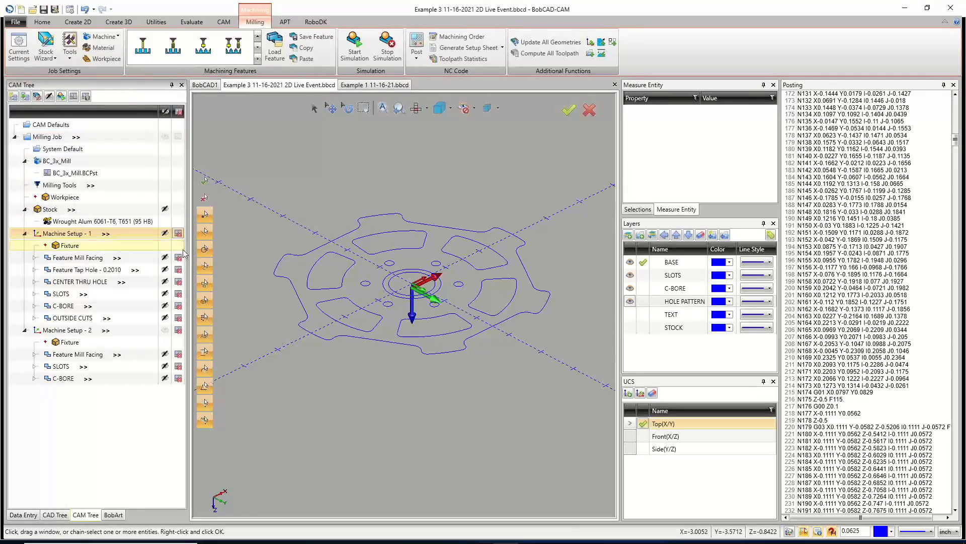
click(178, 331)
click(416, 45)
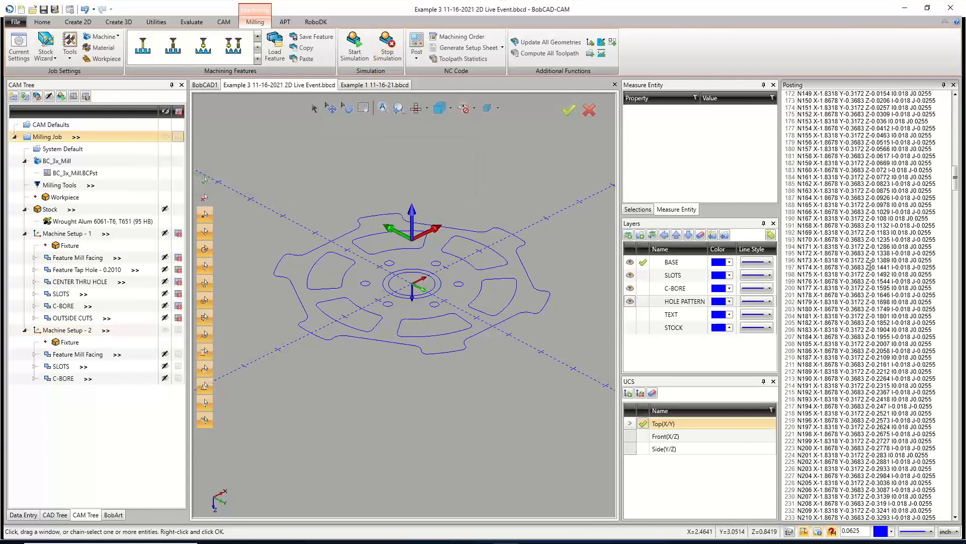
Save the posted Machine Setup - 2 code as an NC file alongside the OP1 program in the same folder.
right_click(870, 267)
click(828, 272)
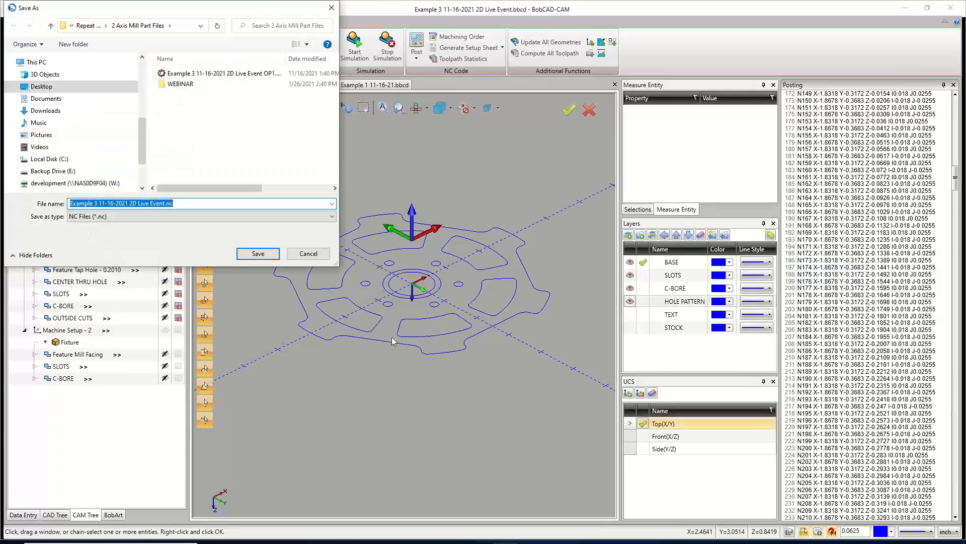
click(222, 74)
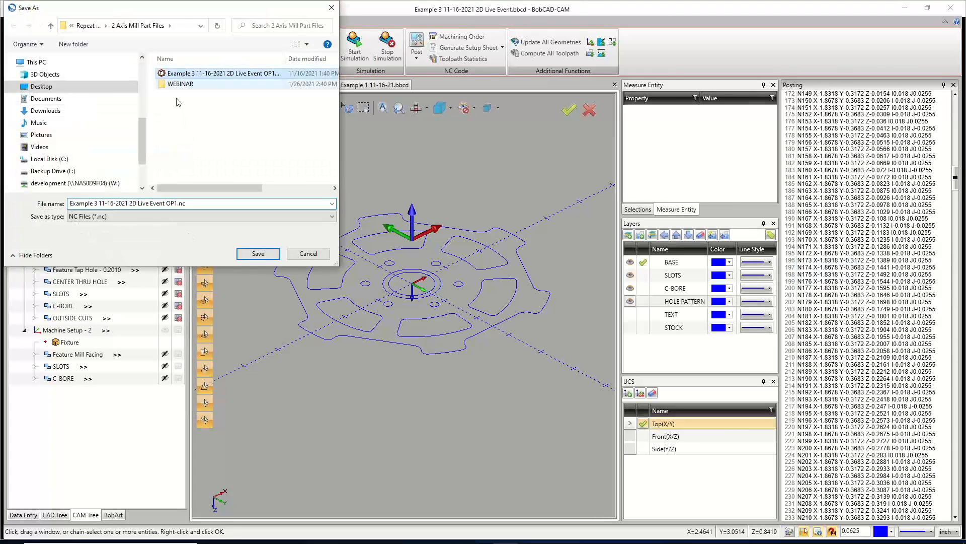
click(176, 203)
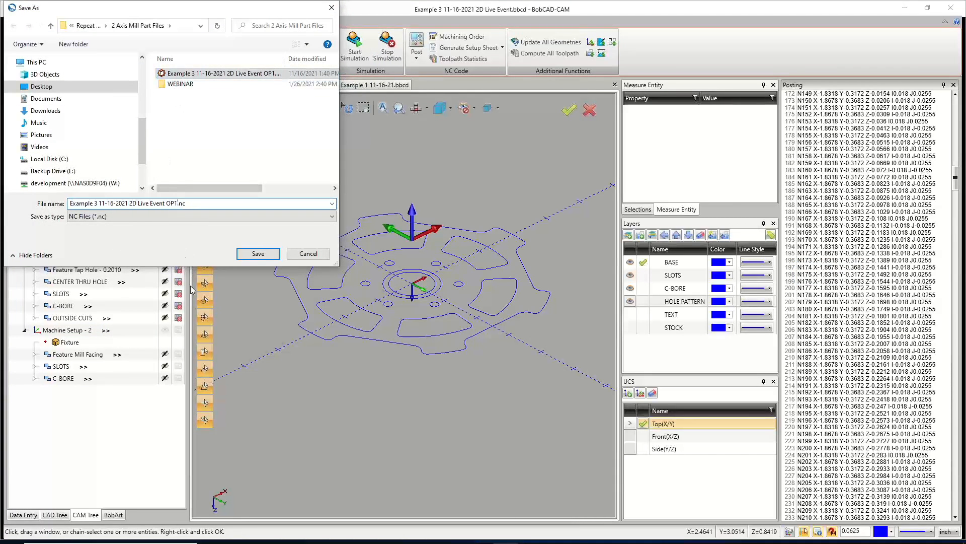
key(Return)
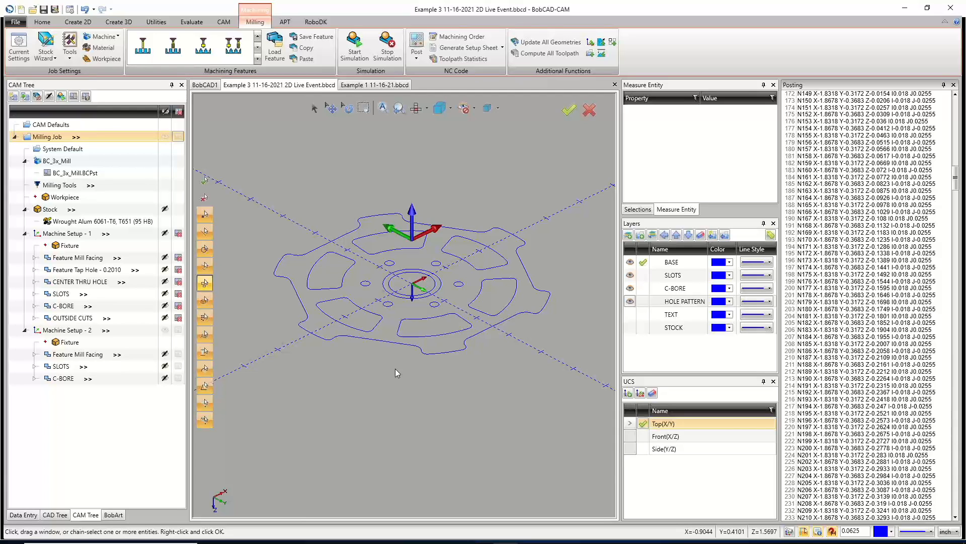
Collapse the Posting pane and inspect the post processor entry in the Example 1 file's CAM tree.
click(944, 86)
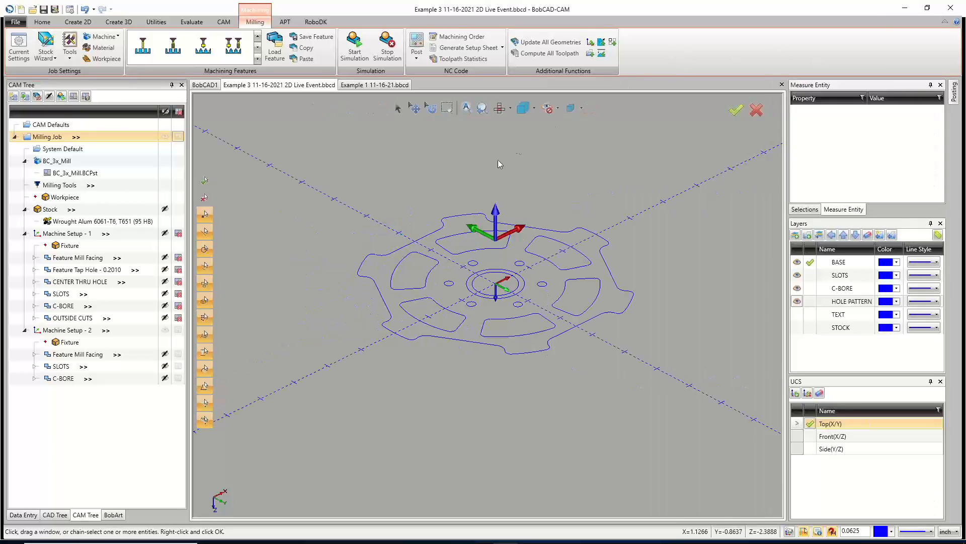
click(384, 85)
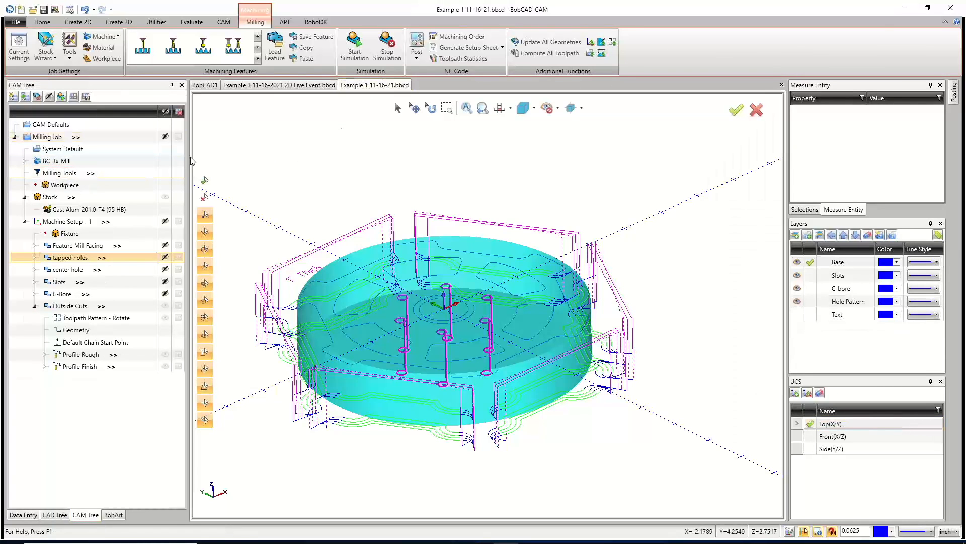
click(24, 162)
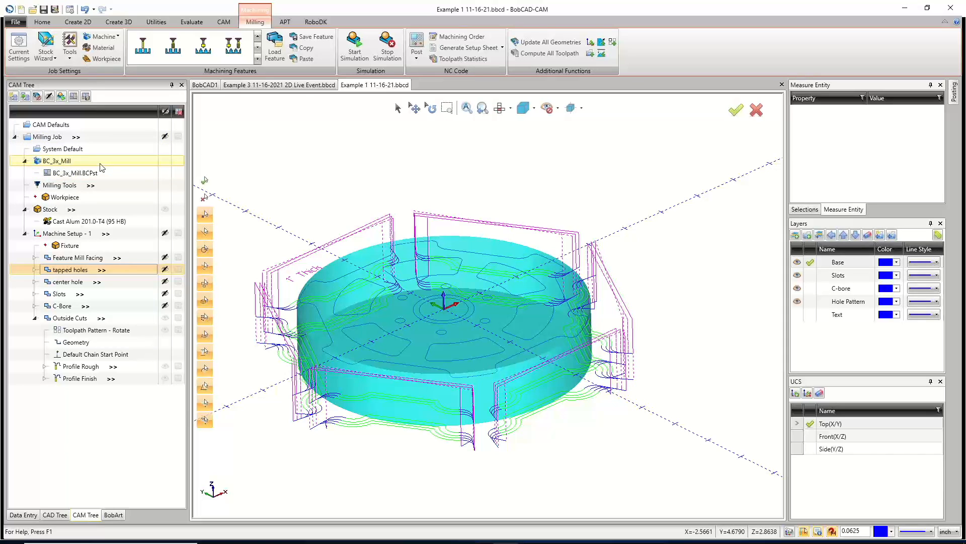
click(292, 86)
Reassign the job's post processor to BC_3x_Mill.BCPst from the BobCAD-CAM V34 Posts Mill folder and confirm.
click(76, 173)
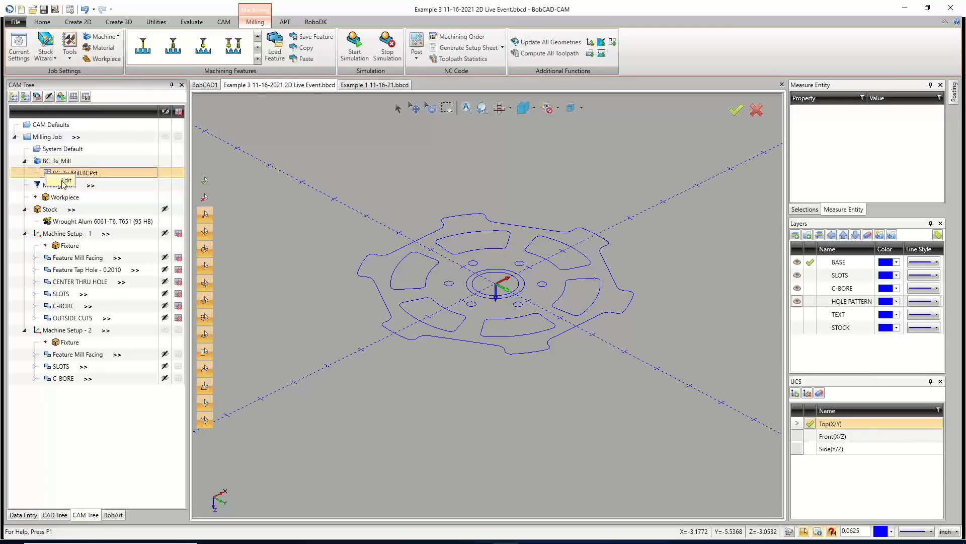
double_click(70, 175)
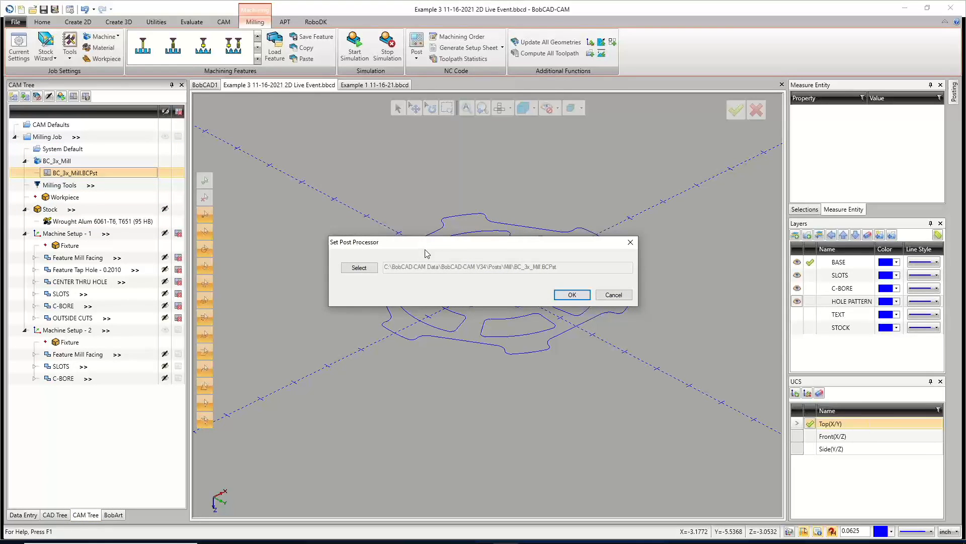
click(371, 270)
drag(493, 262, 465, 141)
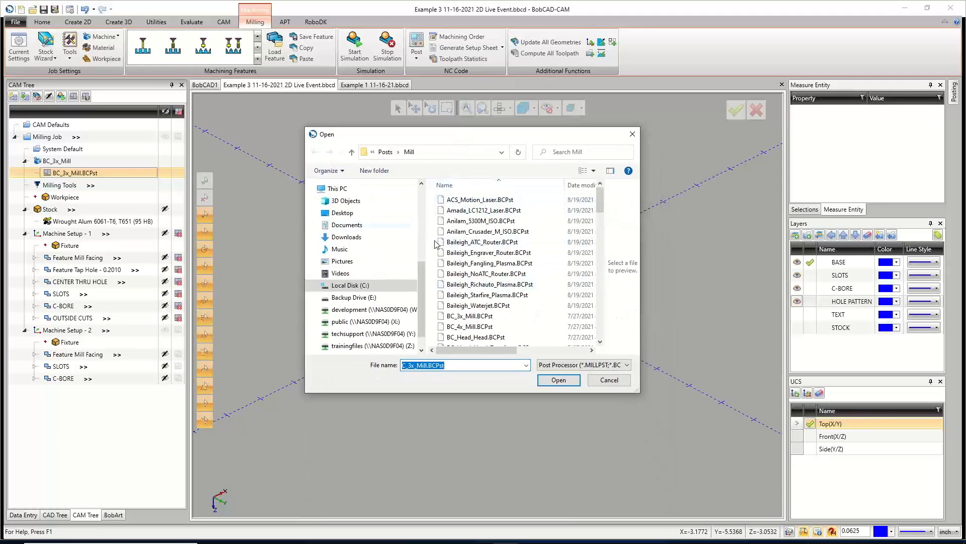
click(358, 287)
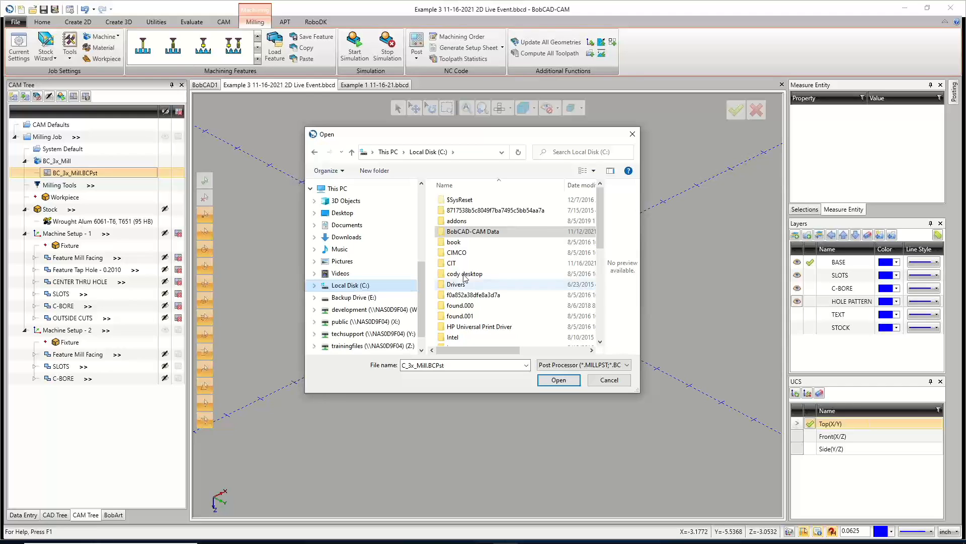
double_click(482, 232)
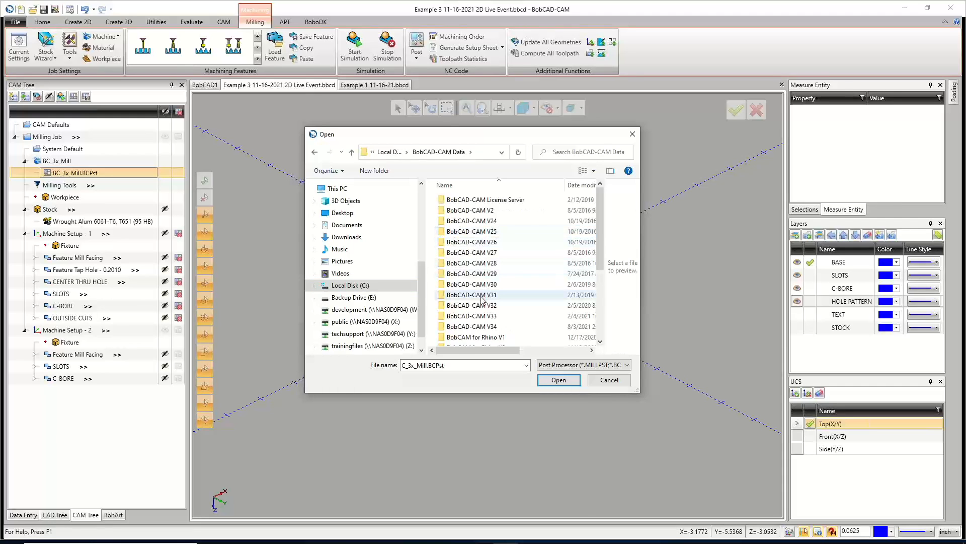
double_click(486, 329)
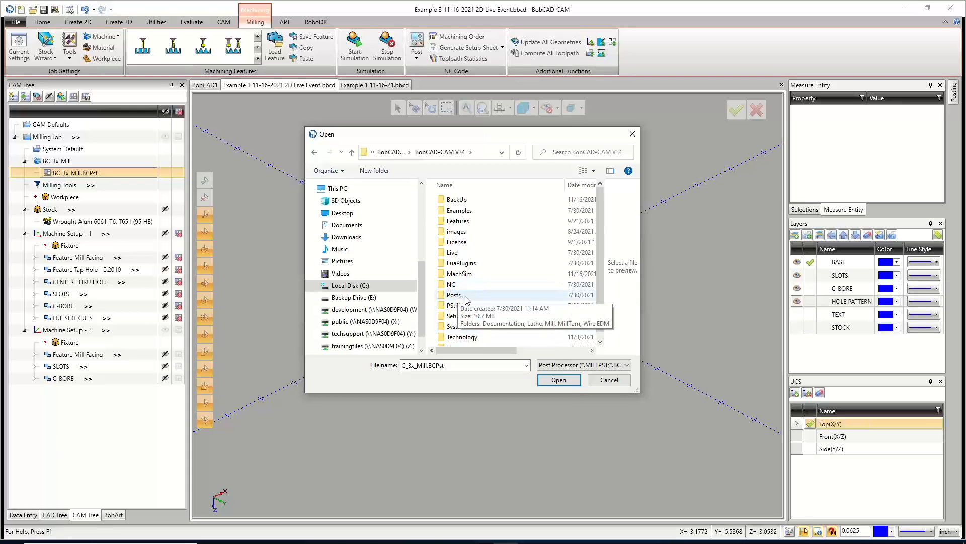
double_click(468, 297)
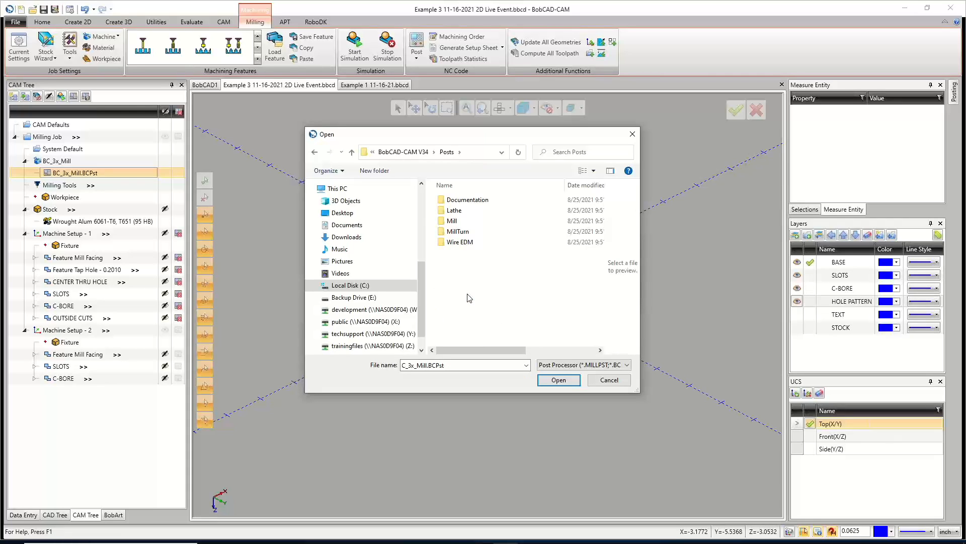
double_click(452, 221)
scroll(475, 279, down, 2)
scroll(476, 279, up, 3)
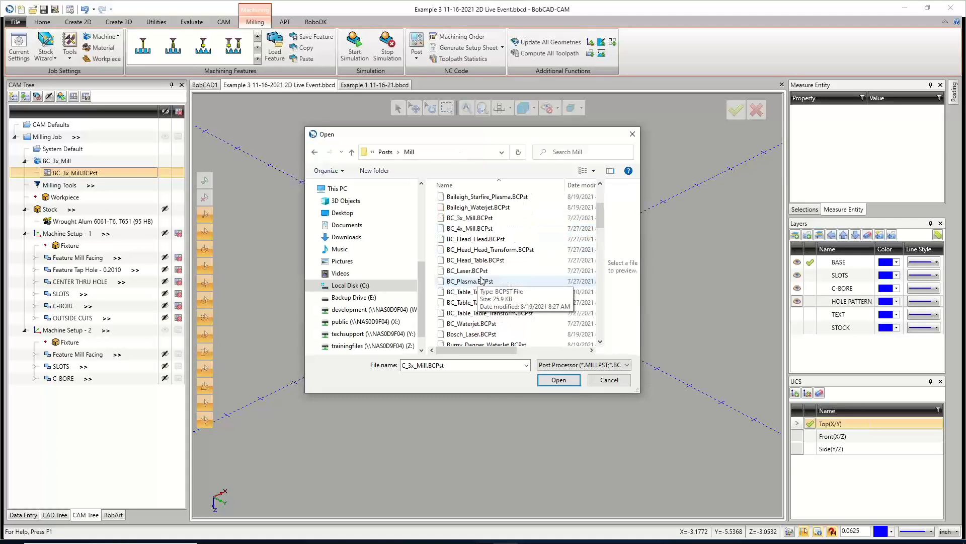
double_click(471, 219)
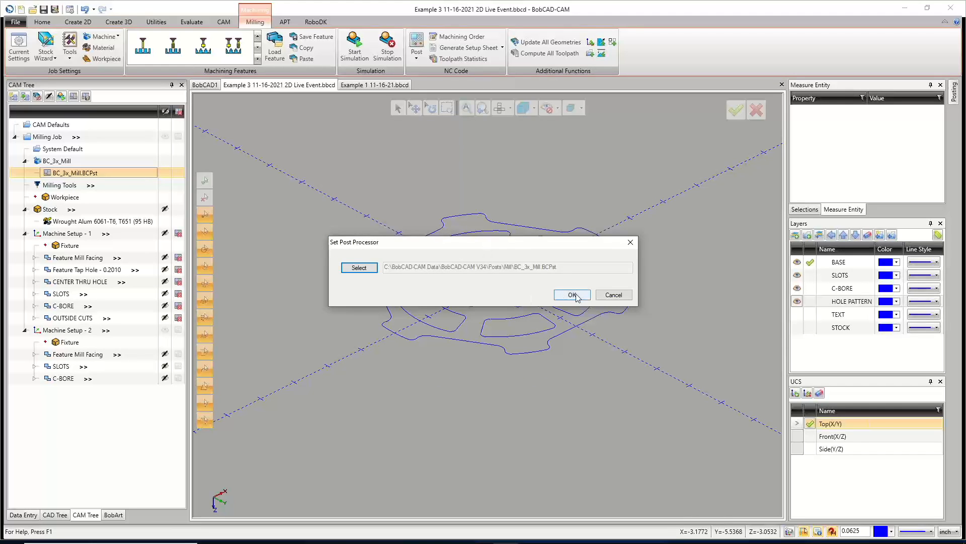
click(572, 295)
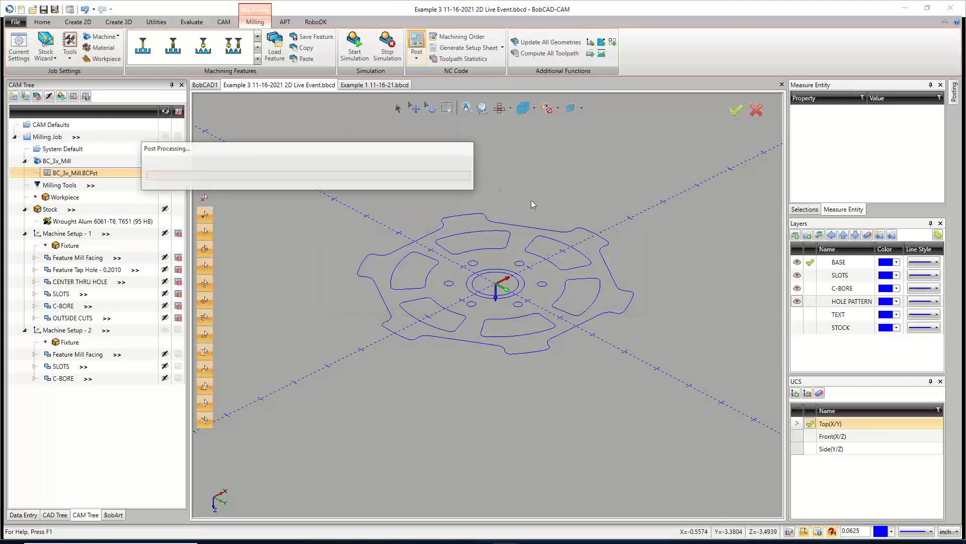
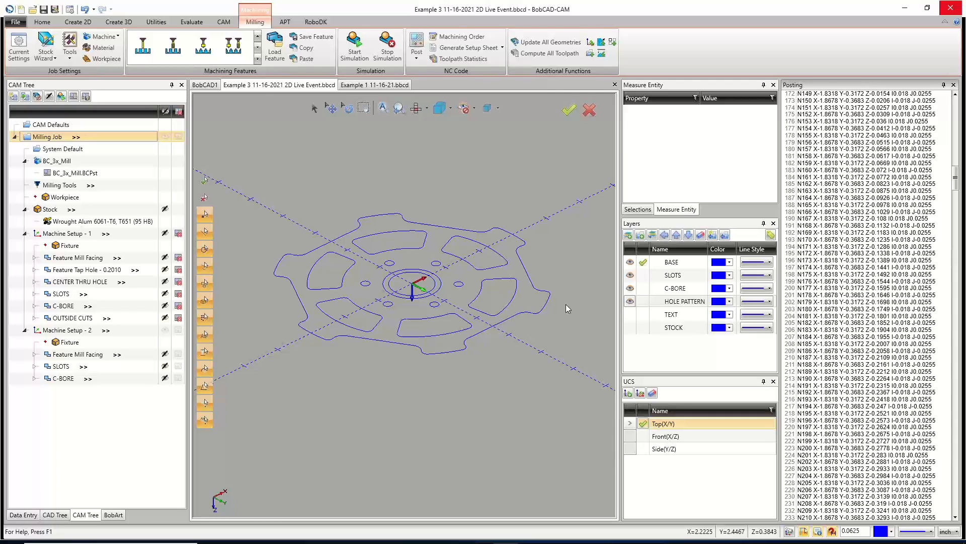
Toggle posting for Machine Setup - 1 off and back on.
click(179, 234)
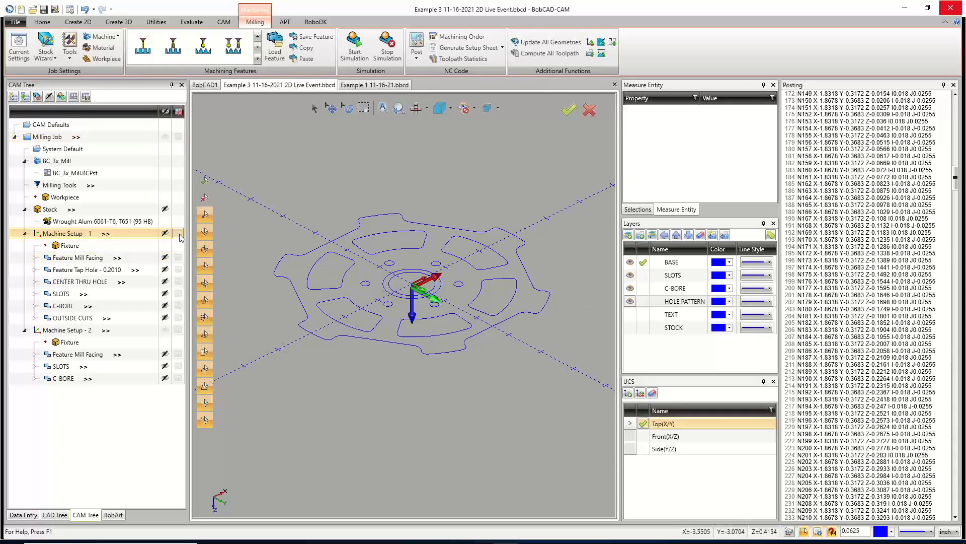
click(179, 234)
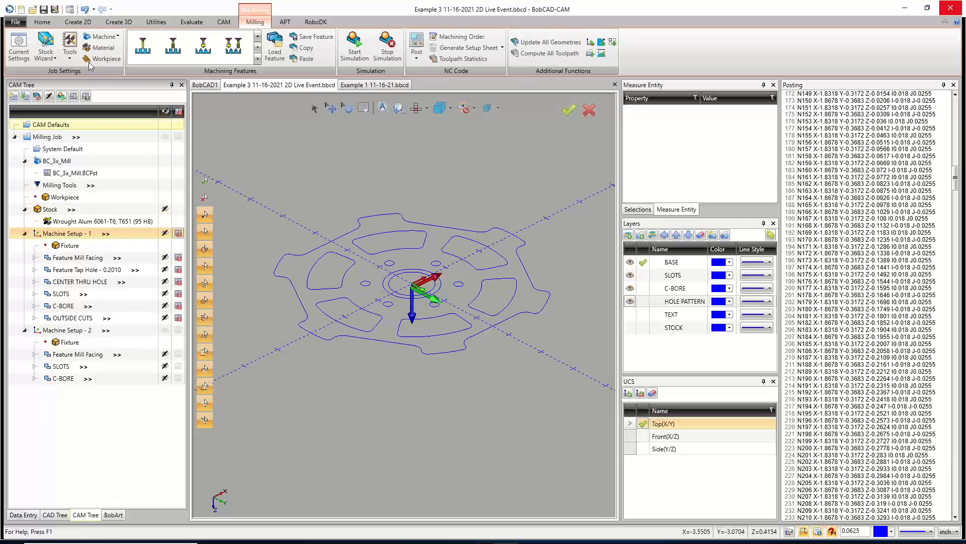
Change the CAM tree look-and-feel style in the system CAM settings so status icons sit beside item names, and apply.
click(70, 9)
click(294, 121)
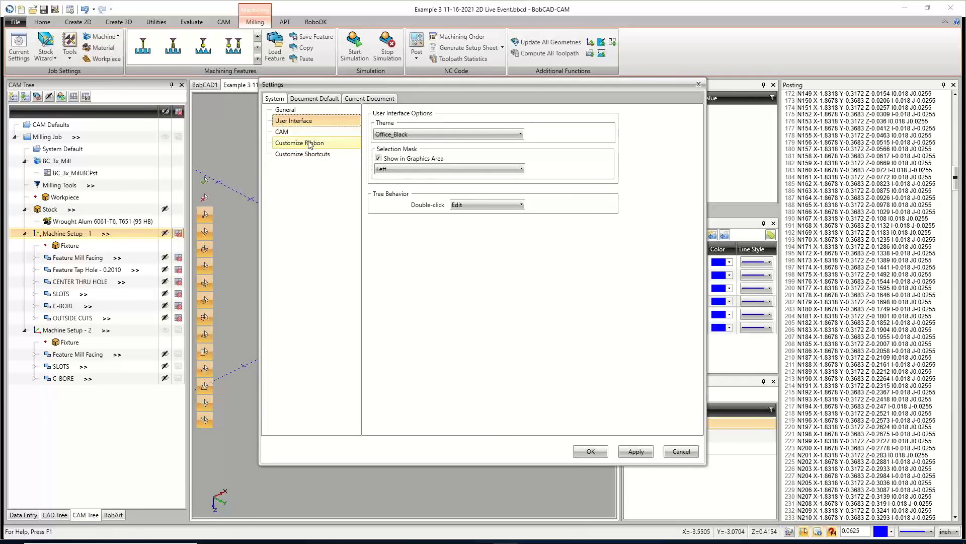
click(301, 132)
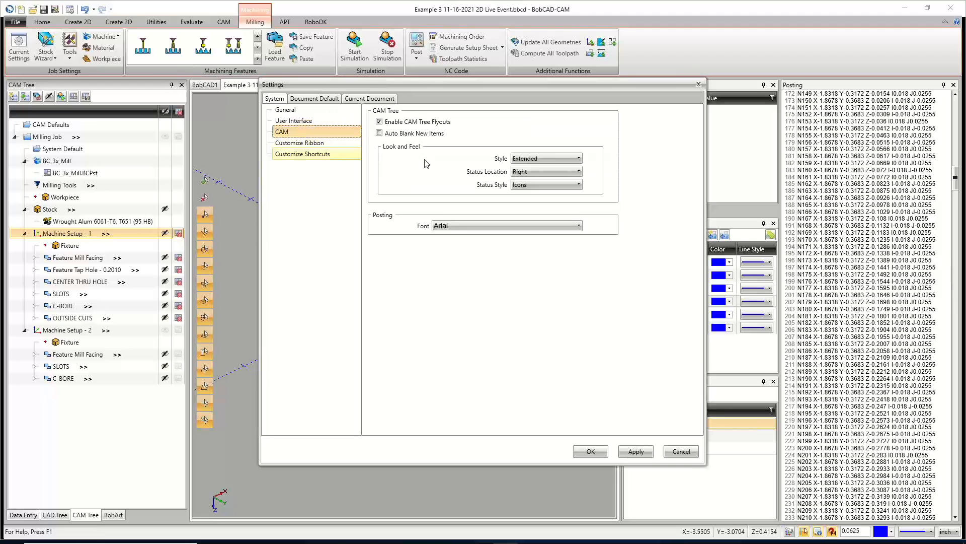
click(546, 158)
click(529, 171)
click(630, 451)
click(590, 451)
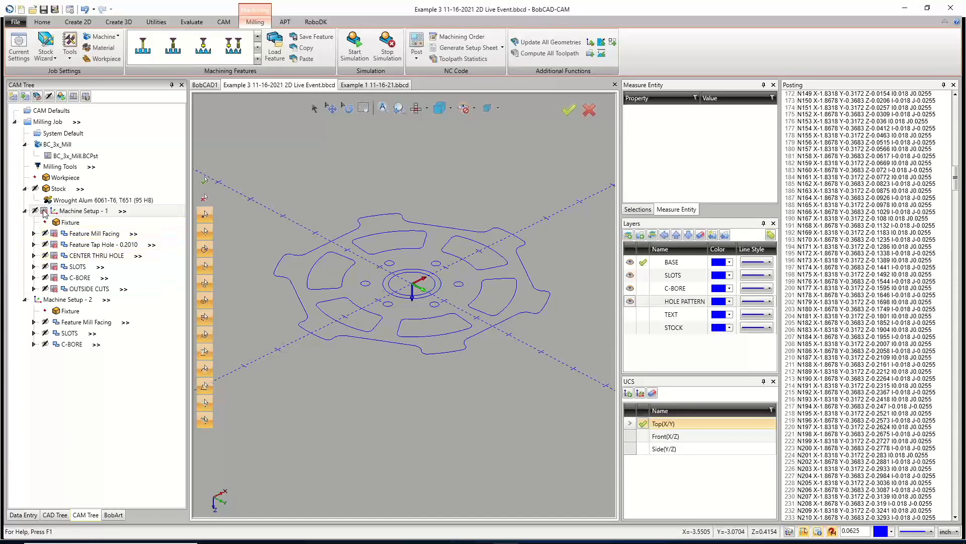
Enable posting for Machine Setup - 1 and post NC code for the whole job, reviewing the program from its start.
click(69, 212)
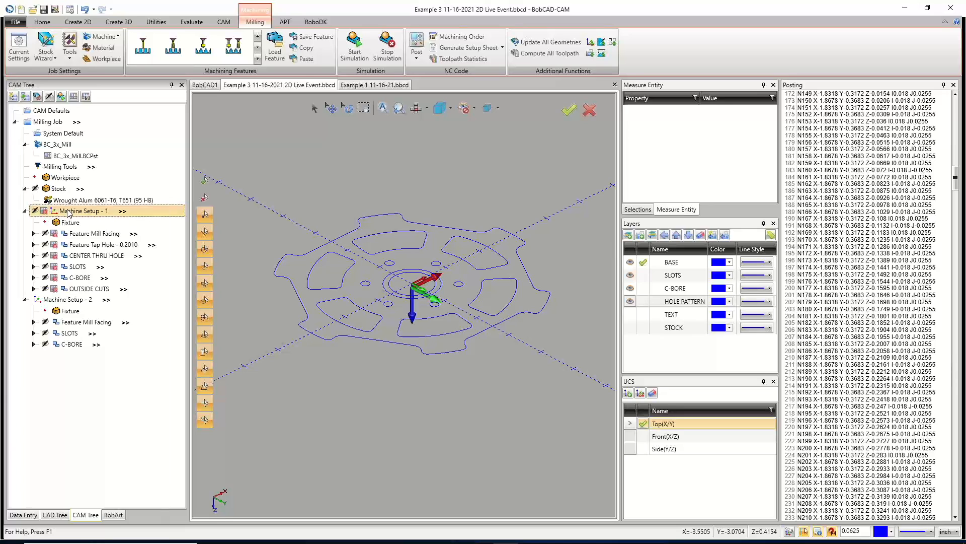
right_click(68, 212)
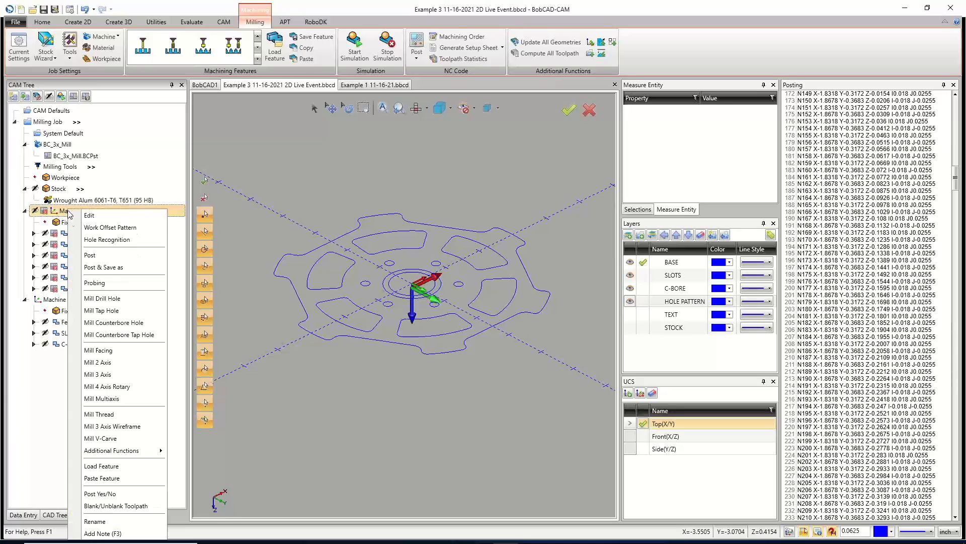
click(128, 494)
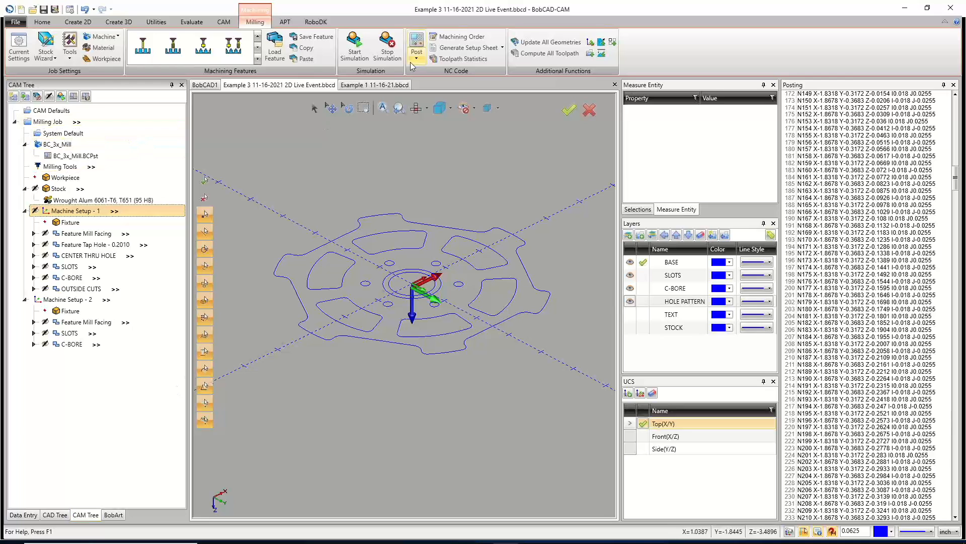
click(416, 46)
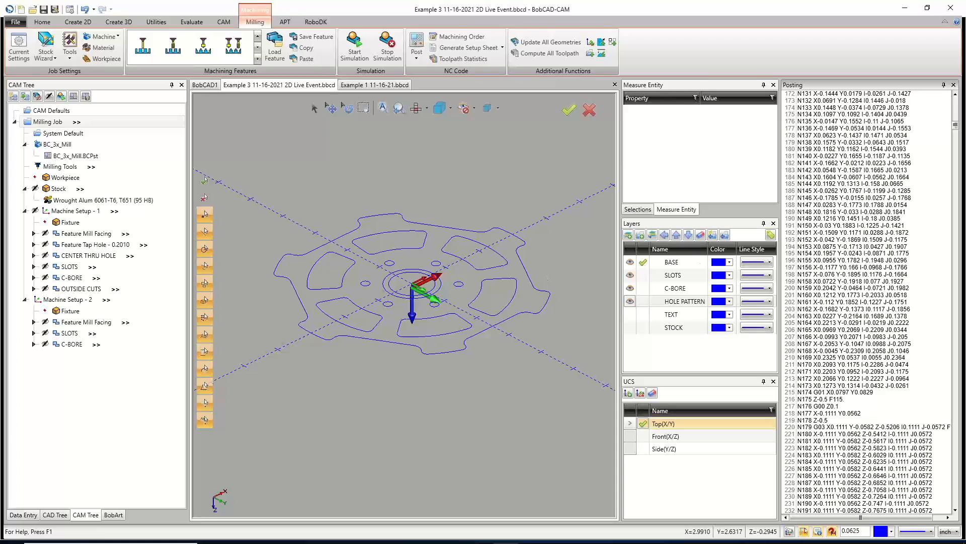
scroll(873, 252, up, 20)
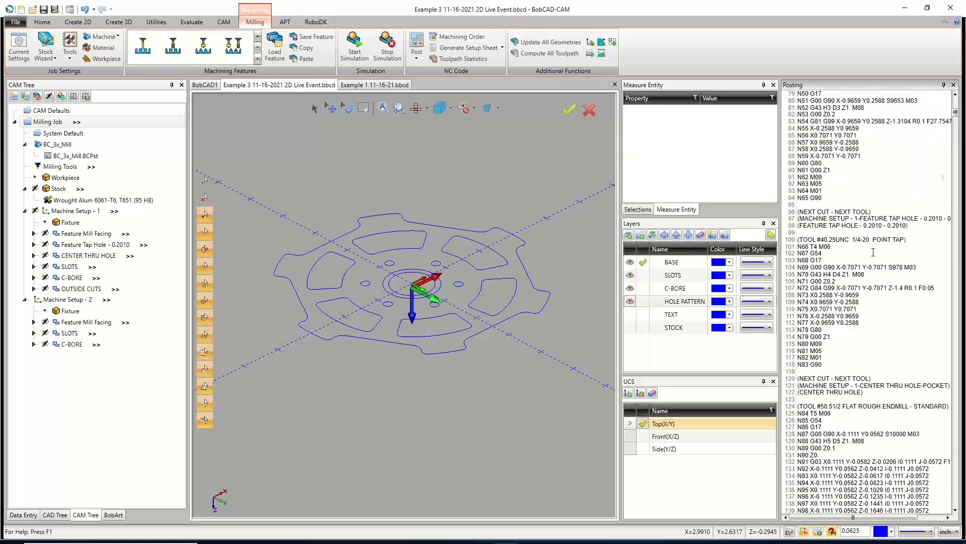
scroll(873, 251, up, 20)
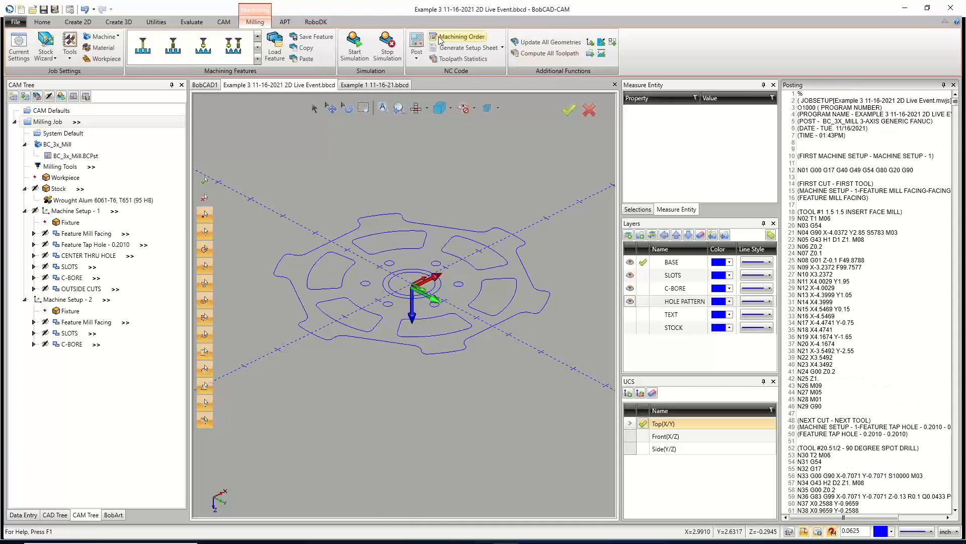
Switch to the Example 1 file and post its milling job's NC code.
click(367, 86)
right_click(53, 123)
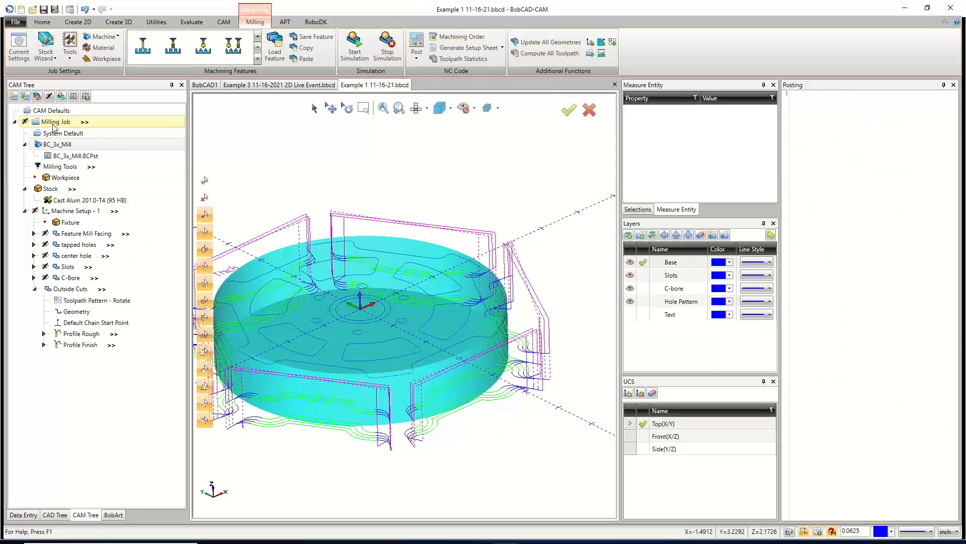
click(75, 159)
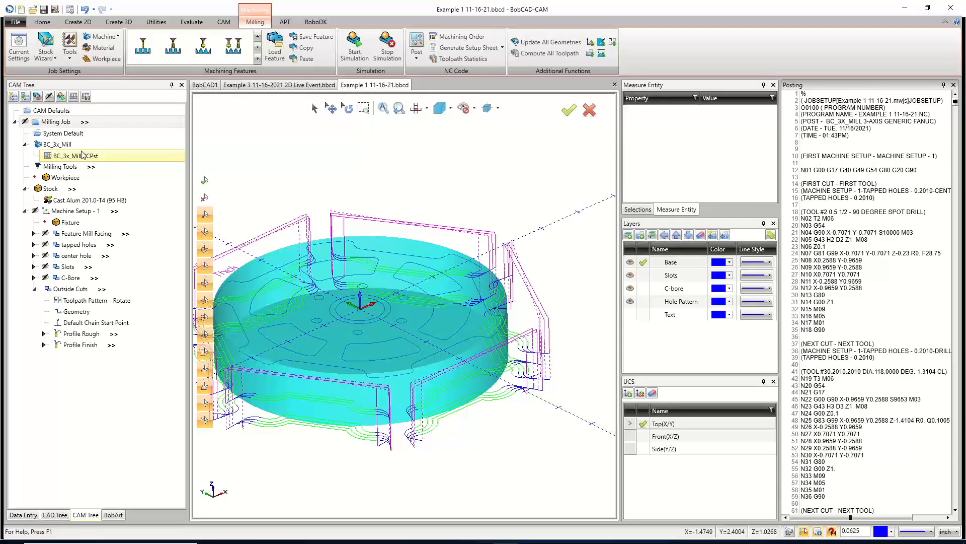
Return to the Example 3 file and auto-hide the Posting pane.
click(305, 85)
scroll(471, 297, down, 2)
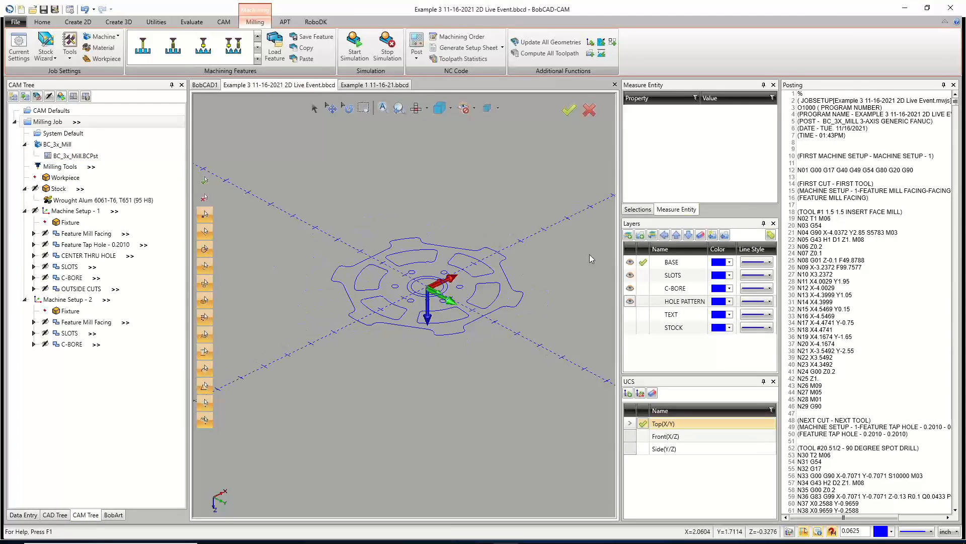
click(943, 85)
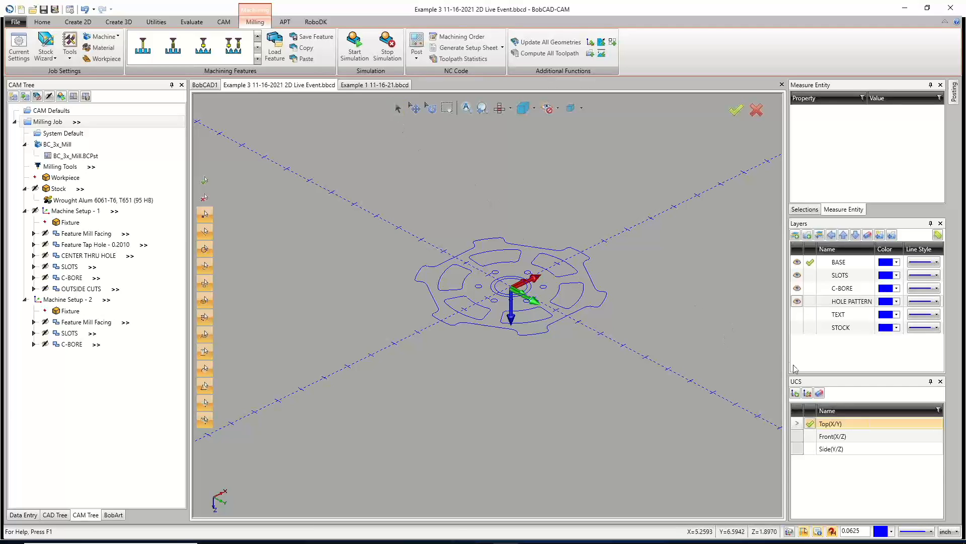
Add a new layer named SOLID.
right_click(819, 353)
click(802, 358)
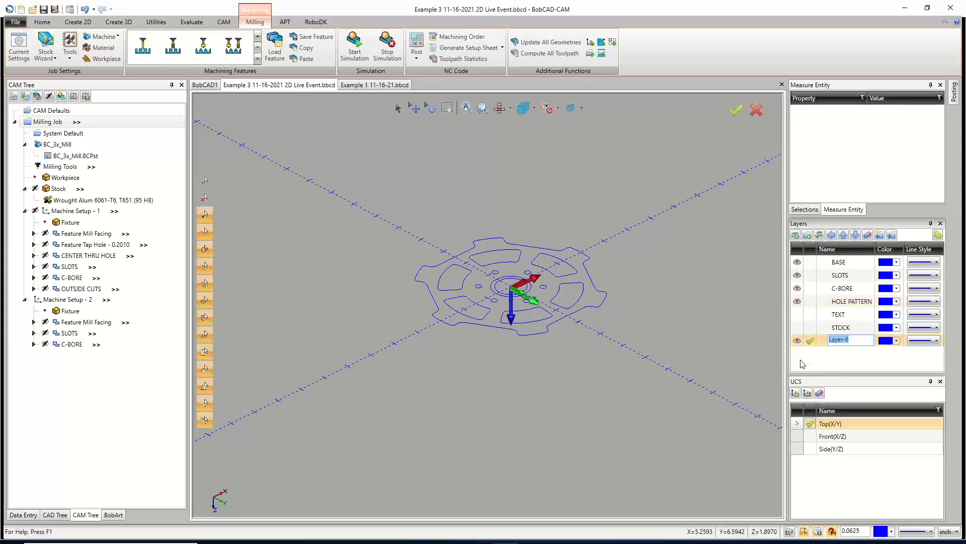
text(s)
click(816, 363)
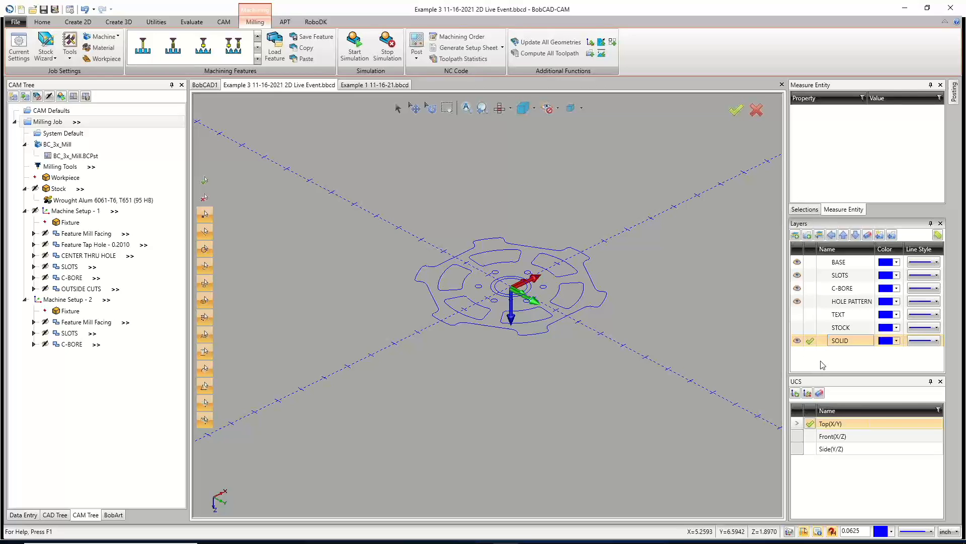
Add another new layer named BOTTOM and make it the active layer.
right_click(822, 365)
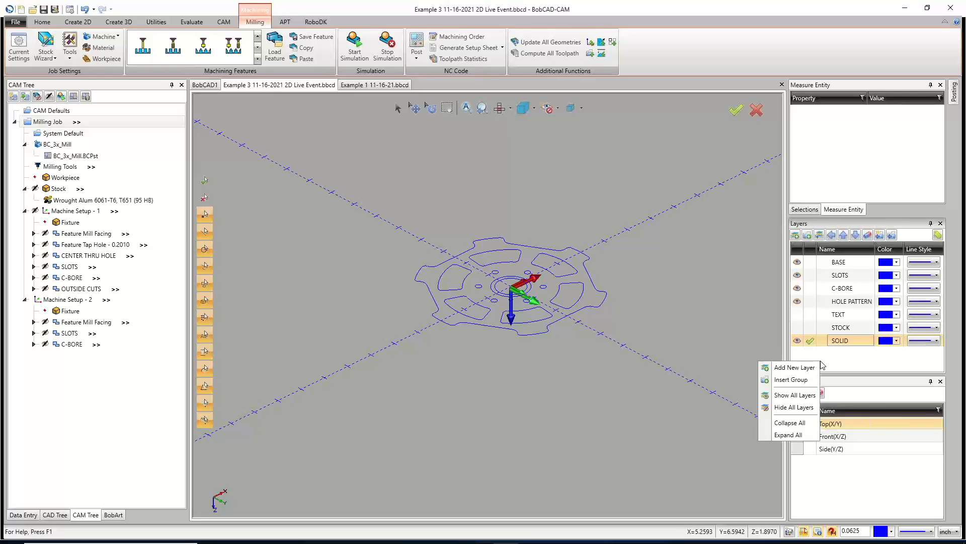
click(793, 369)
text(BOTTOM)
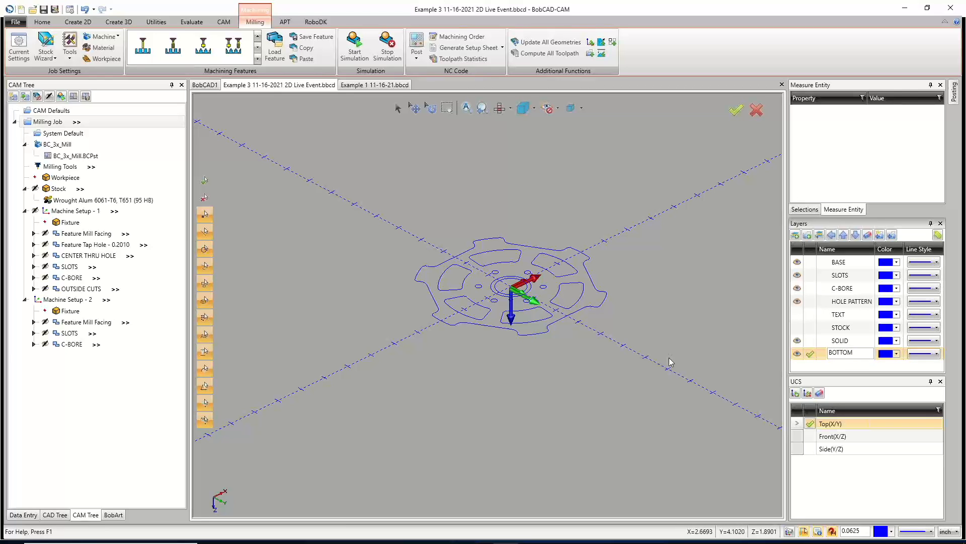
click(812, 354)
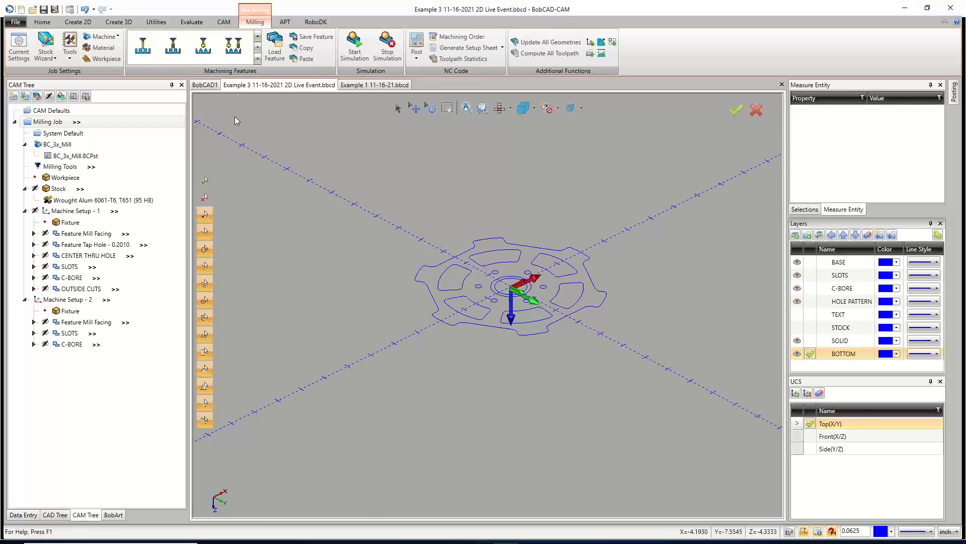
Translate one copy of the slot contours and central bore circle -1 in Z onto the BOTTOM layer.
click(158, 24)
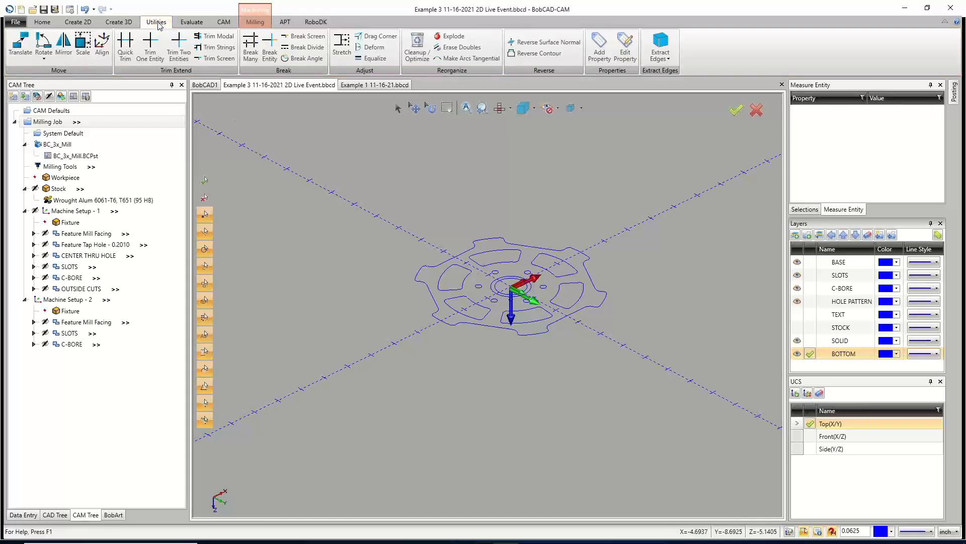
click(18, 48)
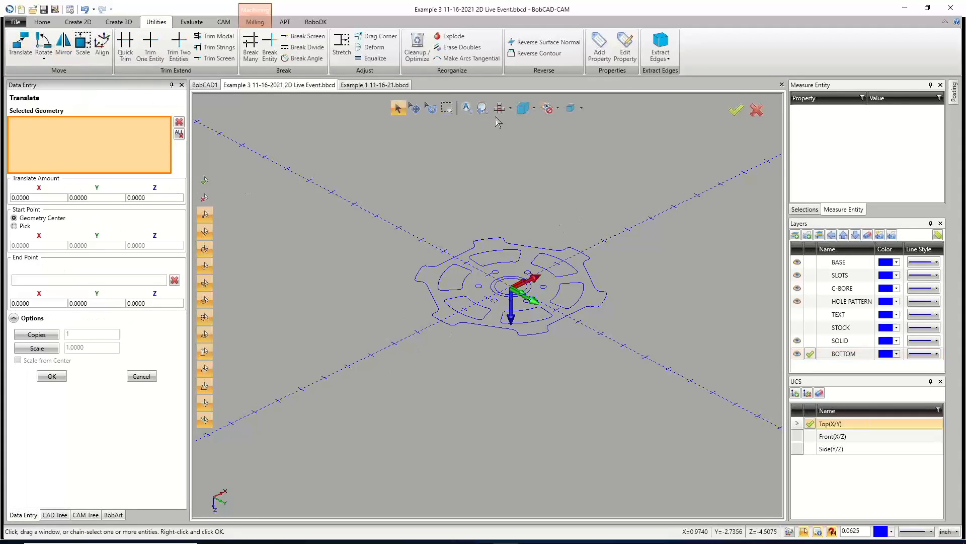
click(510, 108)
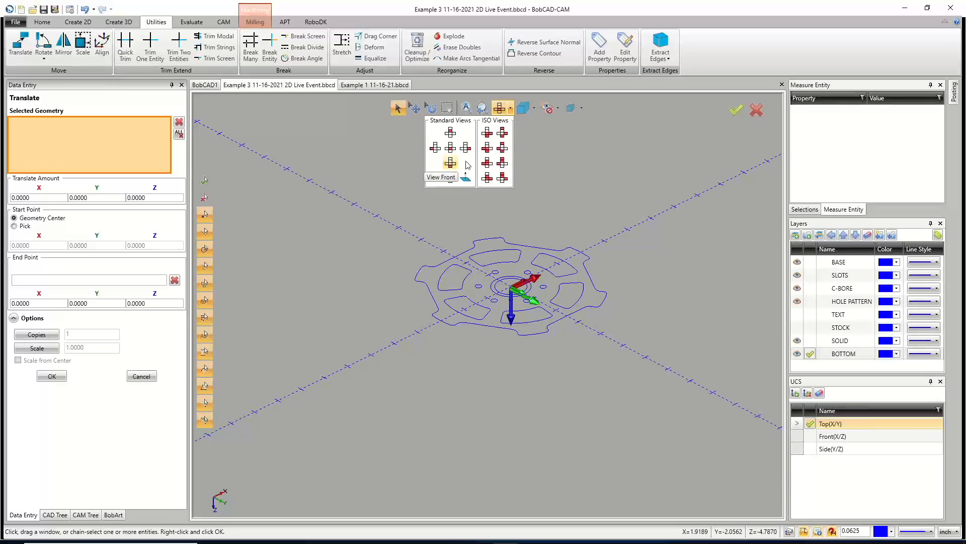
click(488, 148)
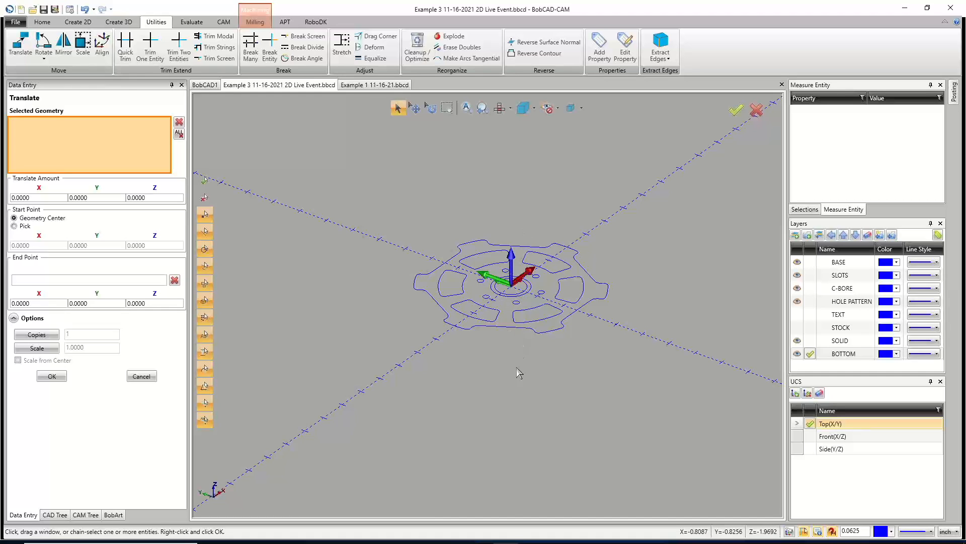
scroll(495, 331, up, 2)
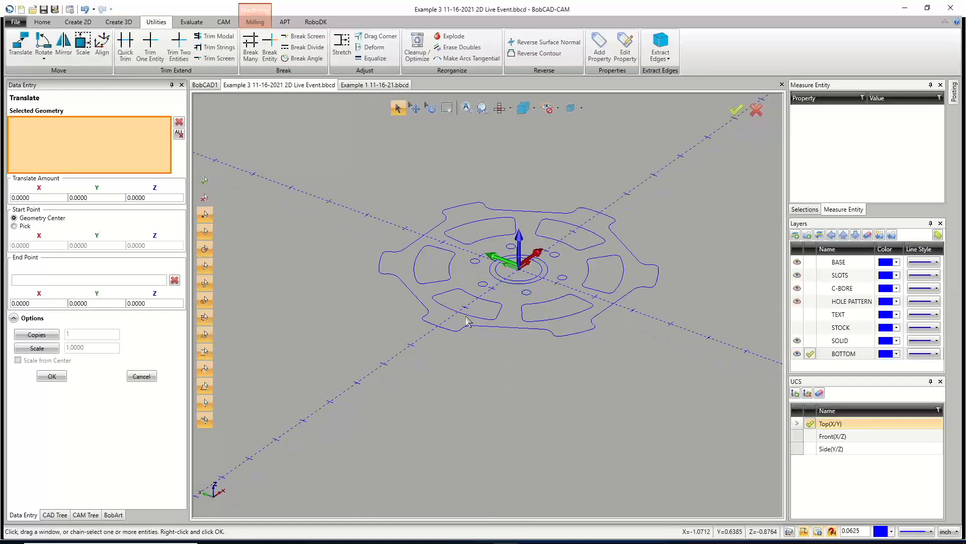
click(454, 299)
click(426, 280)
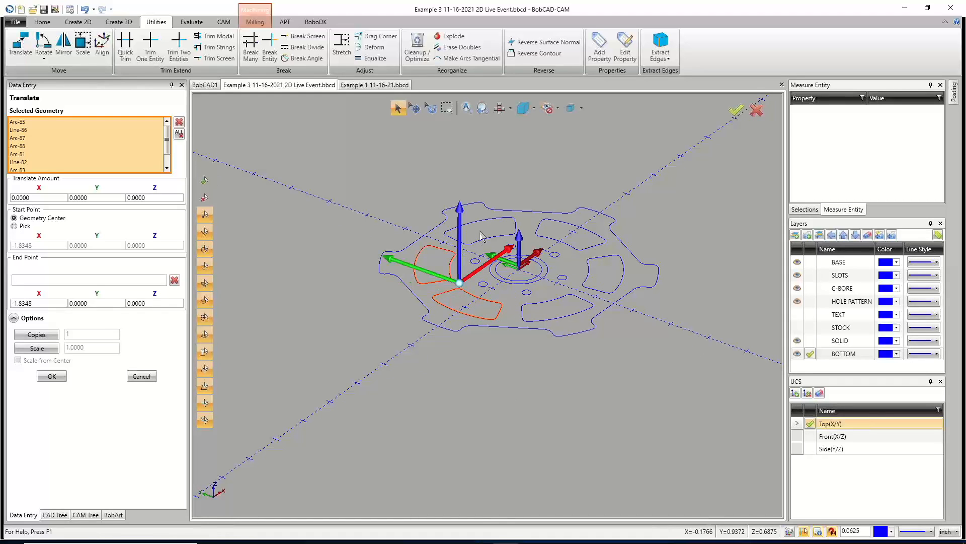
click(495, 220)
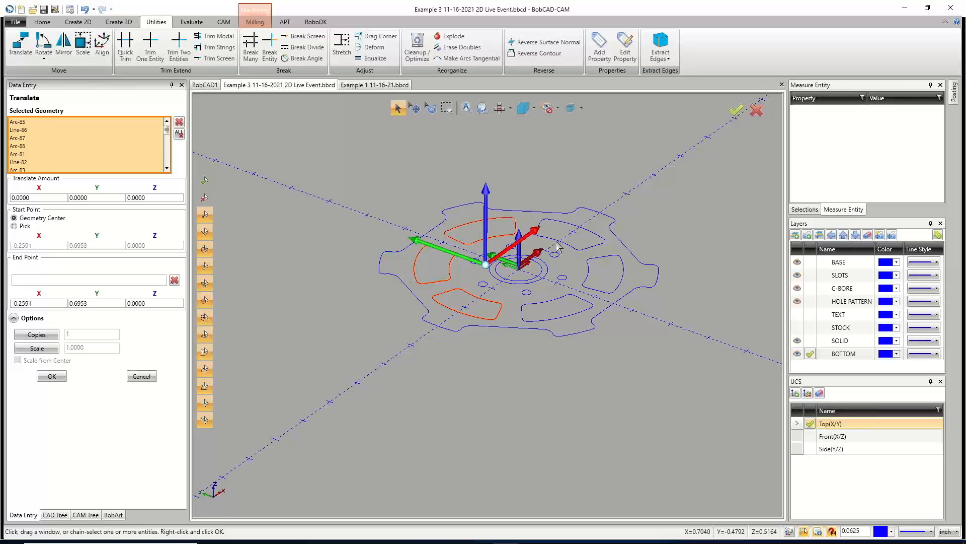
click(582, 260)
shift+click(573, 249)
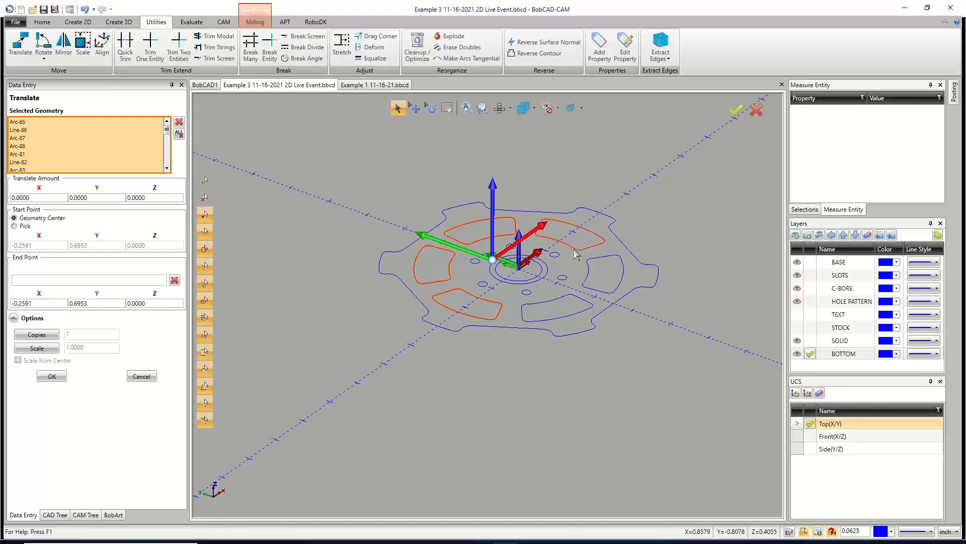
shift+click(586, 278)
shift+click(579, 295)
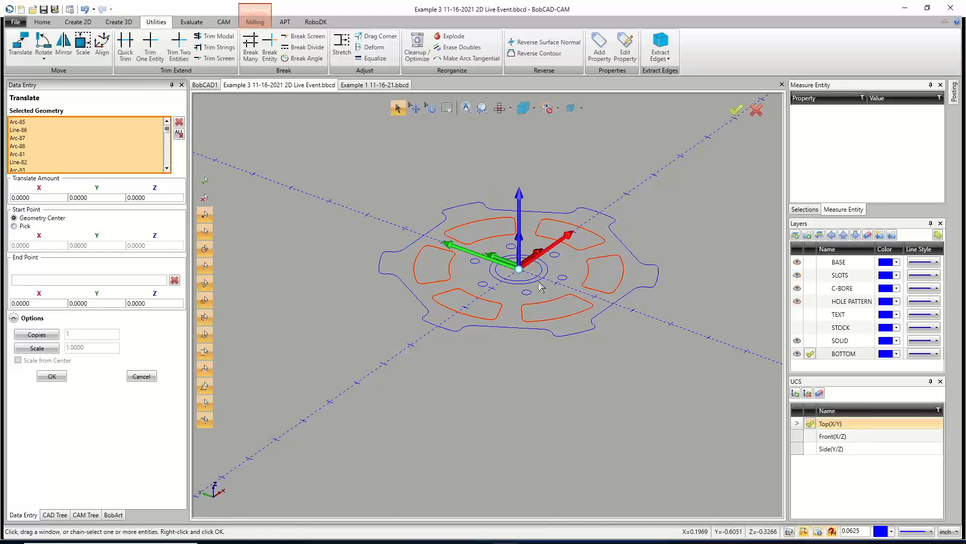
shift+click(543, 283)
click(151, 198)
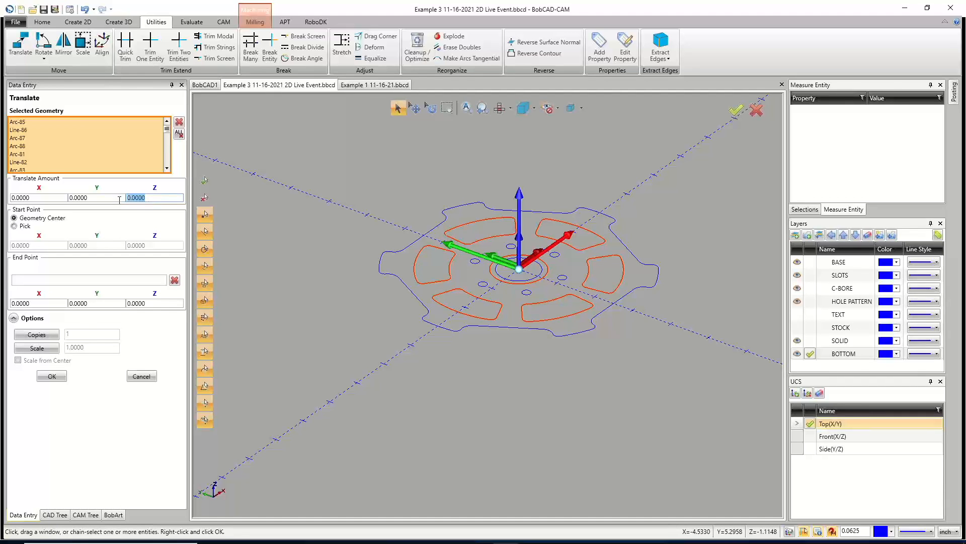
text(-1)
click(115, 198)
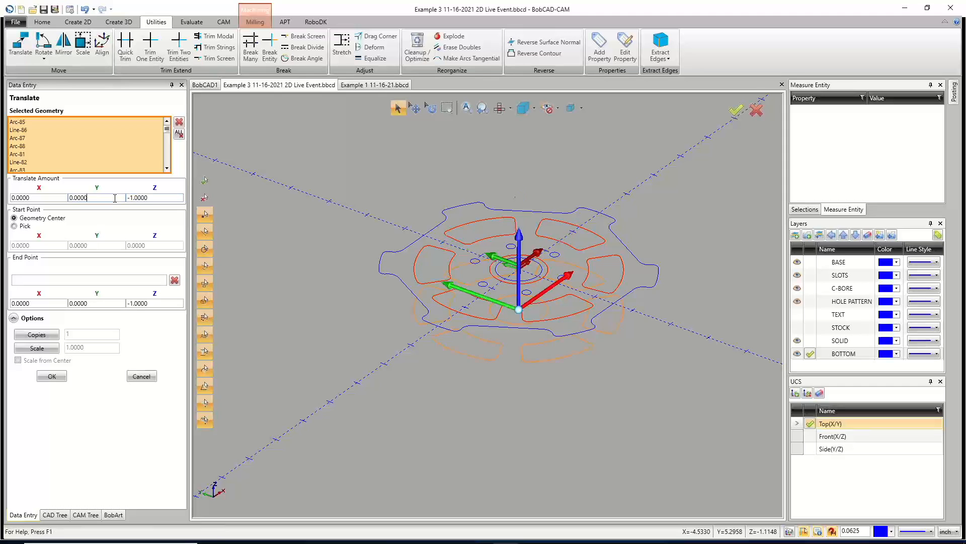
click(44, 337)
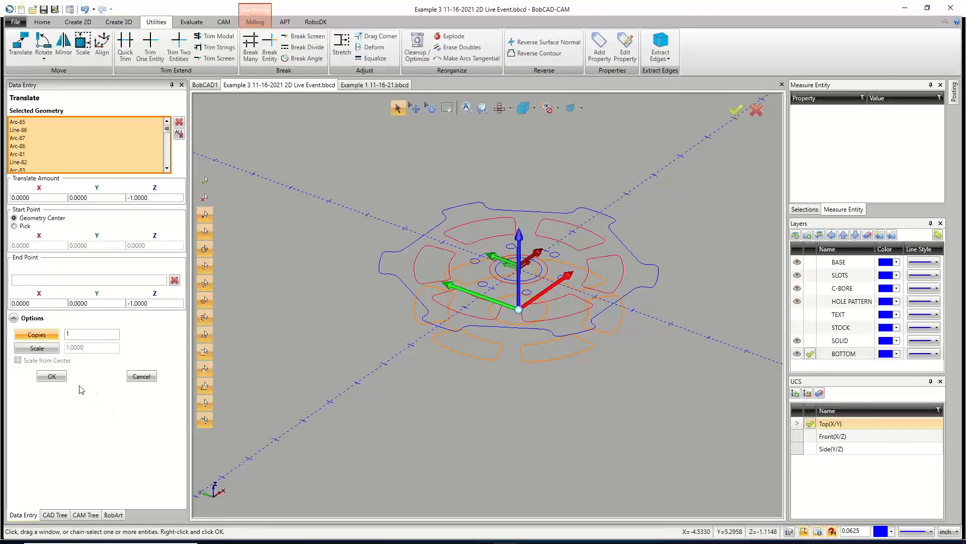
click(53, 377)
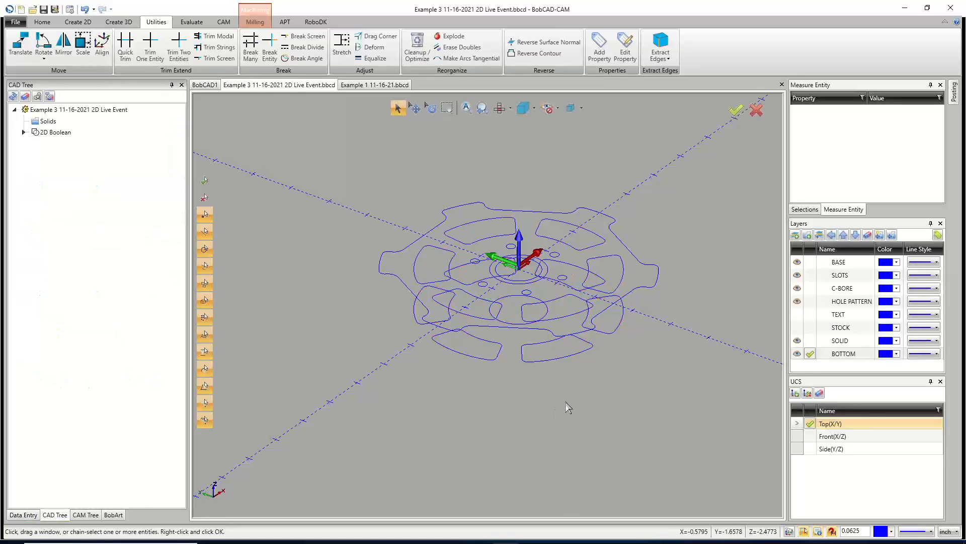
key(Escape)
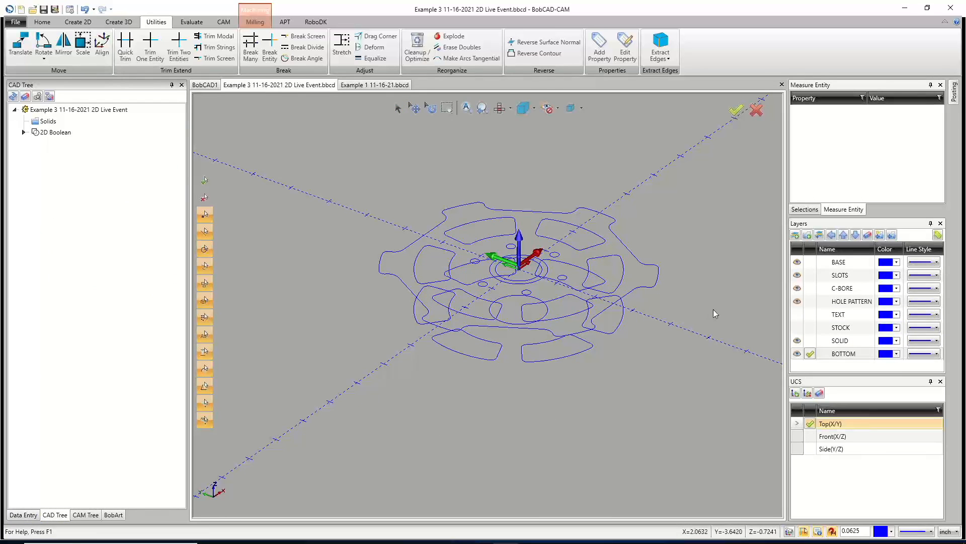
Hide the SLOTS and C-BORE layers so only the base outline and hole pattern remain visible.
click(798, 288)
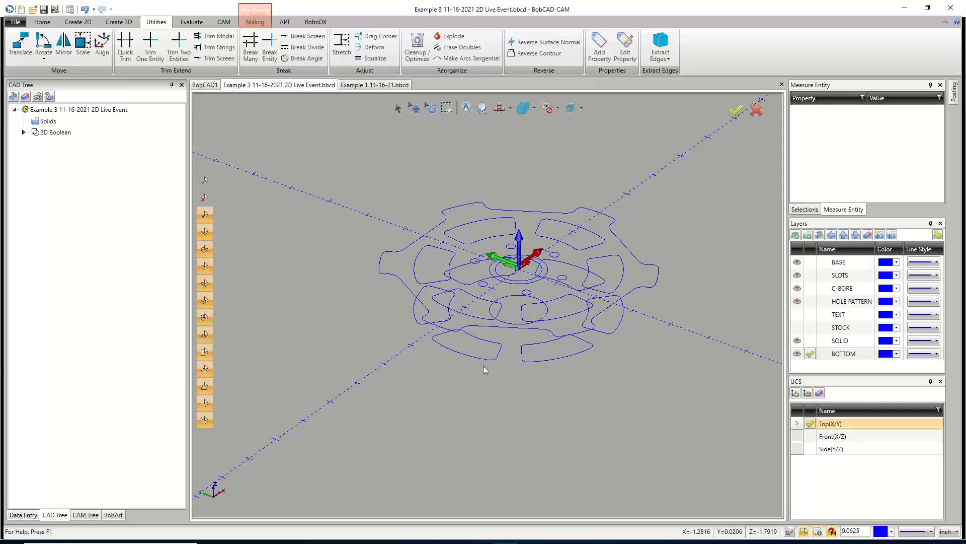
click(797, 275)
click(797, 275)
click(797, 274)
click(797, 275)
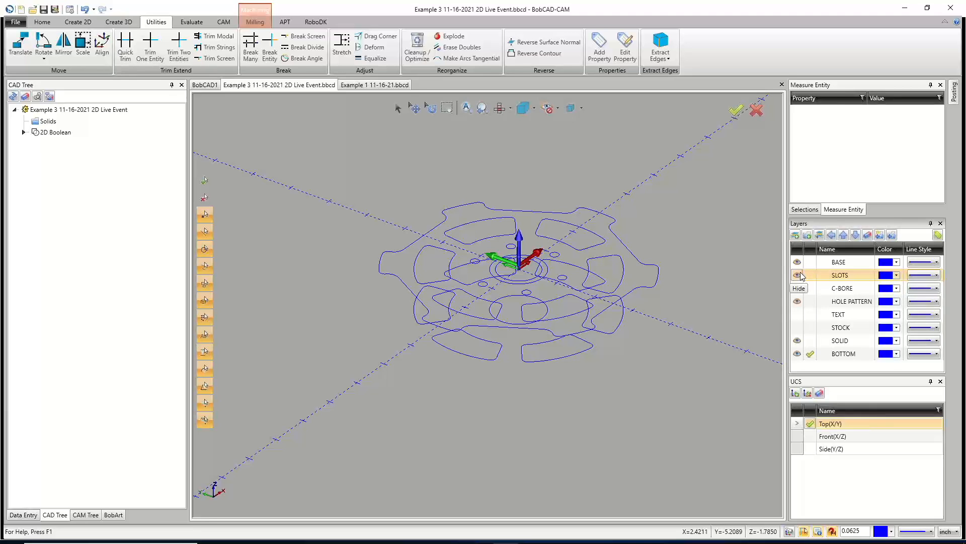
click(797, 276)
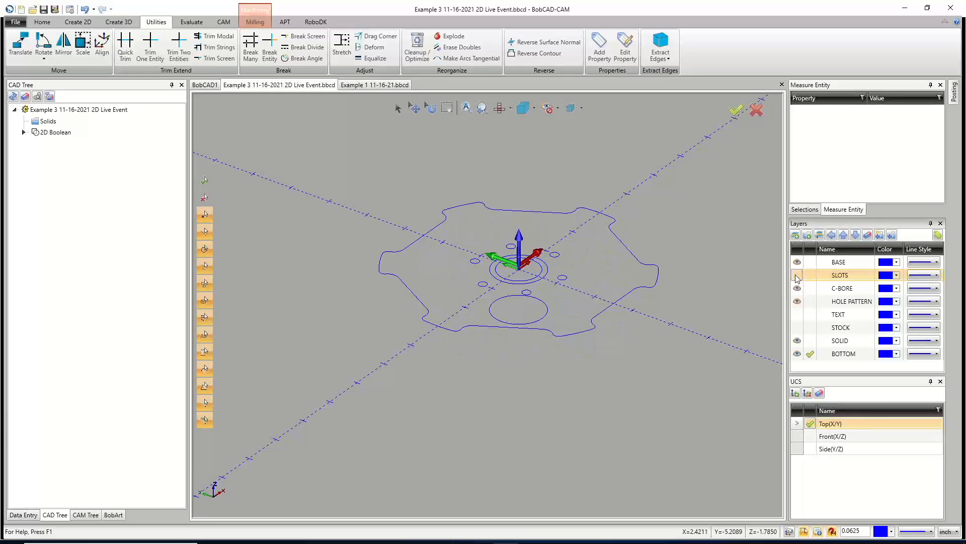
click(797, 288)
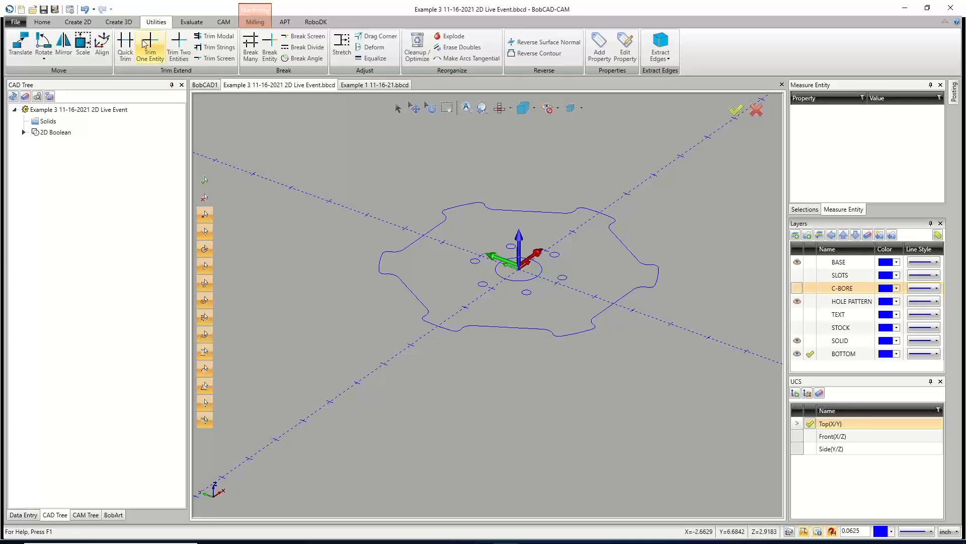
Extrude all visible curves with caps into a solid, 0 in the positive direction and 1 inch in the other direction.
click(120, 22)
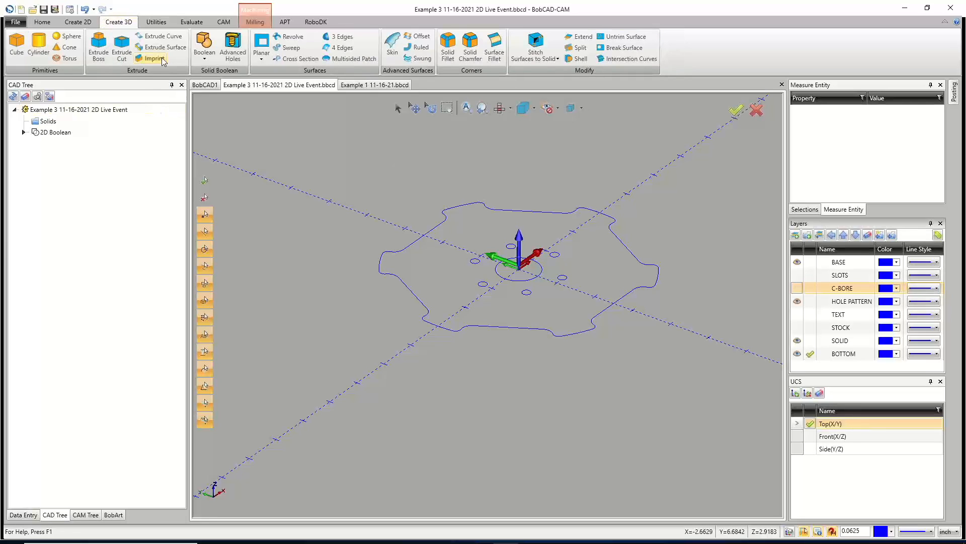
click(159, 38)
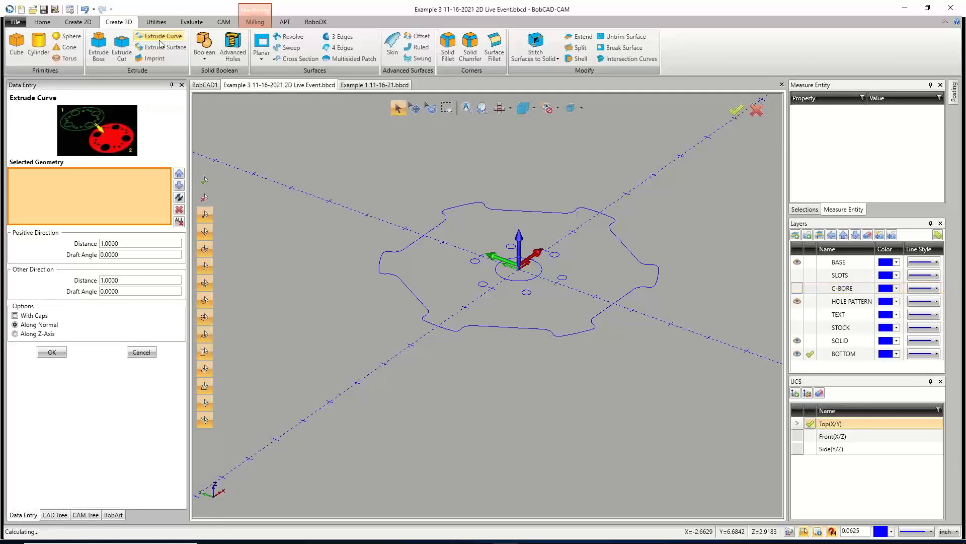
drag(324, 152, 695, 403)
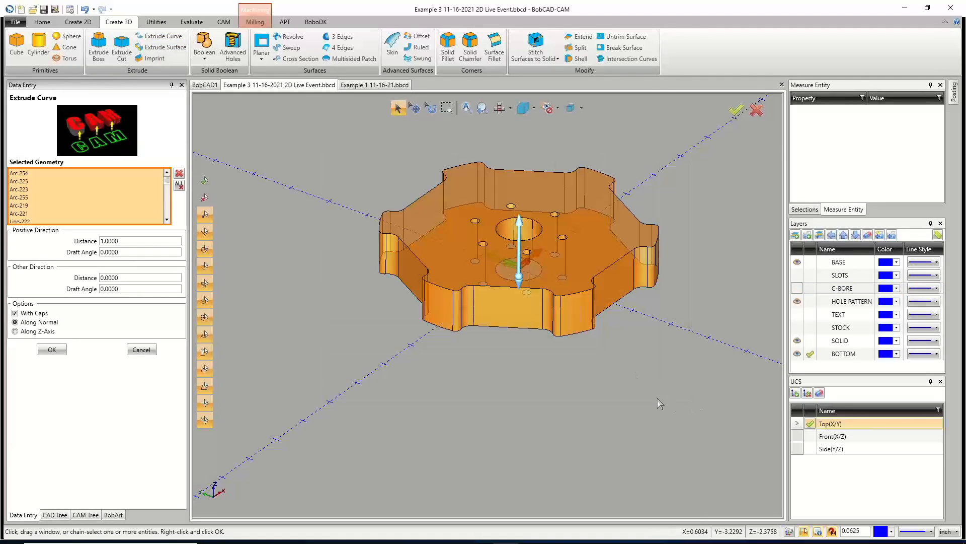
click(125, 241)
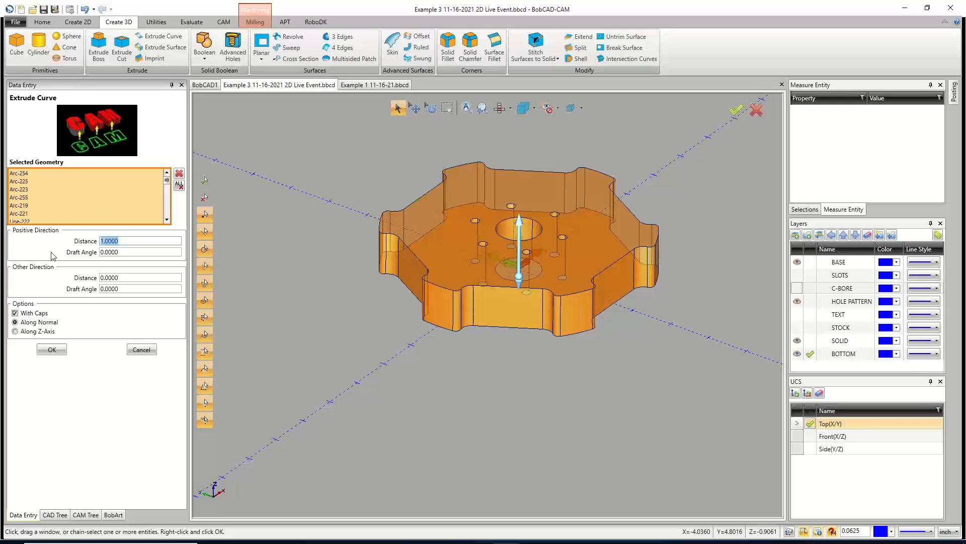
text(0)
key(Tab)
key(Tab)
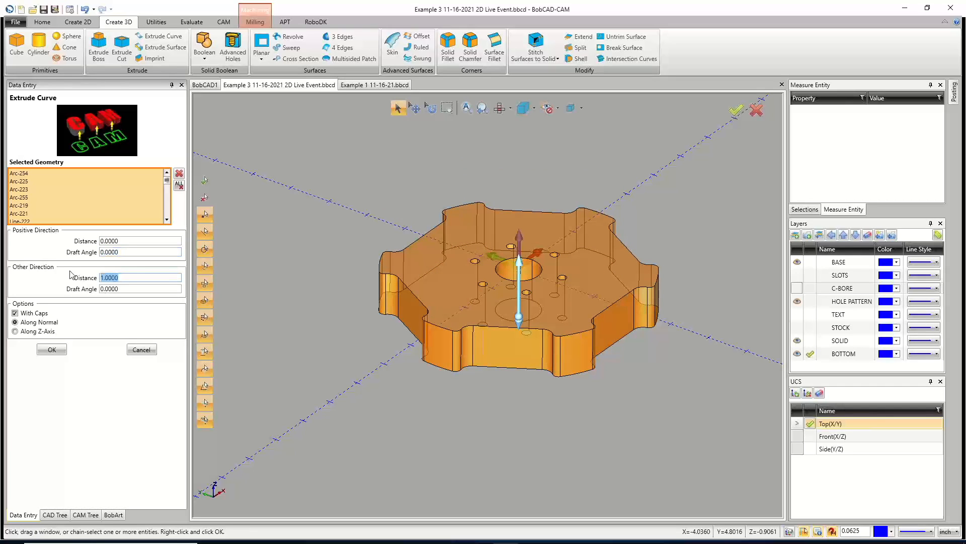
text(0)
key(Tab)
key(shift+Tab)
key(Tab)
key(shift+Tab)
key(shift+Tab)
key(shift+Tab)
text(0)
key(Tab)
key(Tab)
click(53, 350)
click(139, 350)
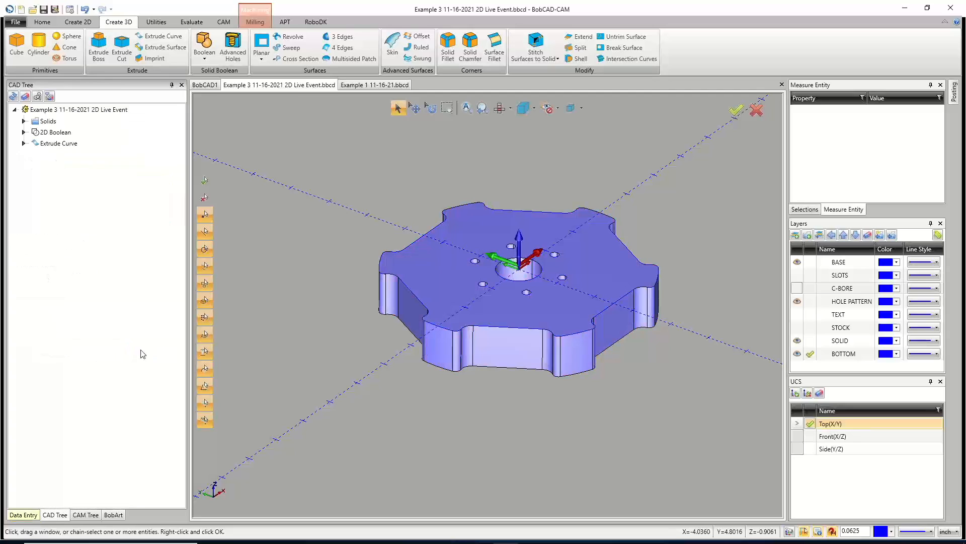
Show the SLOTS and C-BORE layers again.
middle_drag(542, 312, 544, 356)
middle_drag(537, 299, 523, 238)
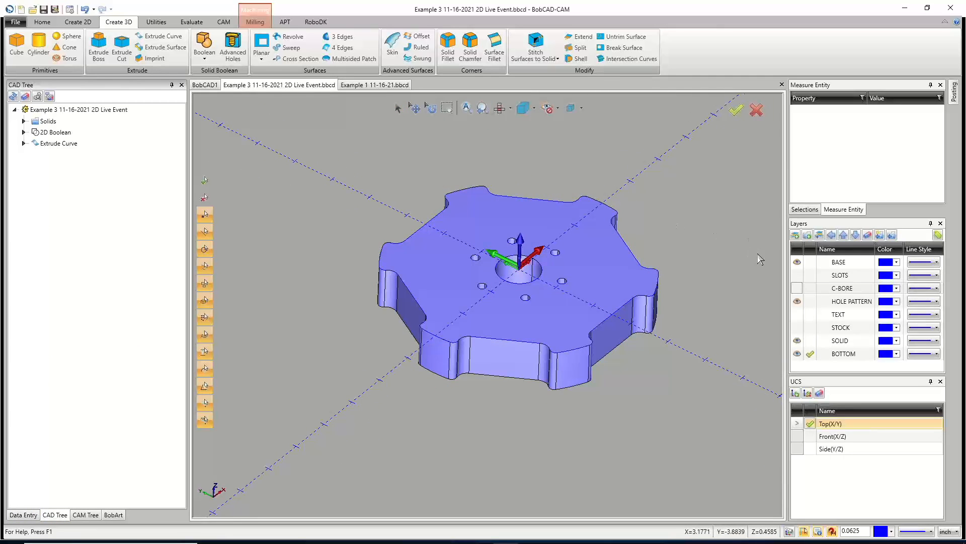
click(797, 275)
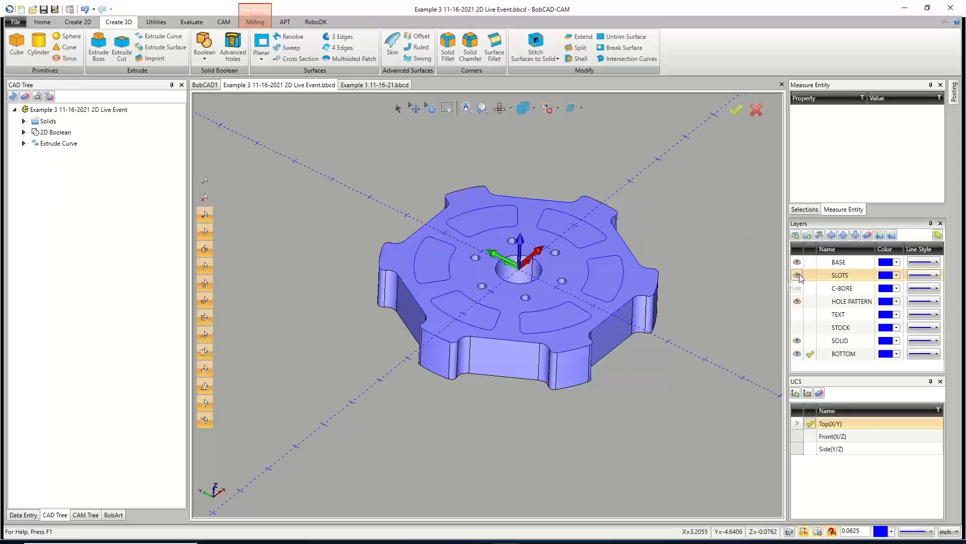
click(798, 287)
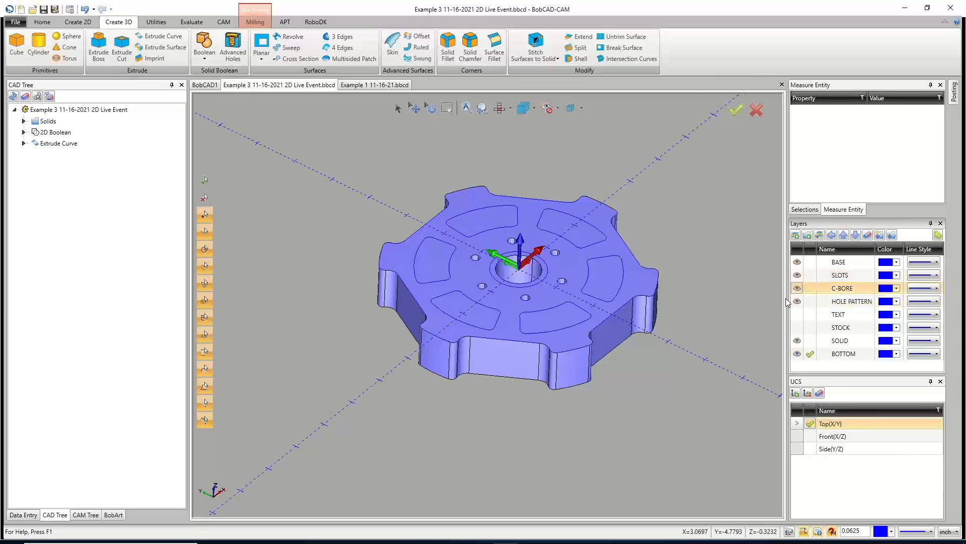
middle_drag(566, 427, 537, 292)
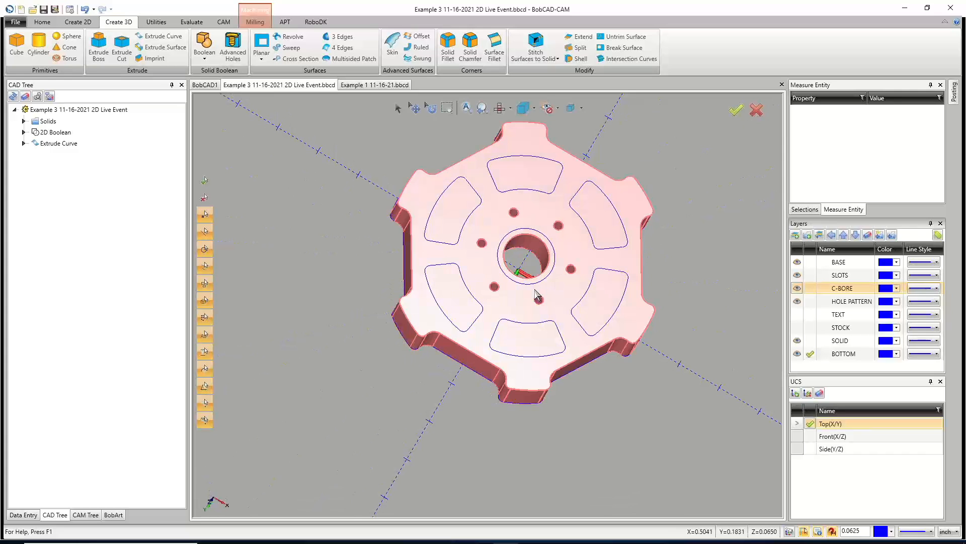
middle_drag(549, 254, 500, 307)
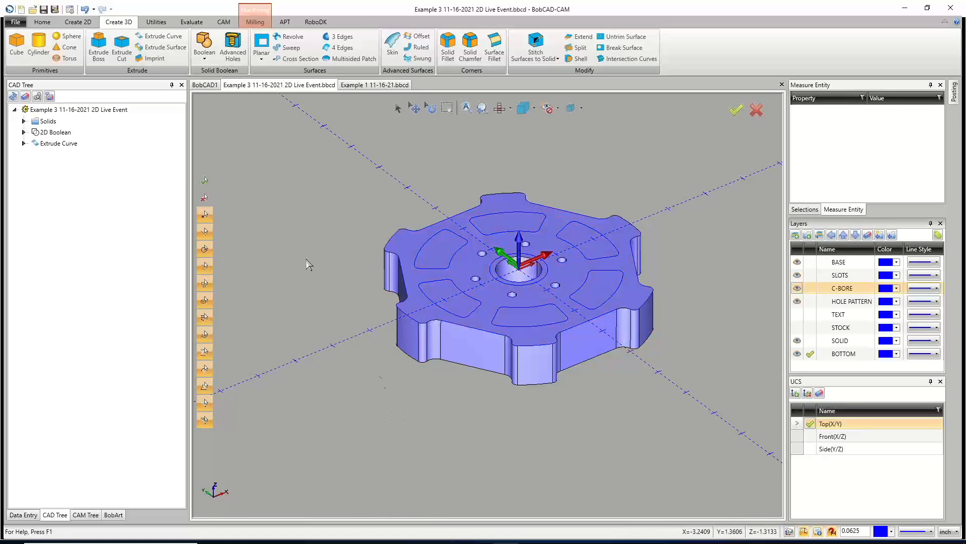
Inspect the solid in the front, side and isometric views and toggle between wireframe and shaded display.
click(122, 50)
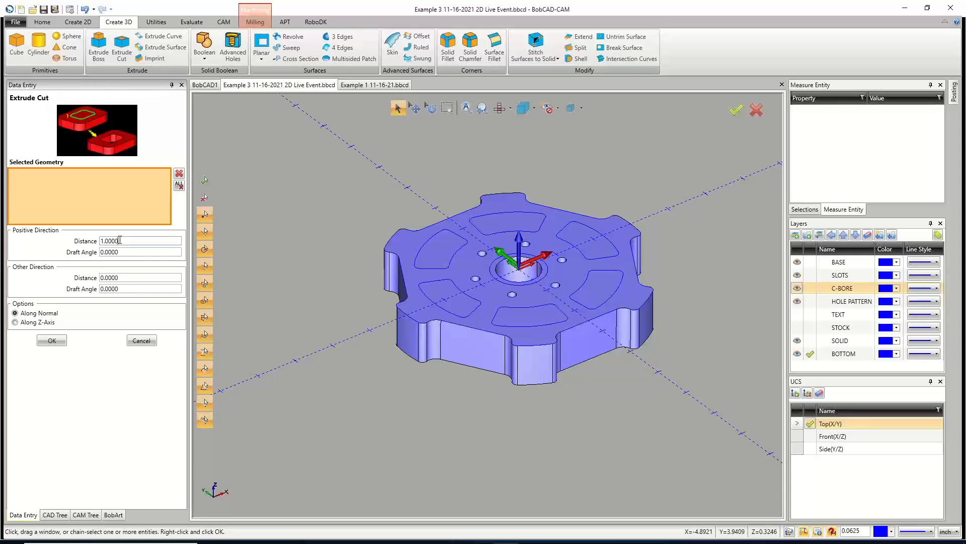
key(F5)
key(F6)
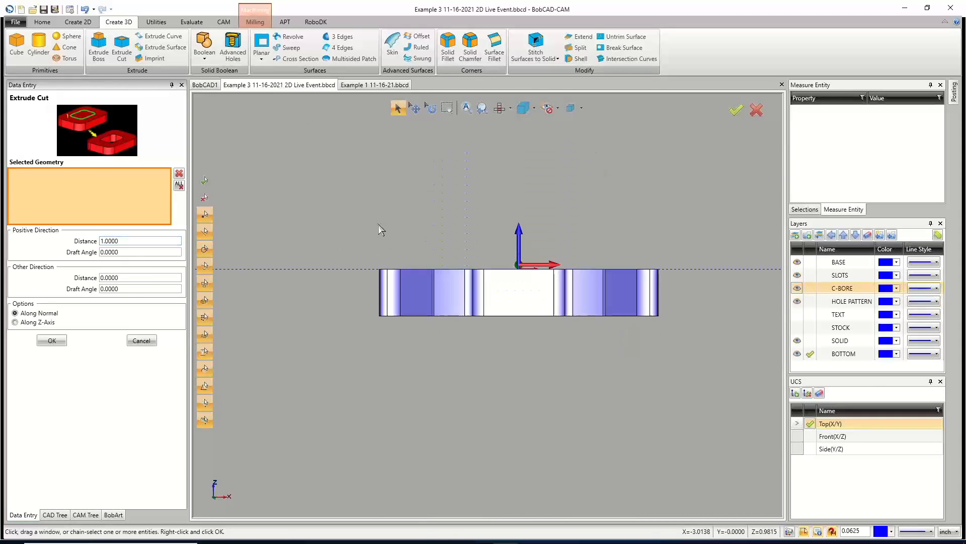
key(F7)
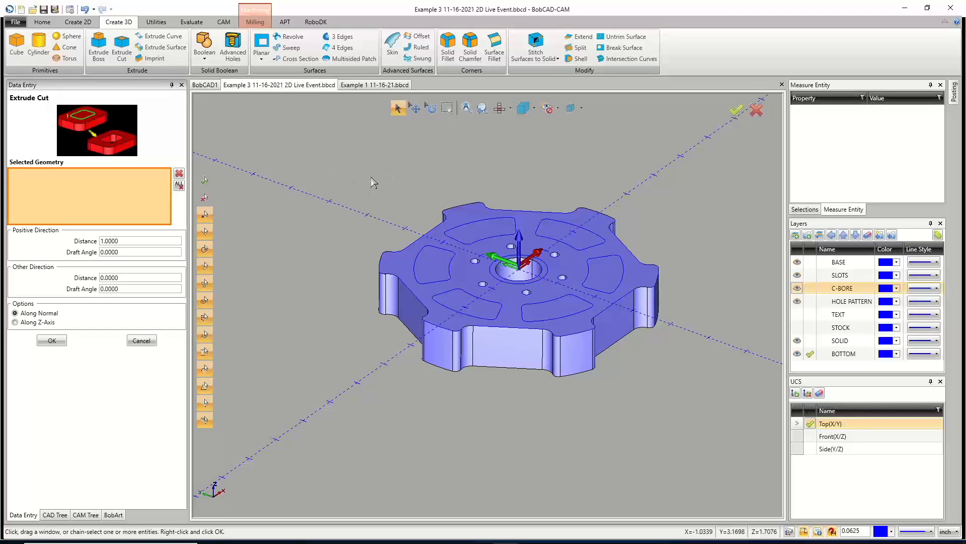
key(ctrl+w)
key(ctrl+w)
key(ctrl+w)
key(ctrl+w)
key(ctrl+w)
key(ctrl+w)
key(ctrl+w)
key(ctrl+w)
key(ctrl+w)
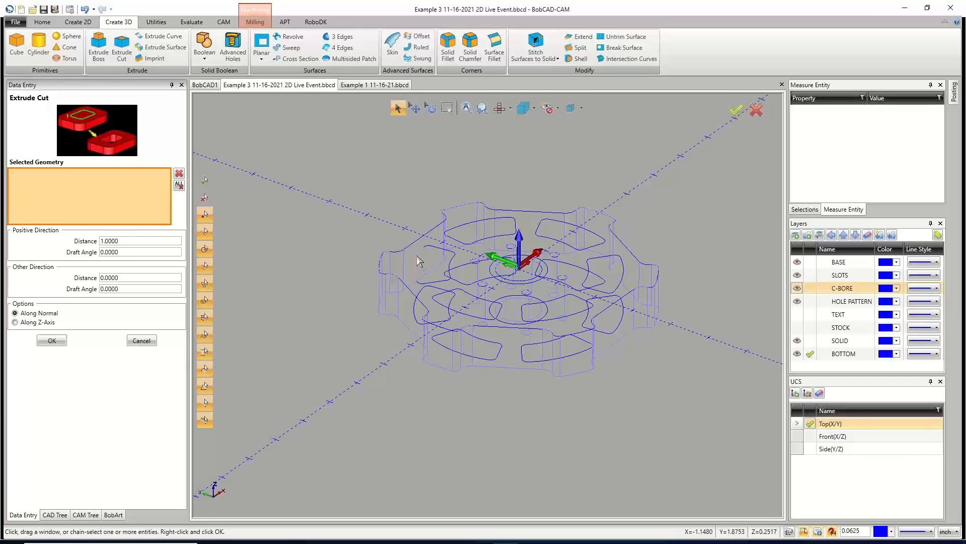
key(ctrl+w)
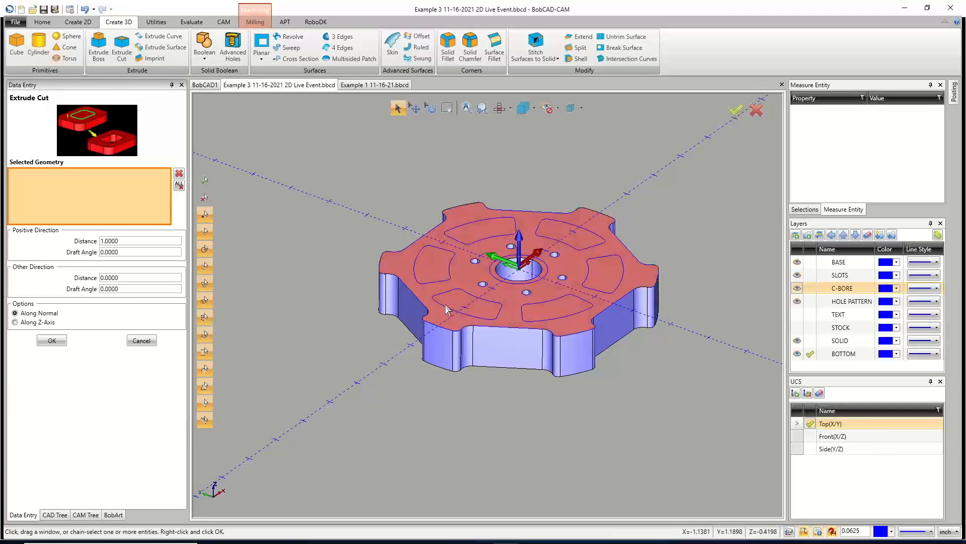
key(ctrl+w)
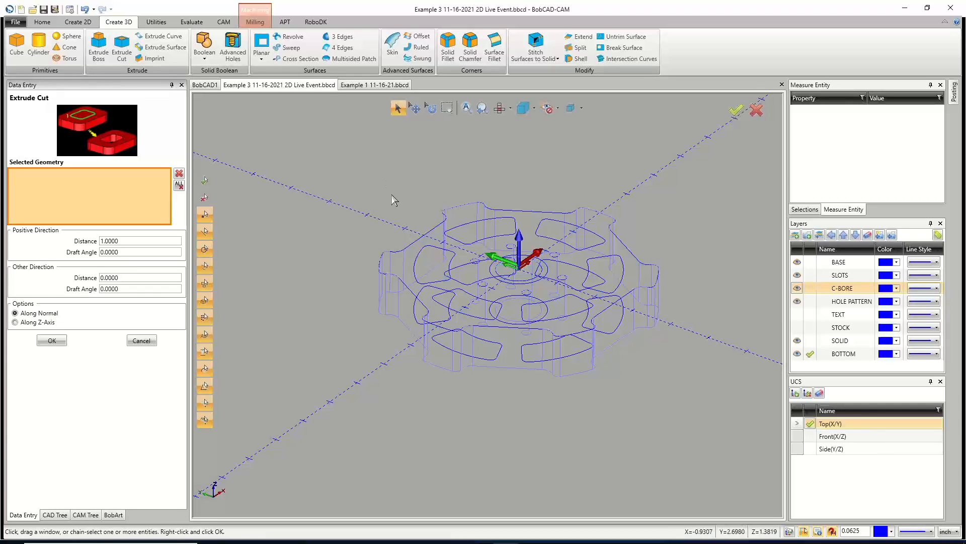
Select the six slot contours as the geometry for an Extrude Cut.
click(416, 271)
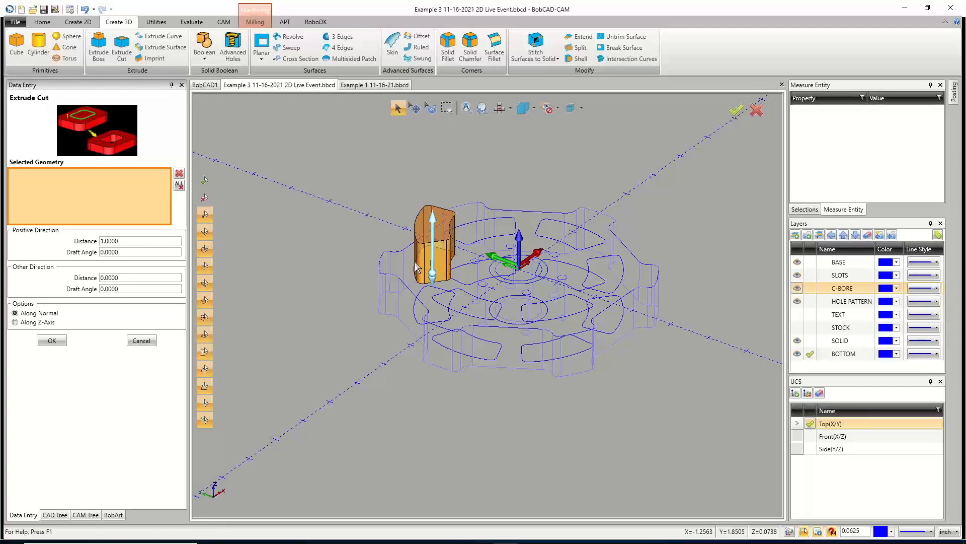
click(469, 241)
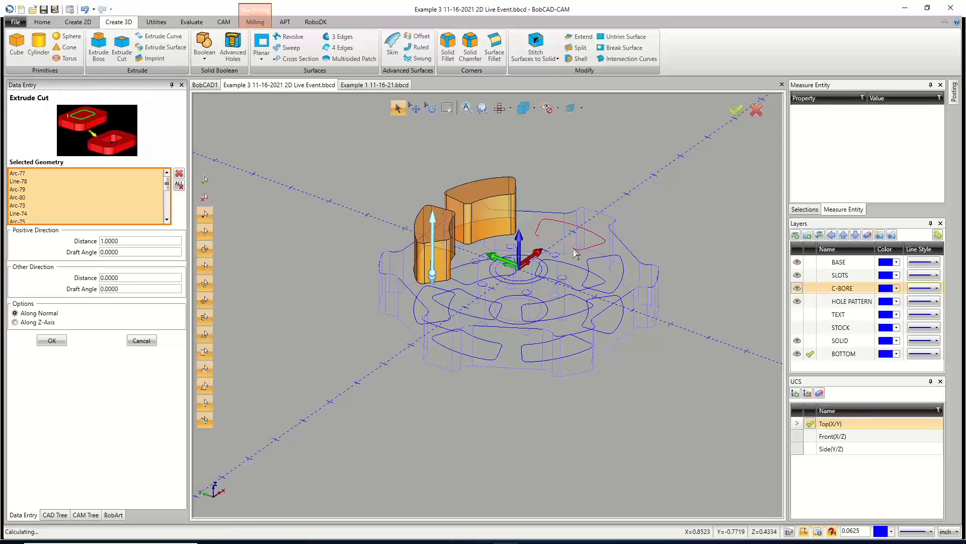
click(573, 252)
click(591, 271)
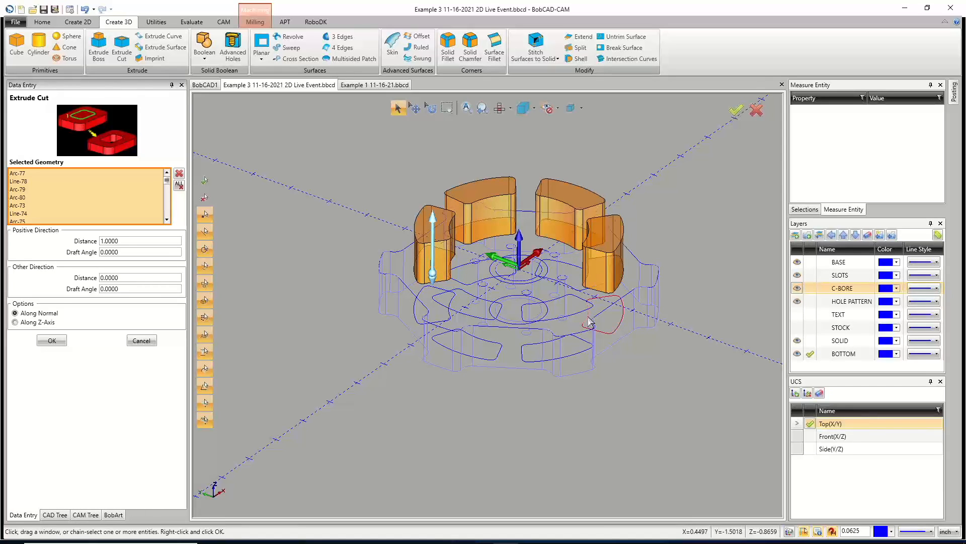
click(538, 347)
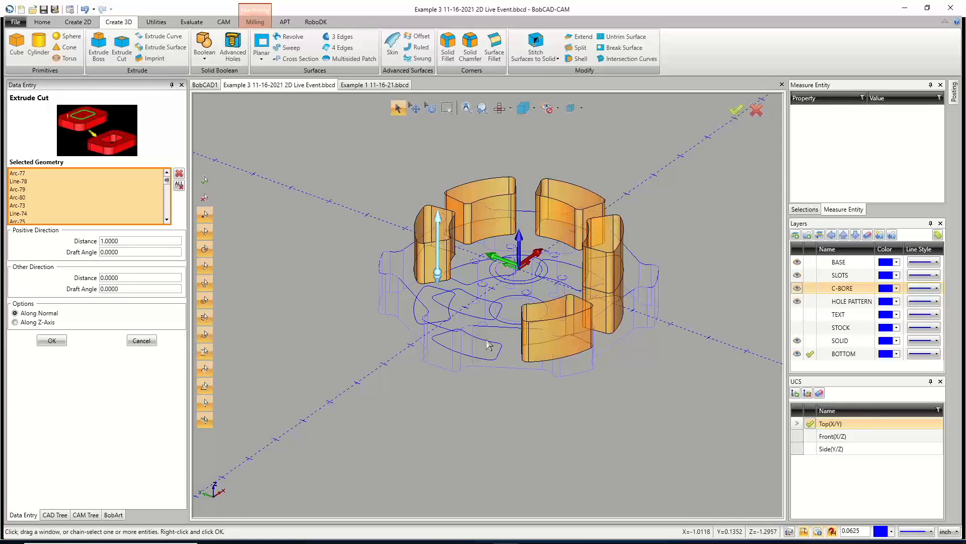
click(488, 347)
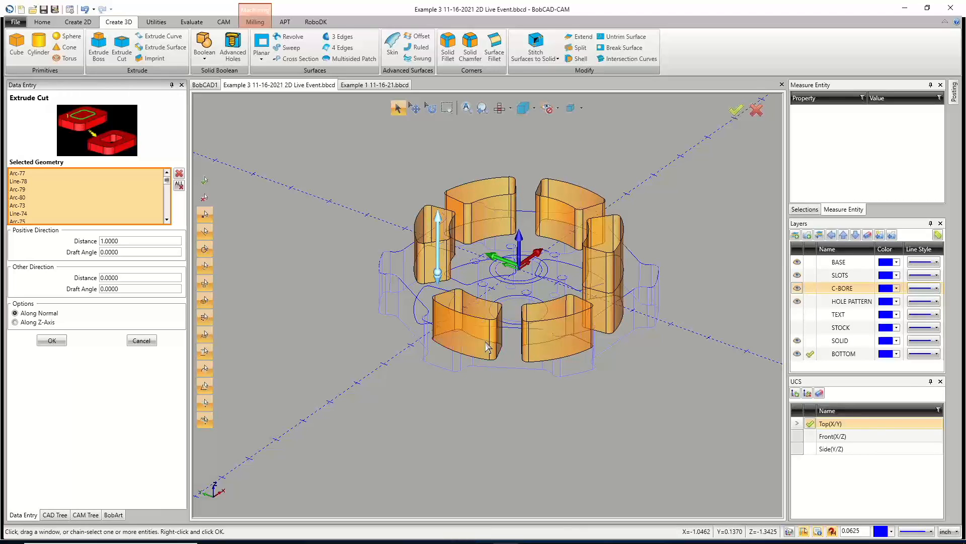
click(487, 347)
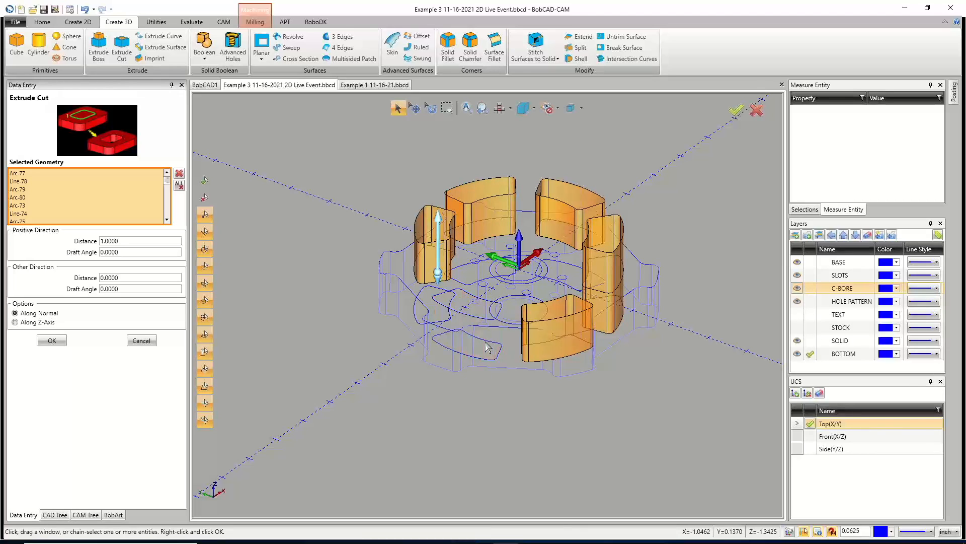
click(546, 345)
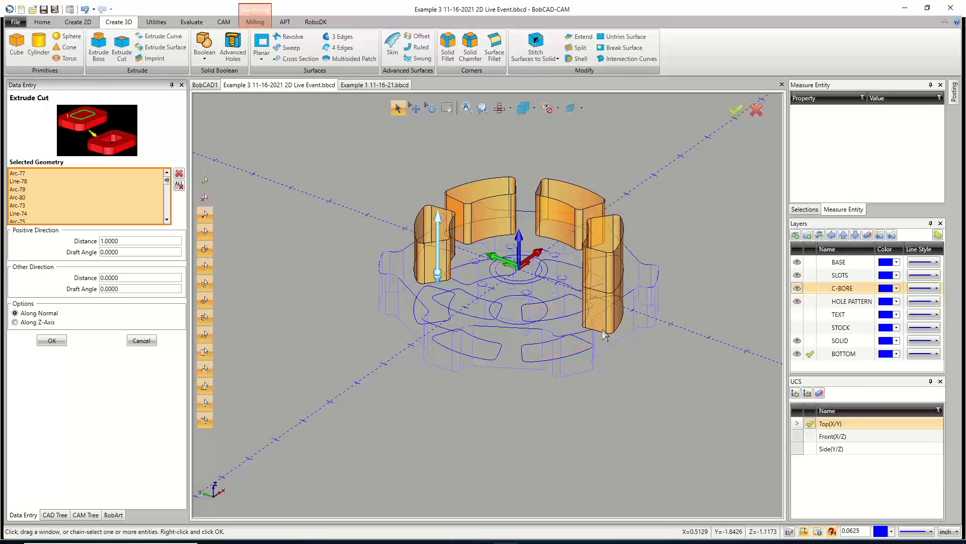
click(551, 305)
click(486, 306)
middle_drag(487, 306, 612, 331)
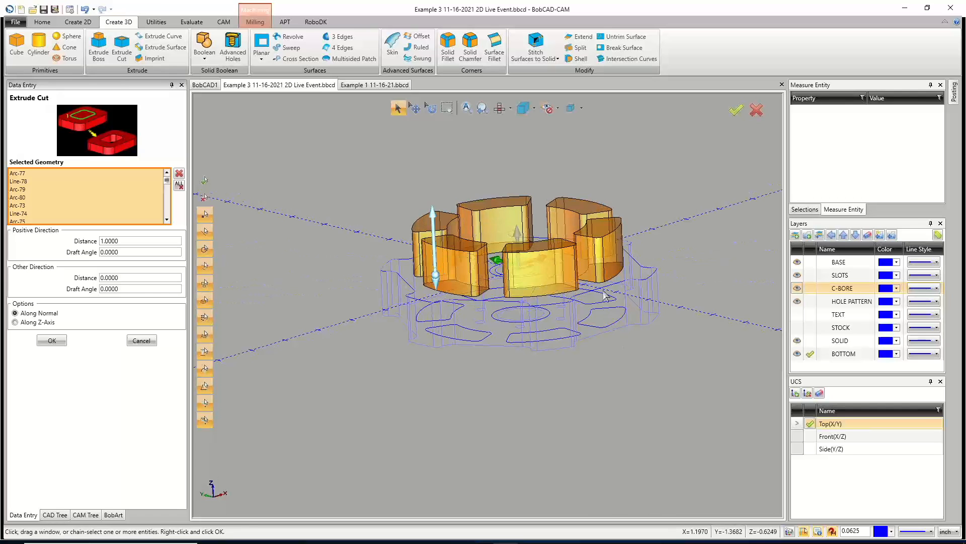
middle_drag(597, 304, 602, 352)
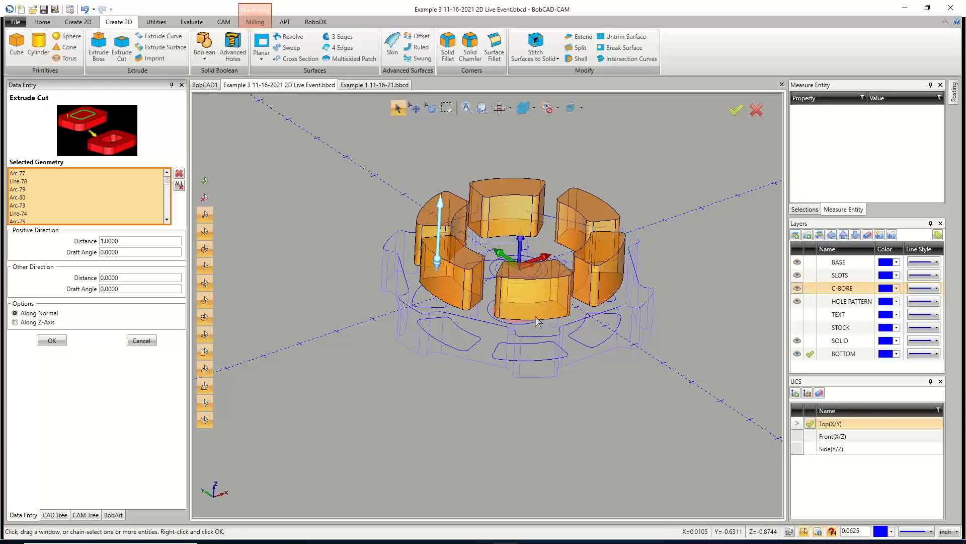
Set the Extrude Cut distance to 0.375 in both directions and apply the cut.
click(125, 241)
text(.37)
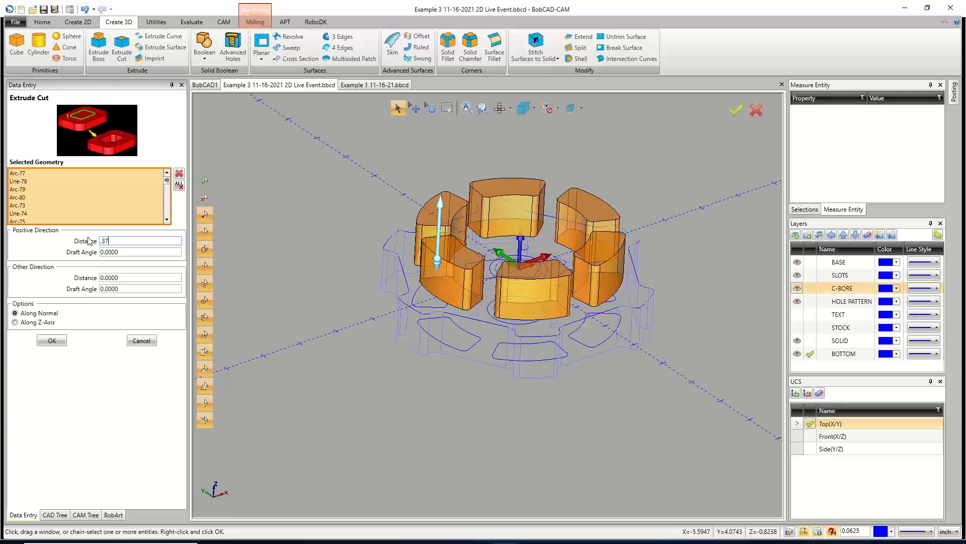
key(Tab)
key(Tab)
text(.375)
key(Tab)
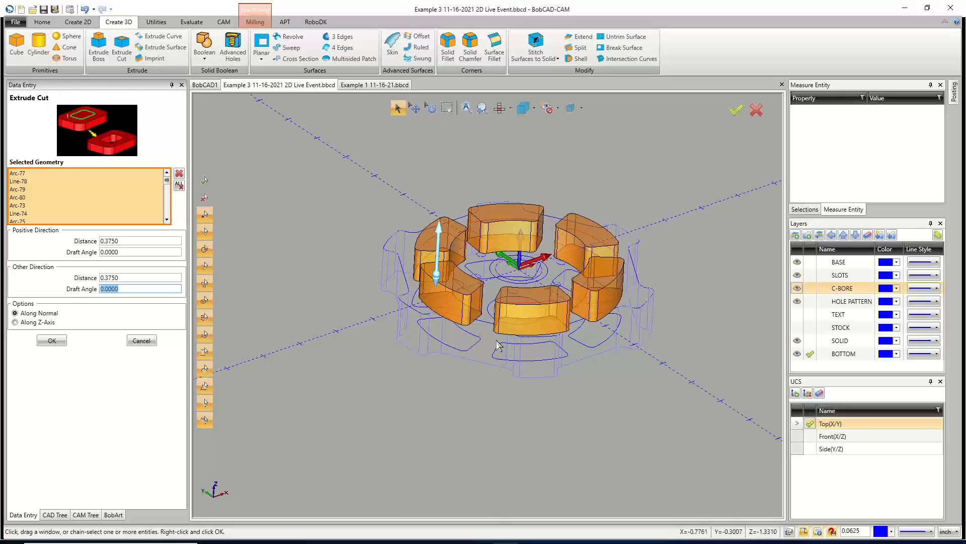
click(123, 277)
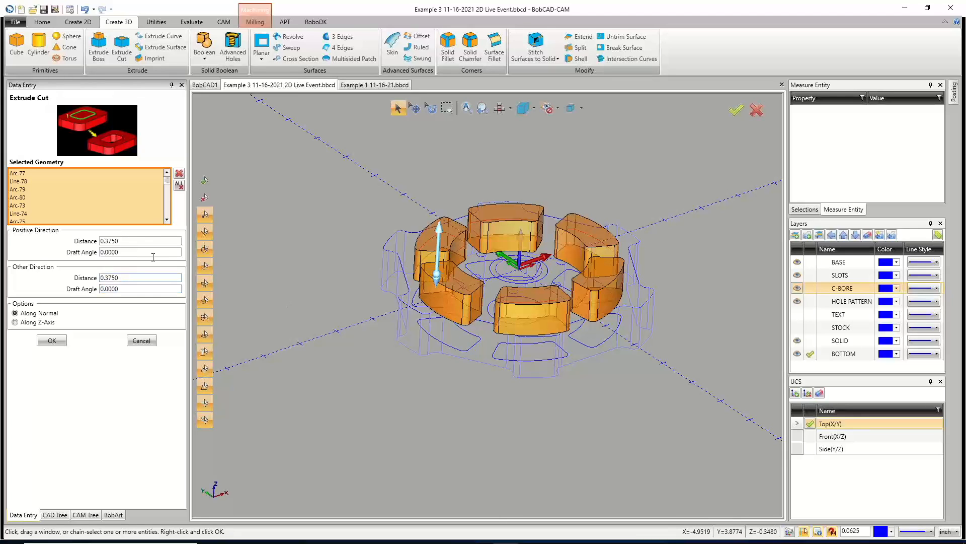
click(155, 240)
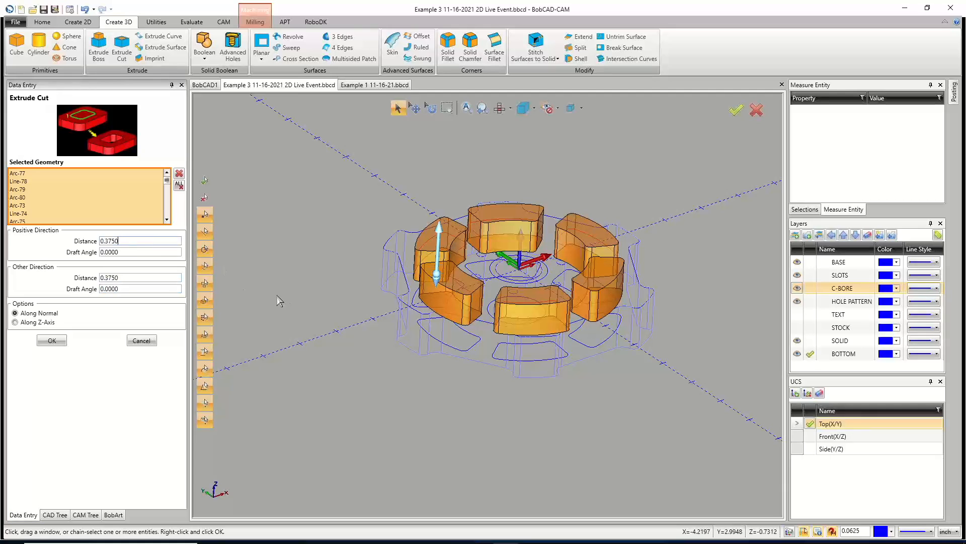
click(56, 340)
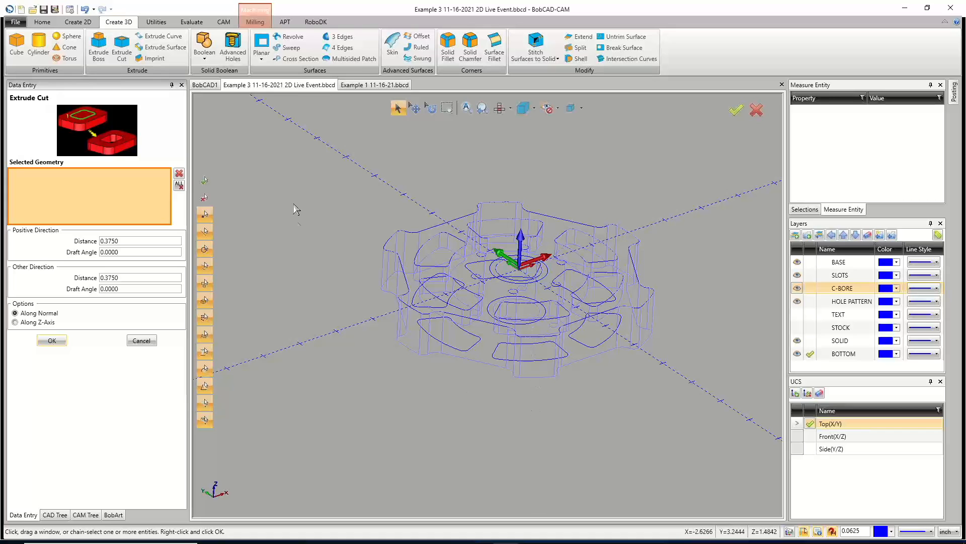
Hide the HOLE PATTERN and C-BORE layers.
middle_drag(554, 274, 545, 304)
middle_drag(473, 348, 499, 353)
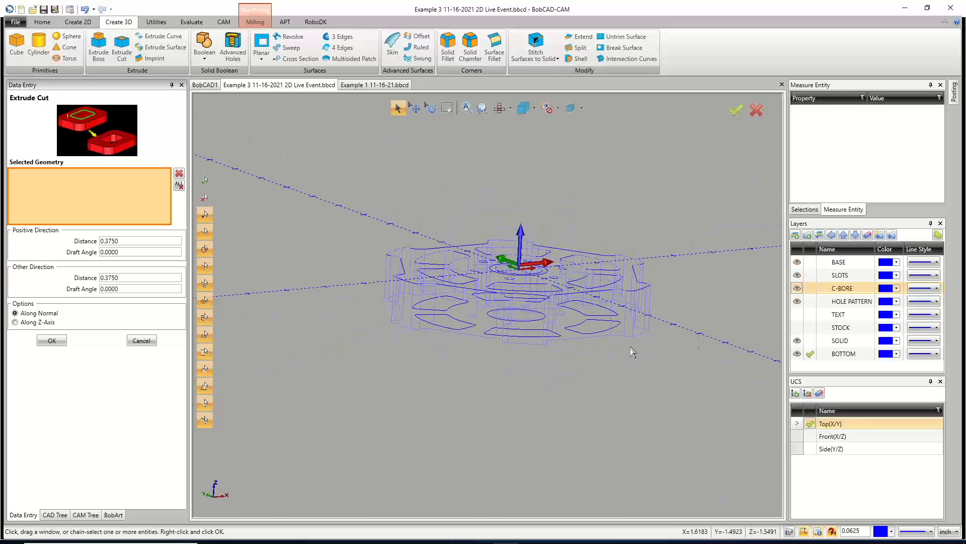
click(796, 301)
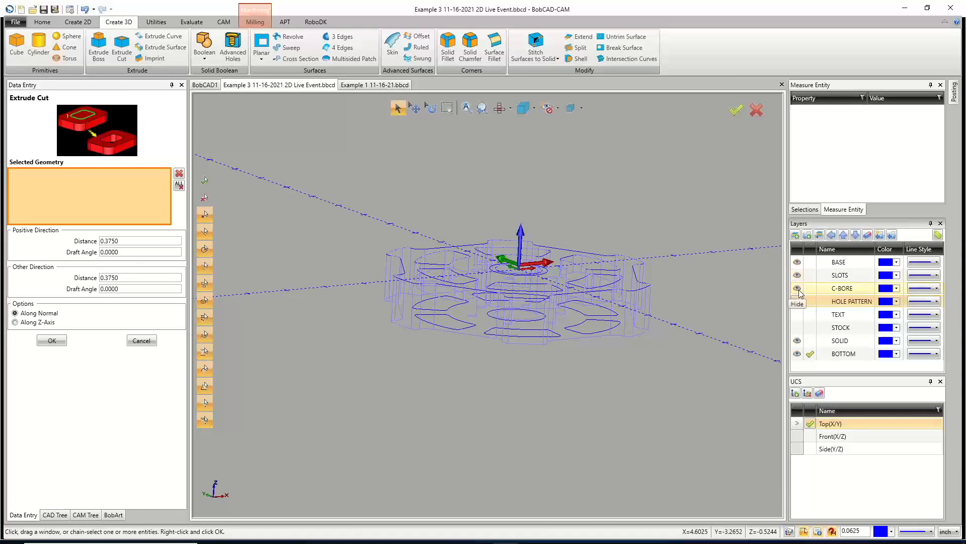
click(797, 288)
Select the six outside notch contours and apply the Extrude Cut at 0.375 in both directions.
middle_drag(565, 349, 565, 340)
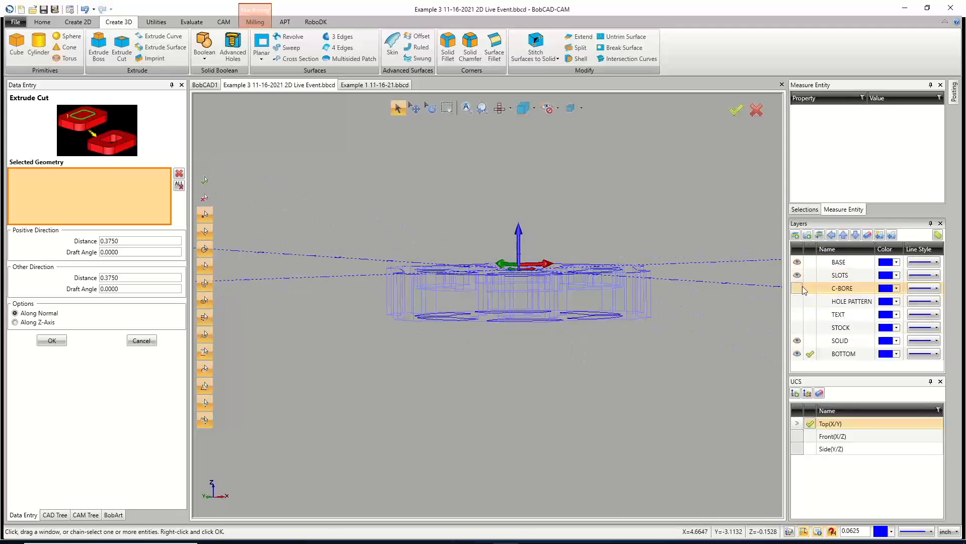
middle_drag(496, 392, 457, 341)
click(451, 339)
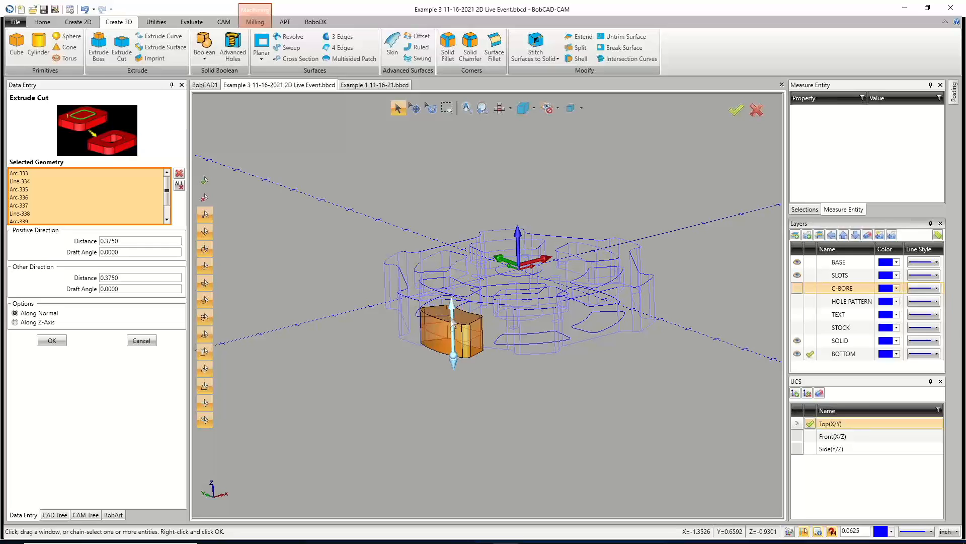
middle_drag(469, 300, 493, 309)
click(495, 312)
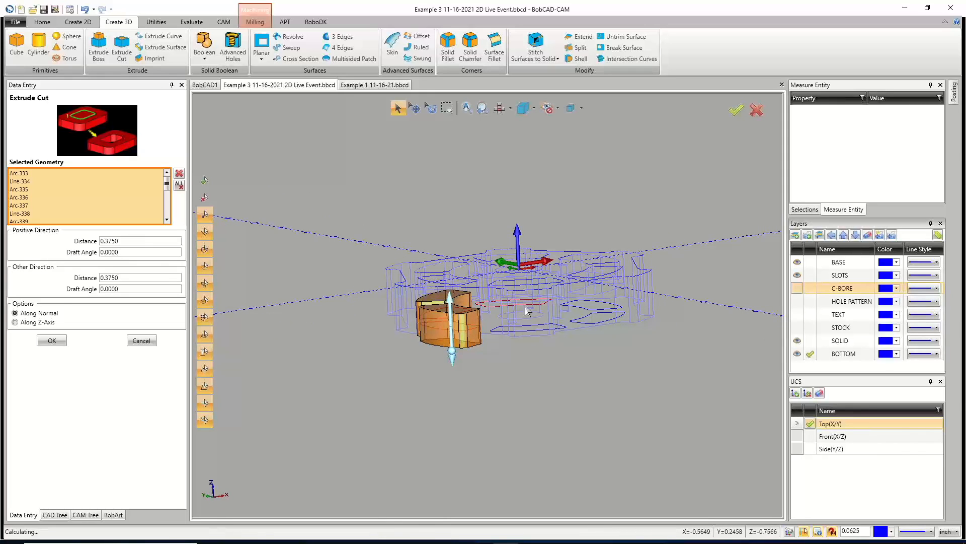
click(584, 316)
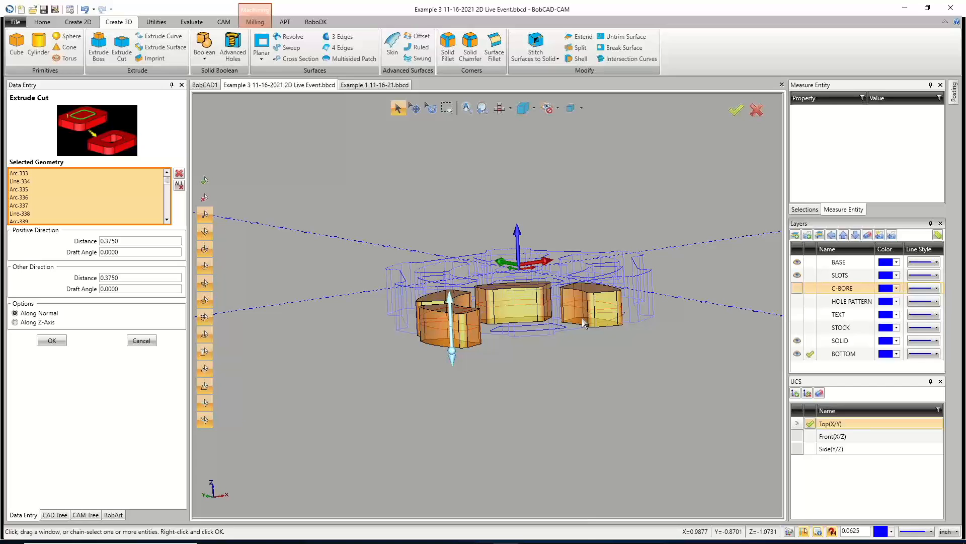
click(584, 322)
click(555, 349)
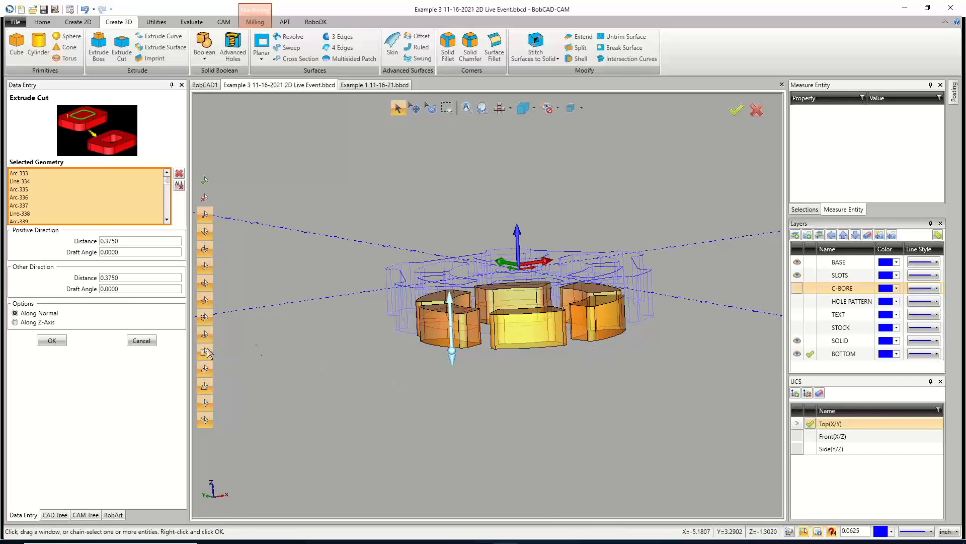
click(52, 341)
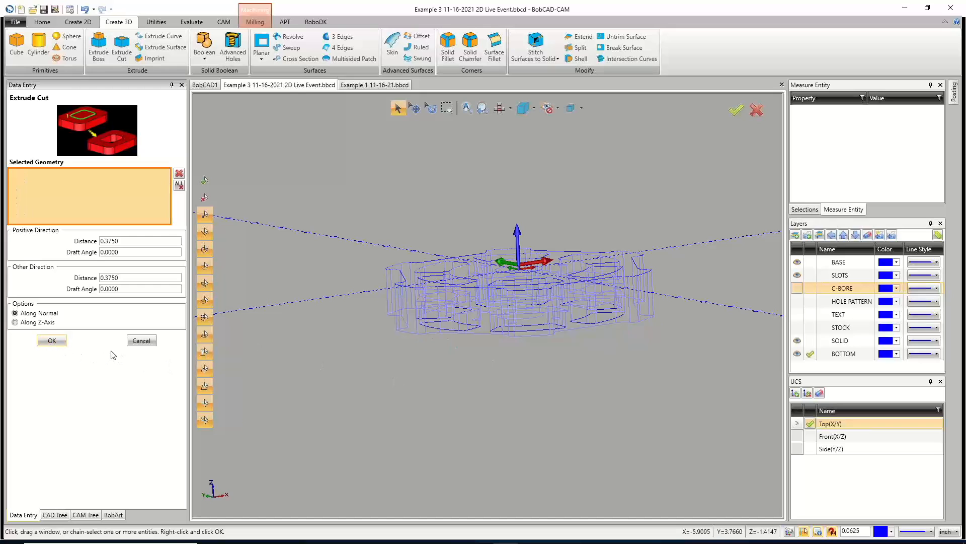
click(141, 340)
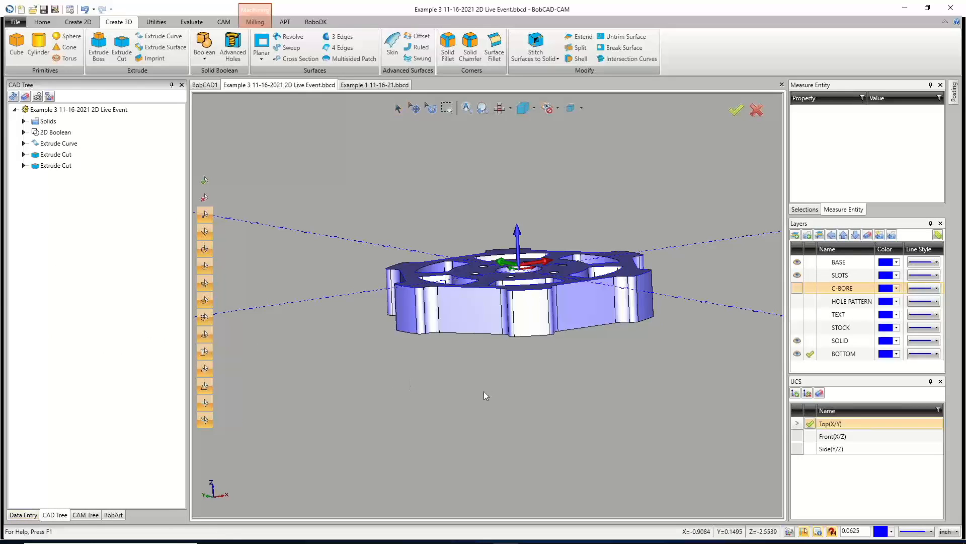
Show the C-BORE layer and hide the SLOTS and BASE layers.
middle_drag(482, 391, 499, 409)
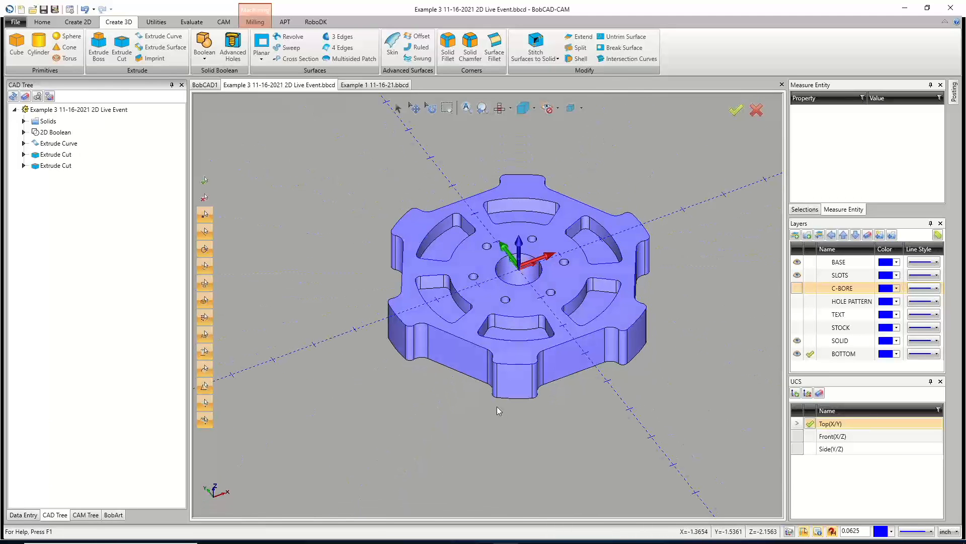
click(796, 289)
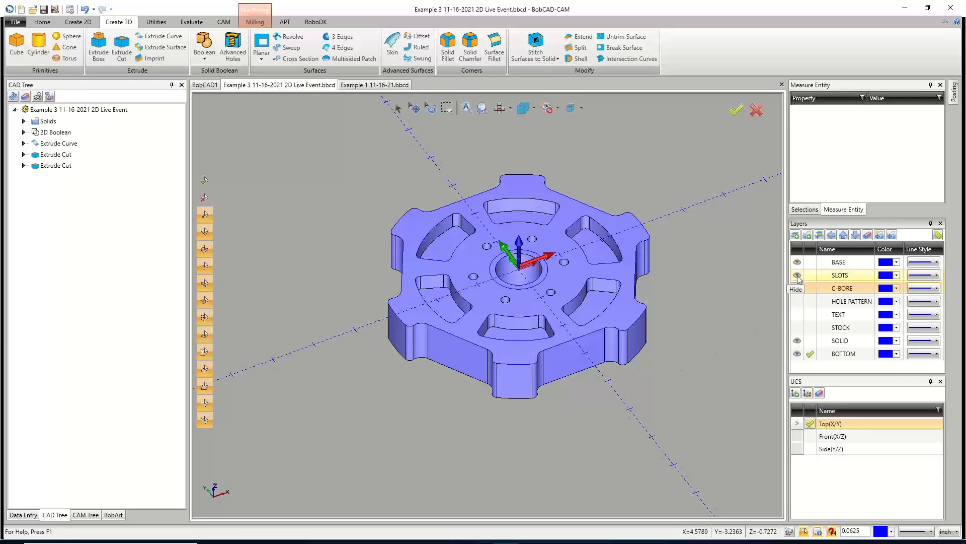
click(797, 276)
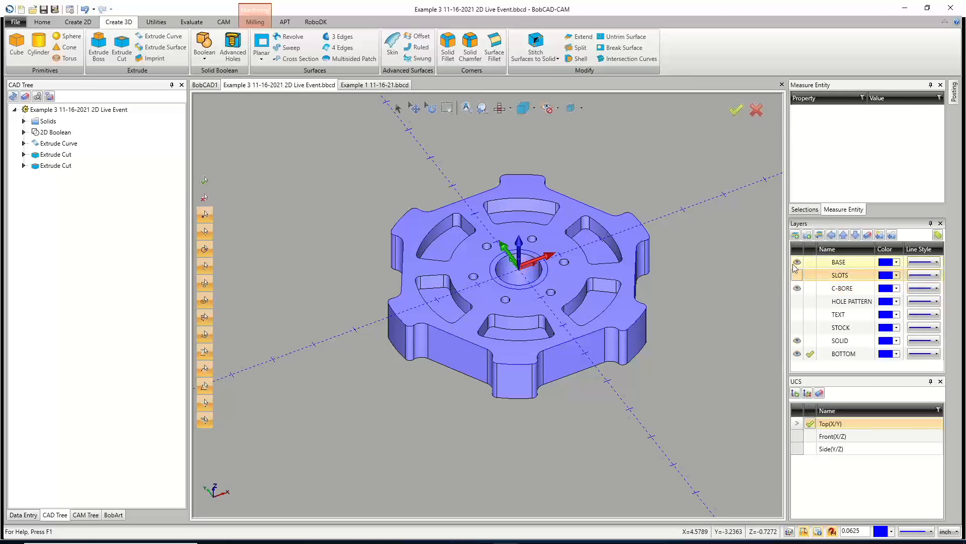
click(797, 263)
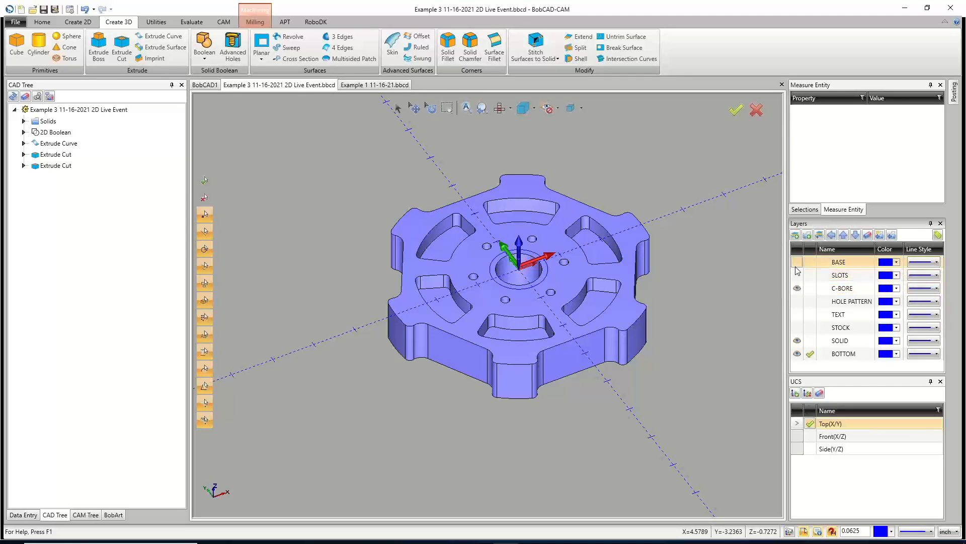
Make SOLID the current layer and move the selected solid onto the SOLID layer.
click(810, 344)
click(810, 343)
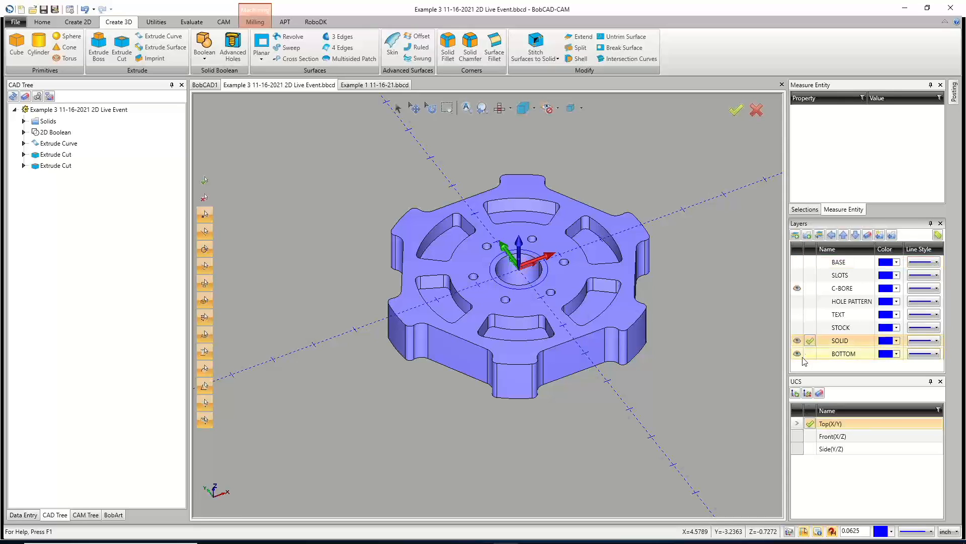
click(797, 354)
click(797, 354)
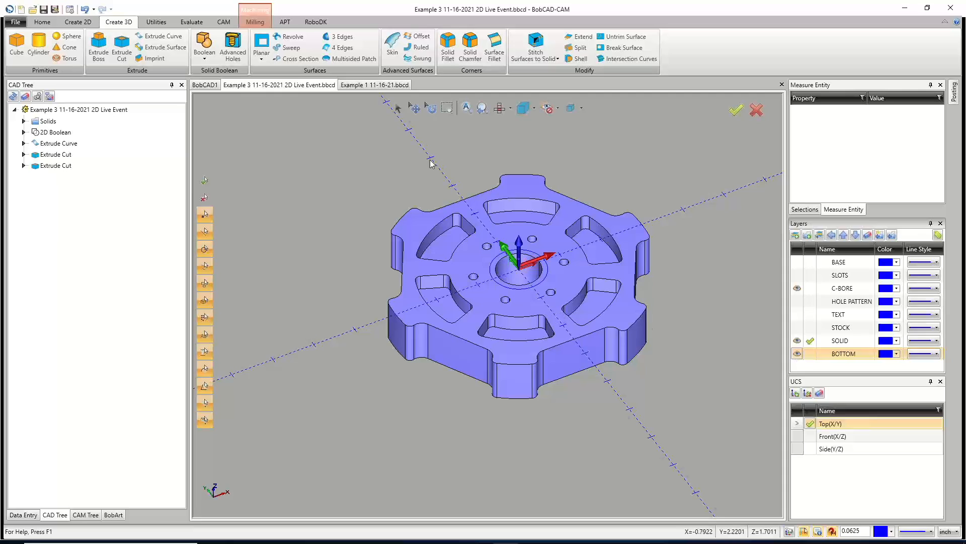
click(400, 109)
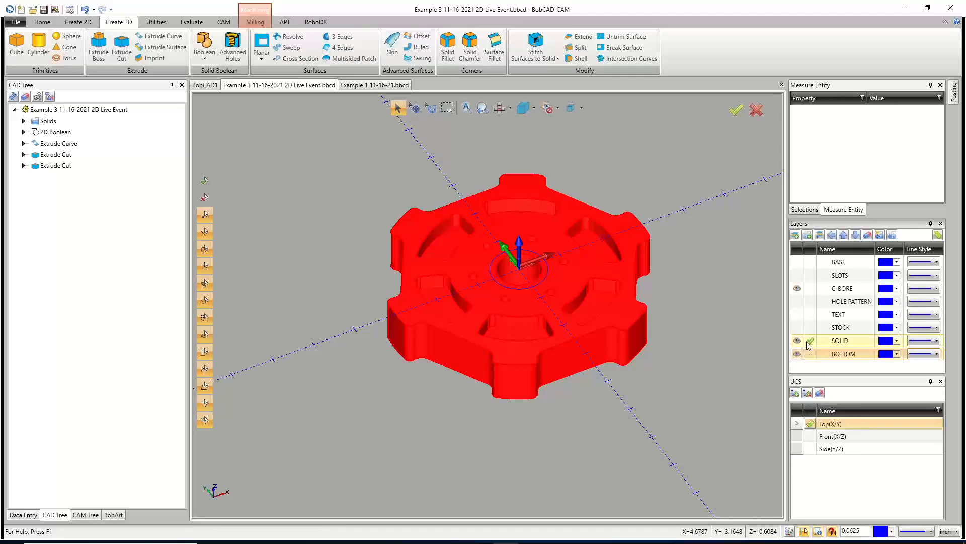
click(820, 235)
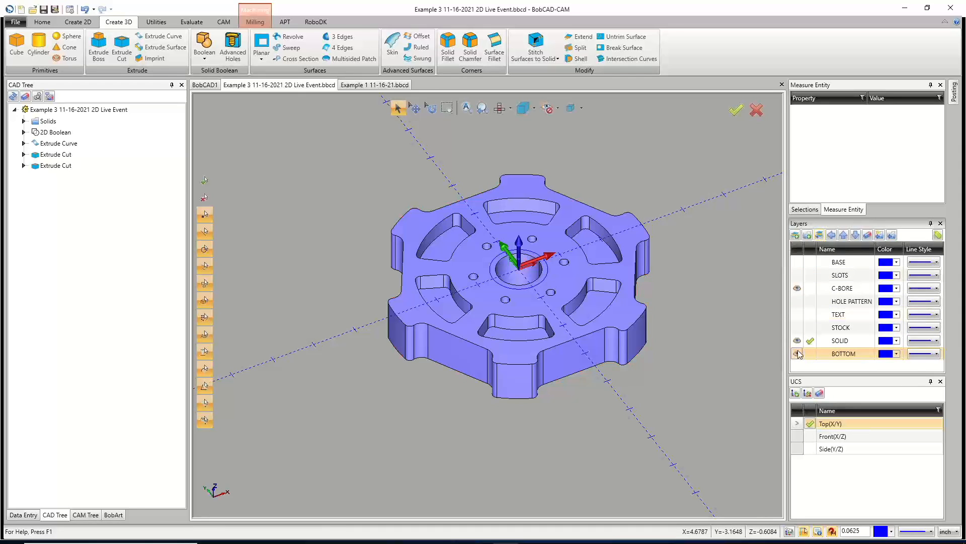
Hide the SOLID layer and extrude cut the upper counterbore circle 0.125 in both directions.
click(810, 342)
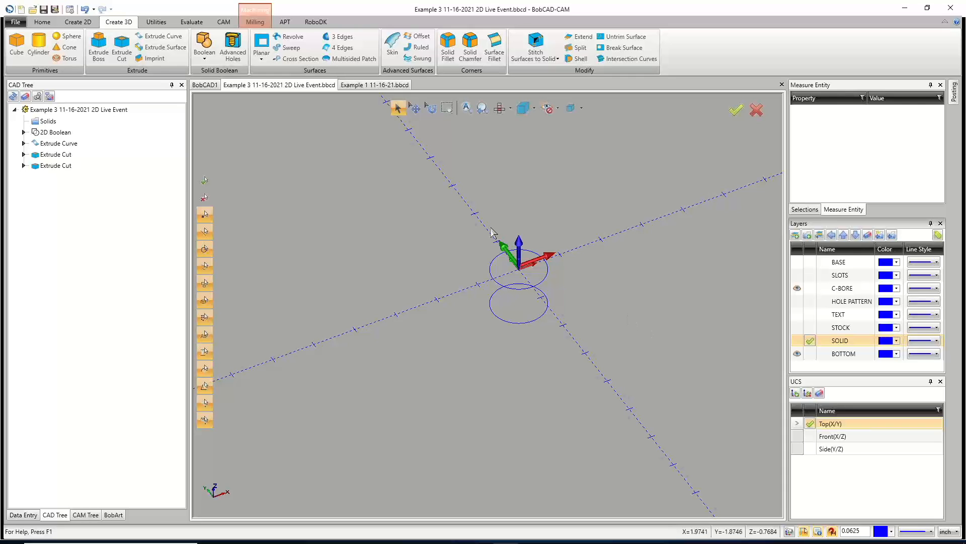
click(122, 44)
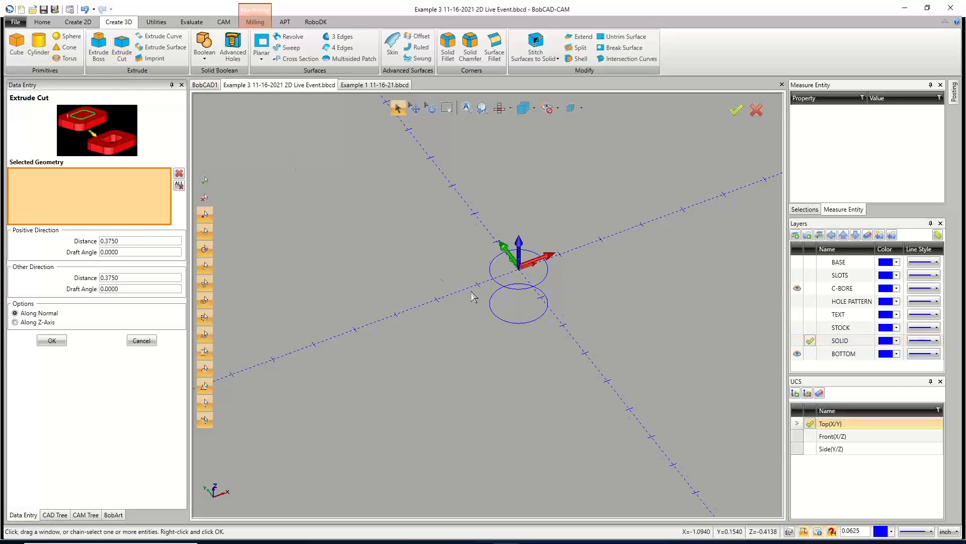
drag(131, 239, 70, 241)
text(.1)
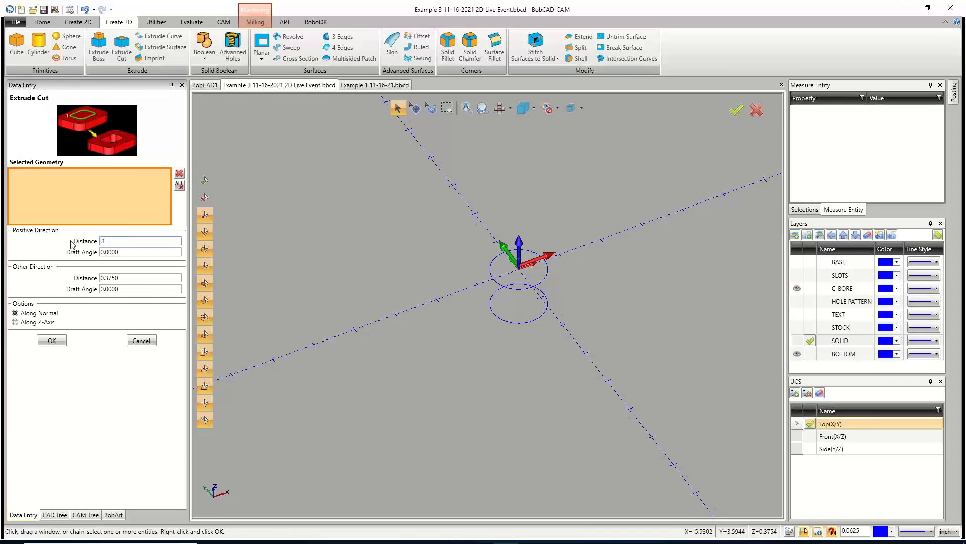
text(25)
key(Tab)
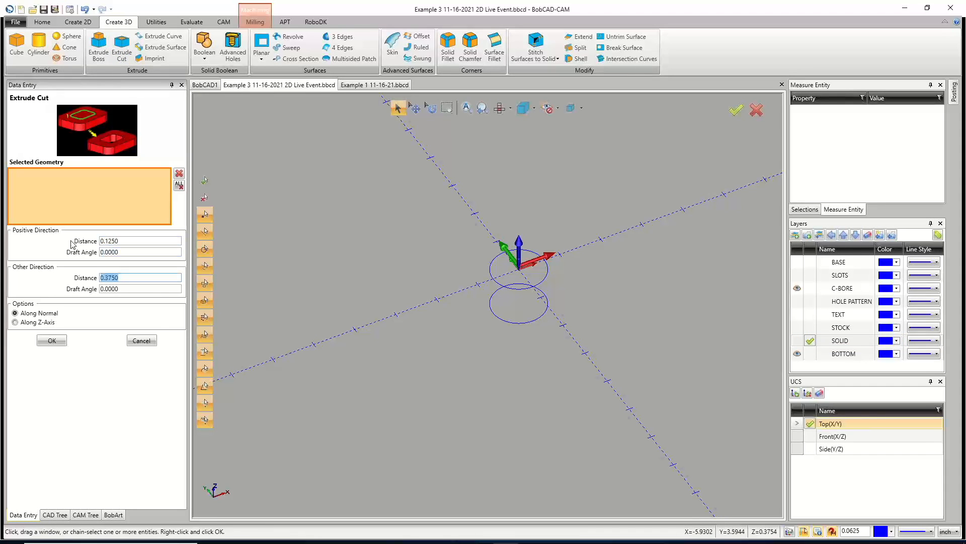
text(.125)
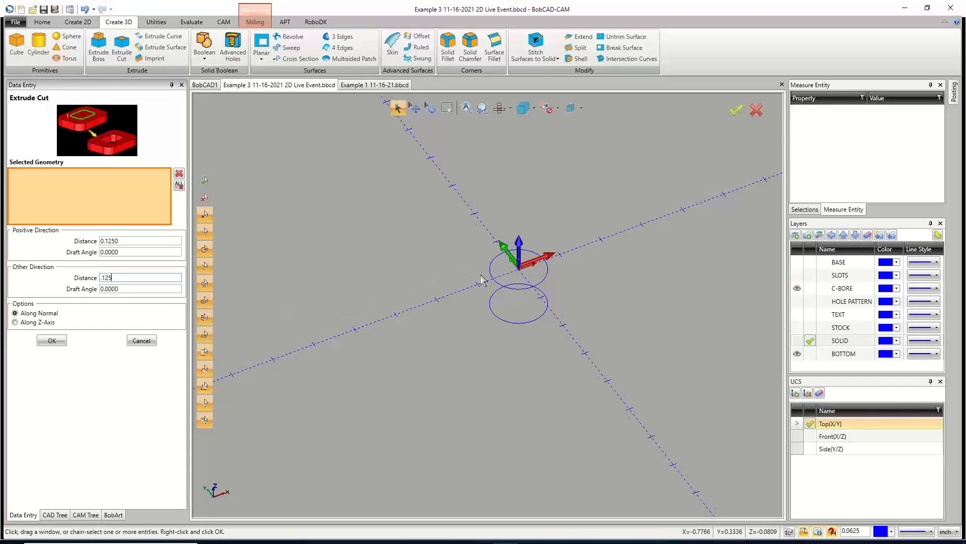
click(496, 282)
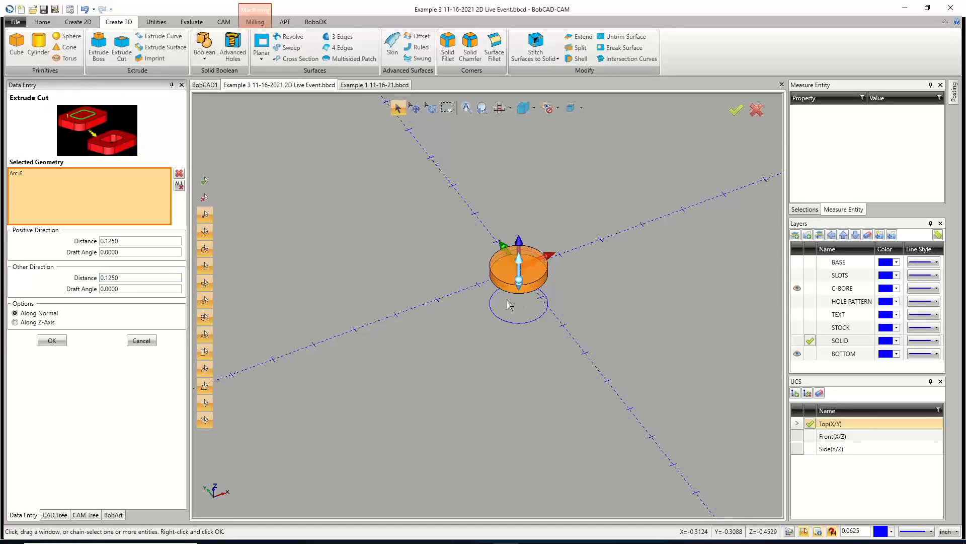
middle_drag(565, 325, 565, 312)
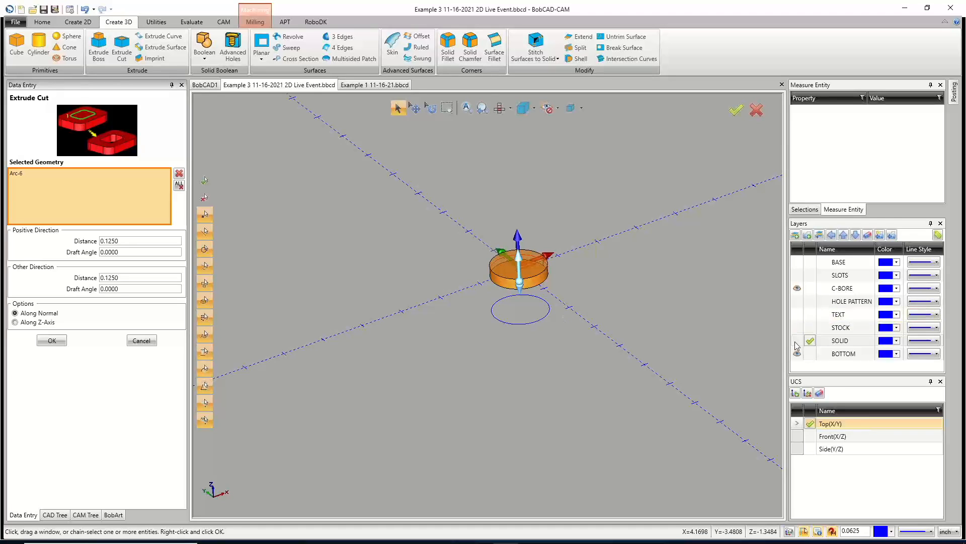
click(52, 341)
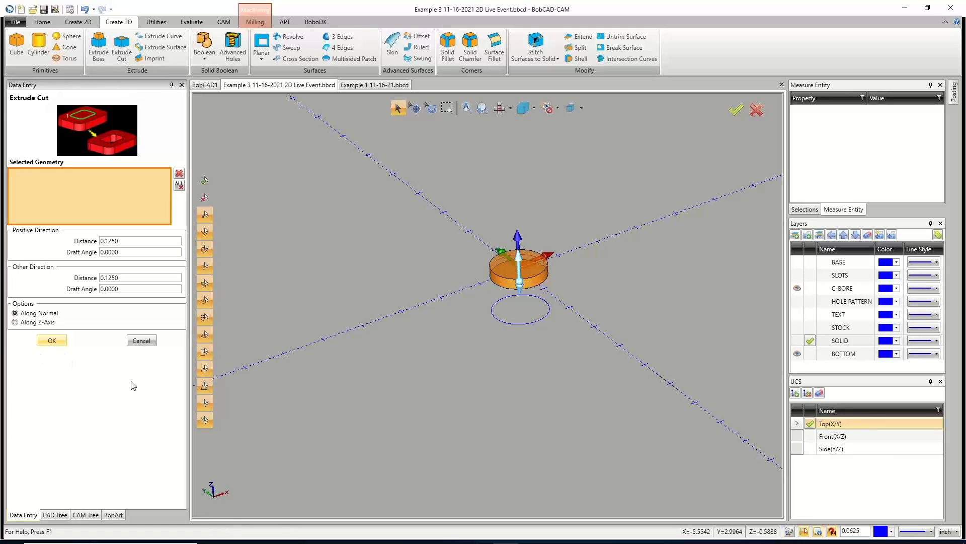
Extrude cut the lower counterbore circle with the same 0.125 distances and close the command.
click(499, 320)
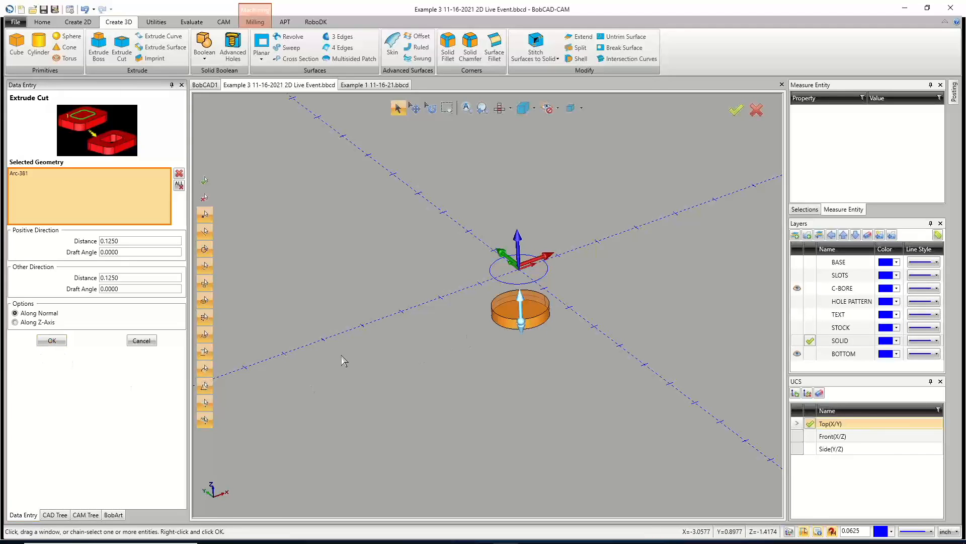
click(52, 340)
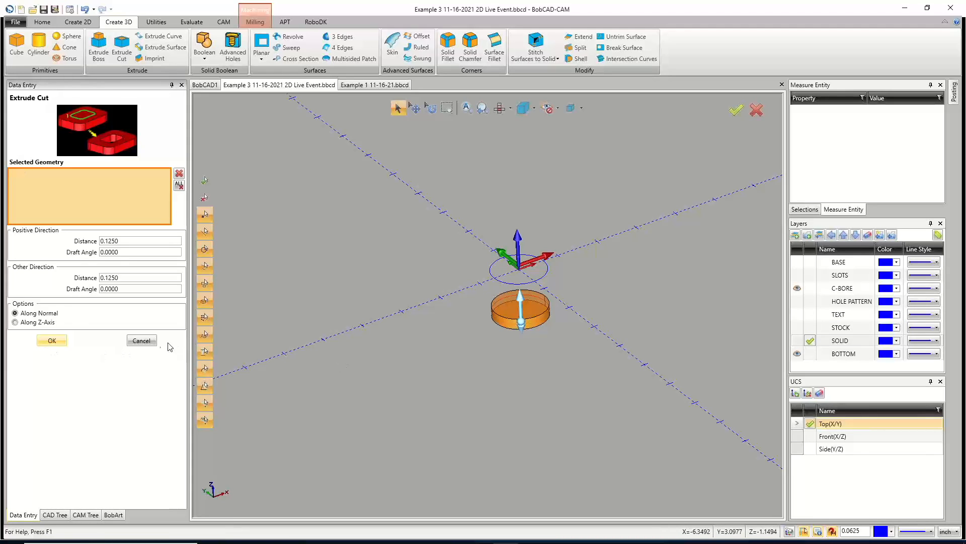
click(141, 340)
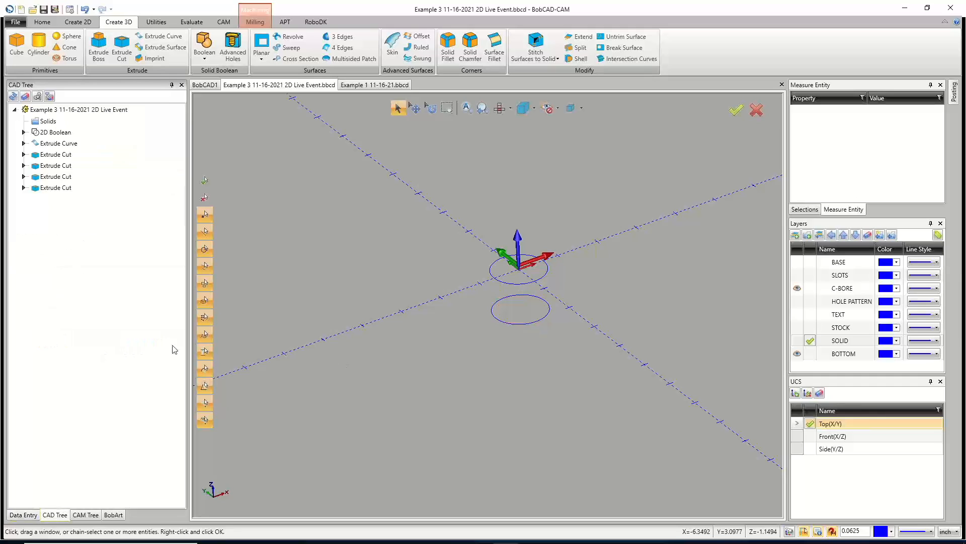
Show the SOLID layer and expand the Feature Tap Hole - 0.2010 operation under Machine Setup - 1 in the CAM tree.
click(797, 340)
middle_drag(547, 333, 550, 347)
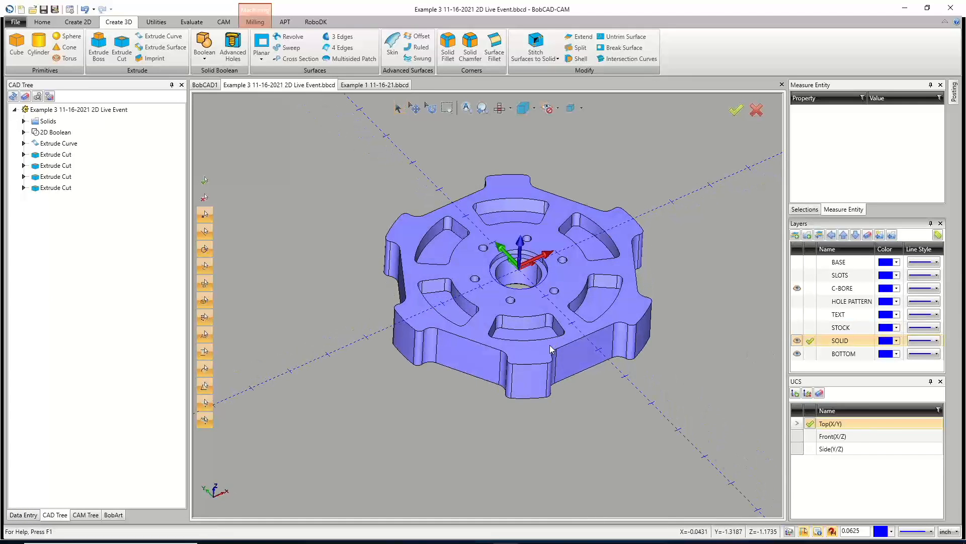
click(89, 515)
click(55, 133)
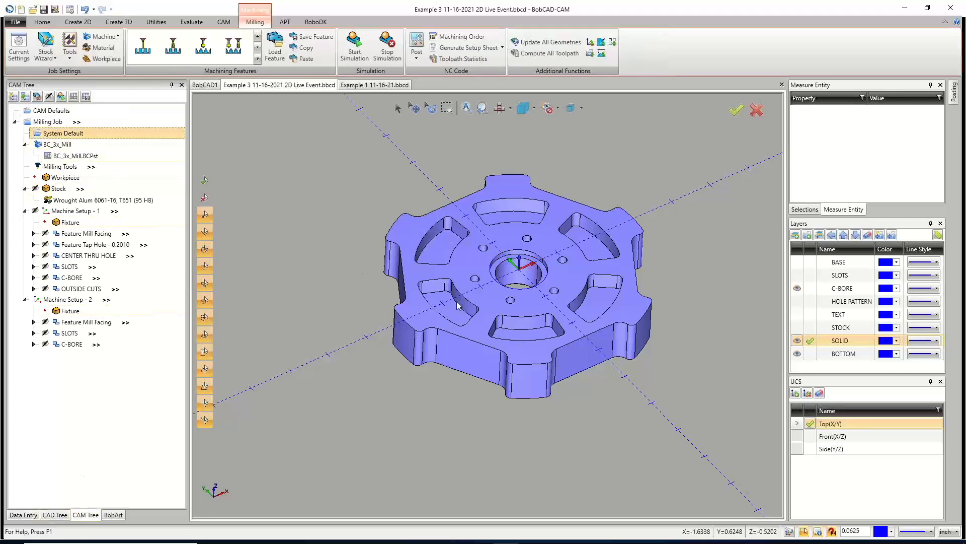
scroll(521, 337, up, 2)
mouse_move(520, 333)
middle_down()
mouse_move(526, 308)
mouse_move(523, 335)
middle_up()
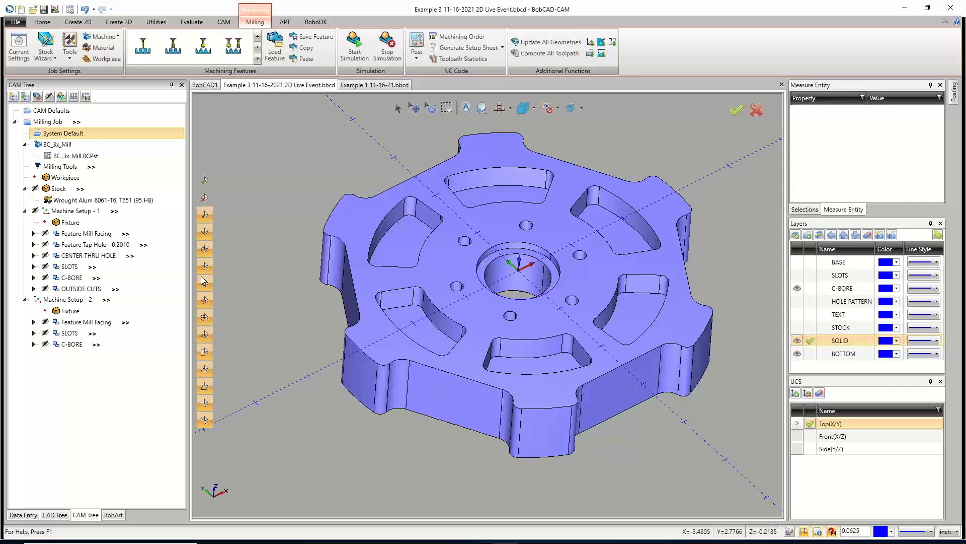
click(34, 245)
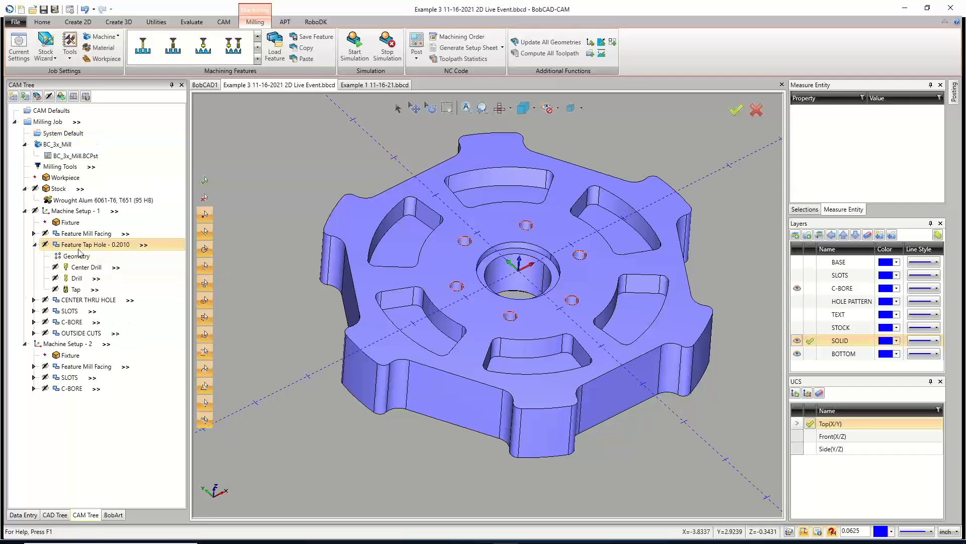
Start a Mill Tap Hole feature under Machine Setup - 1 and pick the six small hole faces on the solid.
right_click(70, 212)
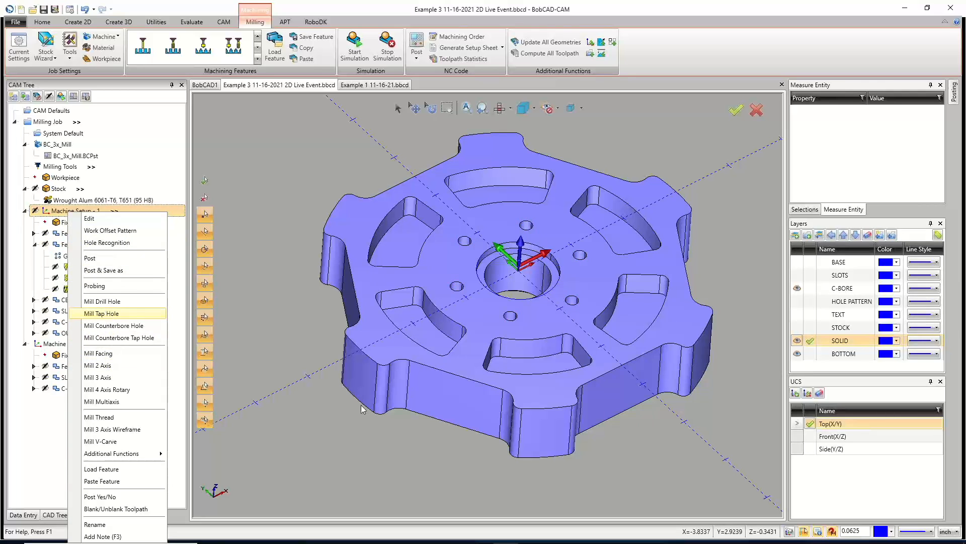
click(107, 313)
click(443, 161)
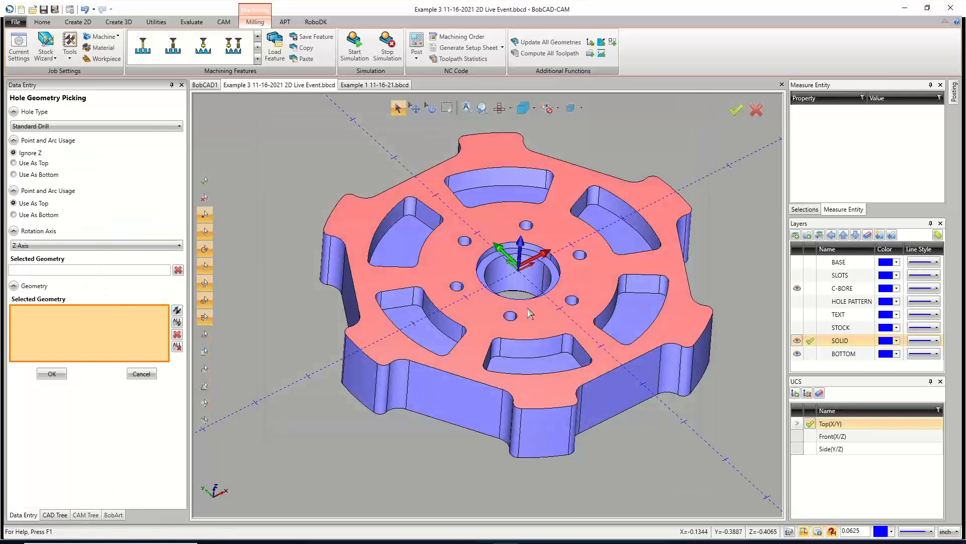
scroll(535, 298, up, 5)
scroll(535, 297, up, 2)
click(397, 172)
click(370, 283)
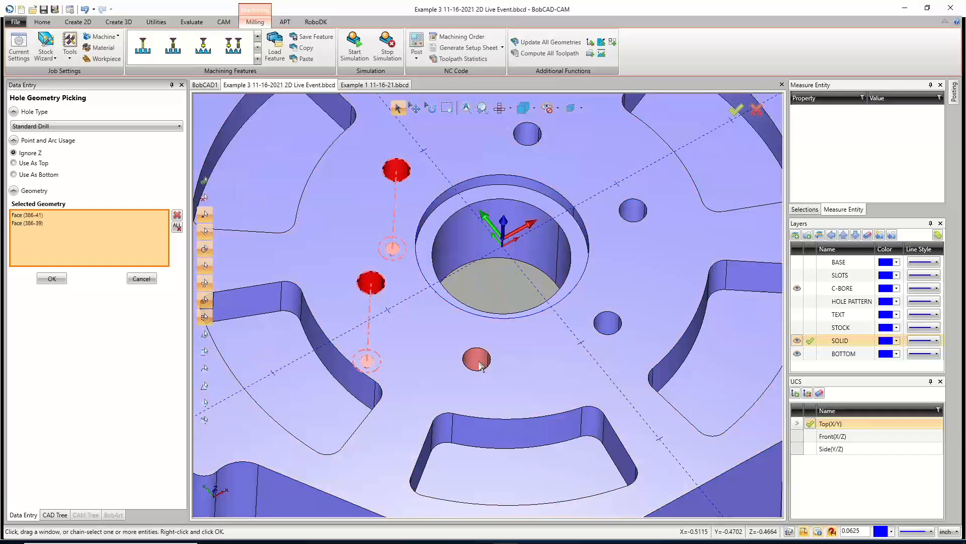
click(476, 358)
click(609, 325)
click(634, 211)
click(528, 136)
Accept the hole selection and cancel the Mill Hole Wizard.
scroll(531, 142, down, 2)
click(52, 278)
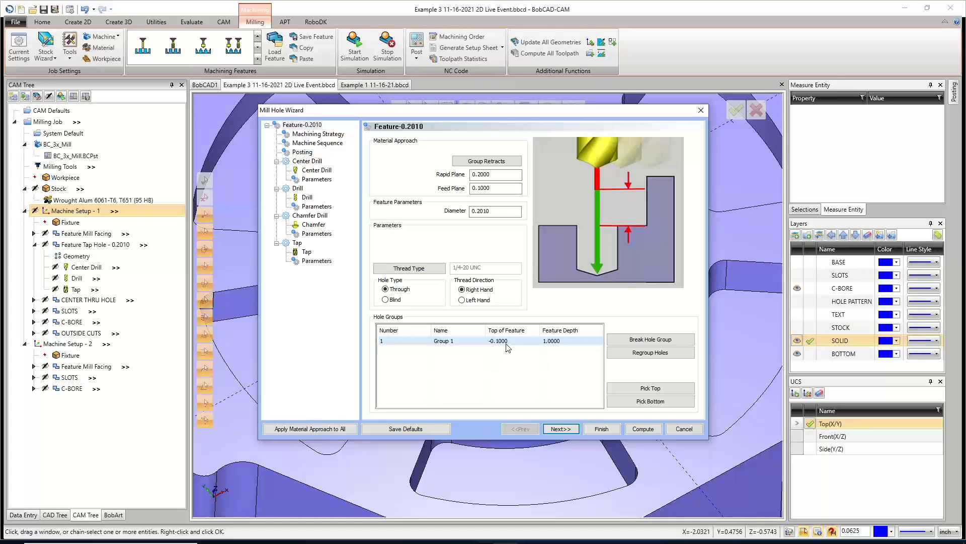
click(684, 429)
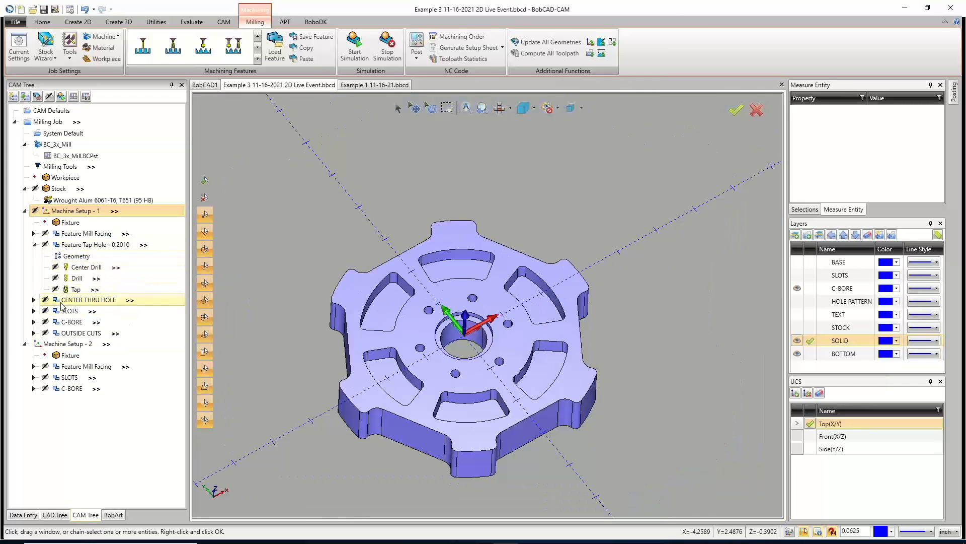
Reselect the SLOTS operation's geometry by picking the six slot floor faces on the solid.
click(68, 310)
click(34, 311)
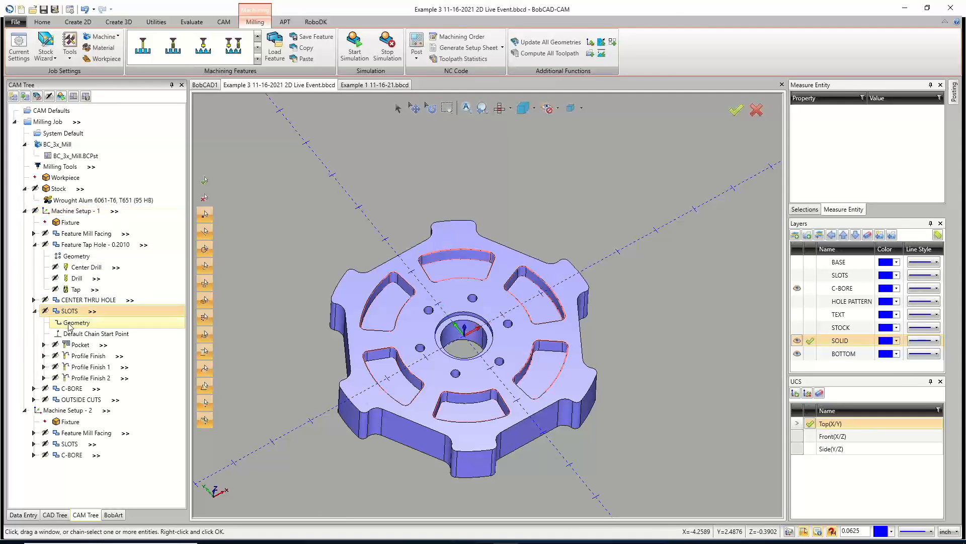
click(76, 323)
right_click(77, 323)
click(70, 330)
click(383, 367)
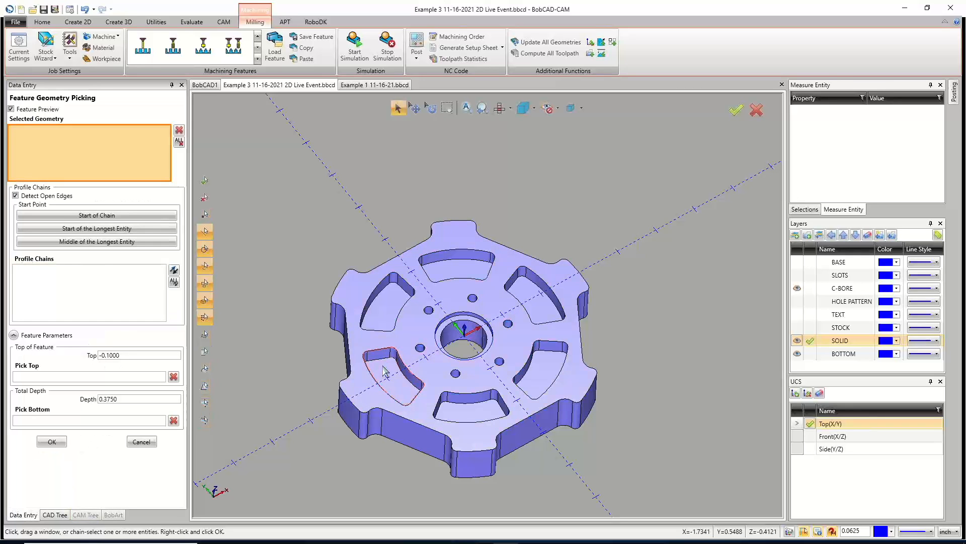
click(385, 371)
click(388, 304)
click(449, 270)
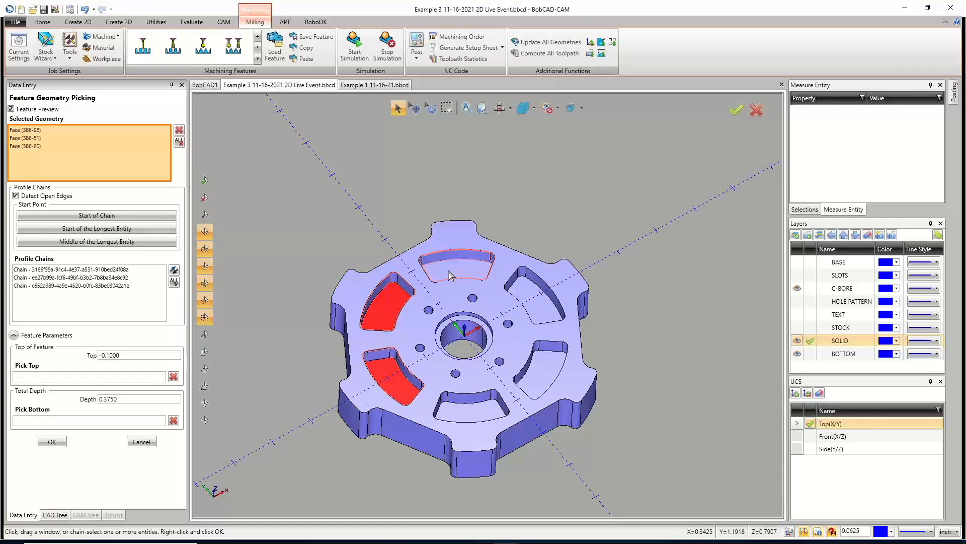
click(542, 306)
click(551, 364)
click(488, 409)
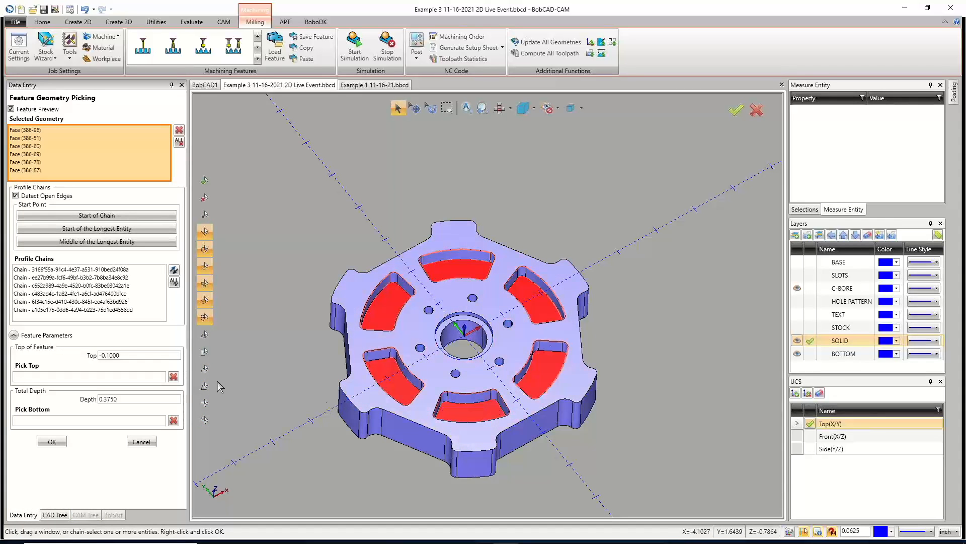
click(52, 442)
Compute the SLOTS toolpaths, preview the Pocket toolpath, and collapse the SLOTS operation.
right_click(76, 311)
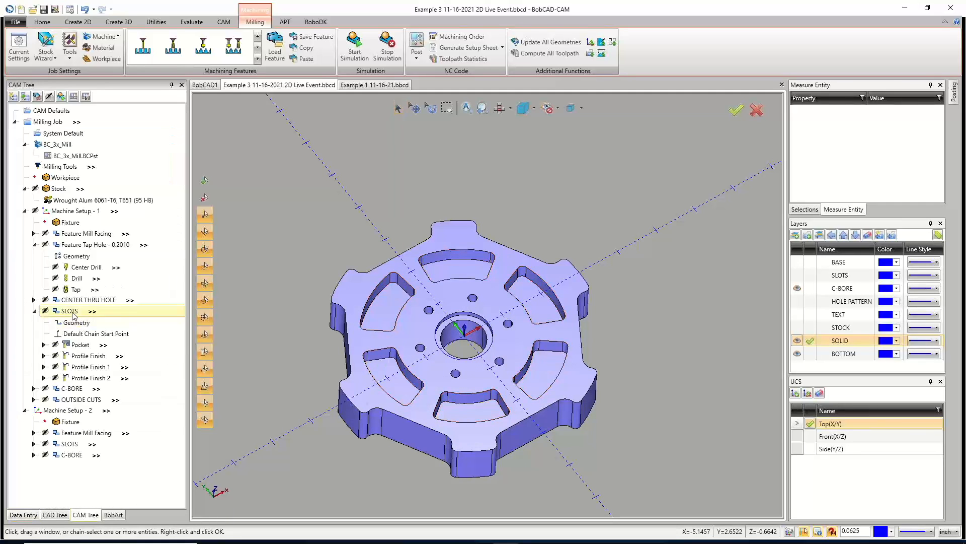
click(104, 57)
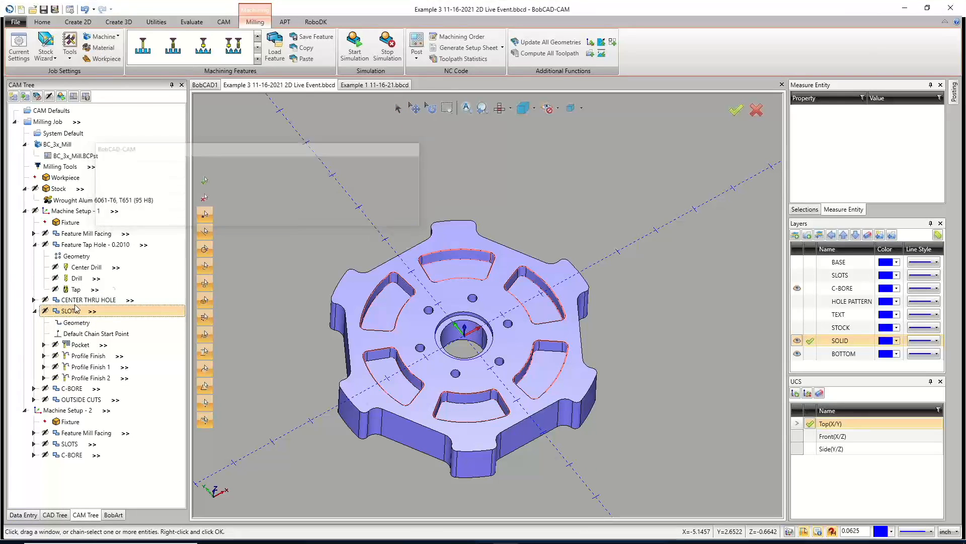
click(81, 346)
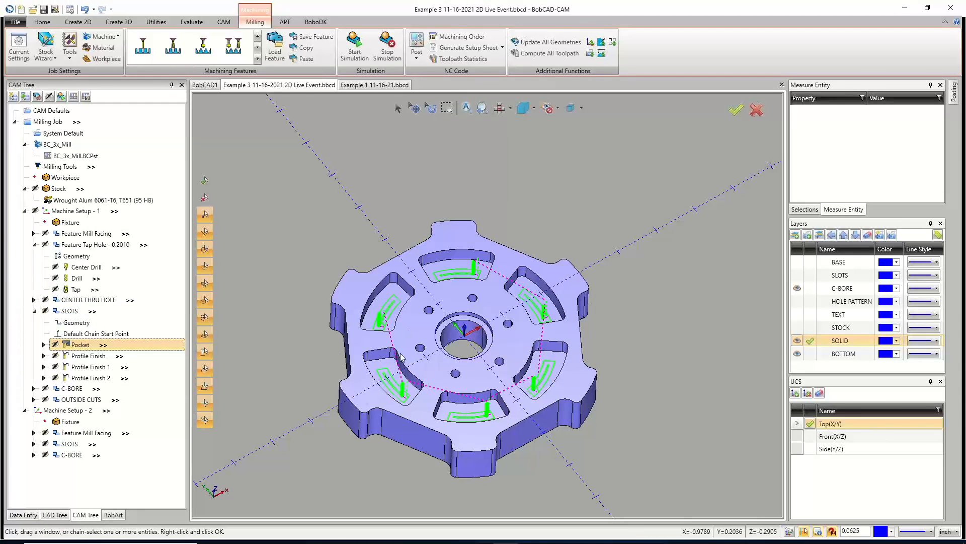
click(34, 313)
click(34, 312)
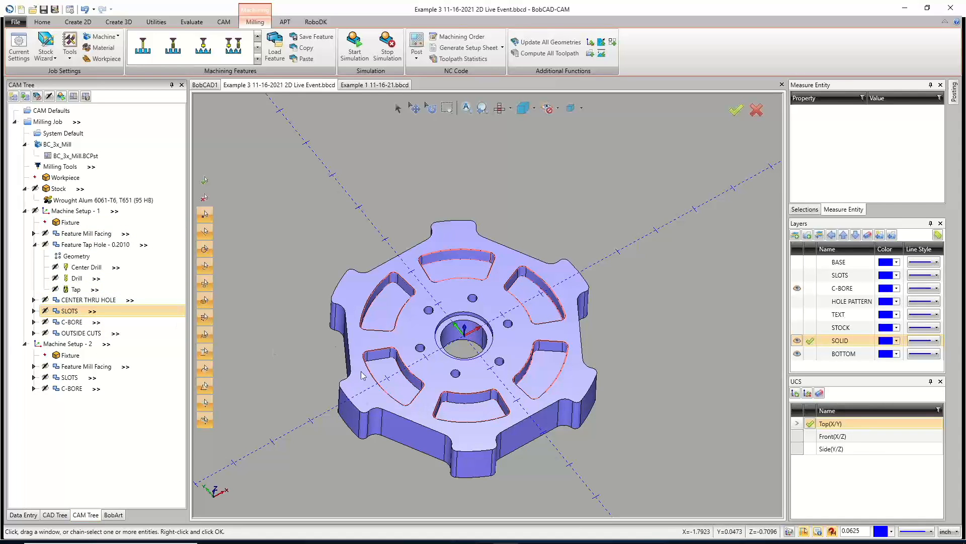
Review the C-BORE and CENTER THRU HOLE operations and the center hole's pocket toolpath.
mouse_move(499, 382)
middle_down()
mouse_move(497, 373)
mouse_move(495, 380)
middle_up()
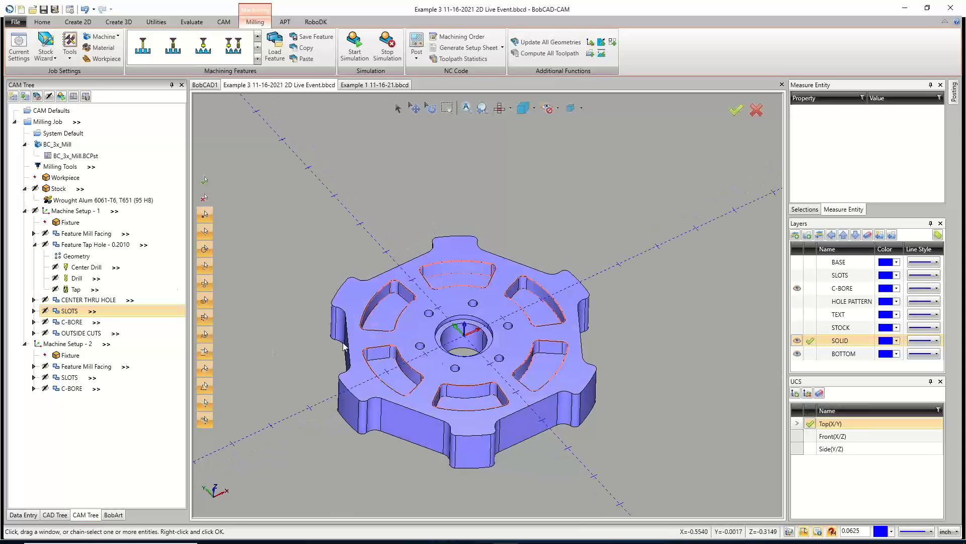
click(34, 245)
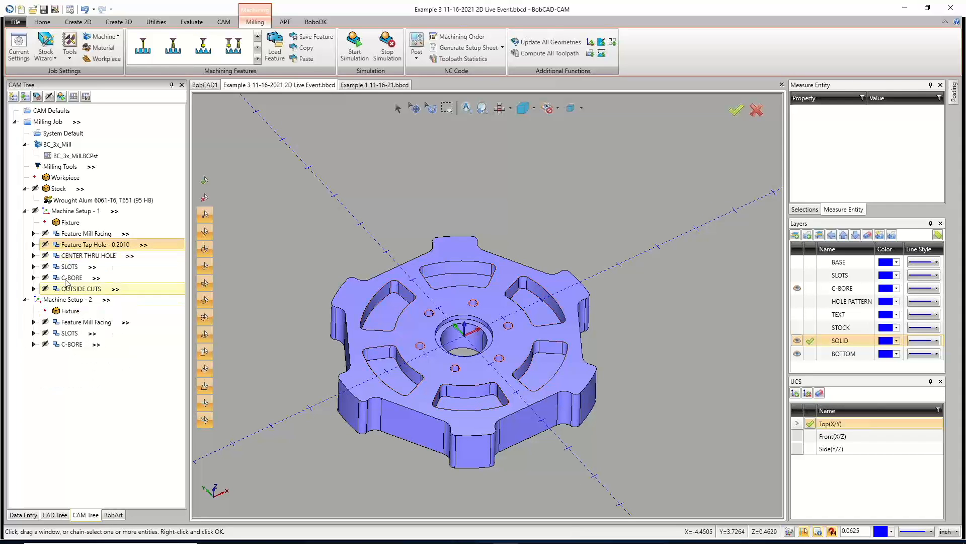
click(70, 278)
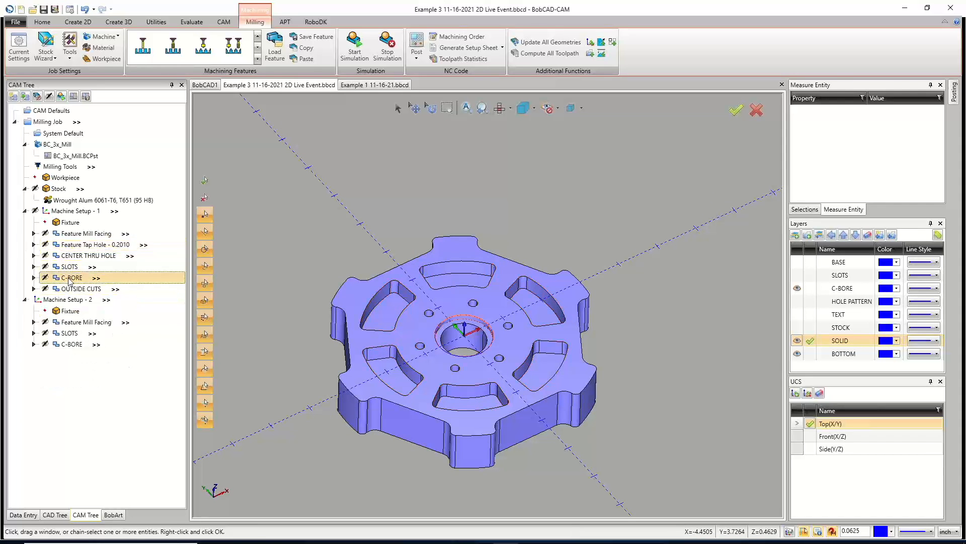
right_click(70, 278)
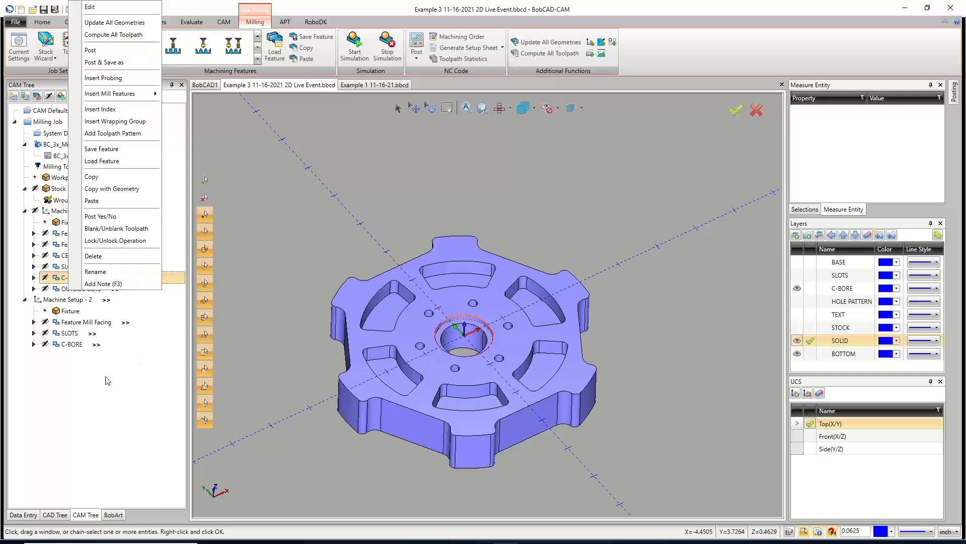
key(Escape)
click(75, 255)
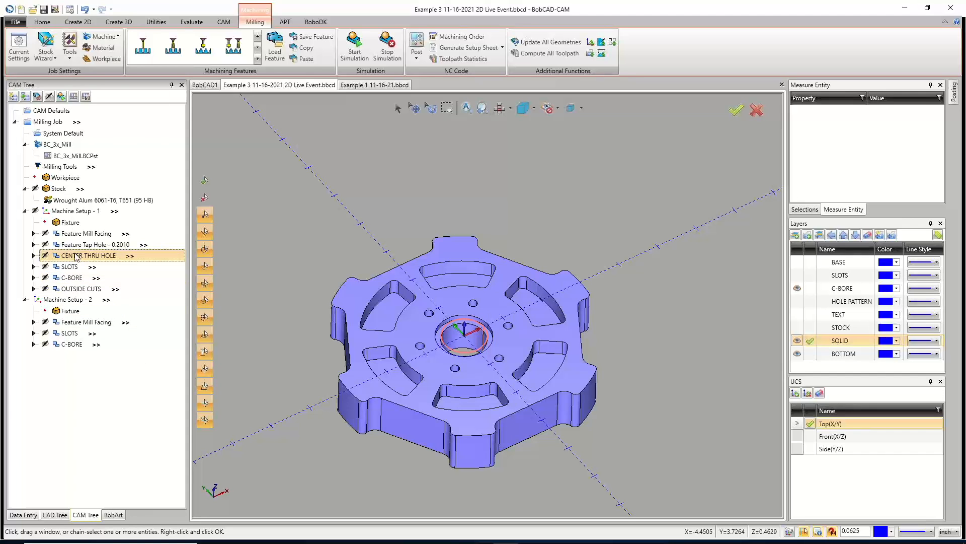
click(34, 255)
click(81, 289)
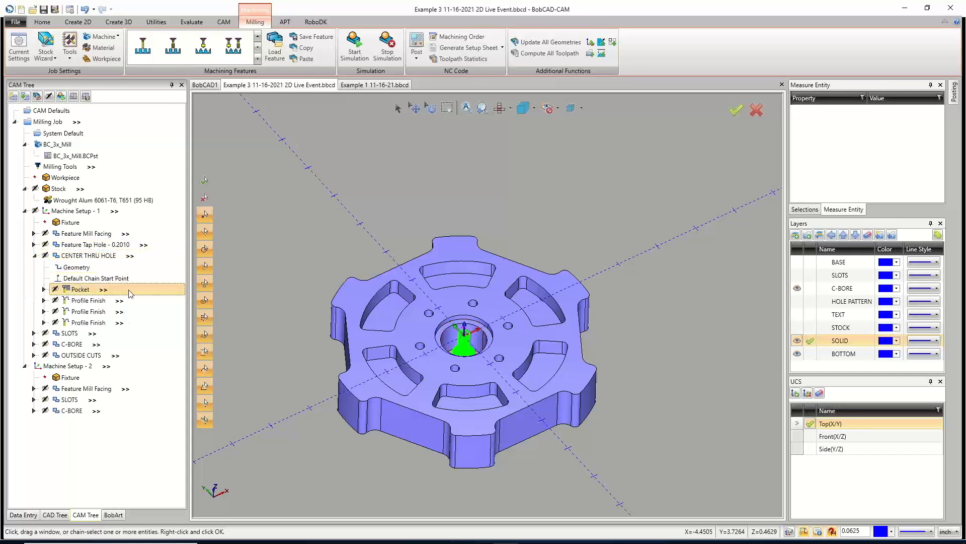
scroll(451, 307, up, 5)
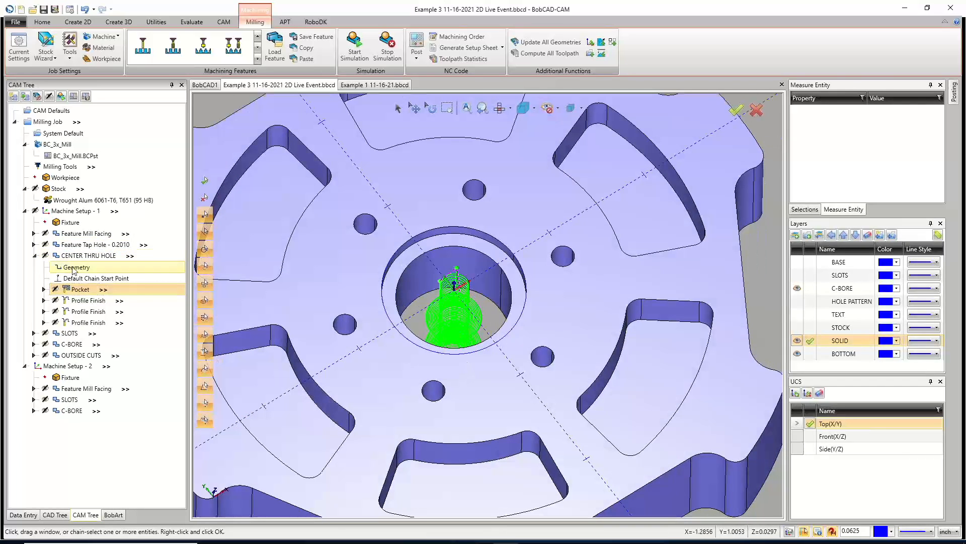
Copy the CENTER THRU HOLE operation and paste it into Machine Setup - 1, loading its top and depth values.
click(34, 256)
right_click(50, 257)
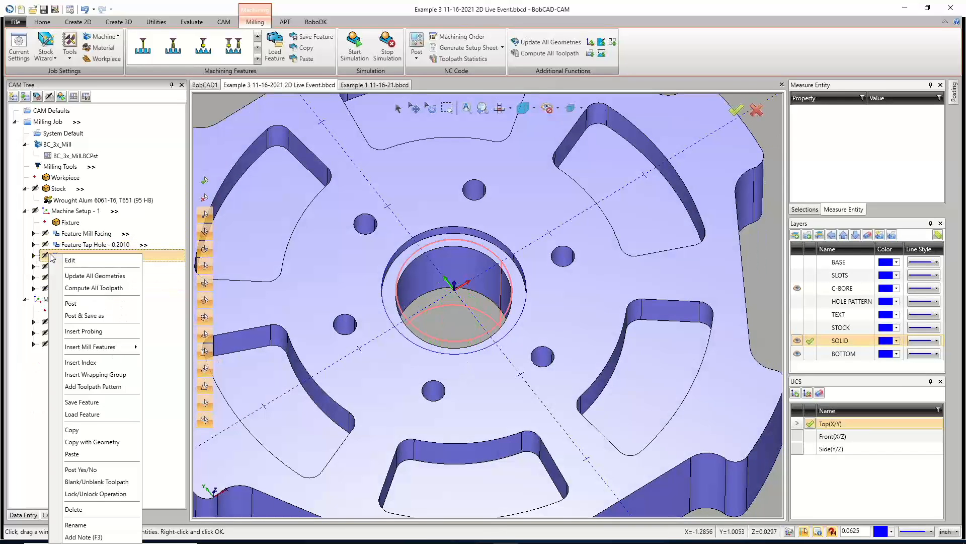
click(84, 431)
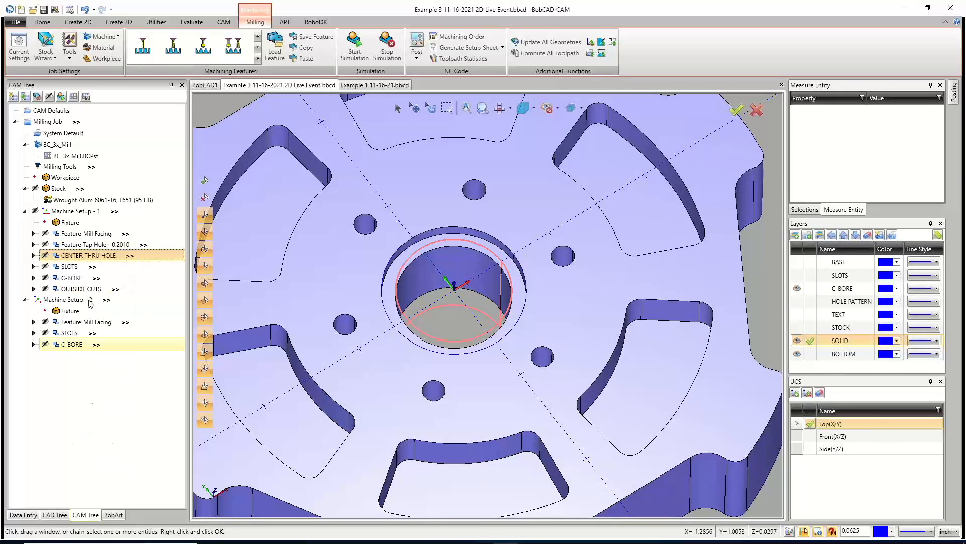
right_click(71, 211)
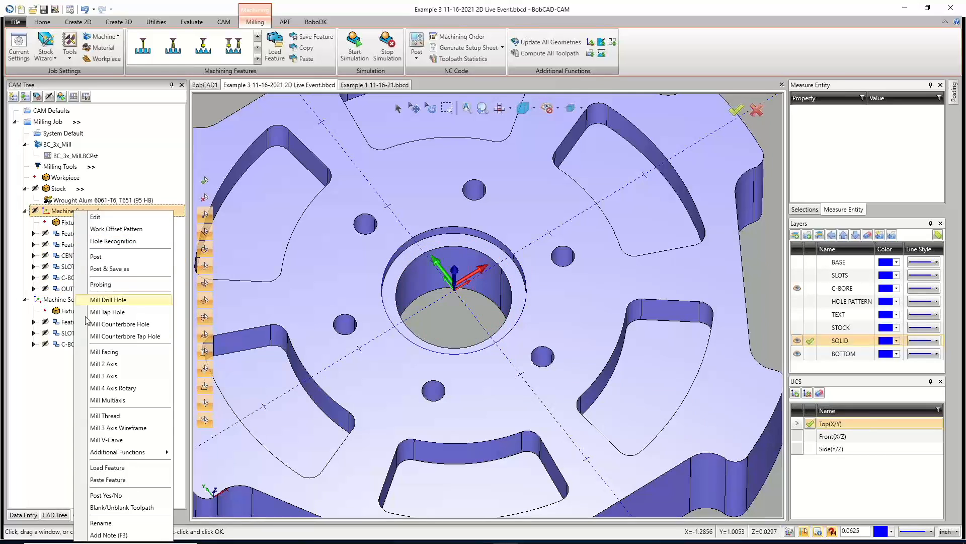
click(117, 479)
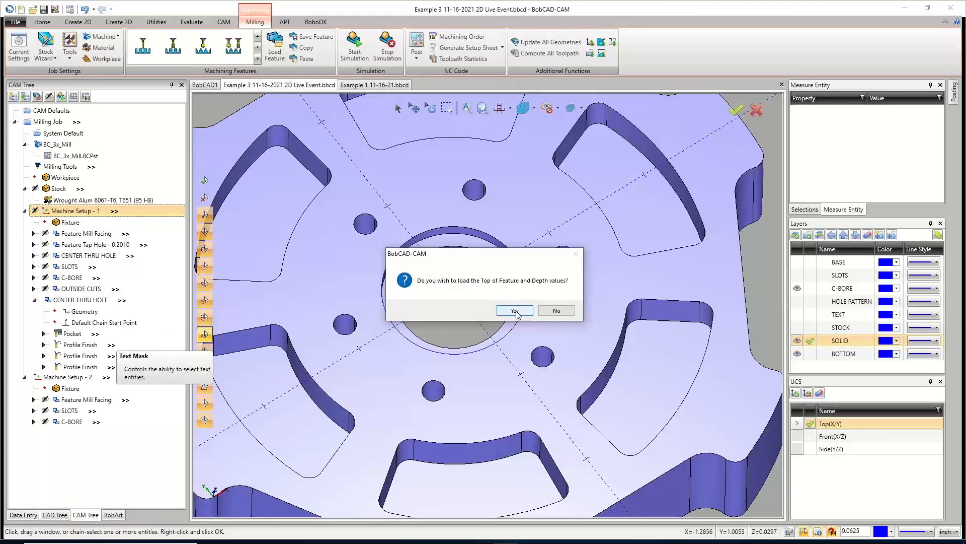
click(515, 310)
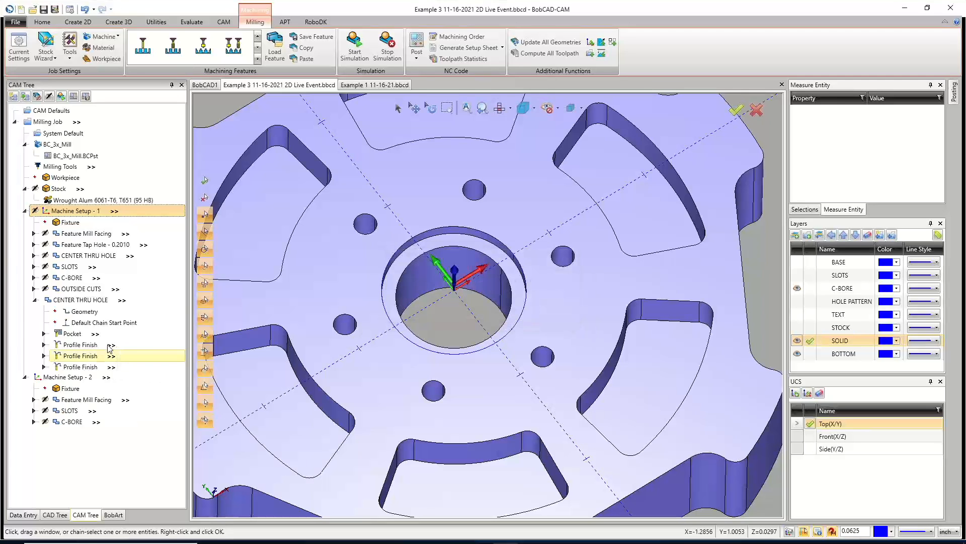
Rename the pasted CENTER THRU HOLE copy as C-BORE2.
double_click(74, 301)
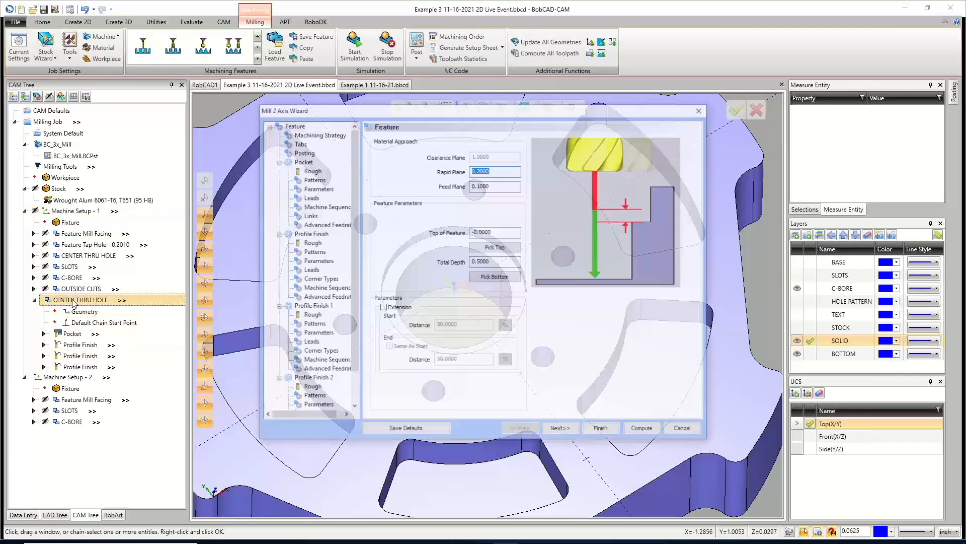
click(686, 430)
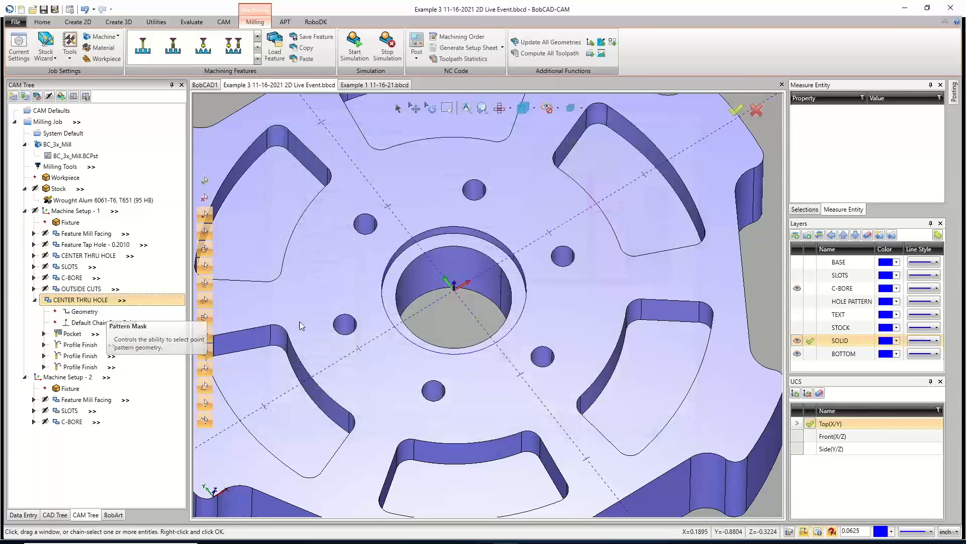
right_click(106, 305)
click(54, 283)
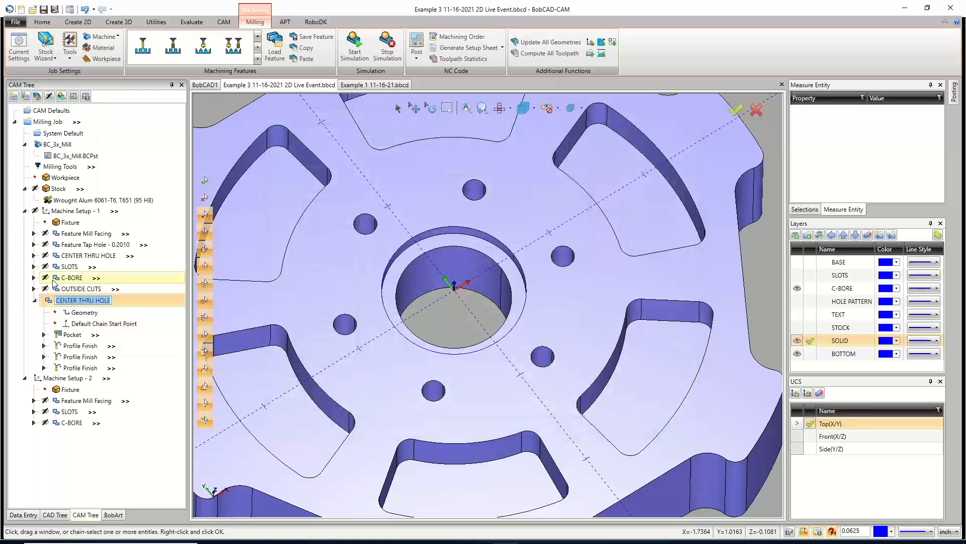
text(C-BORE2)
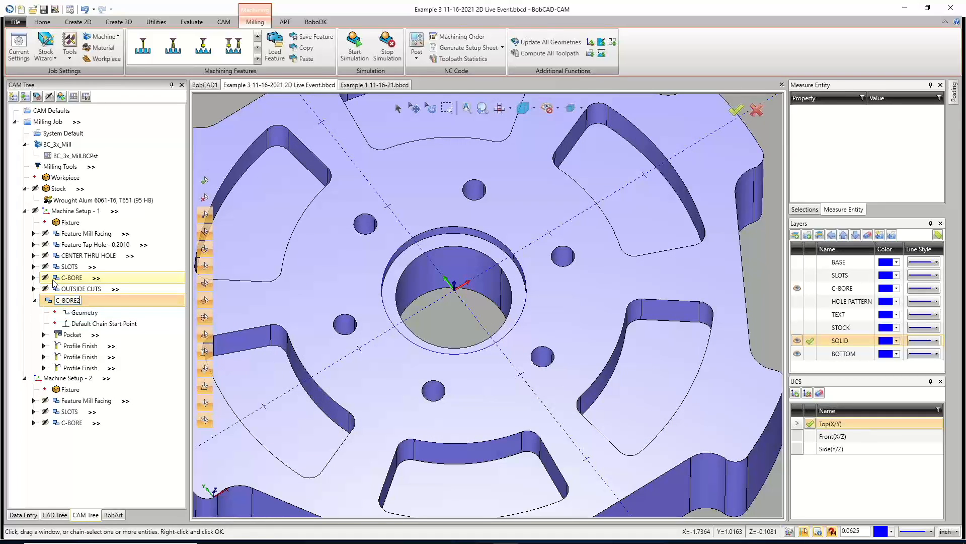
Reselect C-BORE2's geometry as the counterbore floor face and pick the counterbore's top and bottom points.
click(78, 312)
right_click(78, 313)
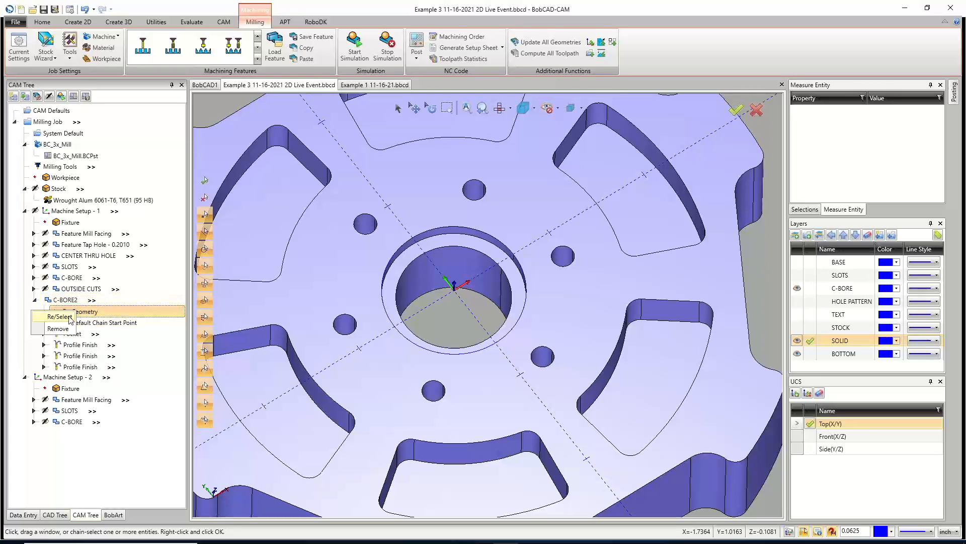
click(59, 317)
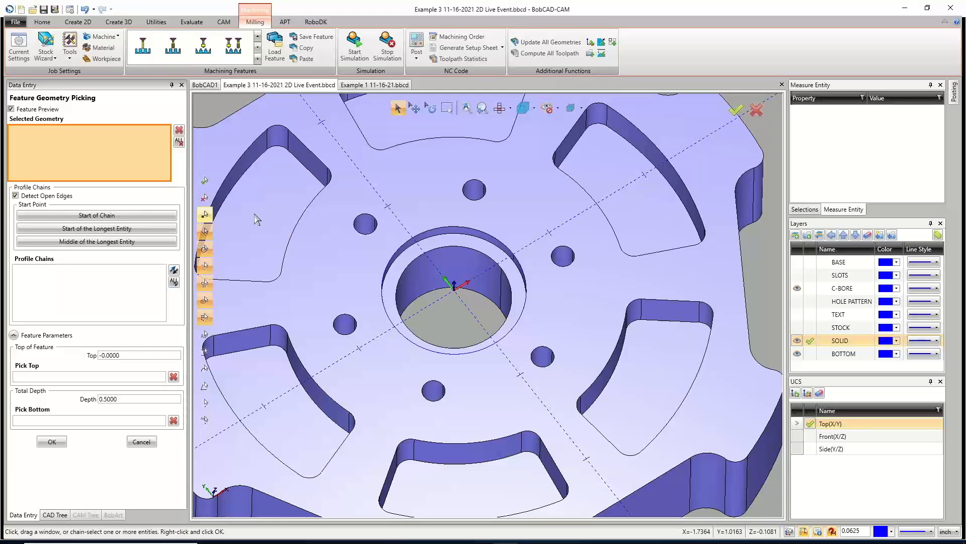
click(452, 246)
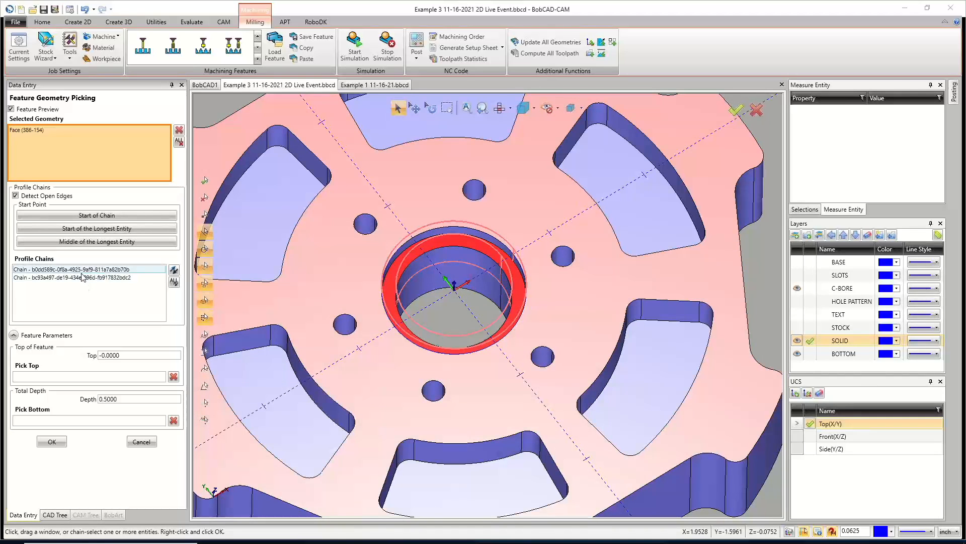
click(103, 379)
click(436, 230)
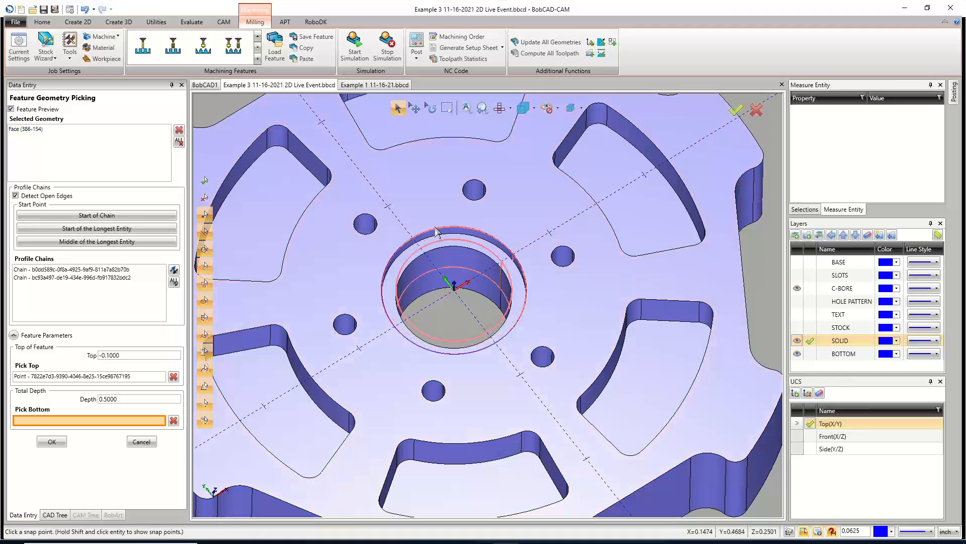
click(434, 249)
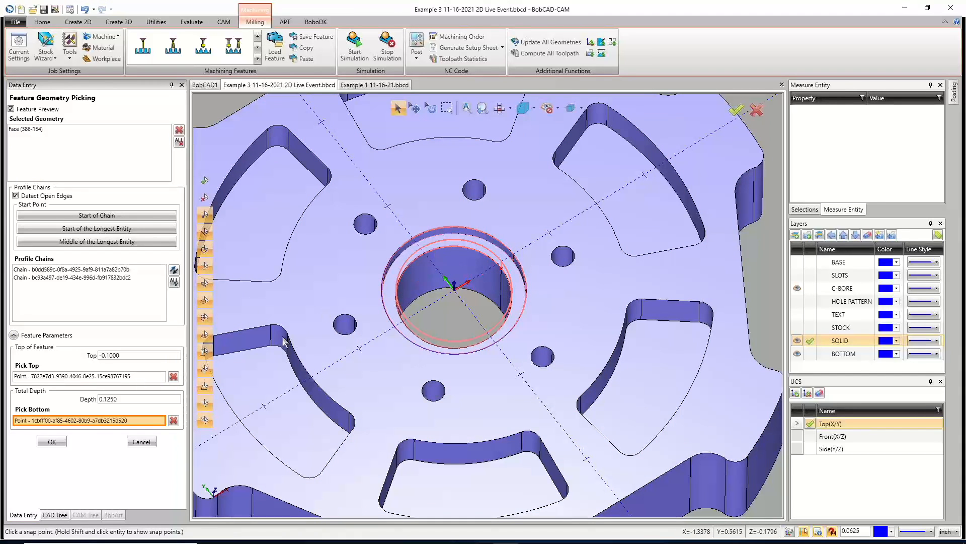
click(51, 442)
Compute all toolpaths of the C-BORE2 operation.
right_click(70, 301)
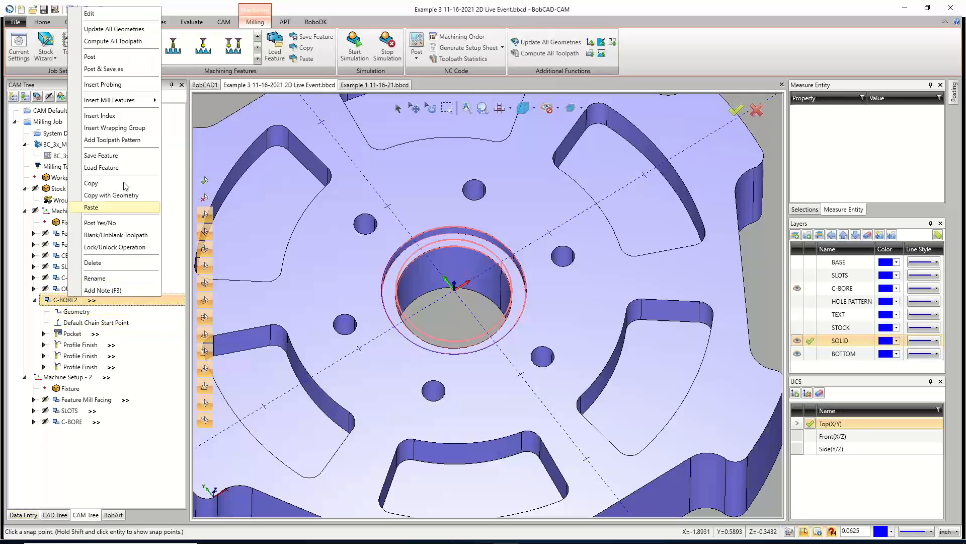
click(110, 42)
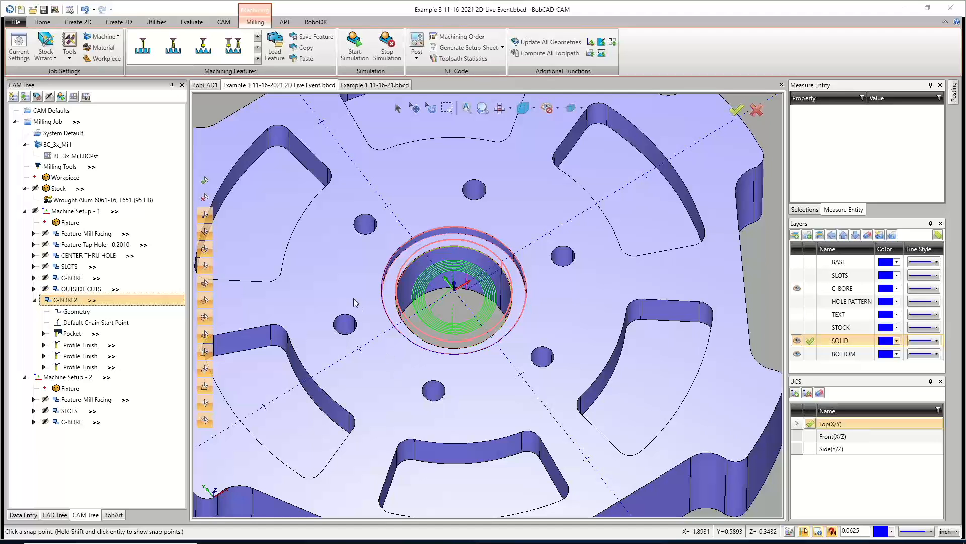
Set the CAM tree look-and-feel style to Extended in the program settings and apply it.
scroll(462, 303, up, 3)
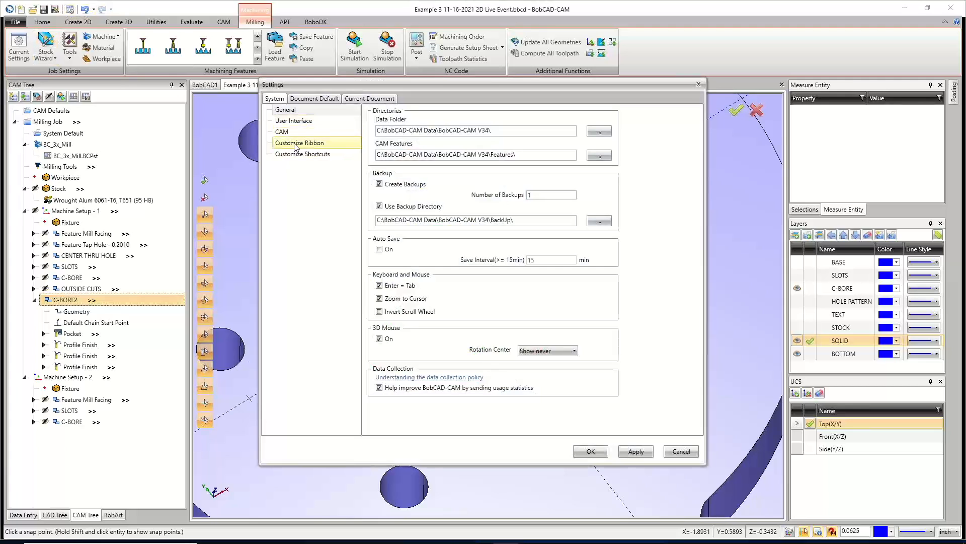
click(297, 122)
click(294, 132)
click(541, 159)
click(537, 168)
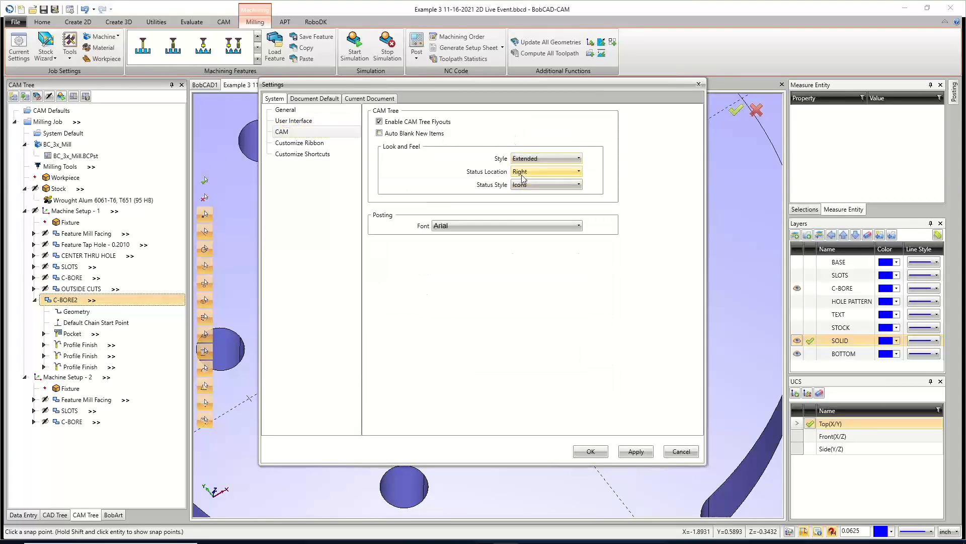
click(636, 452)
click(601, 454)
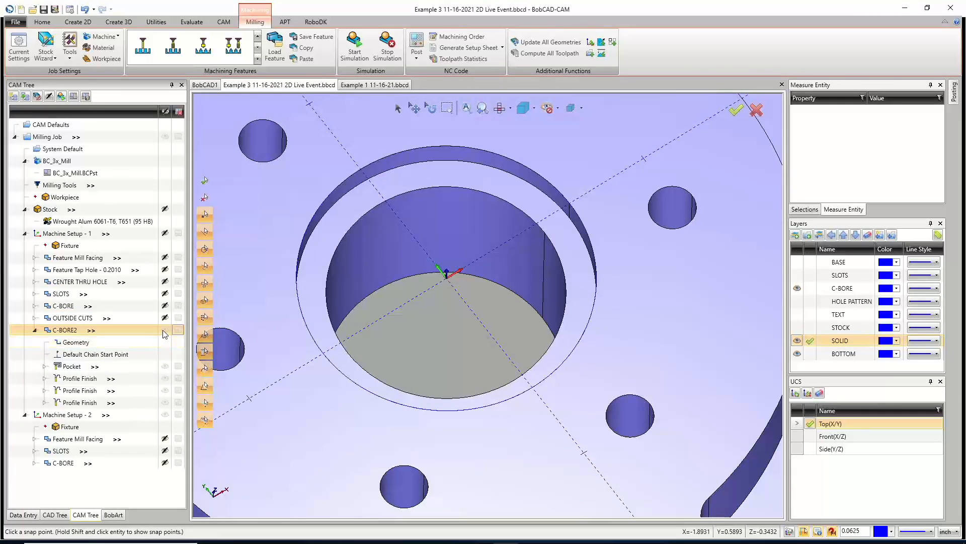
Compare the pocket toolpaths of C-BORE and C-BORE2 and inspect the C-BORE pocket's pattern settings without changing them.
click(76, 367)
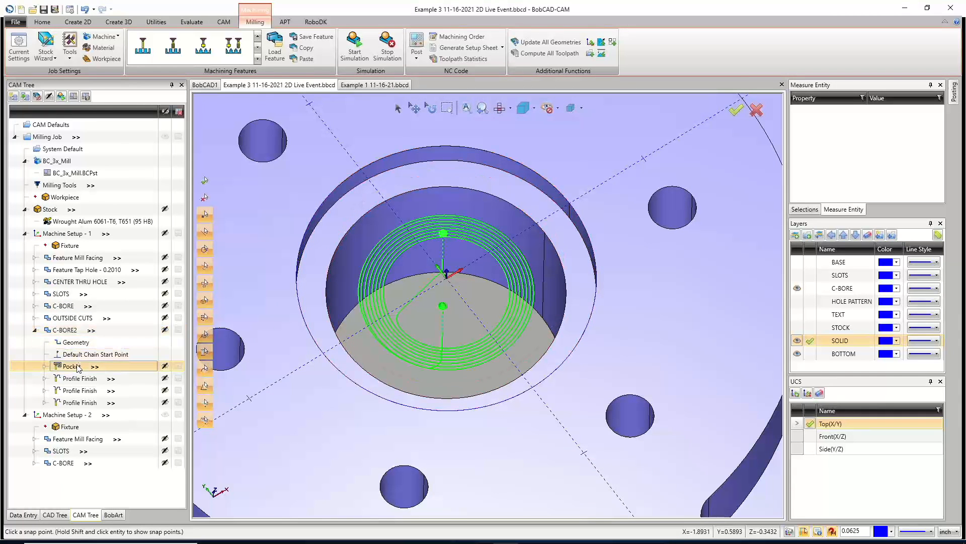
click(35, 306)
click(75, 343)
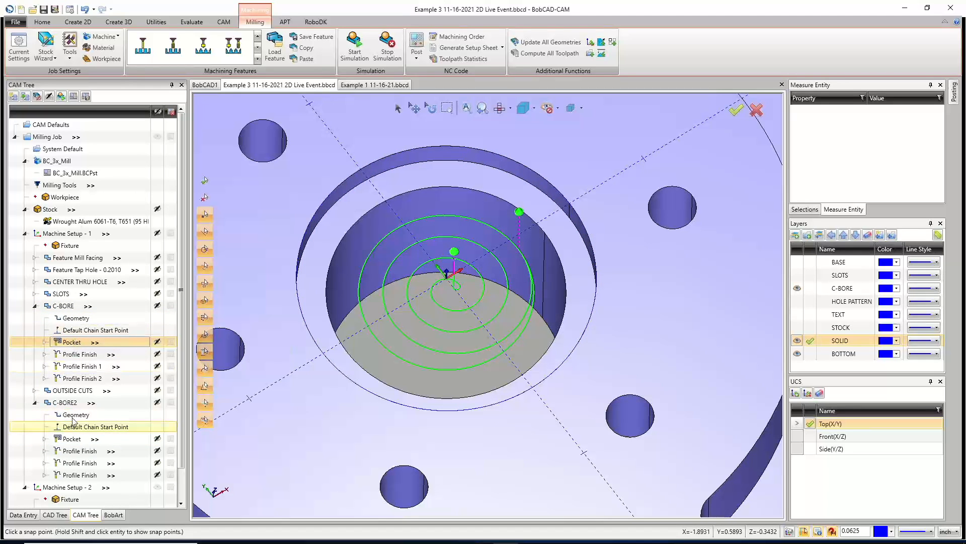
right_click(76, 345)
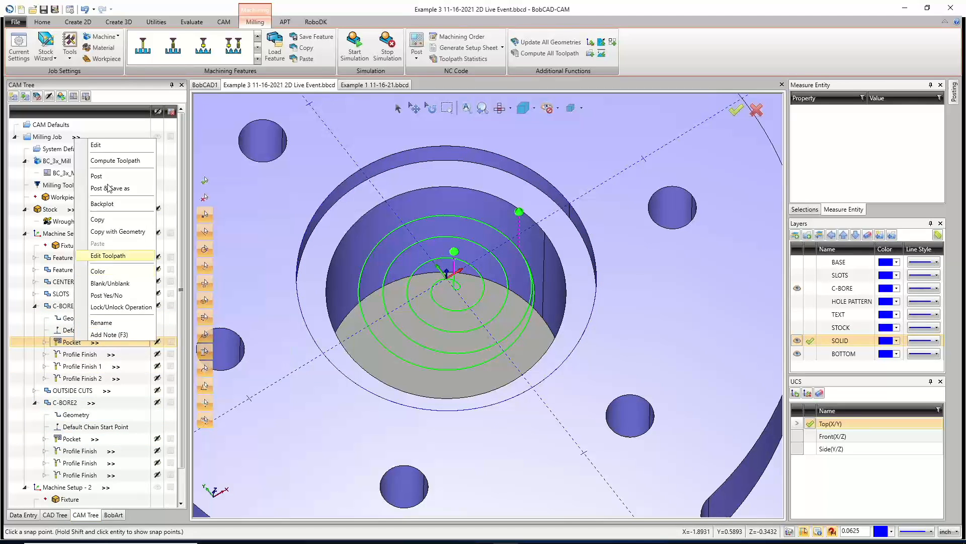
click(108, 149)
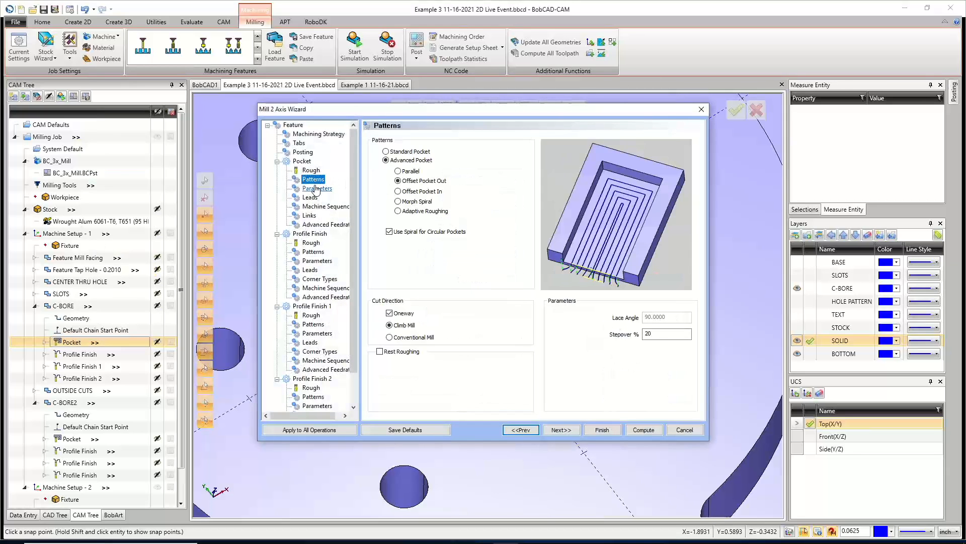
click(685, 430)
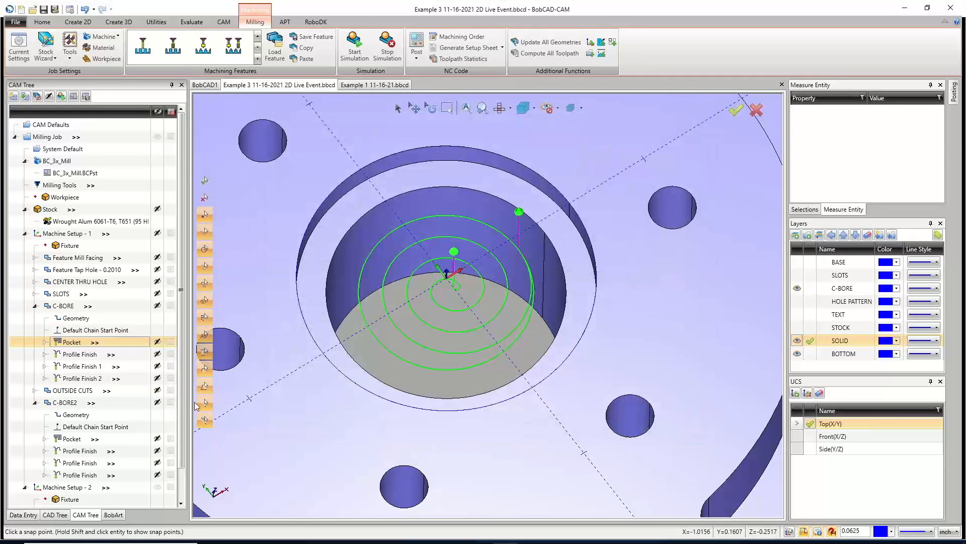
Edit C-BORE2, set its pocket's stepover to 20 % and compute the toolpath.
right_click(81, 402)
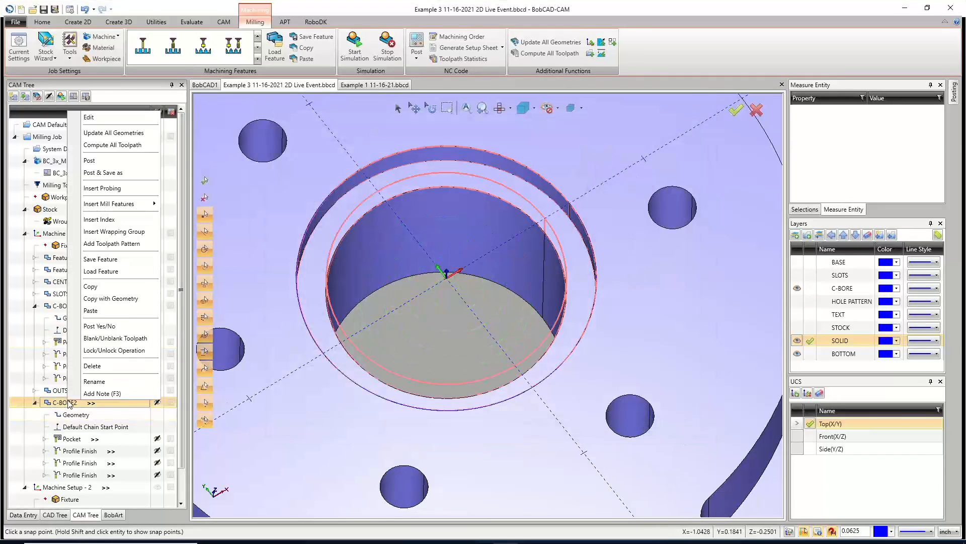
click(104, 119)
click(317, 181)
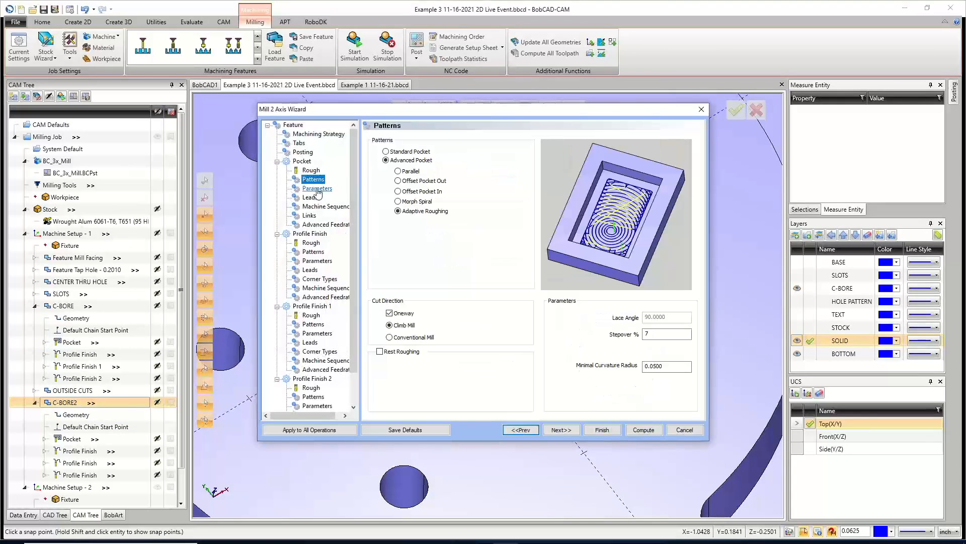
text(20)
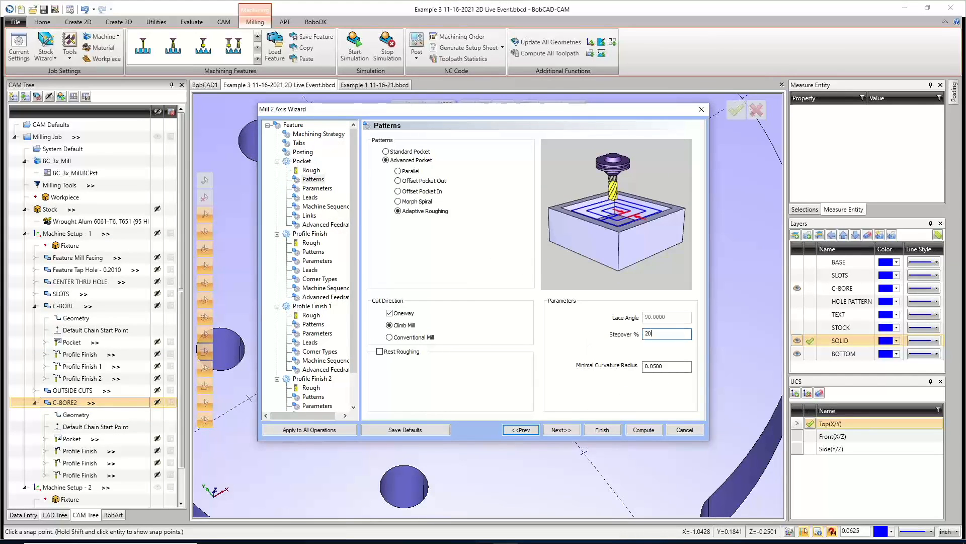
click(644, 431)
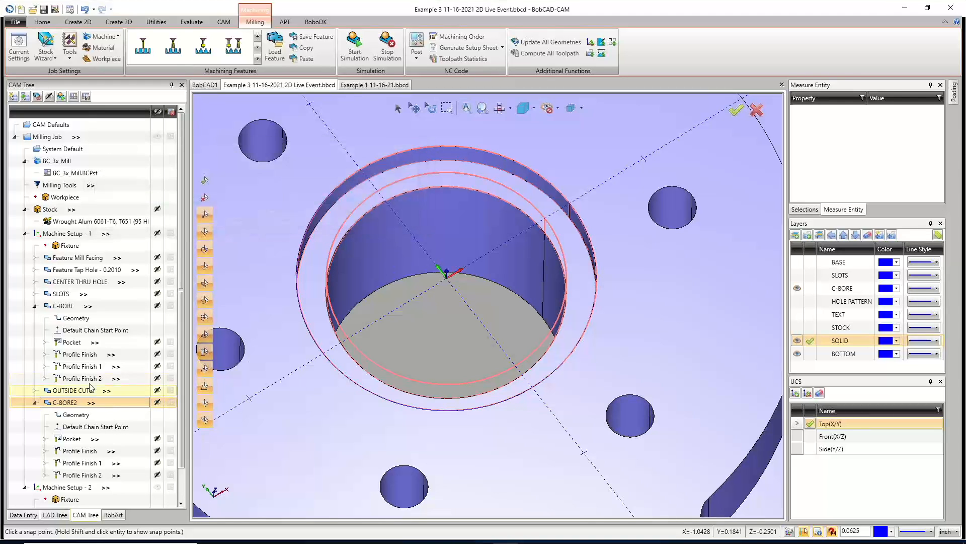
Turn off system feeds and speeds for C-BORE2's pocket, setting cutting feedrate 50 and plunge feedrate 25.
click(88, 307)
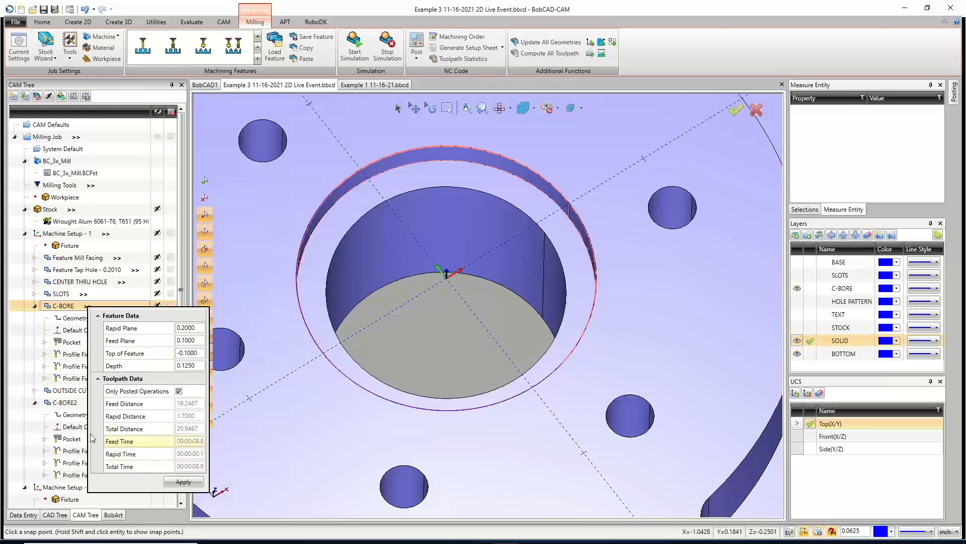
click(80, 404)
mouse_move(91, 404)
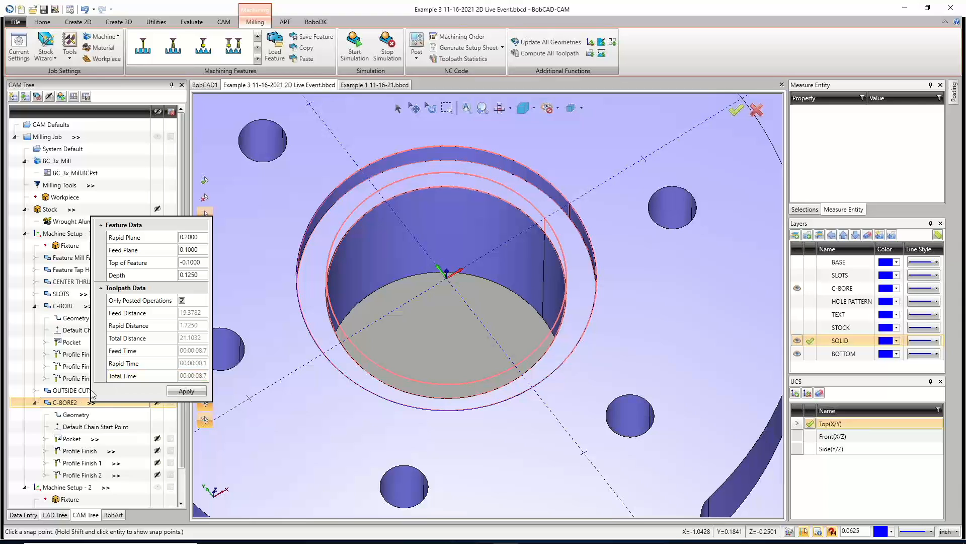
mouse_move(99, 443)
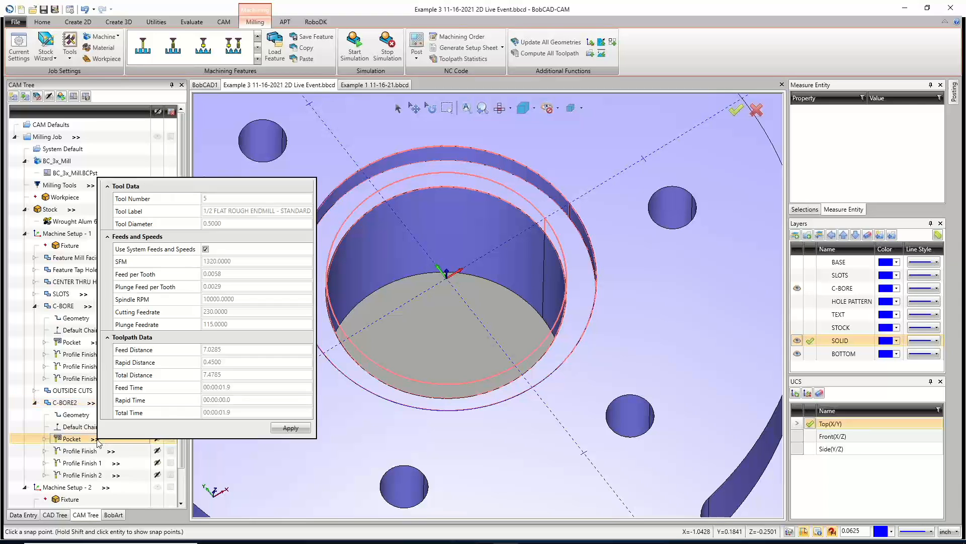
click(205, 248)
click(210, 312)
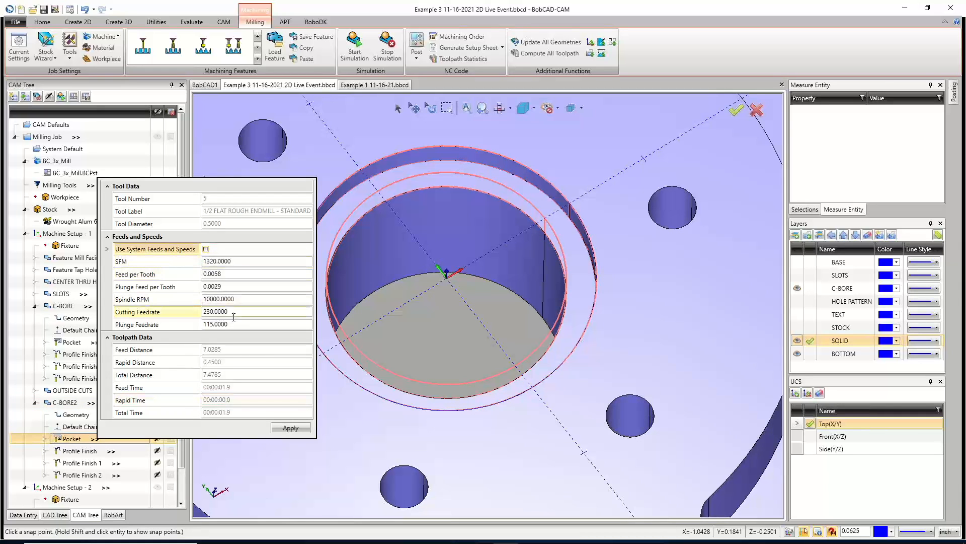
text(50)
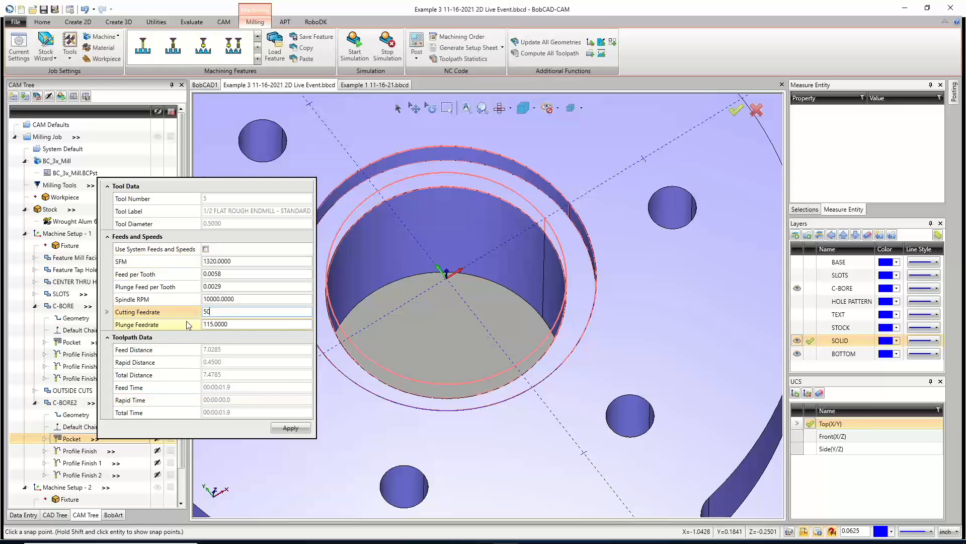
click(237, 324)
click(134, 328)
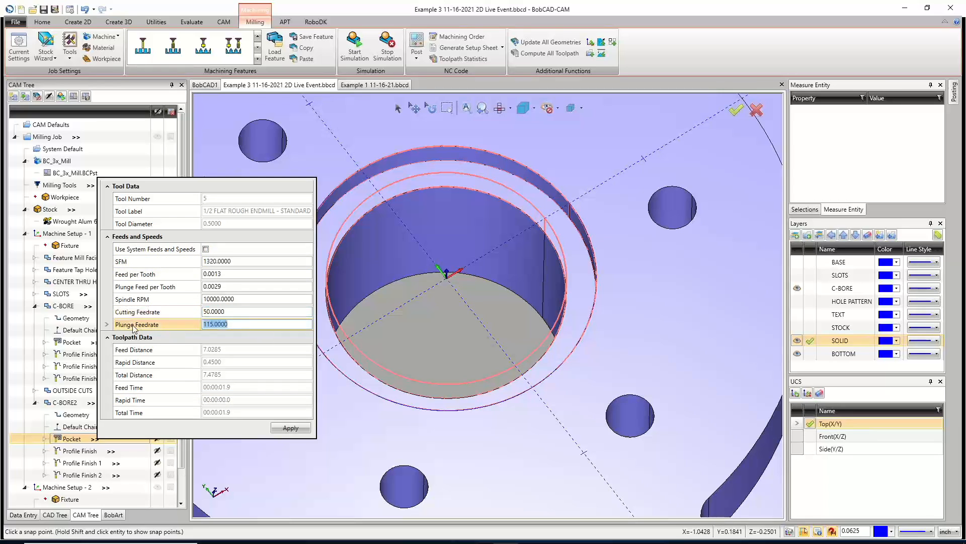
text(25)
click(291, 428)
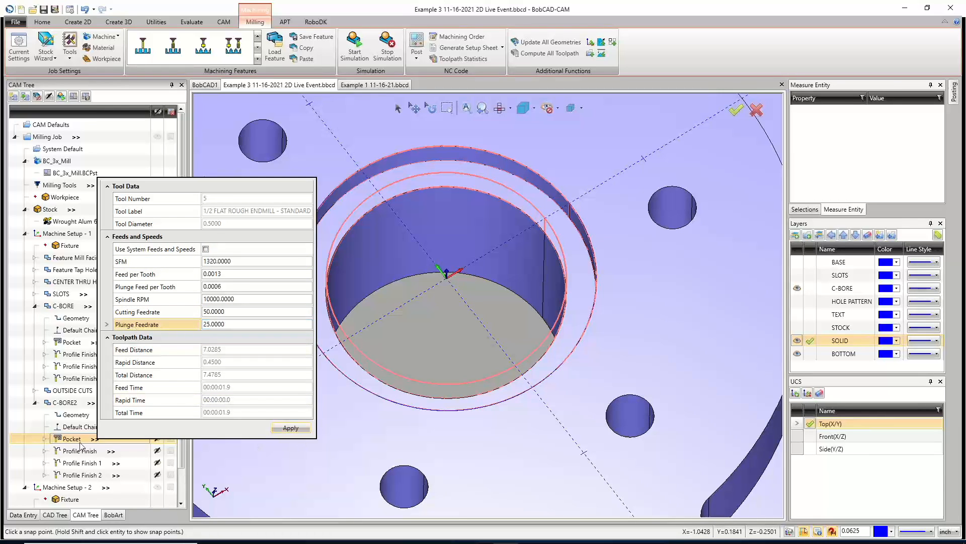
Set the C-BORE pocket's cutting feedrate to 50 and plunge feedrate to 25.
click(95, 343)
click(95, 343)
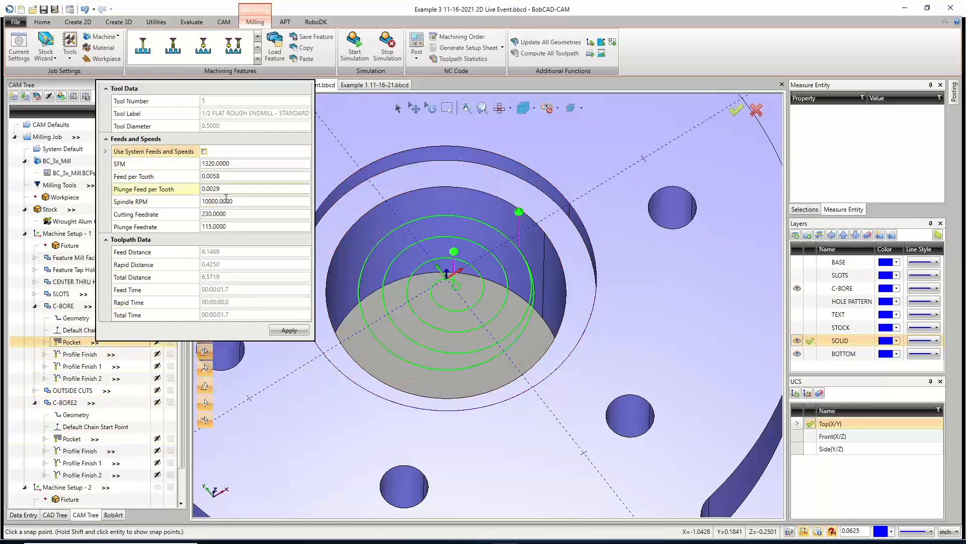
click(173, 215)
text(50)
key(Return)
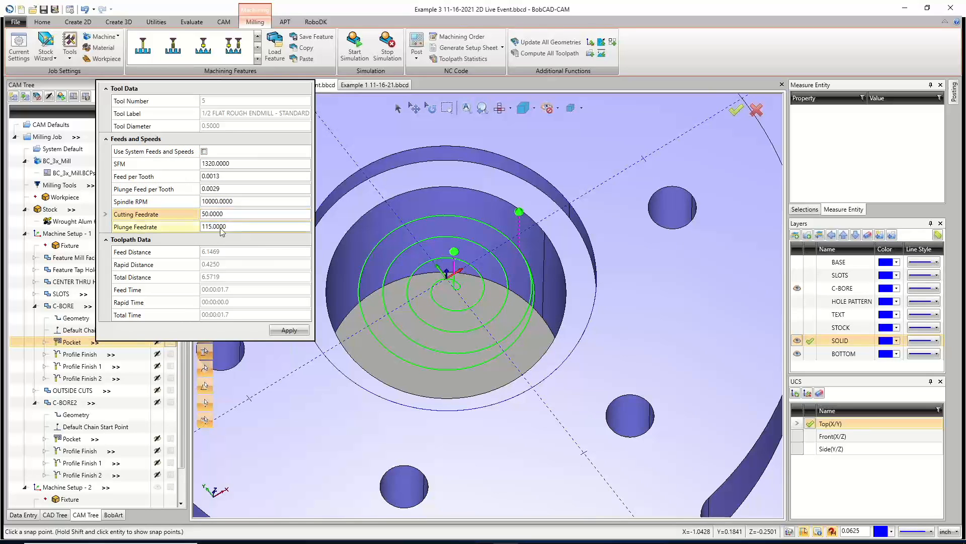
click(170, 227)
text(25)
key(Return)
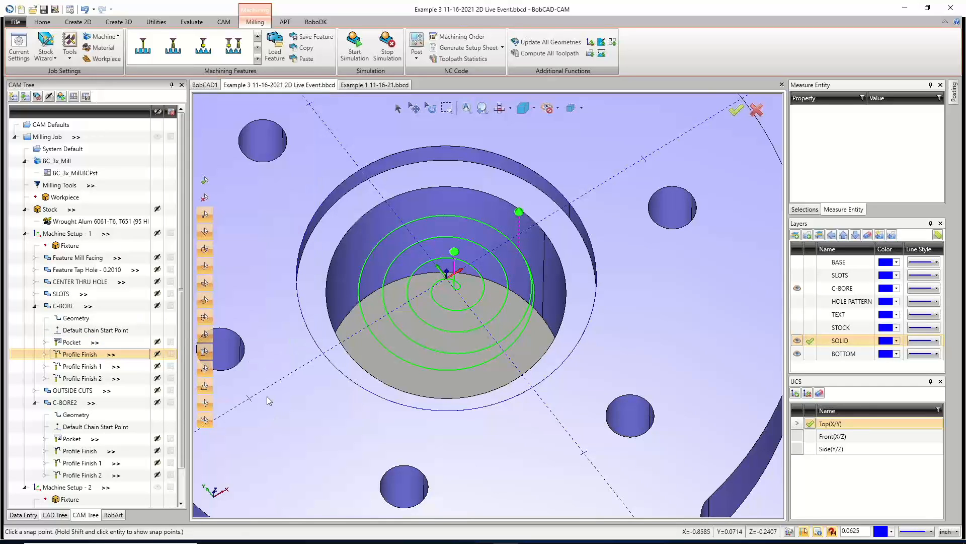
Compare the feed data and toolpaths of the C-BORE and C-BORE2 pocket operations.
click(93, 343)
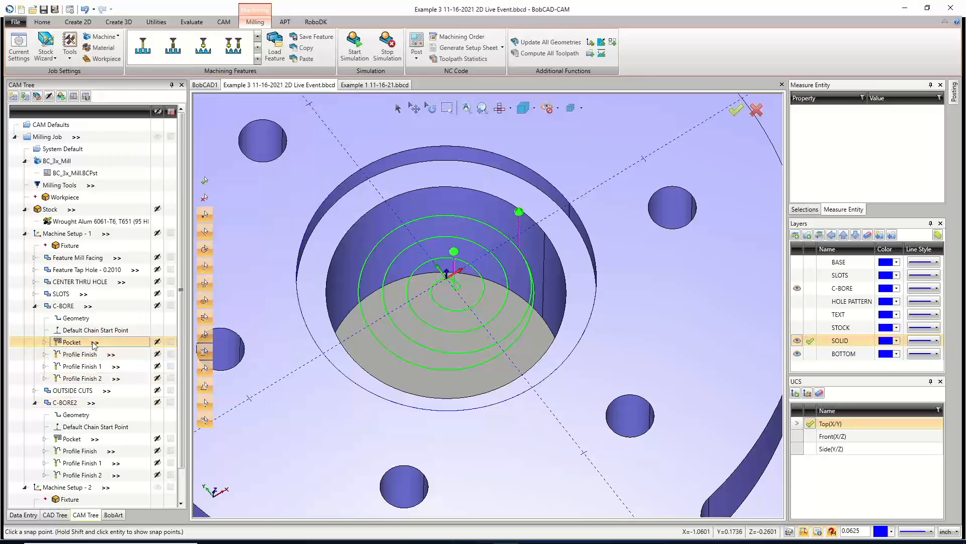
mouse_move(92, 342)
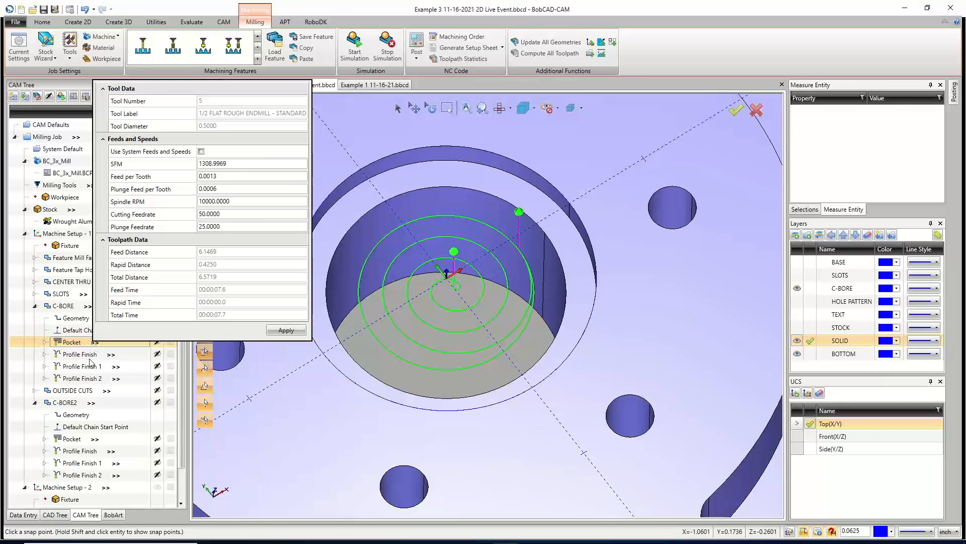
click(93, 439)
mouse_move(93, 439)
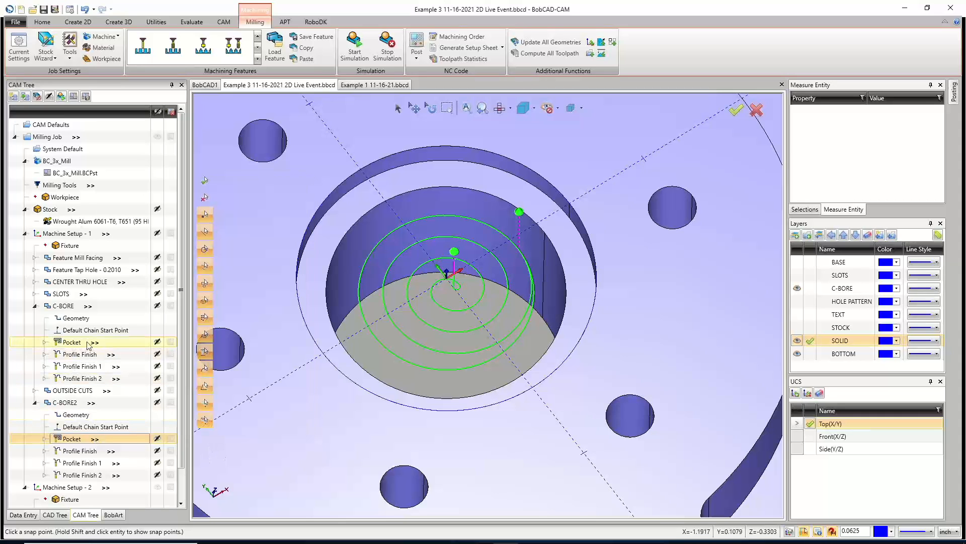
click(95, 342)
mouse_move(95, 344)
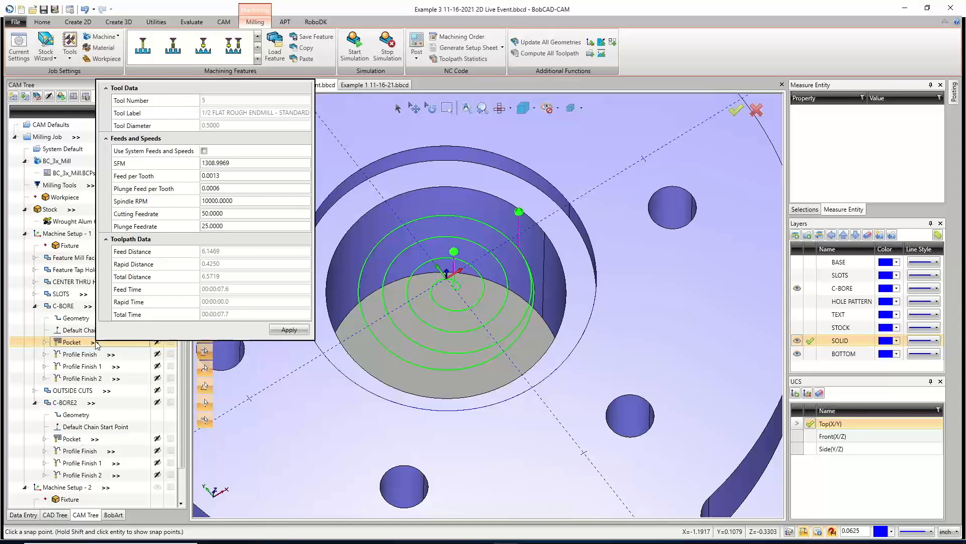
click(93, 440)
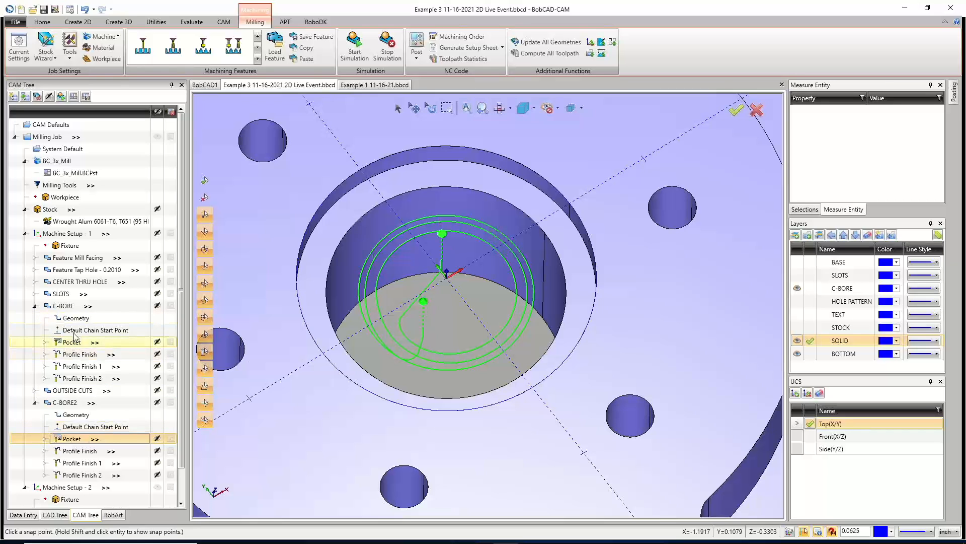
click(96, 346)
mouse_move(95, 344)
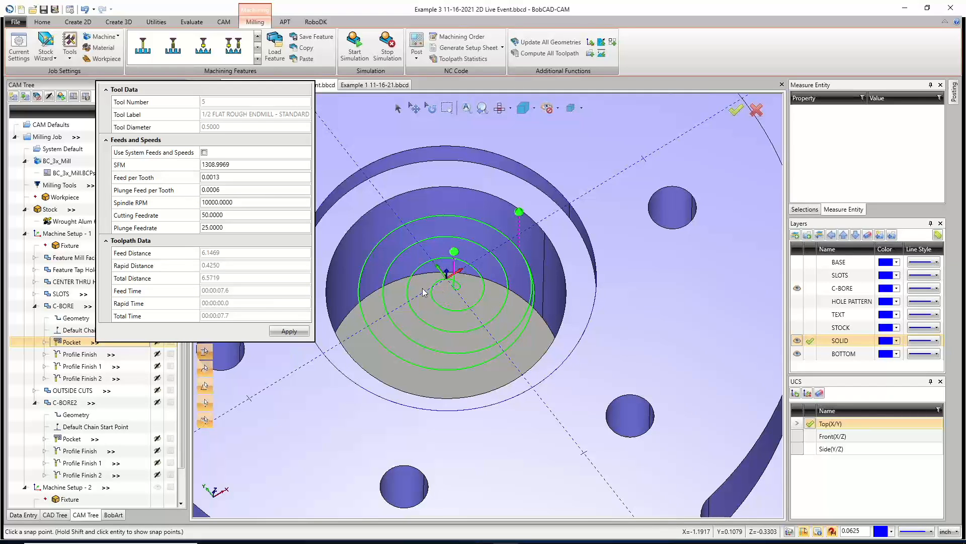
click(98, 403)
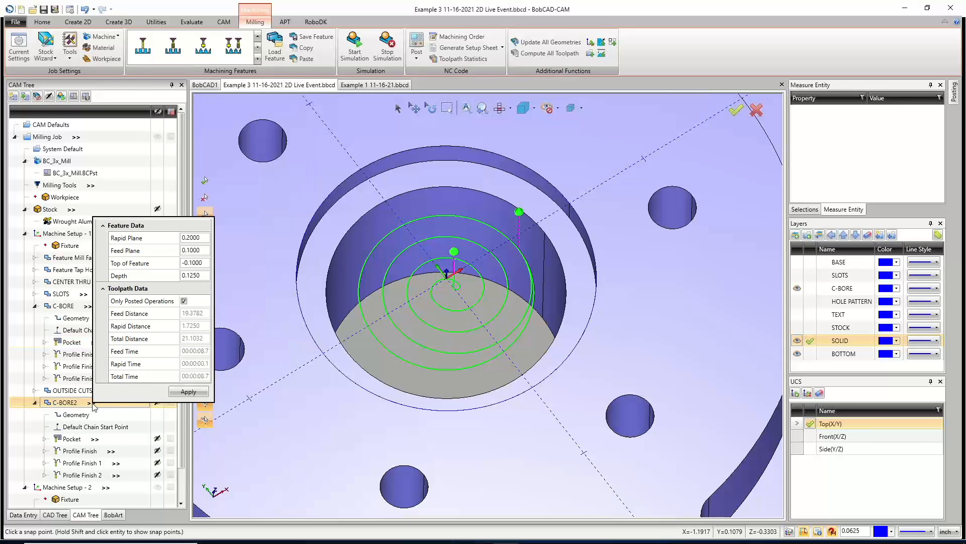
click(95, 439)
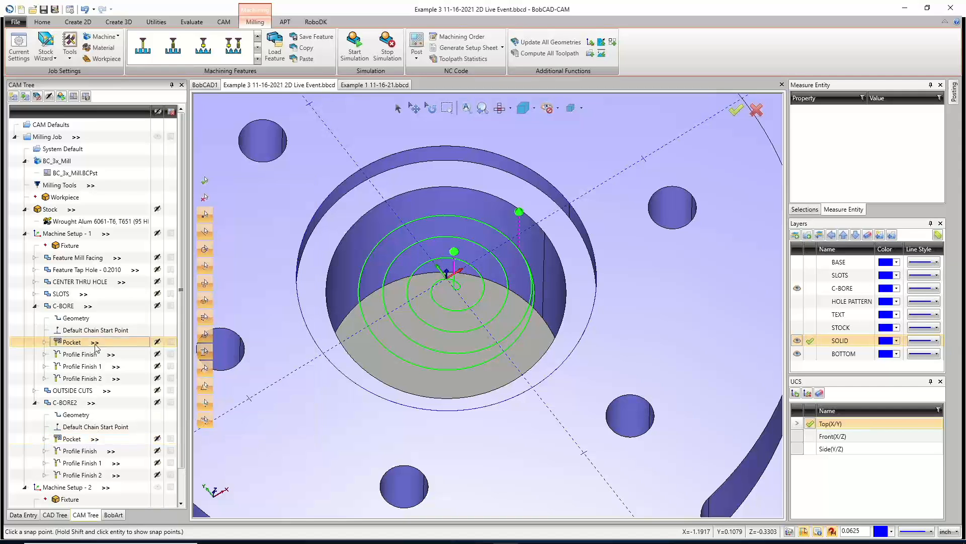
click(95, 342)
click(95, 439)
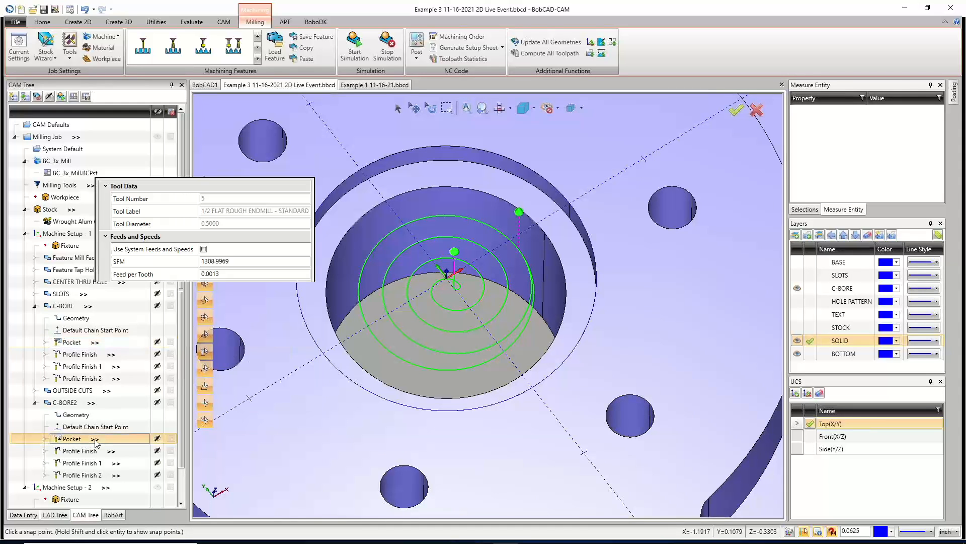
click(78, 442)
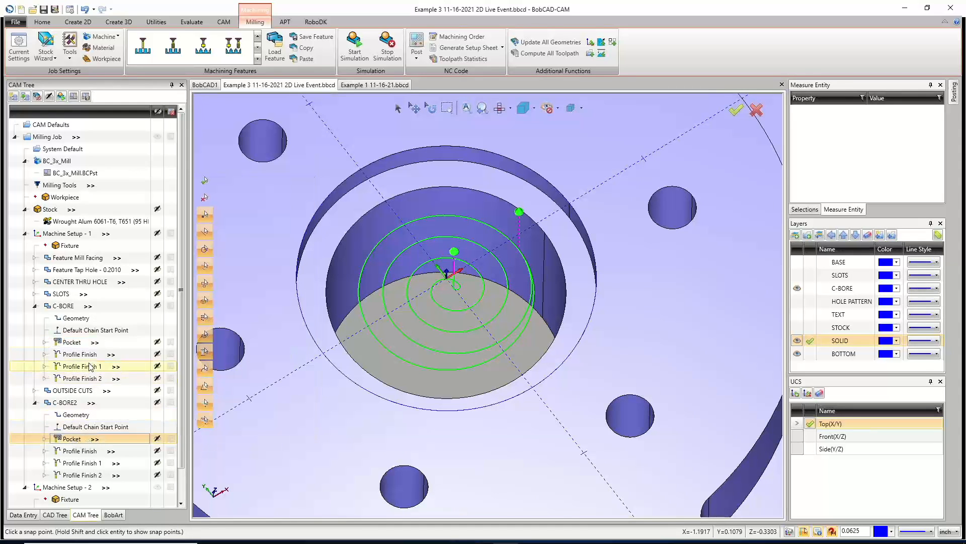
click(79, 343)
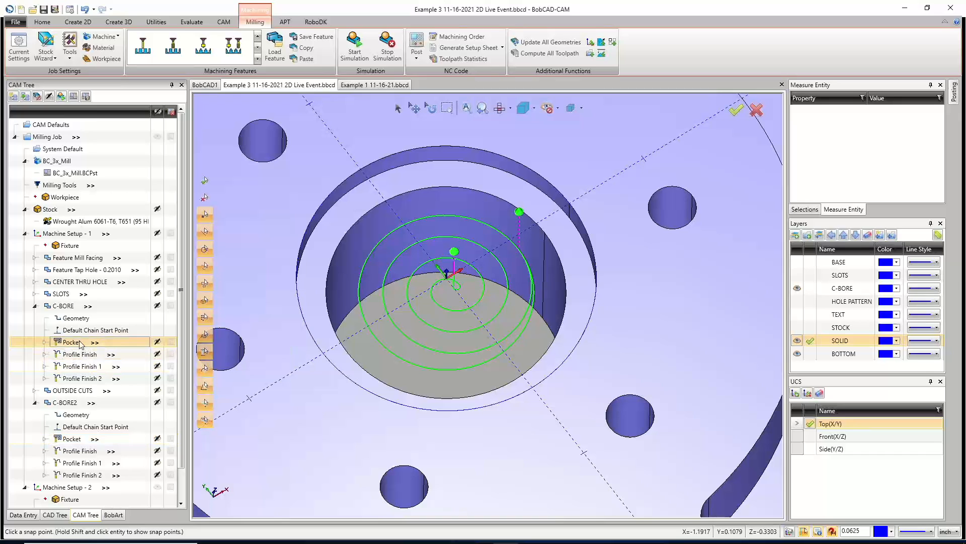
Toggle the C-BORE and C-BORE2 toolpath display to view only the C-BORE2 pocket toolpath.
click(158, 305)
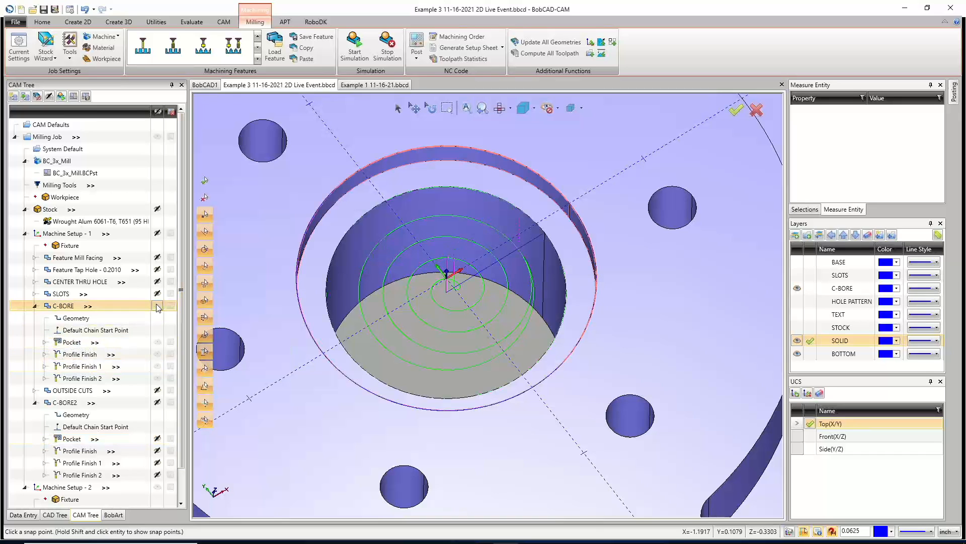
click(159, 401)
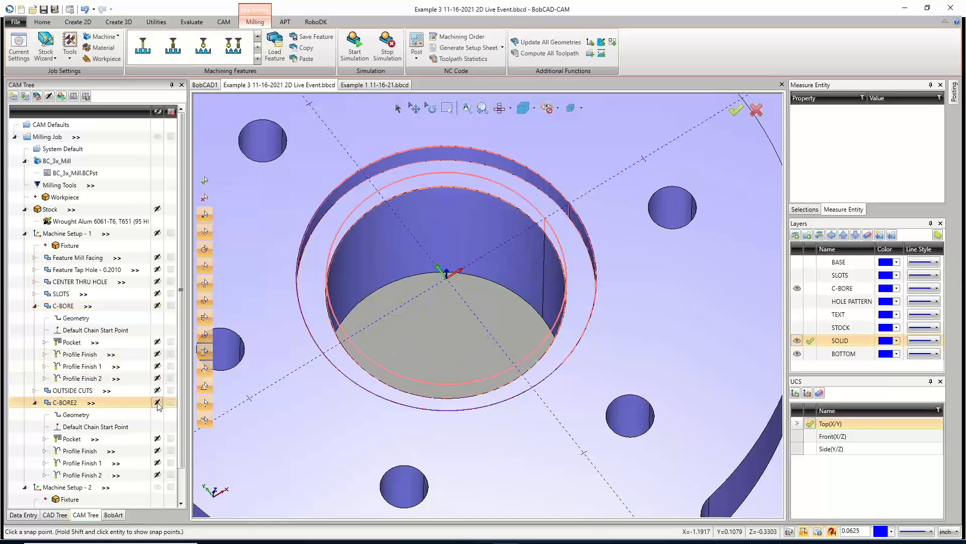
click(71, 439)
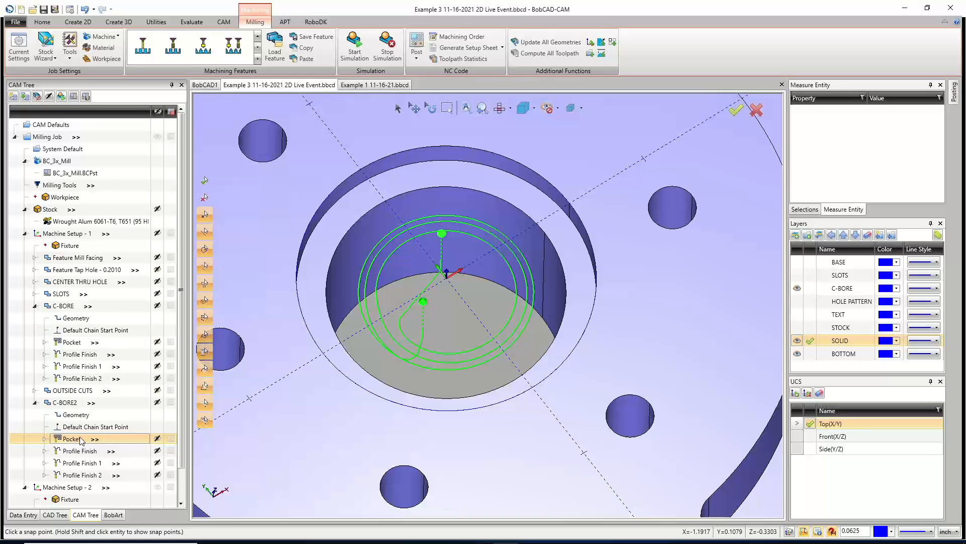
click(797, 288)
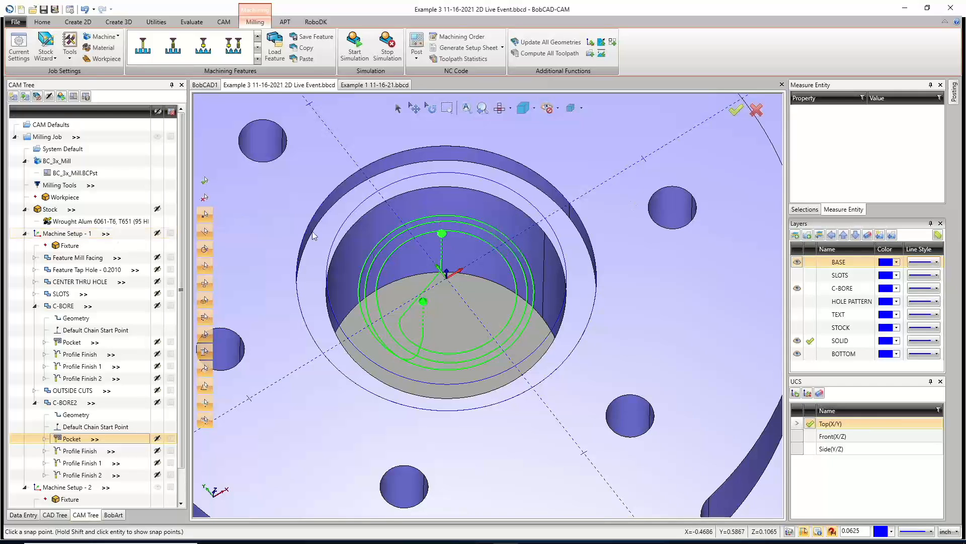
Delete the C-BORE2 operation from the CAM tree.
scroll(498, 296, down, 6)
right_click(71, 402)
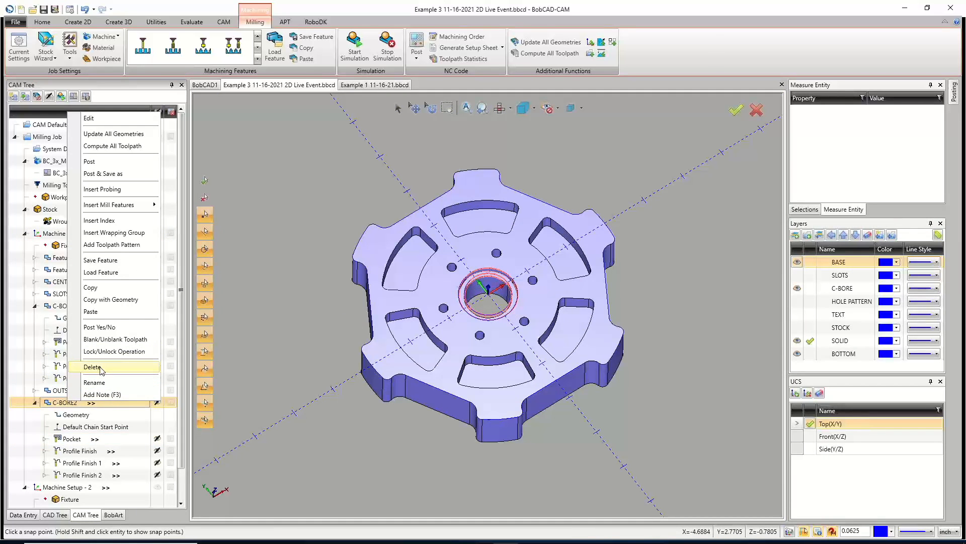
click(92, 367)
click(502, 304)
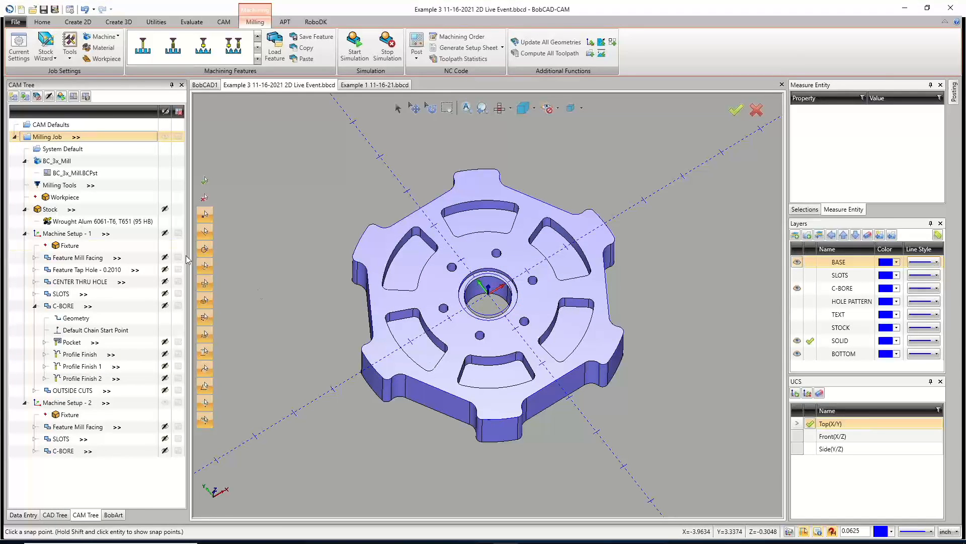
Review the tap hole feature and open Hole Recognition for Machine Setup - 1 without applying it.
click(36, 305)
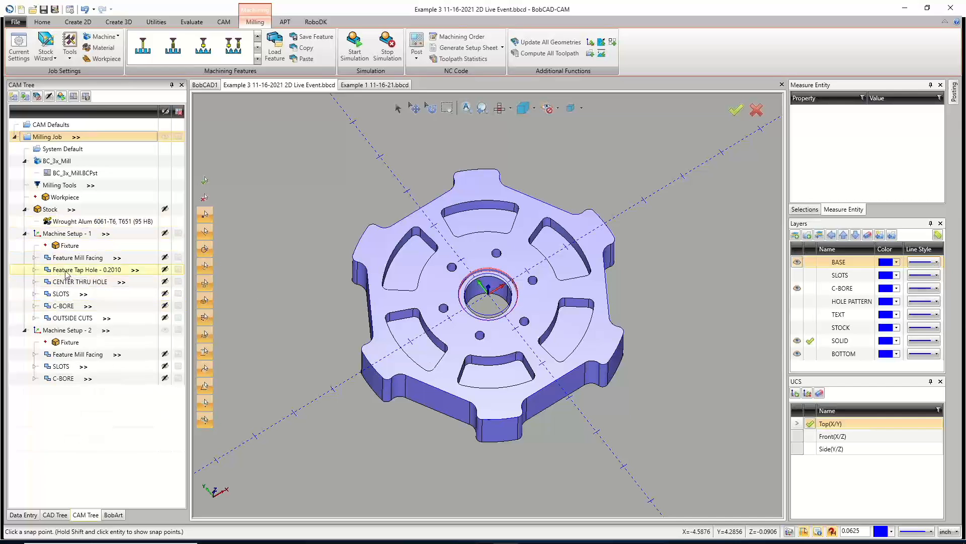
click(71, 270)
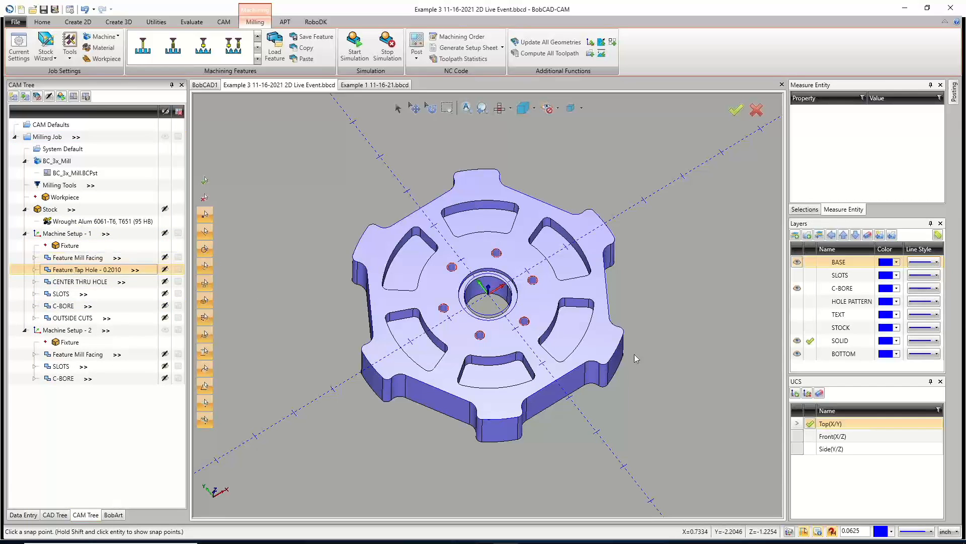
right_click(69, 233)
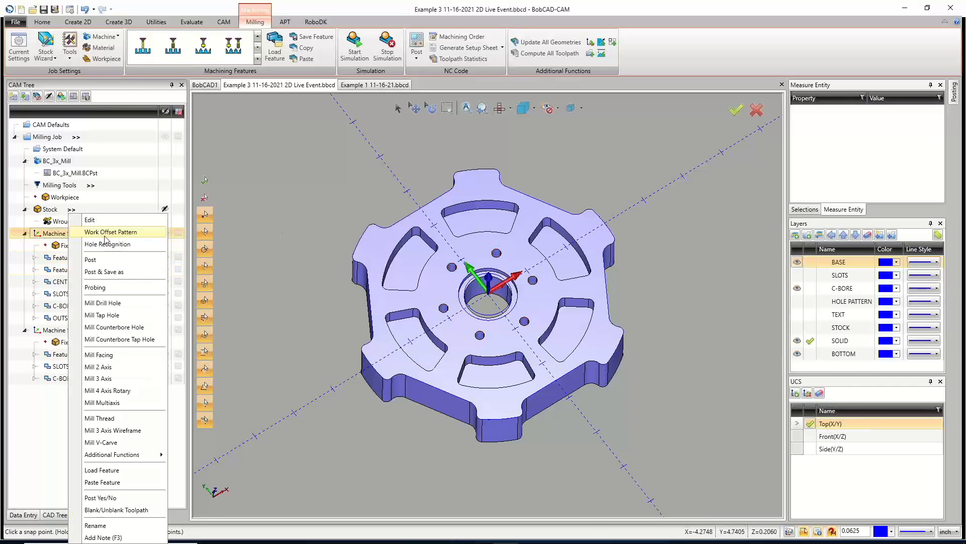
click(111, 244)
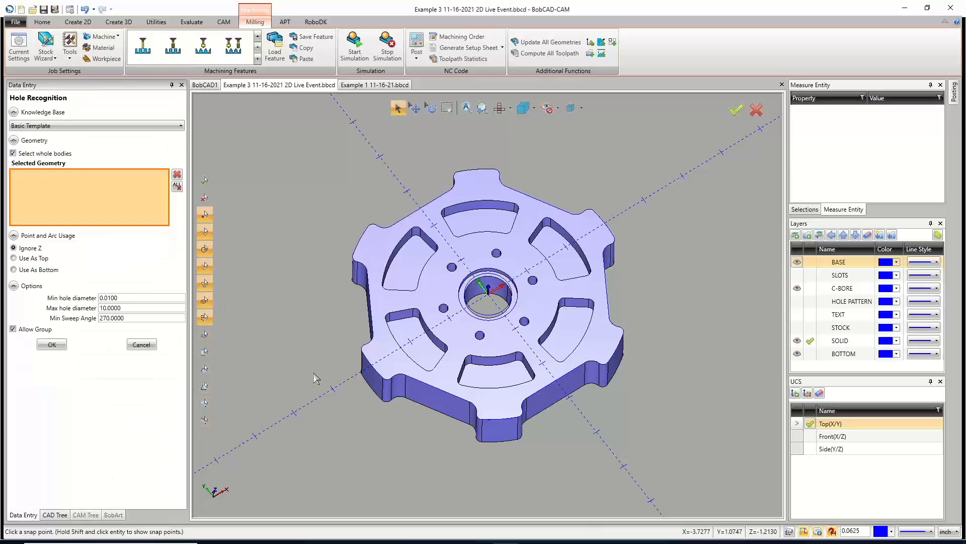
click(141, 347)
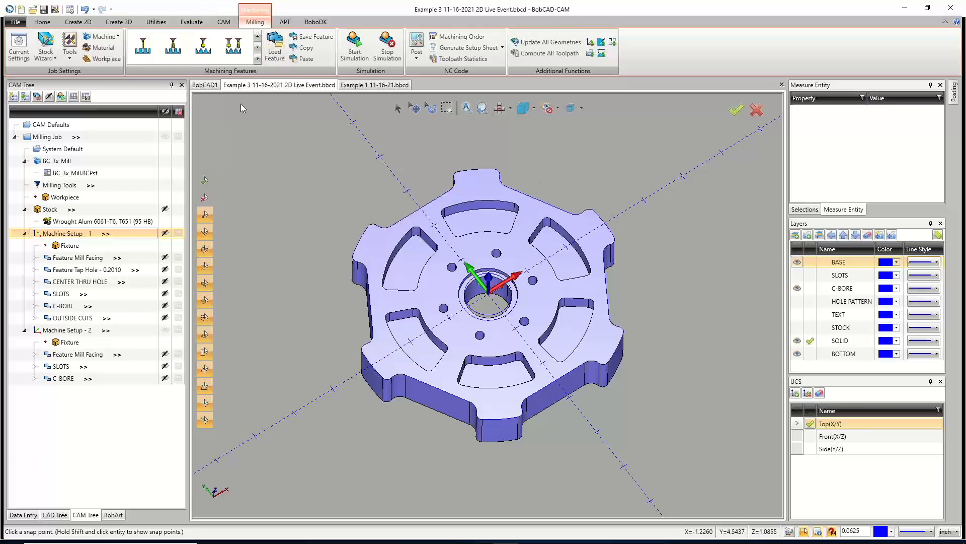
Open the Advanced Holes command and close it without creating any holes.
click(153, 22)
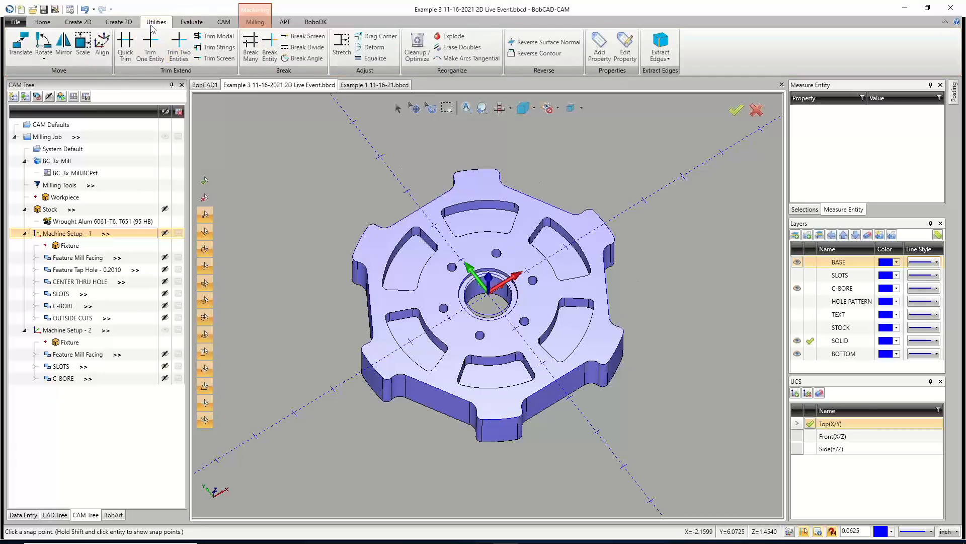
click(119, 22)
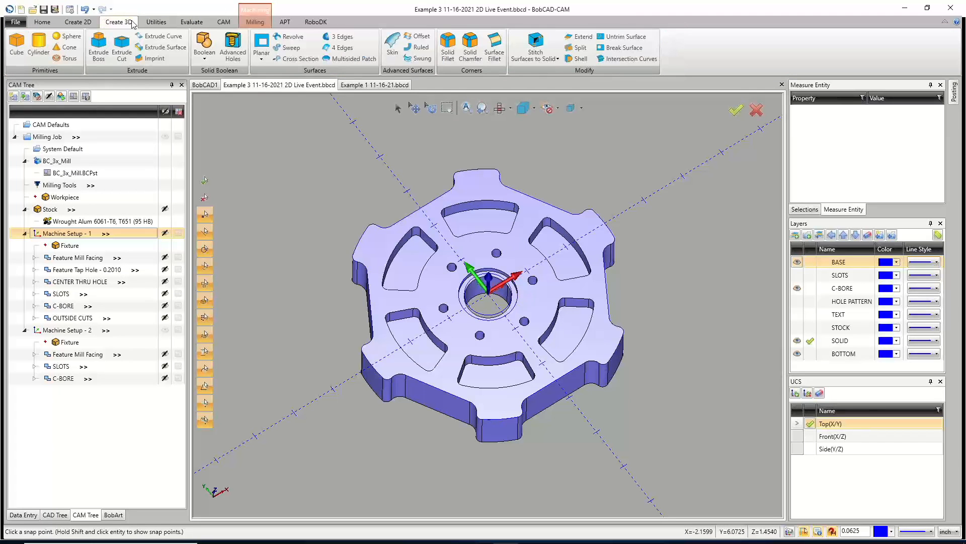
click(231, 55)
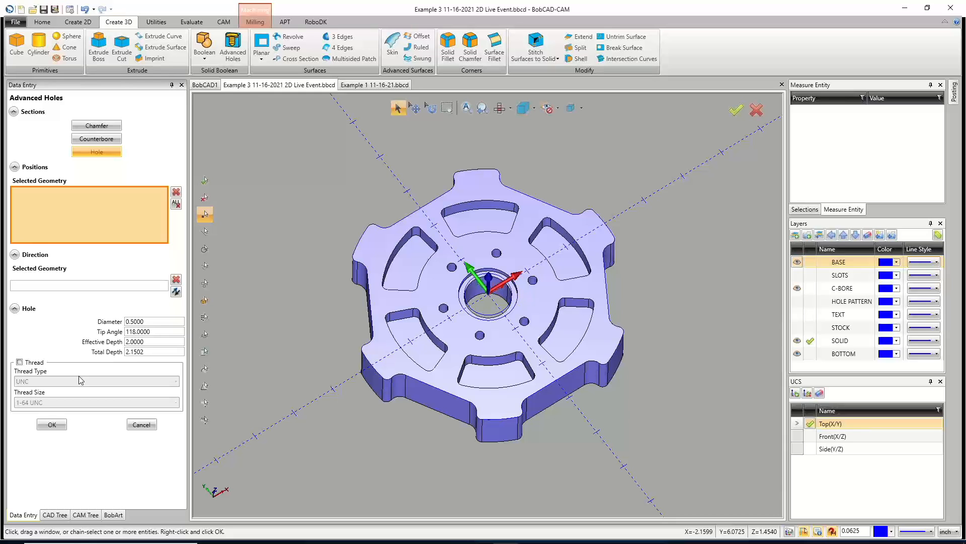
click(142, 425)
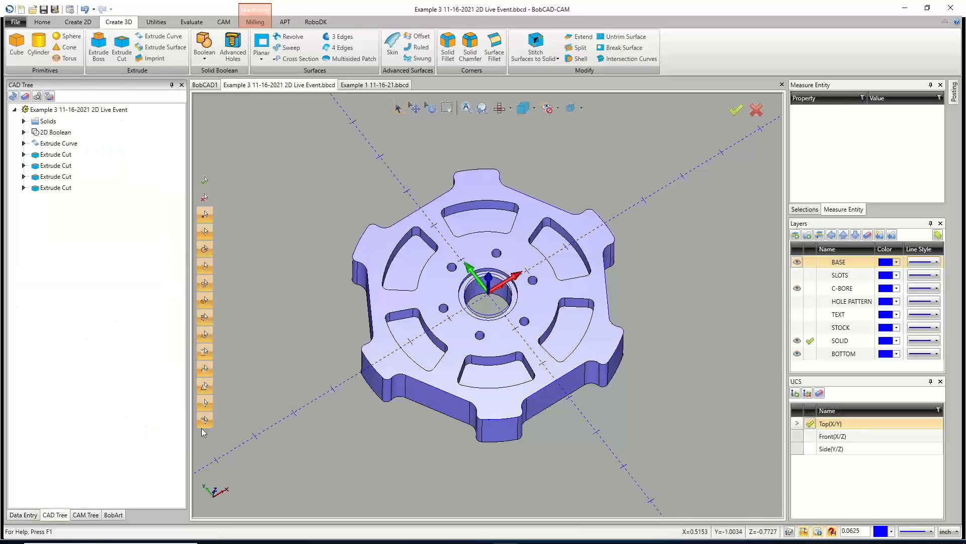
Hide the C-BORE, BASE and BOTTOM layers so only the SOLID layer stays shown.
mouse_move(503, 372)
middle_down()
mouse_move(518, 318)
mouse_move(498, 372)
middle_up()
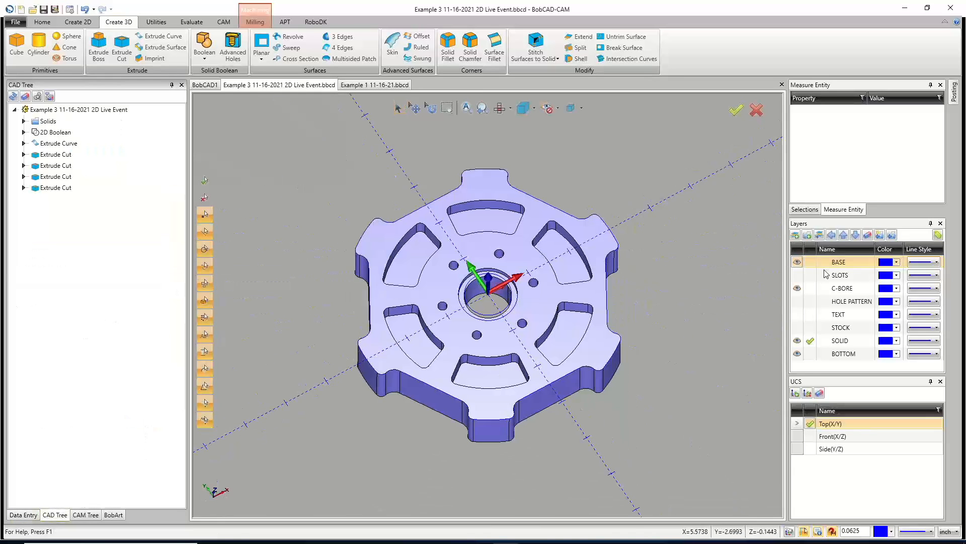
click(799, 288)
click(811, 339)
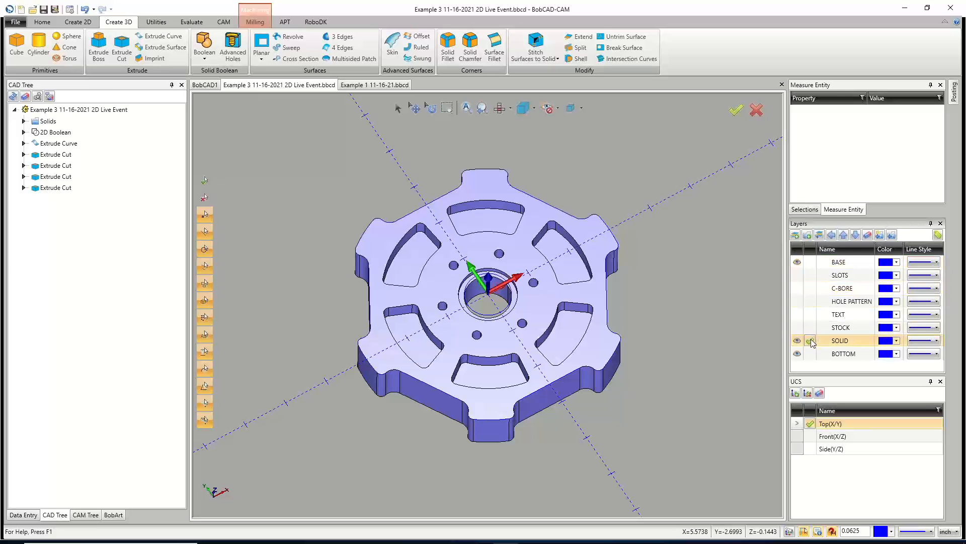
click(797, 262)
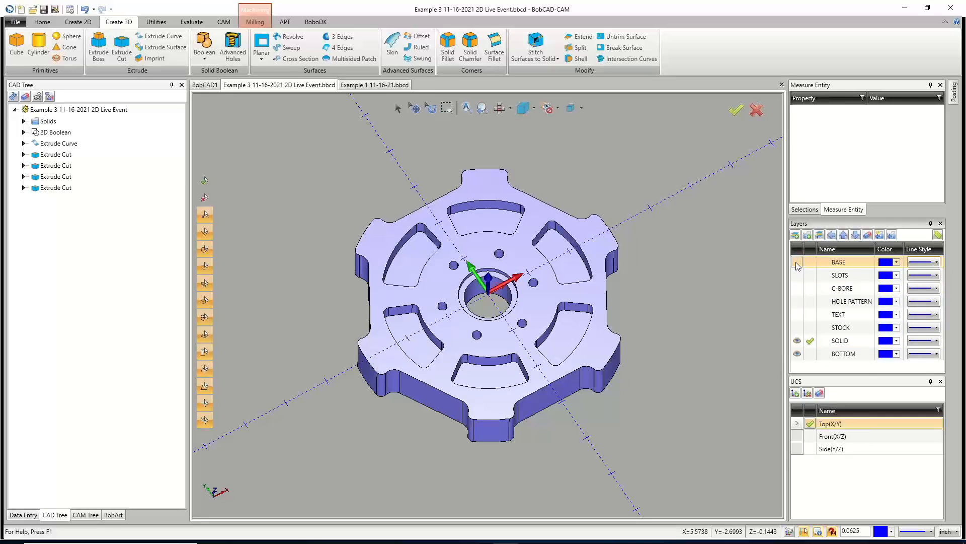
click(797, 354)
middle_drag(509, 312, 524, 360)
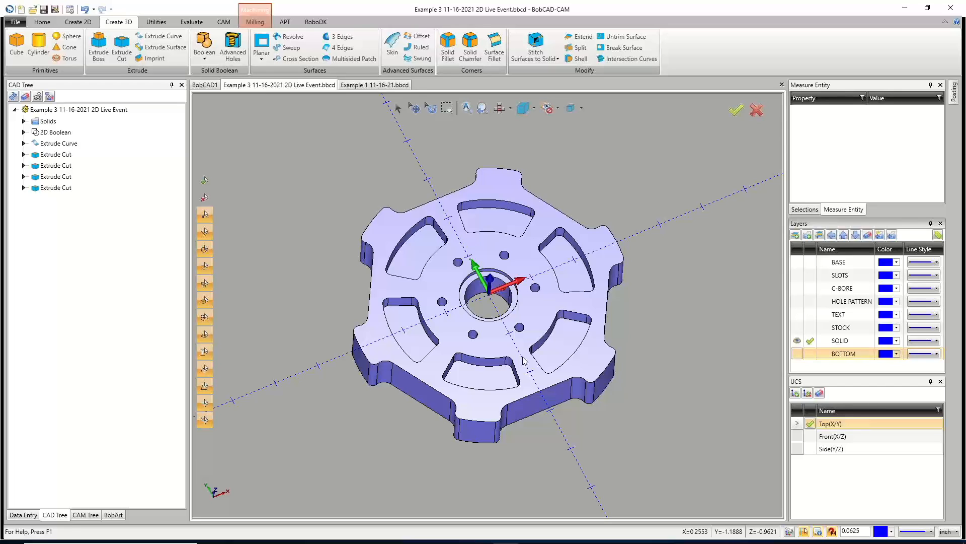
click(55, 10)
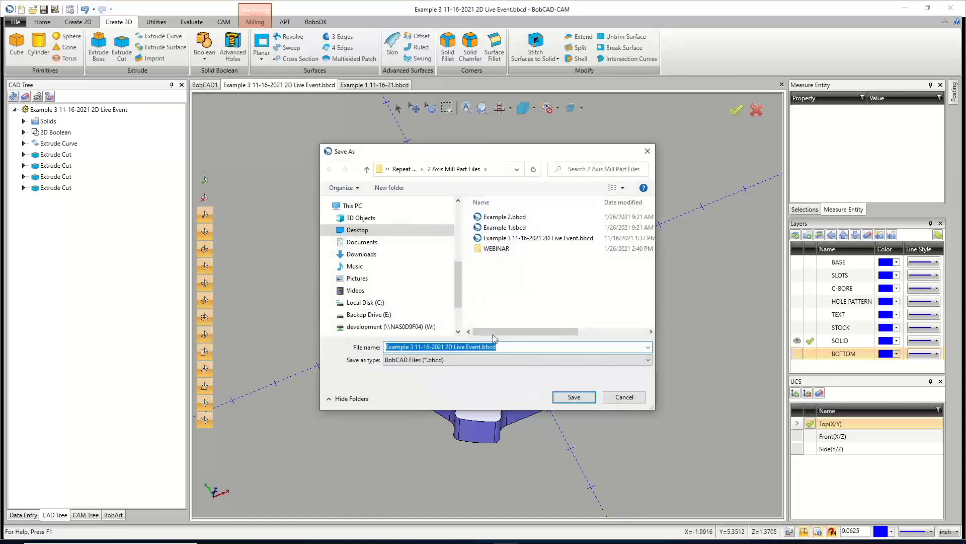
click(481, 346)
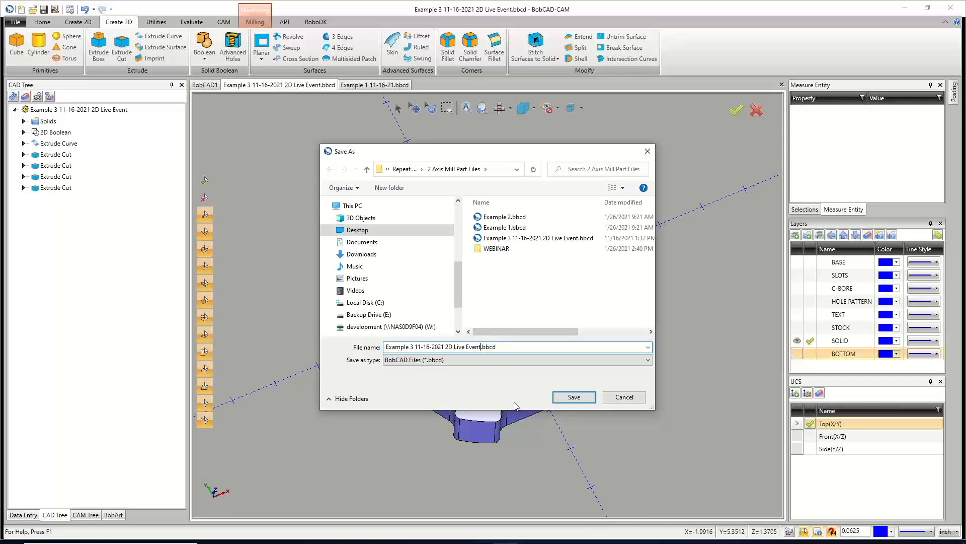
text(WEB)
key(BackSpace)
key(BackSpace)
key(BackSpace)
text(end)
key(BackSpace)
key(BackSpace)
key(BackSpace)
text(END)
click(574, 397)
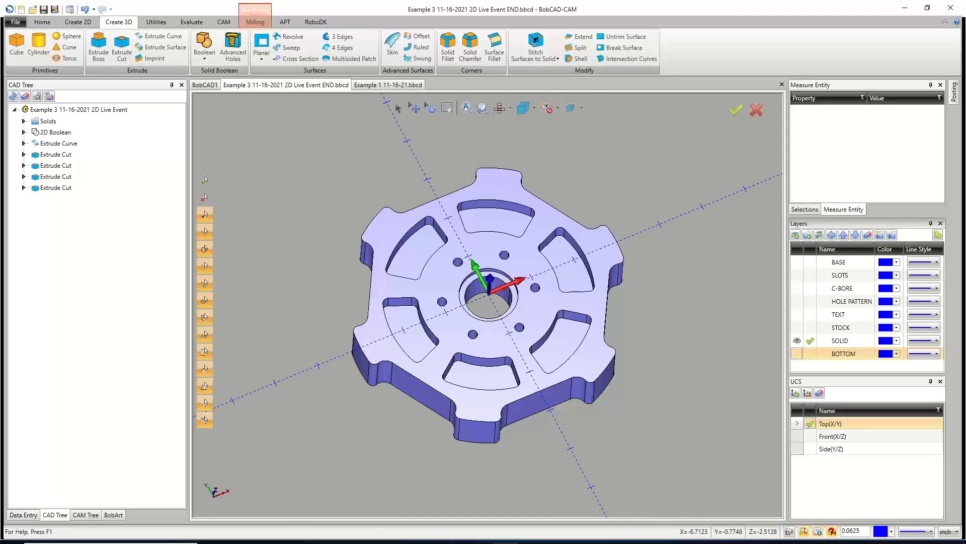
mouse_move(428, 541)
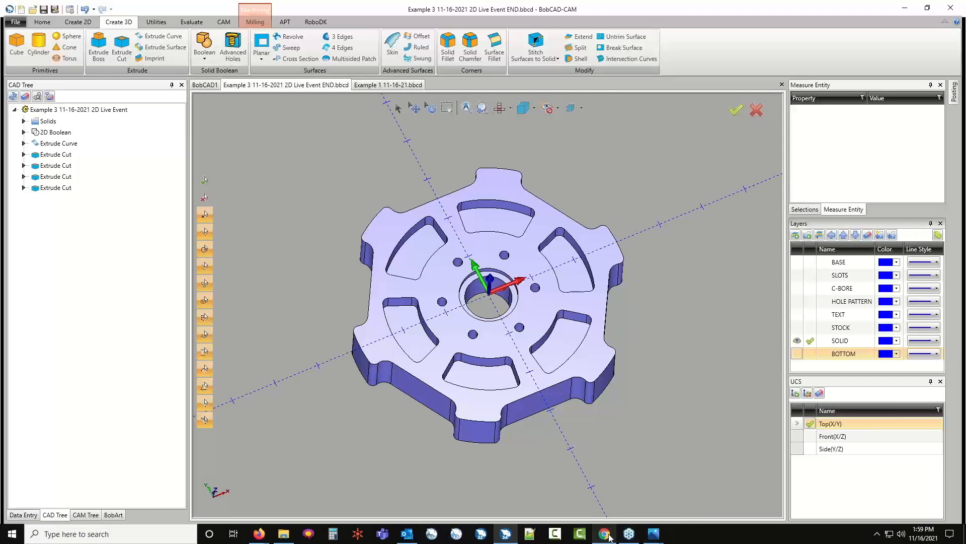